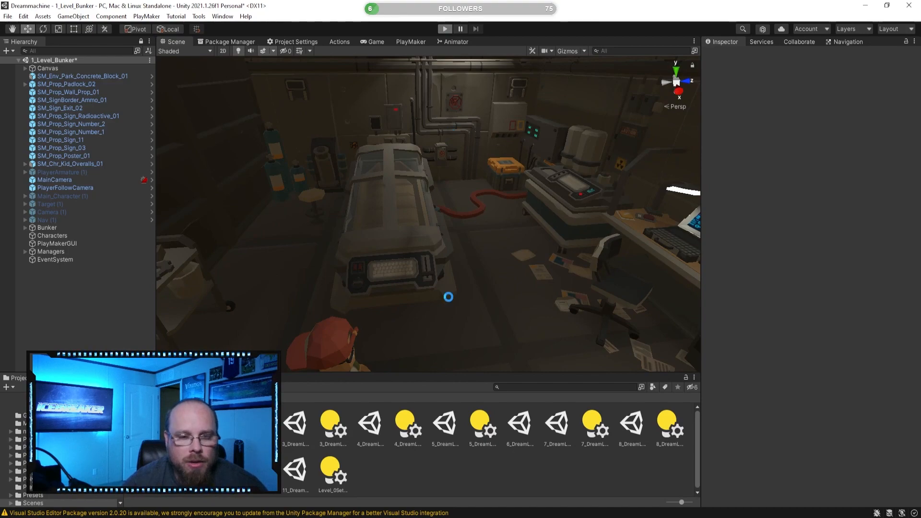
Playtest the bunker level by walking the character to the dream machine and opening its Dream Levels menu.
key("w")
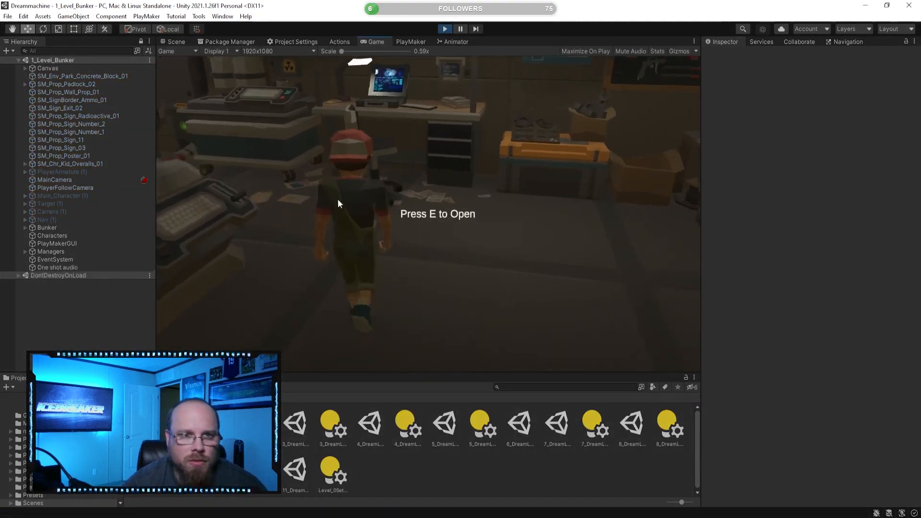
key("a")
key("s")
key("d")
key("w")
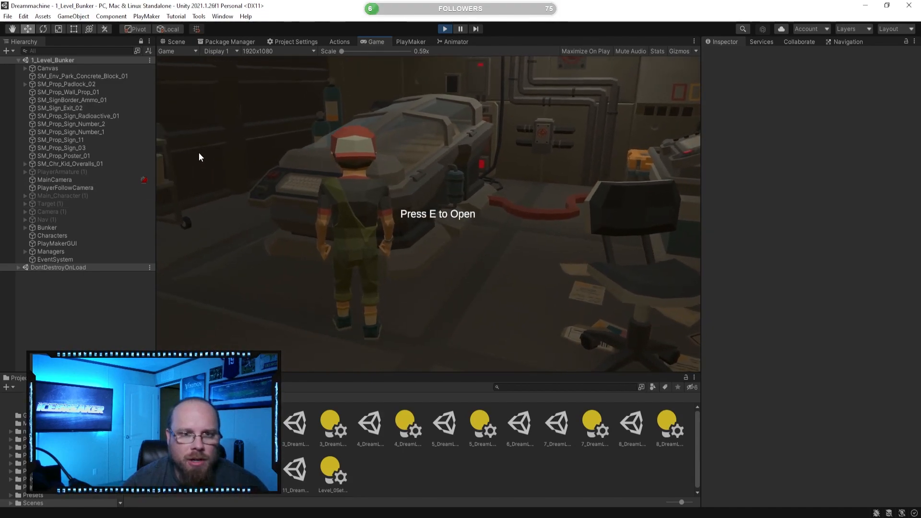
key("e")
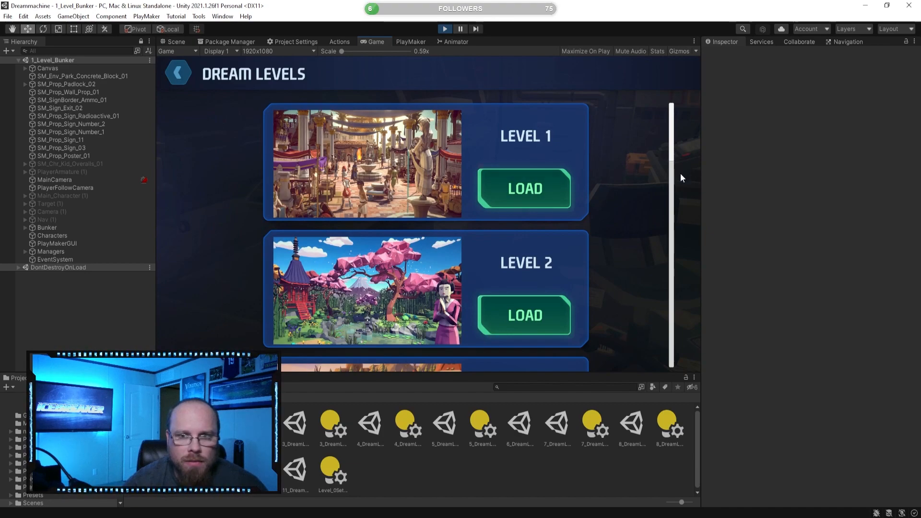
Browse the level cards in the Dream Levels menu and go back to the bunker.
left_click_drag(673, 144, 661, 107)
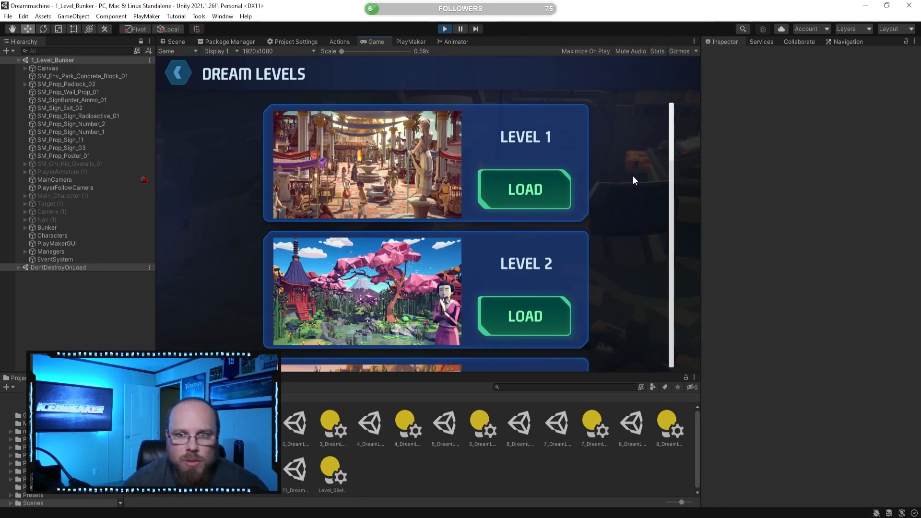
scroll(674, 183, "down", 3)
scroll(673, 144, "up", 3)
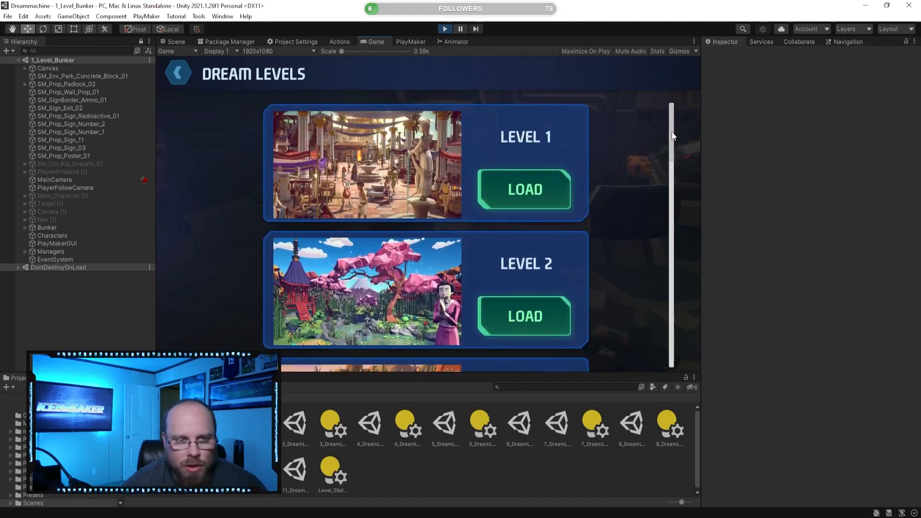
scroll(674, 144, "down", 2)
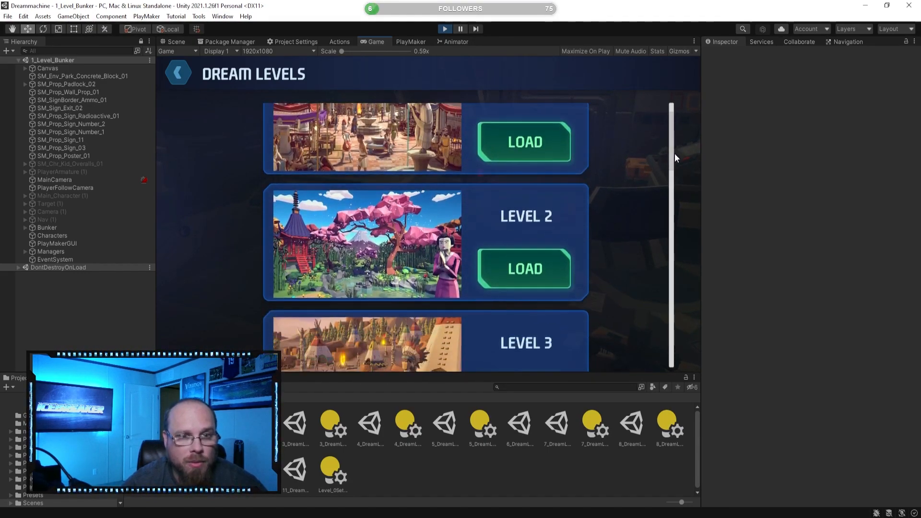
left_click(175, 72)
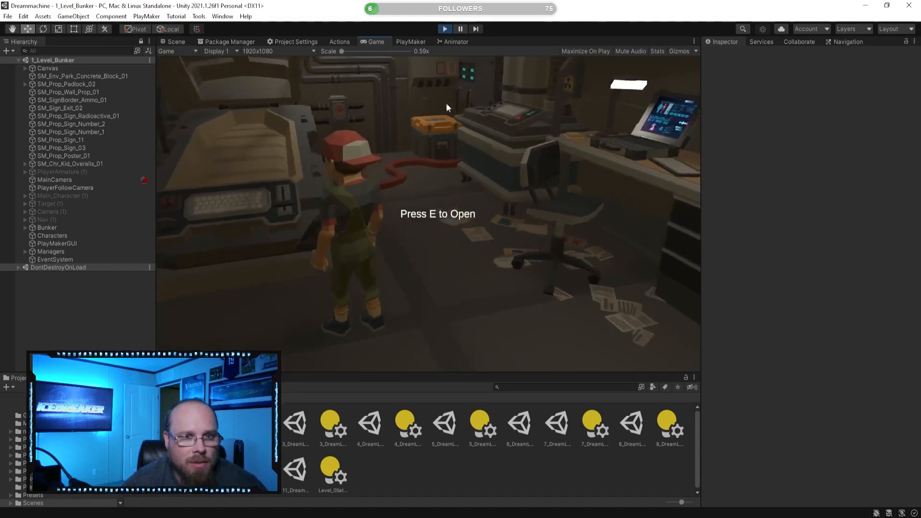
Walk the character away from the dream machine, return to it and reopen the Dream Levels menu.
key("a")
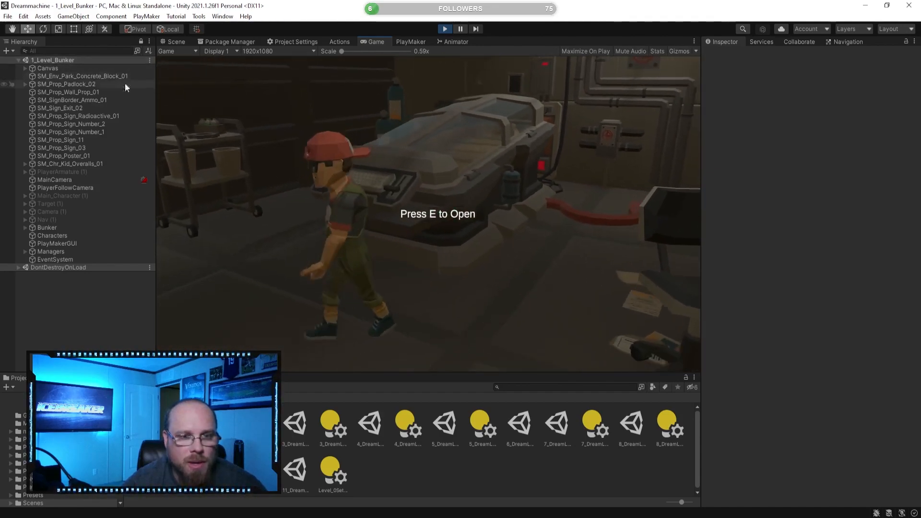
key("w")
key("w")
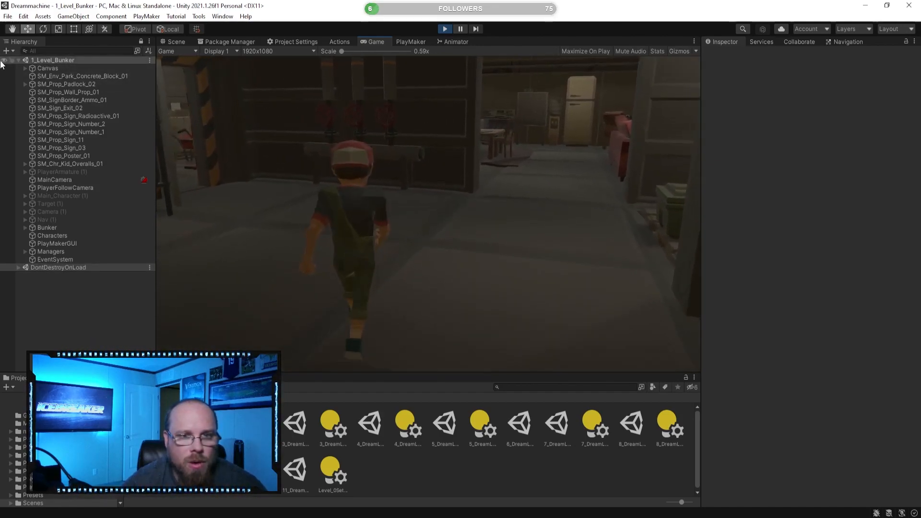
key("w")
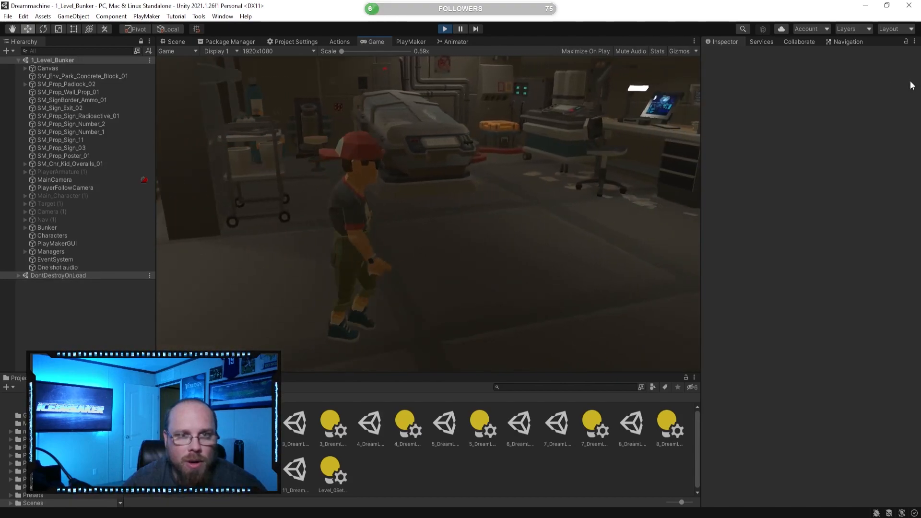
key("w")
key("e")
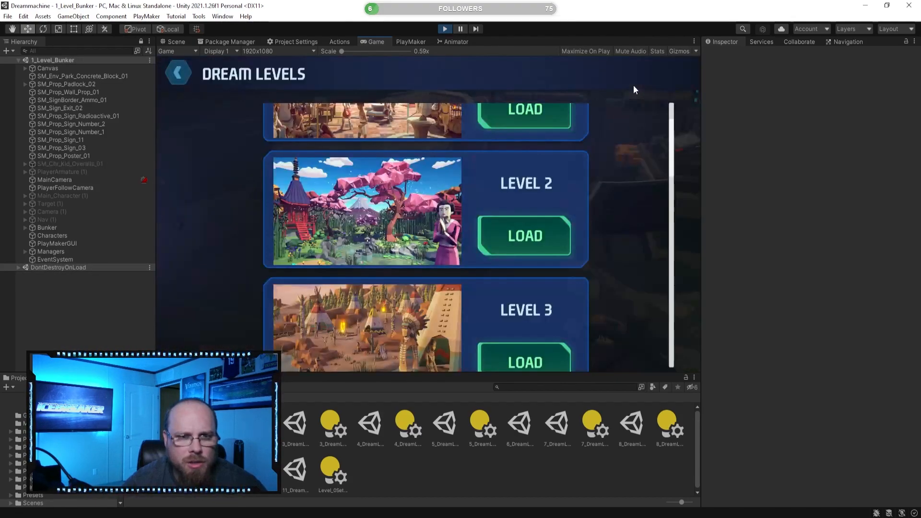
Load Level 1 from the Dream Levels menu, look around the level and stop the playtest.
scroll(669, 195, "down", 3)
scroll(675, 125, "up", 4)
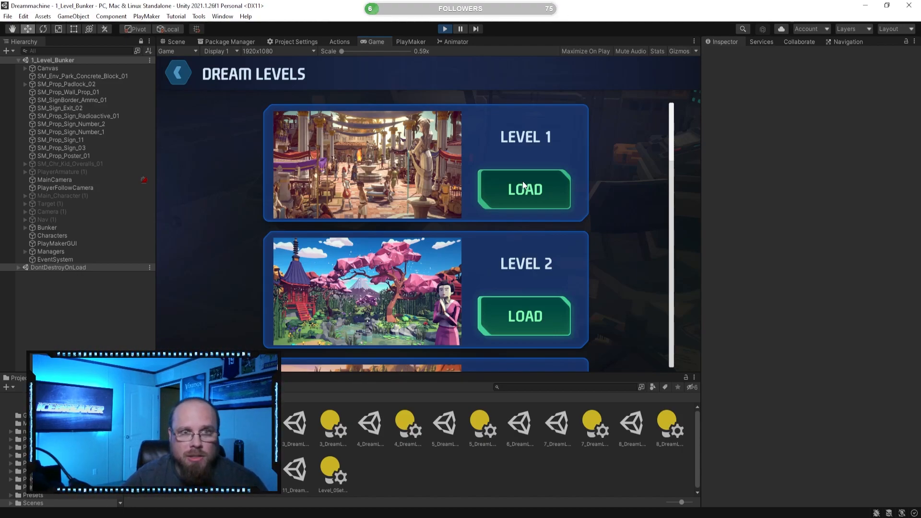
left_click(498, 177)
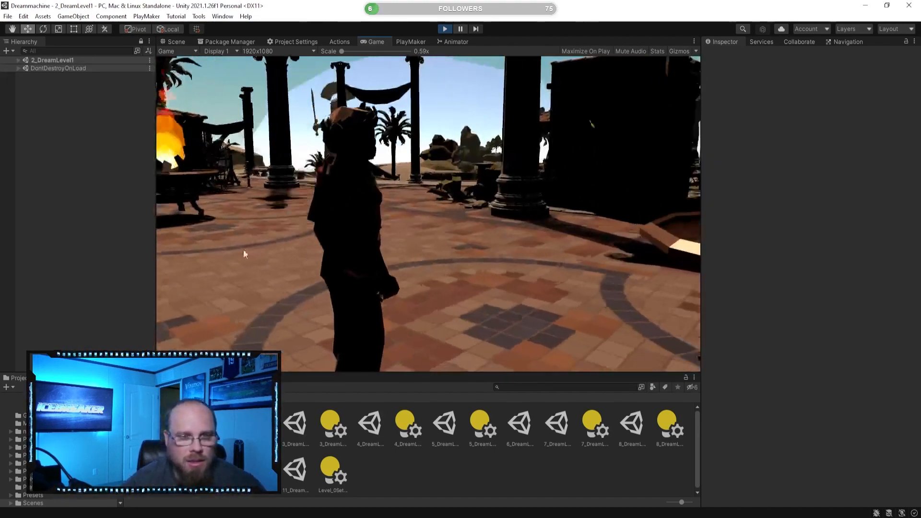
key("w")
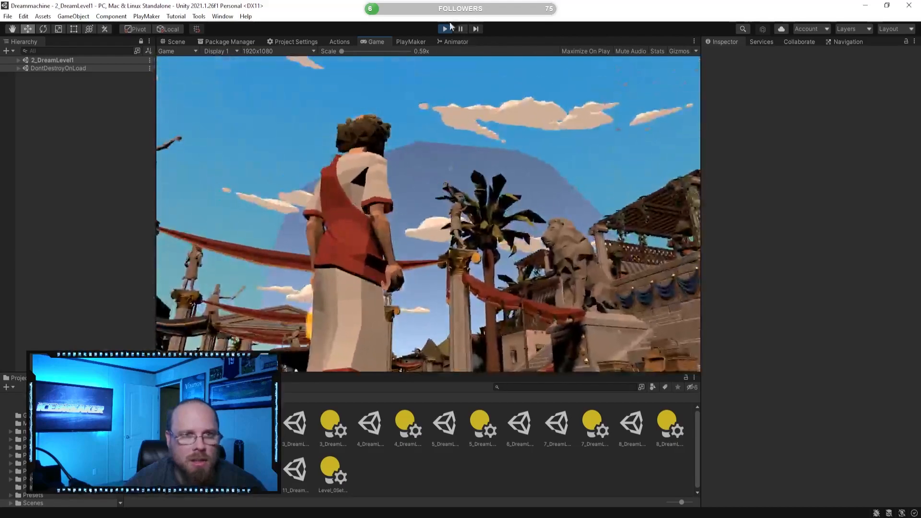
left_click(445, 29)
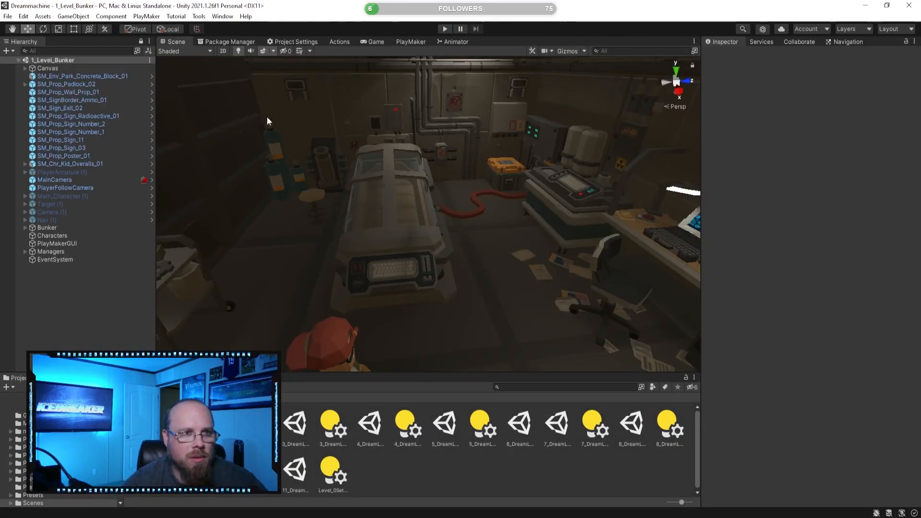
Examine the bunker's exit door and the surrounding dumpster, barrels and trash bags in the scene.
right_click_drag(274, 211, 303, 207)
right_click_drag(354, 233, 280, 216)
right_click_drag(361, 267, 441, 196)
mouse_move(397, 255)
right_mouse_down()
mouse_move(405, 222)
mouse_move(382, 240)
mouse_move(403, 253)
mouse_move(407, 184)
mouse_move(402, 237)
mouse_move(472, 302)
mouse_move(255, 261)
mouse_move(471, 271)
mouse_move(496, 261)
mouse_move(452, 296)
mouse_move(249, 220)
mouse_move(268, 234)
mouse_move(222, 246)
mouse_move(310, 213)
mouse_move(397, 224)
mouse_move(305, 232)
mouse_move(312, 240)
mouse_move(448, 243)
mouse_move(430, 247)
mouse_move(417, 242)
mouse_move(450, 234)
mouse_move(399, 249)
right_mouse_up()
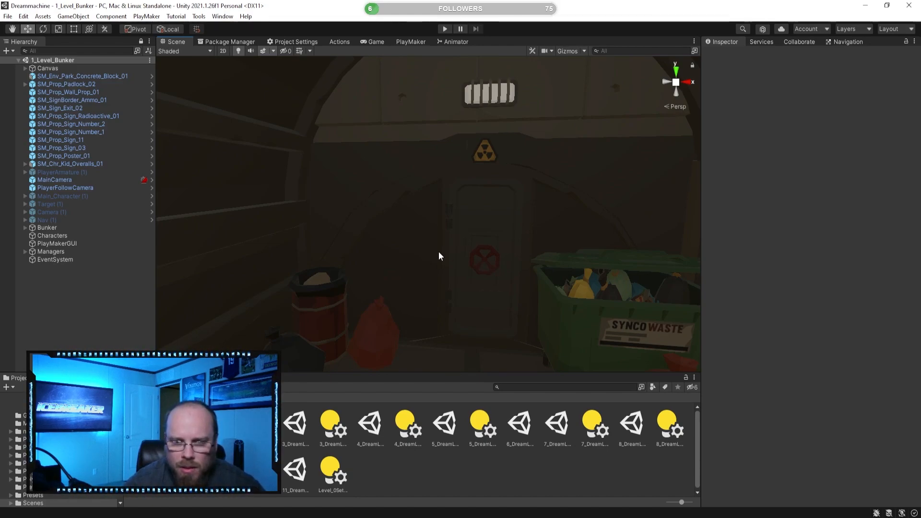
right_click_drag(404, 242, 397, 259)
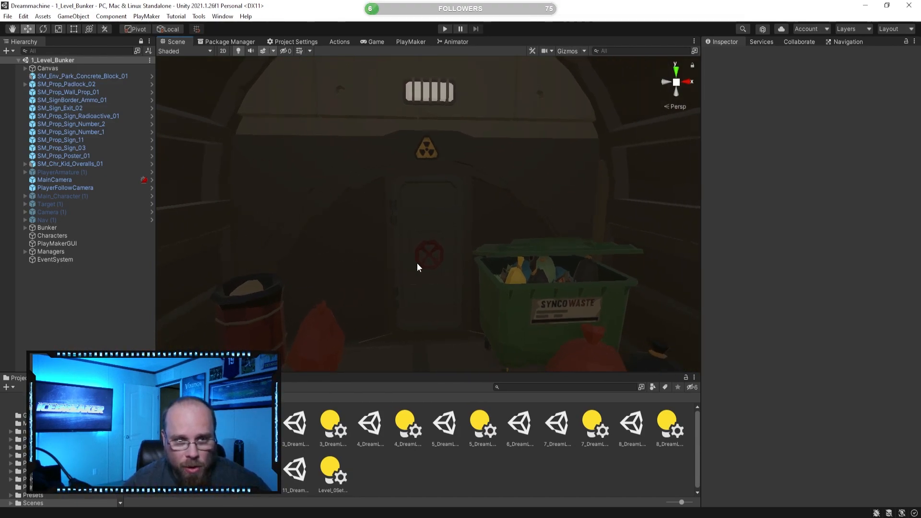
right_click_drag(444, 193, 427, 213)
right_click_drag(374, 240, 454, 232)
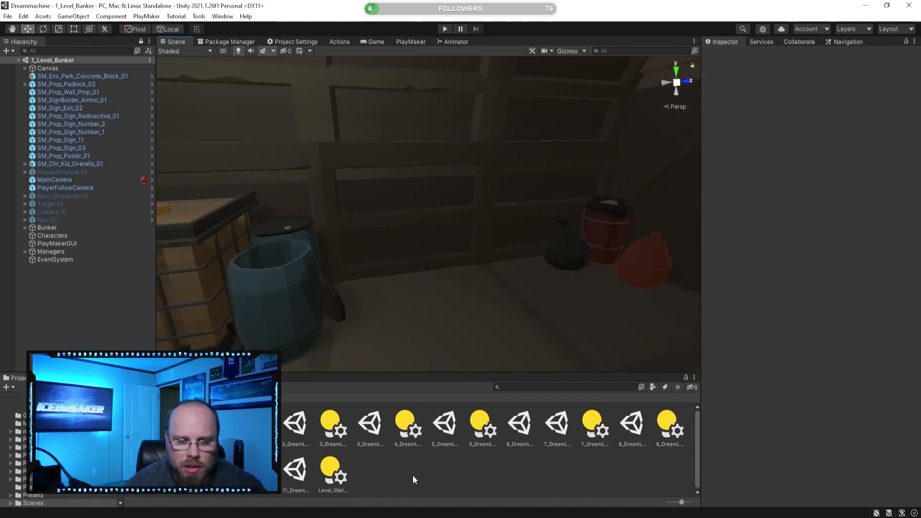
right_click_drag(379, 308, 504, 195)
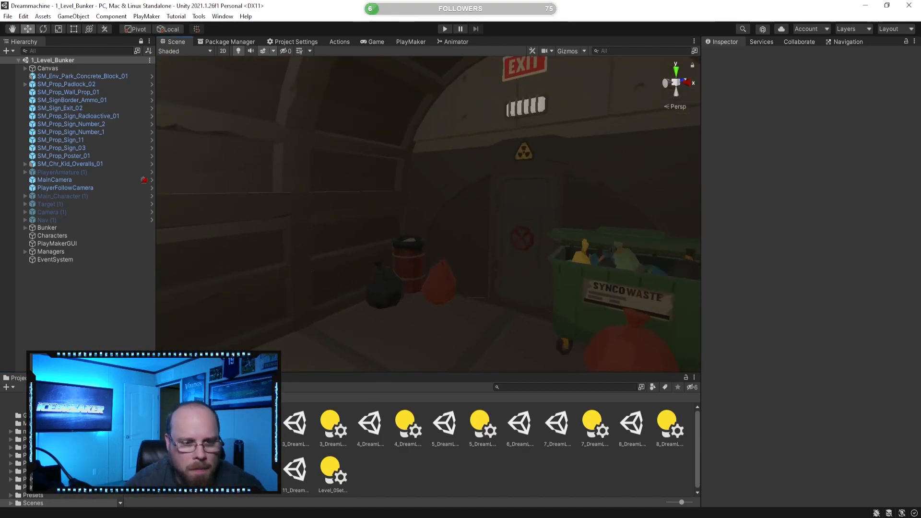
Duplicate the 11_DreamLevel10 scene asset in the Scenes folder and select the copy.
left_click(221, 428)
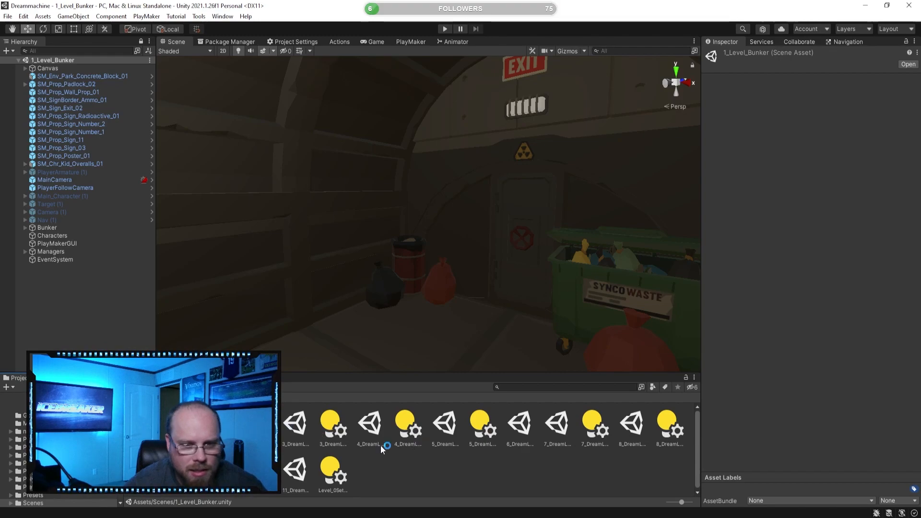
left_click(310, 466)
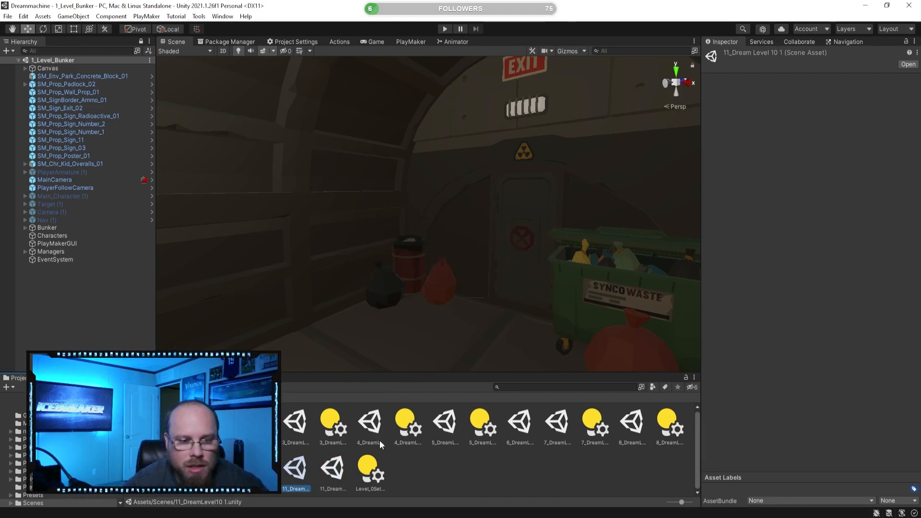
left_click(305, 475)
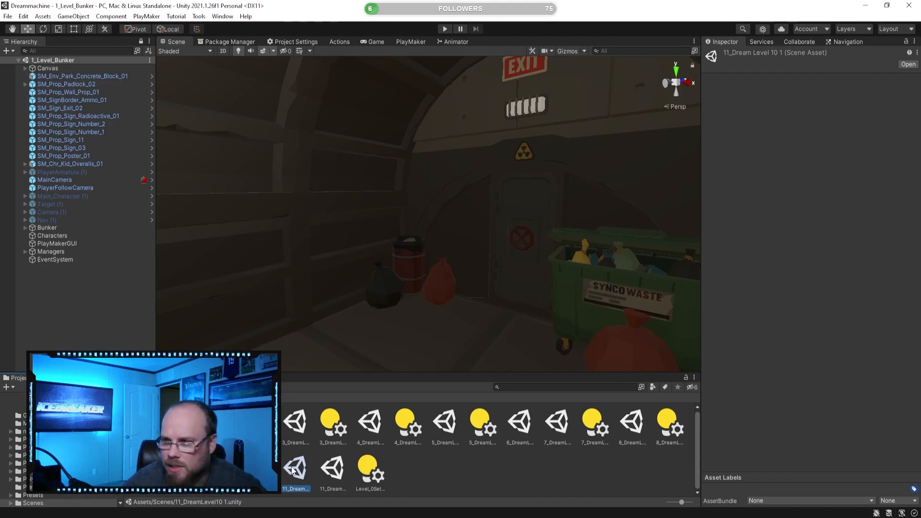
left_click(336, 468)
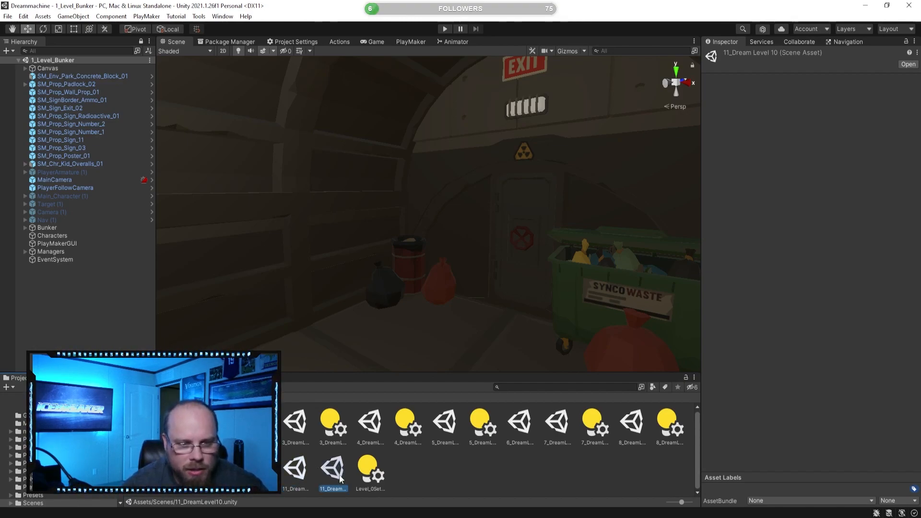
left_click(304, 474)
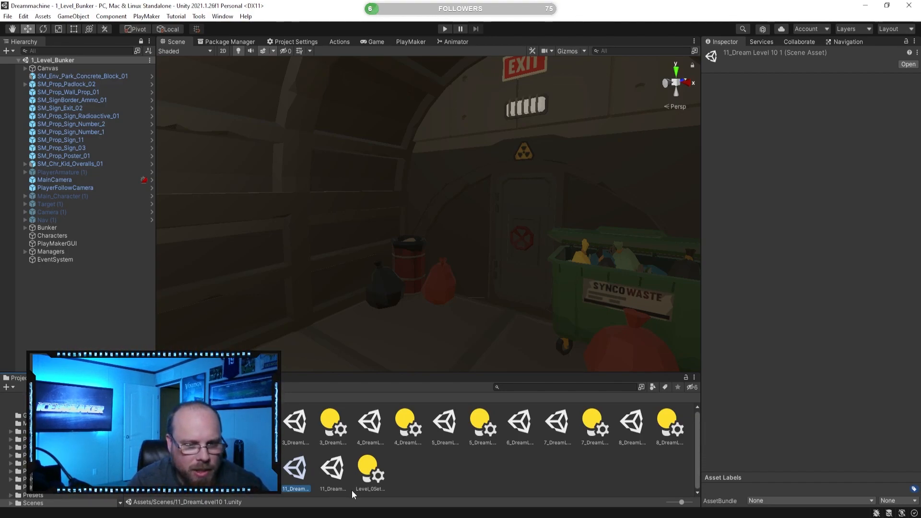
Rename the duplicated scene to 12_ApoCity1 and select it among the scene assets.
key("F2")
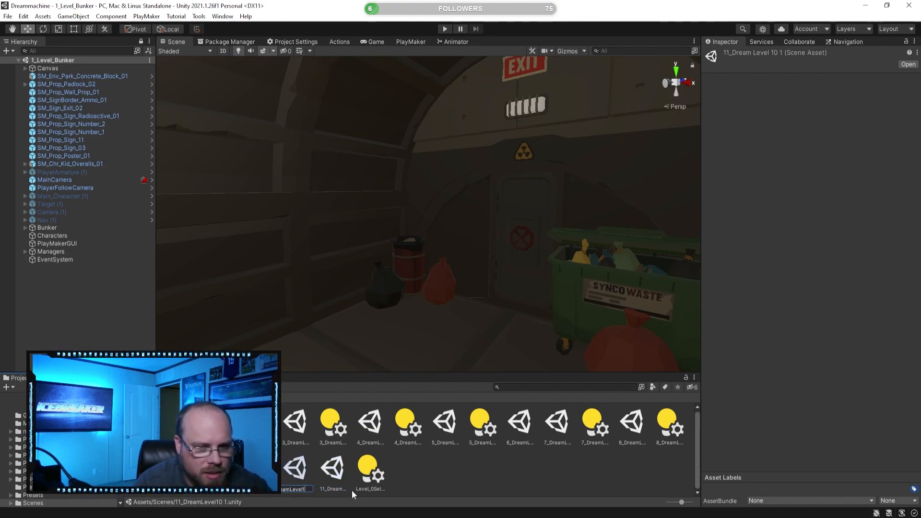
type("1_")
type("2_")
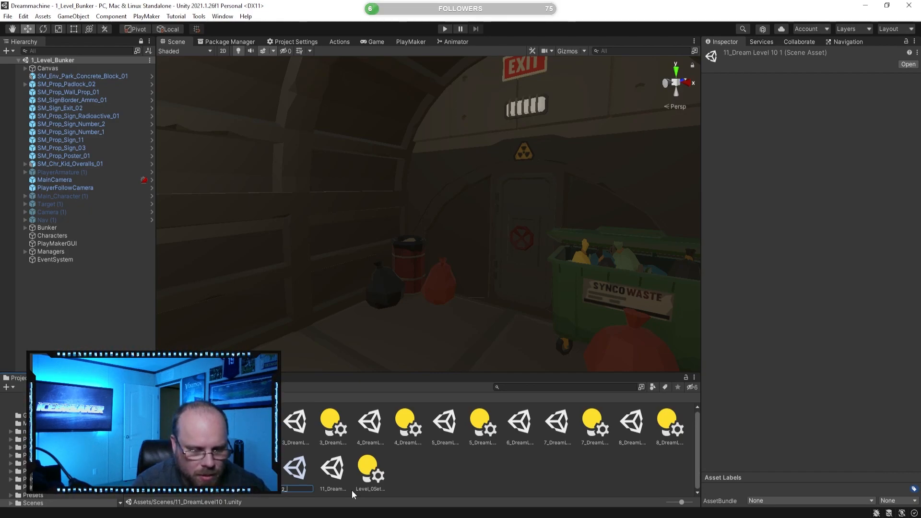
type("ApoCity1")
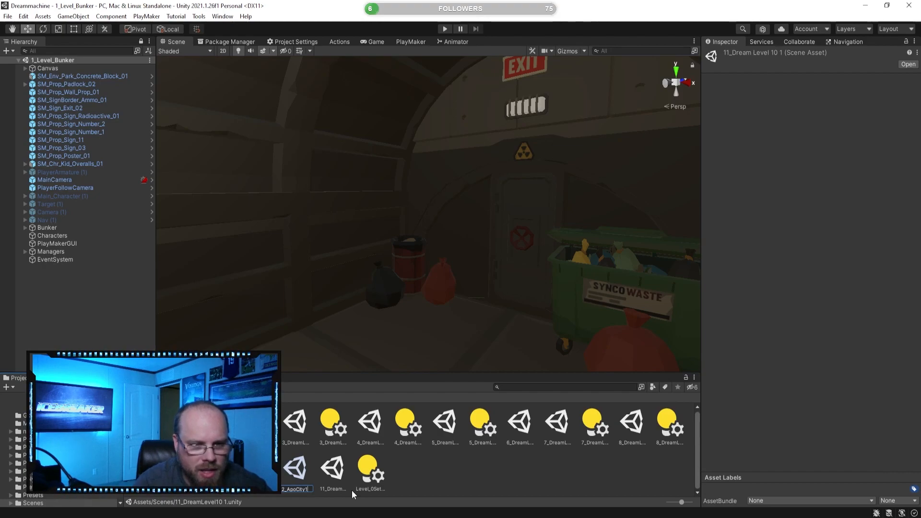
key("Return")
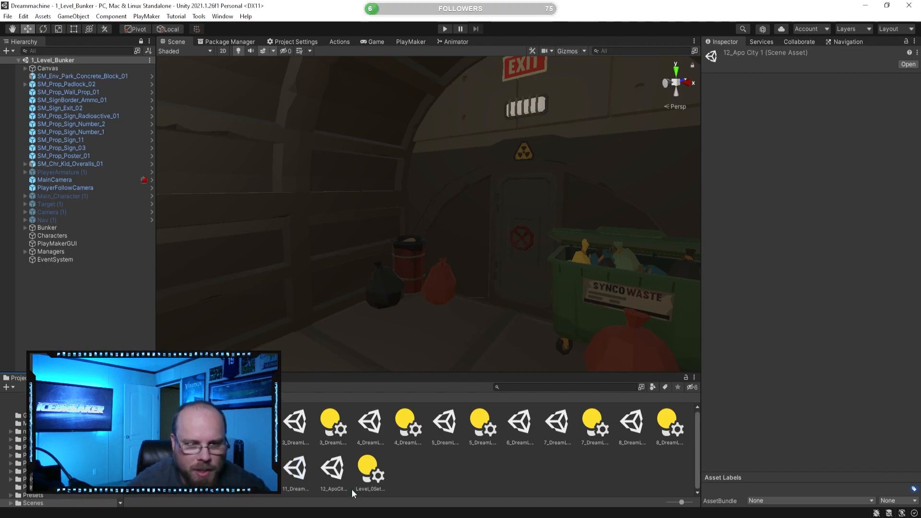
left_click(309, 472)
left_click(334, 469)
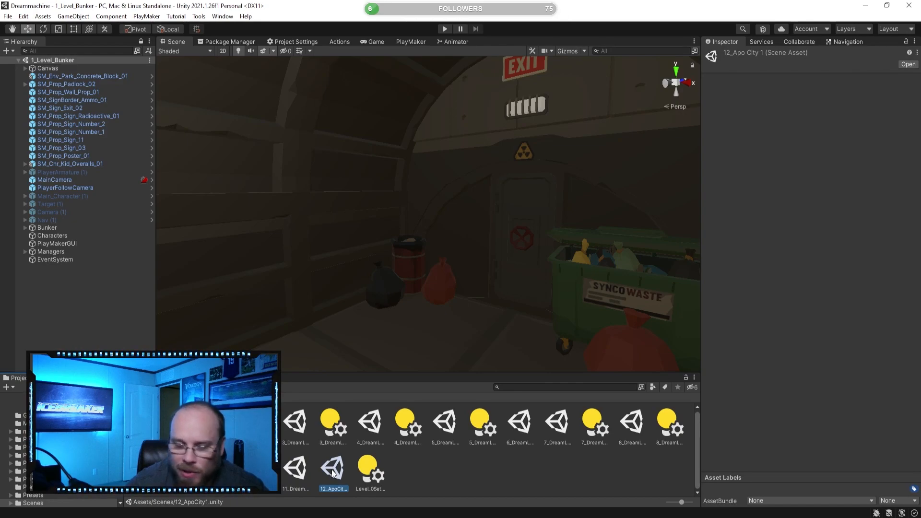
Select the curved concrete end wall with the door below the exit sign in the bunker.
left_click(392, 481)
left_click(344, 475)
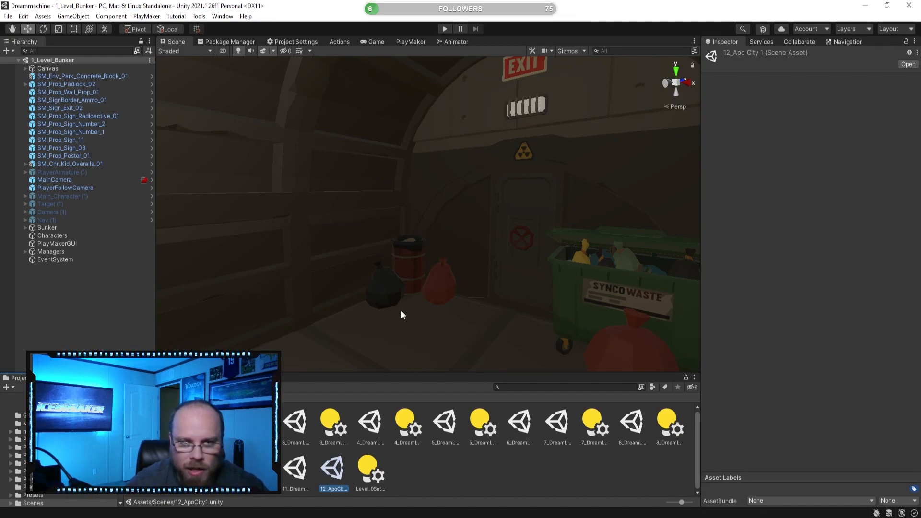
right_click_drag(450, 241, 337, 254)
left_click(337, 473)
left_click(431, 477)
right_click_drag(446, 269, 429, 258)
left_click(428, 258)
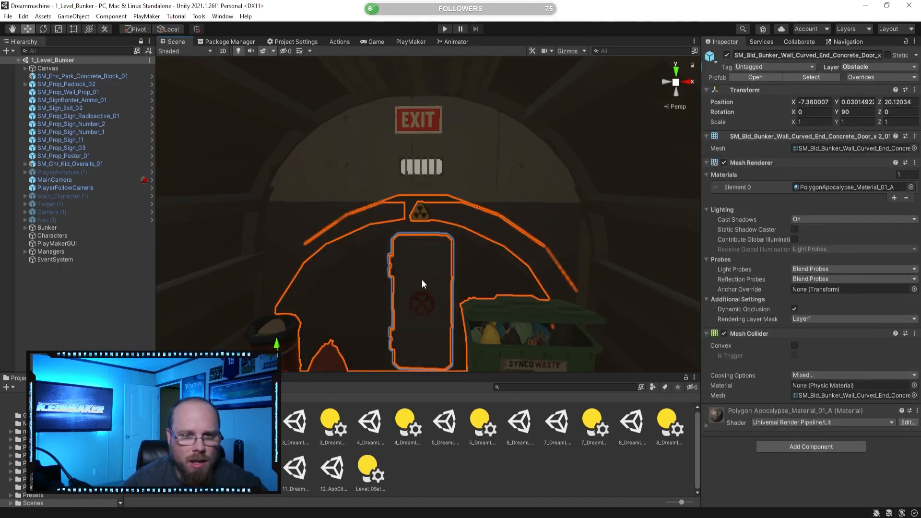
Move the curved concrete end wall with the exit door into the Interactables group under Dynamic.
scroll(422, 284, "up", 3)
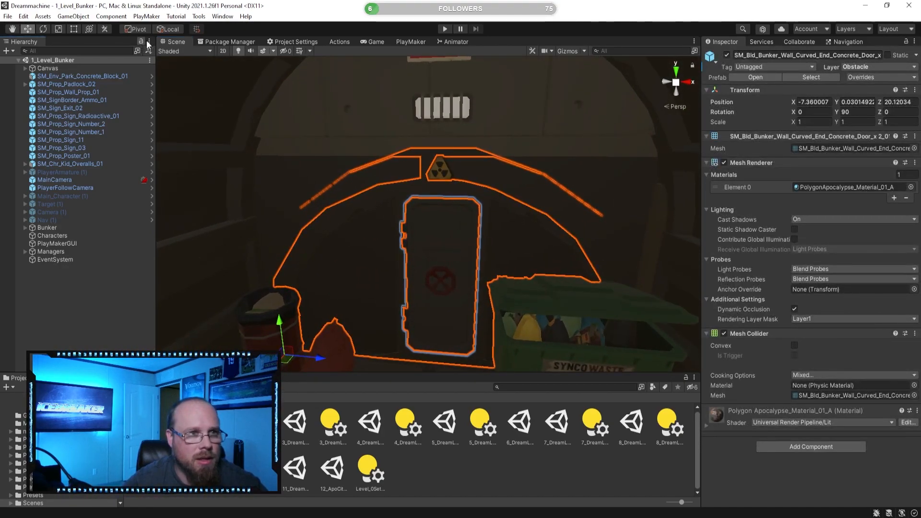
left_click(491, 485)
left_click(462, 289)
scroll(68, 284, "down", 2)
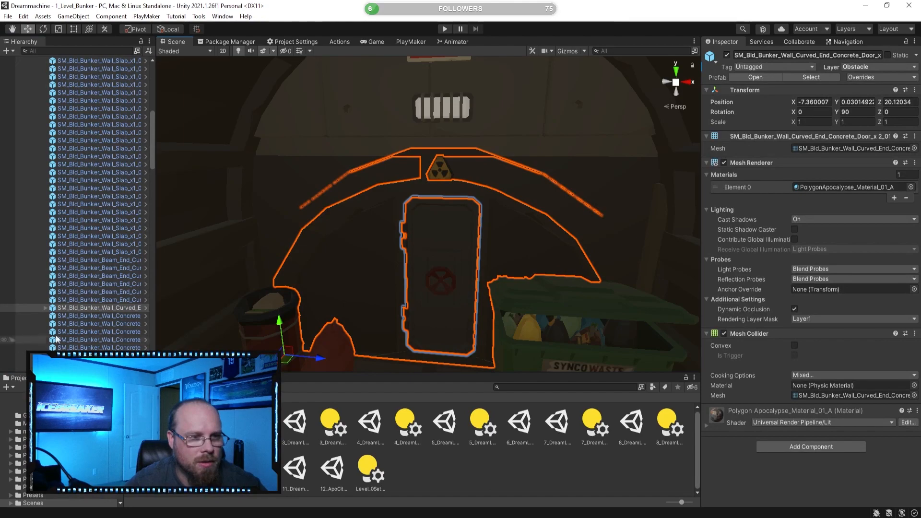
scroll(79, 314, "down", 3)
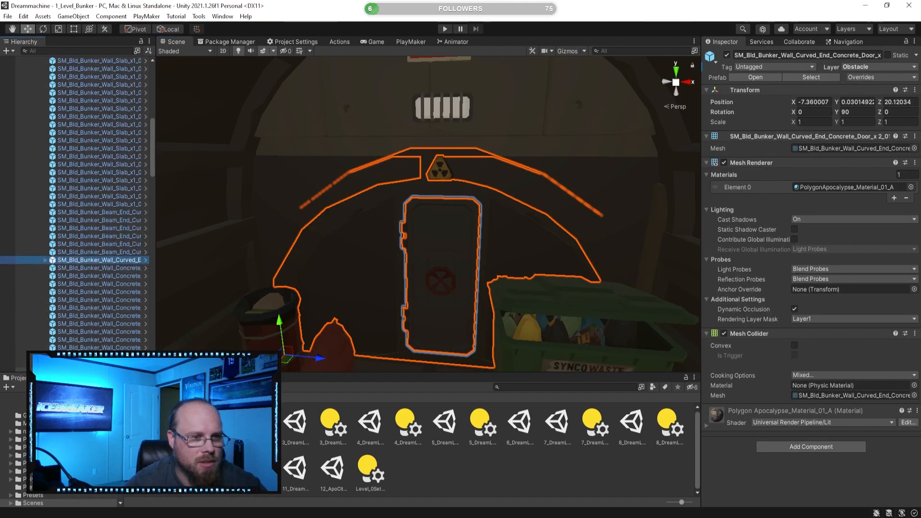
scroll(79, 201, "down", 9)
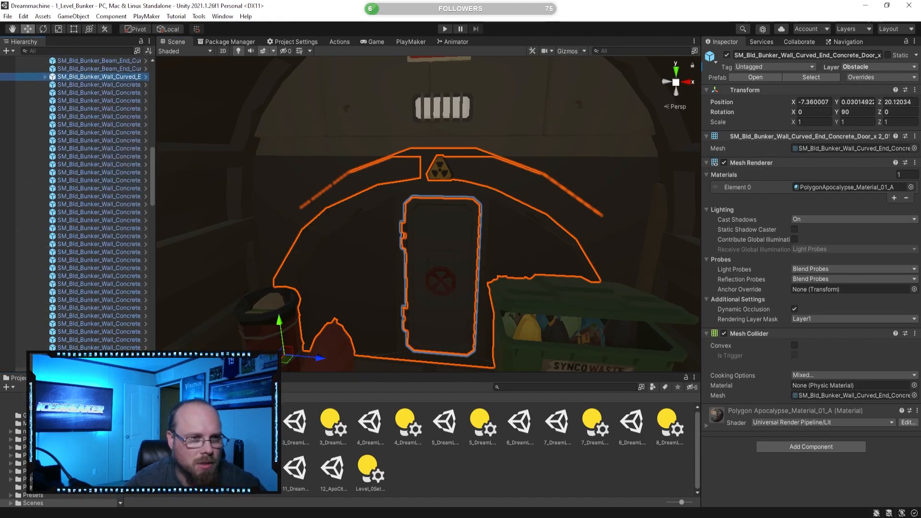
scroll(79, 201, "down", 10)
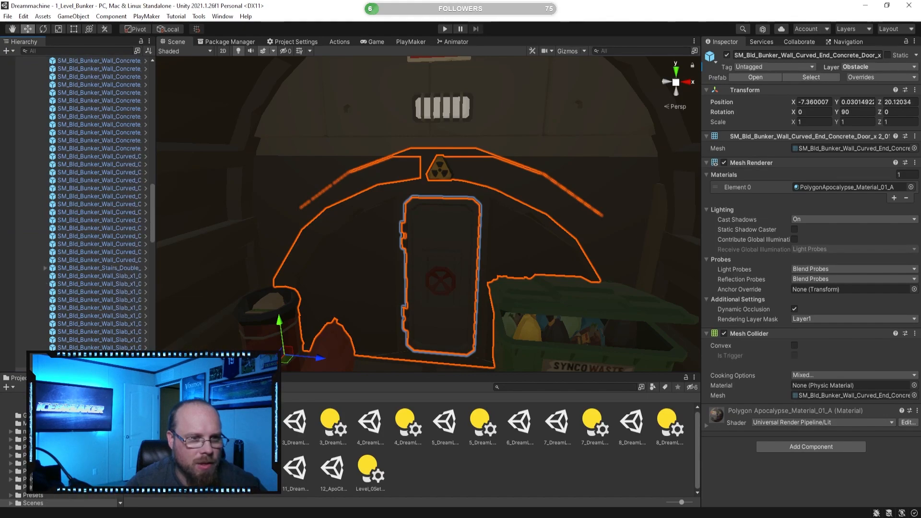
scroll(118, 346, "down", 10)
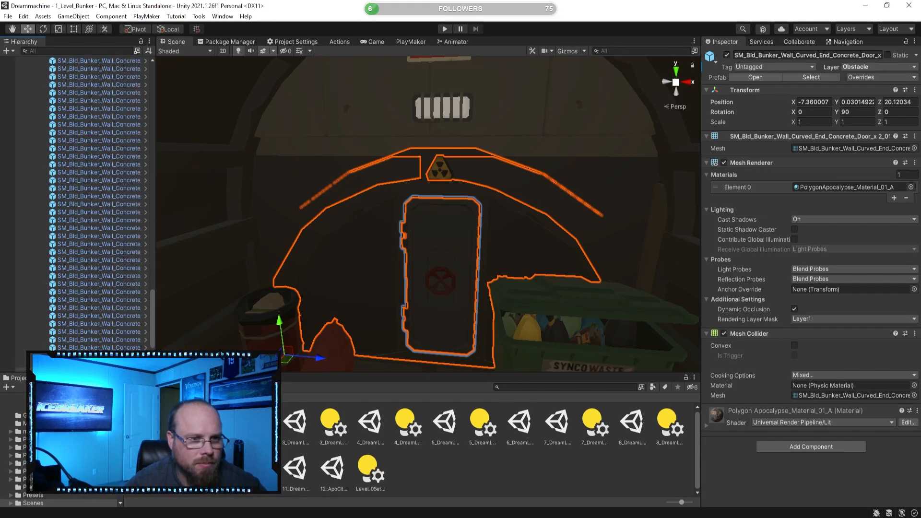
left_click_drag(90, 339, 91, 351)
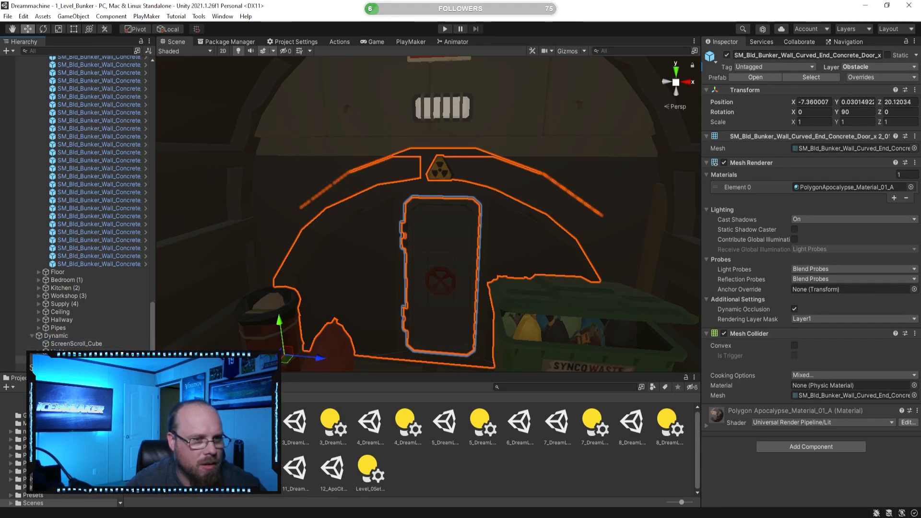
left_click_drag(91, 355, 90, 359)
left_click(84, 248)
scroll(107, 332, "down", 2)
left_click(107, 339, "shift")
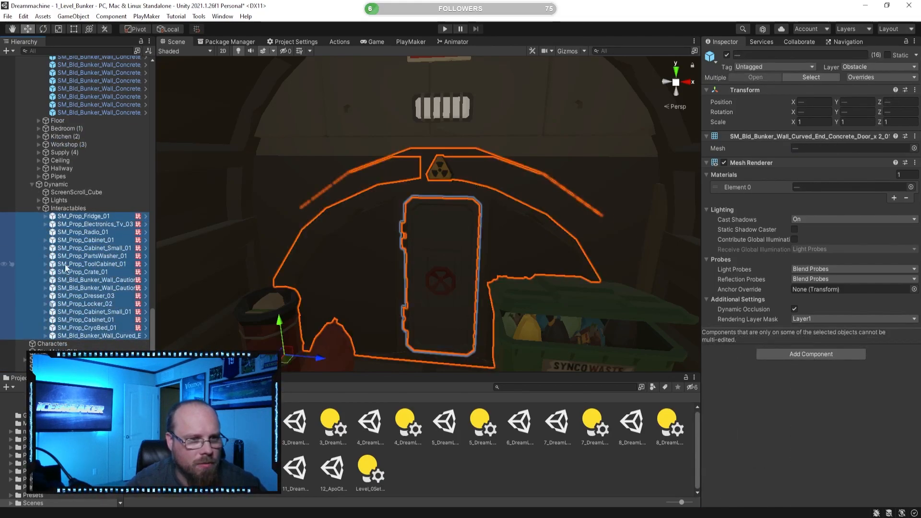
Reselect the curved end wall, expand it in the hierarchy and select its child door object.
left_click(420, 482)
right_click_drag(398, 263, 395, 264)
left_click(441, 264)
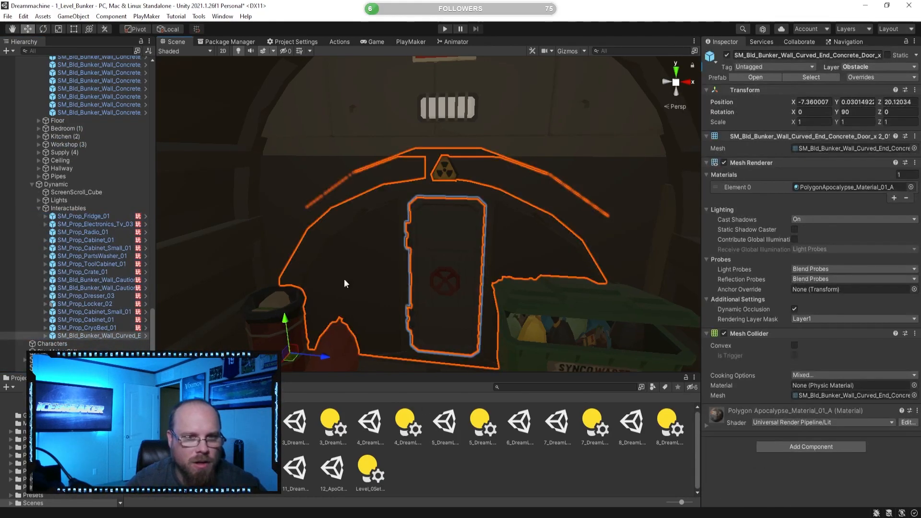
left_click(46, 336)
left_click(114, 344)
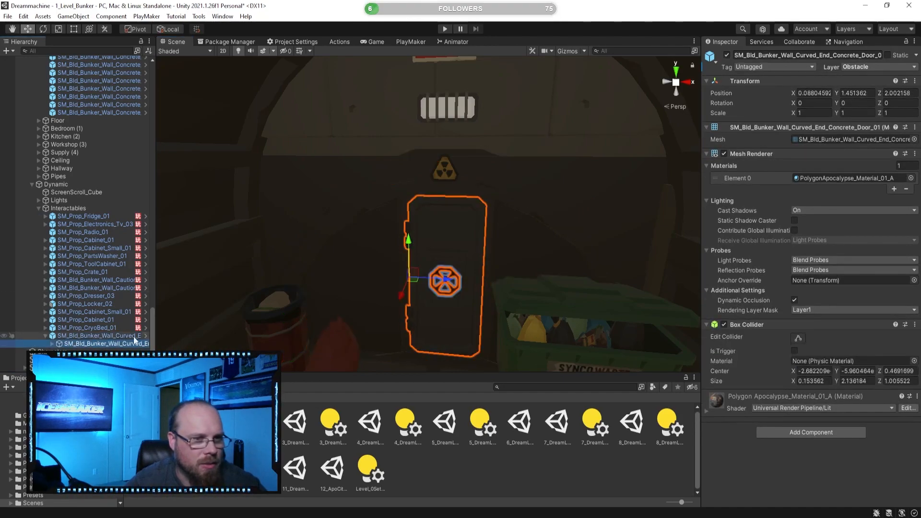
right_click_drag(323, 265, 326, 266)
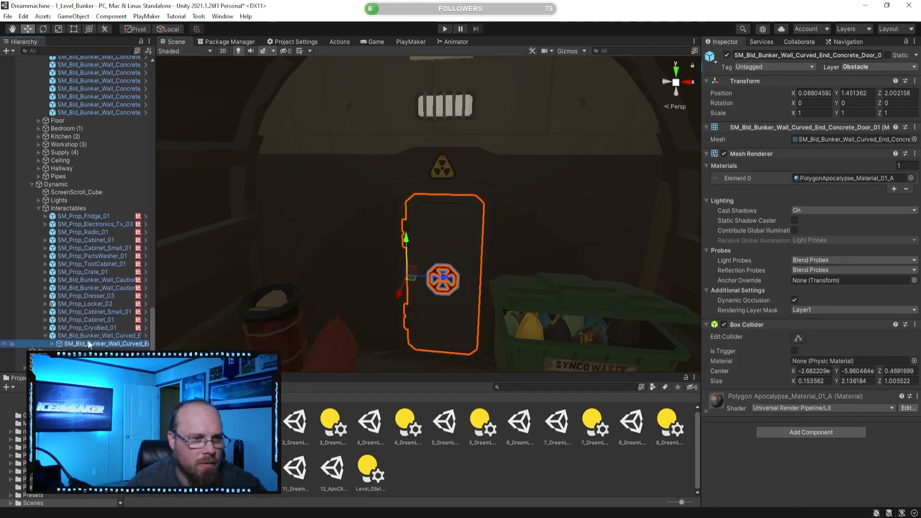
Try rotating the round handle of the exit door, and undo the rotation.
left_click(71, 351)
key("f")
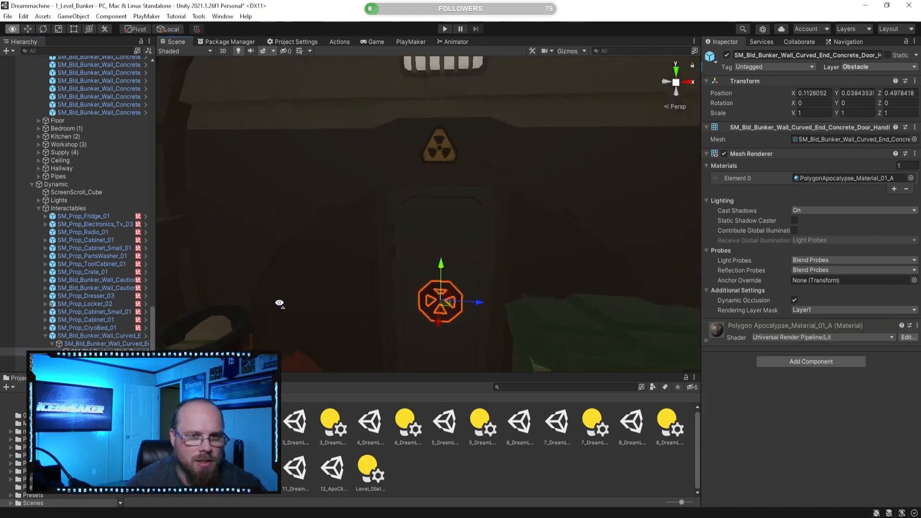
left_click(43, 29)
left_click_drag(416, 281, 492, 314, "ctrl")
key("ctrl+z")
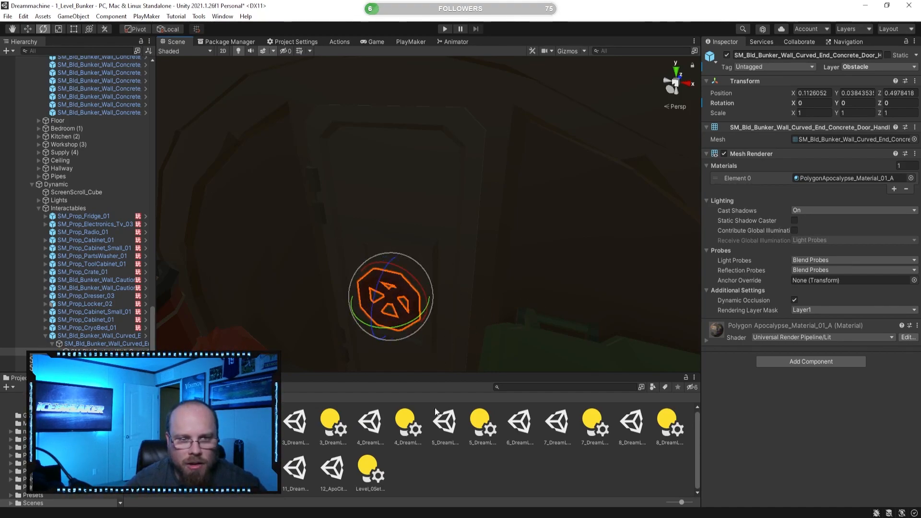
Select the curved end wall under Interactables and add a Box Collider component to it.
left_click(422, 456)
left_click(96, 352)
key("s")
right_click_drag(341, 290, 402, 288)
left_click(503, 461)
right_click_drag(459, 323, 217, 335)
double_click(96, 336)
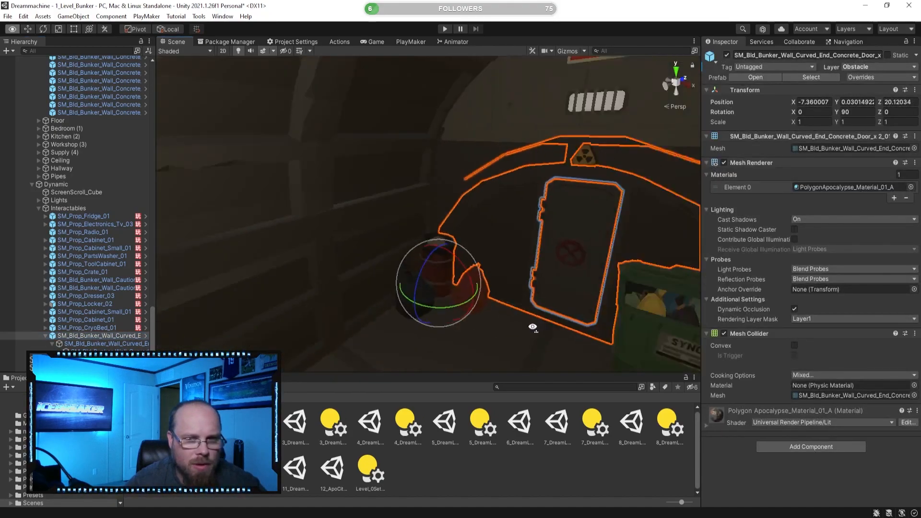
left_click(799, 446)
type("ani")
type("bo")
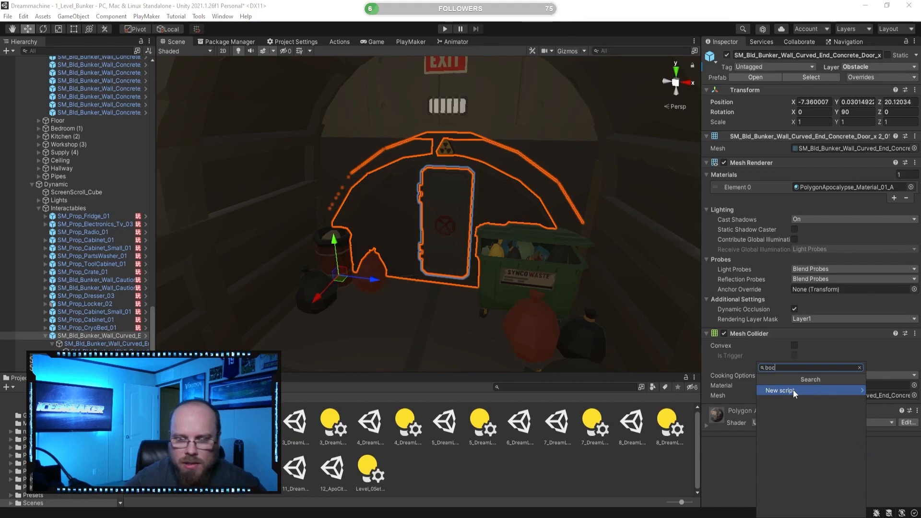
left_click(792, 390)
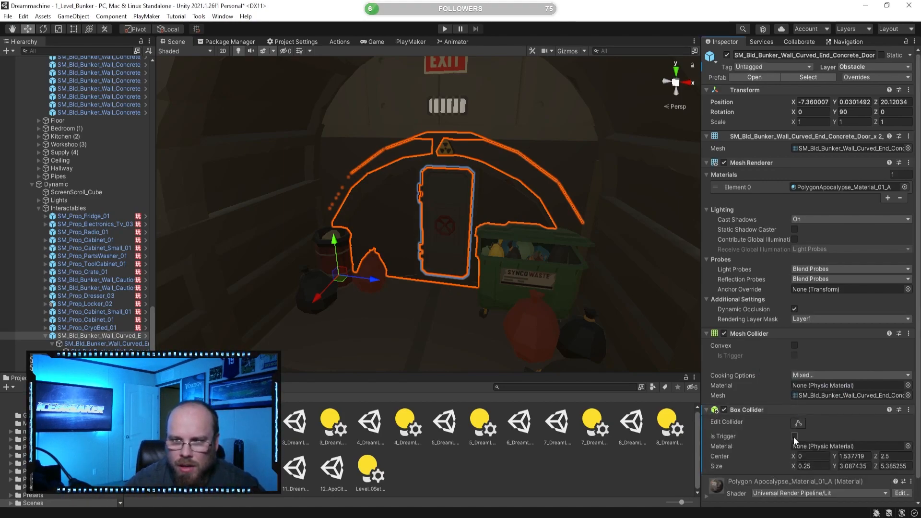
Make the wall's box collider a trigger and resize it around the doorway to about 2.56 × 3.09 × 1.32.
left_click(800, 424)
left_click_drag(475, 267, 433, 202, "alt")
left_click_drag(365, 212, 552, 230, "alt")
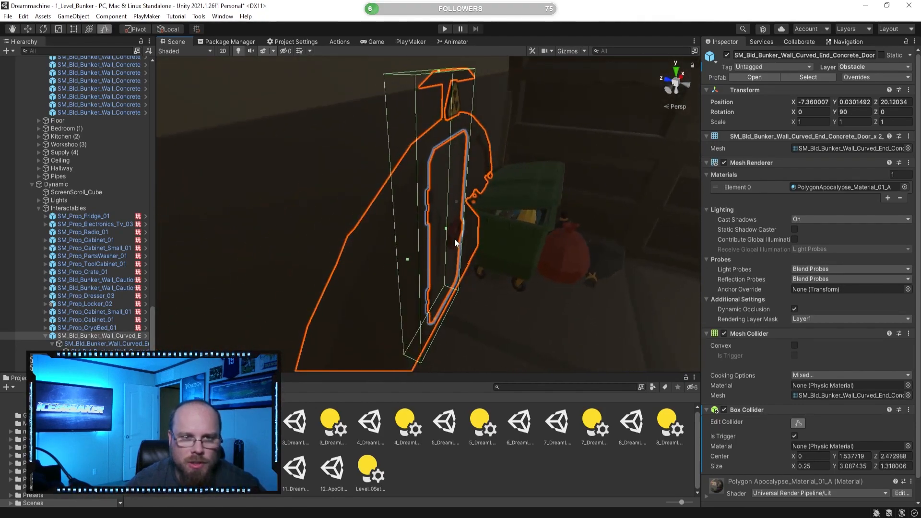
left_click_drag(447, 229, 355, 272)
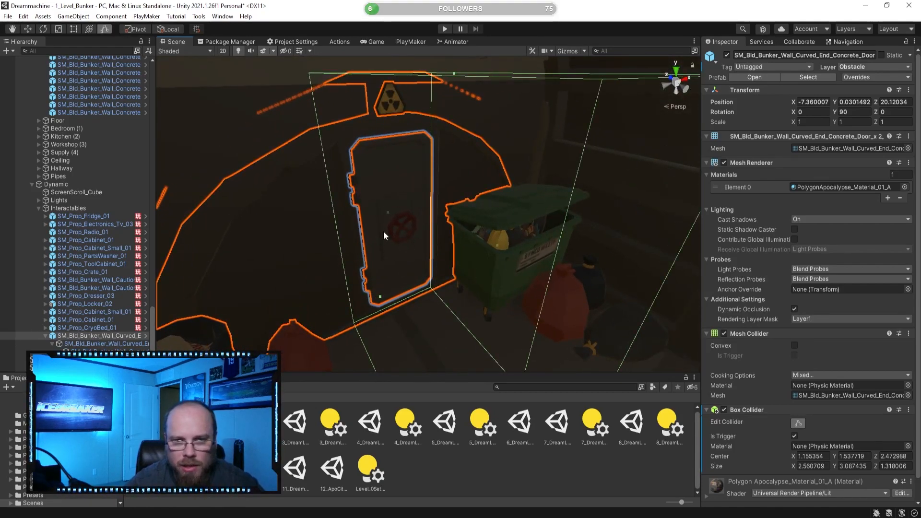
left_click_drag(427, 220, 459, 278, "alt")
Examine the colliders, Animator and PlayMakerFSM on the bunker's SM_Bld_Bunker_Wall_Caution_Door_01 (2) object.
right_click_drag(459, 279, 551, 301)
left_click(551, 301)
right_click_drag(391, 288, 473, 292)
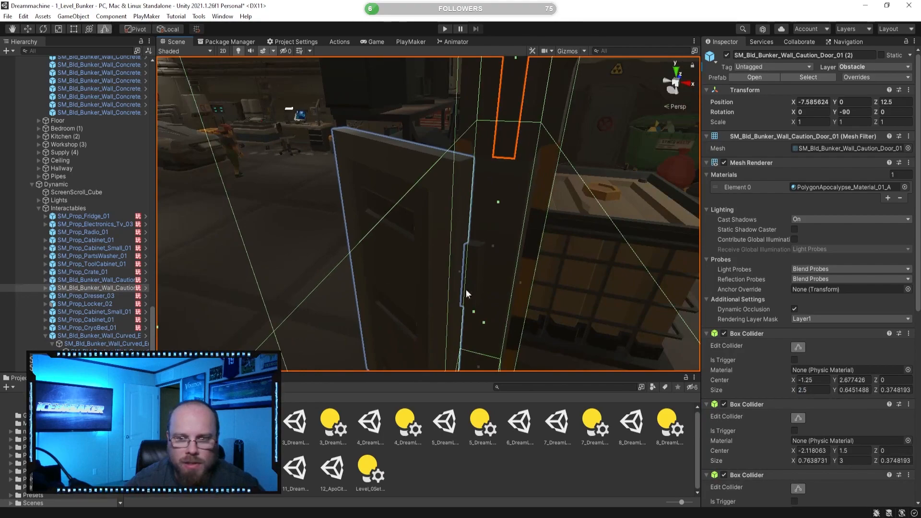
scroll(715, 363, "down", 10)
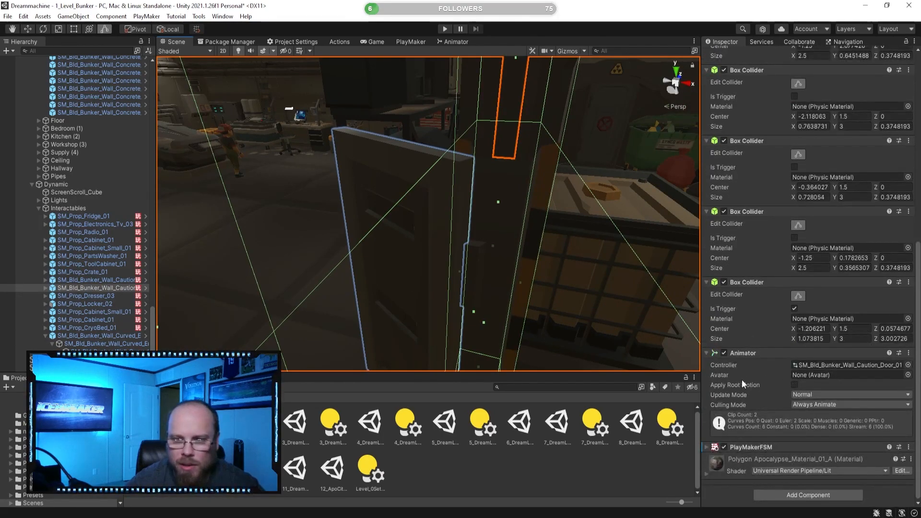
left_click(707, 448)
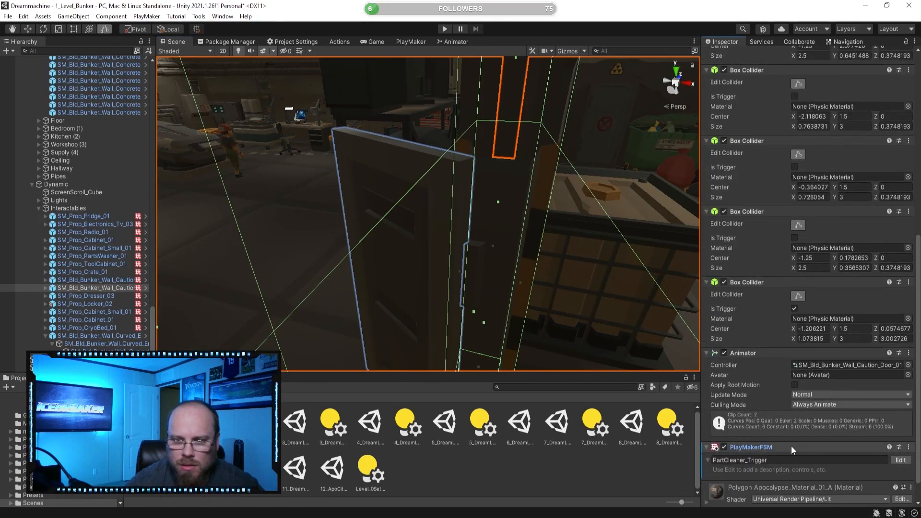
right_click_drag(233, 298, 527, 304)
key("s")
key("d")
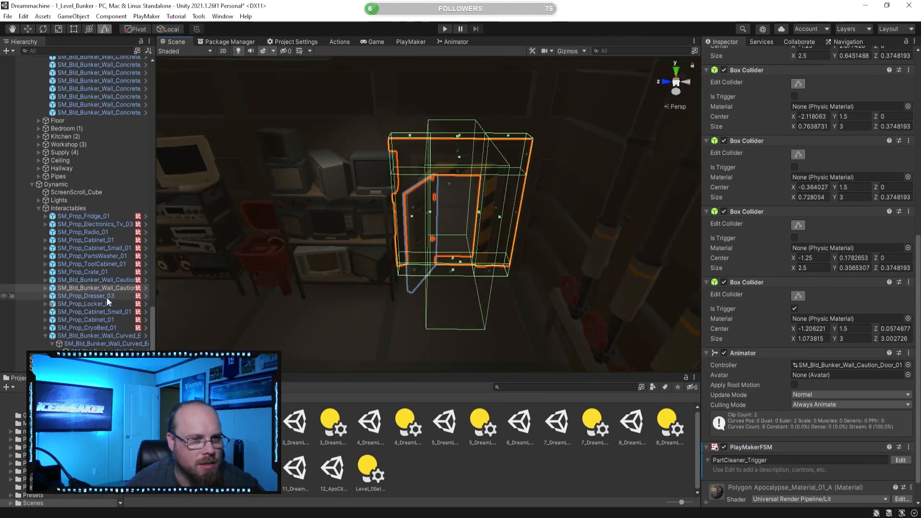
Rename the PlayMakerFSM on SM_Bld_Bunker_Wall_Caution_Door_01 (2) to Door_Trigger.
left_click(107, 296)
left_click(117, 288)
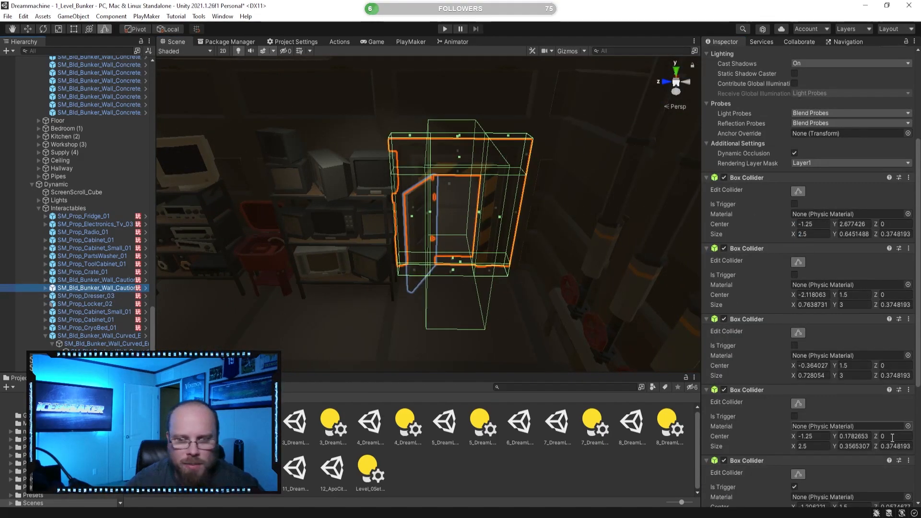
scroll(896, 433, "down", 10)
left_click(739, 433)
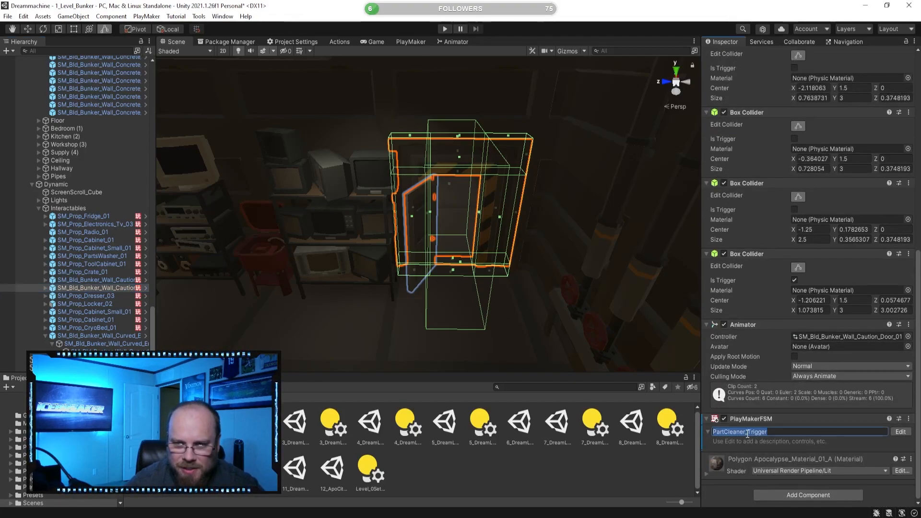
left_click_drag(746, 431, 661, 430)
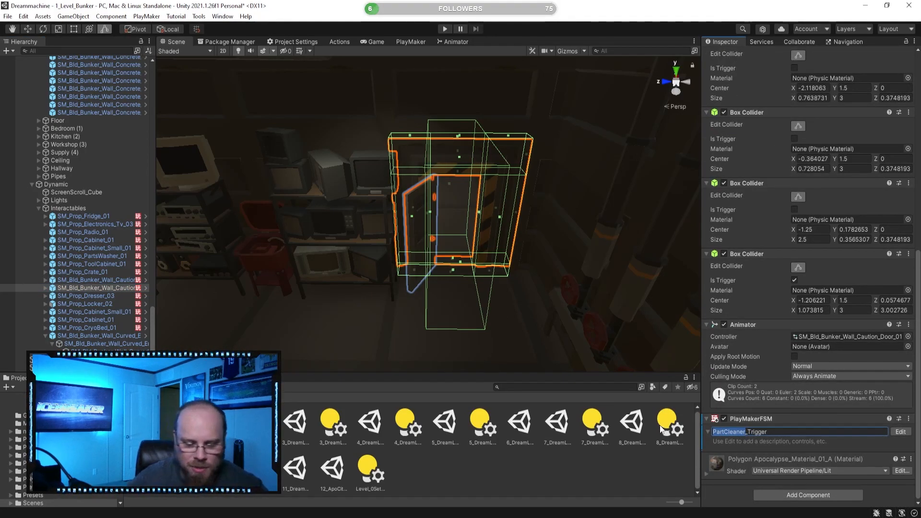
type("Doo")
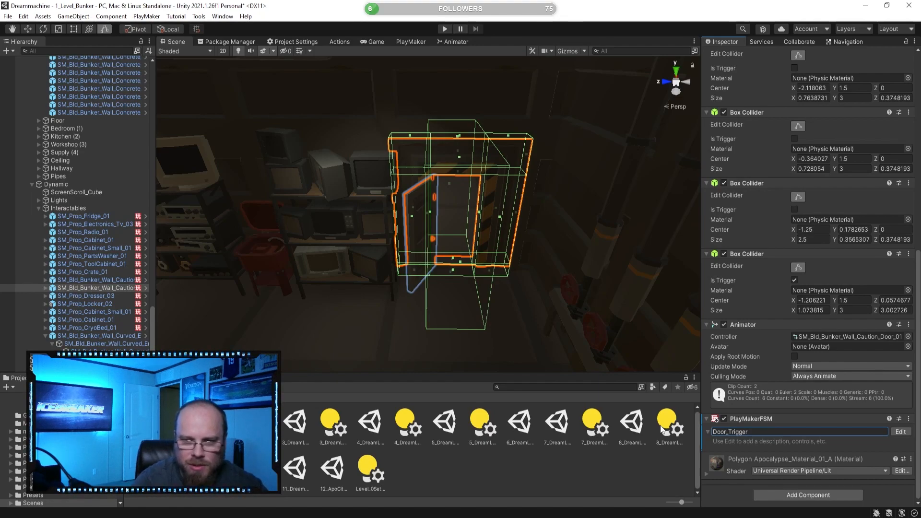
left_click(119, 286)
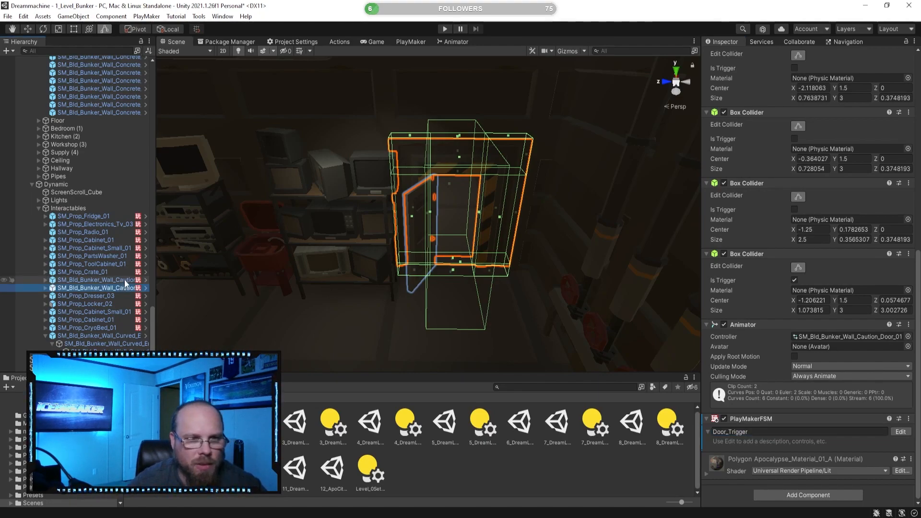
Rename the PlayMakerFSM on the other caution door wall in Interactables to Door_Trigger.
left_click(96, 279)
left_click(746, 432)
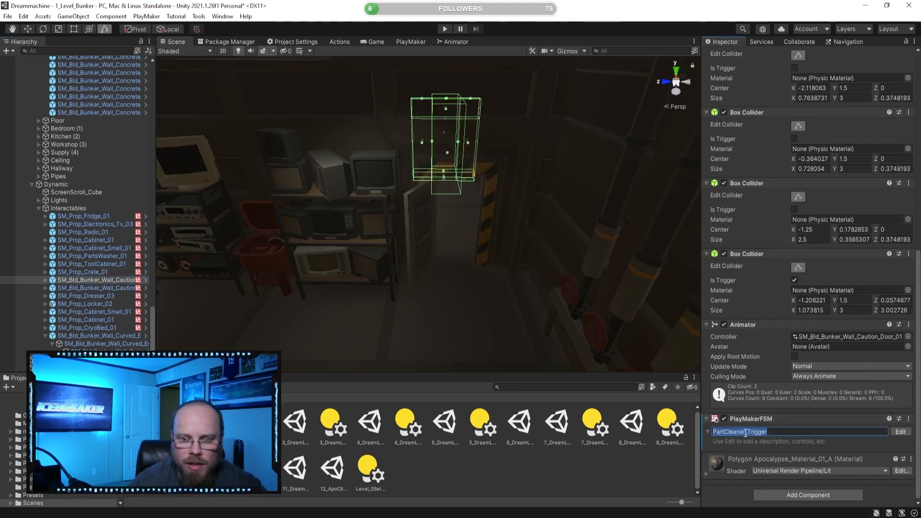
left_click_drag(747, 432, 683, 426)
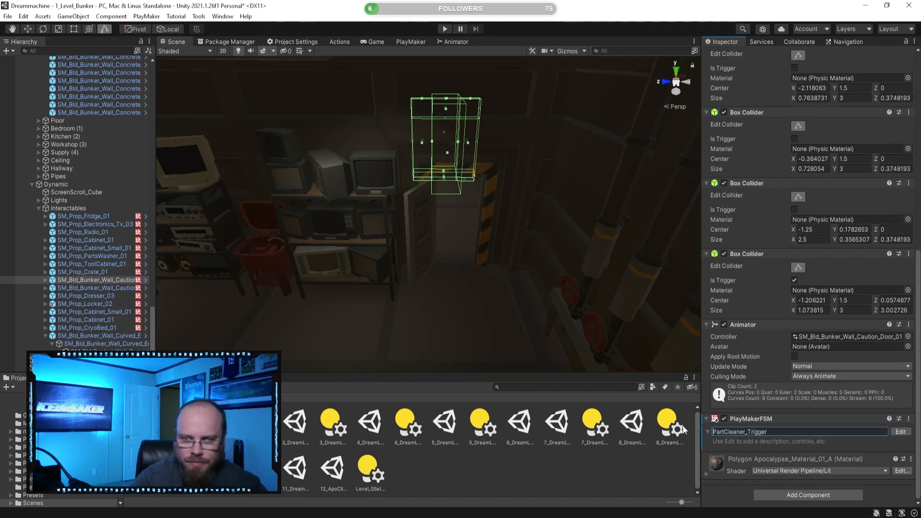
type("Door")
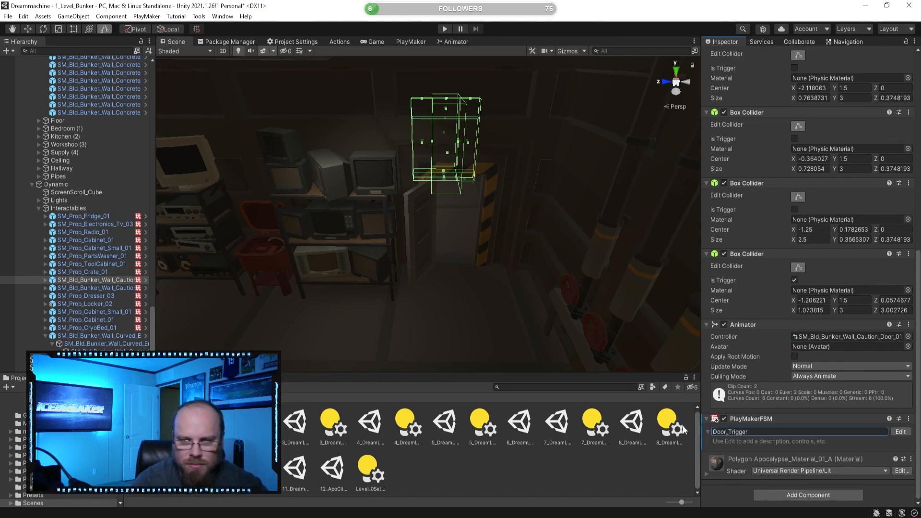
left_click(119, 288)
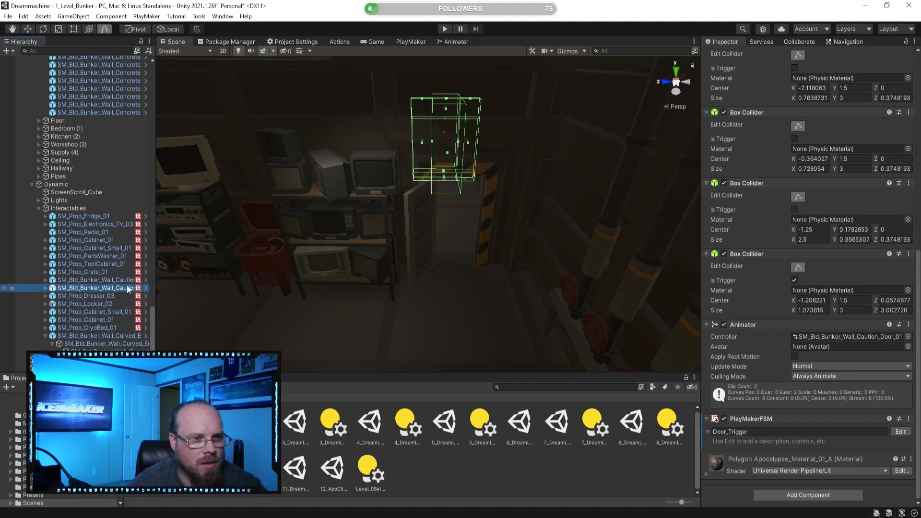
Copy the Door_Trigger PlayMakerFSM component from the caution door and paste it as a new component on the curved end wall.
left_click(107, 281)
left_click(123, 288)
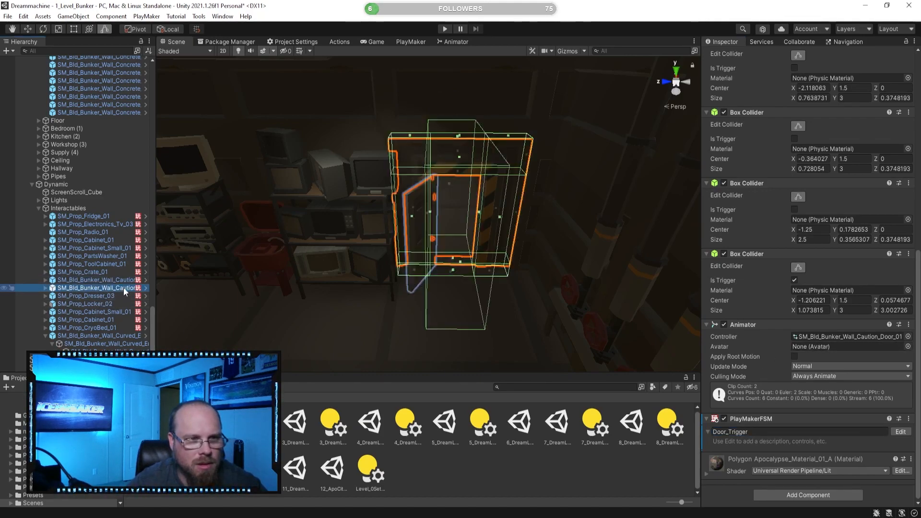
right_click(771, 421)
left_click(811, 337)
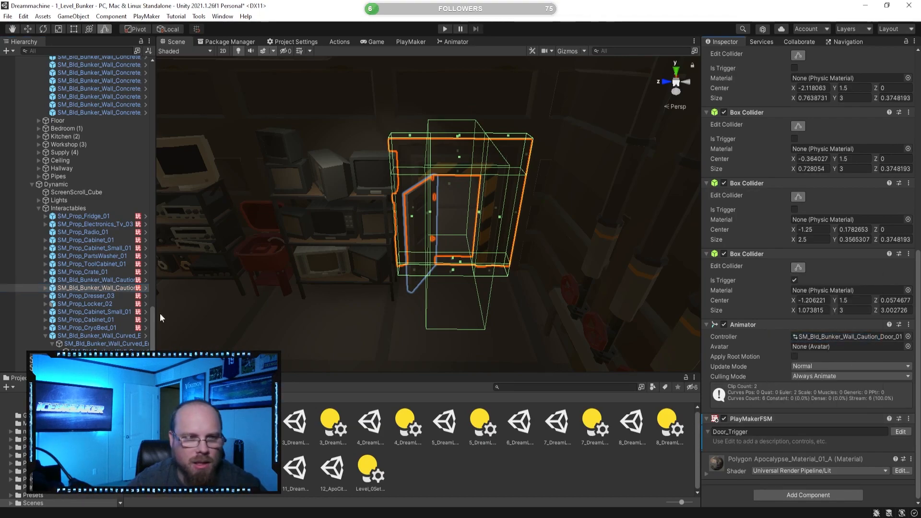
left_click(116, 336)
key("f")
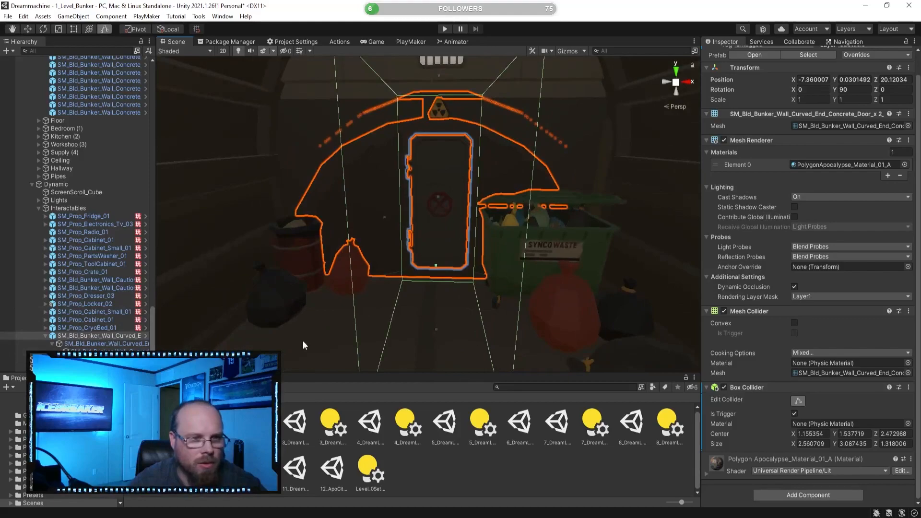
right_click(788, 388)
left_click(816, 464)
scroll(744, 402, "down", 2)
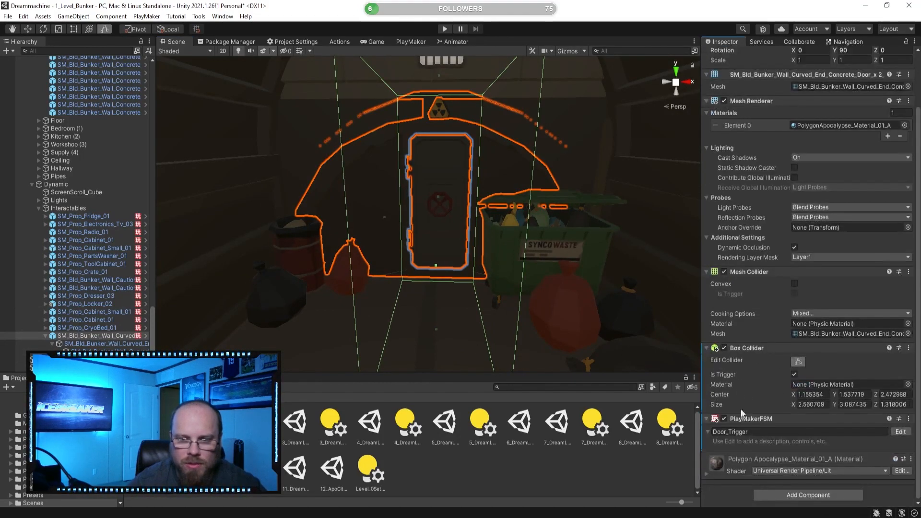
Open the Door_Trigger FSM on the curved end wall and examine the Open, Close, Player in Zone, DeActivate and other states.
scroll(378, 253, "down", 4)
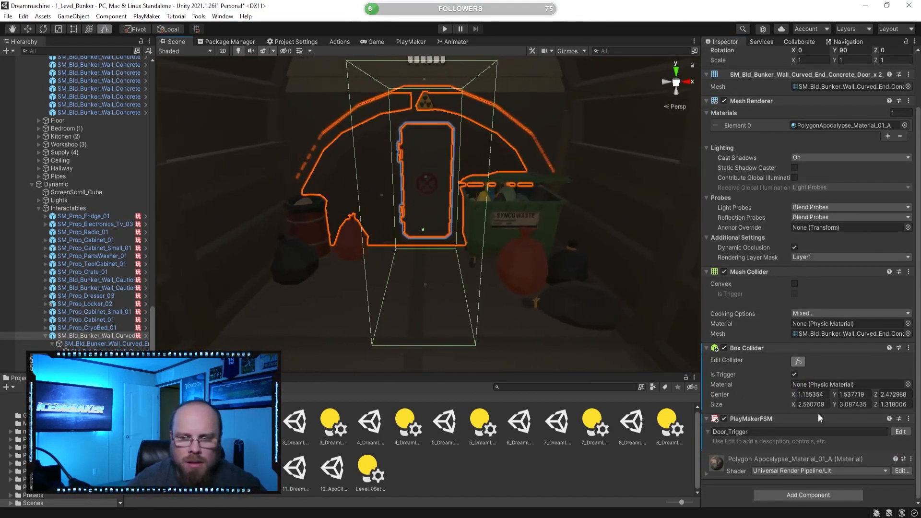
left_click(901, 432)
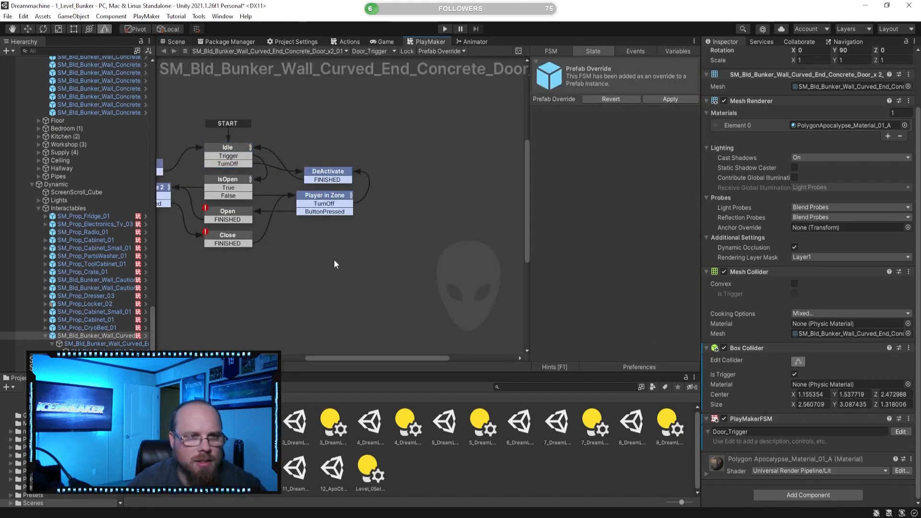
left_click(340, 229)
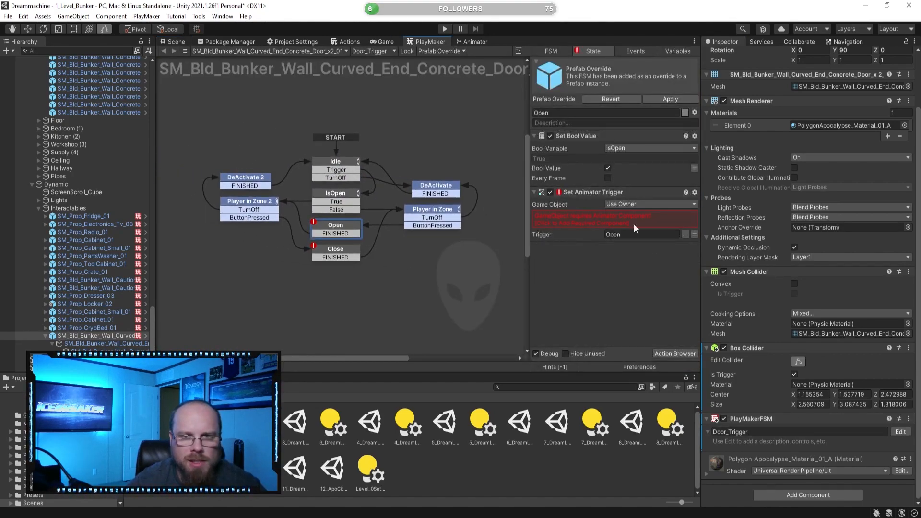
left_click(335, 250)
left_click(442, 212)
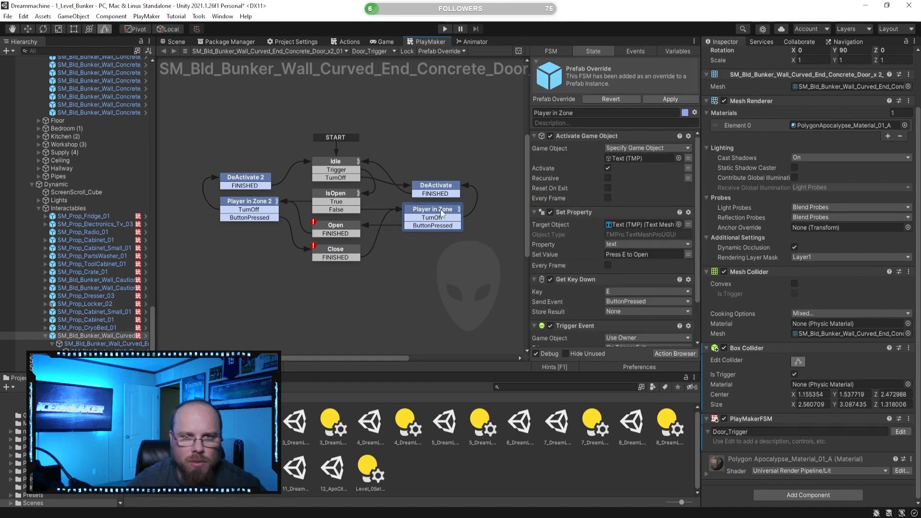
scroll(650, 250, "down", 2)
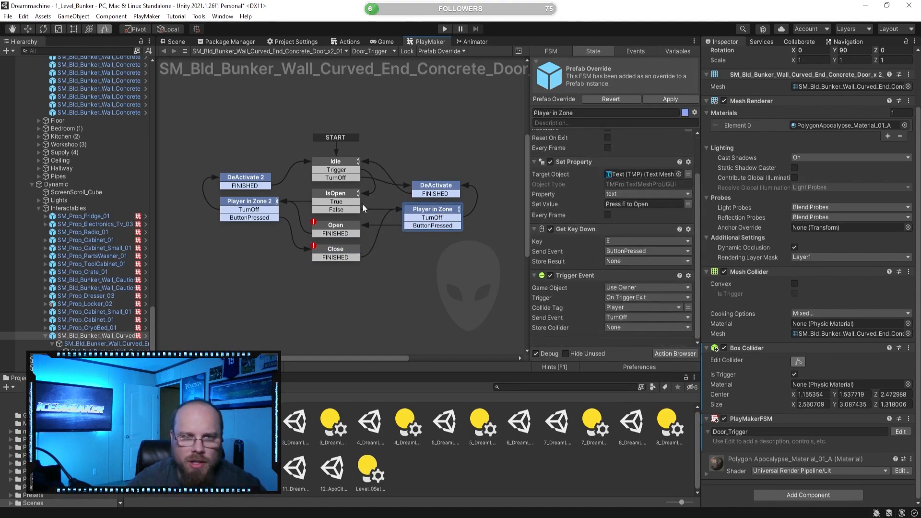
left_click(435, 187)
left_click(334, 197)
left_click(259, 205)
left_click(223, 176)
left_click(349, 169)
left_click(176, 42)
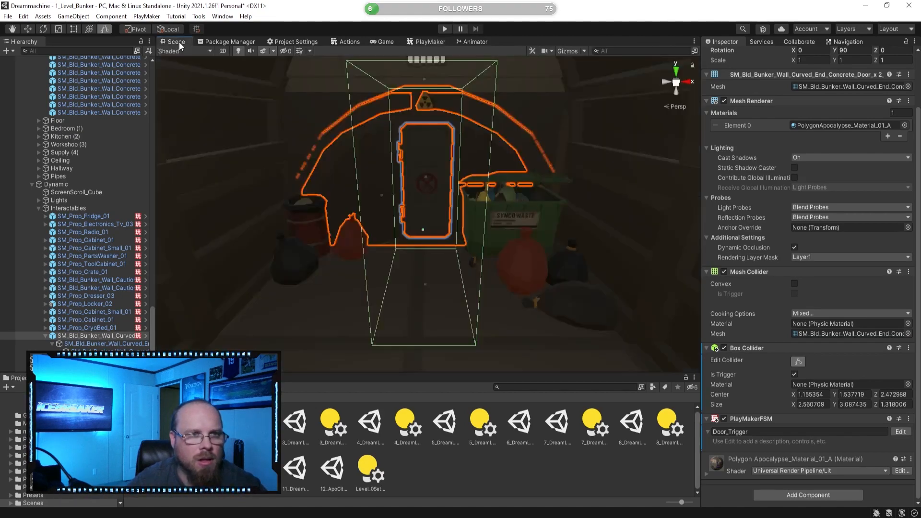
Examine the exit door and its surroundings in the scene with nothing selected.
left_click(517, 478)
key("s")
right_click_drag(472, 271, 450, 282)
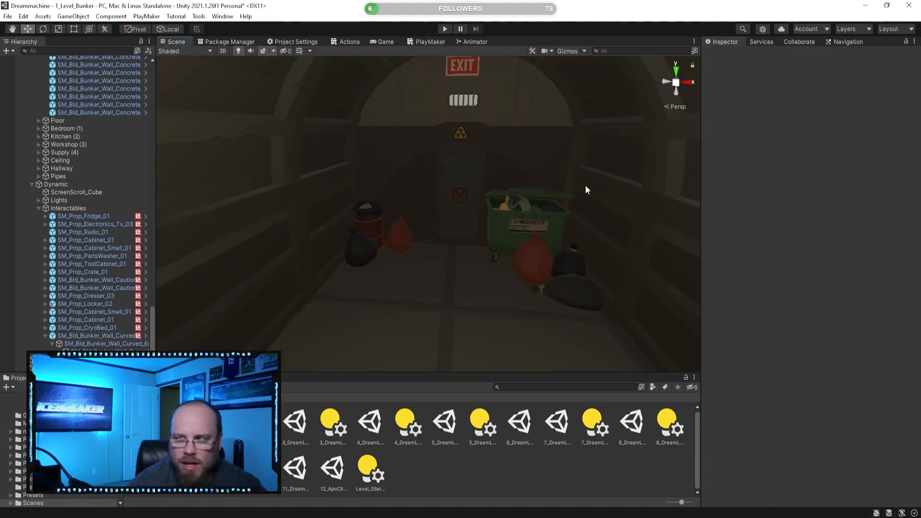
right_click_drag(472, 192, 405, 249)
key("w")
key("s")
right_click_drag(421, 208, 405, 222)
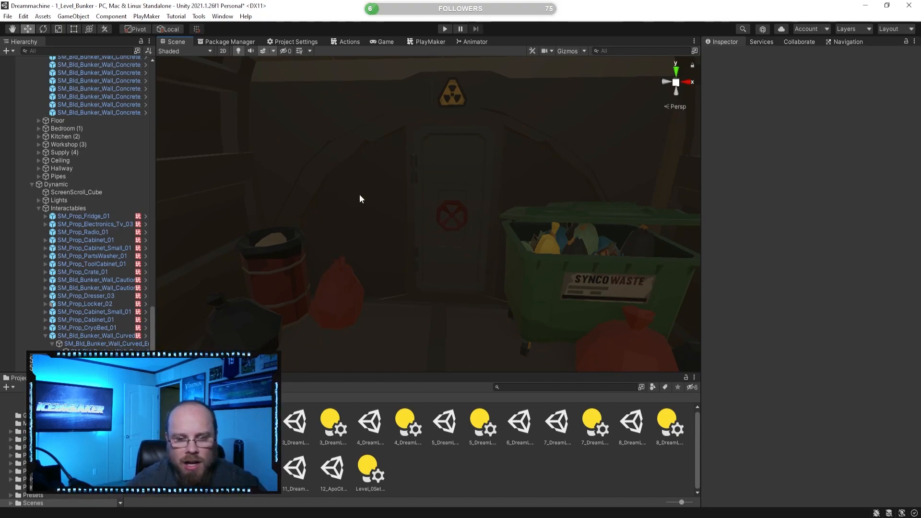
key("s")
right_click_drag(367, 202, 336, 236)
Create an animation clip named BunkerDoor_Open in the Animations folder for the curved end wall with the exit door.
left_click(120, 339)
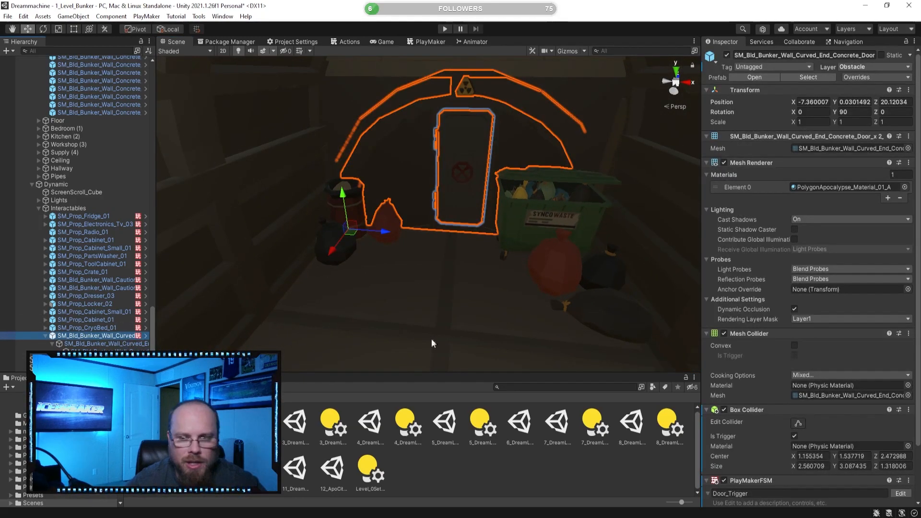
scroll(771, 360, "down", 3)
key("f")
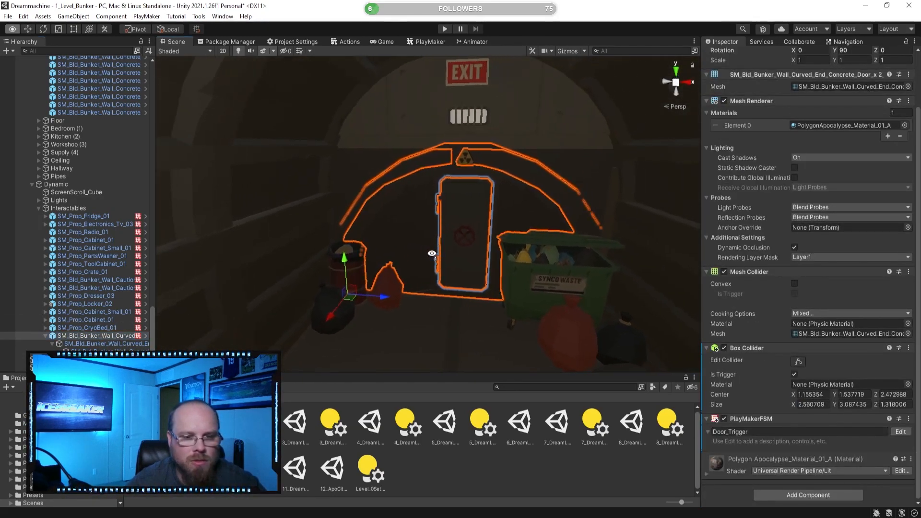
key("ctrl+6")
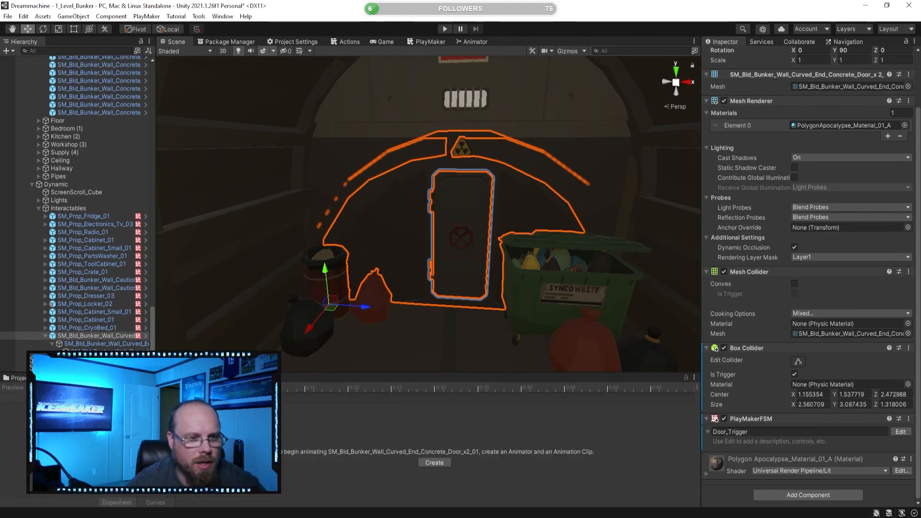
left_click(436, 463)
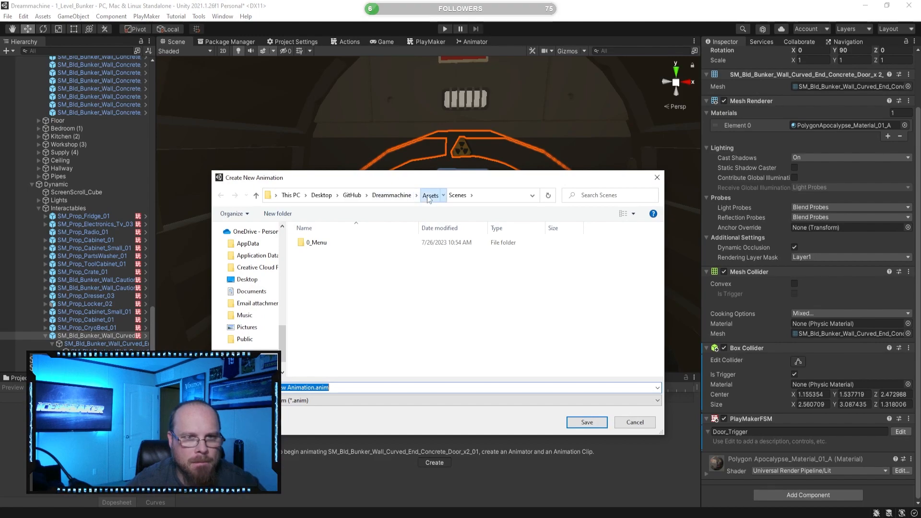
double_click(320, 242)
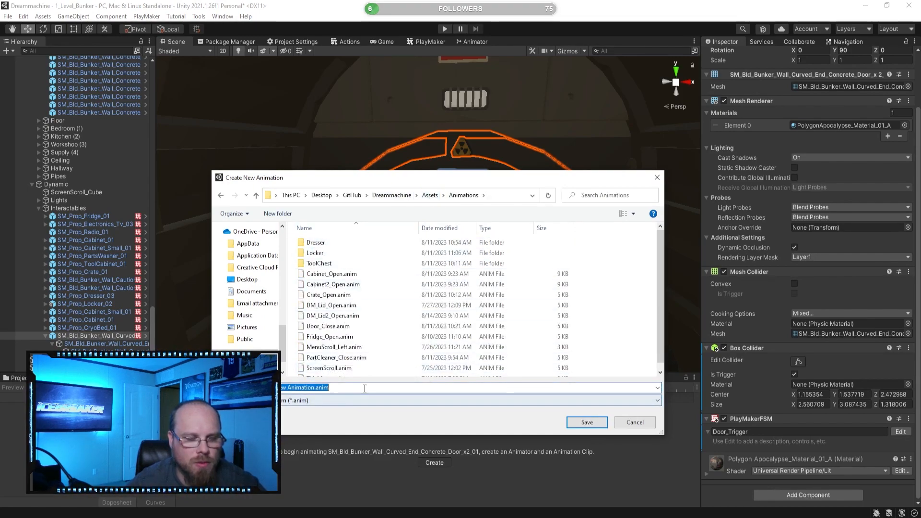
key("BackSpace")
type("Bunker")
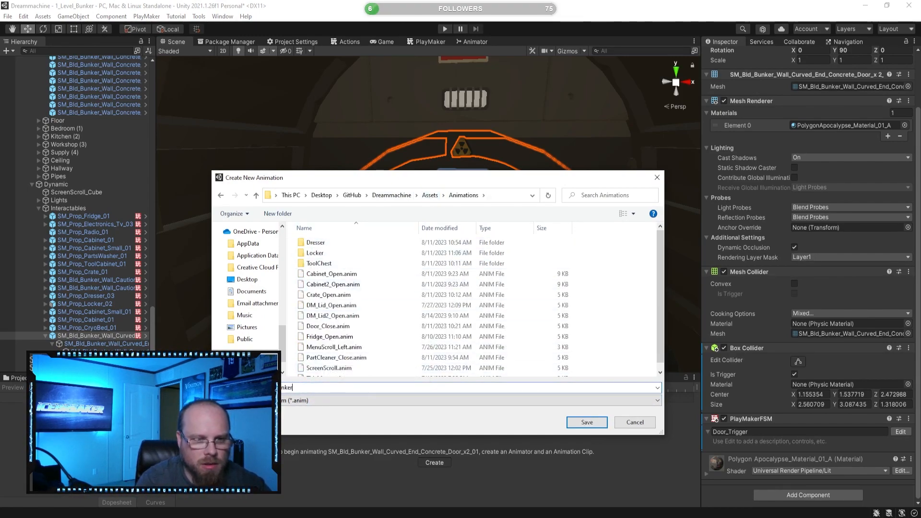
type("Door_Open")
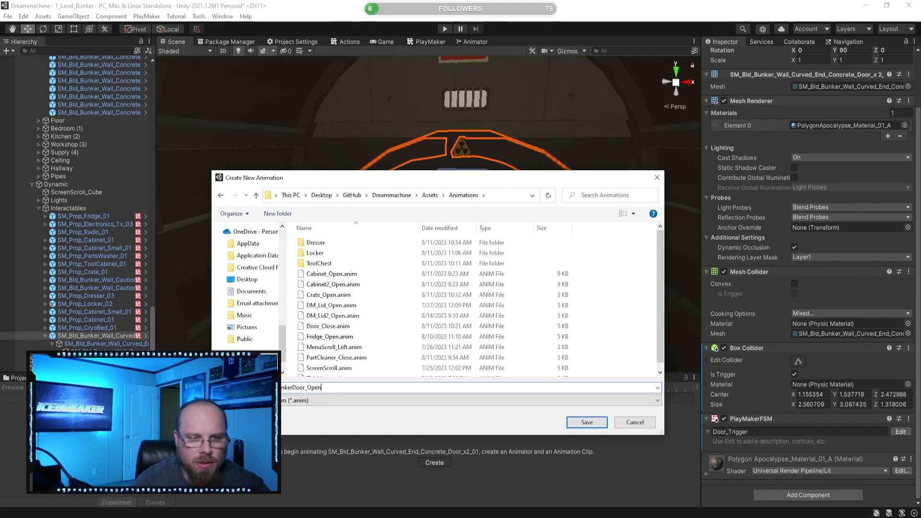
key("Return")
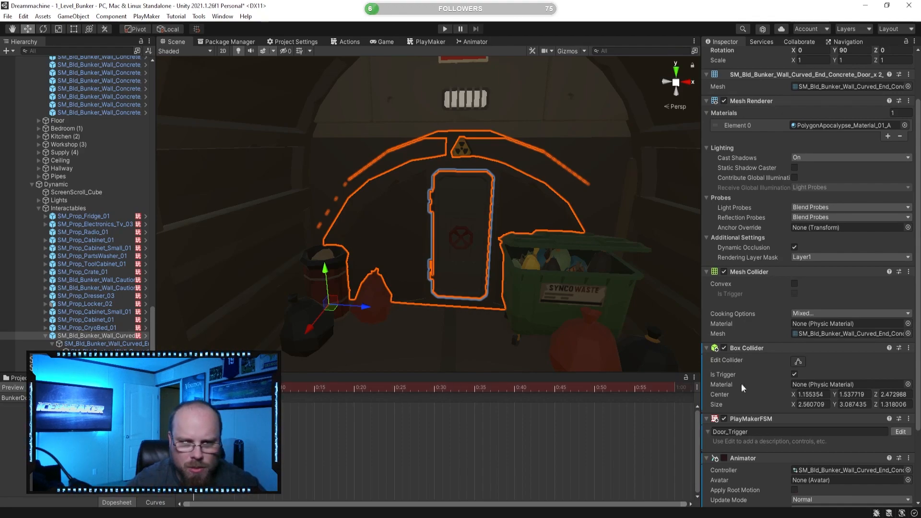
Place the animation playhead at 2:00.
left_click(691, 504)
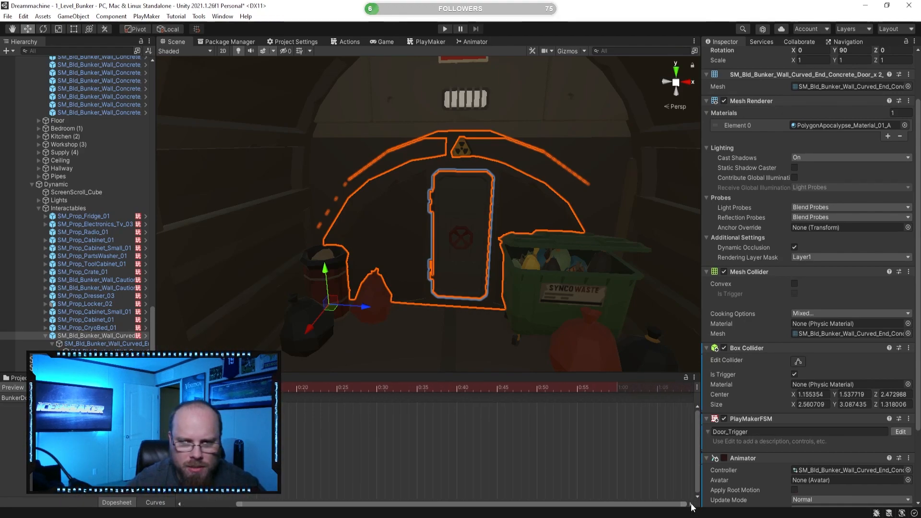
left_click(693, 504)
left_click(692, 505)
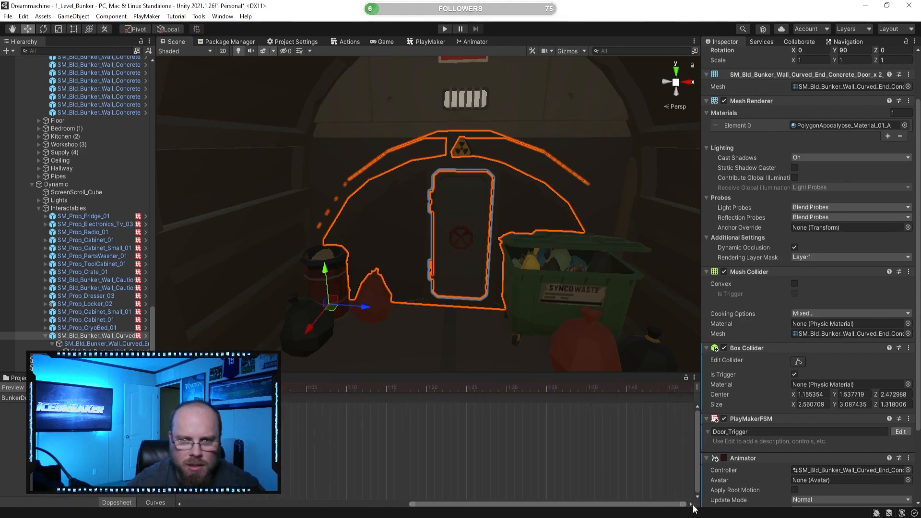
left_click(691, 504)
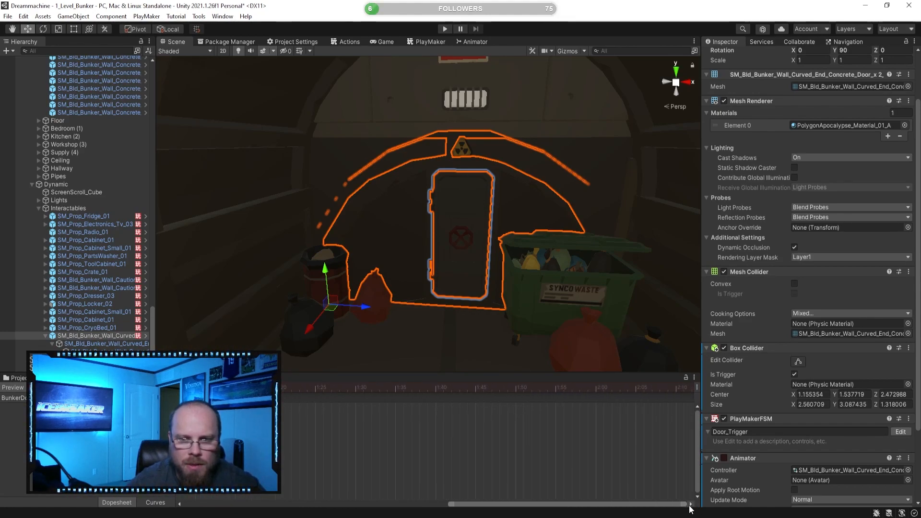
left_click(596, 388)
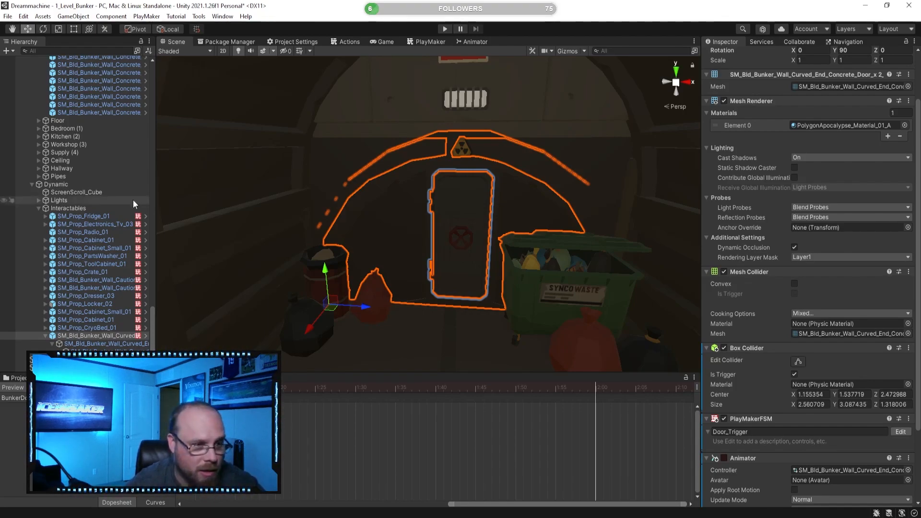
Select the exit door panel inside the curved end wall and place the animation playhead at 1:00.
left_click(128, 344)
key("w")
right_click_drag(327, 309, 370, 318)
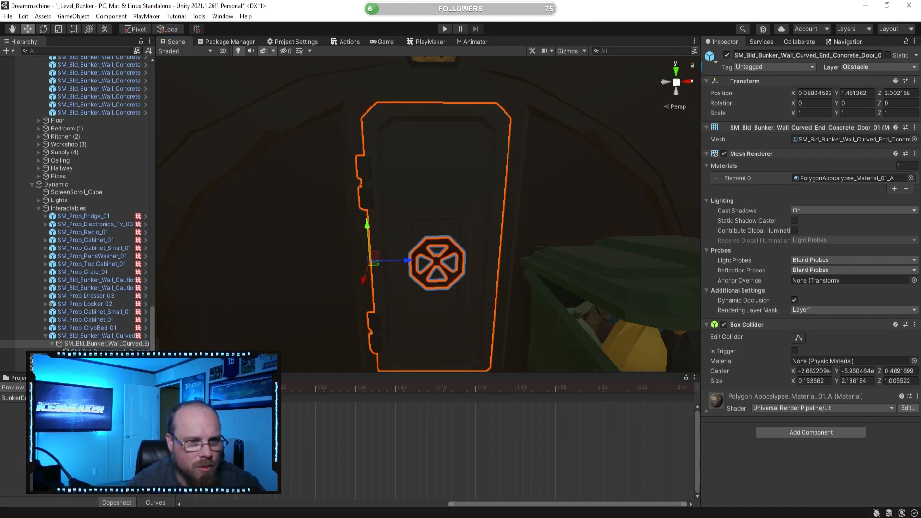
left_click_drag(485, 504, 360, 506)
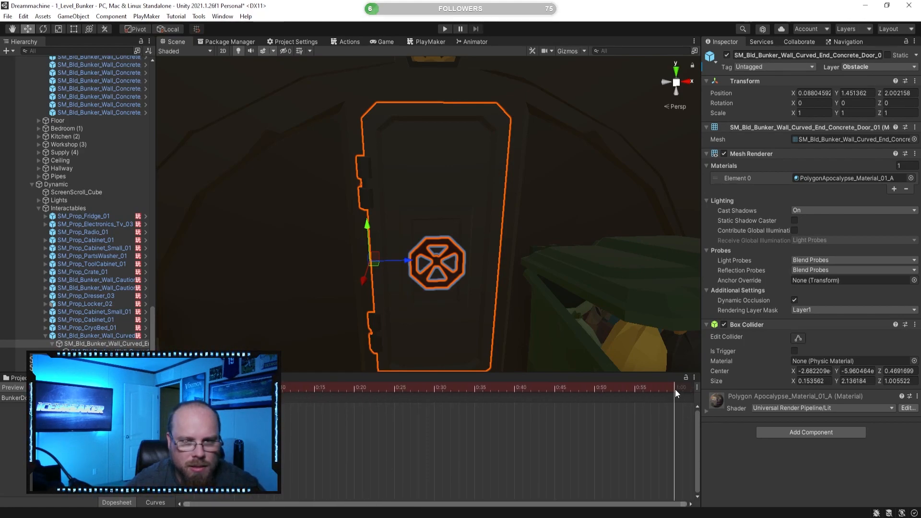
left_click(45, 30)
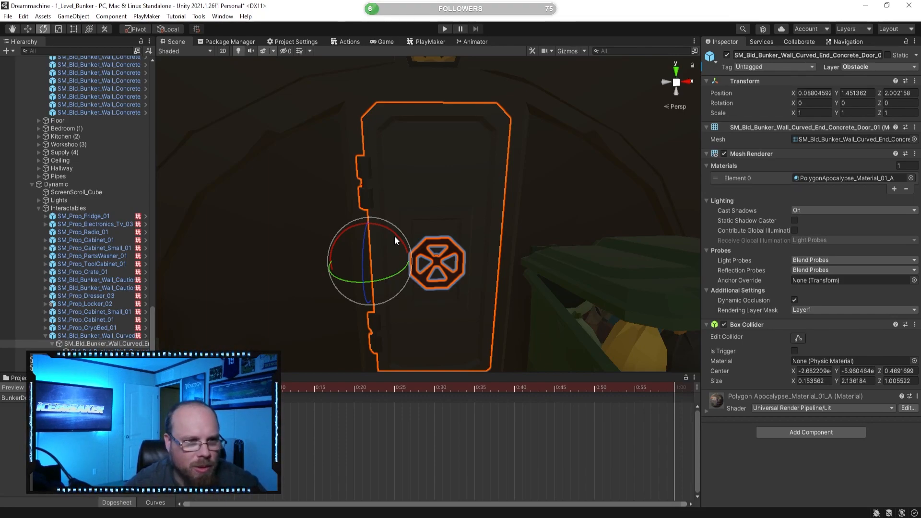
left_click_drag(393, 237, 382, 228)
key("ctrl+z")
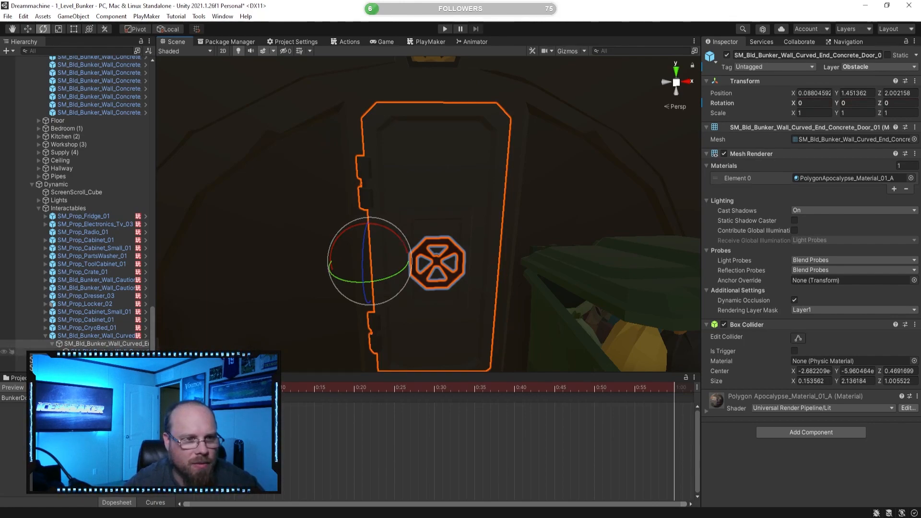
Rotate the exit door's wheel handle to -225 on X to record a keyframe at 1:00.
left_click(143, 345)
left_click(108, 351)
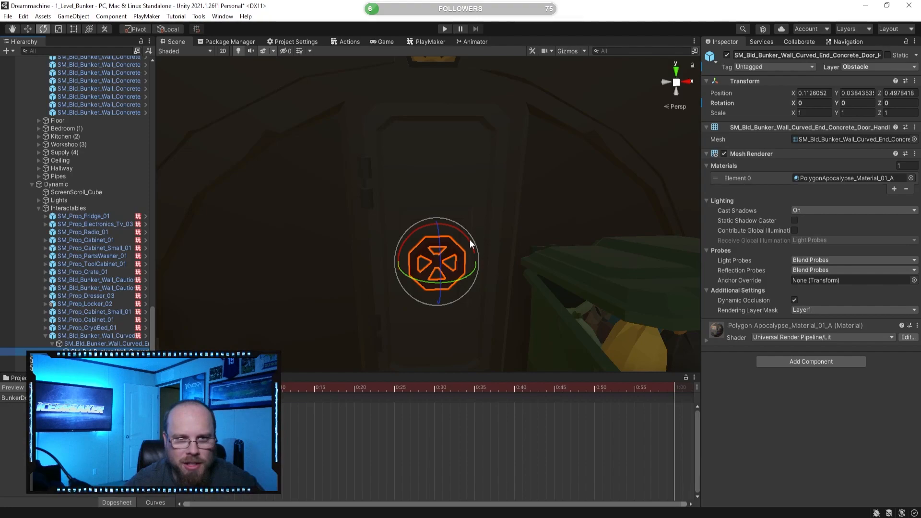
left_click_drag(469, 240, 109, 240)
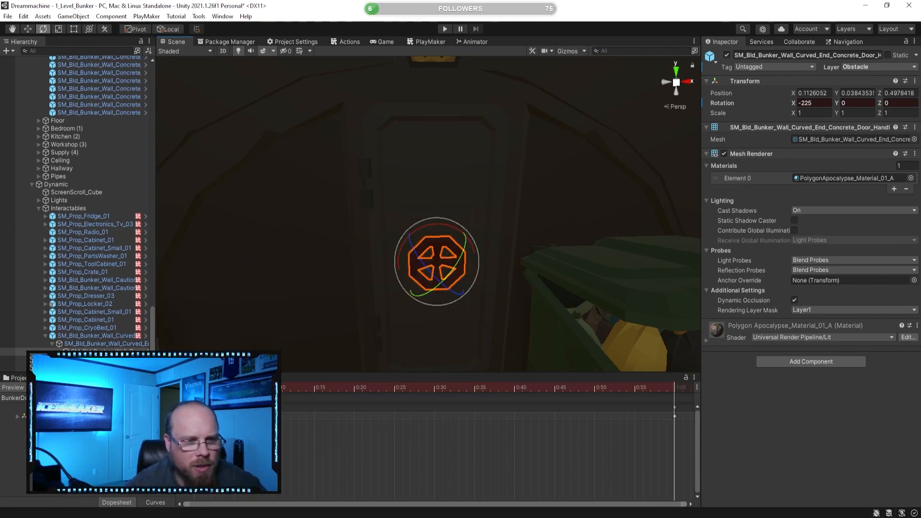
key("ctrl+z")
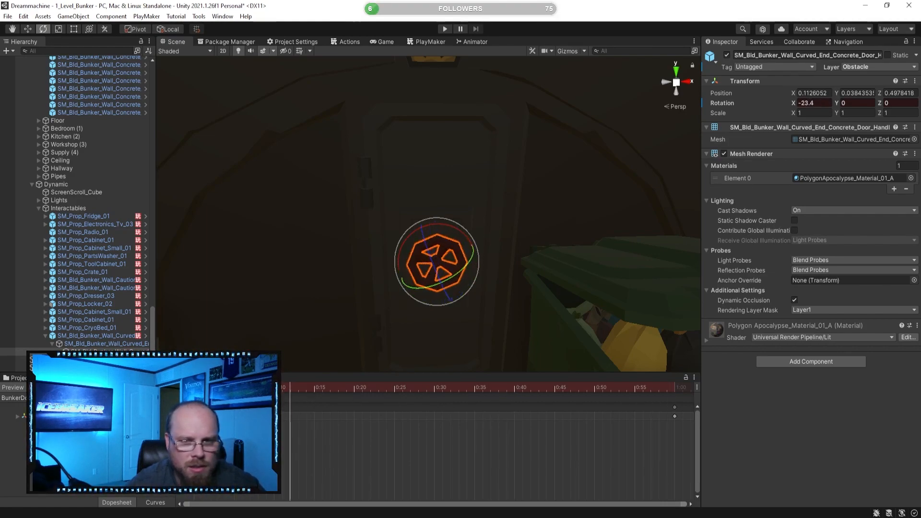
Return the playhead to 1:00 and add a transform property of the root wall object to the clip.
scroll(442, 467, "down", 3)
left_click(694, 506)
left_click(694, 505)
left_click(694, 506)
left_click_drag(694, 506, 695, 507)
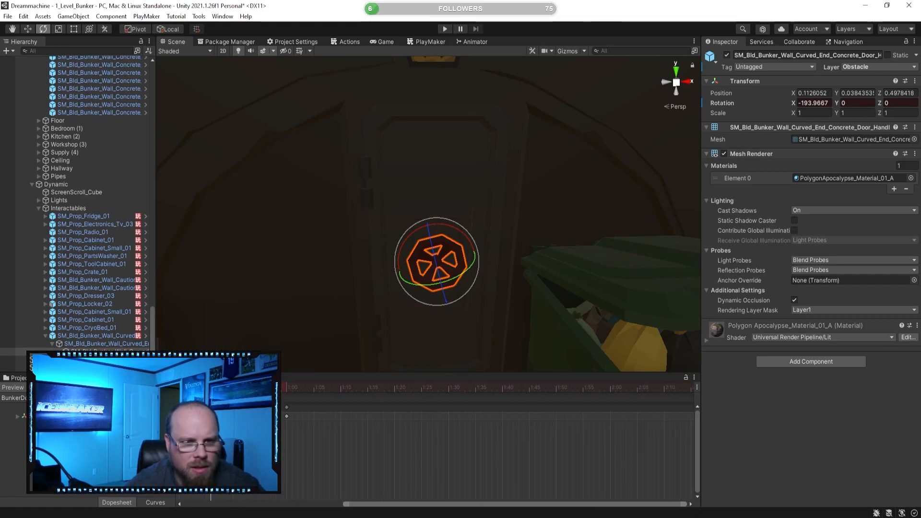
left_click(286, 386)
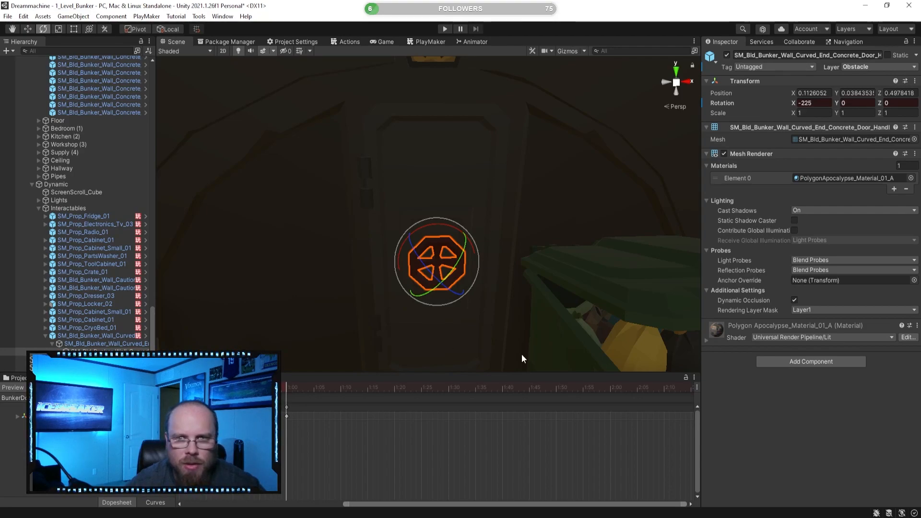
left_click(119, 344)
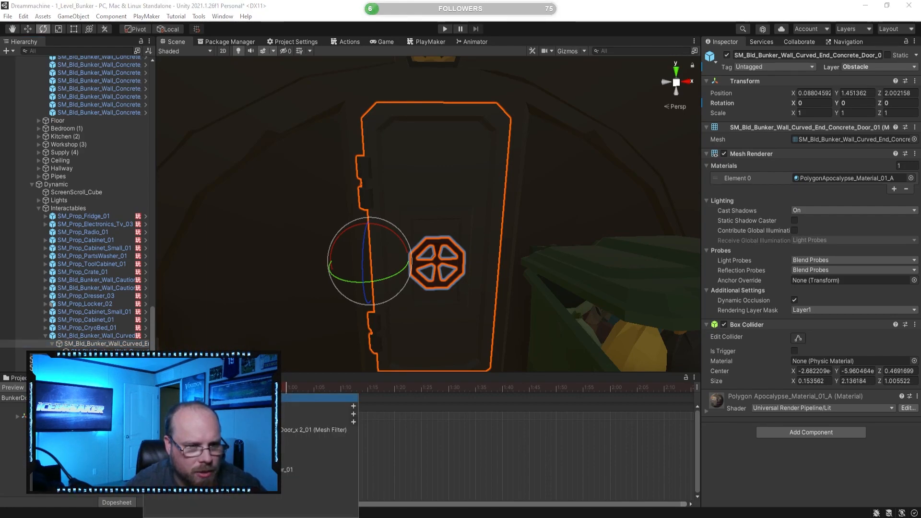
left_click(353, 407)
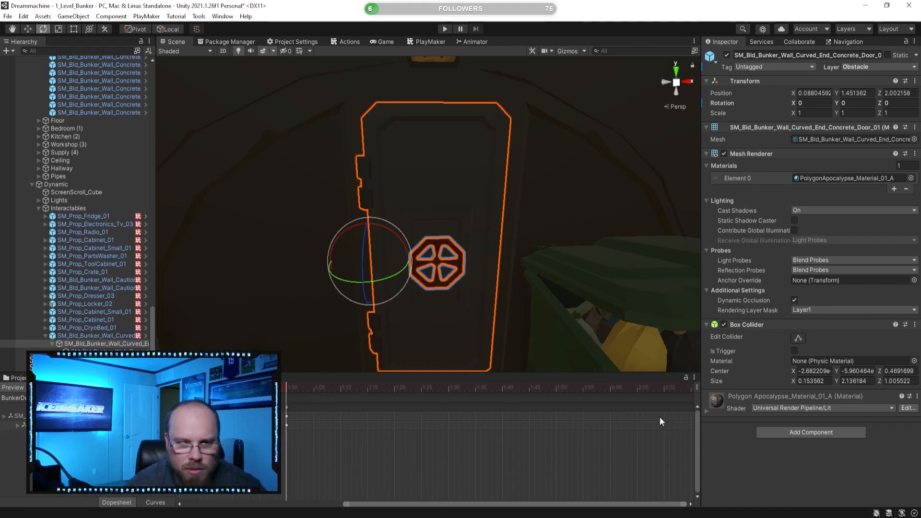
Rotate the exit door panel to 120 on Y at 2:00 to record its open keyframe.
left_click(610, 389)
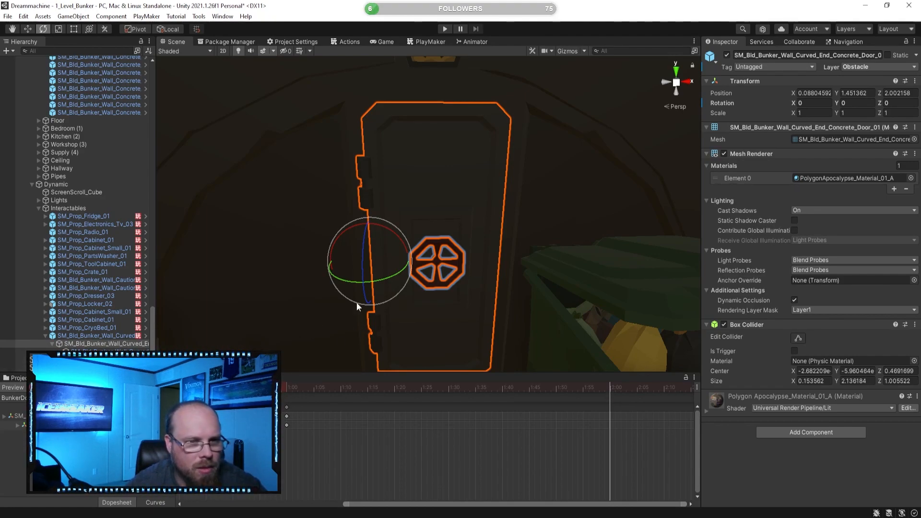
left_click_drag(394, 272, 462, 235)
key("e")
left_click_drag(451, 197, 385, 249)
right_click_drag(384, 249, 489, 216)
left_click_drag(398, 240, 654, 277, "alt")
left_click_drag(463, 188, 509, 363, "ctrl")
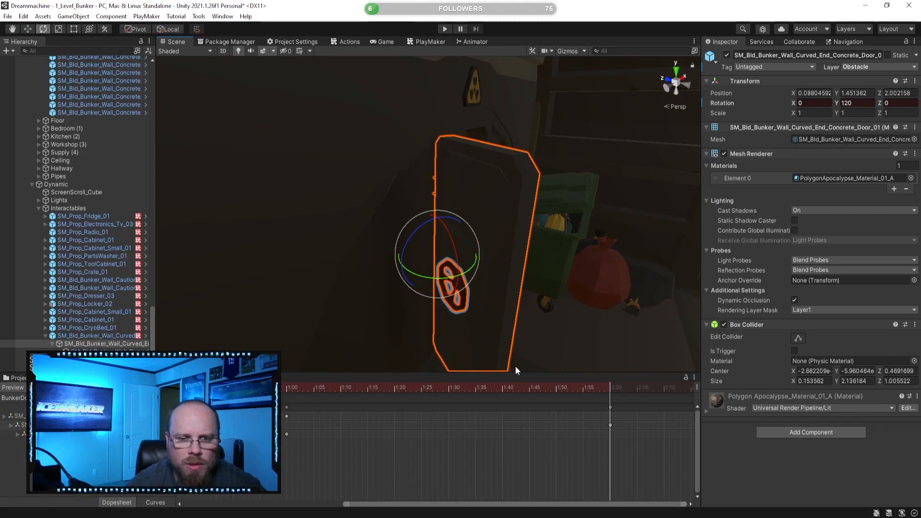
Stop recording keyframes after viewing the open door, and return the playhead to the start of the clip.
left_click_drag(556, 330, 334, 337, "alt")
right_click_drag(335, 336, 552, 249)
key("w")
right_click_drag(273, 254, 559, 260)
key("s")
key("w")
mouse_move(422, 265)
right_mouse_down()
mouse_move(440, 269)
mouse_move(409, 272)
right_mouse_up()
left_click(32, 388)
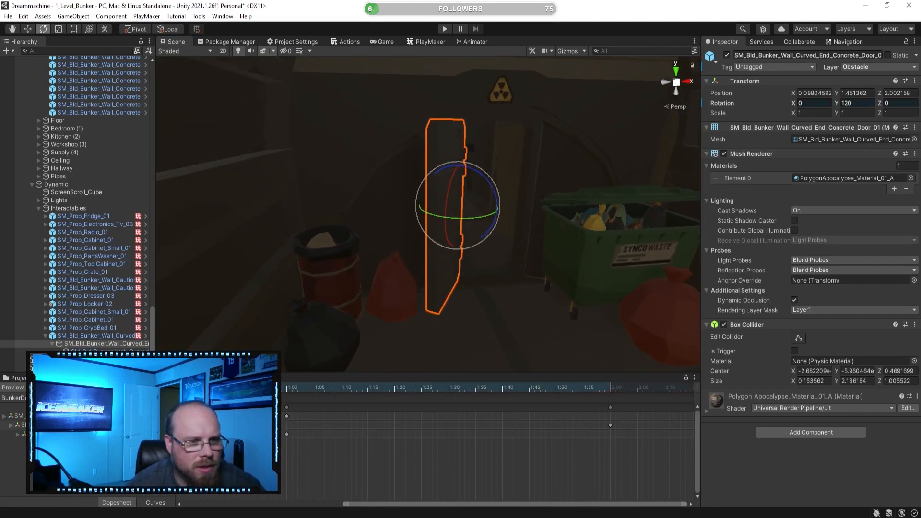
key("shift+comma")
right_click_drag(490, 206, 457, 203)
key("w")
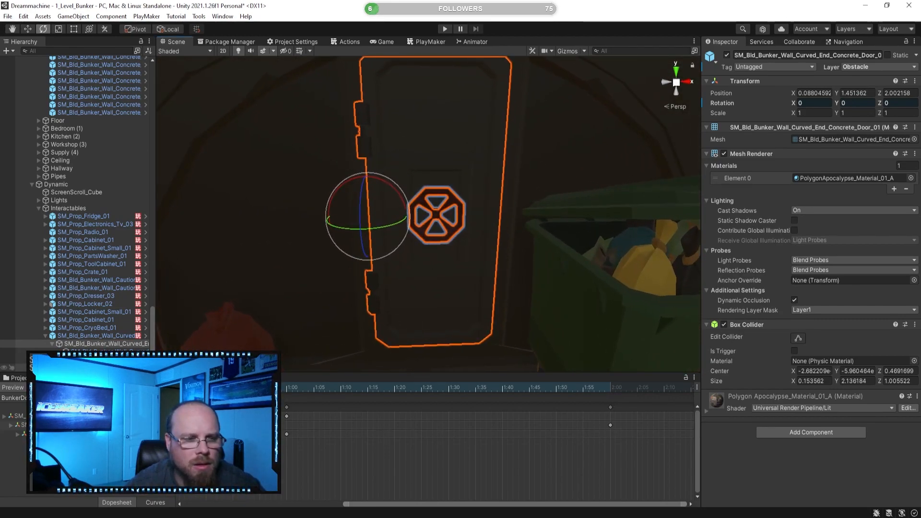
Play back the door-opening clip and bring the timeline's first second into view to inspect the door's motion.
key("space")
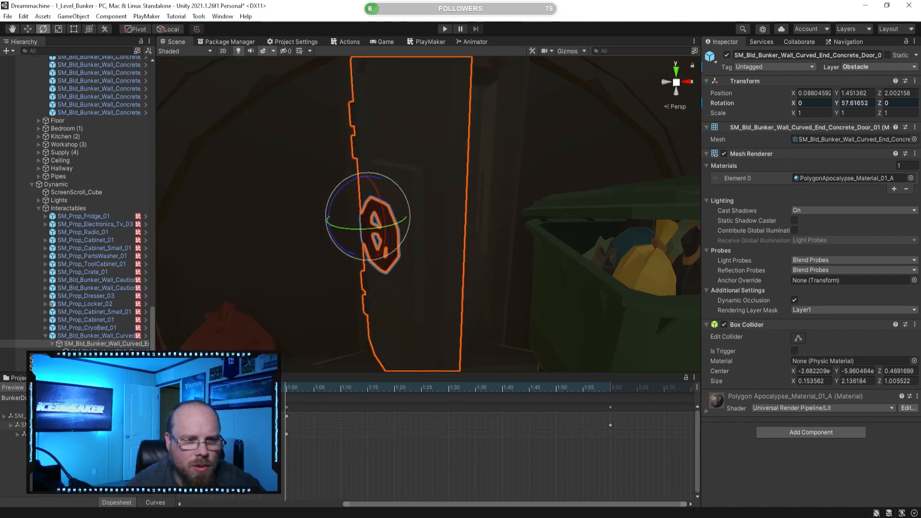
key("s")
right_click_drag(396, 323, 379, 328)
left_click_drag(378, 504, 175, 499)
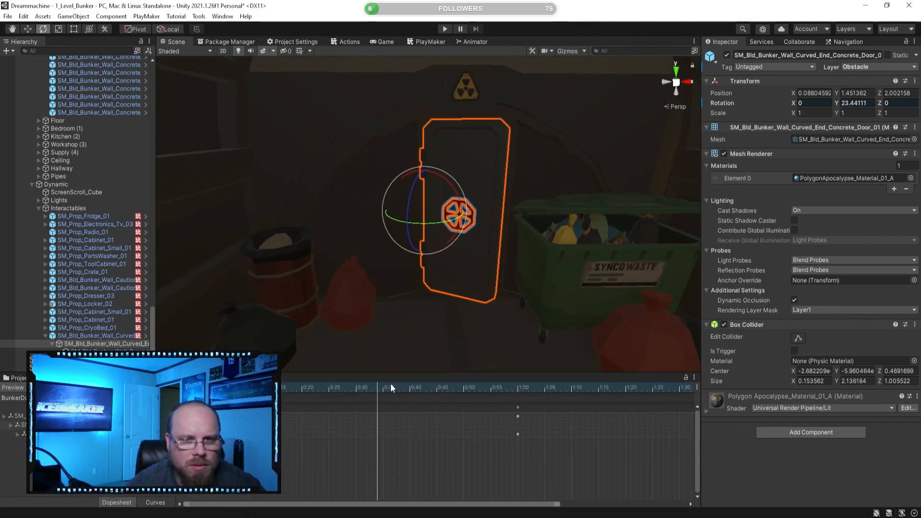
Enable keyframe recording and compare the root wall, door panel and wheel handle keyframes at the clip's start and at 1:00.
left_click(14, 388)
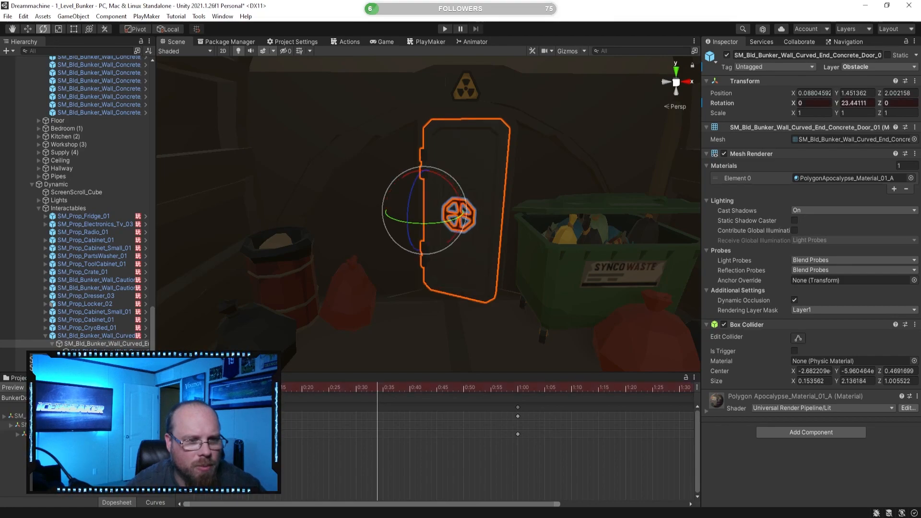
key("shift+comma")
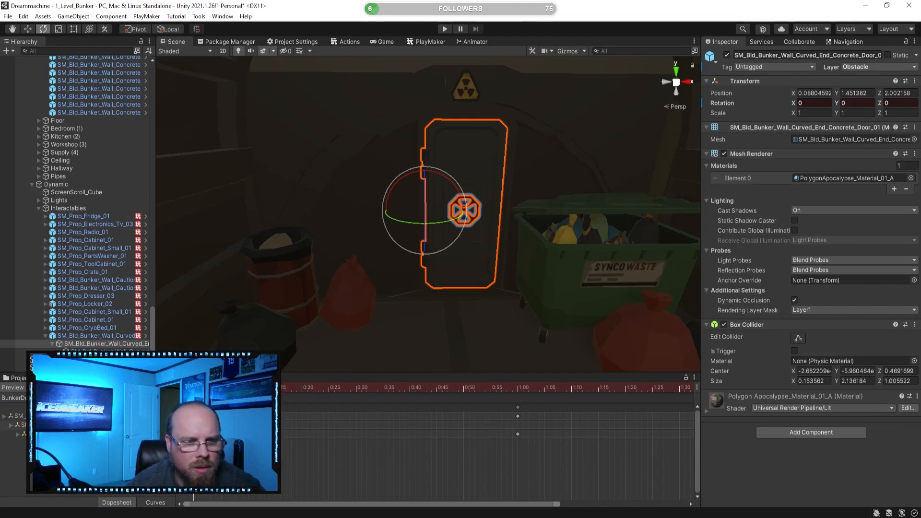
key("alt+period")
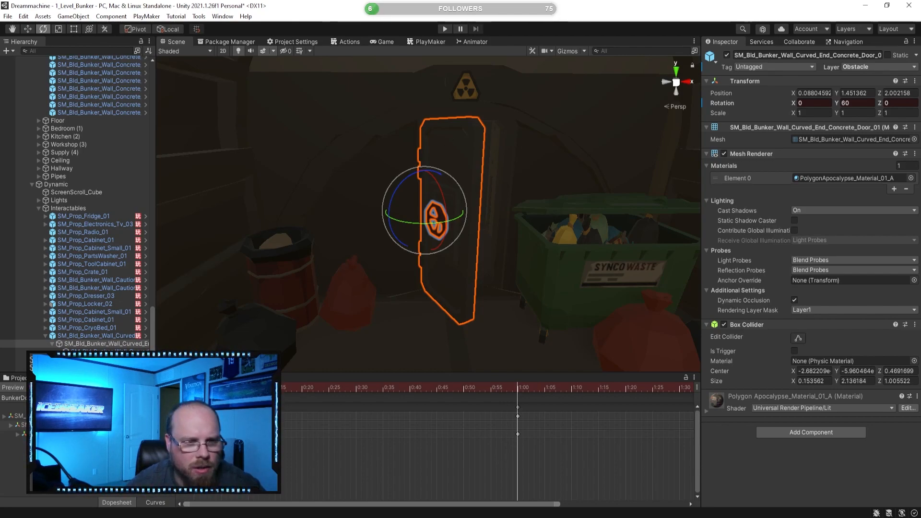
key("alt+comma")
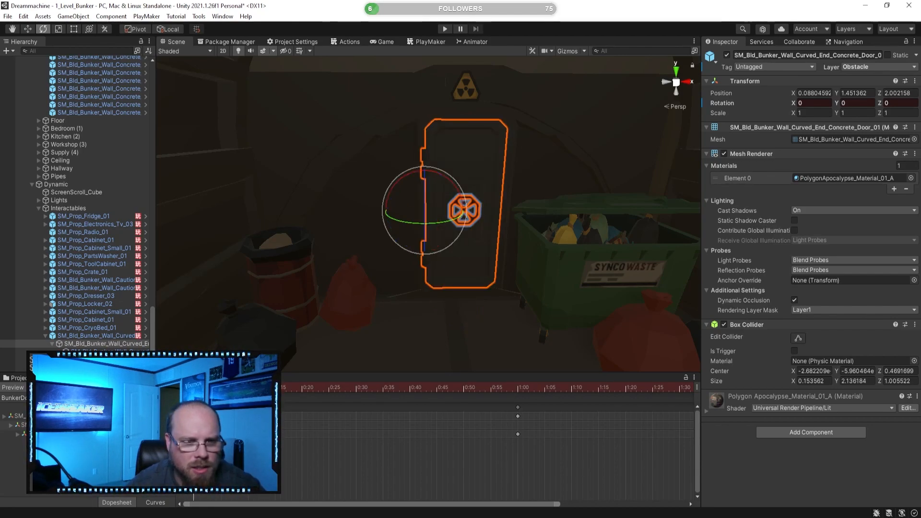
left_click(106, 351)
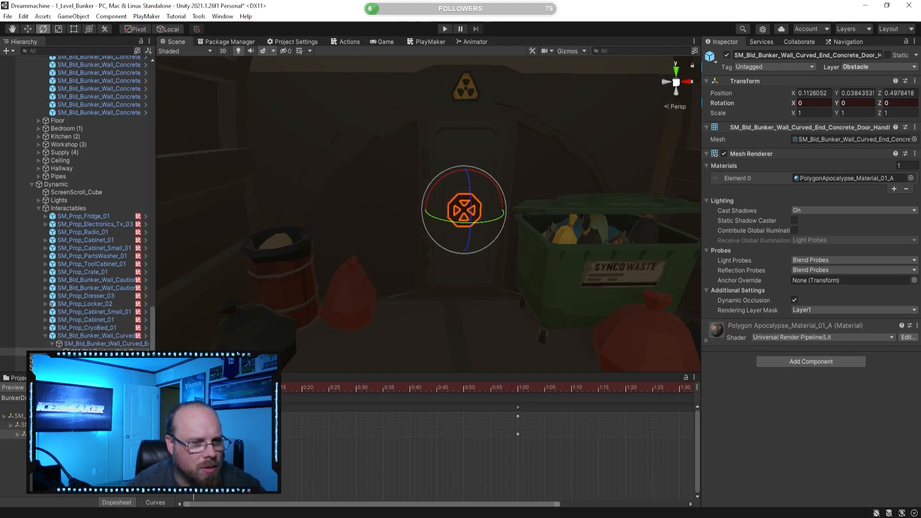
left_click(20, 425)
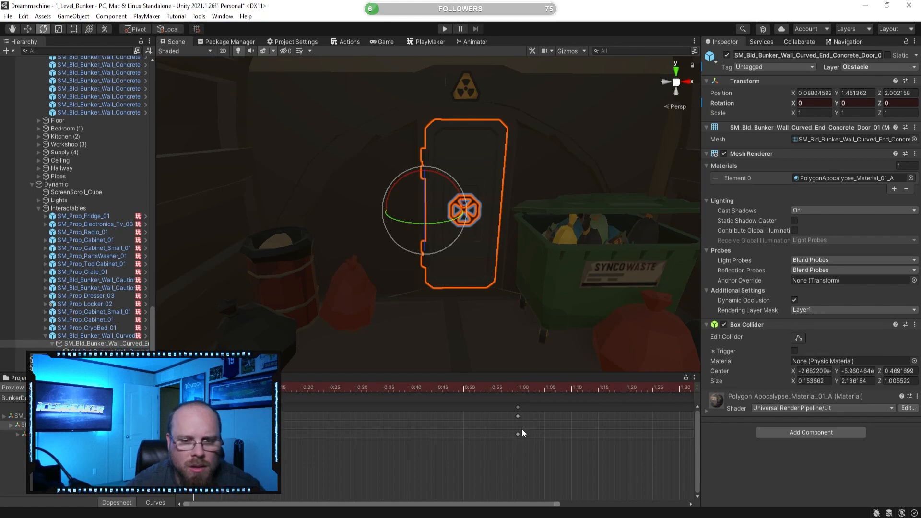
left_click(517, 415)
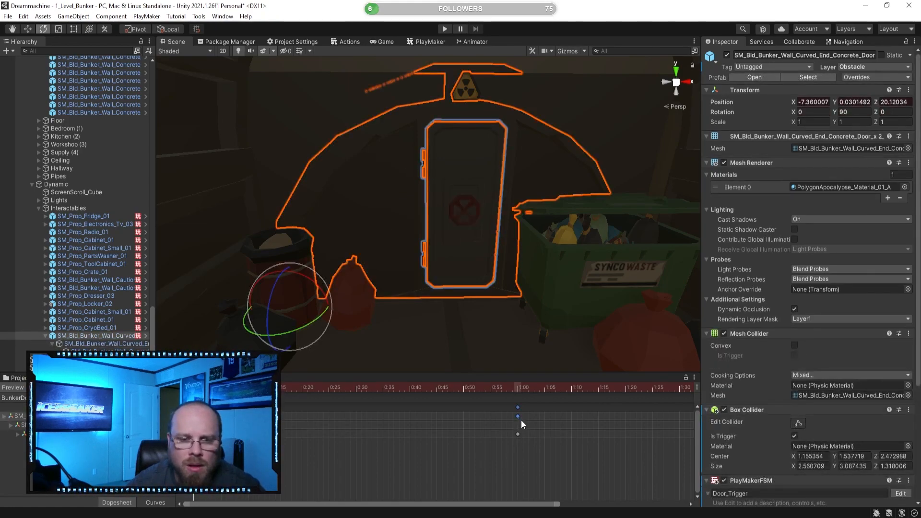
left_click(519, 435)
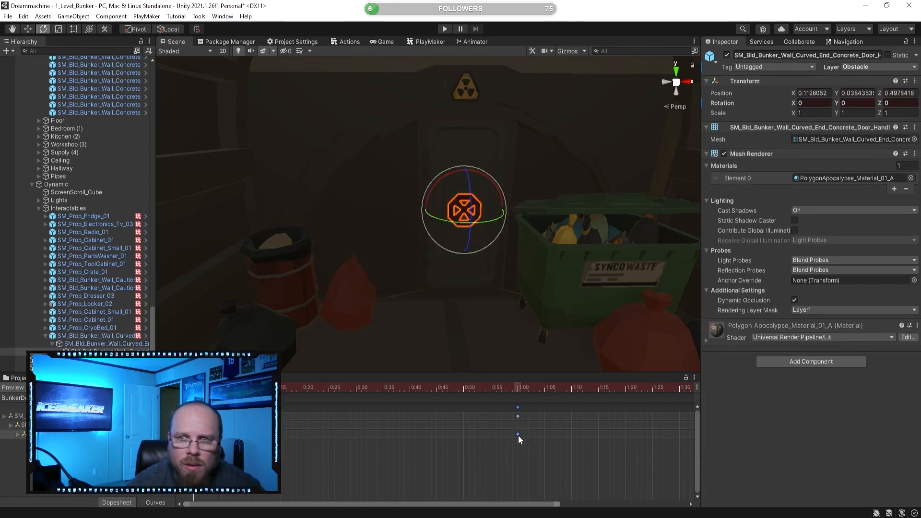
left_click(517, 416)
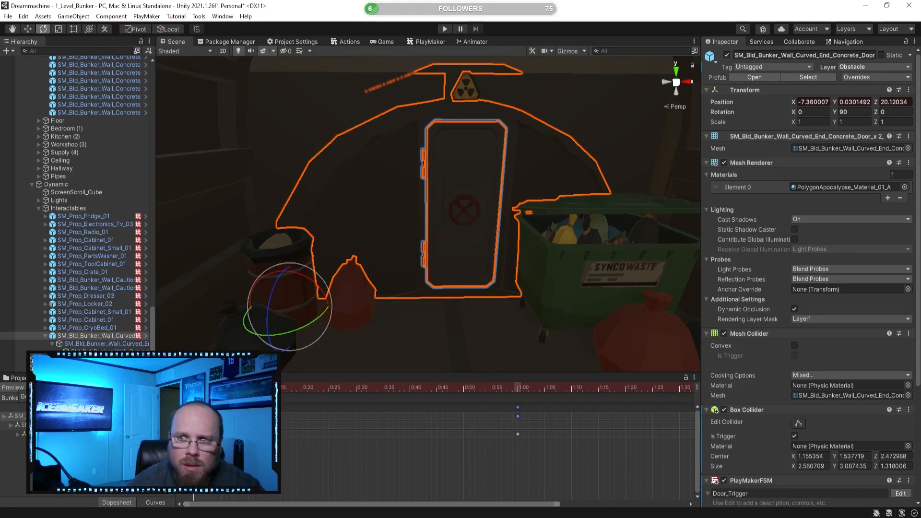
key("alt+period")
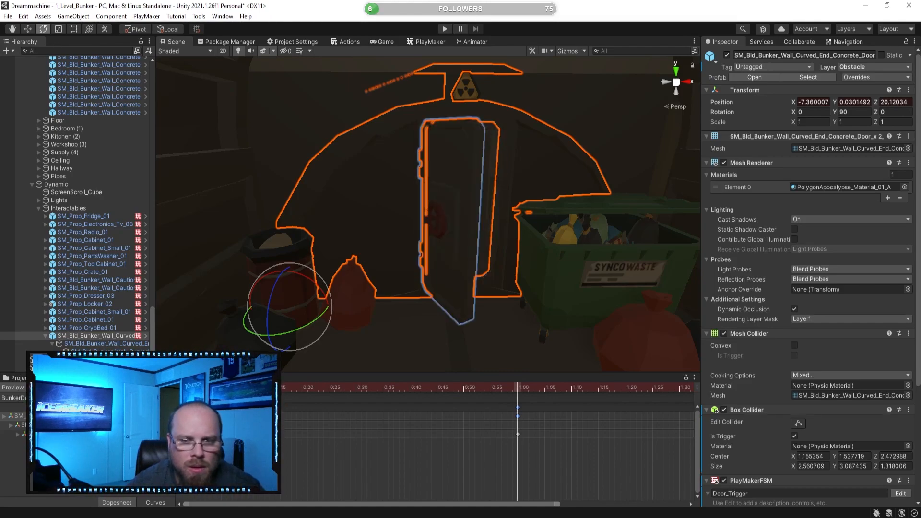
key("alt+comma")
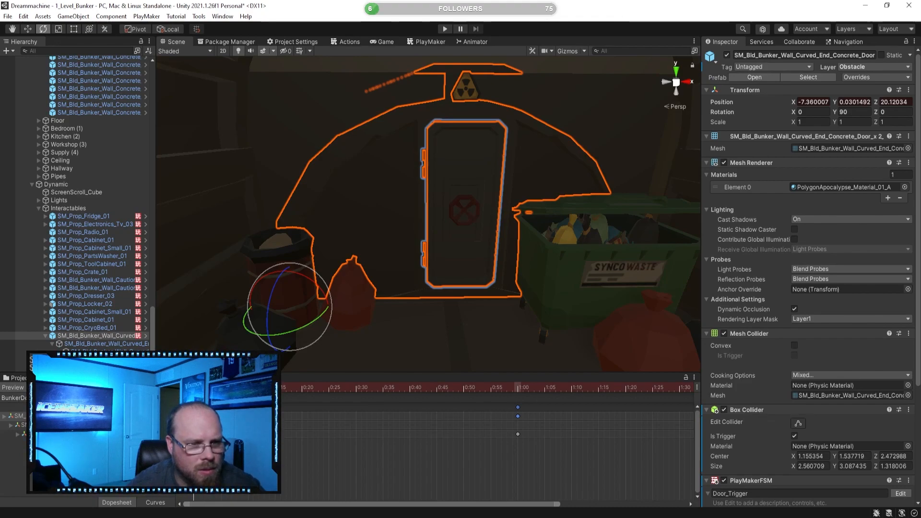
left_click(21, 425)
left_click_drag(178, 426, 235, 425)
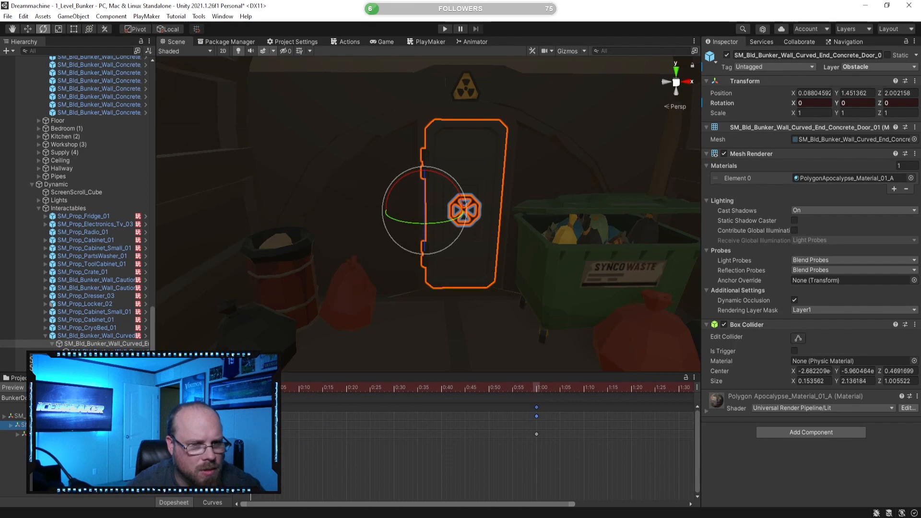
left_click(19, 416)
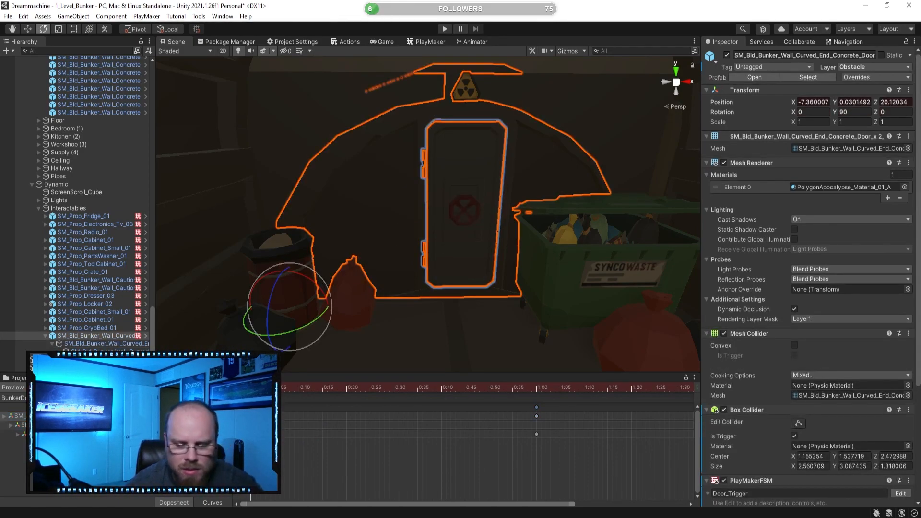
left_click(537, 416)
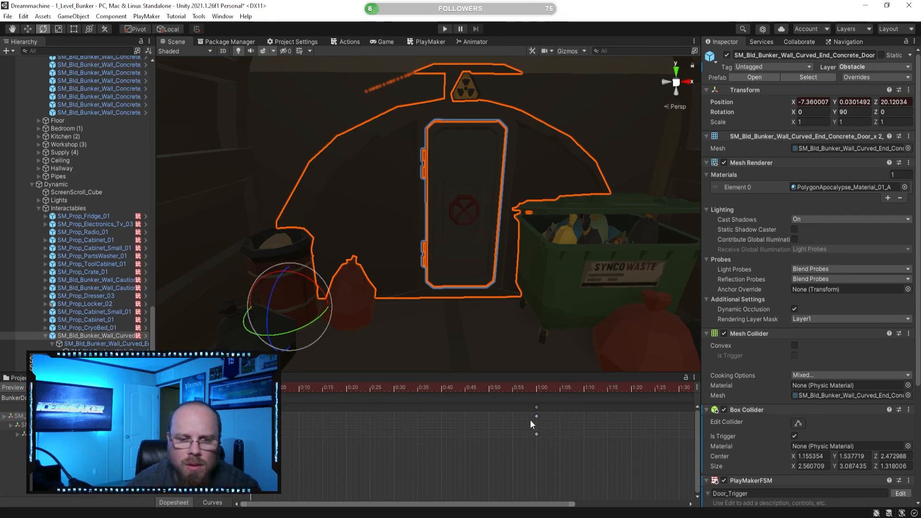
Record a keyframe with the door panel's Y rotation at 0 at 1:00, stop recording, and play back the clip.
left_click(546, 389)
left_click_drag(549, 391, 540, 388)
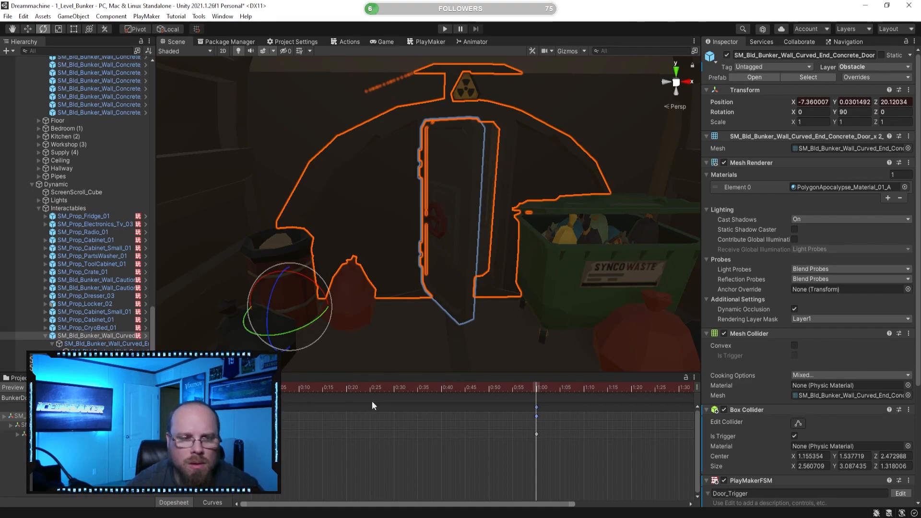
left_click(126, 344)
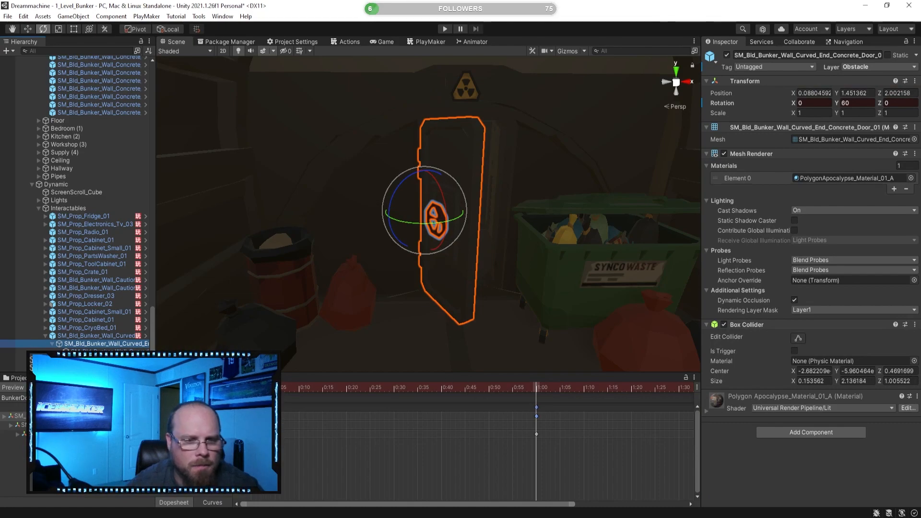
left_click(250, 387)
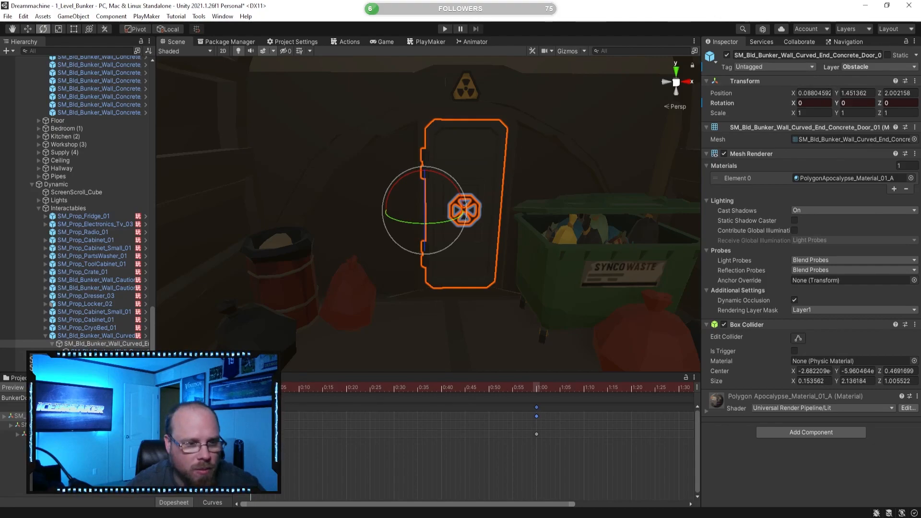
key("alt+period")
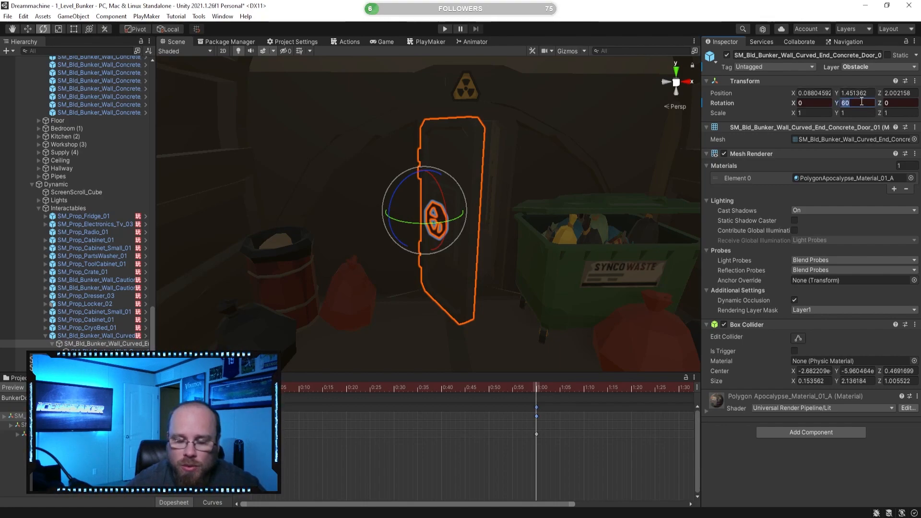
type("0")
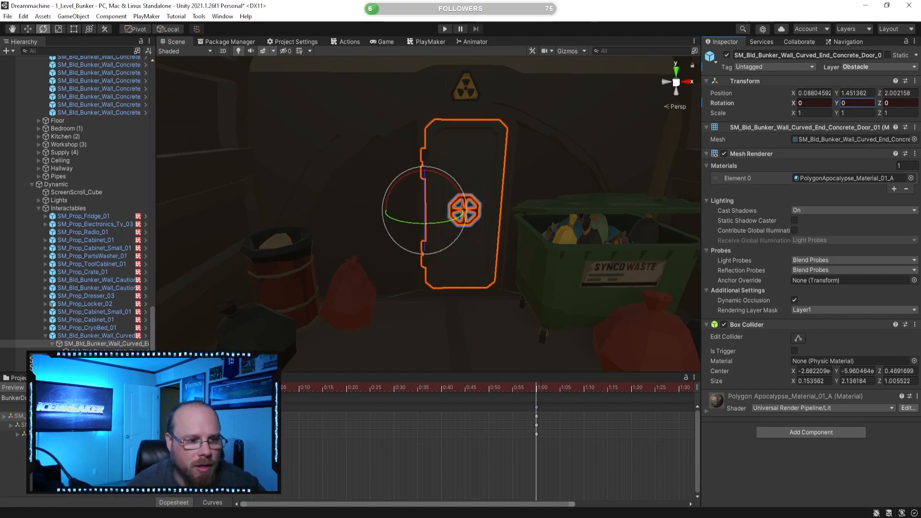
left_click(252, 387)
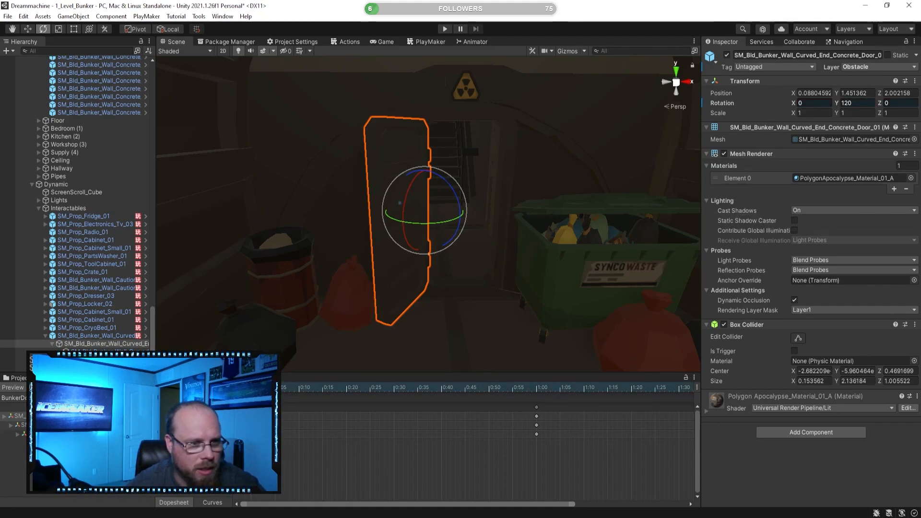
key("space")
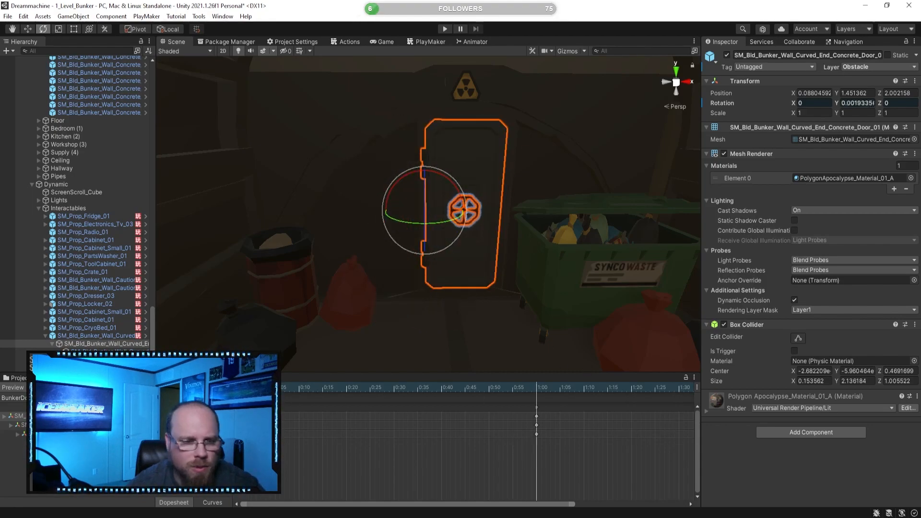
Turn off Loop Time for the BunkerDoor_Open animation clip in the Animations folder.
left_click(16, 377)
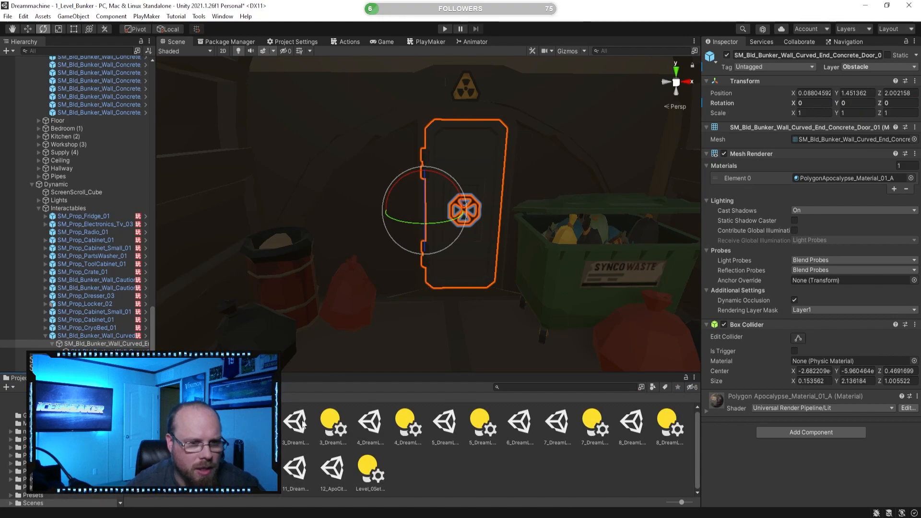
left_click(19, 396)
left_click(19, 405)
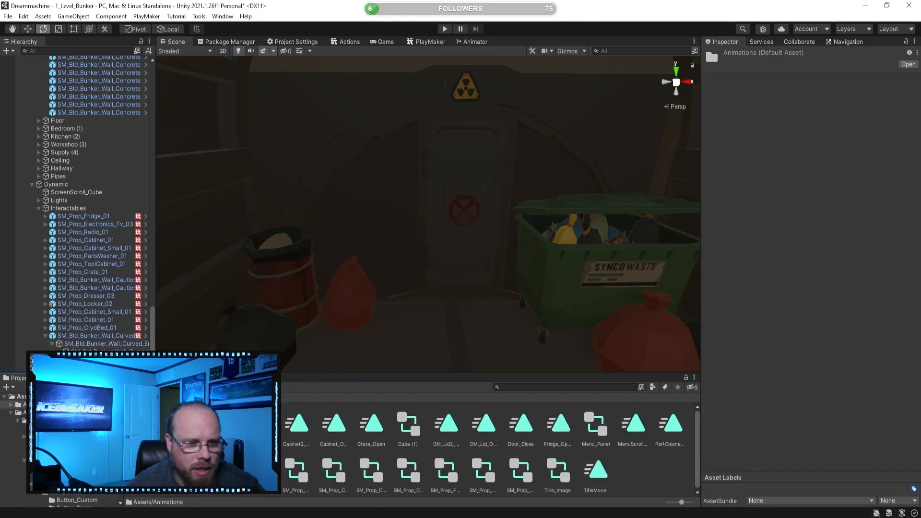
left_click(259, 425)
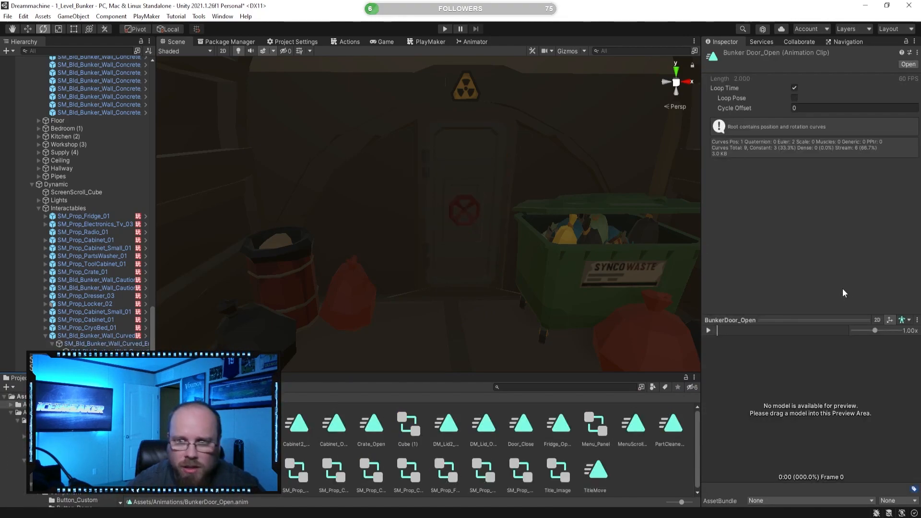
left_click(795, 89)
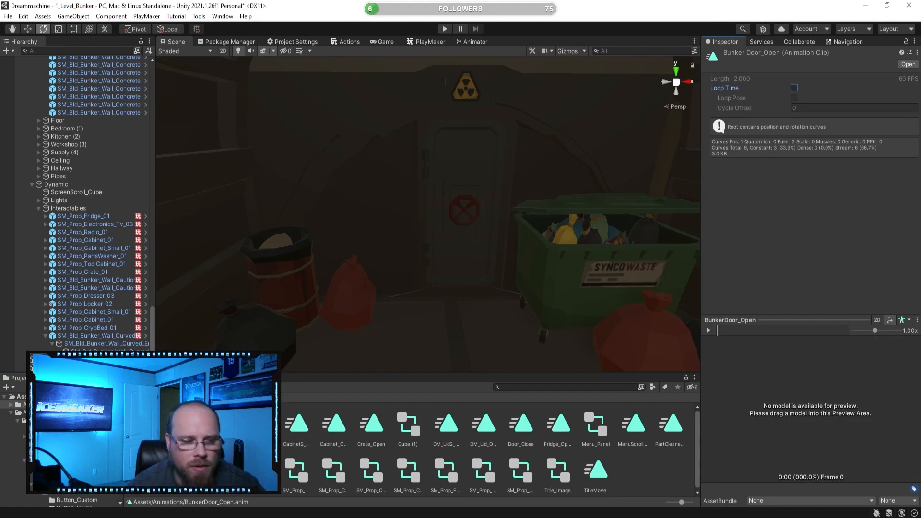
Create an empty state in the exit door wall's animator controller and name it Idle.
left_click(96, 336)
left_click(466, 43)
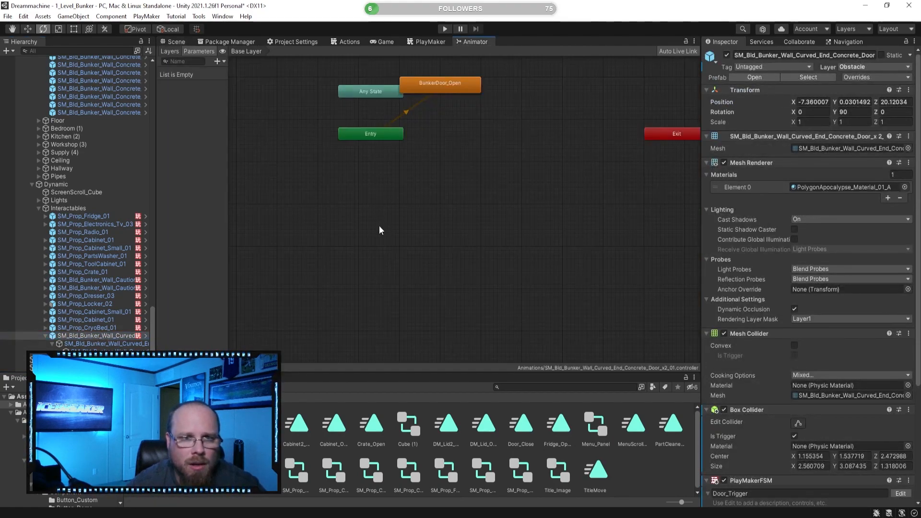
left_click(459, 194)
right_click(461, 209)
mouse_move(500, 216)
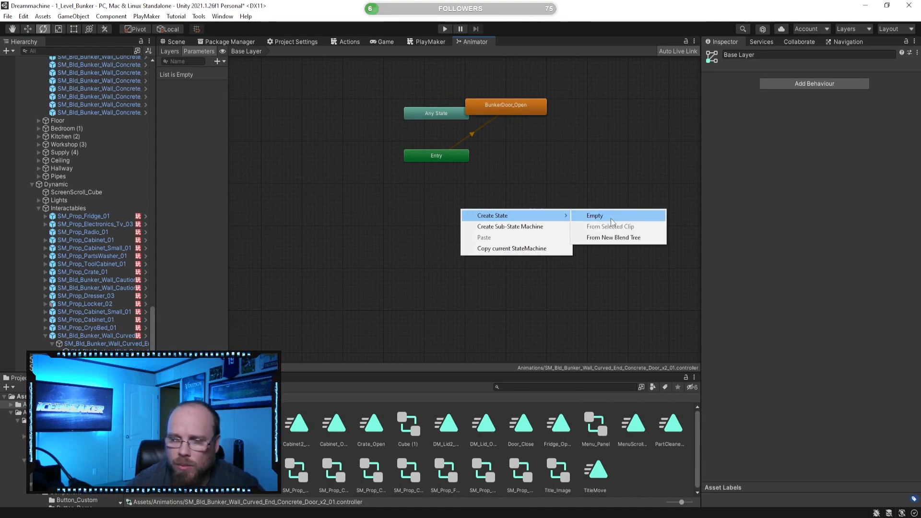
left_click(605, 216)
left_click(764, 55)
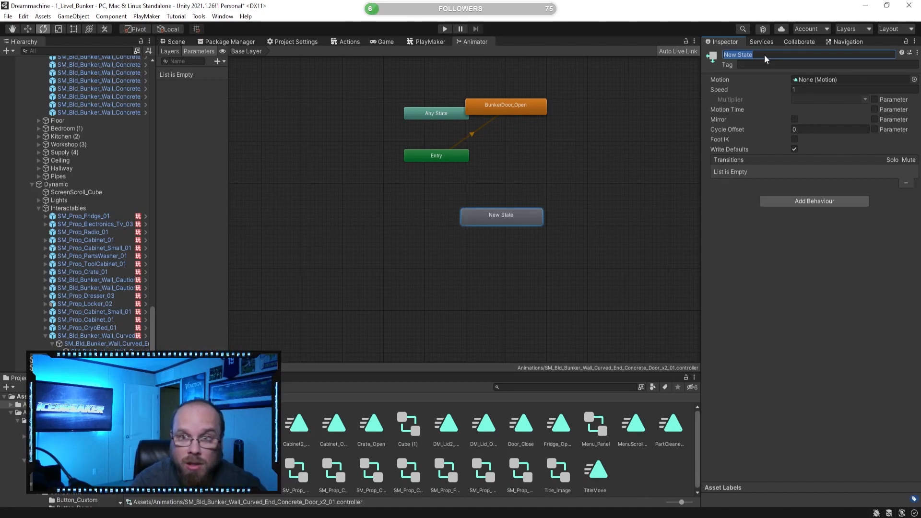
type("Idle")
key("Return")
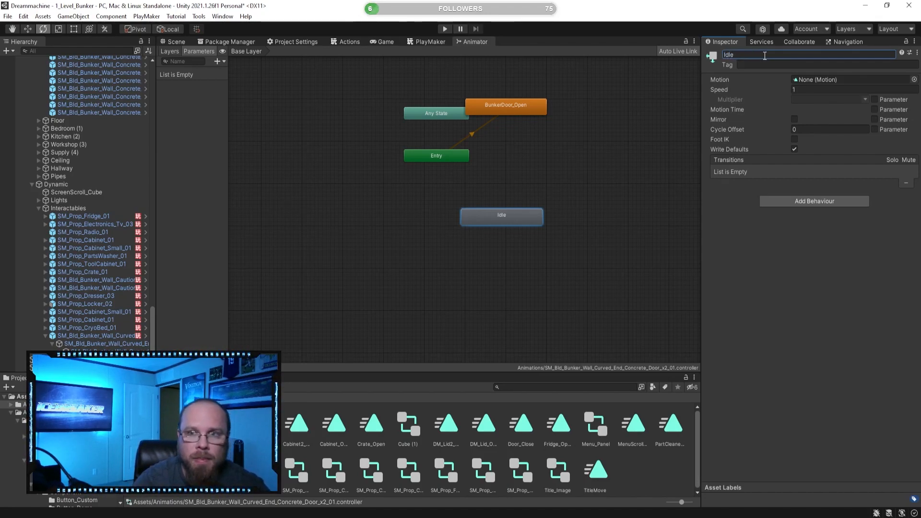
Make Idle the layer's default state and arrange it below Entry, with BunkerDoor_Open beside it.
left_click(488, 206)
right_click(500, 218)
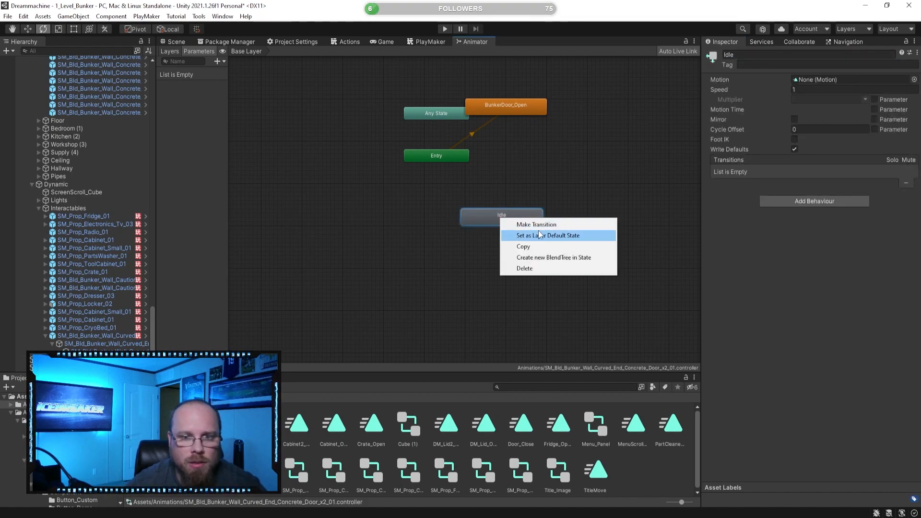
left_click(549, 235)
left_click_drag(508, 215, 442, 191)
left_click_drag(513, 103, 549, 195)
left_click(541, 212)
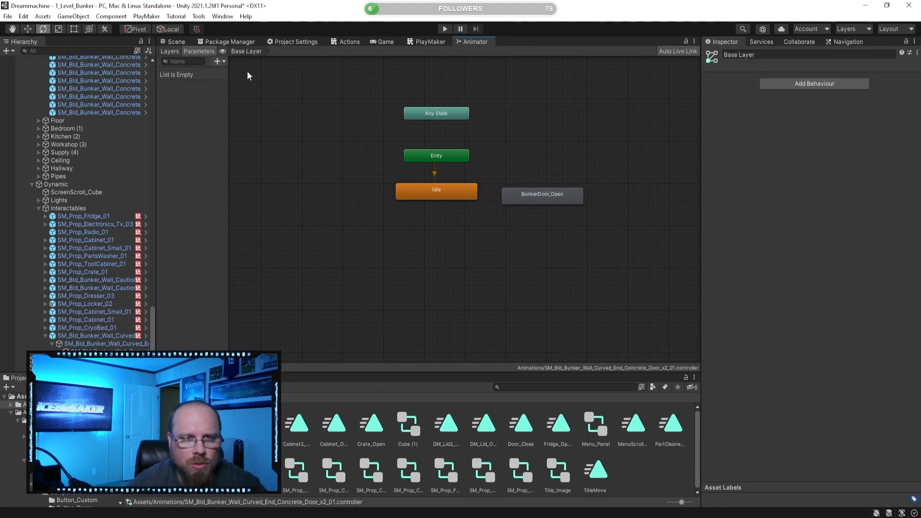
Return to the scene view and look around the bunker's exit door area.
left_click(176, 42)
right_click_drag(226, 92, 456, 187)
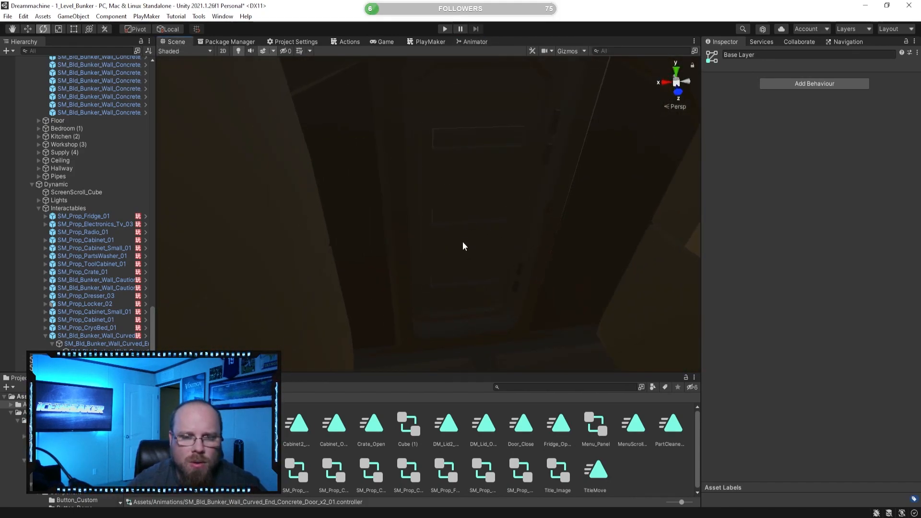
right_click_drag(414, 229, 416, 259)
key("s")
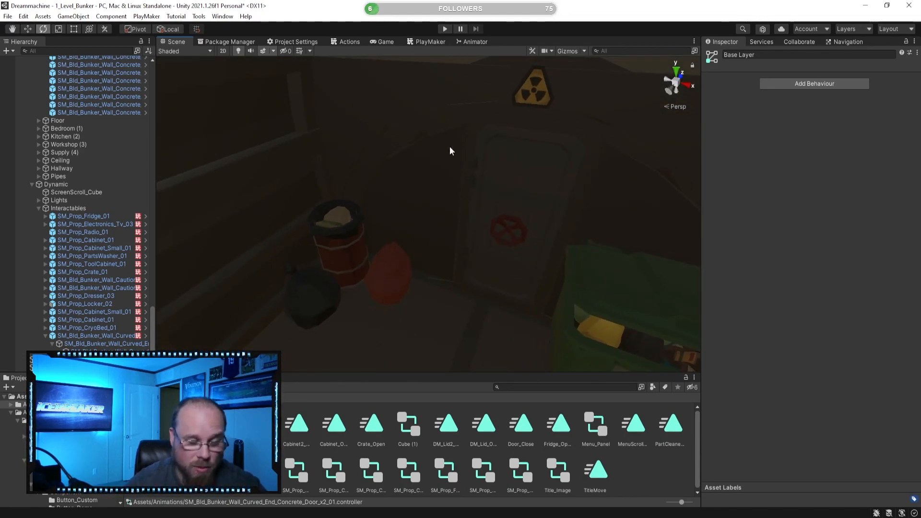
Duplicate the BunkerDoor_Open state in the door's animator controller and place the copy just above the original.
left_click(436, 42)
left_click(462, 43)
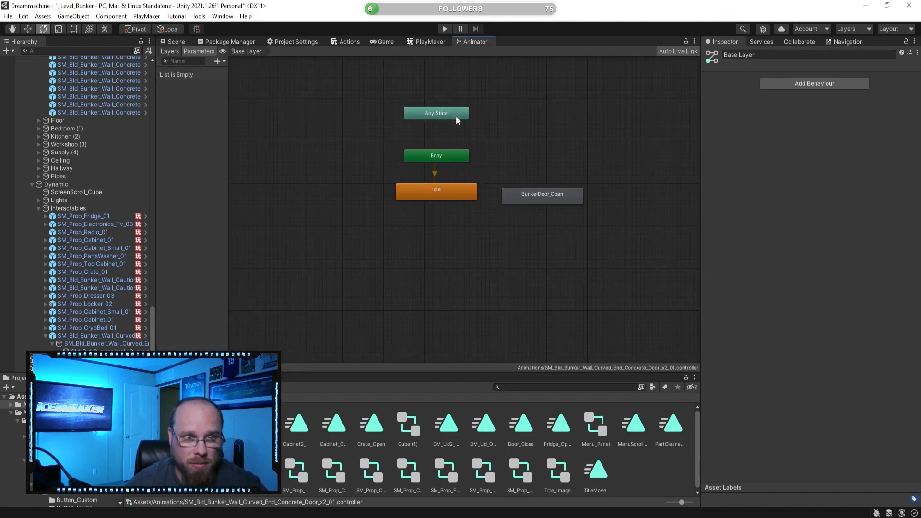
left_click(566, 196)
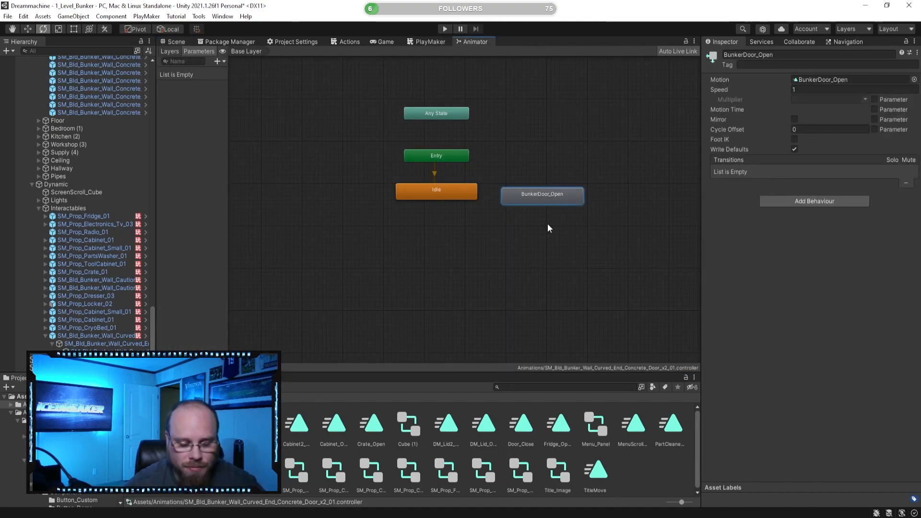
key("ctrl+d")
left_click_drag(429, 100, 545, 173)
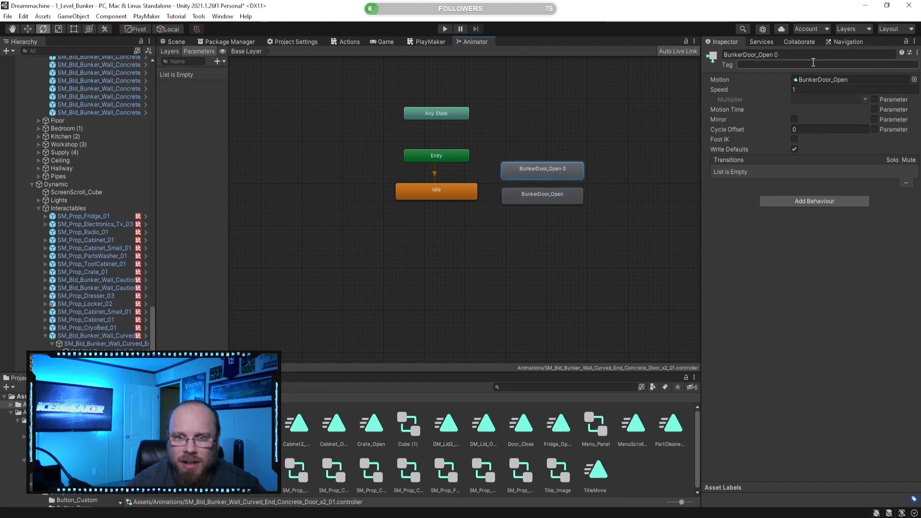
Rename the duplicated animator state BunkerDoor_Close.
left_click(840, 80)
left_click(773, 55)
left_click_drag(759, 54, 838, 57)
type("Clos")
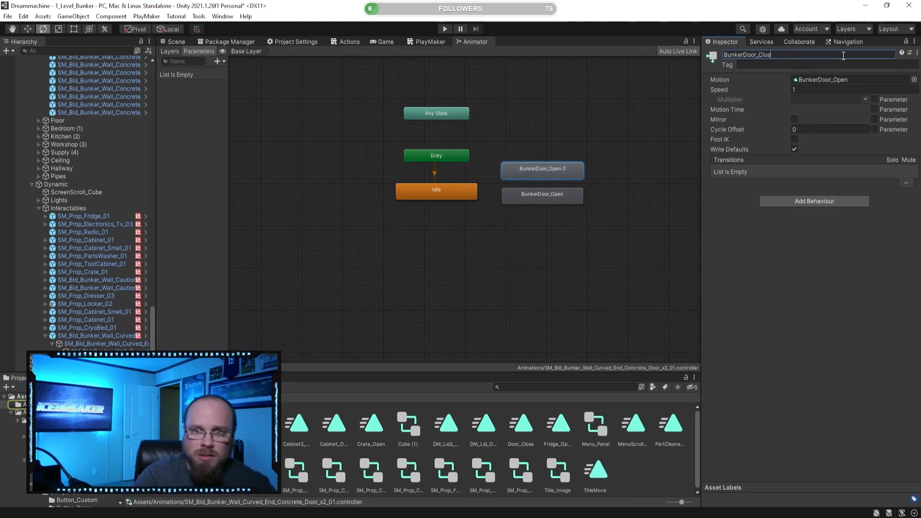
type("e")
left_click(486, 202)
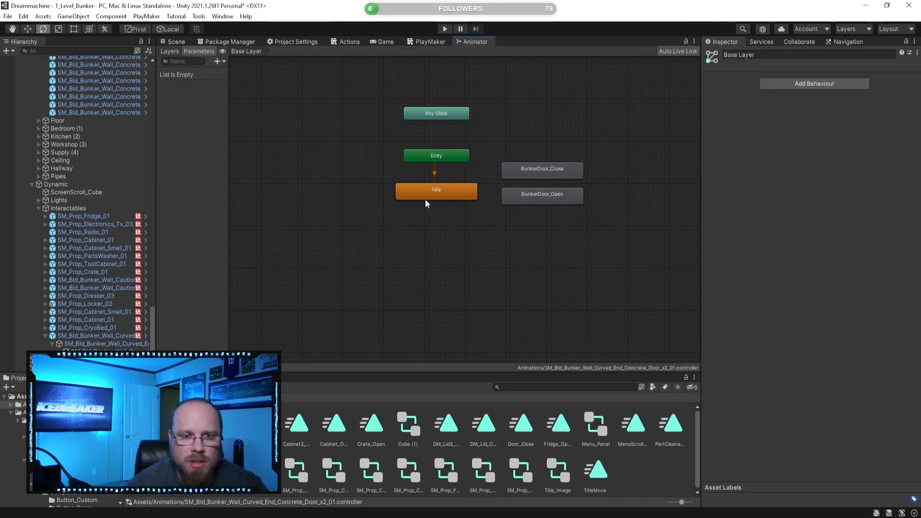
Add two trigger parameters named Open and Close to the door's animator controller.
left_click(217, 61)
left_click(233, 105)
type("Open")
key("Return")
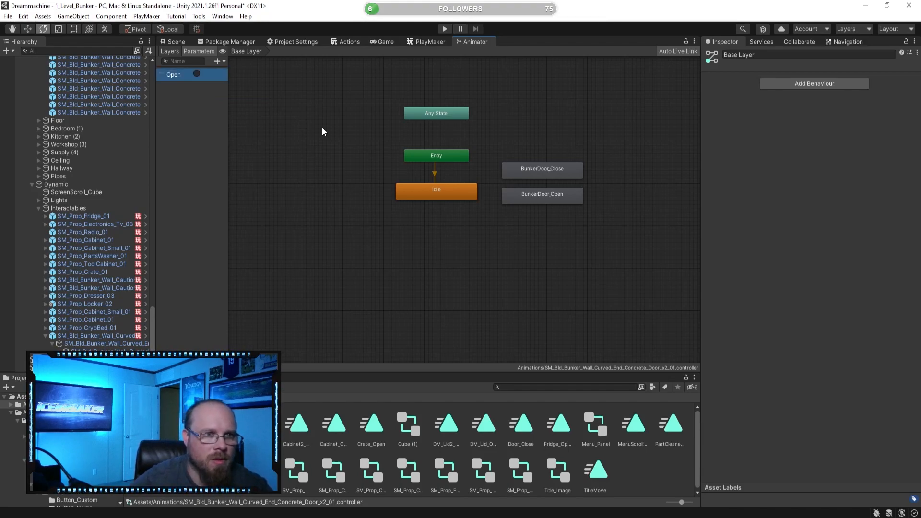
left_click(220, 61)
left_click(240, 106)
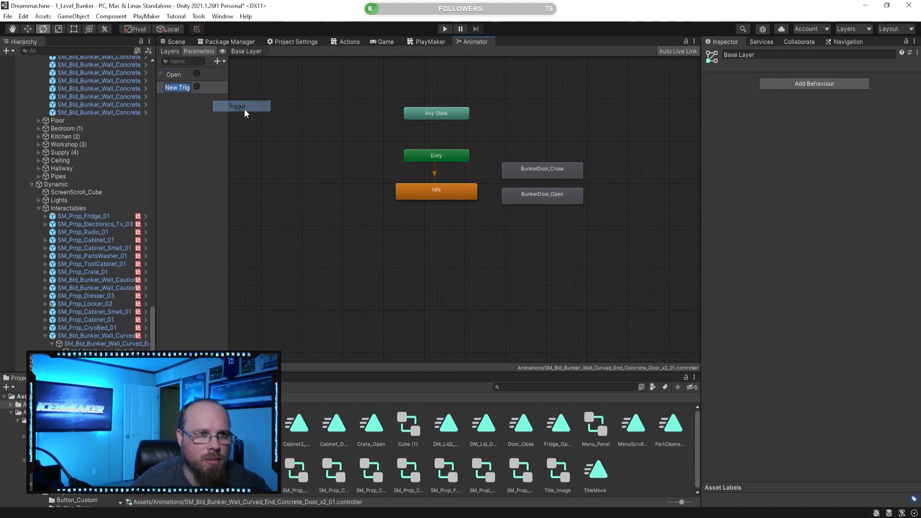
type("Close")
key("Return")
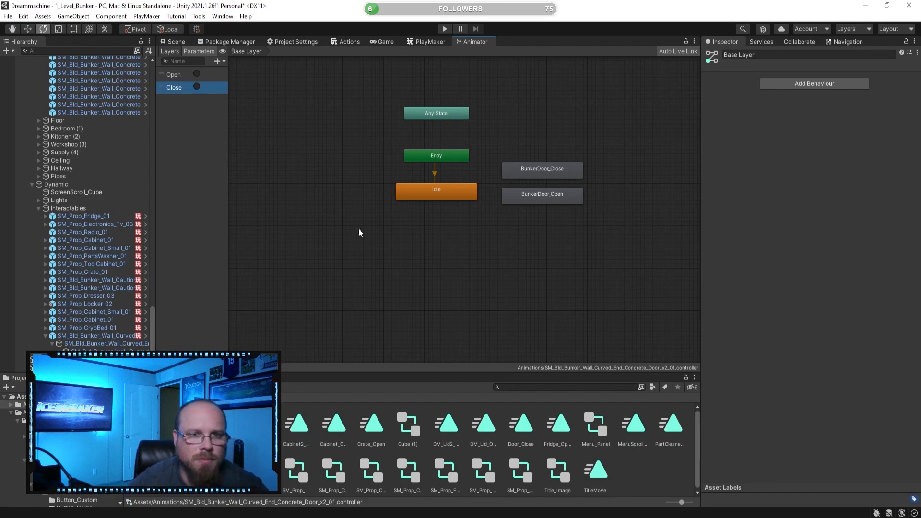
Create a transition from Idle to BunkerDoor_Open without exit time and with the Open trigger as its condition.
right_click(452, 195)
left_click(443, 233)
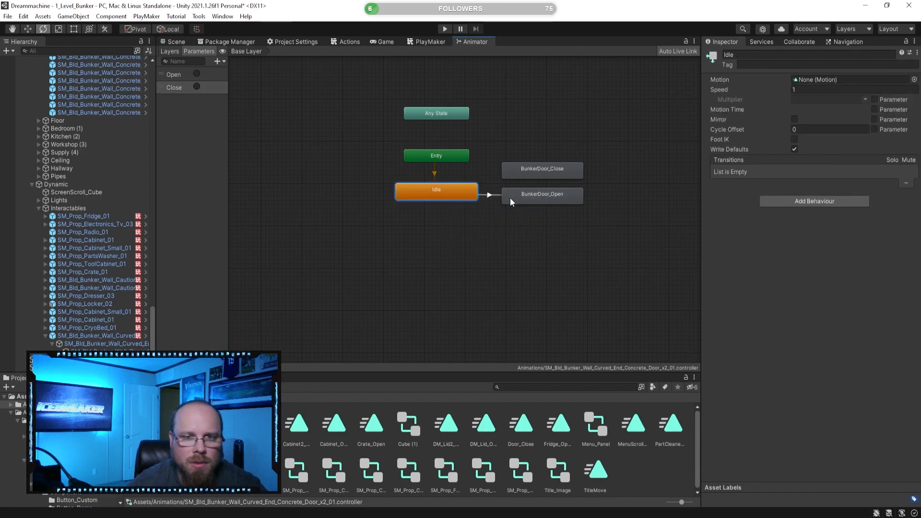
left_click(517, 200)
left_click(492, 202)
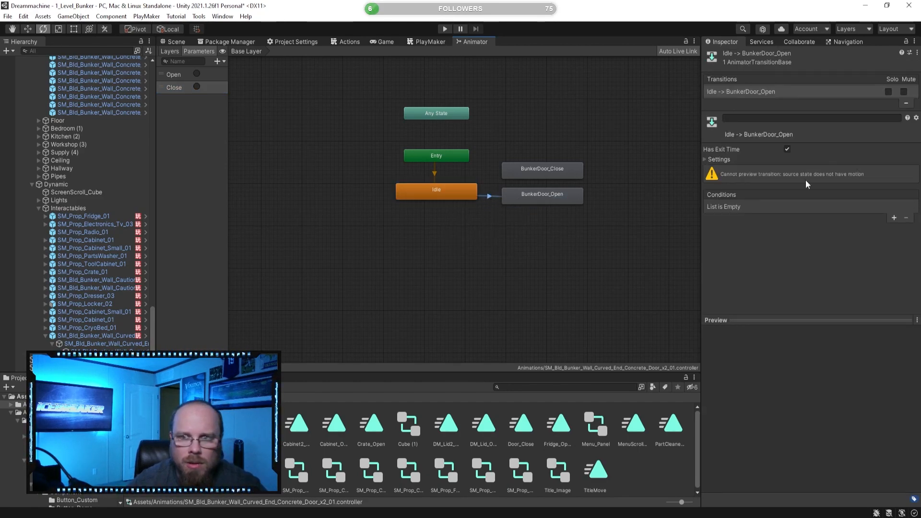
left_click(787, 150)
left_click(894, 218)
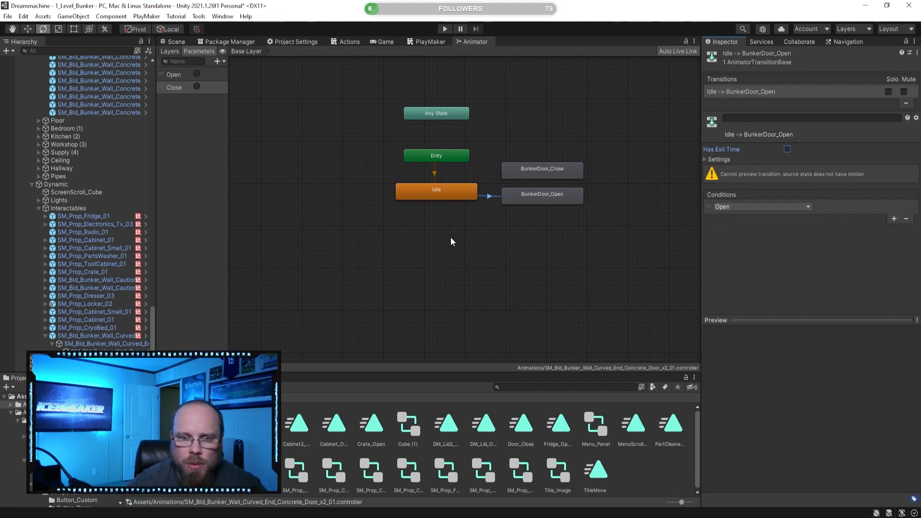
left_click(444, 254)
Create a transition from BunkerDoor_Open to BunkerDoor_Close without exit time and with the Close trigger as its condition.
right_click(546, 199)
left_click(563, 202)
left_click(544, 175)
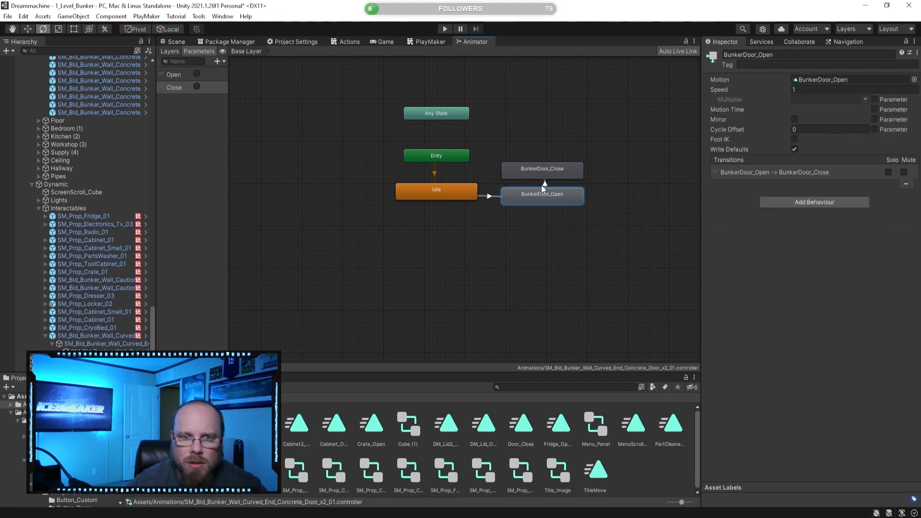
left_click(545, 185)
left_click(788, 149)
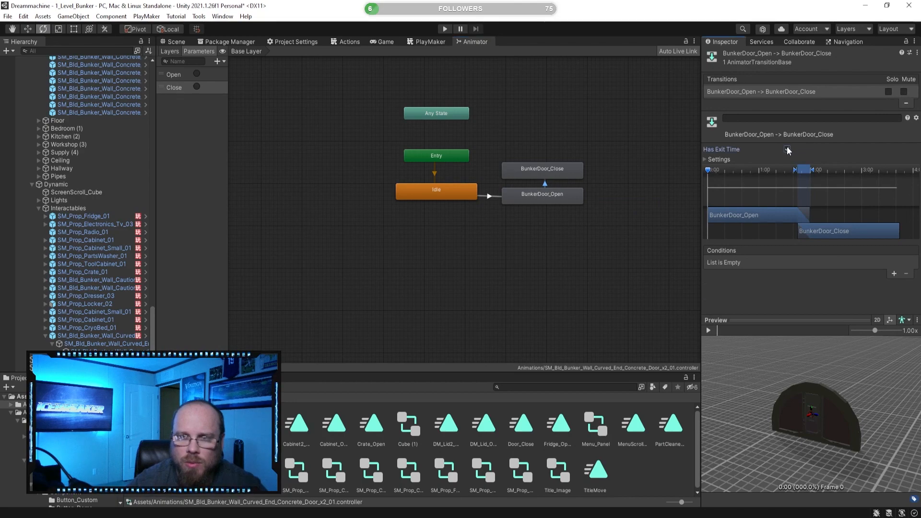
left_click(894, 274)
left_click(763, 262)
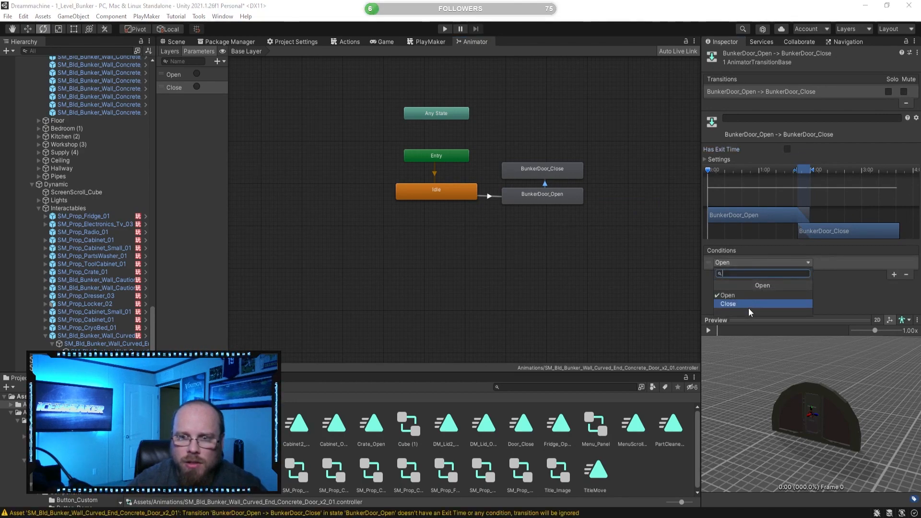
left_click(750, 304)
left_click(522, 176)
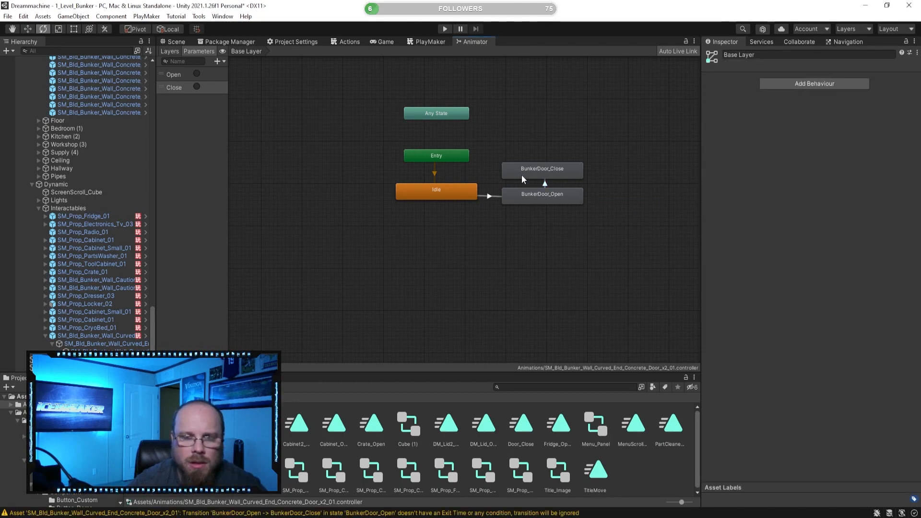
Add a transition from BunkerDoor_Close back to Idle and arrange BunkerDoor_Open and BunkerDoor_Close side by side below Idle.
right_click(522, 176)
left_click(536, 182)
left_click(447, 192)
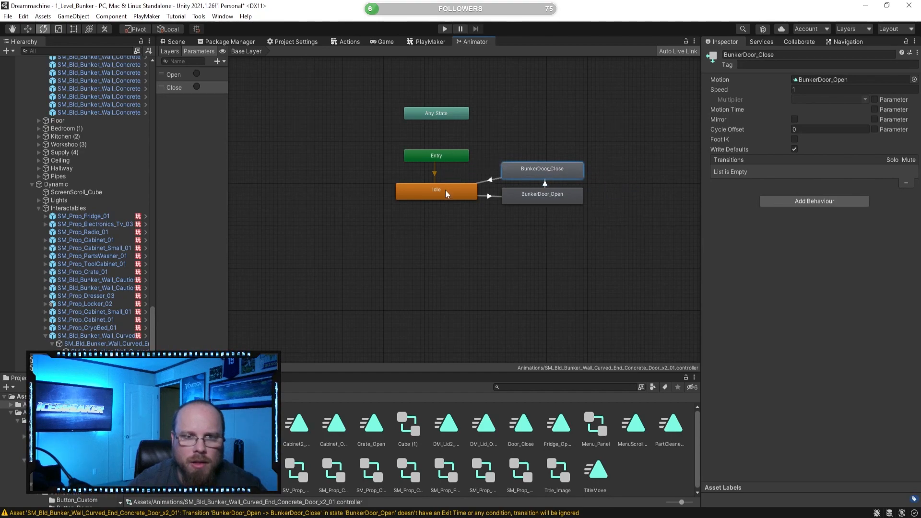
left_click(509, 226)
left_click_drag(527, 194, 358, 236)
left_click_drag(542, 173, 484, 234)
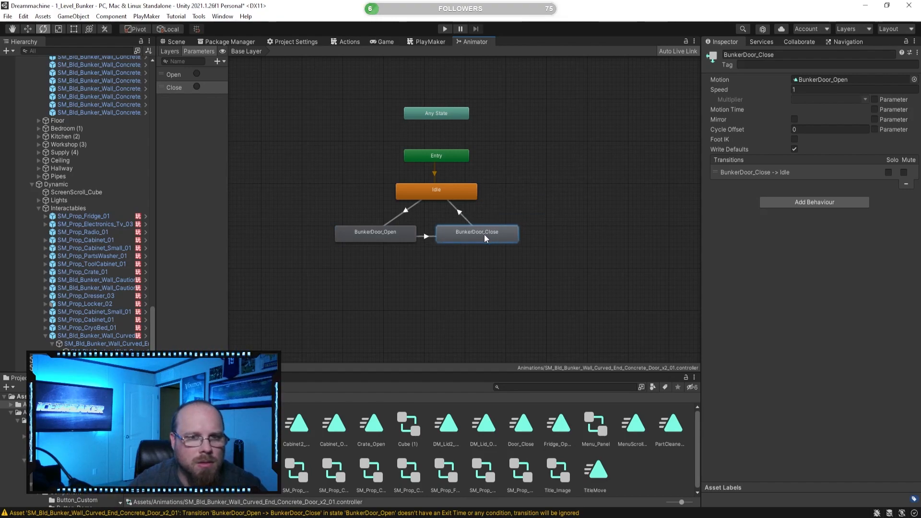
left_click(575, 238)
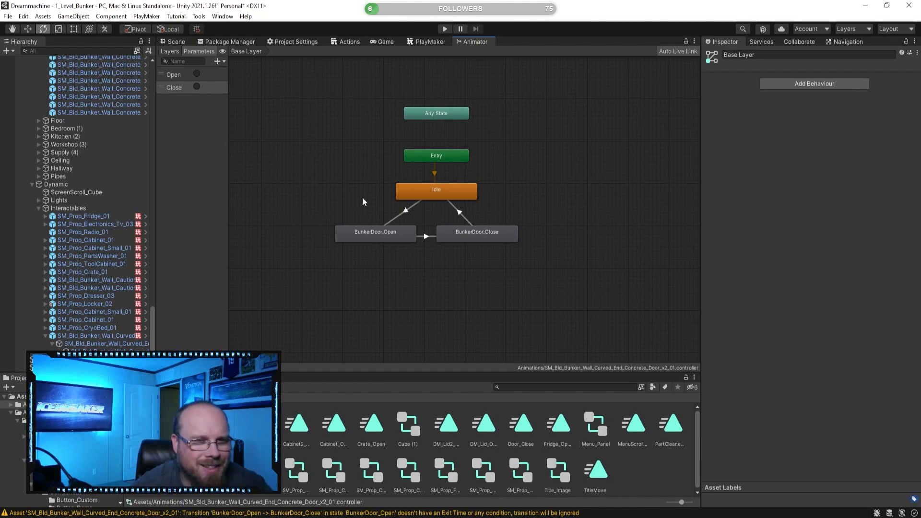
Check the actions of the Open state in the exit door wall's Door_Trigger FSM.
left_click(172, 42)
left_click(109, 336)
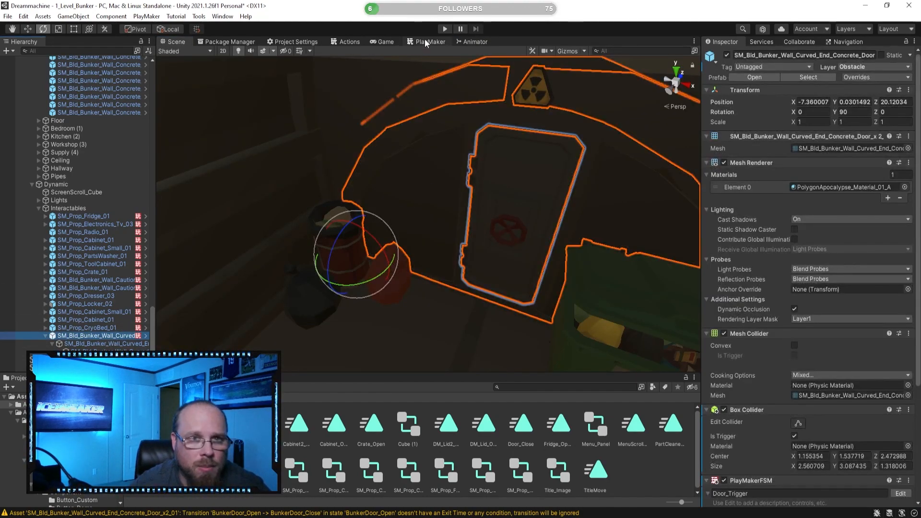
left_click(427, 42)
left_click(324, 232)
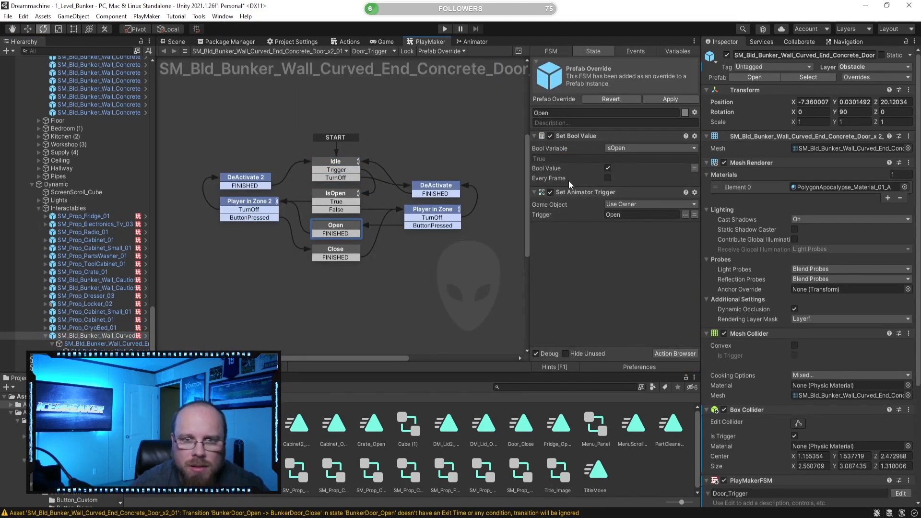
left_click(411, 294)
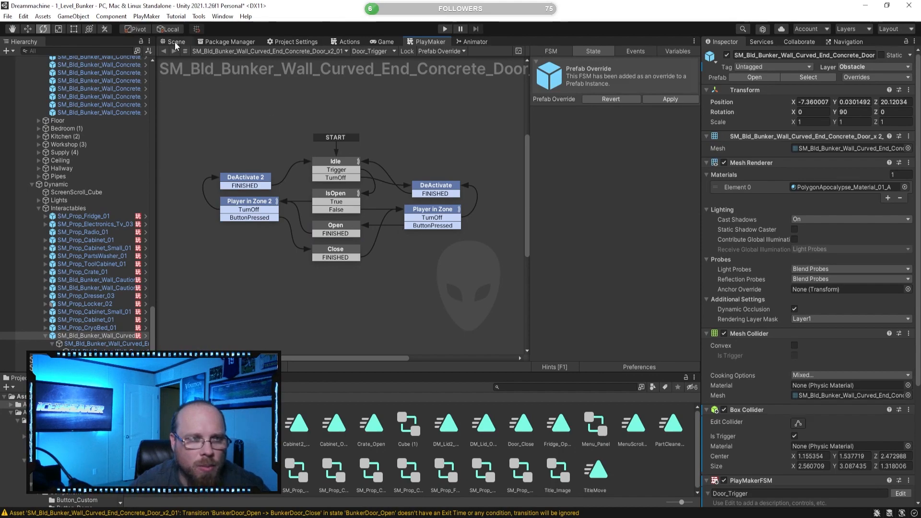
Examine the exit door wall's Box Collider bounds in the scene and check the console warning.
left_click(176, 42)
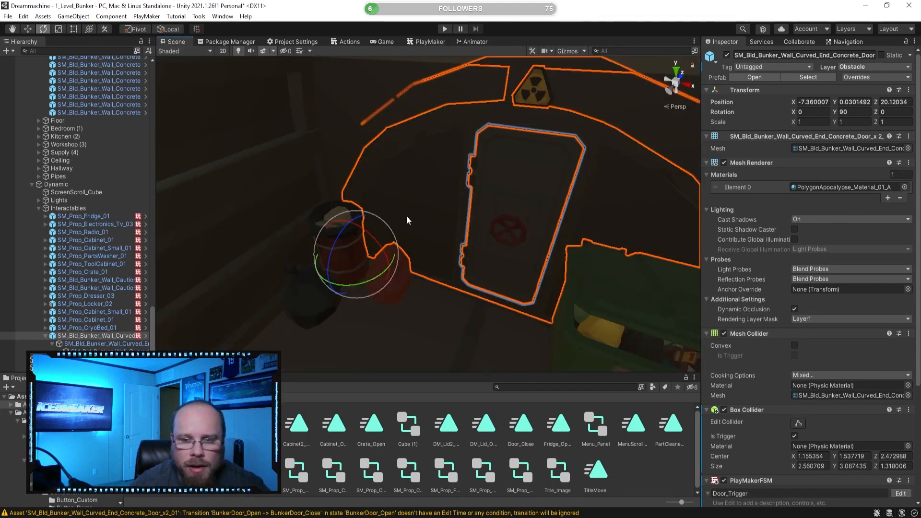
right_click_drag(426, 226, 448, 247)
left_click(649, 490)
left_click(459, 227)
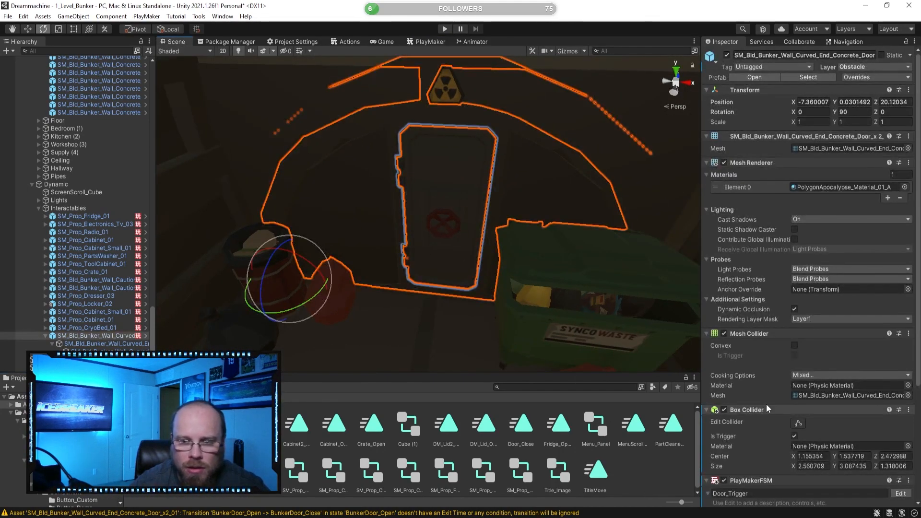
scroll(768, 413, "down", 5)
left_click(801, 270)
right_click_drag(460, 216, 319, 183)
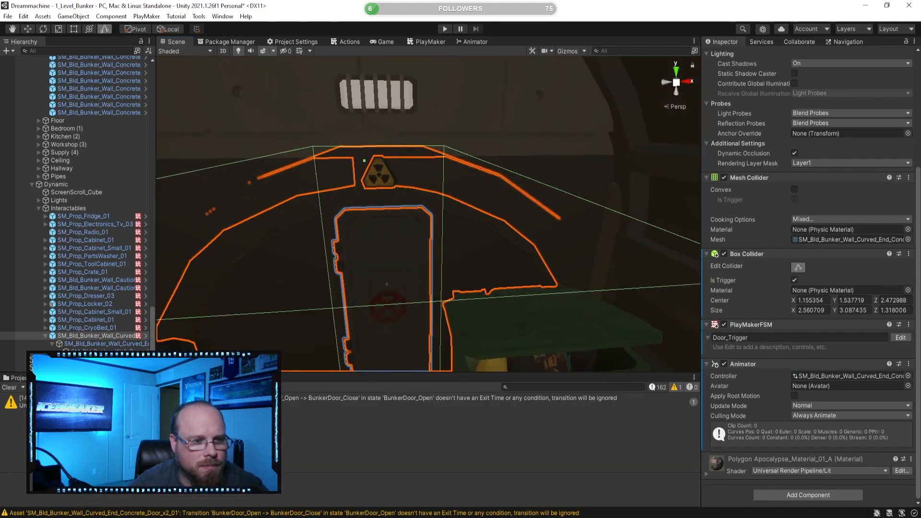
left_click(643, 459)
right_click_drag(369, 213, 460, 220)
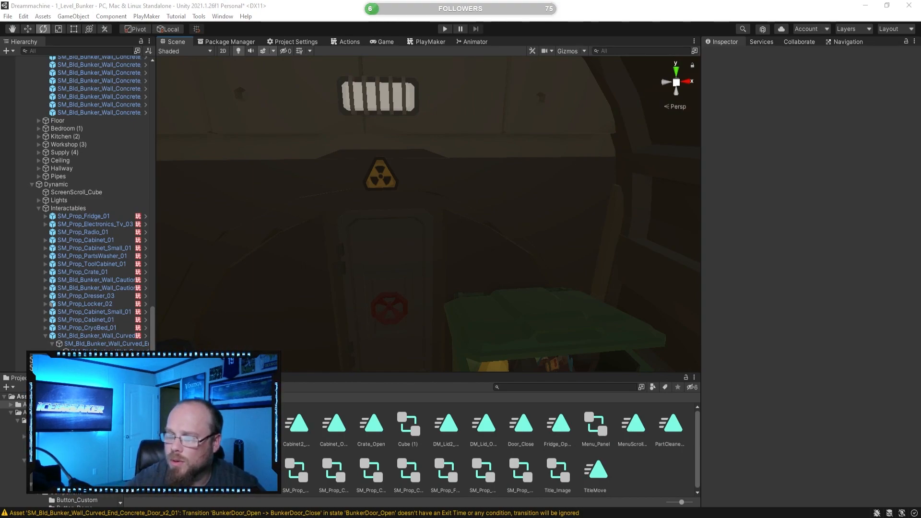
Narrow the exit door wall's Box Collider trigger zone to an X size of about 2.24, centred at about X 1.32.
right_click_drag(500, 203, 483, 256)
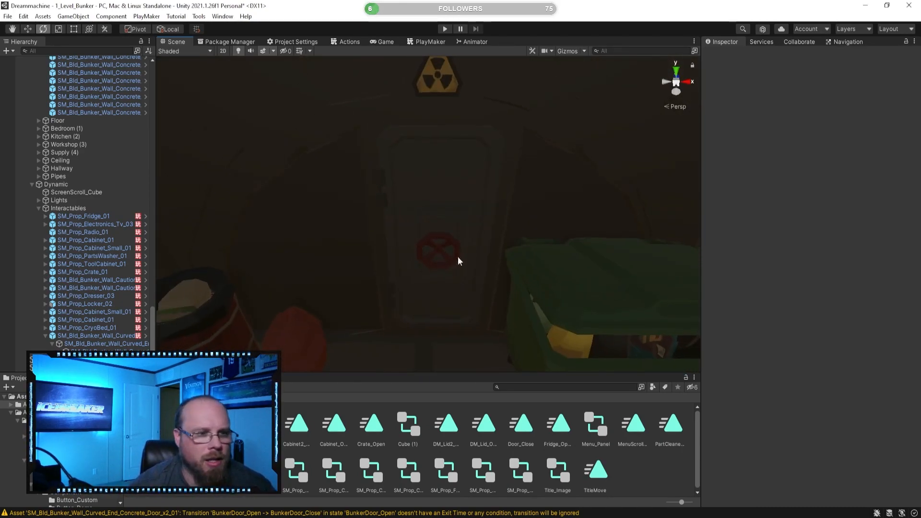
right_click_drag(319, 247, 377, 233)
left_click(114, 336)
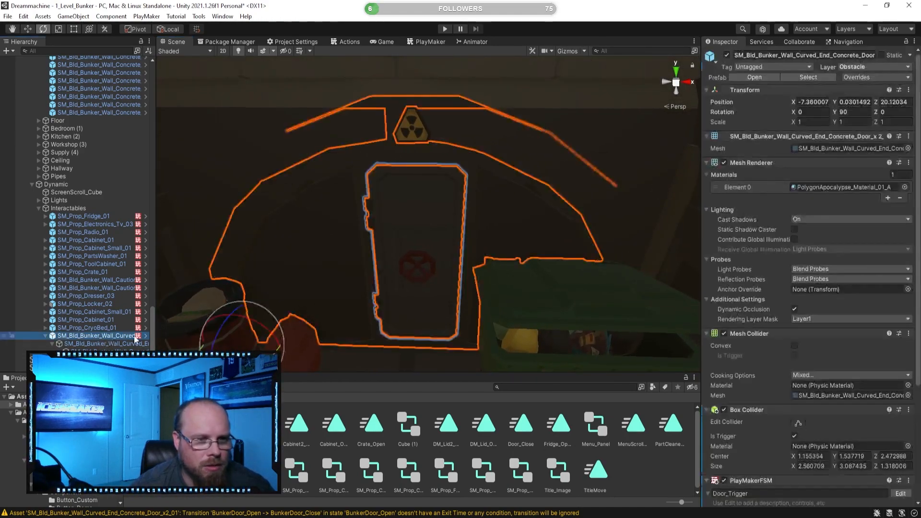
right_click_drag(480, 269, 520, 248)
right_click_drag(405, 205, 381, 244)
key("w")
key("w")
key("s")
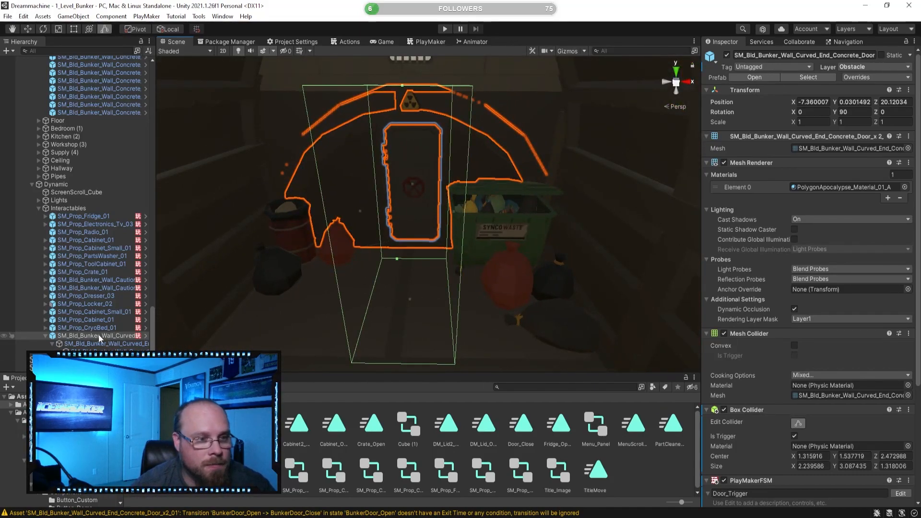
Play the level, walk the character to the exit door to test its interaction prompt, and stop playing.
left_click(445, 29)
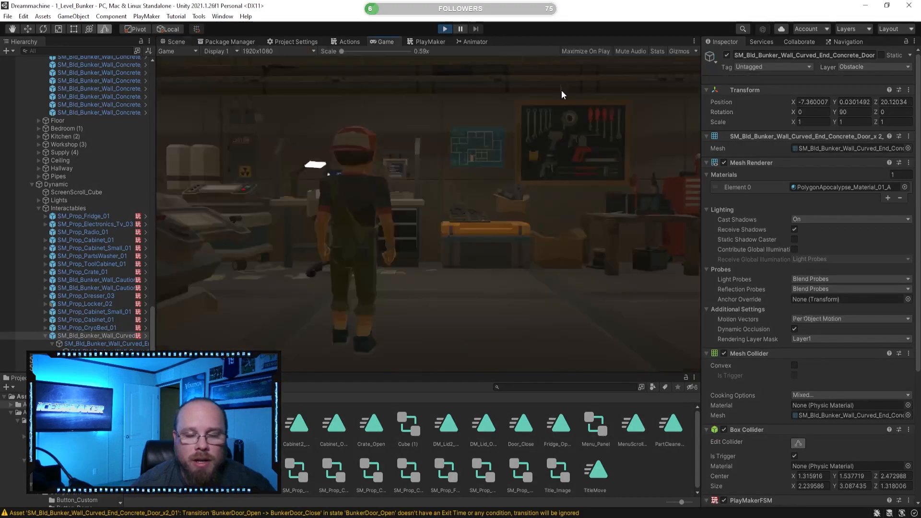
left_click(169, 218)
key("w")
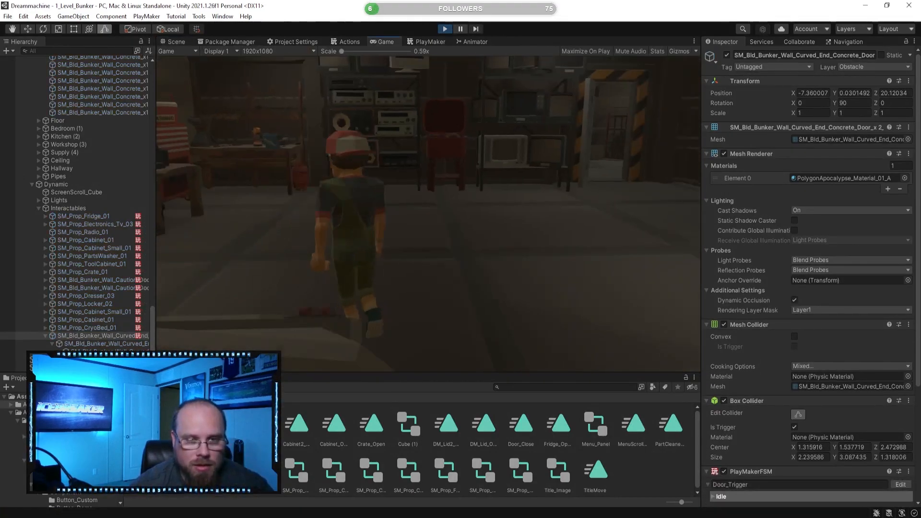
key("w")
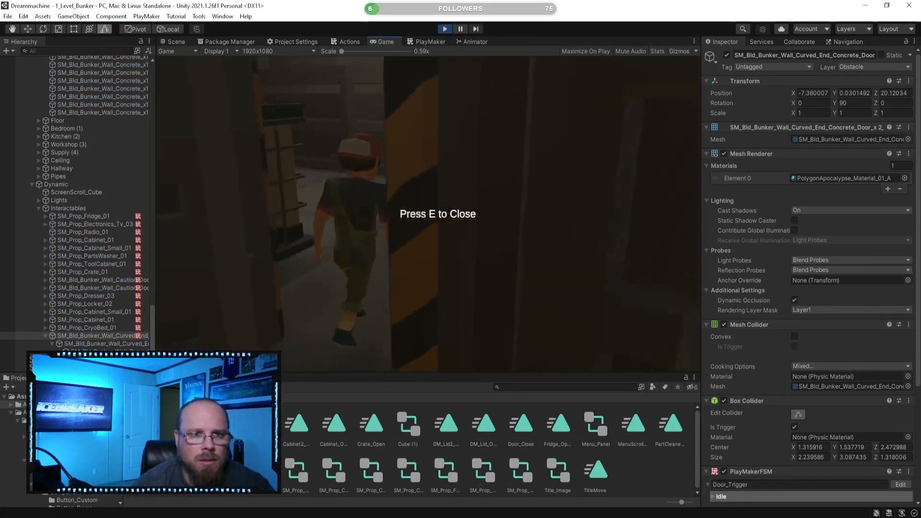
key("w")
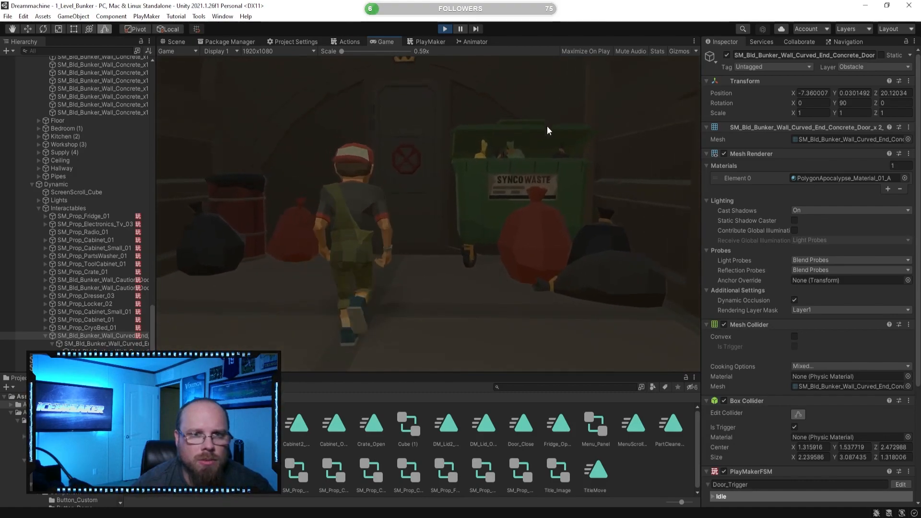
key("w")
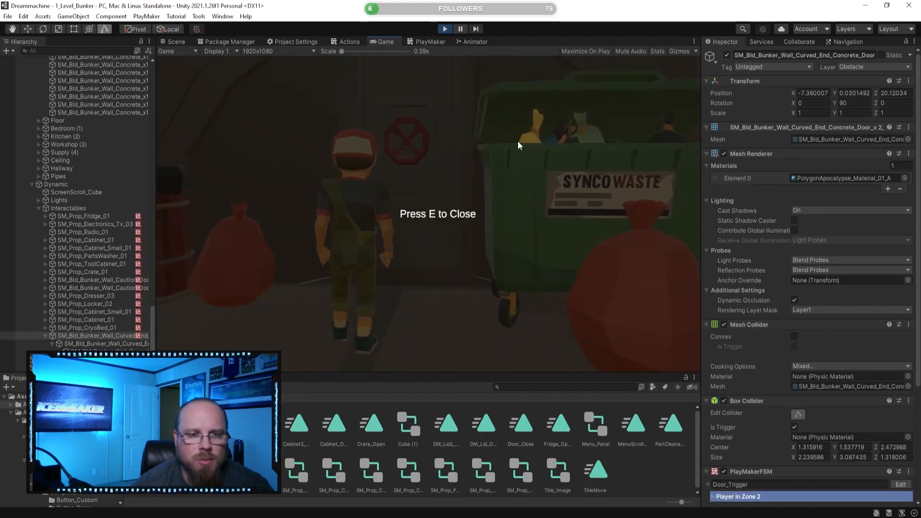
left_click(445, 29)
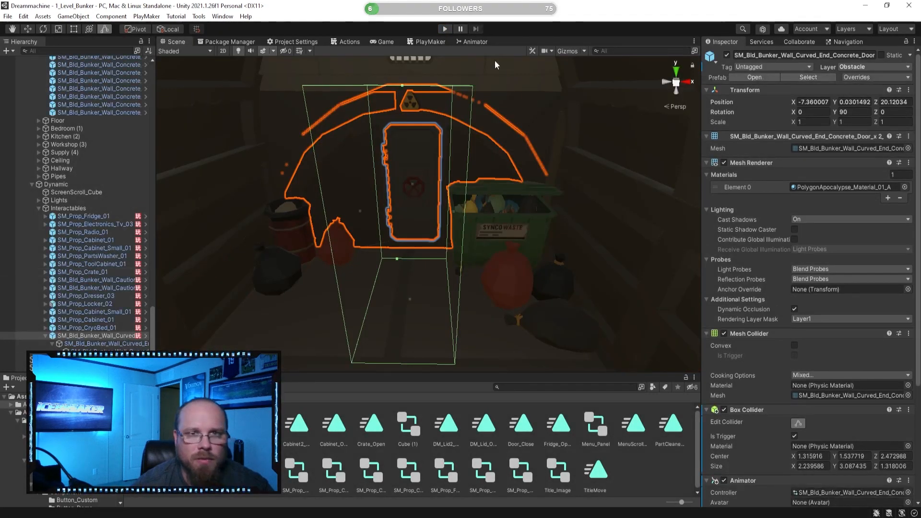
Set the isOpen variable's default value to false in the exit door wall's Door_Trigger FSM.
left_click(431, 42)
left_click(674, 52)
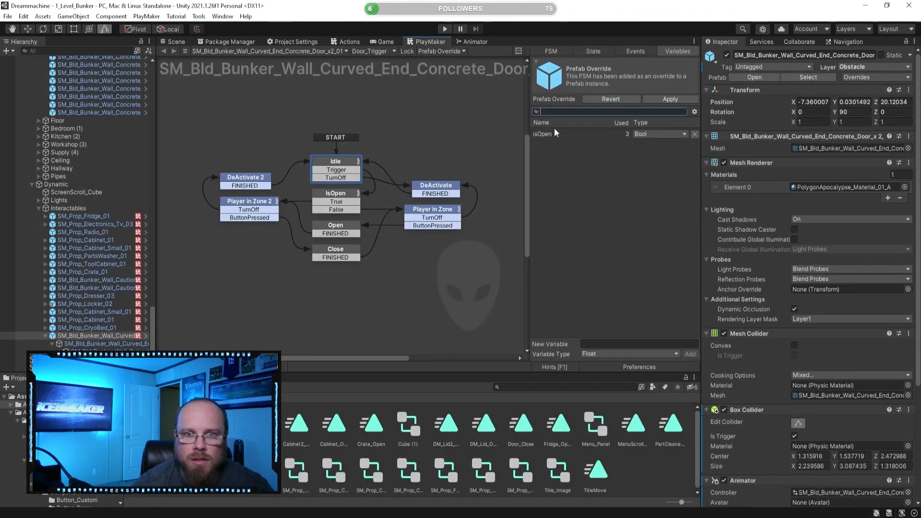
left_click(579, 134)
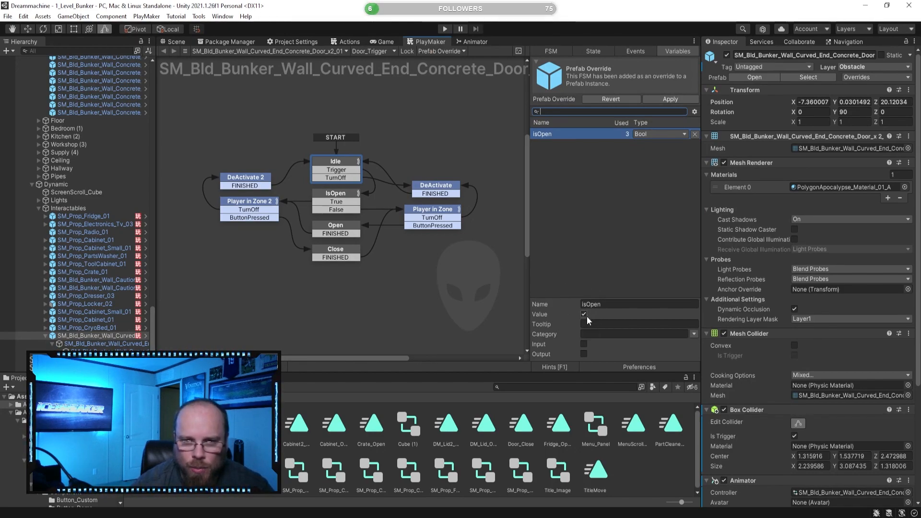
left_click(622, 227)
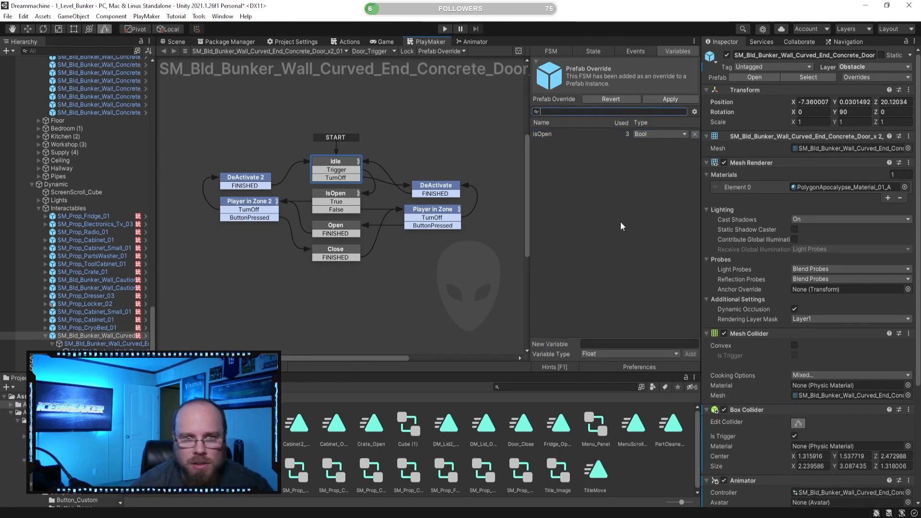
Play the level, open the exit door, climb the stairs behind it to test the way out, and stop playing.
left_click(176, 42)
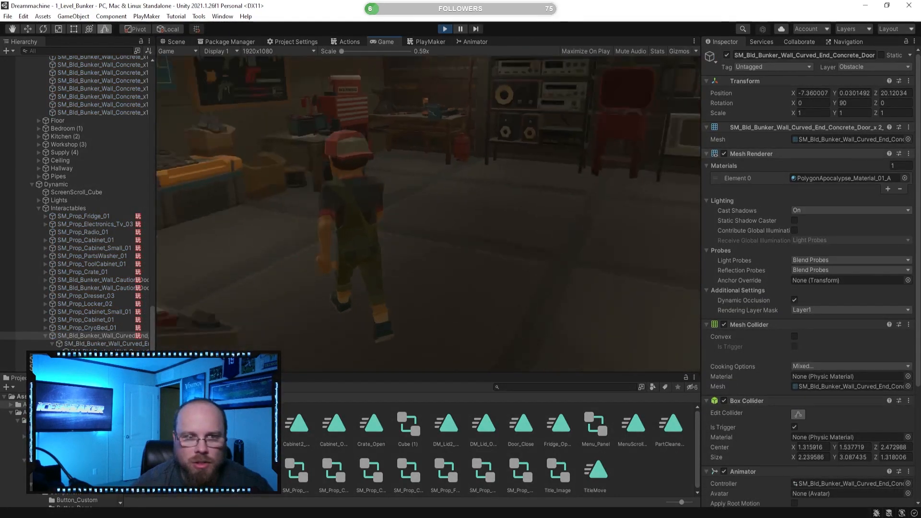
key("w")
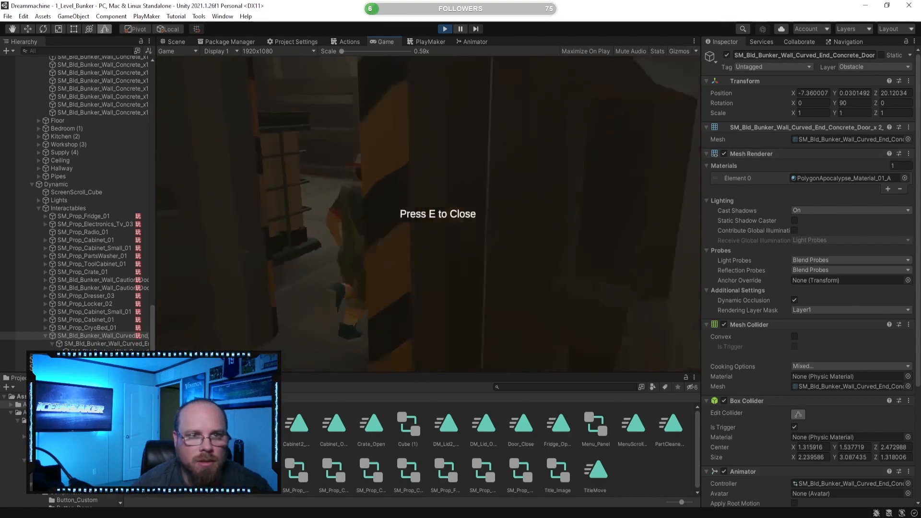
key("w")
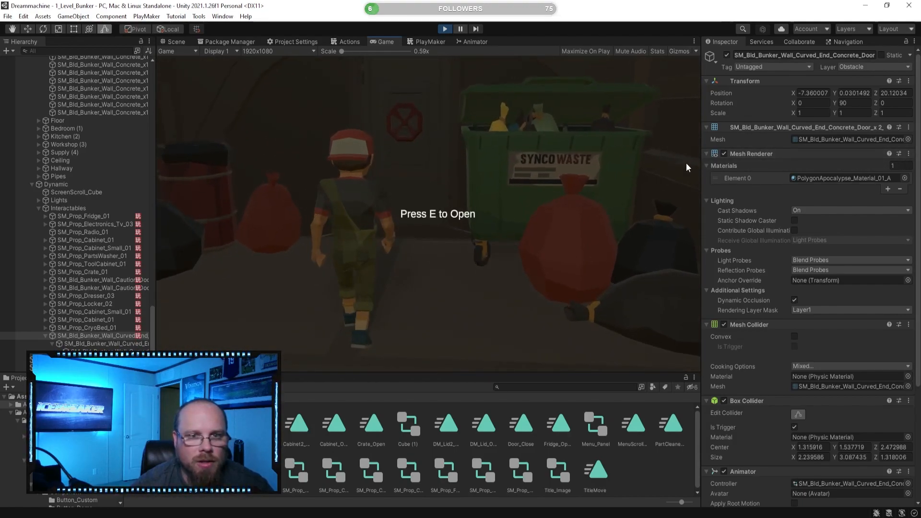
key("e")
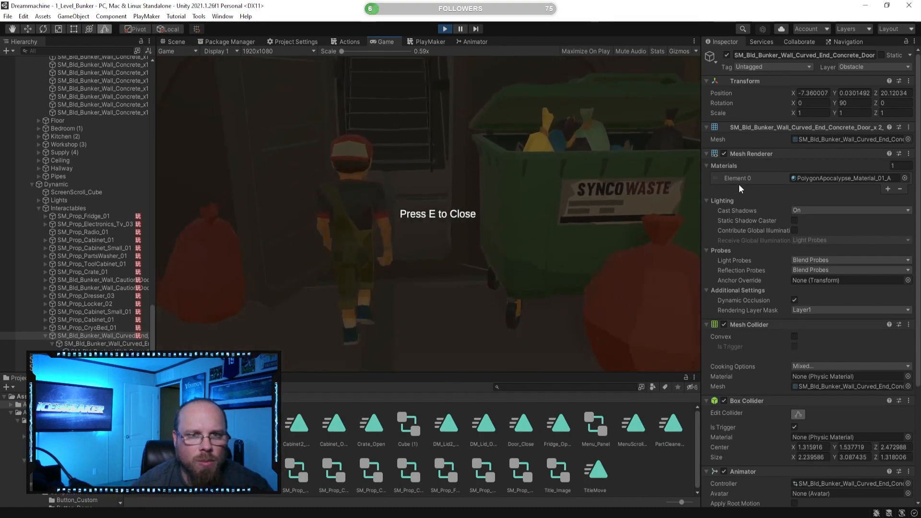
key("w")
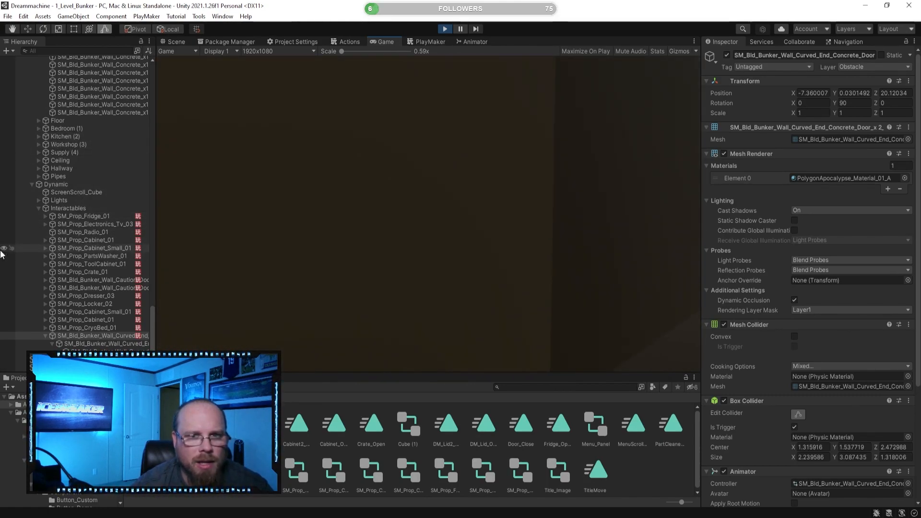
key("w")
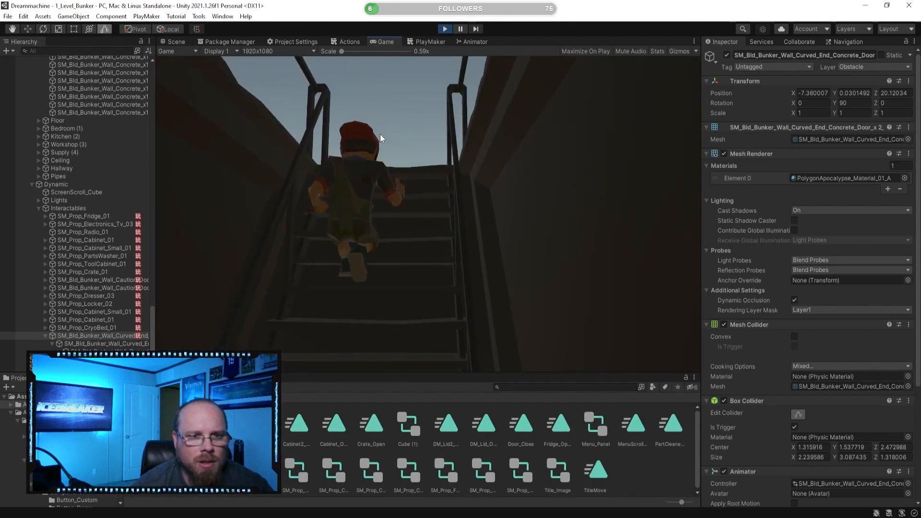
key("space")
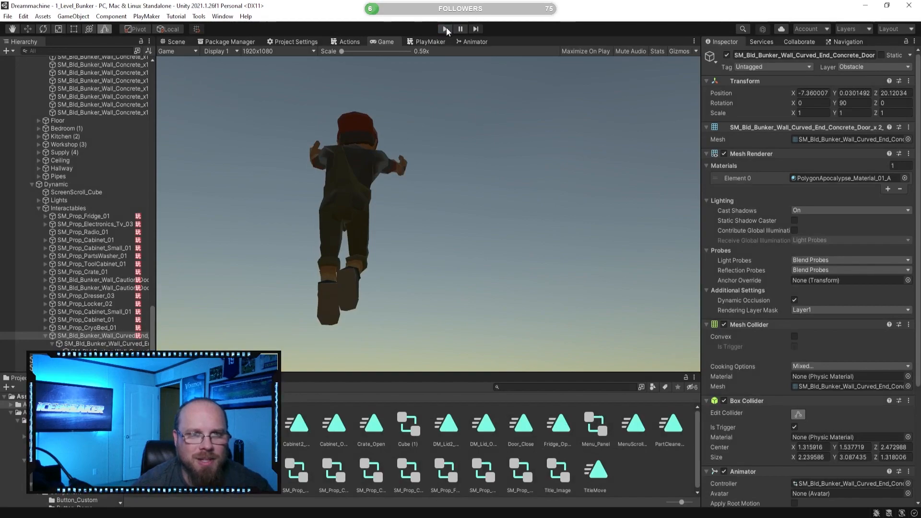
left_click(446, 29)
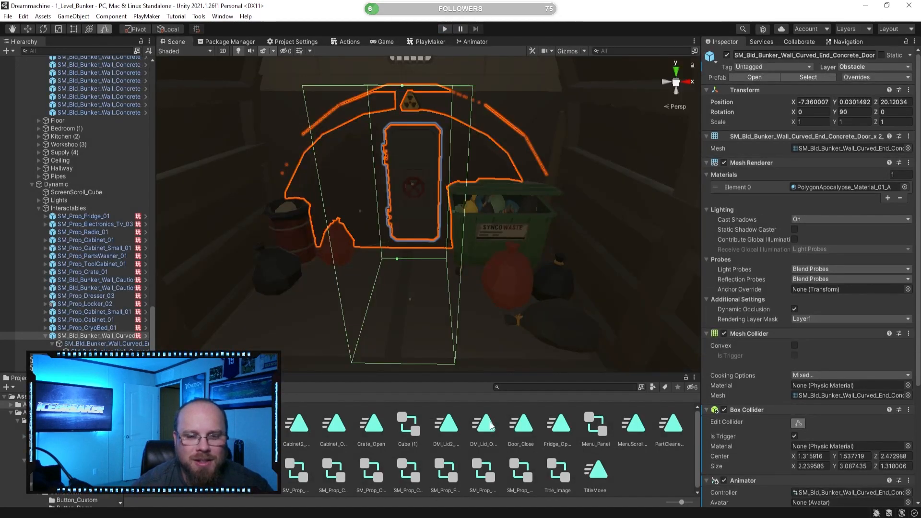
Examine the SM_Bld_Bunker_Stairs_Double_01 staircase behind the exit door from above, outside and its foot.
right_click_drag(447, 240, 384, 326)
scroll(422, 299, "up", 3)
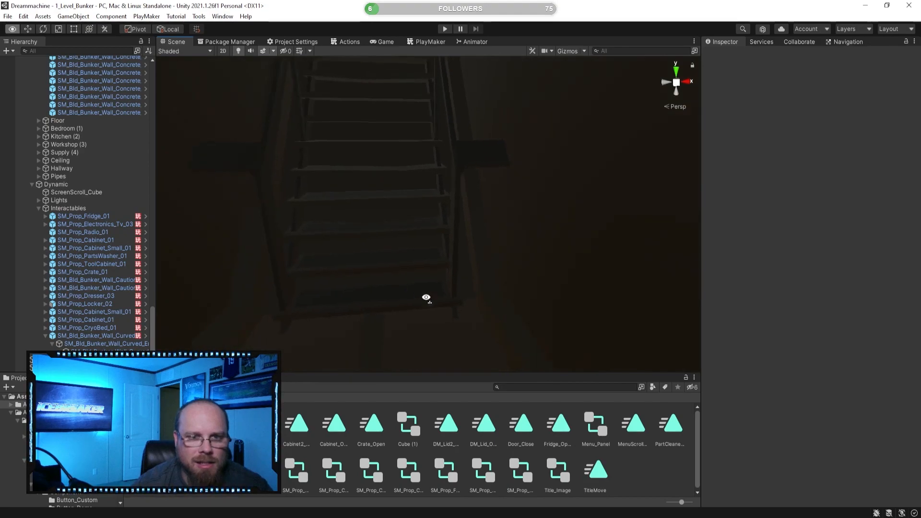
right_click_drag(411, 228, 416, 300)
left_click(415, 300)
right_click_drag(329, 272, 452, 298)
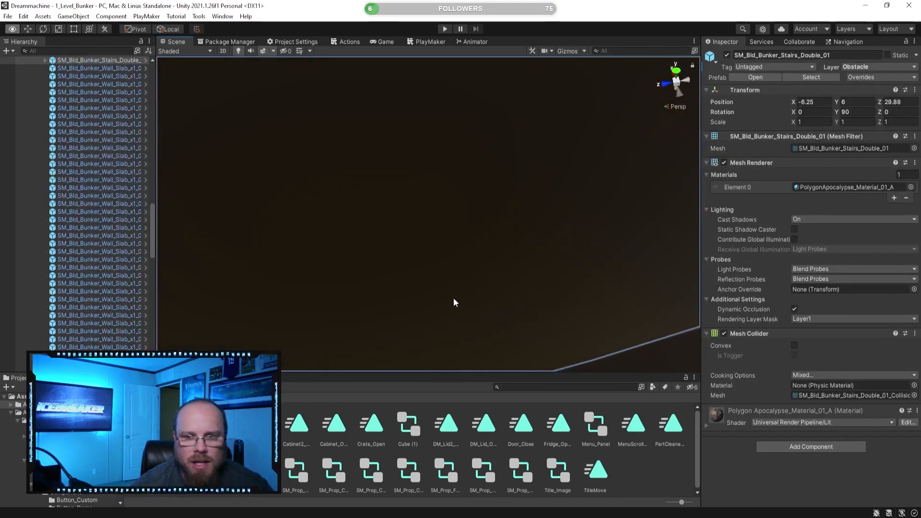
right_click_drag(365, 273, 432, 259)
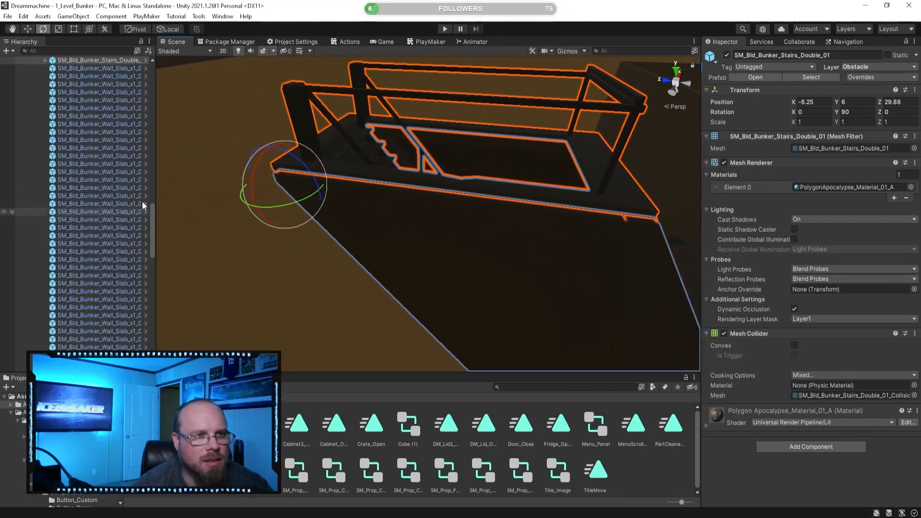
scroll(149, 139, "up", 6)
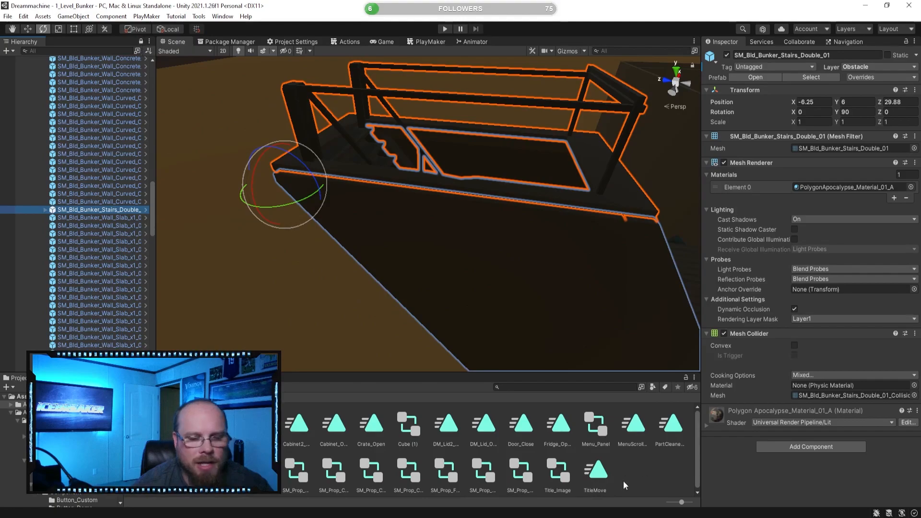
left_click(308, 276)
right_click_drag(309, 275, 409, 279)
left_click(410, 296)
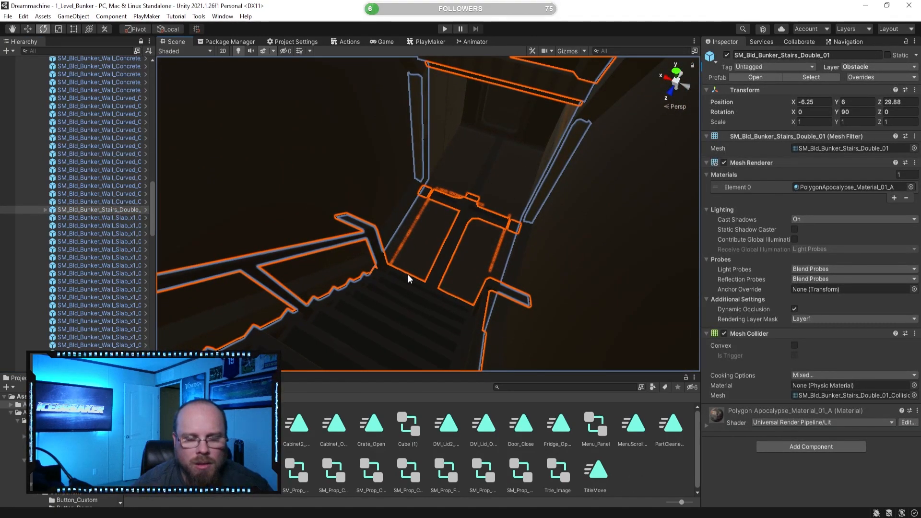
right_click_drag(365, 221, 326, 196)
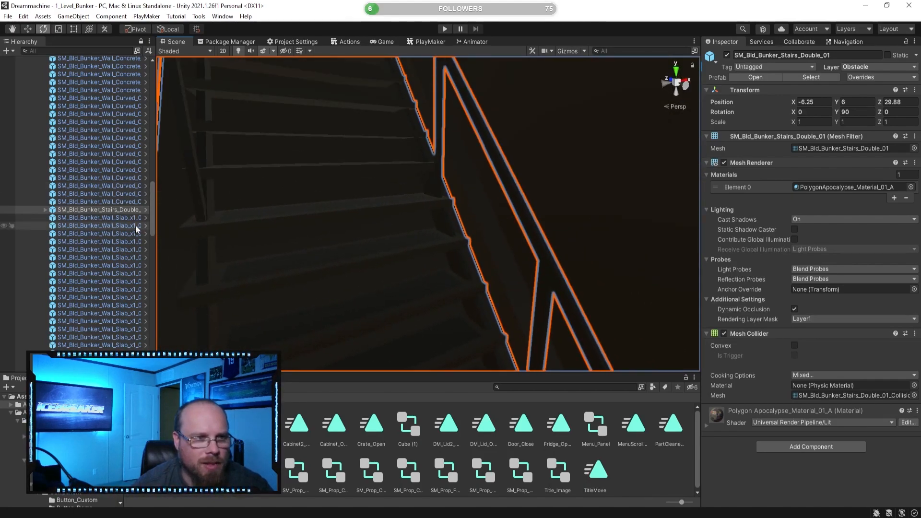
Collapse the Walls group to bring the Interactables objects into reach in the hierarchy, and show the Assets root folder.
left_click_drag(153, 206, 147, 77)
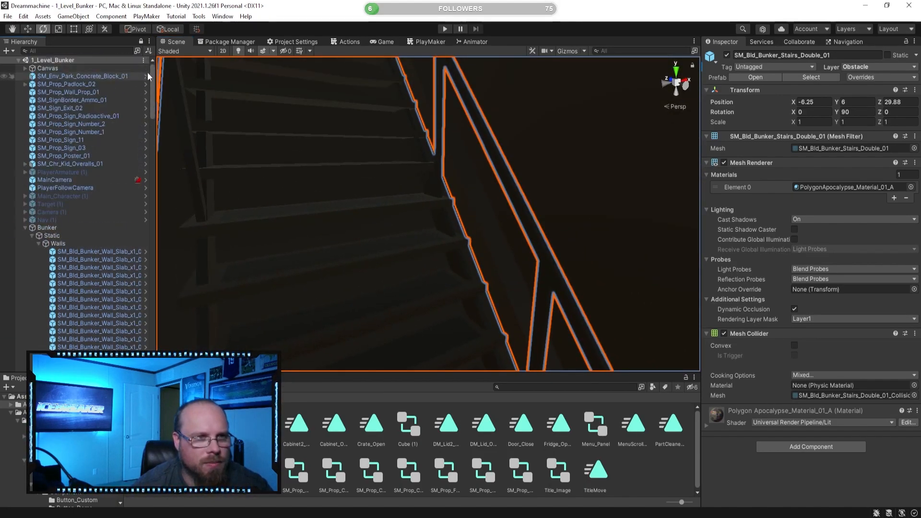
left_click(40, 244)
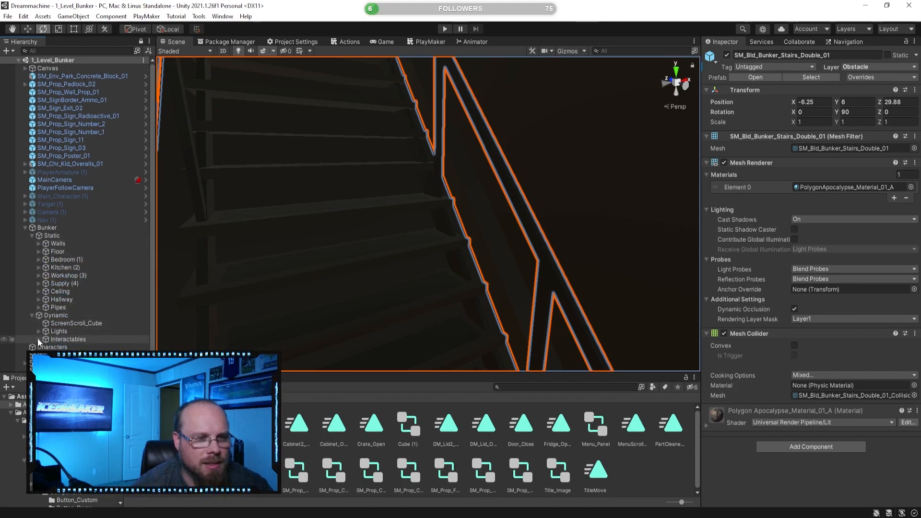
left_click(635, 469)
right_click_drag(382, 262, 499, 272)
key("s")
scroll(344, 263, "down", 3)
left_click(22, 397)
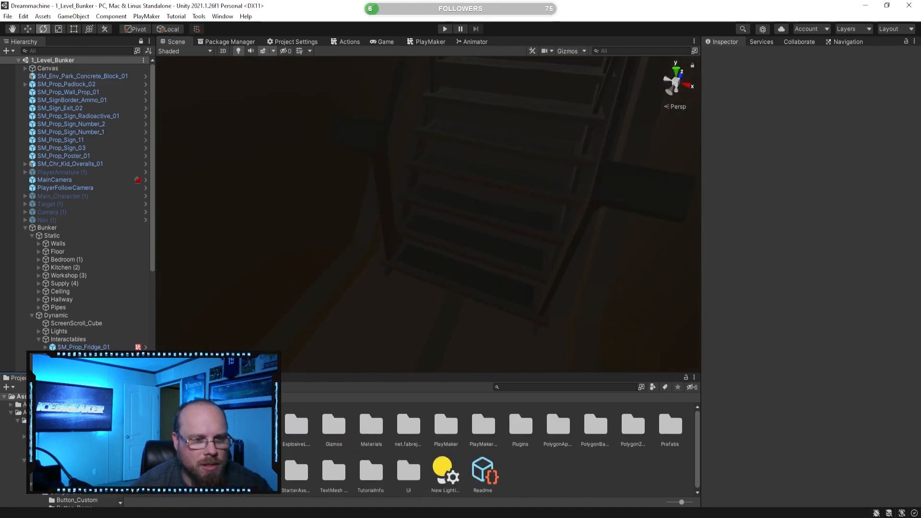
scroll(117, 335, "down", 5)
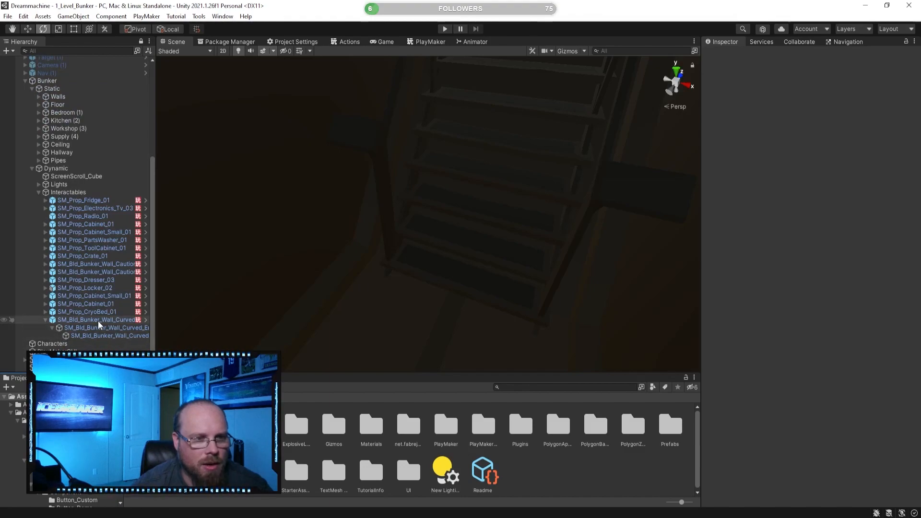
Create a cube and place it at the foot of the exit stairs, at about X -5.33, Y 0.72, Z 25.08.
right_click_drag(451, 358, 297, 174)
left_click(73, 17)
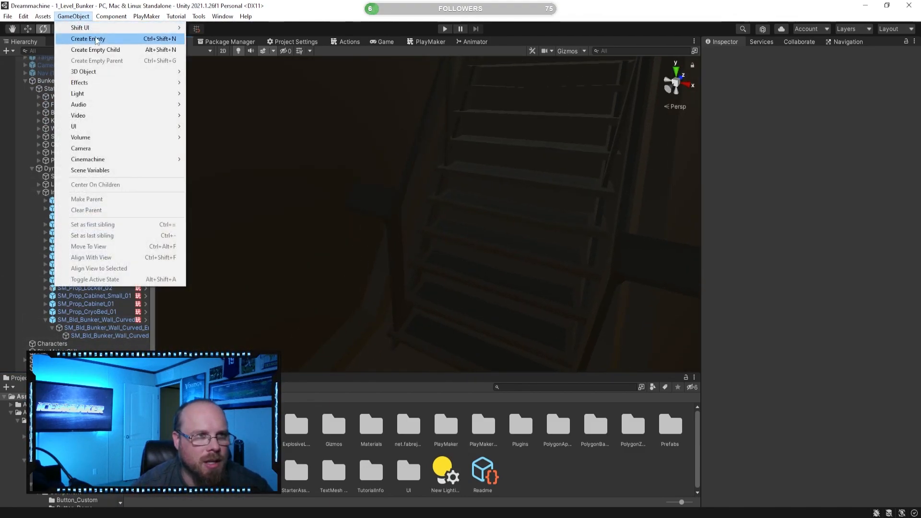
mouse_move(106, 73)
left_click(259, 75)
right_click_drag(432, 266, 464, 269)
left_click_drag(391, 188, 400, 282)
right_click_drag(423, 269, 458, 227)
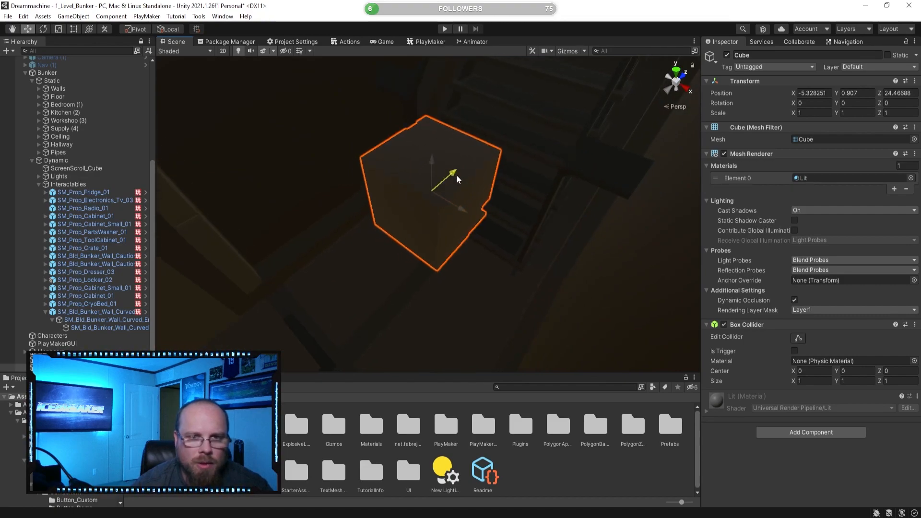
left_click_drag(455, 180, 482, 172)
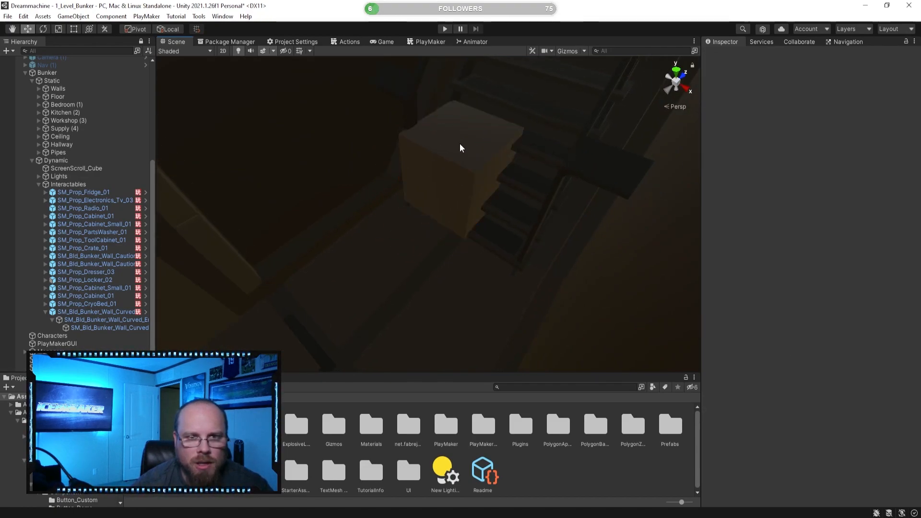
left_click_drag(459, 144, 456, 162)
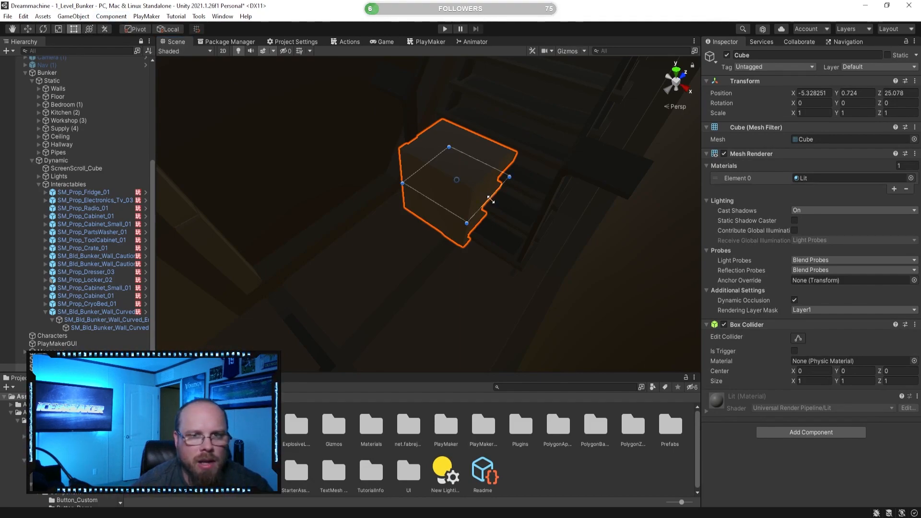
Stretch the cube across the foot of the stairs to a scale of about X 2.8 and Z 1.38.
left_click_drag(488, 199, 571, 214)
mouse_move(438, 228)
right_mouse_down()
mouse_move(541, 237)
mouse_move(393, 174)
mouse_move(440, 209)
mouse_move(492, 212)
mouse_move(435, 218)
right_mouse_up()
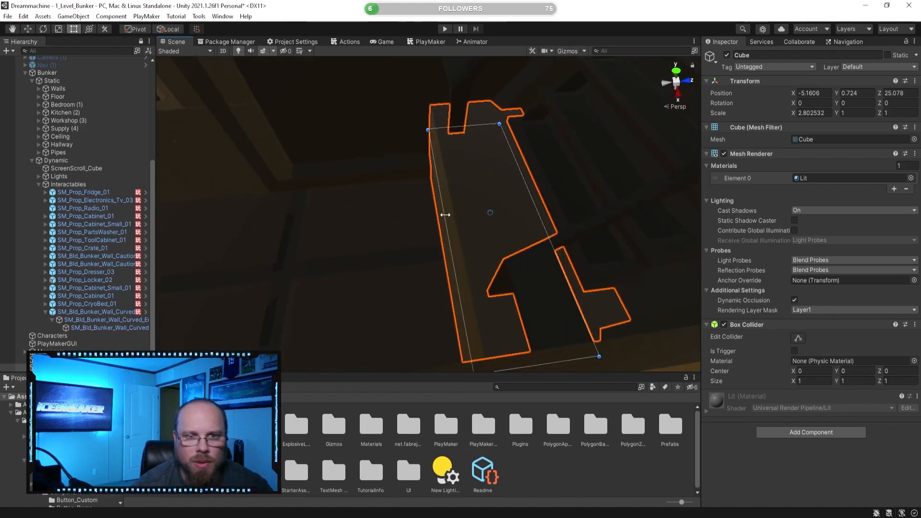
left_click_drag(435, 218, 418, 216)
right_click_drag(417, 216, 475, 240)
Extend the cube upwards to a Y scale of about 7.29 so it blocks the full height of the stairway.
left_click_drag(483, 222, 489, 86)
right_click_drag(456, 230, 481, 212)
left_click(485, 206)
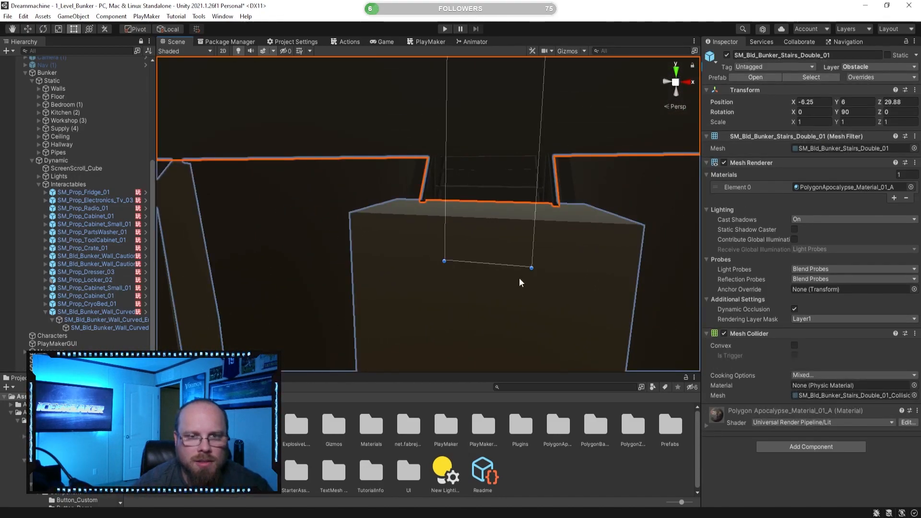
left_click(599, 452)
right_click_drag(512, 321, 473, 281)
left_click(473, 281)
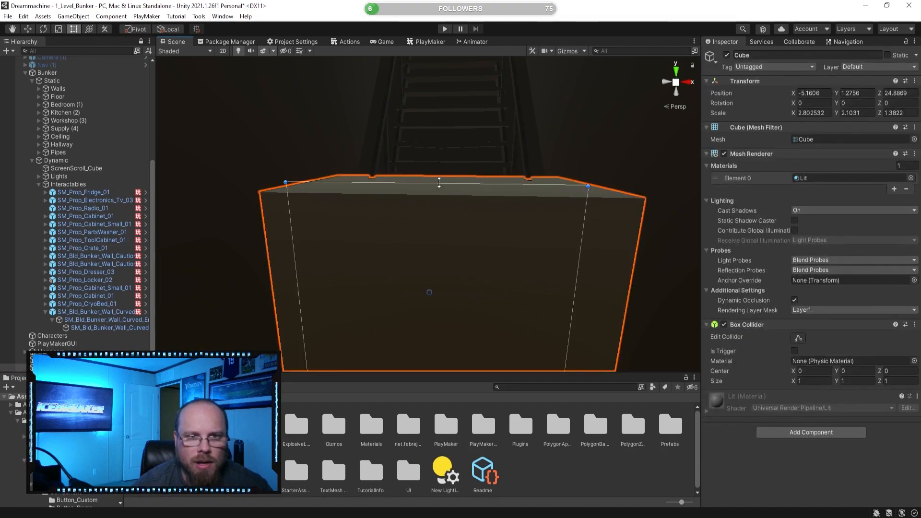
left_click_drag(438, 181, 443, 48)
right_click_drag(446, 120, 466, 196)
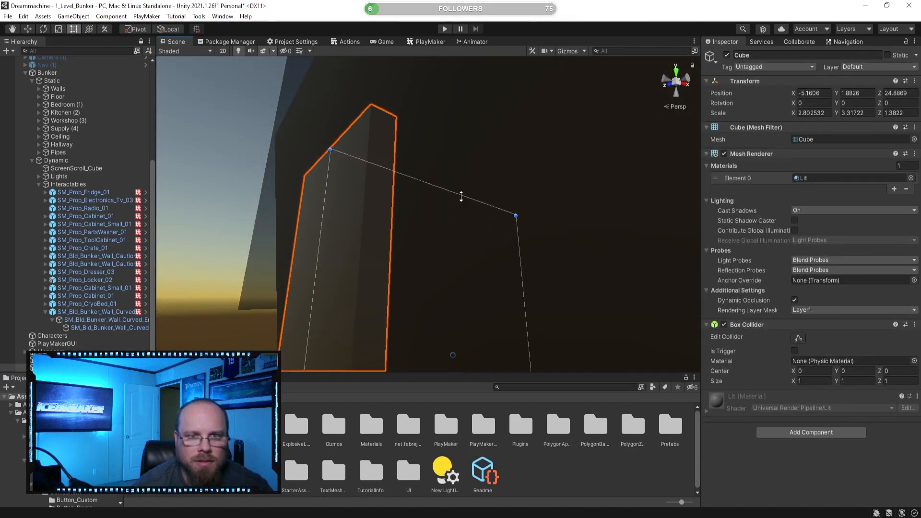
left_click_drag(462, 197, 468, 57)
right_click_drag(480, 205, 418, 247)
Disable the cube's Mesh Renderer and make its Box Collider a trigger.
left_click(723, 154)
left_click(798, 338)
right_click_drag(527, 263, 413, 348)
right_click_drag(408, 351, 370, 379)
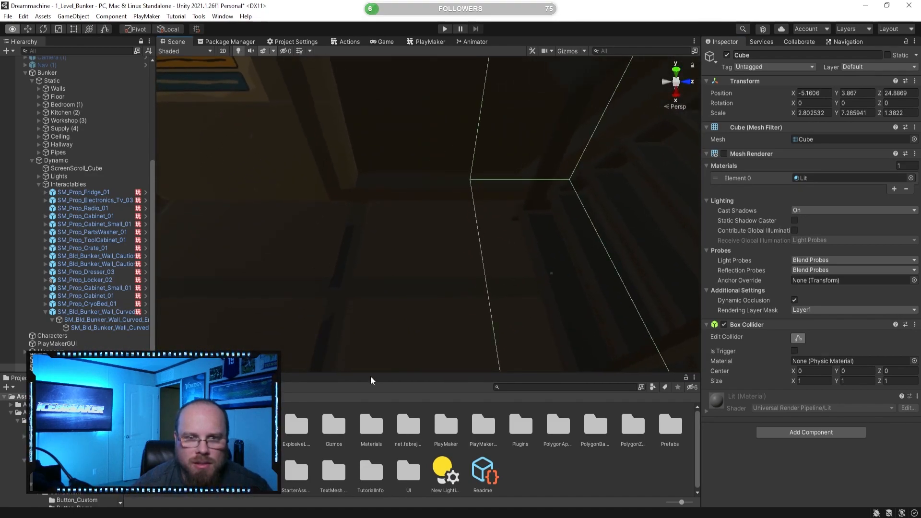
right_click_drag(696, 339, 542, 190)
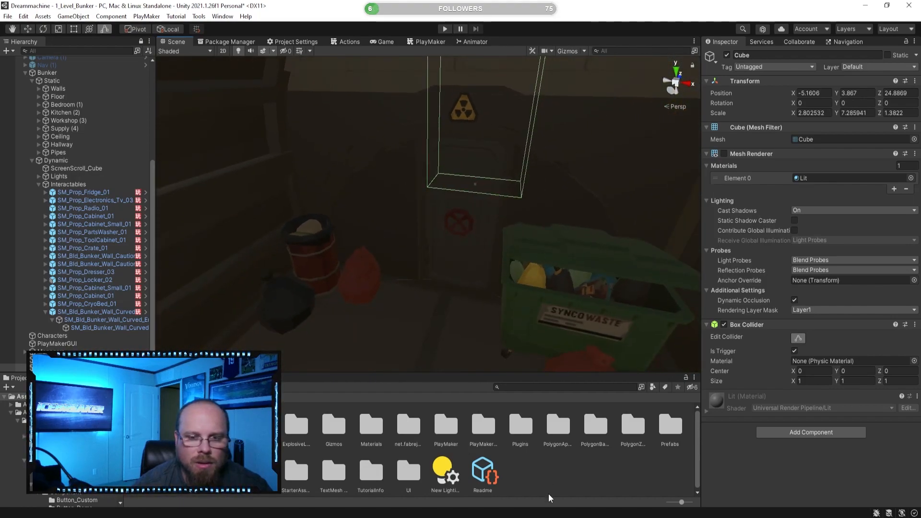
Find the new trigger cube in the scene hierarchy and select it.
left_click(559, 478)
right_click_drag(485, 293, 440, 282)
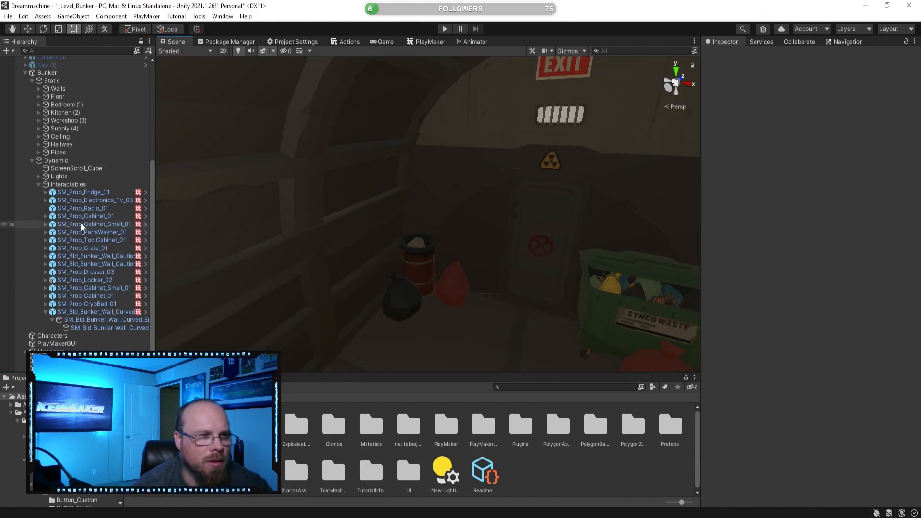
scroll(80, 233, "up", 5)
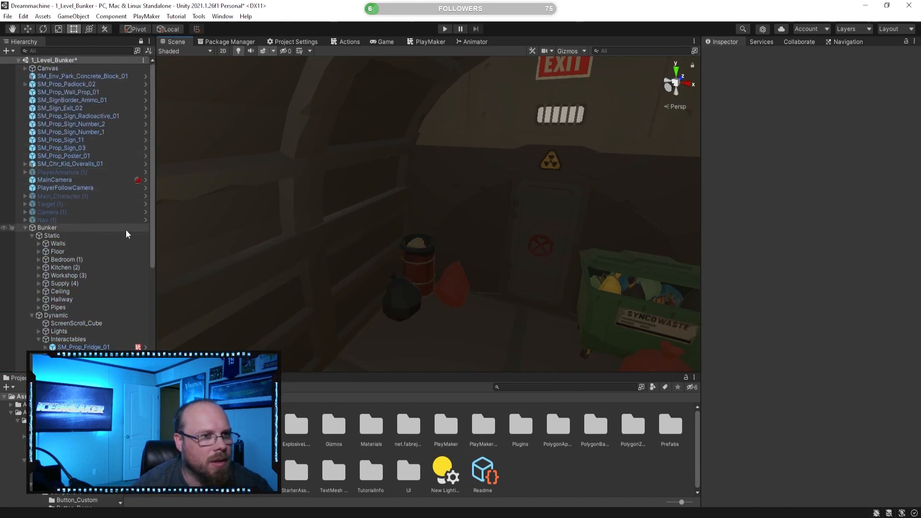
scroll(127, 234, "down", 5)
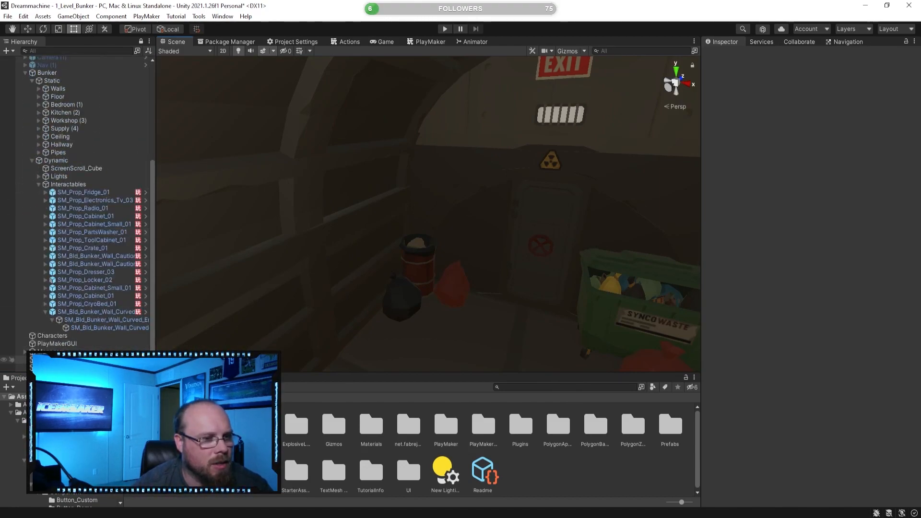
left_click(57, 359)
left_click(58, 367)
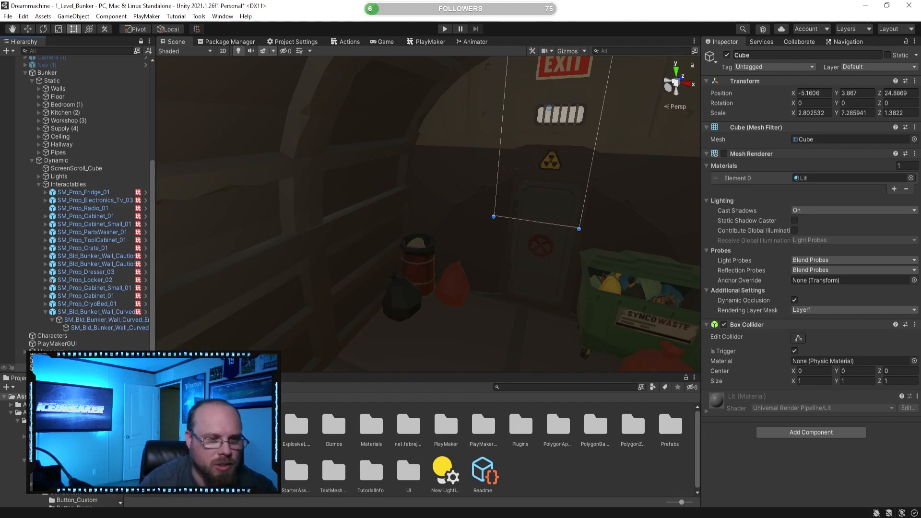
Rename the trigger cube to LeaveBunker_Trigger and place it inside the bunker's Dynamic group.
key("Return")
left_click(28, 28)
right_click_drag(520, 280, 492, 304)
key("w")
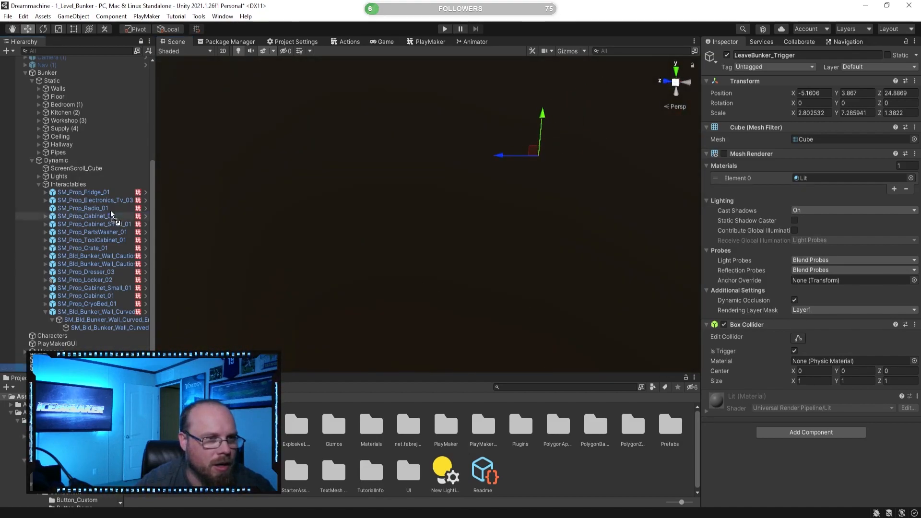
left_click_drag(77, 187, 78, 168)
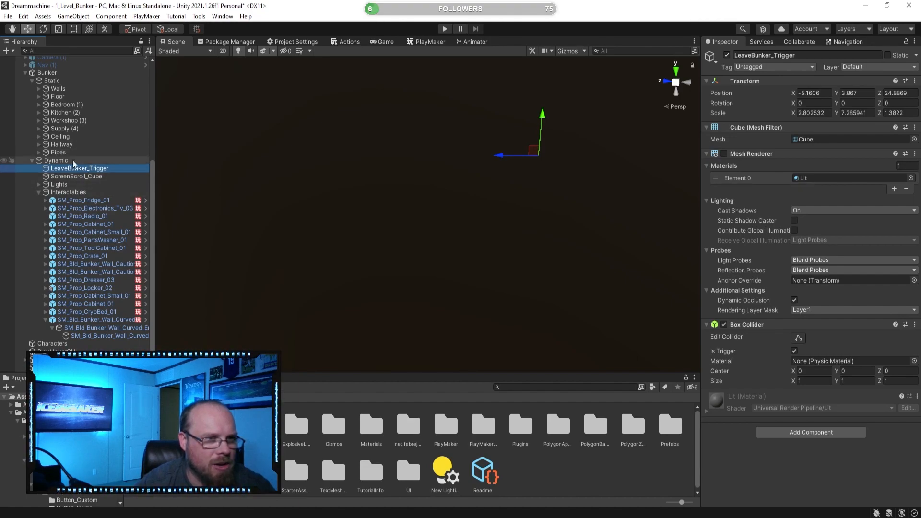
Collapse the Interactables group in the hierarchy and look over the wall area beside the exit door.
right_click_drag(321, 253, 398, 266)
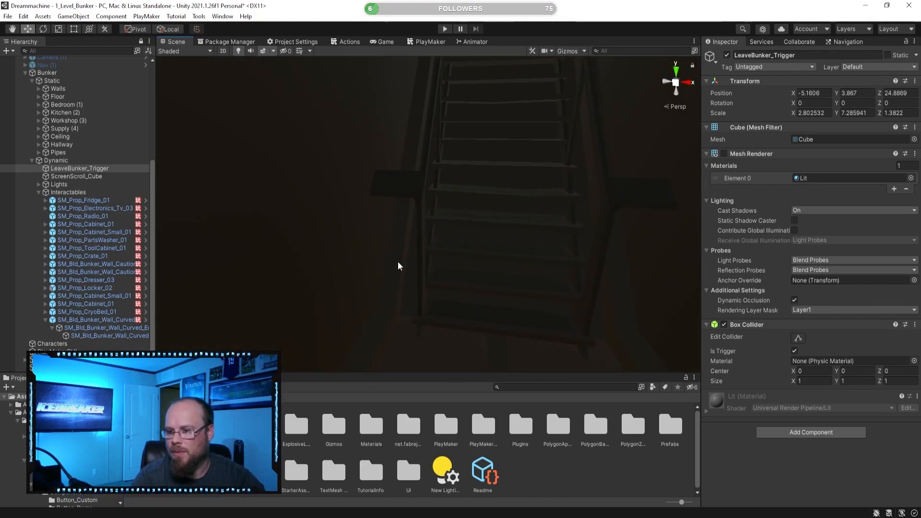
right_click_drag(398, 266, 458, 273)
left_click(521, 446)
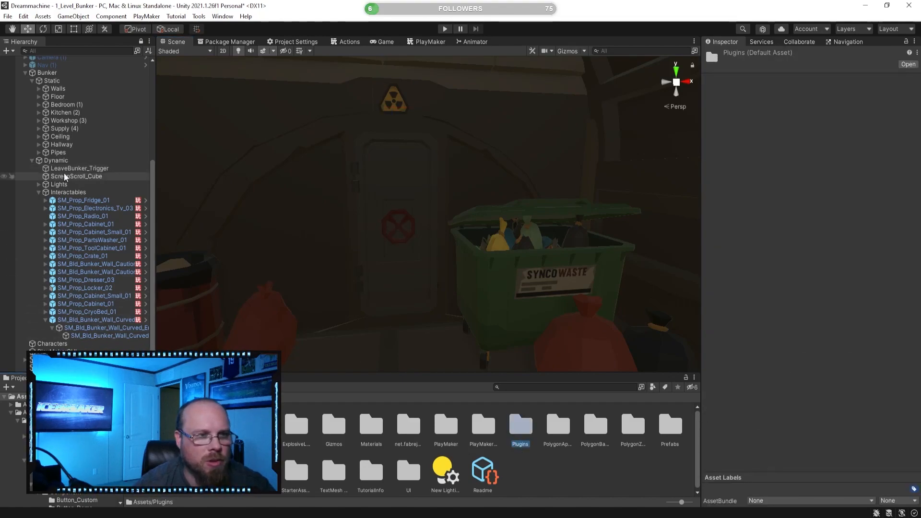
left_click(38, 192)
right_click_drag(348, 225, 417, 289)
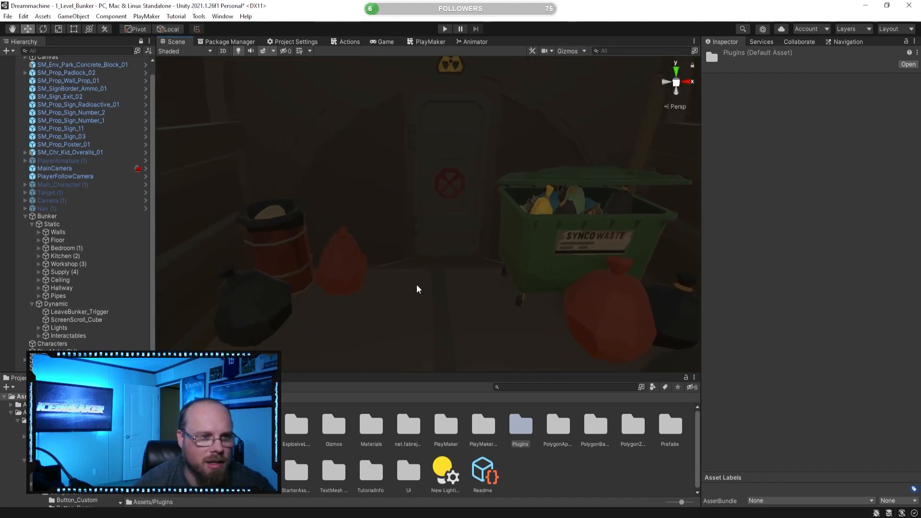
right_click_drag(399, 249, 336, 213)
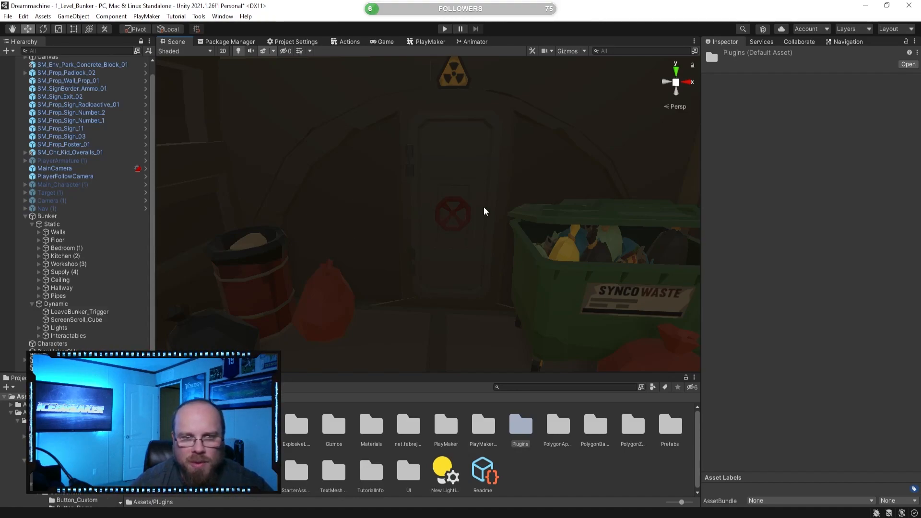
right_click_drag(450, 212, 403, 339)
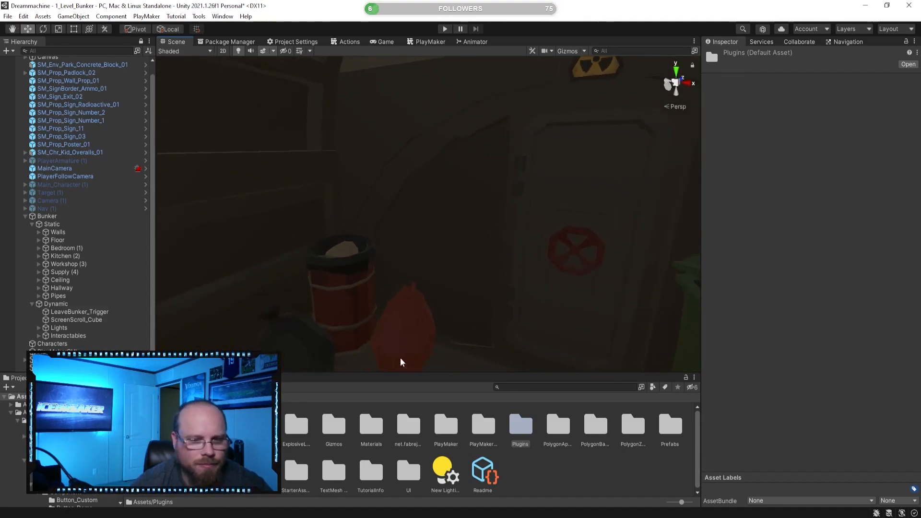
Inspect the existing button prop in the bunker and search the project assets for "button t:prefab".
right_click_drag(431, 250, 449, 269)
left_click(422, 249)
left_click(532, 386)
type("button t:prefab")
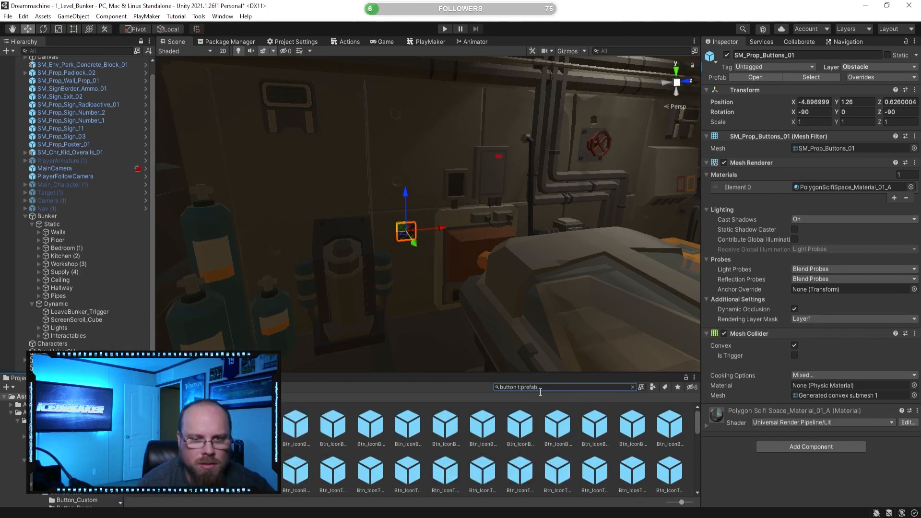
key("Down")
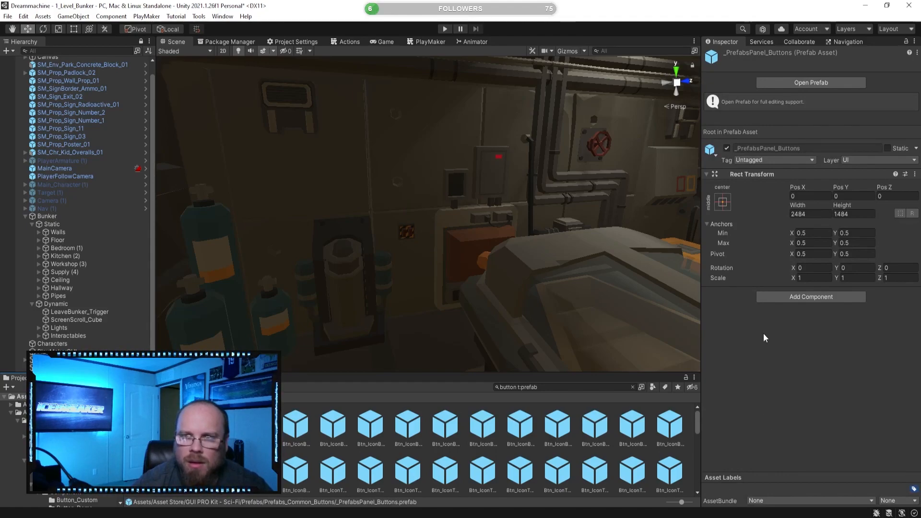
scroll(391, 442, "down", 5)
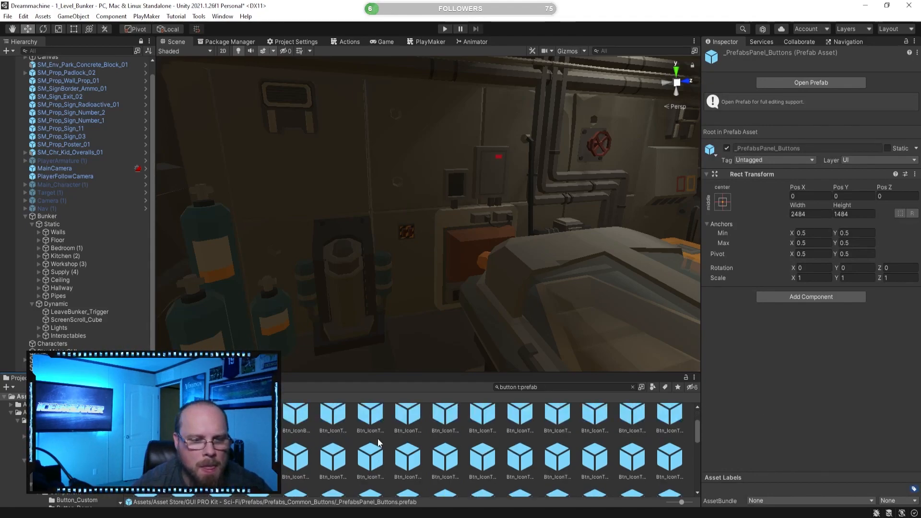
scroll(393, 442, "down", 3)
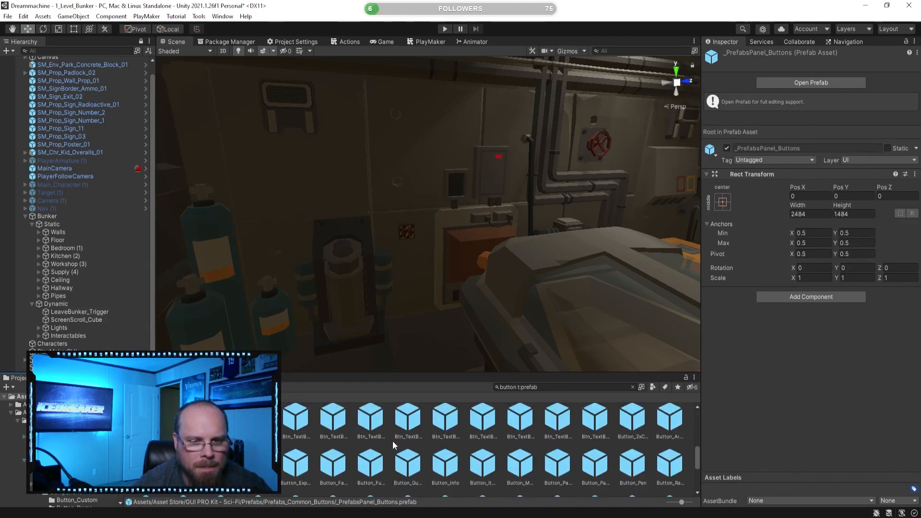
Preview the SM_Prop_Buttons prefab variants to compare their shapes for a door button.
left_click(259, 466)
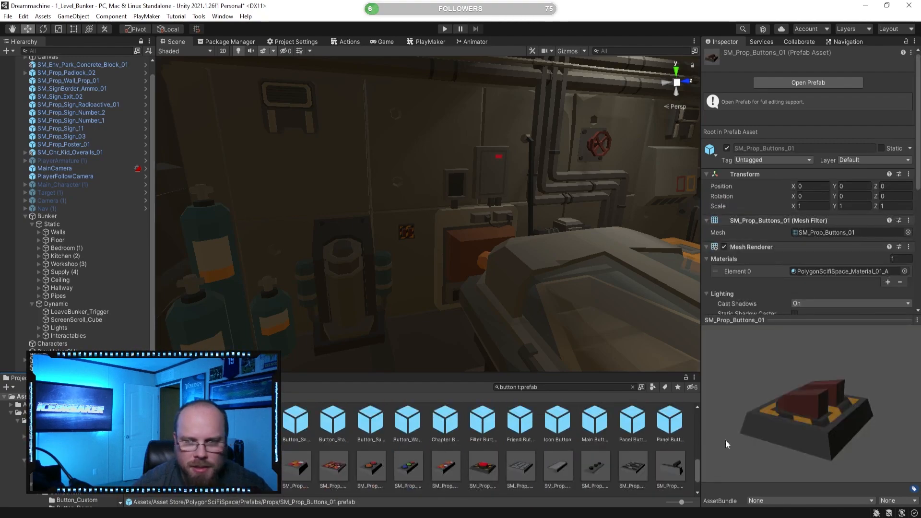
left_click_drag(801, 424, 750, 448)
left_click(307, 466)
left_click_drag(786, 392, 765, 437)
left_click(483, 466)
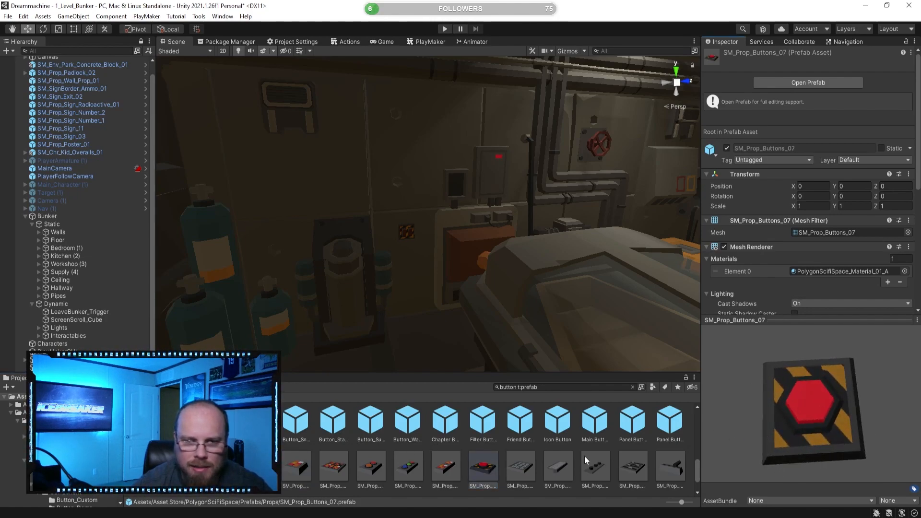
left_click(521, 466)
left_click(595, 466)
left_click(639, 466)
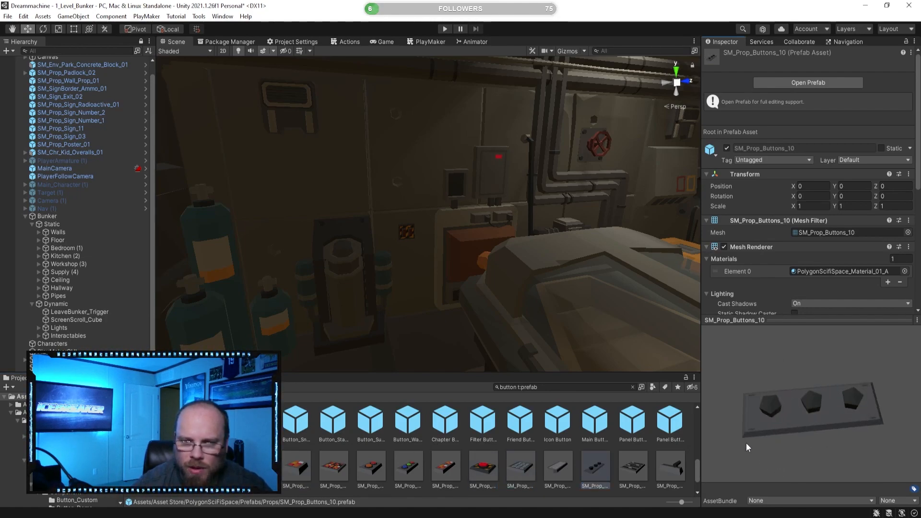
scroll(602, 472, "down", 2)
left_click(146, 468)
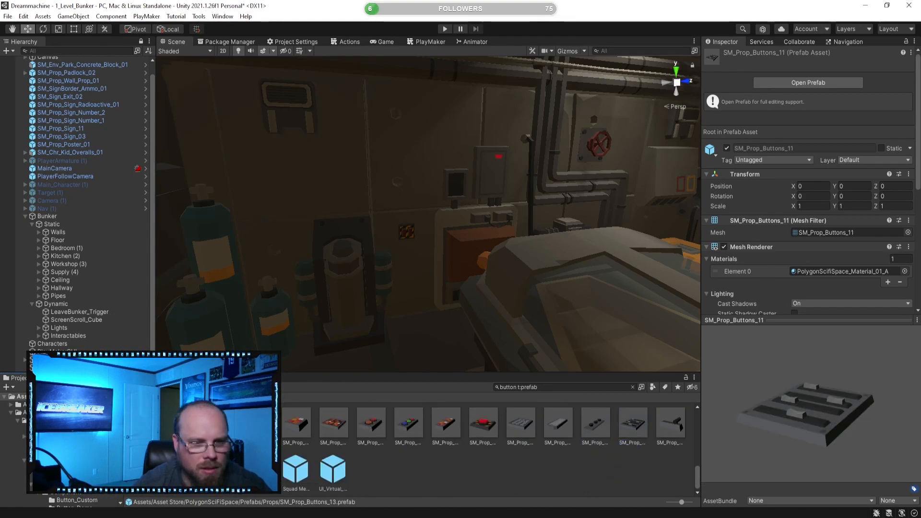
key("Right")
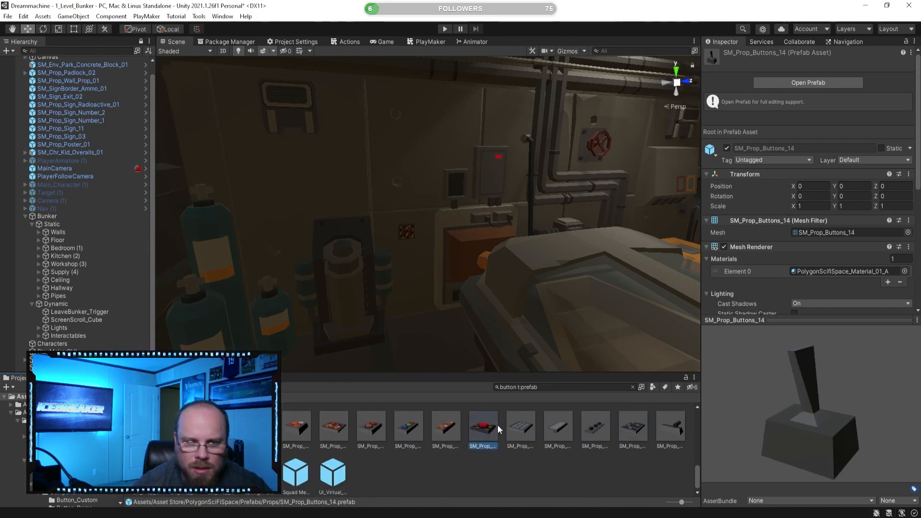
Place the SM_Prop_Buttons_07 prefab in the scene at the wall beside the exit door.
left_click(485, 425)
right_click_drag(345, 261, 409, 281)
left_click_drag(442, 276, 451, 280)
key("f")
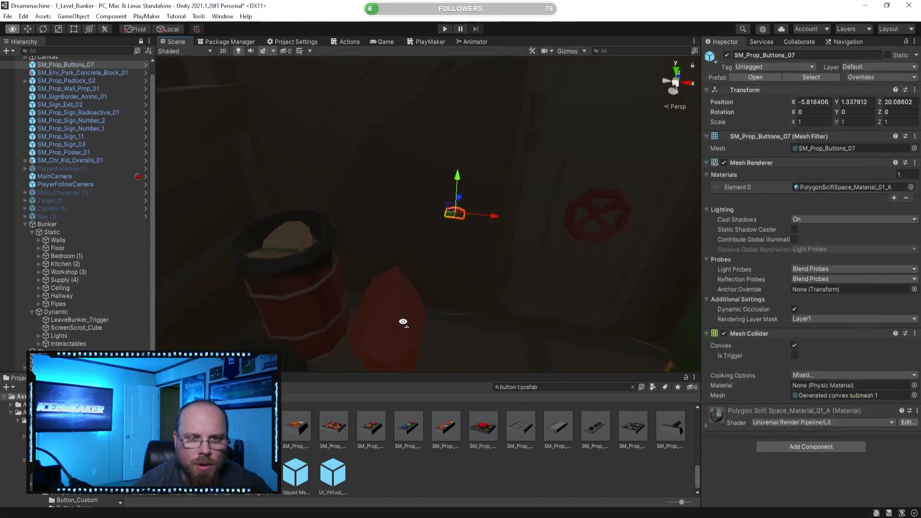
Rotate the button to -90 on X to face the room and scale it uniformly to about 1.62.
key("e")
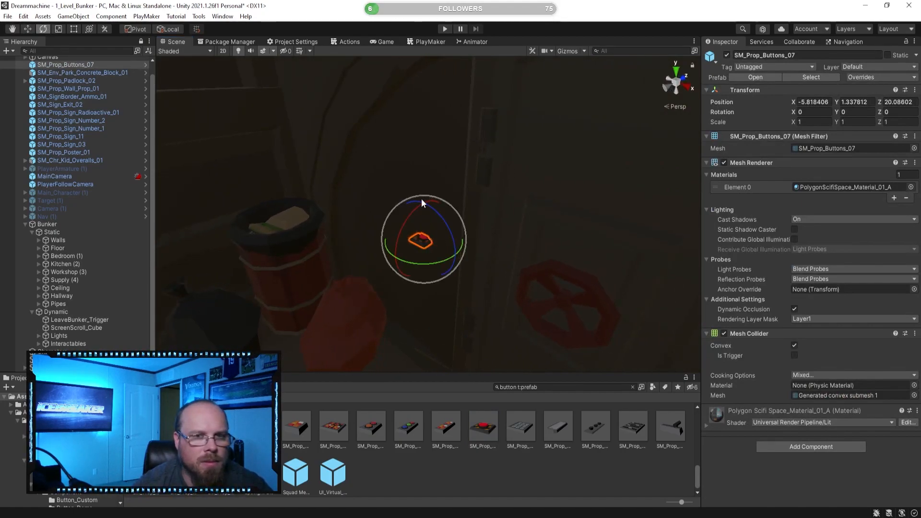
left_click_drag(414, 212, 315, 273)
right_click_drag(315, 273, 379, 263)
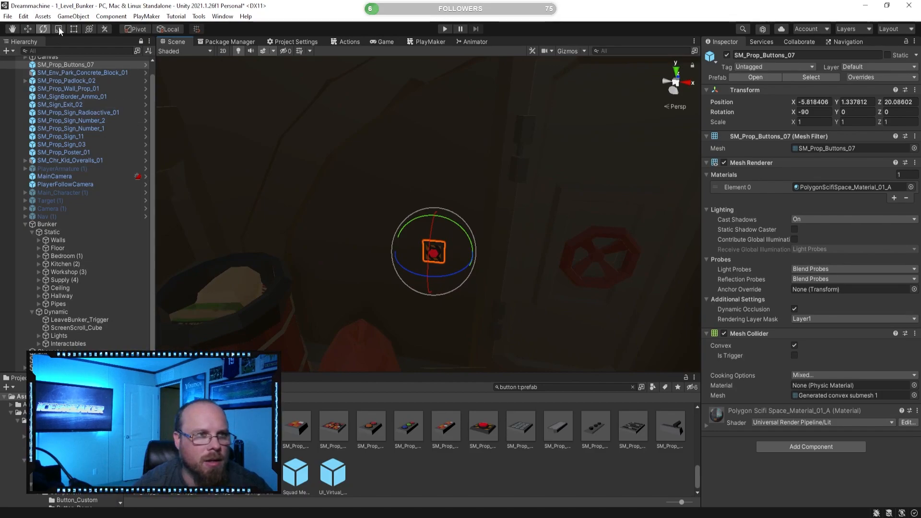
key("r")
left_click_drag(443, 258, 459, 248)
Move the button flush against the wall beside the exit door, to a Z position of about 20.1.
right_click_drag(312, 225, 488, 223)
left_click_drag(497, 242, 500, 244)
right_click_drag(401, 239, 566, 315)
left_click(465, 392)
left_click(427, 262)
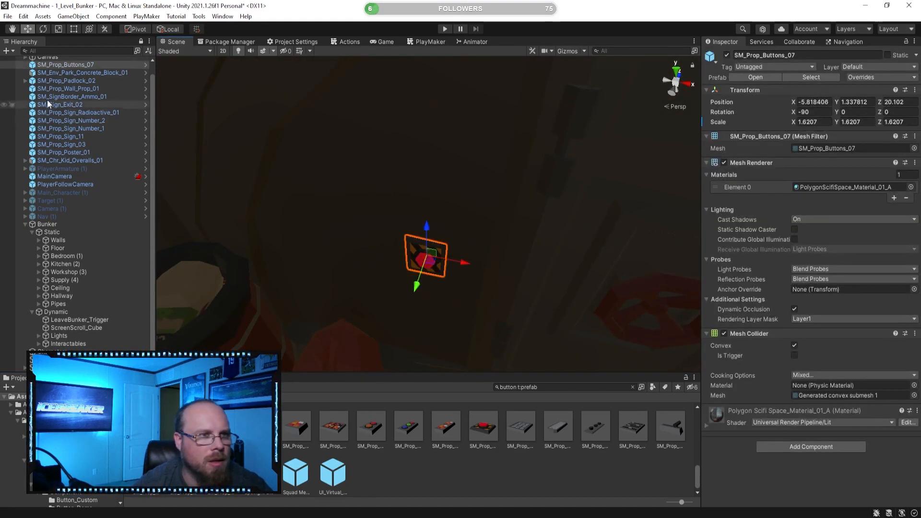
Inspect the wall button from the side and from a distance to check how it sits beside the door.
right_click_drag(329, 226, 545, 225)
left_click(570, 484)
right_click_drag(418, 274, 327, 193)
key("w")
left_click(331, 196)
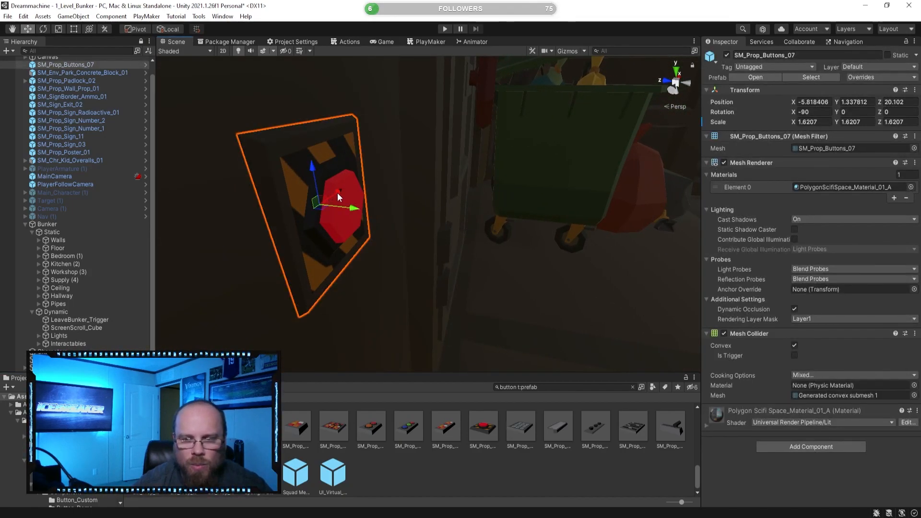
left_click(436, 468)
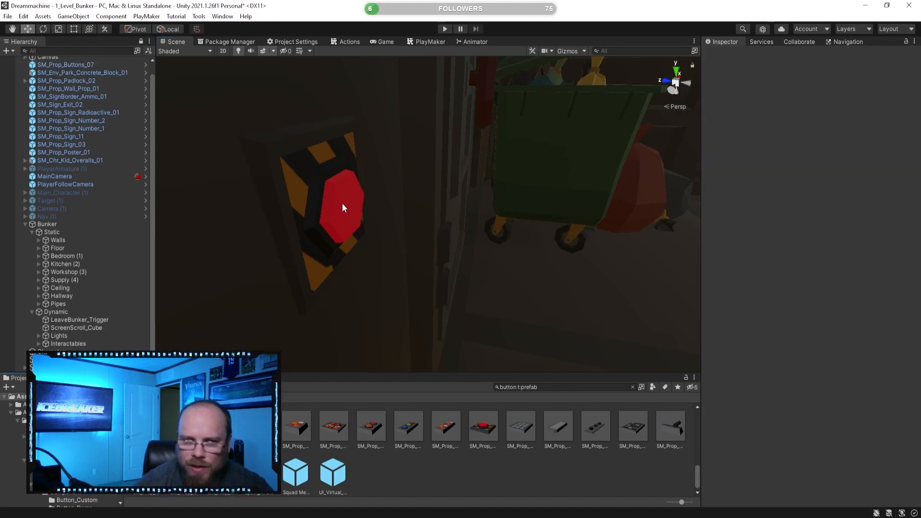
mouse_move(345, 212)
right_mouse_down()
mouse_move(397, 205)
mouse_move(381, 212)
mouse_move(376, 246)
mouse_move(330, 247)
mouse_move(362, 245)
mouse_move(339, 218)
mouse_move(296, 247)
mouse_move(347, 219)
right_mouse_up()
key("s")
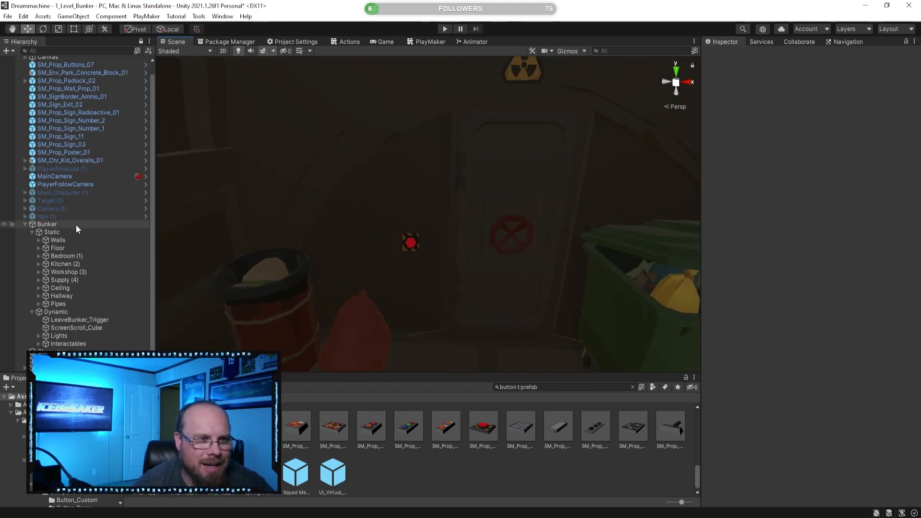
Move SM_Prop_Buttons_07 into the bunker's Dynamic group in the hierarchy.
left_click_drag(82, 67, 70, 314)
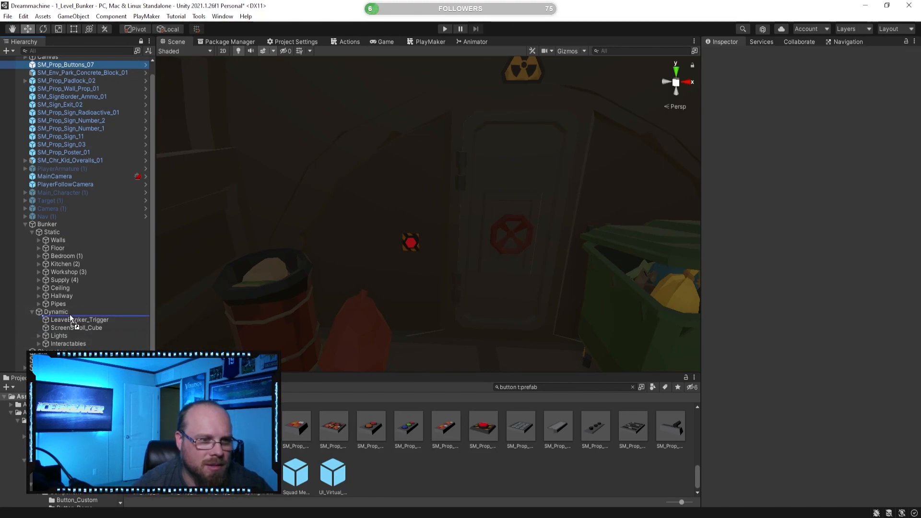
right_click_drag(412, 292, 415, 305)
key("w")
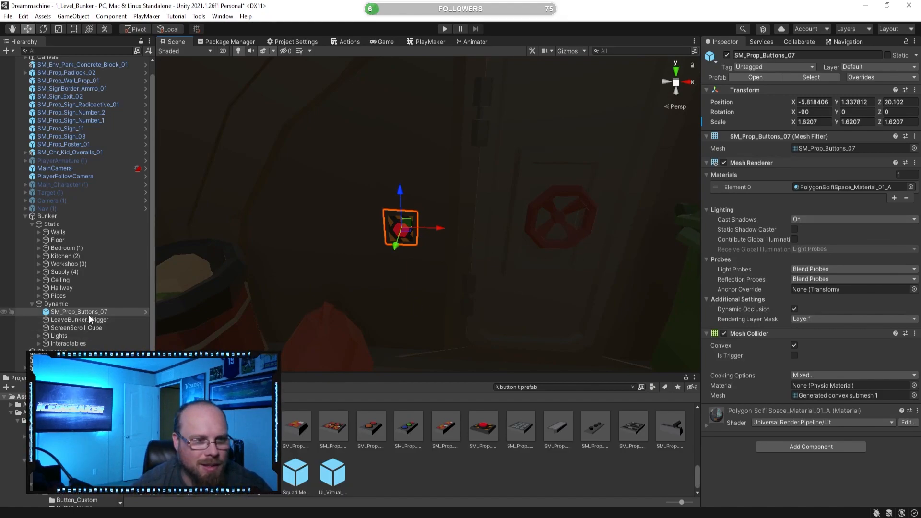
left_click(528, 462)
Examine the button's placement relative to the exit door and the surrounding props from several angles.
right_click_drag(393, 307, 485, 322)
left_click(404, 267)
left_click(486, 481)
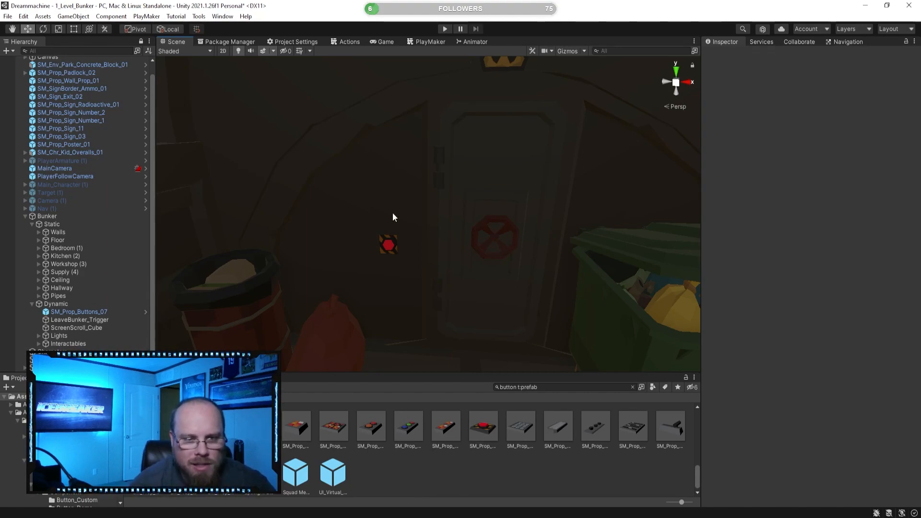
right_click_drag(358, 243, 359, 278)
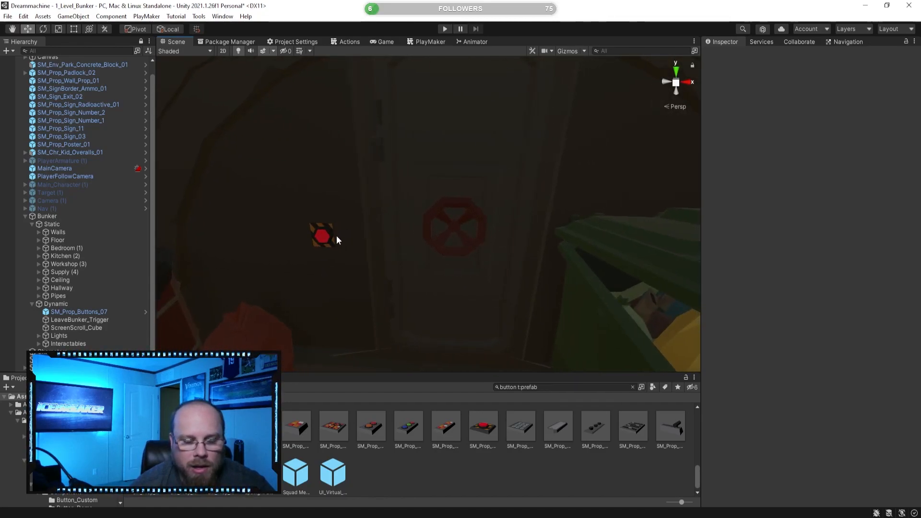
mouse_move(327, 239)
right_mouse_down()
mouse_move(387, 264)
mouse_move(342, 240)
right_mouse_up()
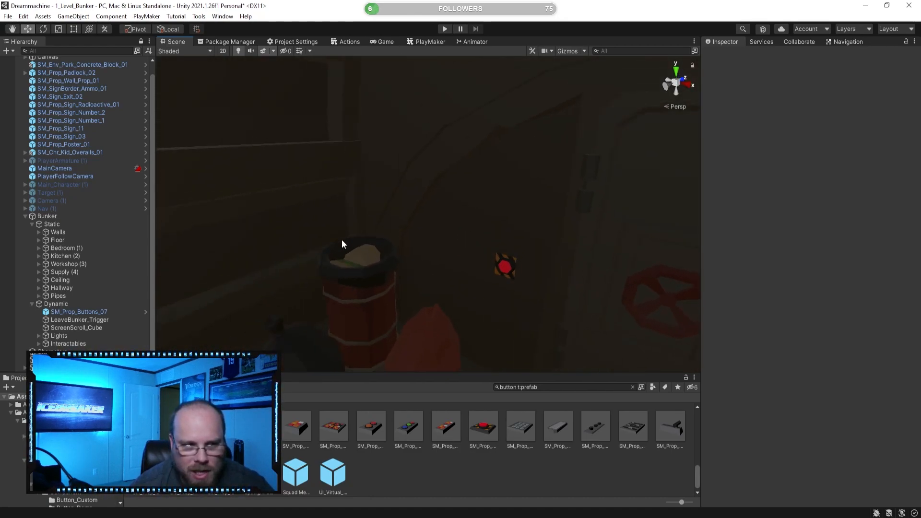
right_click_drag(390, 243, 489, 246)
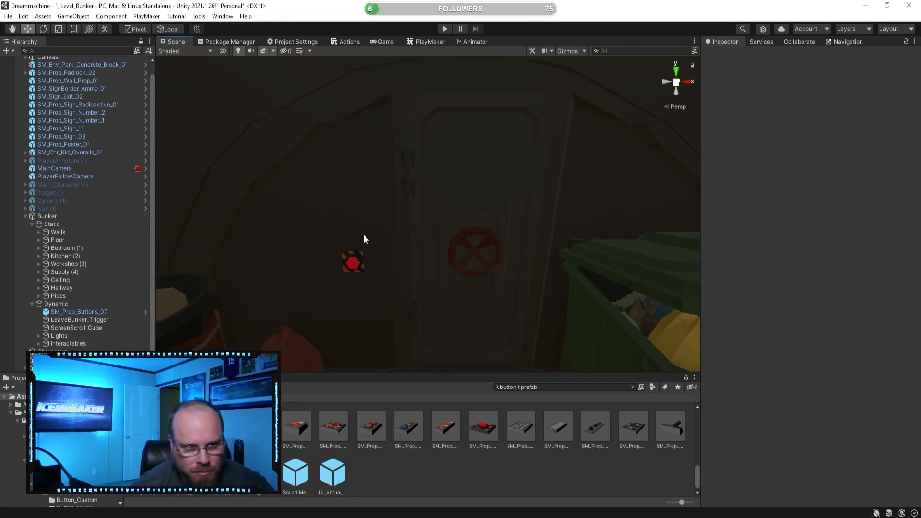
key("w")
mouse_move(368, 260)
right_mouse_down()
mouse_move(341, 275)
mouse_move(368, 271)
right_mouse_up()
mouse_move(467, 224)
right_mouse_down()
mouse_move(484, 163)
mouse_move(459, 223)
right_mouse_up()
key("s")
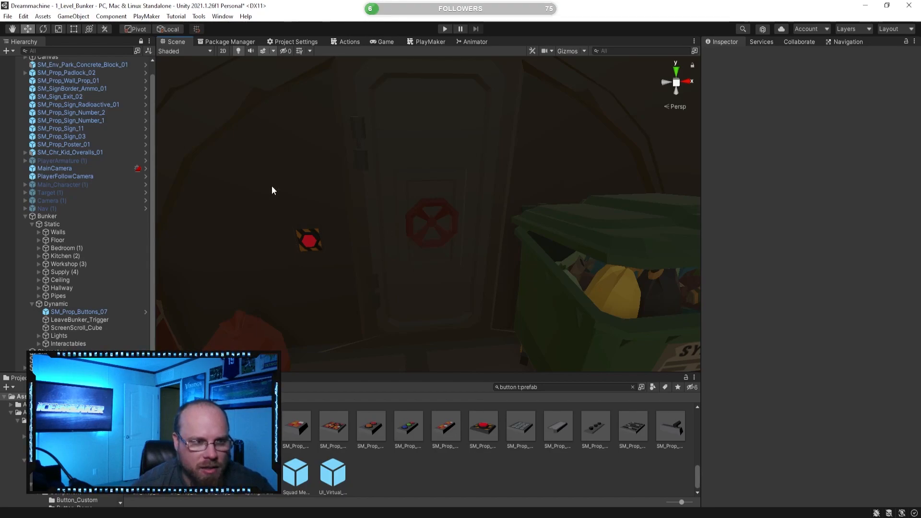
Add a Box Collider to SM_Prop_Buttons_07 and make it a trigger.
double_click(96, 311)
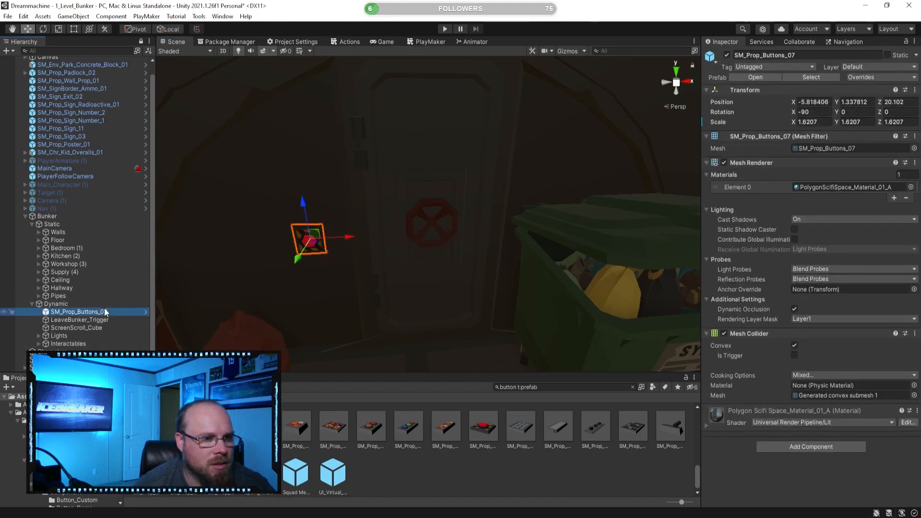
key("w")
right_click_drag(353, 251, 375, 245)
left_click(850, 453)
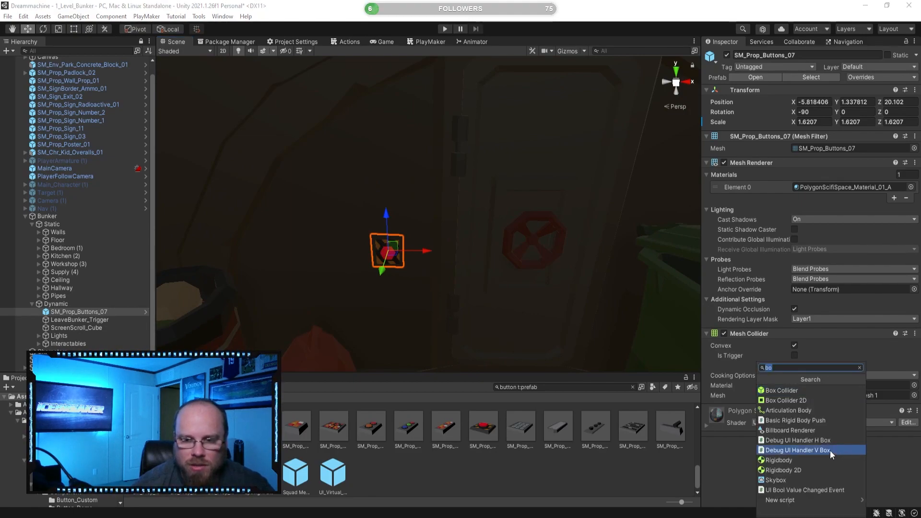
left_click(813, 395)
left_click(795, 436)
Enlarge SM_Prop_Buttons_07's Box Collider sideways and out from the wall to a size of about 0.546 × 0.765 × 0.154.
right_click_drag(499, 312, 445, 356)
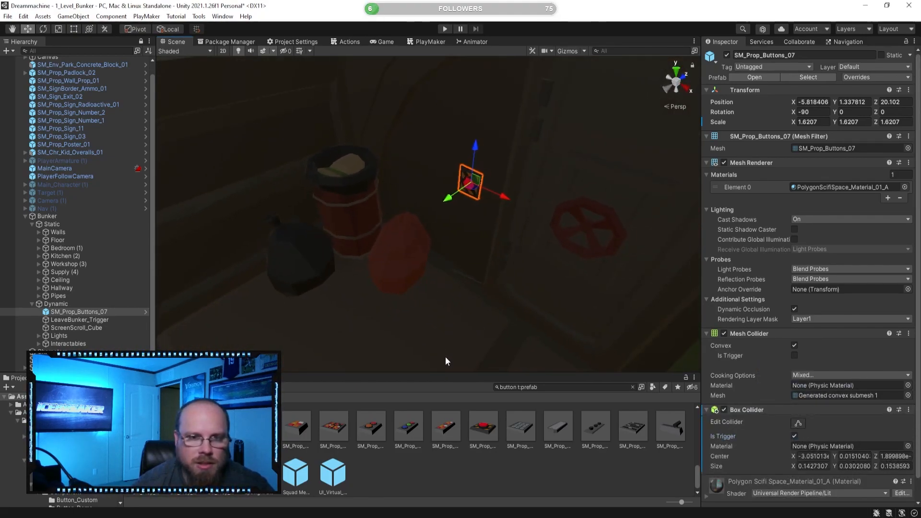
left_click(77, 29)
right_click_drag(353, 156, 380, 166)
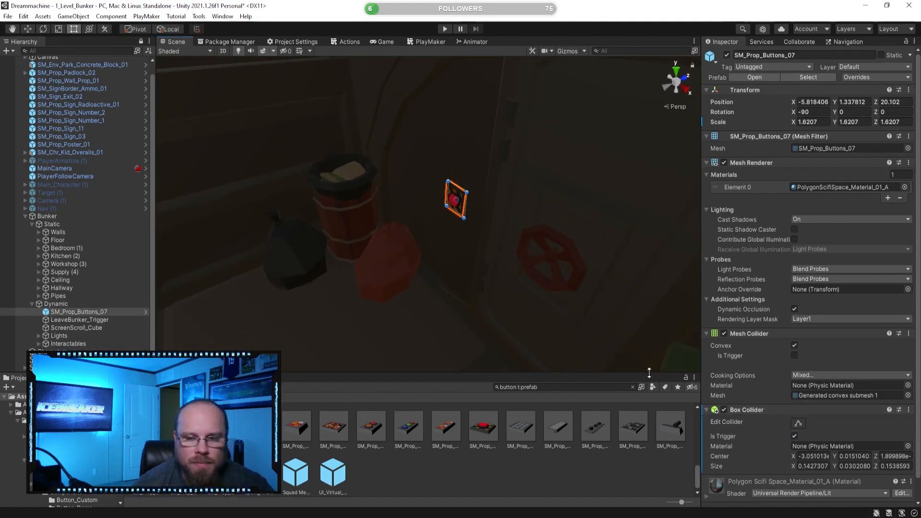
left_click(798, 423)
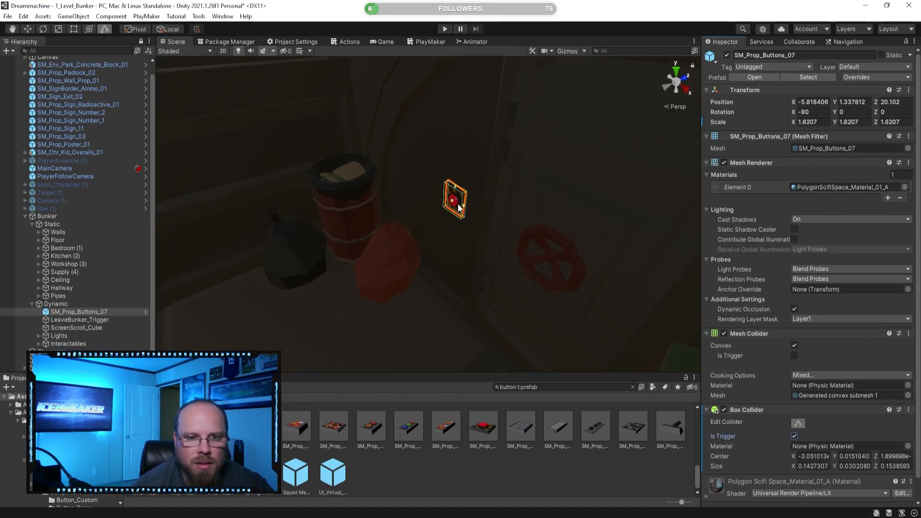
left_click_drag(452, 203, 335, 208)
right_click_drag(335, 208, 417, 190)
left_click_drag(418, 194, 447, 197)
right_click_drag(448, 197, 458, 201)
left_click_drag(453, 191, 413, 193)
right_click_drag(414, 193, 312, 225)
left_click_drag(446, 216, 362, 235)
mouse_move(362, 235)
right_mouse_down()
mouse_move(317, 249)
mouse_move(470, 205)
mouse_move(574, 212)
mouse_move(457, 254)
mouse_move(367, 226)
right_mouse_up()
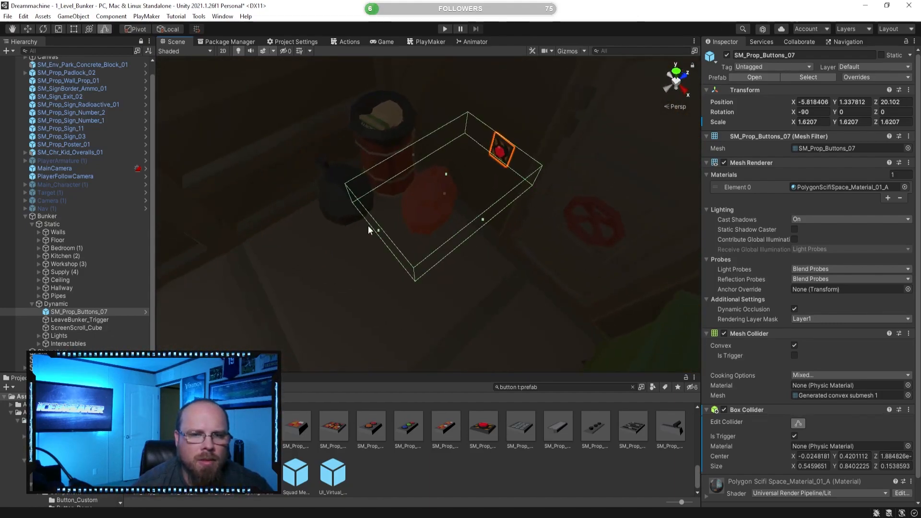
left_click_drag(379, 234, 396, 226)
right_click_drag(396, 227, 483, 198)
left_click(537, 461)
right_click_drag(442, 283, 462, 266)
key("w")
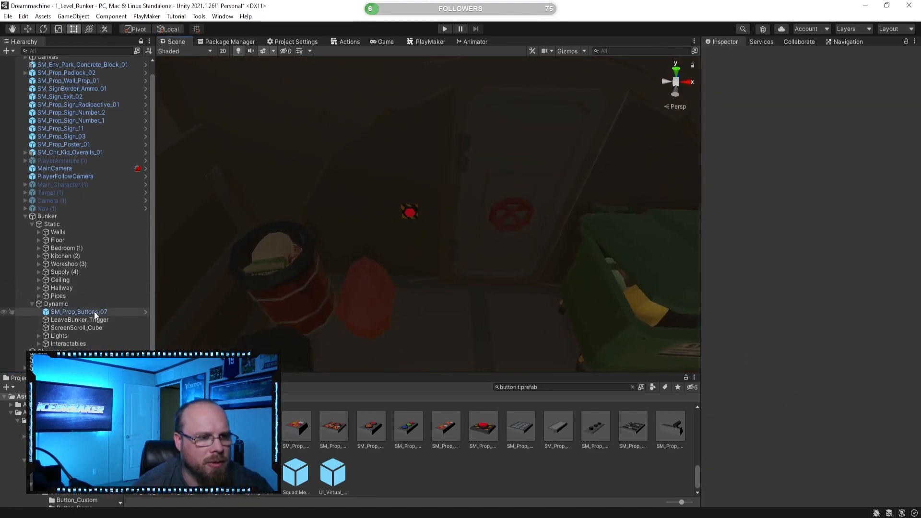
Copy the Radio_Trigger PlayMakerFSM component from SM_Prop_Radio_01 and paste it as a new component on SM_Prop_Buttons_07.
left_click(39, 344)
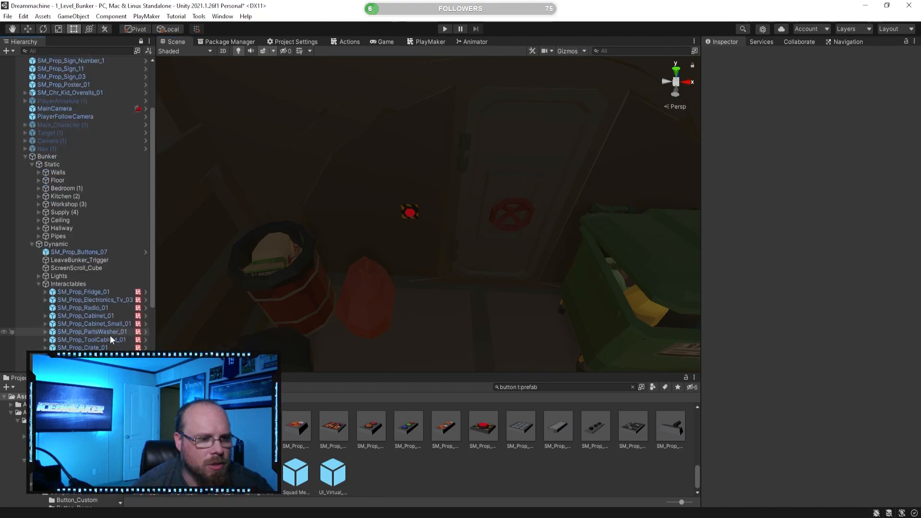
left_click(82, 308)
scroll(793, 296, "down", 3)
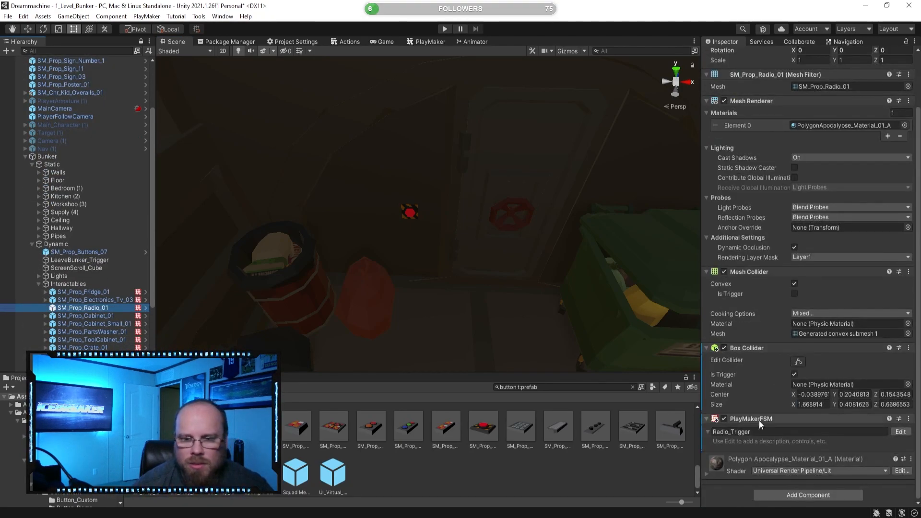
right_click(774, 417)
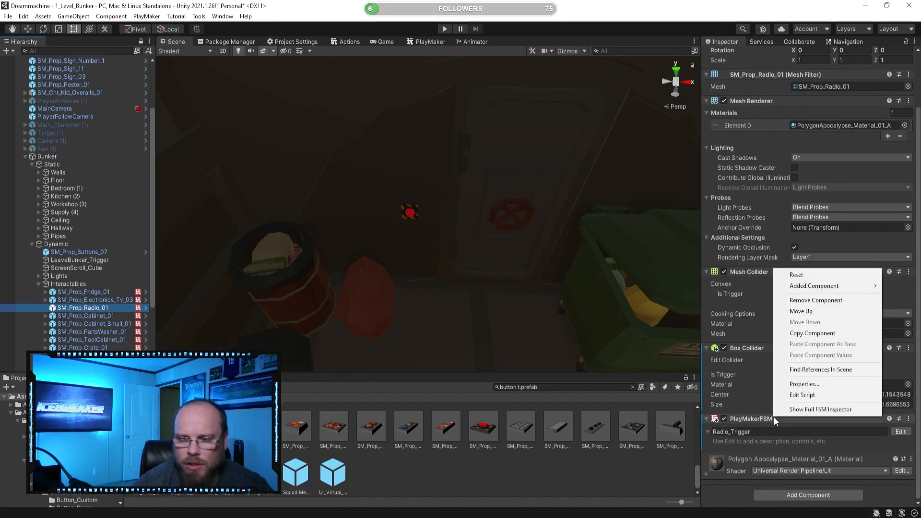
left_click(812, 333)
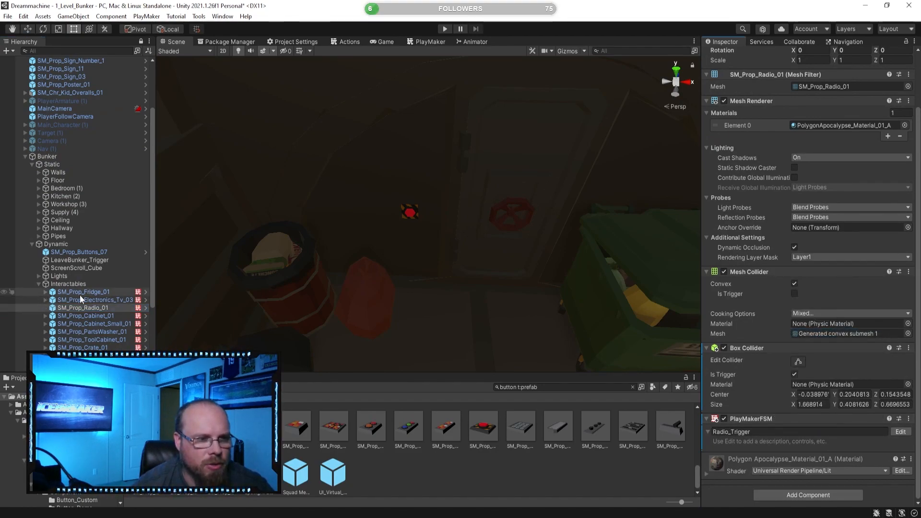
left_click(80, 252)
right_click(768, 388)
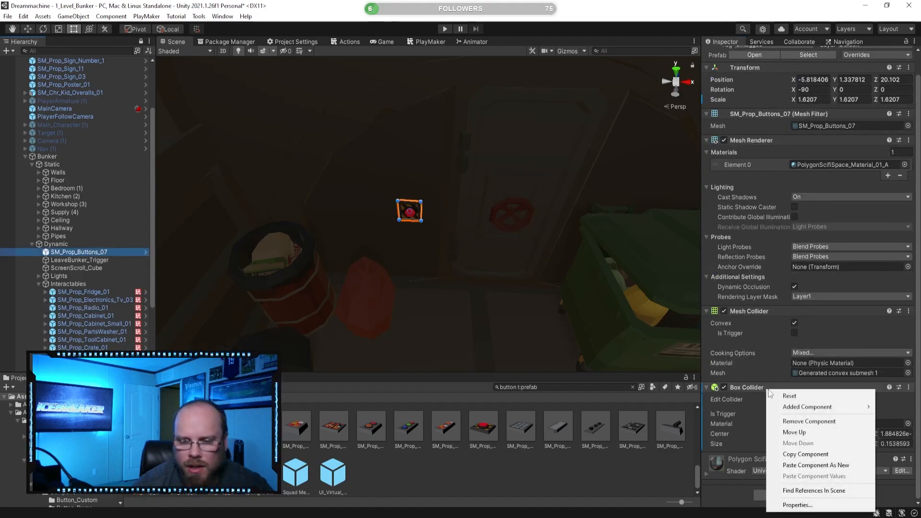
left_click(818, 466)
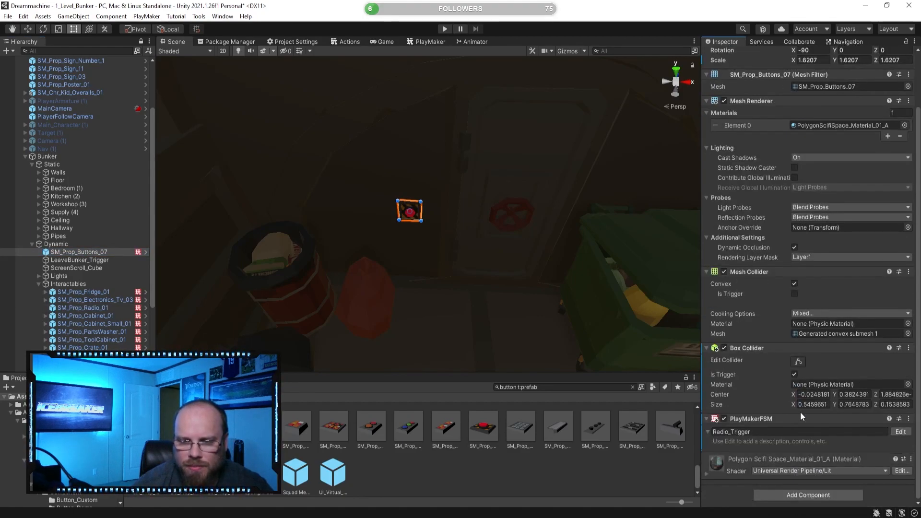
Rename the FSM pasted on SM_Prop_Buttons_07 to Button_Trigger.
left_click(730, 432)
double_click(722, 432)
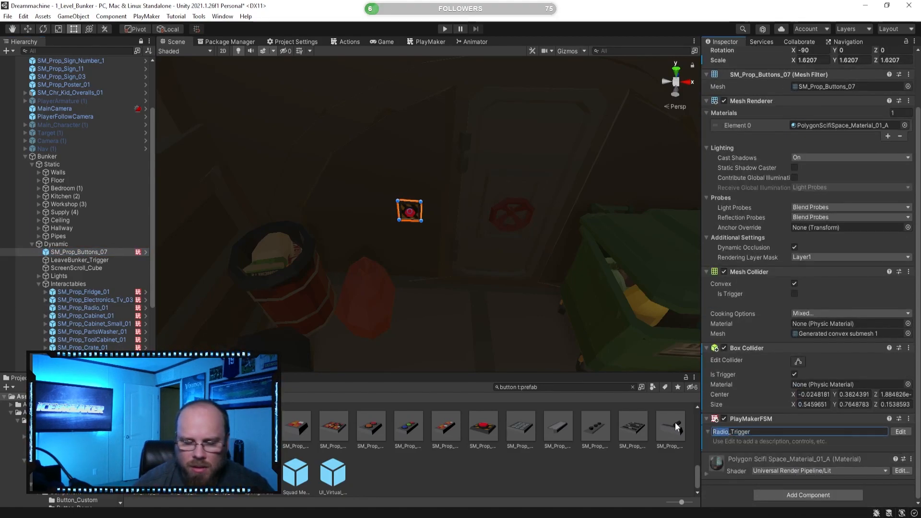
type("Button")
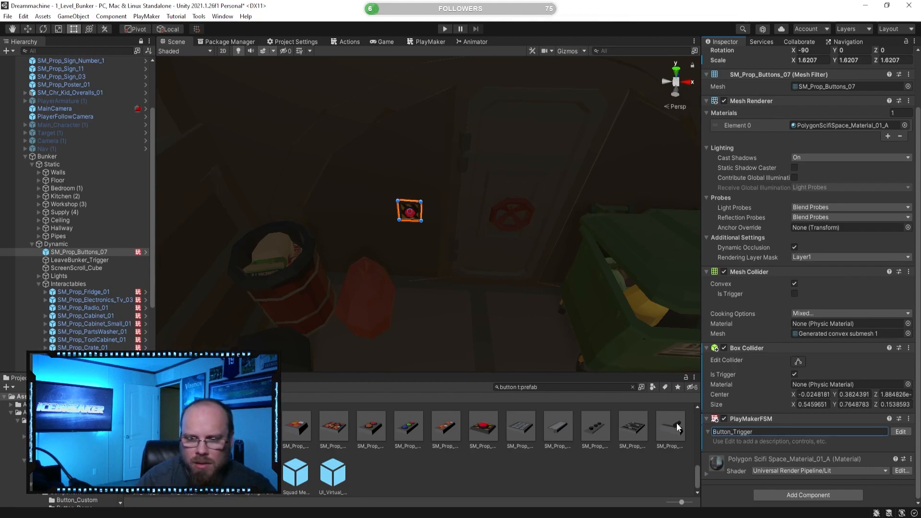
Open the Button_Trigger FSM and set the Player in Zone state's text property value to "Press E to Push Button".
left_click(901, 432)
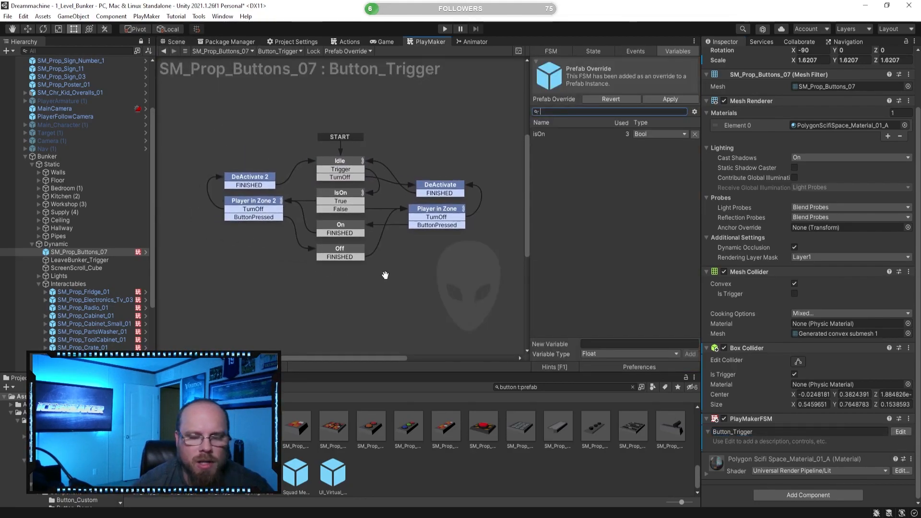
left_click(441, 213)
scroll(616, 259, "down", 3)
left_click(661, 207)
left_click(664, 206)
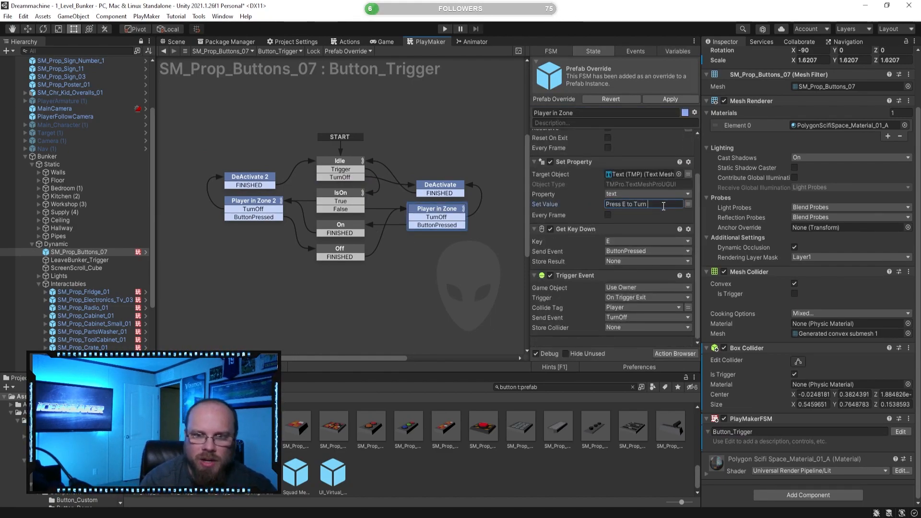
key("BackSpace")
key("BackSpace")
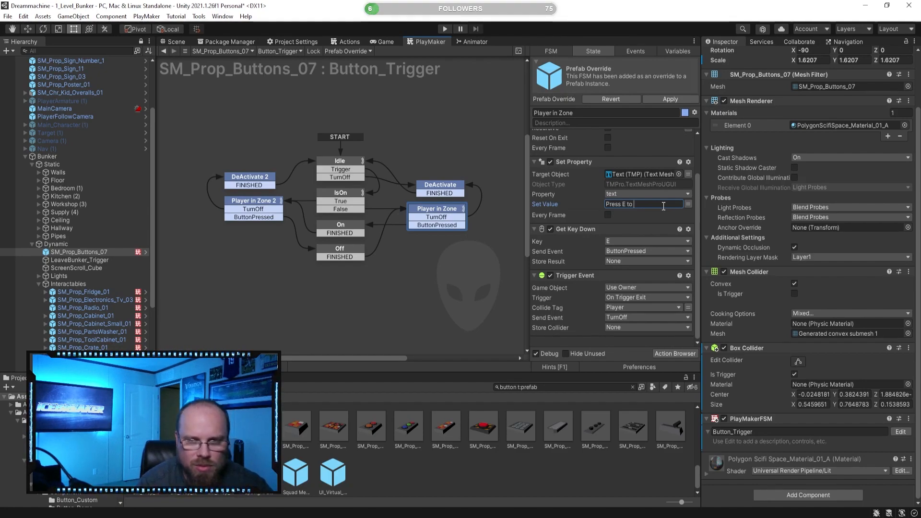
type("Push Button")
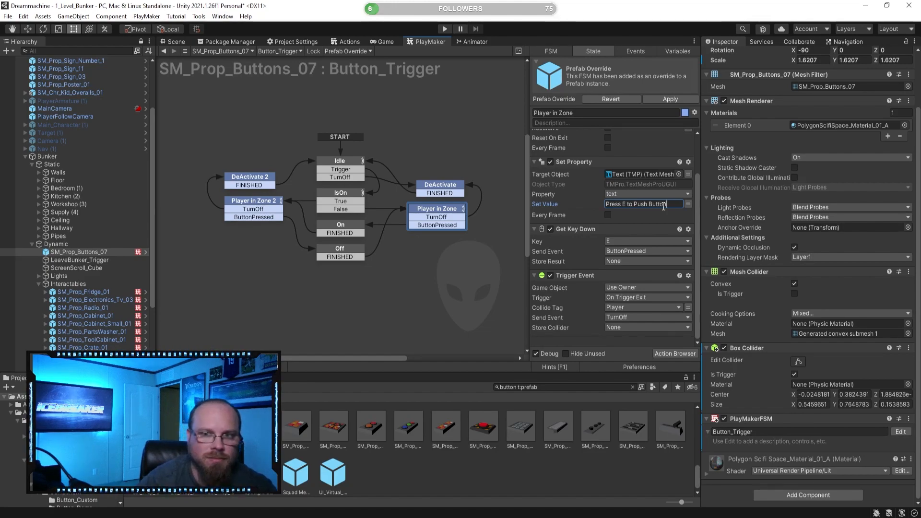
Delete the Player in Zone 2 and DeActivate 2 states from the Button_Trigger FSM.
left_click(254, 204)
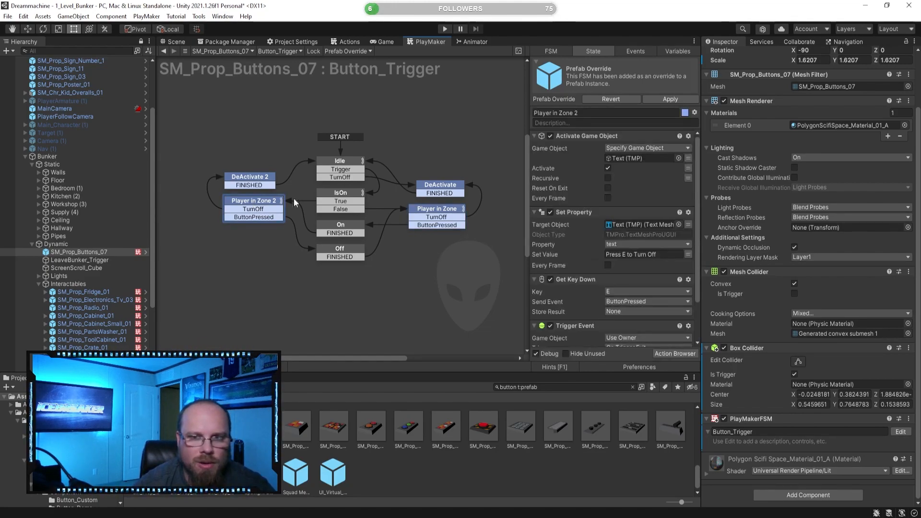
left_click(252, 225)
left_click(266, 204)
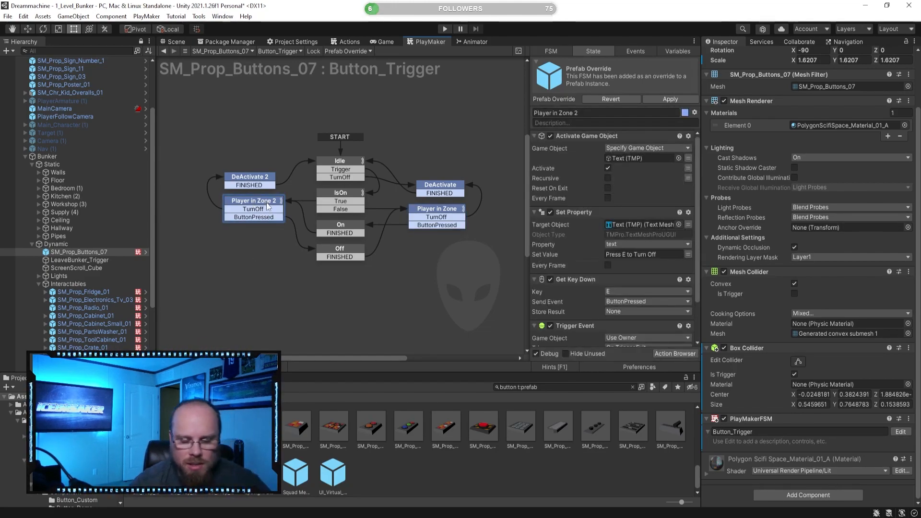
key("Delete")
left_click(263, 177)
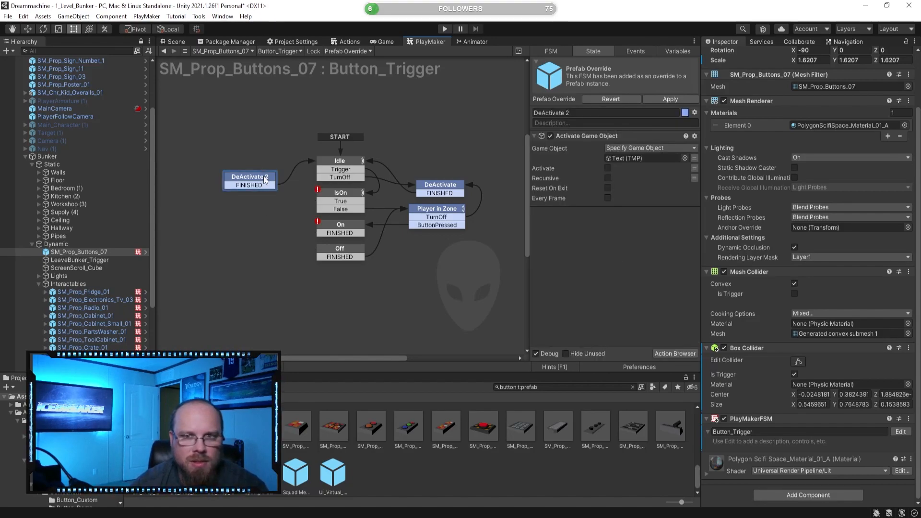
key("Delete")
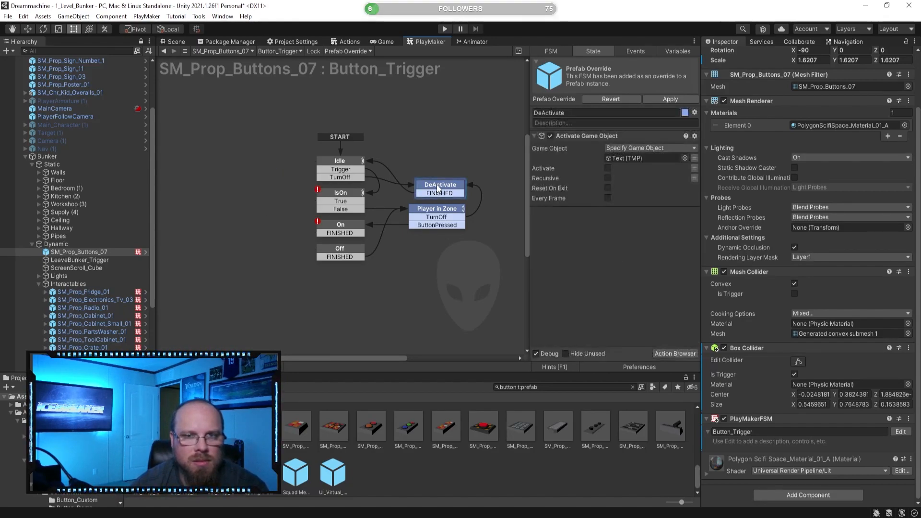
Delete the isOn bool variable from the Button_Trigger FSM.
left_click(357, 194)
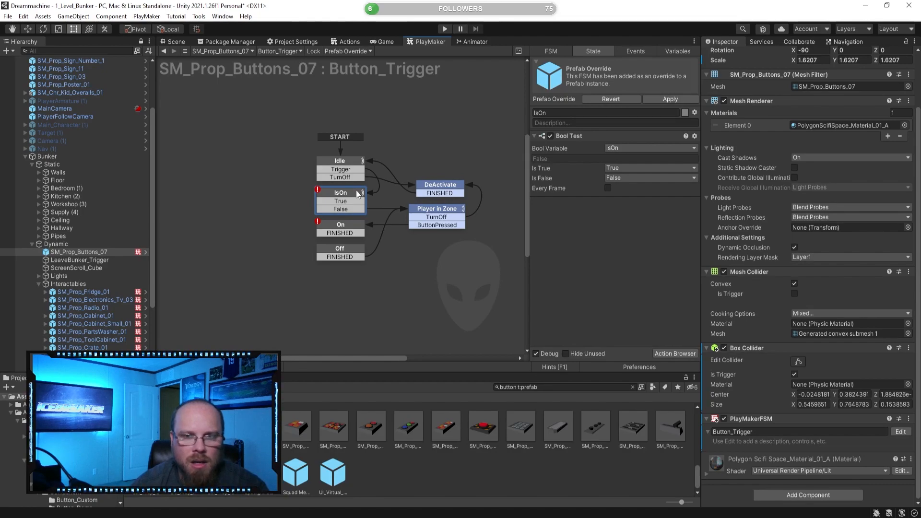
left_click(678, 51)
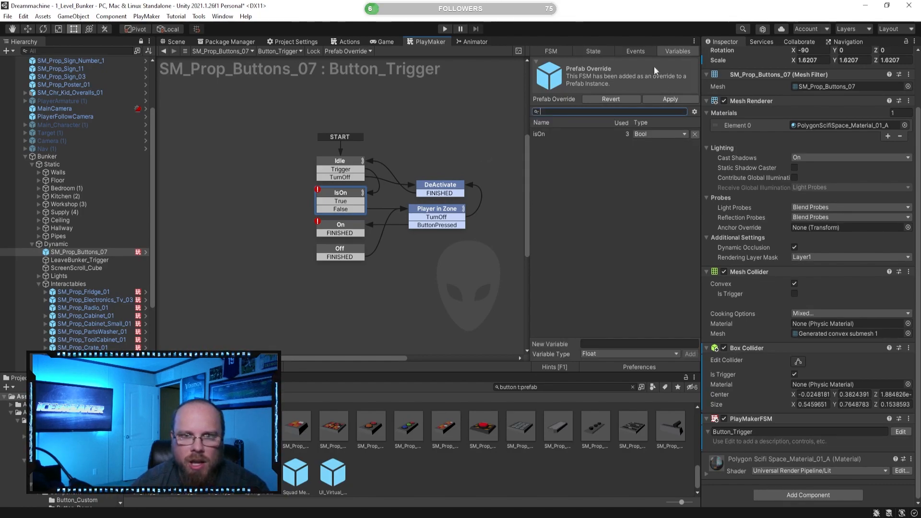
left_click(559, 134)
key("Delete")
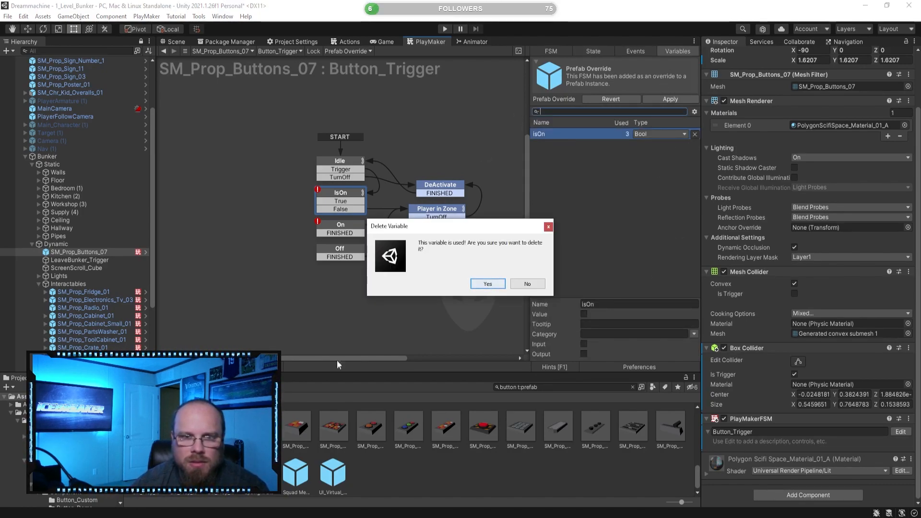
left_click(484, 286)
Review the Idle, DeActivate and Player in Zone states and delete the IsOn and Off states.
left_click(358, 165)
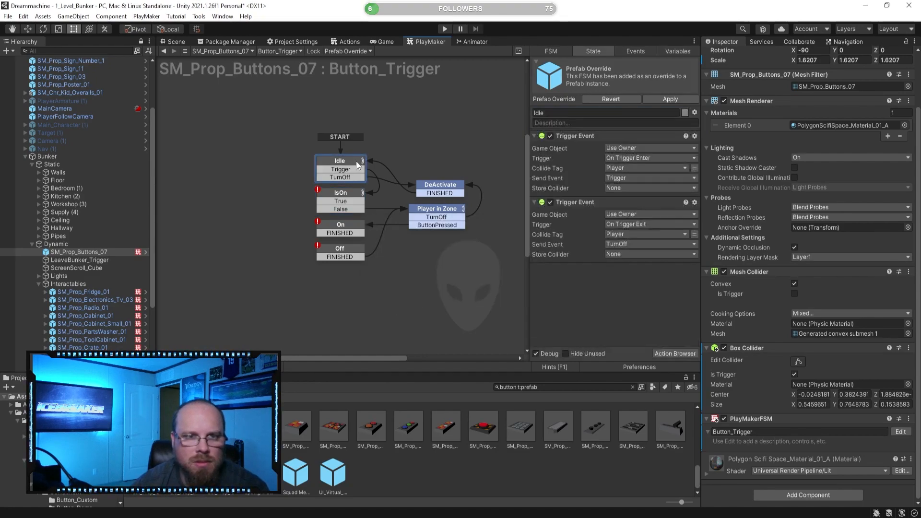
left_click(438, 187)
left_click(437, 215)
scroll(566, 230, "down", 3)
left_click(426, 311)
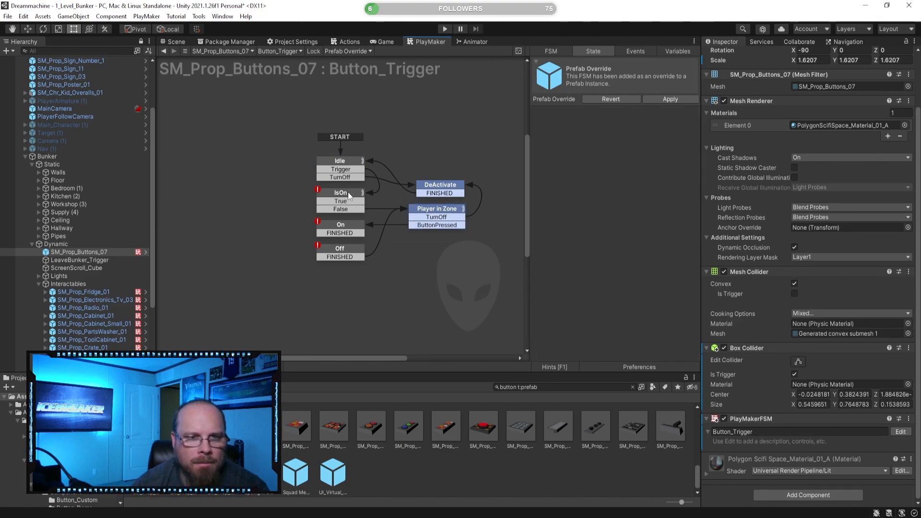
left_click(348, 193)
key("Delete")
left_click(343, 228)
left_click(401, 278)
left_click(355, 251)
key("Delete")
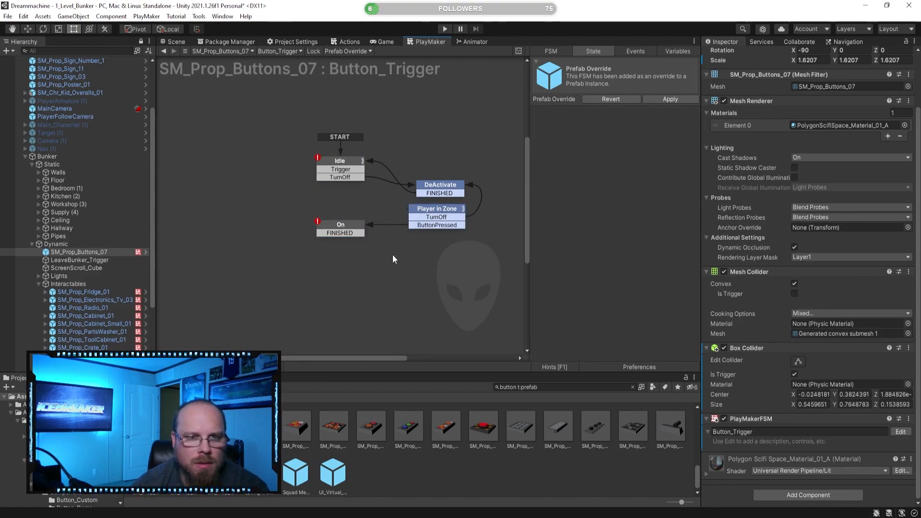
Rename the On state to Pressed.
left_click(344, 229)
left_click(568, 112)
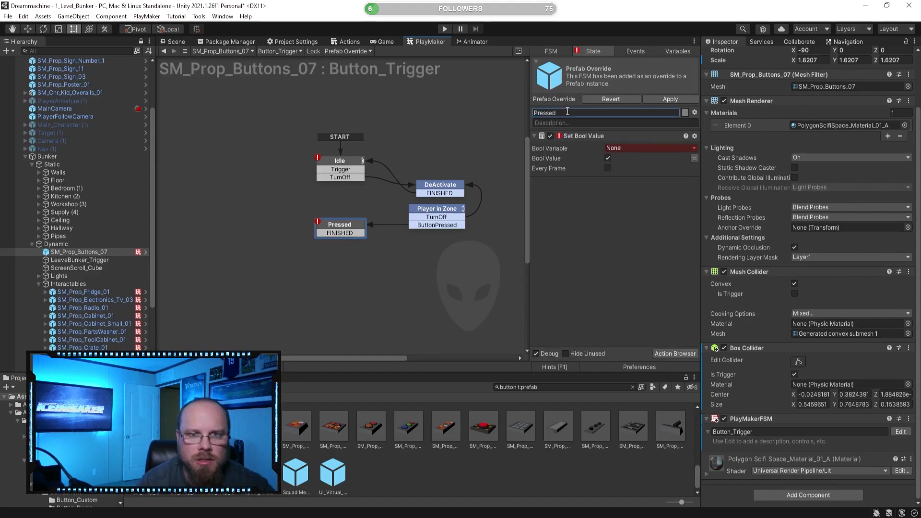
key("Return")
Rearrange the state graph, placing DeActivate between Idle and Pressed and Player in Zone level with DeActivate.
left_click_drag(436, 194, 344, 204)
left_click(433, 259)
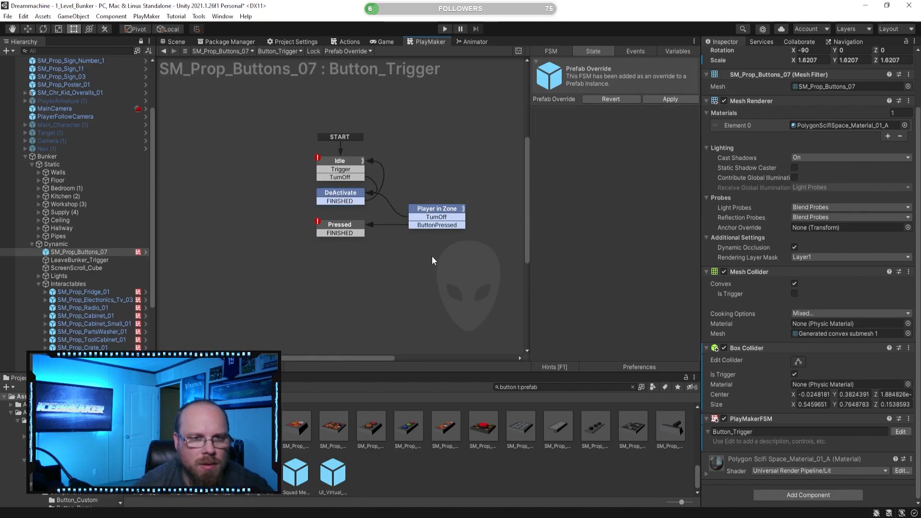
left_click_drag(434, 210, 434, 186)
left_click(418, 257)
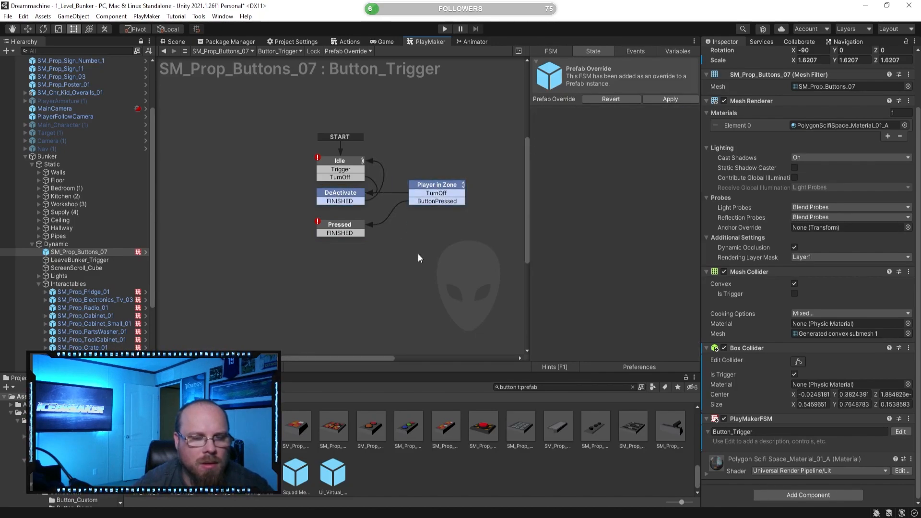
Check the FSM's events and connect the Idle state's Trigger transition to the Player in Zone state.
left_click(356, 162)
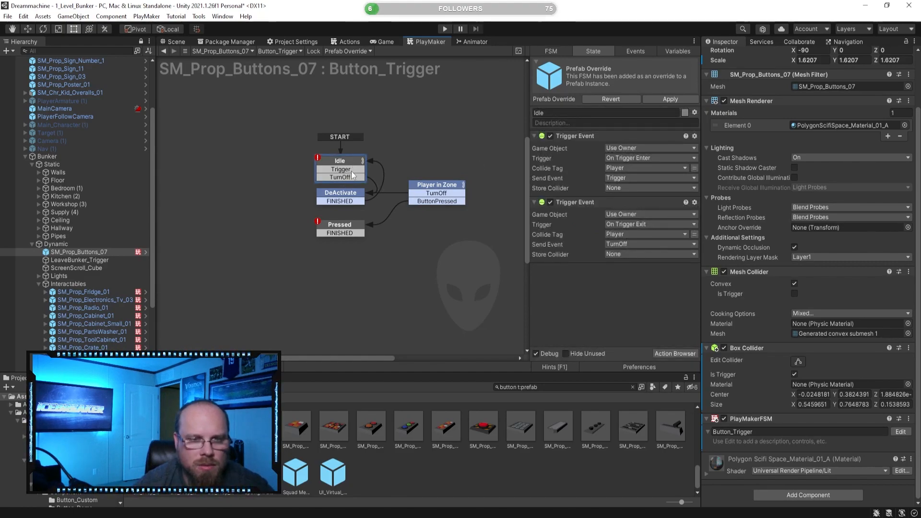
left_click(351, 178)
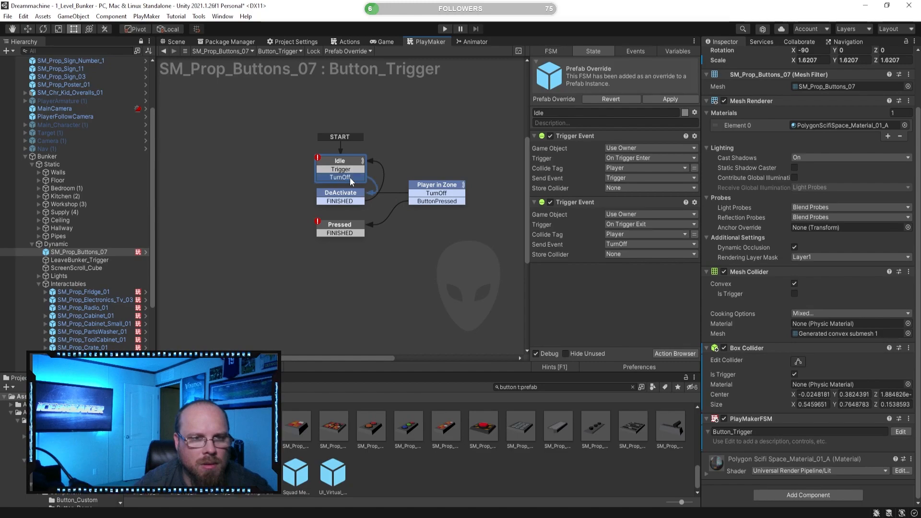
left_click(636, 51)
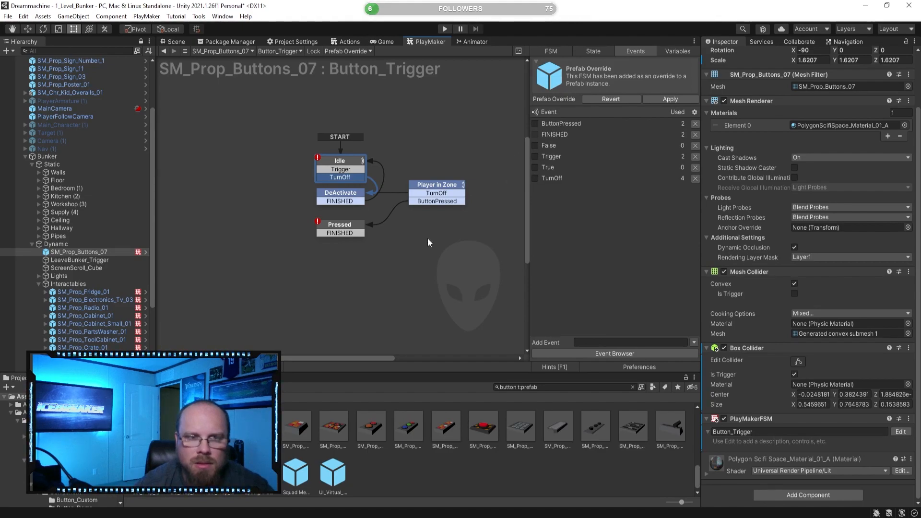
left_click(346, 161)
left_click(451, 193)
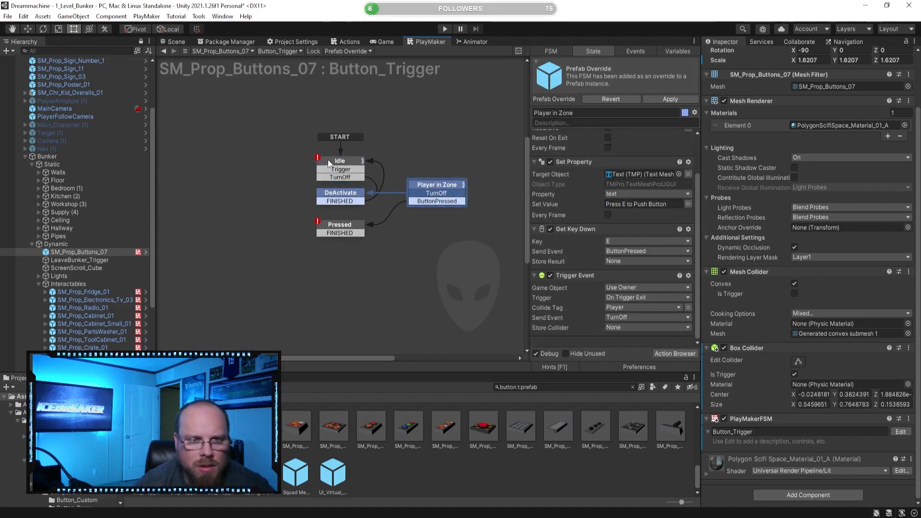
left_click(352, 165)
left_click_drag(357, 170, 434, 187)
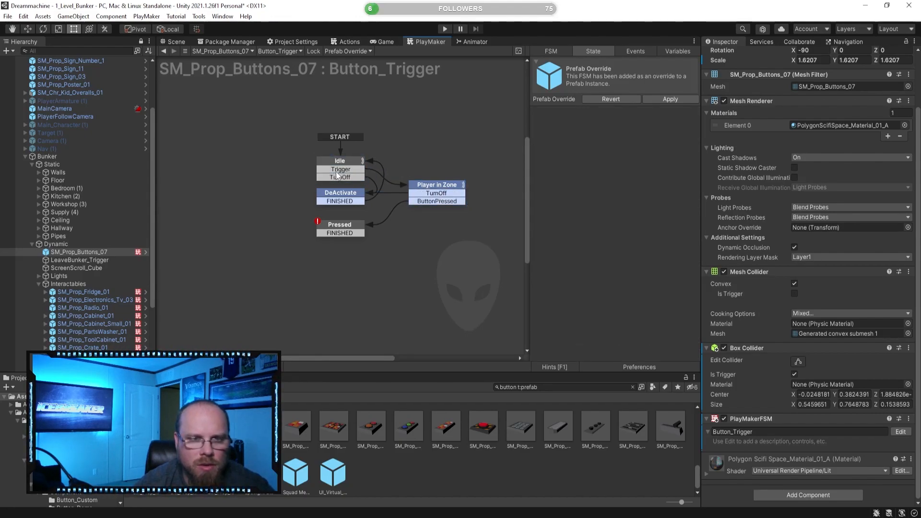
Review the actions of the Player in Zone, DeActivate and Idle states in the Button_Trigger FSM.
left_click(426, 187)
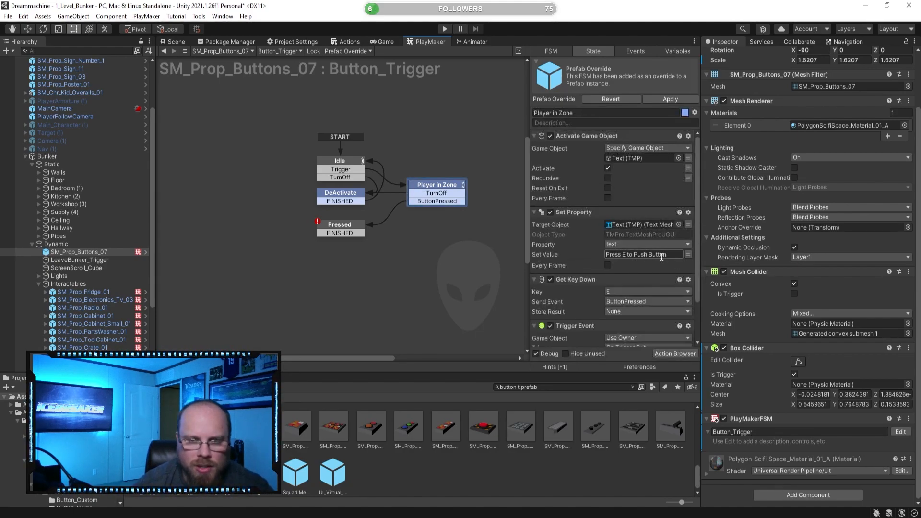
scroll(630, 207, "down", 2)
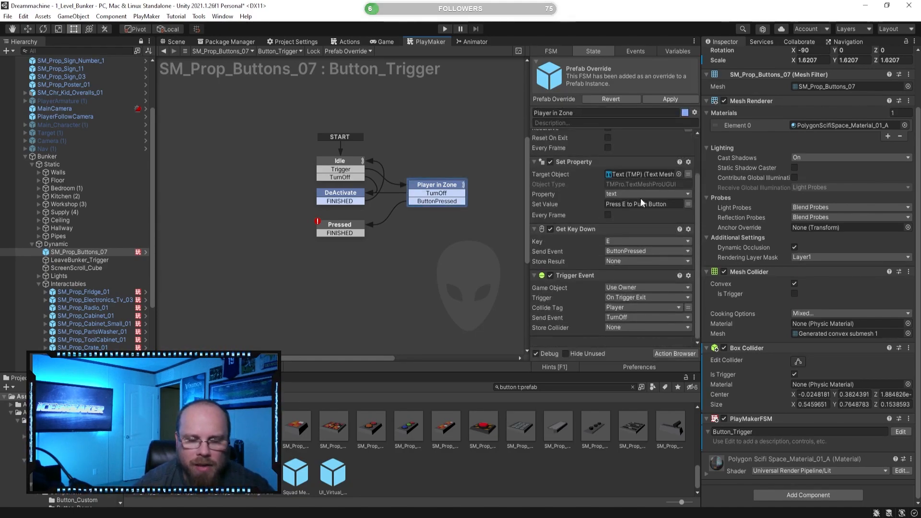
left_click(433, 194)
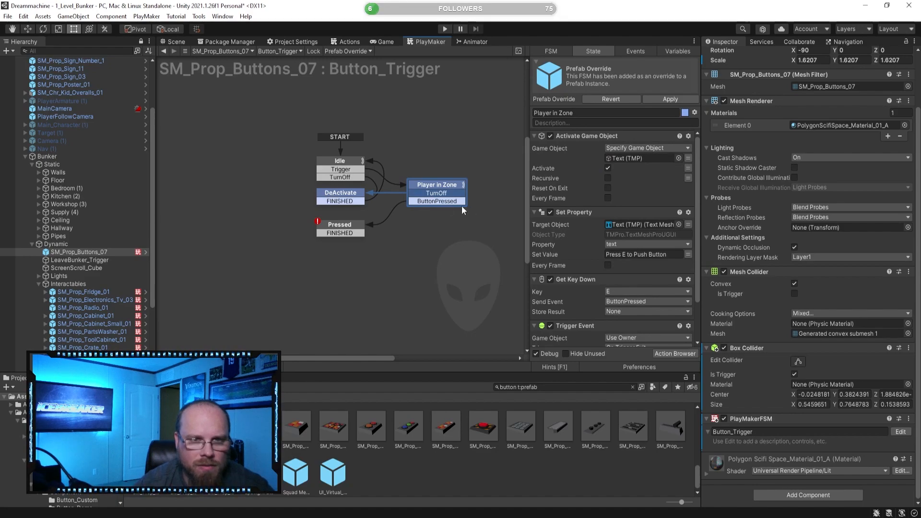
left_click(355, 191)
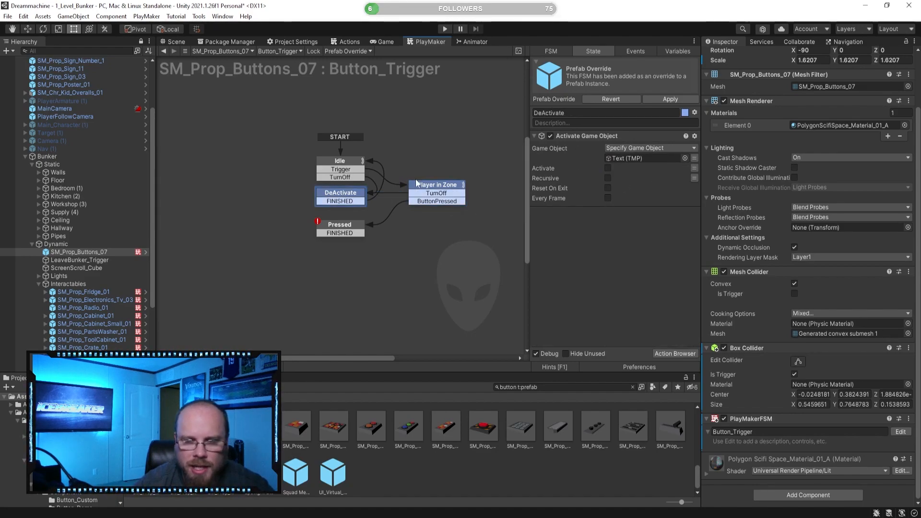
left_click(355, 162)
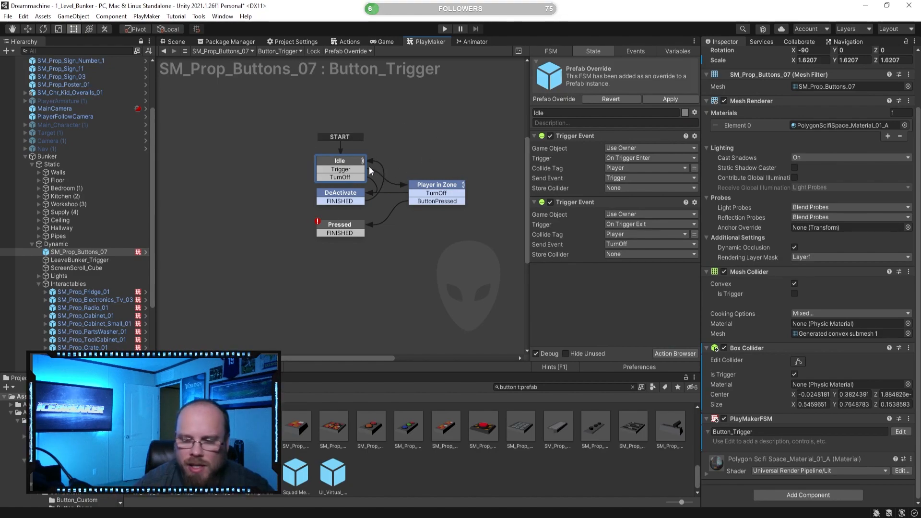
Remove the Set Bool Value action from the Pressed state.
left_click(340, 225)
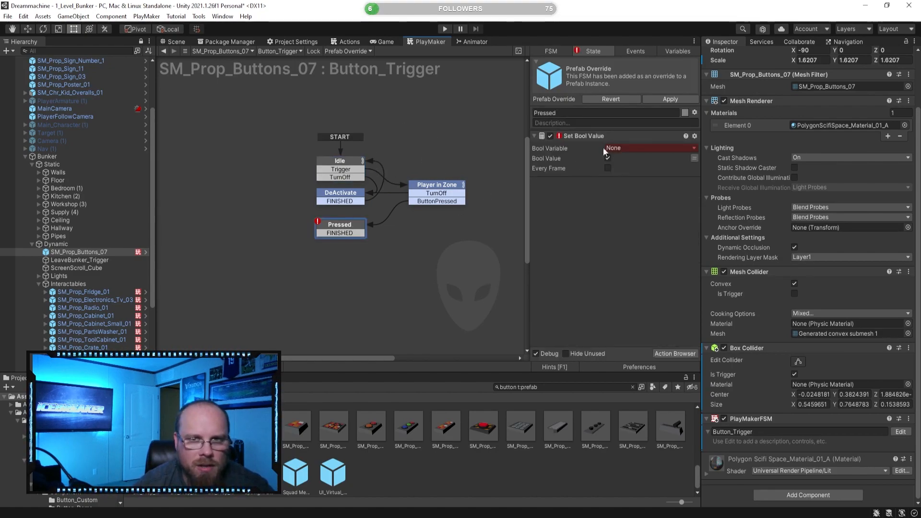
left_click(587, 136)
key("Delete")
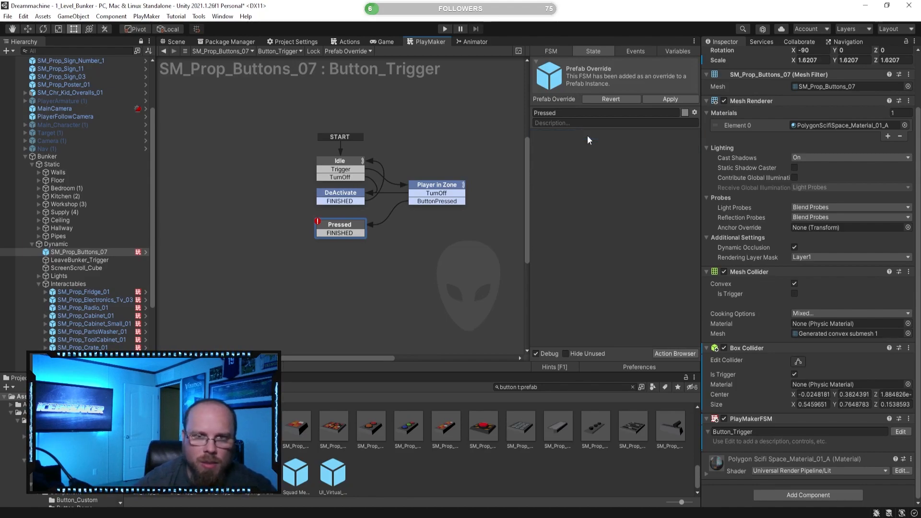
left_click(401, 308)
left_click(352, 231)
left_click(398, 240)
left_click(345, 227)
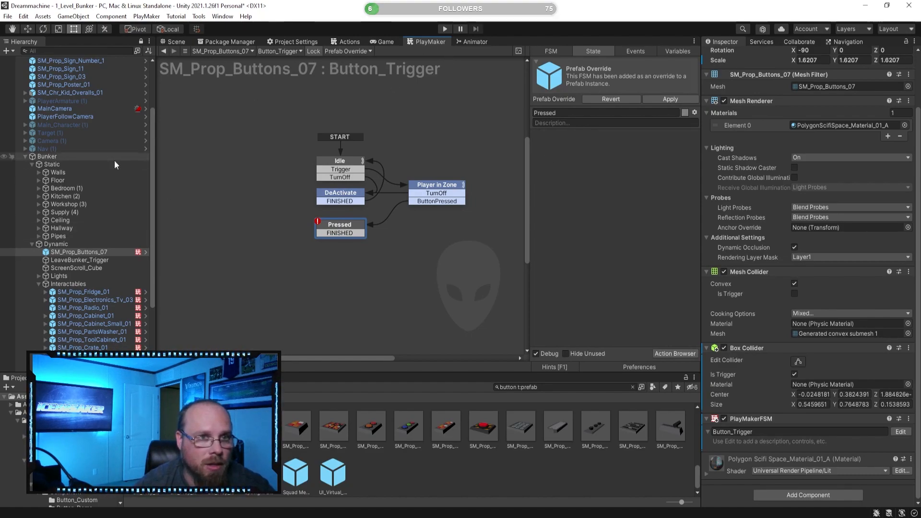
Disable the Box Collider on the curved bunker wall door under Interactables and collapse its settings.
scroll(92, 188, "up", 3)
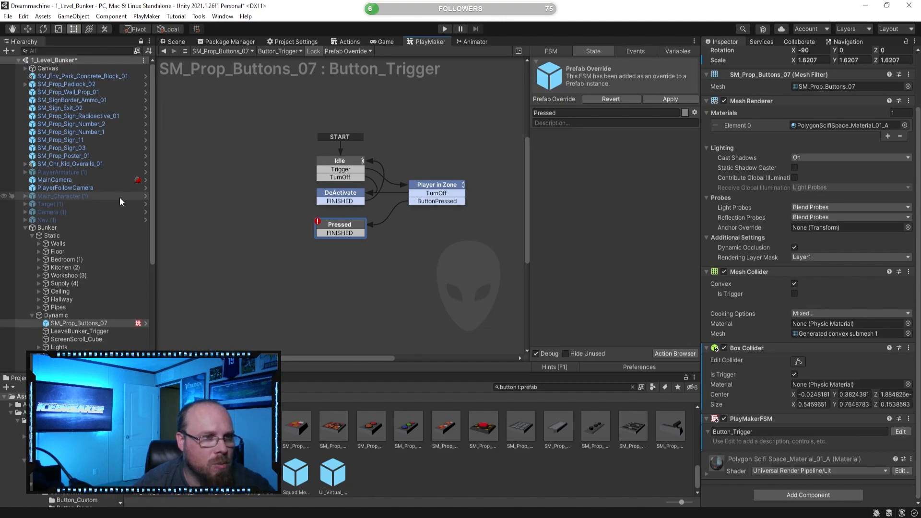
scroll(122, 215, "down", 6)
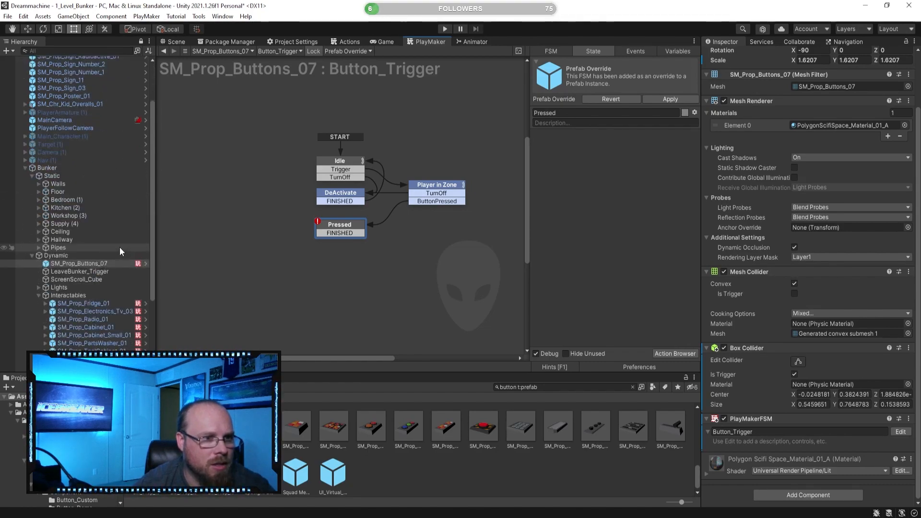
left_click(96, 334)
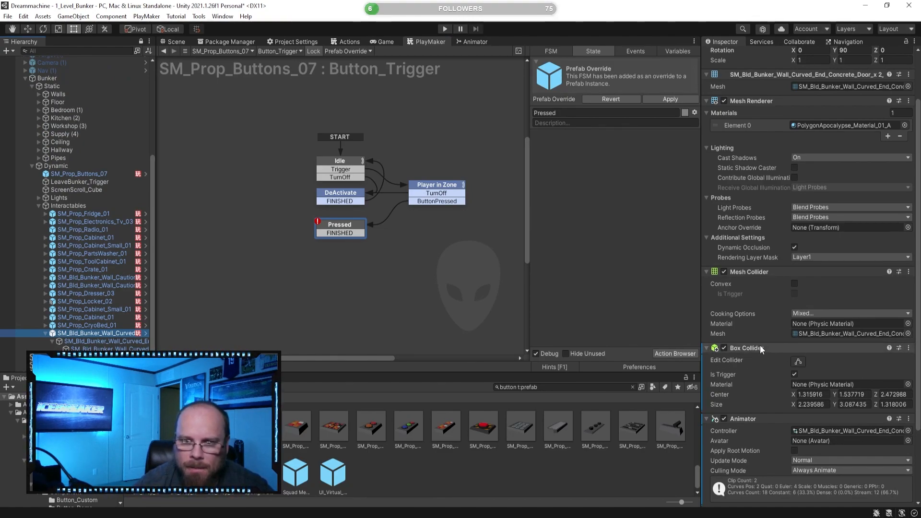
left_click(725, 348)
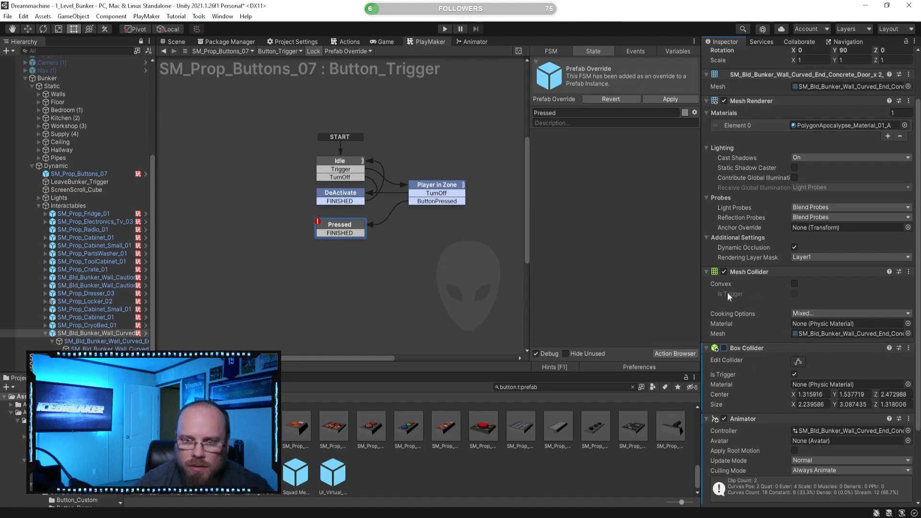
left_click(752, 349)
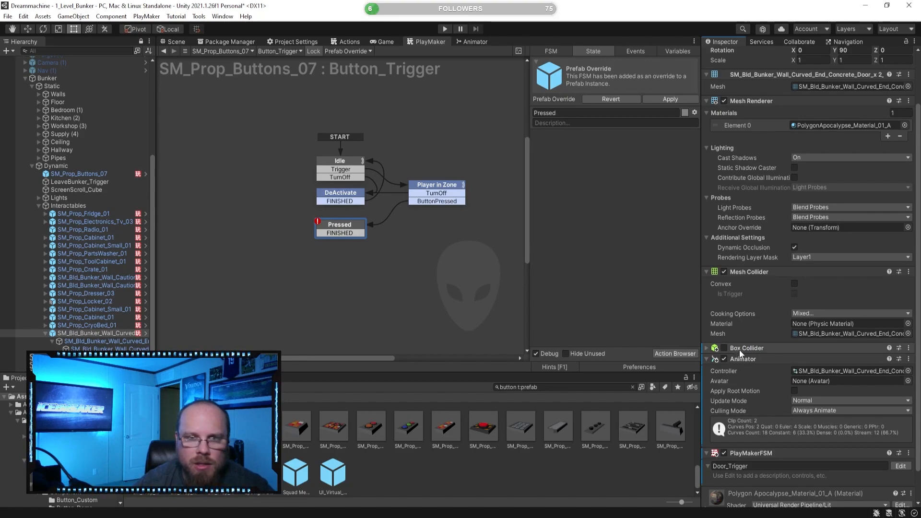
Add a Set Property action to the Pressed state that sets the door Box Collider's enabled property to true.
left_click_drag(771, 348, 606, 265)
left_click(628, 294)
left_click(615, 168)
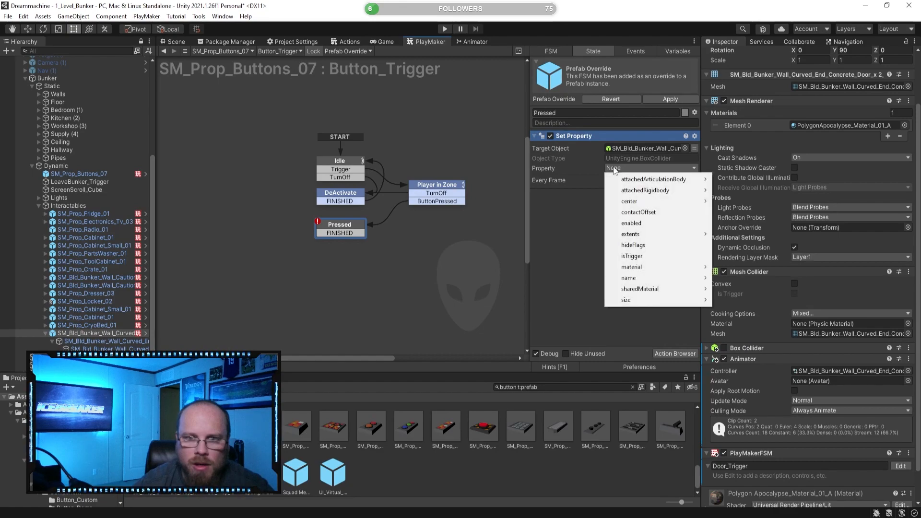
left_click(638, 224)
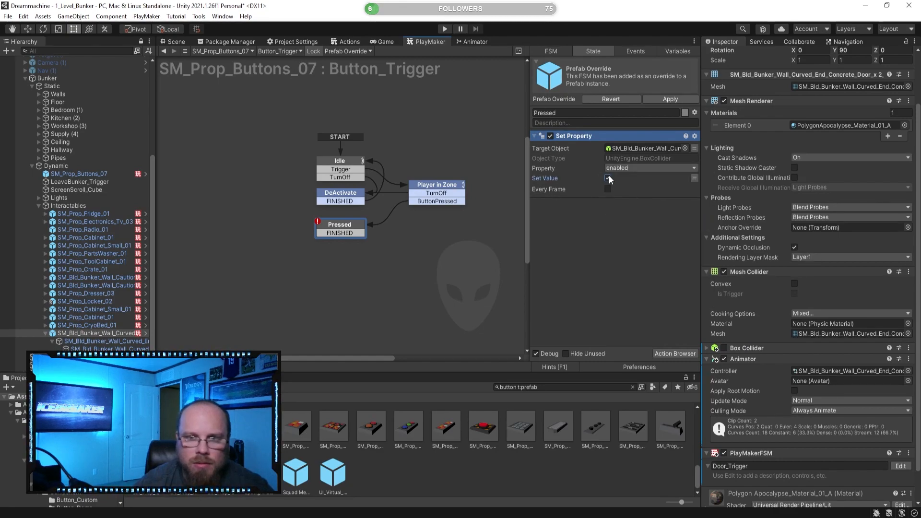
left_click(613, 221)
left_click(349, 228)
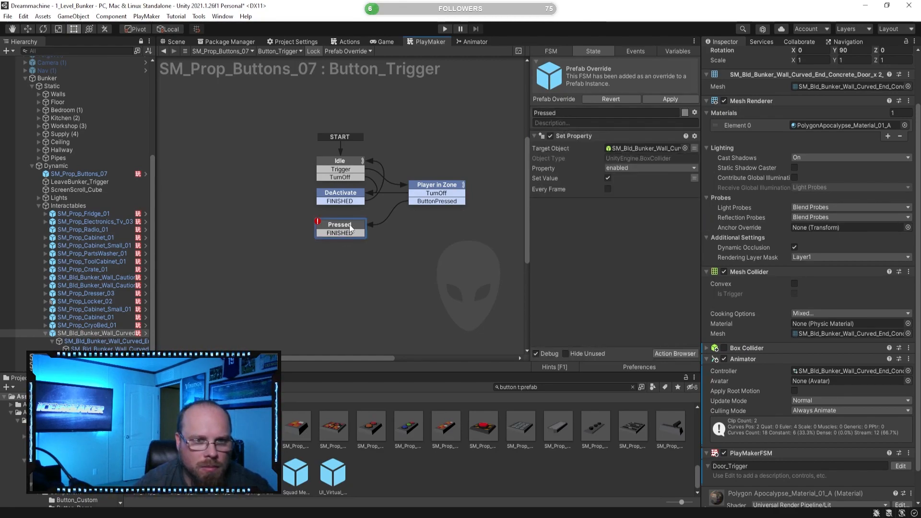
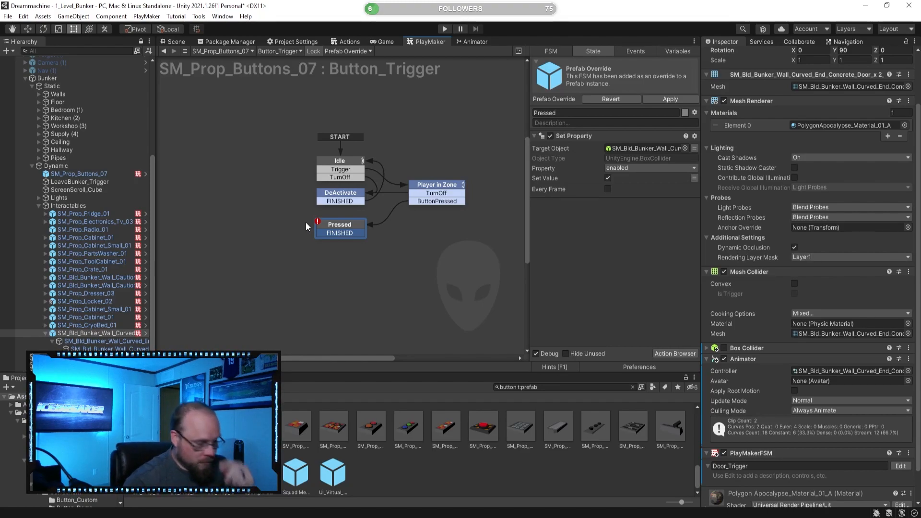
mouse_move(319, 228)
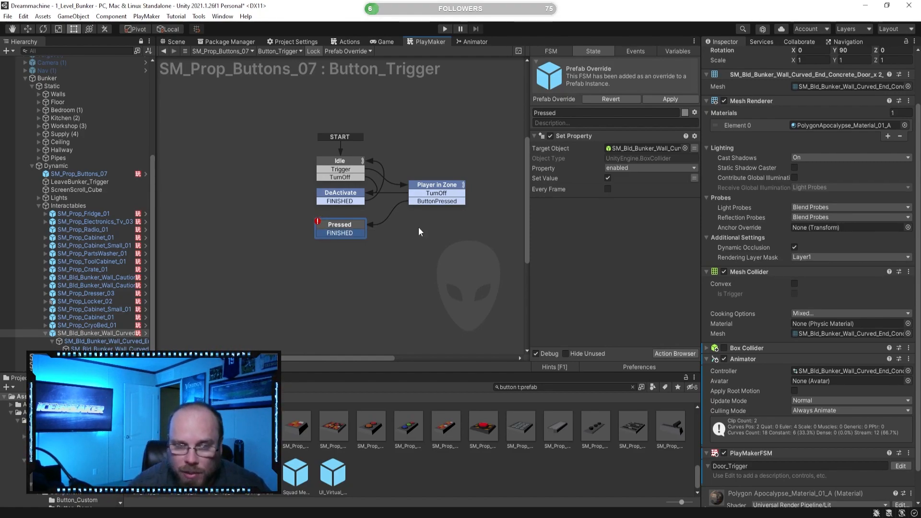
left_click(421, 240)
left_click(358, 229)
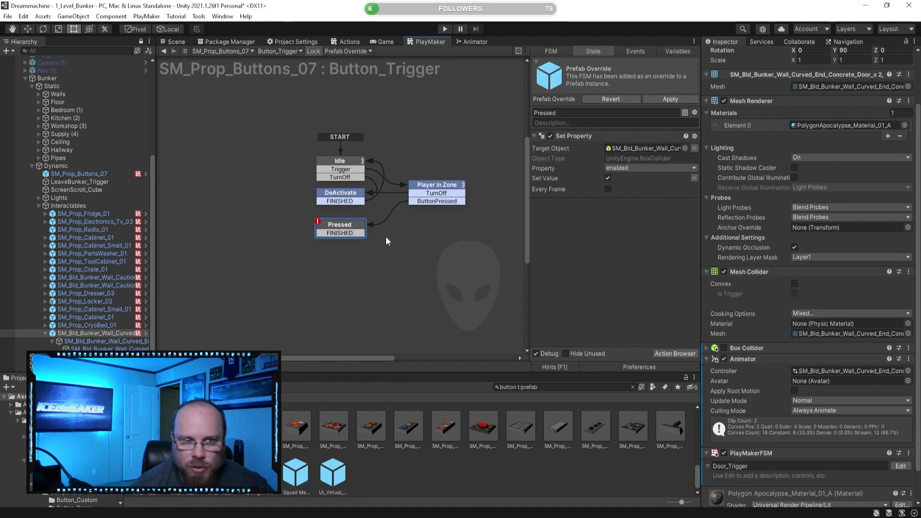
left_click(403, 269)
Add a second Set Property action to the Pressed state, targeting the enabled property of the door's Door_Trigger FSM.
left_click(352, 229)
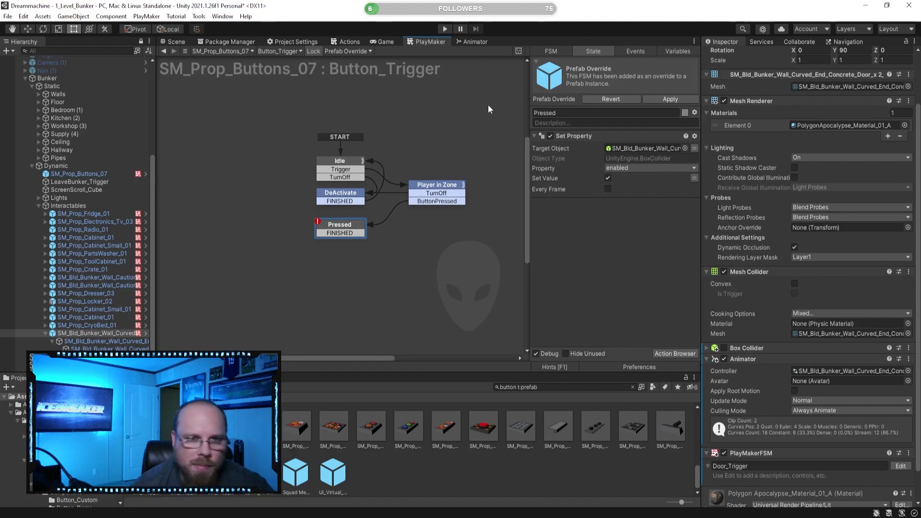
scroll(758, 347, "down", 2)
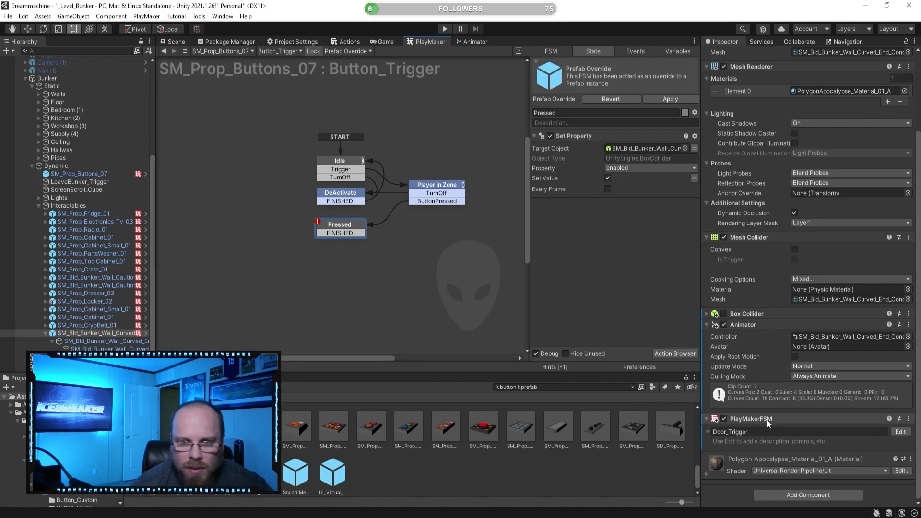
left_click_drag(766, 419, 645, 281)
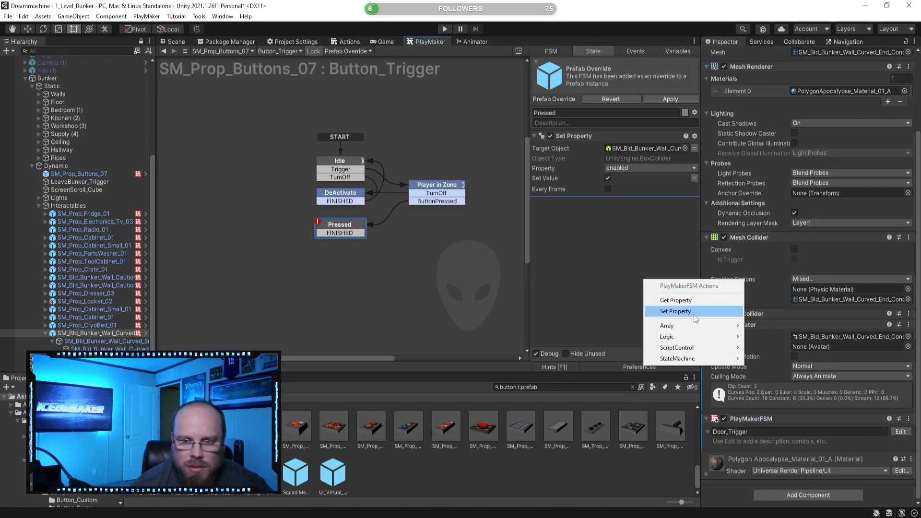
left_click(662, 311)
left_click(638, 236)
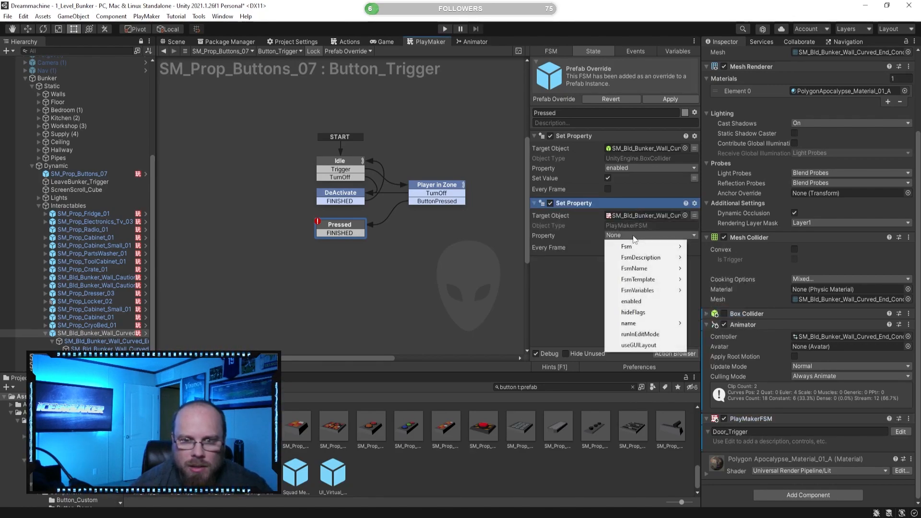
left_click(638, 301)
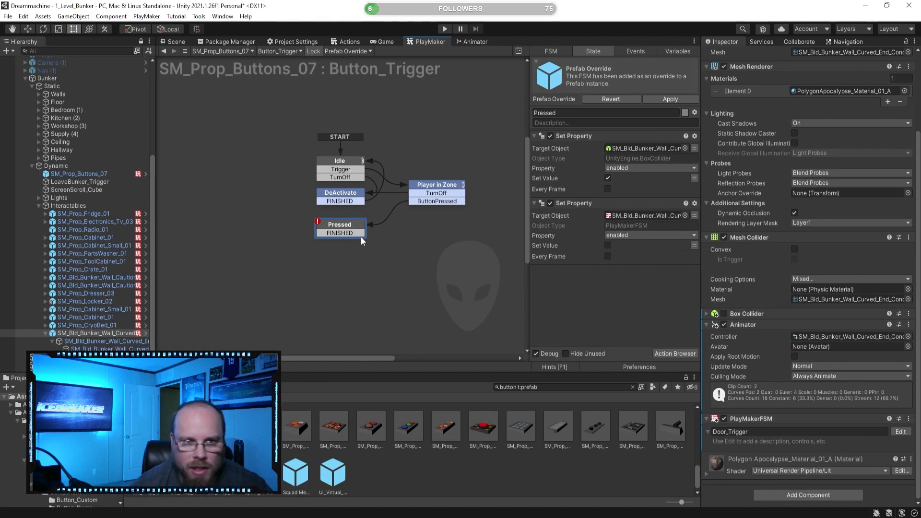
Delete the FINISHED transition from the Pressed state.
left_click(367, 248)
left_click(341, 233)
right_click(341, 233)
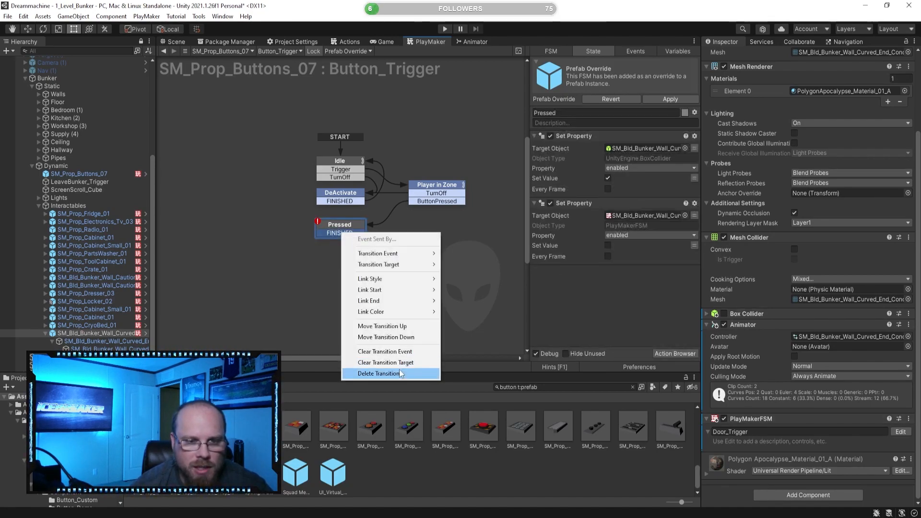
left_click(404, 372)
Tidy the state graph by moving Pressed up beneath DeActivate and Player in Zone up beside Idle.
left_click_drag(341, 226, 341, 218)
left_click(442, 244)
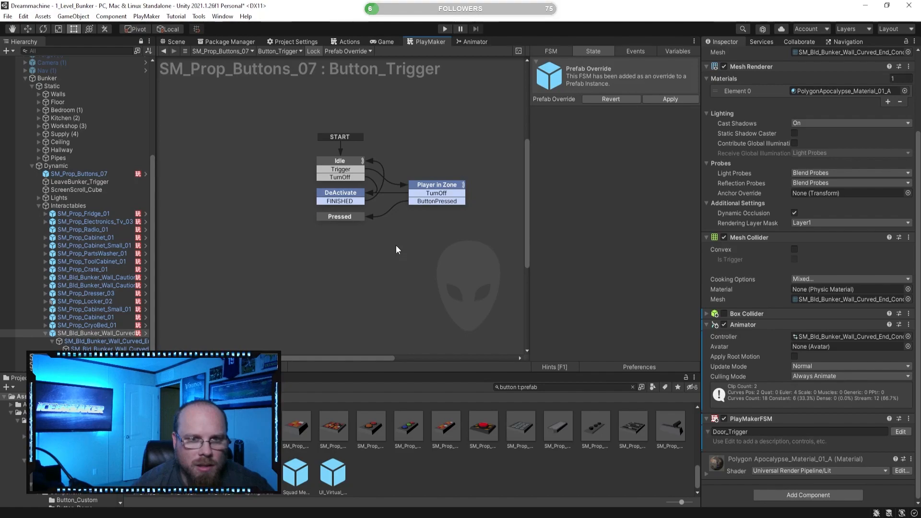
mouse_move(426, 194)
left_mouse_down()
mouse_move(438, 174)
mouse_move(428, 176)
left_mouse_up()
left_click(430, 241)
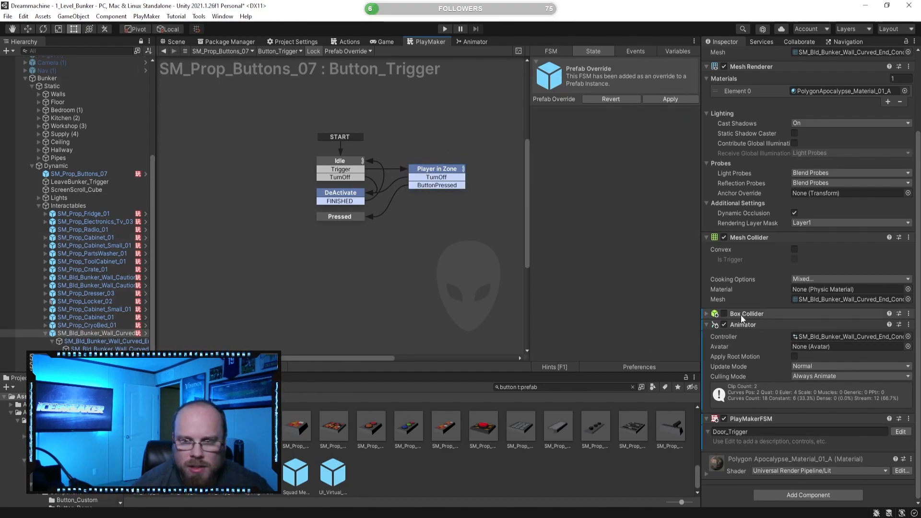
Play-test the level by walking the character to the exit's wall button and pushing it, and return to the Button_Trigger graph.
left_click(446, 29)
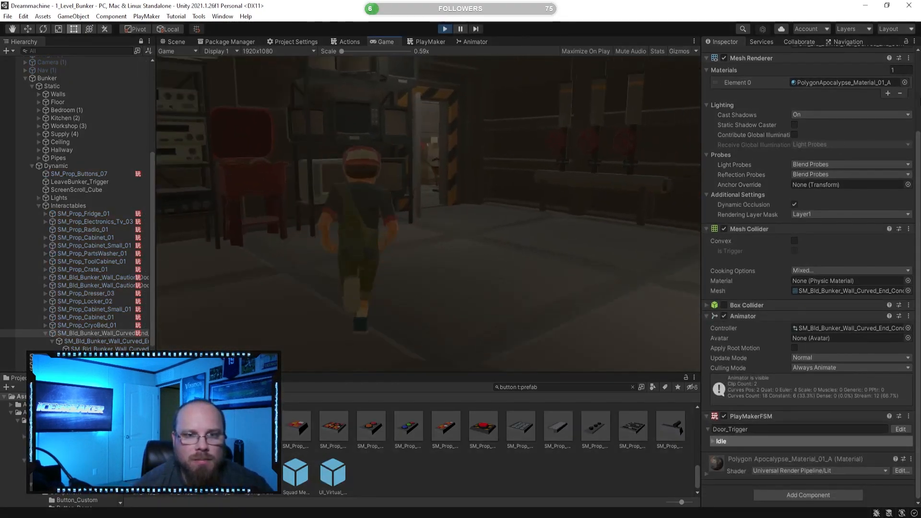
key("w")
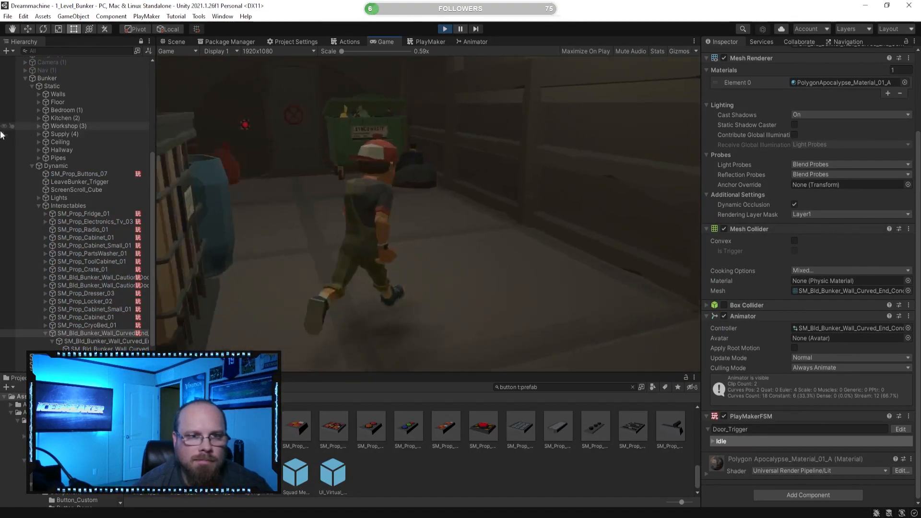
key("w")
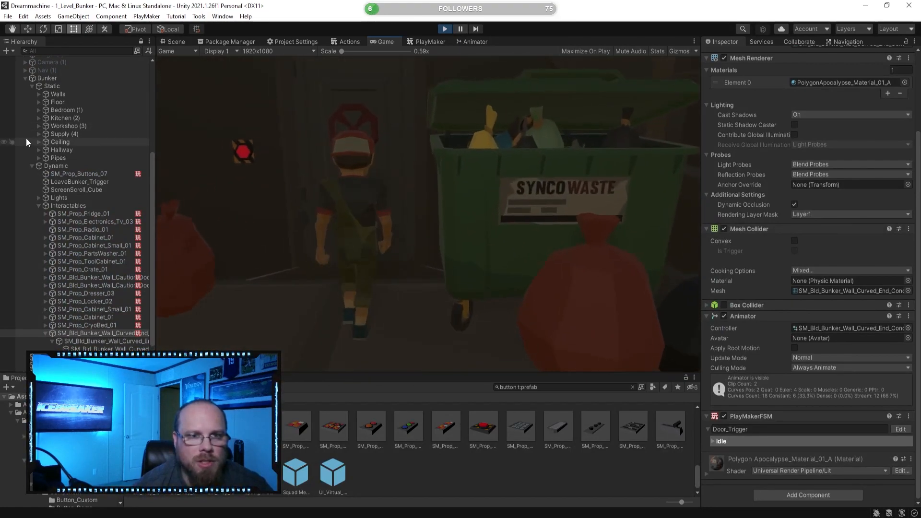
key("w")
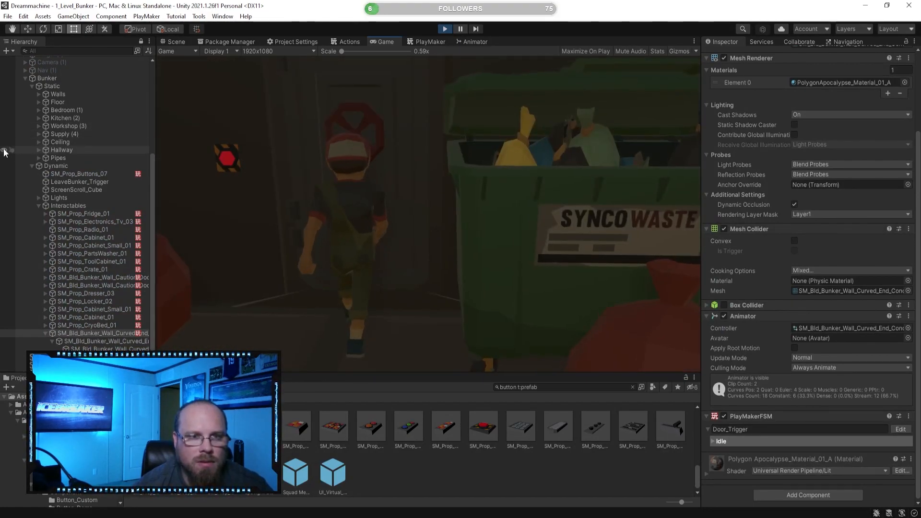
key("s")
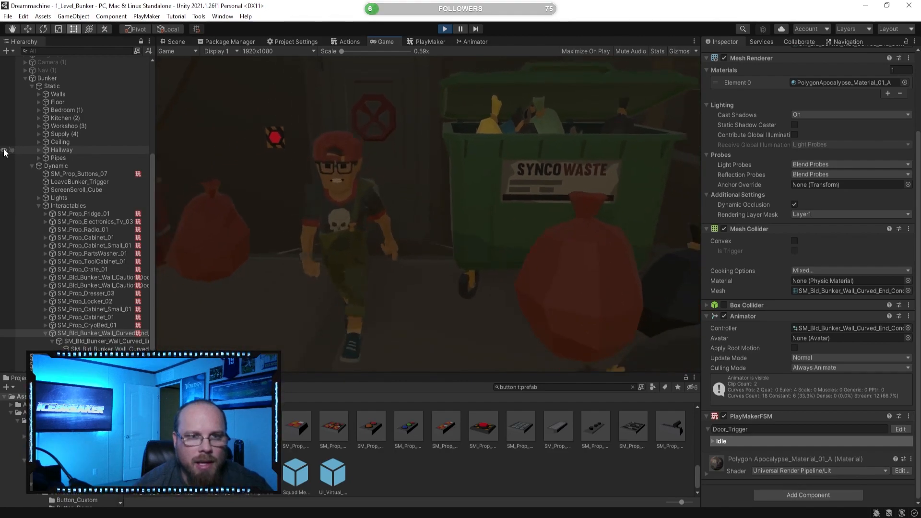
key("a")
key("w")
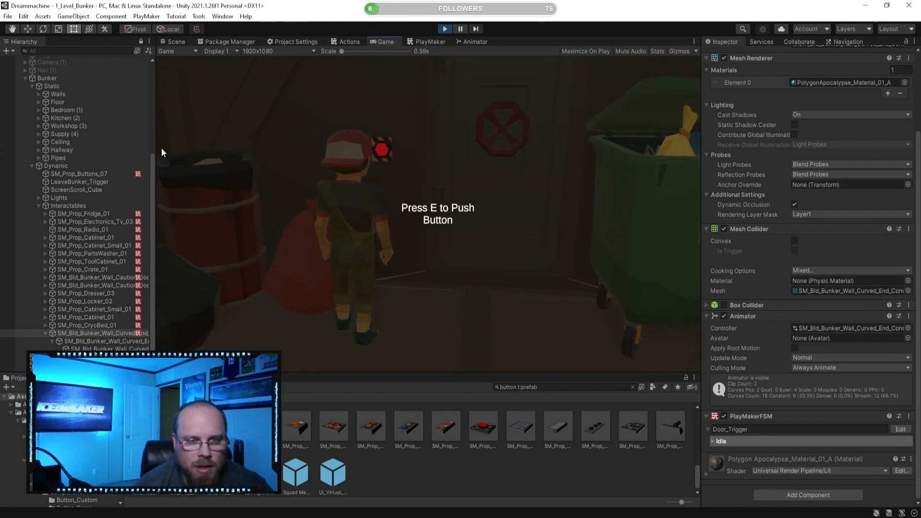
key("e")
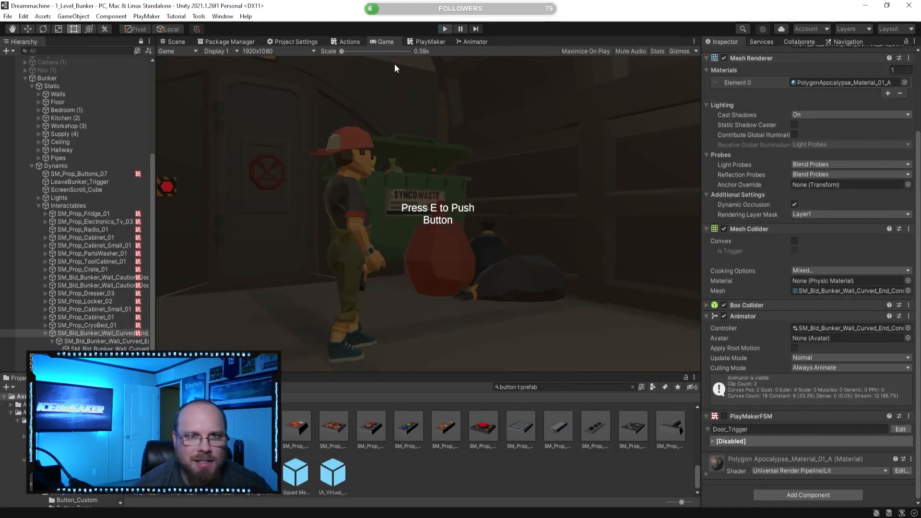
left_click(429, 42)
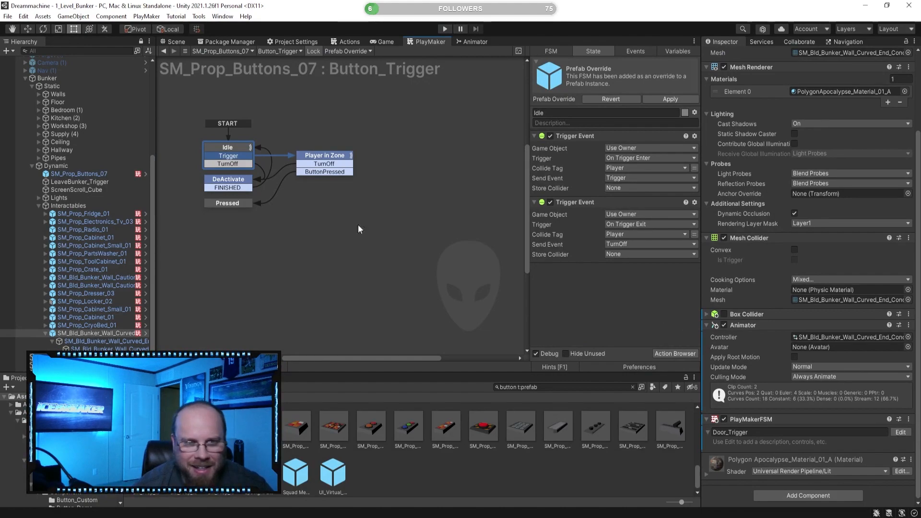
Copy the Activate Game Object action that hides Text (TMP) from the DeActivate state to the start of the Pressed state.
left_click(235, 203)
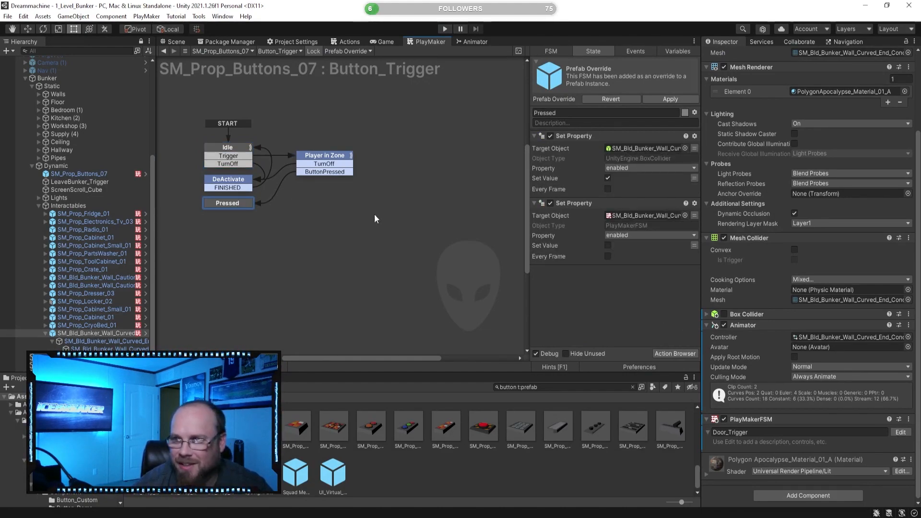
left_click(228, 180)
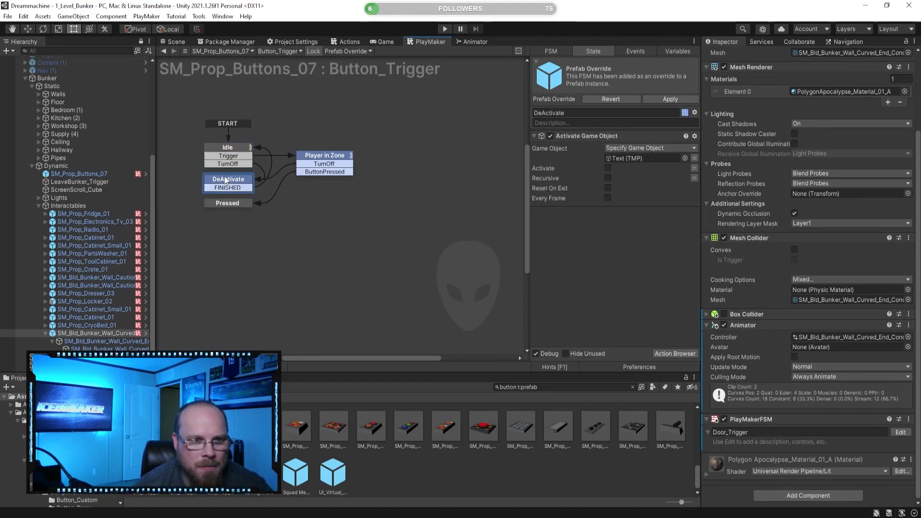
left_click(557, 136)
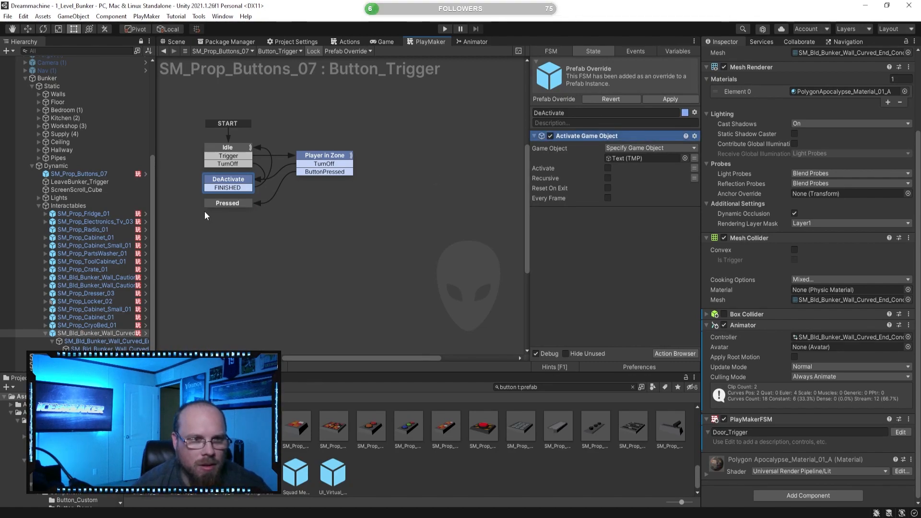
left_click(287, 208)
left_click(242, 204)
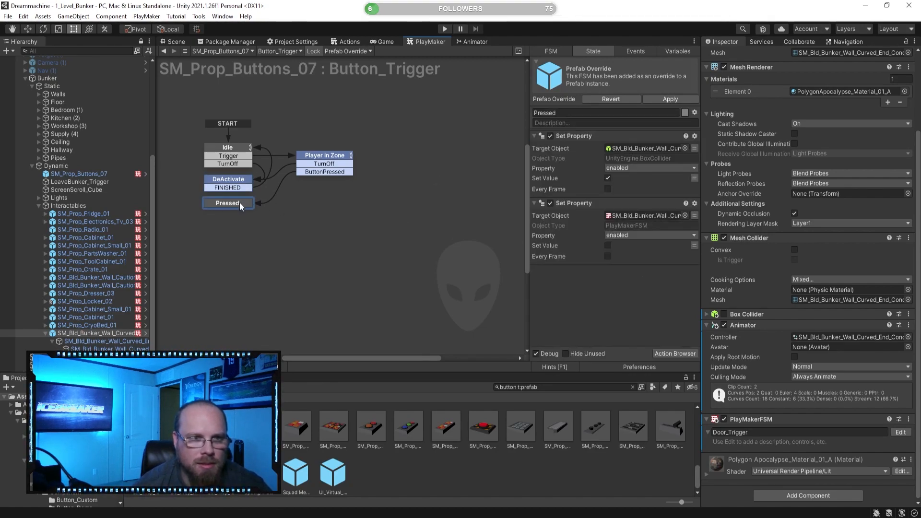
key("ctrl+v")
left_click_drag(603, 272, 604, 139)
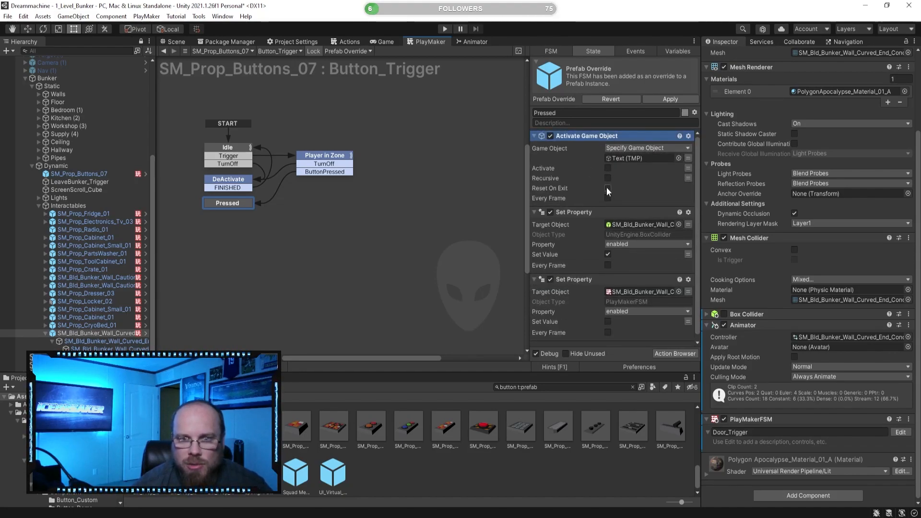
scroll(605, 216, "down", 1)
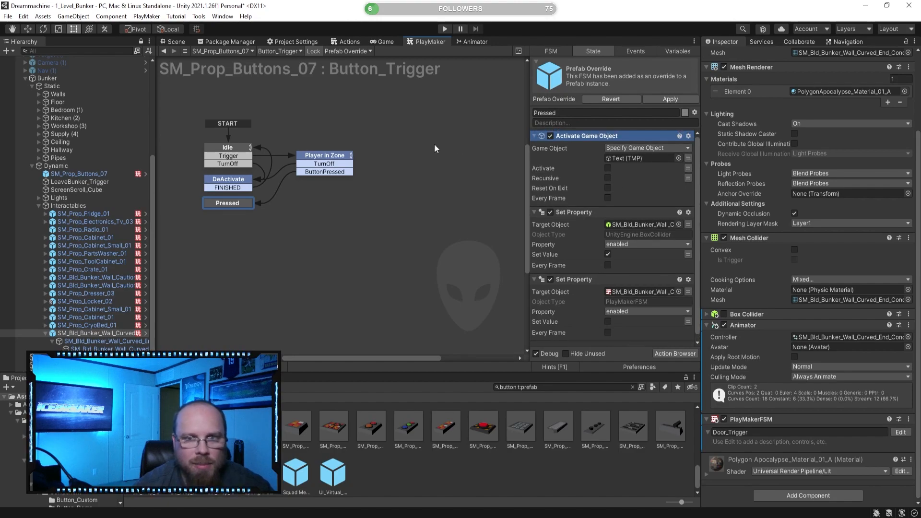
Play-test the level by walking the character to the exit, pushing the wall button and moving around the exit door.
left_click(446, 29)
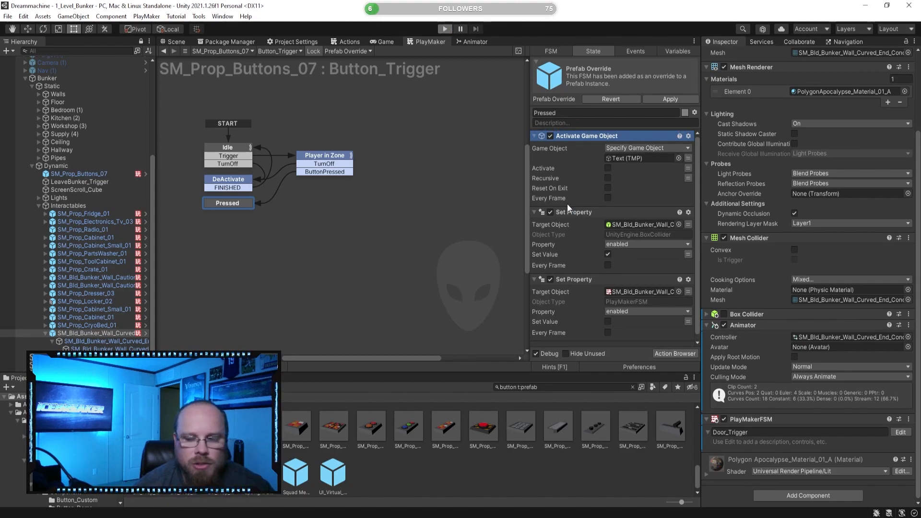
key("w")
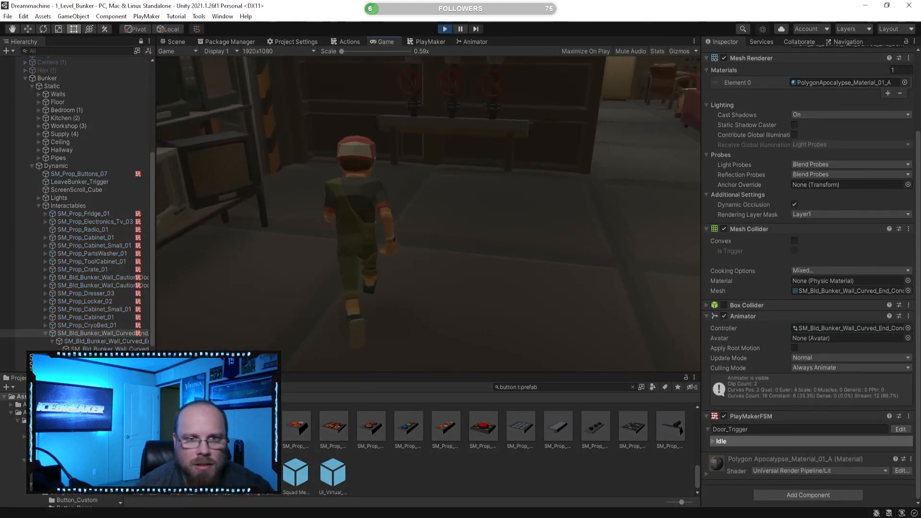
key("w")
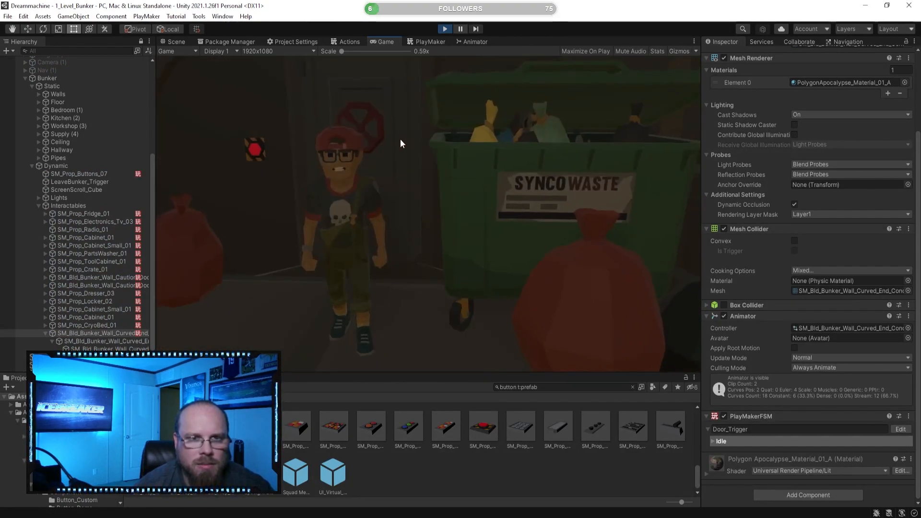
key("a")
key("w")
key("e")
key("a")
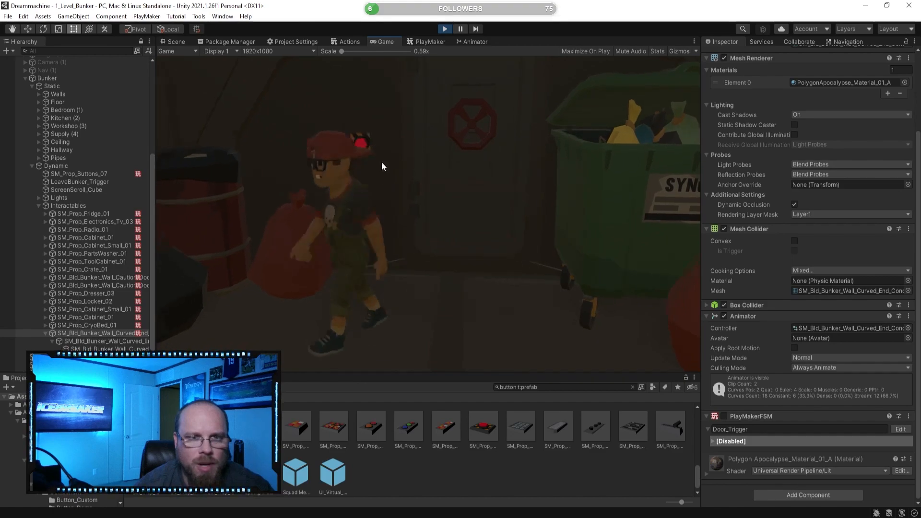
key("w")
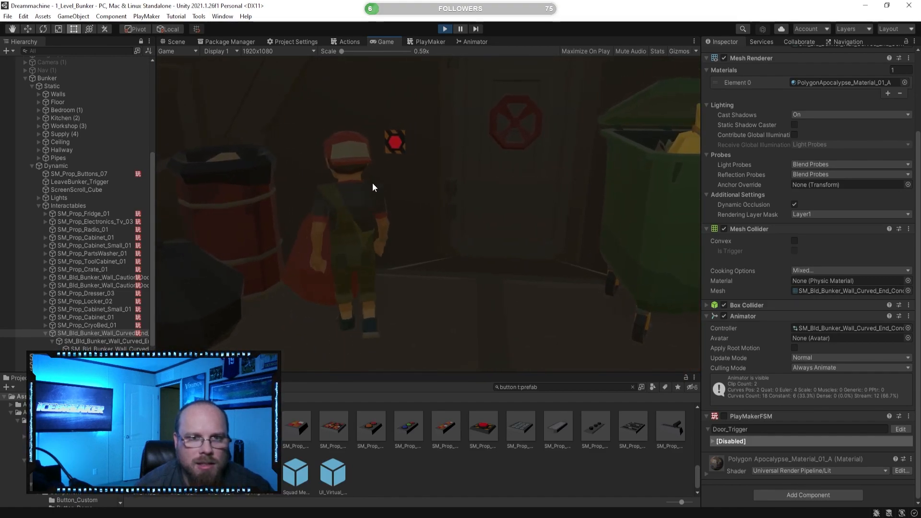
key("d")
key("s")
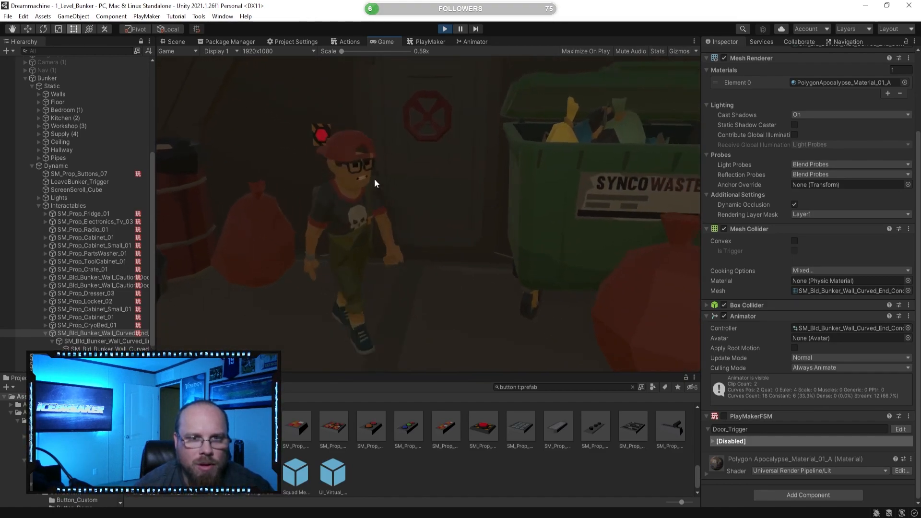
key("d")
key("w")
key("s")
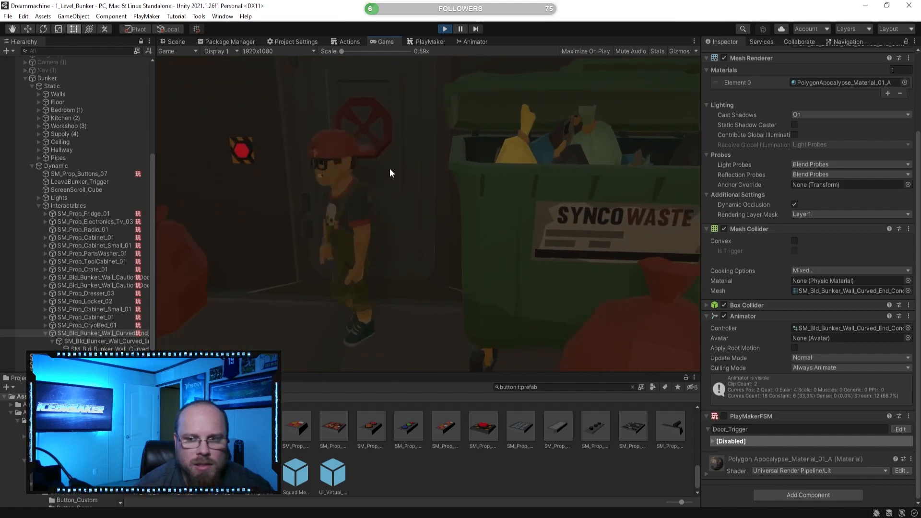
key("w")
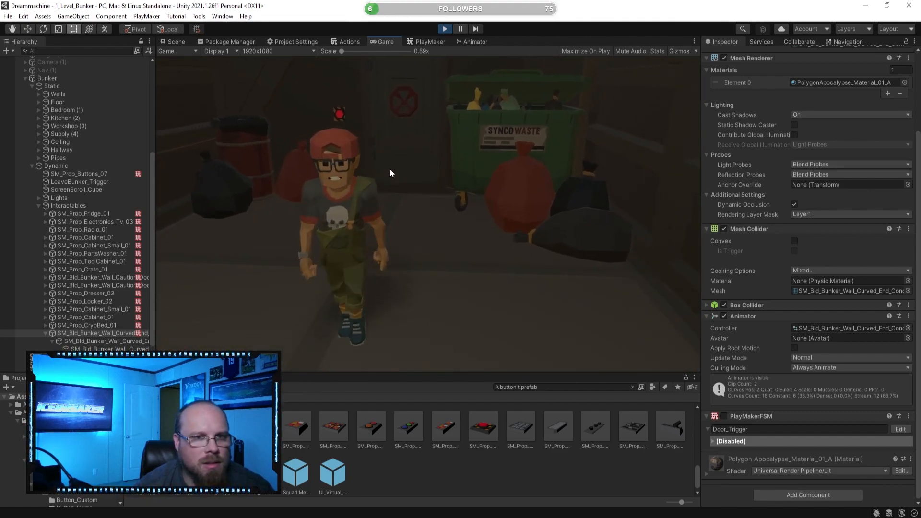
key("s")
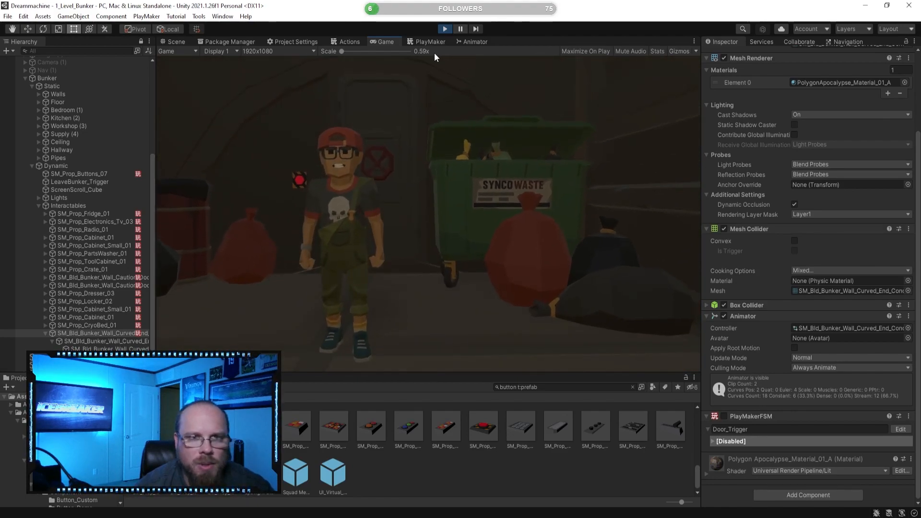
Examine the door's Box Collider and the button and door FSMs during play, stop the test, and check the door's Close and Open states.
left_click(707, 306)
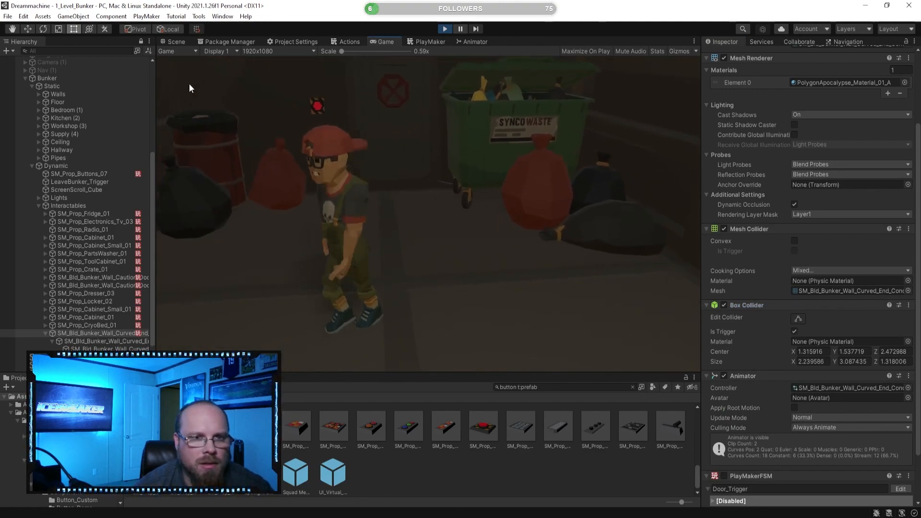
key("w")
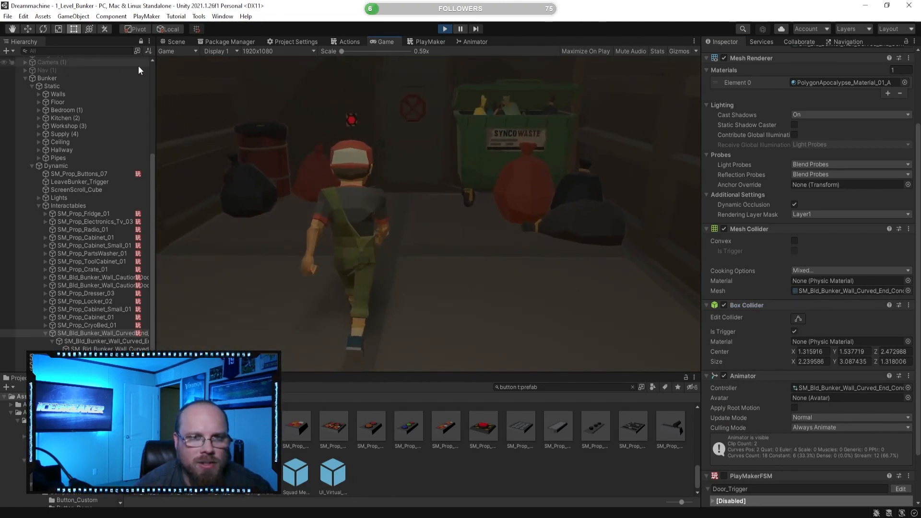
left_click(424, 43)
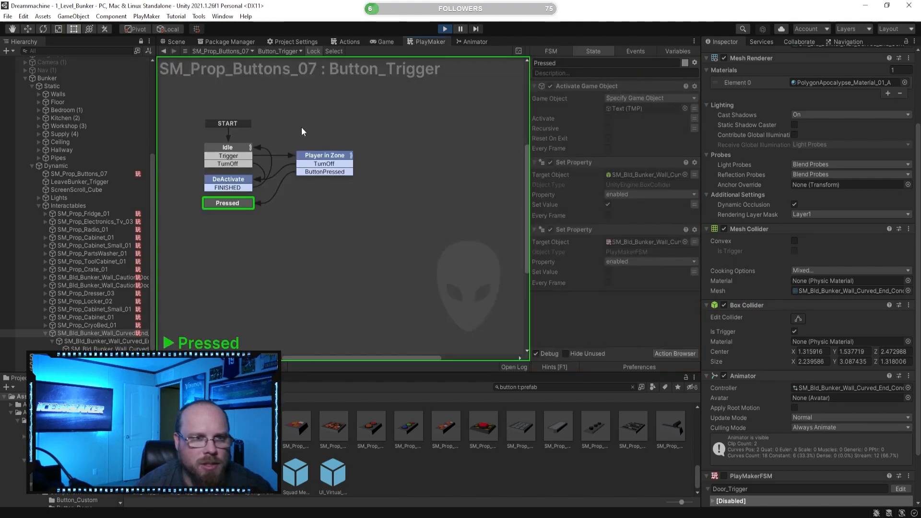
left_click(314, 51)
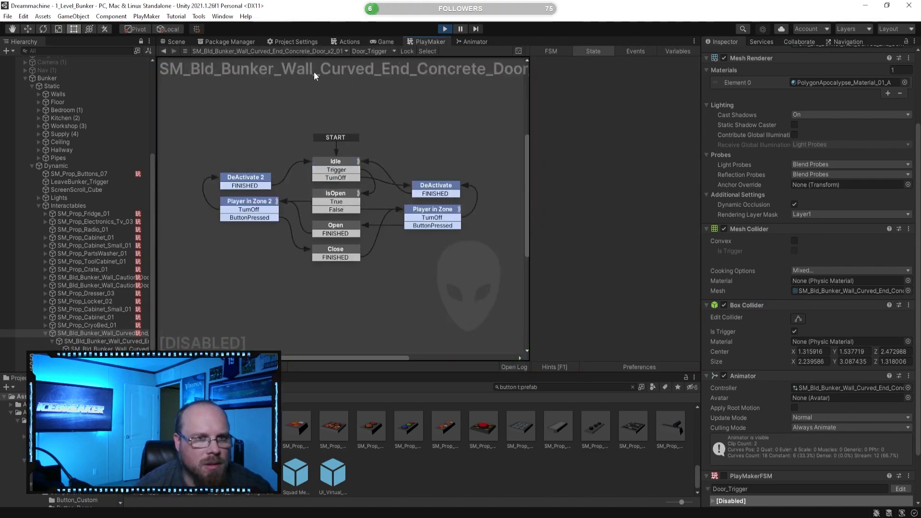
left_click(113, 340)
left_click(116, 334)
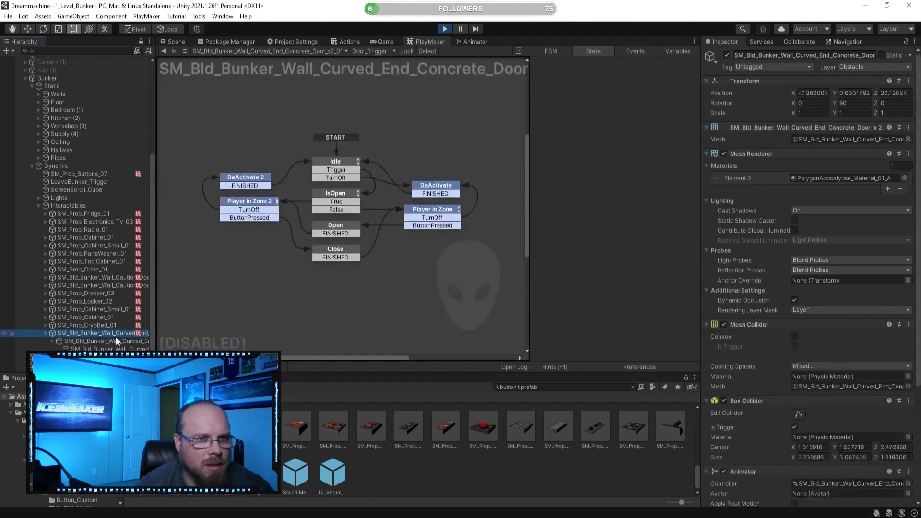
scroll(797, 395, "down", 5)
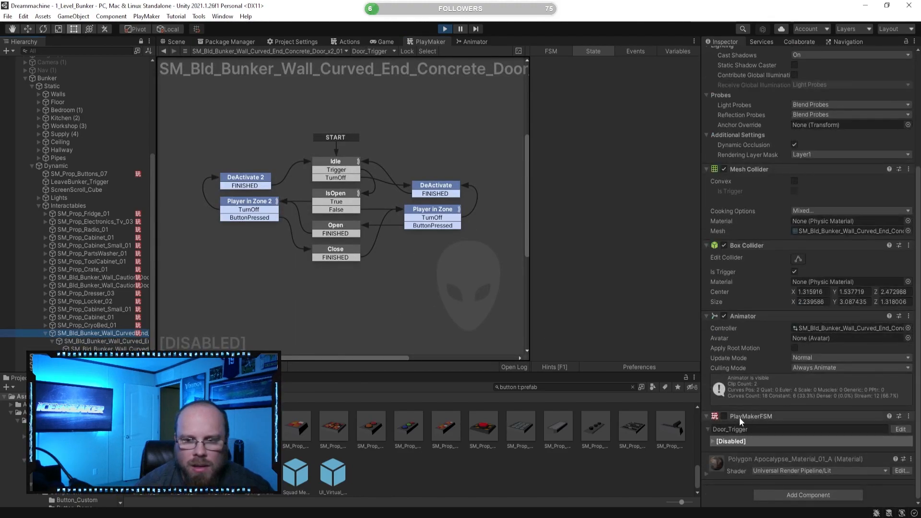
left_click(445, 29)
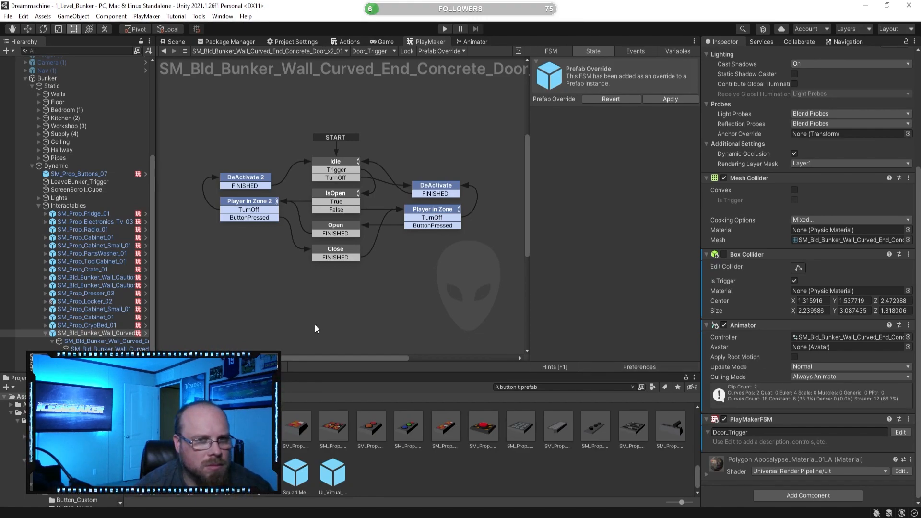
left_click(338, 254)
left_click(349, 232)
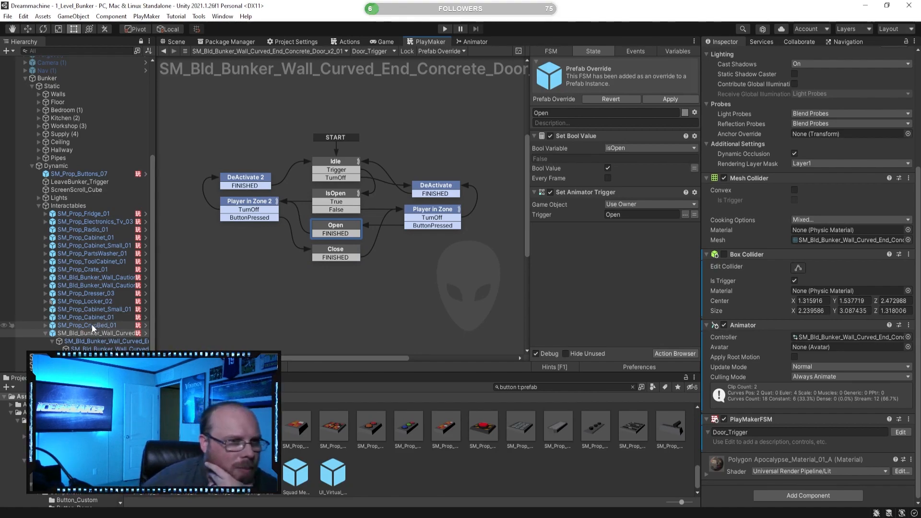
Delete the Set Property action that targets the door's PlayMakerFSM from the Pressed state of SM_Prop_Buttons_07.
left_click(114, 174)
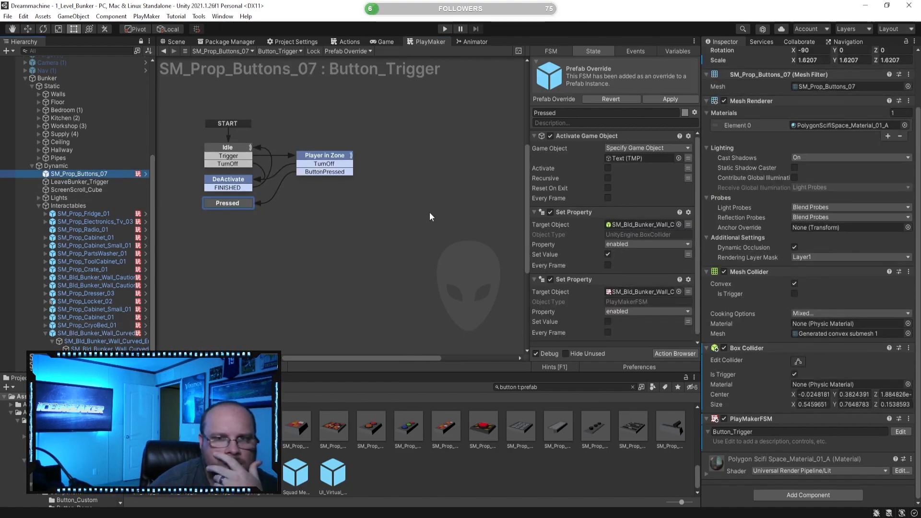
scroll(638, 283, "down", 1)
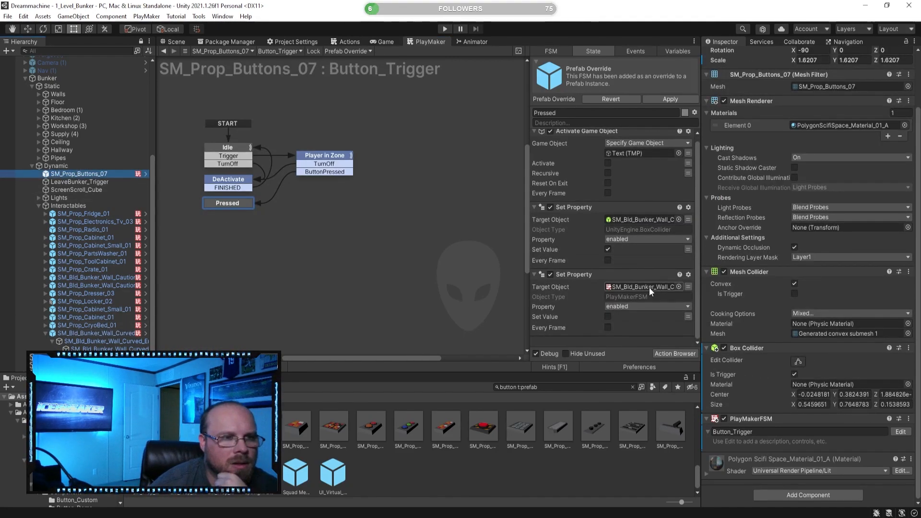
left_click(643, 287)
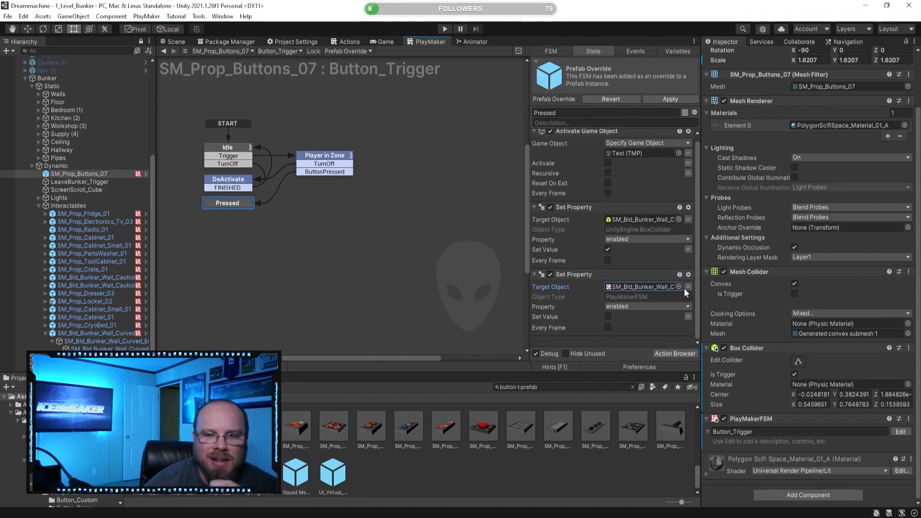
left_click(688, 287)
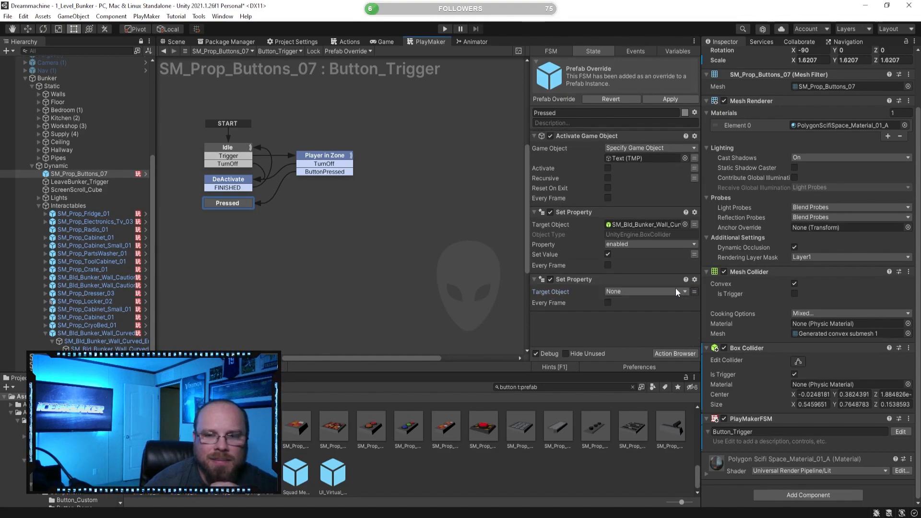
left_click(593, 283)
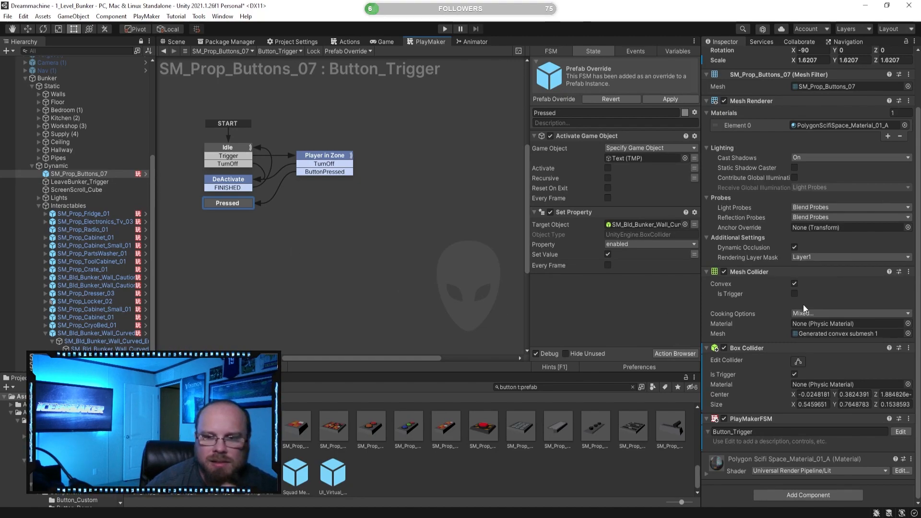
Add a Set Property action to the Pressed state that disables the button's own Button_Trigger FSM through its enabled property.
left_click_drag(742, 423, 552, 299)
left_click(624, 333)
left_click(644, 312)
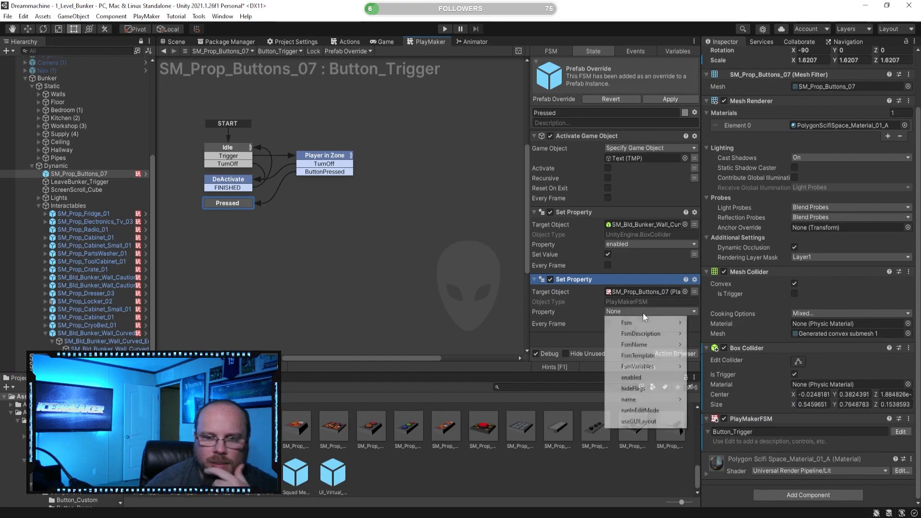
left_click(632, 378)
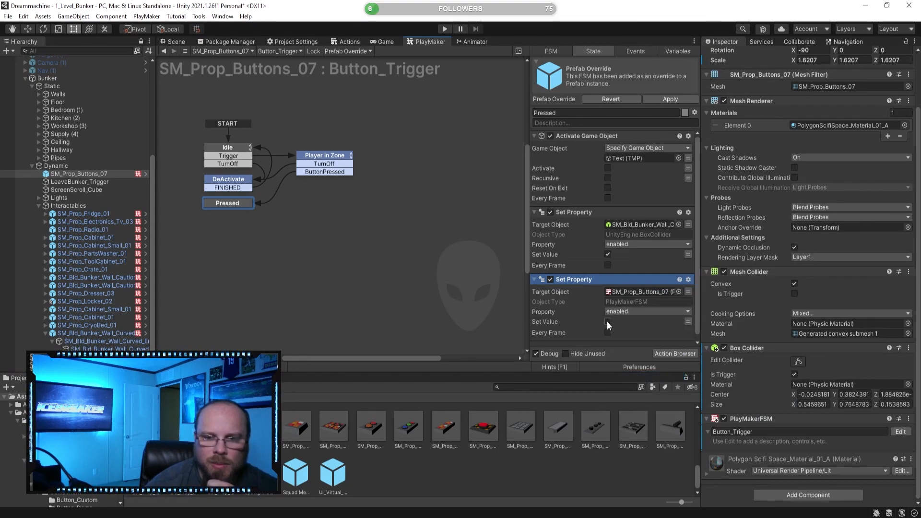
left_click(604, 345)
scroll(567, 279, "down", 1)
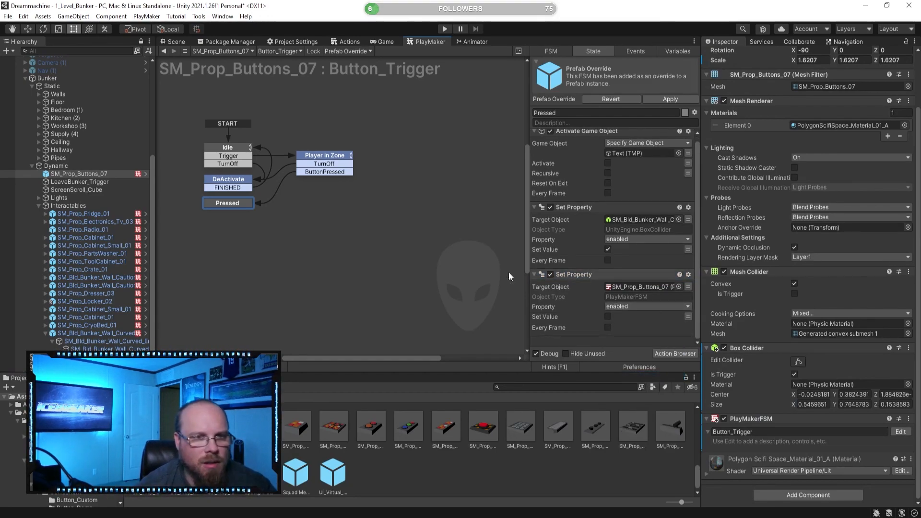
left_click(499, 245)
Play-test the level again by pushing the exit's wall button, opening the door and closing it.
left_click(445, 29)
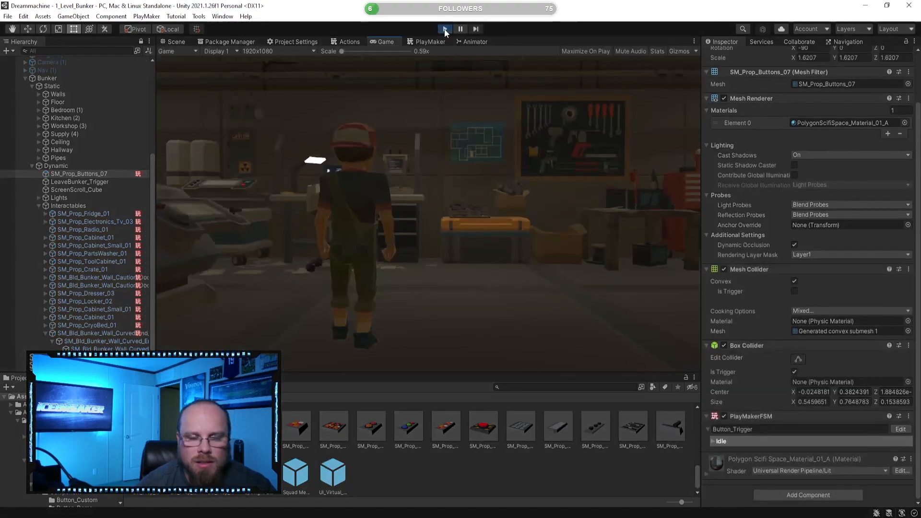
left_click(658, 83)
key("w")
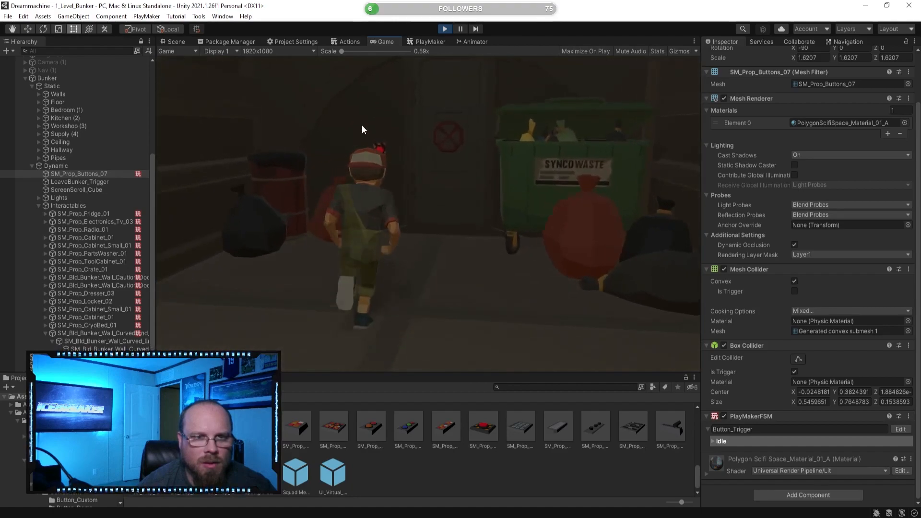
key("e")
key("e")
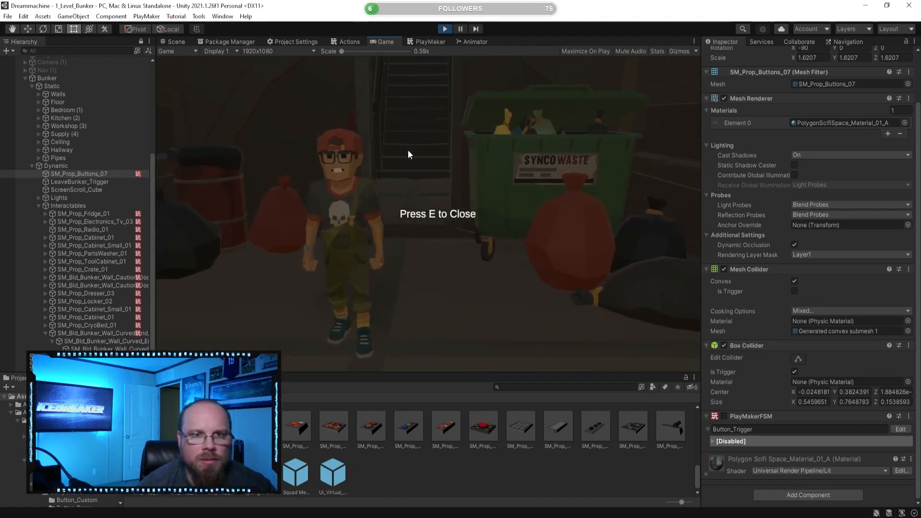
key("w")
key("e")
key("s")
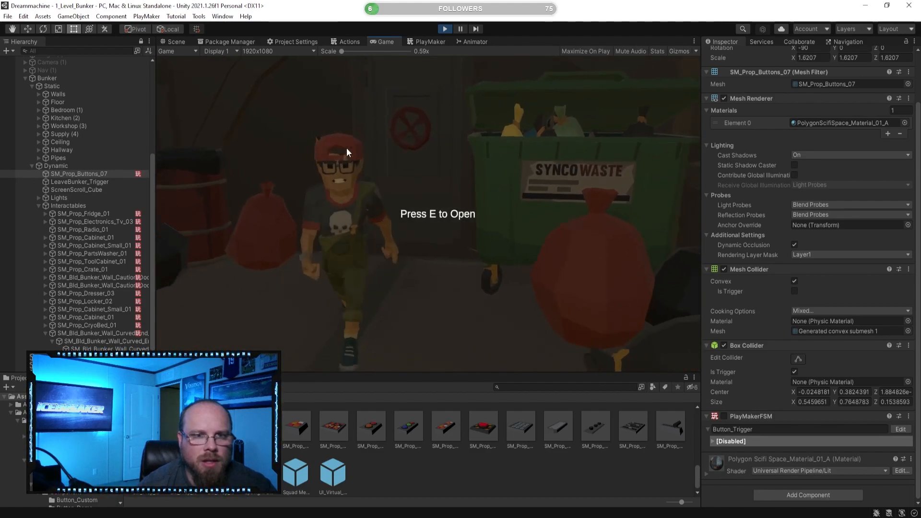
Walk around the exit door and open it again in the running game, and stop the play test.
key("a")
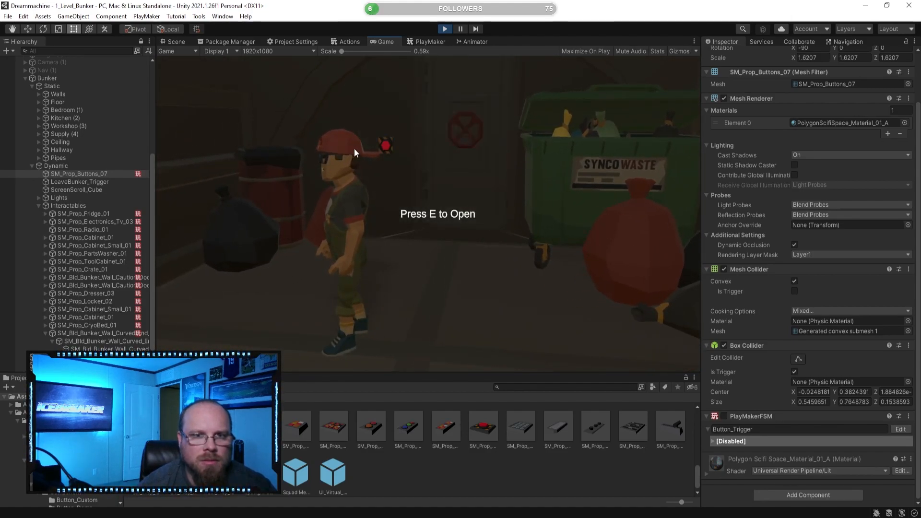
key("d")
key("w")
key("s")
key("e")
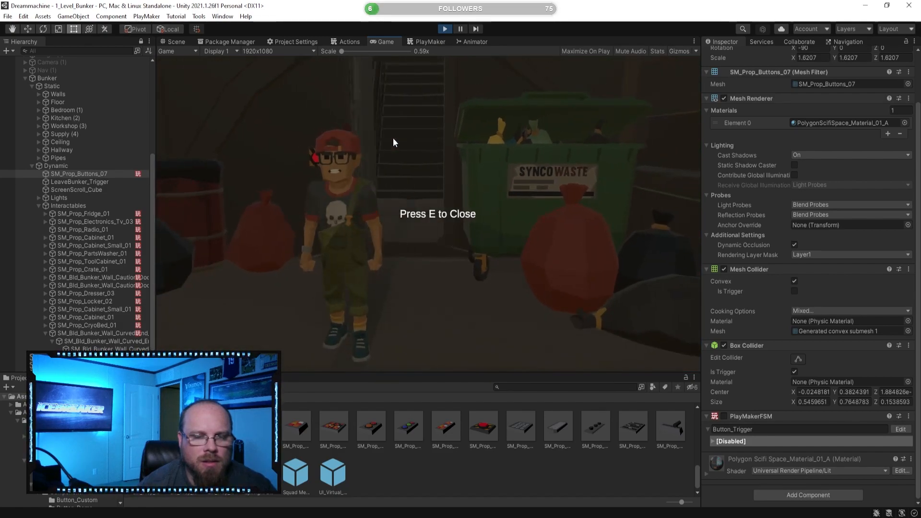
left_click(446, 29)
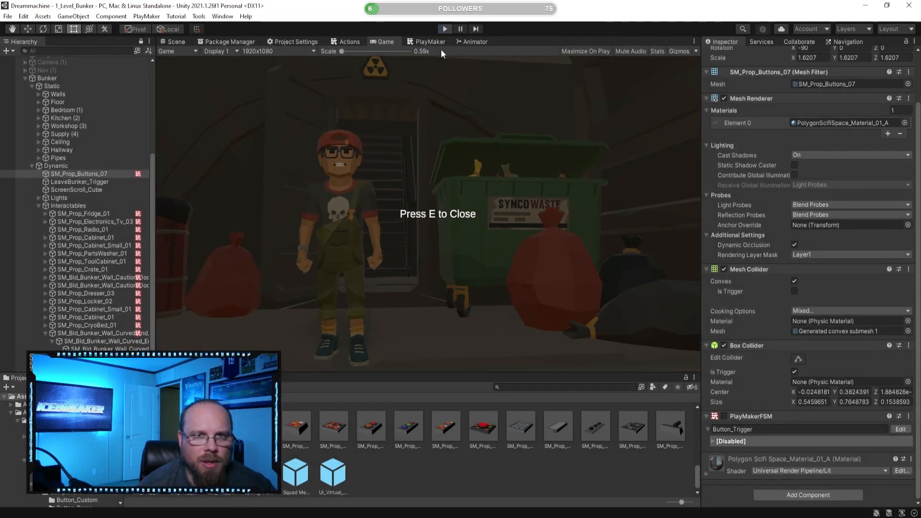
Set a negative playback speed on the BunkerDoor_Close animator state and check its transition to Idle.
left_click(477, 41)
left_click(476, 237)
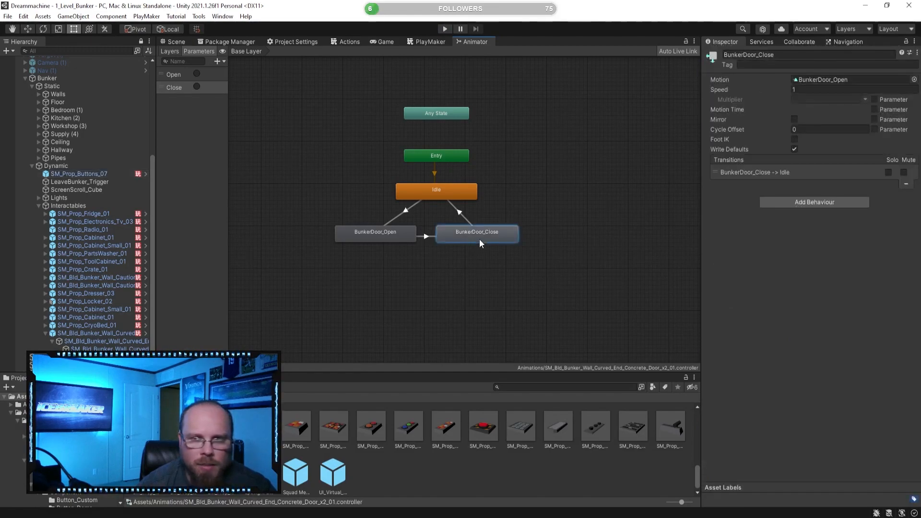
left_click(807, 89)
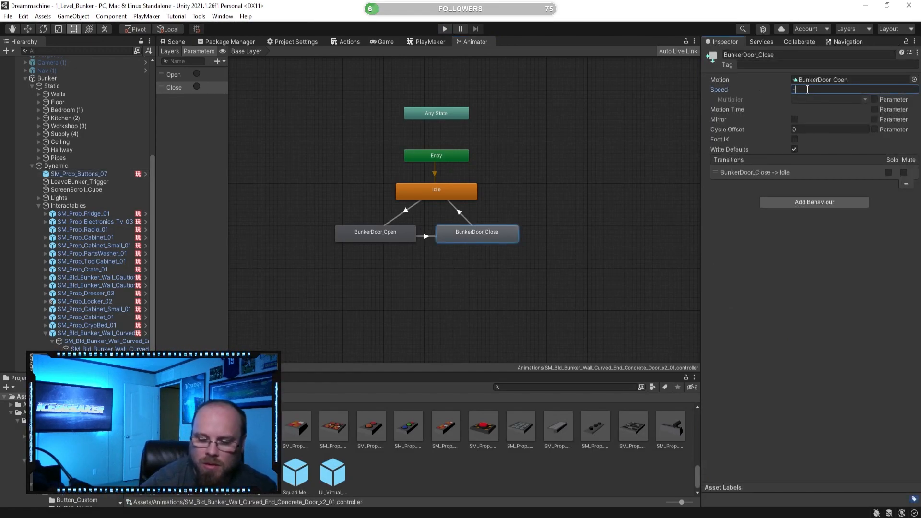
left_click(504, 252)
left_click(480, 231)
left_click(459, 213)
left_click(483, 277)
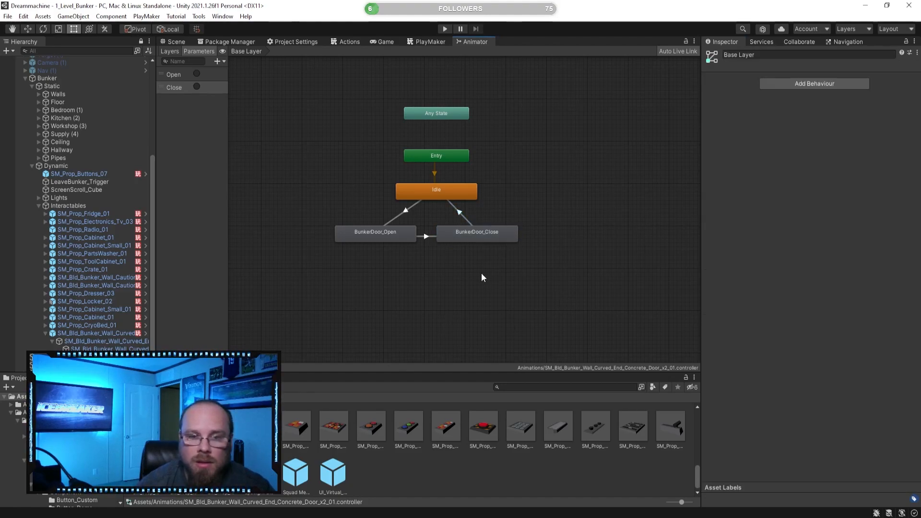
left_click(479, 232)
Play-test the level by running to the bunker exit, pushing the wall button and opening the exit door.
key("ctrl+p")
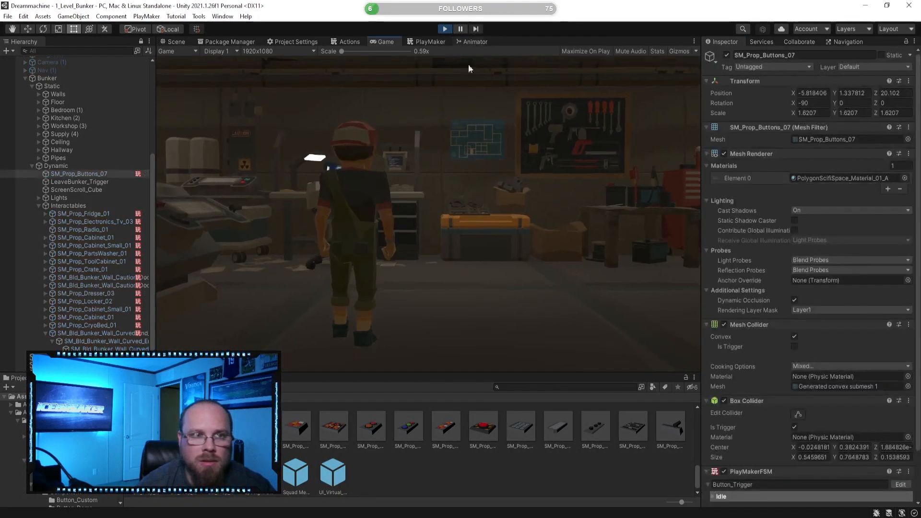
key("w")
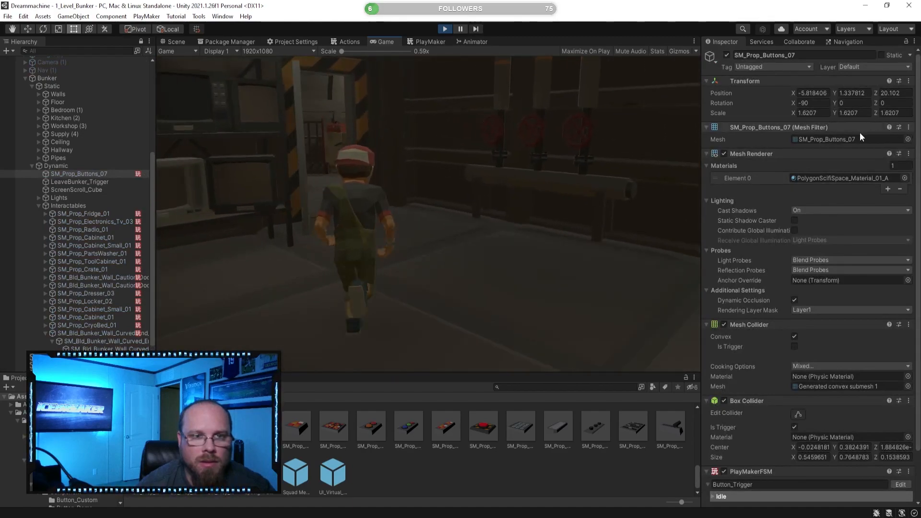
key("w")
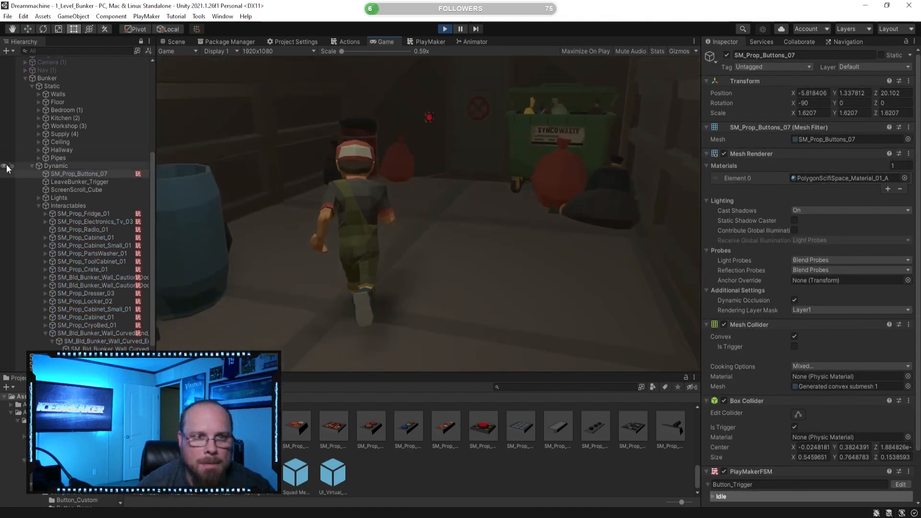
key("s")
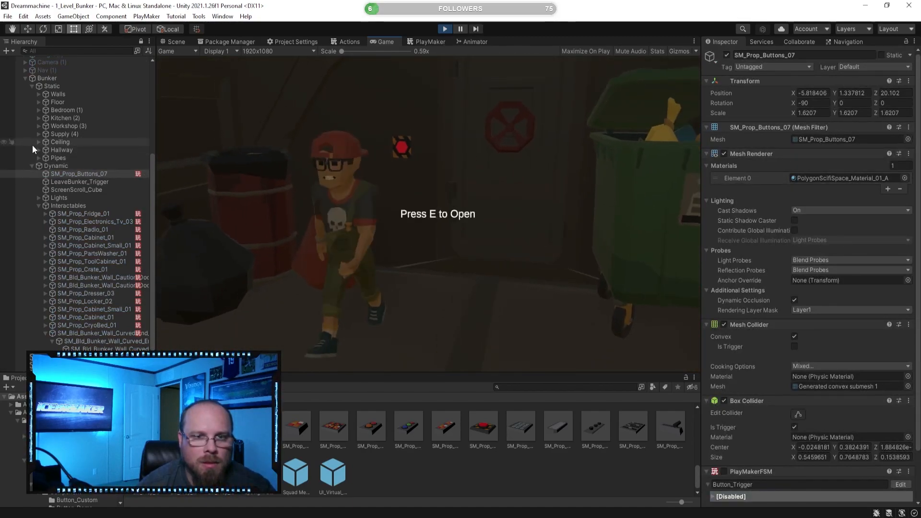
key("w")
key("e")
key("s")
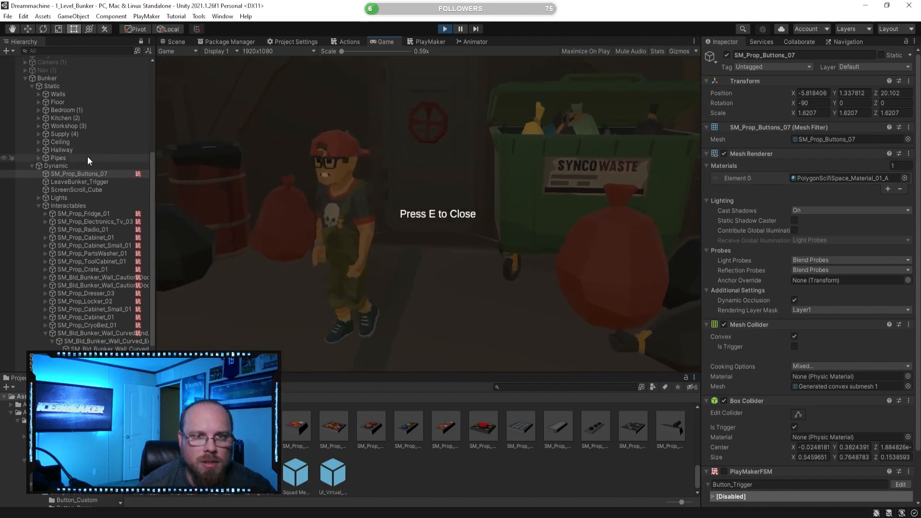
Close and reopen the exit door while watching its animation, and end the play test.
key("e")
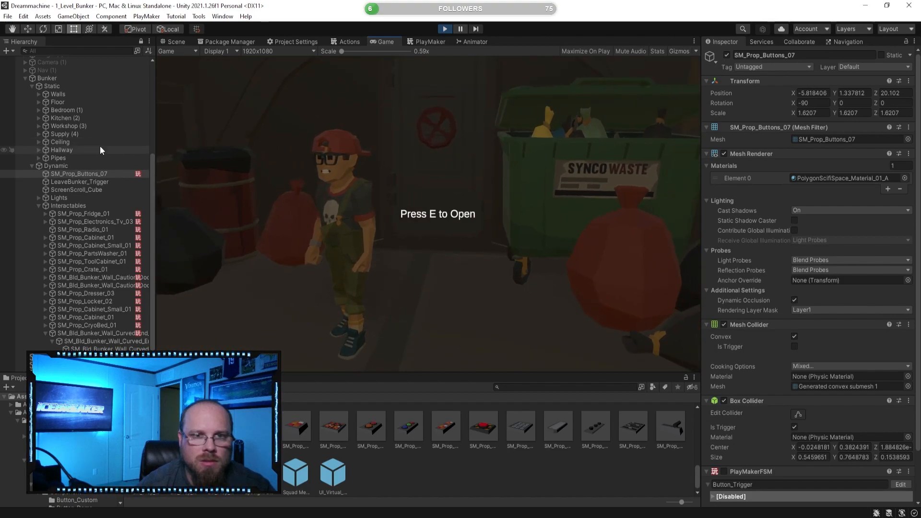
key("d")
key("e")
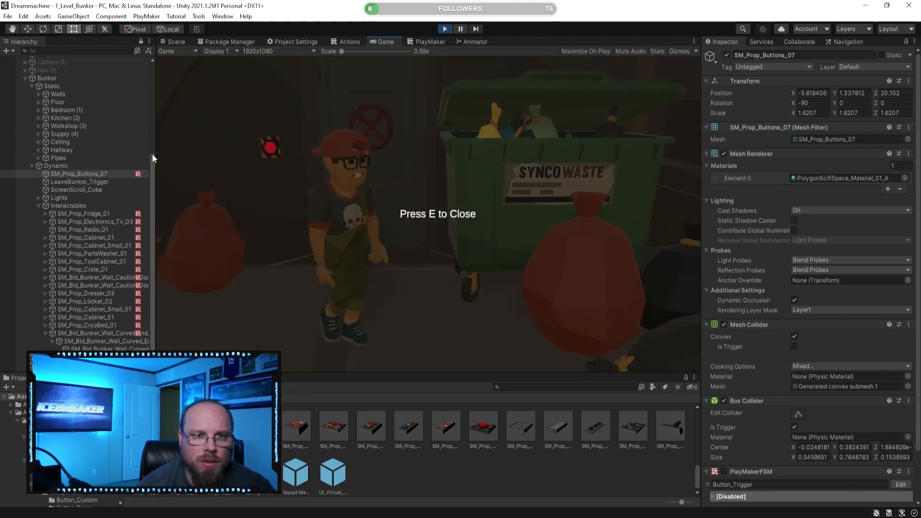
key("a")
key("d")
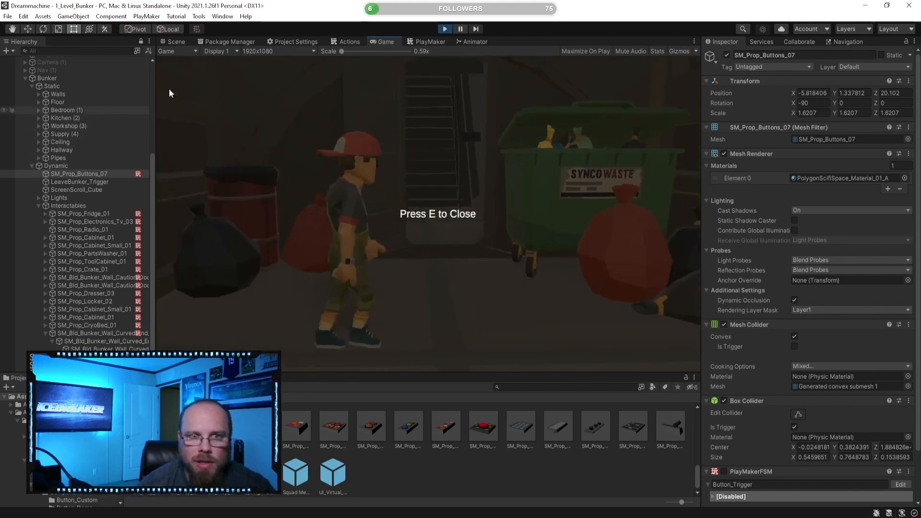
left_click(444, 28)
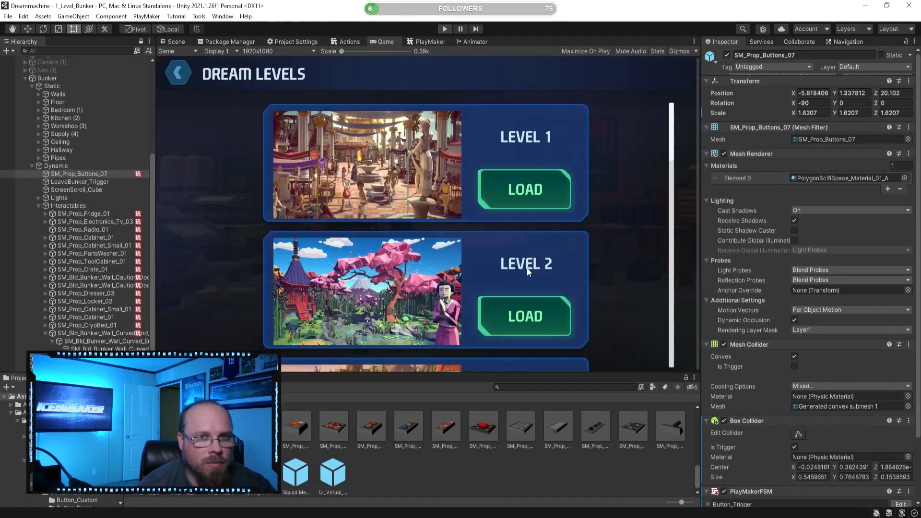
Return to the Scene view, select the wall button SM_Prop_Buttons_07 beside the exit door and review its components.
left_click(175, 41)
scroll(552, 255, "down", 3)
left_click(564, 461)
right_click_drag(442, 254, 404, 245)
key("w")
left_click(394, 241)
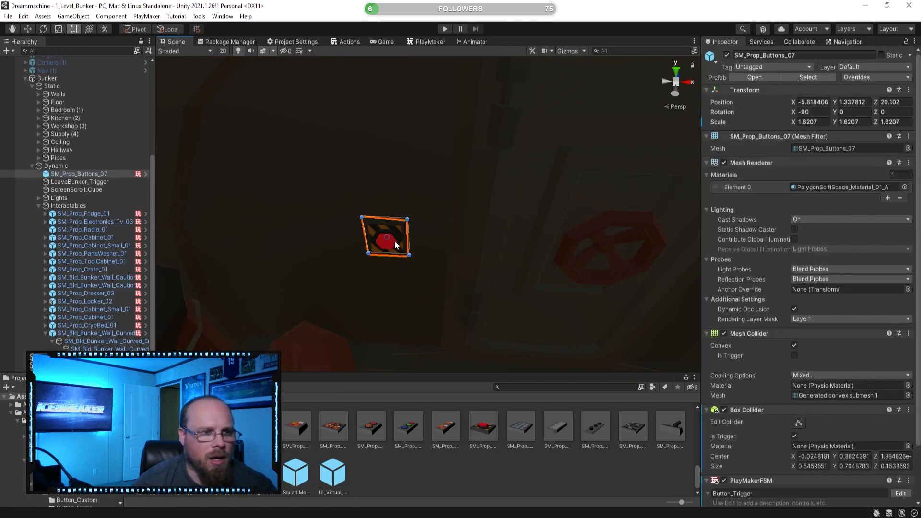
scroll(764, 368, "down", 3)
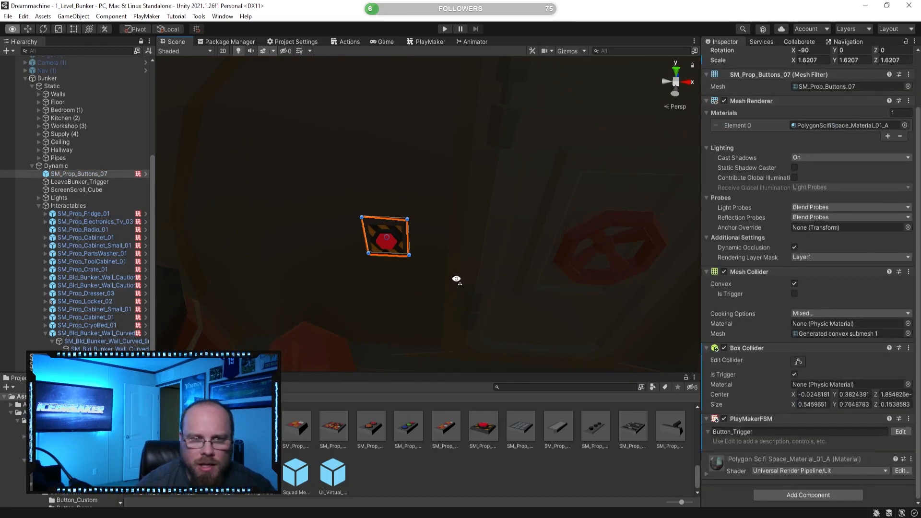
Examine the wall button and its placement beside the exit door from several angles, keeping SM_Prop_Buttons_07 selected.
right_click_drag(457, 278, 418, 282)
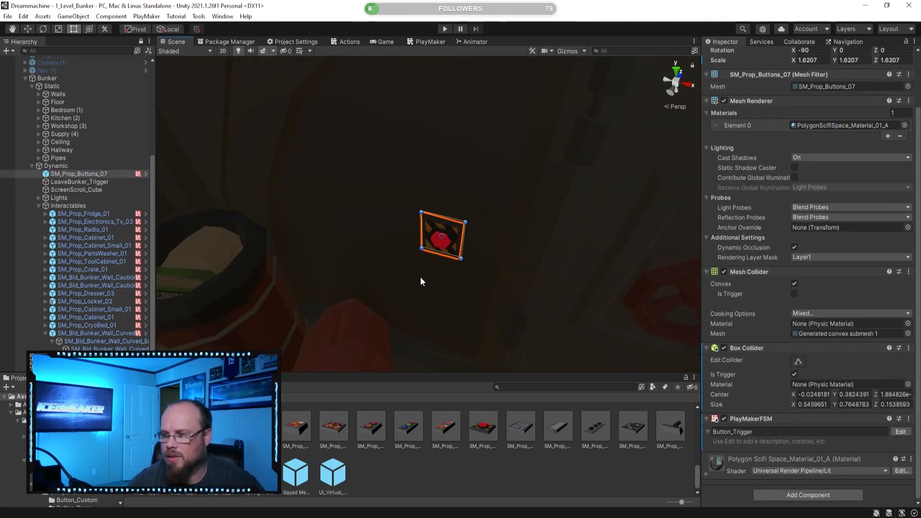
right_click_drag(260, 289, 334, 336)
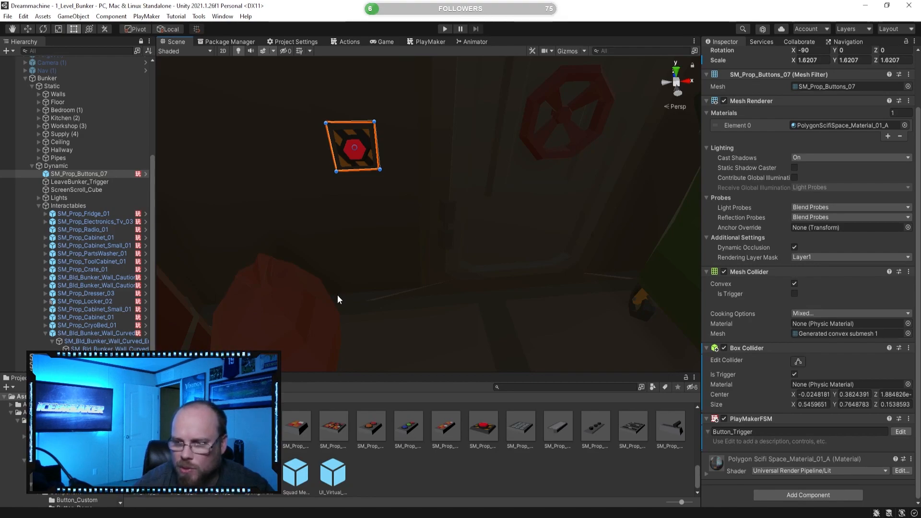
right_click_drag(455, 354, 429, 299)
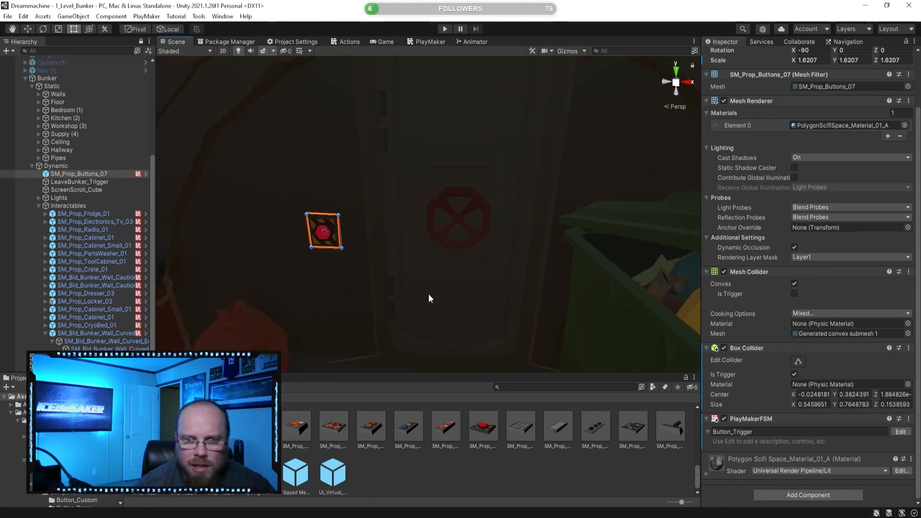
right_click_drag(525, 258, 445, 202)
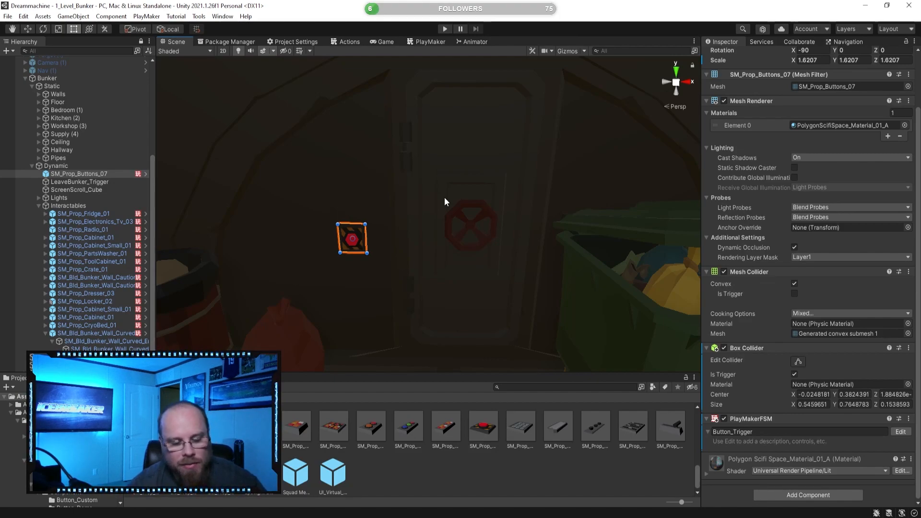
left_click(480, 468)
left_click(362, 245)
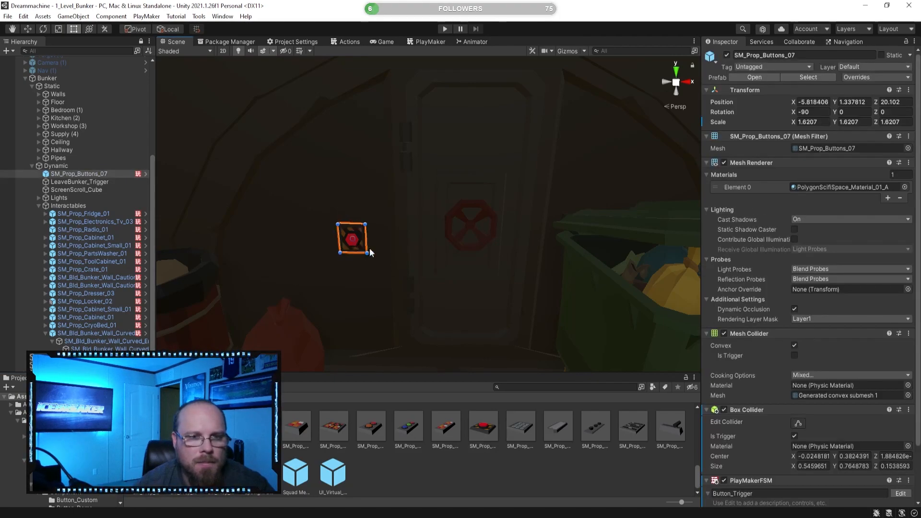
left_click(423, 482)
right_click_drag(396, 303, 377, 301)
key("w")
left_click(399, 240)
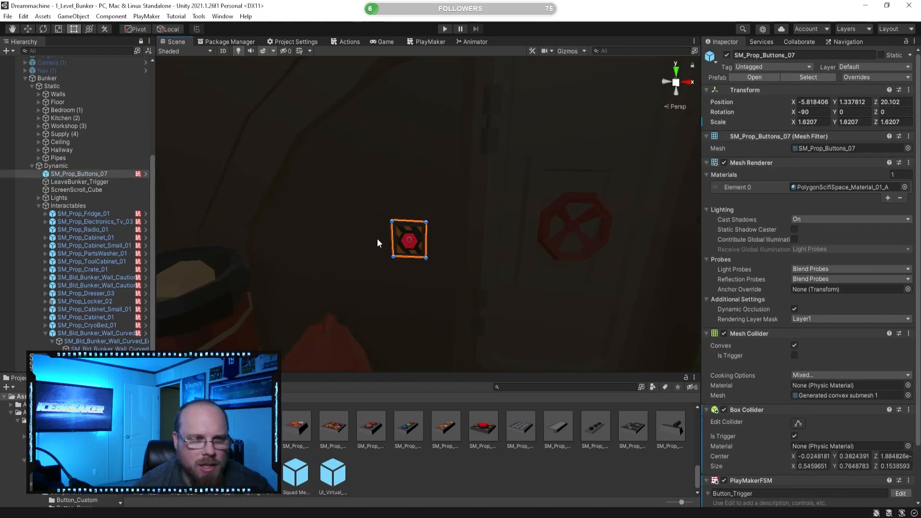
right_click_drag(426, 292, 406, 257)
left_click(79, 174)
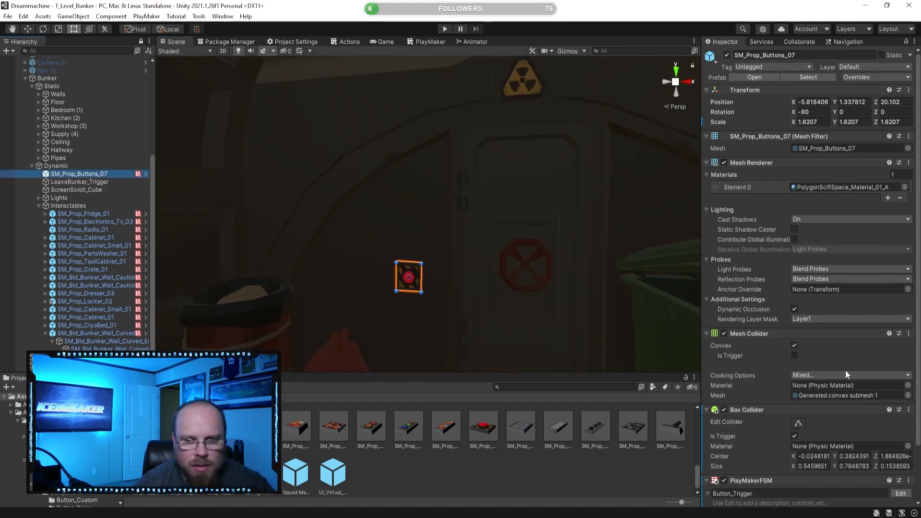
scroll(810, 384, "down", 3)
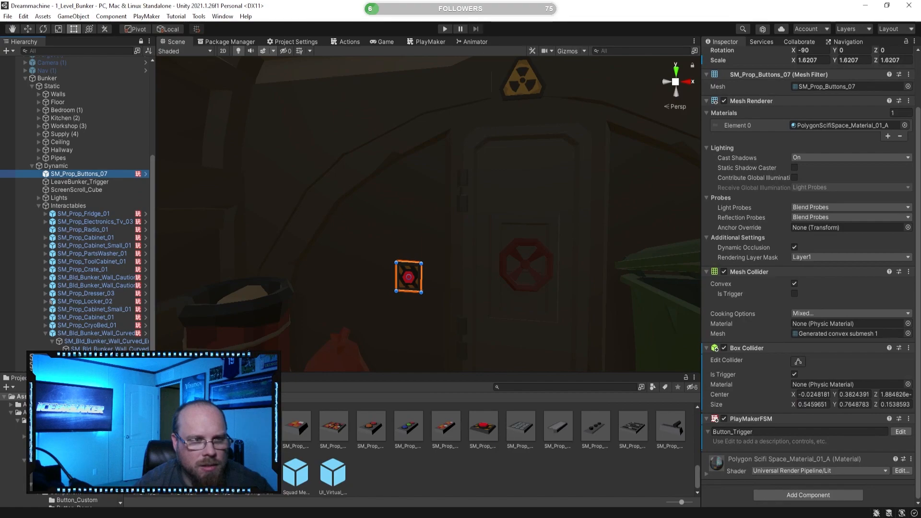
left_click(809, 496)
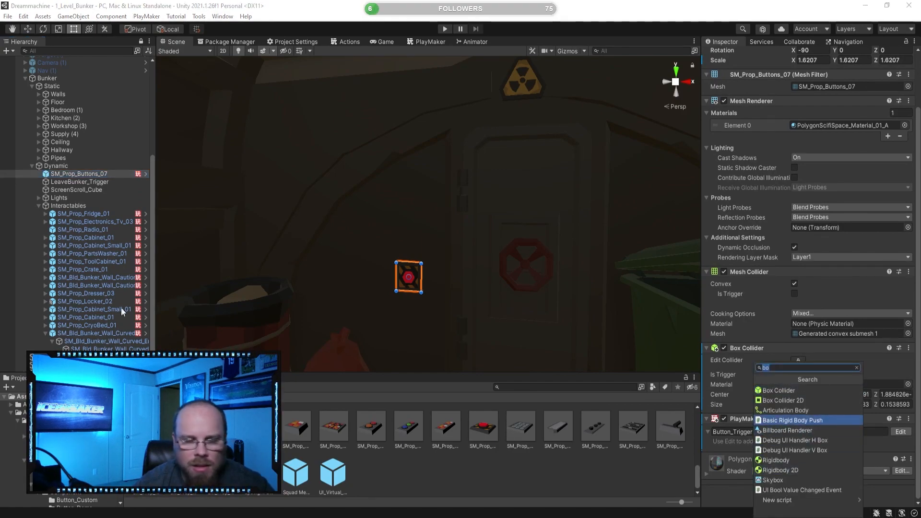
left_click(82, 182)
left_click(79, 174)
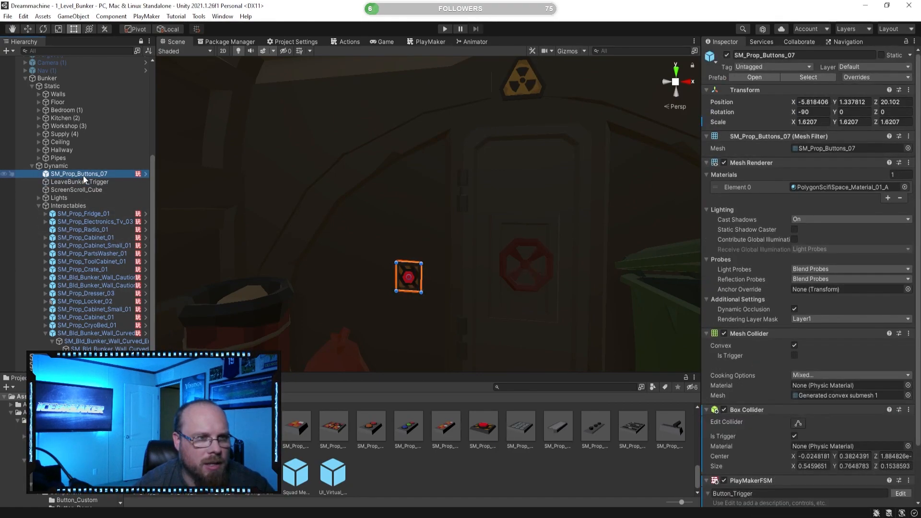
Add a point light as a child of SM_Prop_Buttons_07 and move it out from the wall to about Y 0.49.
right_click(83, 174)
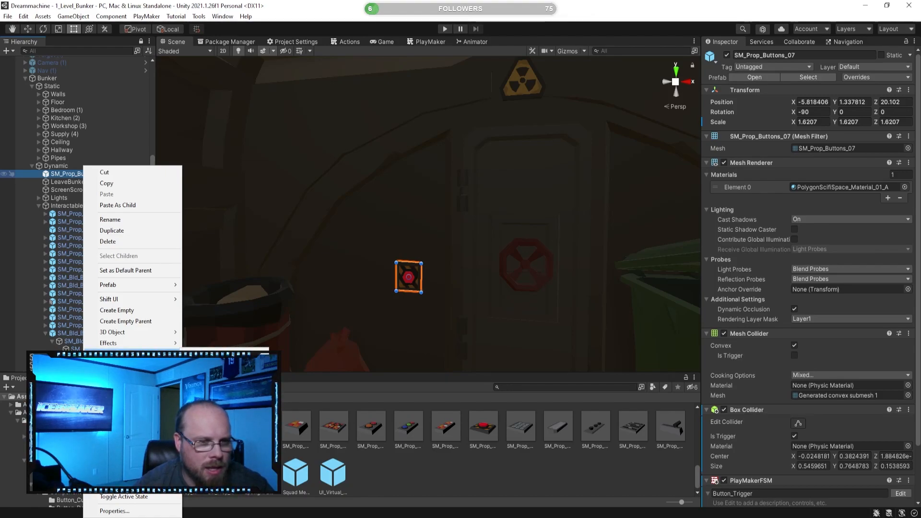
left_click(209, 365)
left_click_drag(379, 278, 273, 304, "alt")
left_click(27, 29)
left_click_drag(307, 168, 336, 268, "alt")
left_click_drag(341, 232, 198, 252)
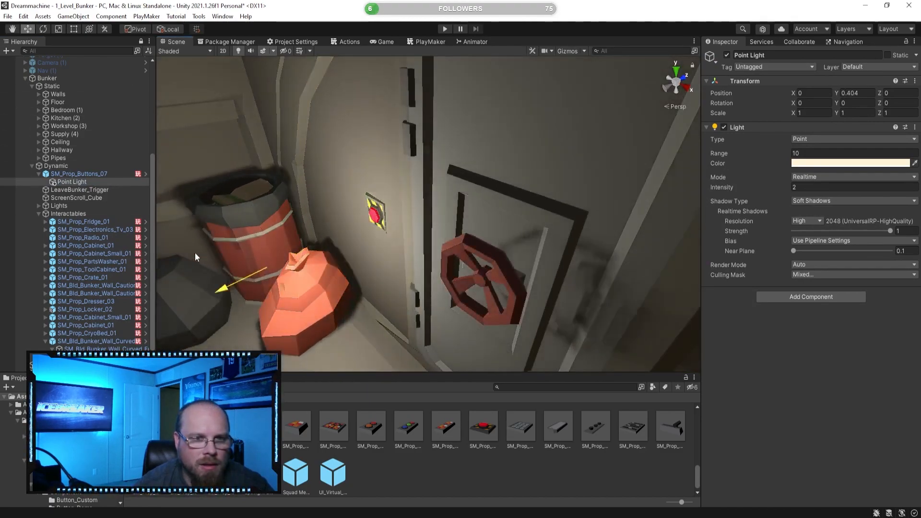
left_click_drag(321, 237, 284, 261, "alt")
Change the point light's color to red and move it closer to the button, to about Y 0.187.
left_click(915, 163)
left_click(638, 166)
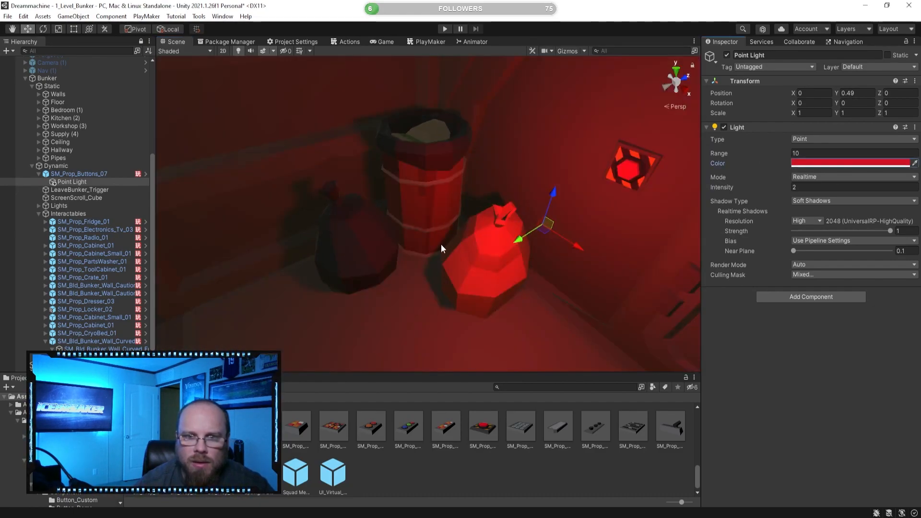
left_click_drag(442, 244, 462, 222, "alt")
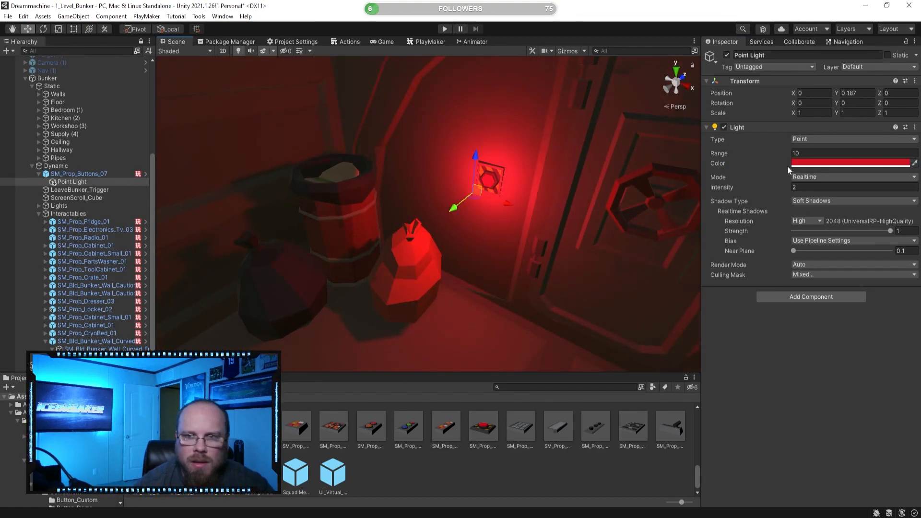
Set the point light's range to 3 and intensity to 1, and shift it to about Y 0.251.
left_click_drag(786, 156, 669, 165)
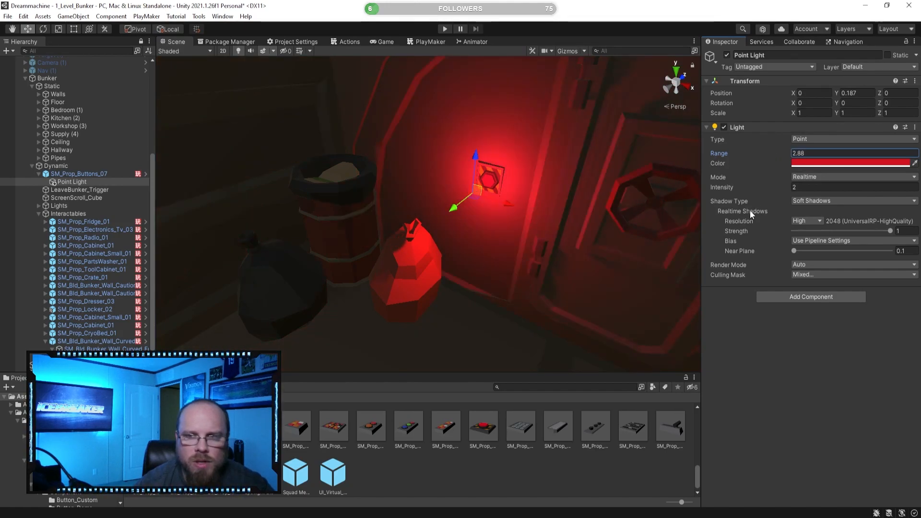
type("3")
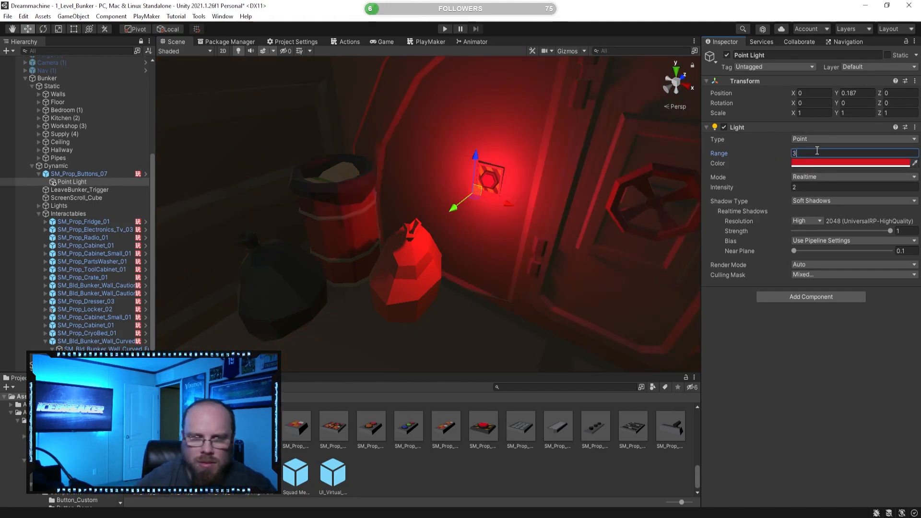
left_click(802, 187)
type("1")
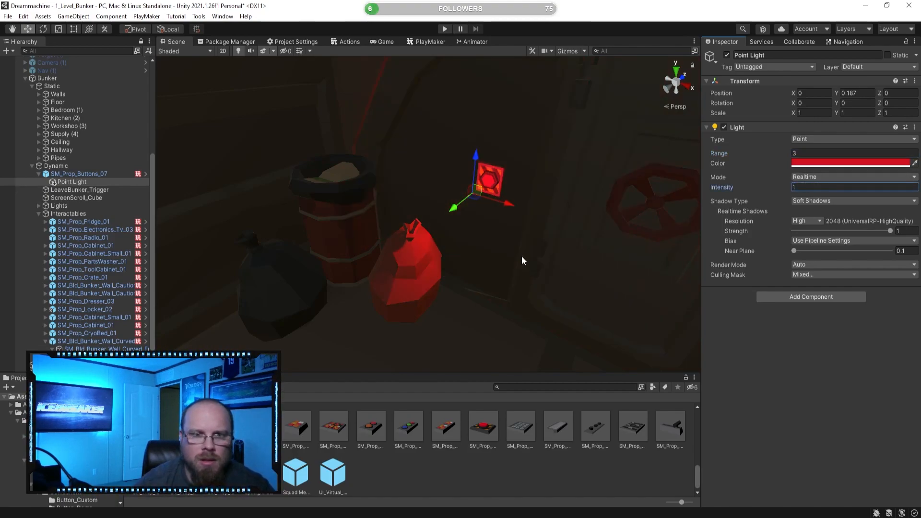
left_click_drag(522, 261, 494, 200, "alt")
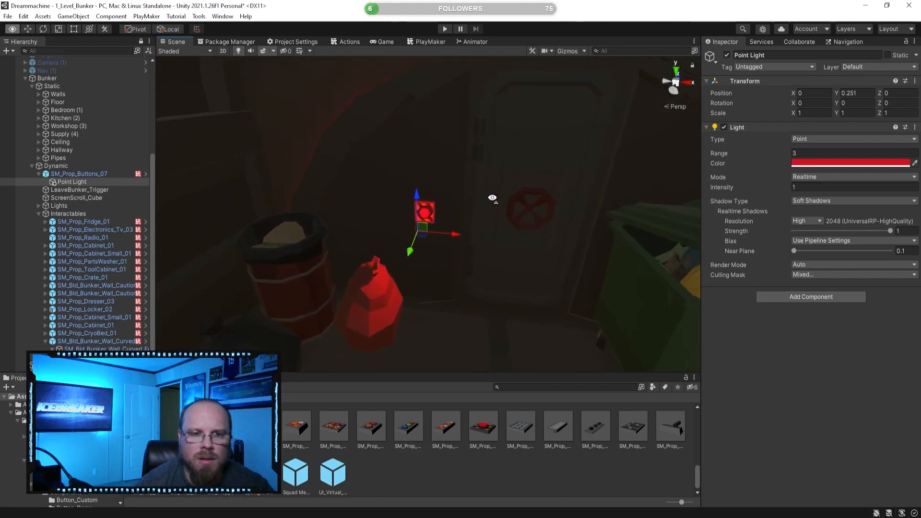
Switch the Point Light object off and on repeatedly to preview a blinking effect, leaving it active.
left_click(726, 55)
left_click(727, 55)
left_click(726, 55)
left_click(726, 55)
left_click(727, 55)
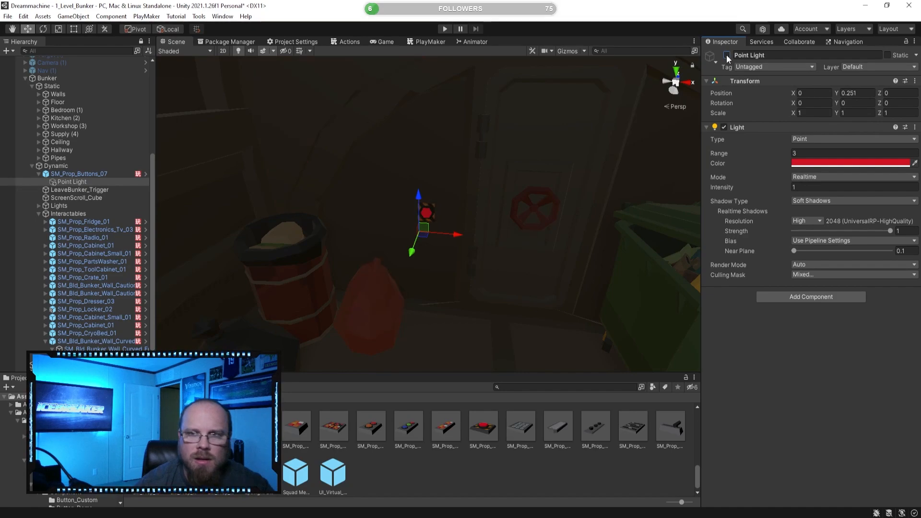
left_click(728, 57)
left_click(727, 56)
left_click(727, 55)
left_click(728, 56)
left_click(728, 55)
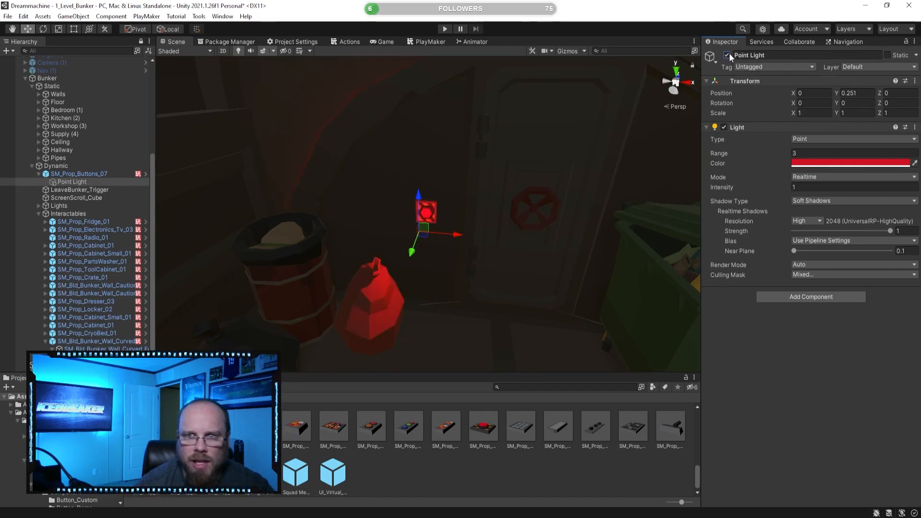
Add a PlayMaker FSM to the Point Light object.
left_click(483, 489)
left_click(85, 182)
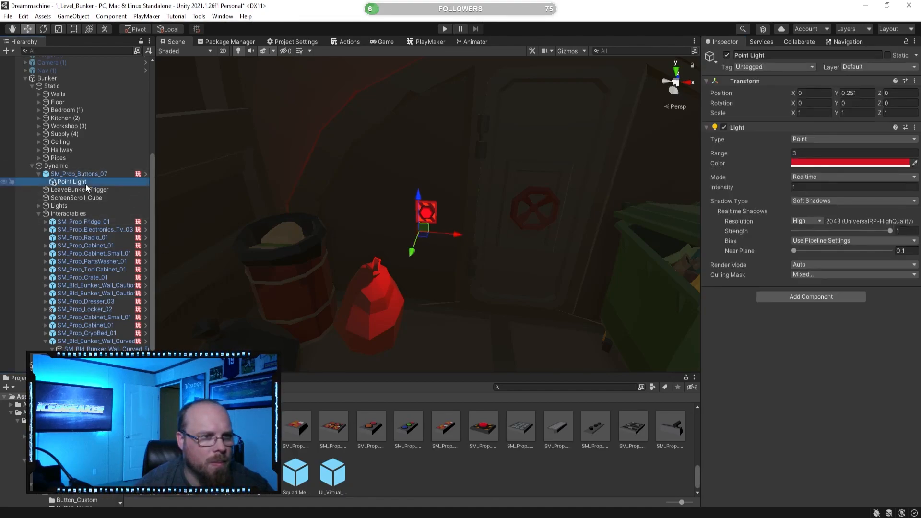
left_click(412, 41)
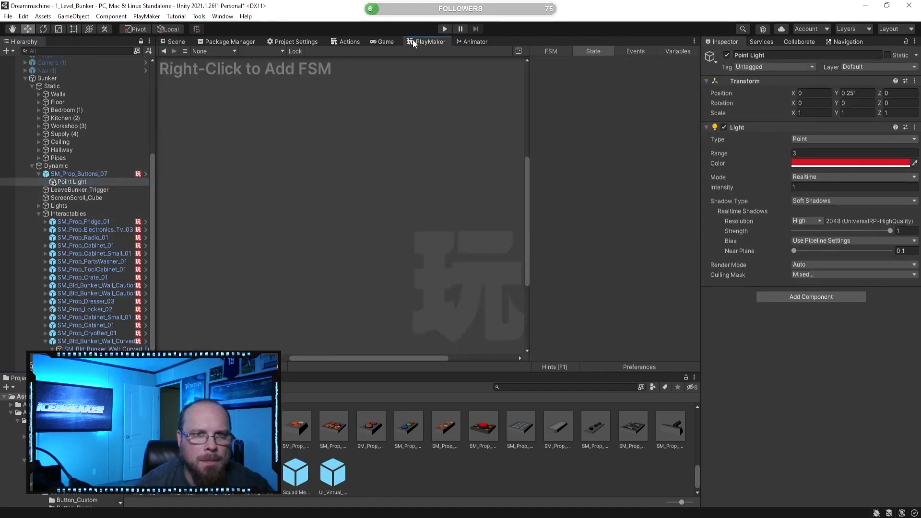
right_click(368, 207)
left_click(386, 212)
left_click(316, 196)
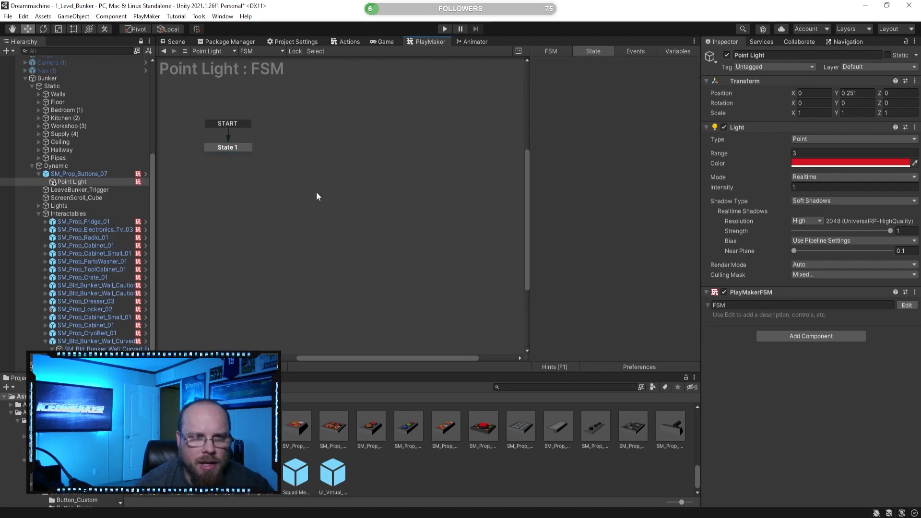
middle_click_drag(316, 196, 391, 236)
Set the alien head as the watermark of the Point Light's FSM.
right_click(427, 264)
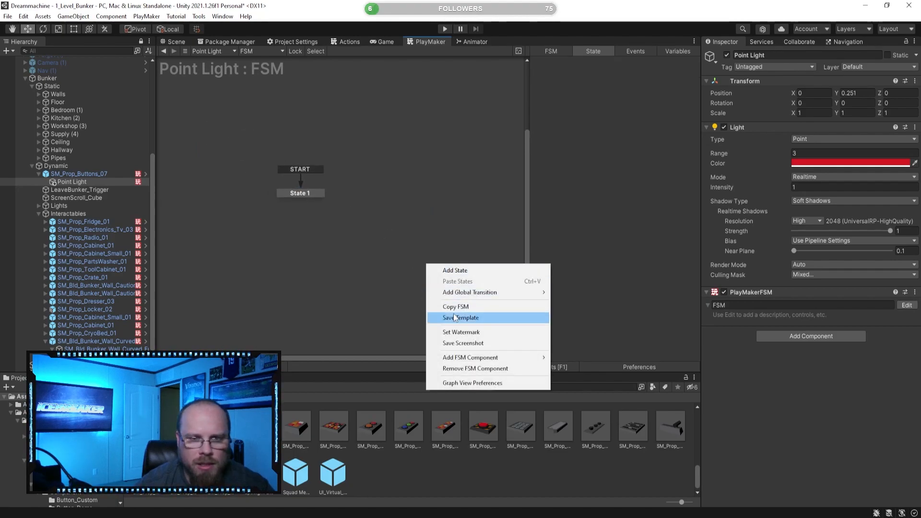
left_click(461, 332)
left_click(557, 92)
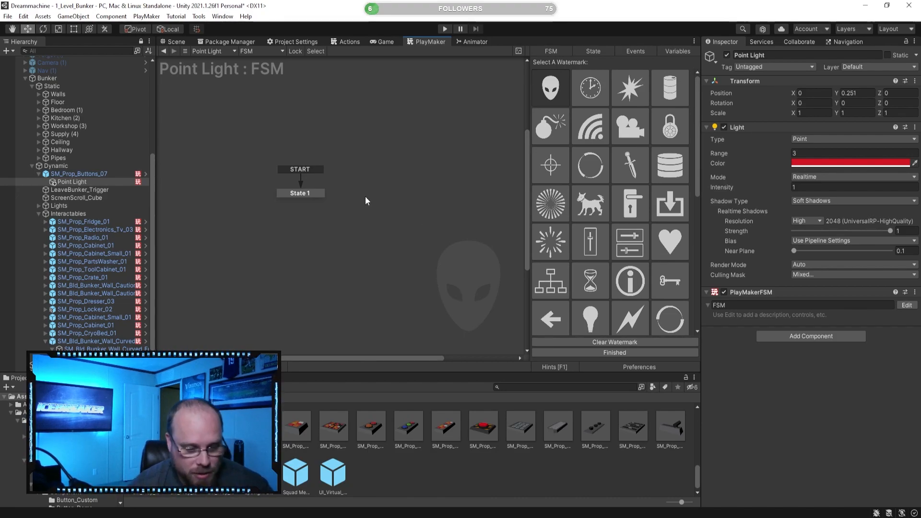
Rename the FSM's start state as Activate.
left_click(350, 199)
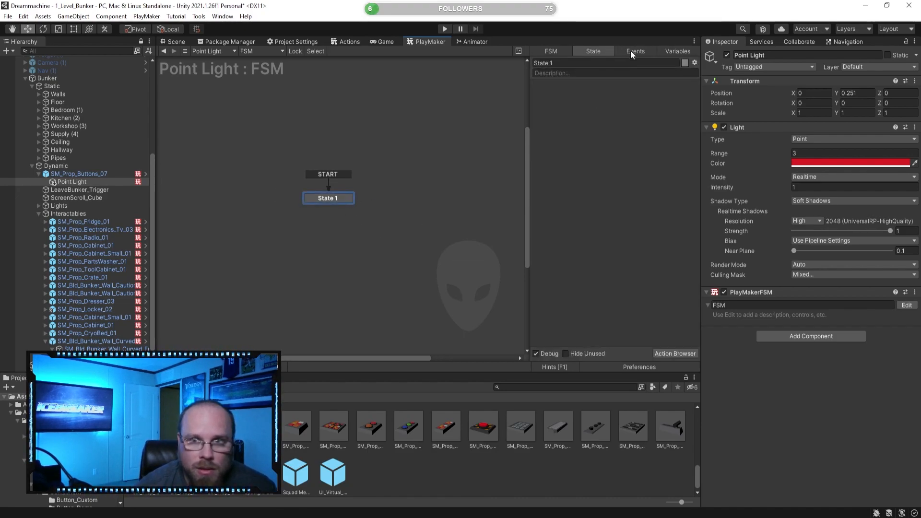
left_click(630, 51)
left_click(327, 199)
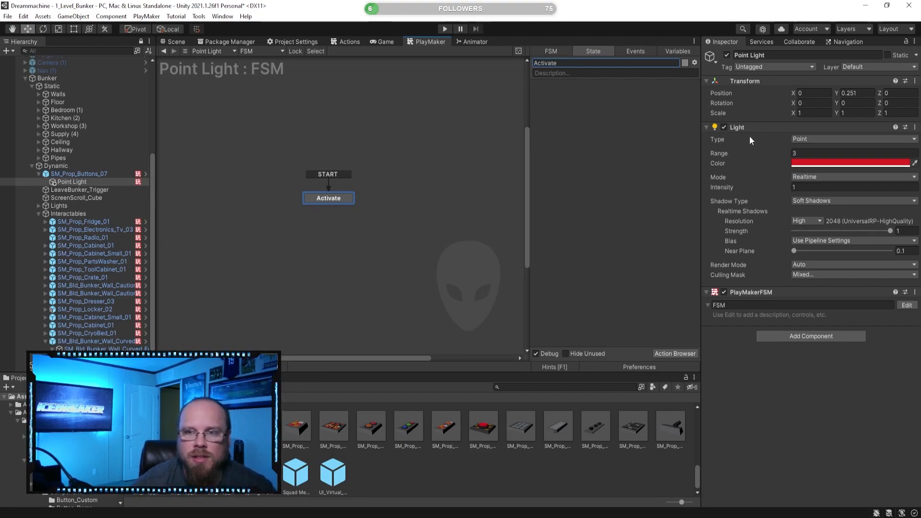
Add a Set Property action for the Light component to the Activate state, targeting the enabled property.
left_click_drag(752, 131, 585, 165)
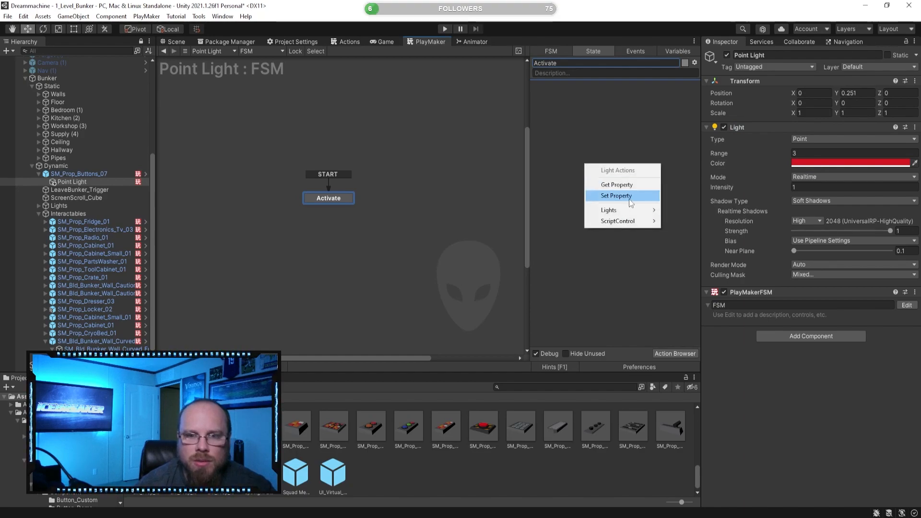
left_click(615, 196)
left_click(626, 119)
left_click(632, 160)
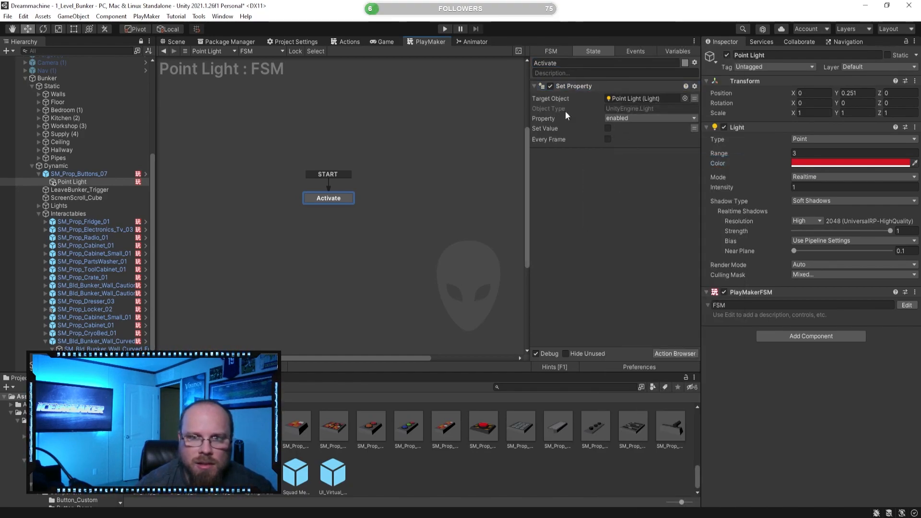
Add a second state named Wait to the FSM and give it a Wait action.
right_click(378, 224)
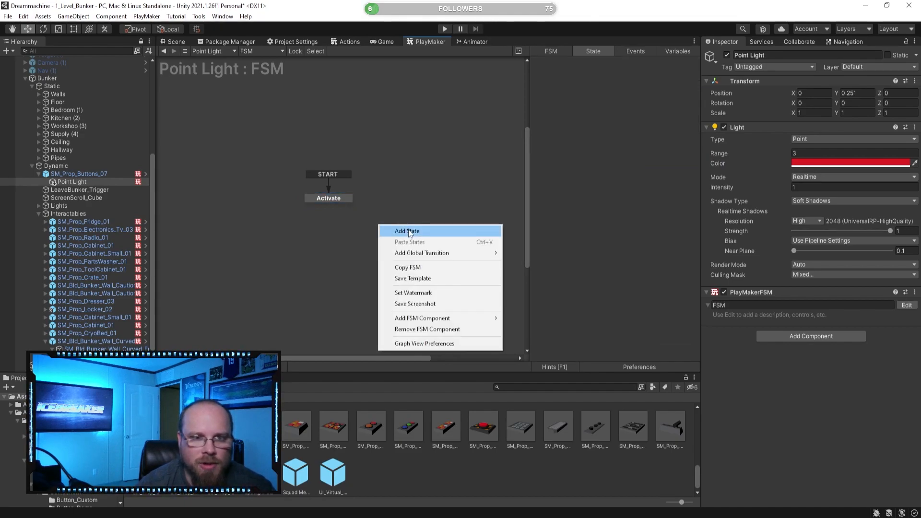
left_click(389, 229)
left_click(574, 65)
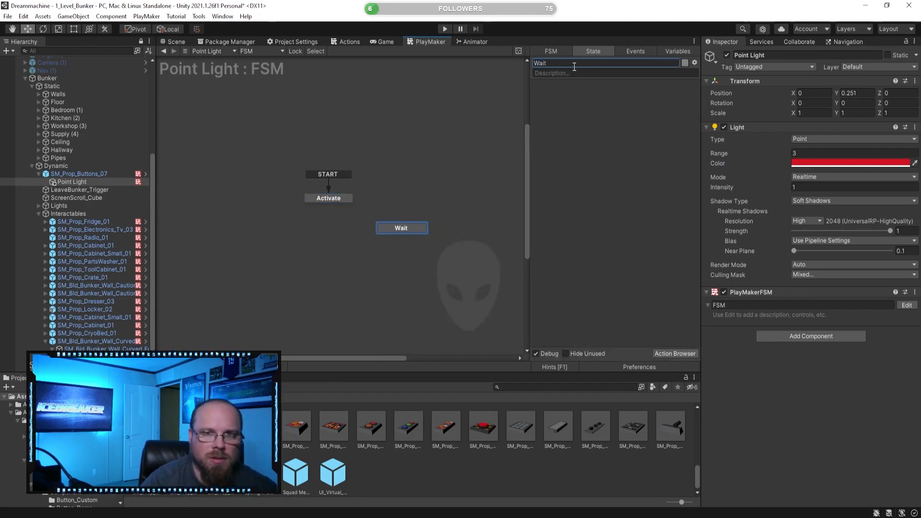
left_click(675, 354)
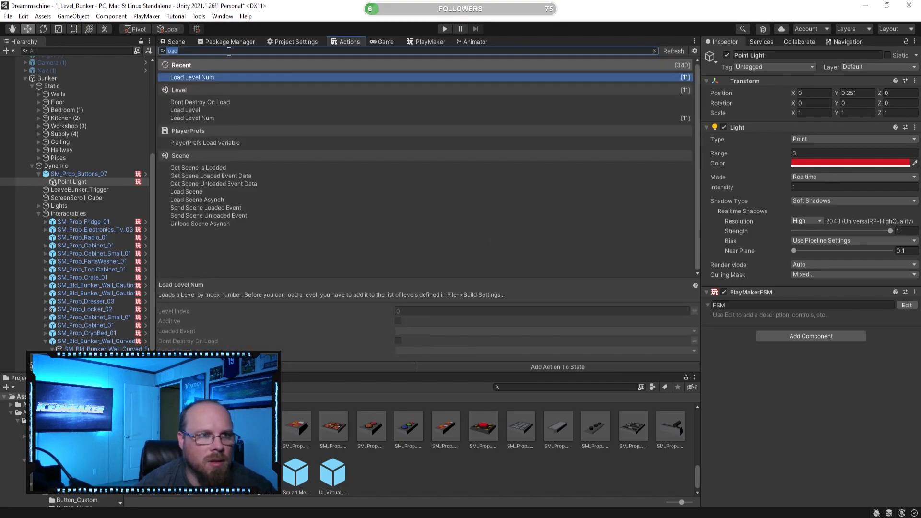
type("wa")
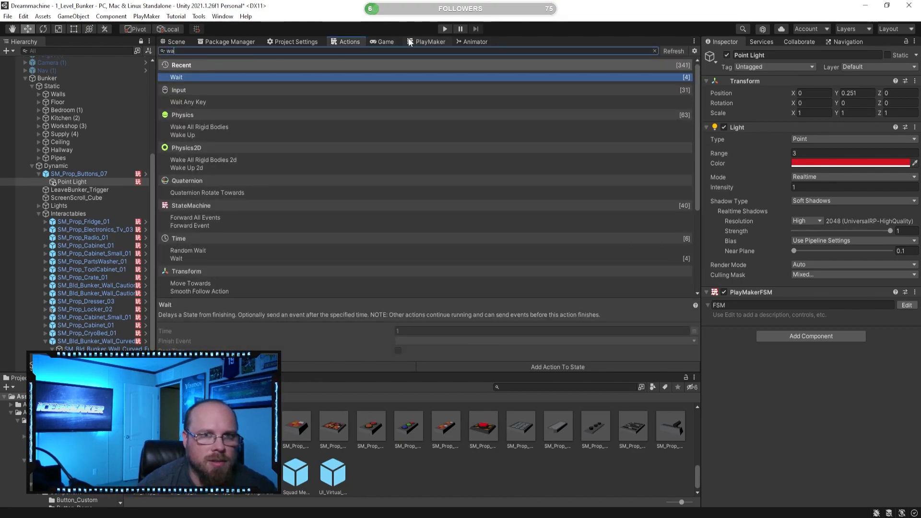
double_click(180, 76)
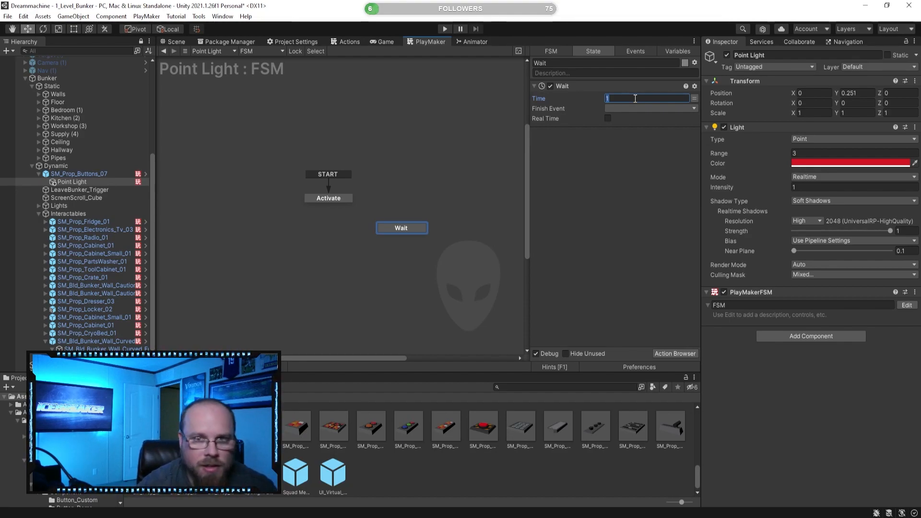
Set the Wait action's time to 0.5, leaving its finish event at None.
key("Return")
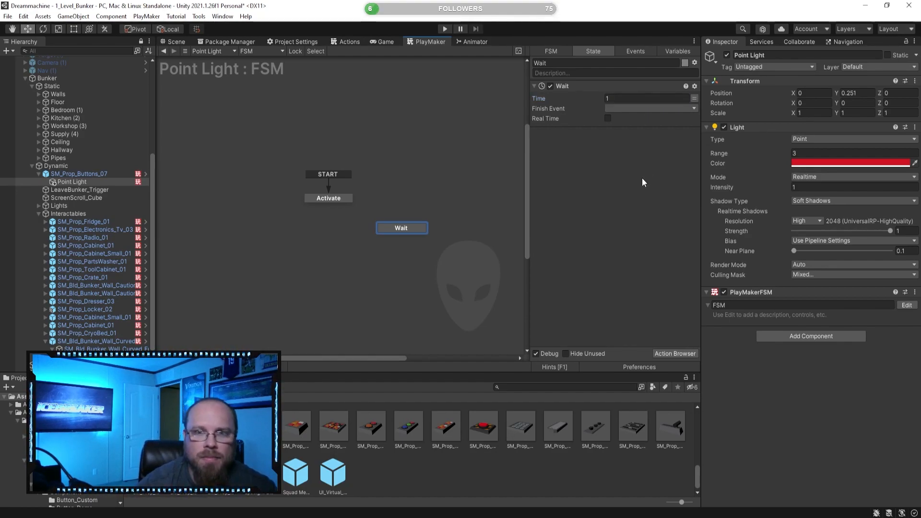
type("30")
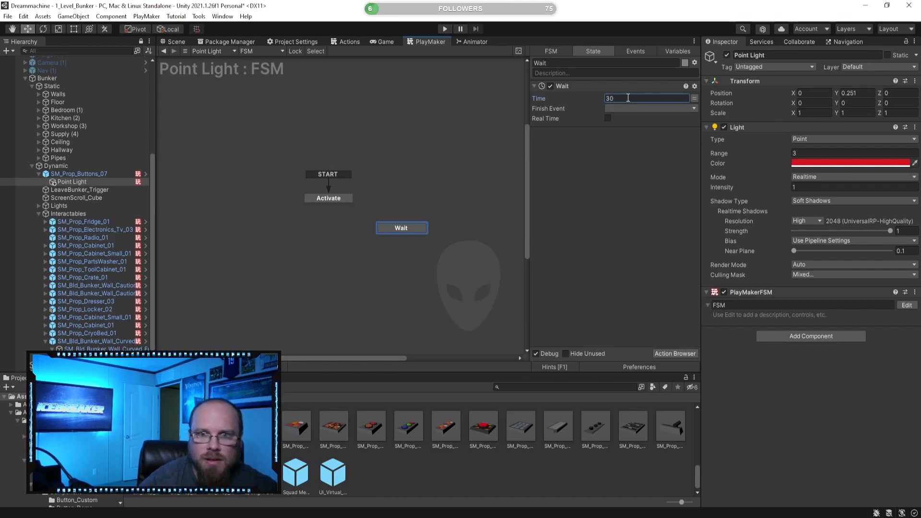
key("BackSpace")
key("BackSpace")
type("0.5")
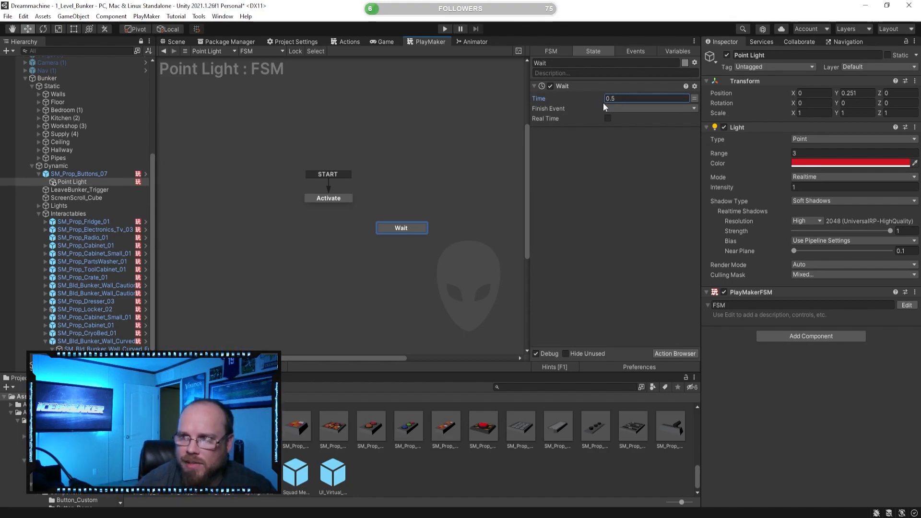
left_click(623, 108)
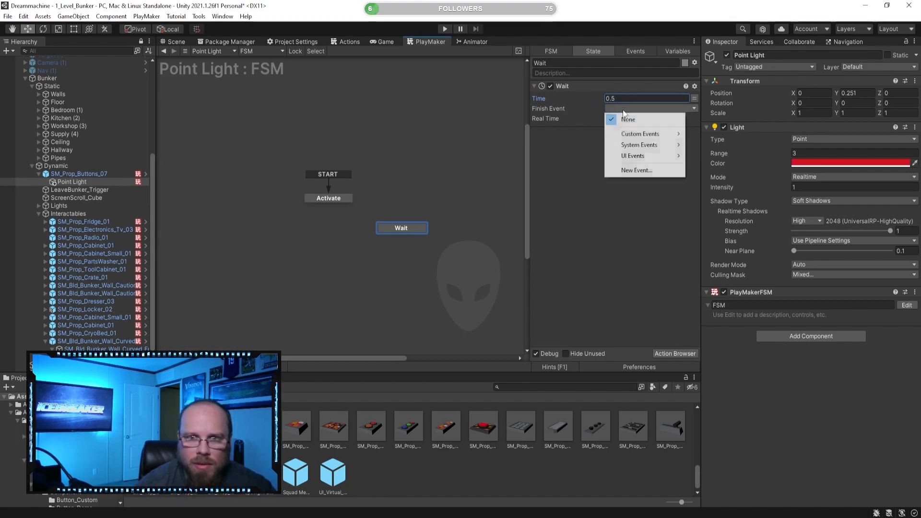
left_click(584, 199)
Add a FINISHED transition to the Wait state and place the state directly below Activate.
right_click(411, 233)
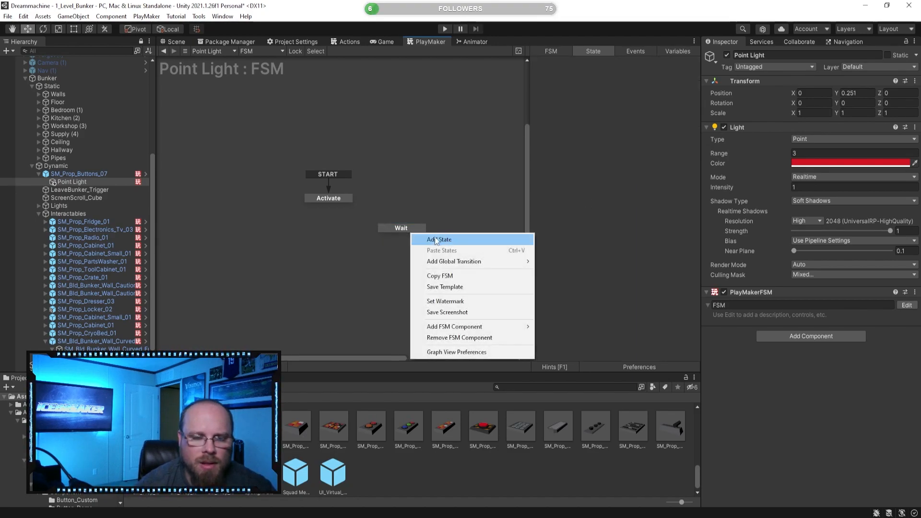
left_click(397, 228)
left_click(407, 227)
right_click(407, 226)
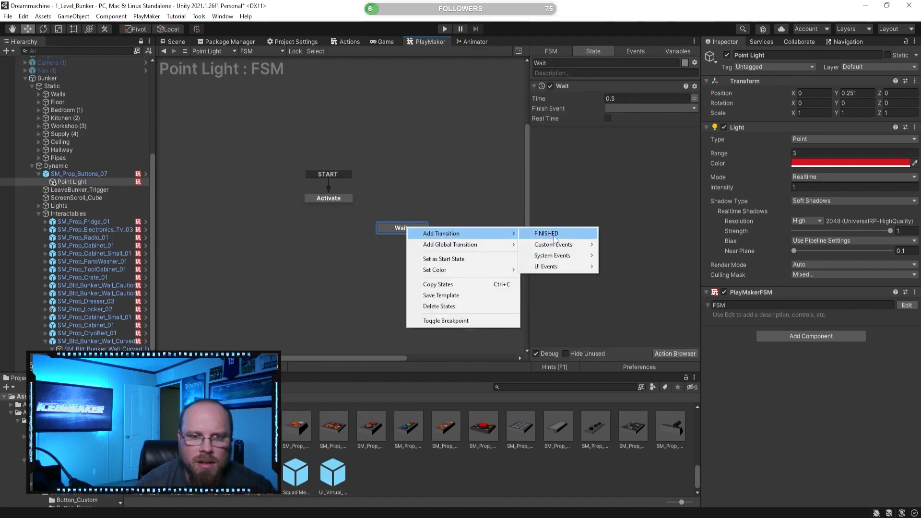
left_click(559, 233)
left_click_drag(405, 235, 331, 234)
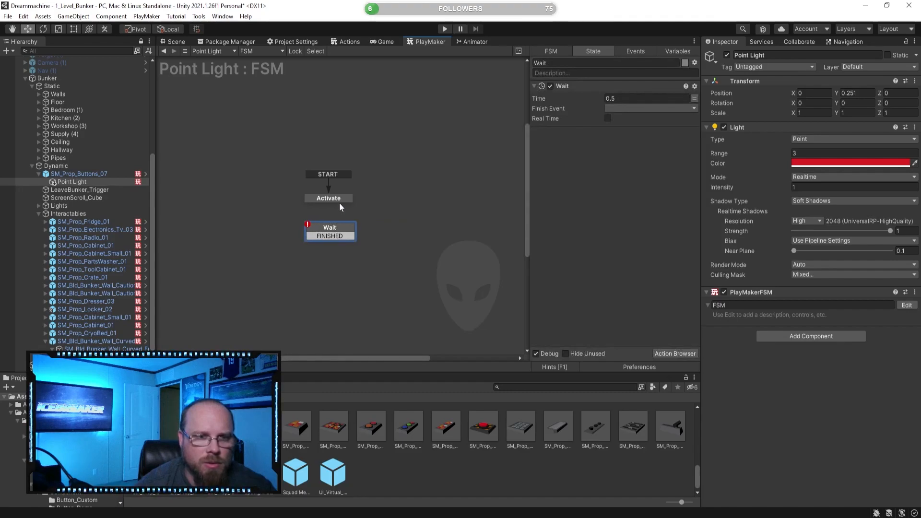
Add a FINISHED transition to the Activate state leading to Wait, and link Wait's FINISHED transition to a new state.
left_click(339, 200)
right_click(339, 200)
mouse_move(391, 203)
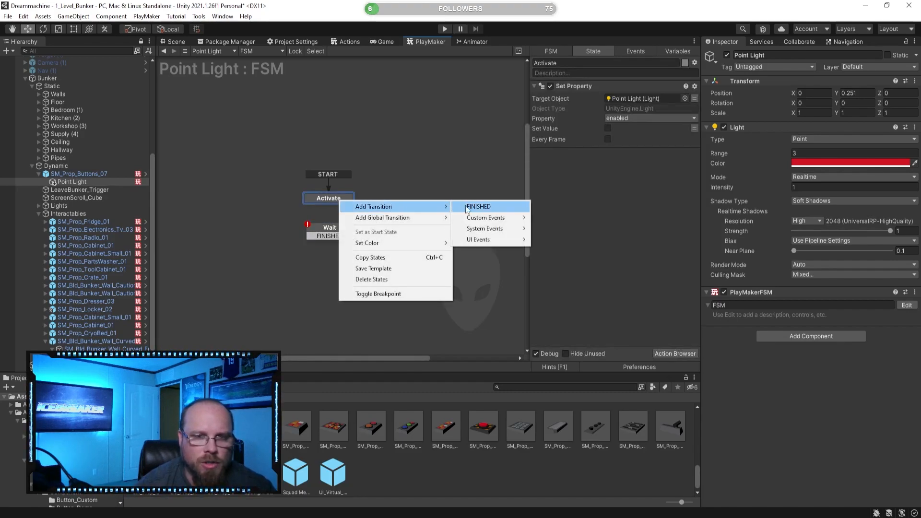
left_click(463, 206)
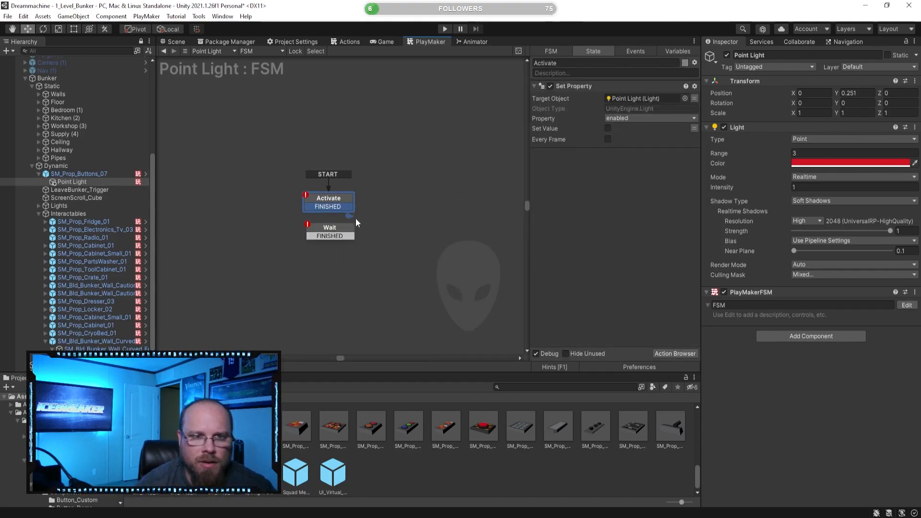
left_click_drag(343, 207, 309, 302)
left_click_drag(339, 229, 336, 222)
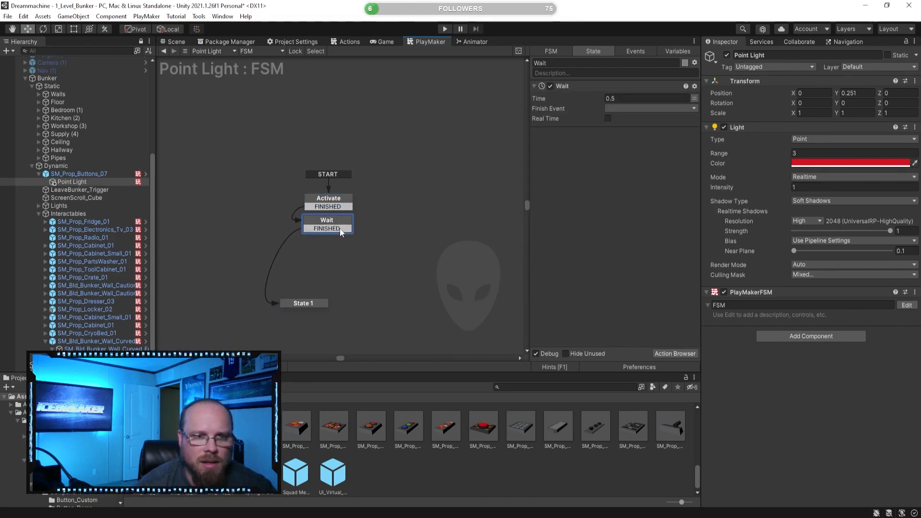
left_click(420, 261)
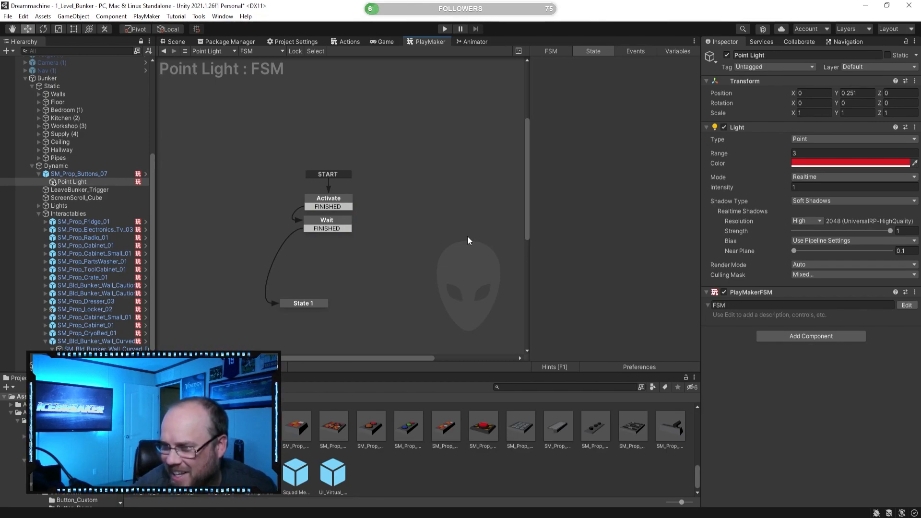
Stack the new state directly below Wait and align the Activate state directly above it.
left_click_drag(301, 306, 323, 246)
left_click_drag(318, 202, 317, 200)
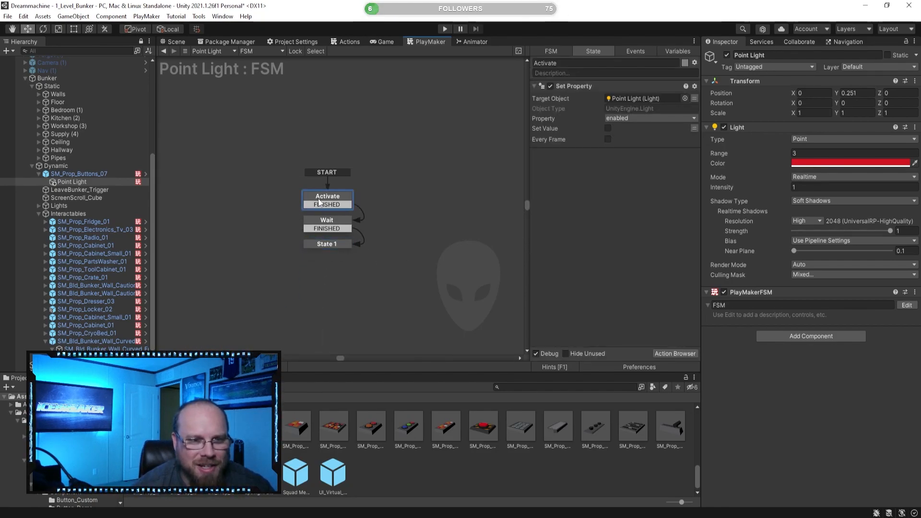
left_click(430, 256)
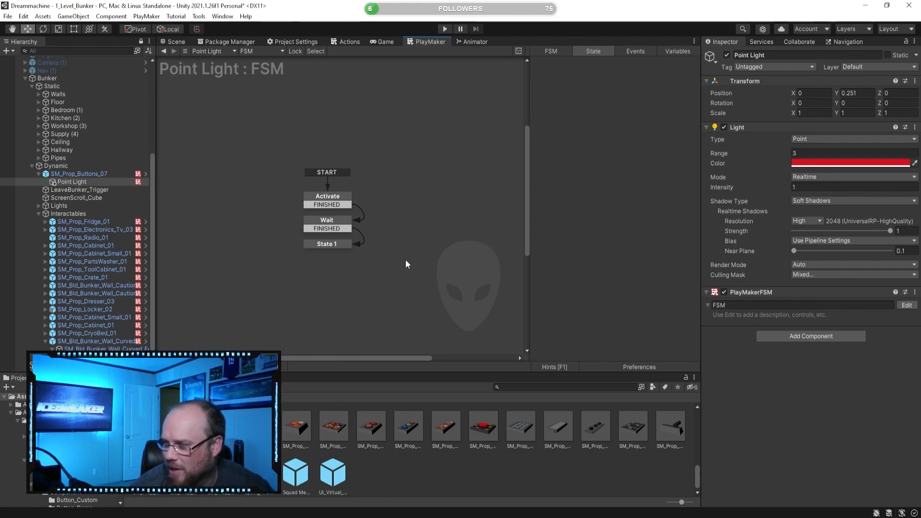
Set the finish event of the Wait state's action to FINISHED.
left_click(334, 222)
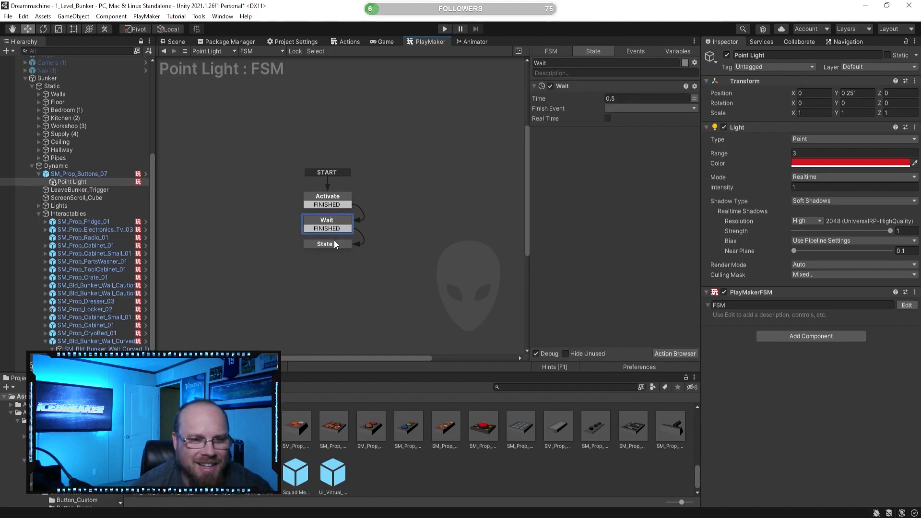
left_click(631, 108)
left_click(628, 128)
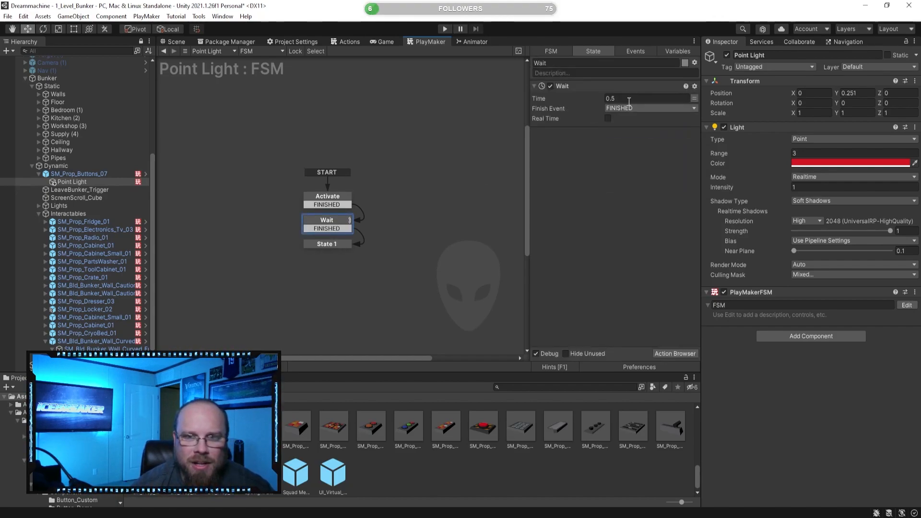
Copy Activate's Set Property action into State 1 with Set Value enabled, and add a FINISHED transition to State 1.
left_click(341, 197)
left_click(572, 87)
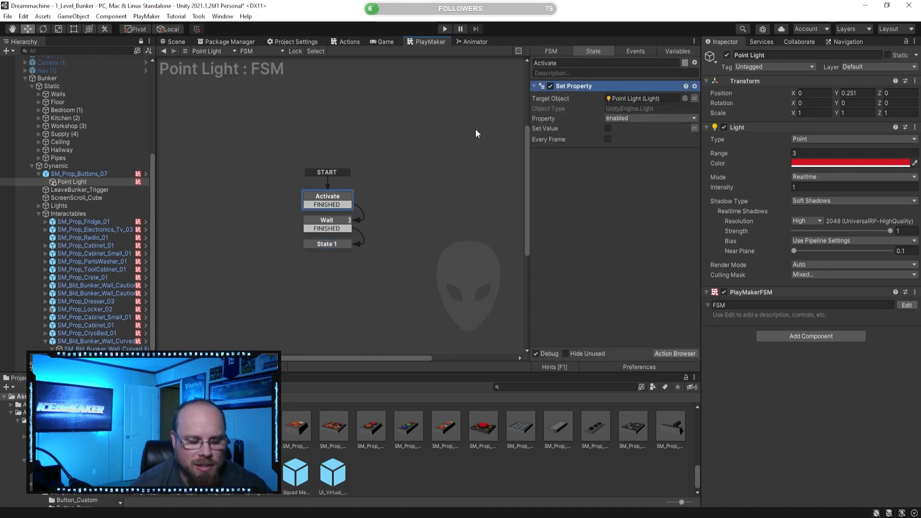
left_click(335, 245)
key("ctrl+v")
left_click(608, 129)
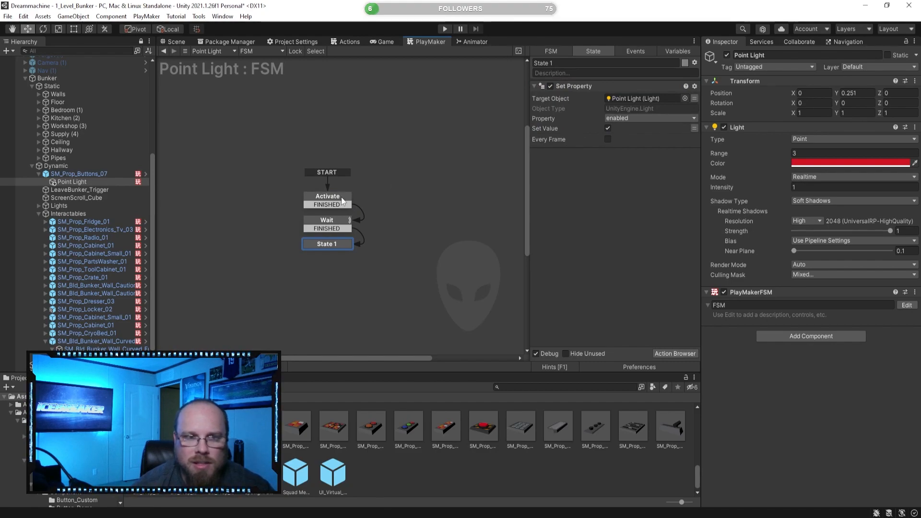
right_click(335, 247)
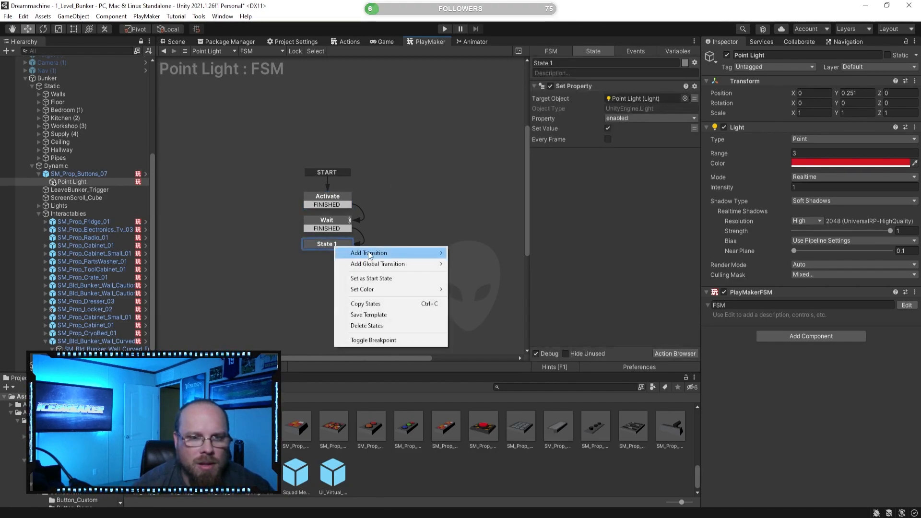
left_click(460, 252)
Duplicate the Wait state below State 1, linking State 1 to the copy and the copy back to Activate.
left_click(331, 229)
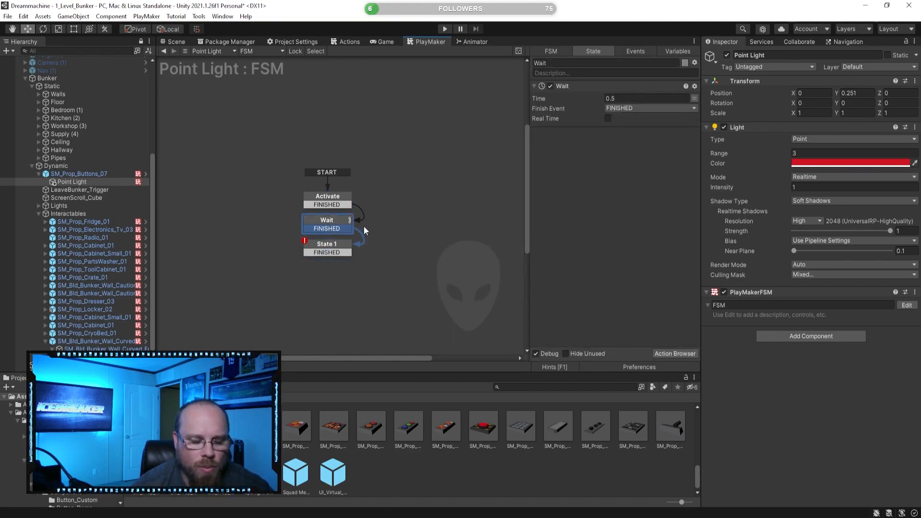
key("ctrl+v")
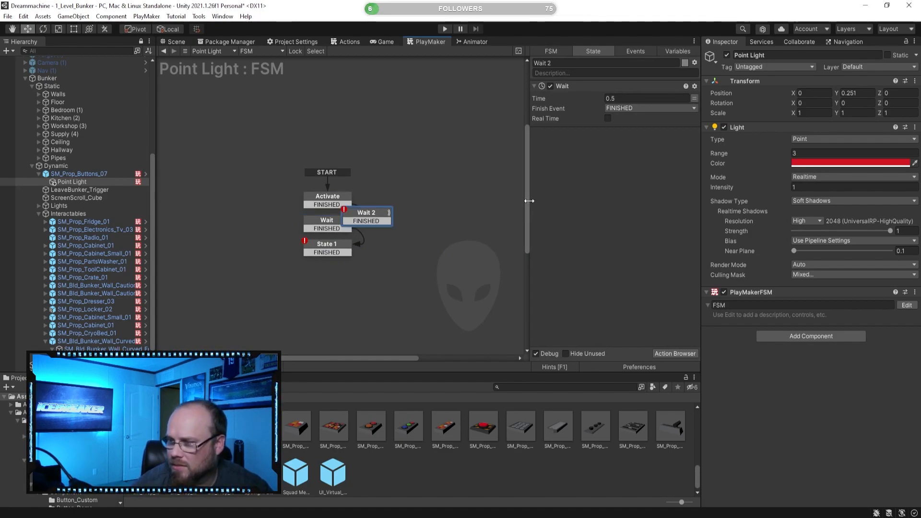
left_click_drag(383, 218, 328, 197)
left_click(342, 245)
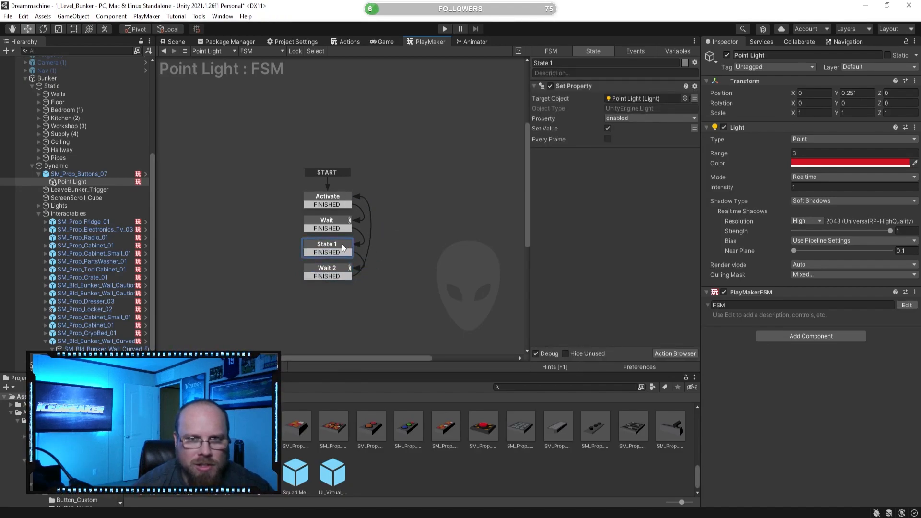
left_click(584, 66)
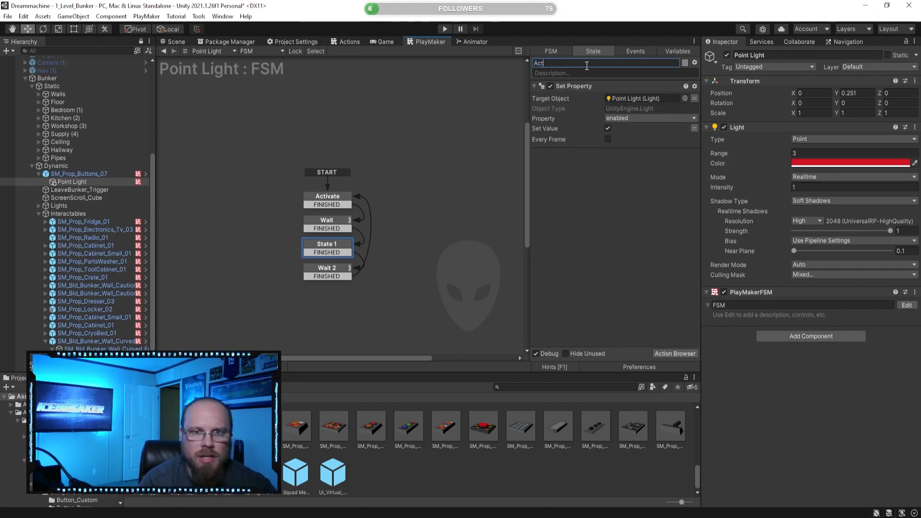
key("BackSpace")
key("BackSpace")
left_click(456, 262)
Rename the FSM's first state to DeActivate.
left_click(332, 201)
left_click(576, 62)
key("Home")
type("De")
left_click(370, 252)
left_click(336, 195)
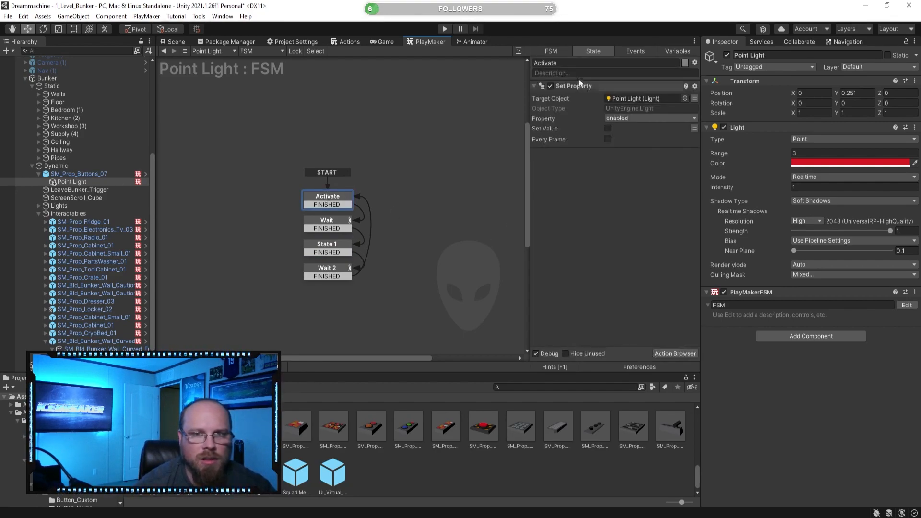
left_click(556, 62)
key("Home")
type("De")
left_click(378, 219)
Rename State 1, between the two wait states, to Activate.
left_click(327, 245)
left_click(564, 63)
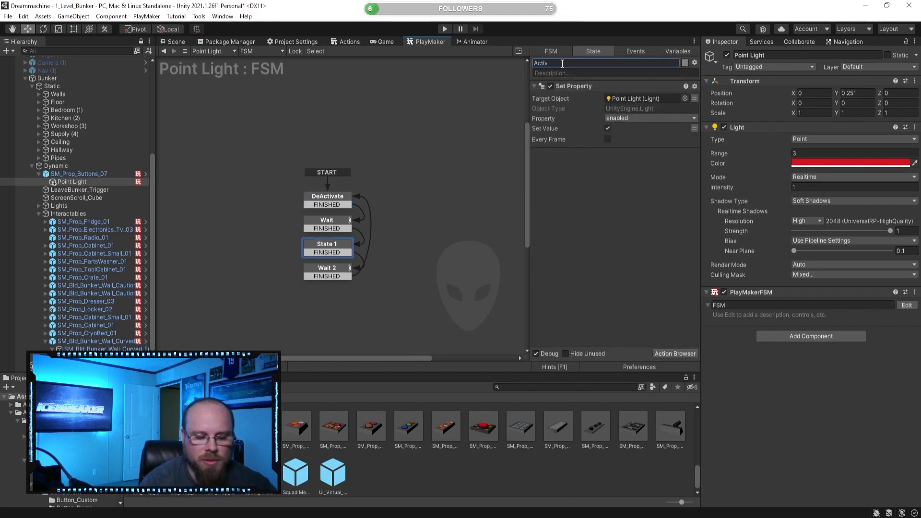
left_click(331, 314)
left_click(342, 250)
left_click(429, 269)
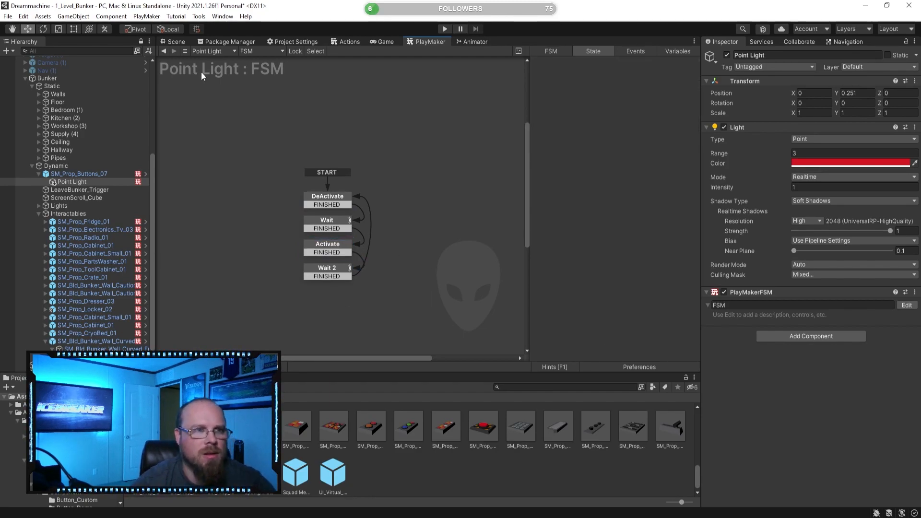
Run the game and check the light's blinking at the bunker door in the Scene view.
left_click(177, 42)
mouse_move(473, 156)
right_mouse_down()
mouse_move(376, 152)
mouse_move(477, 167)
mouse_move(454, 154)
right_mouse_up()
key("w")
left_click(443, 31)
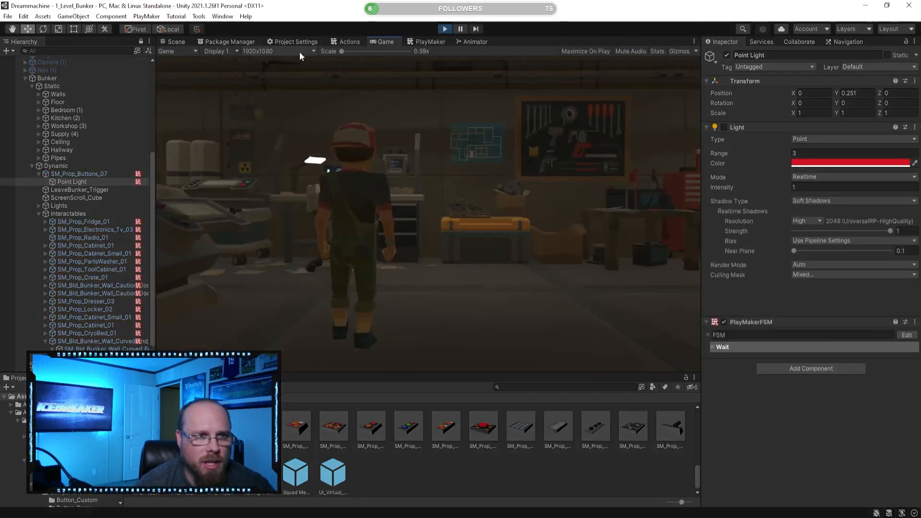
left_click(177, 41)
right_click_drag(421, 207, 225, 196)
right_click_drag(395, 235, 438, 236)
Set the point light's intensity to 1.75 while the game is running.
left_click_drag(766, 187, 765, 188)
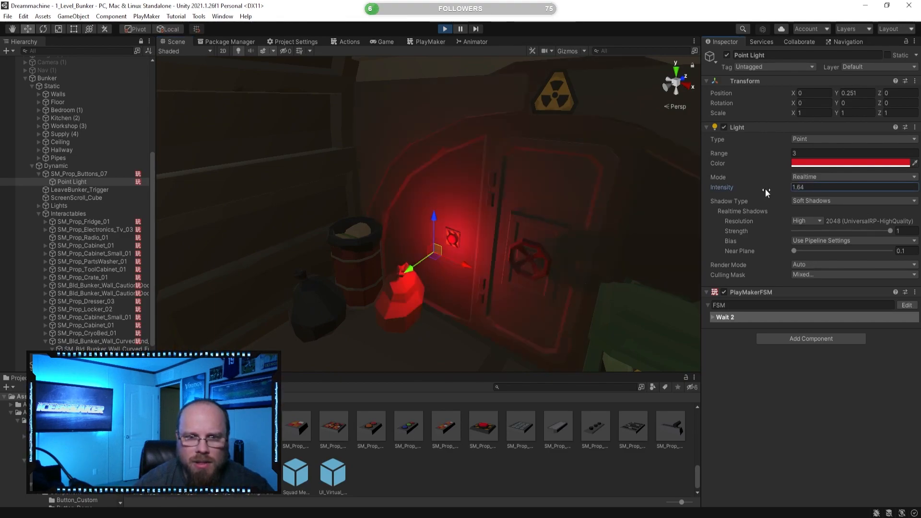
right_click_drag(576, 259, 545, 261)
left_click(812, 188)
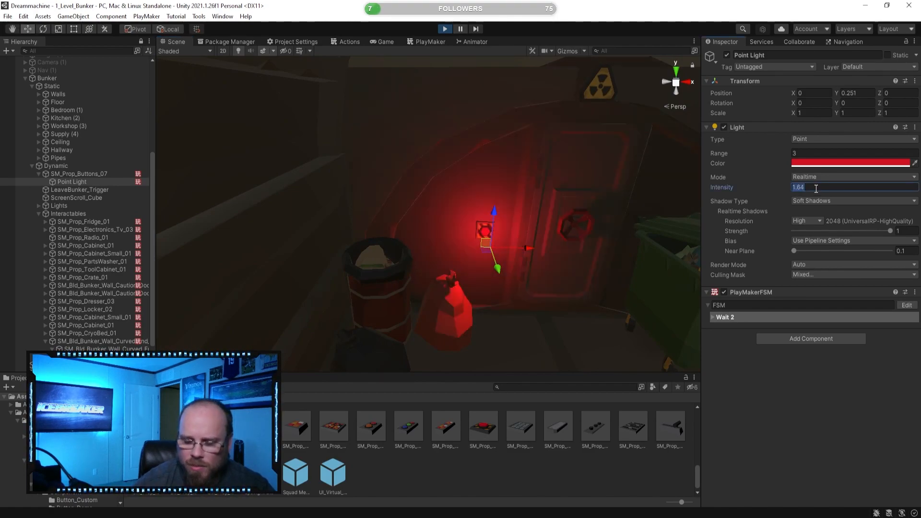
right_click_drag(456, 263, 509, 262)
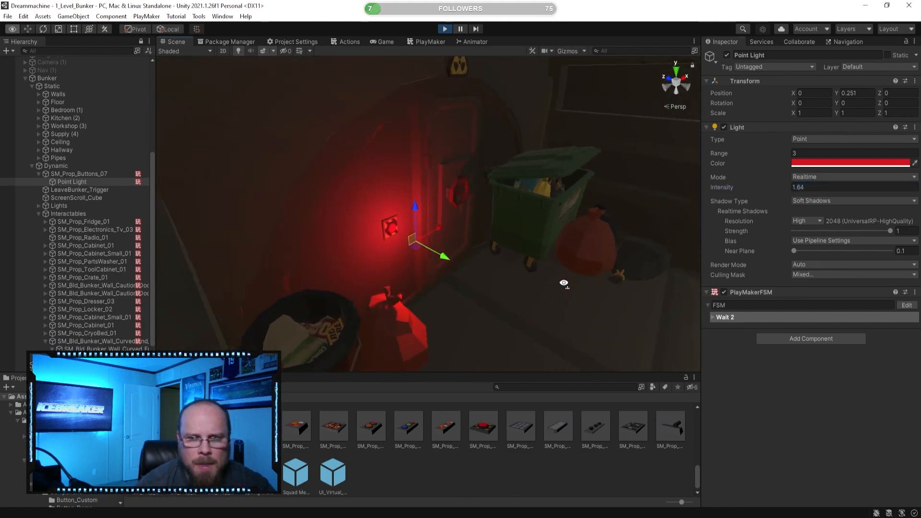
left_click(817, 188)
type("1.75")
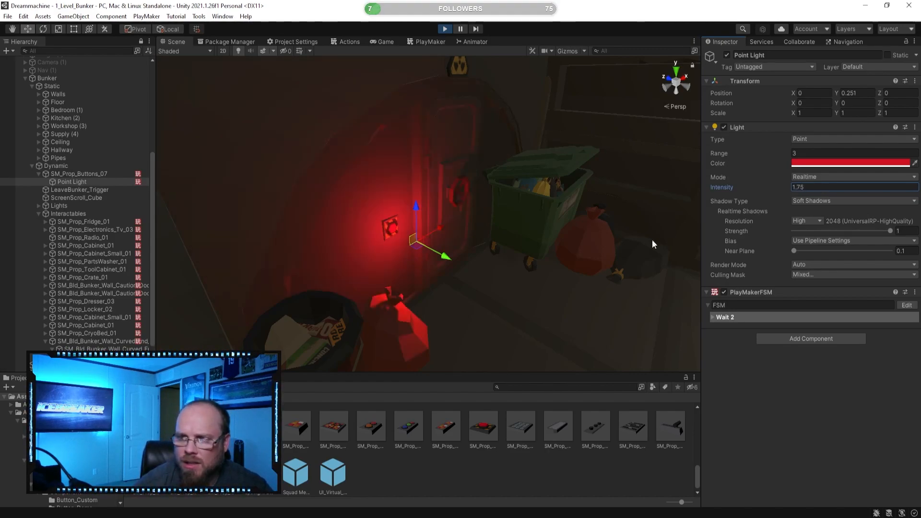
Examine the blinking red light around the bunker door from several angles, and stop the running game.
right_click_drag(468, 248, 499, 243)
key("w")
key("w")
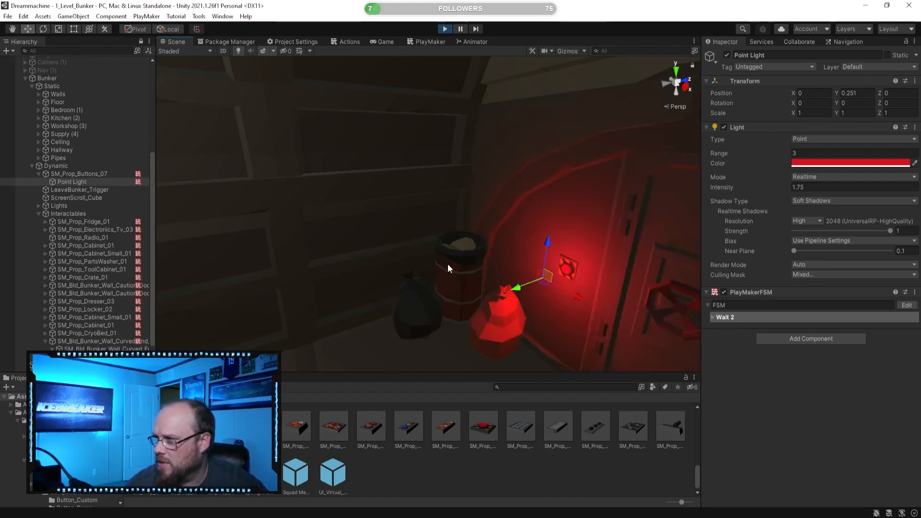
mouse_move(464, 265)
right_mouse_down()
mouse_move(487, 275)
mouse_move(479, 270)
right_mouse_up()
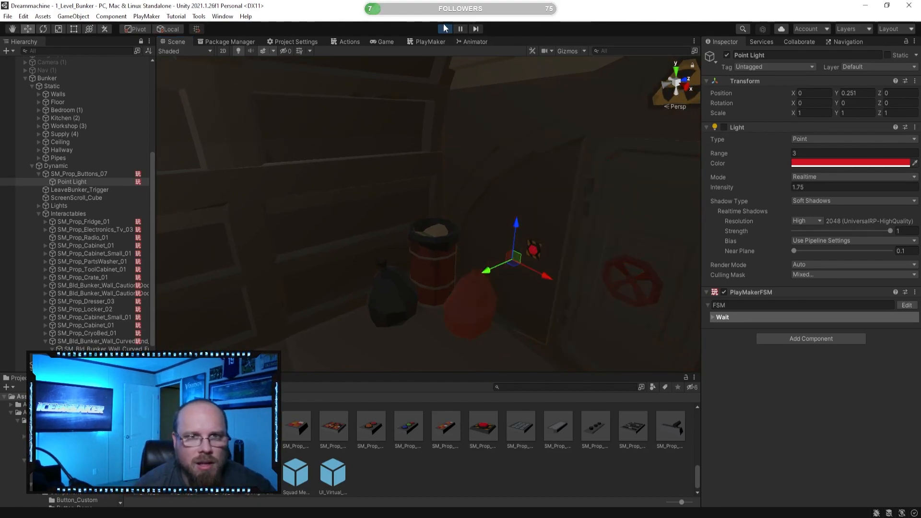
left_click(446, 30)
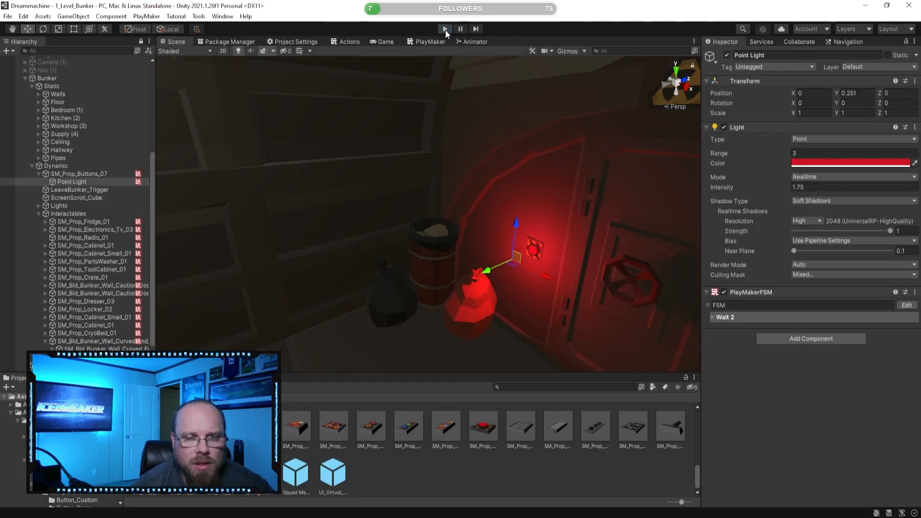
Examine the bunker interior around the player character, the large pod and the desk from several angles.
right_click_drag(359, 271, 336, 266)
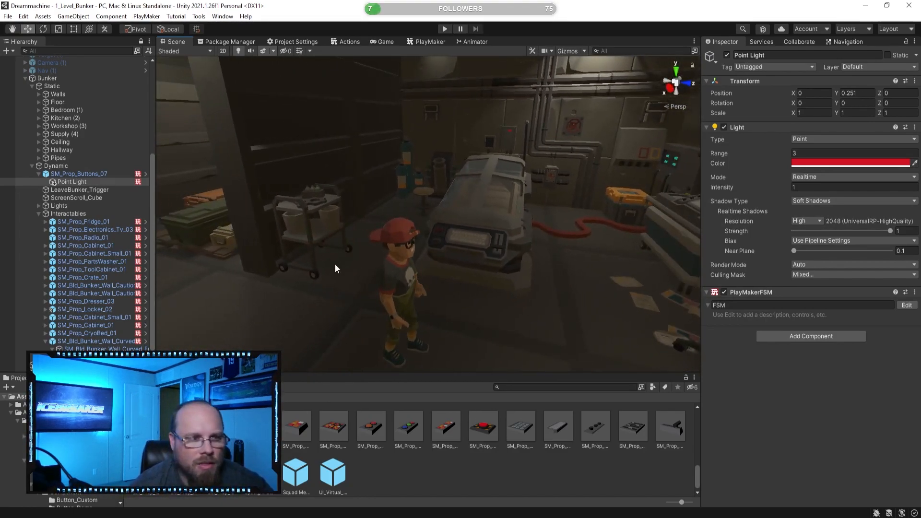
right_click_drag(268, 261, 347, 264)
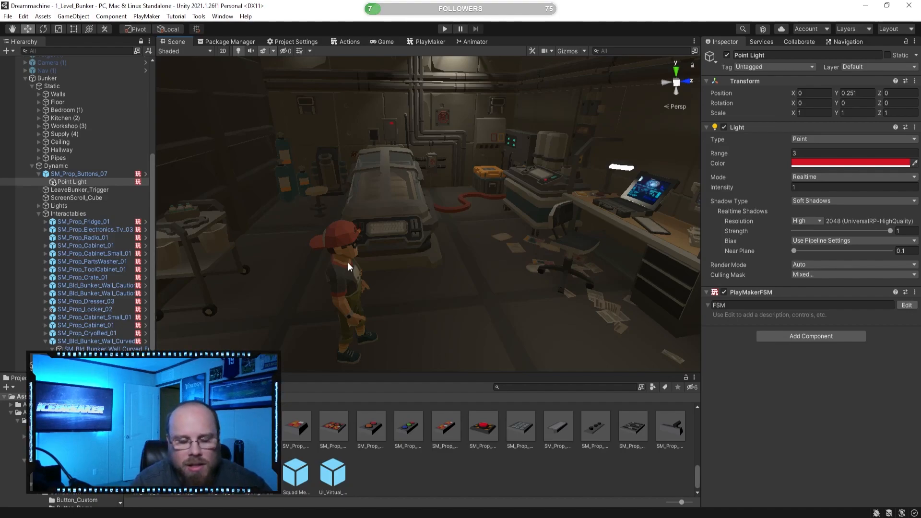
right_click_drag(389, 230, 344, 282)
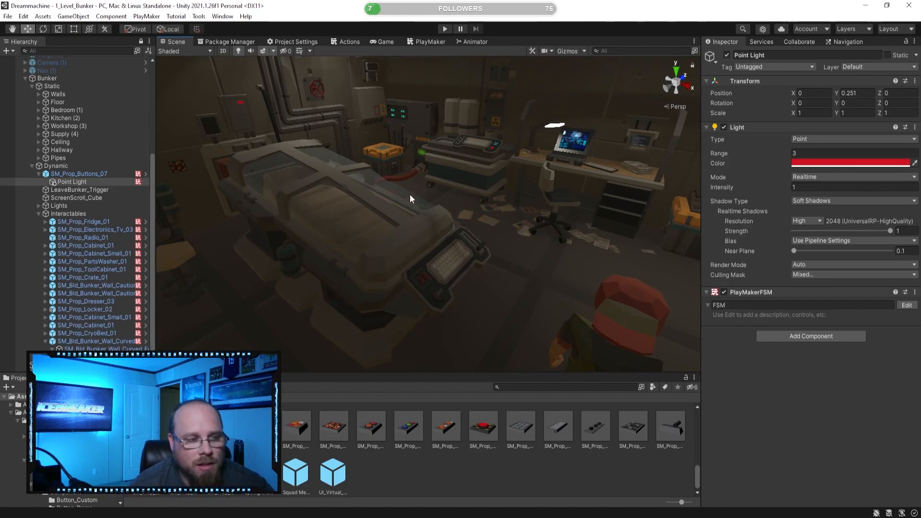
right_click_drag(331, 184, 335, 185)
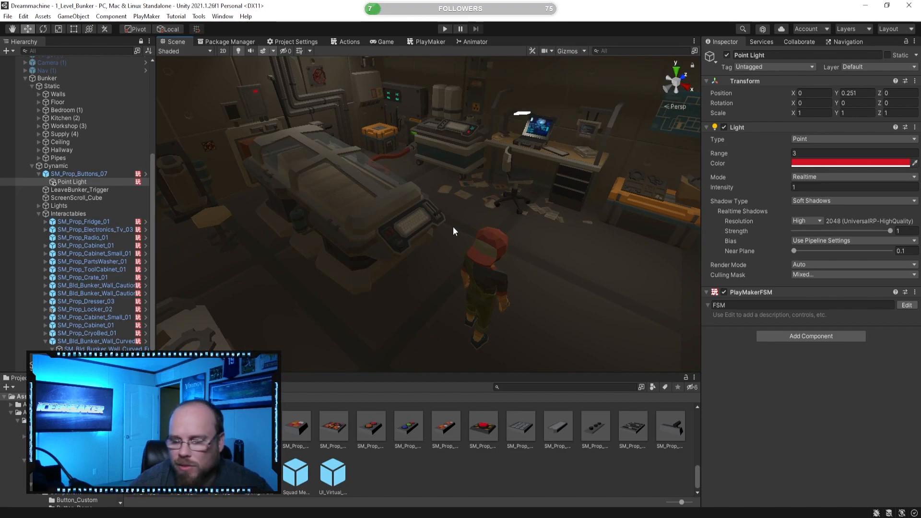
right_click_drag(476, 200, 474, 222)
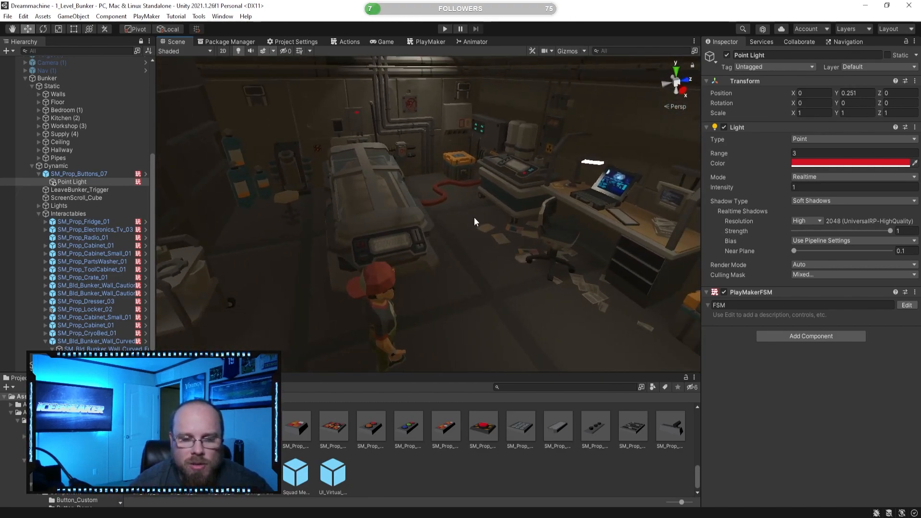
right_click_drag(402, 196, 372, 195)
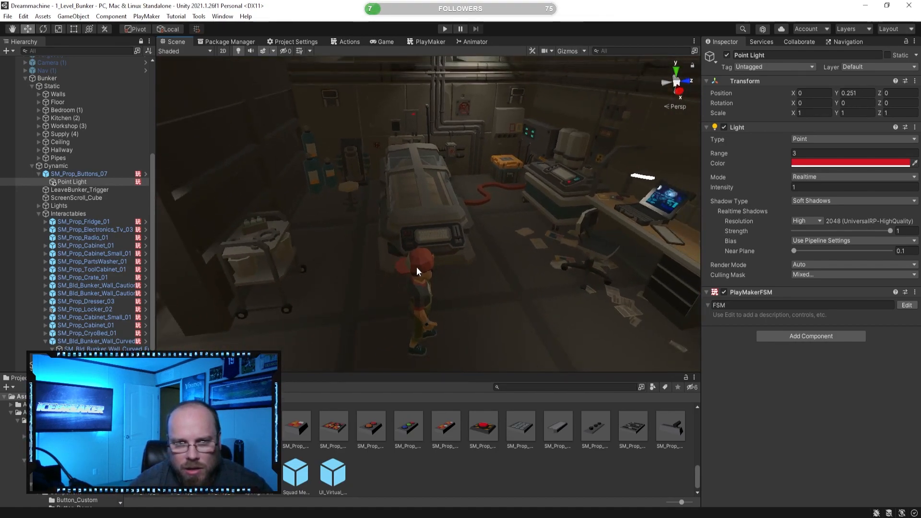
mouse_move(439, 273)
right_mouse_down()
mouse_move(401, 252)
mouse_move(436, 259)
right_mouse_up()
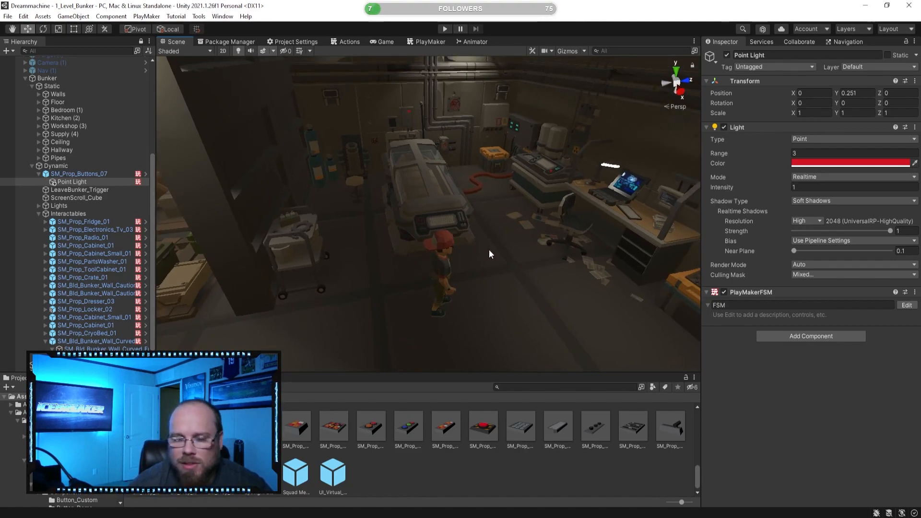
right_click_drag(455, 252, 377, 244)
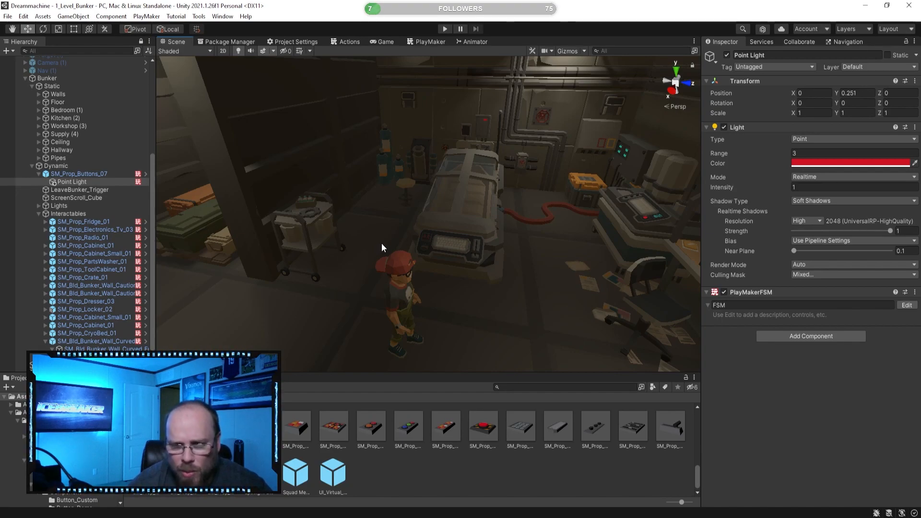
left_click_drag(447, 249, 497, 255, "alt")
left_click_drag(384, 259, 442, 276, "alt")
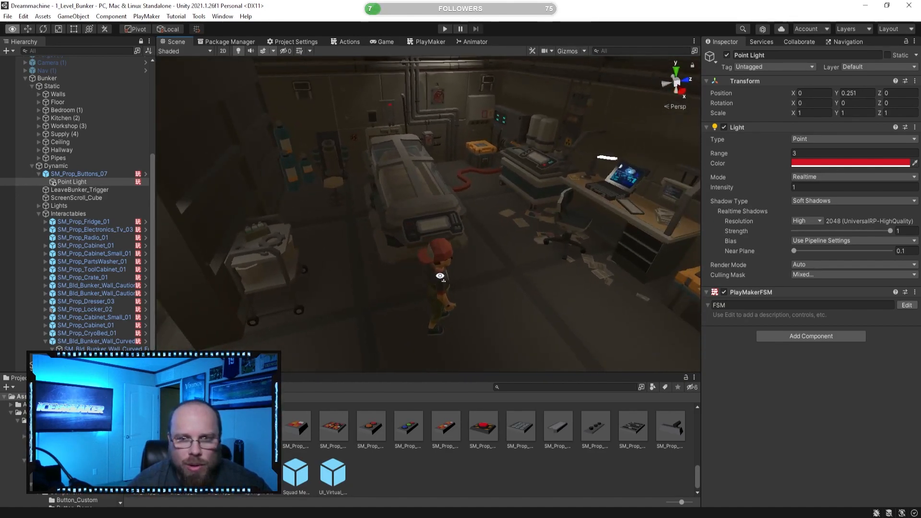
left_click_drag(496, 288, 427, 286, "alt")
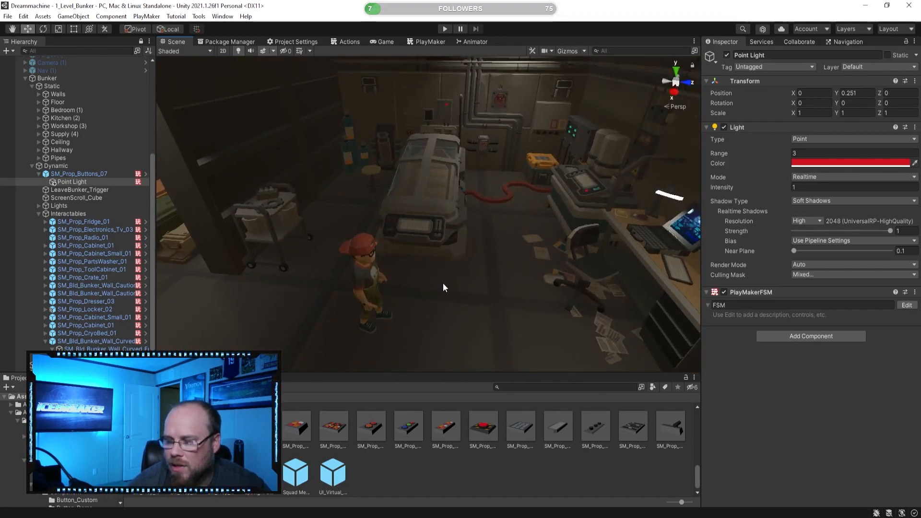
left_click_drag(445, 282, 424, 276, "alt")
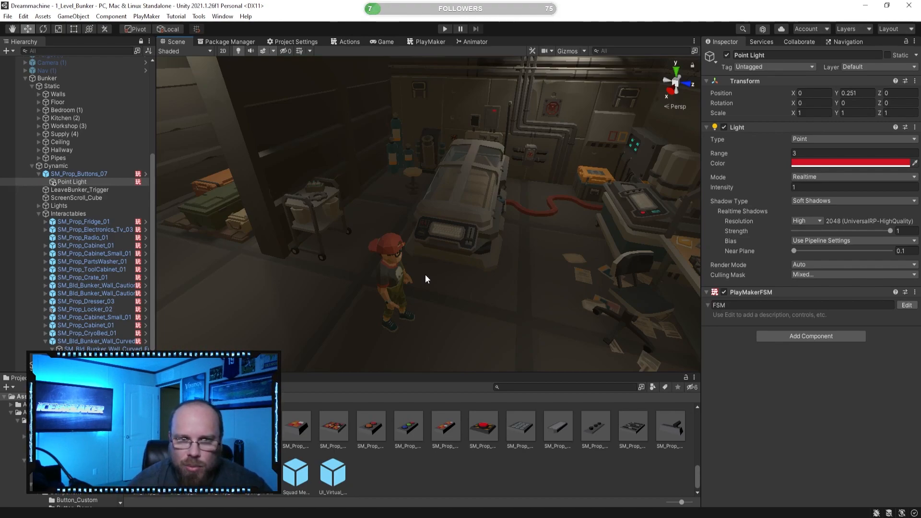
left_click_drag(425, 275, 442, 241, "alt")
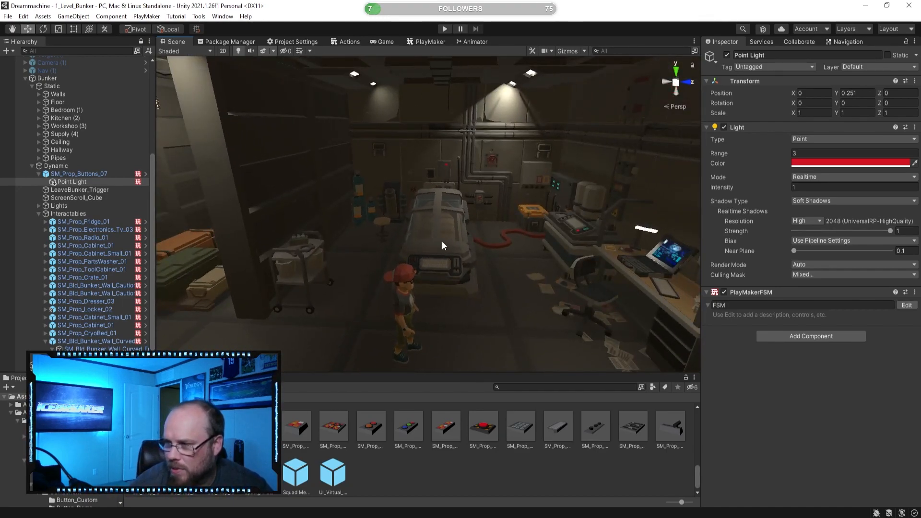
left_click_drag(423, 249, 453, 294, "alt")
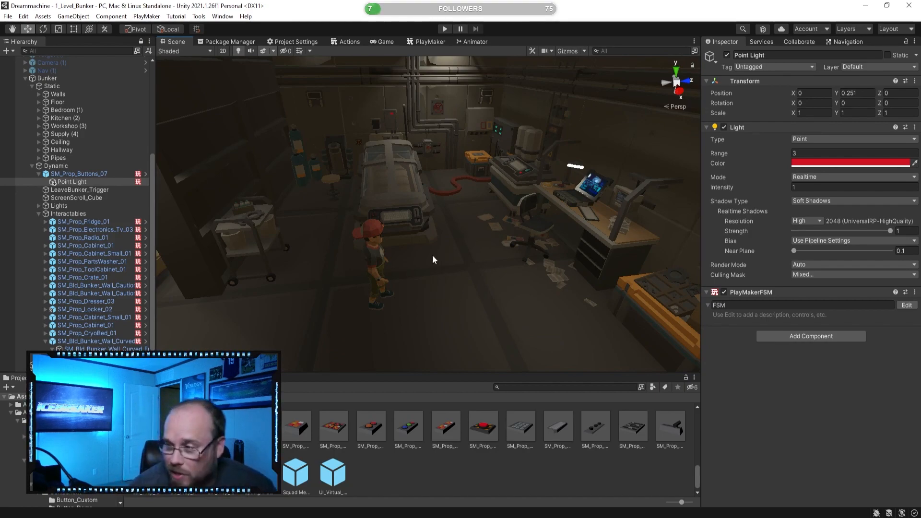
left_click_drag(464, 268, 427, 272, "alt")
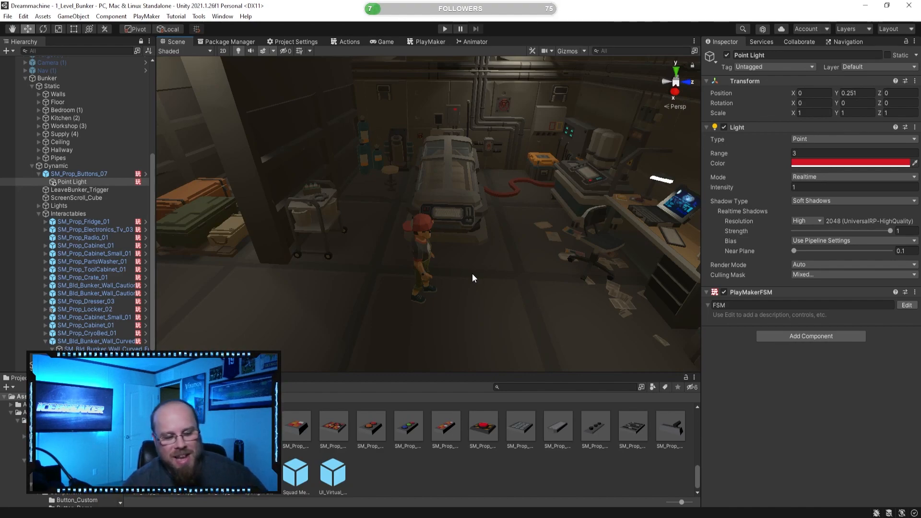
Collapse the SM_Bld_Bunker_Wall_Curved object in the hierarchy, clear the selection and view the red button beside the bunker door.
mouse_move(462, 263)
right_mouse_down()
mouse_move(412, 268)
mouse_move(404, 254)
mouse_move(463, 263)
right_mouse_up()
left_click(45, 341)
right_click_drag(394, 260, 370, 260)
right_click_drag(302, 263, 433, 239)
key("w")
left_click(578, 466)
right_click_drag(482, 317, 448, 232)
key("w")
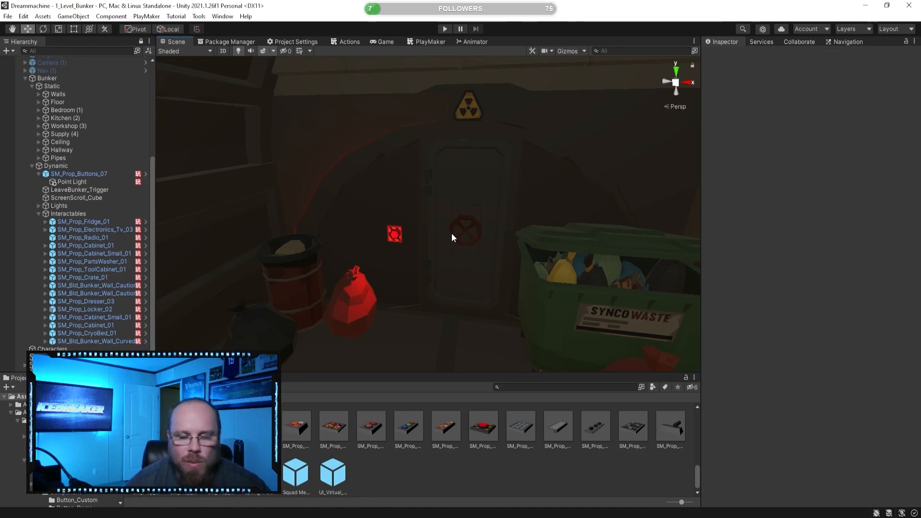
right_click_drag(452, 234, 404, 214)
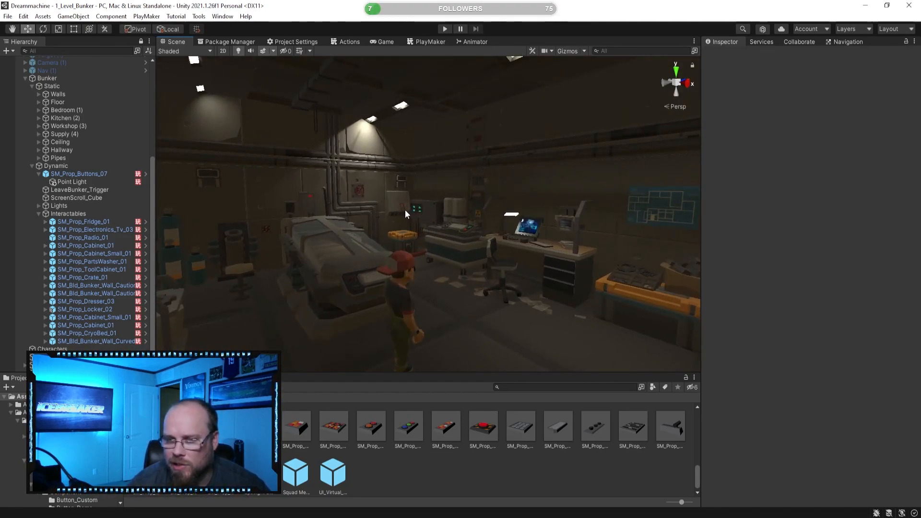
right_click_drag(405, 210, 341, 246)
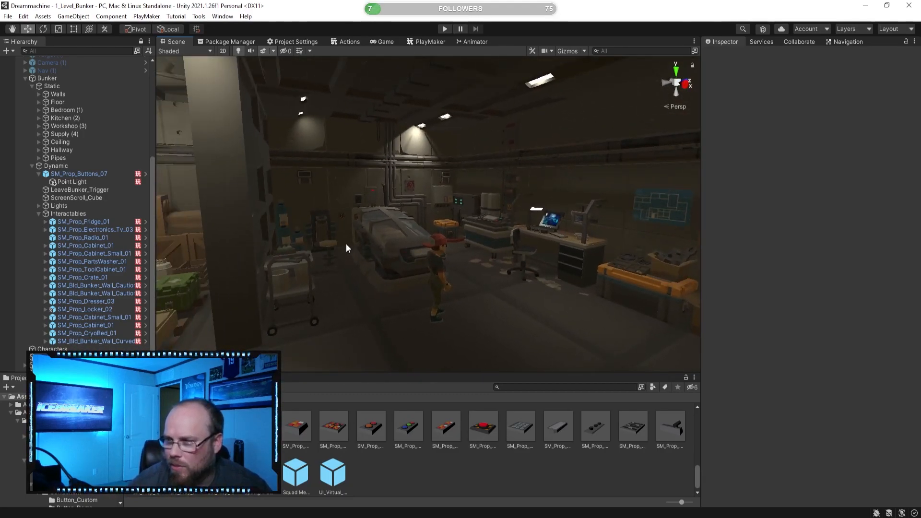
right_click_drag(348, 243, 394, 287)
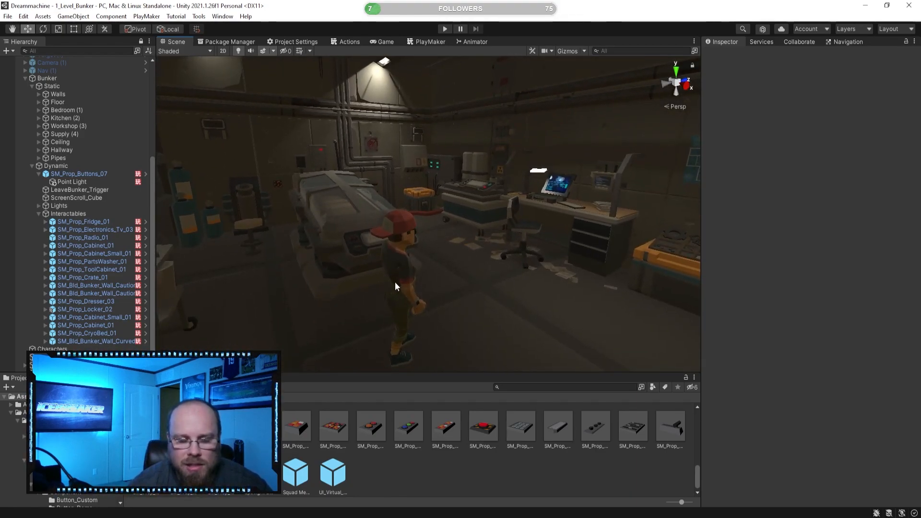
right_click_drag(389, 283, 274, 260)
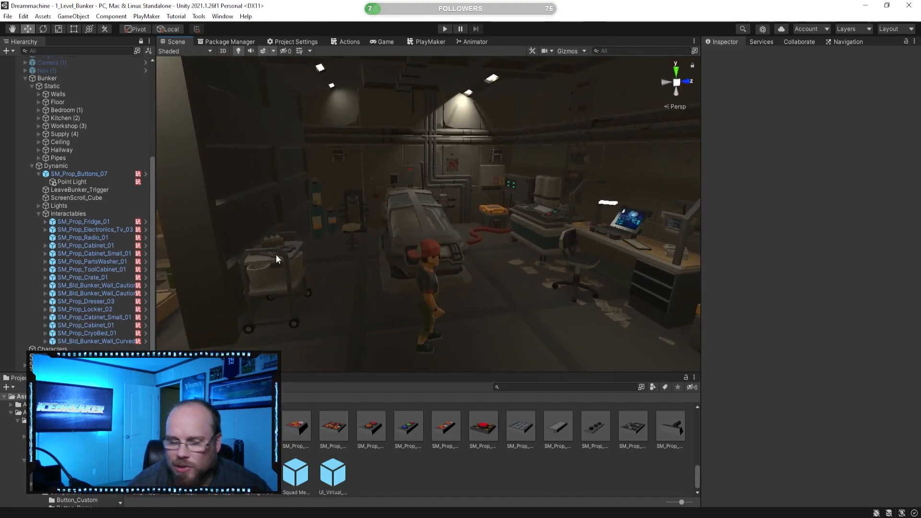
right_click_drag(278, 254, 453, 249)
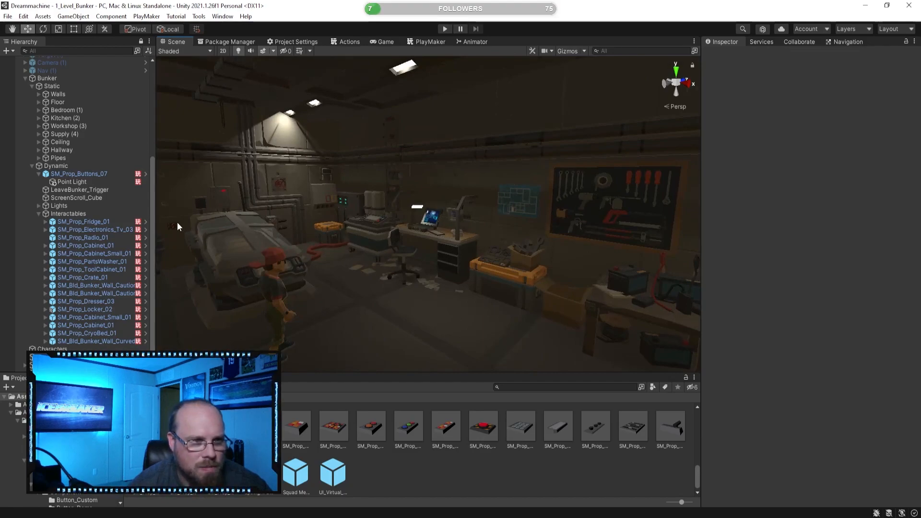
Show the Pressed state of the door button's Button_Trigger FSM in the PlayMaker editor and lock the editor on that FSM.
right_click_drag(276, 197, 370, 211)
left_click(367, 202)
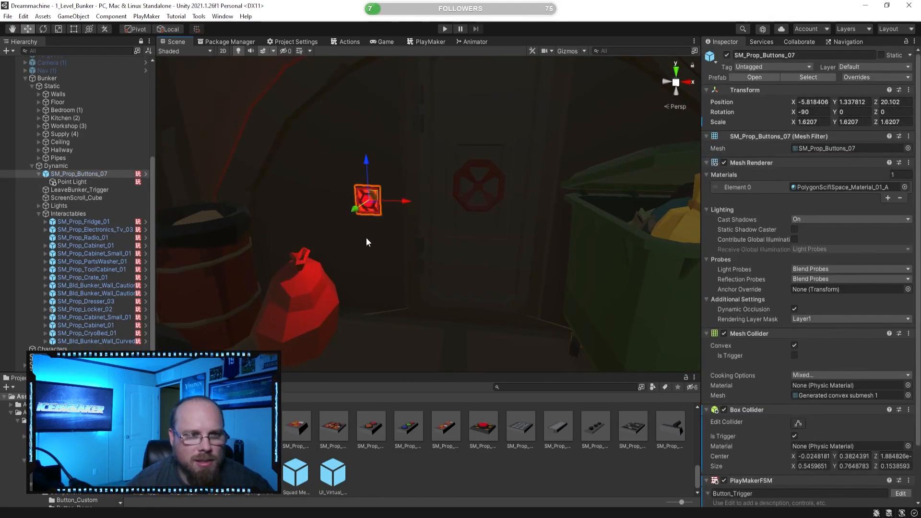
left_click(76, 183)
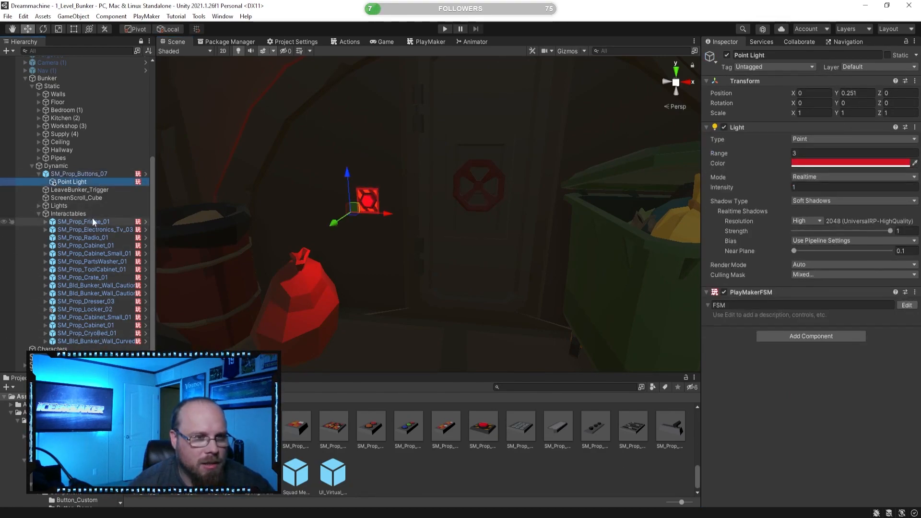
left_click(105, 175)
left_click(420, 42)
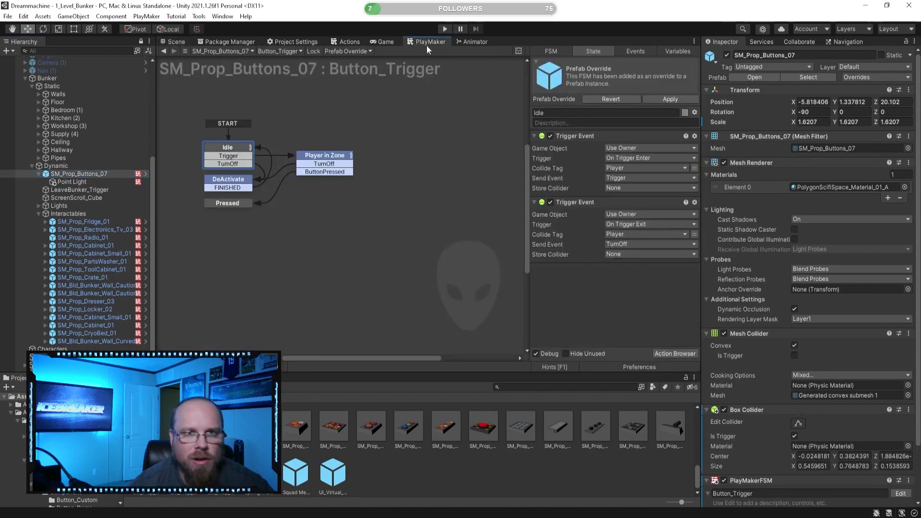
middle_click_drag(309, 227, 396, 259)
left_click(342, 233)
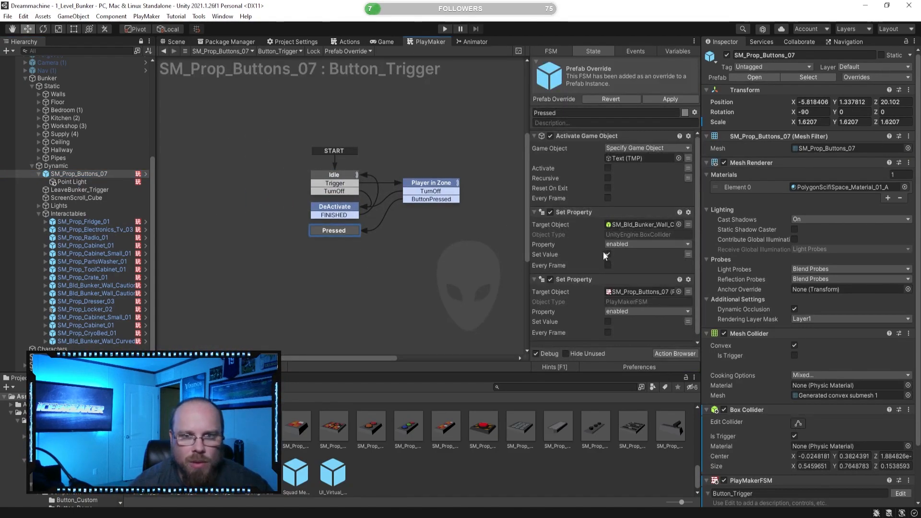
scroll(604, 254, "down", 1)
left_click(582, 275)
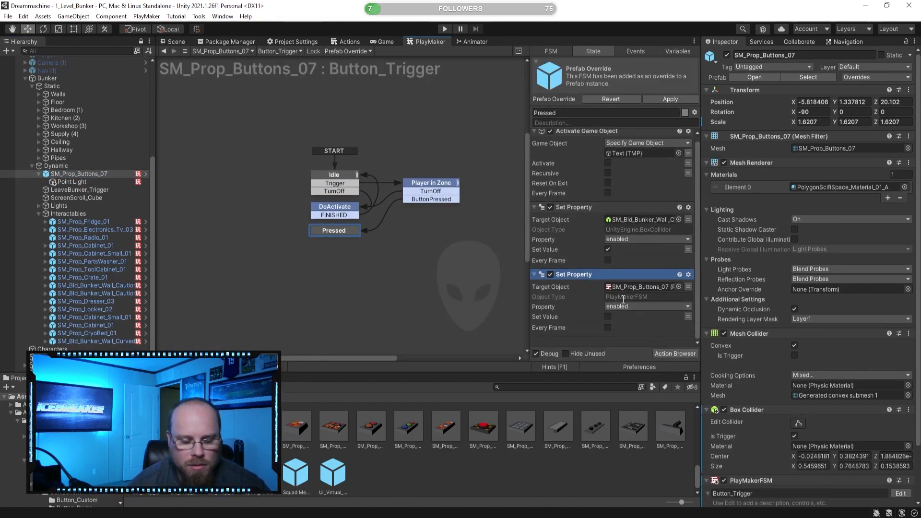
left_click(600, 342)
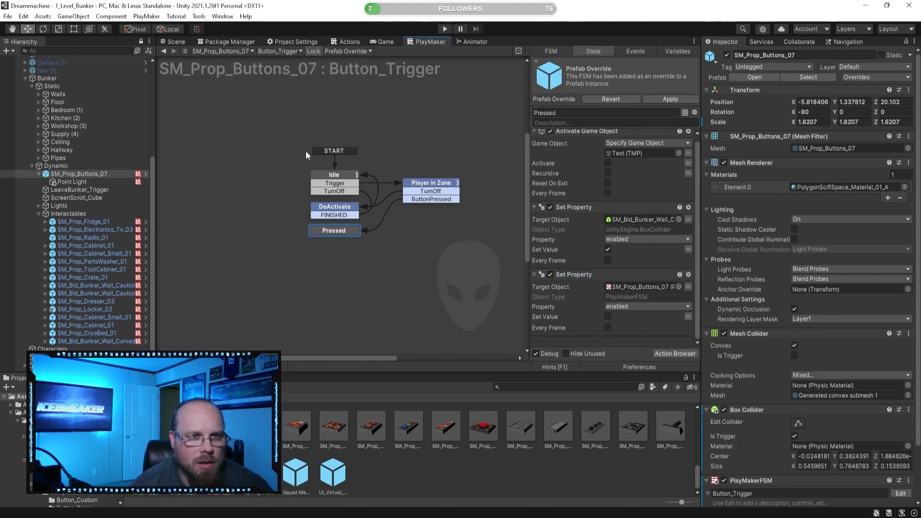
Rename the point light's PlayMaker FSM as Light_Blink.
left_click(89, 206)
left_click(91, 180)
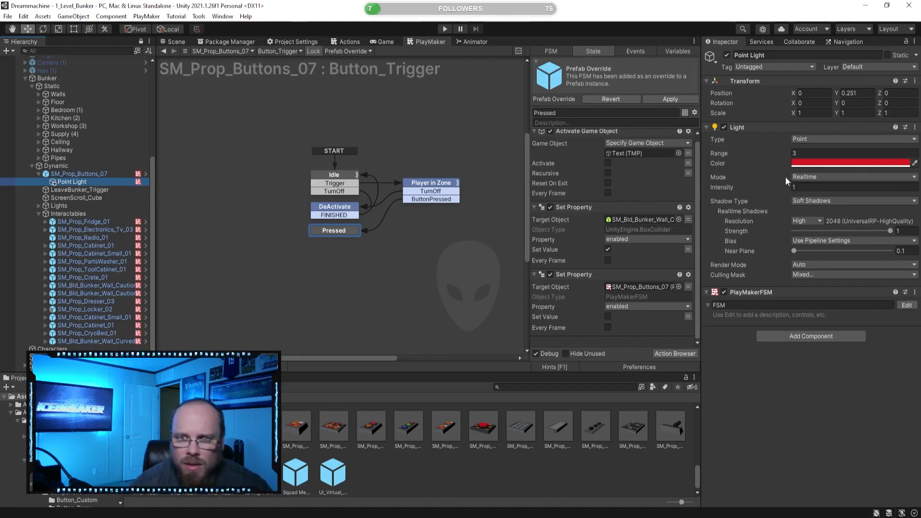
left_click(108, 174)
scroll(768, 384, "down", 3)
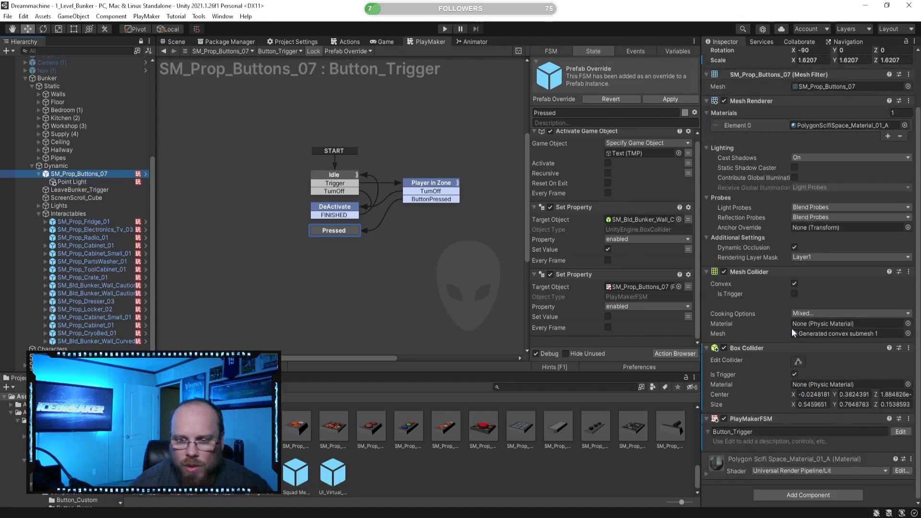
left_click(732, 432)
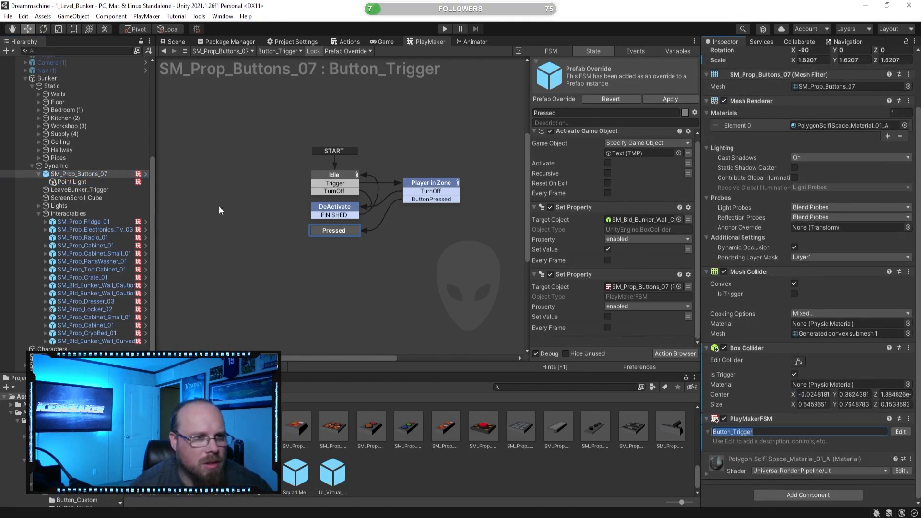
left_click(105, 180)
left_click(753, 305)
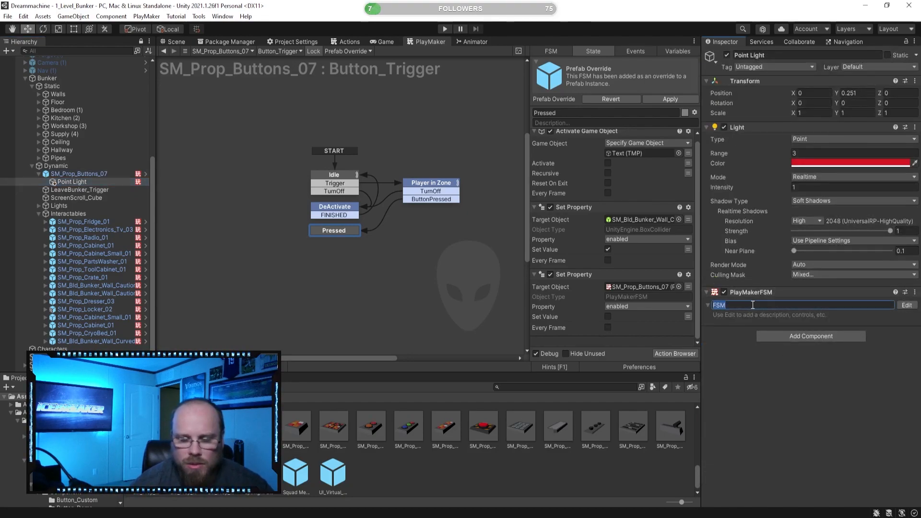
type("Blink")
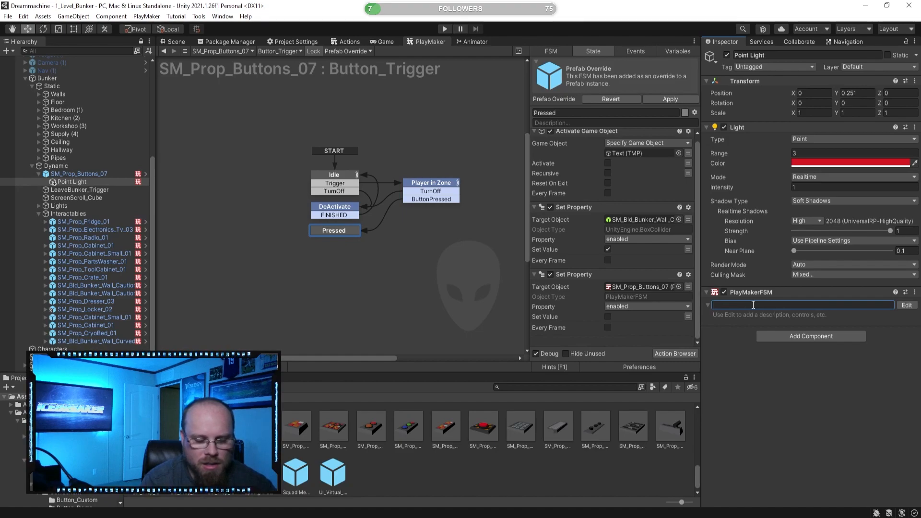
key("BackSpace")
key("BackSpace")
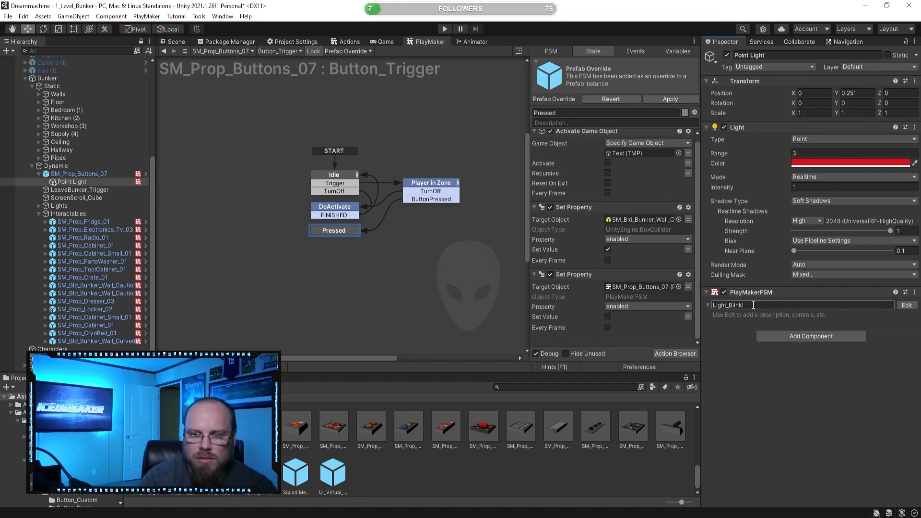
left_click(754, 306)
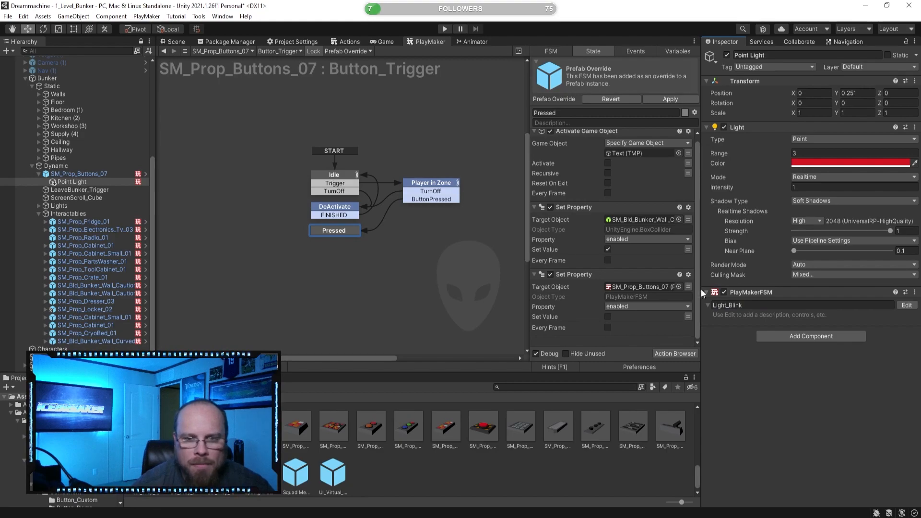
Add a Set Property action to the Pressed state that sets the Light_Blink FSM's enabled property to false, placed before the button FSM's Set Property.
left_click_drag(768, 292, 606, 340)
left_click(638, 372)
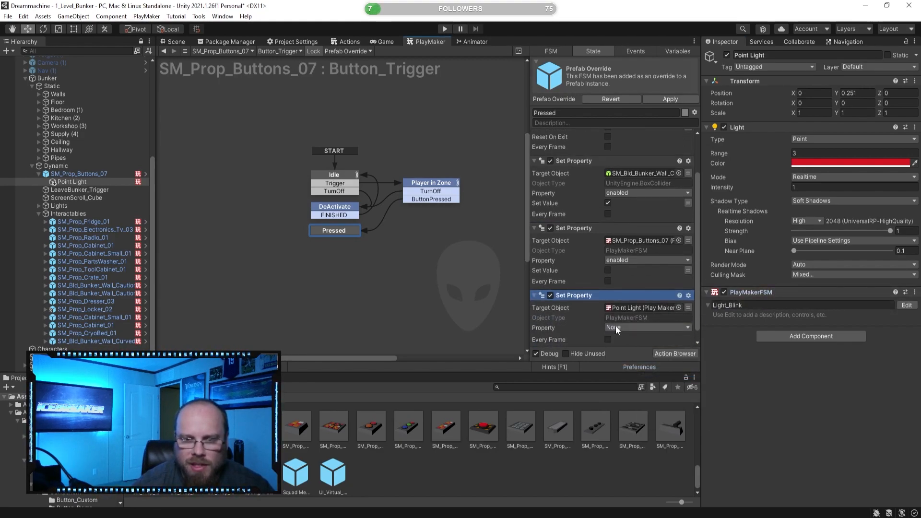
left_click(617, 328)
left_click(644, 397)
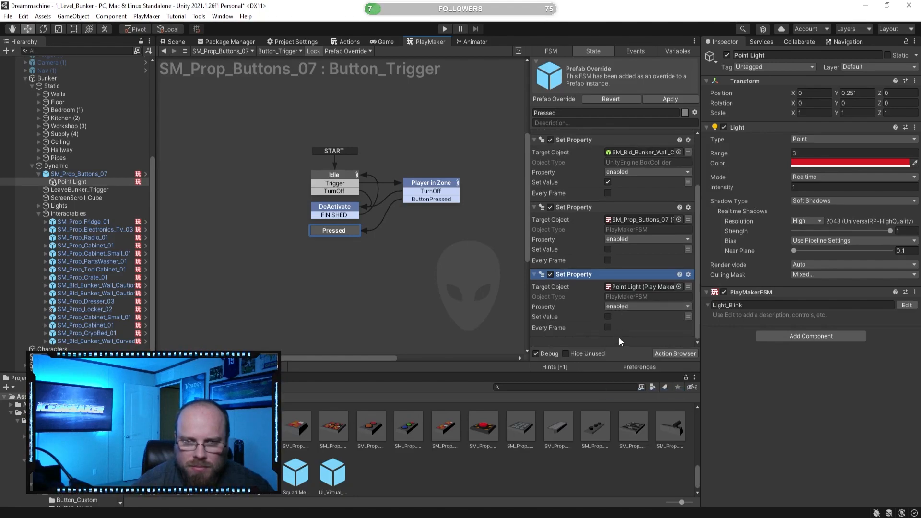
left_click_drag(595, 274, 596, 204)
left_click(621, 346)
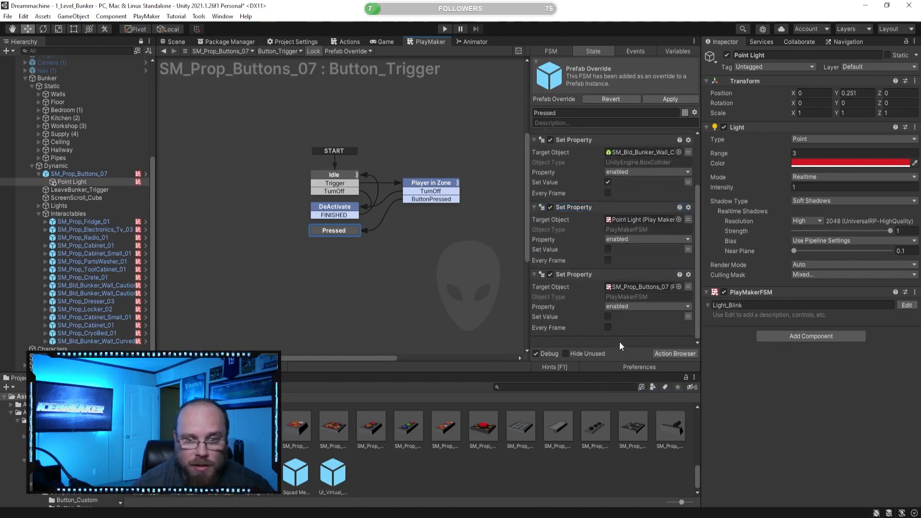
Run the game, walk the character to the bunker door, push the red button and step back to check the blinking light.
left_click(447, 29)
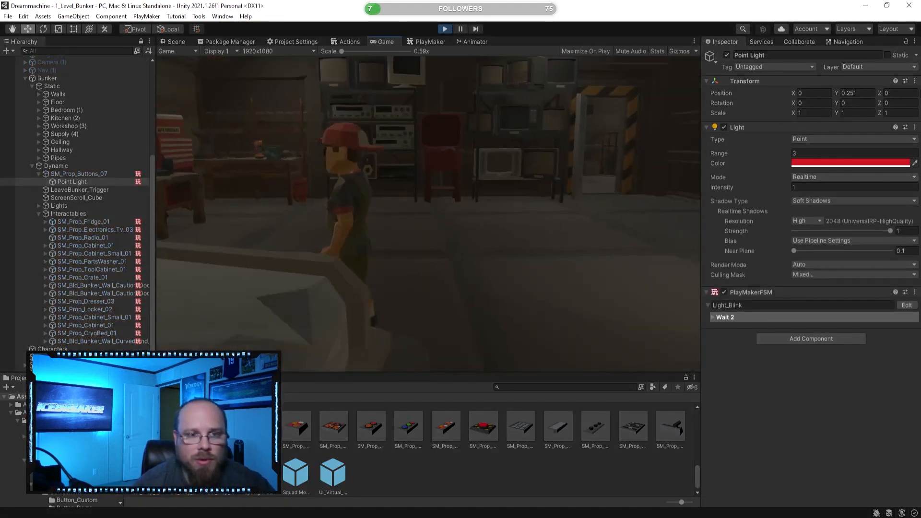
key("w")
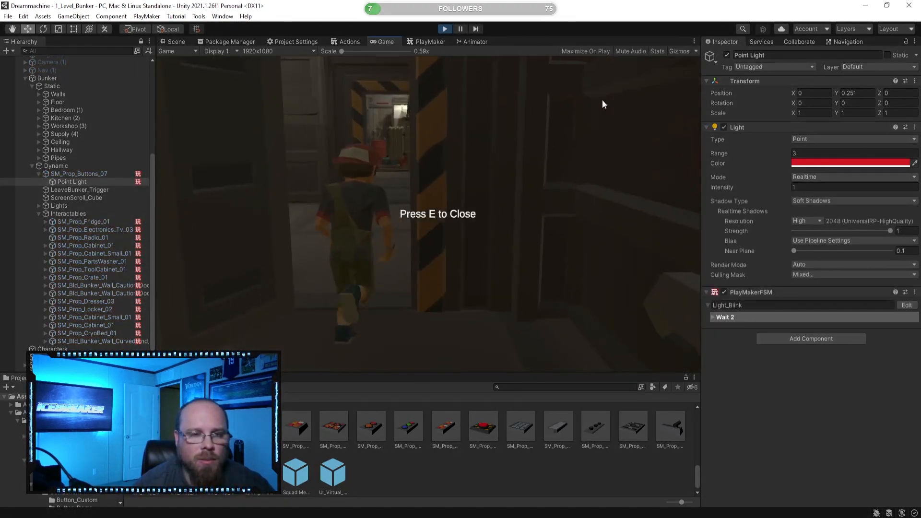
key("w")
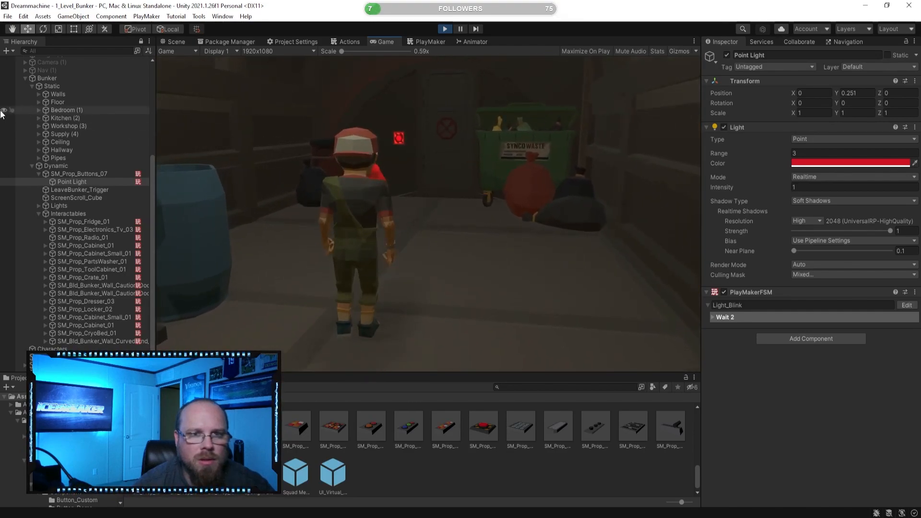
key("w")
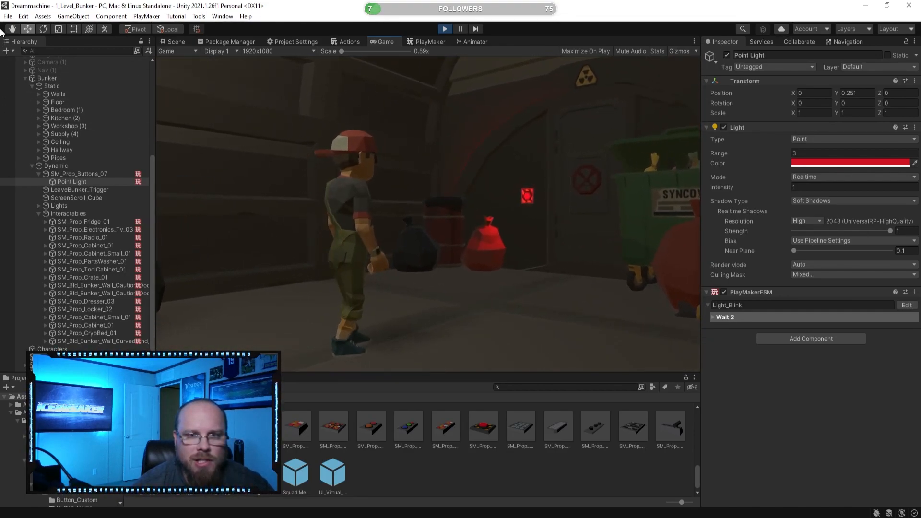
key("d")
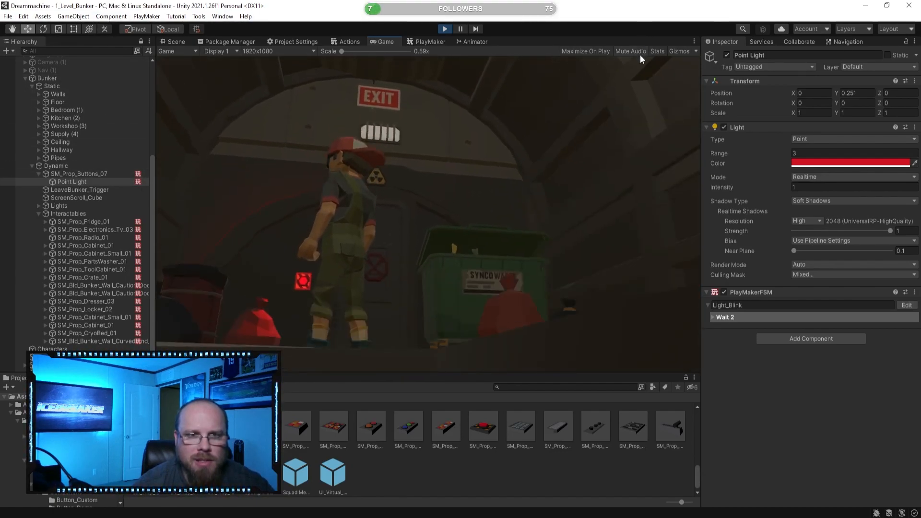
key("w")
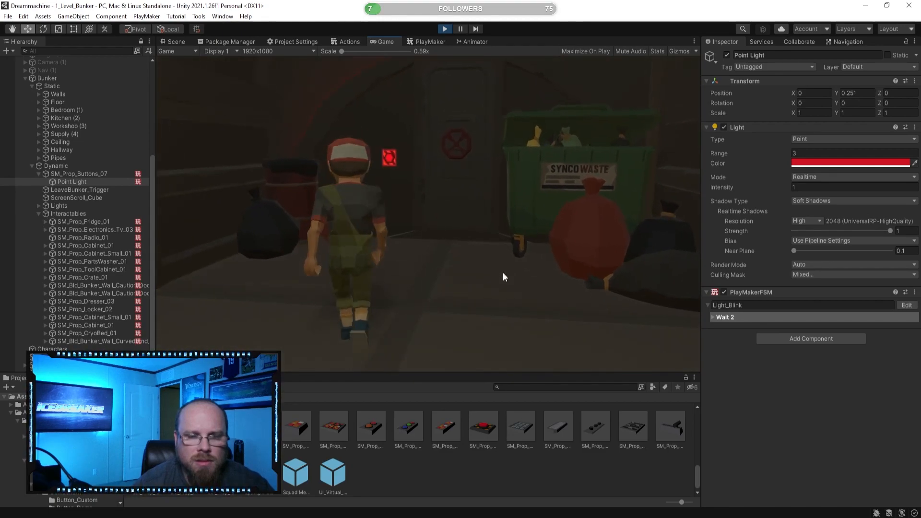
key("w")
key("e")
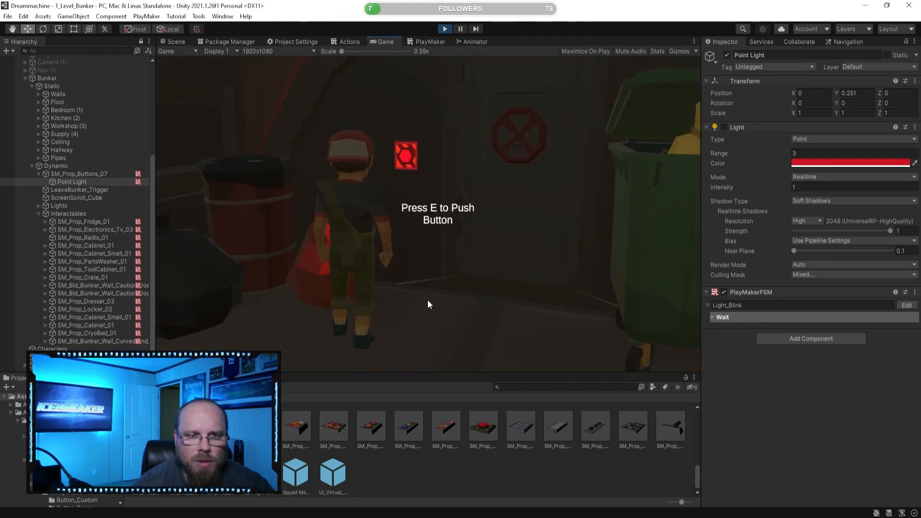
key("s")
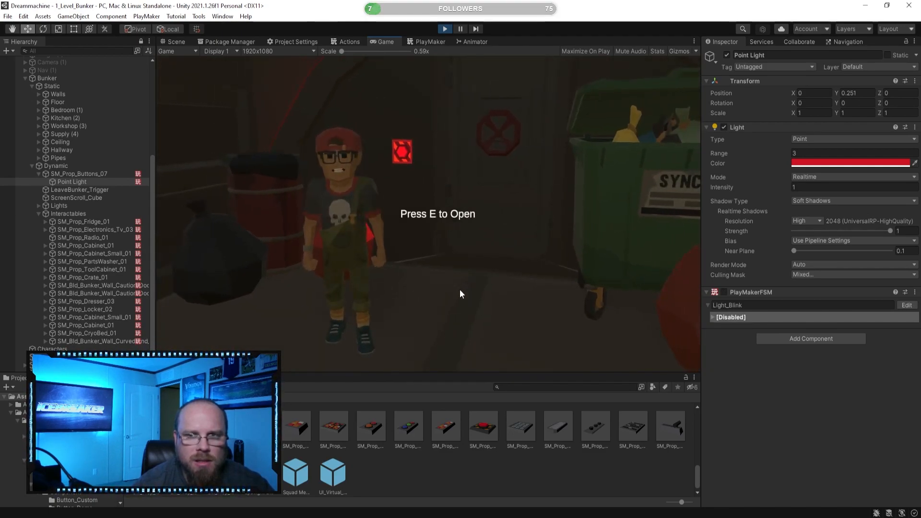
Open and close the bunker door in the running game, check the button light from nearby, and stop the game.
key("w")
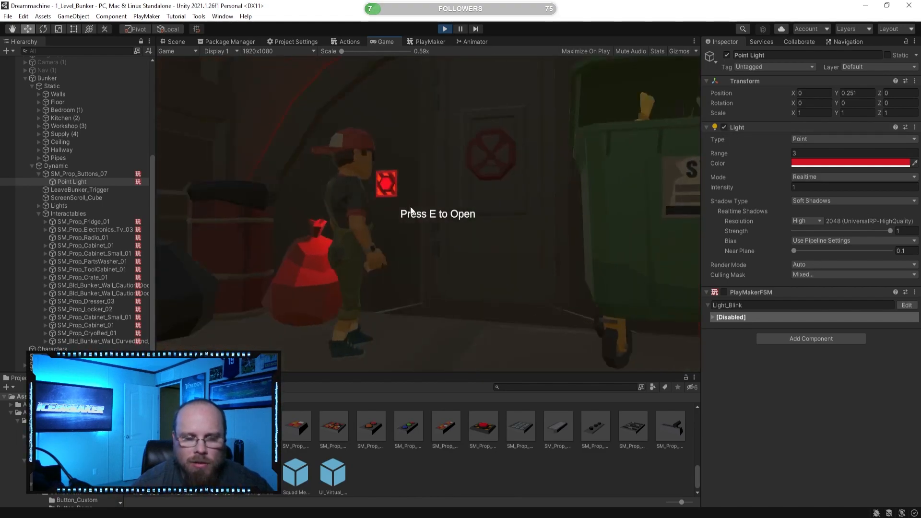
key("e")
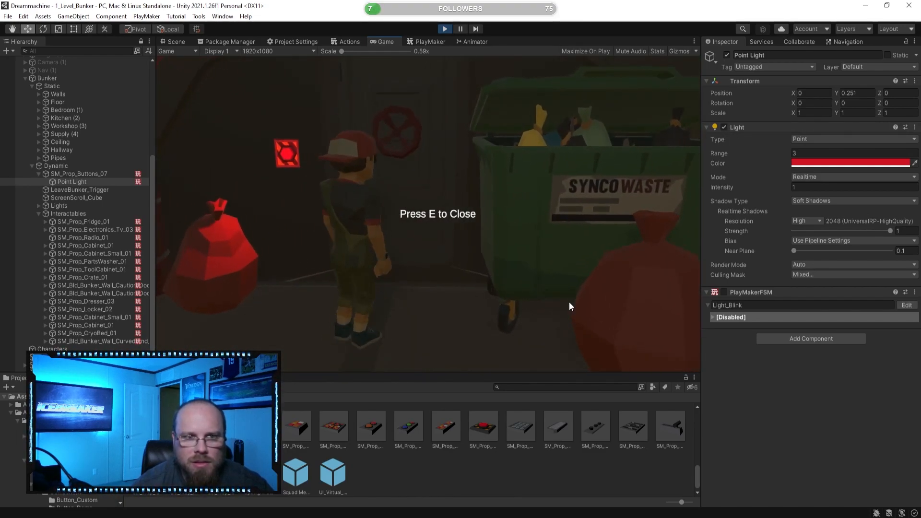
key("a")
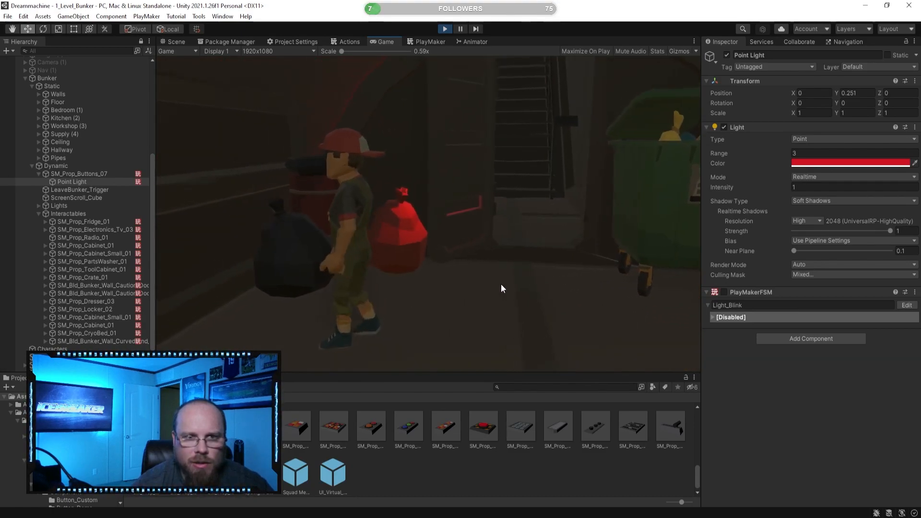
key("w")
key("a")
key("d")
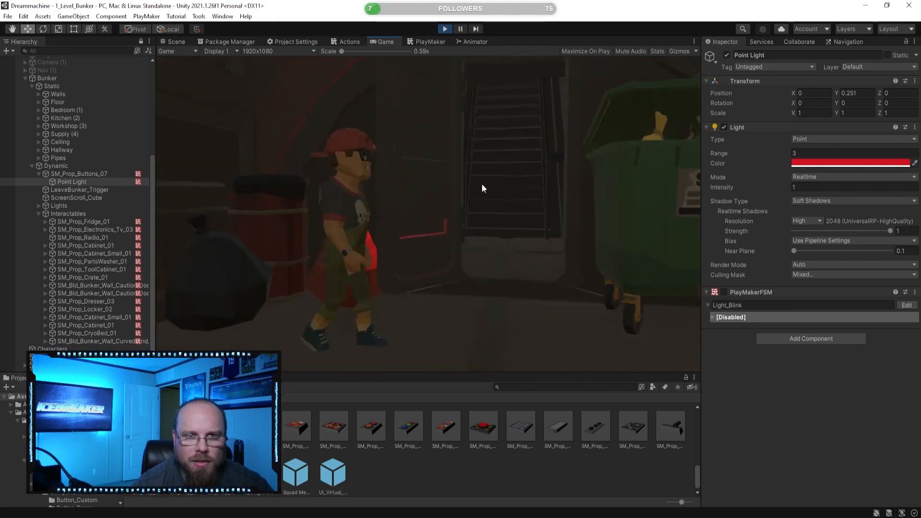
left_click(446, 29)
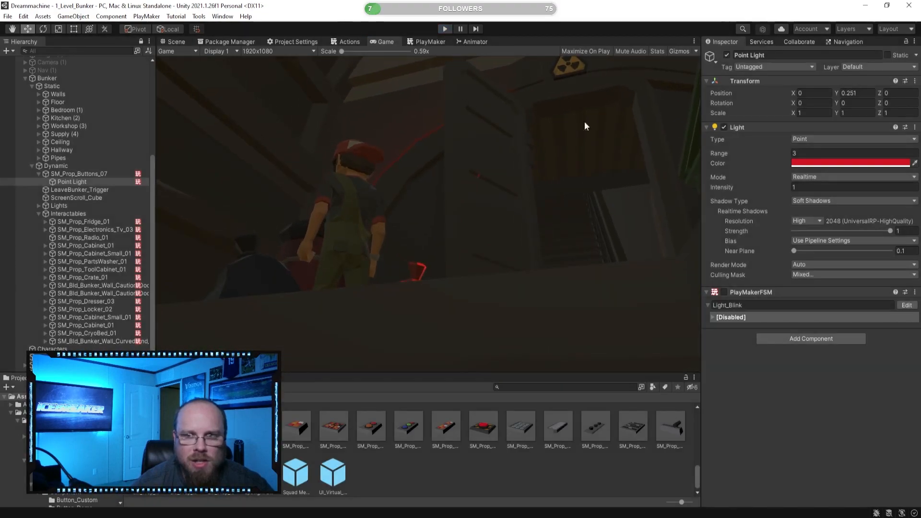
Add a Set Property action to the Pressed state that sets the Point Light's Light component enabled to false, placed before the button FSM's Set Property.
left_click(423, 41)
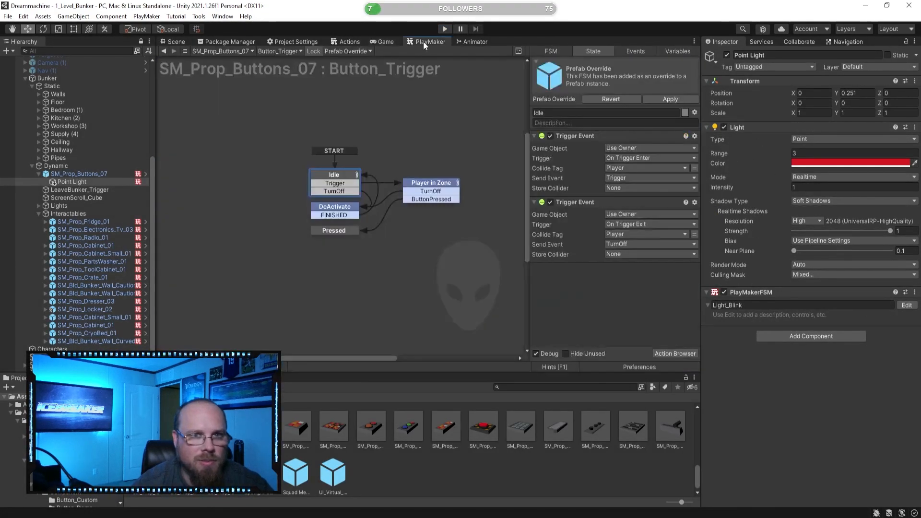
left_click(118, 173)
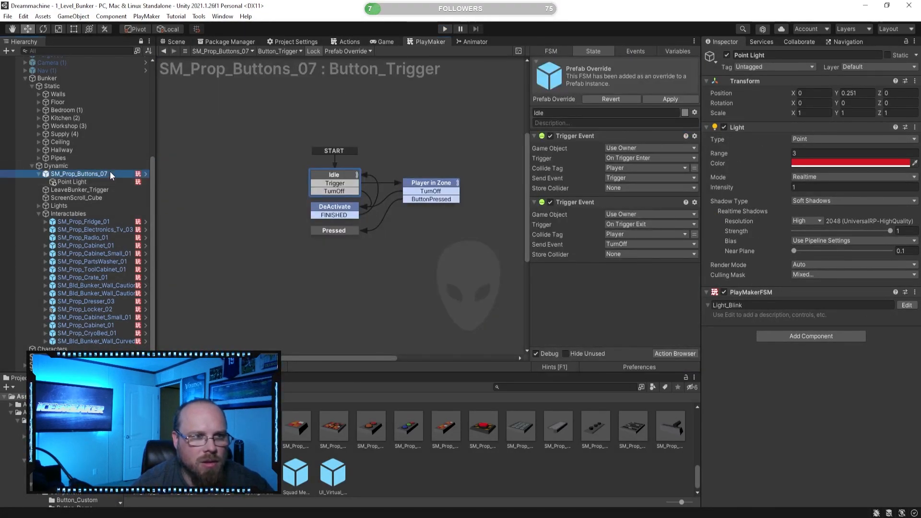
left_click(336, 231)
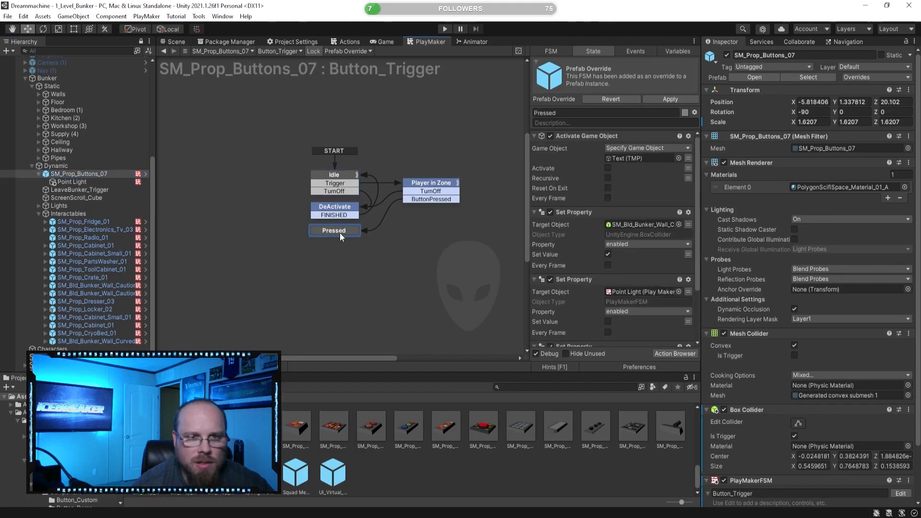
scroll(599, 316, "down", 3)
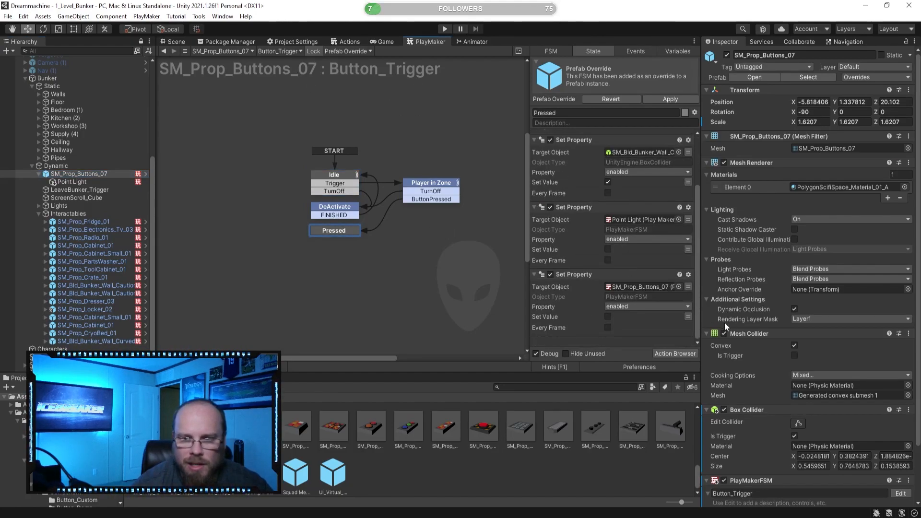
left_click(72, 182)
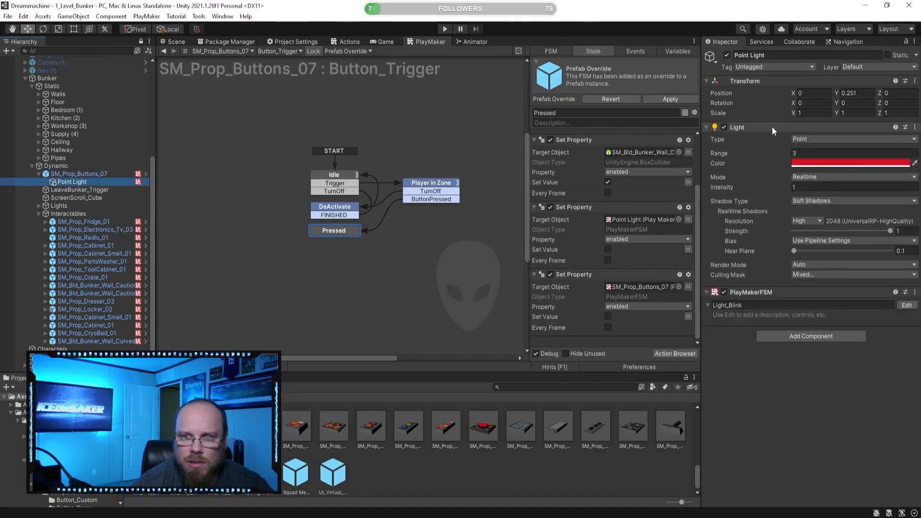
left_click_drag(748, 131, 638, 344)
left_click(676, 378)
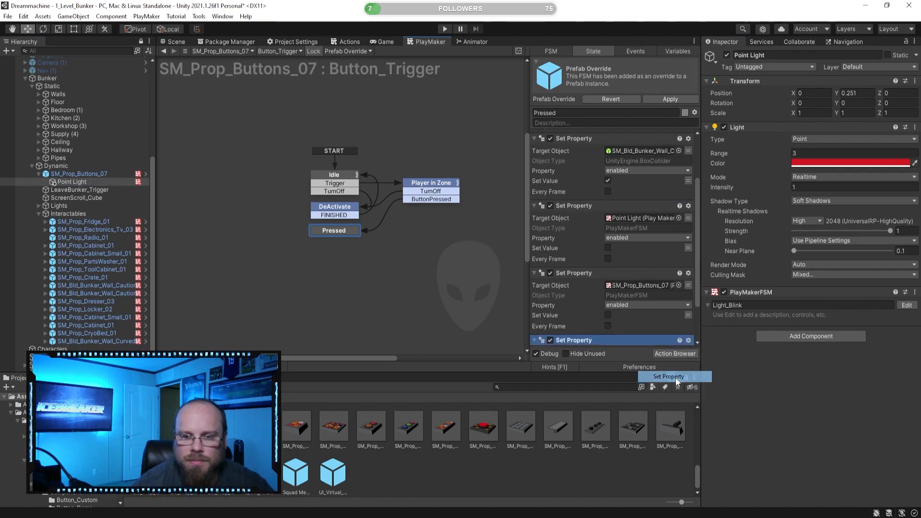
left_click(641, 316)
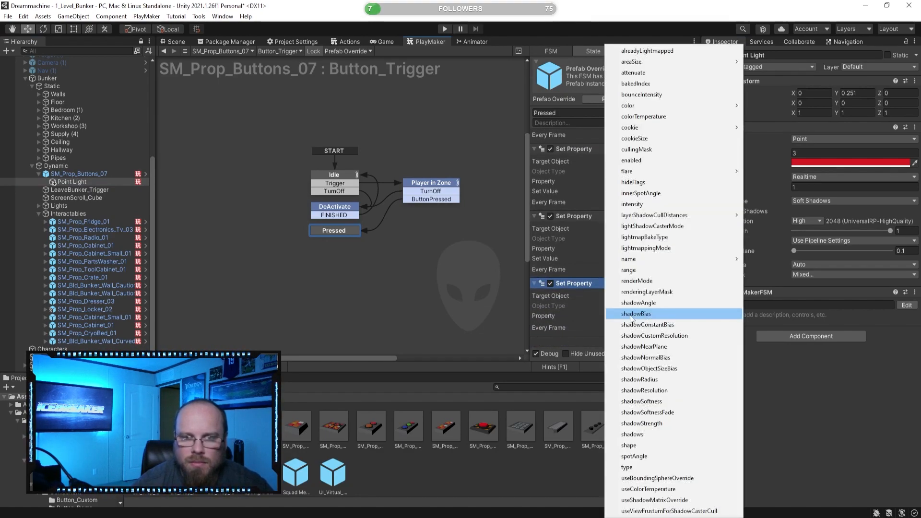
left_click(624, 159)
left_click_drag(594, 281, 616, 220)
scroll(590, 285, "down", 2)
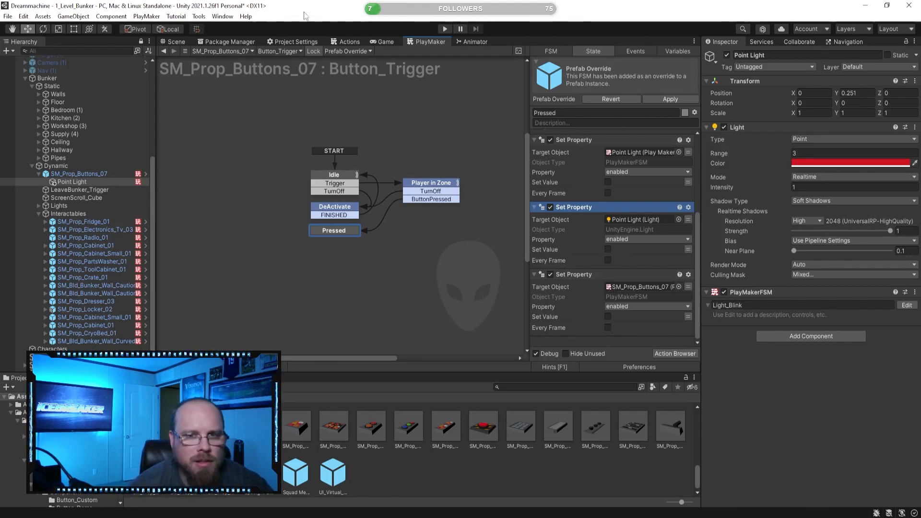
Run the game, walk to the bunker door, push the button to check that the red light switches off, and stop the game.
left_click(176, 41)
key("s")
mouse_move(413, 204)
right_mouse_down()
mouse_move(342, 204)
mouse_move(439, 210)
mouse_move(409, 210)
right_mouse_up()
key("w")
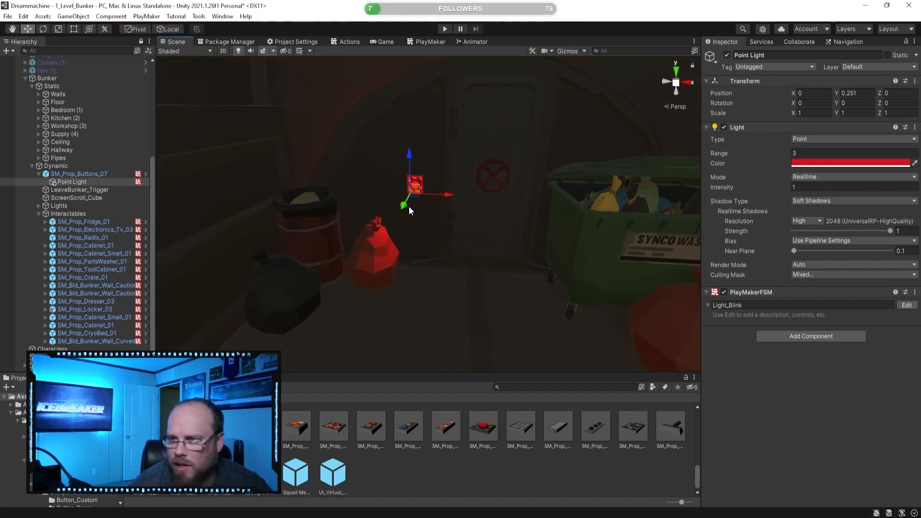
right_click_drag(341, 183, 349, 233)
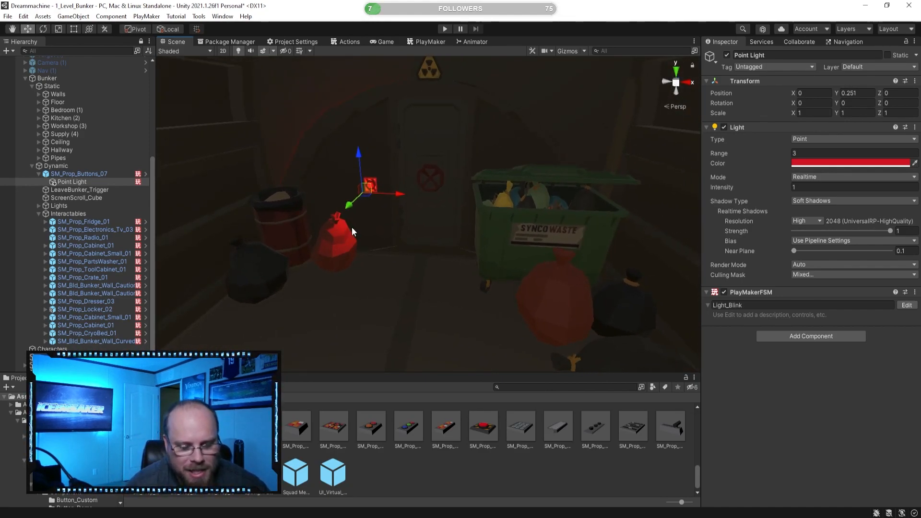
right_click_drag(393, 246, 411, 230)
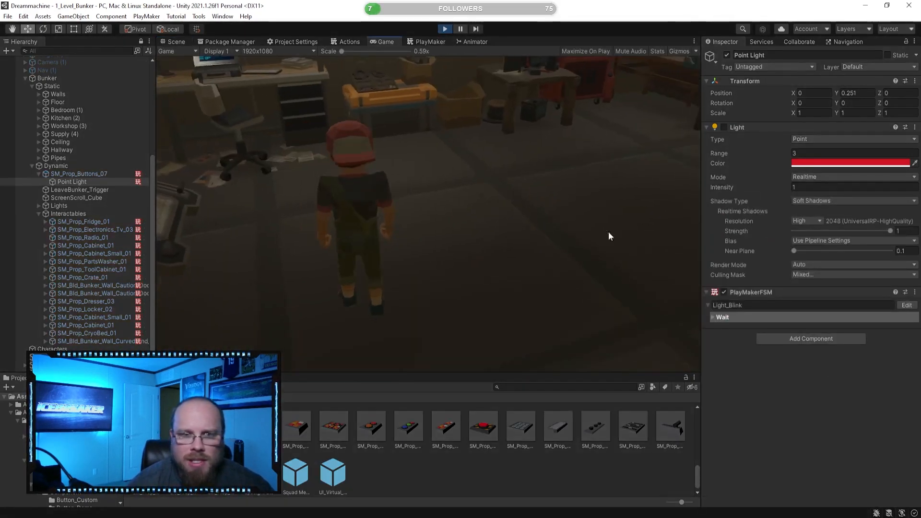
key("w")
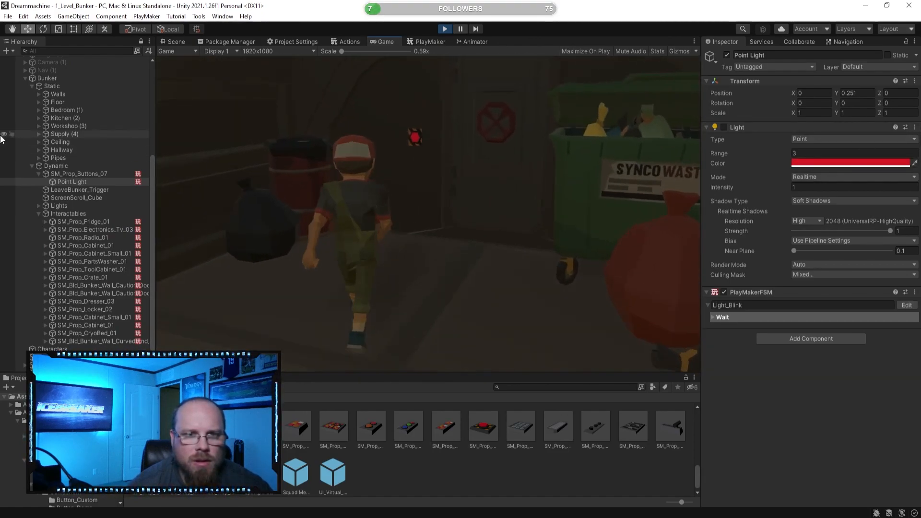
key("e")
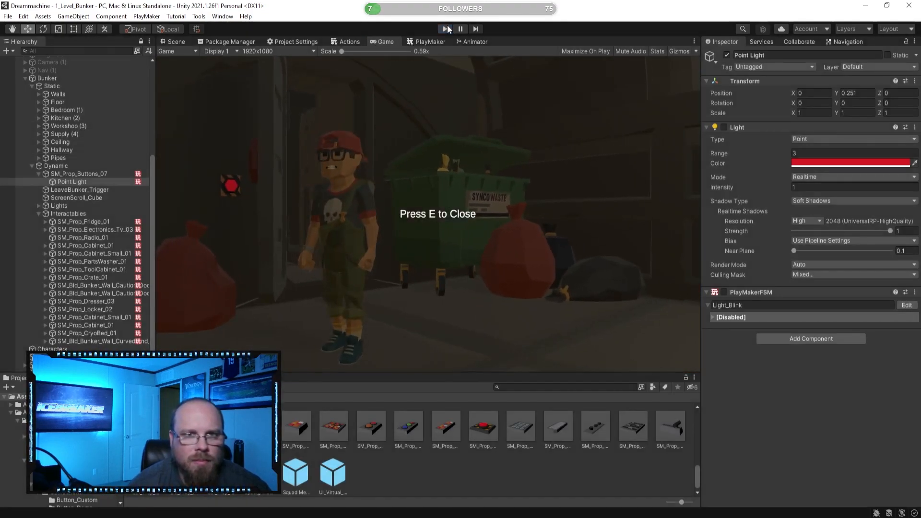
key("ctrl+p")
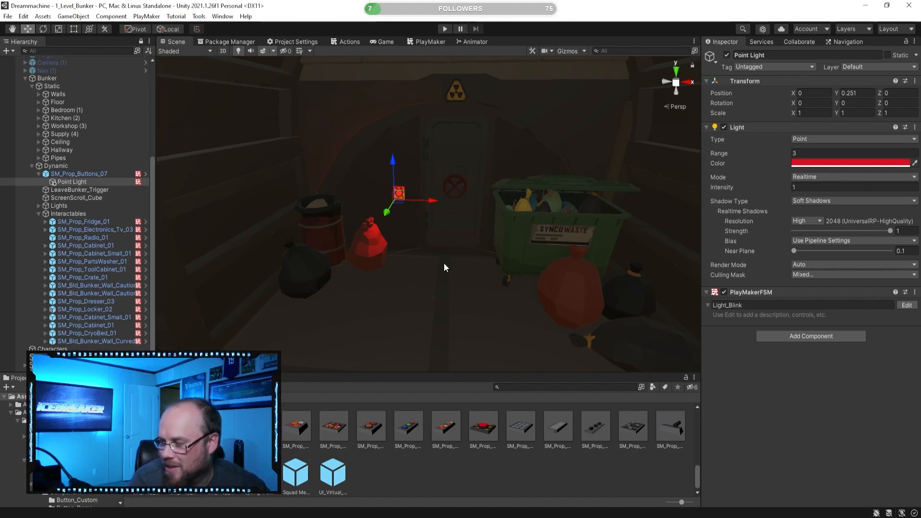
Examine the bunker exit in the scene, from the signs above the door to the stairs behind it.
right_click_drag(435, 246, 376, 247)
left_click(542, 483)
right_click_drag(485, 324, 447, 260)
key("w")
scroll(443, 240, "down", 5)
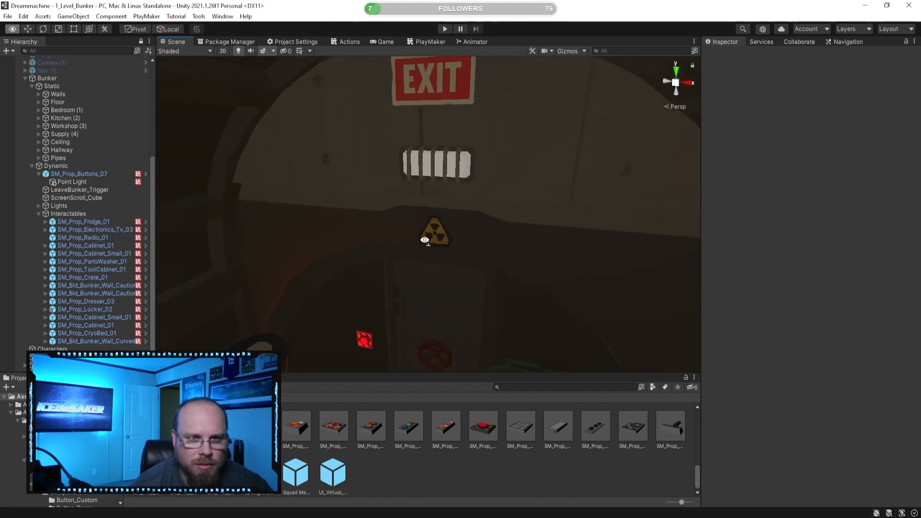
left_click(456, 177)
right_click_drag(457, 177, 436, 218)
right_click_drag(446, 254, 477, 257)
right_click_drag(462, 290, 429, 309)
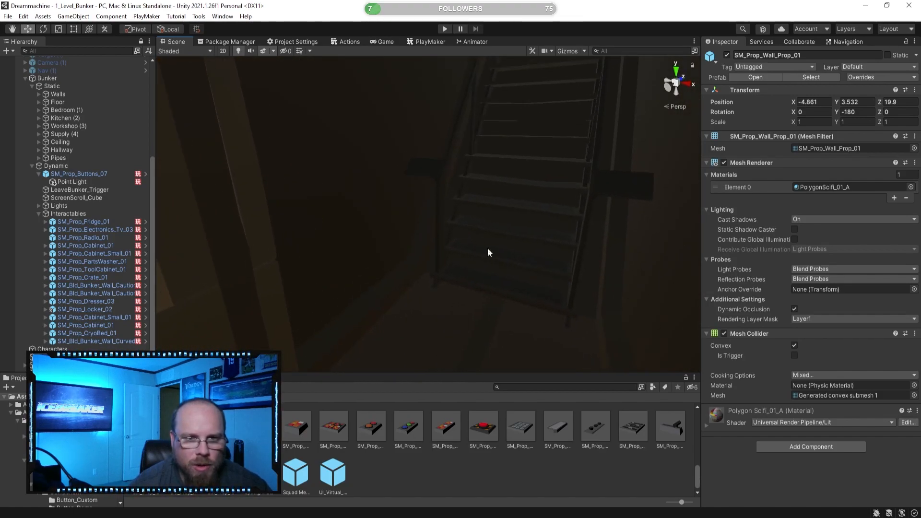
Collapse the door button's children, select LeaveBunker_Trigger, and unlock the PlayMaker editor so it follows the selection.
left_click(98, 183)
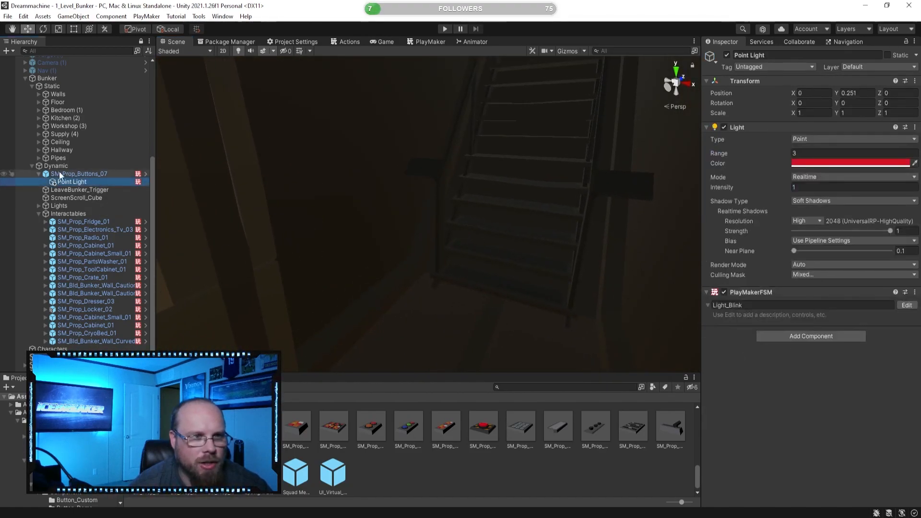
left_click(38, 174)
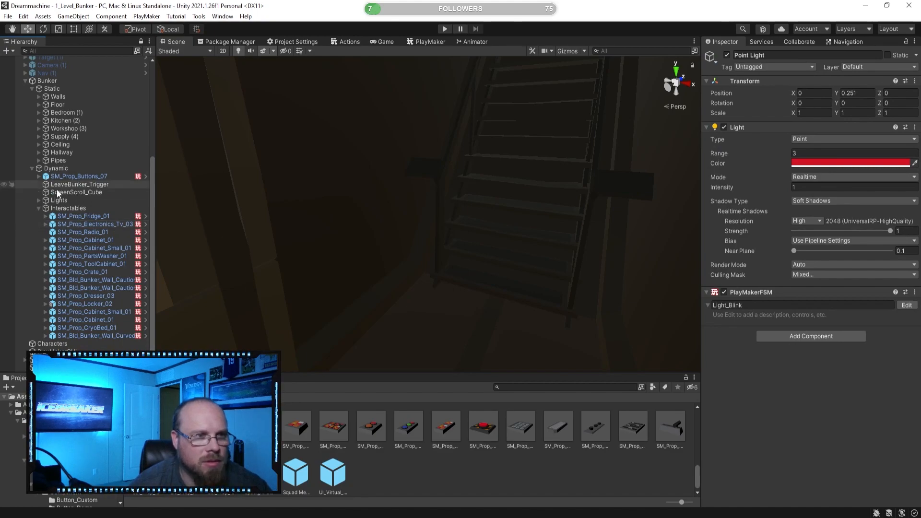
left_click(96, 184)
mouse_move(285, 213)
right_mouse_down()
mouse_move(440, 240)
mouse_move(525, 241)
mouse_move(571, 53)
mouse_move(496, 220)
mouse_move(463, 161)
mouse_move(384, 82)
mouse_move(421, 214)
mouse_move(458, 188)
right_mouse_up()
right_click_drag(288, 240, 571, 339)
left_click(421, 42)
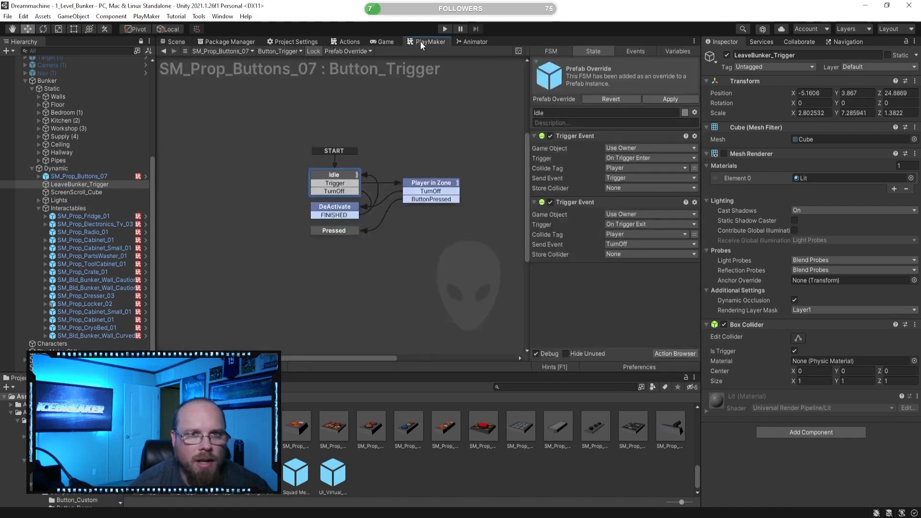
left_click(314, 52)
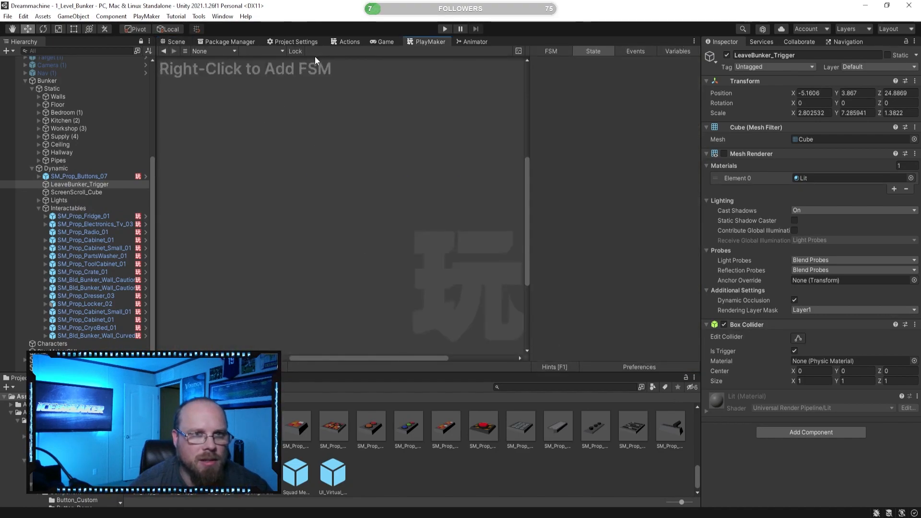
right_click(360, 190)
left_click(395, 195)
middle_click_drag(282, 216, 415, 270)
left_click(360, 205)
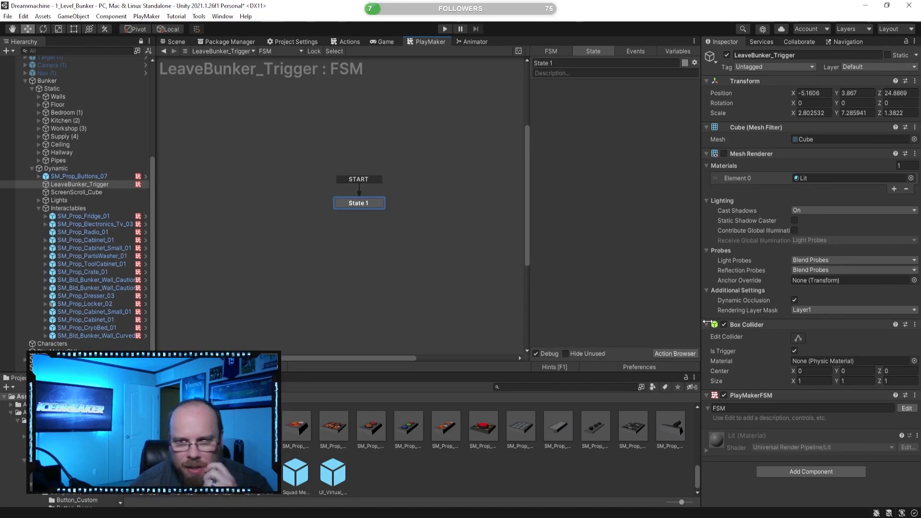
right_click(752, 395)
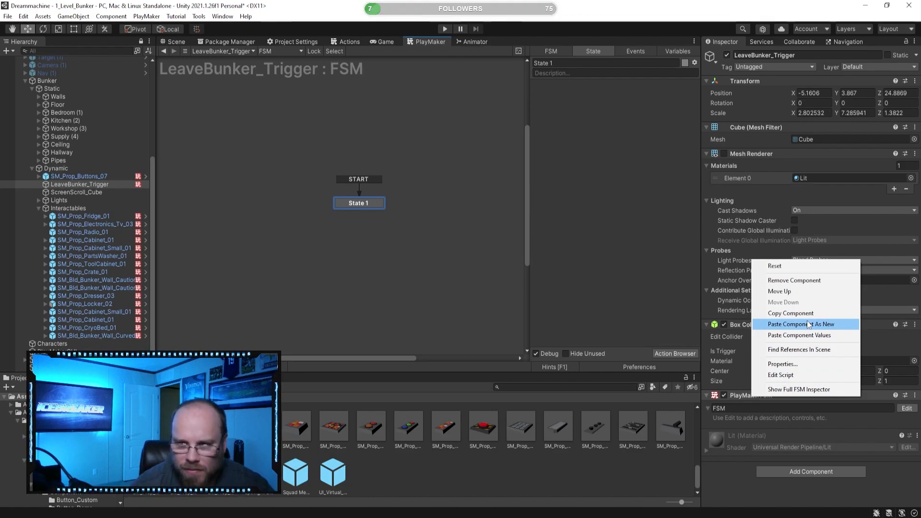
left_click(796, 280)
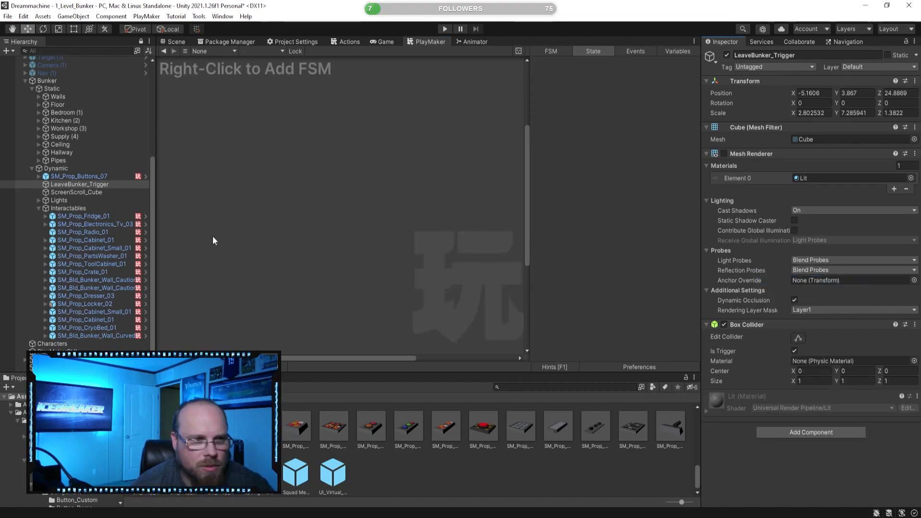
Copy the Button_Trigger FSM component from SM_Prop_Buttons_07 and paste it as a new component on LeaveBunker_Trigger.
left_click(101, 176)
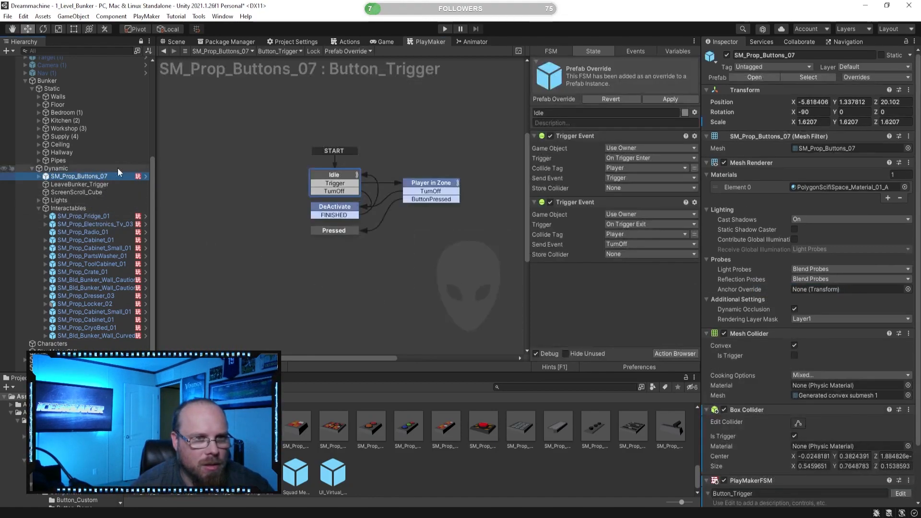
scroll(754, 408, "down", 3)
right_click(765, 419)
left_click(818, 335)
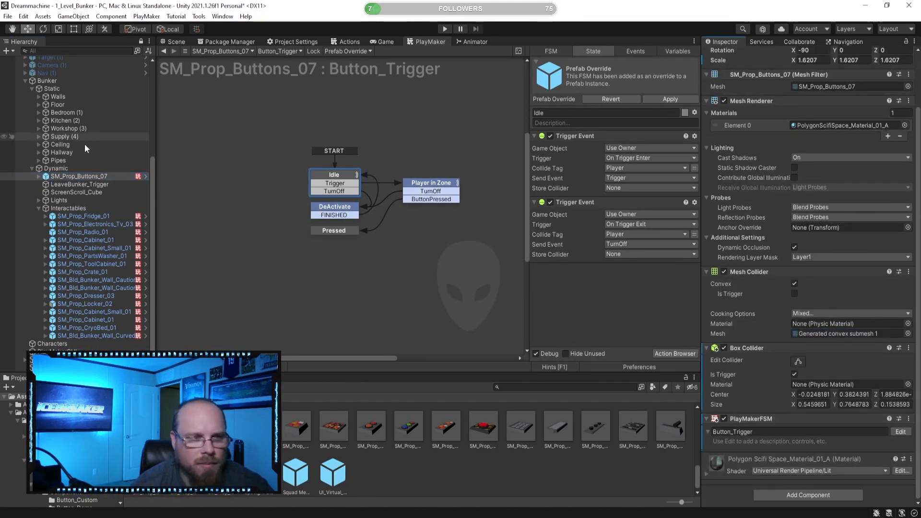
left_click(93, 184)
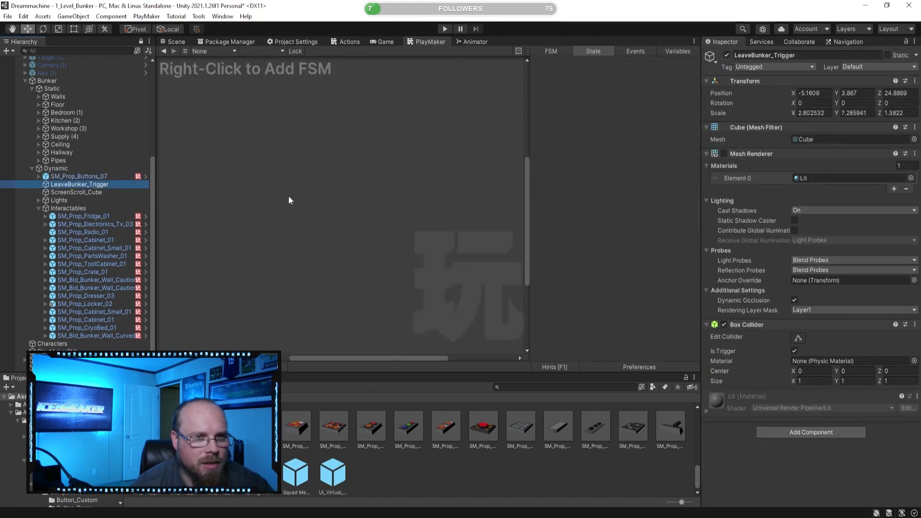
right_click(324, 184)
right_click(766, 325)
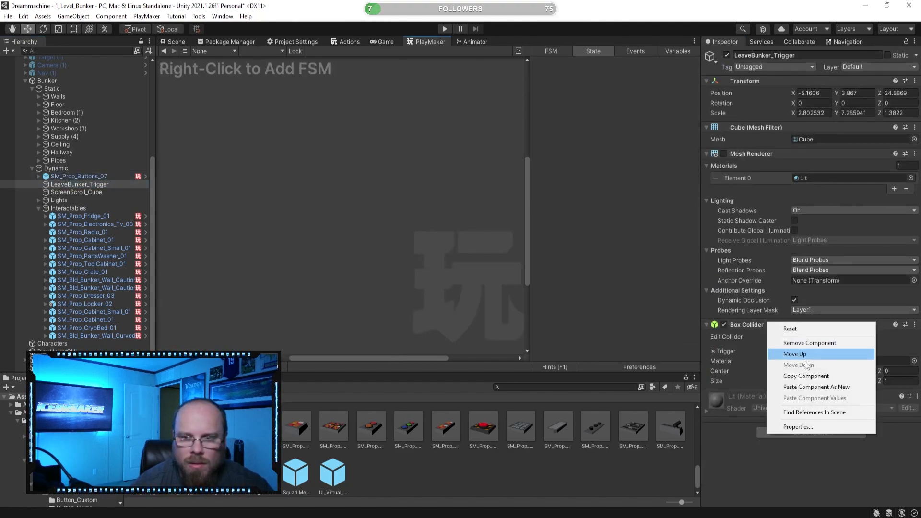
left_click(806, 386)
left_click(399, 154)
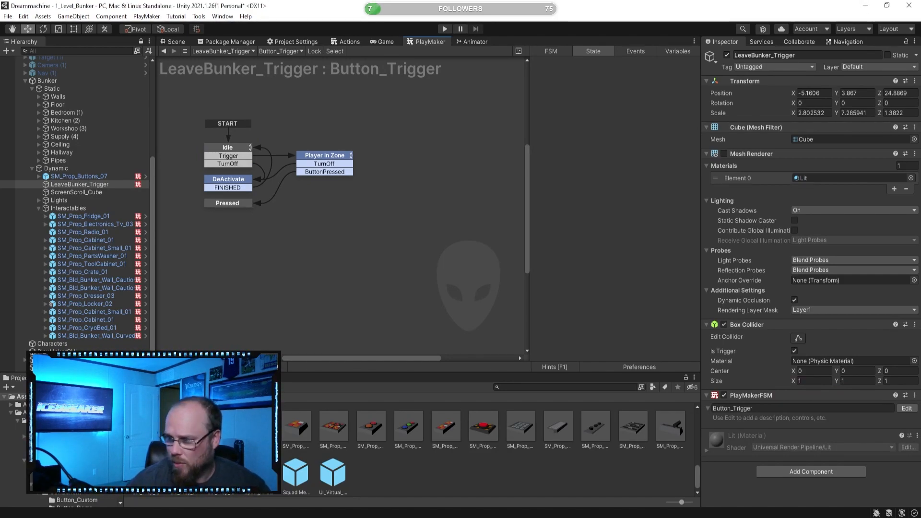
left_click(175, 42)
right_click_drag(385, 192, 223, 211)
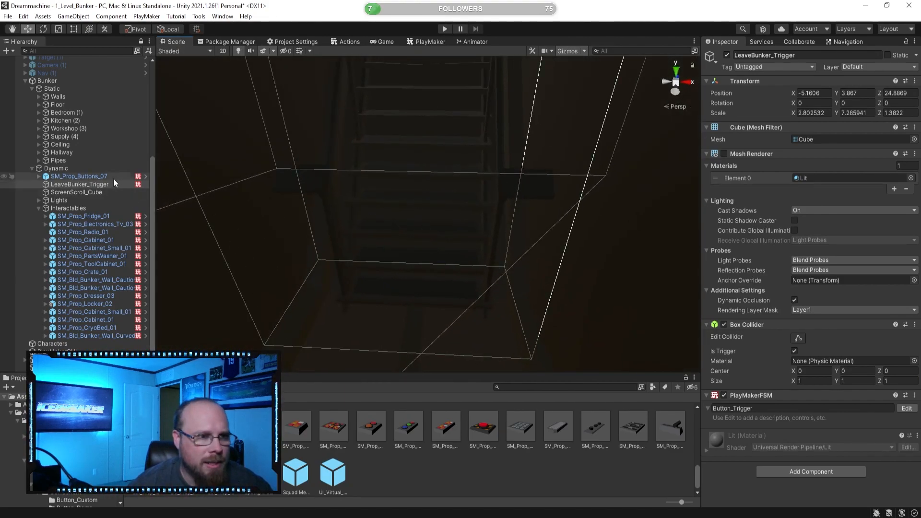
left_click(426, 42)
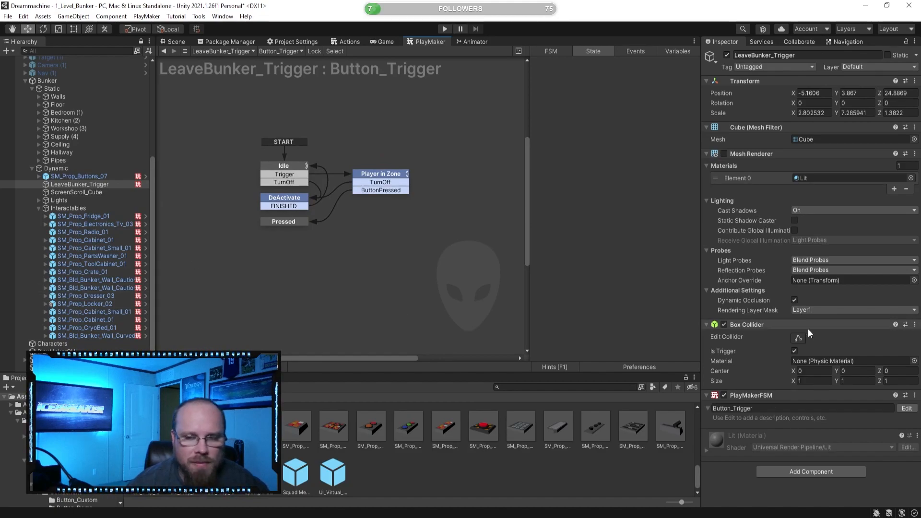
Rename the FSM on LeaveBunker_Trigger as LeaveBunker_Trigger.
left_click(781, 409)
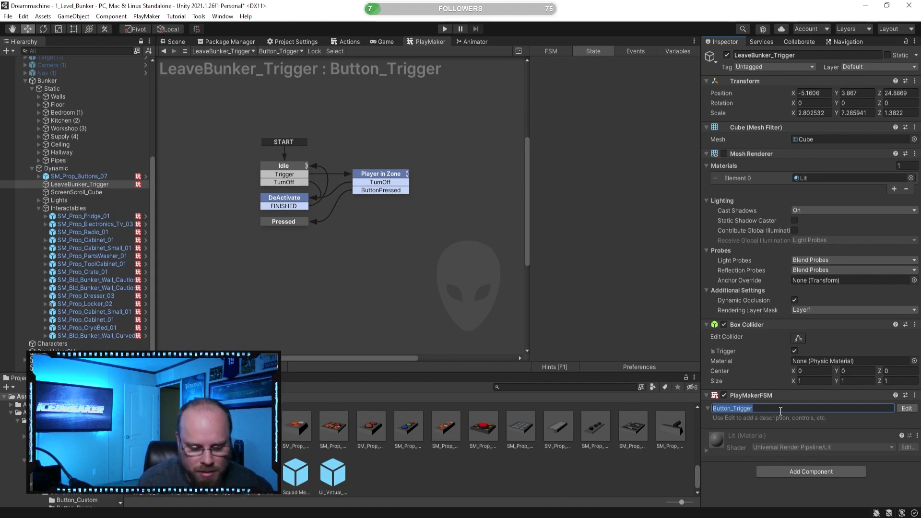
type("LeaveBunker_")
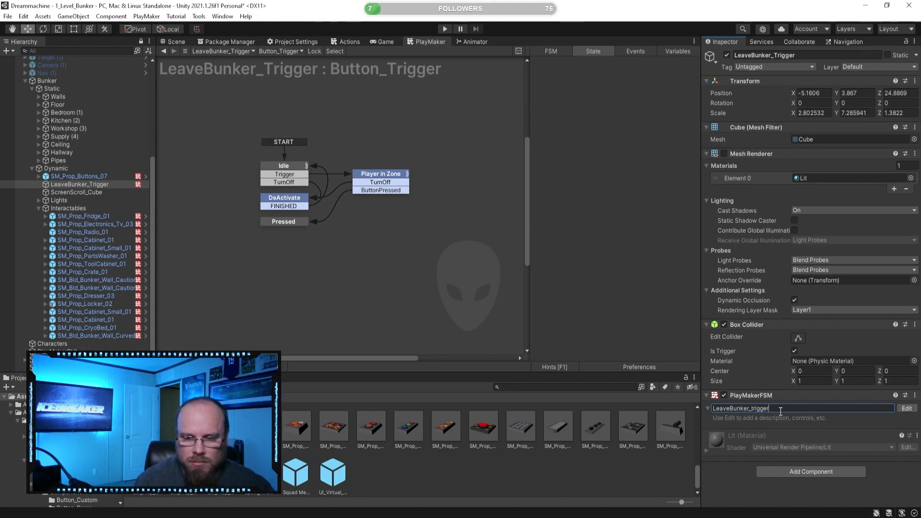
key("BackSpace")
key("BackSpace")
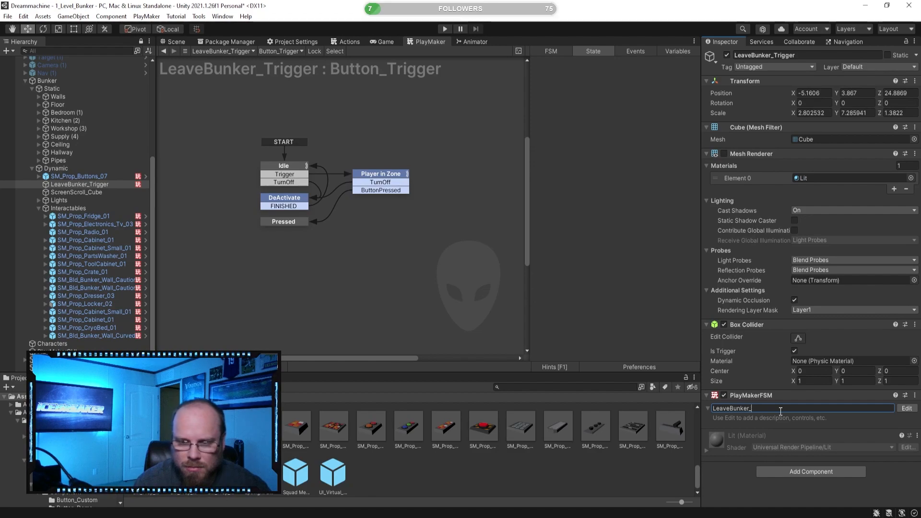
type("Trigger")
key("Return")
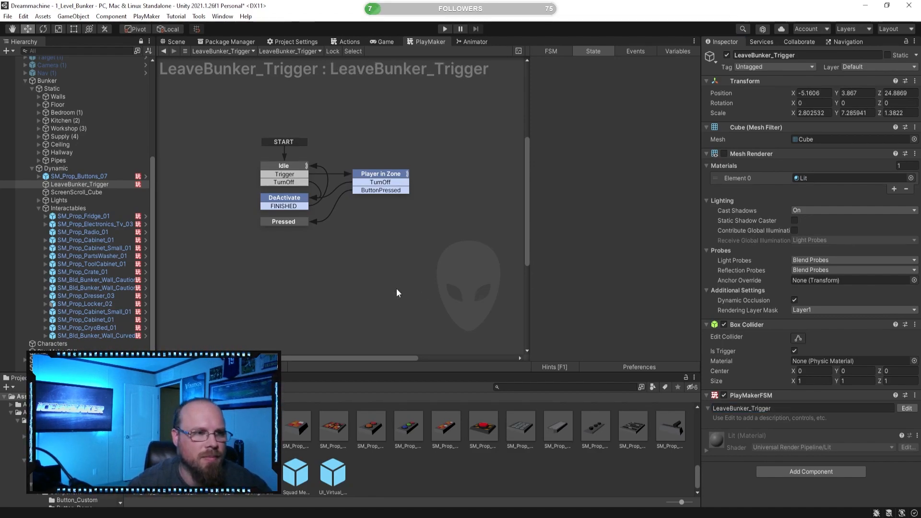
In the Player in Zone state, set the Set Property text value to "Press E to Leave Bunker".
left_click(323, 179)
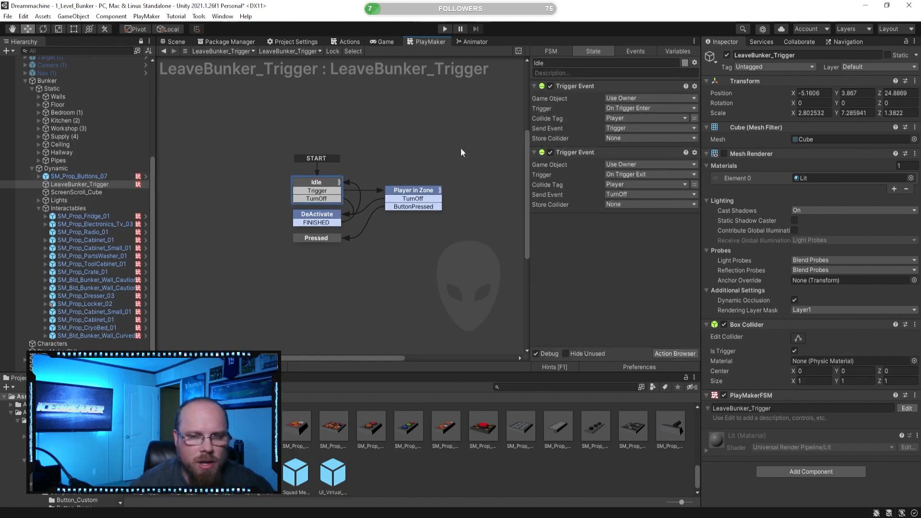
left_click(416, 192)
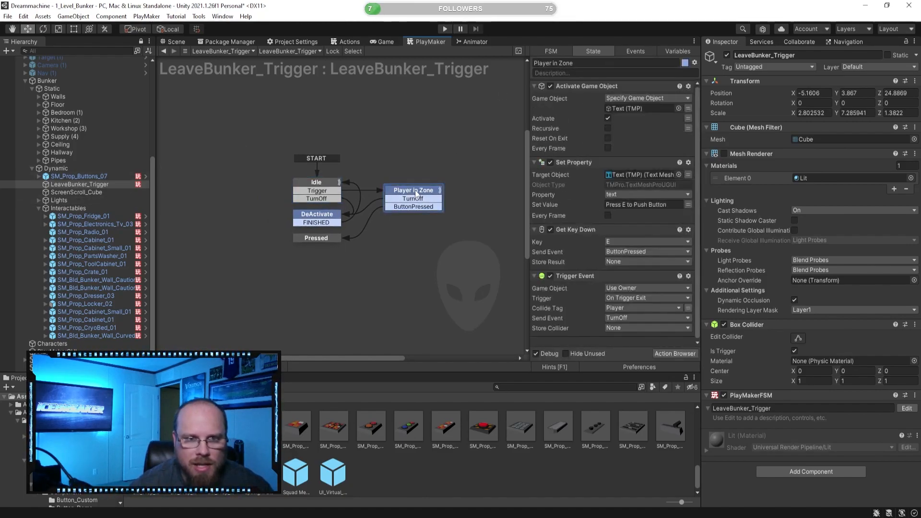
left_click(681, 206)
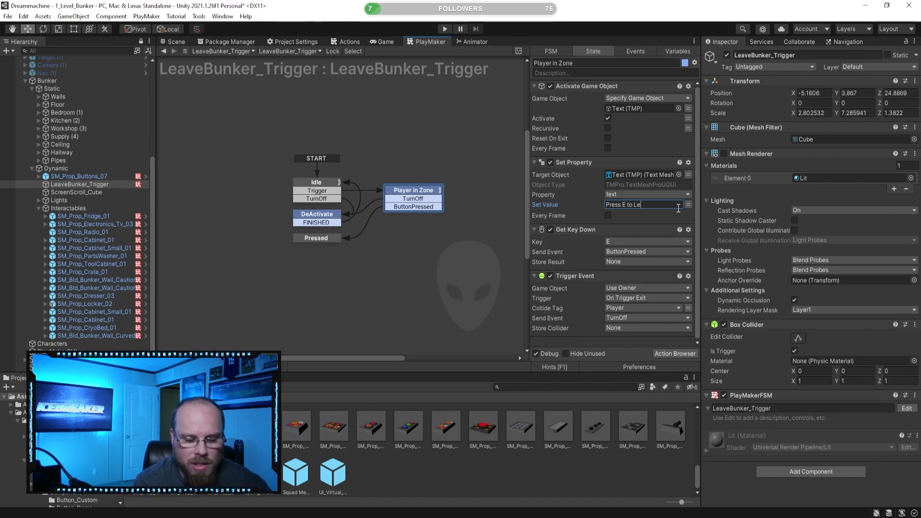
type("Bunker")
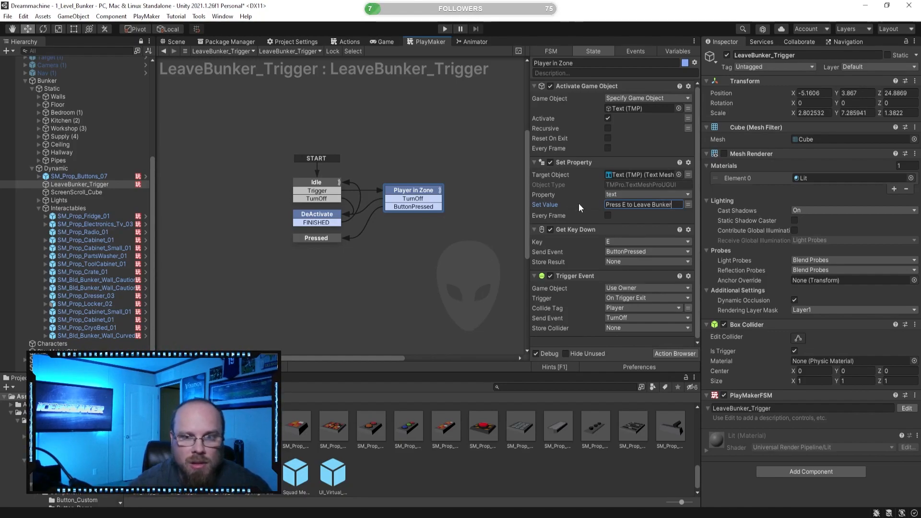
left_click(445, 297)
left_click(426, 197)
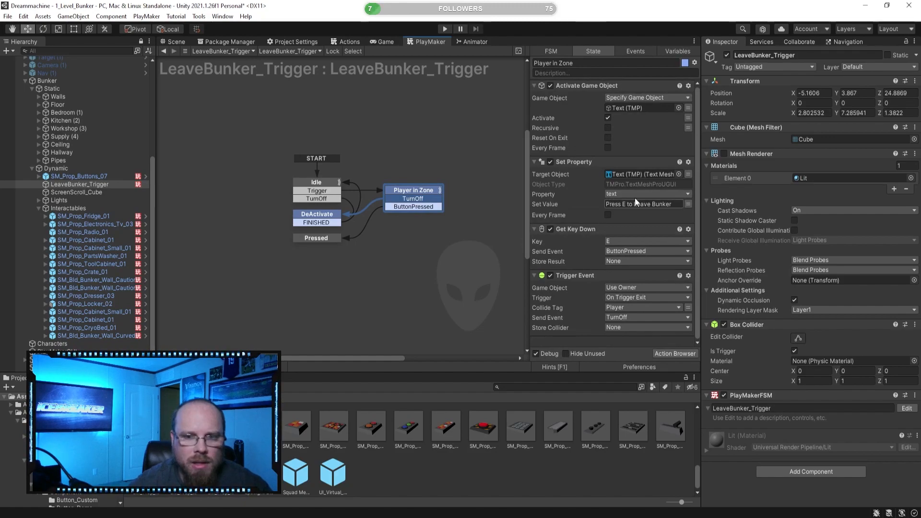
Delete all the actions copied into the Pressed state, from Activate Game Object through the last Set Property.
left_click(309, 215)
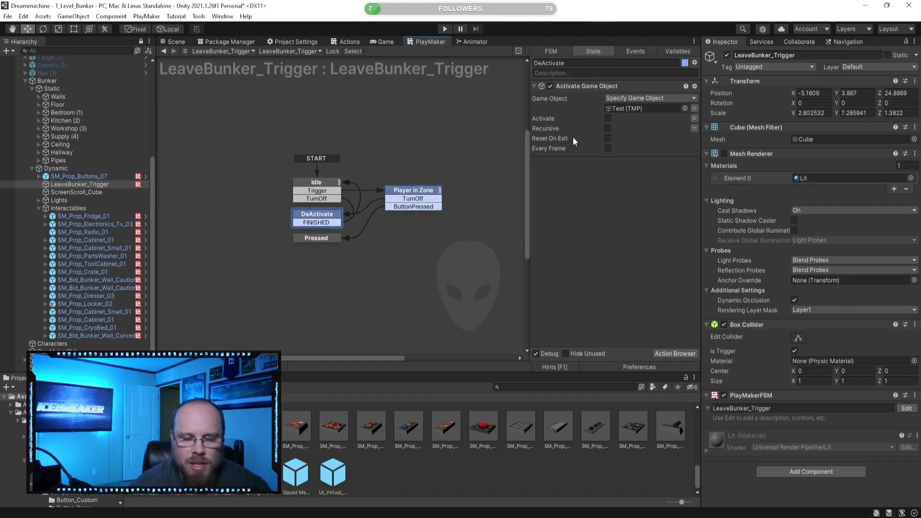
left_click(317, 239)
left_click(593, 87)
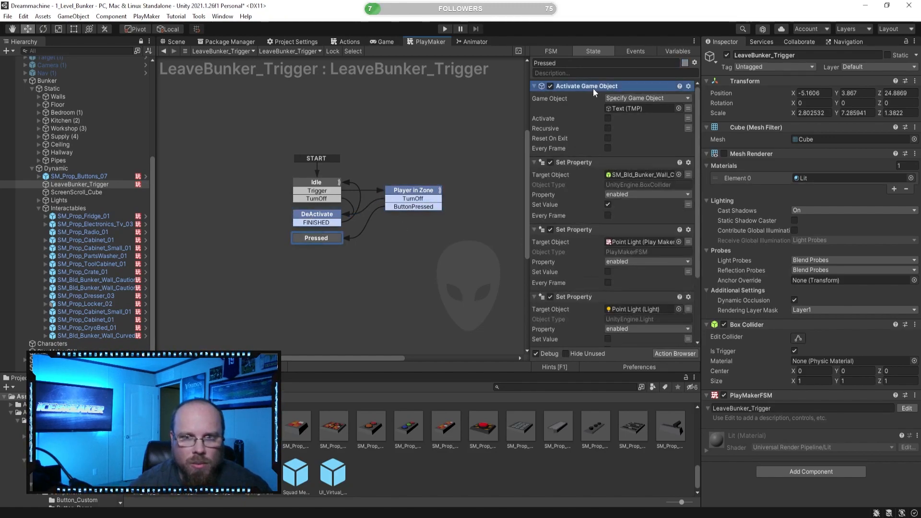
left_click(600, 163)
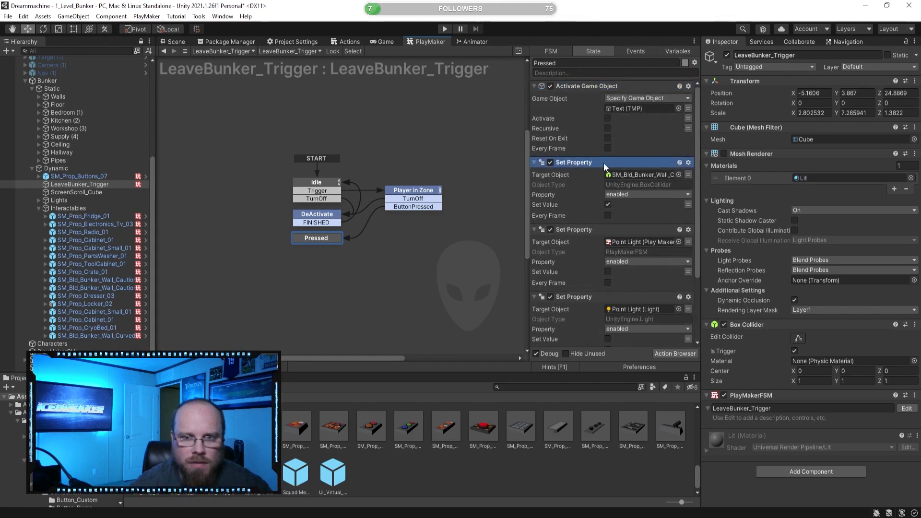
left_click(603, 89)
scroll(589, 232, "down", 3)
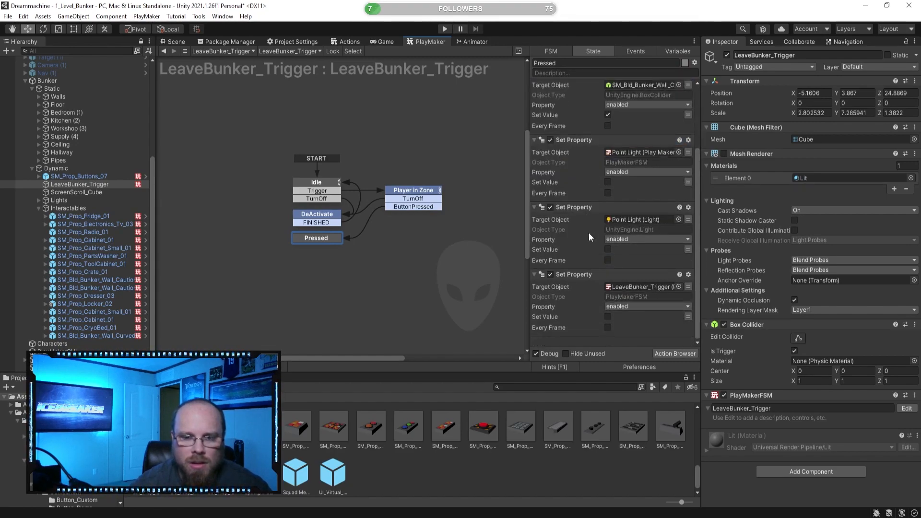
left_click(599, 273, "shift")
key("Delete")
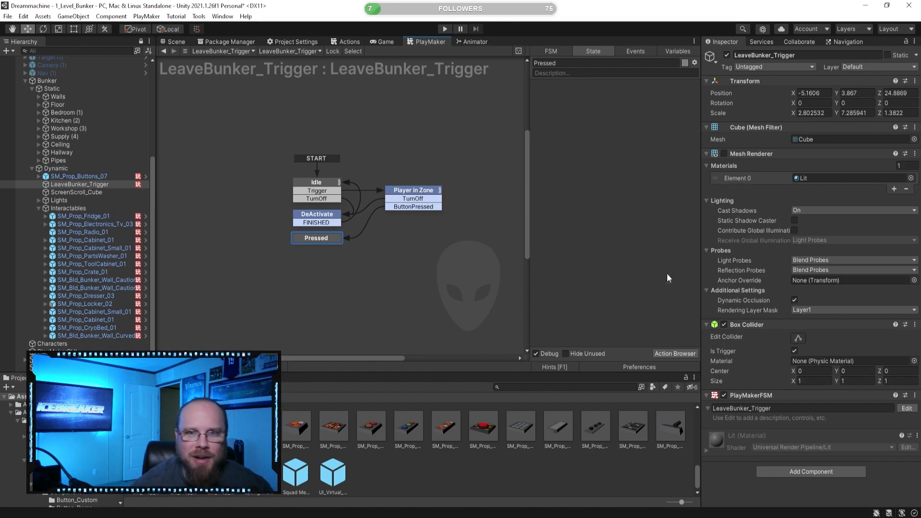
Find the Load Level Num action by searching for "load" and add it to the Pressed state.
left_click(322, 216)
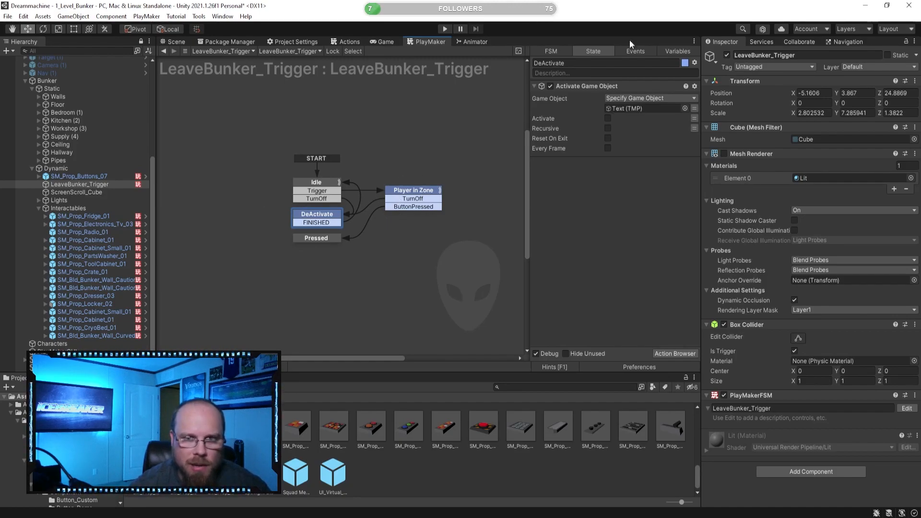
left_click(316, 183)
left_click(329, 239)
left_click(675, 353)
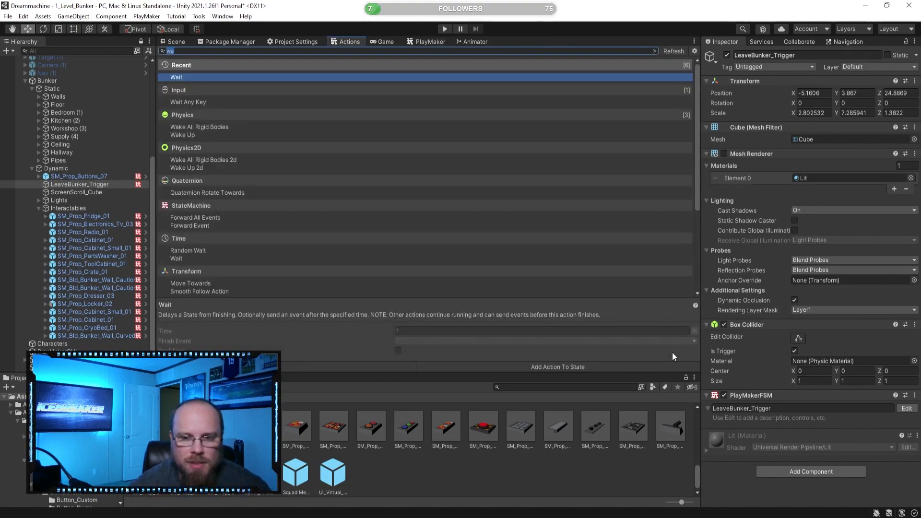
type("load")
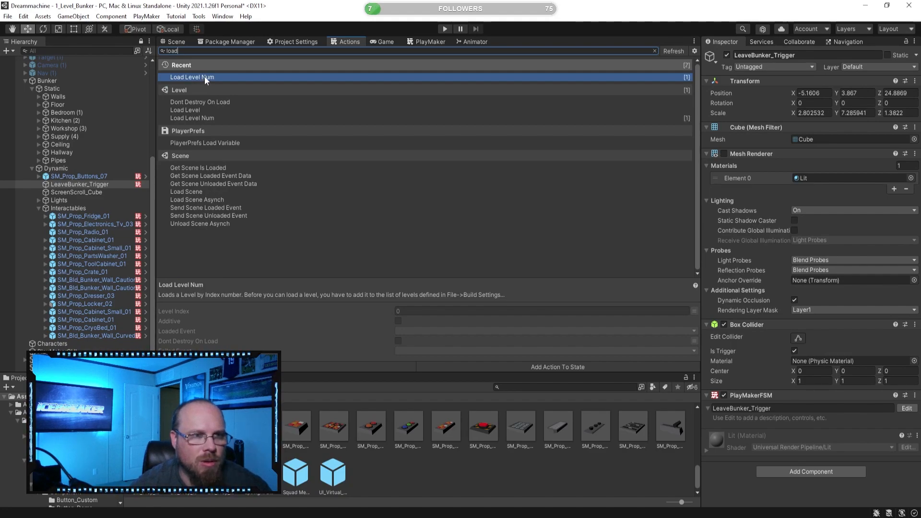
double_click(204, 76)
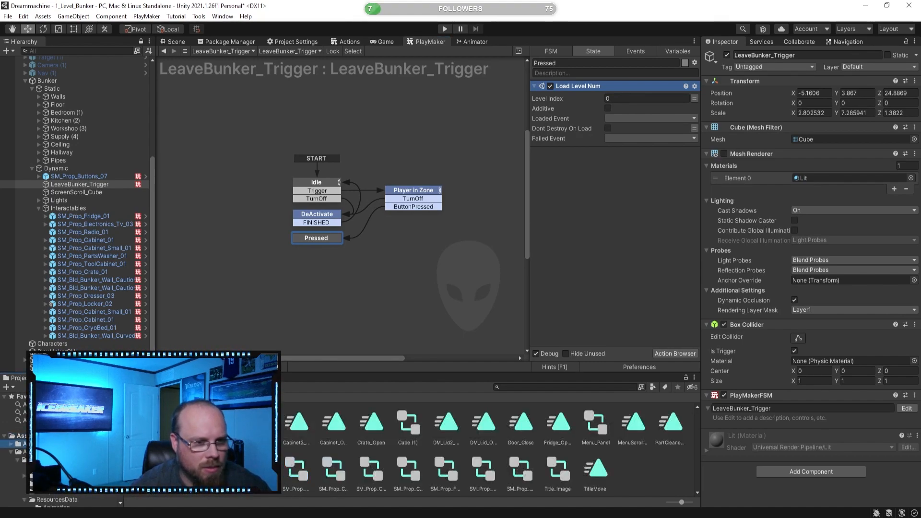
Check the 12_ApoCity1 scene's number in the Scenes folder and set LeaveBunker_Trigger's Load Level Num level index to 12.
left_click(19, 435)
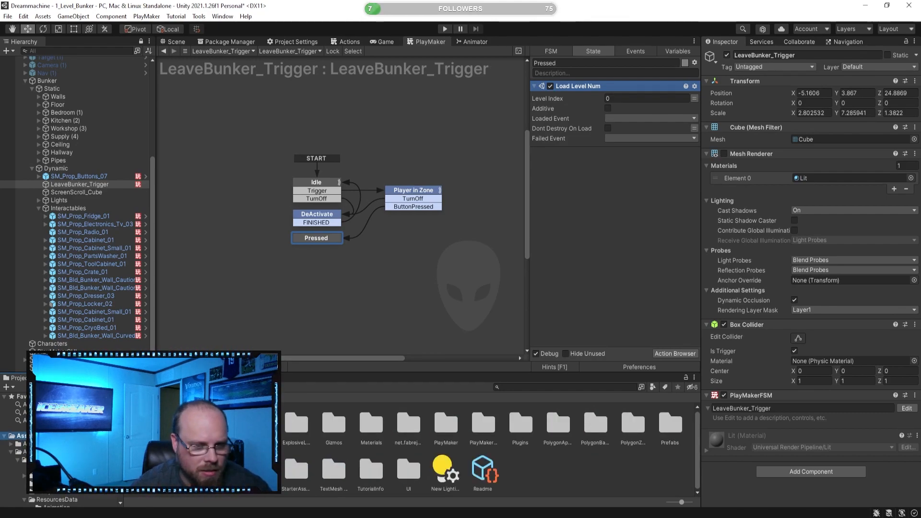
double_click(184, 469)
left_click(332, 467)
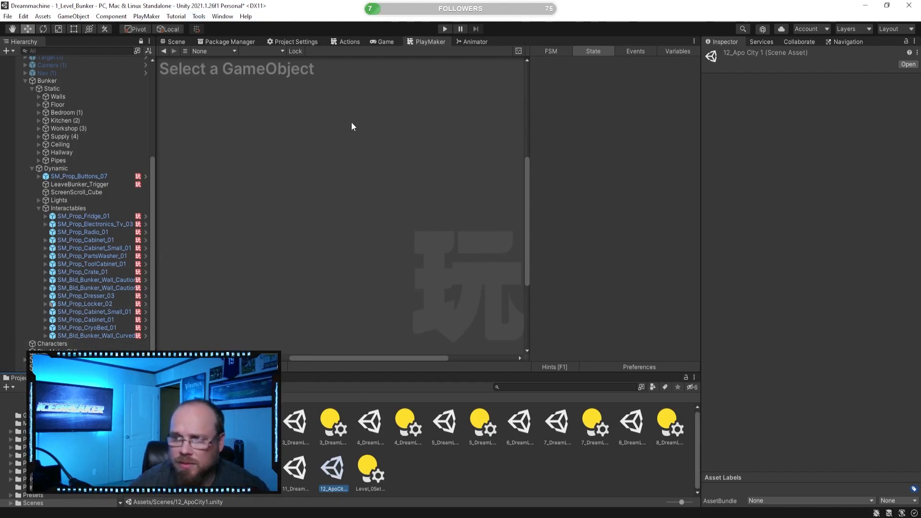
left_click(104, 184)
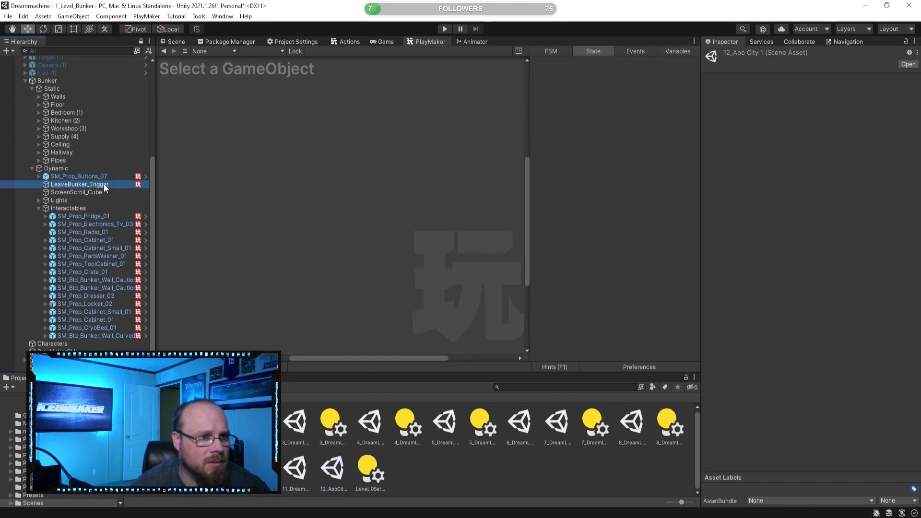
left_click(634, 98)
type("12")
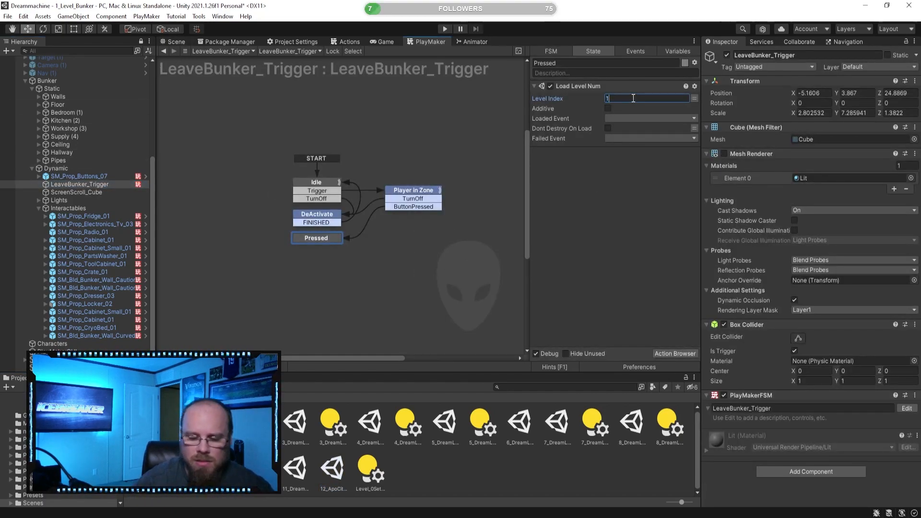
left_click(604, 188)
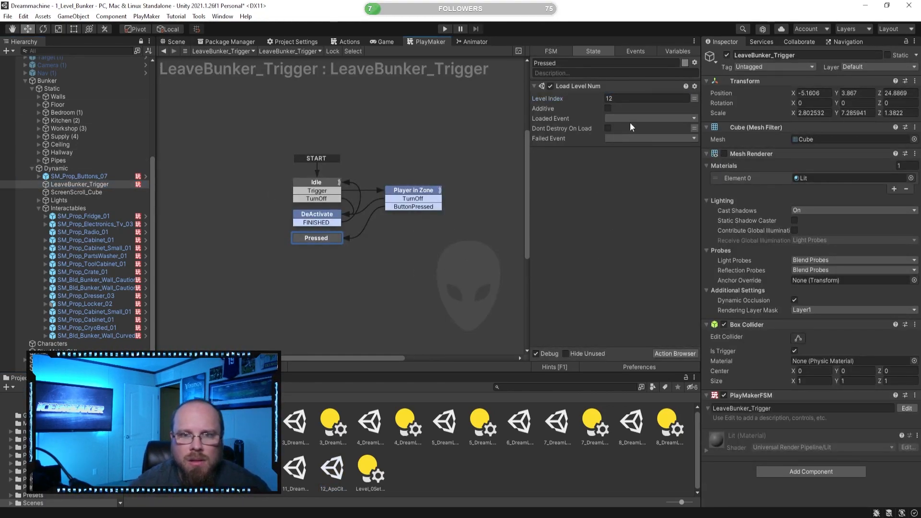
Rename the Pressed state as Load Level.
left_click(580, 64)
type("Load Le")
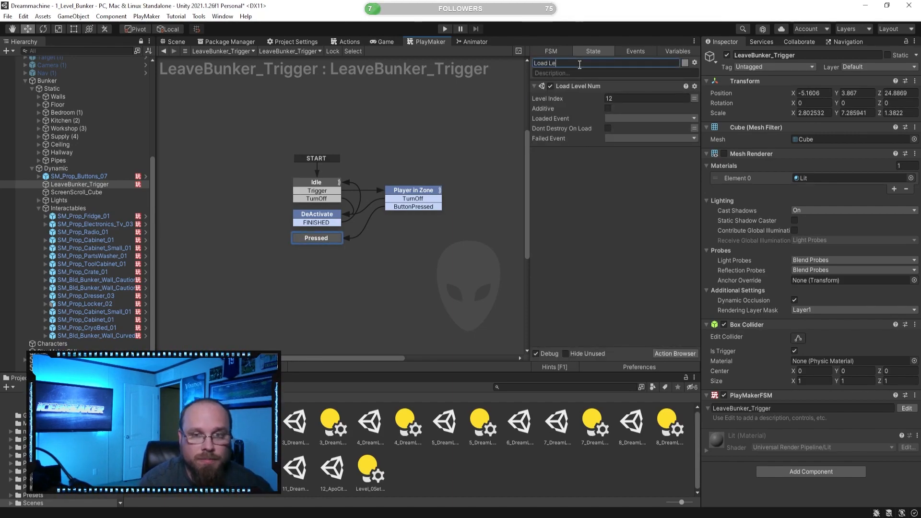
type("vel")
key("Return")
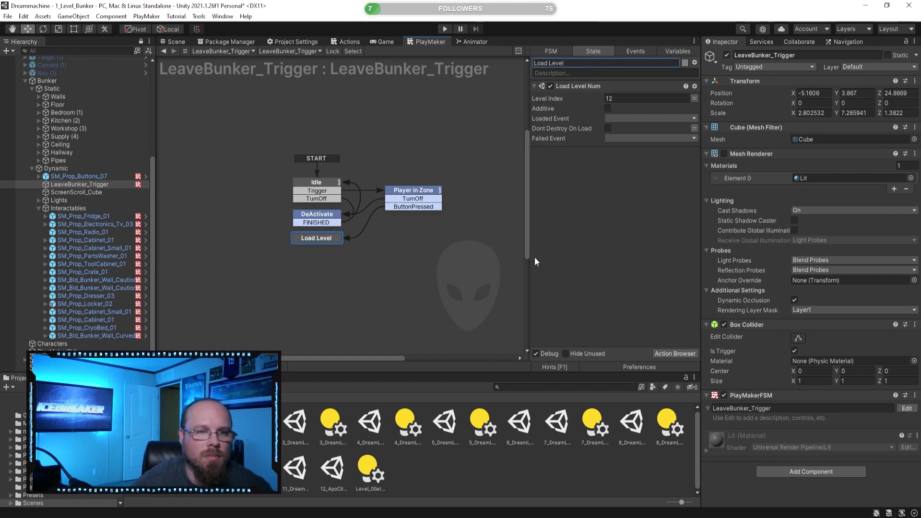
left_click(483, 86)
Run the game, walk the character to the bunker exit door, and open it.
left_click(445, 28)
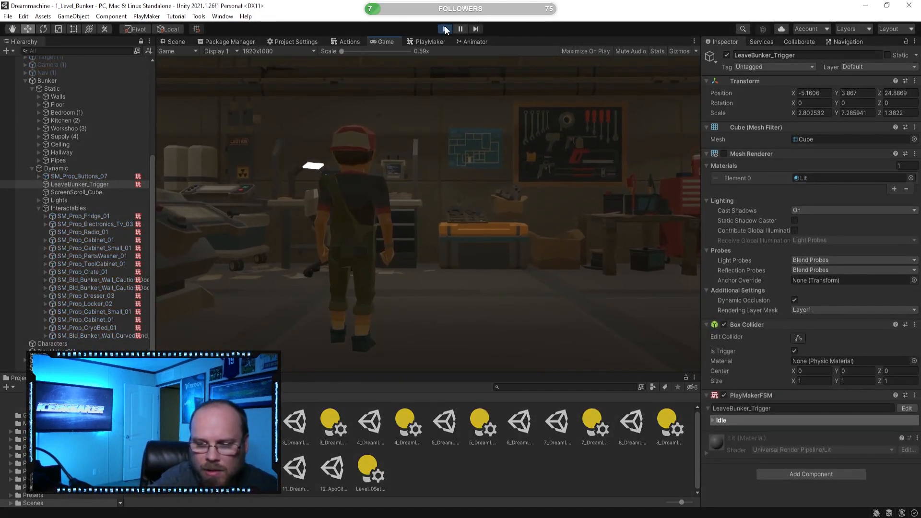
key("w")
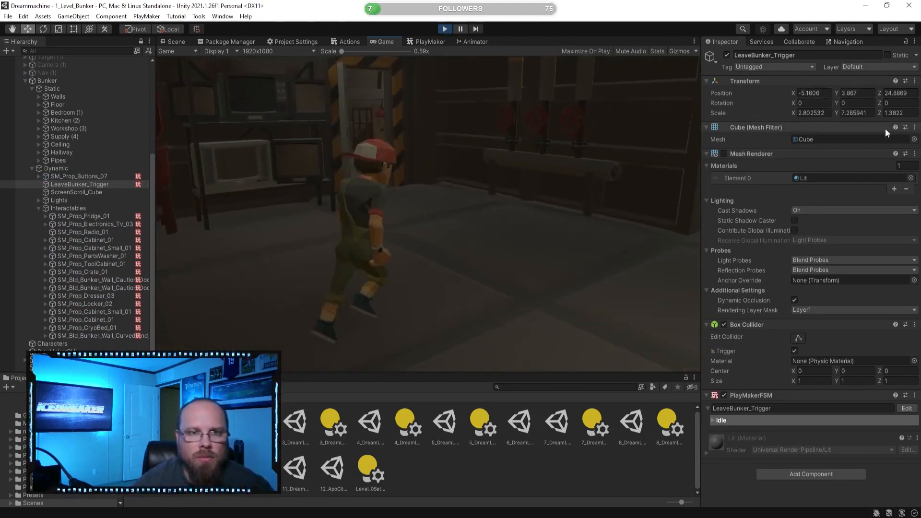
key("w")
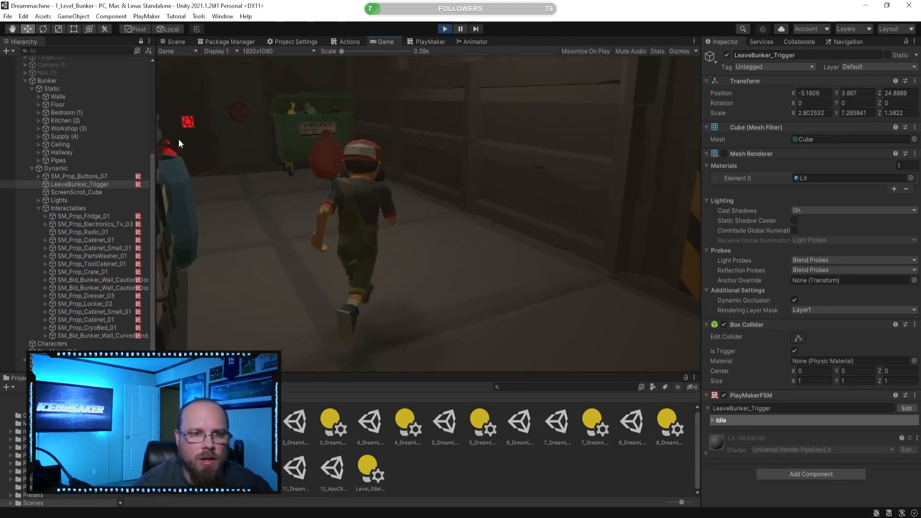
key("w")
key("s")
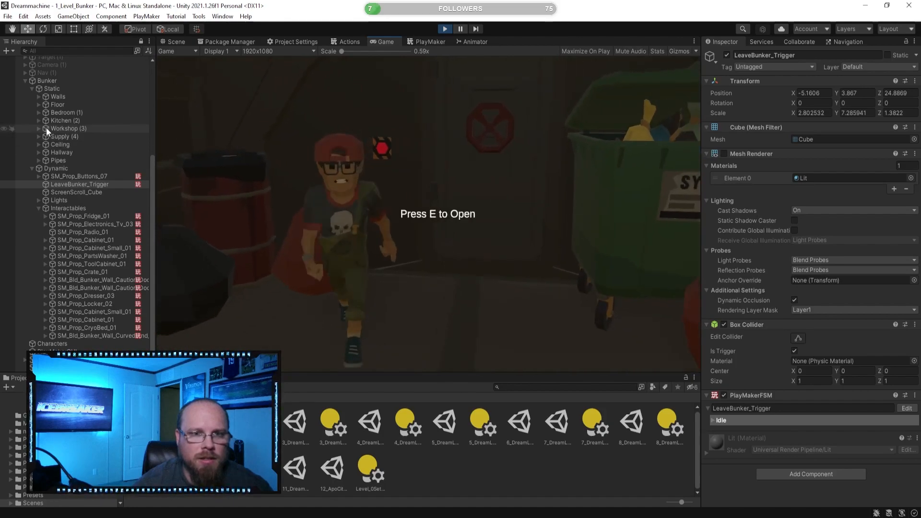
key("d")
key("e")
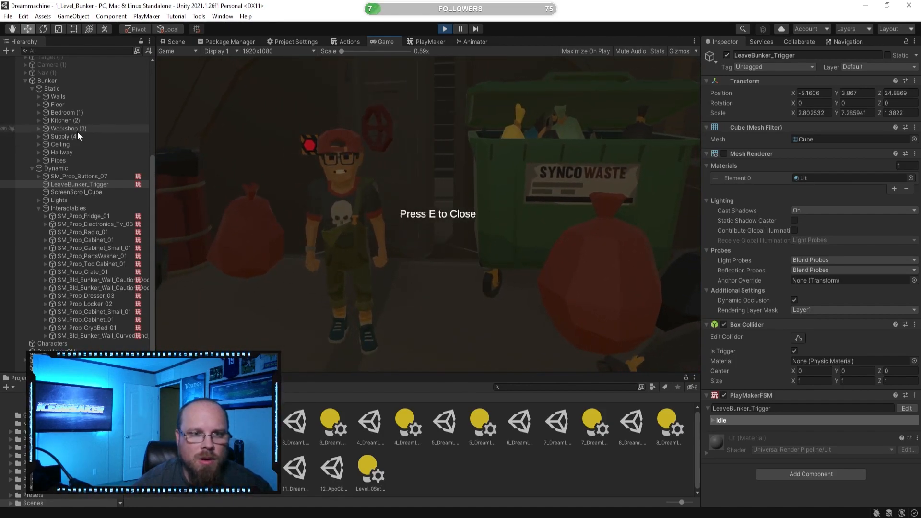
Walk through the door to the stairs and trigger the leave-bunker interaction to test the level load.
key("w")
key("w")
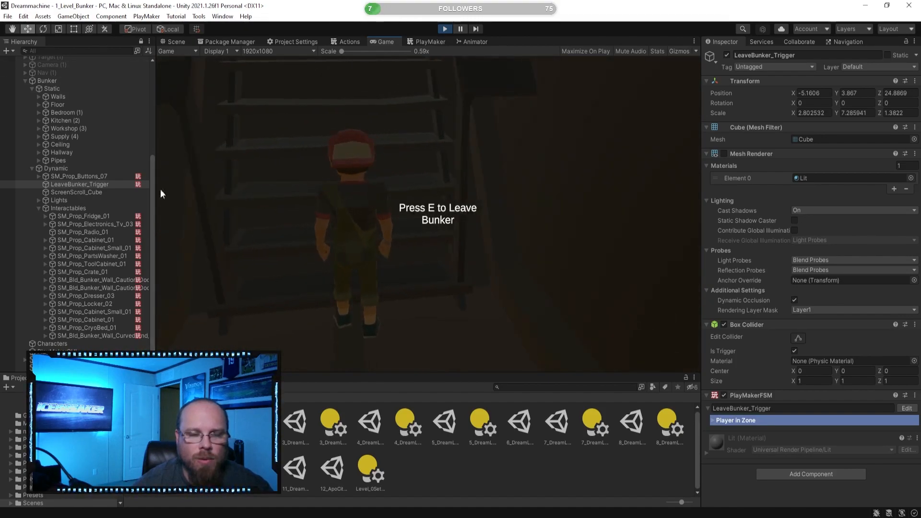
key("w")
key("w")
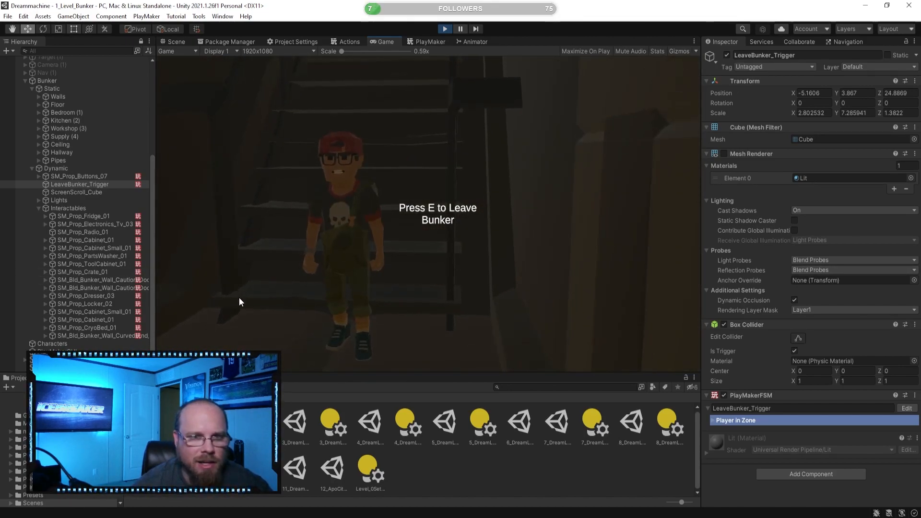
key("w")
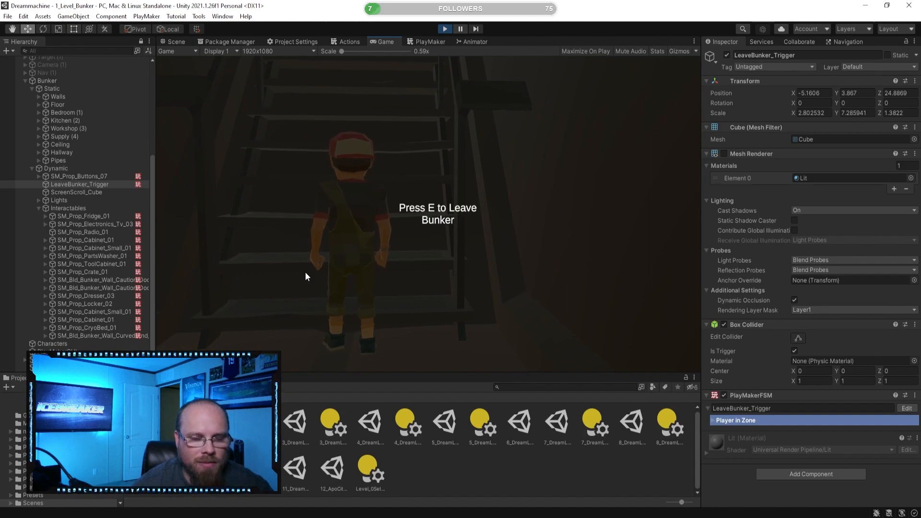
key("e")
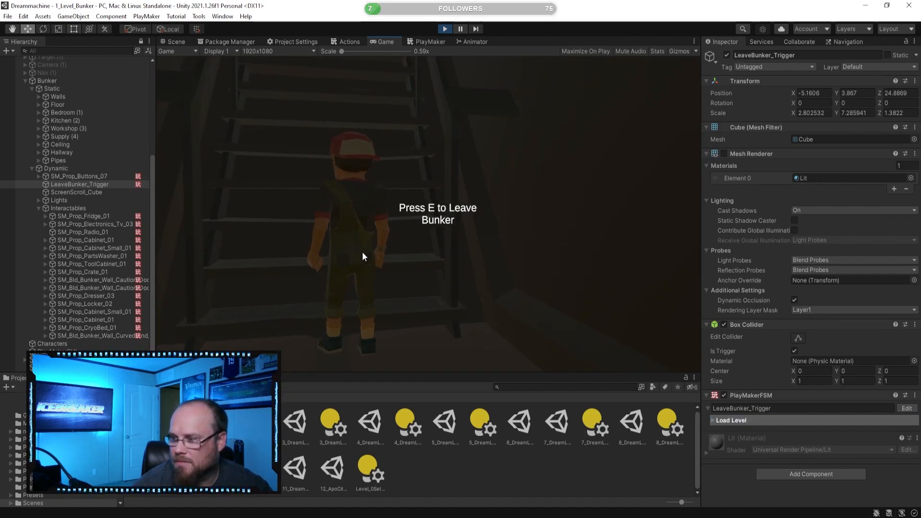
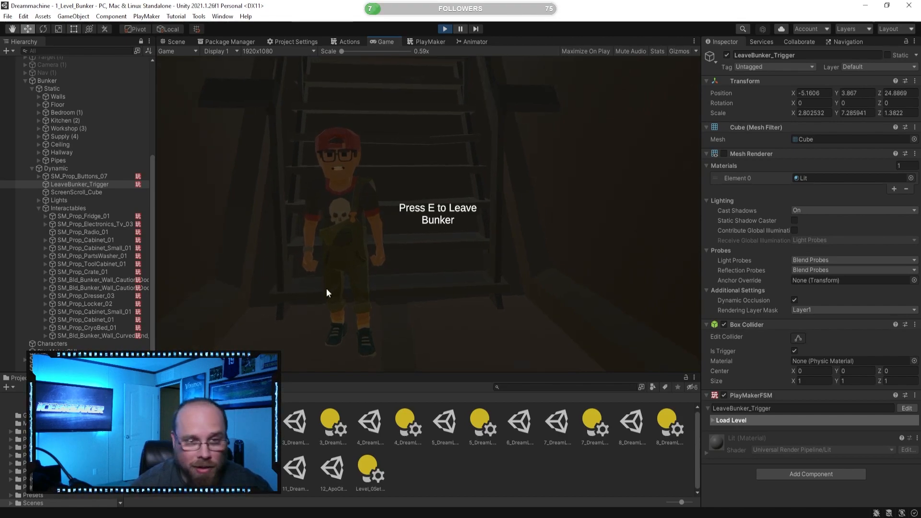
Walk the character around the foot of the stairs and inspect LeaveBunker_Trigger's active state in the PlayMaker graph.
key("w")
key("d")
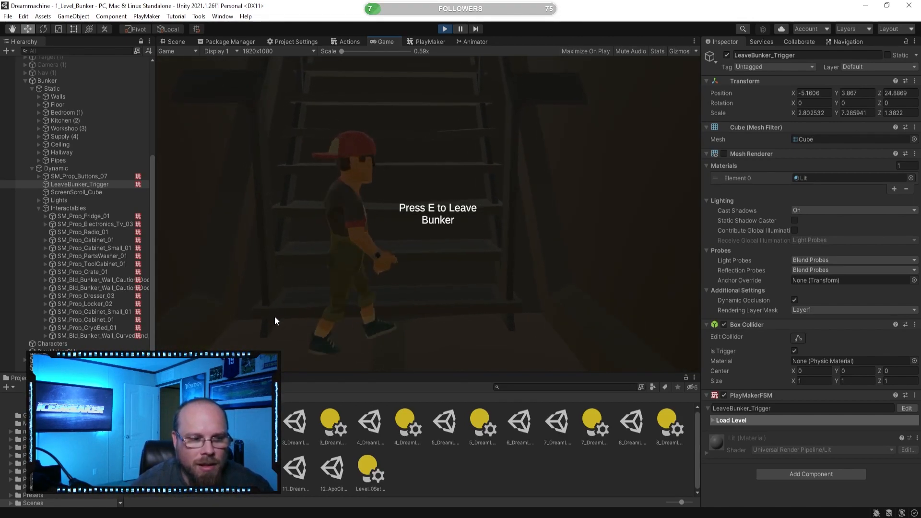
key("s")
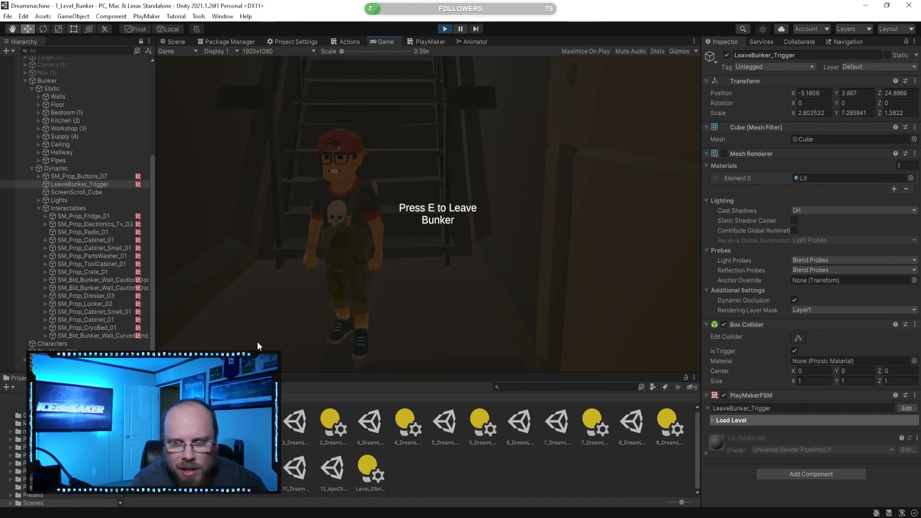
key("d")
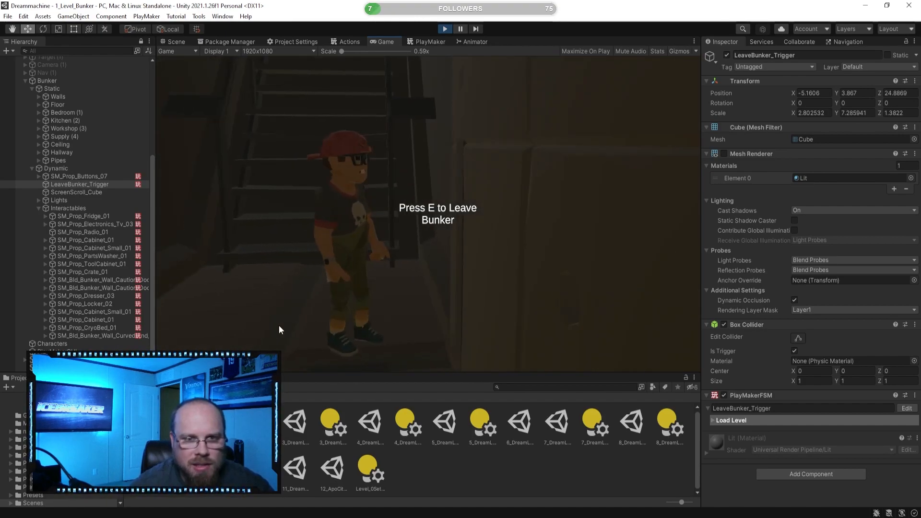
key("w")
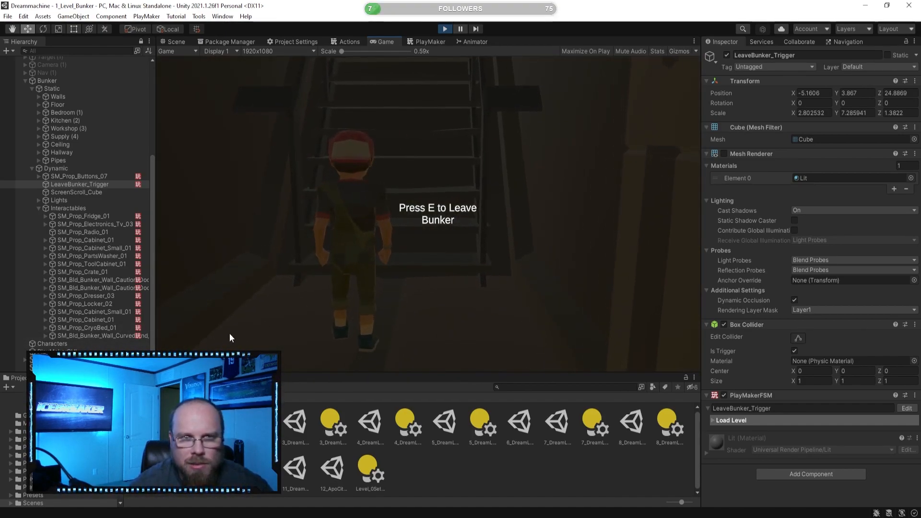
key("w")
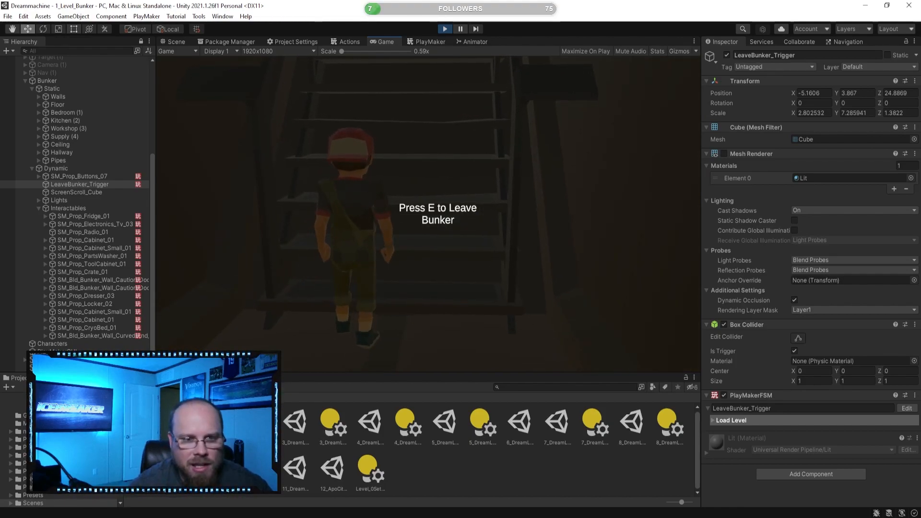
key("s")
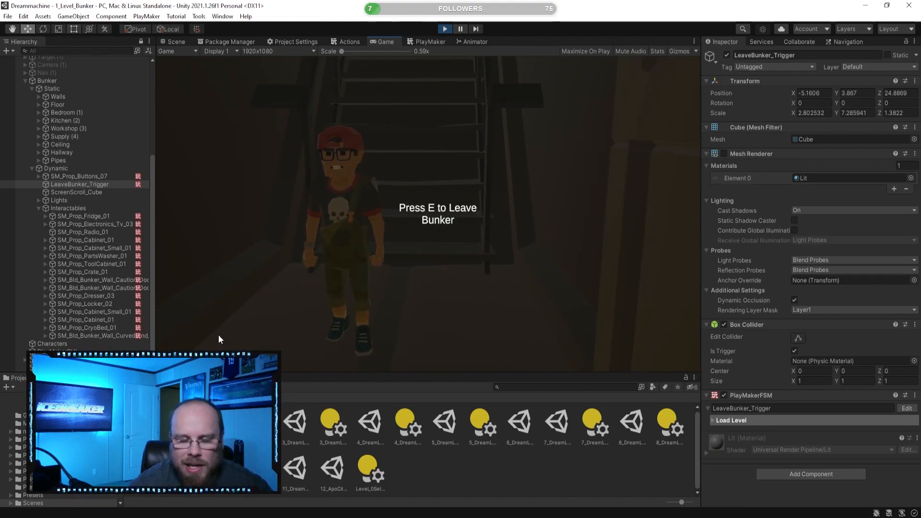
key("a")
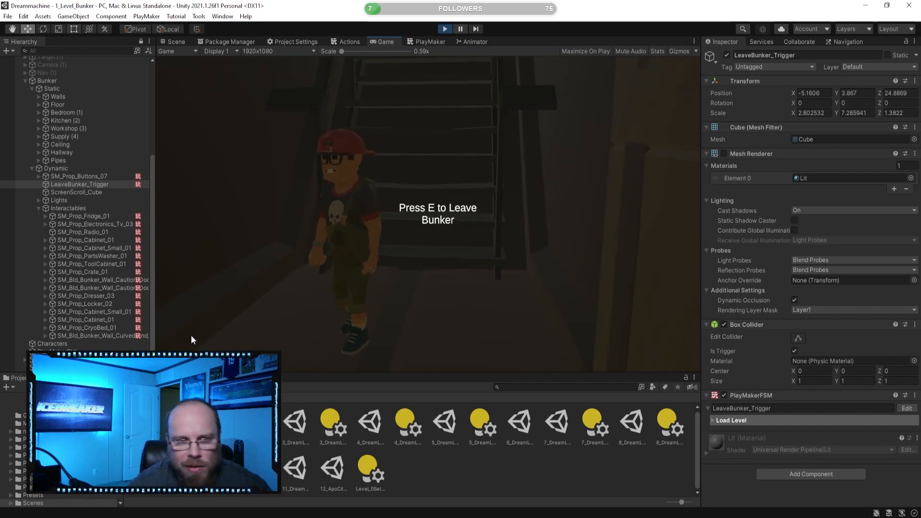
key("w")
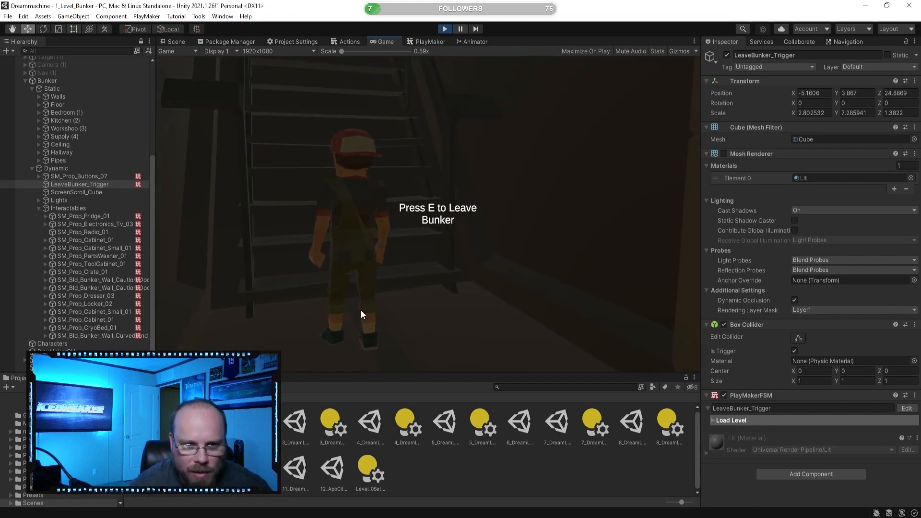
key("a")
key("w")
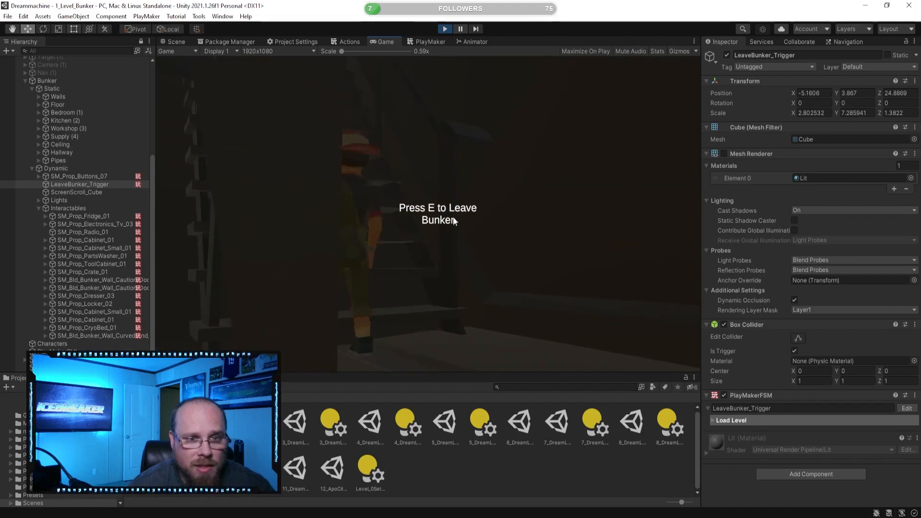
left_click(432, 42)
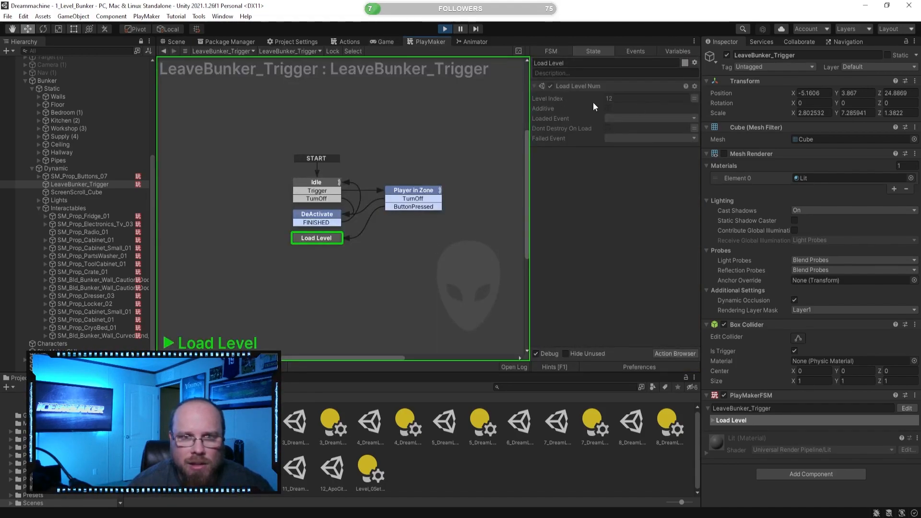
Stop the game and add the 12_ApoCity1 scene to the Scenes In Build list.
left_click(450, 29)
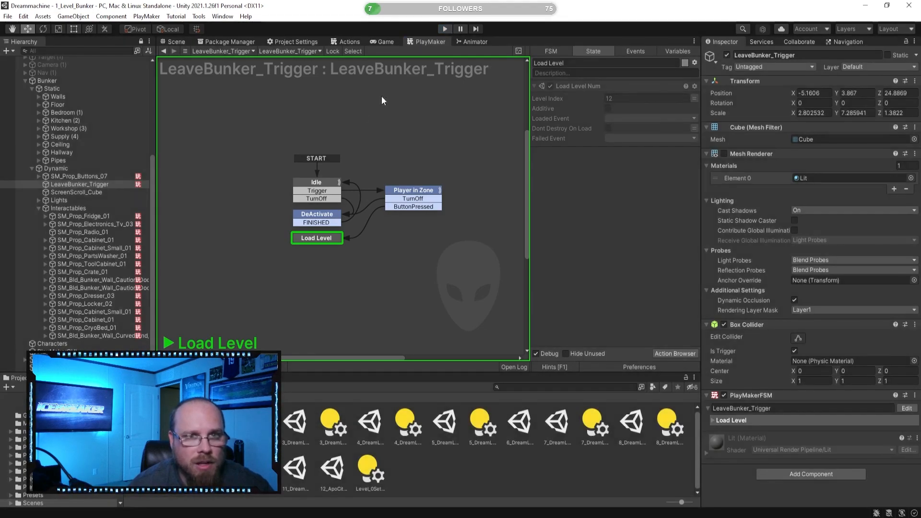
left_click(7, 16)
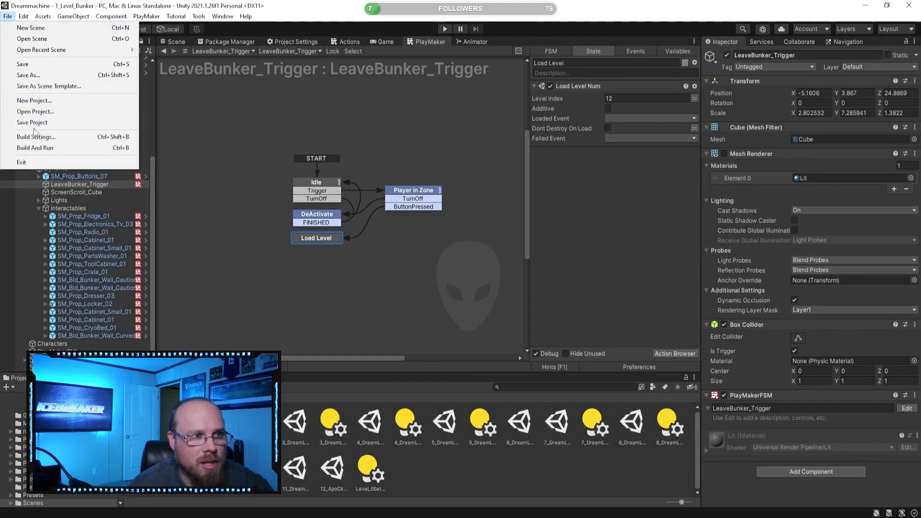
left_click(48, 137)
scroll(330, 103, "down", 3)
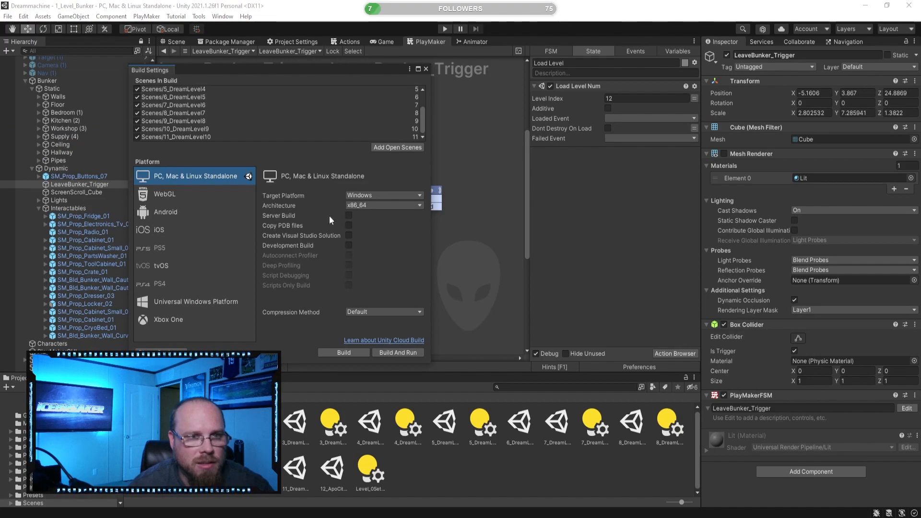
left_click_drag(325, 485, 223, 140)
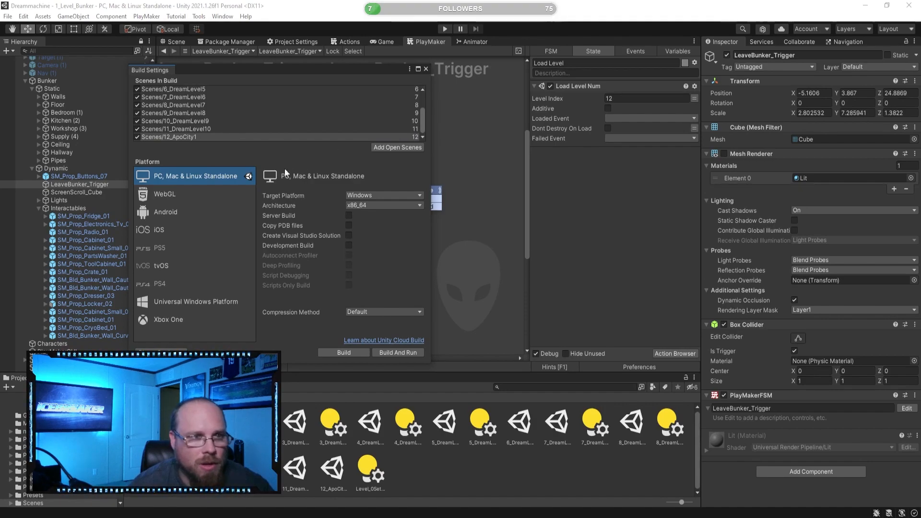
left_click(424, 69)
Try to run the game and walk the character out through the bunker exit door, and stop the run.
left_click(445, 28)
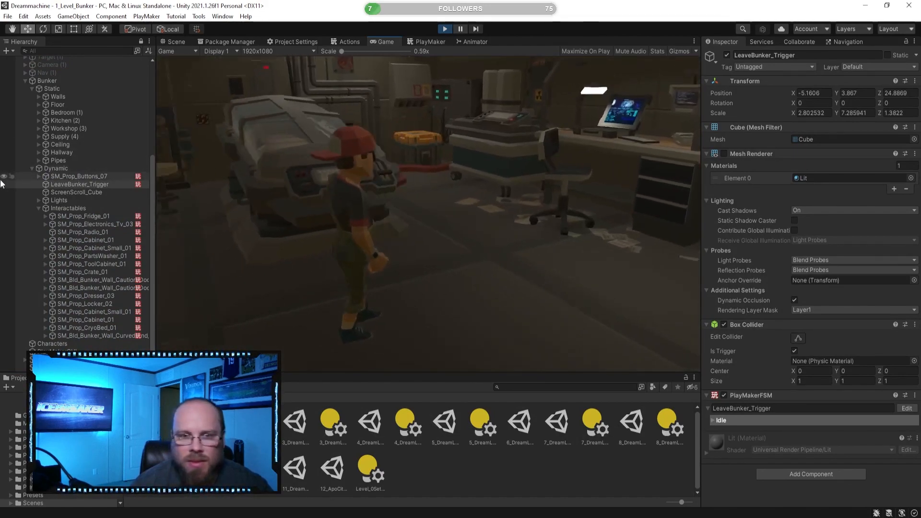
key("w")
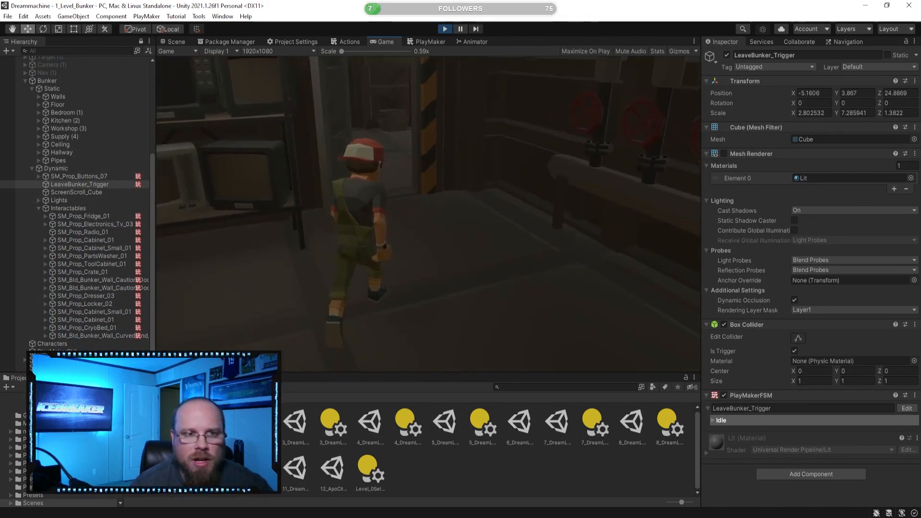
key("w")
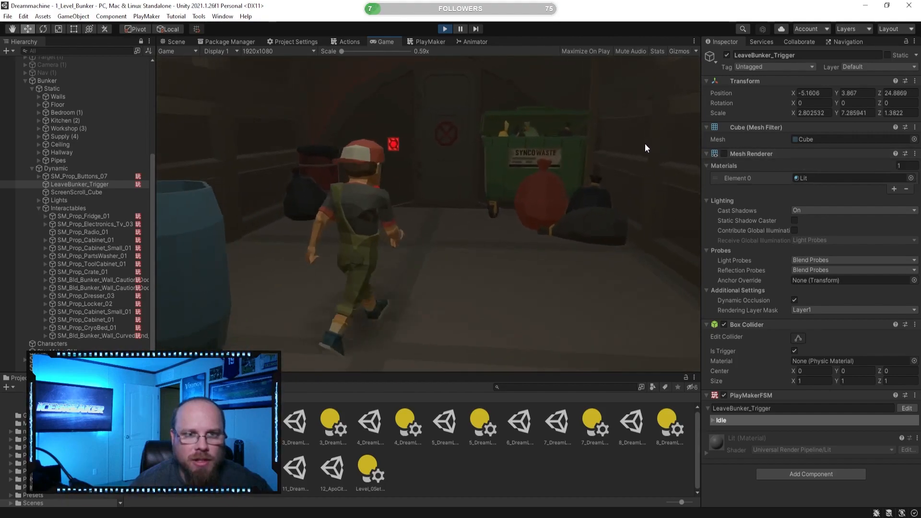
key("w")
key("s")
key("w")
key("e")
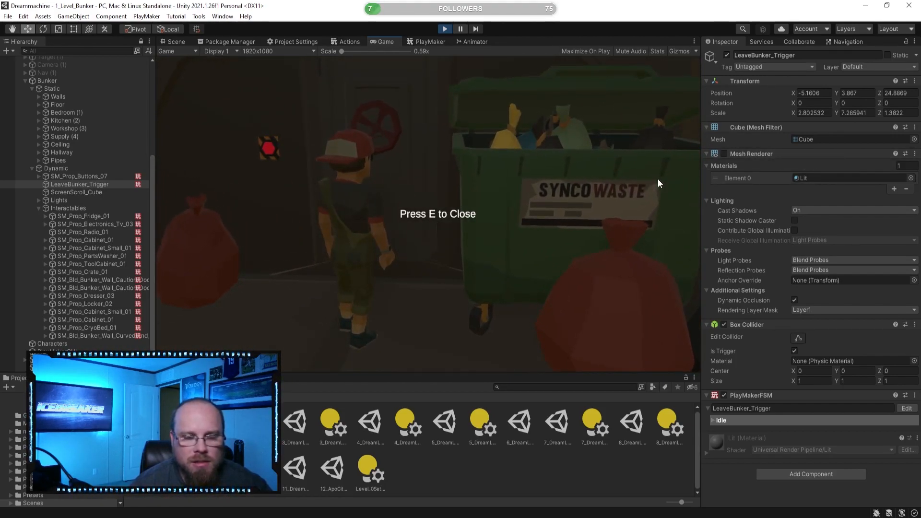
key("w")
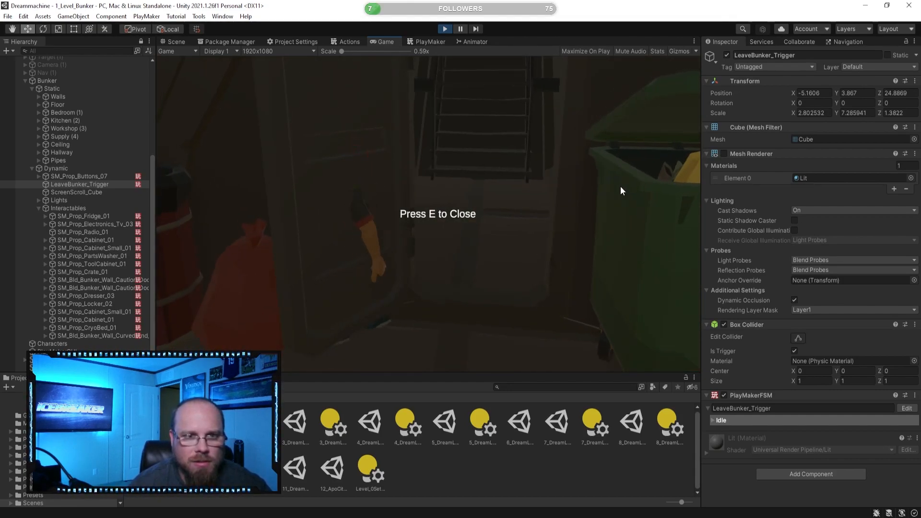
key("w")
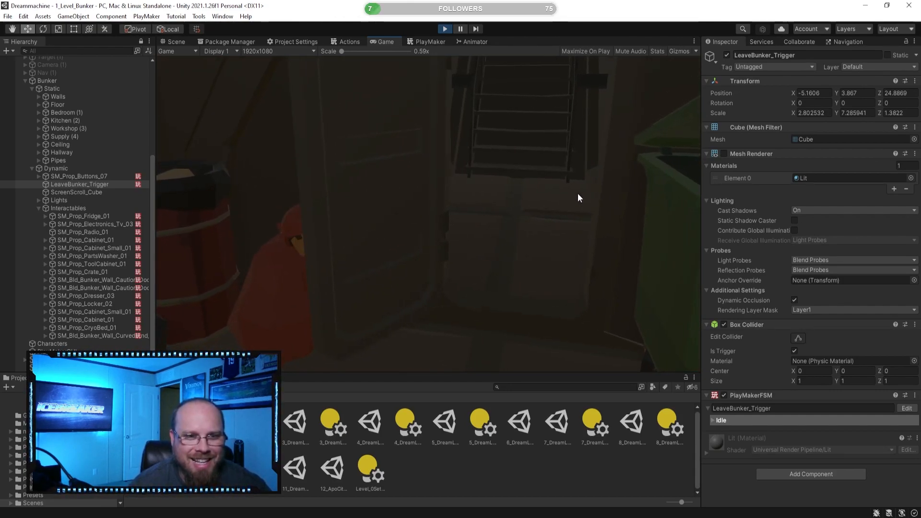
left_click(448, 27)
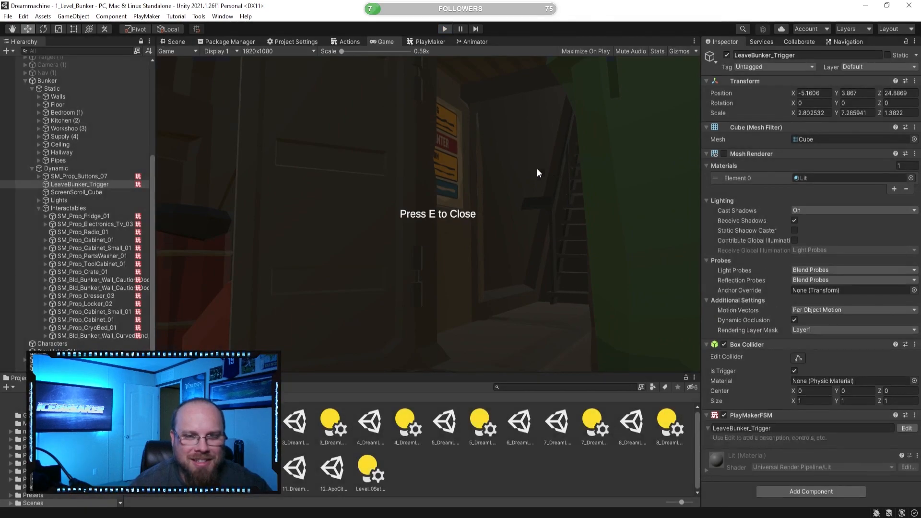
Restart the game, walk the character to the bunker exit door, and open it.
left_click(445, 29)
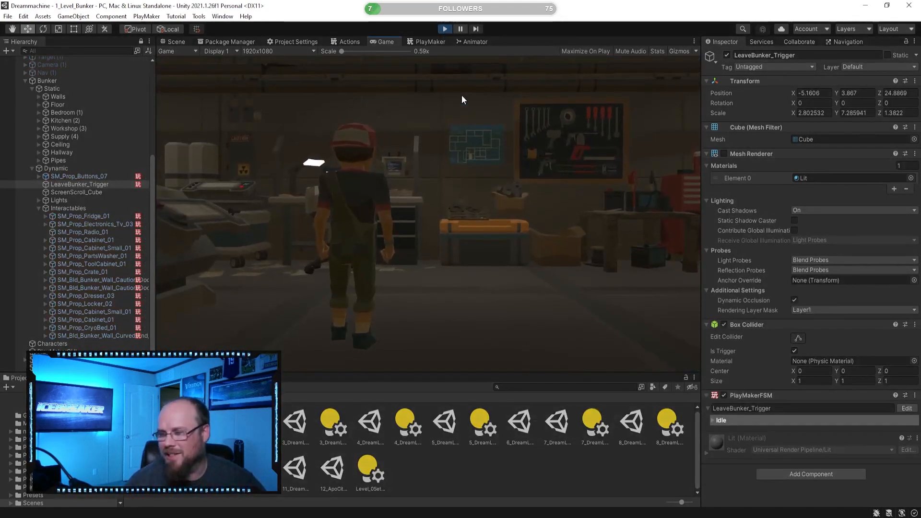
left_click(508, 111)
key("w")
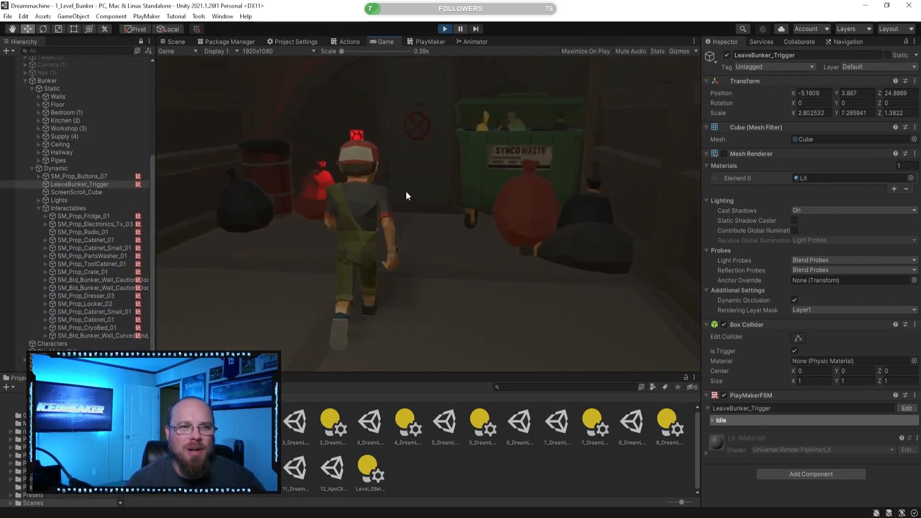
key("d")
key("s")
key("e")
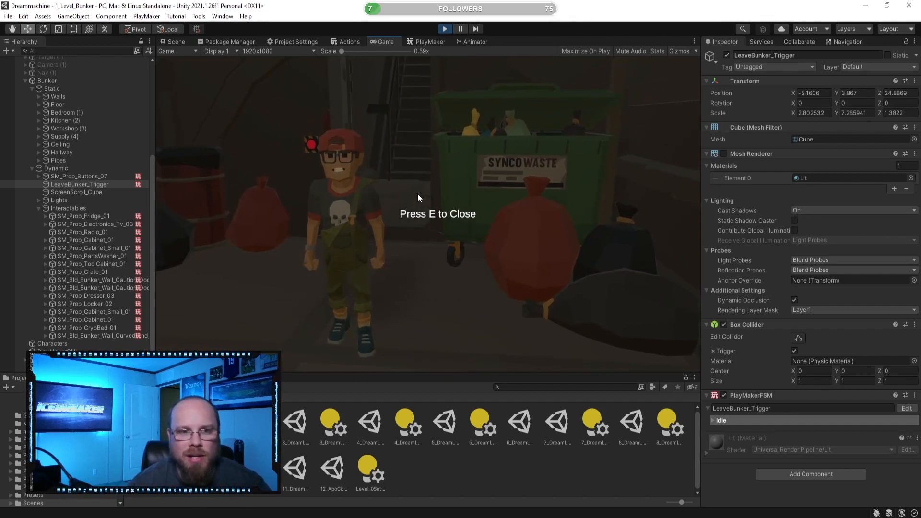
Walk through the open door to the stairs and leave the bunker to test the 12_ApoCity1 load.
key("w")
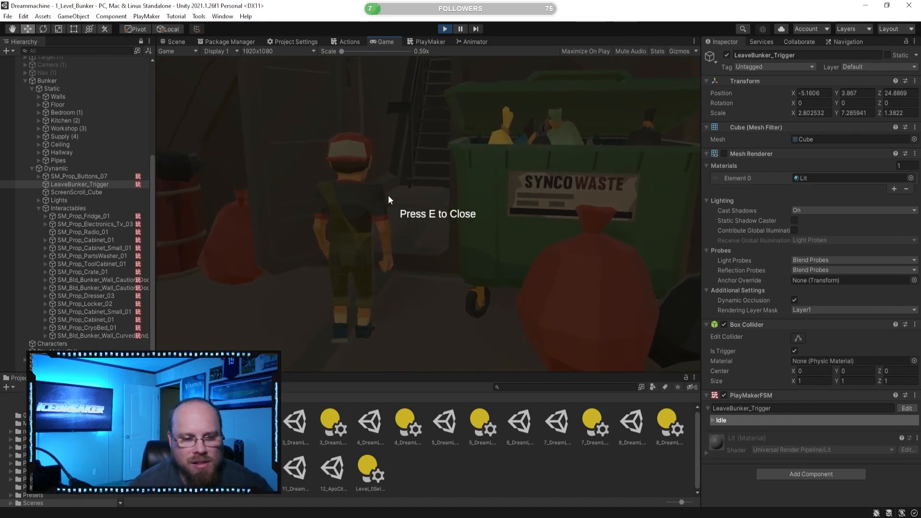
key("w")
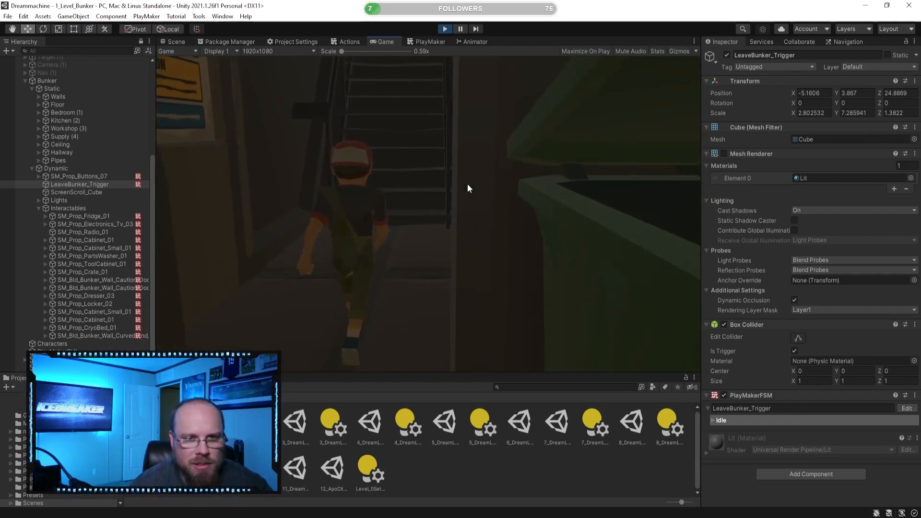
key("w")
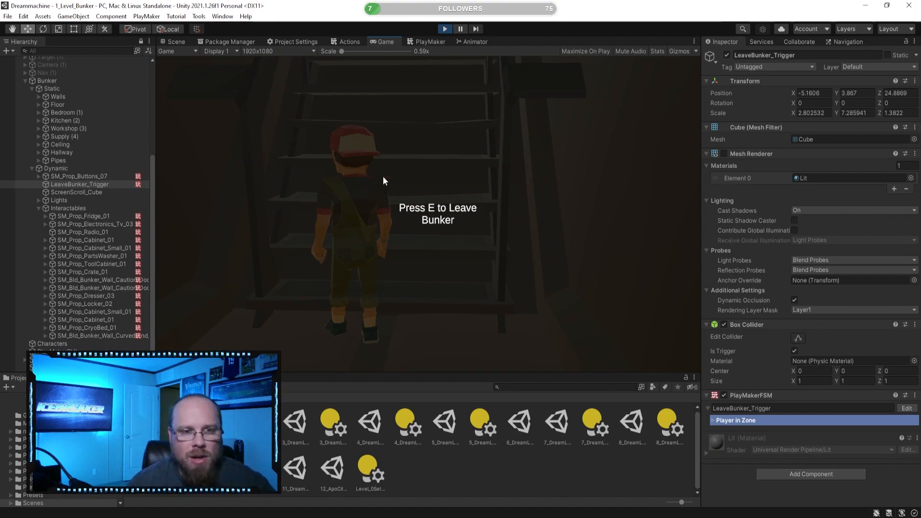
key("e")
Walk the character around the 12_ApoCity1 level to check it, and stop the game.
key("w")
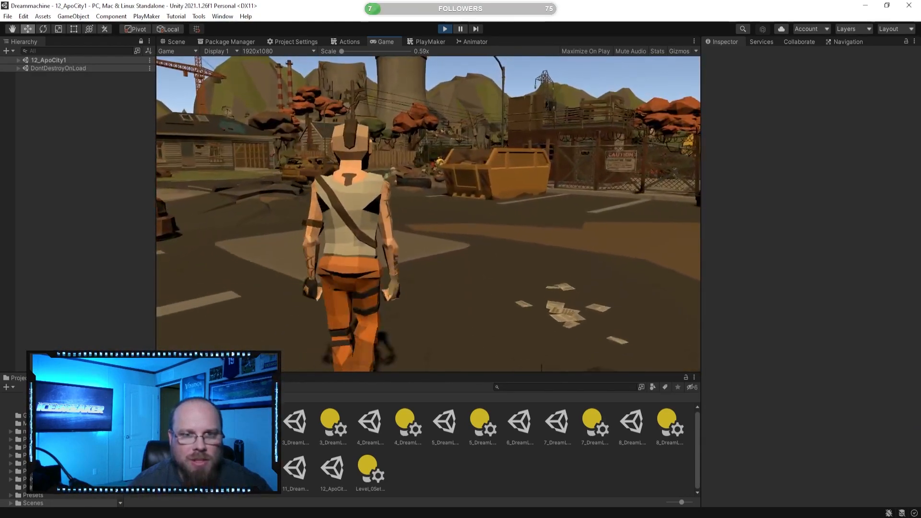
key("d")
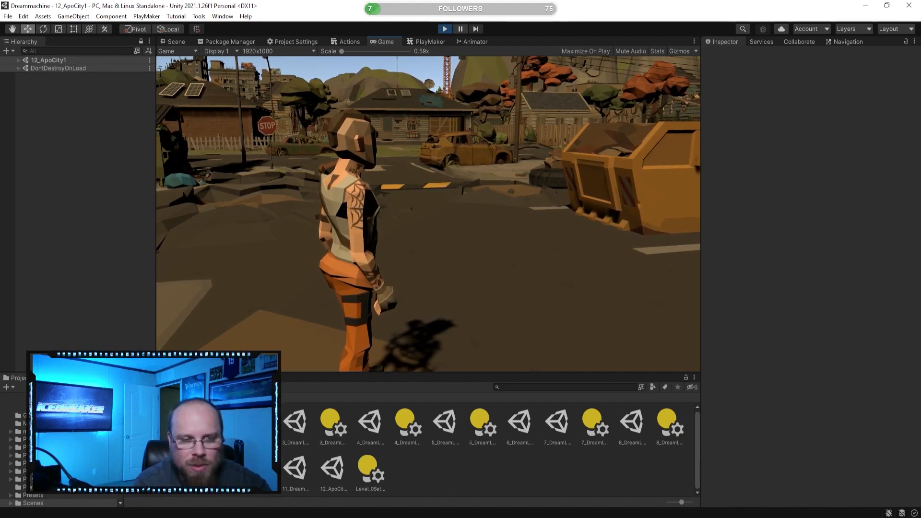
key("w")
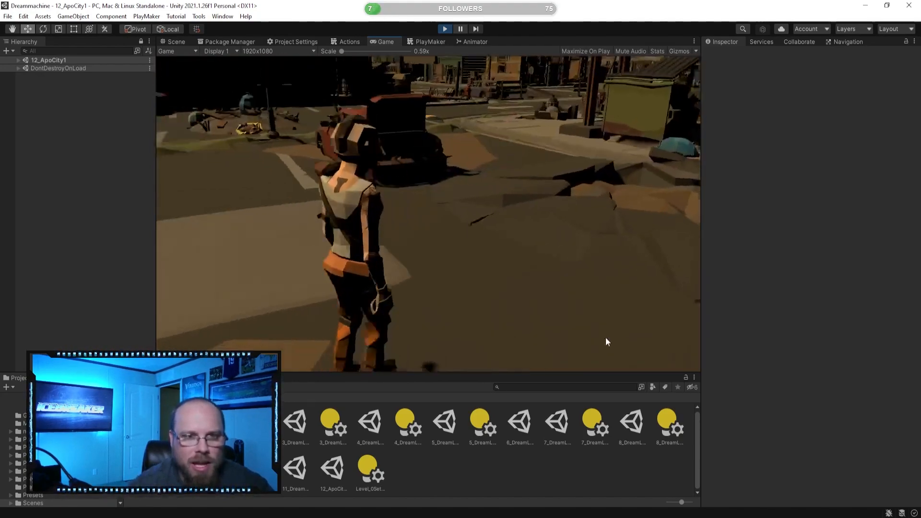
key("w")
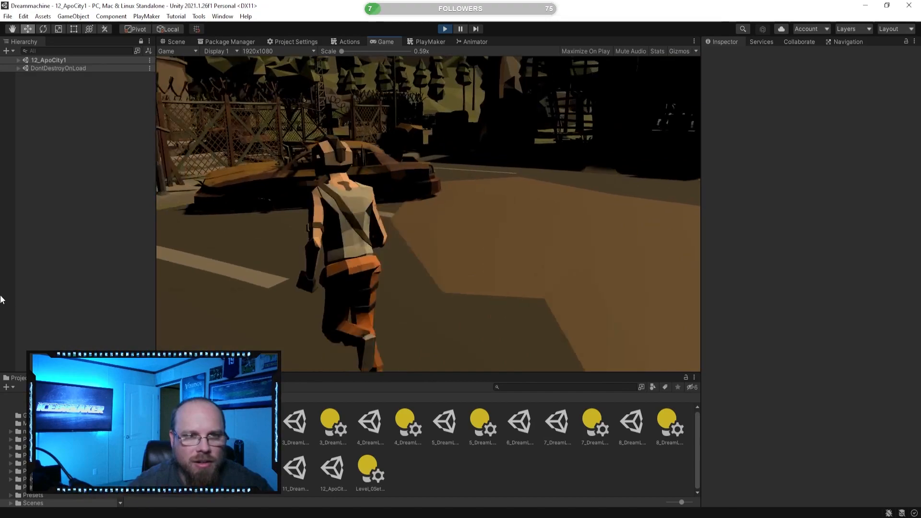
key("w")
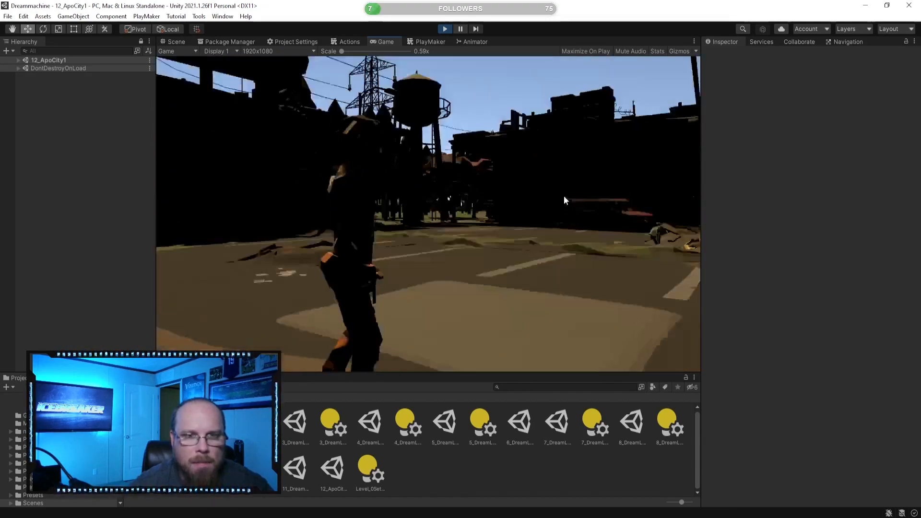
left_click(445, 29)
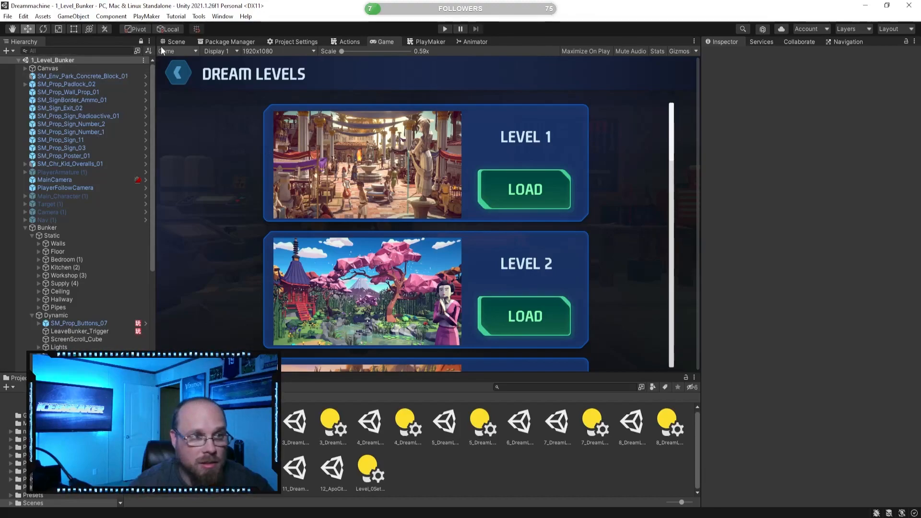
Look around the bunker stairs in the Scene view and select the 12_ApoCity1 scene asset.
left_click(173, 41)
right_click_drag(365, 239, 392, 238)
key("q")
key("e")
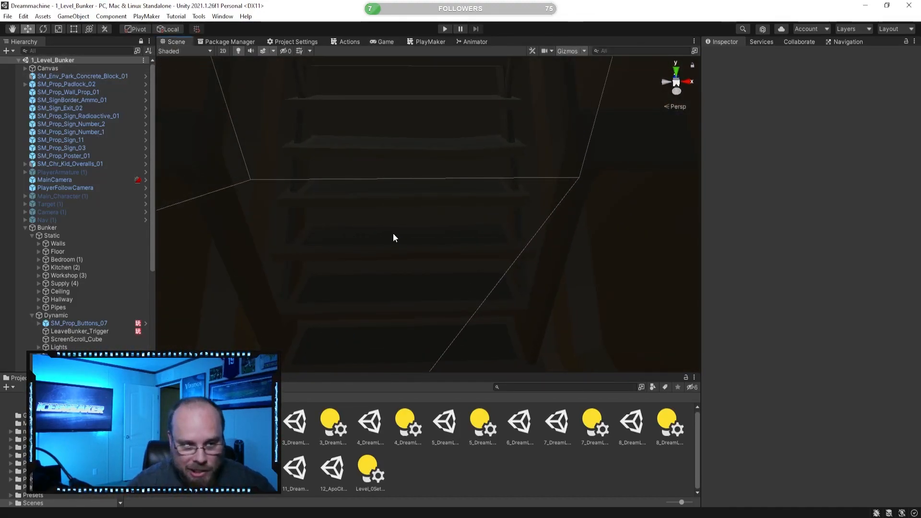
right_click_drag(350, 312, 269, 324)
left_click(333, 468)
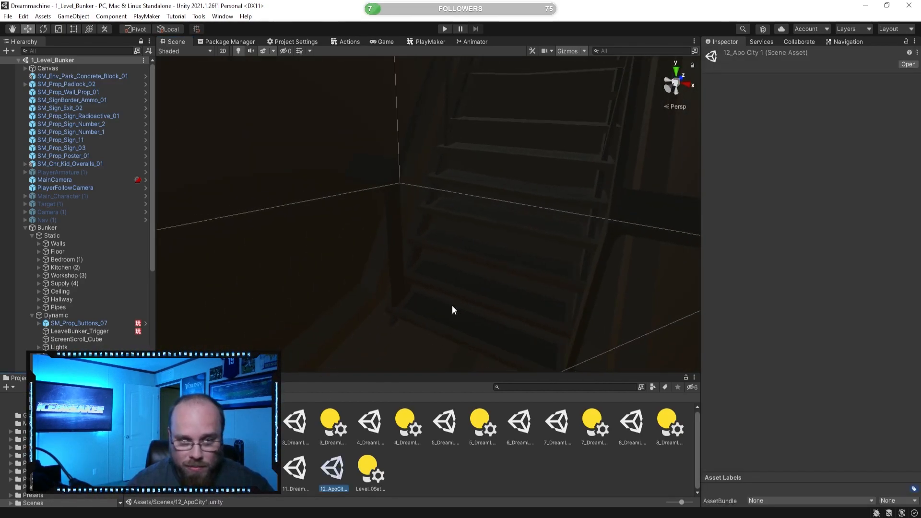
Collapse the Dynamic and Bunker groups and select SM_Chr_Kid_Overalls_01, MainCamera and PlayerFollowCamera together.
left_click(136, 398)
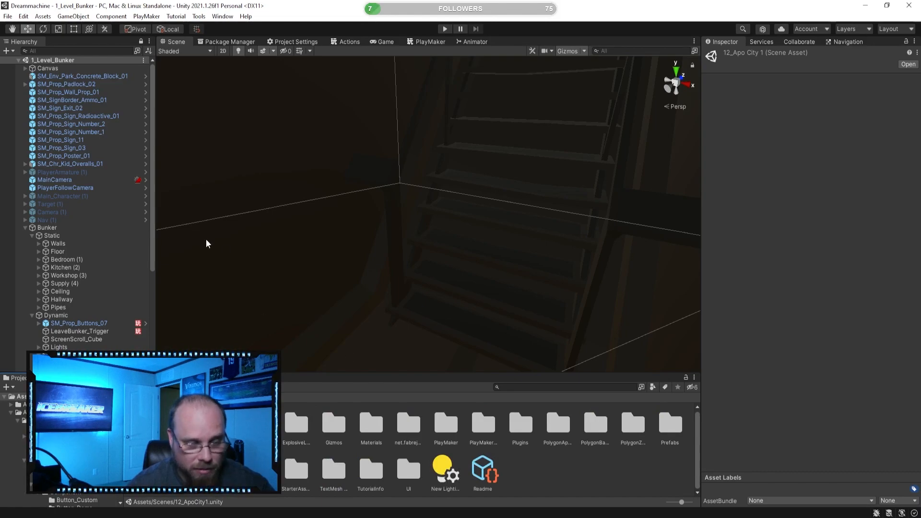
scroll(100, 196, "down", 4)
scroll(114, 290, "down", 2)
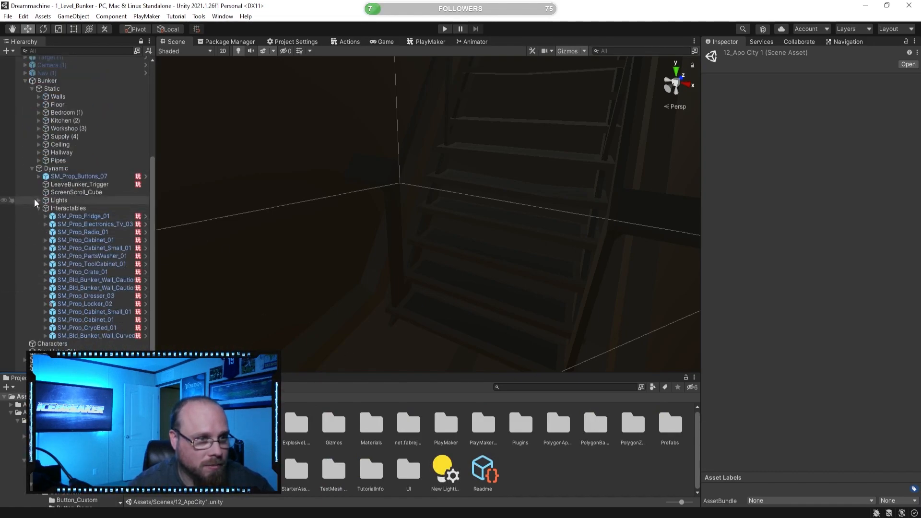
left_click(32, 169)
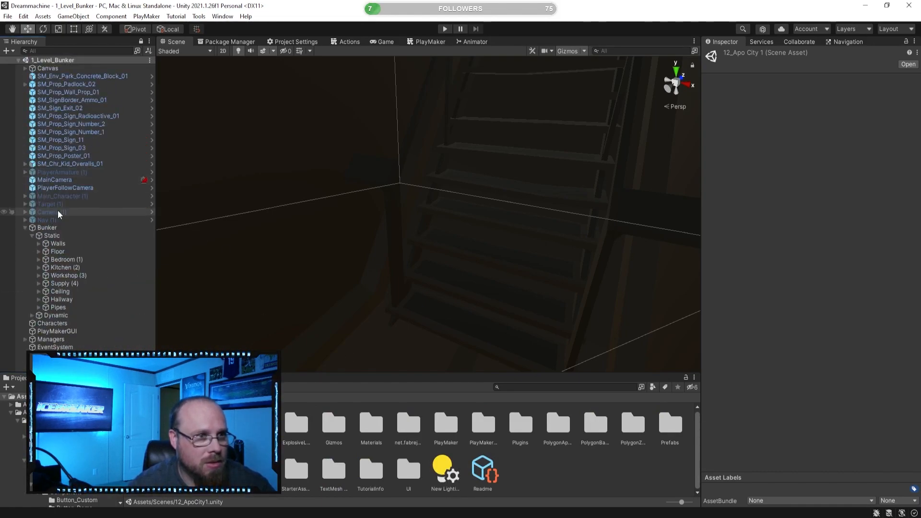
left_click(88, 164)
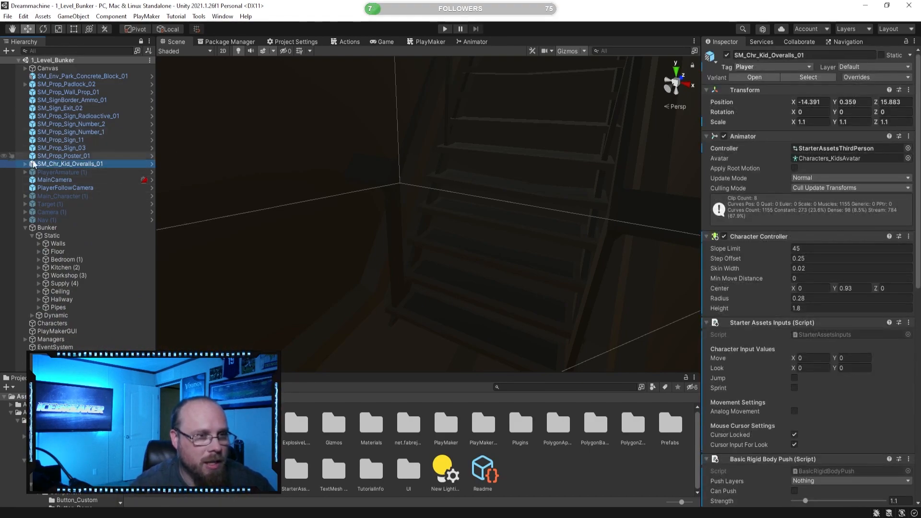
left_click(54, 180, "ctrl")
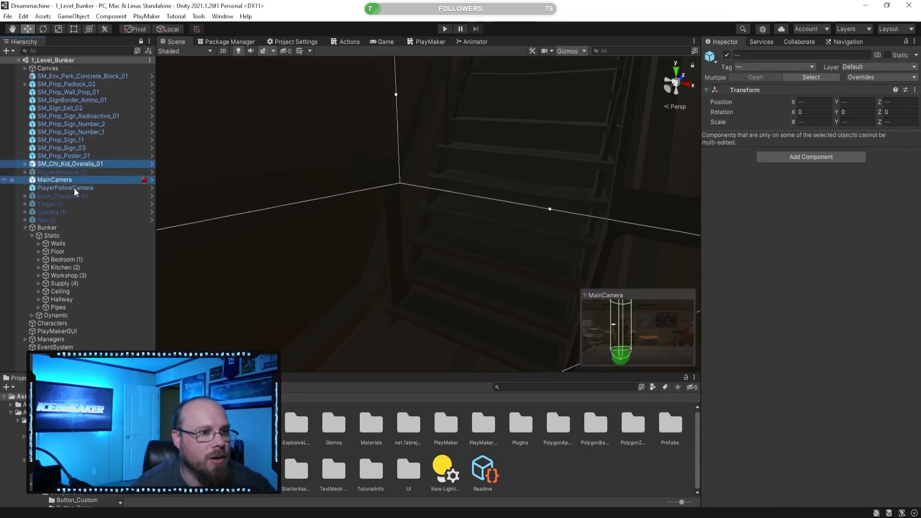
left_click(66, 188, "ctrl")
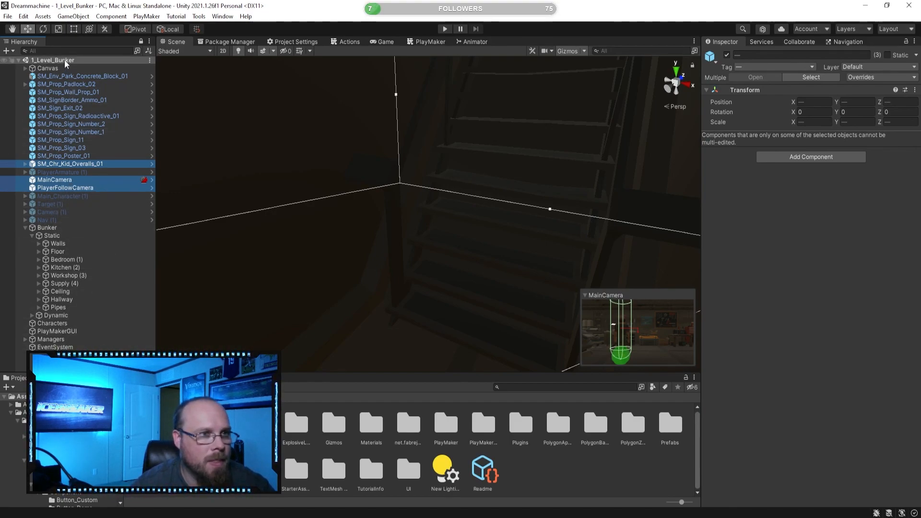
left_click(25, 228)
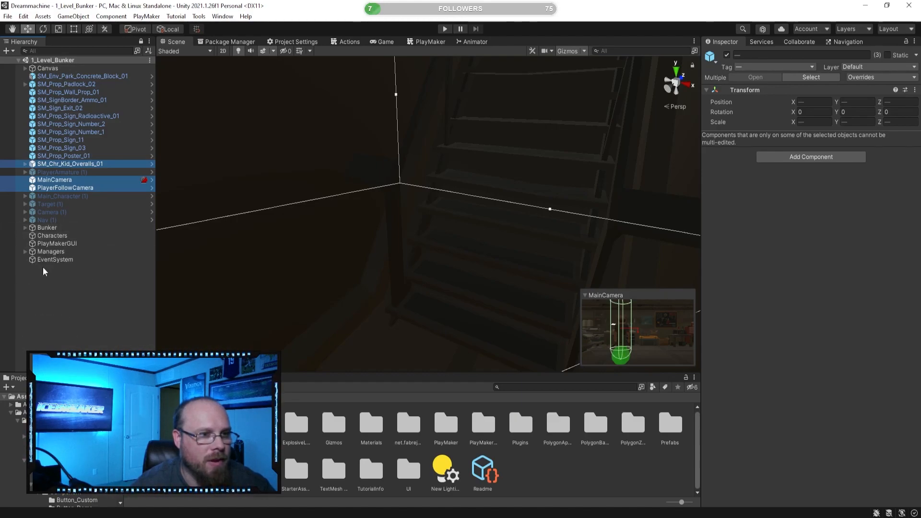
Create an empty GameObject at the root of 1_Level_Bunker and reset its transform.
left_click(62, 288)
right_click(61, 288)
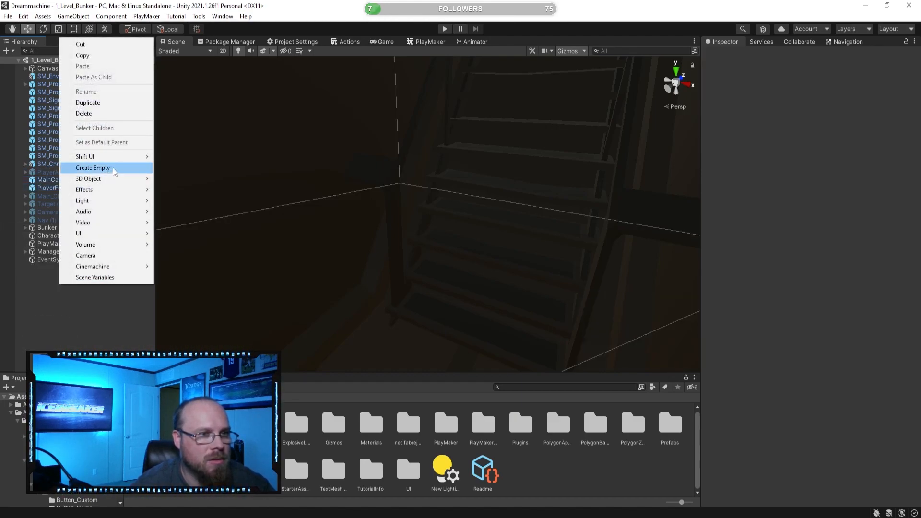
left_click(96, 168)
right_click(744, 80)
left_click(759, 87)
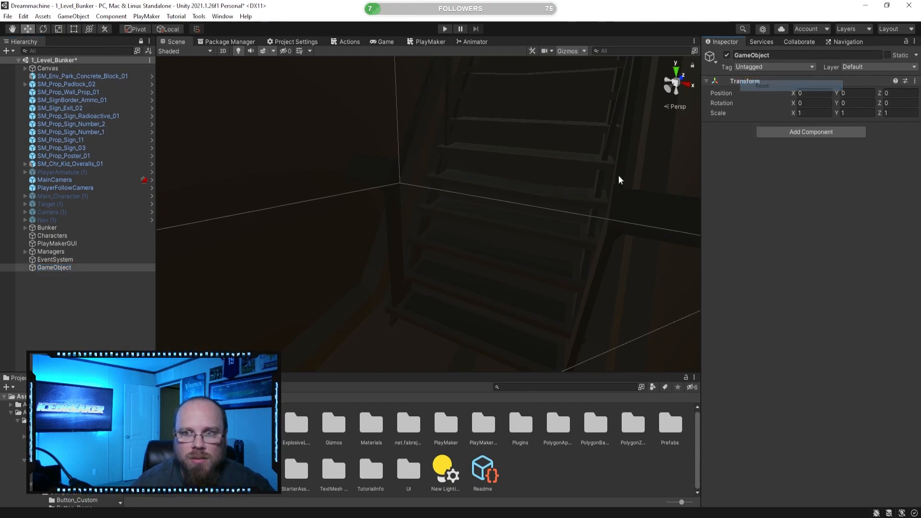
Rename the new empty object as Player_Kid.
left_click(59, 268, "ctrl")
left_click(59, 268)
left_click(60, 268)
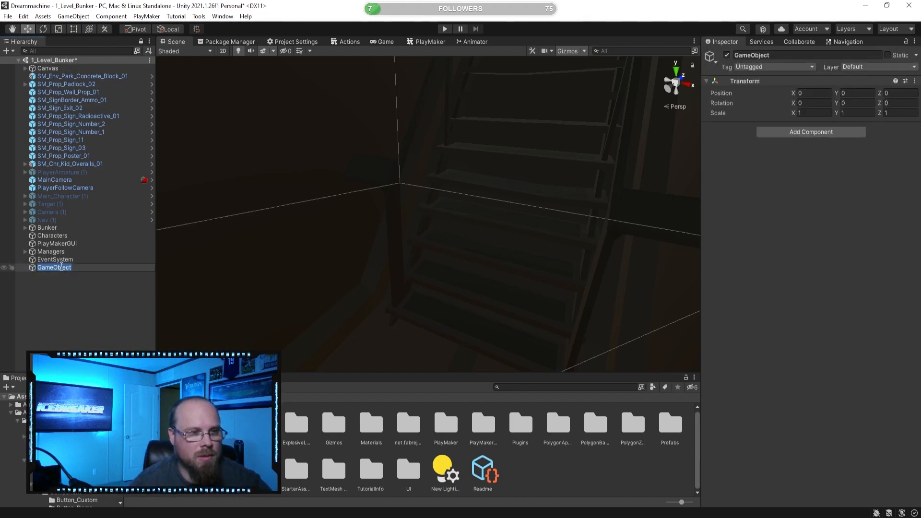
type("Plaer")
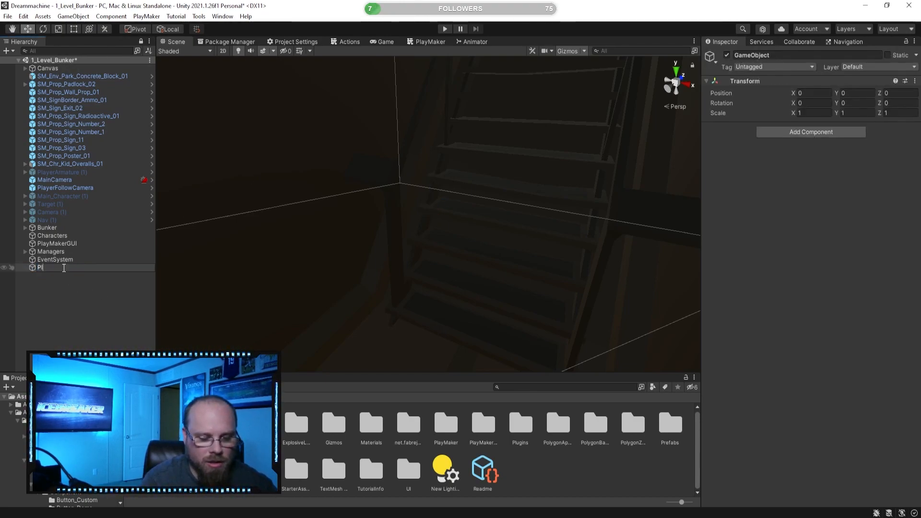
key("BackSpace")
key("BackSpace")
type("yer_Kid")
key("Return")
left_click(83, 280)
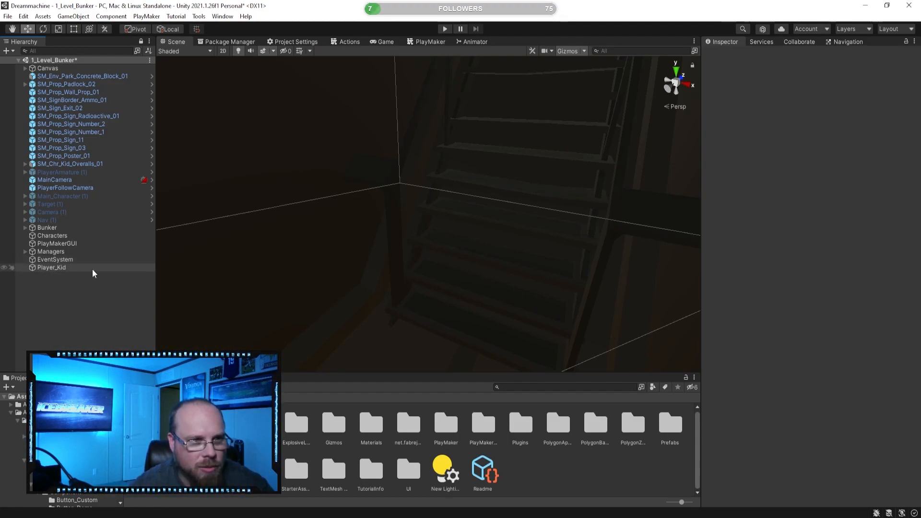
Parent SM_Chr_Kid_Overalls_01, PlayerFollowCamera and MainCamera under Player_Kid.
left_click(73, 187)
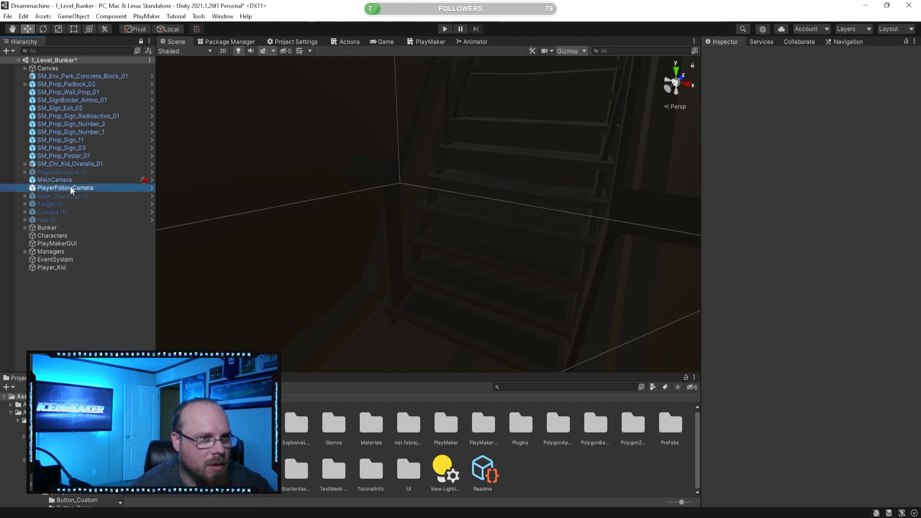
left_click(61, 182, "ctrl")
left_click_drag(82, 165, 65, 268)
left_click(61, 319)
left_click_drag(70, 180, 56, 262)
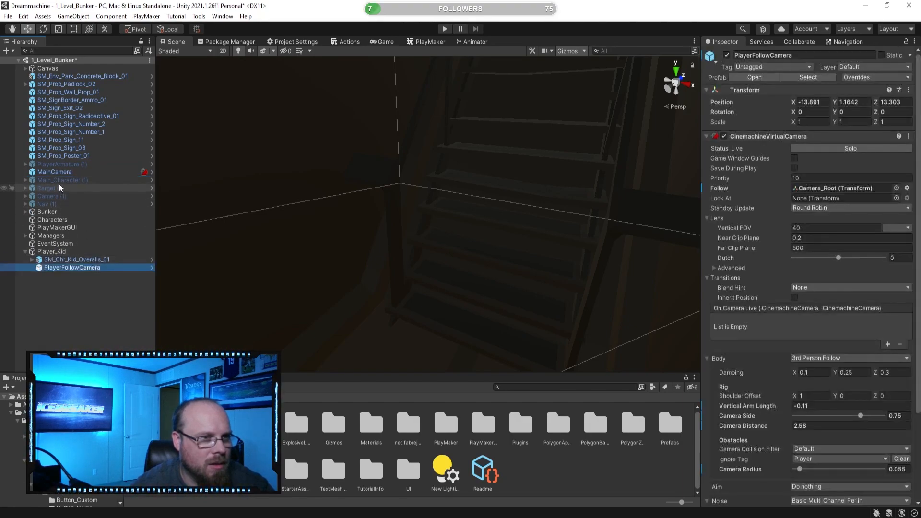
left_click_drag(55, 173, 58, 253)
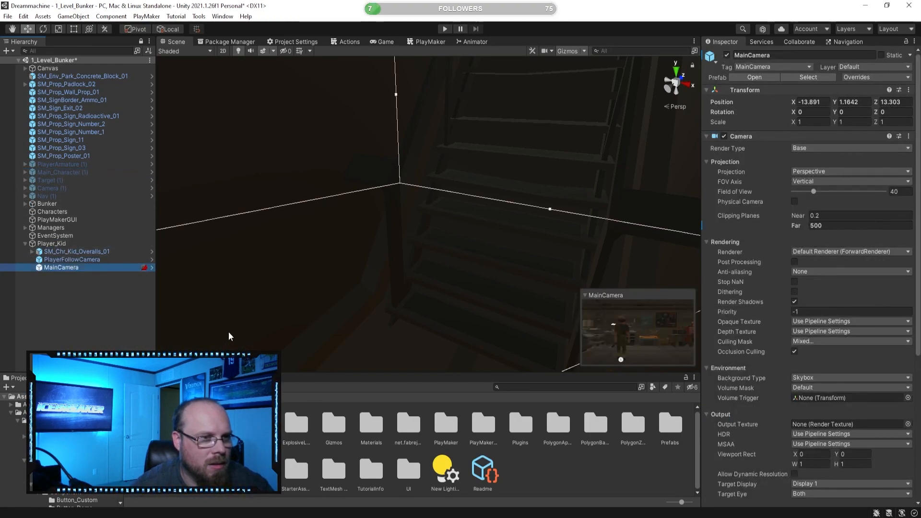
left_click(62, 303)
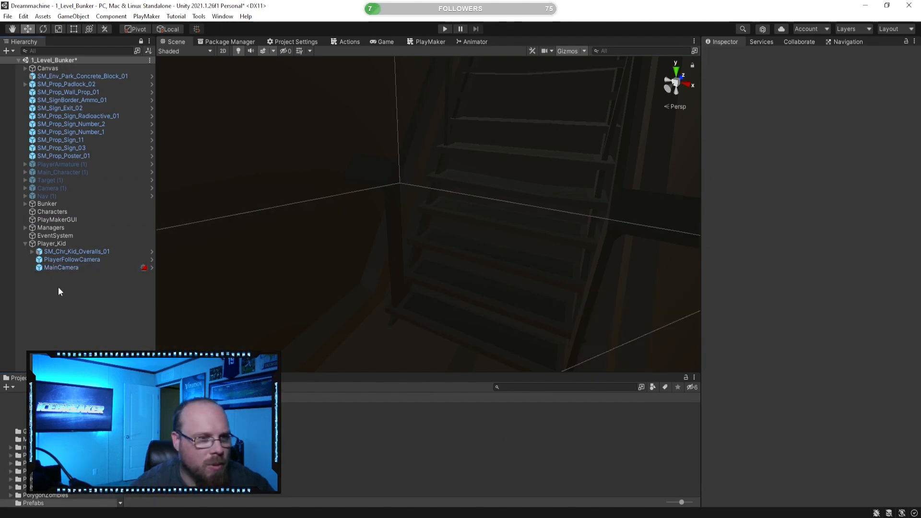
Save Player_Kid as a prefab in the Prefabs folder and check its preview from several angles.
left_click_drag(51, 244, 202, 431)
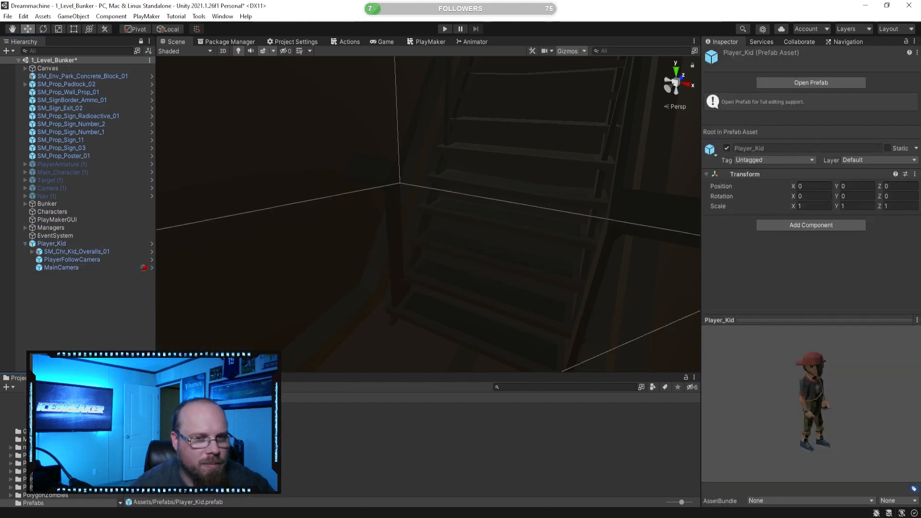
left_click_drag(768, 398, 793, 395)
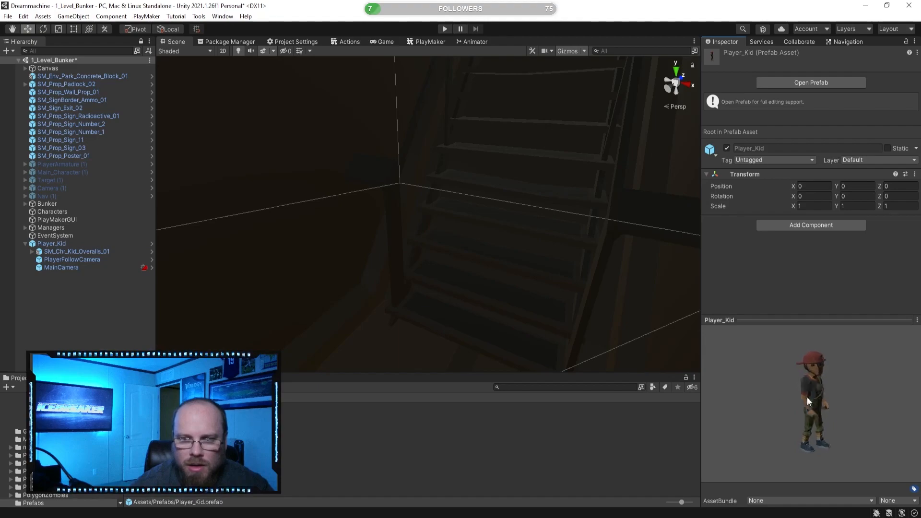
left_click_drag(733, 384, 753, 384)
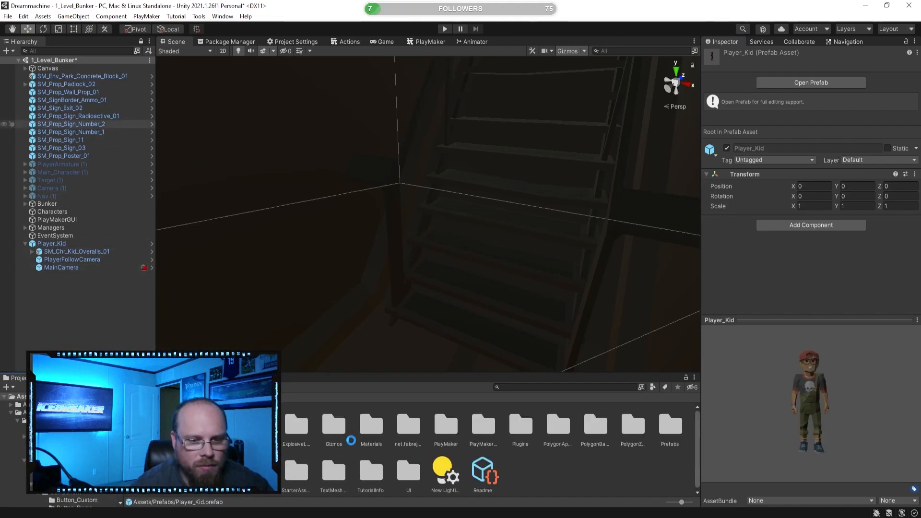
Open the 12_ApoCity1 scene and delete the SM_Chr_Criminal_Male_01 character from it.
double_click(184, 472)
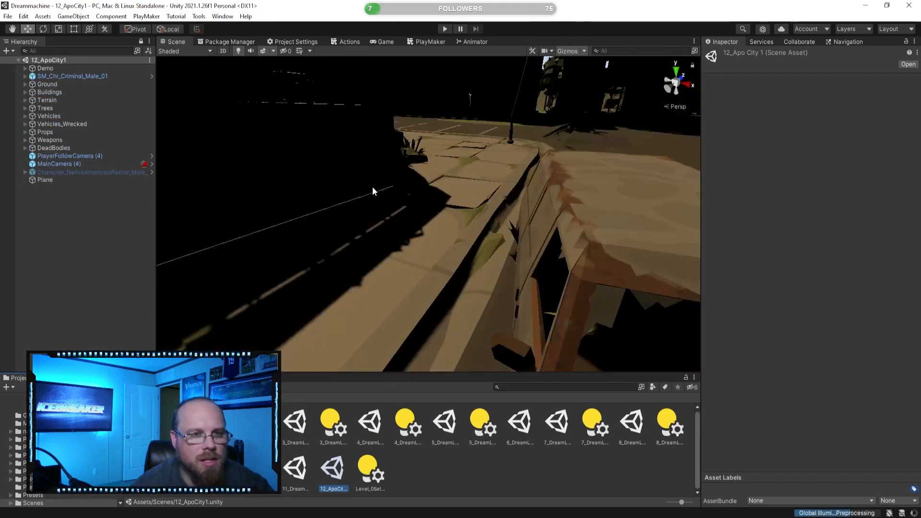
right_click_drag(373, 189, 390, 281)
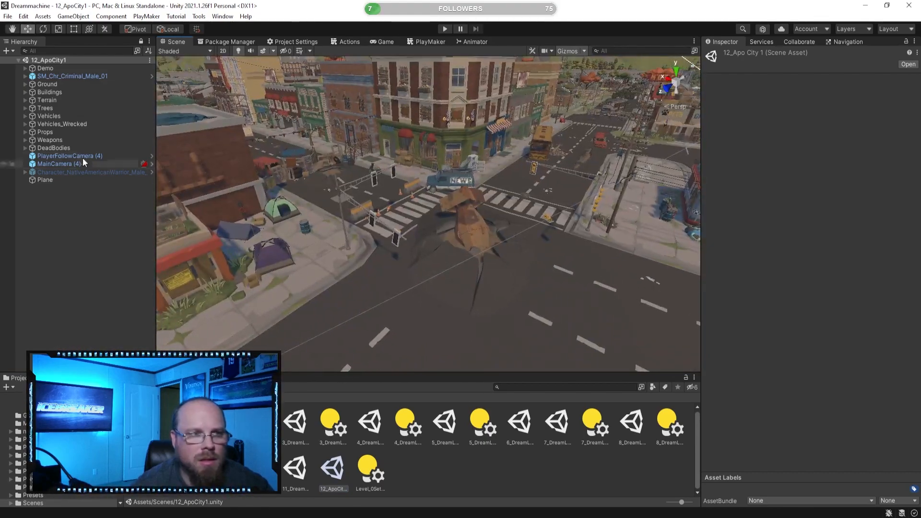
double_click(86, 77)
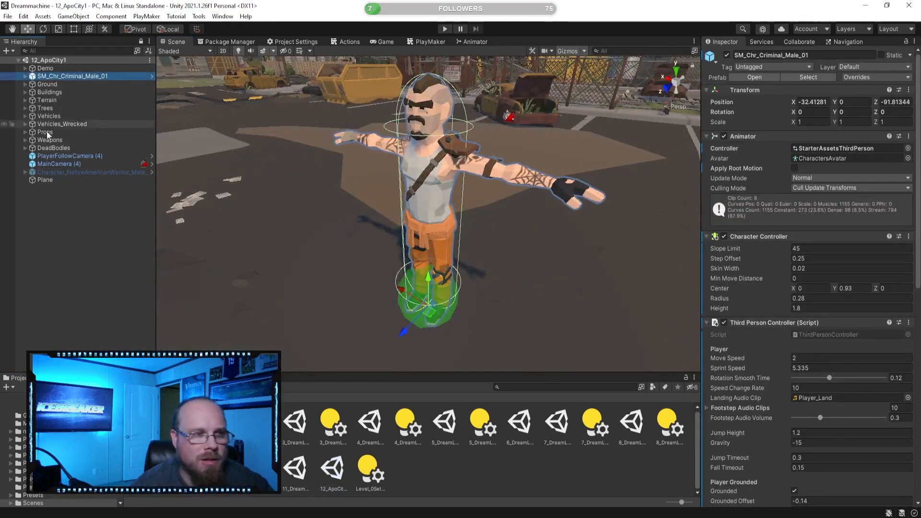
left_click(82, 76)
key("Delete")
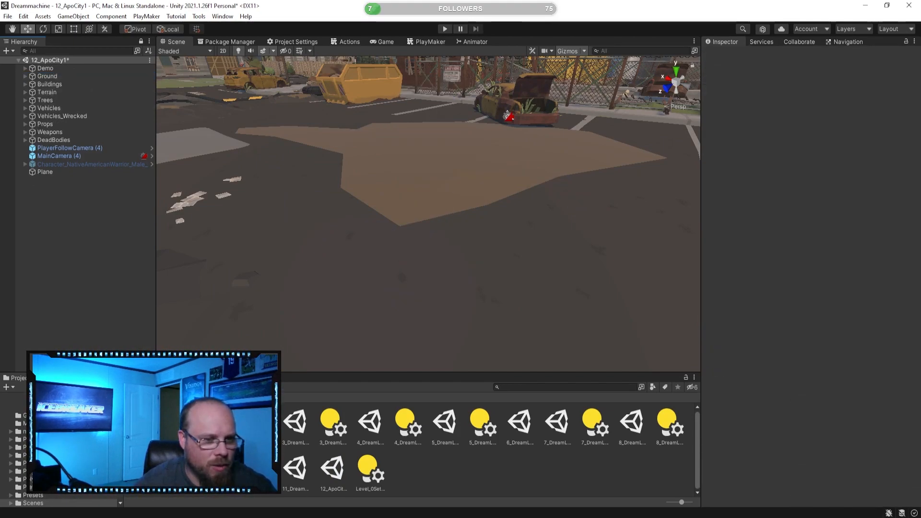
Add the Player_Kid prefab from the Prefabs folder to the parking lot, at about X -31.4, Y 1.565, Z -91.36.
left_click(135, 397)
double_click(681, 428)
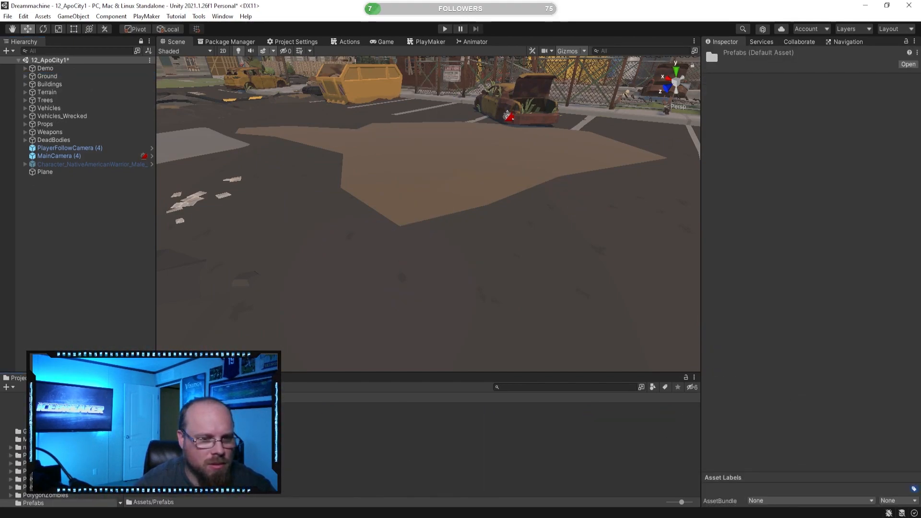
left_click_drag(444, 249, 386, 246)
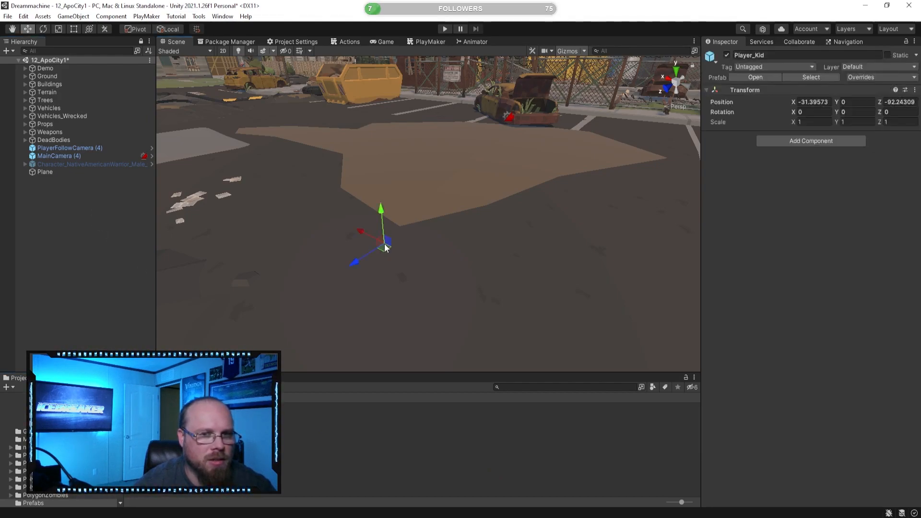
left_click_drag(341, 110, 272, 116)
right_click_drag(272, 120, 291, 240)
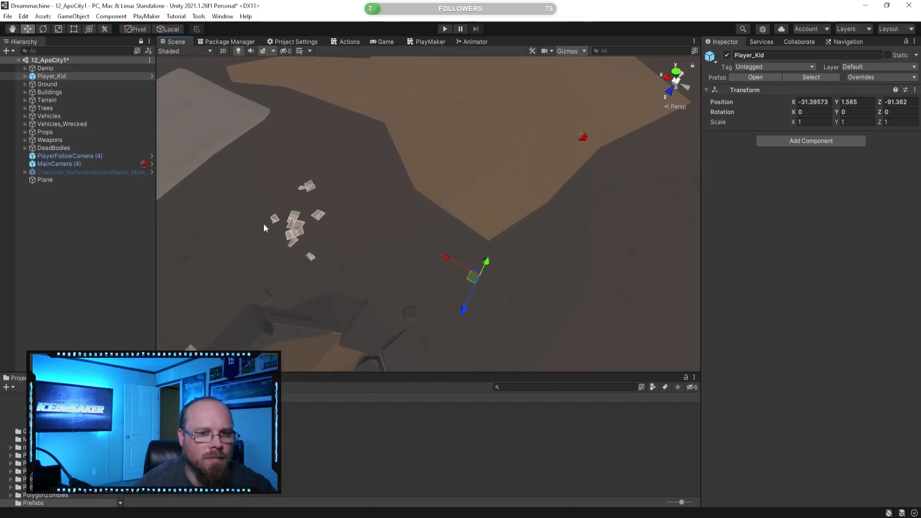
Move SM_Chr_Kid_Overalls_01 inside Player_Kid to about X 3.48, Z 0.53, next to the scattered papers in the parking lot.
left_click(25, 76)
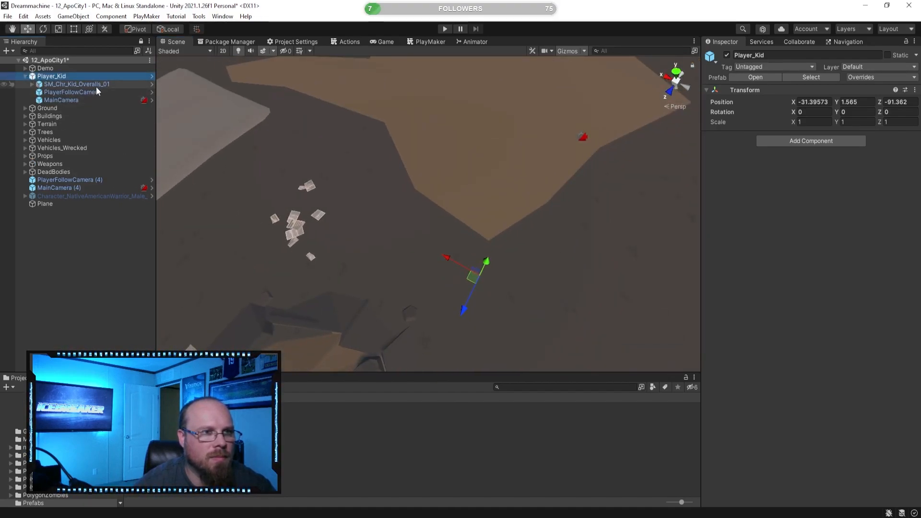
double_click(96, 86)
double_click(61, 83)
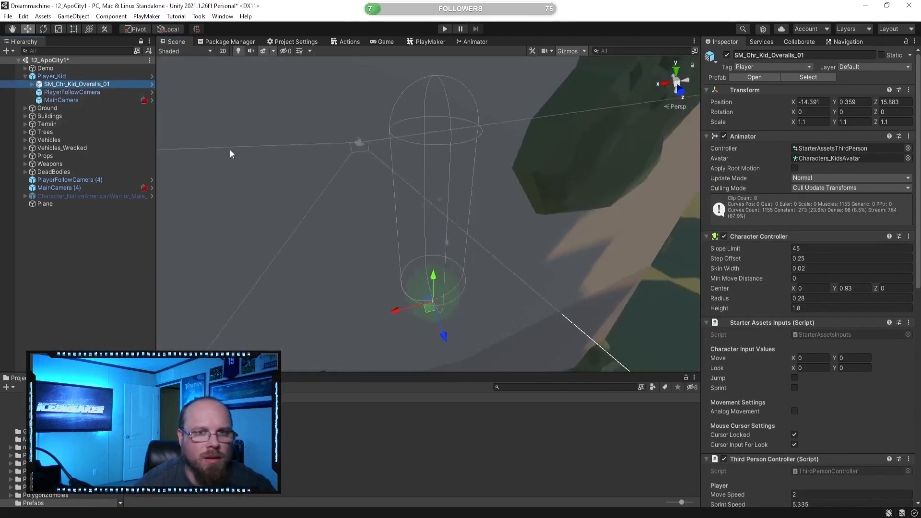
scroll(223, 148, "down", 4)
left_click_drag(236, 152, 431, 252, "alt")
key("ctrl+z")
left_click_drag(504, 206, 437, 279)
left_click_drag(546, 244, 155, 231)
right_click_drag(158, 232, 422, 174)
left_click_drag(422, 173, 344, 272)
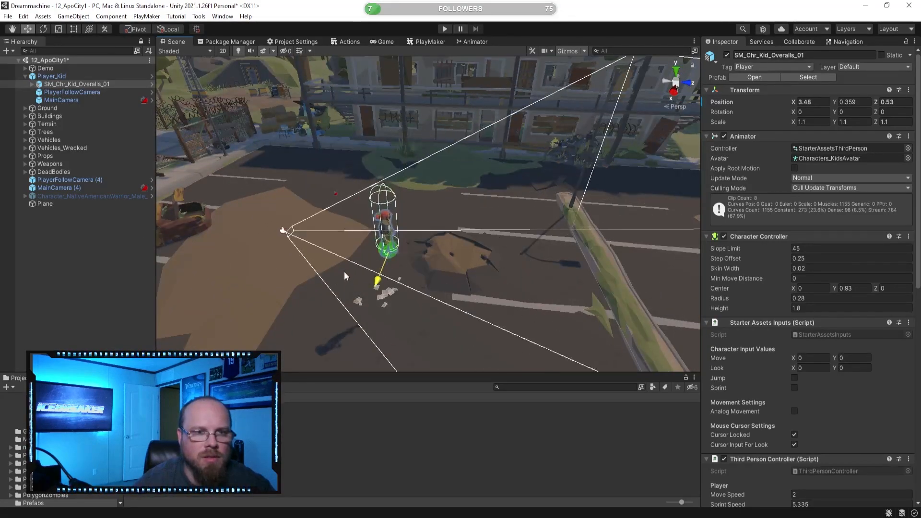
Lower SM_Chr_Kid_Overalls_01 to about Y -1.525 at ground level.
right_click_drag(387, 222, 409, 173)
left_click_drag(403, 174, 402, 266)
right_click_drag(402, 266, 416, 262)
key("w")
mouse_move(369, 244)
left_mouse_down()
mouse_move(385, 235)
mouse_move(383, 242)
left_mouse_up()
right_click_drag(383, 242, 257, 235)
key("e")
right_click_drag(374, 232, 640, 318)
key("w")
key("w")
key("s")
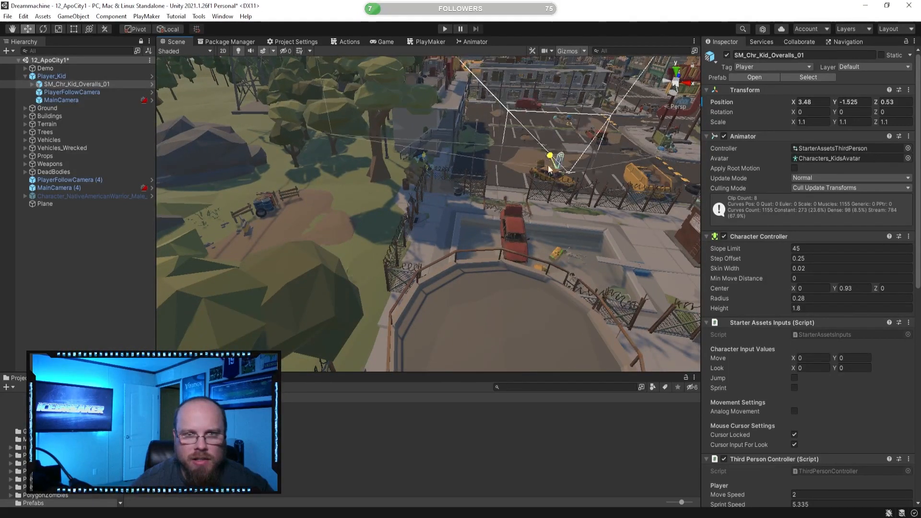
Move the kid character across the map to the bunker entrance, at about X -28.85, Z -29.42.
left_click_drag(547, 163, 601, 277)
left_click_drag(653, 300, 262, 269)
key("f")
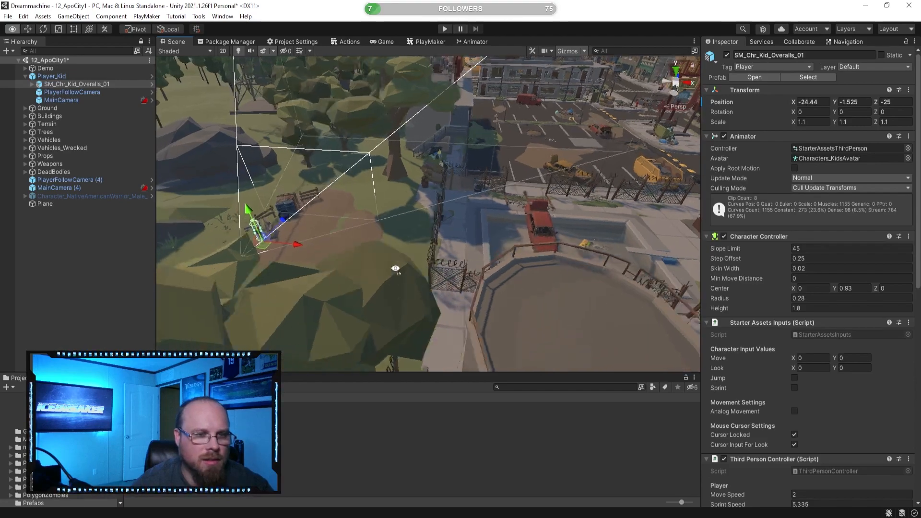
left_click_drag(521, 230, 451, 215)
key("f")
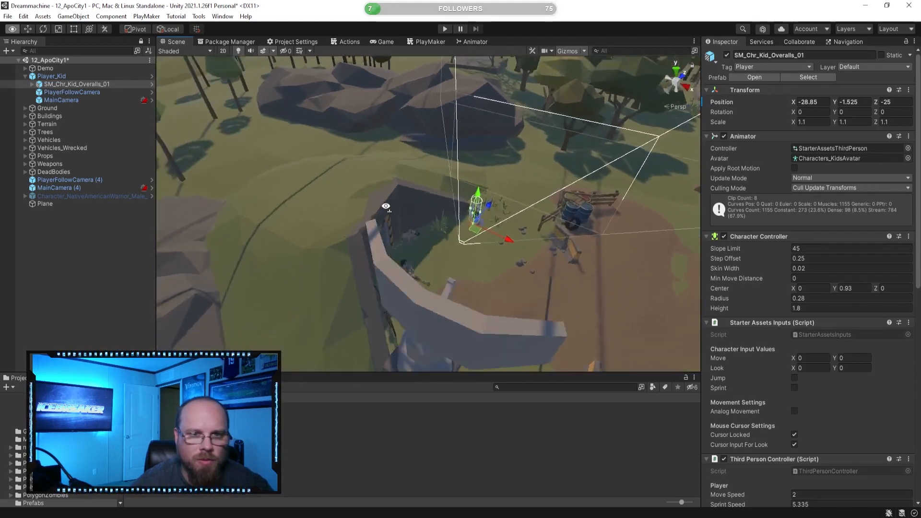
left_click_drag(516, 196, 458, 220)
key("f")
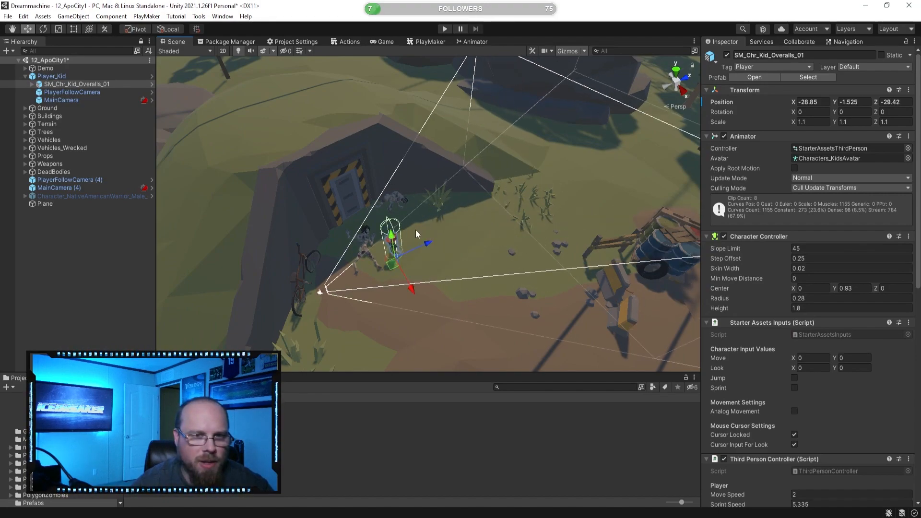
Position the kid directly in front of the bunker door at about X -30.26, Y -0.933, save the scene, and check the placement.
left_click_drag(415, 255, 391, 221)
right_click_drag(392, 221, 376, 182)
key("w")
right_click_drag(428, 223, 319, 216)
key("d")
left_click_drag(364, 250, 370, 212)
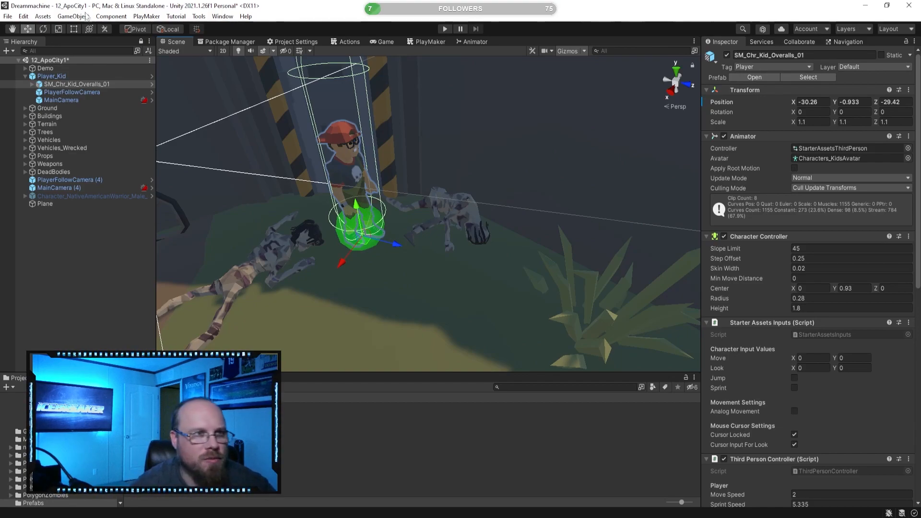
key("e")
left_click_drag(382, 263, 286, 277)
left_click(434, 414)
right_click_drag(331, 273, 370, 308)
left_click(33, 28)
right_click_drag(475, 216, 384, 242)
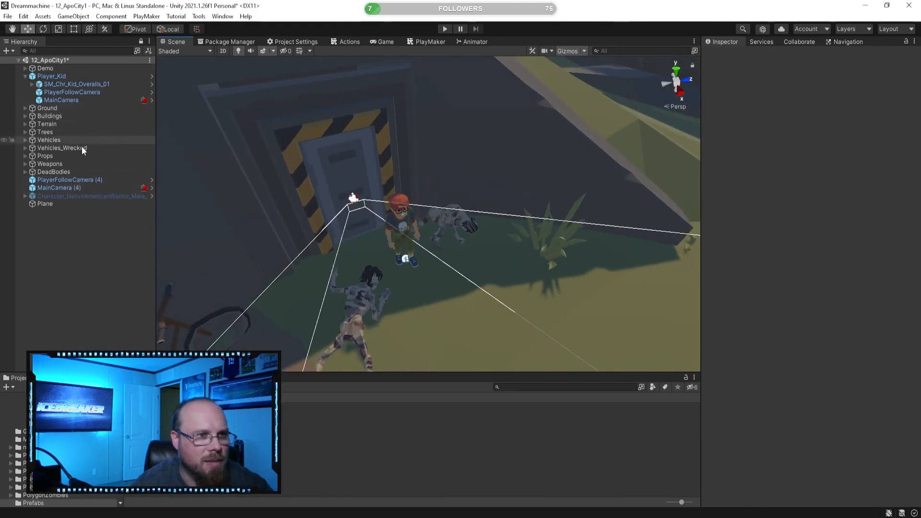
Delete the leftover PlayerFollowCamera (4), MainCamera (4) and Character_NativeAmericanWarrior_Male_03 (1) objects from the scene and save it.
left_click(83, 196)
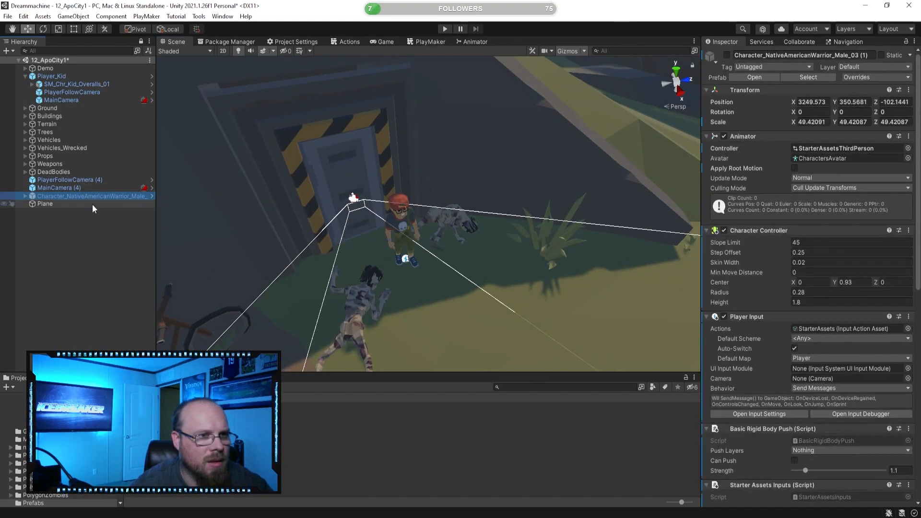
left_click(76, 180, "shift")
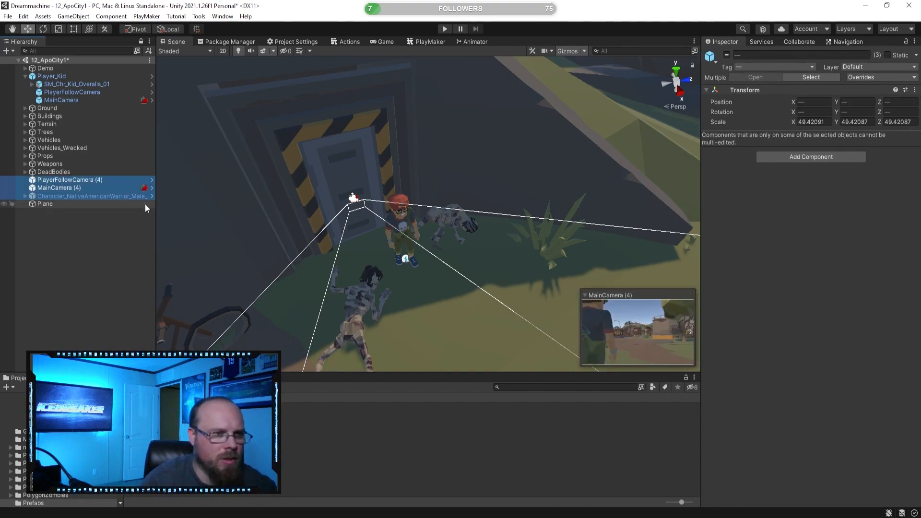
key("Delete")
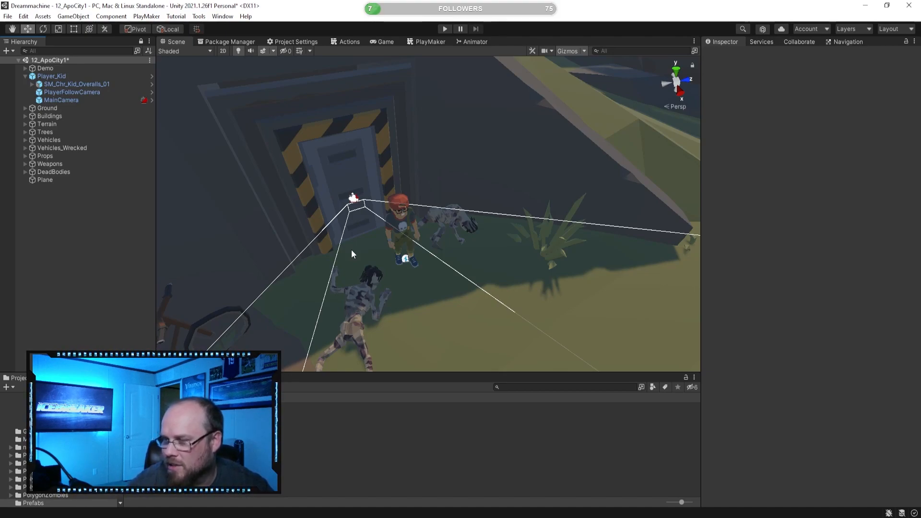
right_click_drag(379, 274, 382, 275)
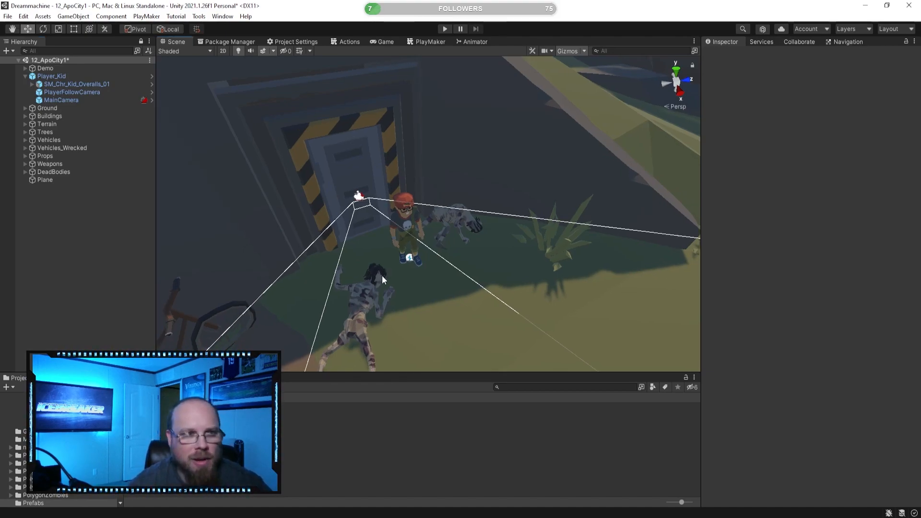
left_click(72, 78)
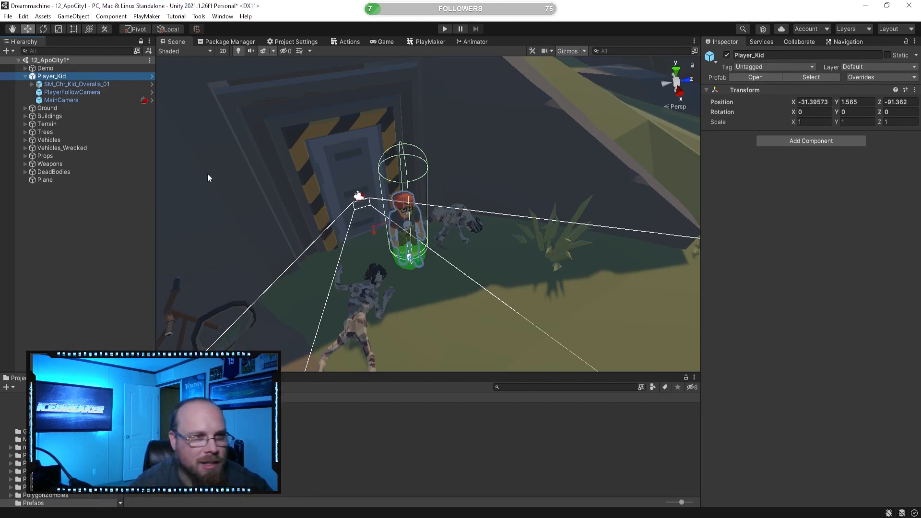
left_click(364, 408)
right_click_drag(384, 269, 399, 223)
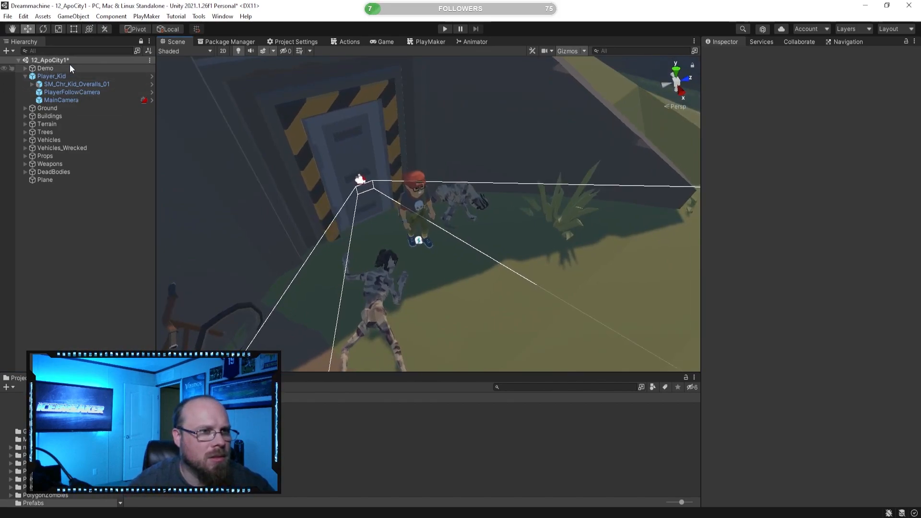
key("ctrl+s")
Play-test the 12_ApoCity1 scene by running the kid around outside the bunker, and stop the test.
left_click(445, 29)
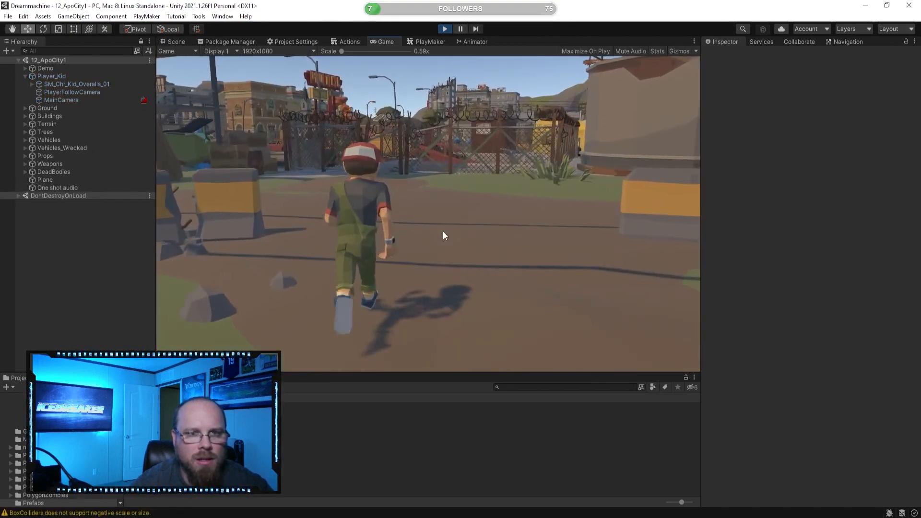
key("w")
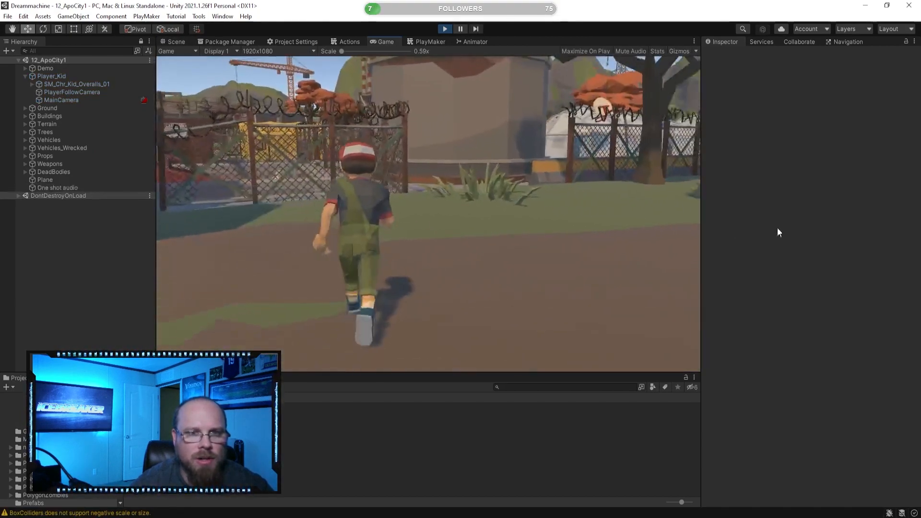
key("w")
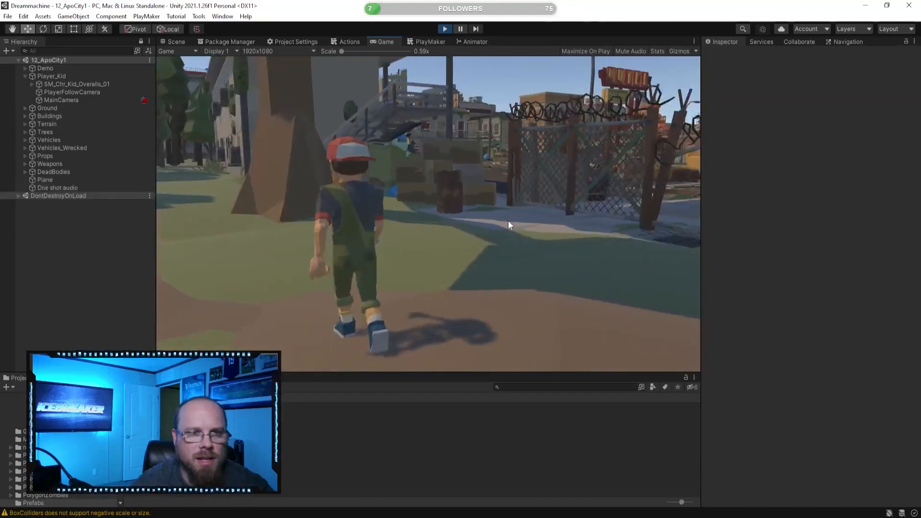
key("w")
left_click(448, 28)
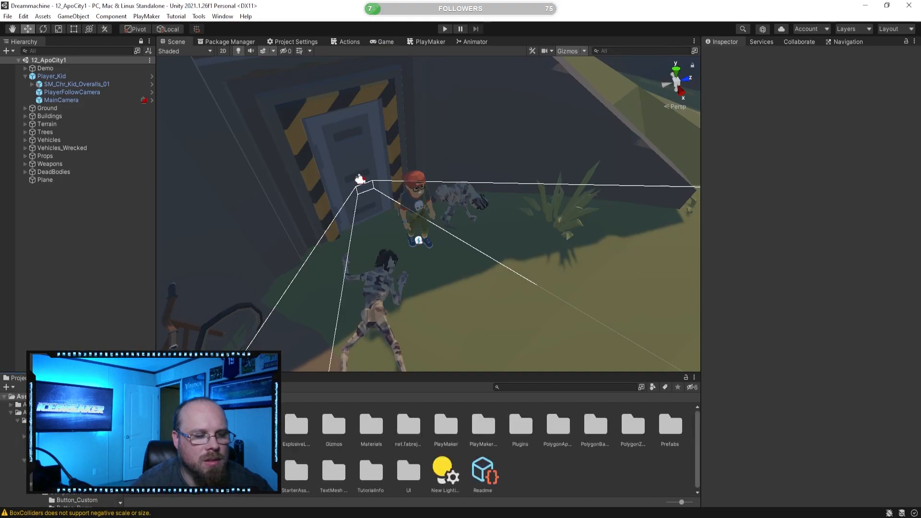
Open the 1_Level_Bunker scene from the project's Scenes folder.
left_click(221, 475)
double_click(184, 475)
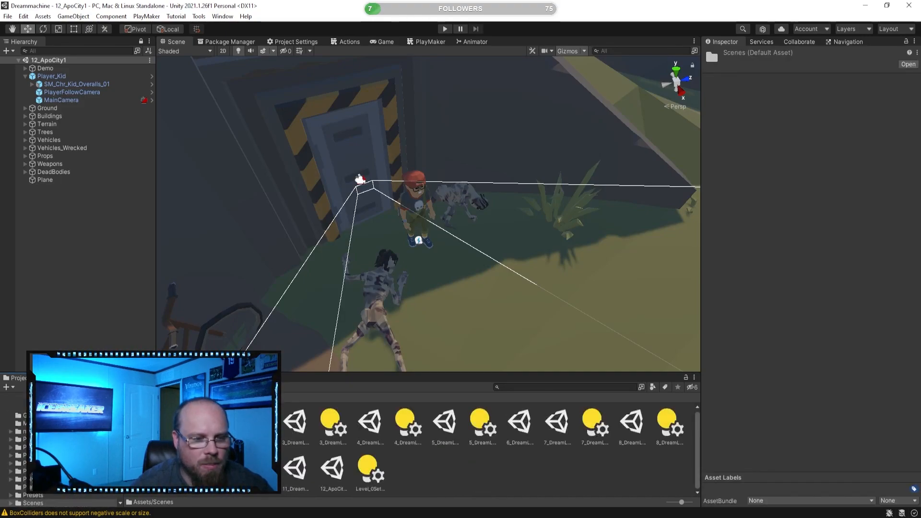
left_click(184, 423)
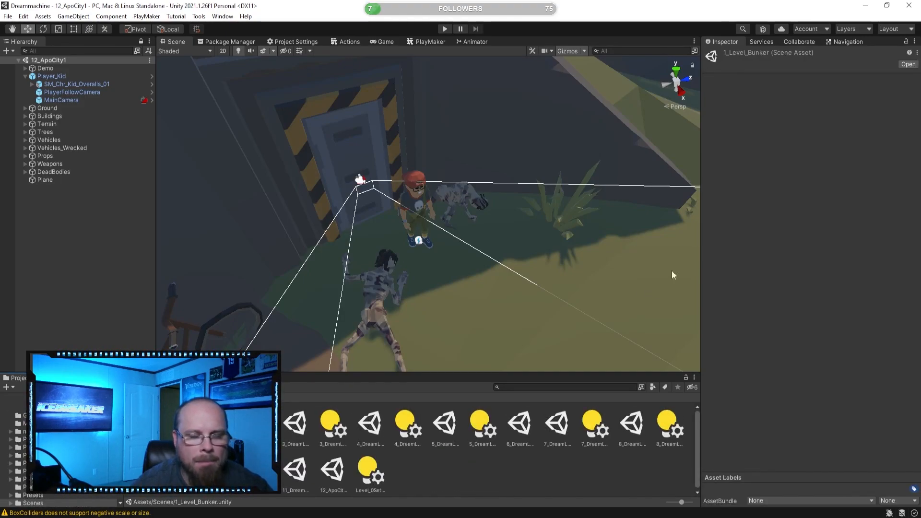
Play-test the bunker level by running the kid to the exit door, opening it and leaving the bunker at the stairs.
left_click(445, 29)
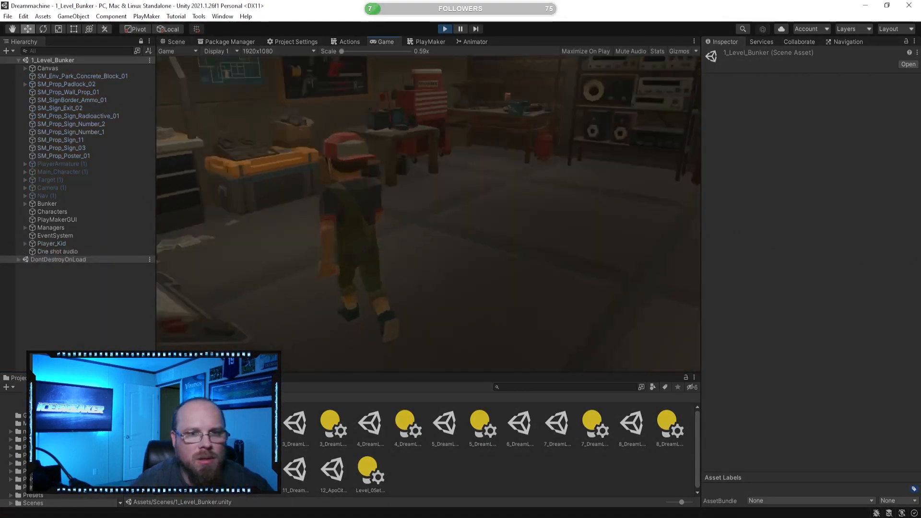
key("w")
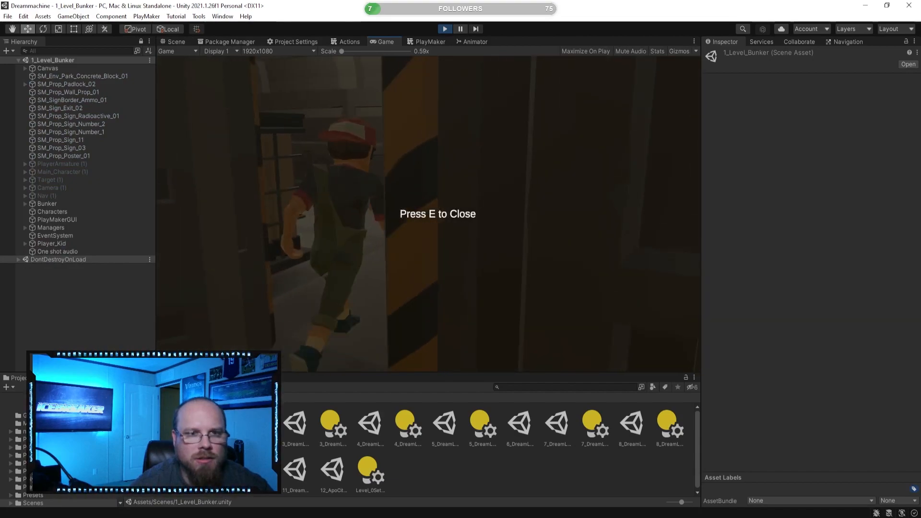
key("w")
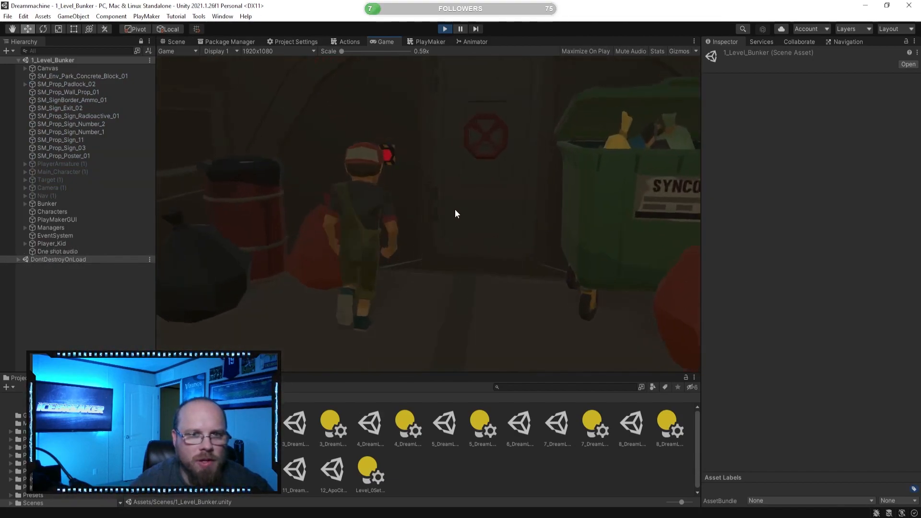
key("s")
key("e")
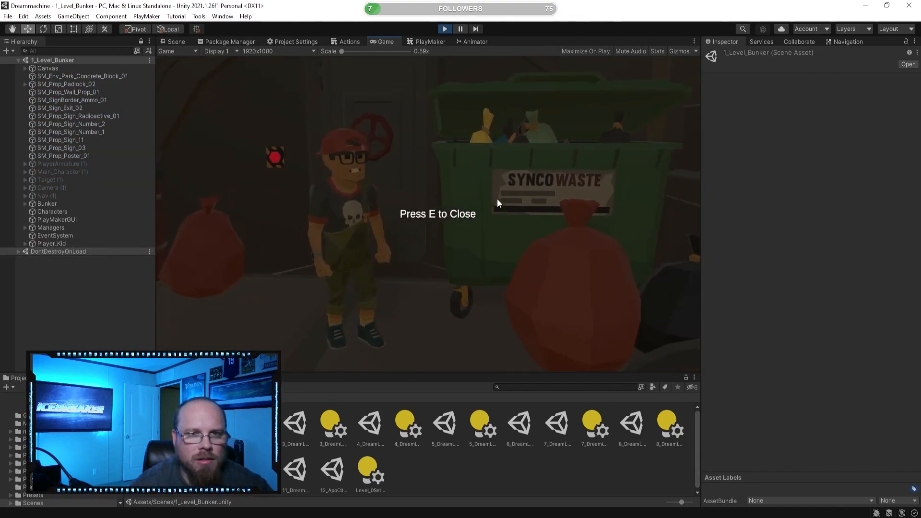
key("w")
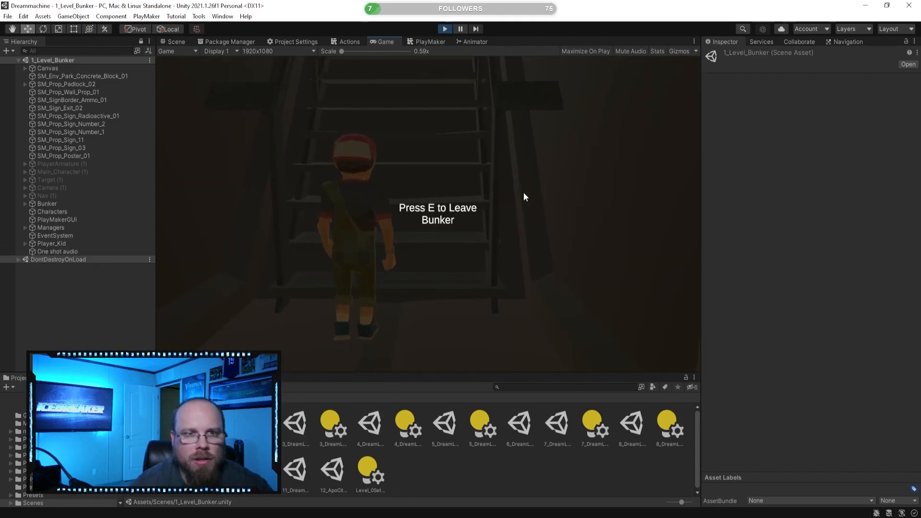
key("e")
Run the kid around the city outside the bunker door to check the scene transition, and stop the play test.
key("w")
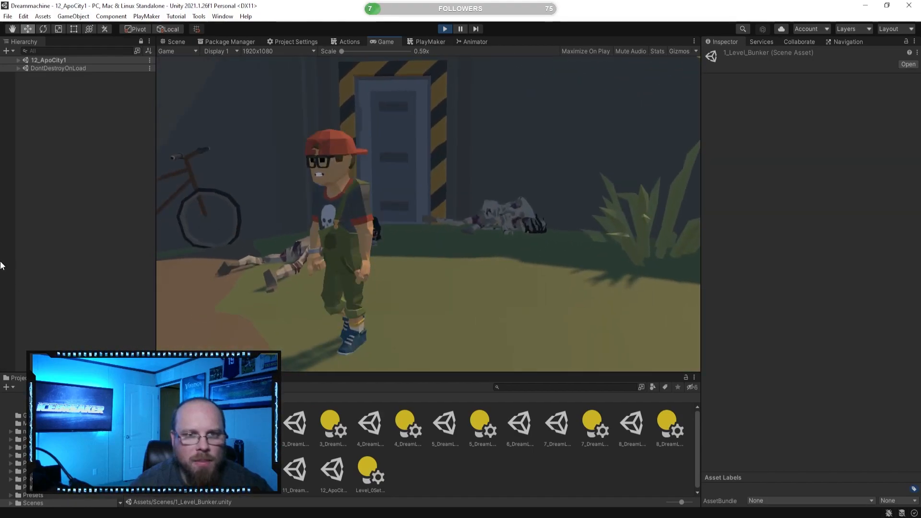
key("w")
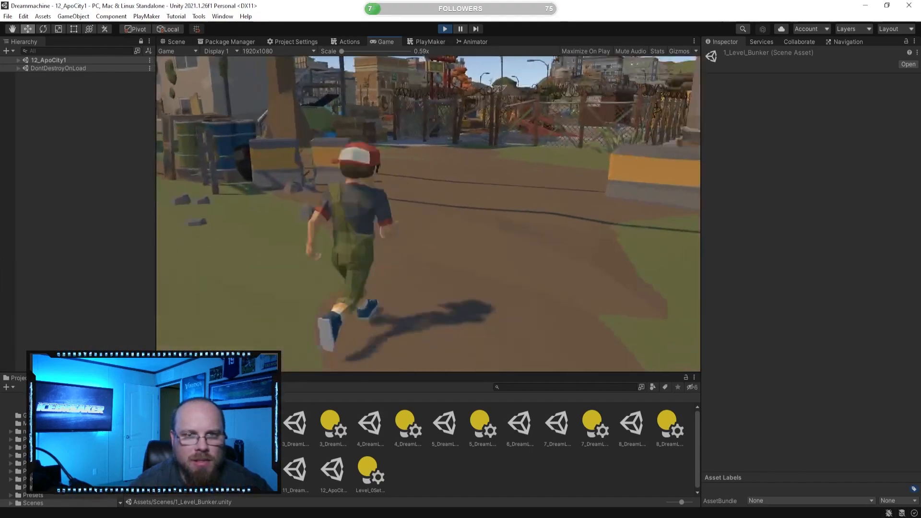
key("w")
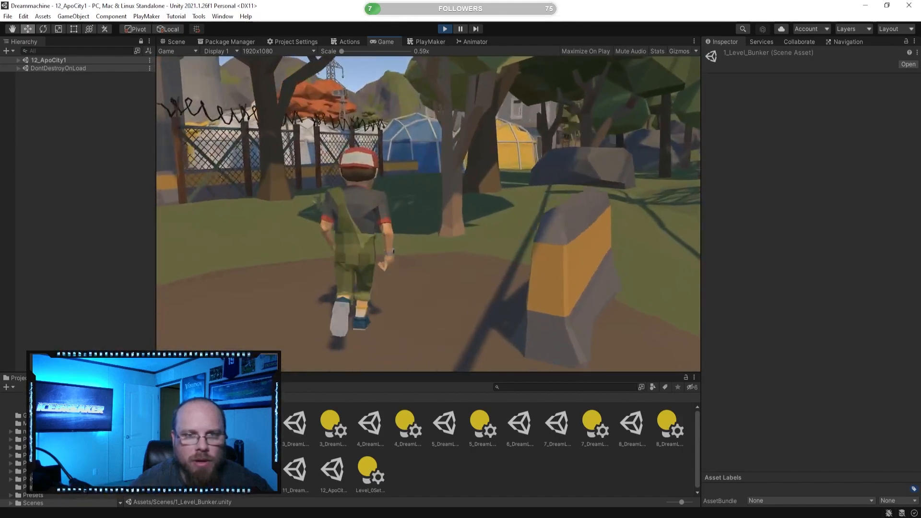
key("w")
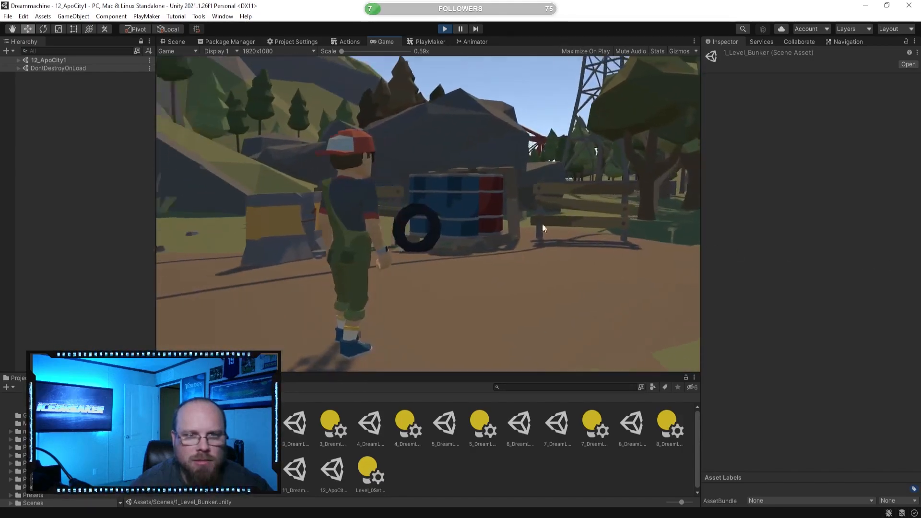
key("w")
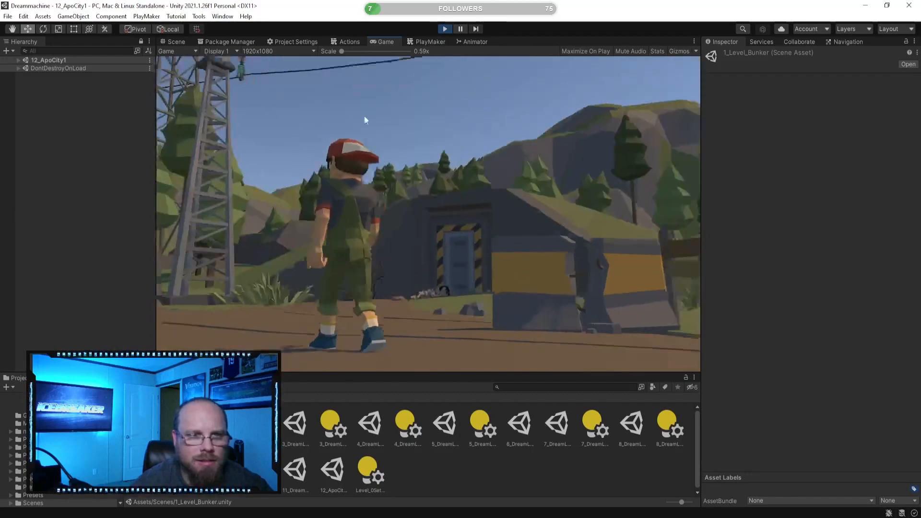
left_click(444, 29)
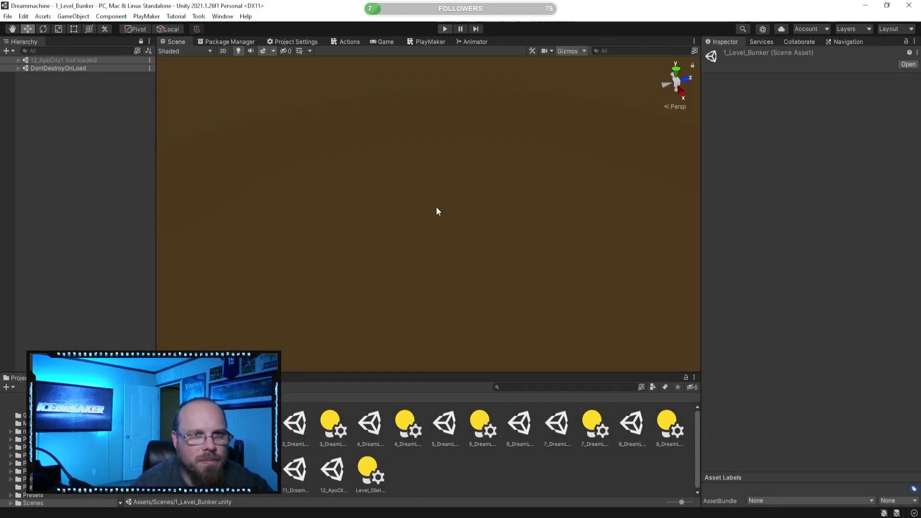
Focus on SM_Prop_Poster_01 and examine the bunker interior from the storage room to the exit door.
left_click(490, 476)
right_click_drag(413, 251, 245, 252)
left_click(48, 156)
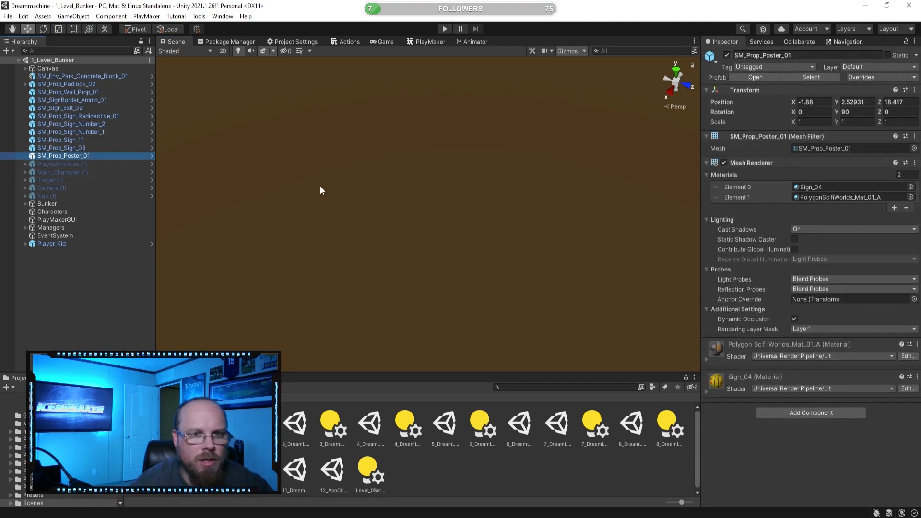
double_click(80, 158)
right_click_drag(308, 207, 335, 218)
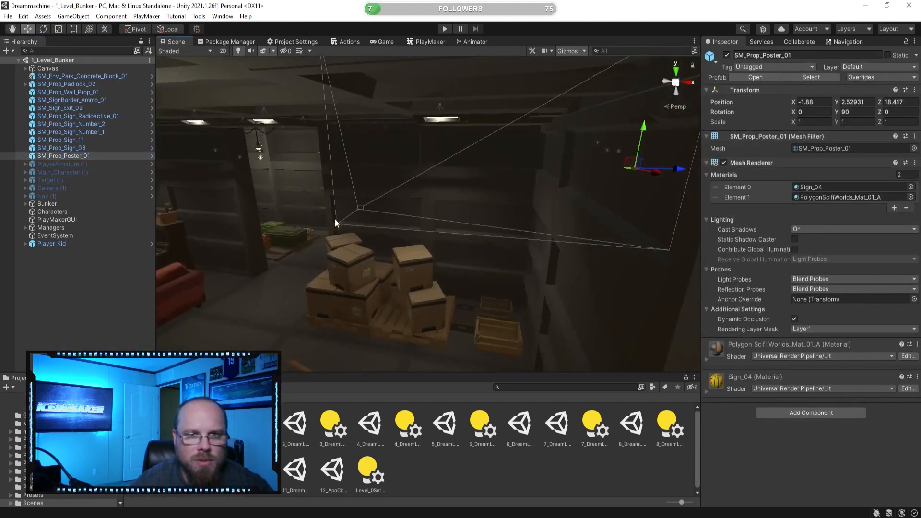
left_click(574, 471)
right_click_drag(574, 250, 277, 214)
key("w")
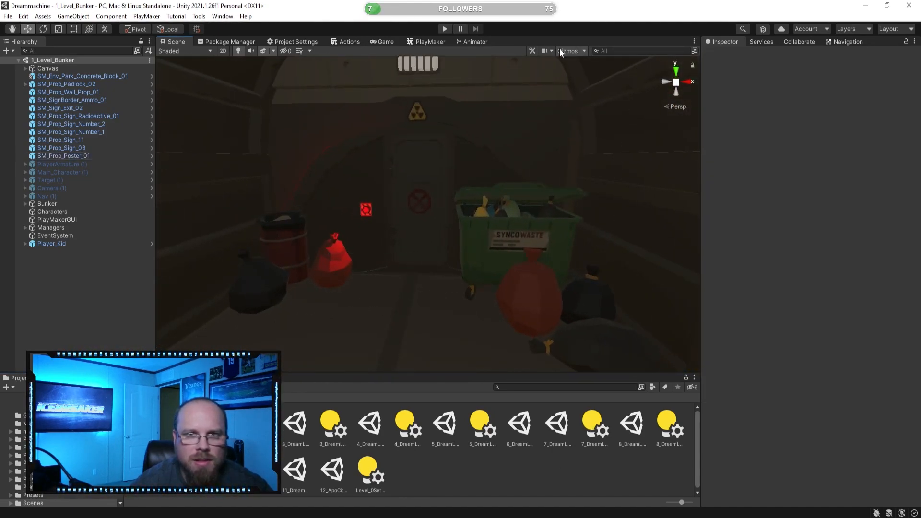
Examine the bunker's exit door with its red button and dumpster, the corridor, and the padlocked weapons cage.
scroll(386, 165, "up", 5)
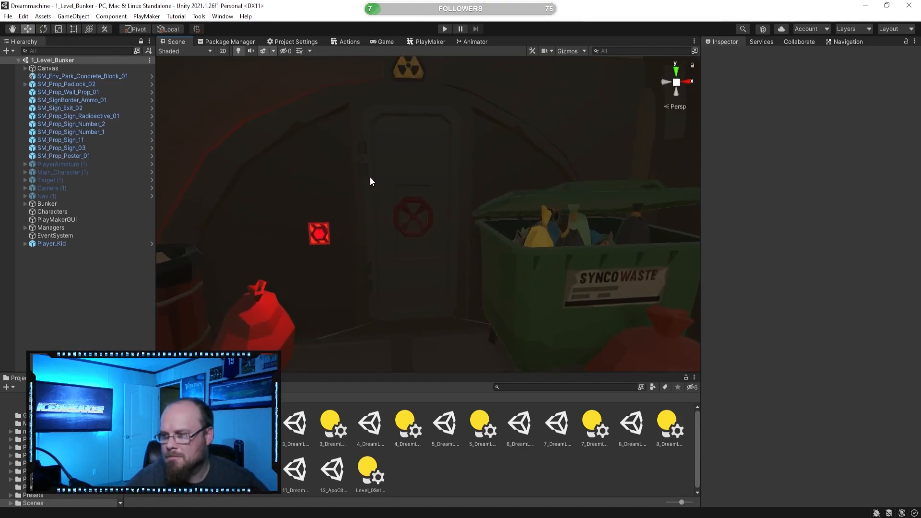
key("s")
right_click_drag(335, 267, 309, 276)
key("w")
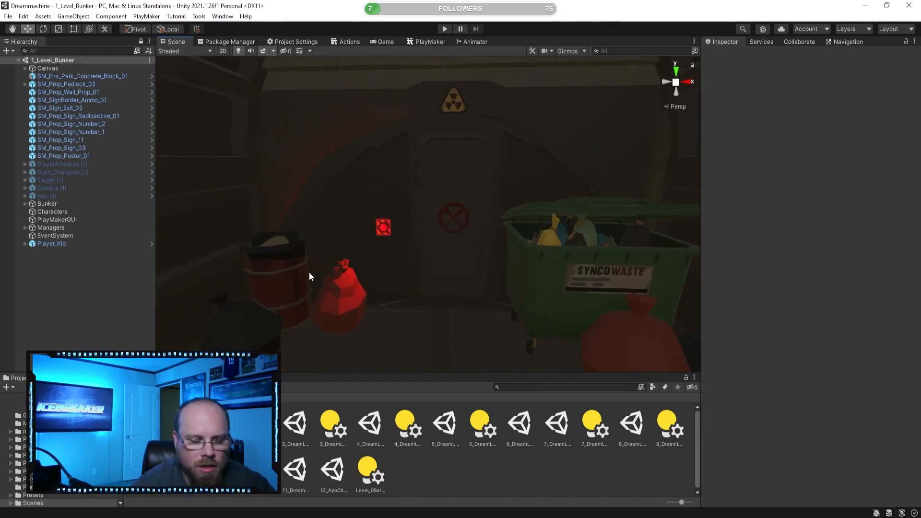
right_click_drag(399, 192, 435, 152)
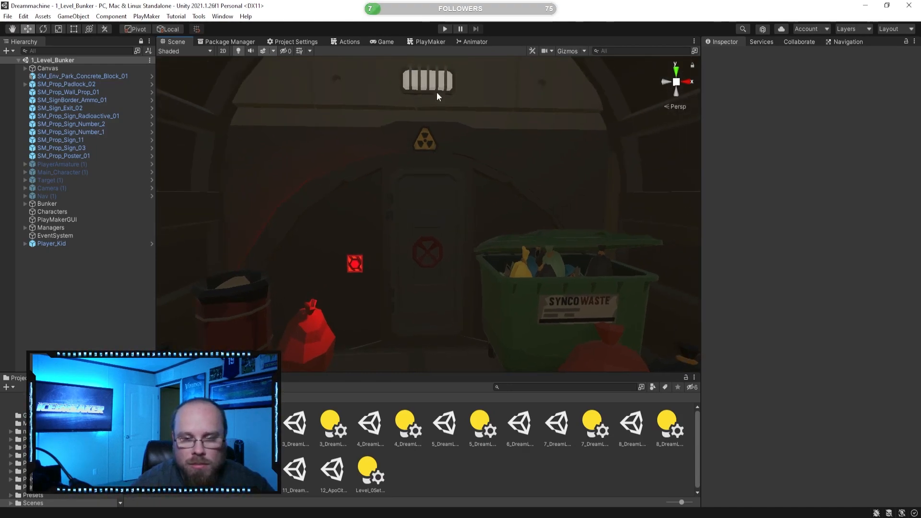
right_click_drag(380, 149, 397, 245)
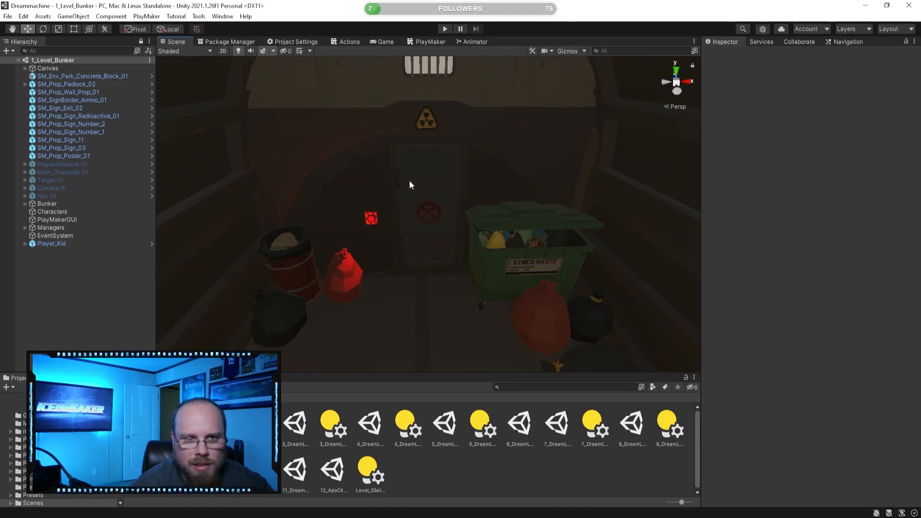
right_click_drag(280, 226, 345, 260)
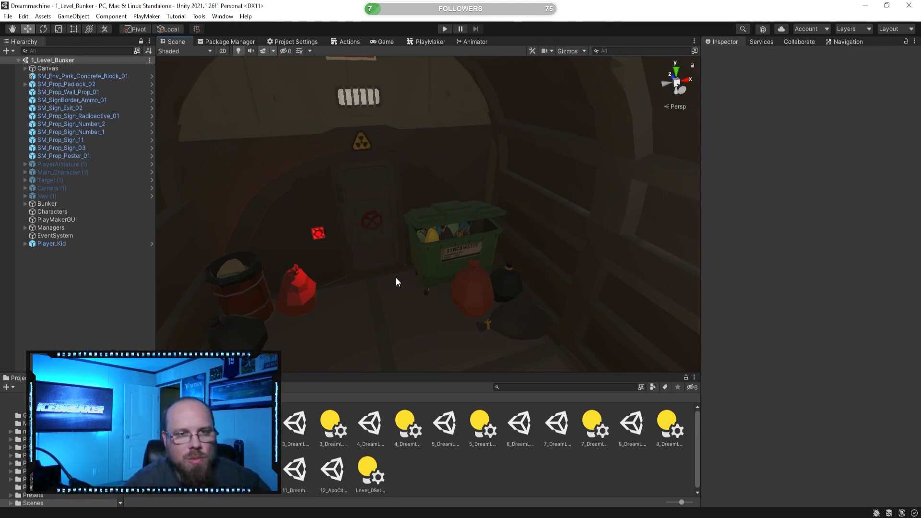
mouse_move(385, 254)
right_mouse_down()
mouse_move(355, 254)
mouse_move(382, 232)
mouse_move(388, 239)
right_mouse_up()
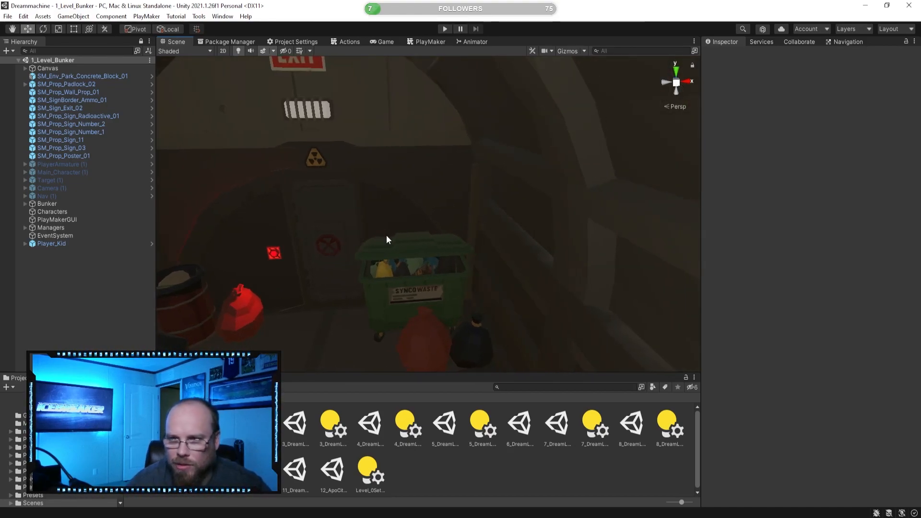
mouse_move(359, 290)
right_mouse_down()
mouse_move(384, 277)
mouse_move(243, 317)
mouse_move(265, 276)
mouse_move(347, 267)
mouse_move(367, 280)
right_mouse_up()
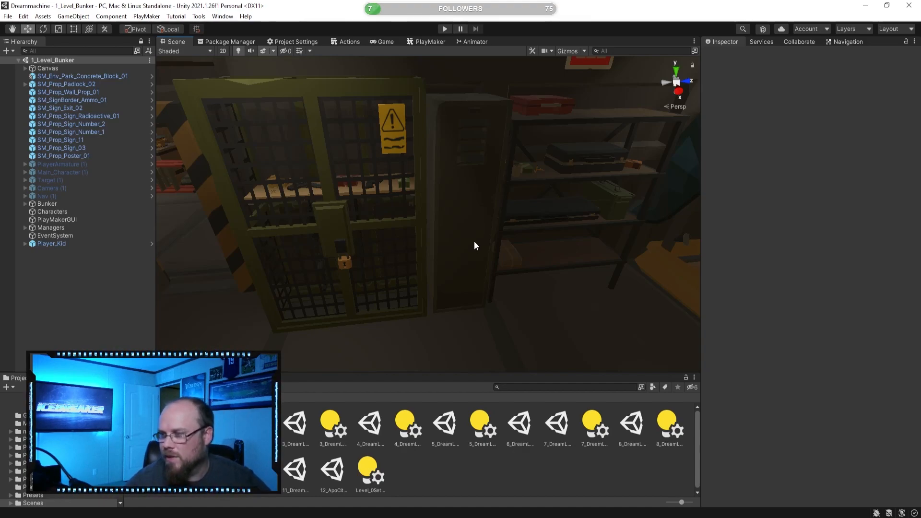
right_click_drag(432, 271, 499, 251)
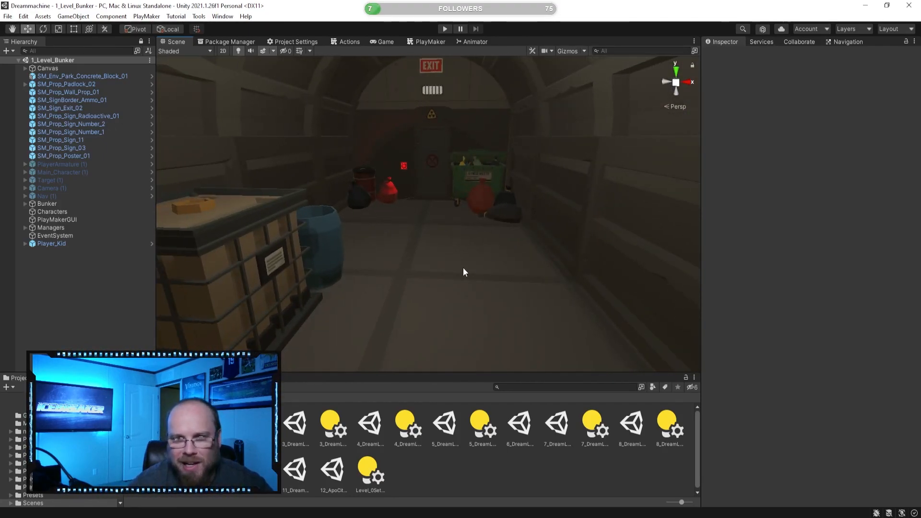
right_click_drag(464, 273, 341, 277)
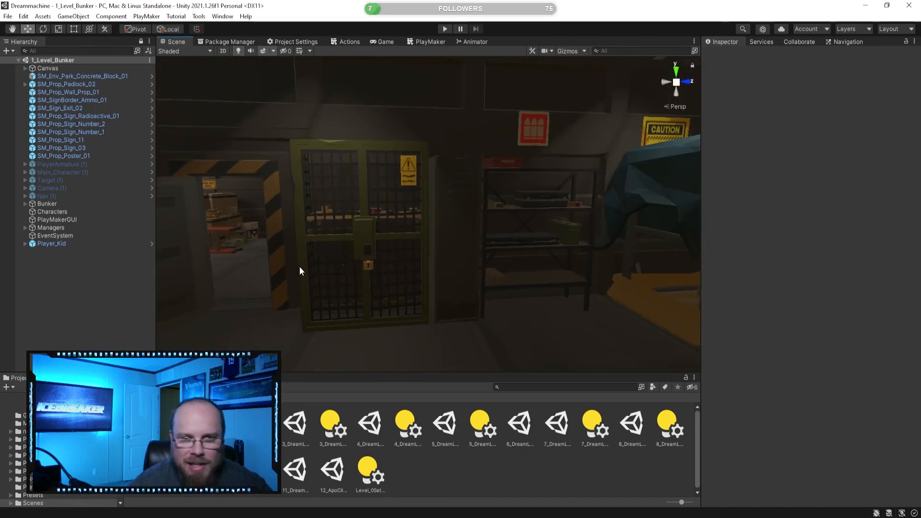
Examine the corridor with the crate and blue barrel leading to the exit door, and the padlocked weapons cage.
right_click_drag(263, 274, 479, 295)
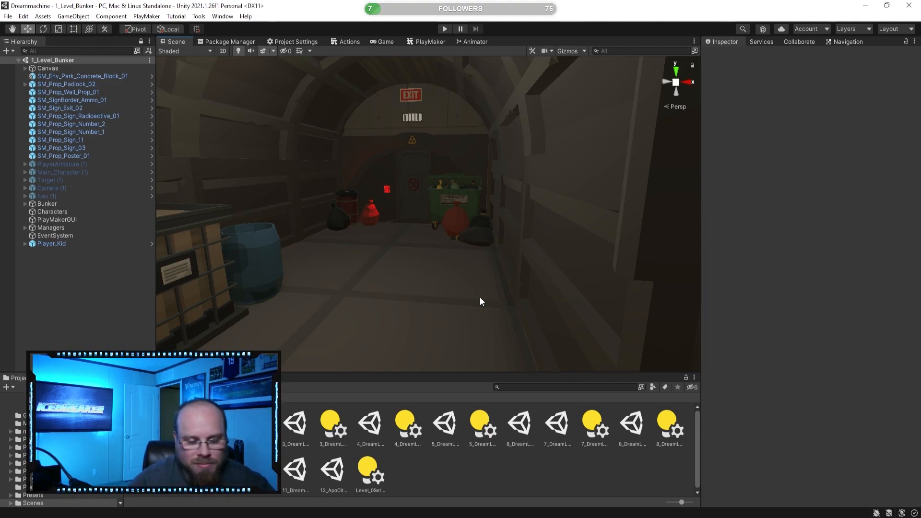
mouse_move(469, 275)
right_mouse_down()
mouse_move(465, 286)
mouse_move(489, 288)
mouse_move(469, 253)
mouse_move(474, 259)
right_mouse_up()
key("w")
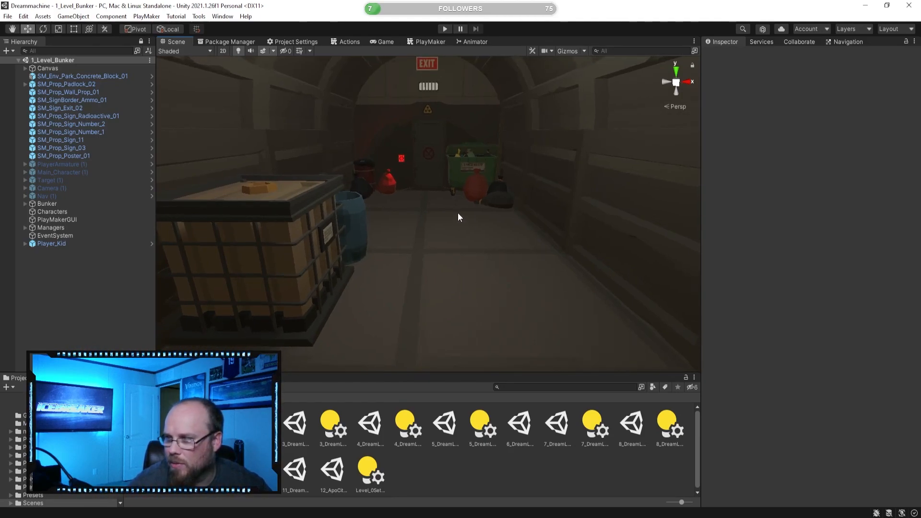
right_click_drag(450, 230, 454, 215)
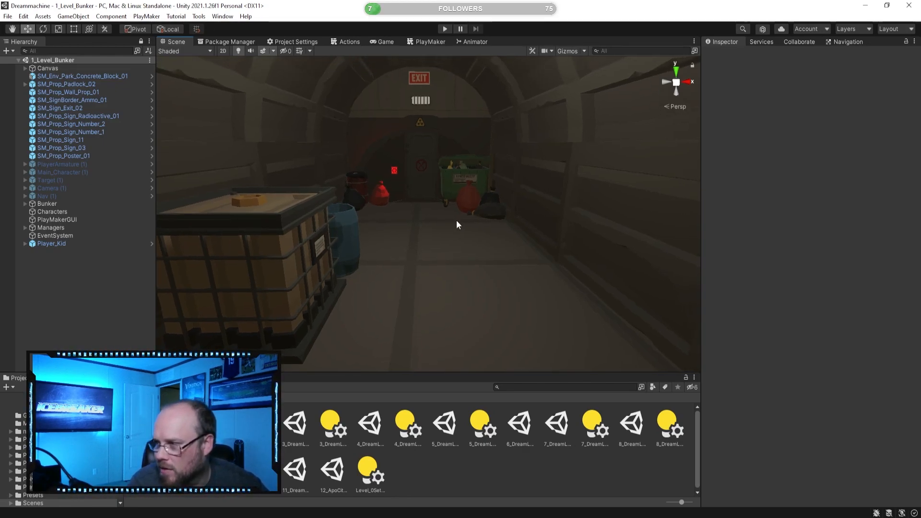
right_click_drag(381, 231, 311, 231)
key("d")
key("d")
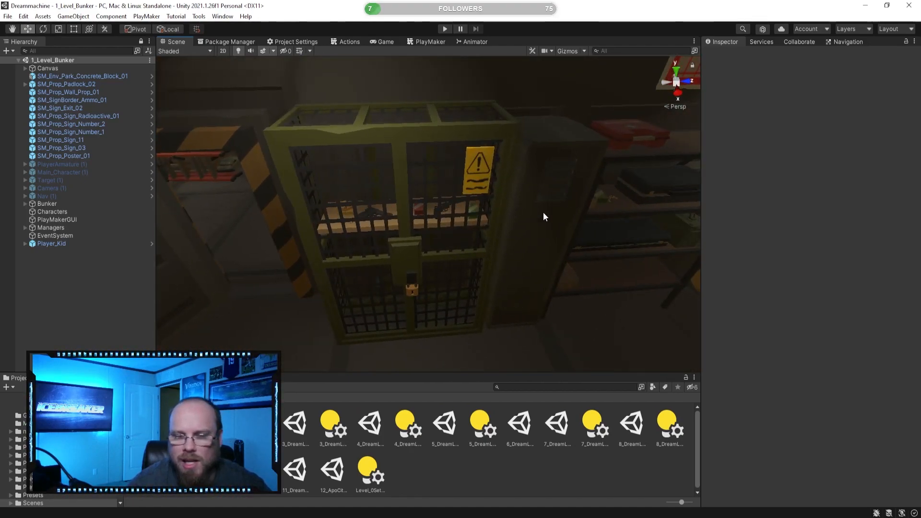
right_click_drag(436, 235, 430, 238)
key("s")
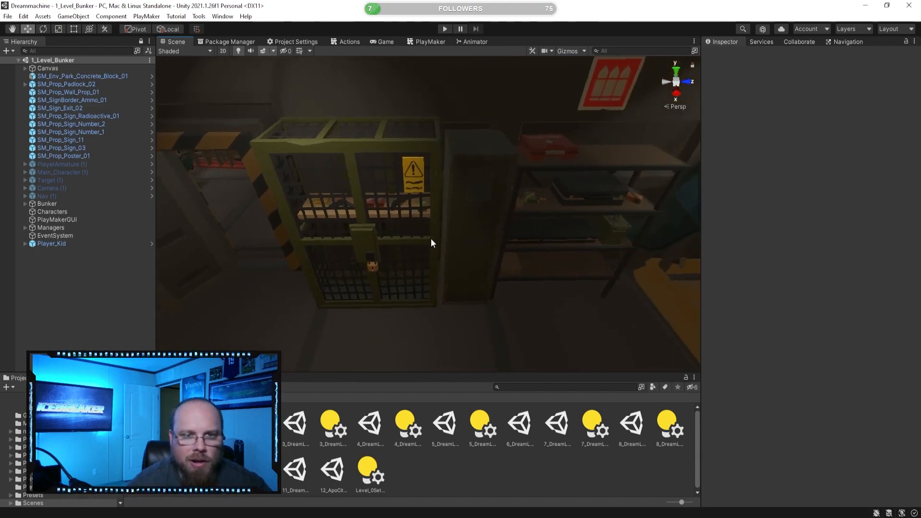
Examine the passage by the number 2 sign, the hanging lamps, and the shelves around the weapons cage.
right_click_drag(344, 247, 439, 212)
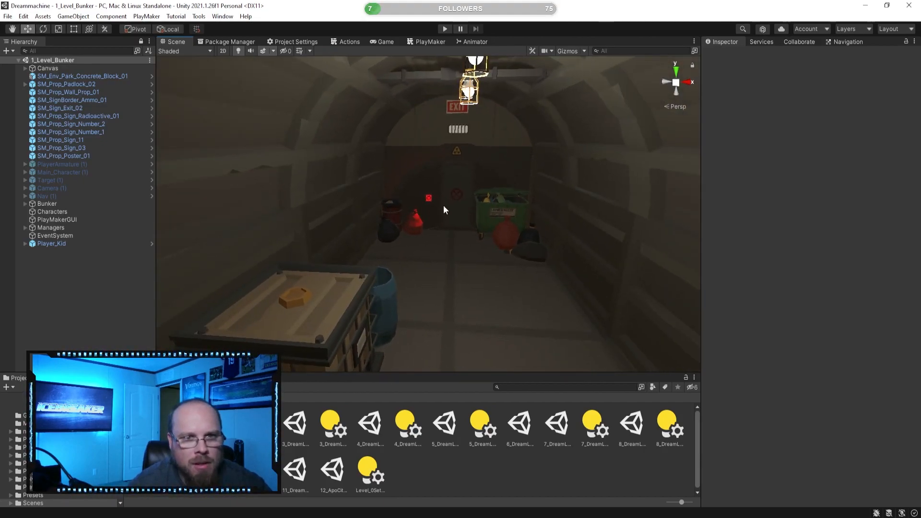
scroll(422, 194, "up", 3)
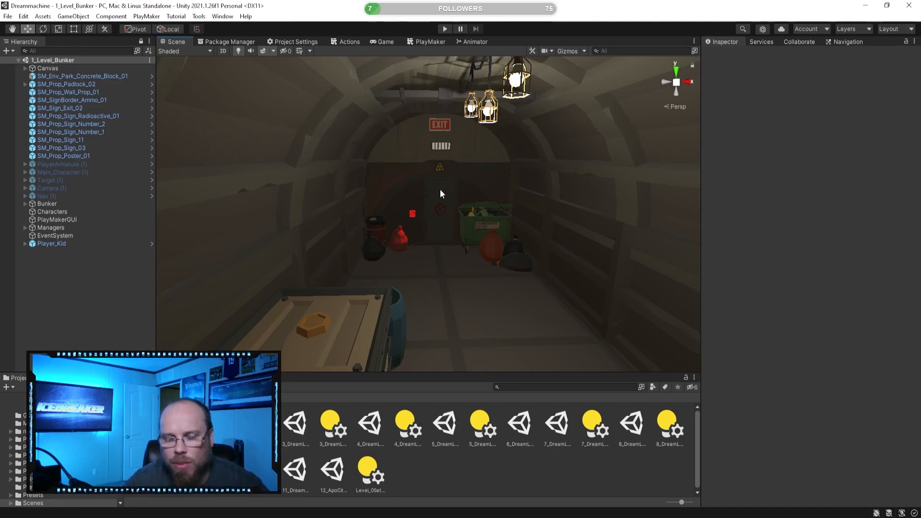
right_click_drag(462, 223, 439, 233)
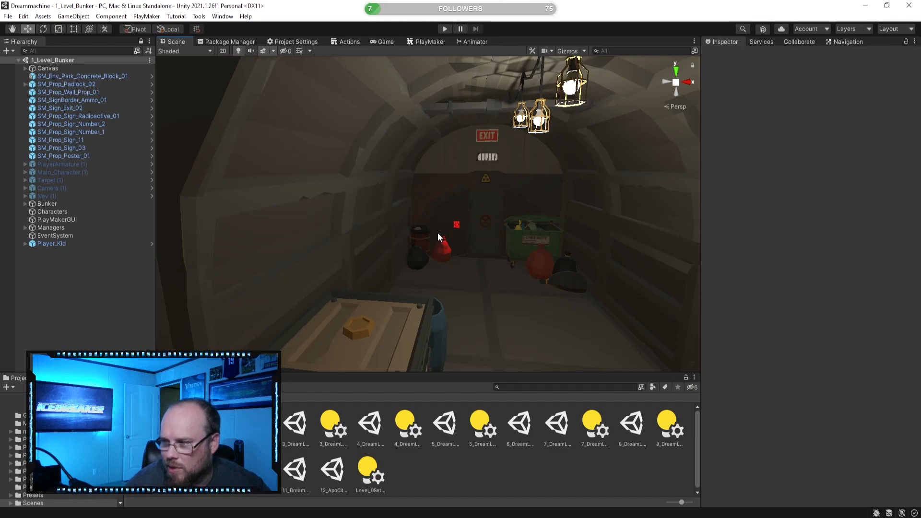
right_click_drag(464, 235, 376, 244)
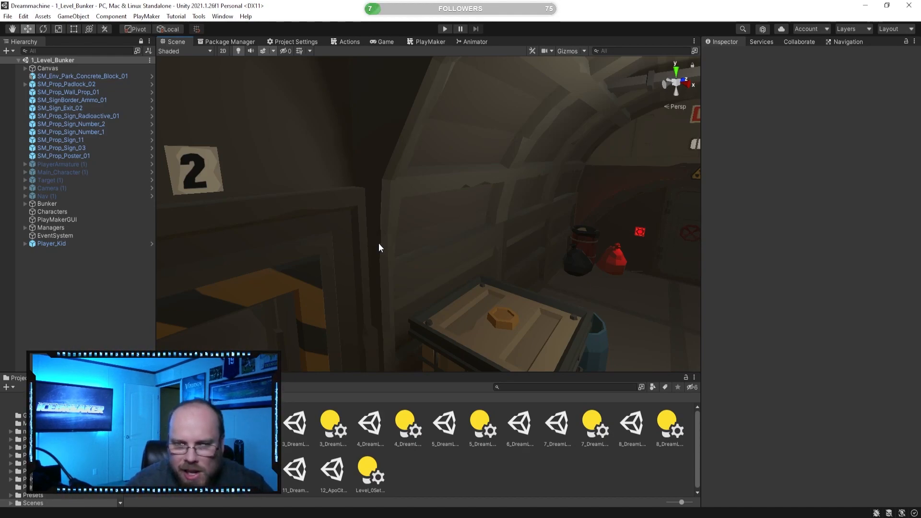
mouse_move(364, 246)
right_mouse_down()
mouse_move(375, 272)
mouse_move(362, 269)
mouse_move(409, 278)
mouse_move(332, 261)
mouse_move(357, 248)
right_mouse_up()
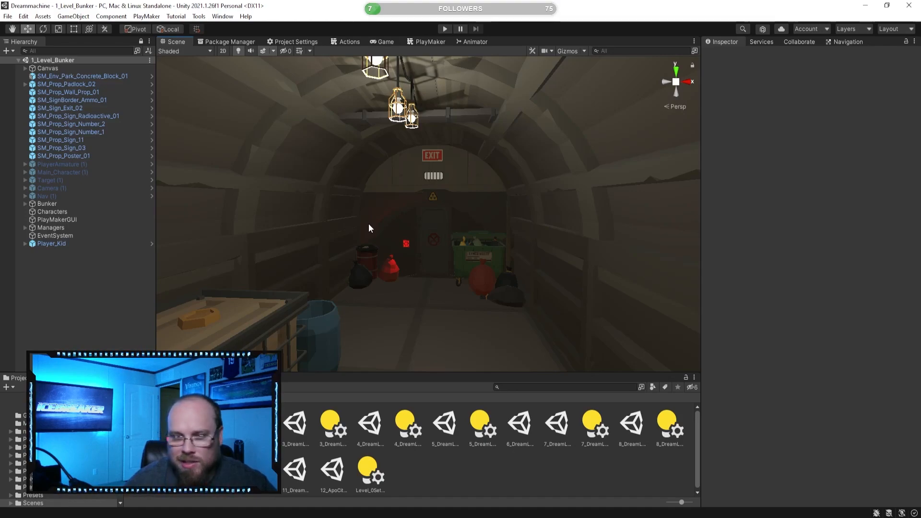
right_click_drag(378, 255, 340, 279)
scroll(341, 278, "up", 1)
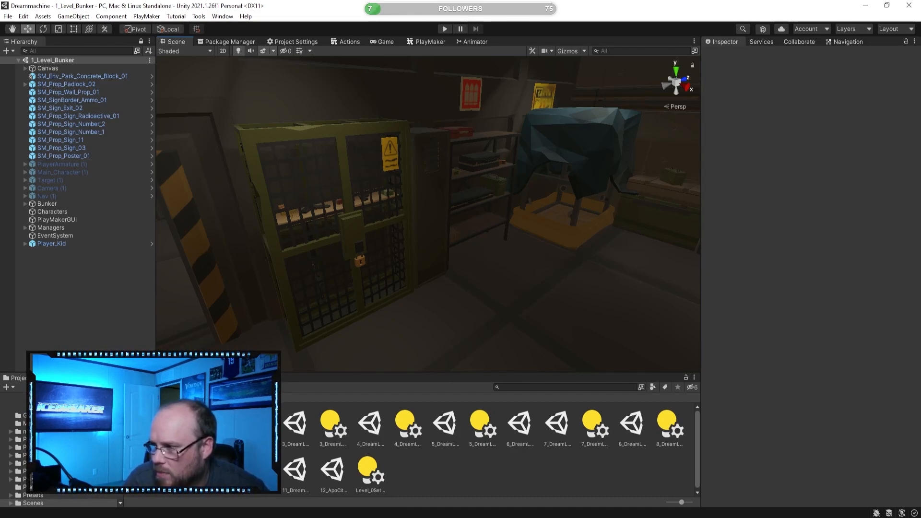
right_click_drag(426, 251, 509, 258)
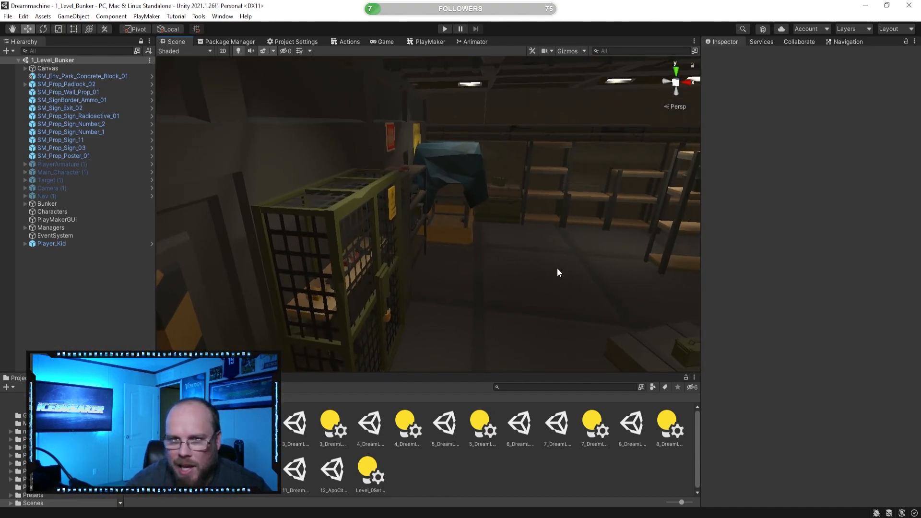
right_click_drag(442, 274, 438, 325)
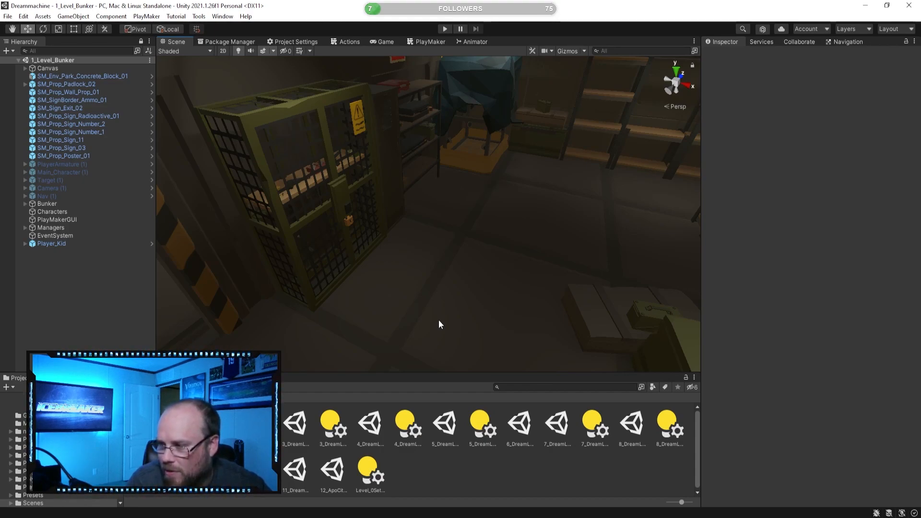
right_click_drag(374, 284, 413, 275)
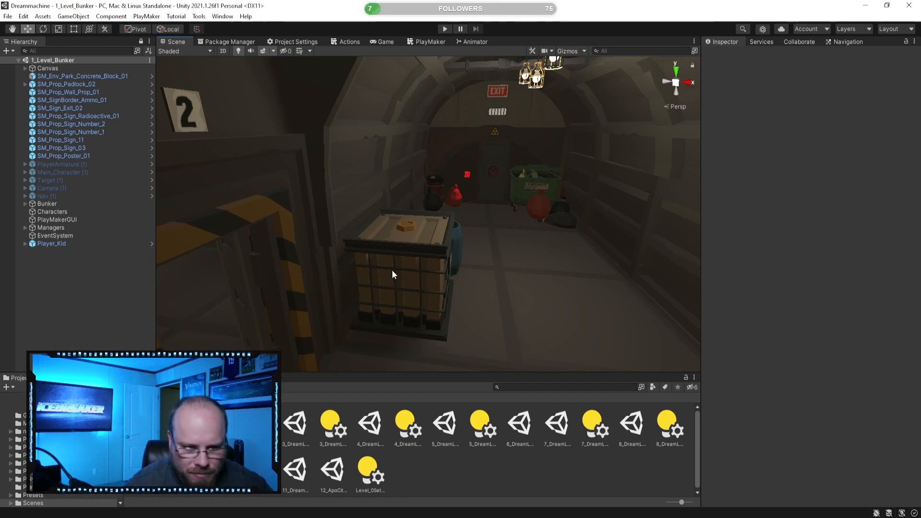
right_click_drag(393, 270, 349, 260)
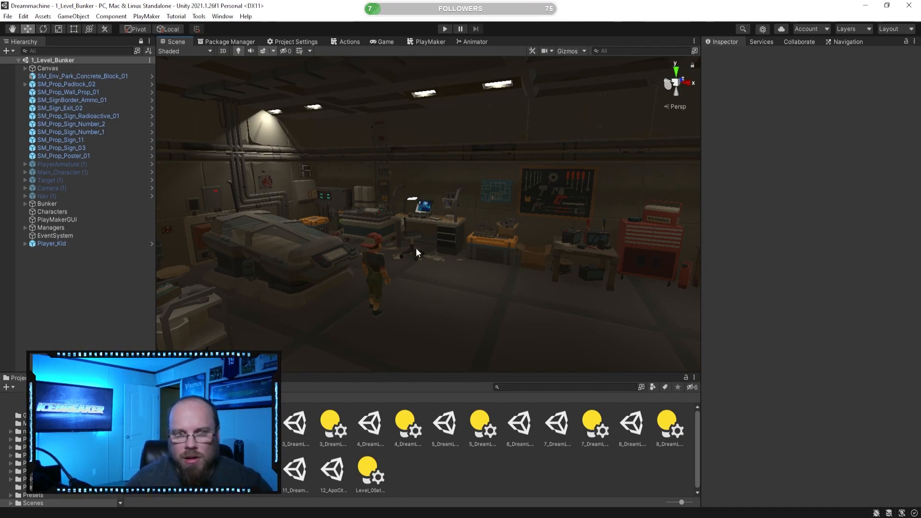
Compare the kid's workshop, the exit door's red button and the weapons cage, and check the components of SM_Prop_Gunlocker_01.
right_click_drag(401, 243, 415, 231)
right_click_drag(416, 231, 268, 218)
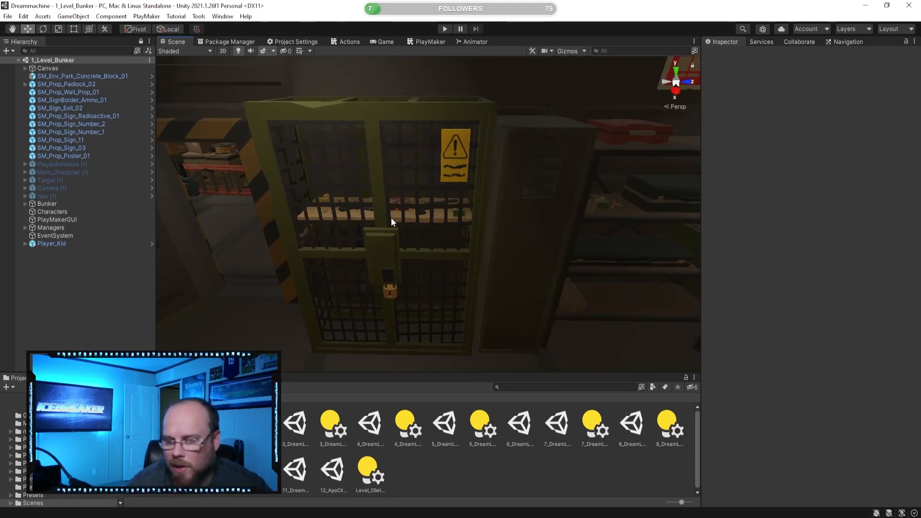
right_click_drag(332, 281, 422, 263)
right_click_drag(336, 235, 512, 228)
right_click_drag(461, 269, 516, 203)
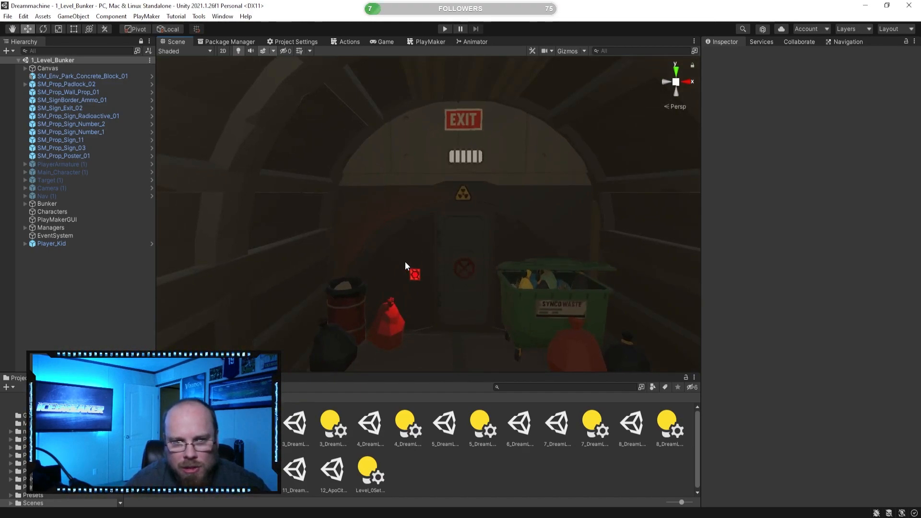
key("w")
right_click_drag(399, 262, 379, 295)
right_click_drag(436, 263, 349, 266)
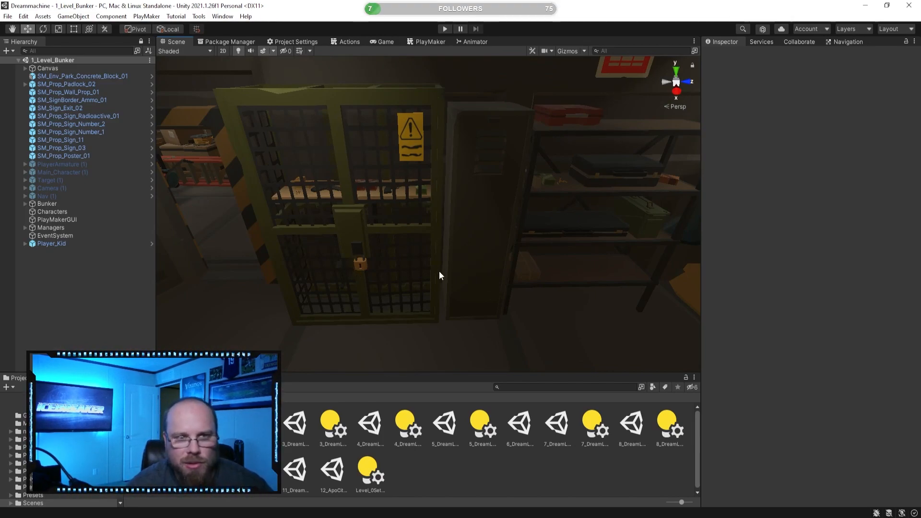
right_click_drag(457, 227, 423, 278)
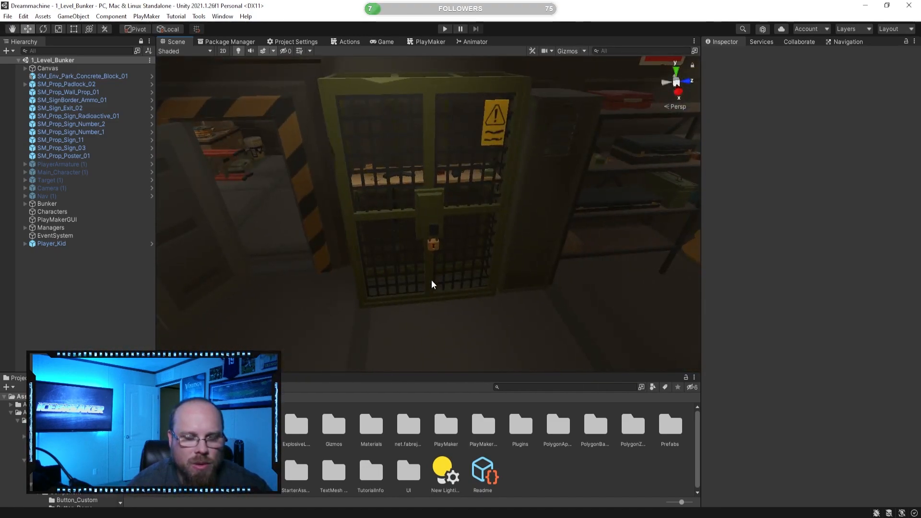
left_click(425, 280)
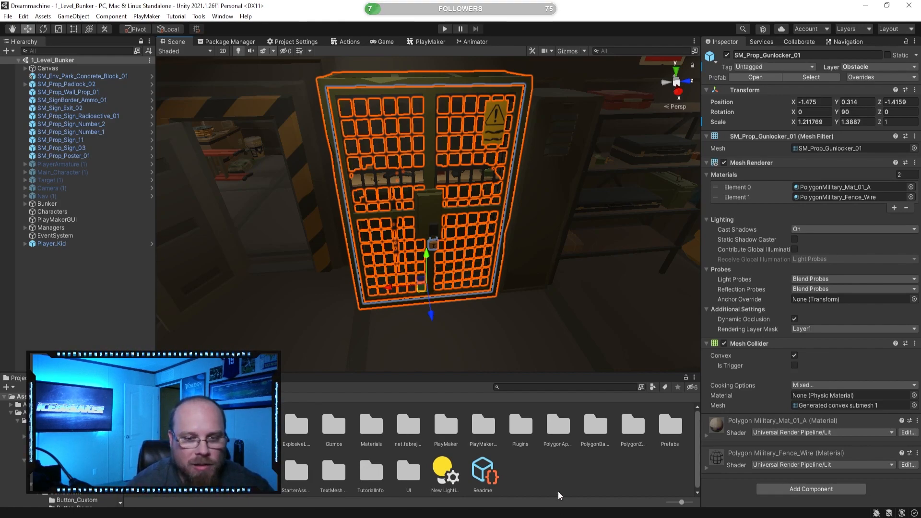
left_click(555, 479)
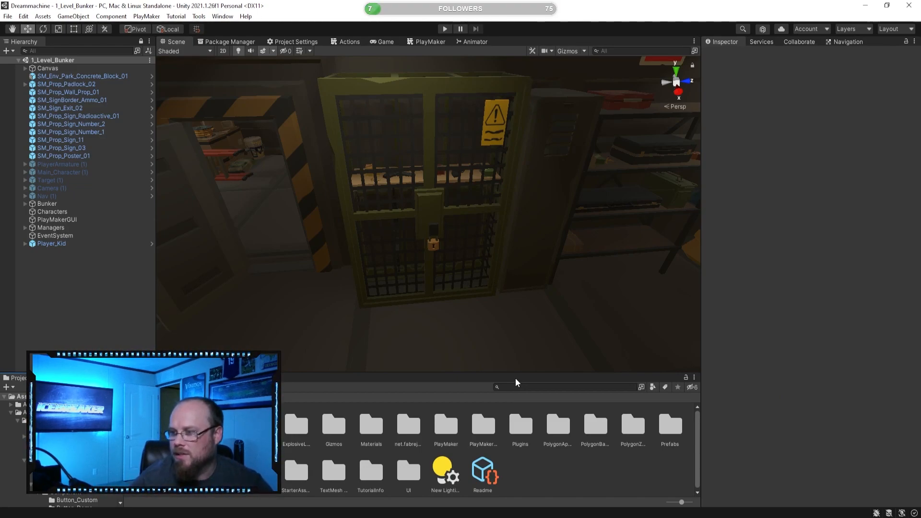
Examine the workshop around the kid, the shelves of old electronics, and the route to the exit door.
right_click_drag(505, 293, 452, 249)
right_click_drag(368, 255, 342, 237)
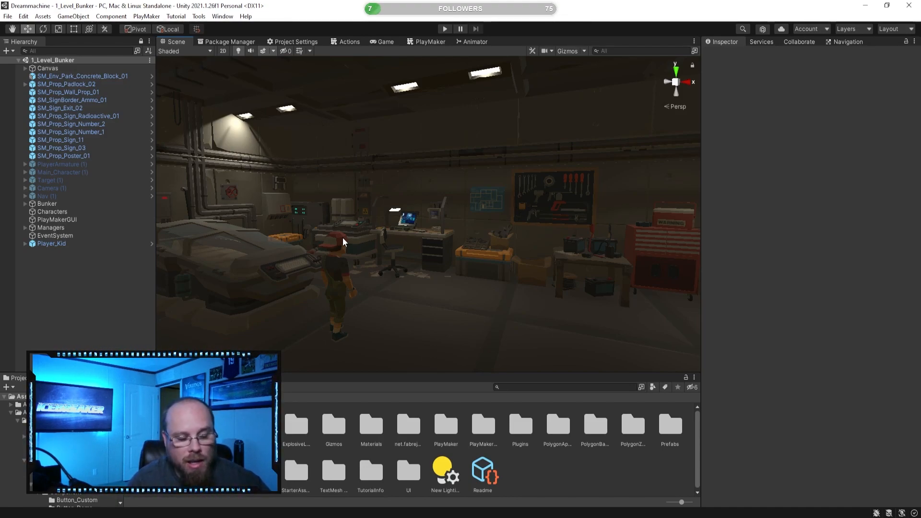
key("s")
right_click_drag(290, 222, 365, 256)
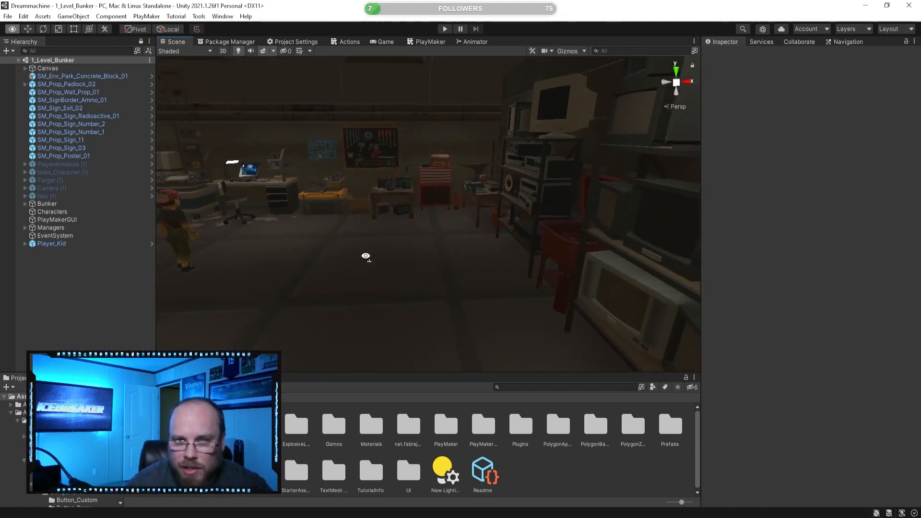
right_click_drag(506, 273, 392, 238)
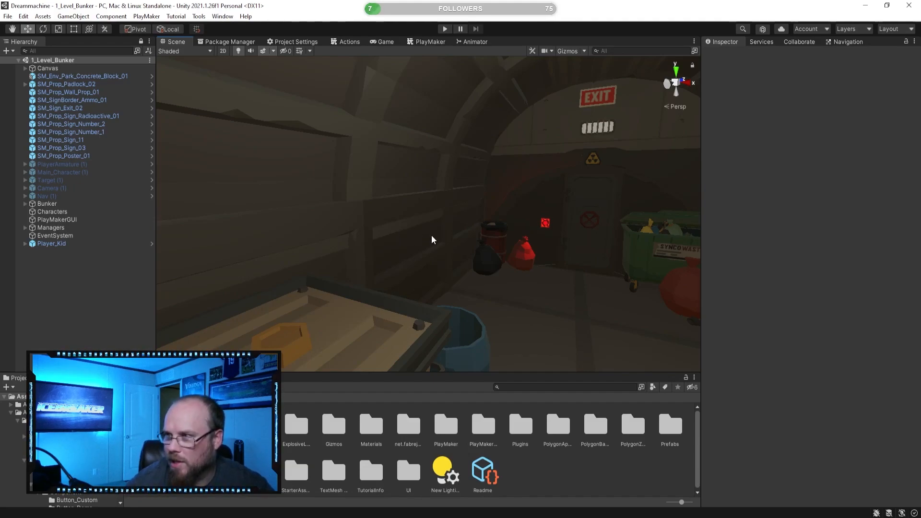
right_click_drag(434, 242, 347, 234)
key("w")
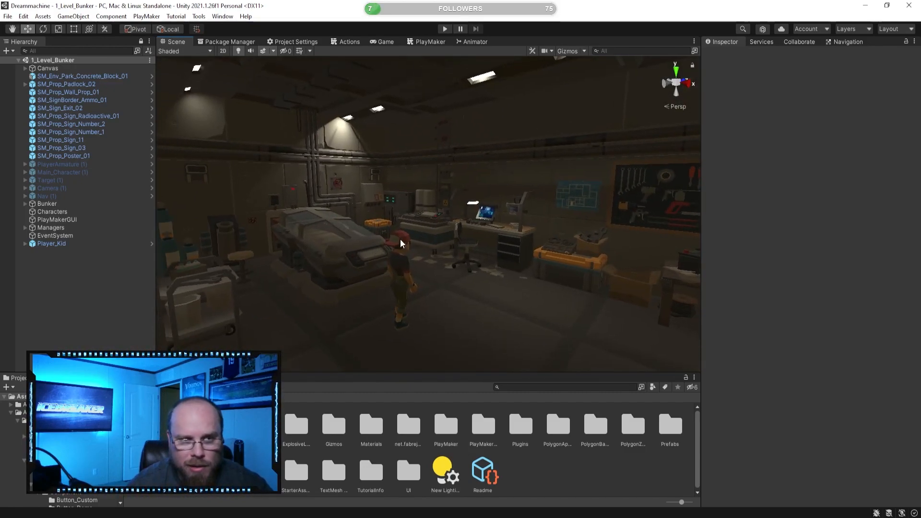
mouse_move(370, 254)
right_mouse_down()
mouse_move(404, 249)
mouse_move(338, 247)
mouse_move(376, 254)
right_mouse_up()
key("a")
right_click_drag(290, 263, 355, 279)
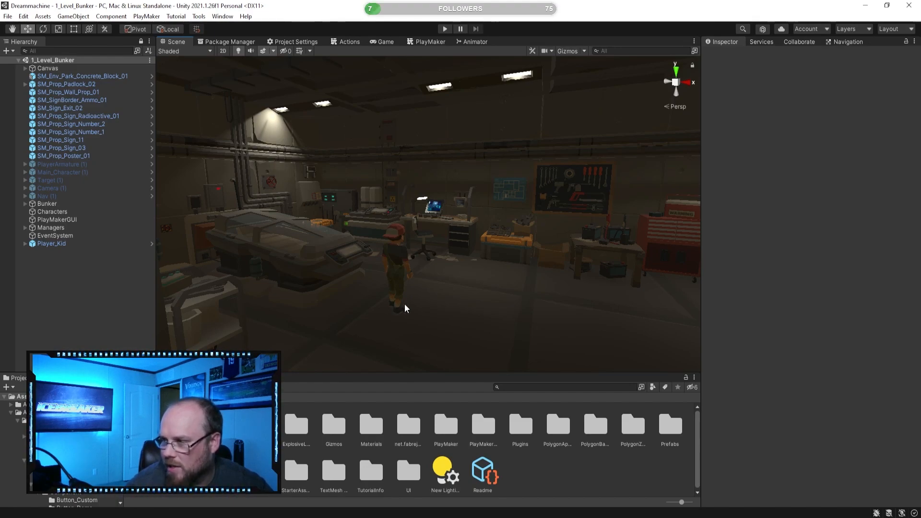
Inspect the components of the cage's padlock SM_Prop_Padlock_01 and of SM_Prop_Gunlocker_01.
right_click_drag(376, 315, 485, 368)
left_click(360, 245)
left_click(485, 368)
scroll(452, 298, "up", 3)
left_click(461, 282)
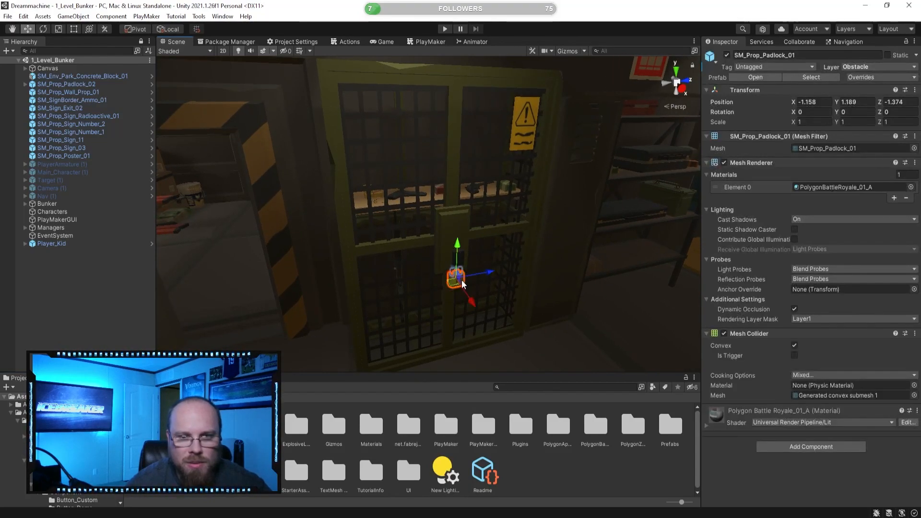
scroll(448, 270, "up", 3)
left_click(550, 465)
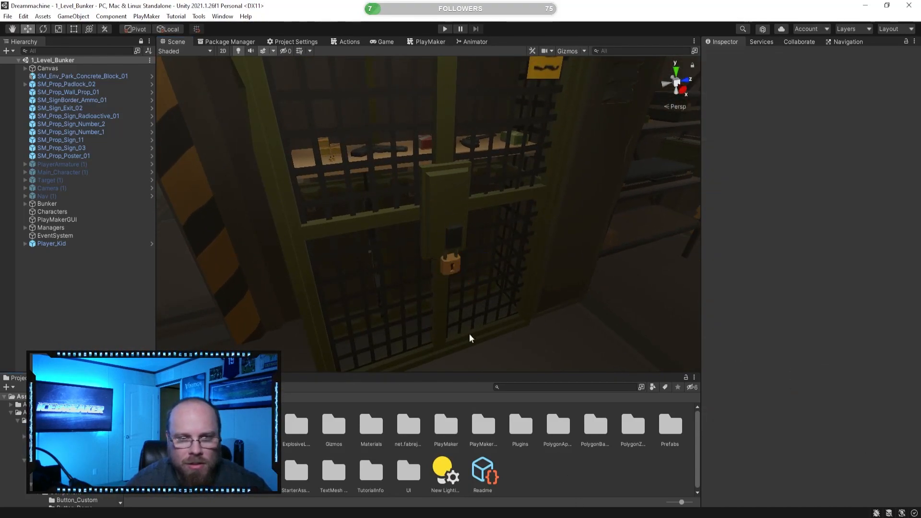
right_click_drag(447, 266, 485, 211)
left_click(452, 247)
left_click(486, 211)
key("f")
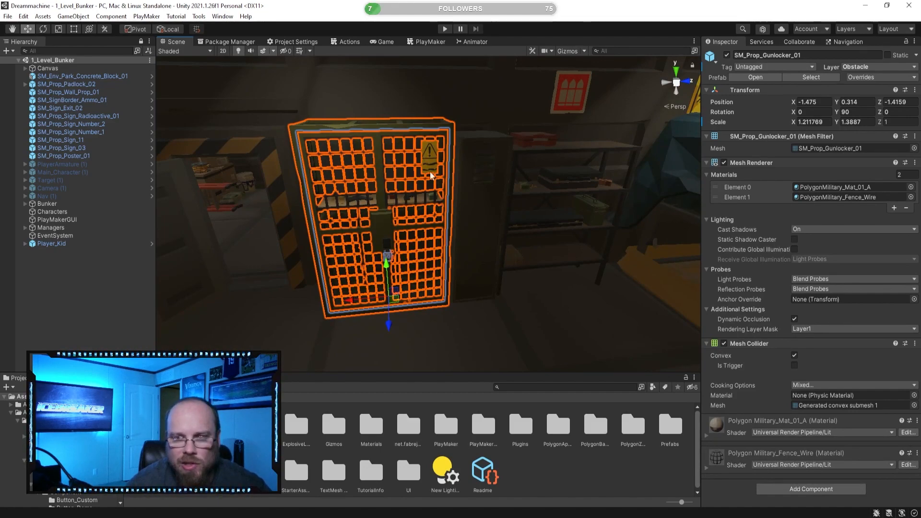
left_click(536, 451)
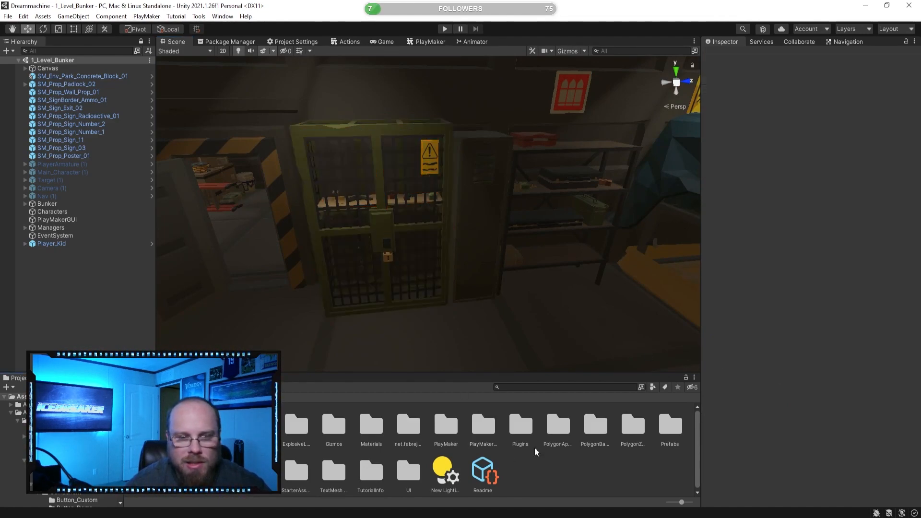
Add a Box Collider to SM_Prop_Gunlocker_01 and make it a trigger.
left_click(392, 233)
left_click(781, 490)
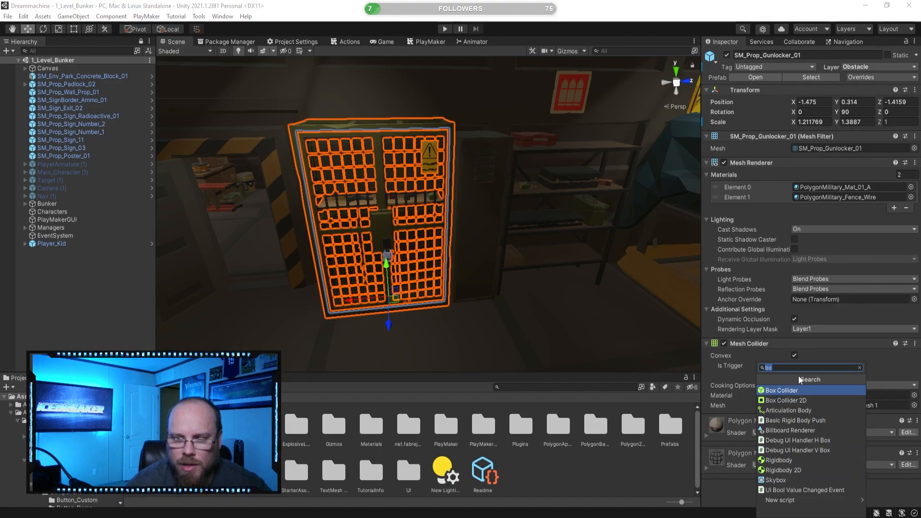
left_click(816, 392)
left_click(795, 447)
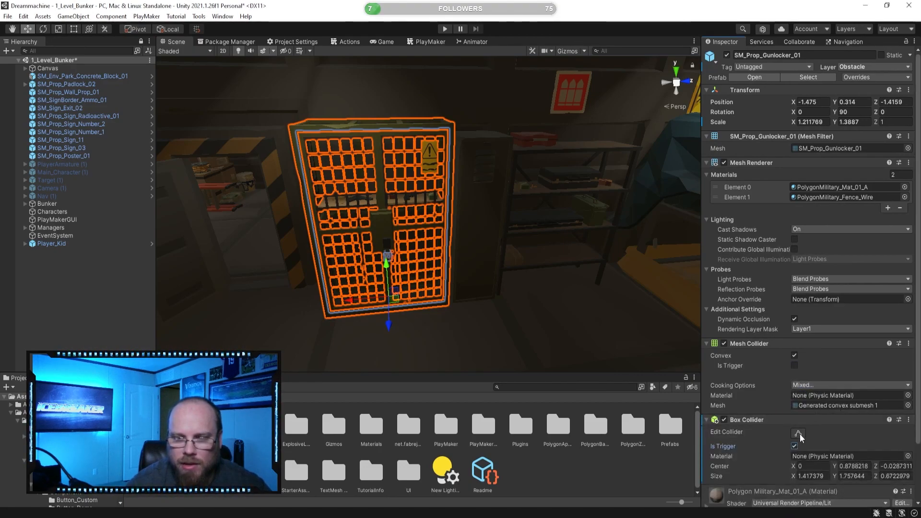
left_click_drag(455, 325, 488, 257, "alt")
left_click(574, 483)
Extend the trigger Box Collider outward in front of SM_Prop_Gunlocker_01 to a Z size of about 1.9.
left_click_drag(564, 309, 408, 274, "alt")
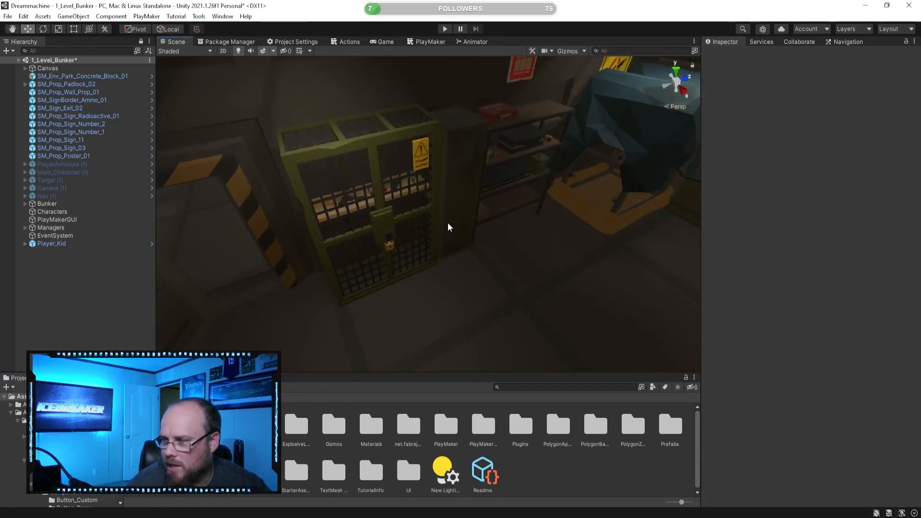
left_click_drag(486, 223, 304, 251, "alt")
Create an empty child object under Managers and name it Timeline.
left_click(25, 228)
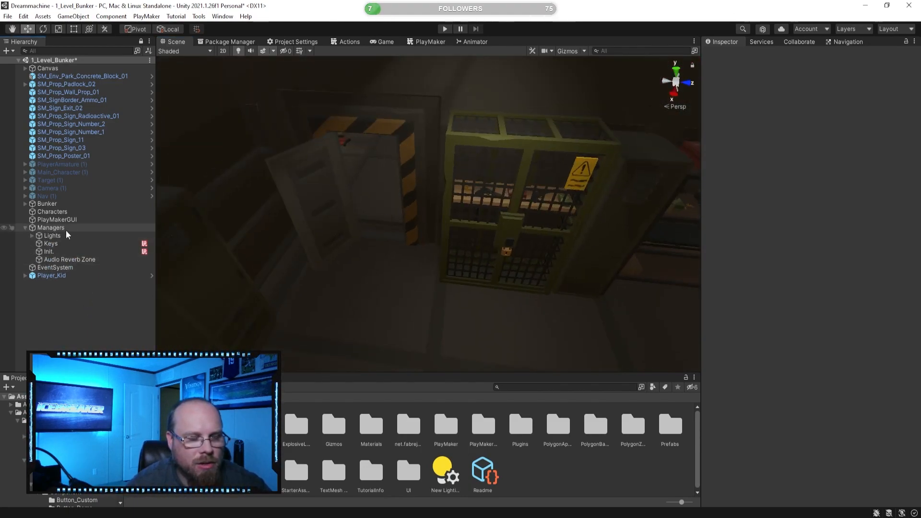
right_click(58, 228)
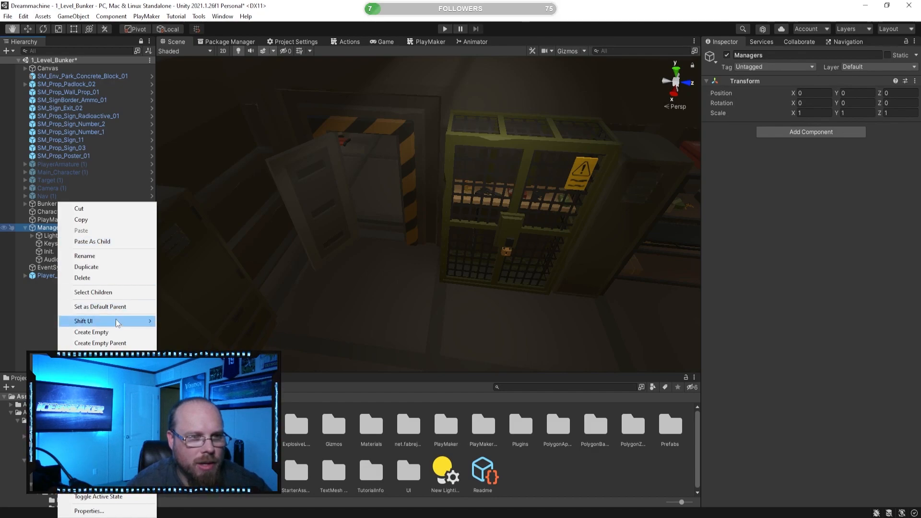
left_click(117, 332)
type("Ti")
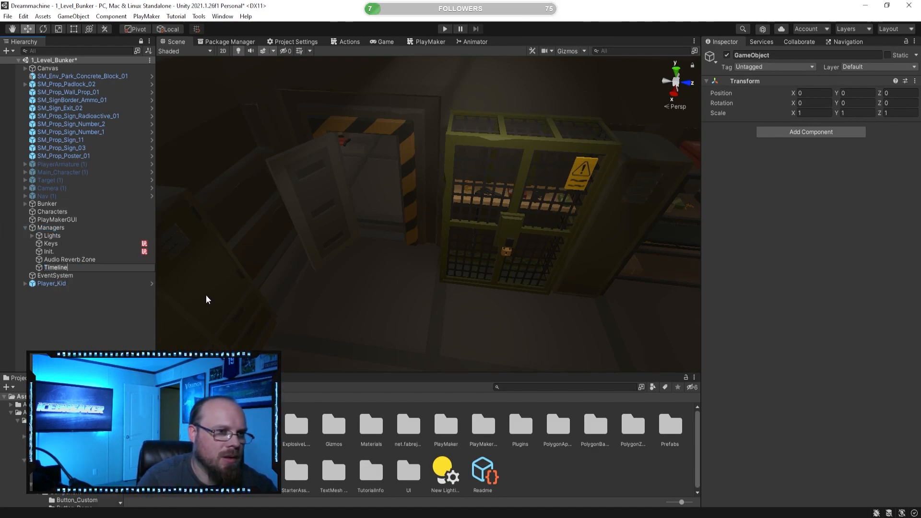
type("meline")
key("Return")
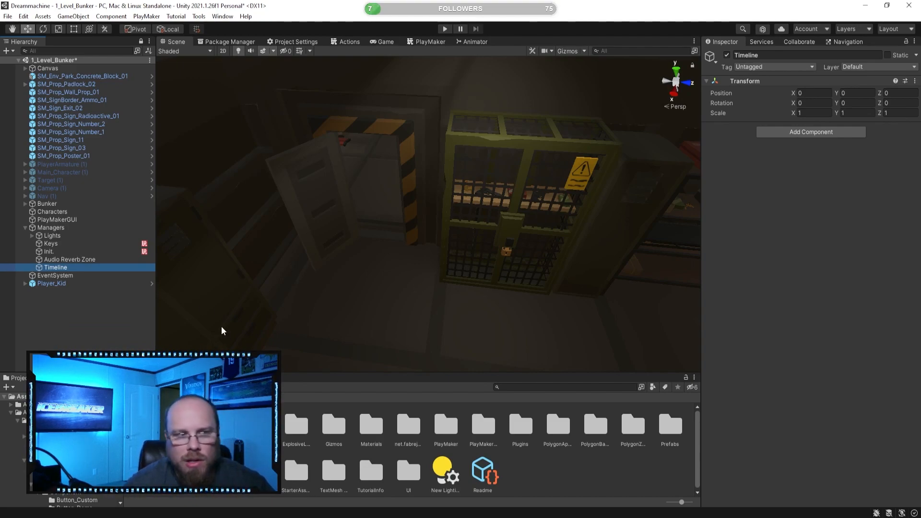
Examine the route between the gun locker, the exit corridor and the workshop where the kid stands.
right_click_drag(312, 260, 340, 244)
right_click_drag(436, 203, 530, 216)
left_click(68, 269)
right_click_drag(541, 253, 460, 259)
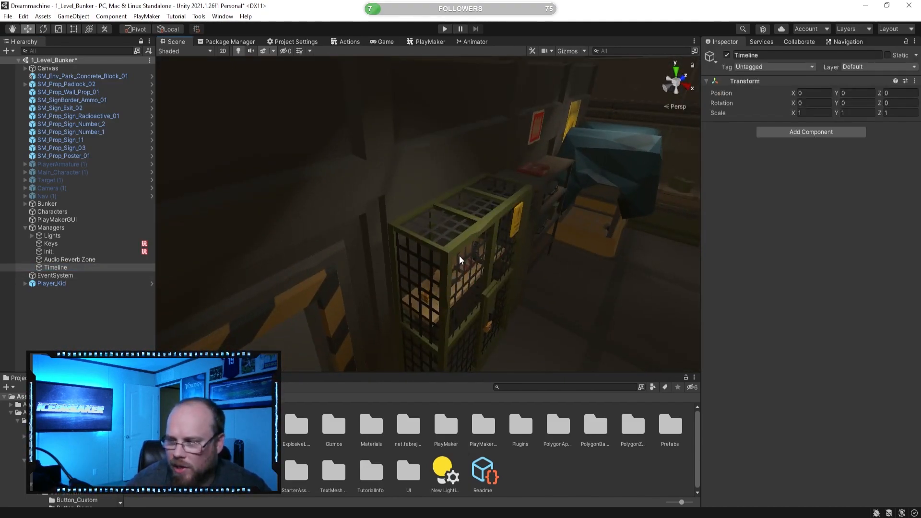
right_click_drag(350, 266, 370, 264)
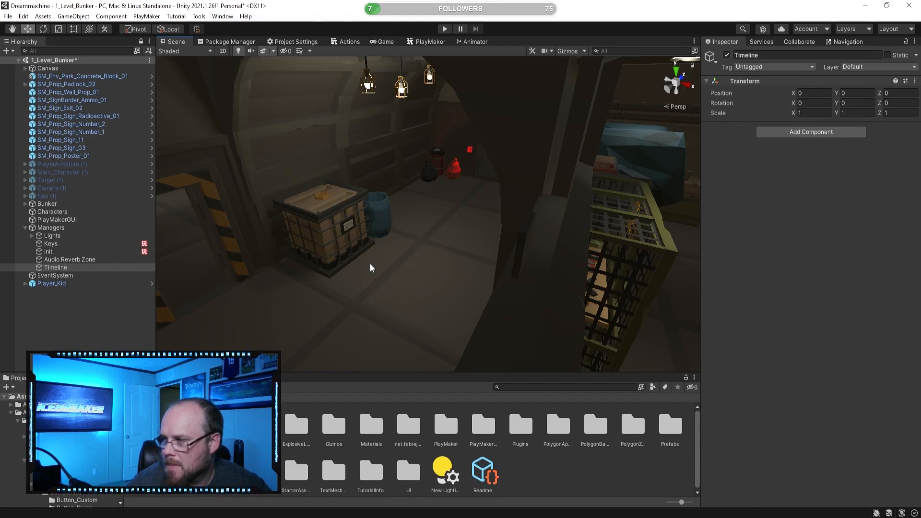
right_click_drag(370, 264, 316, 251)
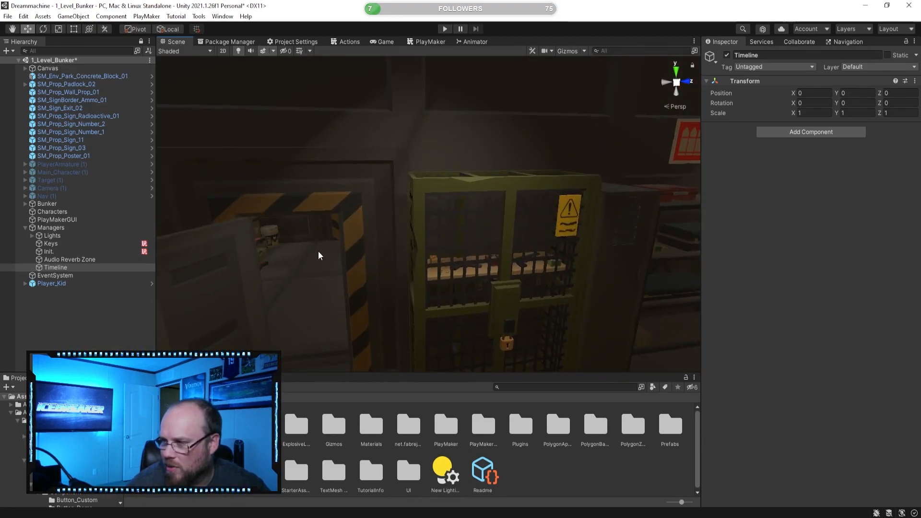
right_click_drag(434, 301, 637, 325)
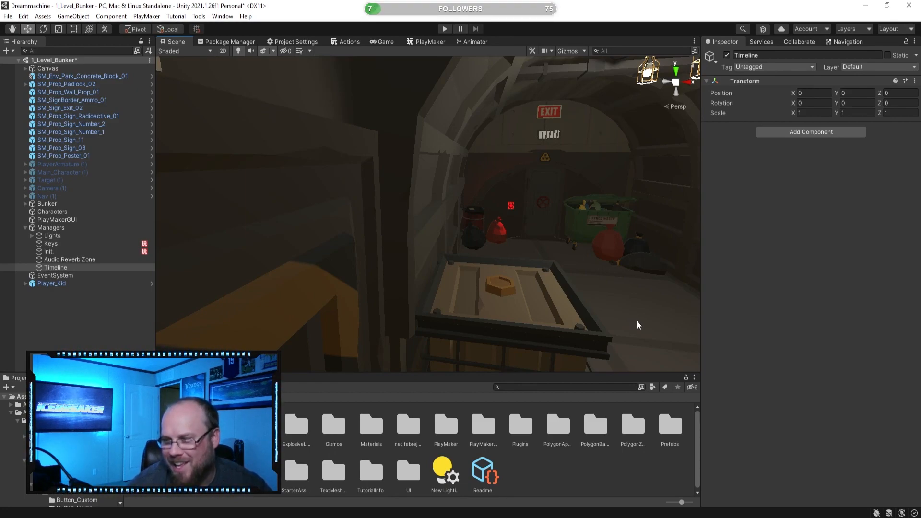
right_click_drag(545, 342, 406, 295)
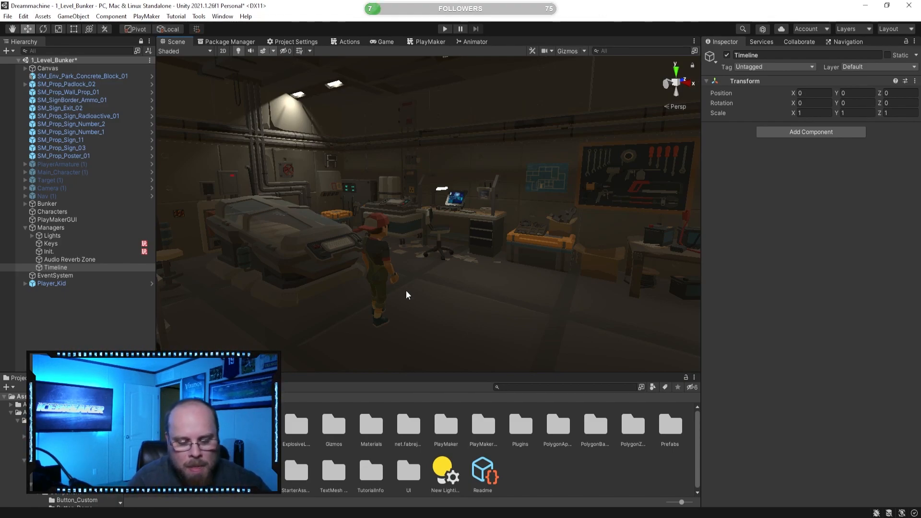
right_click_drag(395, 272, 362, 278)
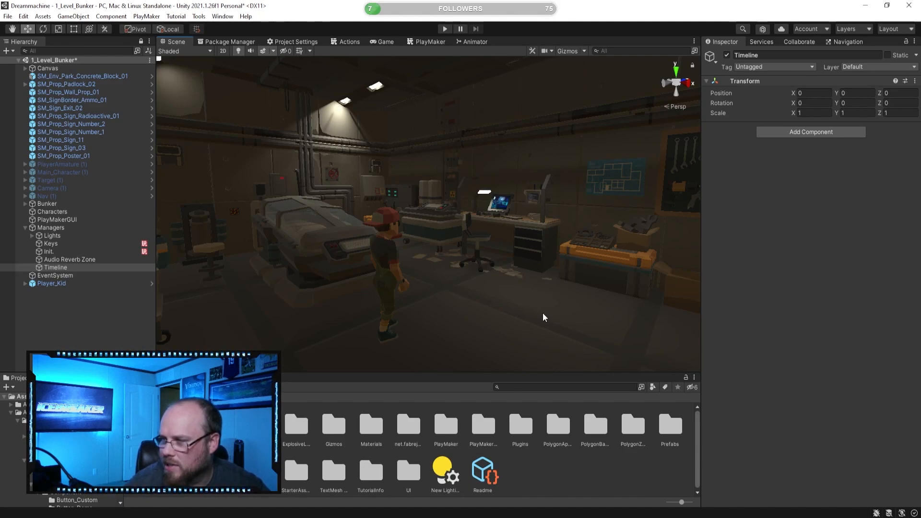
mouse_move(543, 313)
right_mouse_down()
mouse_move(521, 309)
mouse_move(525, 328)
mouse_move(536, 325)
right_mouse_up()
key("s")
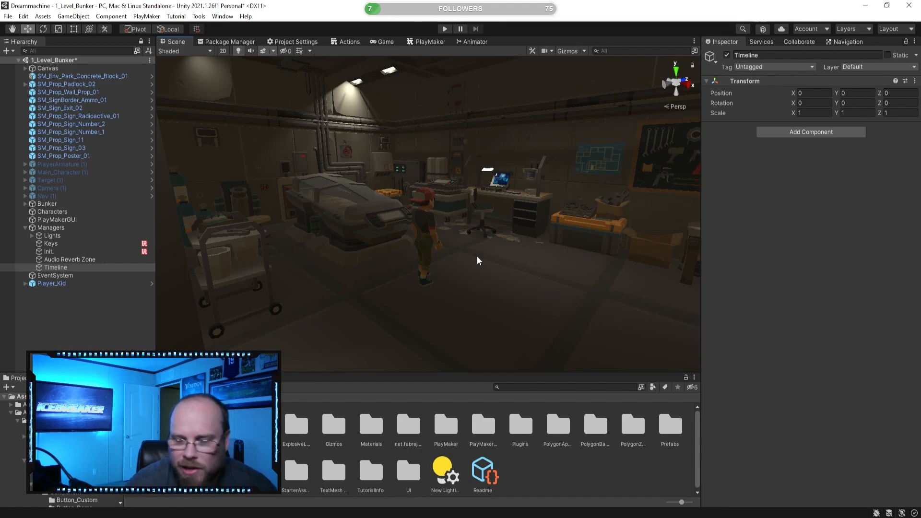
right_click_drag(437, 256, 338, 264)
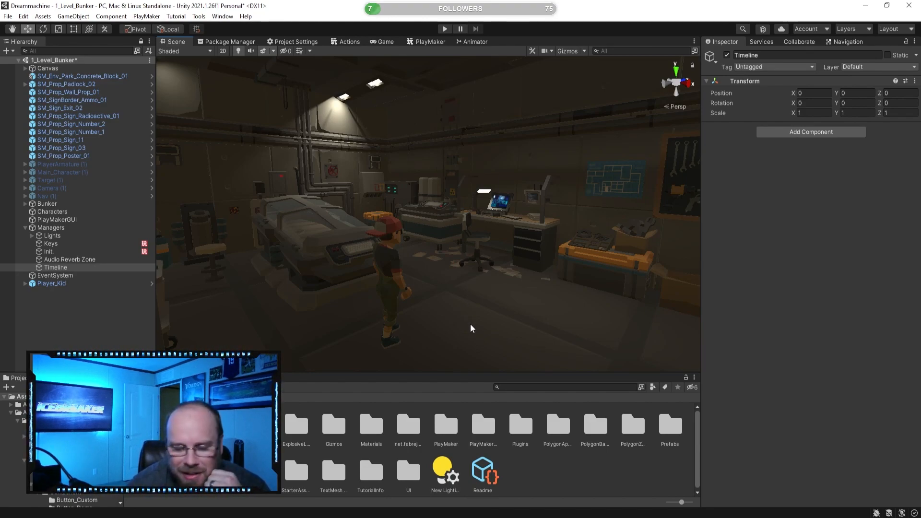
right_click_drag(422, 300, 424, 91)
Add a PlayMaker FSM to the Timeline object and name it Timeline_Manager.
left_click(424, 42)
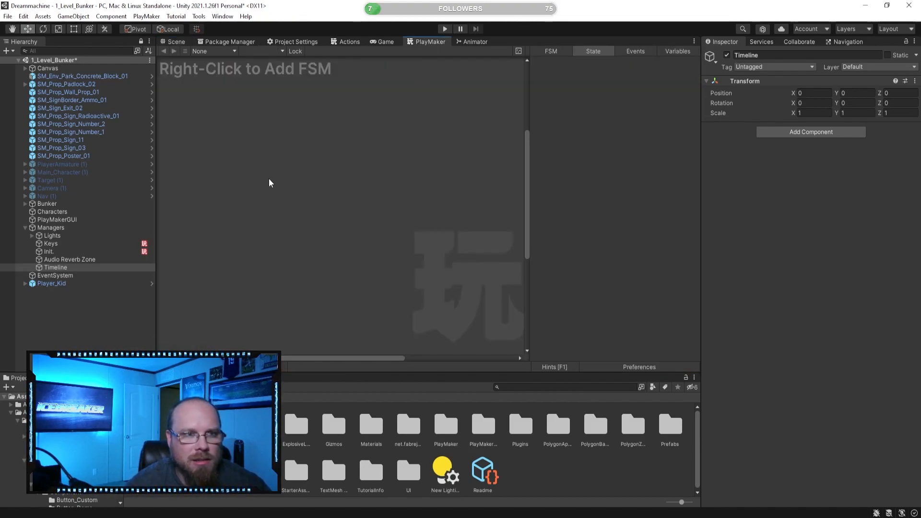
right_click(315, 223)
left_click(349, 231)
left_click(295, 199)
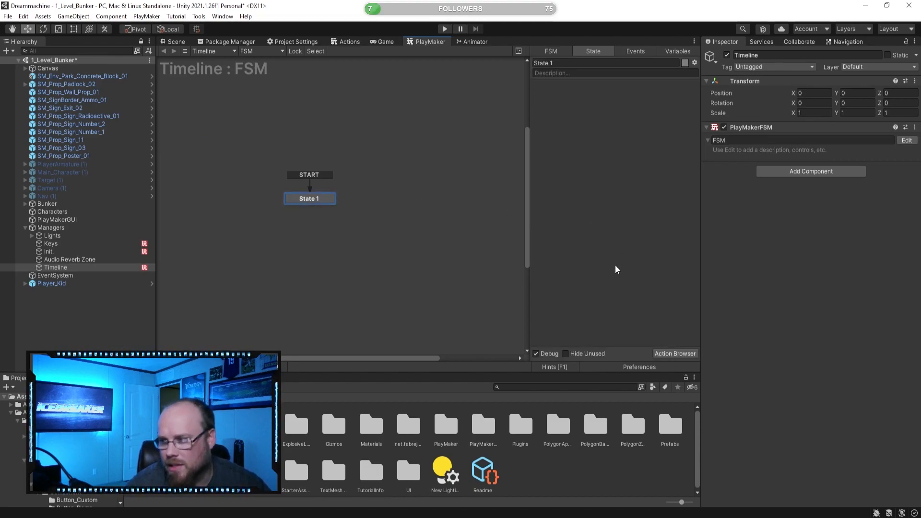
left_click(756, 139)
type("Timeline")
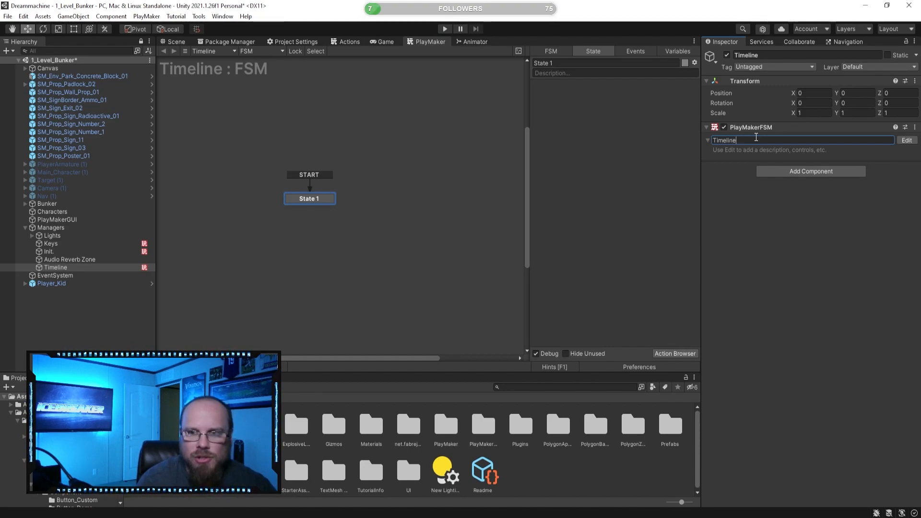
type("_Manager")
key("Return")
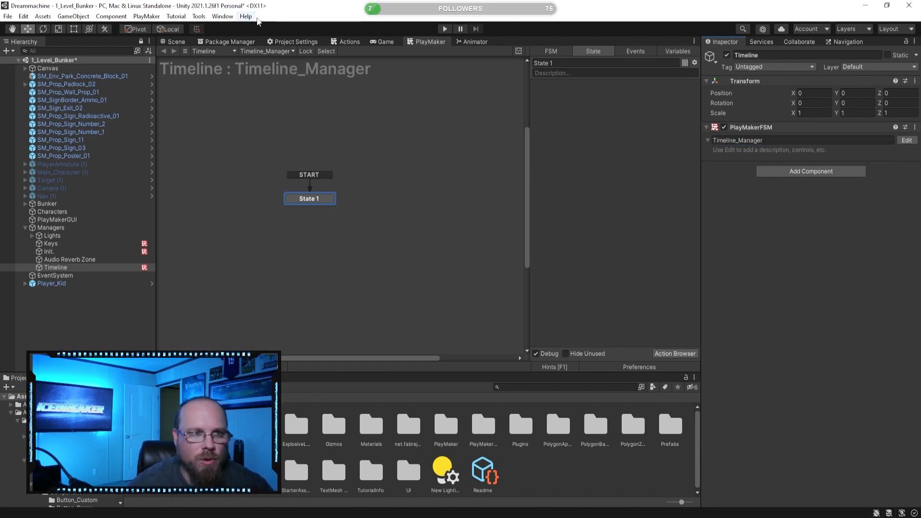
Return to the scene view and examine the workshop around the kid, the parked car and the desk.
left_click(175, 42)
left_click(131, 338)
left_click(79, 269)
left_click(549, 474)
right_click_drag(379, 262, 438, 278)
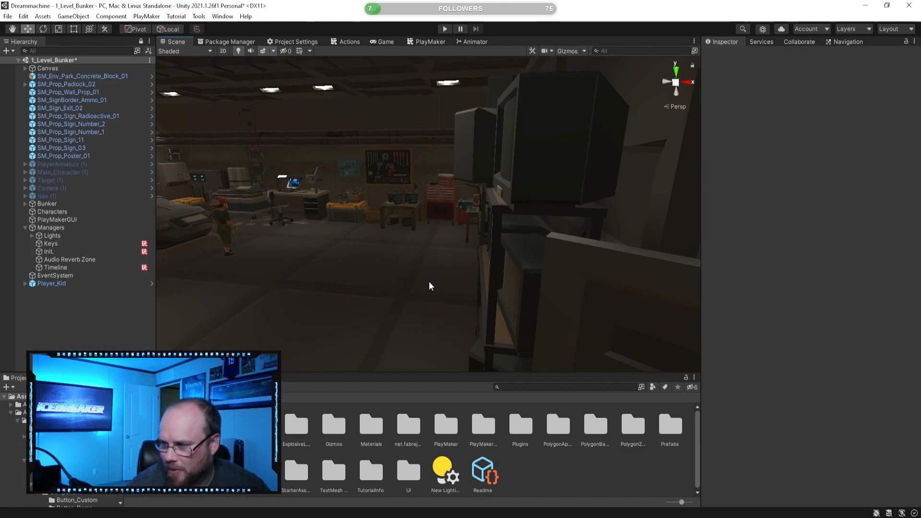
right_click_drag(371, 264, 265, 282)
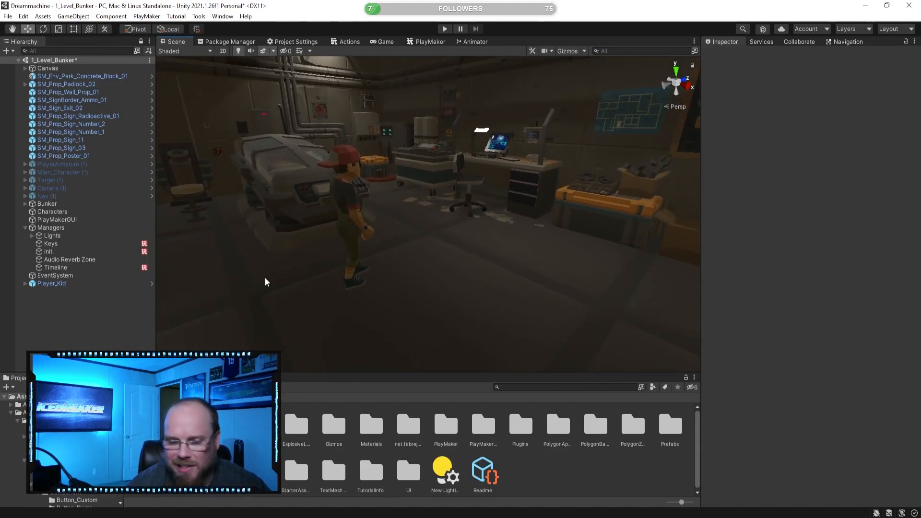
right_click_drag(291, 275, 304, 244)
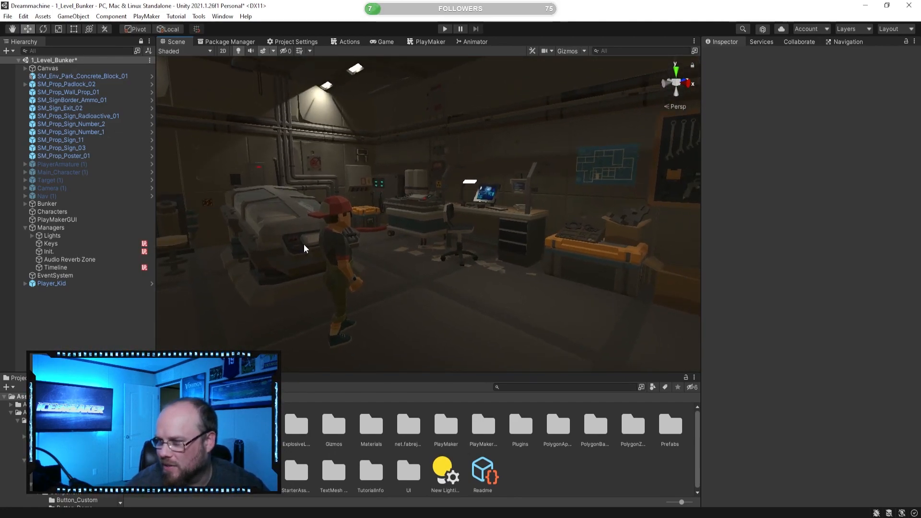
mouse_move(286, 266)
right_mouse_down()
mouse_move(274, 265)
mouse_move(274, 274)
mouse_move(289, 266)
right_mouse_up()
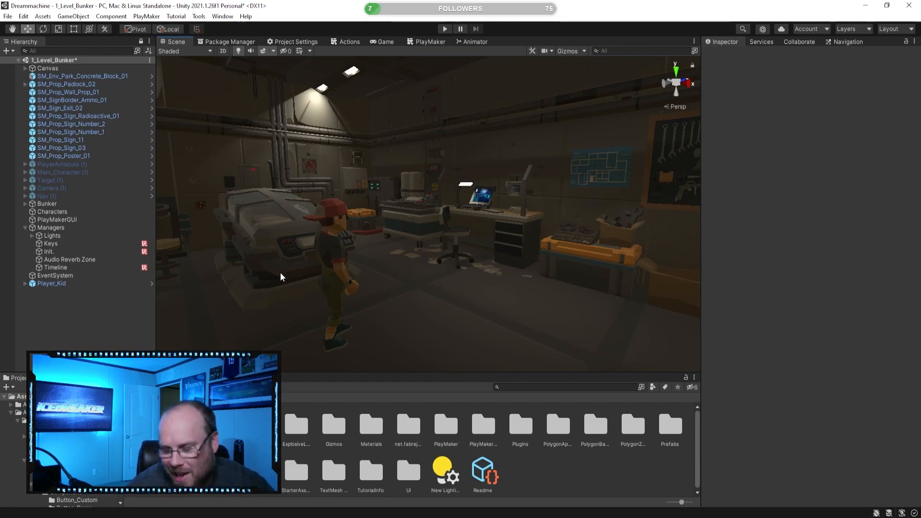
right_click_drag(279, 272, 281, 299)
key("w")
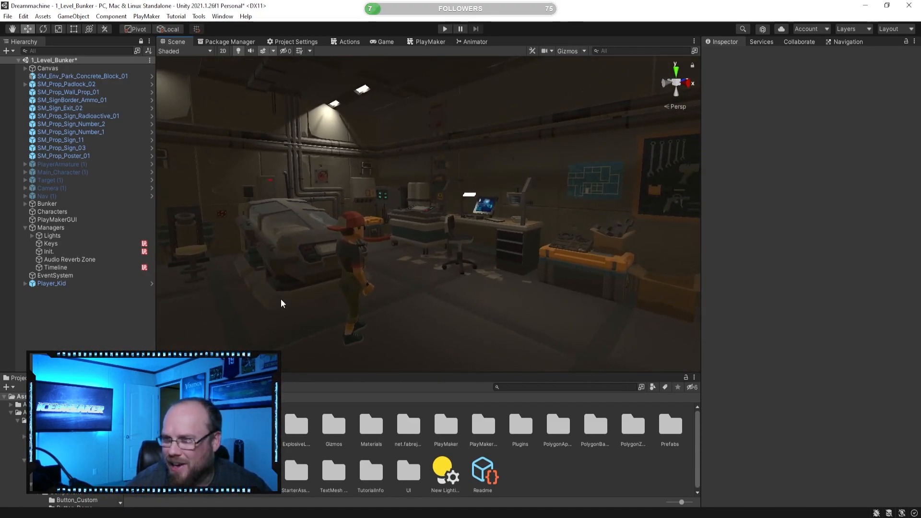
Check the trigger Box Collider settings of SM_Prop_Gunlocker_01 and its surroundings beside the doorway.
right_click_drag(226, 306, 367, 334)
key("w")
key("w")
left_click(419, 292)
scroll(761, 433, "down", 3)
right_click_drag(482, 317, 434, 311)
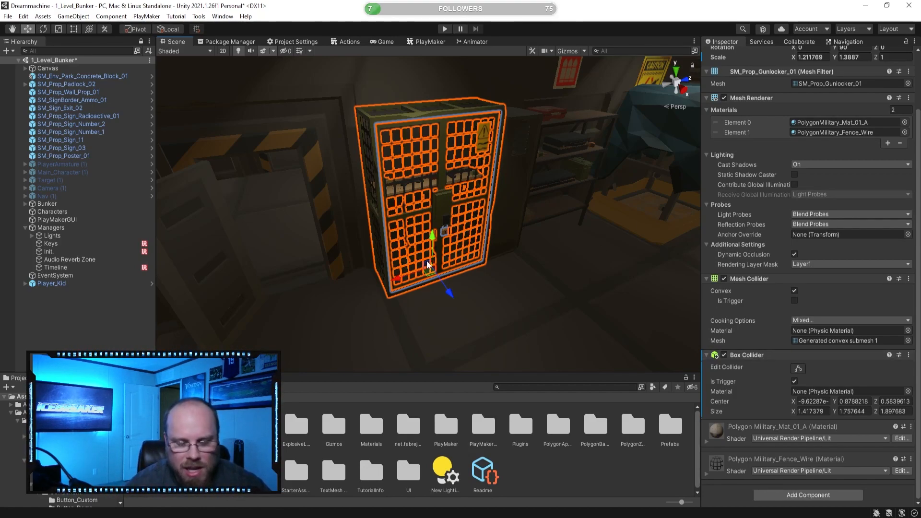
right_click_drag(552, 184, 469, 234)
right_click_drag(346, 222, 346, 216)
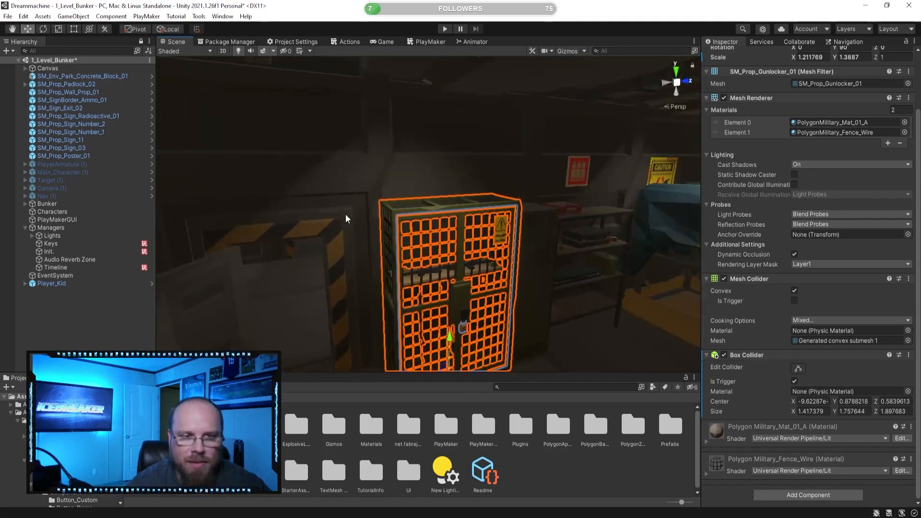
right_click_drag(417, 189, 379, 198)
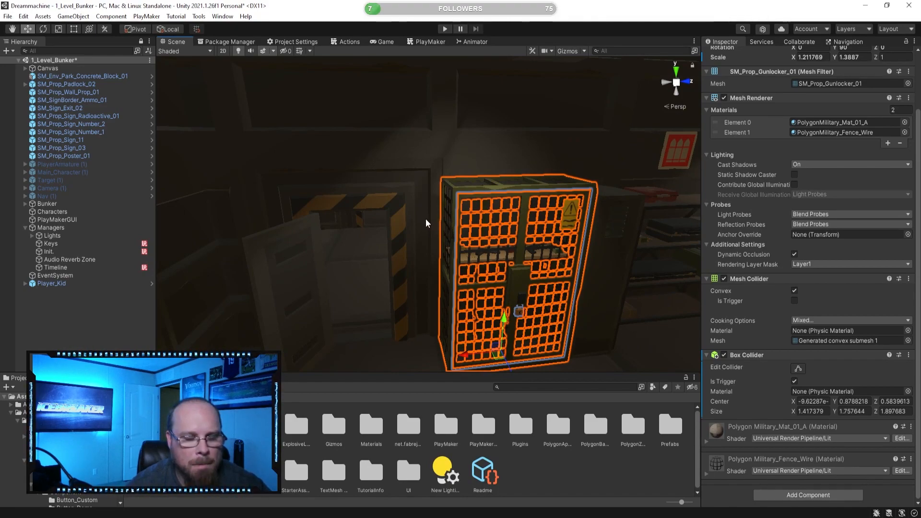
right_click_drag(426, 219, 523, 236)
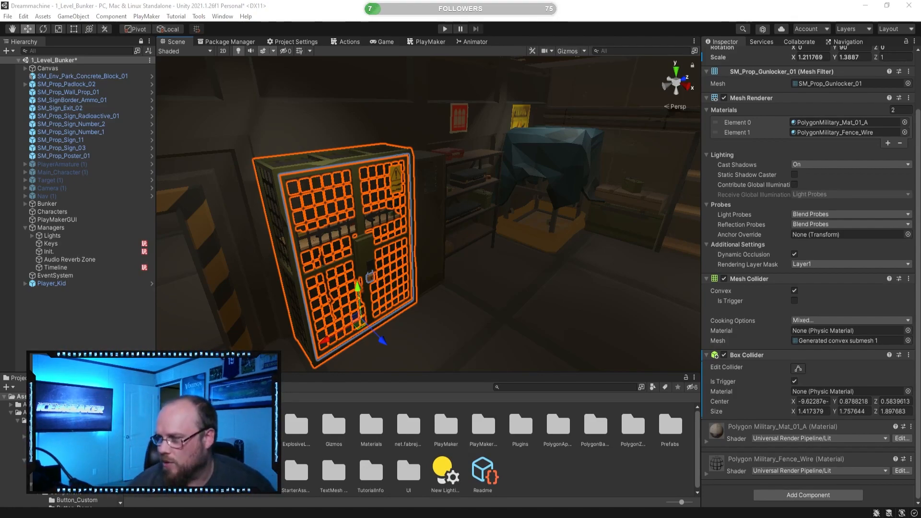
Examine the padlocked gun locker, the weapons inside it and the neighbouring shelves from several angles.
left_click(563, 267)
right_click_drag(562, 268, 490, 271)
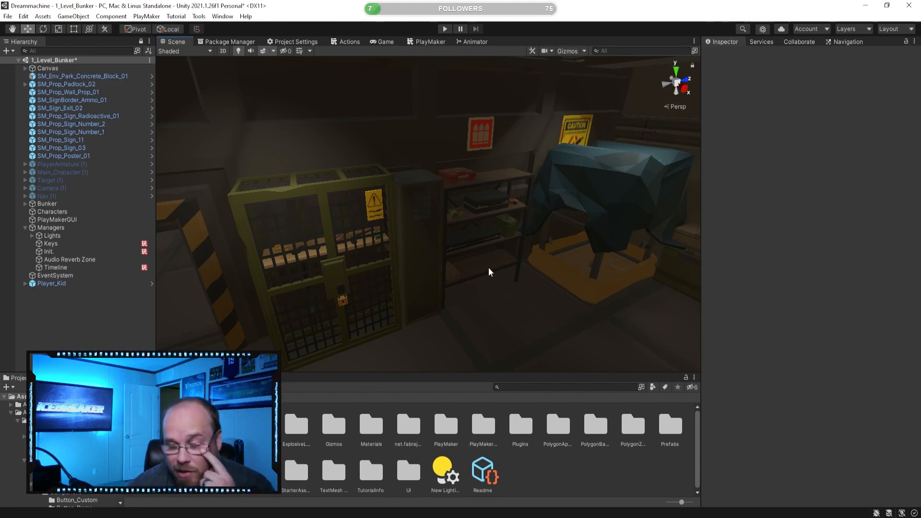
left_click_drag(465, 292, 522, 275, "alt")
left_click_drag(471, 303, 417, 308, "alt")
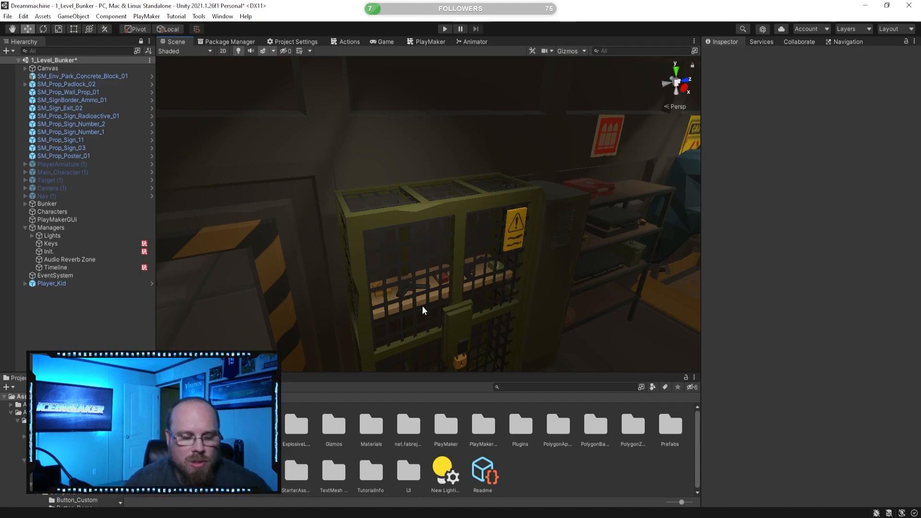
left_click_drag(397, 322, 357, 355, "alt")
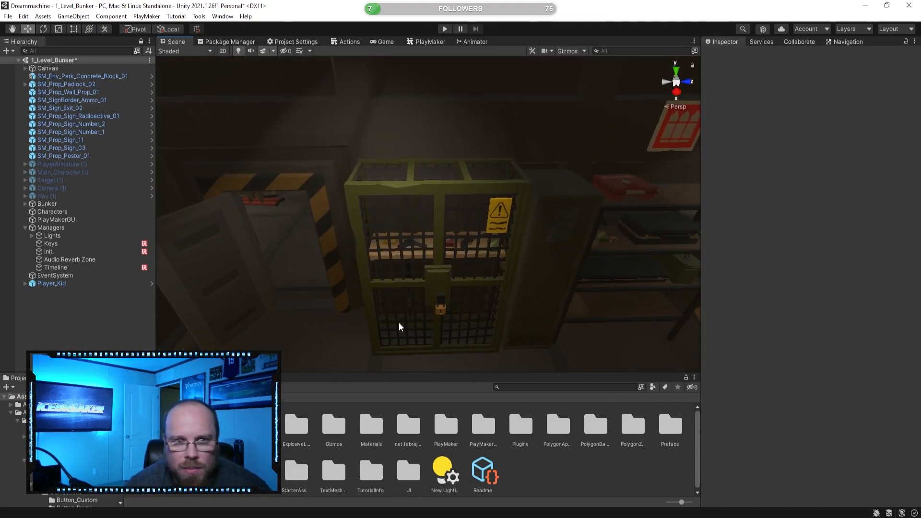
left_click_drag(418, 230, 454, 218, "alt")
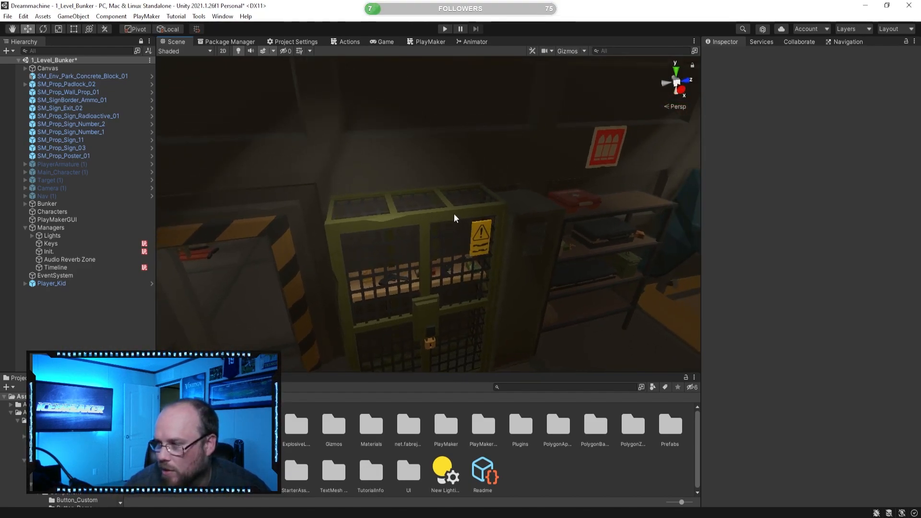
left_click_drag(523, 194, 406, 256, "alt")
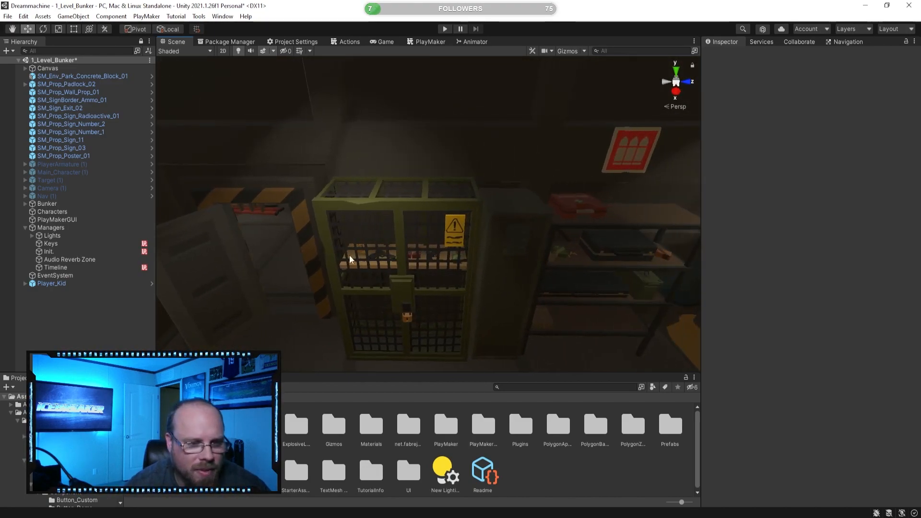
left_click_drag(308, 233, 370, 253, "alt")
left_click(318, 267)
right_click_drag(318, 267, 329, 290)
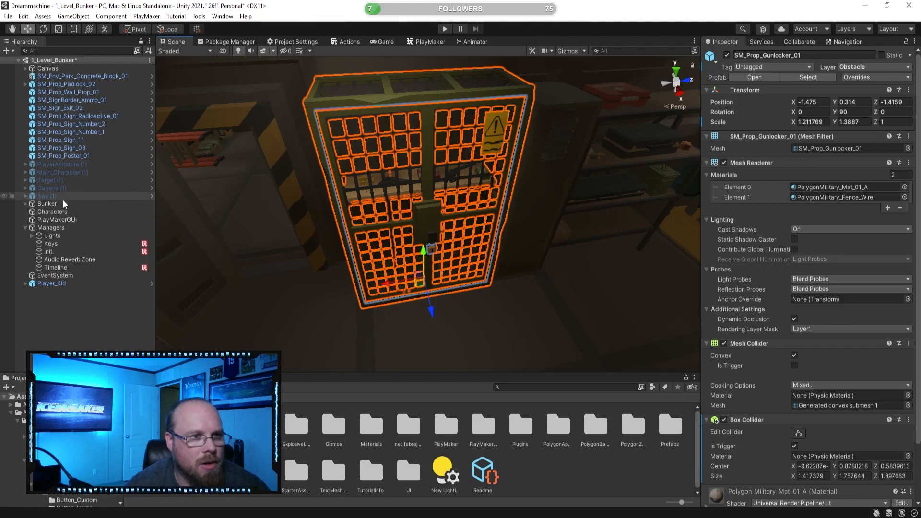
left_click(608, 469)
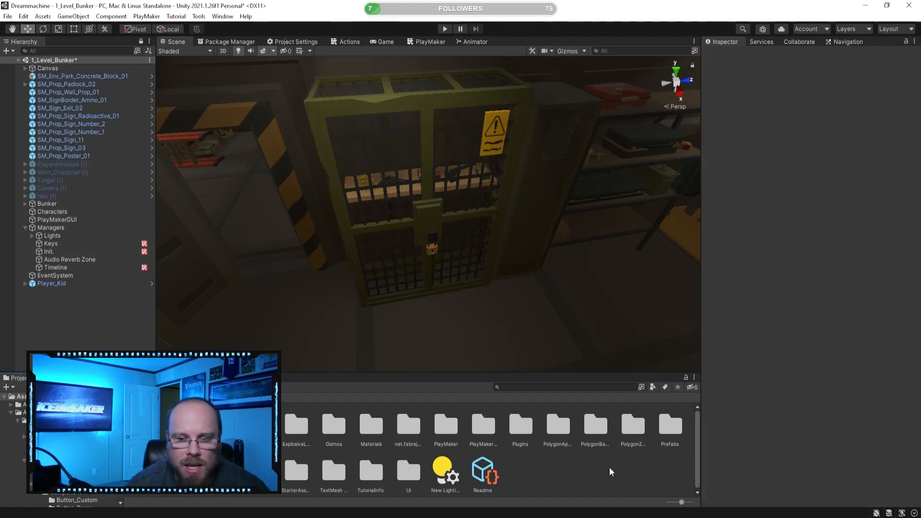
left_click(423, 103)
left_click(138, 38)
left_click(609, 469)
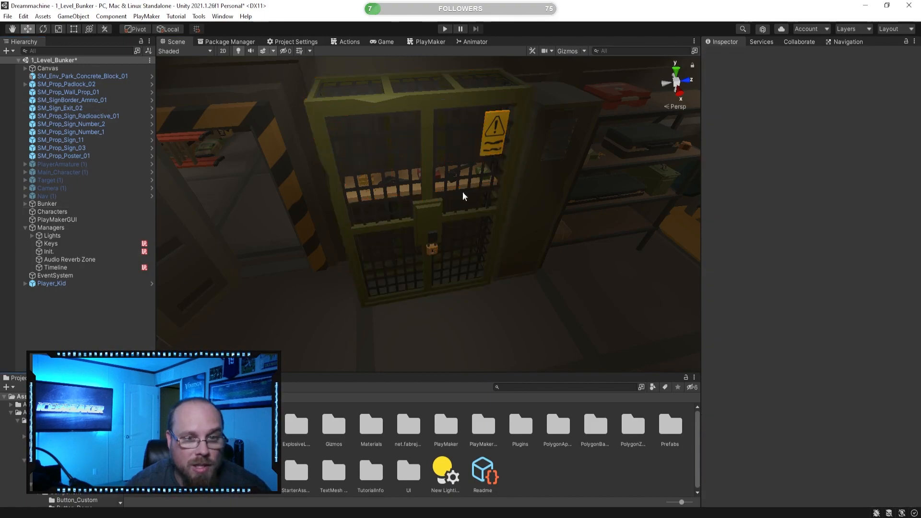
Move SM_Prop_Gunlocker_01 out of the Supply (4) group into the Interactables group under Dynamic.
left_click(427, 112)
left_click(95, 280)
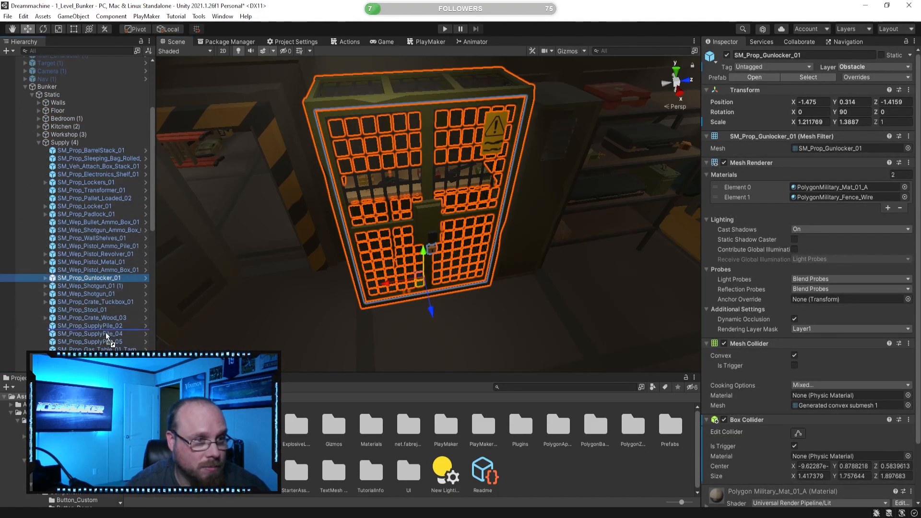
scroll(106, 336, "down", 3)
left_click_drag(95, 363, 68, 328)
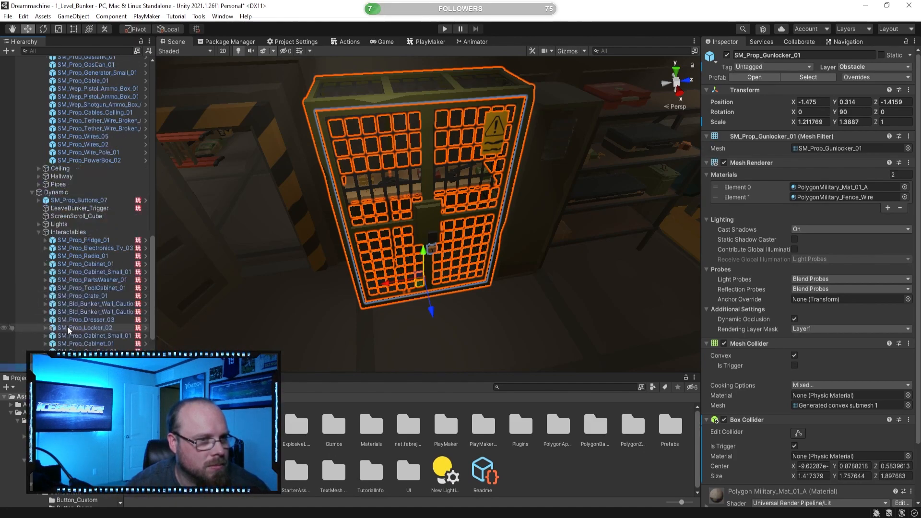
left_click(557, 465)
right_click_drag(360, 226, 366, 201)
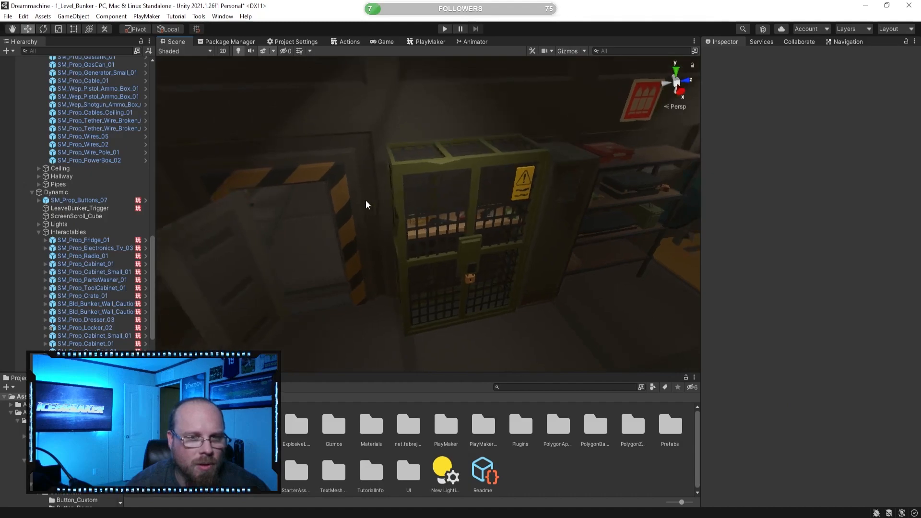
scroll(96, 316, "down", 5)
left_click(113, 288)
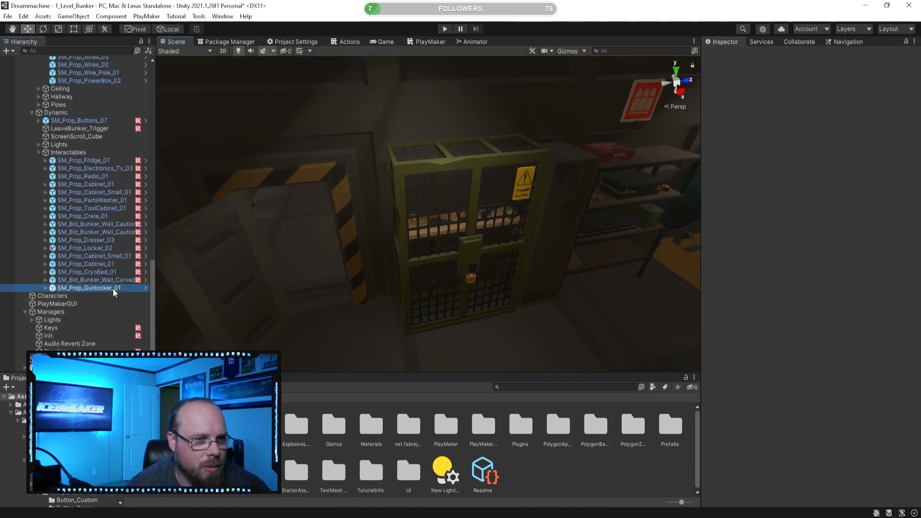
key("alt+shift+a")
right_click_drag(443, 289, 411, 294)
left_click(128, 288)
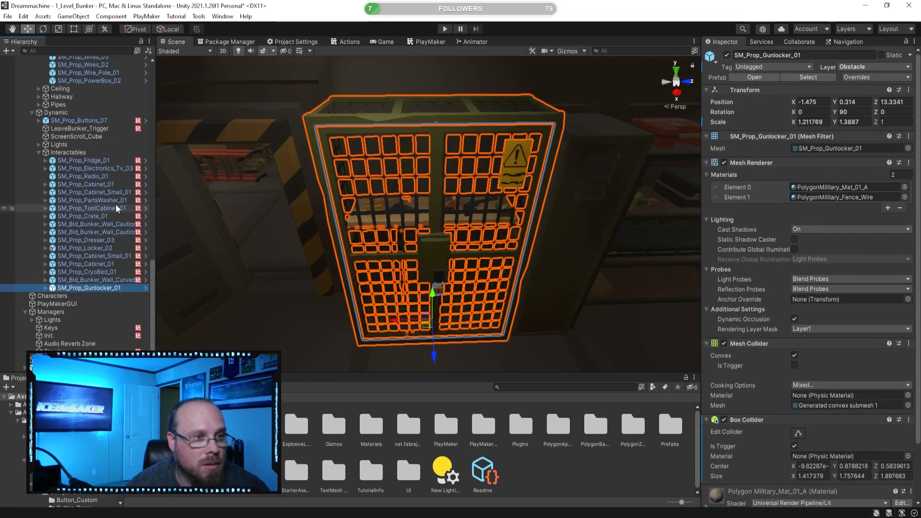
Copy the PlayMaker FSM component from SM_Prop_Fridge_01 and paste it as a new component on SM_Prop_Gunlocker_01.
left_click(119, 162)
scroll(784, 422, "down", 10)
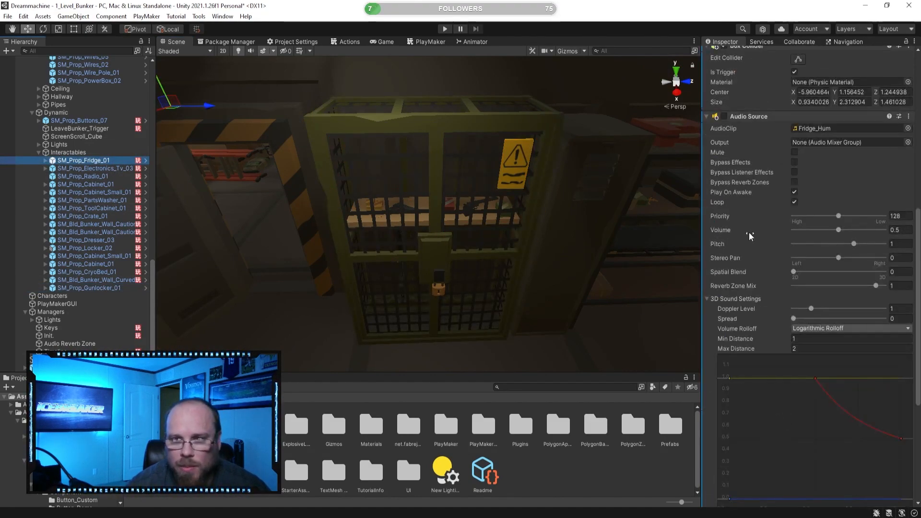
scroll(767, 288, "down", 5)
right_click(768, 419)
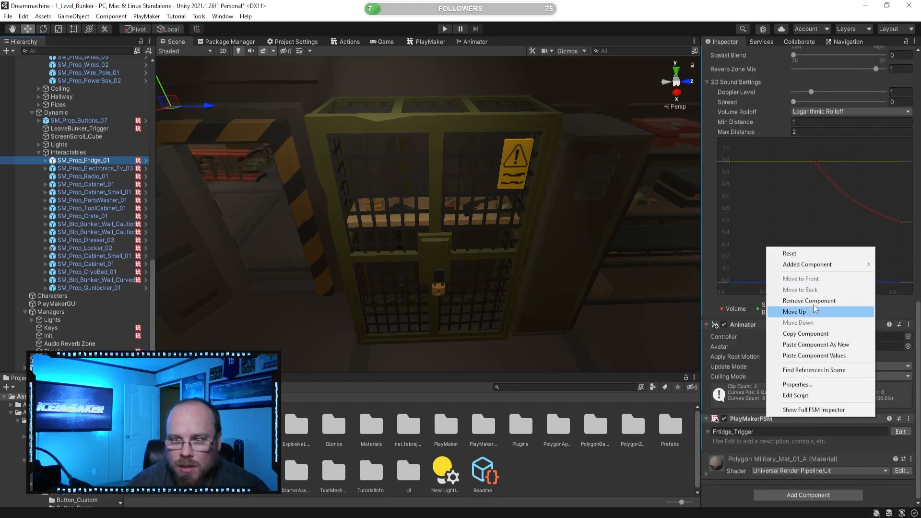
left_click(824, 333)
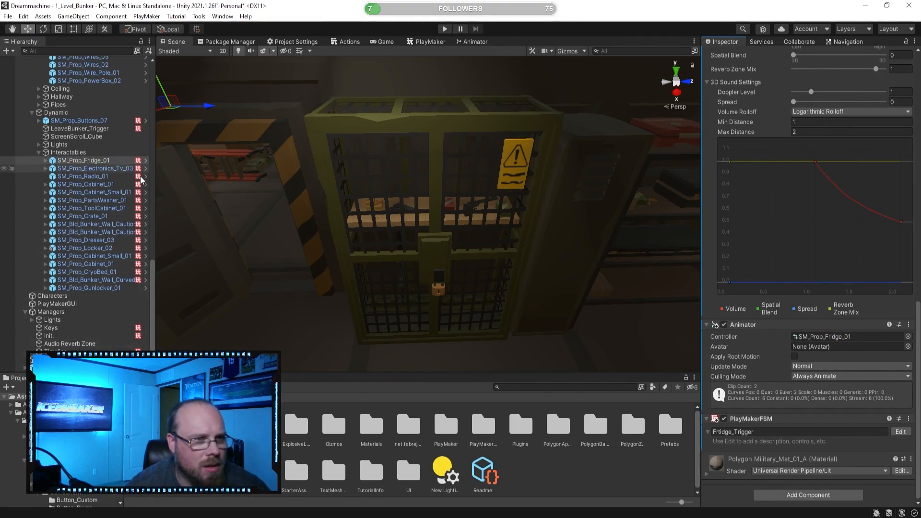
left_click(91, 288)
right_click(761, 356)
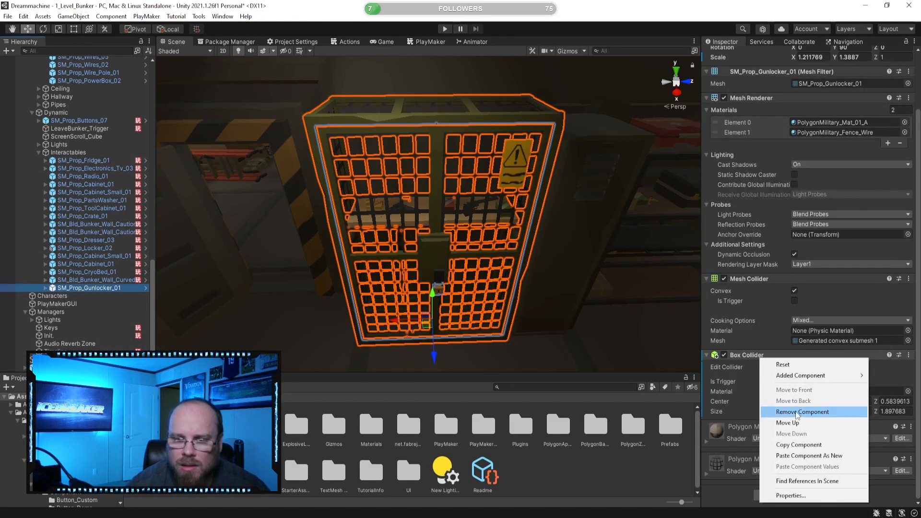
left_click(808, 456)
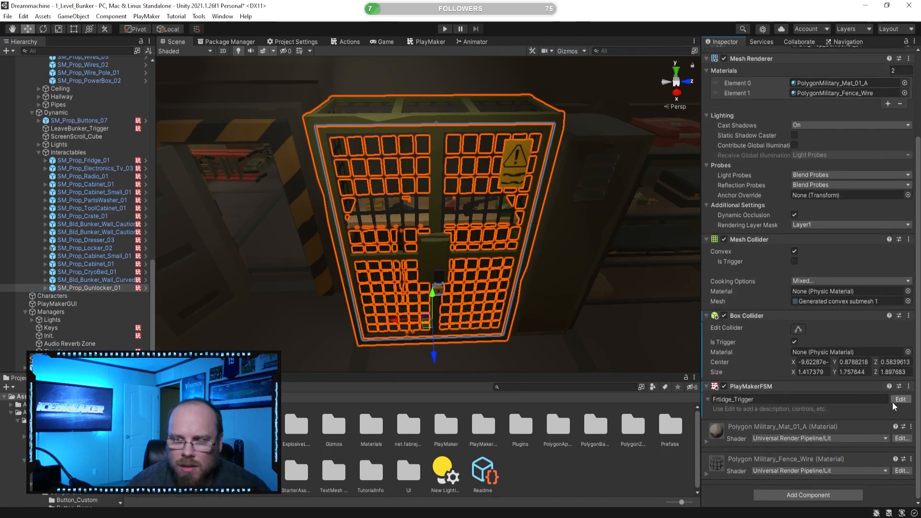
Rename the gun locker's pasted FSM to GunCage_Trigger.
double_click(722, 399)
type("Gun")
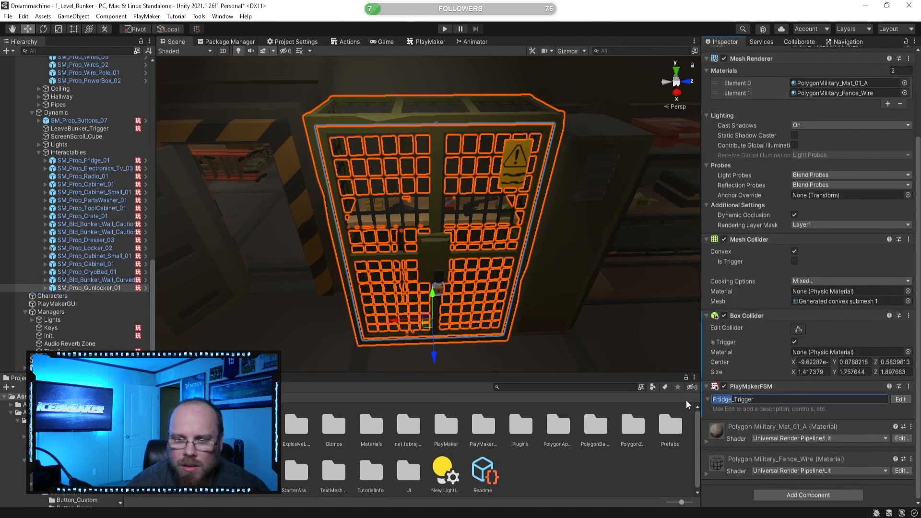
type("Cage")
key("Return")
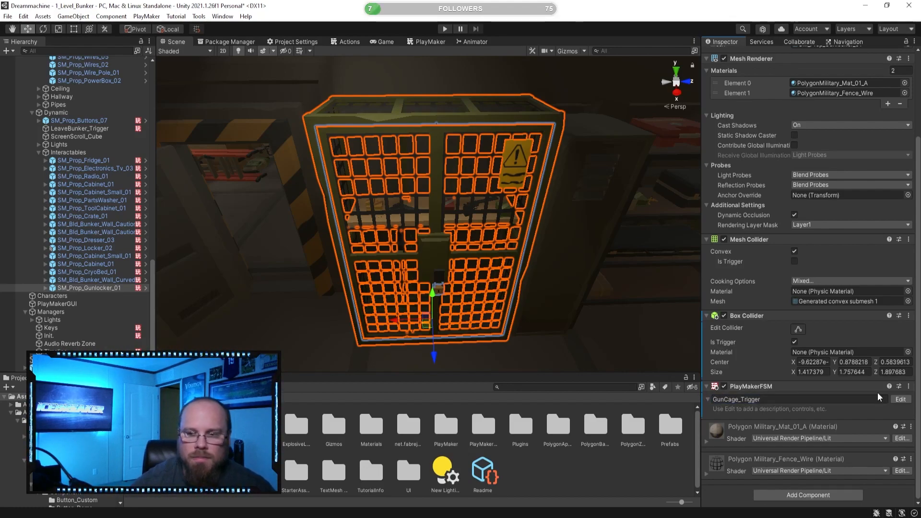
Open the GunCage_Trigger FSM in the PlayMaker editor and examine the actions of its Open, Player in Zone, IsOpen and Player in Zone 2 states.
left_click(901, 399)
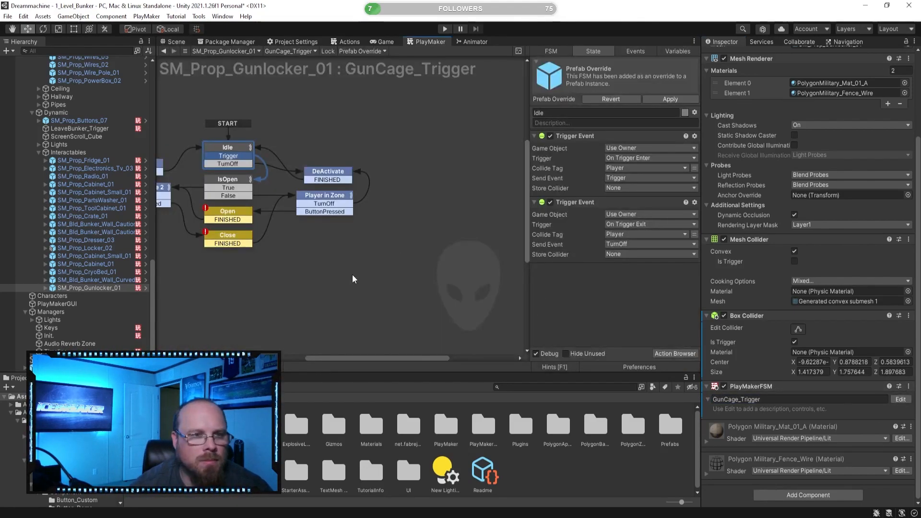
left_click(351, 237)
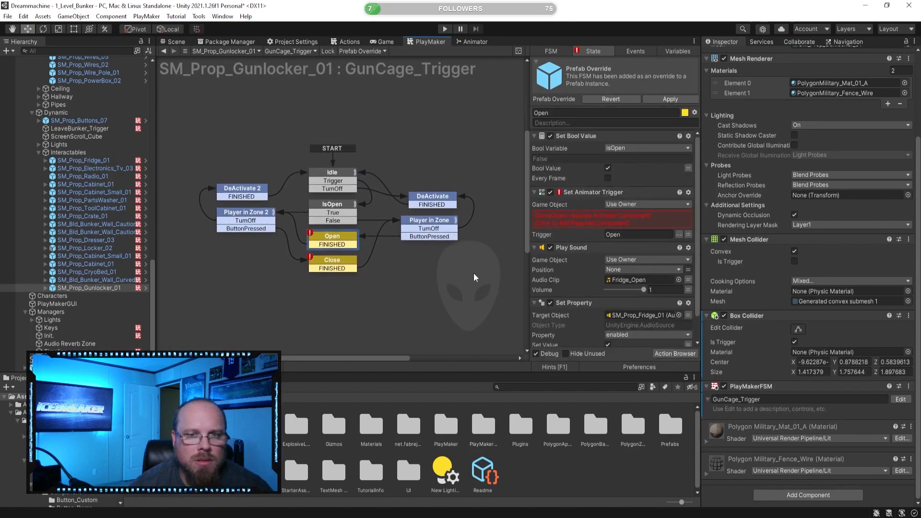
left_click(422, 197)
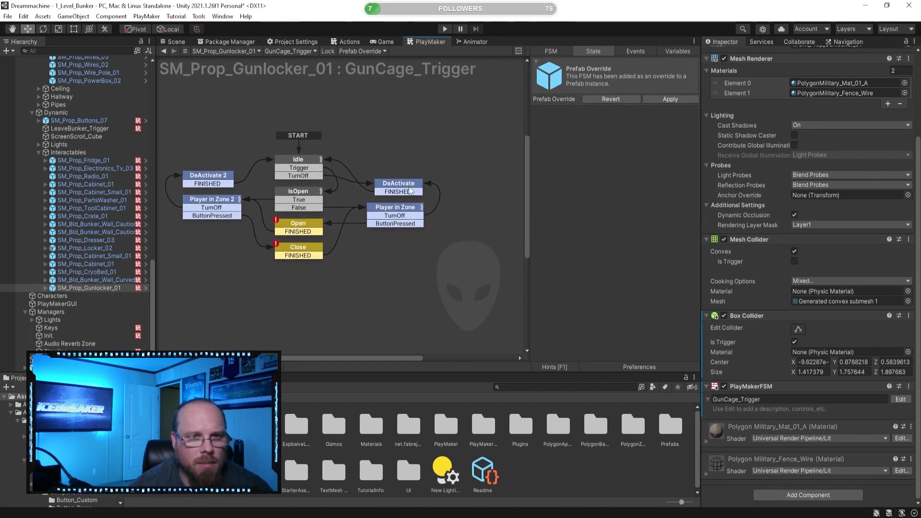
left_click(420, 224)
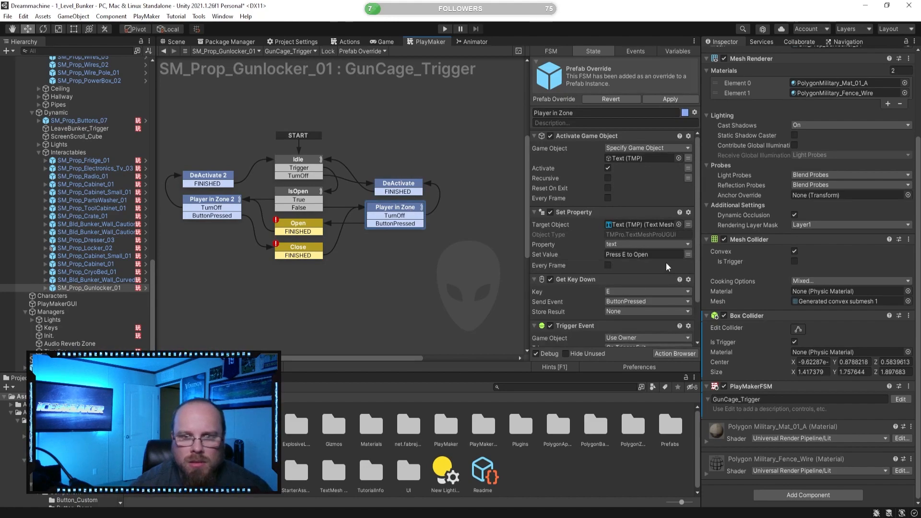
left_click(309, 163)
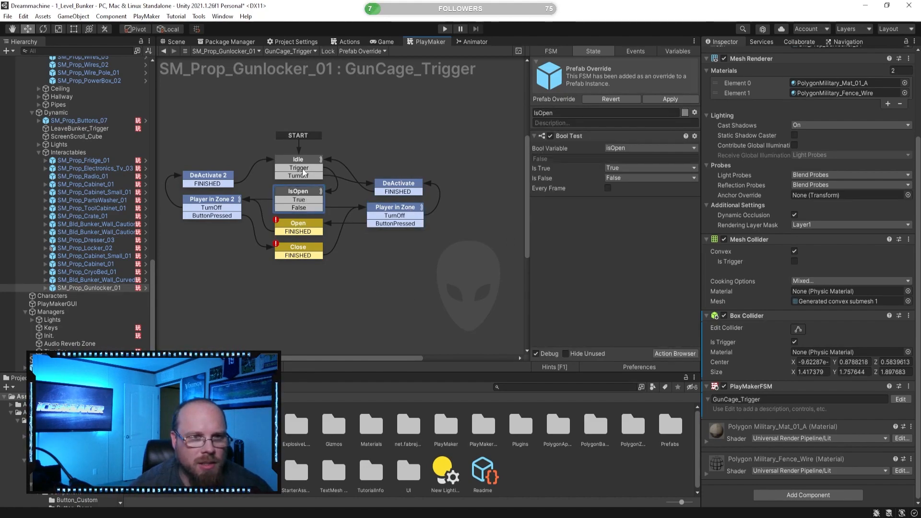
left_click(216, 200)
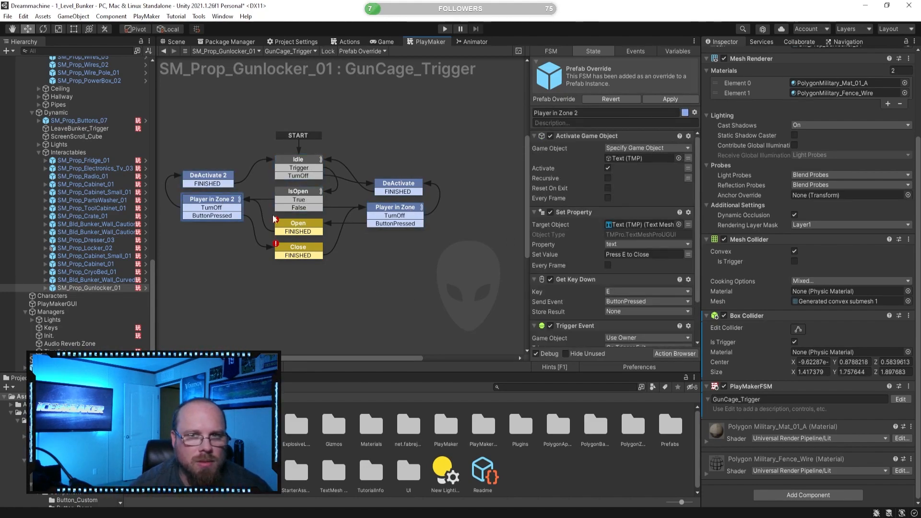
Change the colour of the Open and Close states in the GunCage_Trigger FSM from yellow to Blue.
left_click(316, 225)
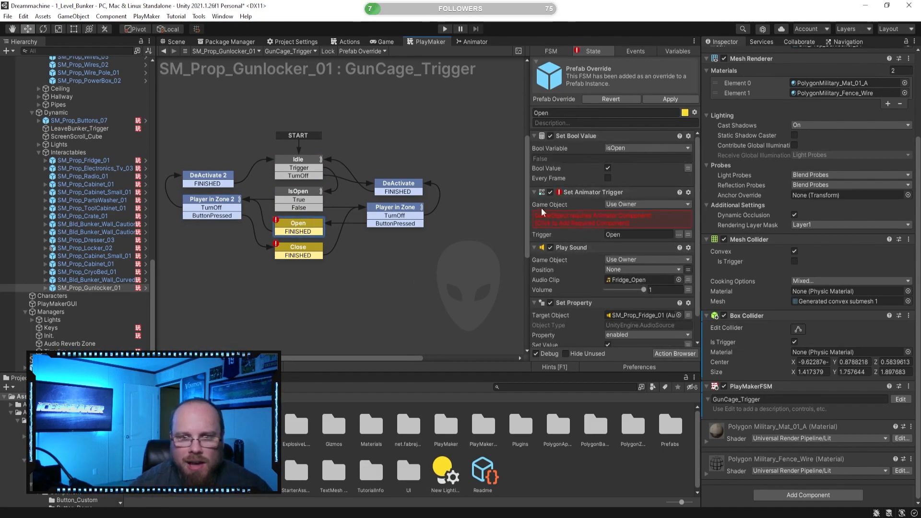
scroll(579, 265, "down", 2)
left_click(685, 113)
left_click(705, 118)
left_click(294, 252)
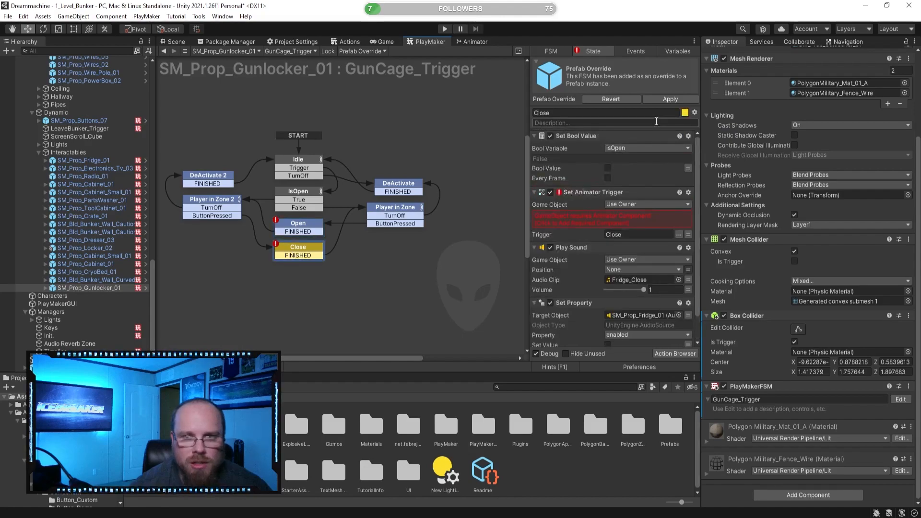
left_click(685, 113)
left_click(705, 120)
left_click(339, 307)
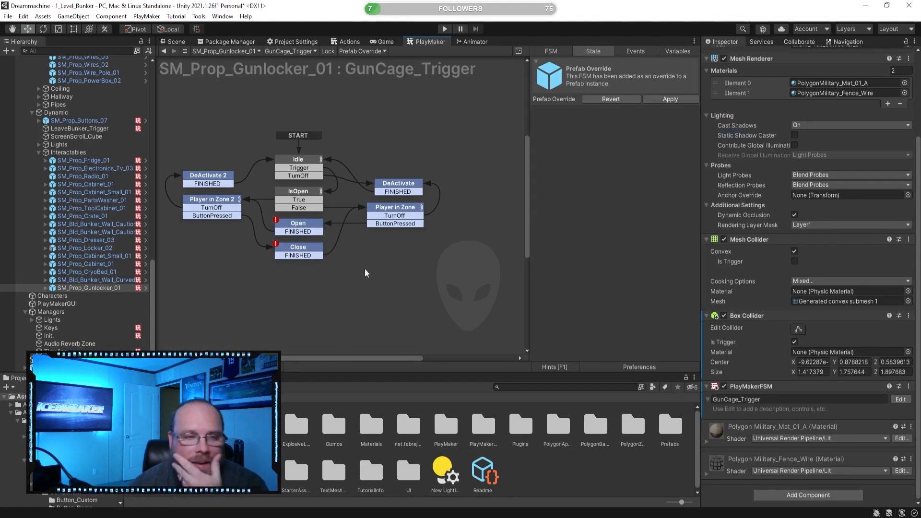
left_click(407, 209)
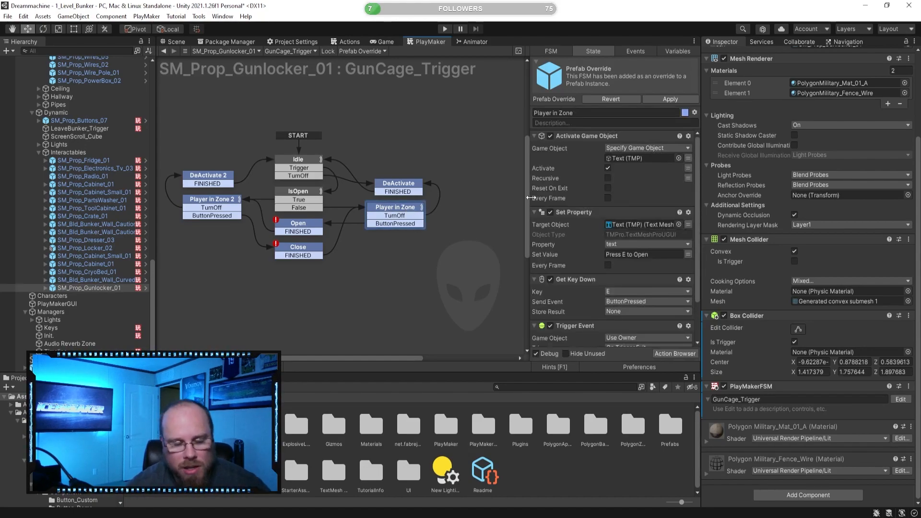
left_click(685, 114)
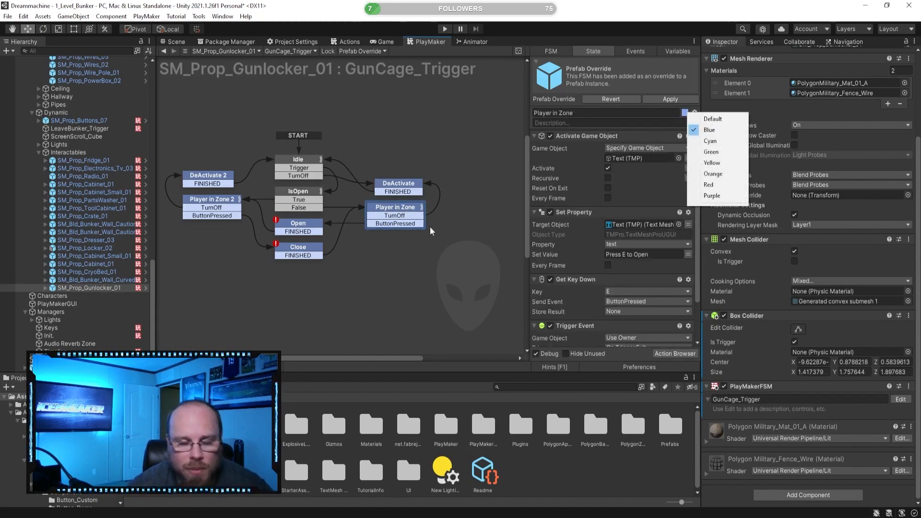
left_click(403, 279)
left_click(401, 211)
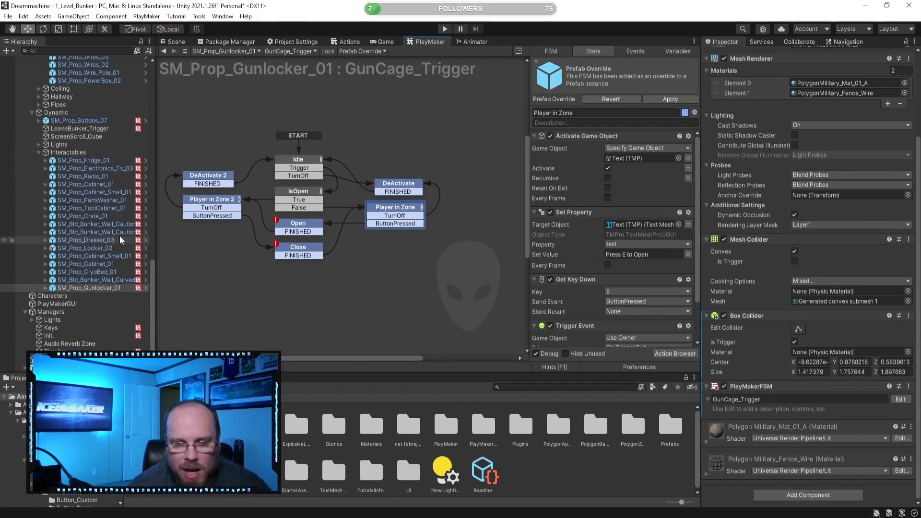
scroll(590, 283, "down", 3)
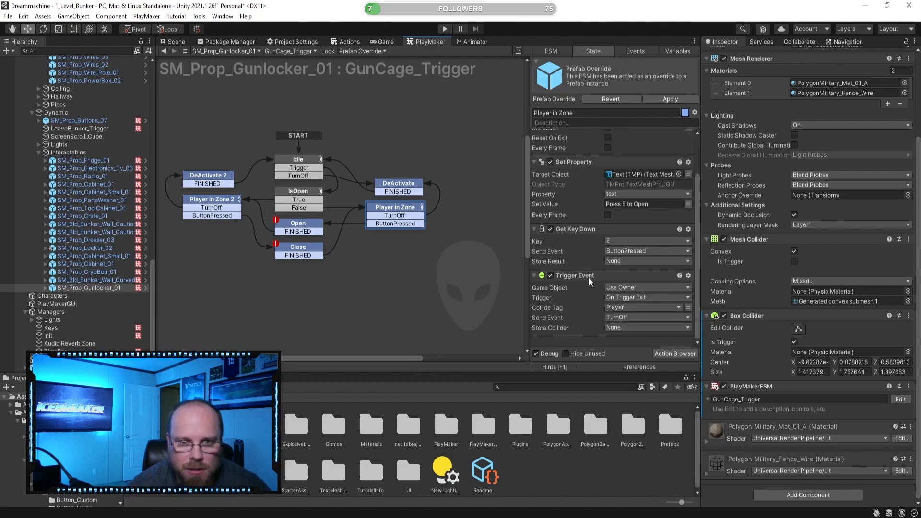
Remove the Play Sound and Set Property actions from the Open state.
left_click(312, 227)
scroll(601, 226, "down", 2)
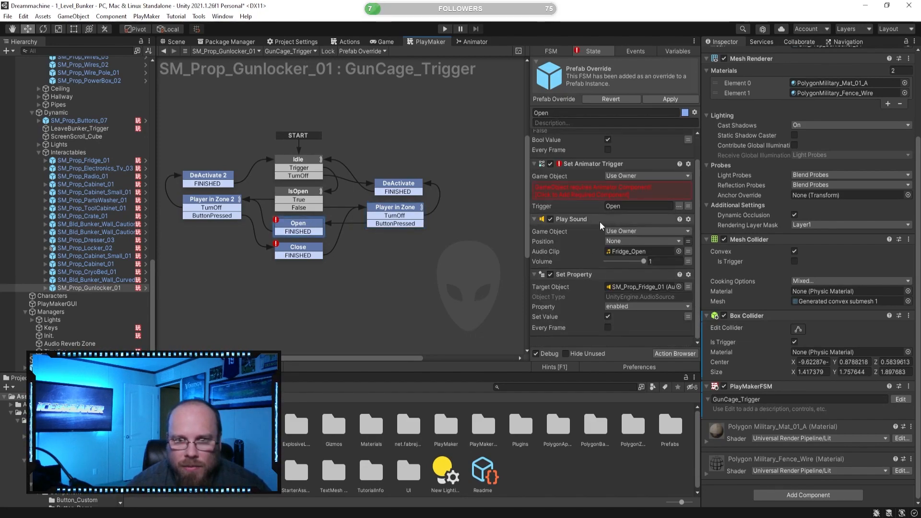
left_click(593, 222)
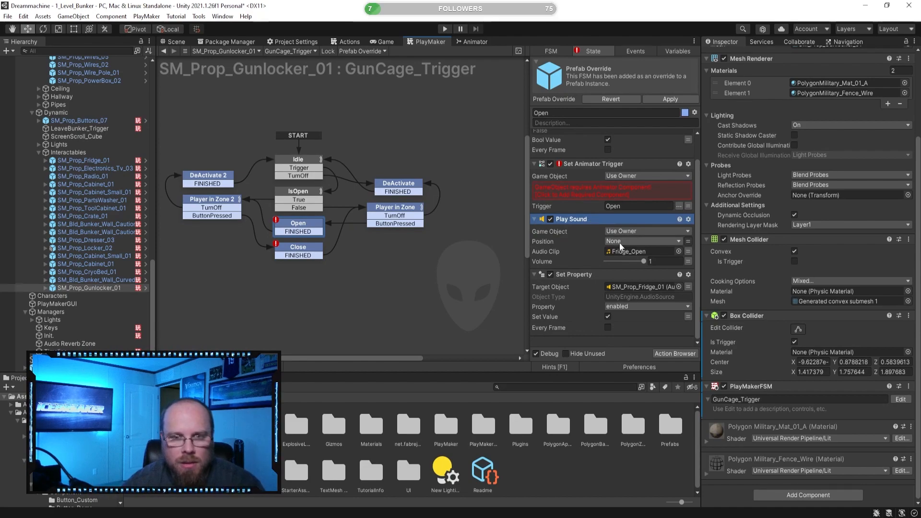
key("Delete")
left_click(587, 249)
key("Delete")
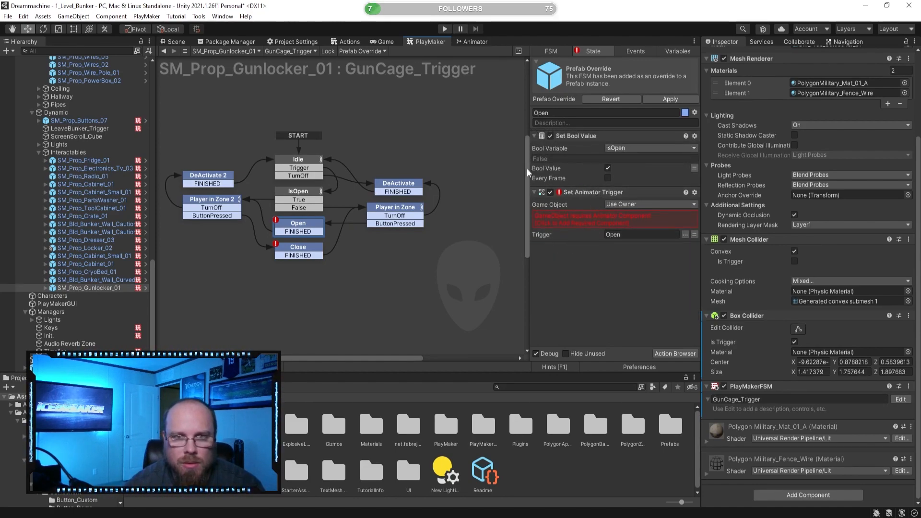
Remove the Play Sound and Set Property actions from the Close state.
left_click(358, 285)
left_click(298, 249)
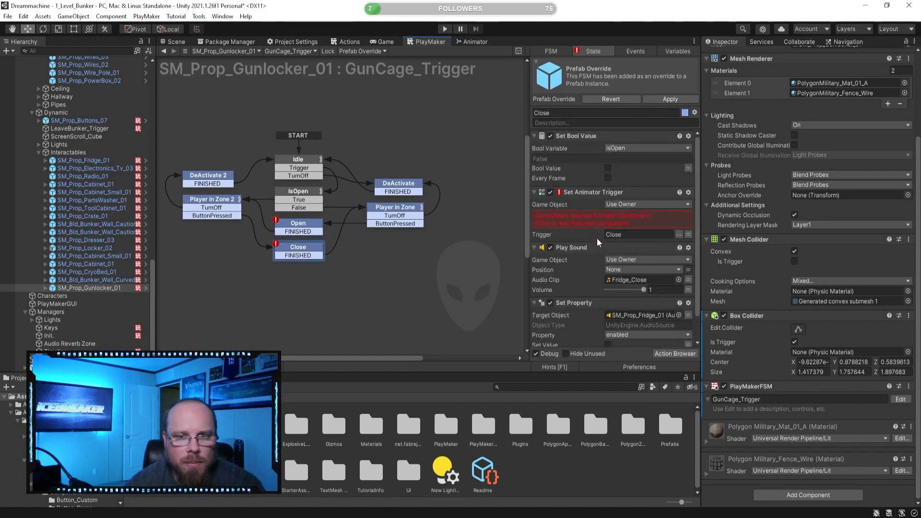
scroll(593, 258, "down", 2)
scroll(593, 257, "up", 2)
left_click(597, 248)
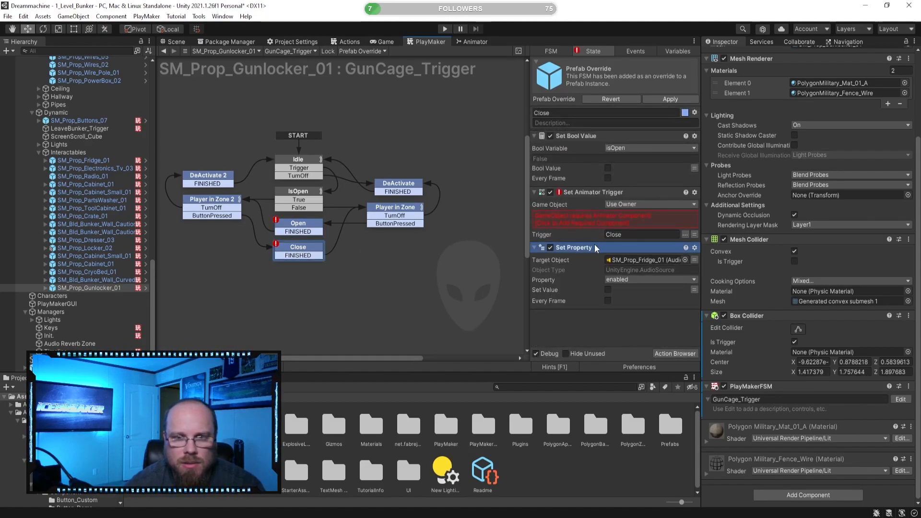
key("Delete")
left_click(245, 276)
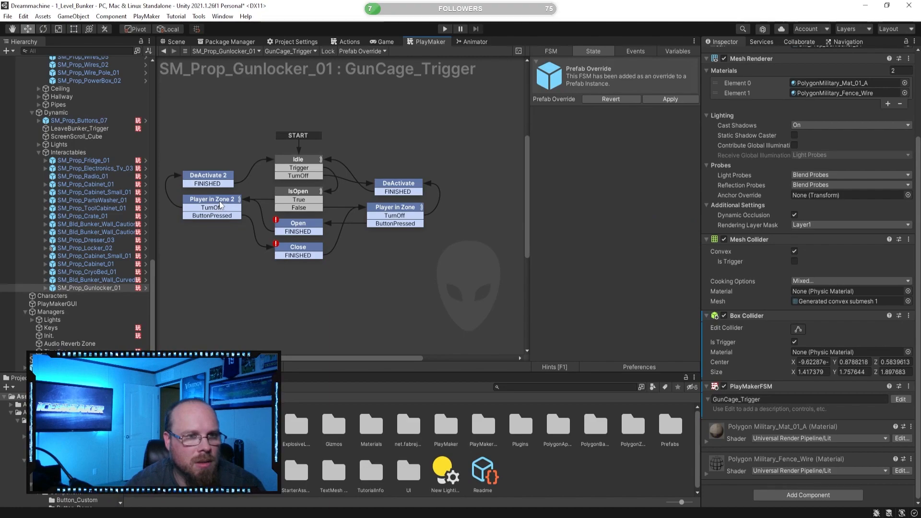
Show the gun locker in the scene with the animation timeline, select SM_Prop_Gunlocker_01 and expand its child doors.
left_click(172, 43)
left_click_drag(334, 205, 383, 249, "alt")
left_click(554, 484)
left_click(110, 378)
left_click_drag(261, 330, 323, 302, "alt")
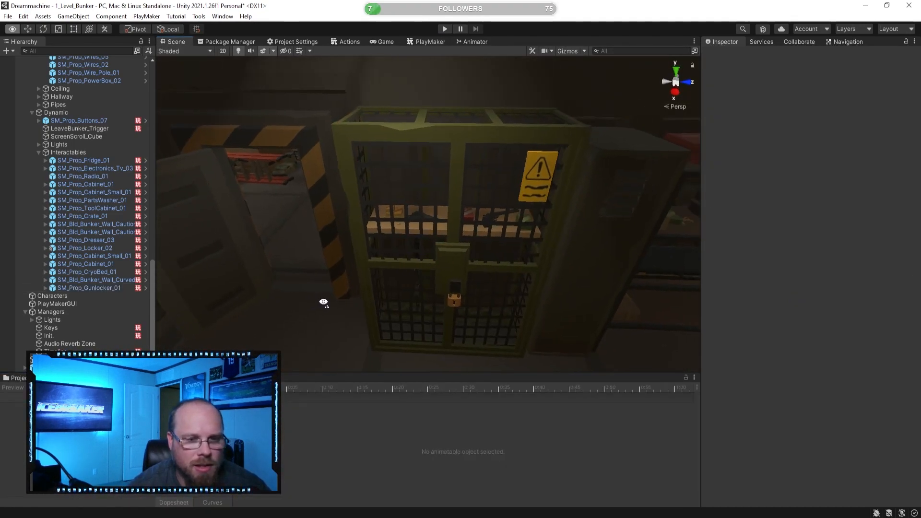
left_click(339, 163)
left_click(46, 288)
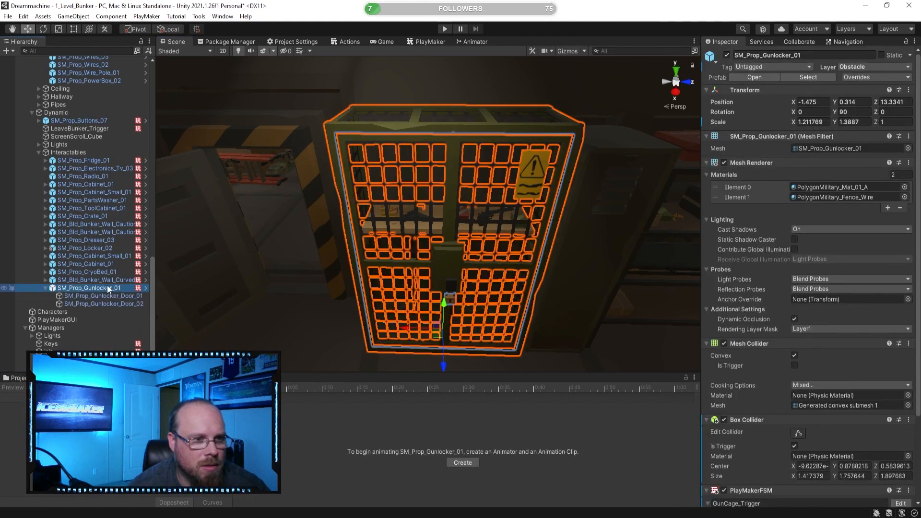
Create an animation clip for the gun locker, saved as GunCage_Open in the Animations folder.
left_click(463, 462)
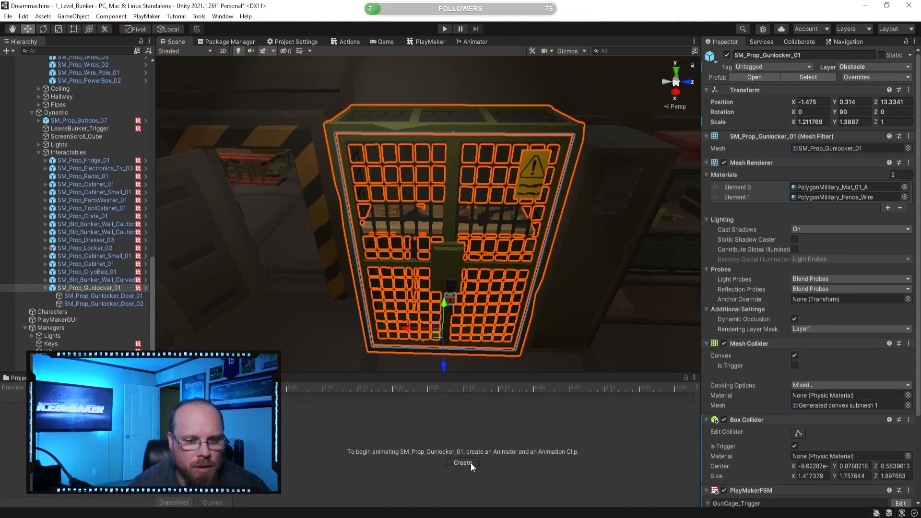
left_click(442, 196)
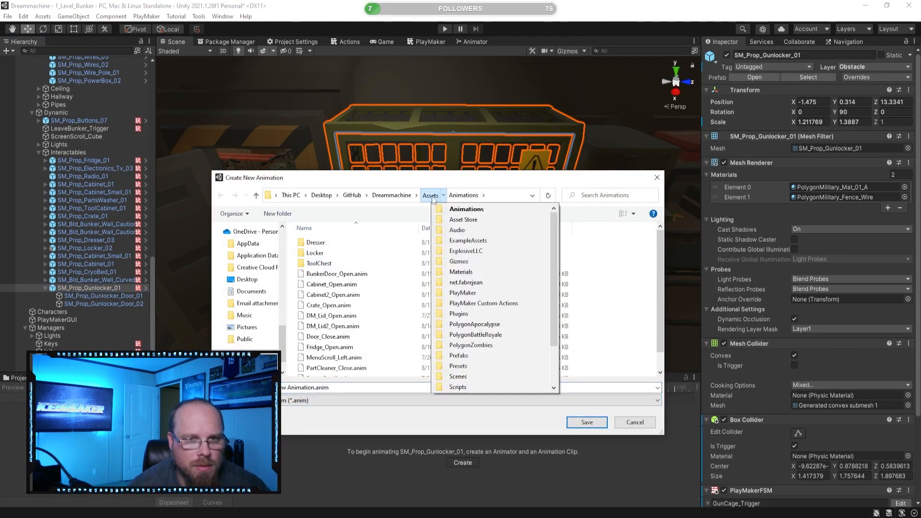
left_click(432, 195)
double_click(325, 243)
left_click(325, 389)
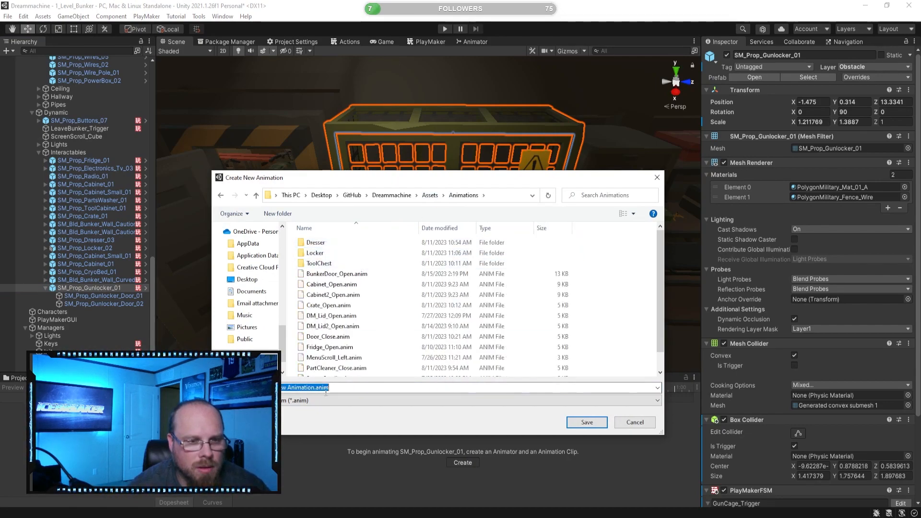
type("GunbCage")
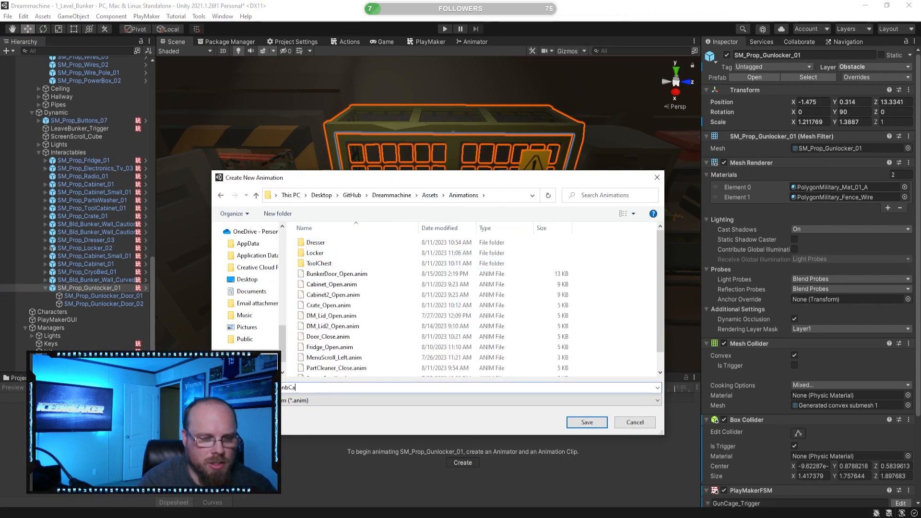
key("BackSpace")
key("BackSpace")
key("BackSpace")
key("BackSpace")
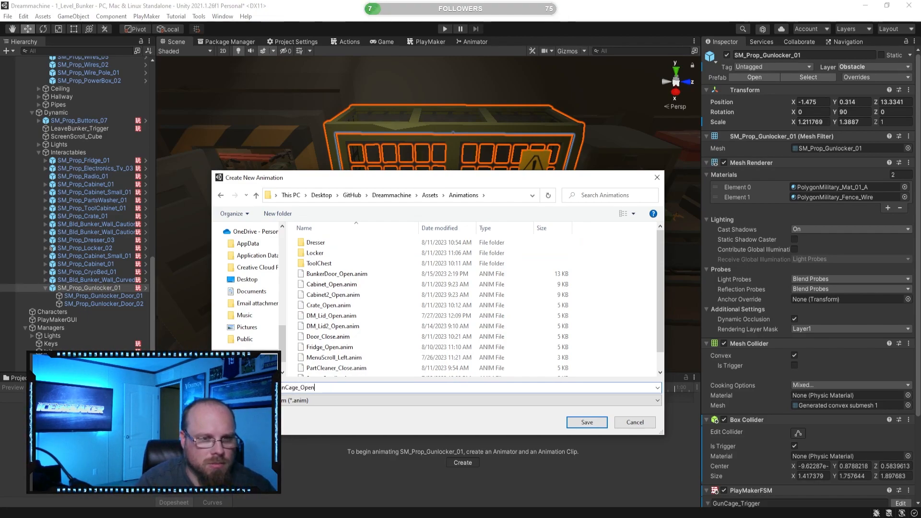
key("Return")
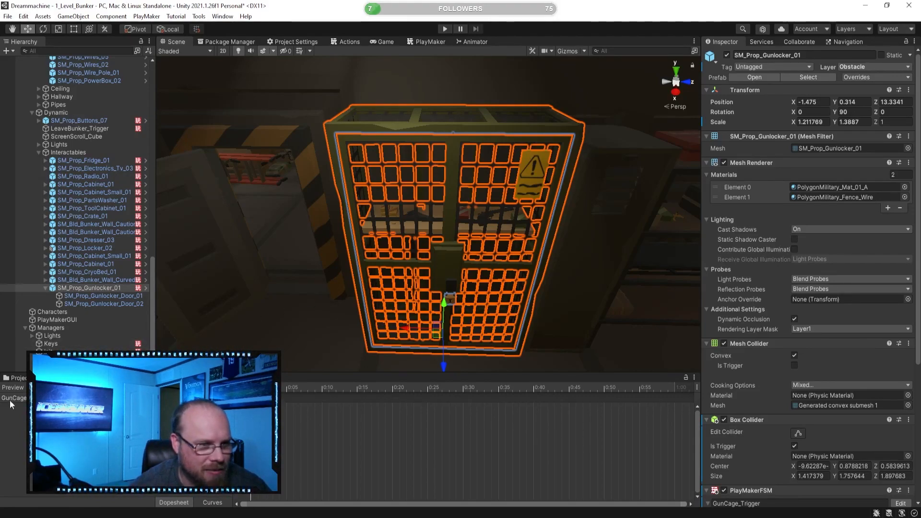
Turn on keyframe recording for the GunCage_Open clip and place the playhead at 2:00.
scroll(391, 386, "down", 3)
scroll(718, 418, "down", 3)
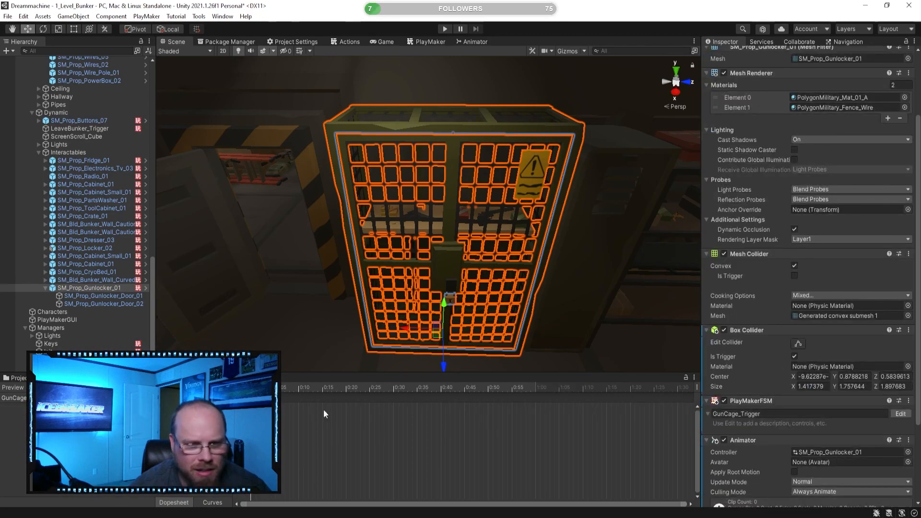
left_click(305, 389)
scroll(527, 409, "down", 1)
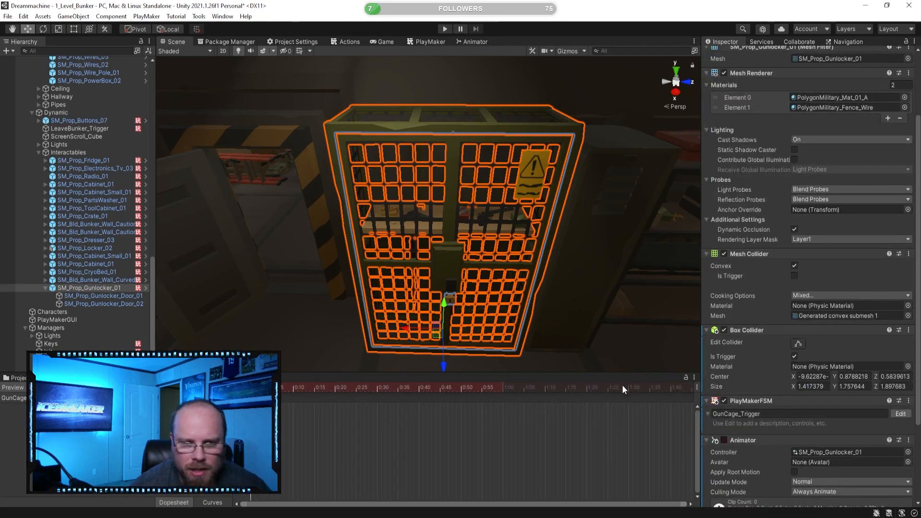
left_click(692, 505)
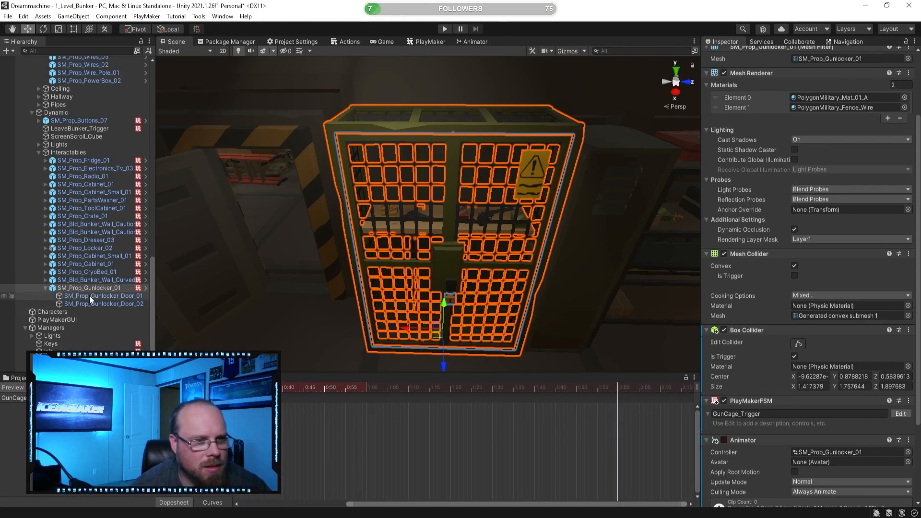
Record SM_Prop_Gunlocker_Door_01 swung open, with its Y rotation set to 120.
left_click(110, 296)
left_click(43, 28)
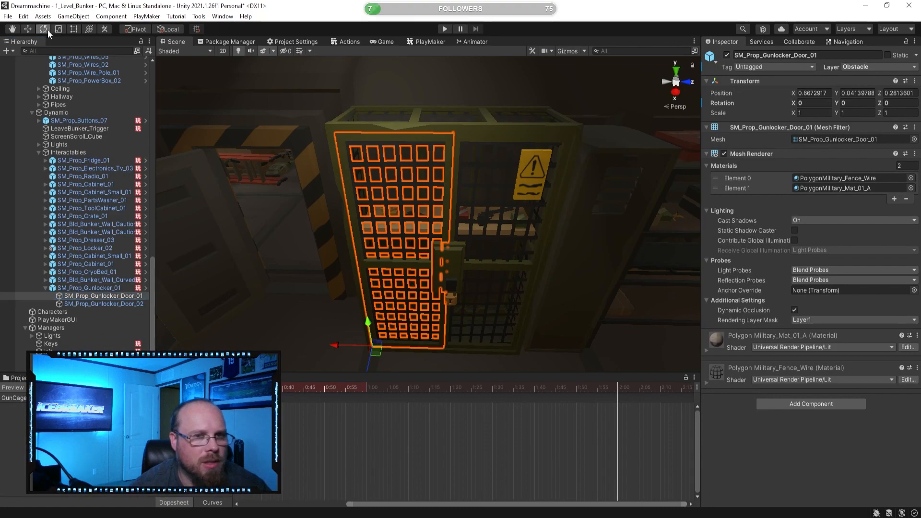
scroll(424, 308, "down", 4)
left_click_drag(412, 335, 198, 368)
left_click_drag(846, 104, 871, 103)
type("120")
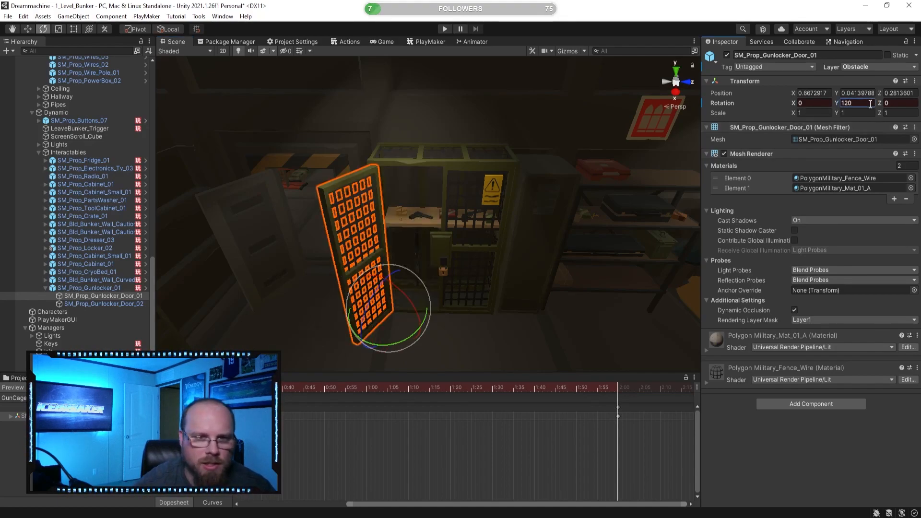
Record SM_Prop_Gunlocker_Door_02 swung open, with its Y rotation set to -120.
left_click(99, 304)
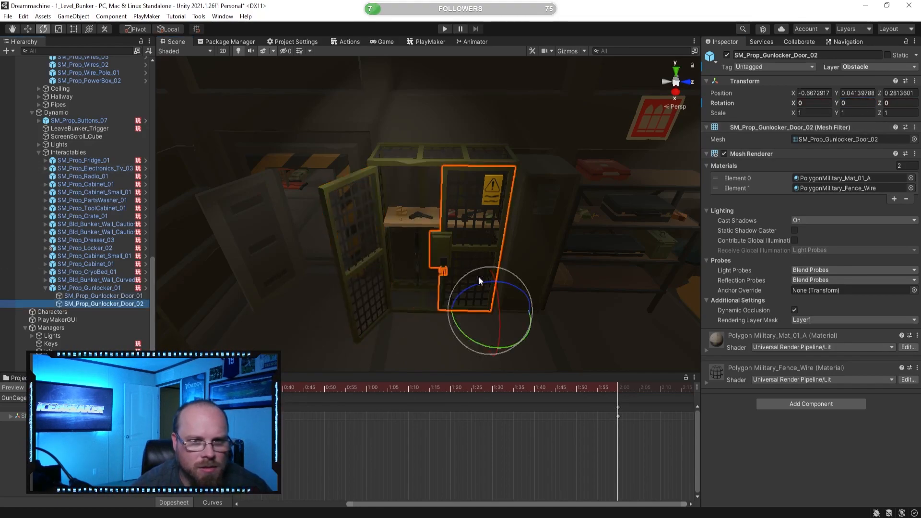
left_click_drag(471, 338, 598, 353)
left_click(862, 104)
type("-120")
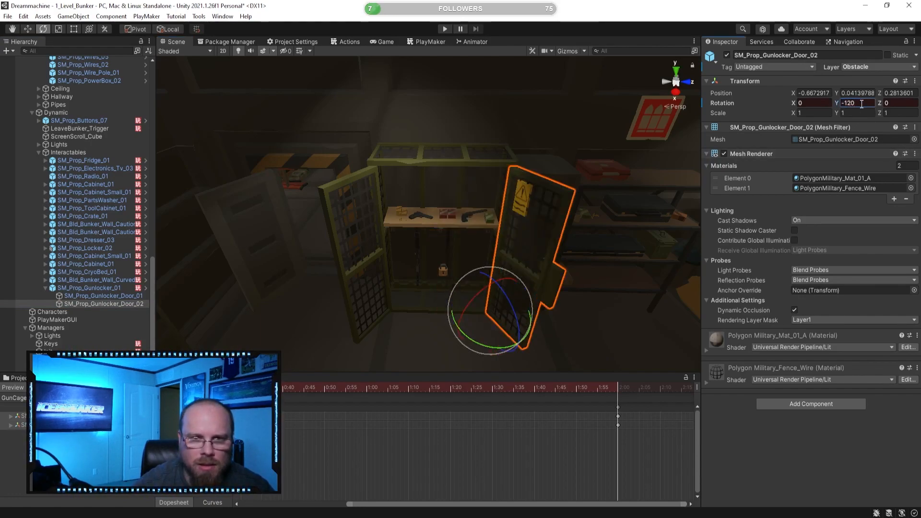
Play back the locker doors' opening animation from the first keyframe, leave the animation preview and return to the project files.
right_click_drag(297, 256, 326, 311)
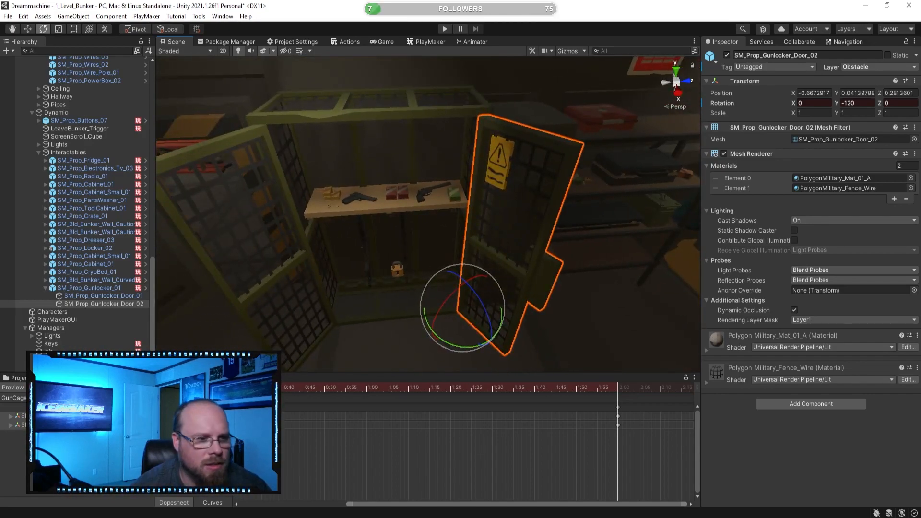
key("shift+comma")
key("space")
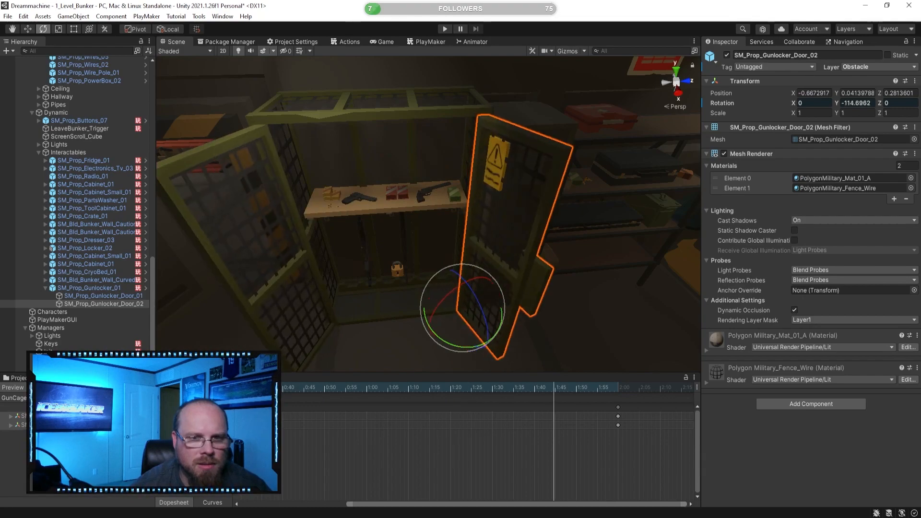
right_click_drag(442, 270, 401, 258)
left_click(12, 387)
left_click(15, 378)
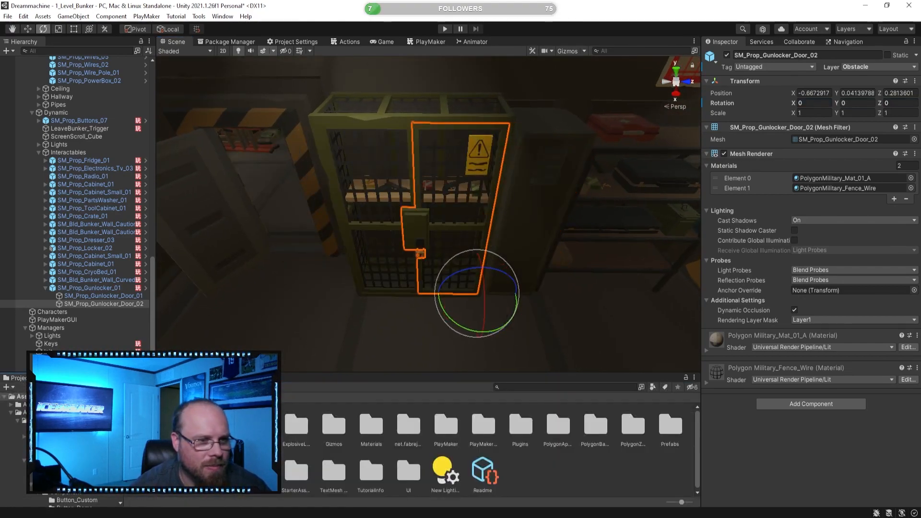
Add a trigger parameter named Open to the animator controller of SM_Prop_Gunlocker_01.
left_click(88, 288)
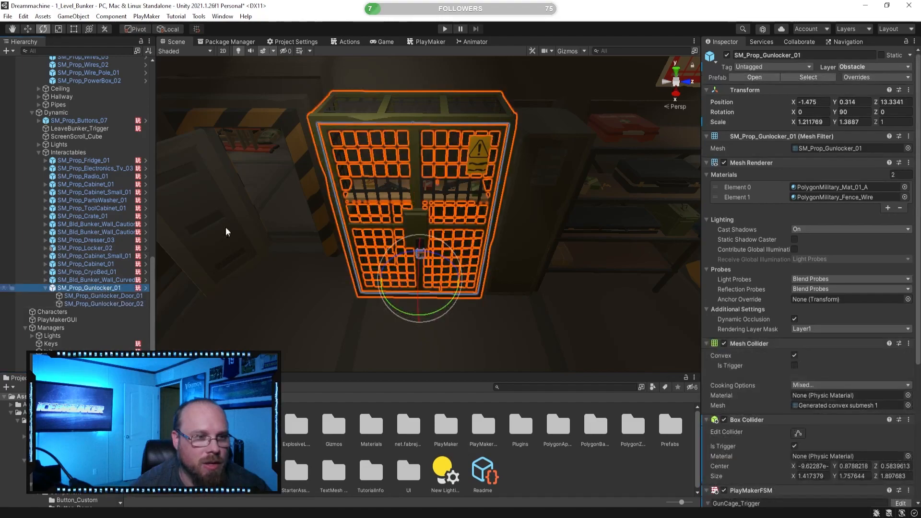
left_click(459, 41)
middle_click_drag(377, 199, 464, 208)
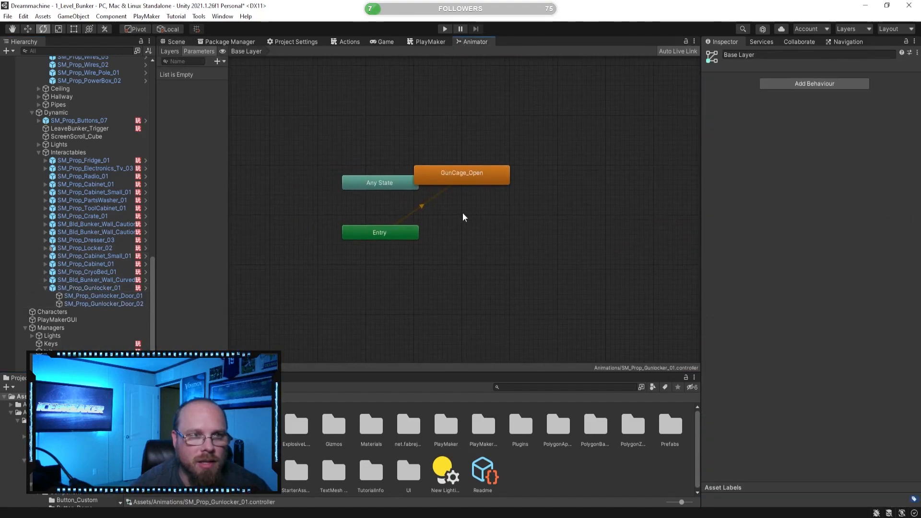
left_click(220, 61)
left_click(236, 106)
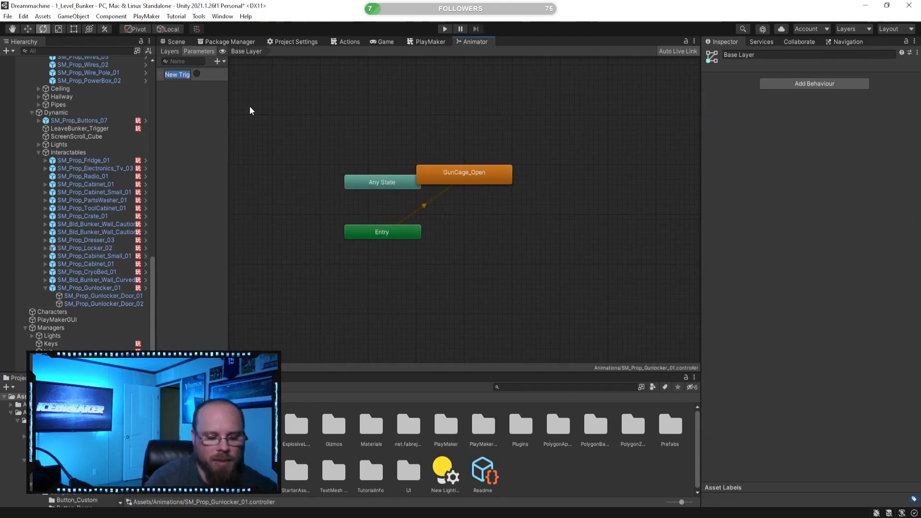
type("Open")
key("Return")
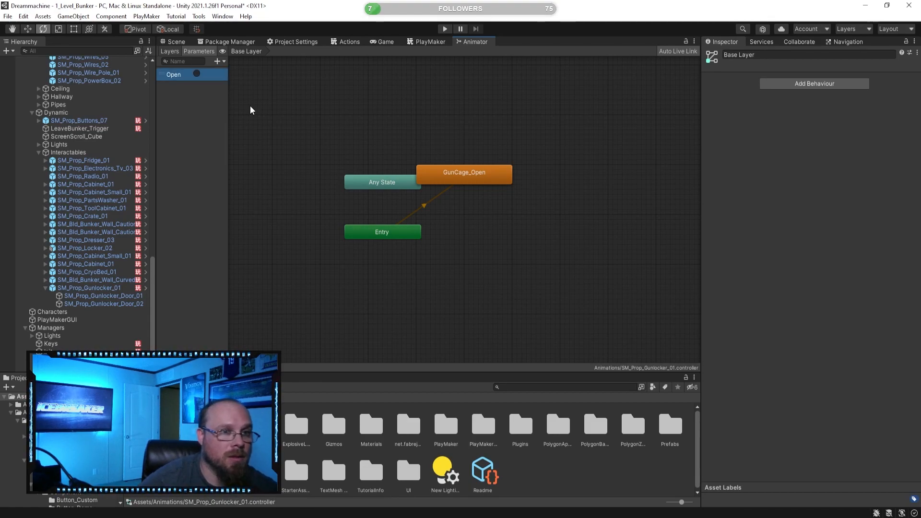
Add a second trigger parameter named Close to the gun locker's animator controller.
left_click(220, 61)
left_click(236, 107)
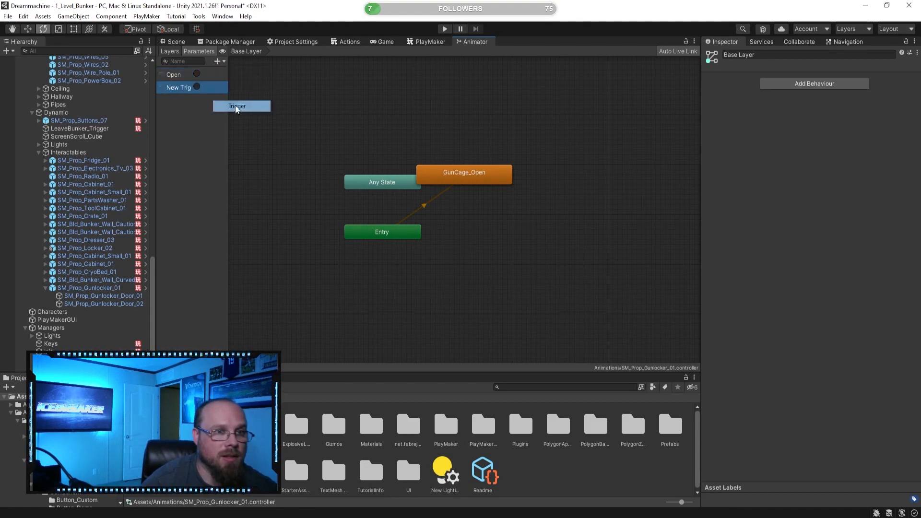
type("Close")
key("Return")
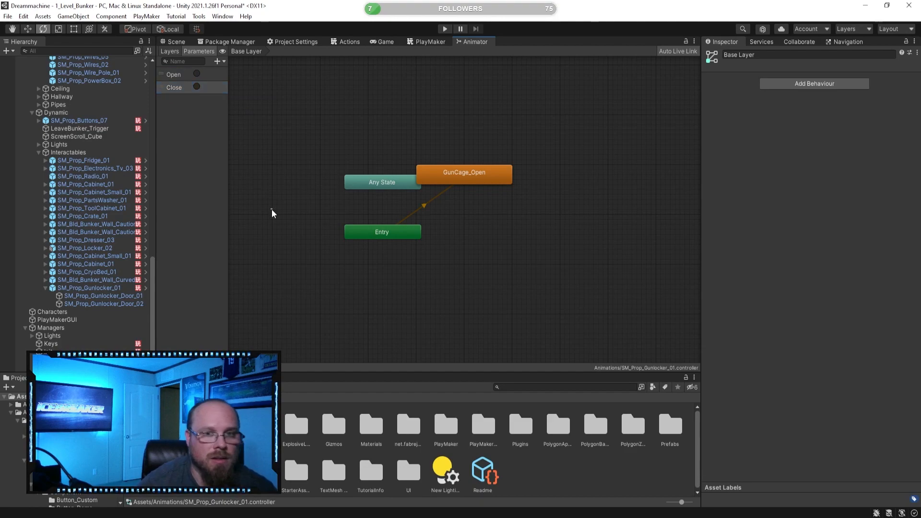
Create an empty state in the Base Layer and name it Idle.
right_click(577, 217)
mouse_move(663, 223)
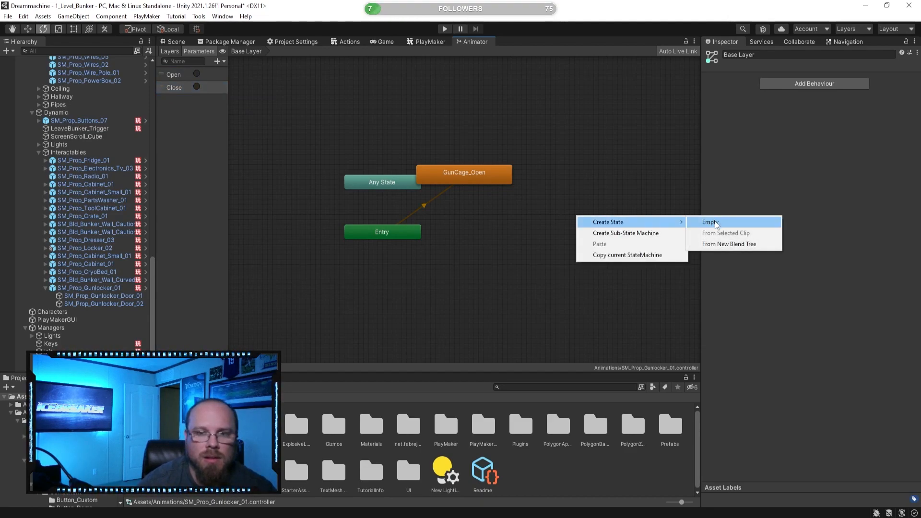
left_click(710, 222)
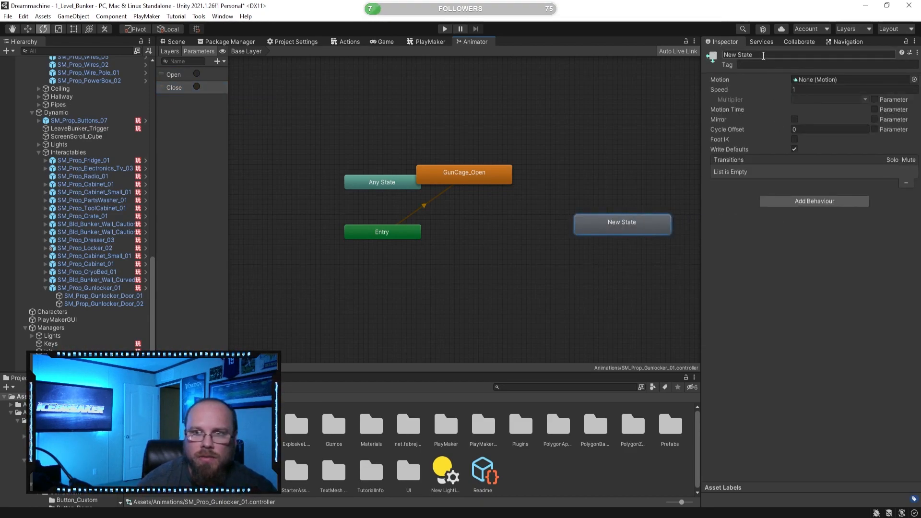
left_click(769, 55)
key("BackSpace")
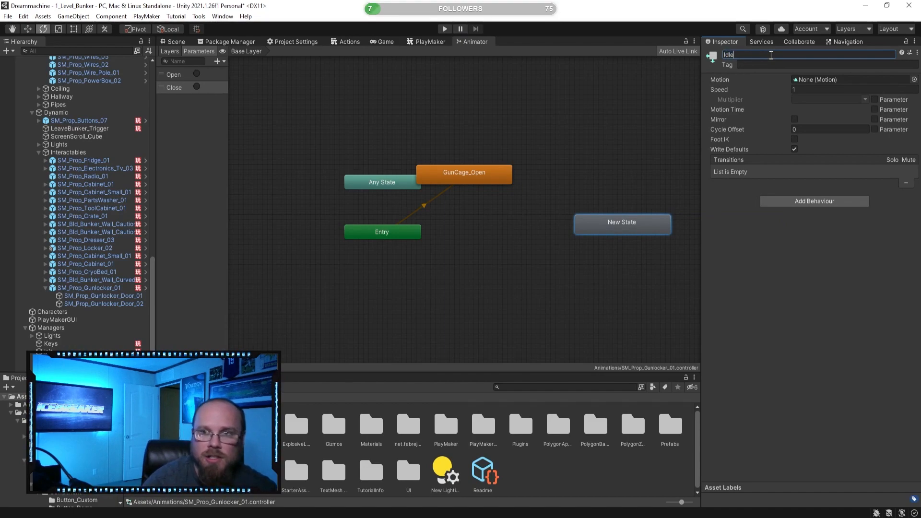
type("Idle")
Place the Idle state directly below Entry and make it the layer's default state.
left_click_drag(632, 225, 416, 273)
right_click(405, 283)
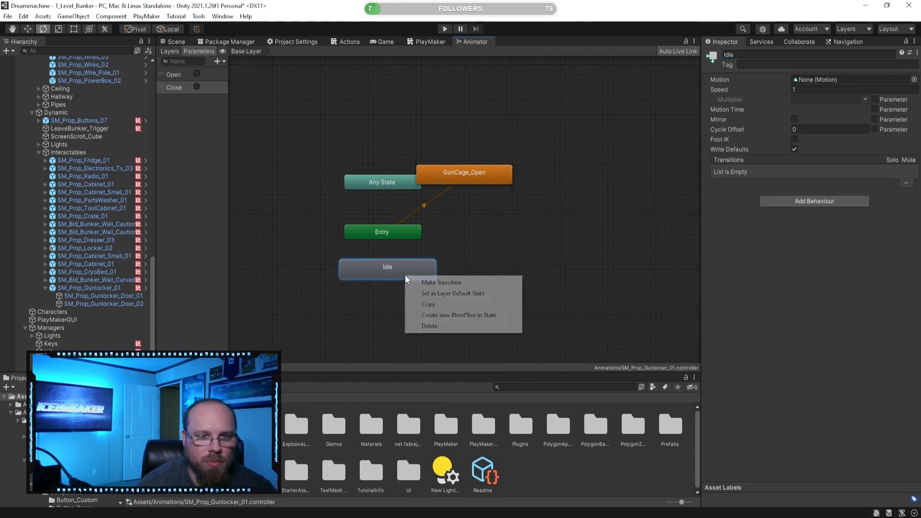
left_click(458, 294)
left_click_drag(394, 274, 390, 273)
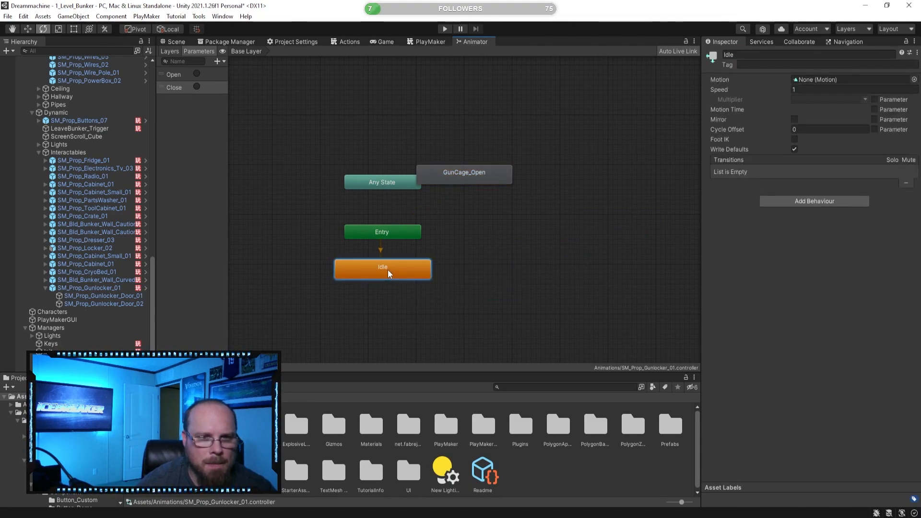
Make a transition from Idle to GunCage_Open and place GunCage_Open beside the Idle state.
left_click_drag(450, 161, 532, 239)
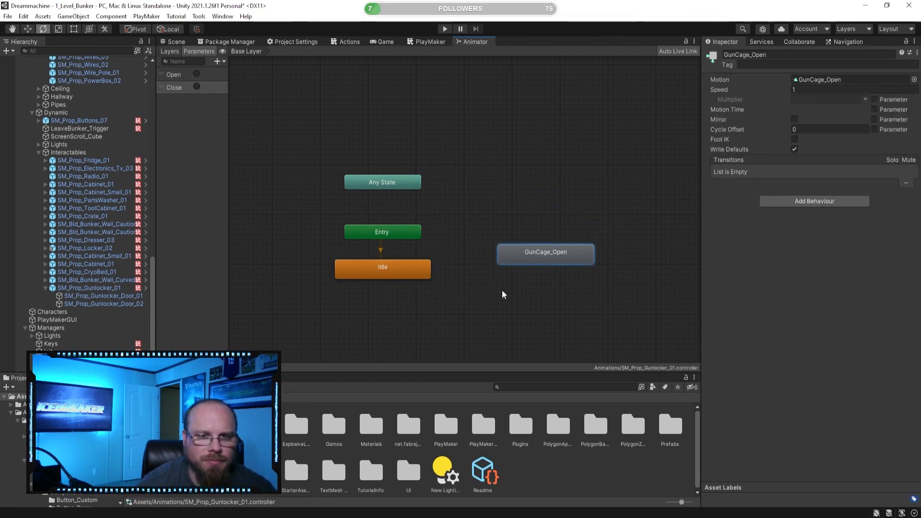
right_click(406, 275)
left_click(439, 283)
left_click(540, 251)
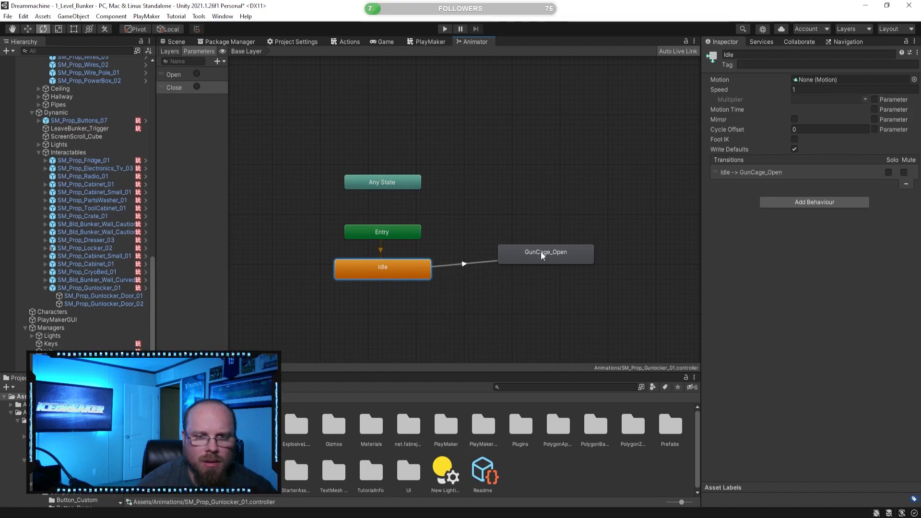
left_click_drag(541, 251, 523, 272)
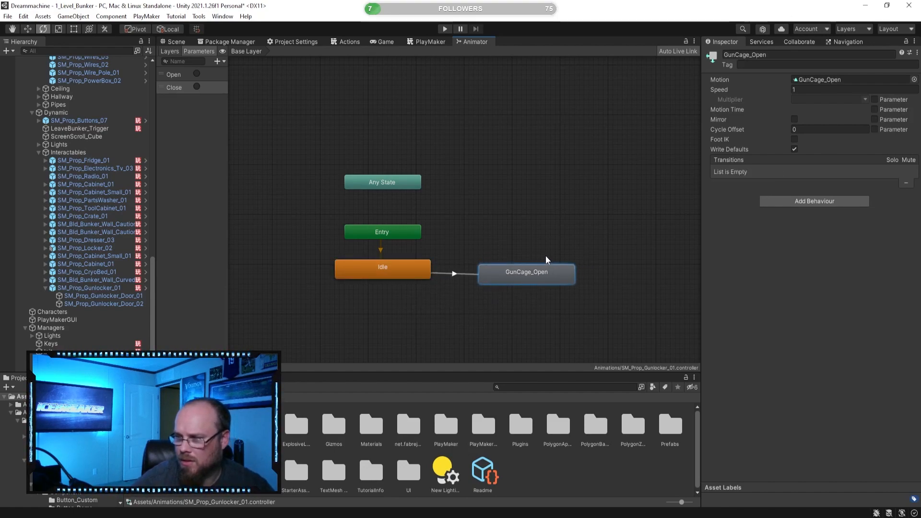
Duplicate the GunCage_Open state and place the copy just above the original.
key("ctrl+d")
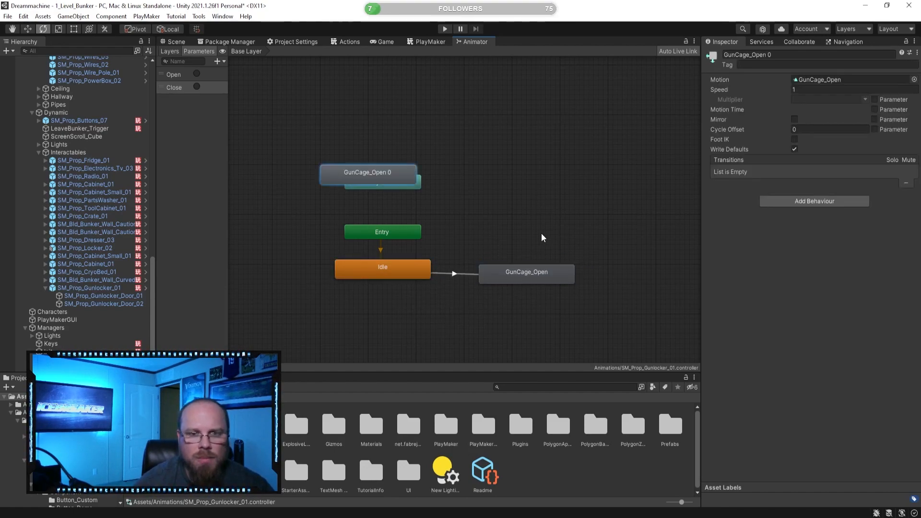
left_click_drag(378, 164, 533, 237)
left_click(525, 313)
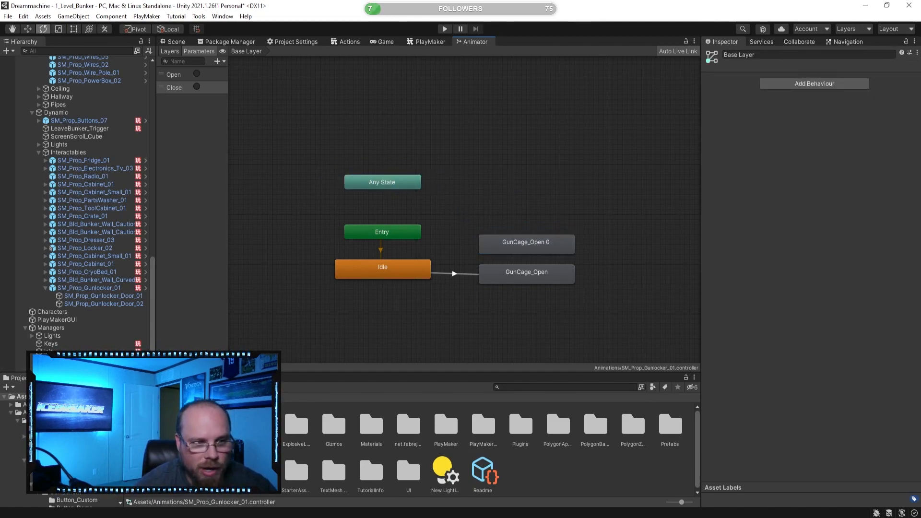
Turn off Has Exit Time on the Idle to GunCage_Open transition and add the Open trigger as its condition.
key("ctrl+6")
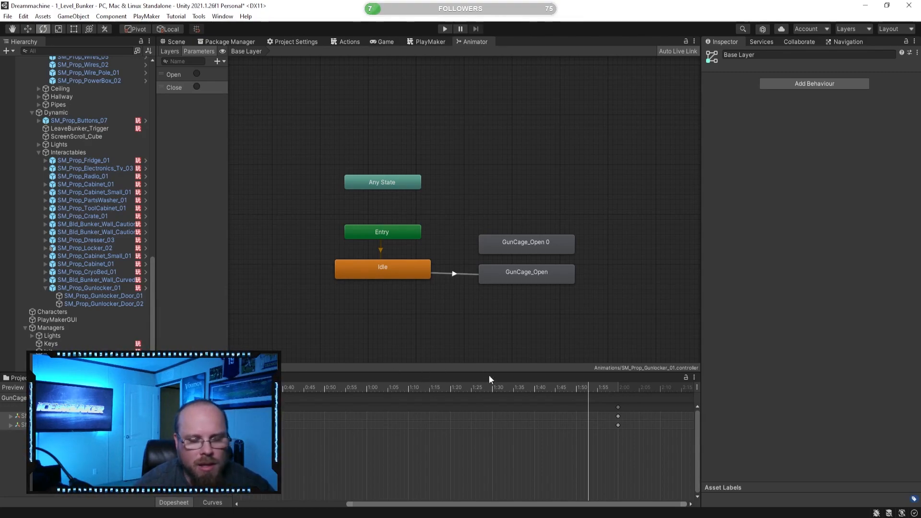
left_click(527, 272)
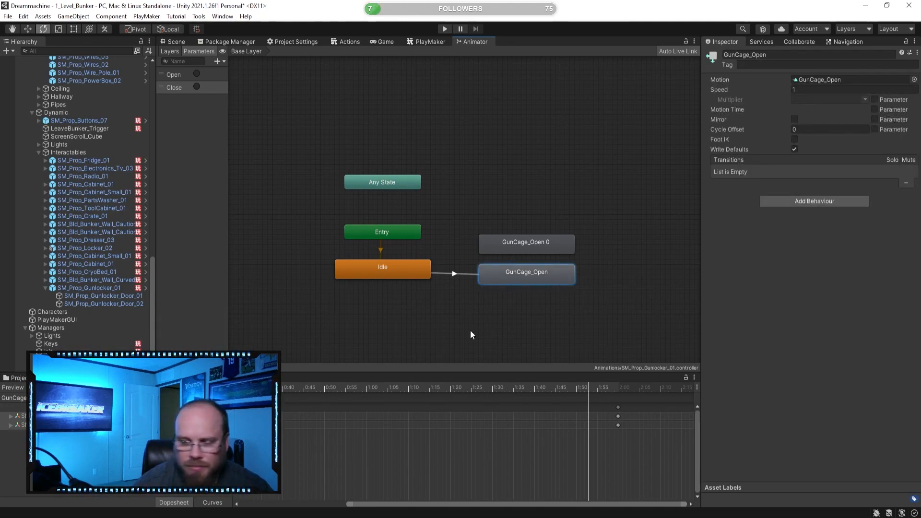
left_click(459, 273)
left_click(788, 149)
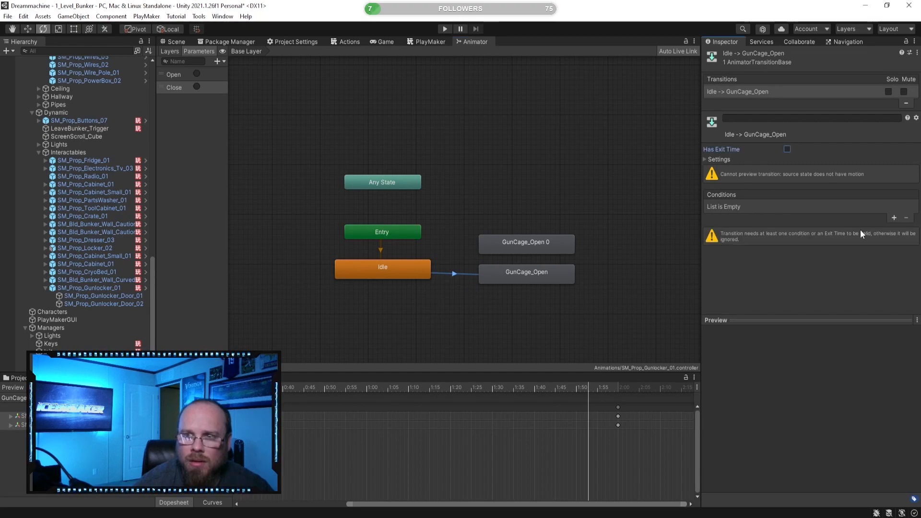
left_click(895, 218)
left_click(748, 207)
left_click(754, 248)
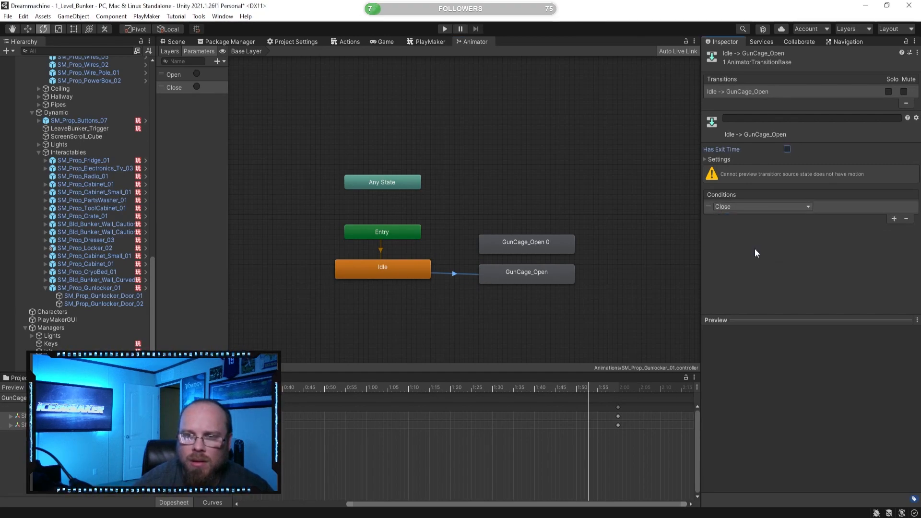
left_click(772, 207)
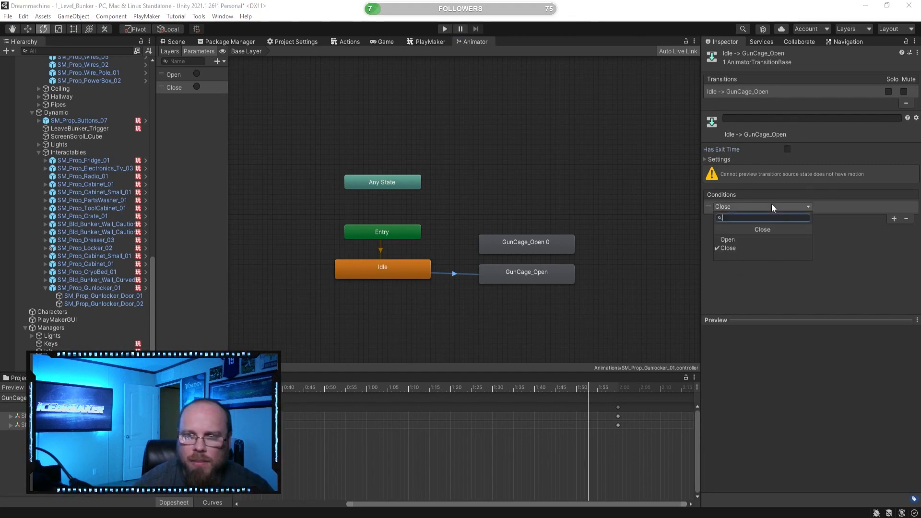
left_click(746, 240)
left_click(468, 305)
Make a transition from GunCage_Open to its duplicate and arrange the two states side by side below Idle.
left_click(519, 277)
right_click(517, 276)
left_click(536, 282)
left_click(525, 244)
left_click(525, 246, "shift")
mouse_move(523, 248)
left_mouse_down()
mouse_move(522, 232)
mouse_move(522, 248)
left_mouse_up()
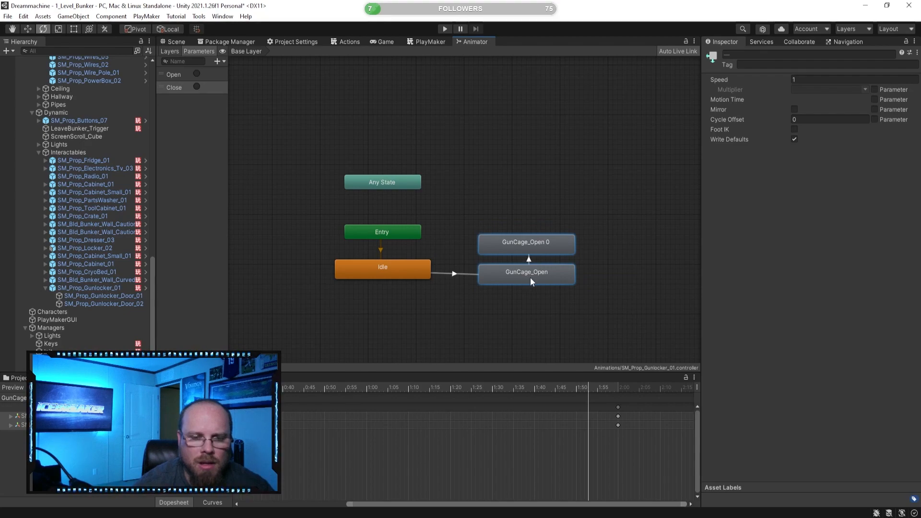
left_click(530, 280)
left_click_drag(531, 284, 336, 314)
left_click_drag(516, 245, 450, 313)
left_click(514, 265)
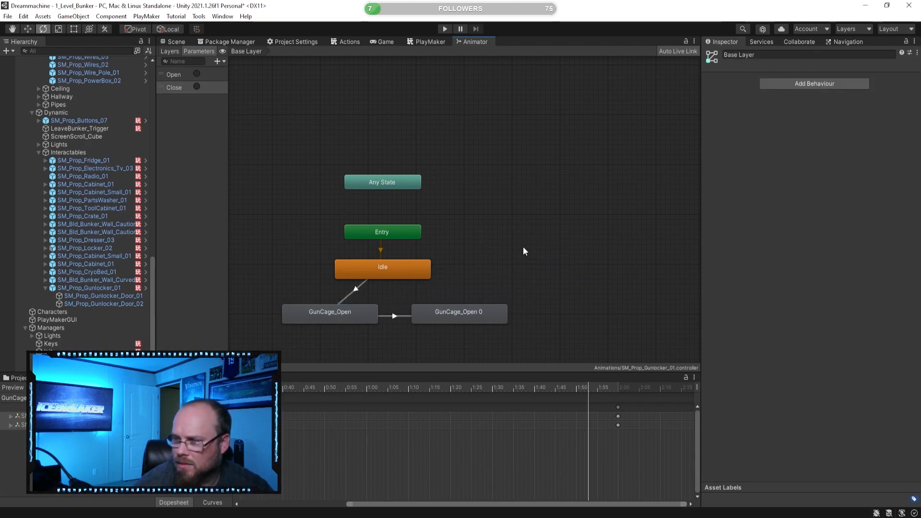
Make a transition from the duplicate state GunCage_Open 0 back to Idle.
key("a")
right_click(510, 294)
left_click(537, 301)
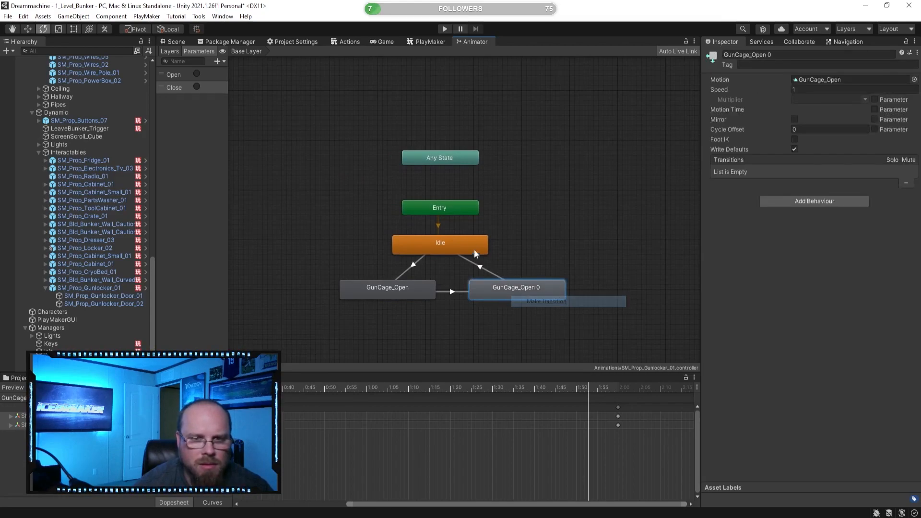
left_click(477, 258)
Examine the exit time, timeline and conditions of the transition from GunCage_Open to GunCage_Open 0.
left_click(452, 291)
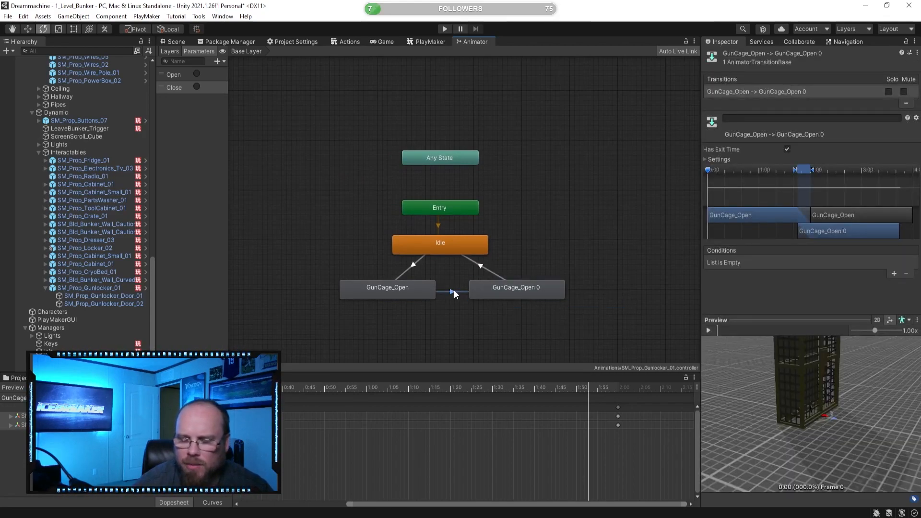
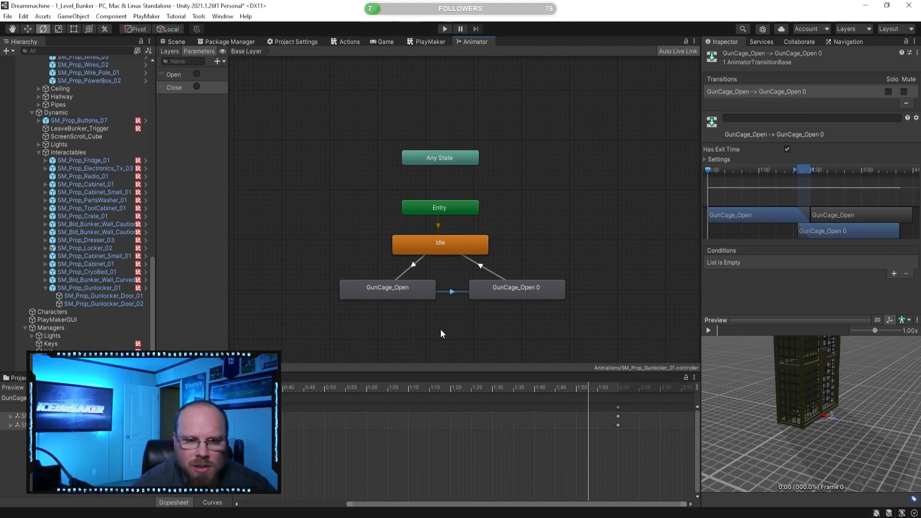
left_click(437, 331)
left_click(450, 291)
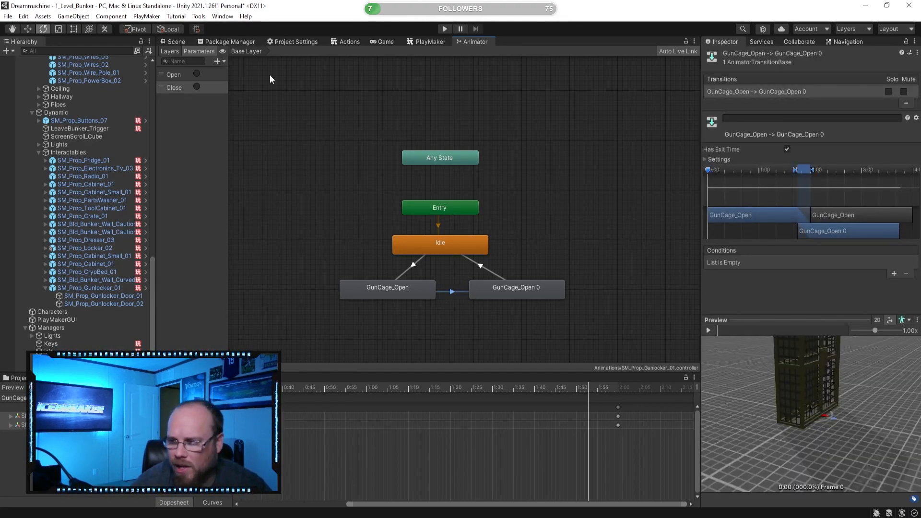
left_click(449, 307)
left_click(457, 292)
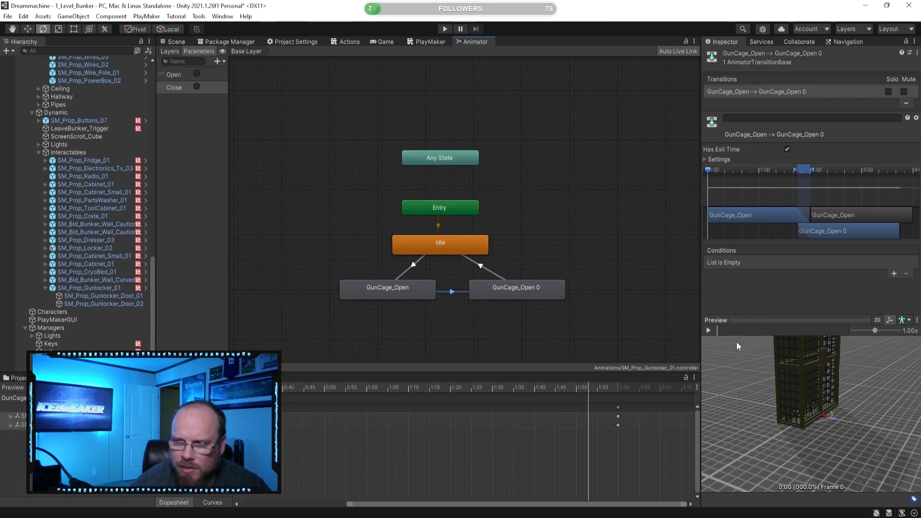
left_click(515, 319)
left_click(453, 290)
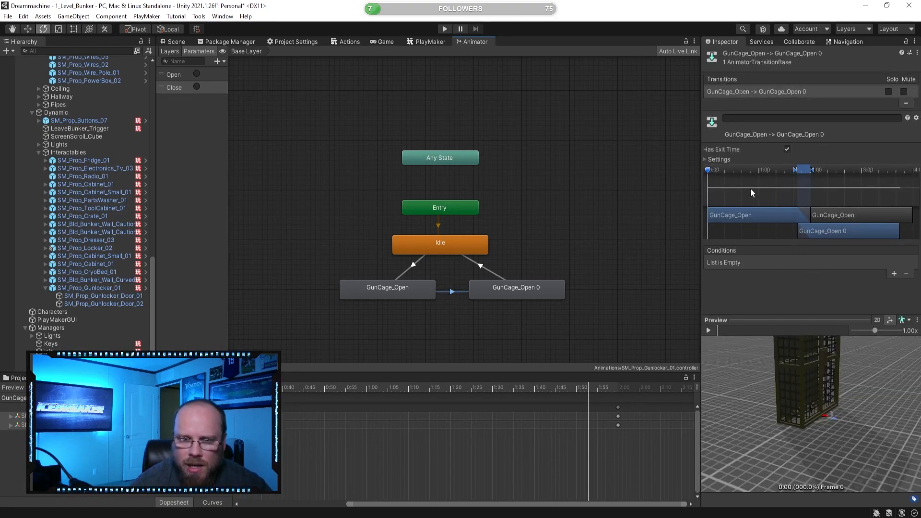
Edit the playback speed of the GunCage_Open 0 state and rename the state GunCage_Close.
left_click(508, 289)
left_click(804, 89)
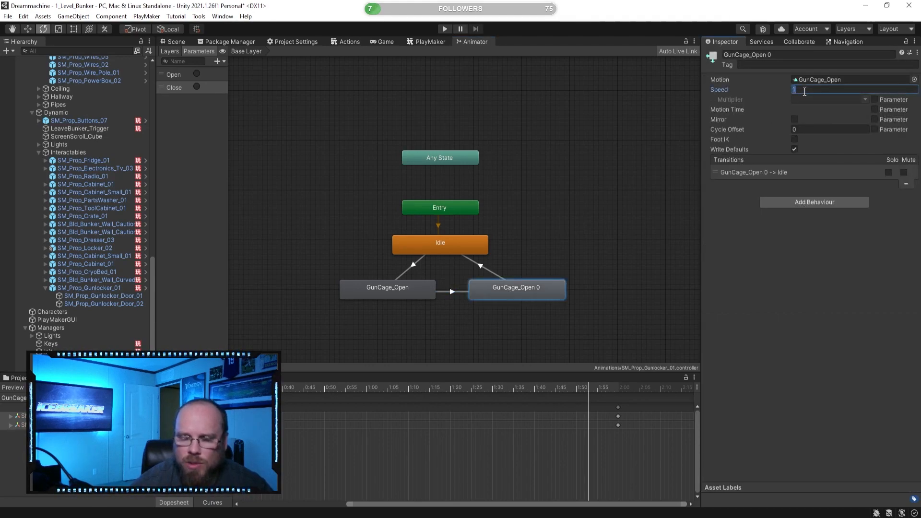
left_click(815, 56)
left_click(815, 56)
key("BackSpace")
key("BackSpace")
key("BackSpace")
type("Close")
key("Return")
left_click(490, 282)
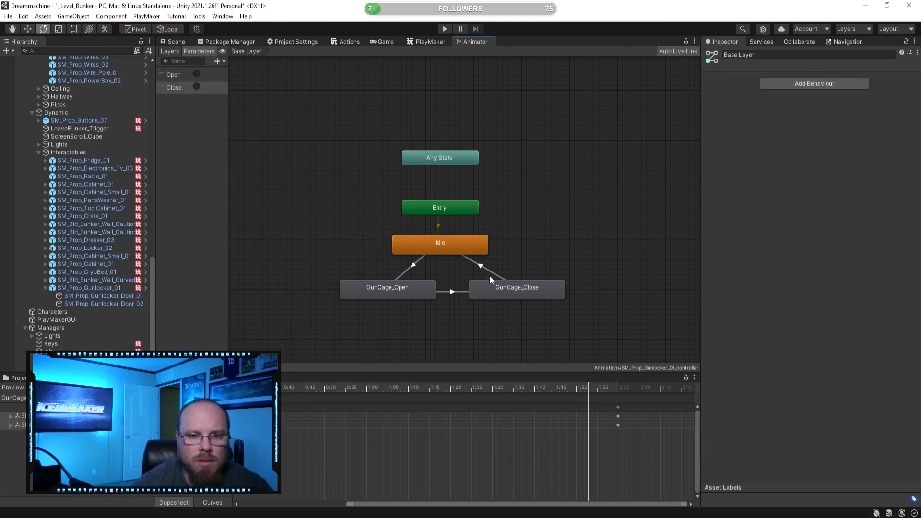
Add the Close trigger as the condition of the transition from GunCage_Open to GunCage_Close.
left_click(488, 270)
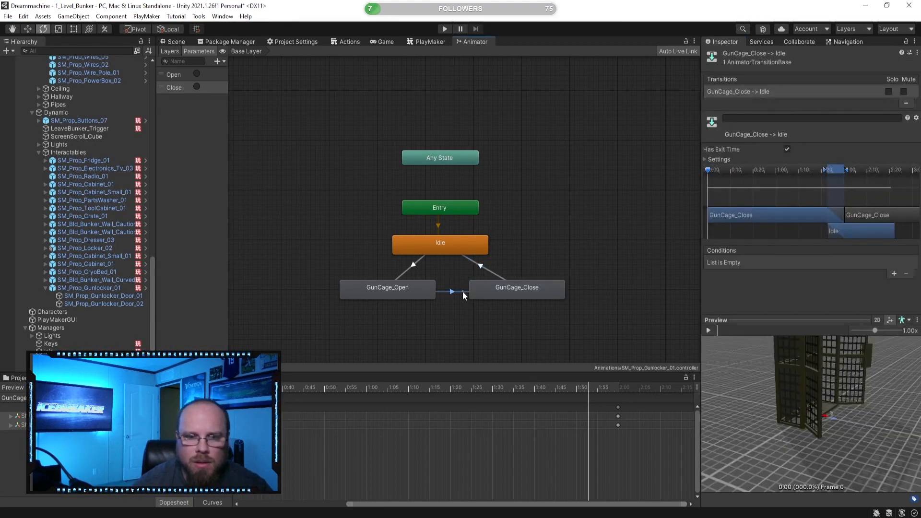
left_click(462, 292)
left_click(895, 274)
left_click(765, 263)
left_click(751, 305)
left_click(512, 336)
Review the settings of the GunCage_Close to Idle and Idle to GunCage_Open transitions.
left_click(409, 266)
left_click(510, 257)
left_click(481, 269)
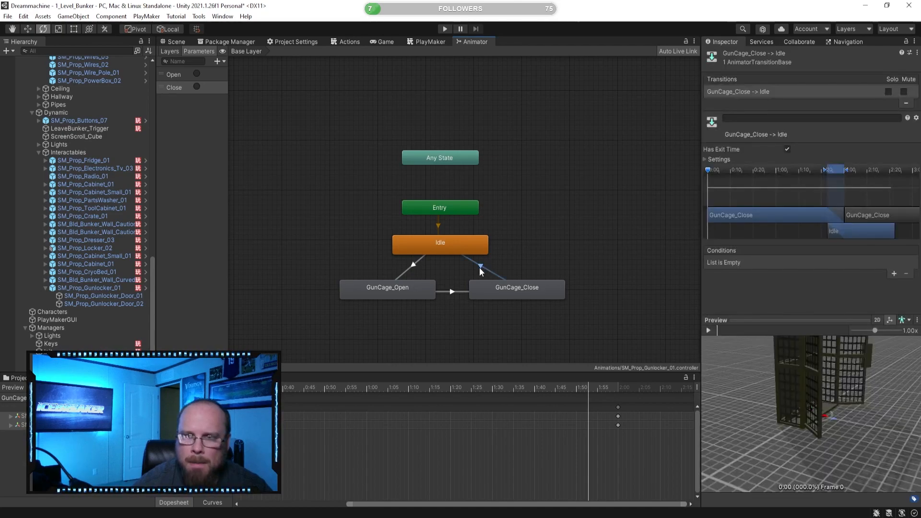
left_click(413, 270)
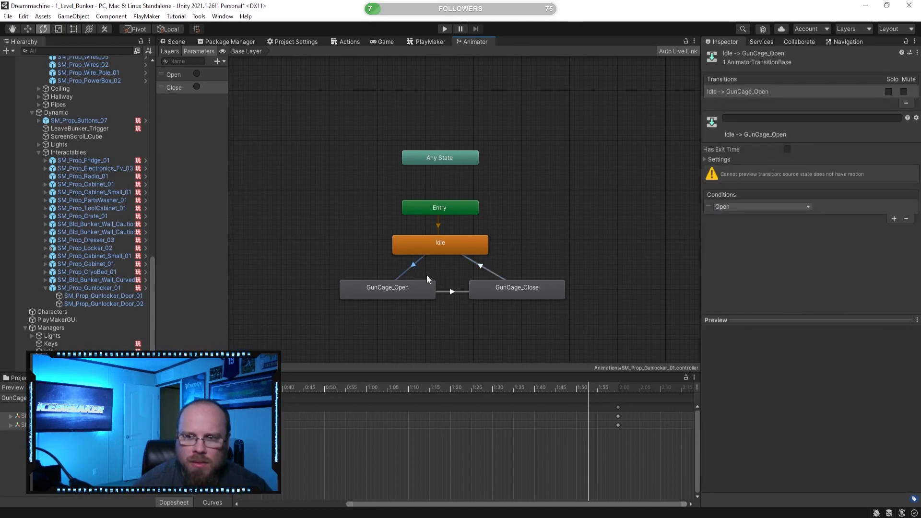
left_click(453, 332)
Save the scene and test opening and closing the gun locker doors in play mode.
left_click(173, 42)
right_click_drag(288, 133, 307, 128)
key("s")
left_click(446, 29)
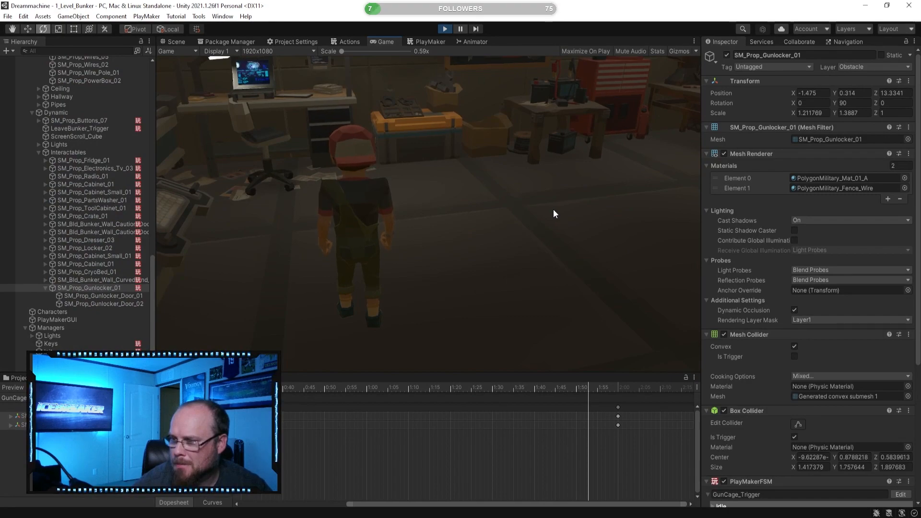
key("w")
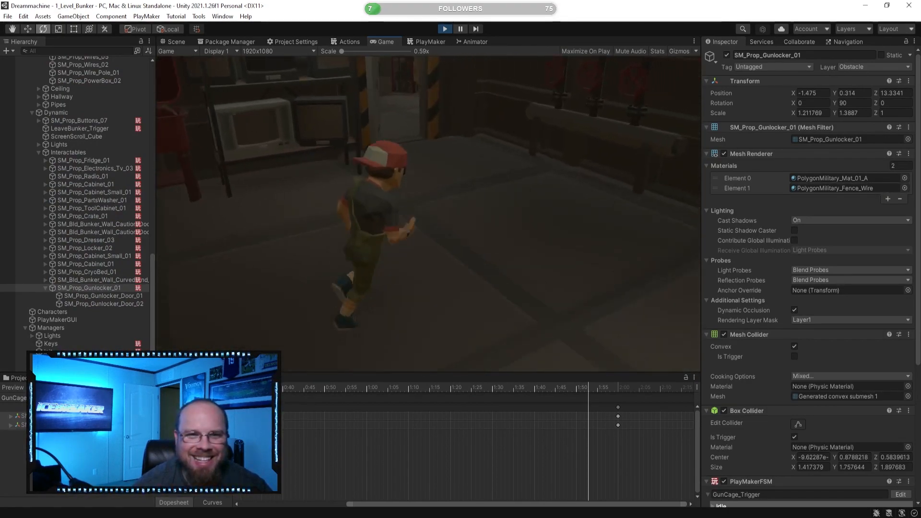
key("d")
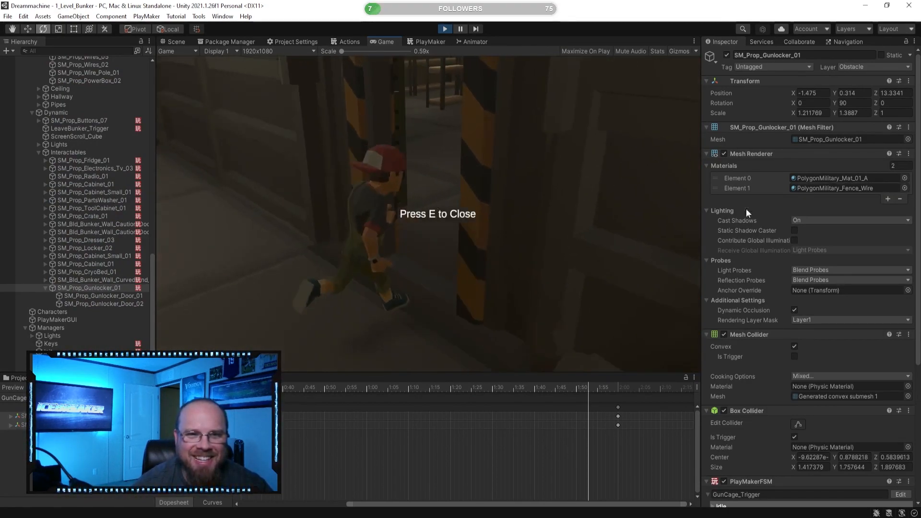
key("w")
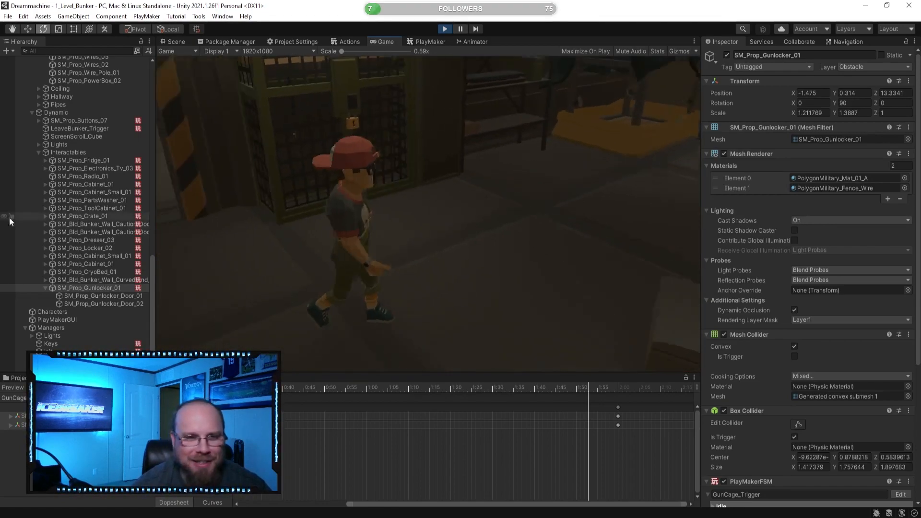
key("e")
key("s")
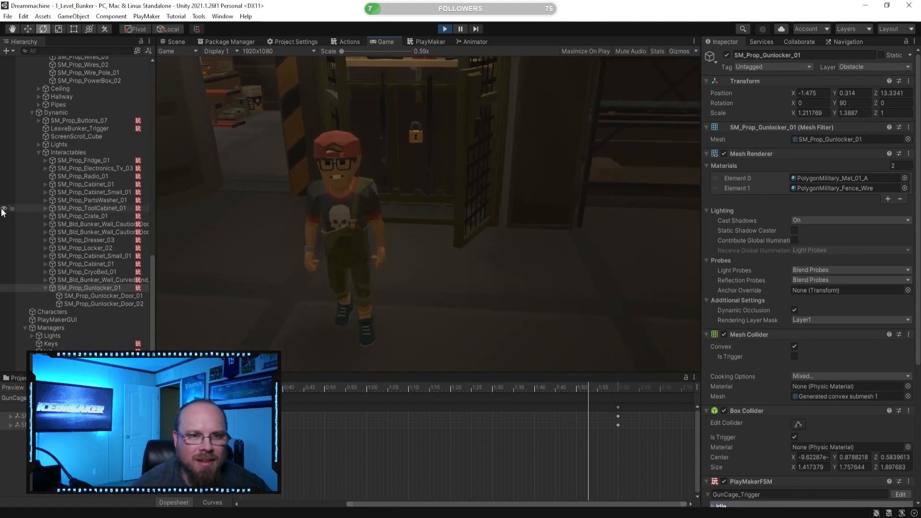
key("w")
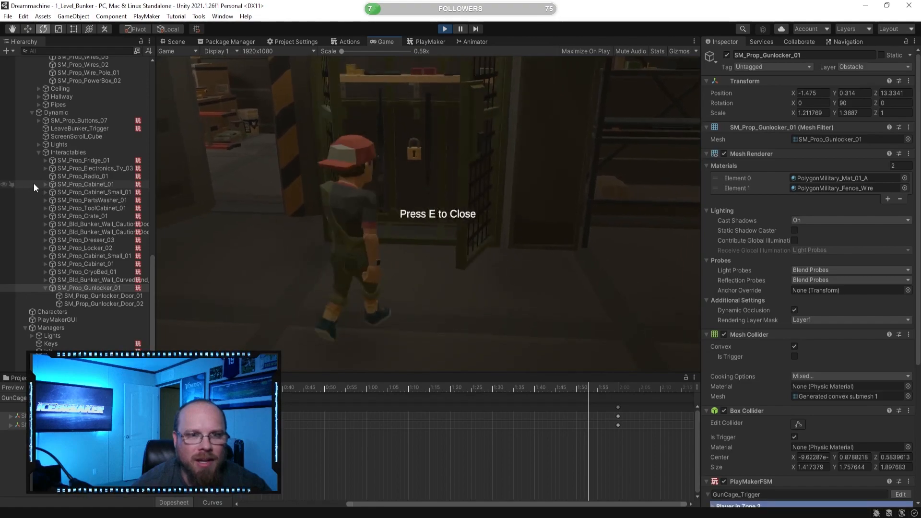
key("e")
key("d")
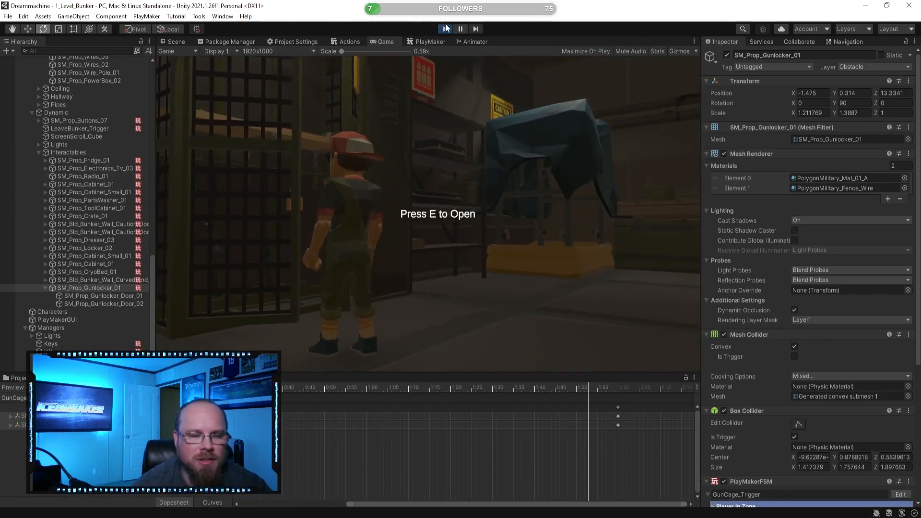
Turn off Loop Time for the GunCage_Open animation clip in the Animations folder and exit play mode.
left_click(175, 42)
left_click(19, 378)
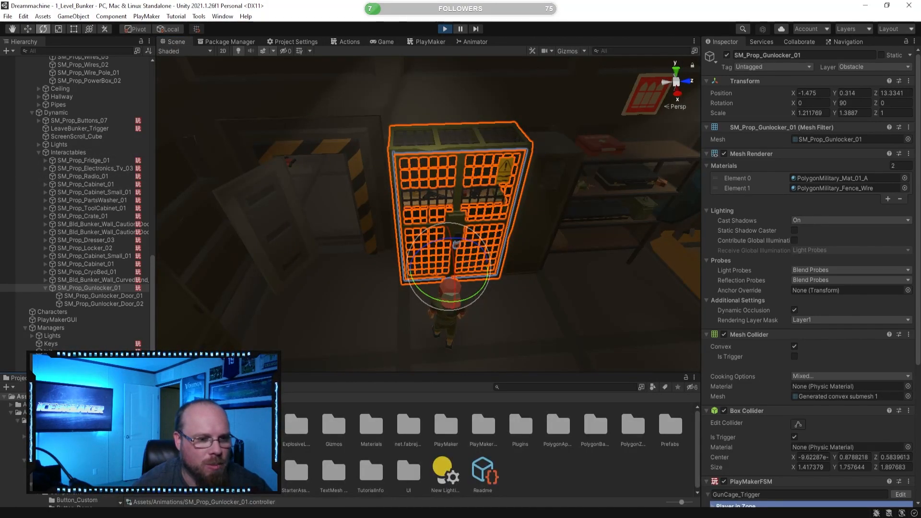
left_click(21, 404)
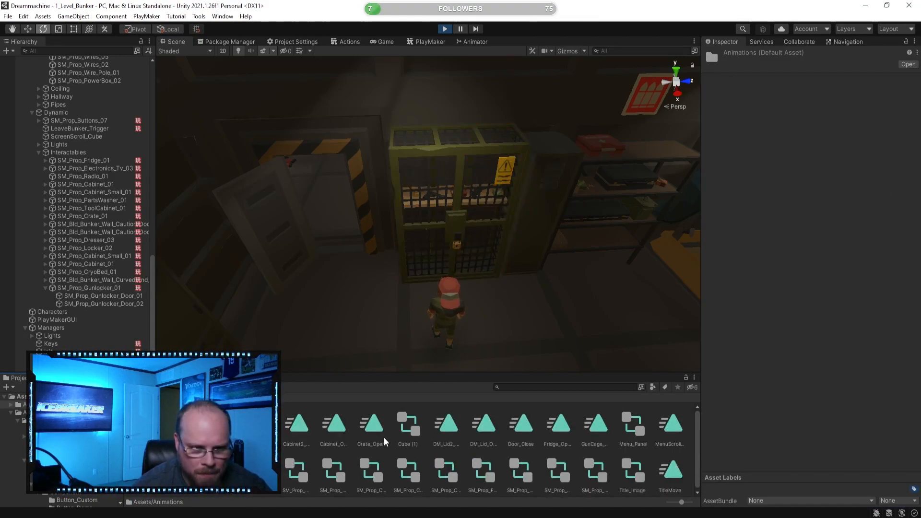
left_click(597, 422)
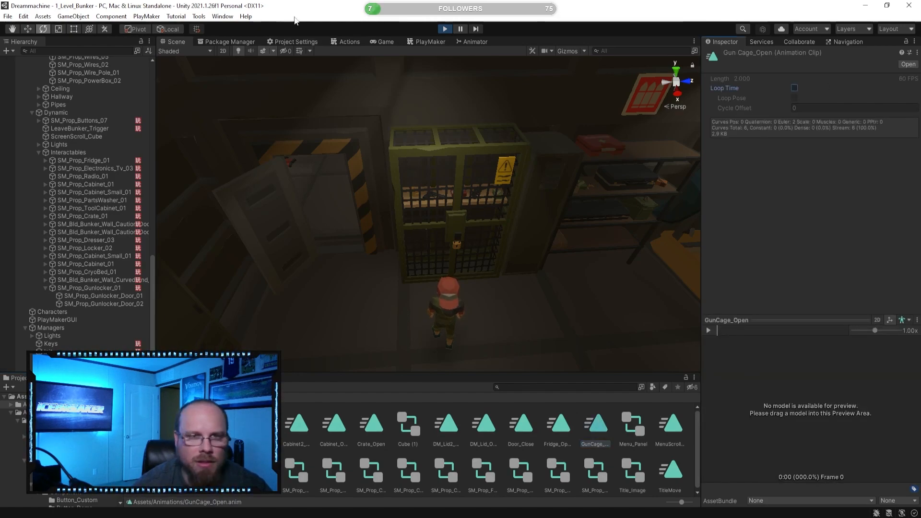
left_click(445, 29)
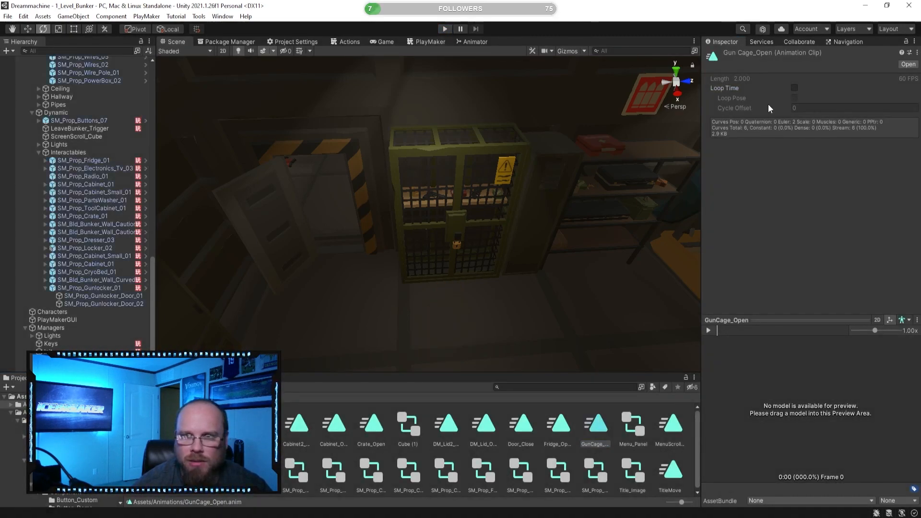
Retest opening and closing the gun locker doors in play mode with the non-looping clip, ending the test when done.
left_click(445, 29)
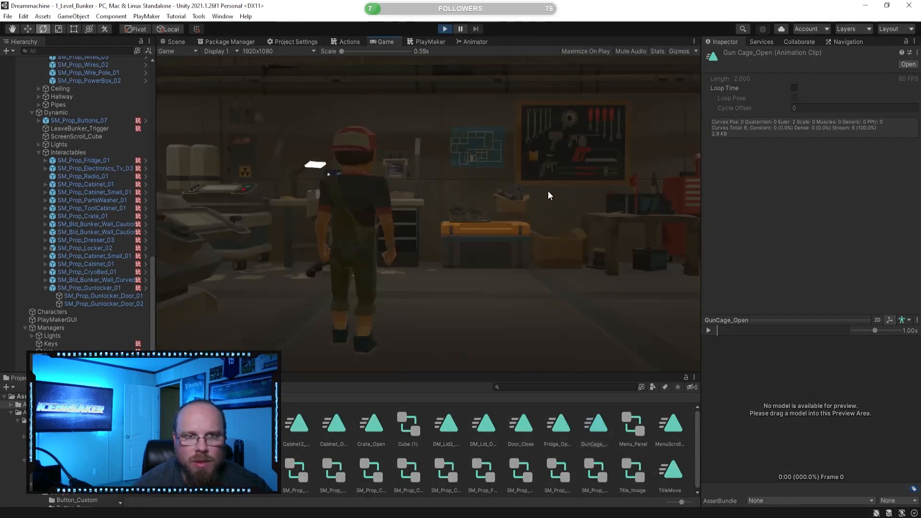
left_click(531, 187)
key("w")
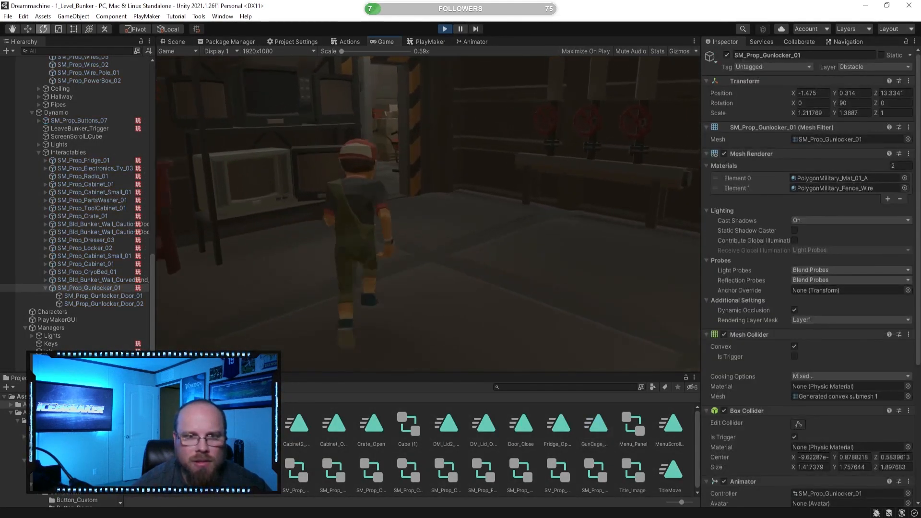
key("w")
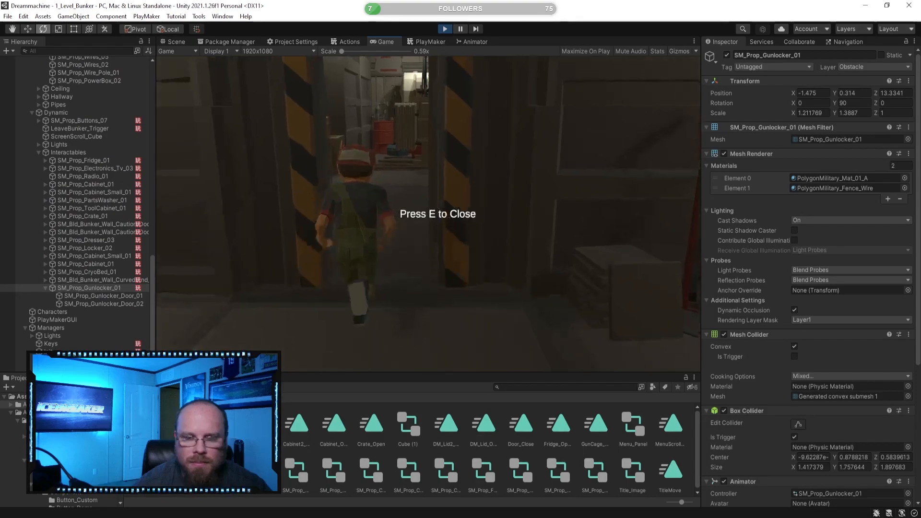
key("w")
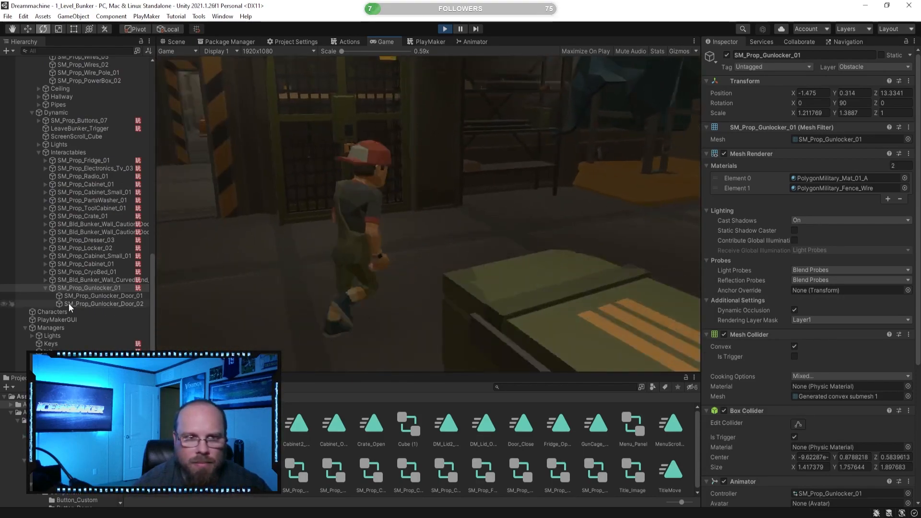
key("w")
key("e")
key("s")
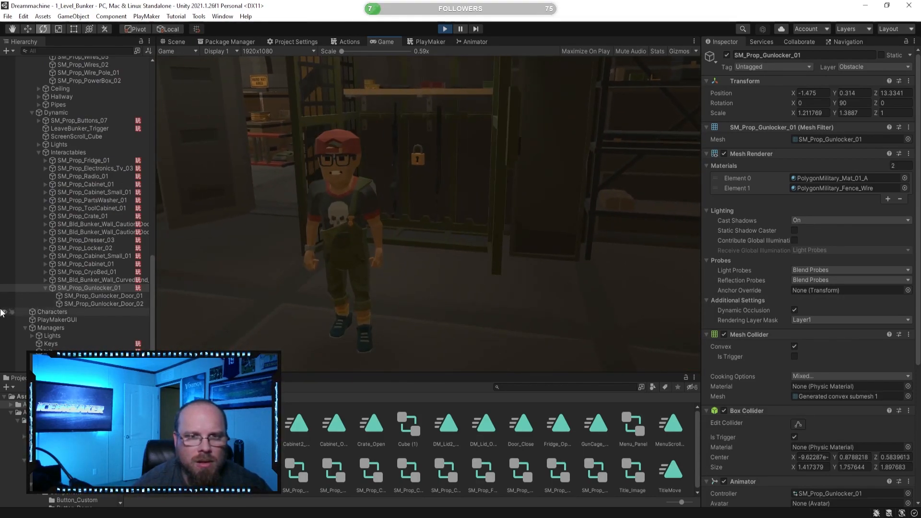
key("w")
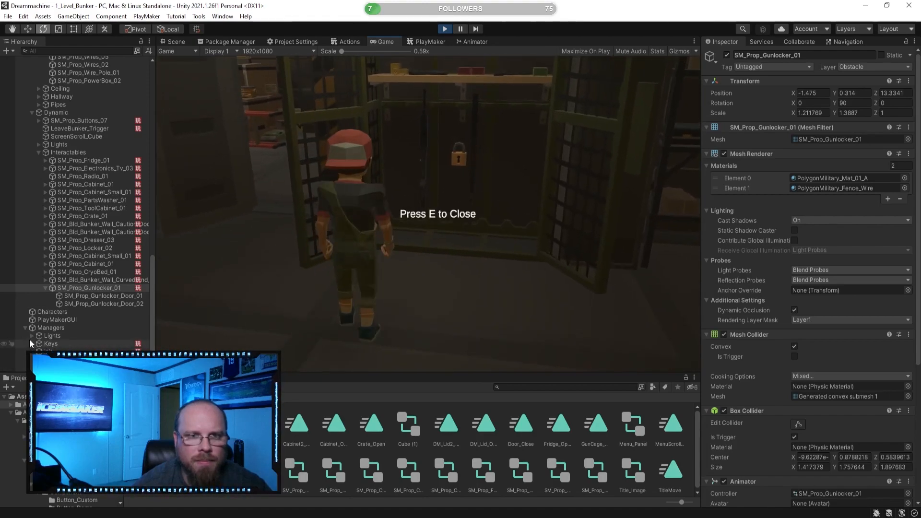
key("e")
key("s")
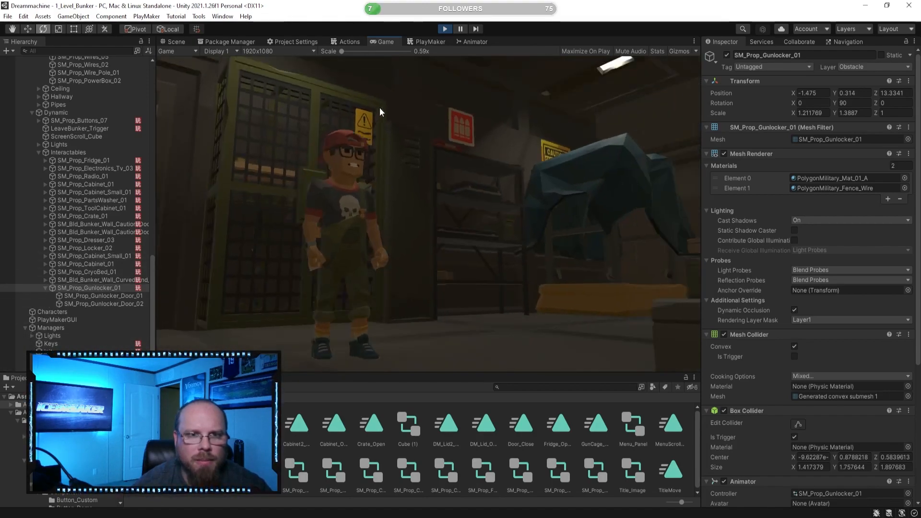
key("ctrl+p")
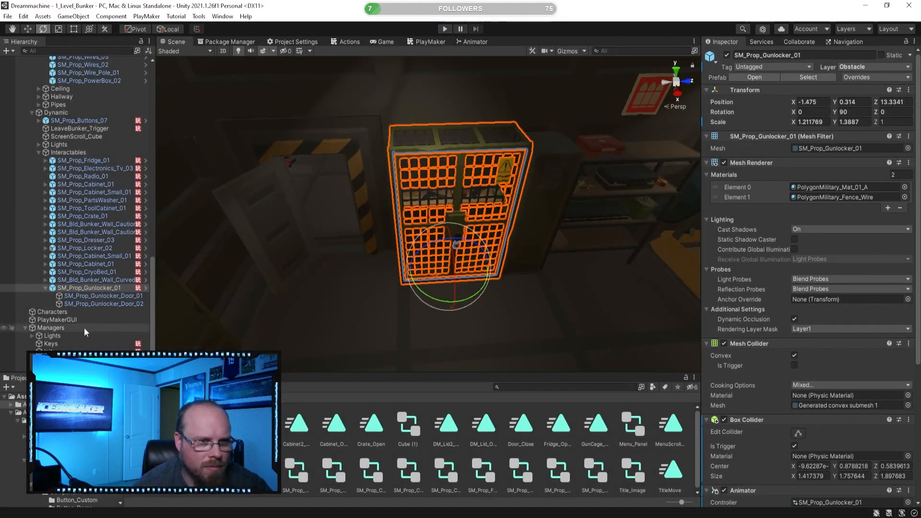
Add a Bool variable named Level10_Complete to the Timeline_Manager FSM of the Timeline object.
left_click(45, 288)
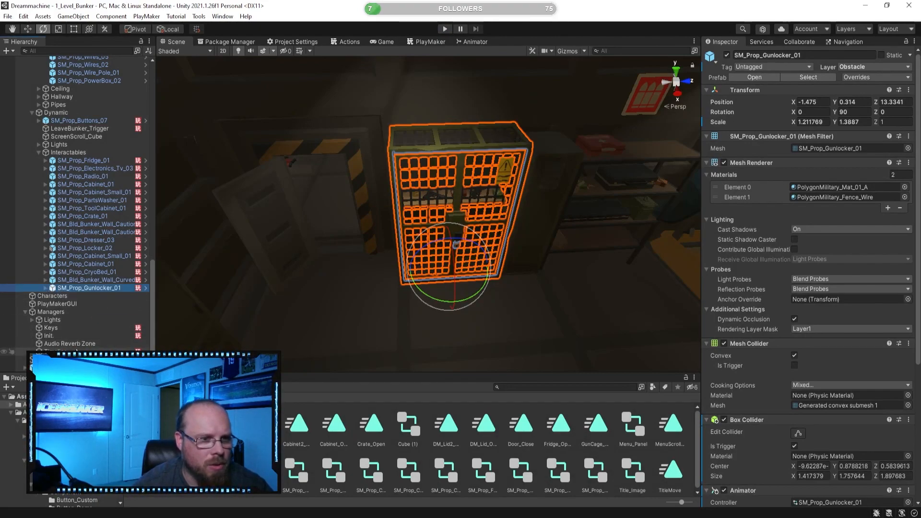
left_click(77, 351)
left_click(431, 42)
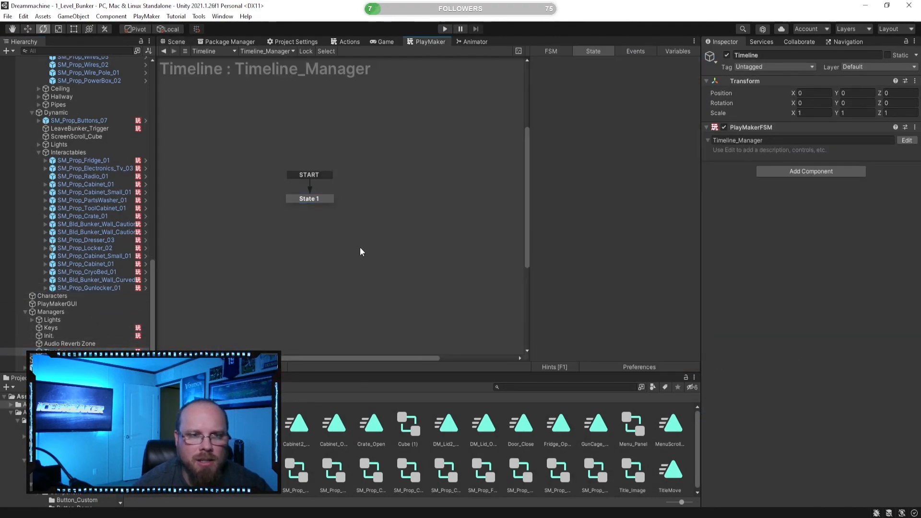
left_click(677, 51)
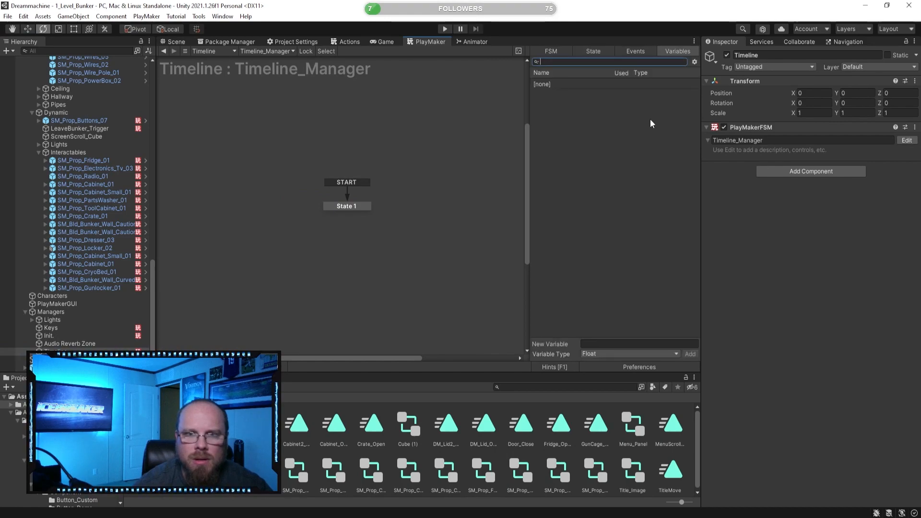
left_click(618, 354)
left_click(617, 353)
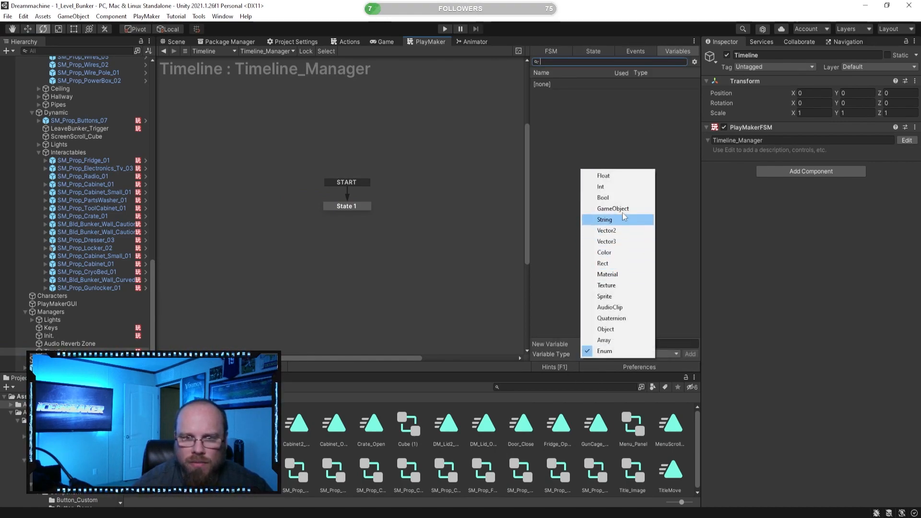
left_click(621, 197)
left_click(618, 344)
type("Le")
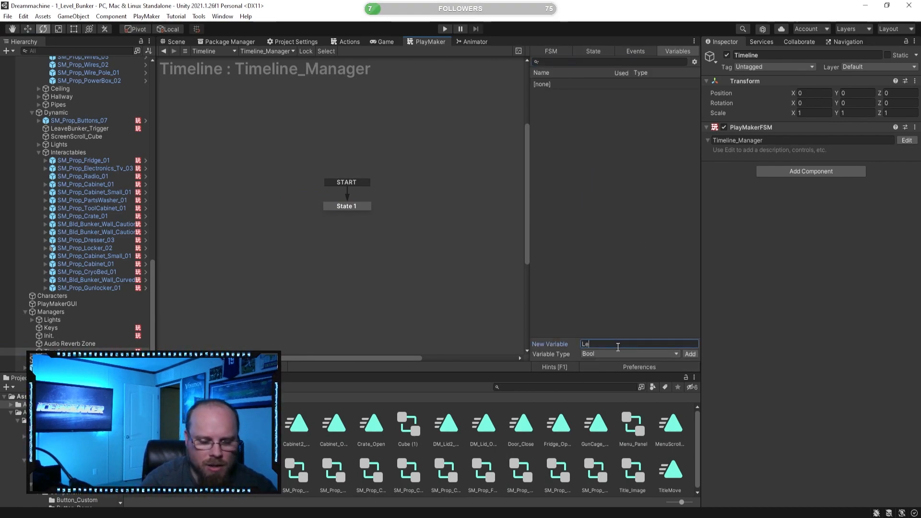
type("vel10")
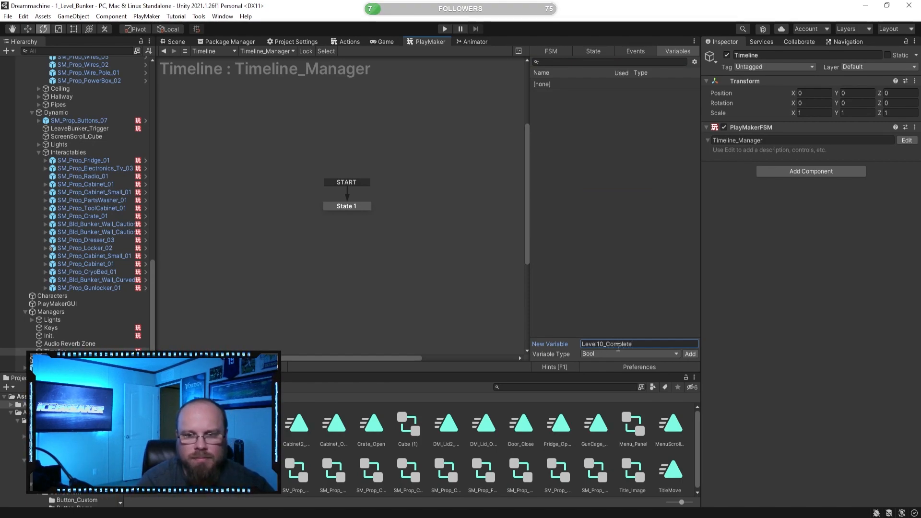
type("_Complete")
key("Return")
left_click(621, 259)
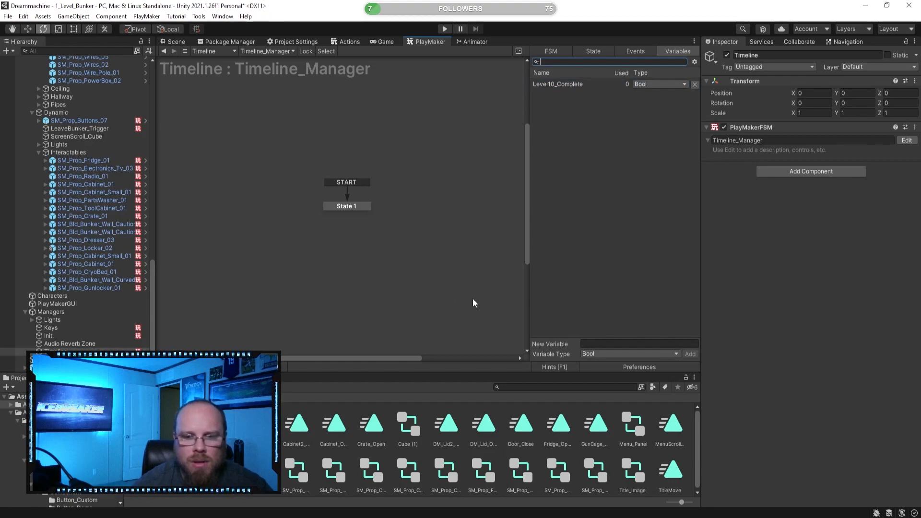
Rename the start state of the Timeline_Manager FSM to Level10 Check.
left_click(352, 207)
left_click(591, 63)
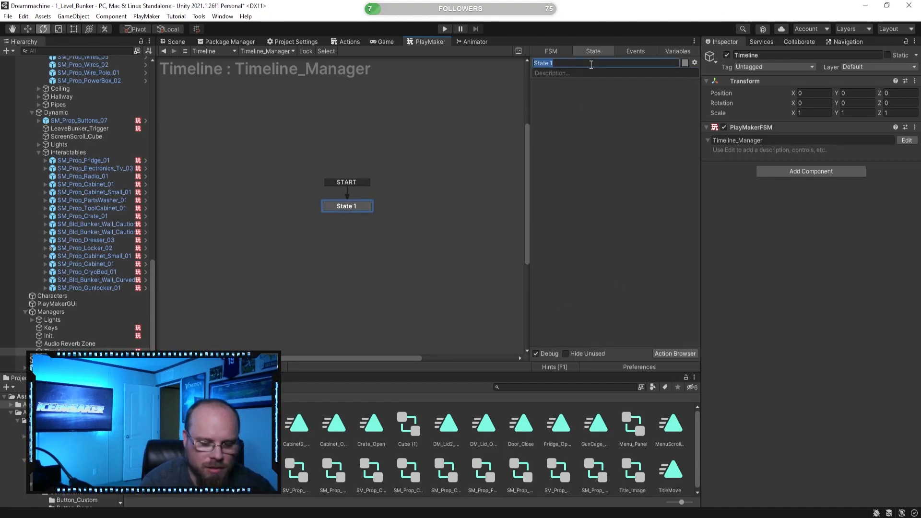
type("10")
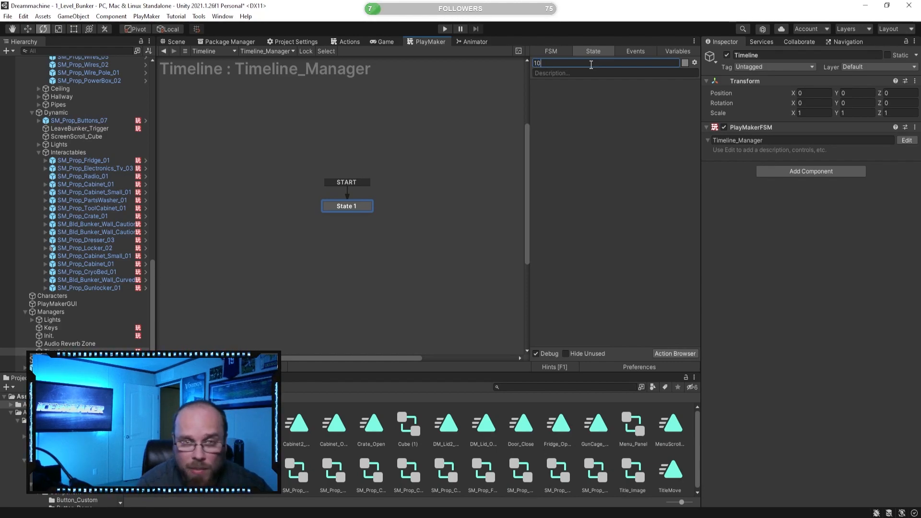
key("BackSpace")
type("Level")
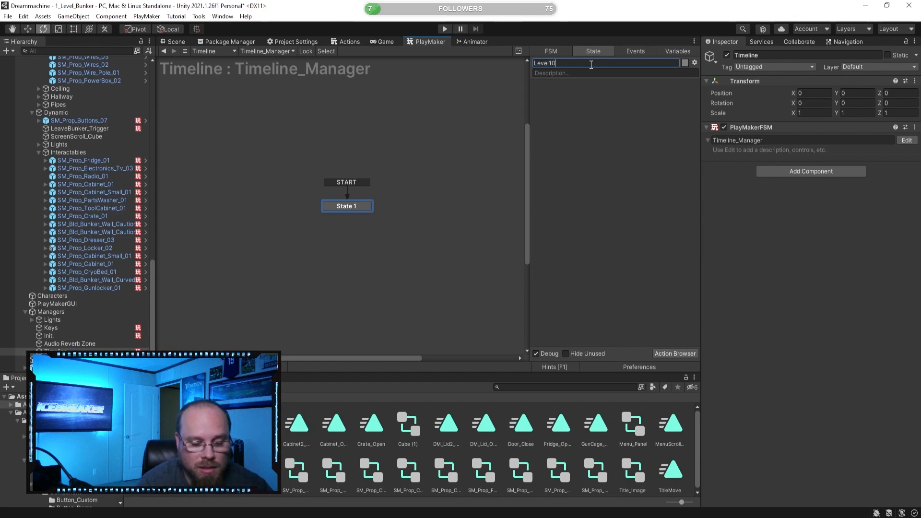
key("Return")
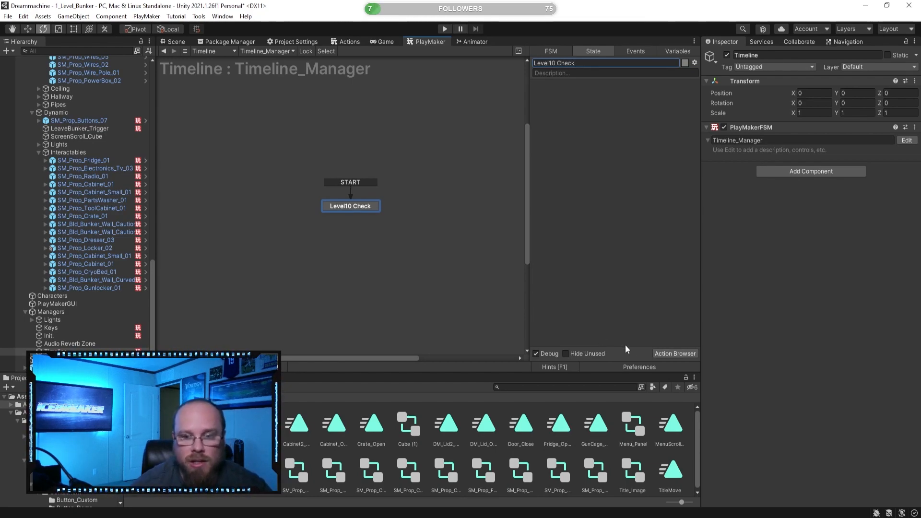
Add a Bool Test action to the Level10 Check state and assign Level10_Complete as its Bool Variable.
left_click(675, 354)
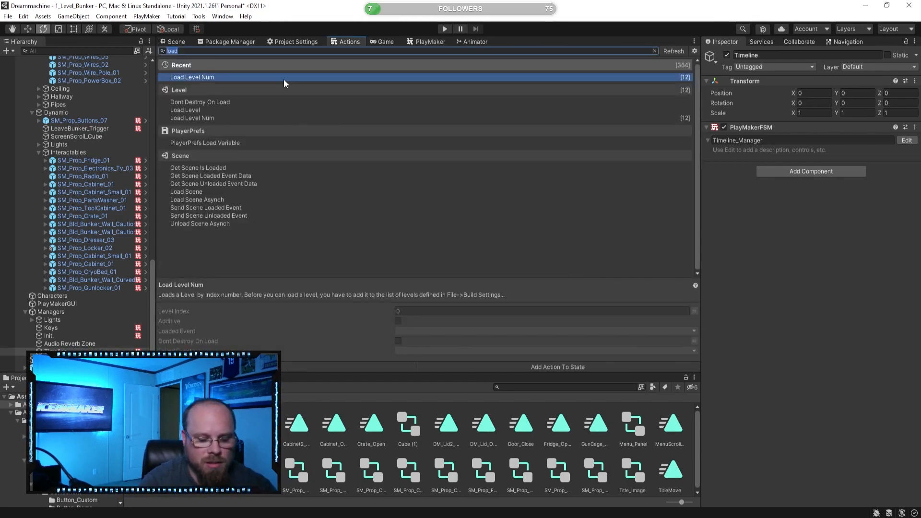
type("bool")
double_click(188, 85)
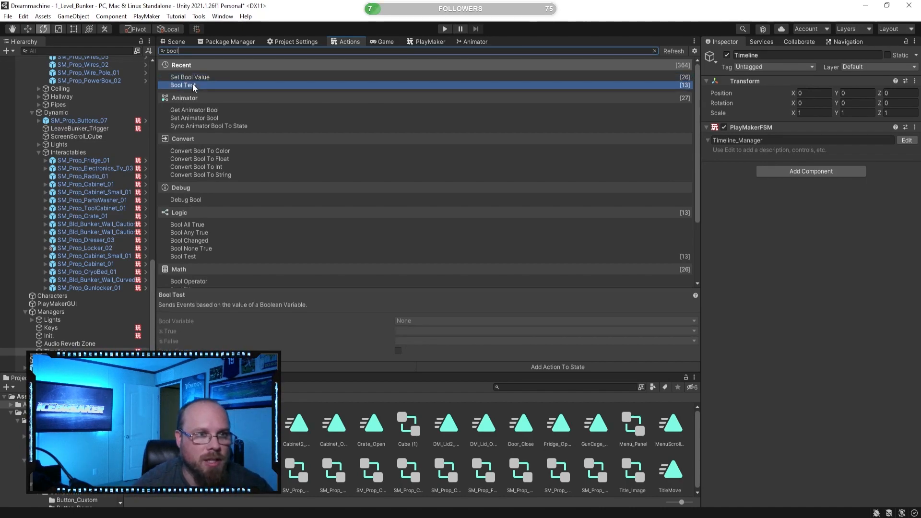
left_click(427, 41)
left_click(631, 99)
left_click(638, 118)
Create a True event for the Bool Test's Is True outcome and add its transition to the Level10 Check state.
left_click(634, 118)
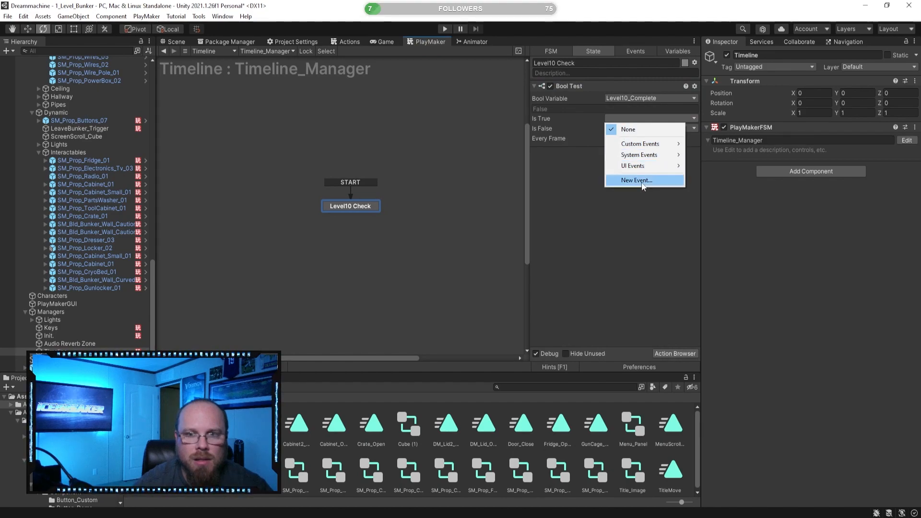
left_click(642, 181)
type("True")
key("Return")
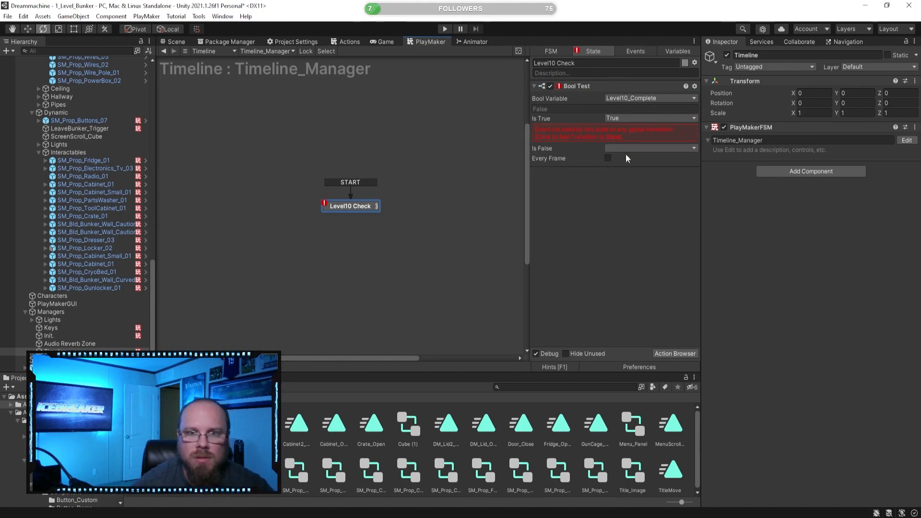
left_click(622, 126)
left_click(647, 128)
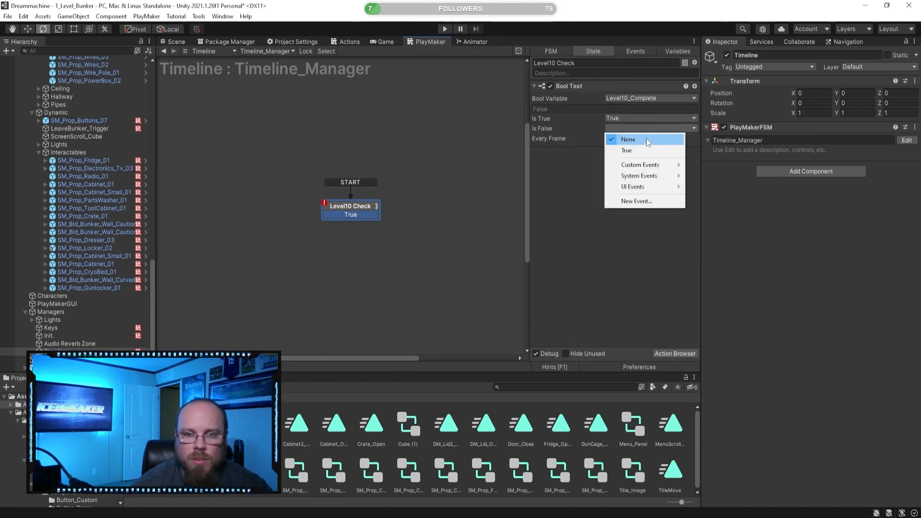
left_click(645, 200)
type("Fals")
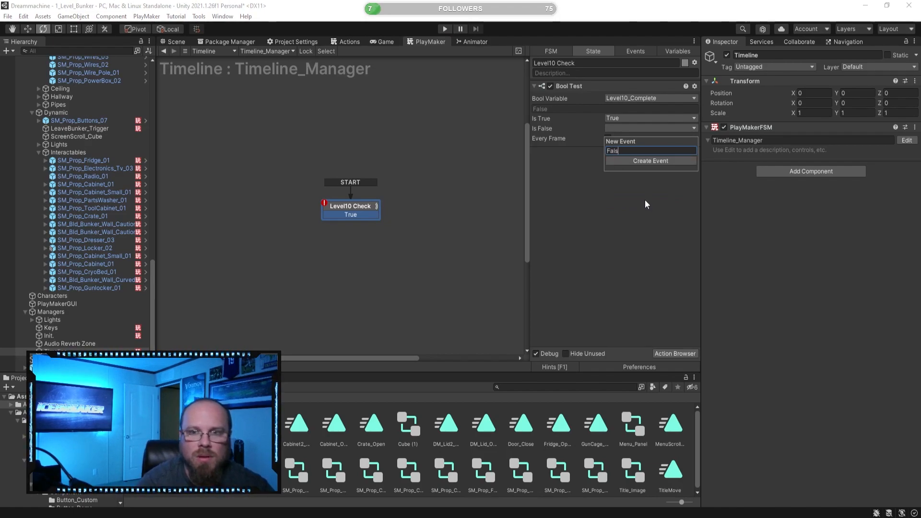
left_click(607, 228)
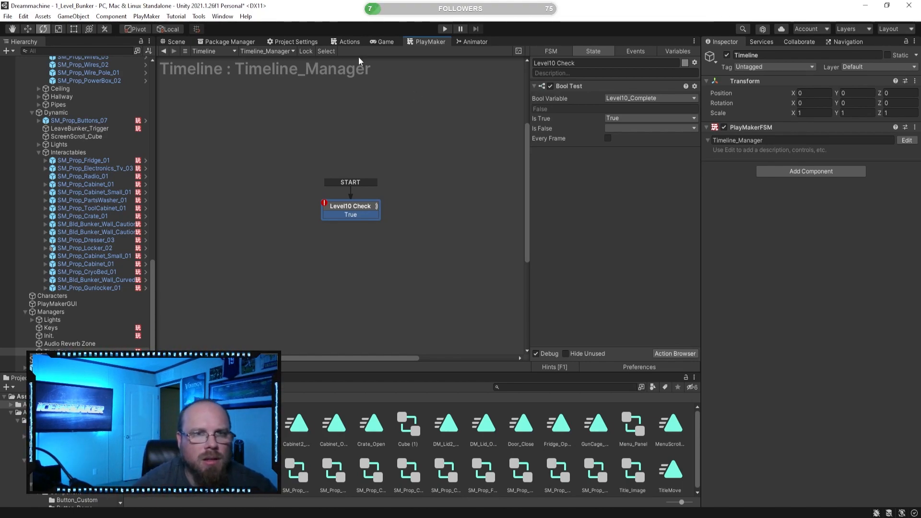
Play-test the level by walking to the gun locker, opening and closing it, and stop play mode.
left_click(177, 42)
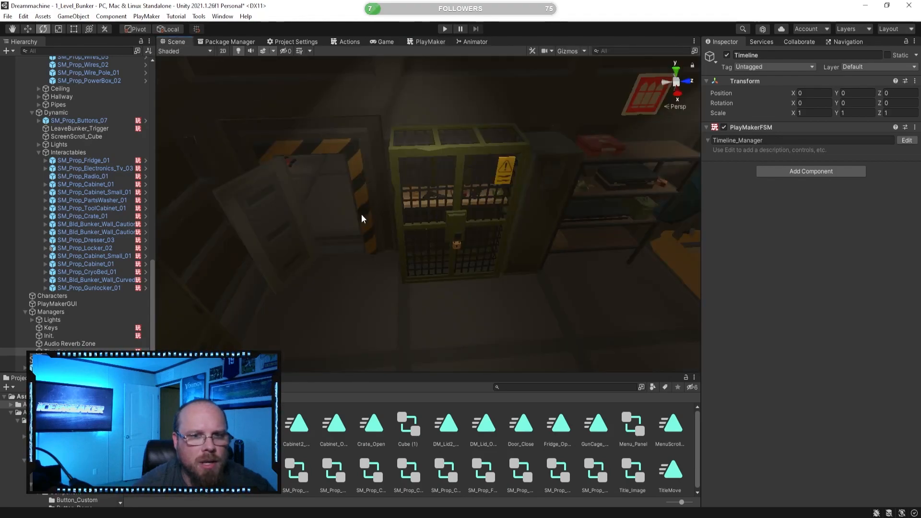
right_click_drag(370, 213, 426, 101)
left_click(444, 29)
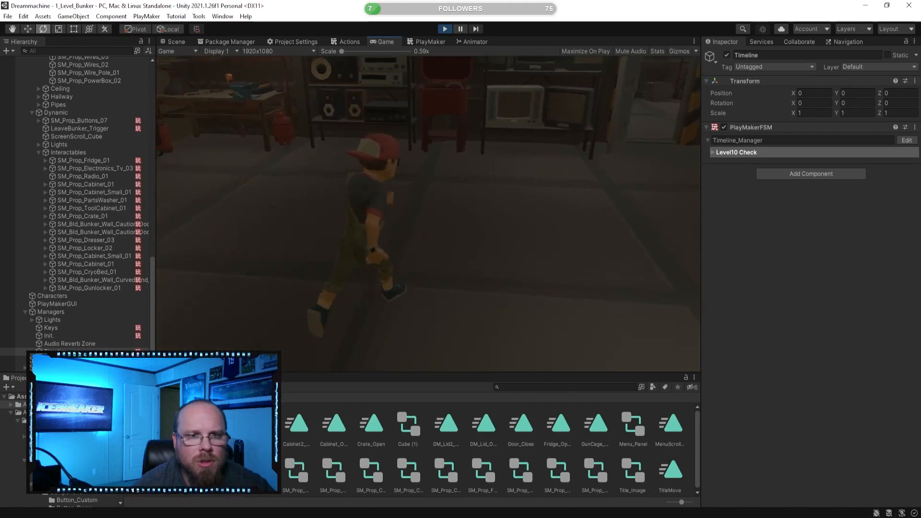
key("w")
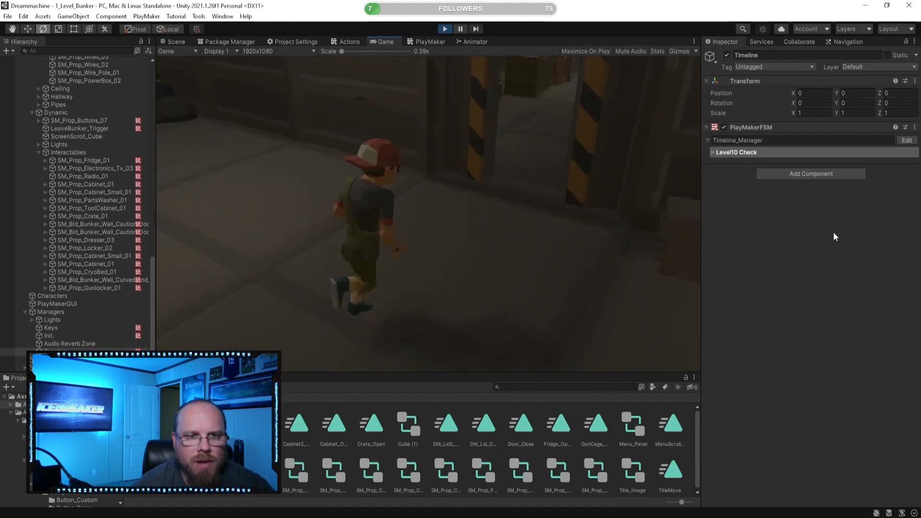
key("w")
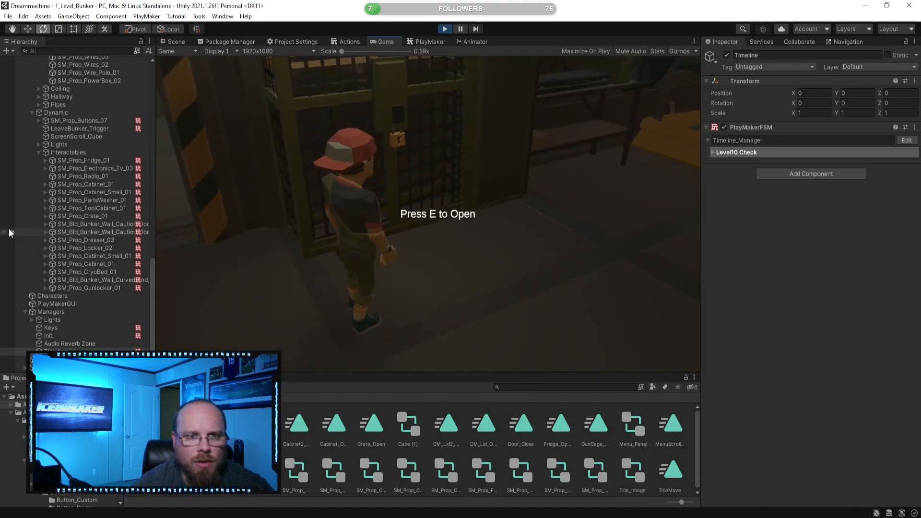
key("e")
key("s")
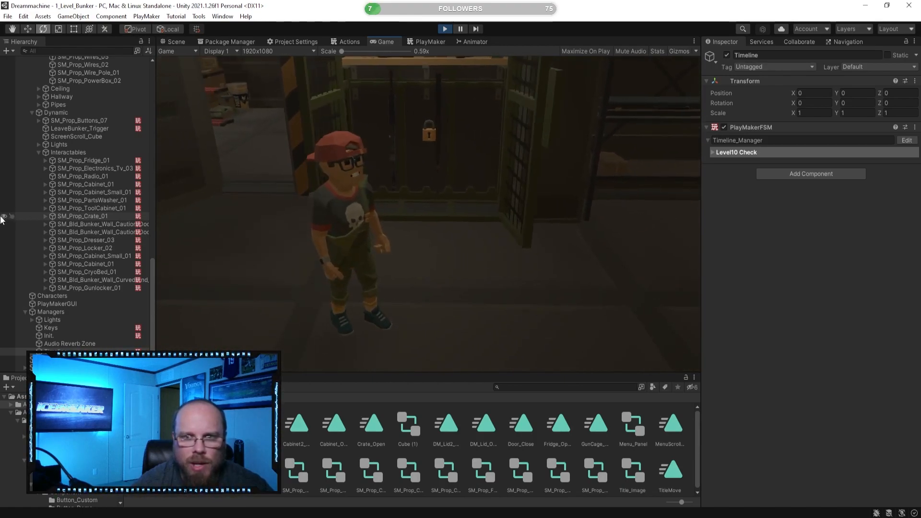
key("w")
key("s")
key("w")
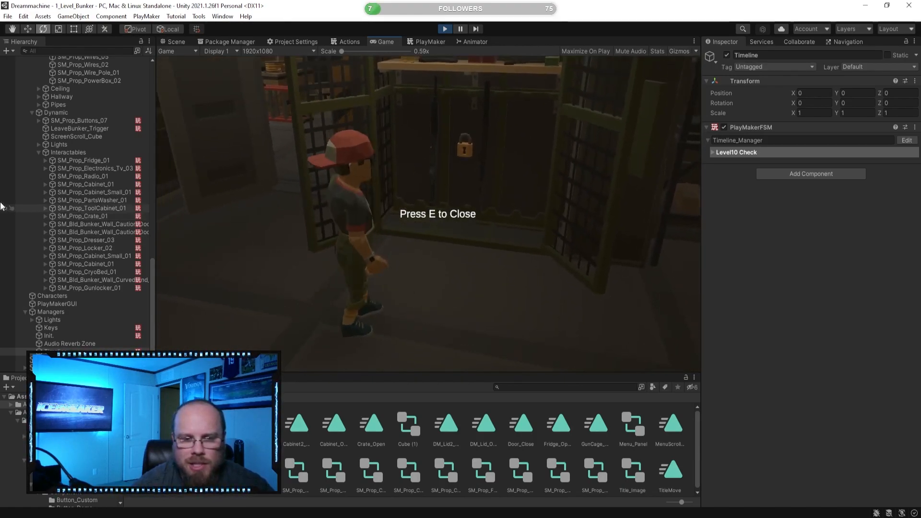
key("e")
key("s")
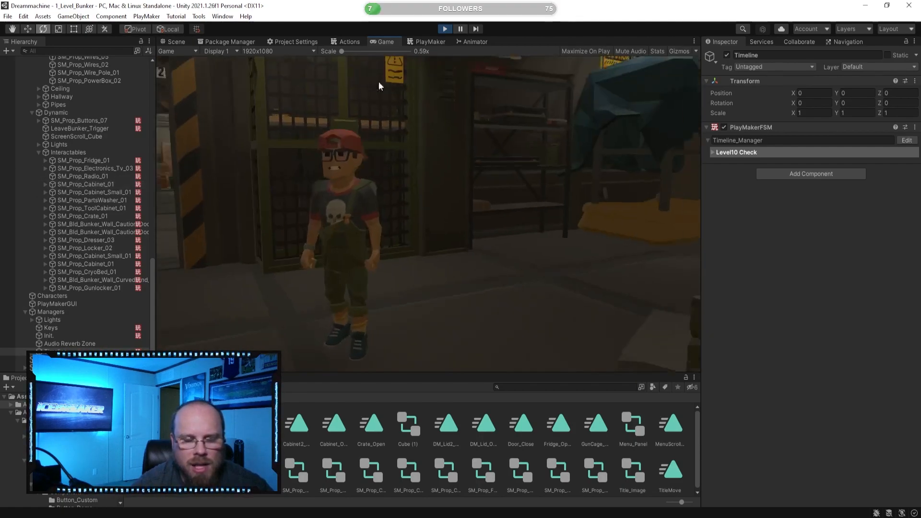
left_click(445, 29)
Examine the gun locker's Animator states and the Idle to GunCage_Open and GunCage_Open to GunCage_Close transition settings.
left_click(471, 41)
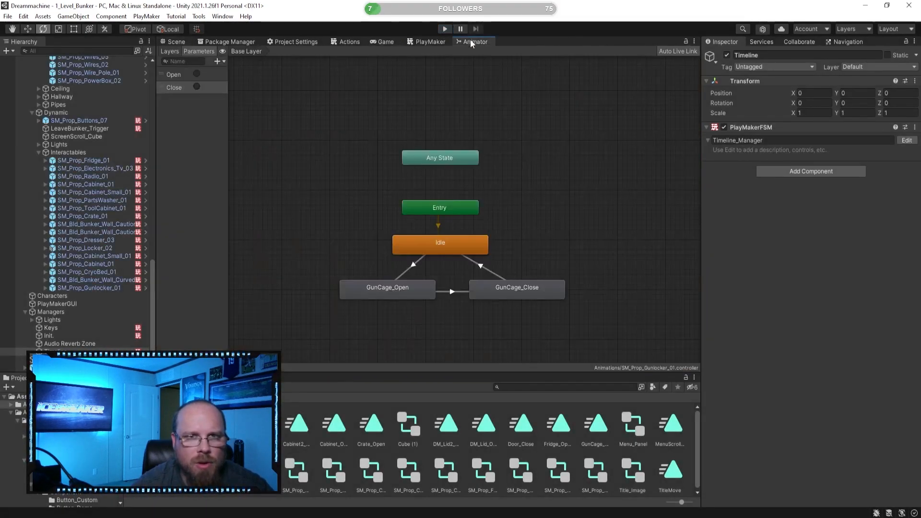
left_click(393, 291)
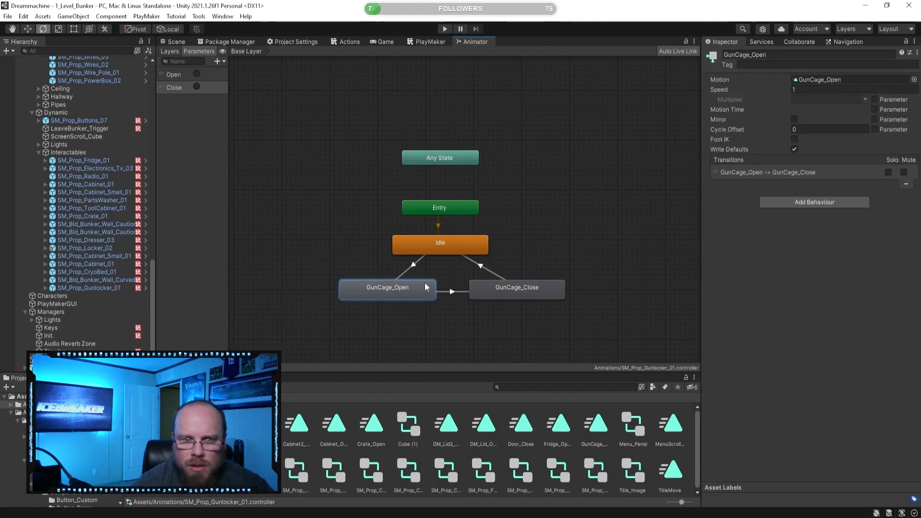
left_click(415, 265)
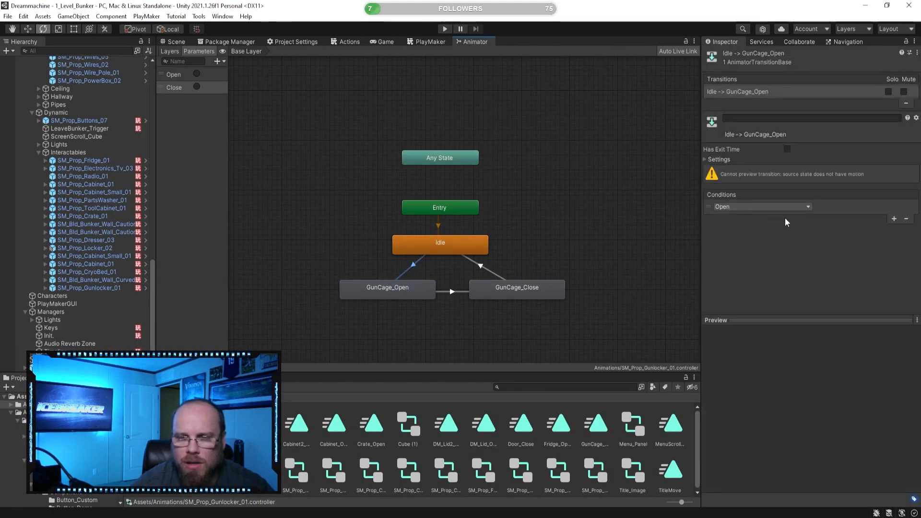
left_click(402, 297)
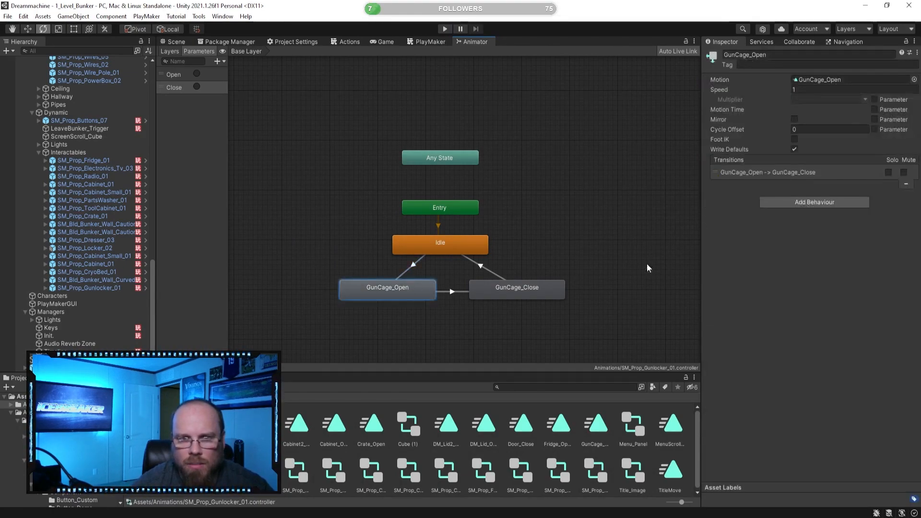
left_click(451, 291)
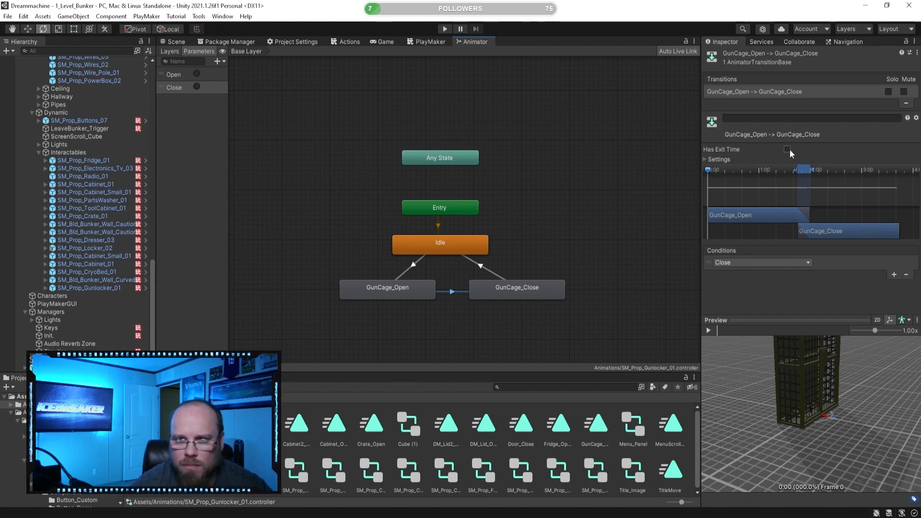
left_click(535, 294)
Run the level again and toggle the gun locker open and closed repeatedly to test its animation and prompts.
left_click(445, 29)
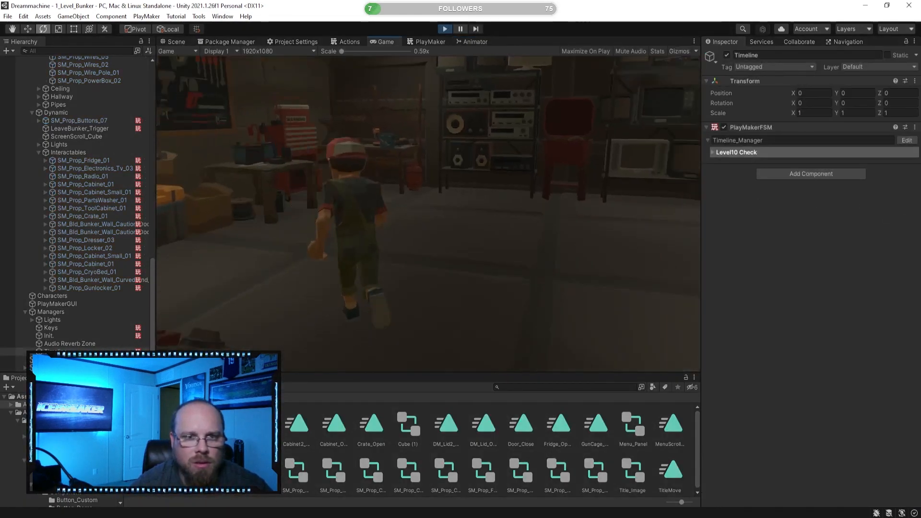
key("w")
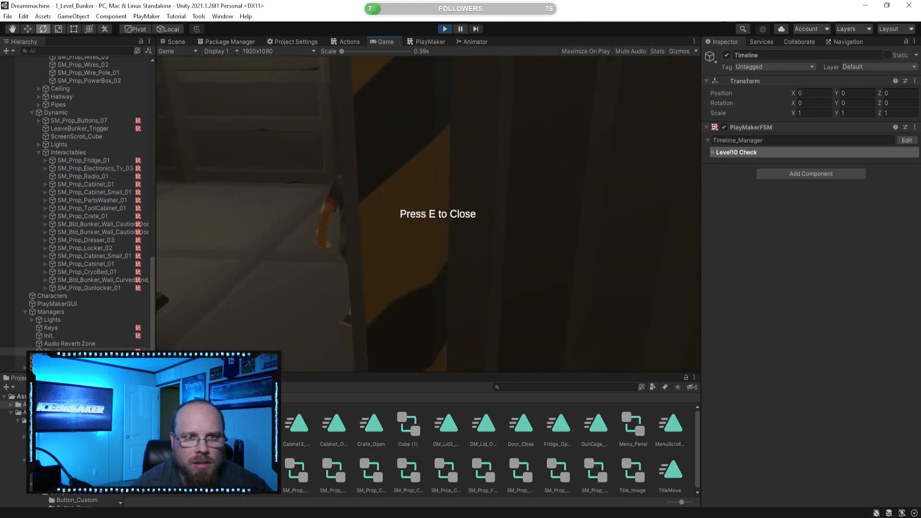
key("w")
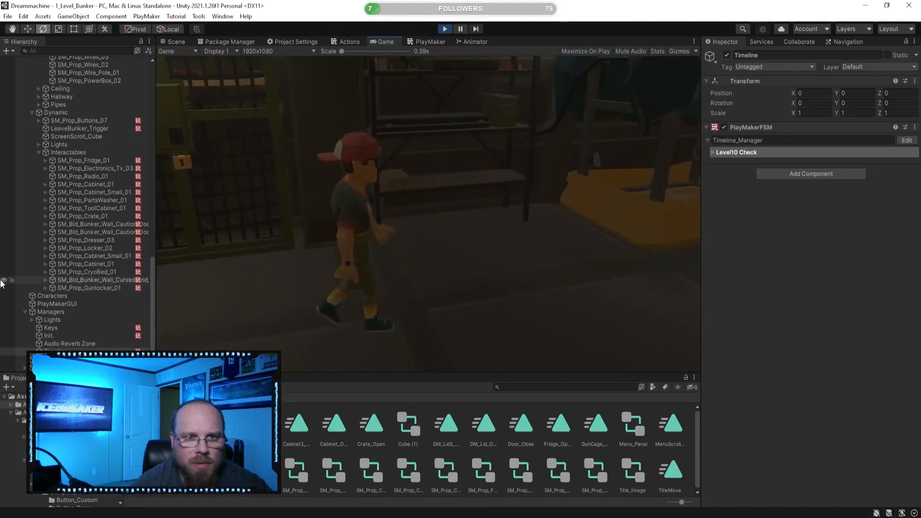
key("w")
key("e")
key("e")
key("e")
key("e")
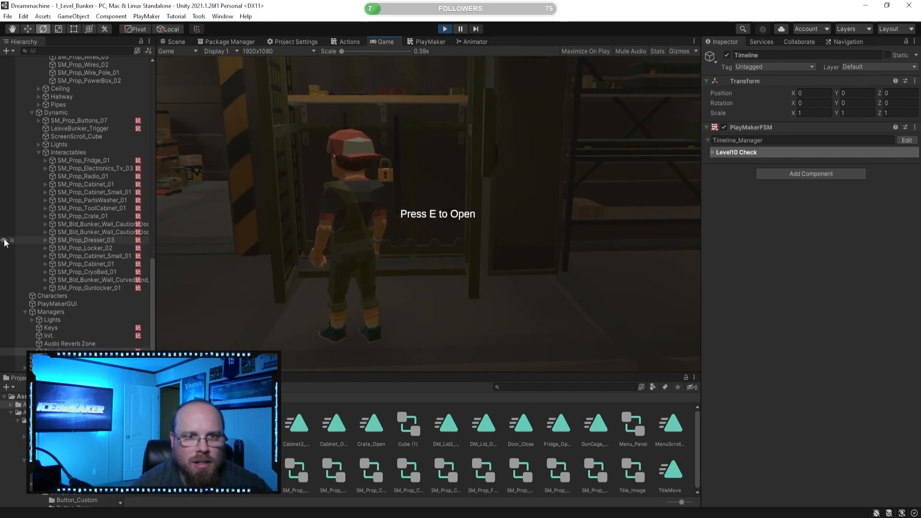
key("e")
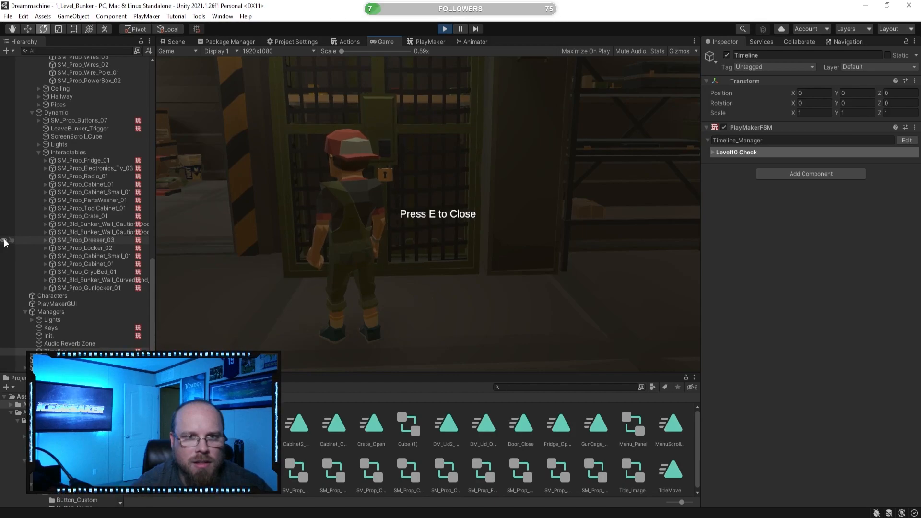
key("e")
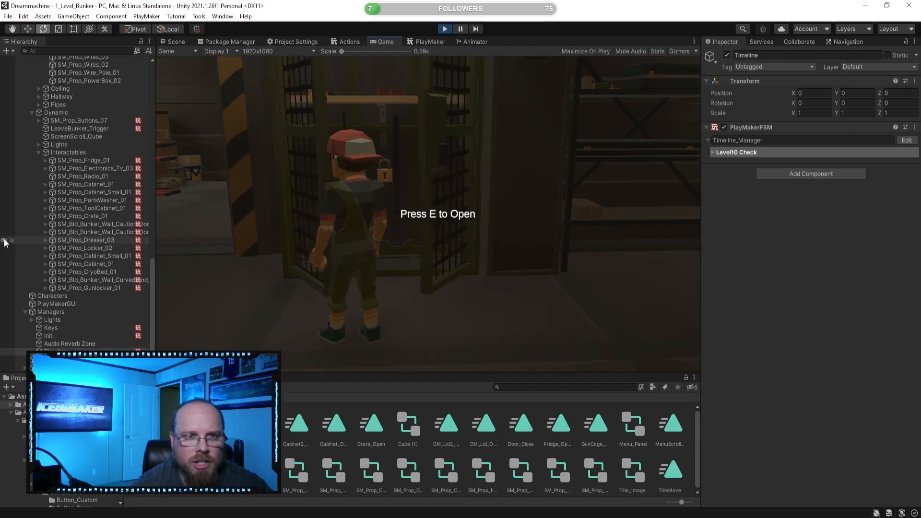
key("e")
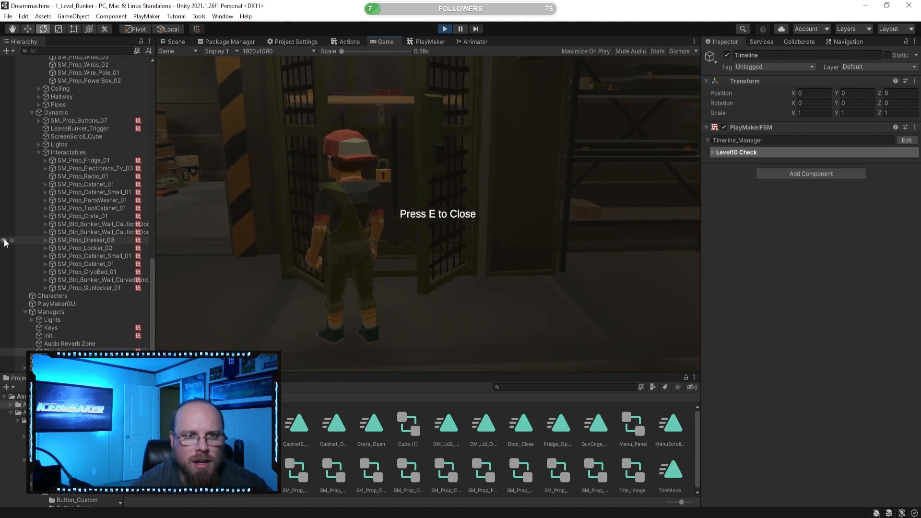
key("s")
key("w")
key("e")
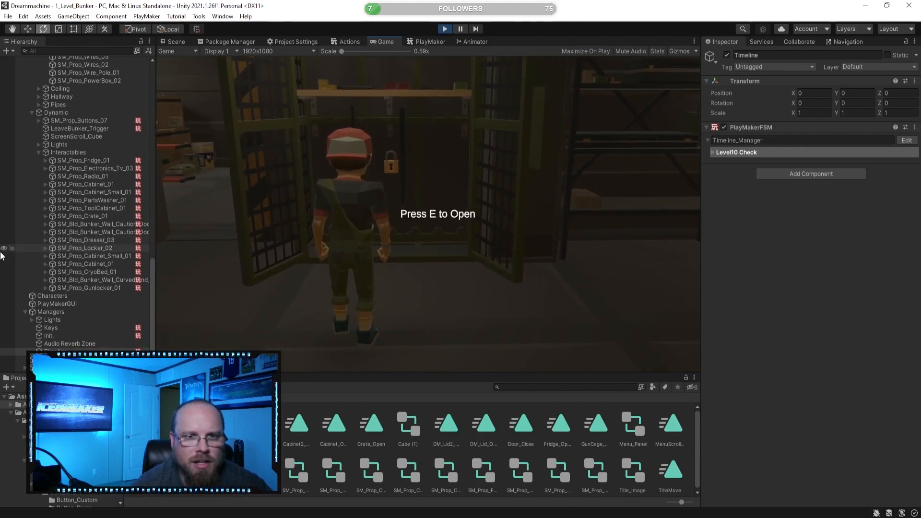
Test closing and opening the bunker doors while walking from the gun locker through the adjoining rooms.
key("a")
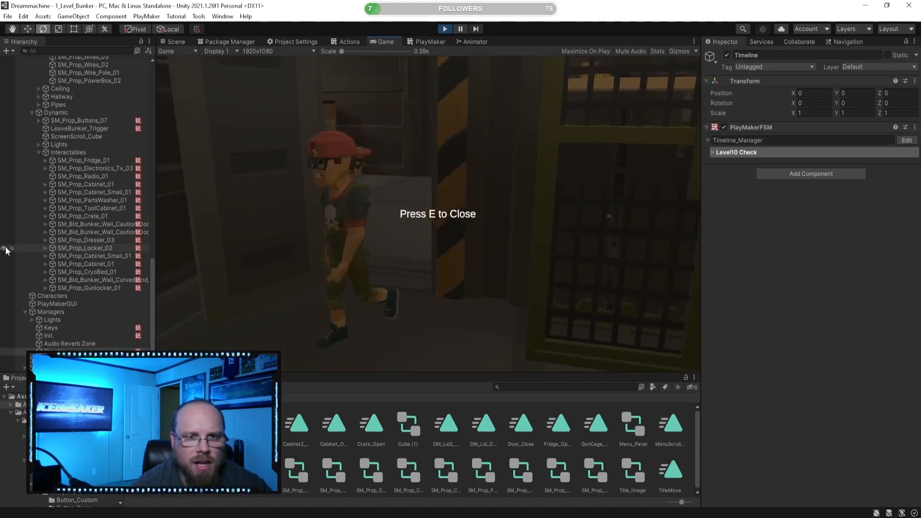
key("e")
key("e")
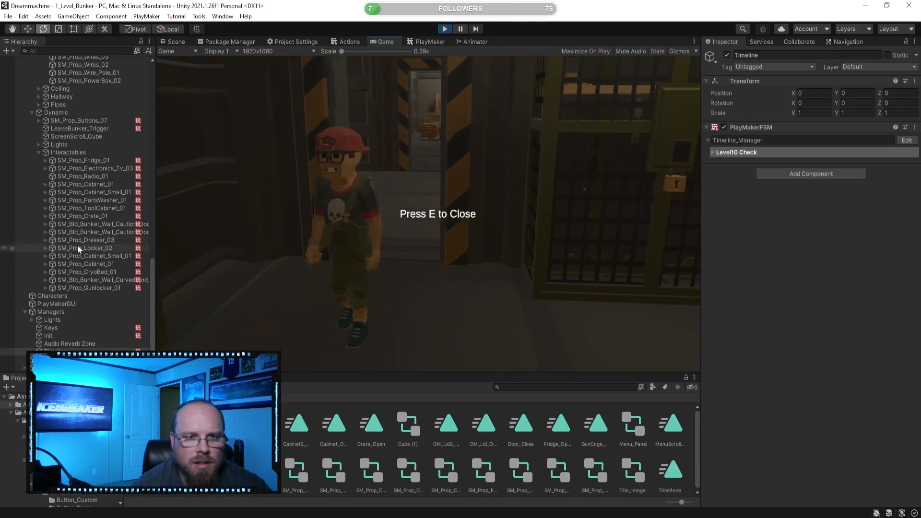
key("w")
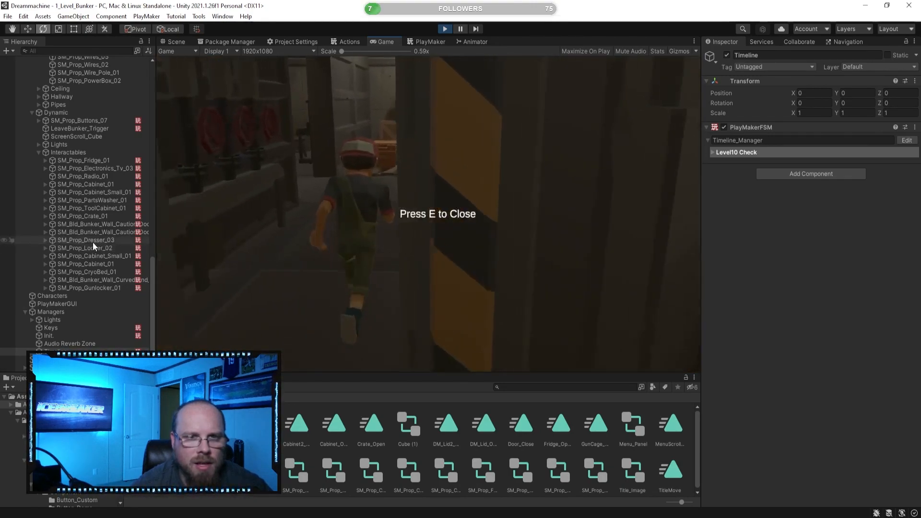
key("w")
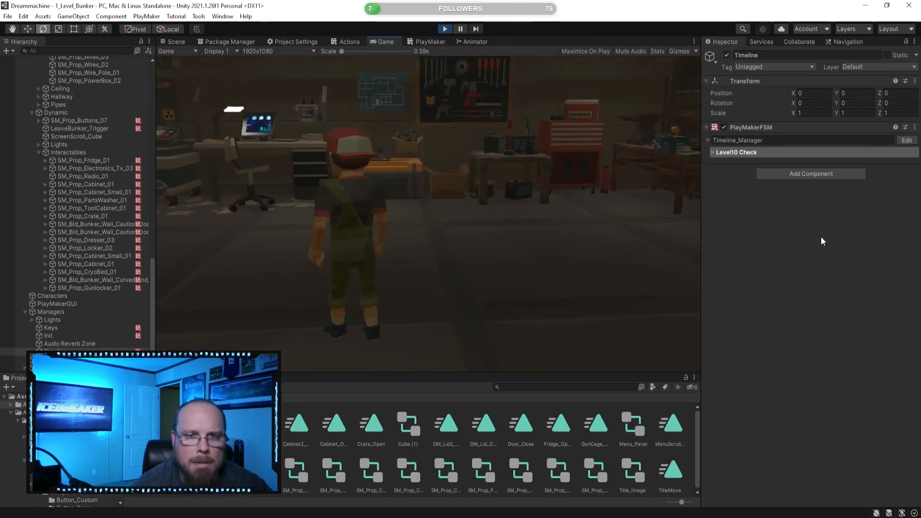
key("w")
key("w")
key("e")
key("e")
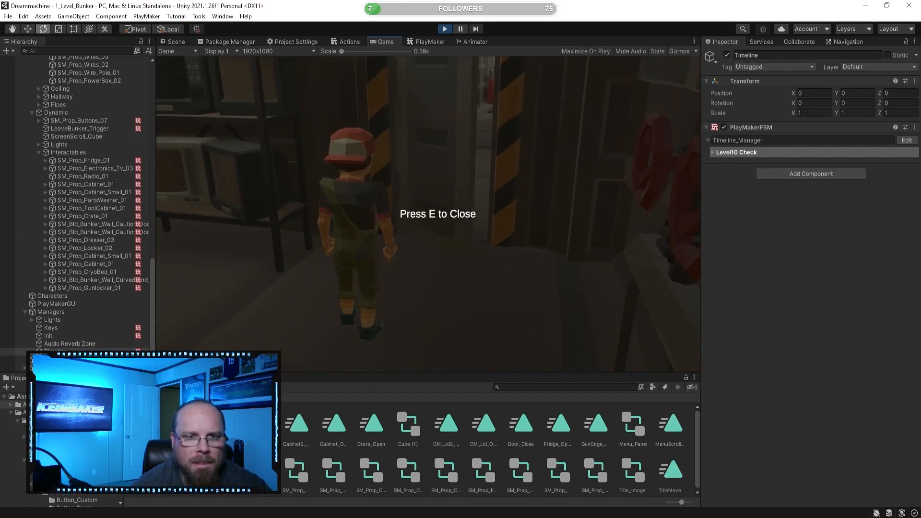
Test the interaction of the fridge in the living area, and end the play test.
key("w")
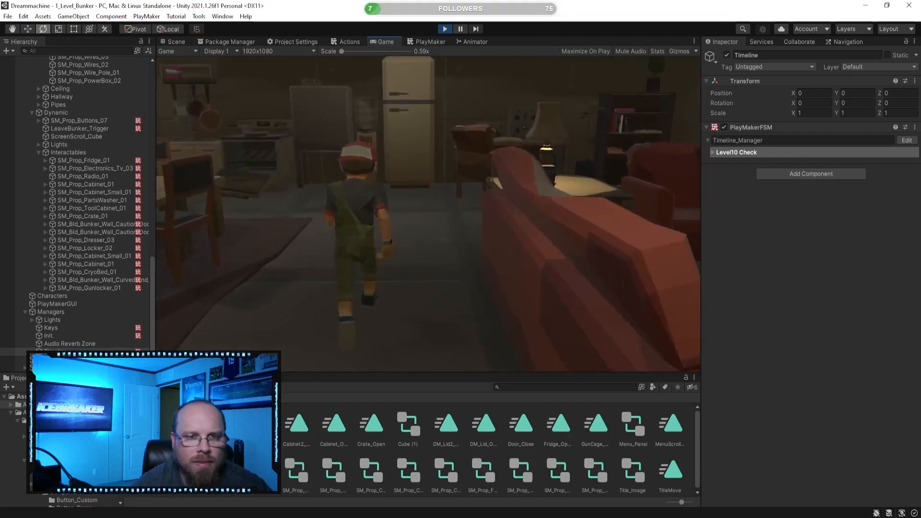
key("w")
key("e")
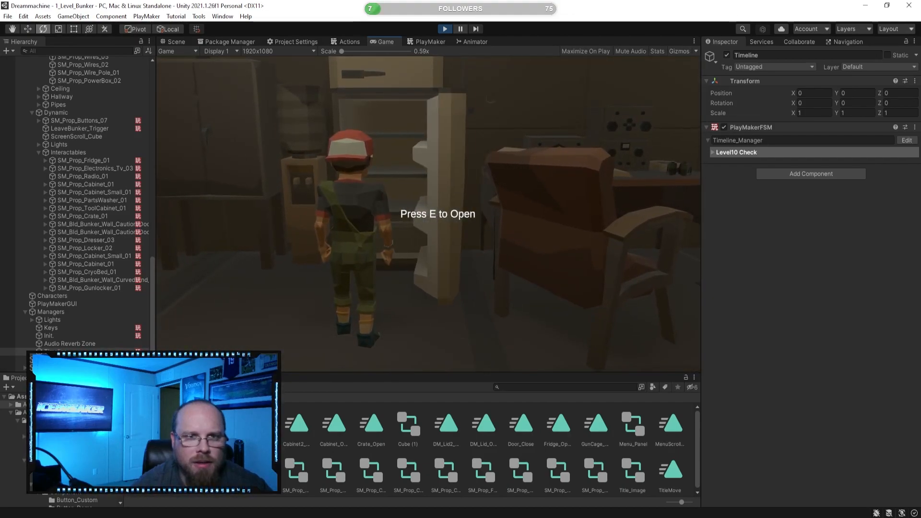
key("w")
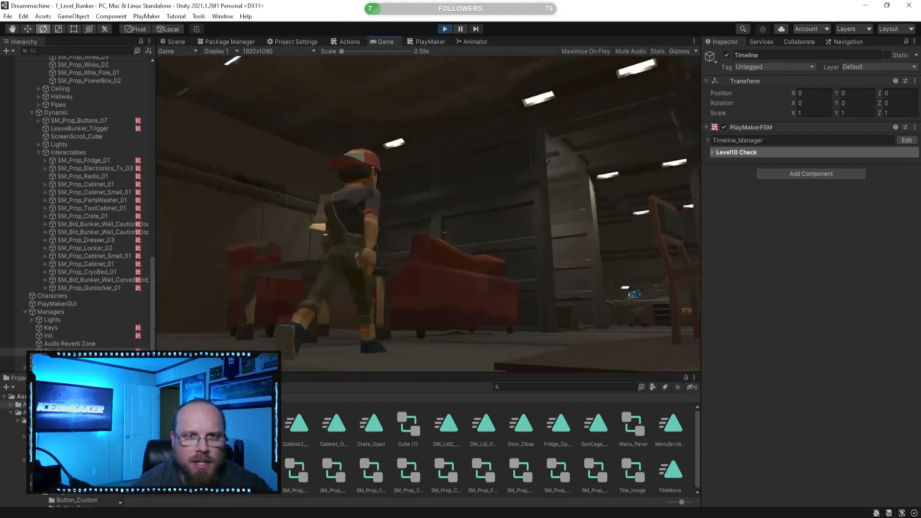
key("Escape")
left_click(447, 29)
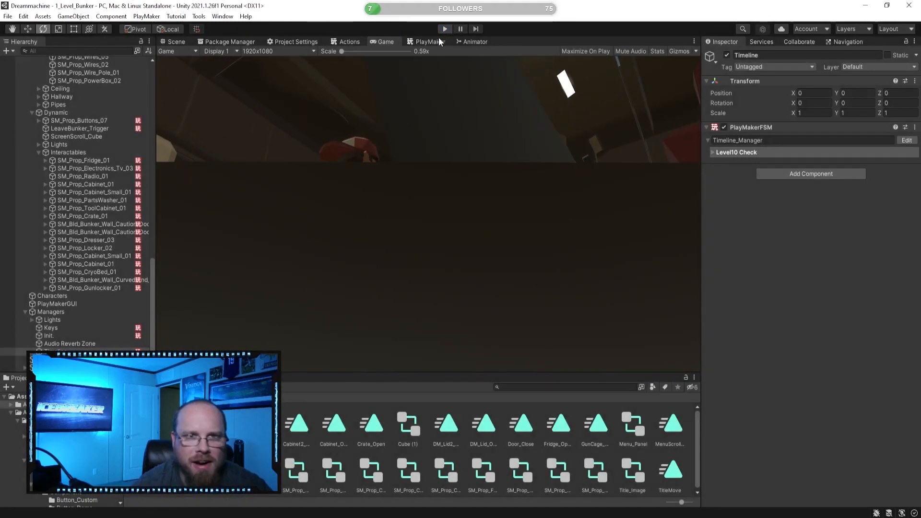
Inspect the exit time, timing and condition of the GunCage_Open to GunCage_Close transition in the gun locker's Animator.
left_click(428, 42)
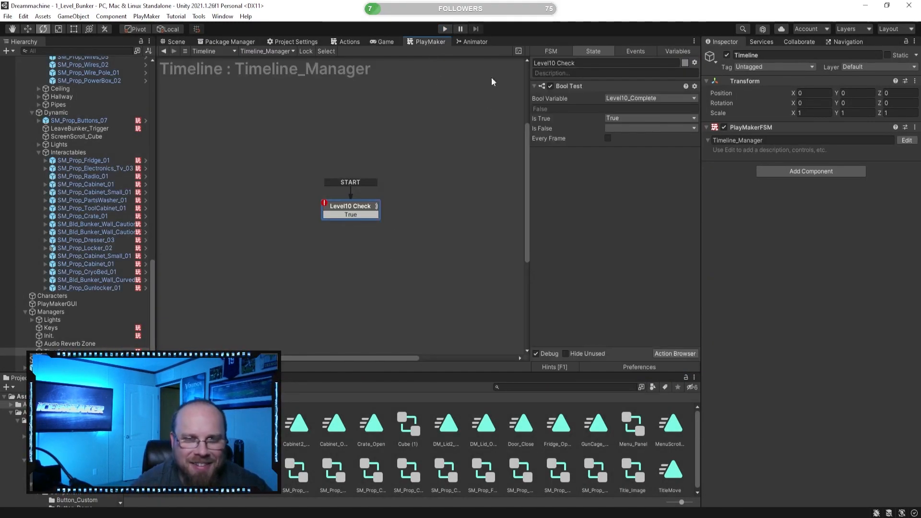
left_click(472, 42)
left_click(454, 292)
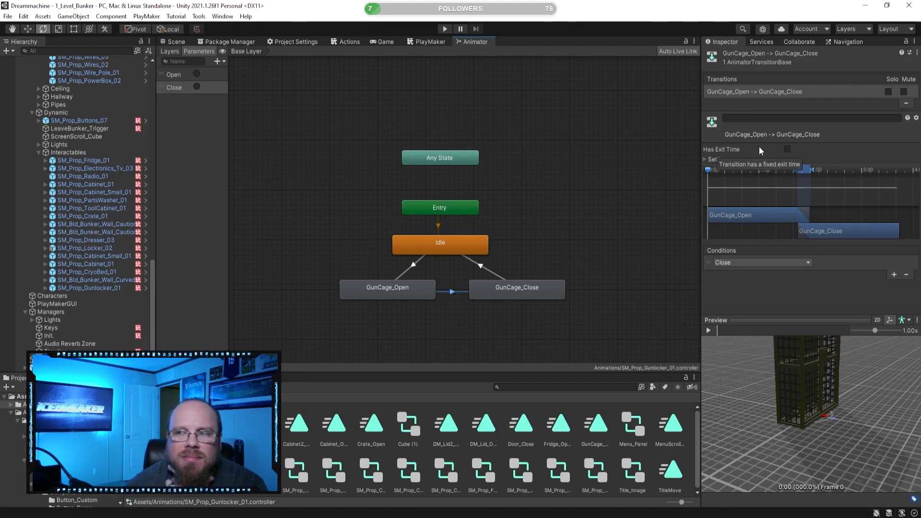
mouse_move(708, 170)
left_mouse_down()
mouse_move(801, 177)
mouse_move(692, 185)
mouse_move(822, 186)
mouse_move(709, 185)
left_mouse_up()
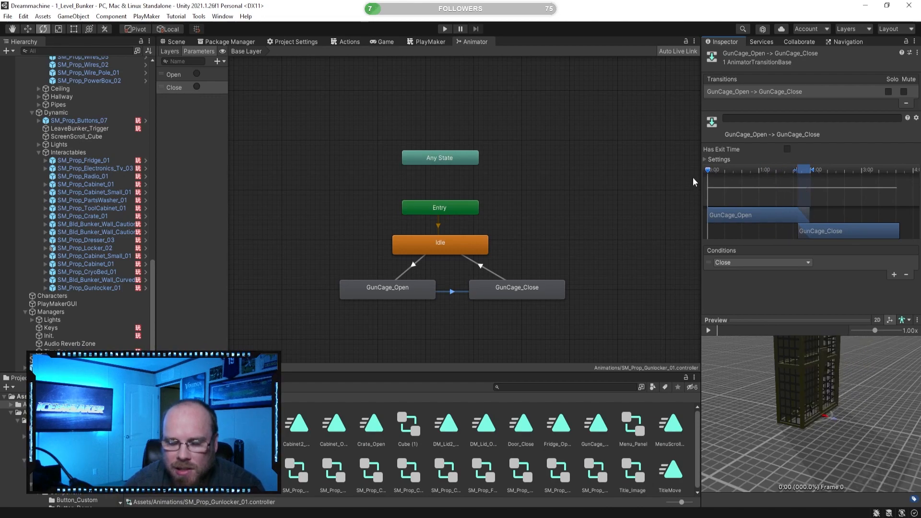
Compare the motion, speed and transitions of the GunCage_Open and GunCage_Close states in the gun locker's Animator.
left_click(554, 288)
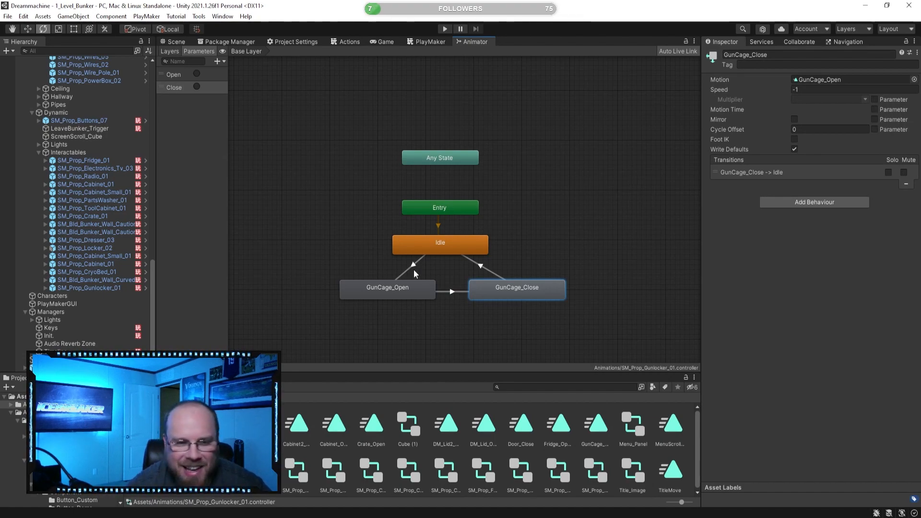
left_click(400, 297)
left_click(569, 262)
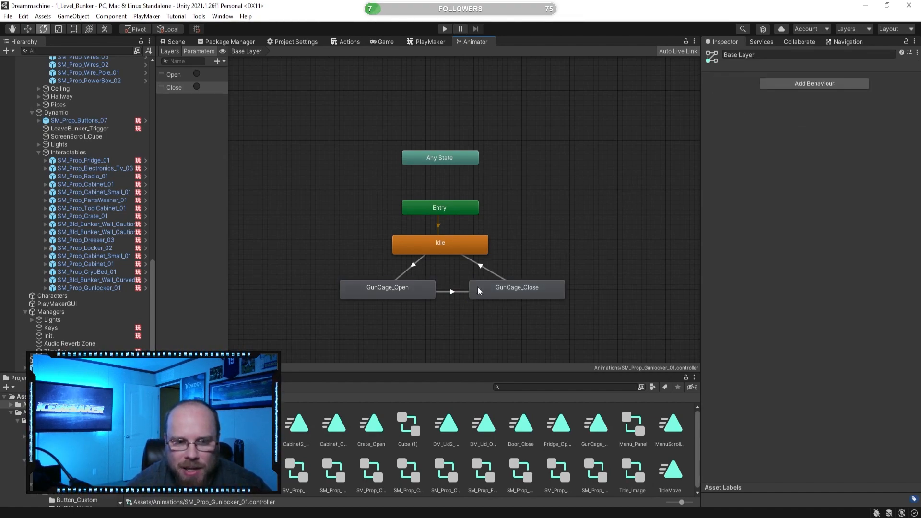
left_click(503, 298)
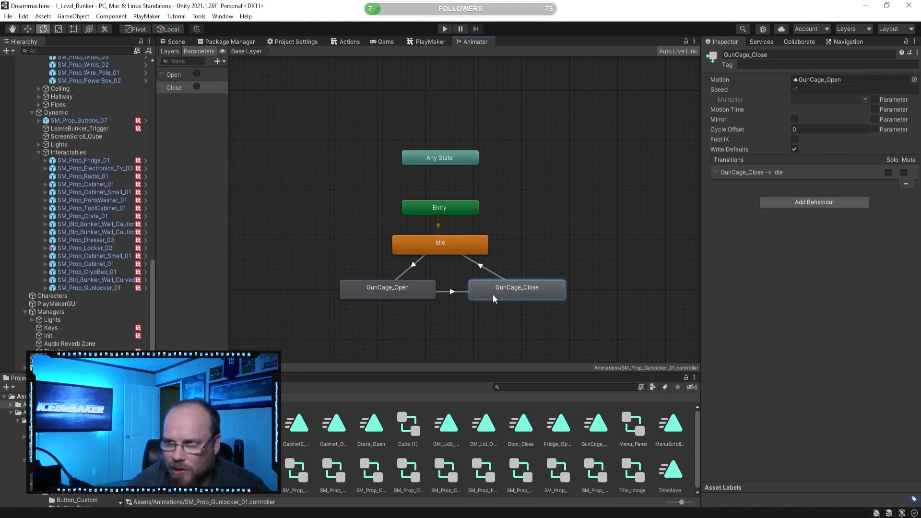
left_click(417, 294)
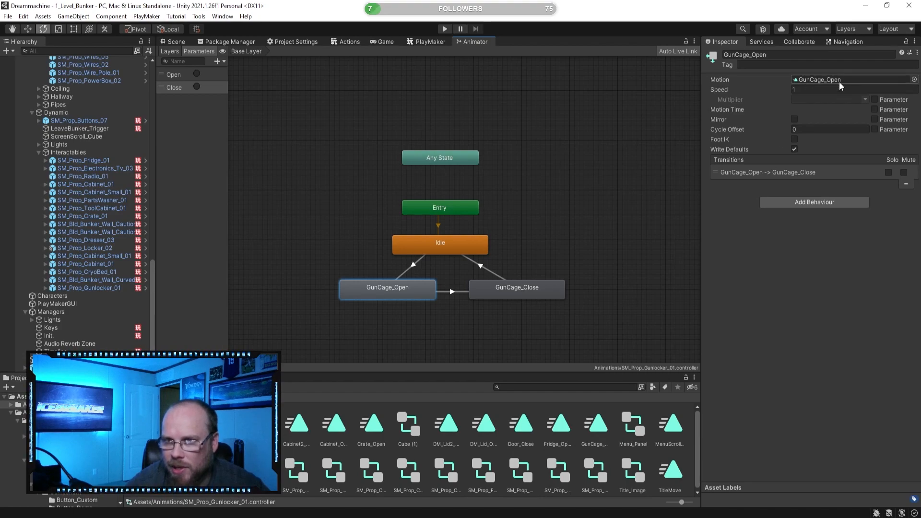
left_click(523, 297)
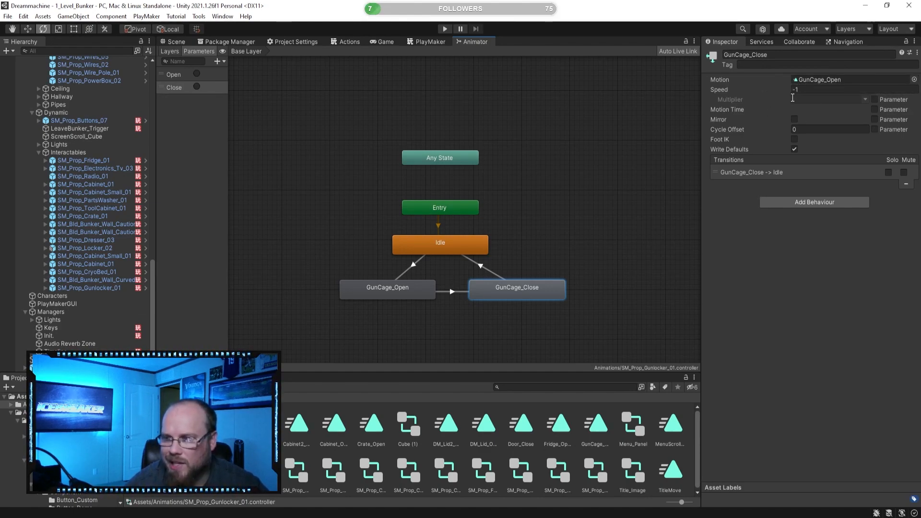
left_click(423, 292)
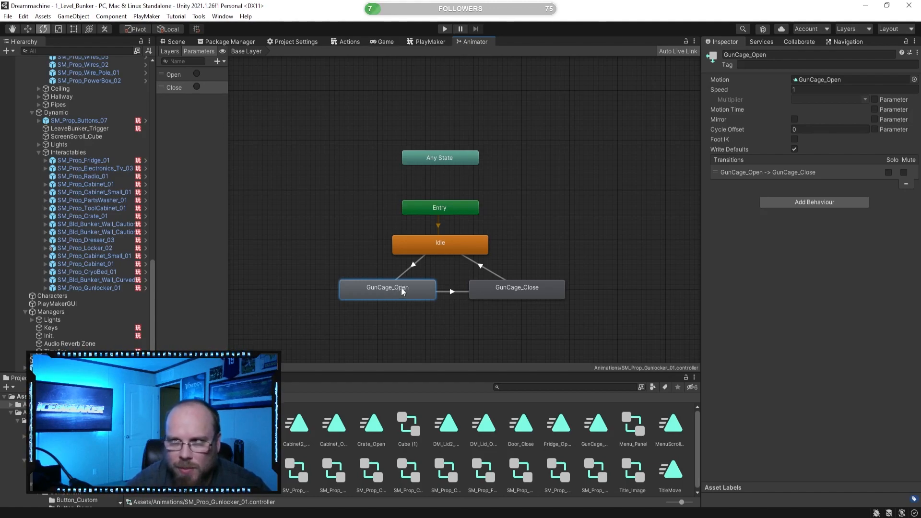
left_click(453, 292)
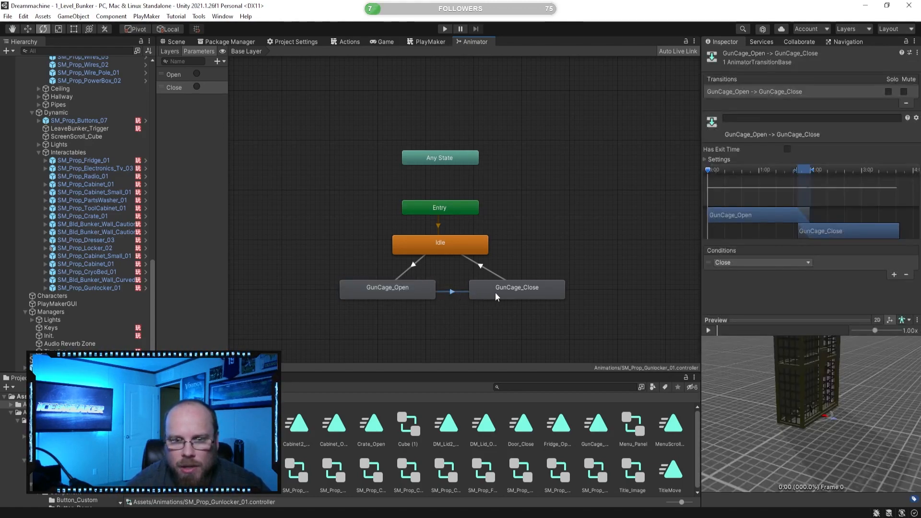
left_click(494, 292)
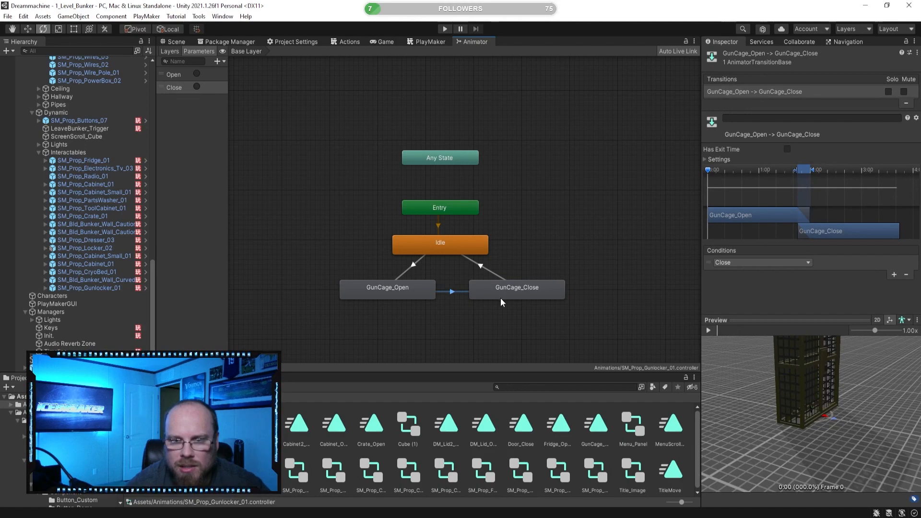
left_click(500, 298)
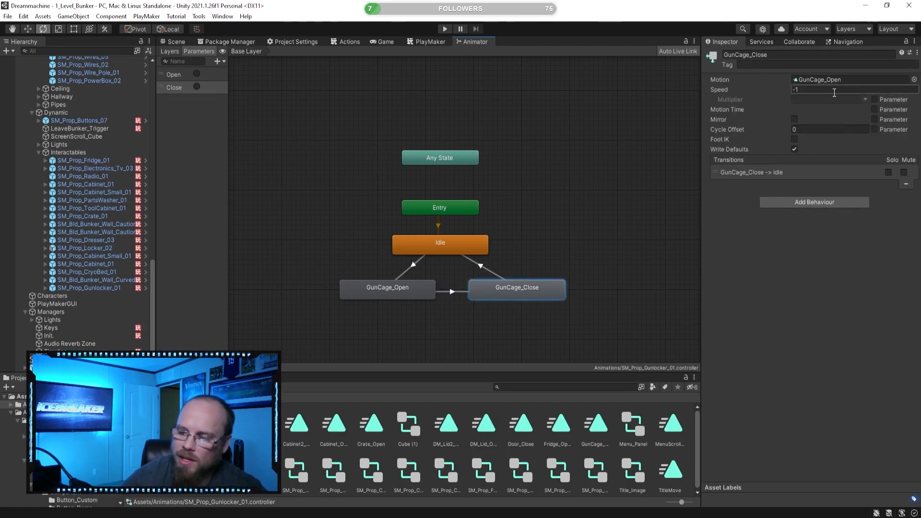
Examine the gun locker and the neighbouring door opening from several angles in the Scene view.
left_click(182, 43)
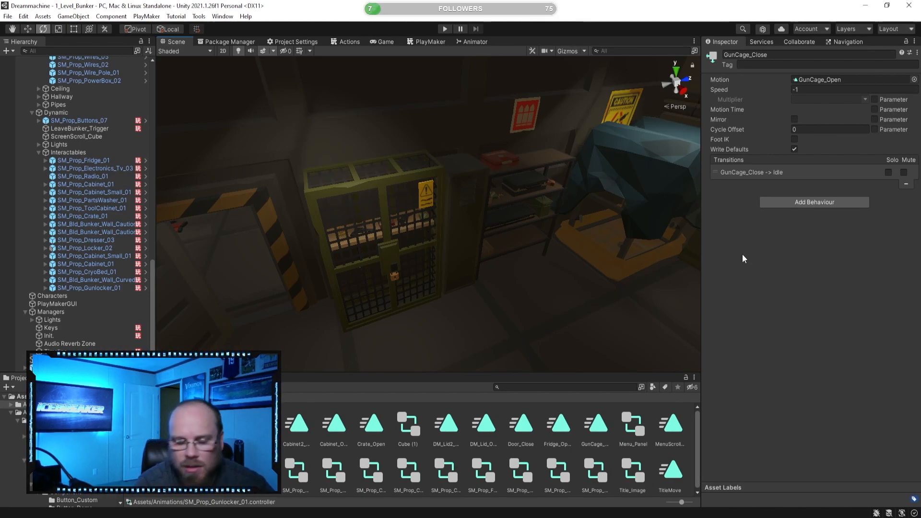
left_click(434, 42)
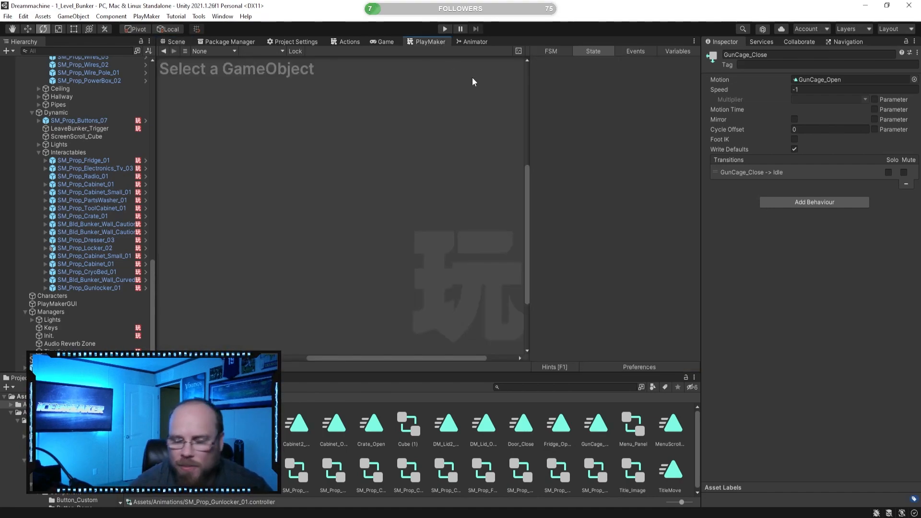
left_click(477, 43)
left_click(477, 137)
left_click(527, 288)
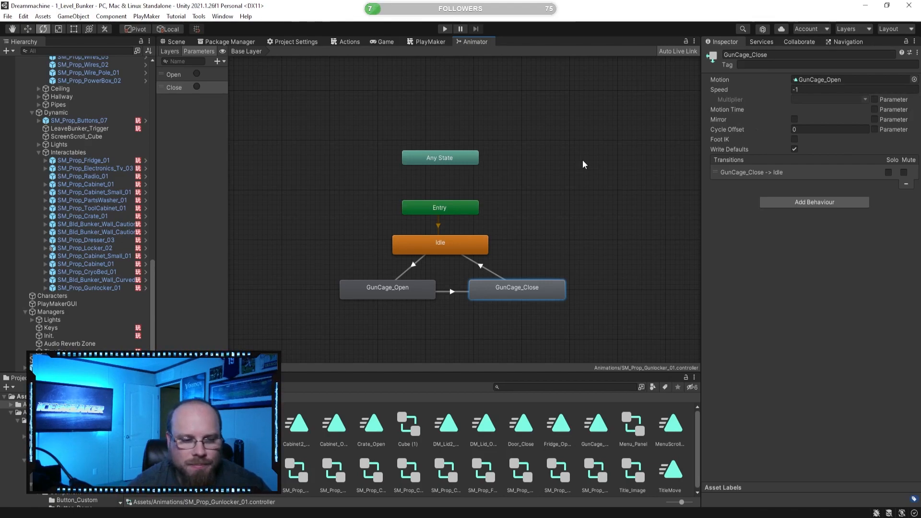
left_click(175, 42)
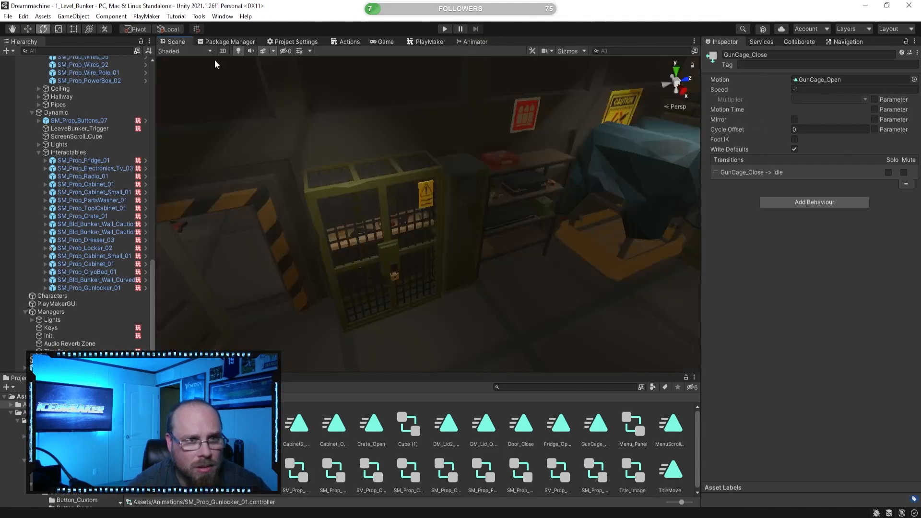
right_click_drag(459, 238, 429, 217)
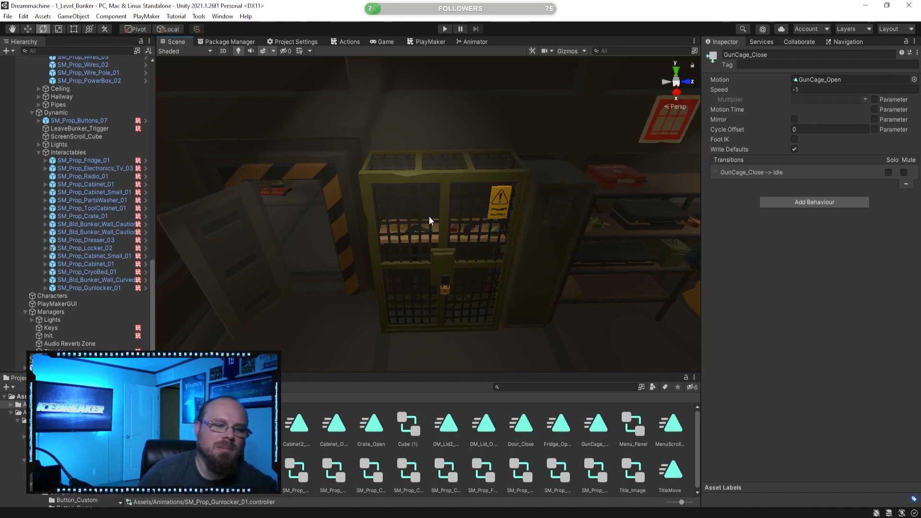
left_click_drag(428, 205, 407, 185, "alt")
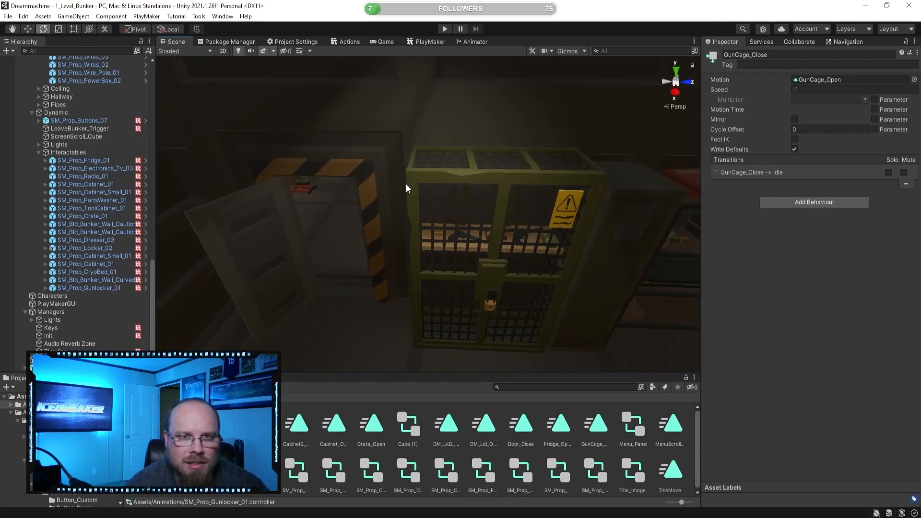
left_click(430, 42)
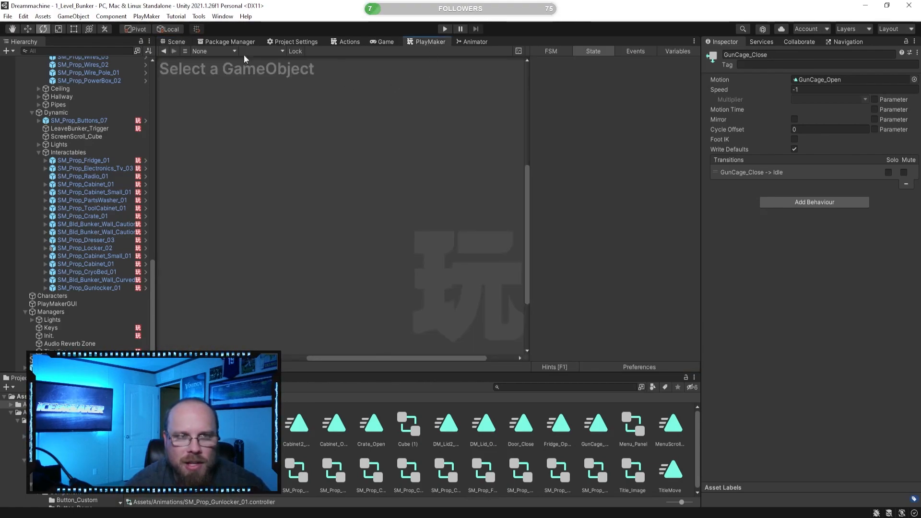
left_click(183, 43)
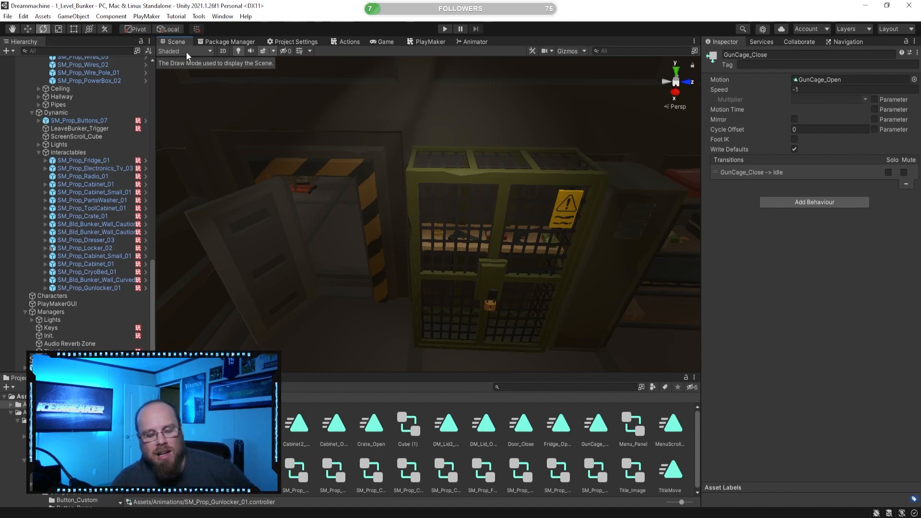
left_click_drag(319, 216, 389, 261, "alt")
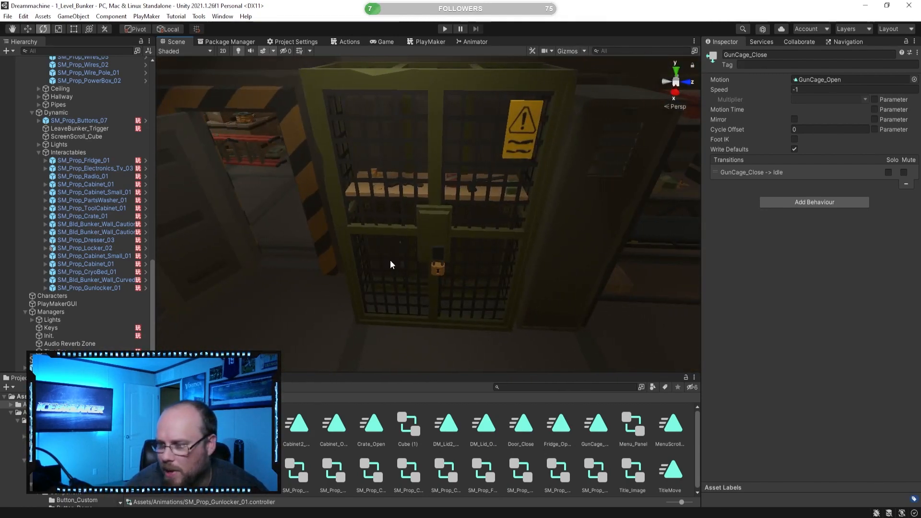
left_click_drag(356, 235, 370, 216, "alt")
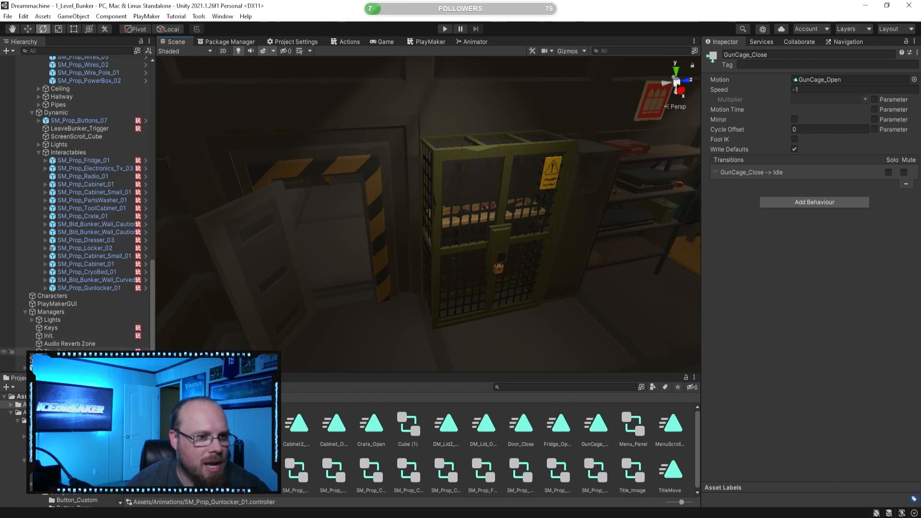
Make the Bool Test in the Timeline_Manager FSM's Level10 Check state run every frame.
left_click(52, 352)
left_click(430, 43)
left_click(360, 278)
left_click(367, 206)
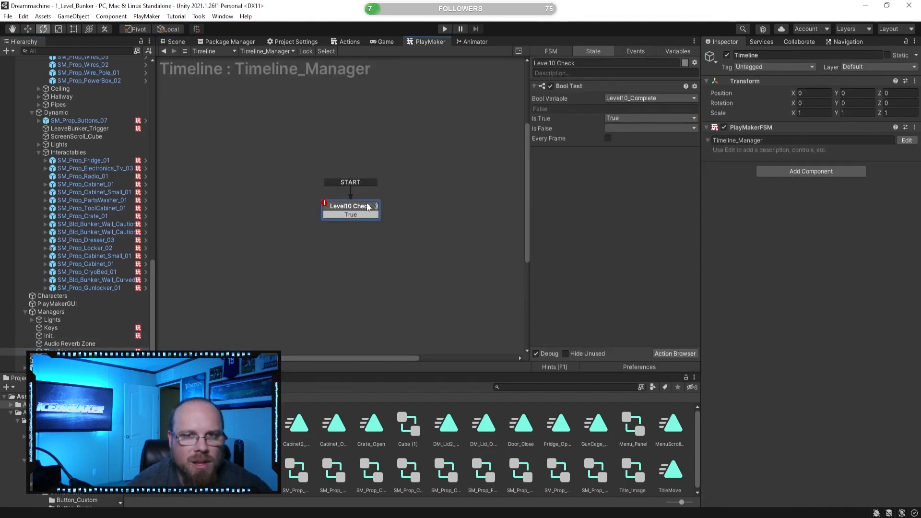
left_click(609, 140)
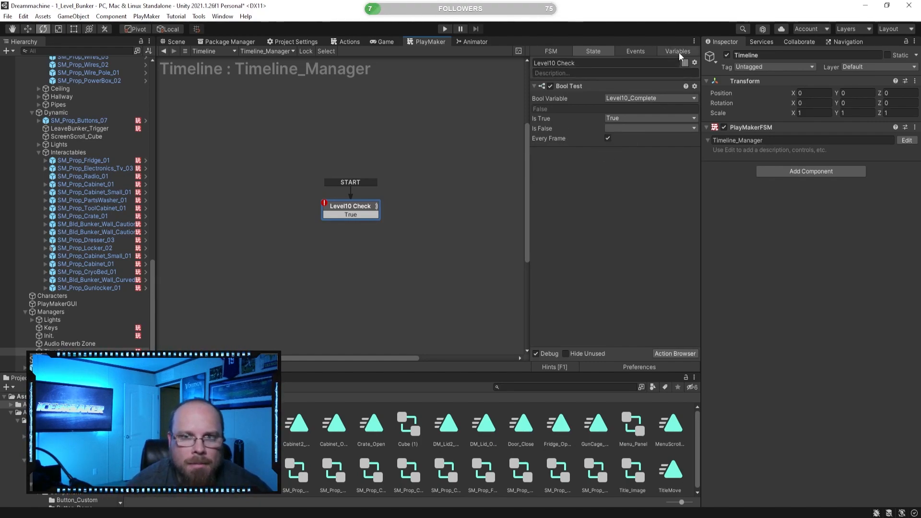
Add a new state beside Level10 Check and link the True event's transition to it.
right_click(430, 205)
left_click(435, 211)
left_click_drag(351, 214, 421, 218)
left_click(373, 214)
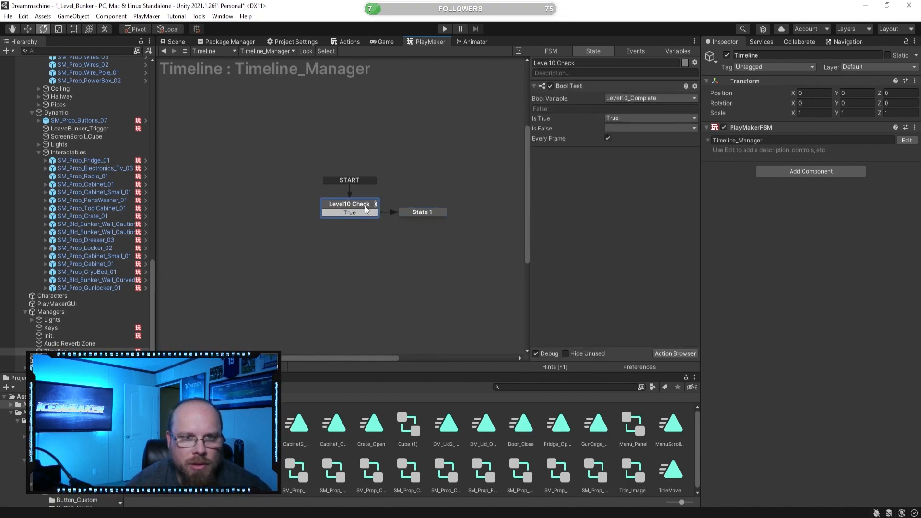
Inspect the value, category, input and output settings of the Level10_Complete variable in the Timeline_Manager FSM.
left_click(502, 160)
left_click(425, 212)
left_click(689, 51)
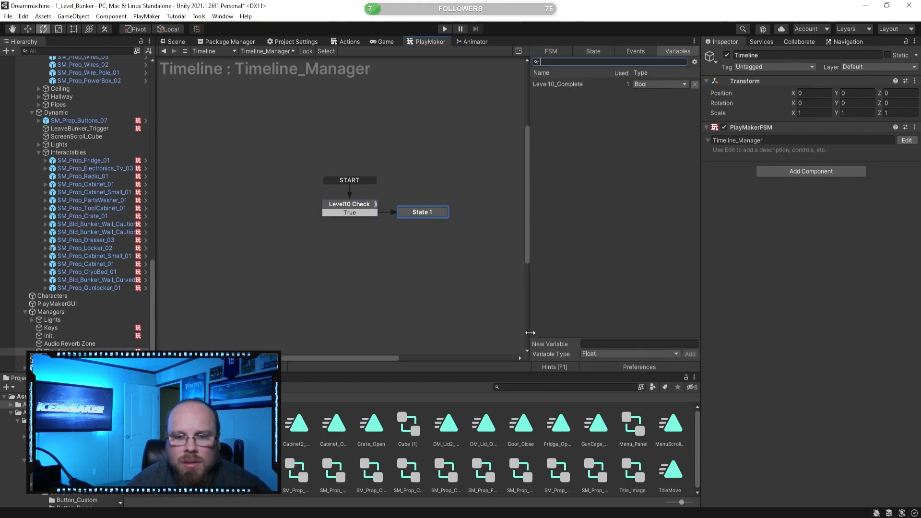
left_click(572, 85)
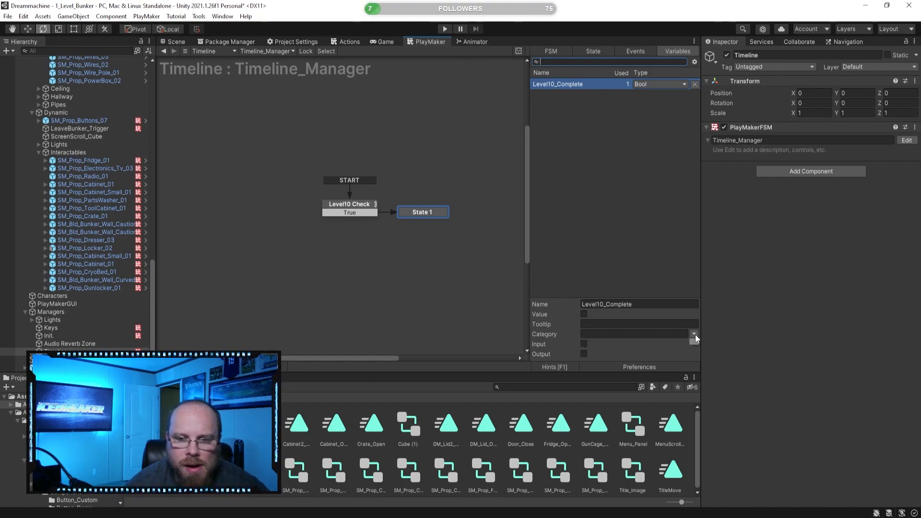
left_click(681, 285)
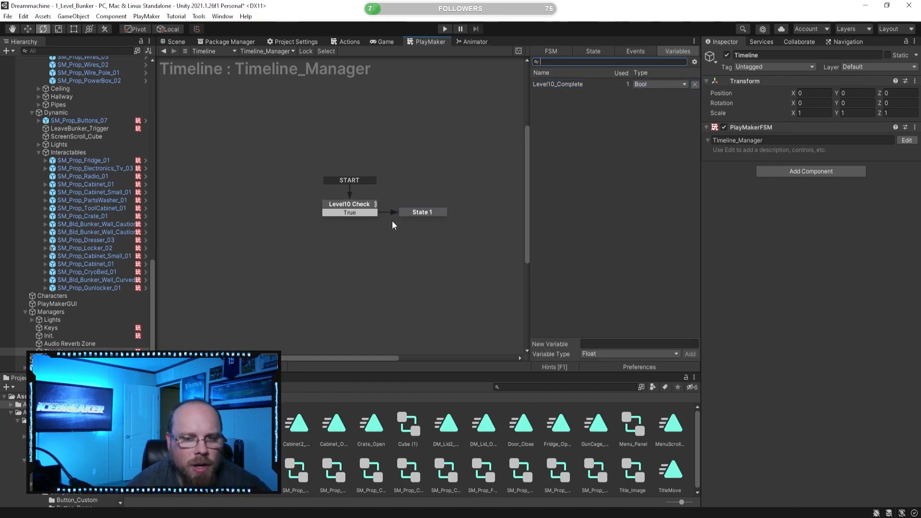
left_click(420, 213)
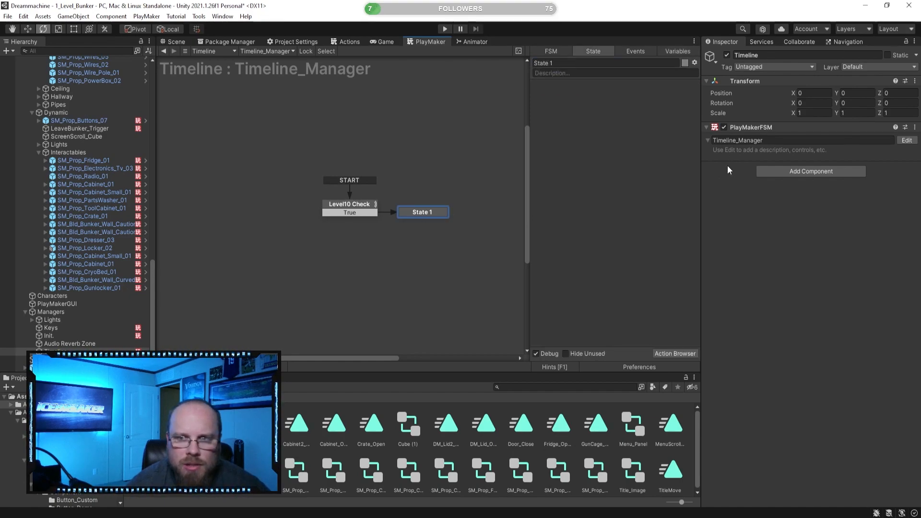
left_click_drag(375, 220, 411, 222)
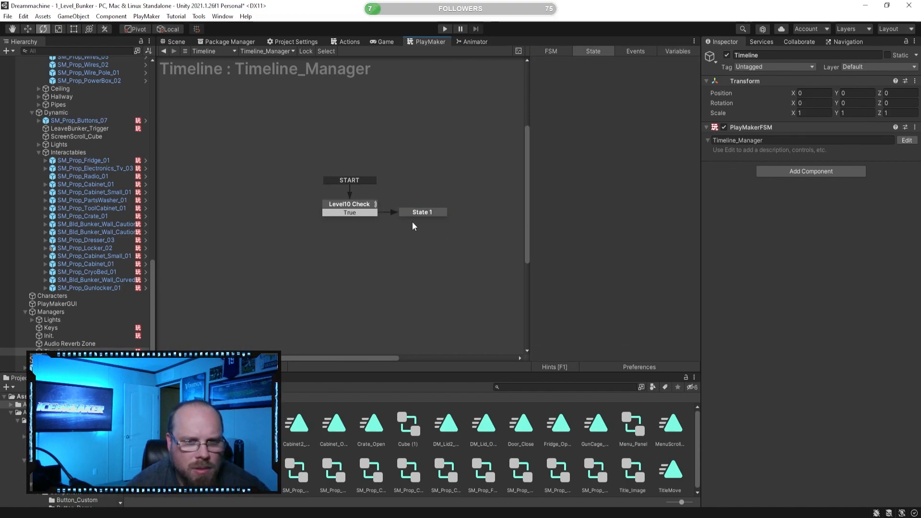
left_click(662, 50)
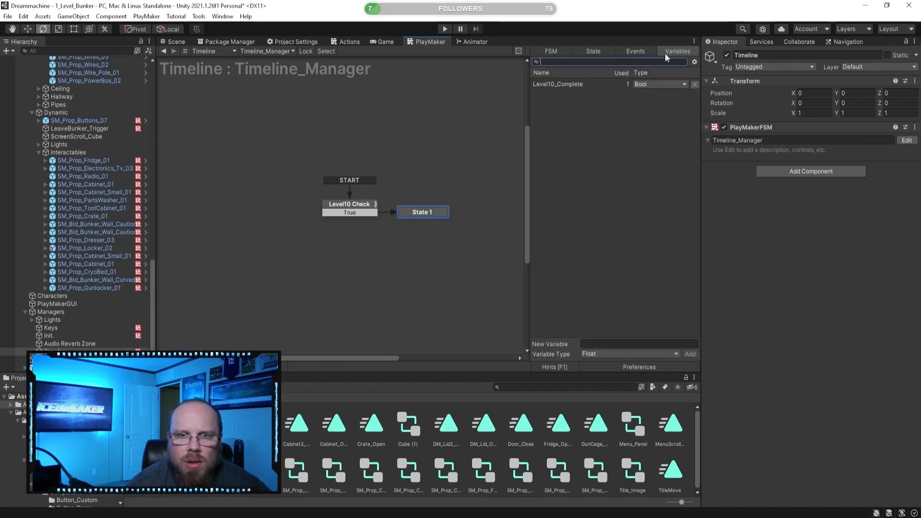
right_click(562, 85)
left_click(664, 169)
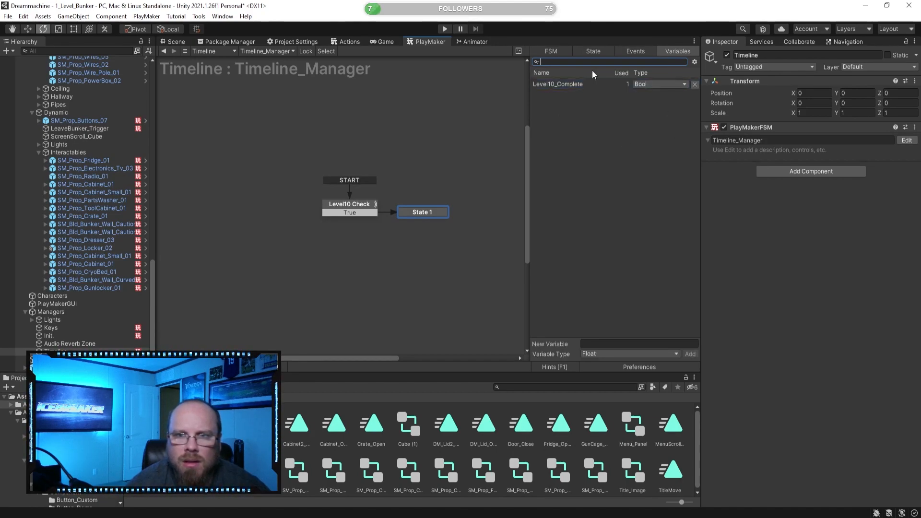
left_click(552, 84)
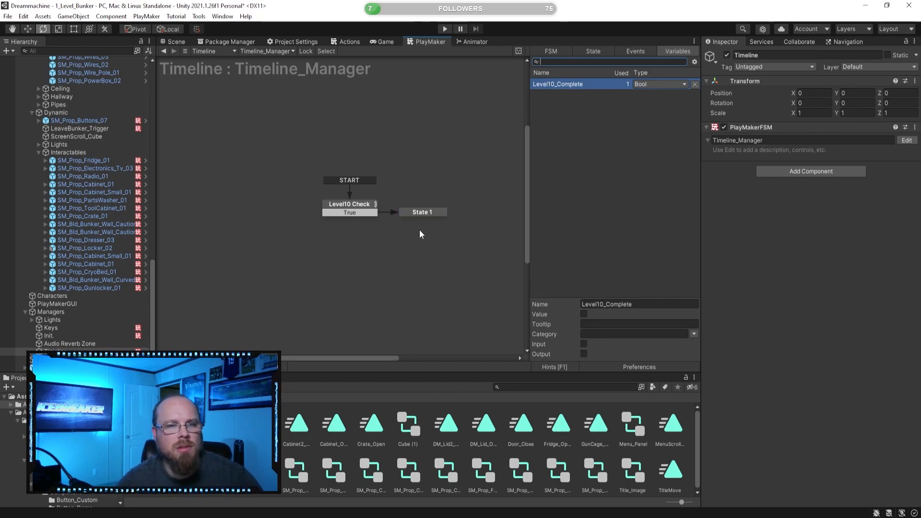
Review the Bool Test settings of Level10 Check and the contents of the state that follows it.
left_click(430, 214)
left_click(477, 260)
left_click(425, 212)
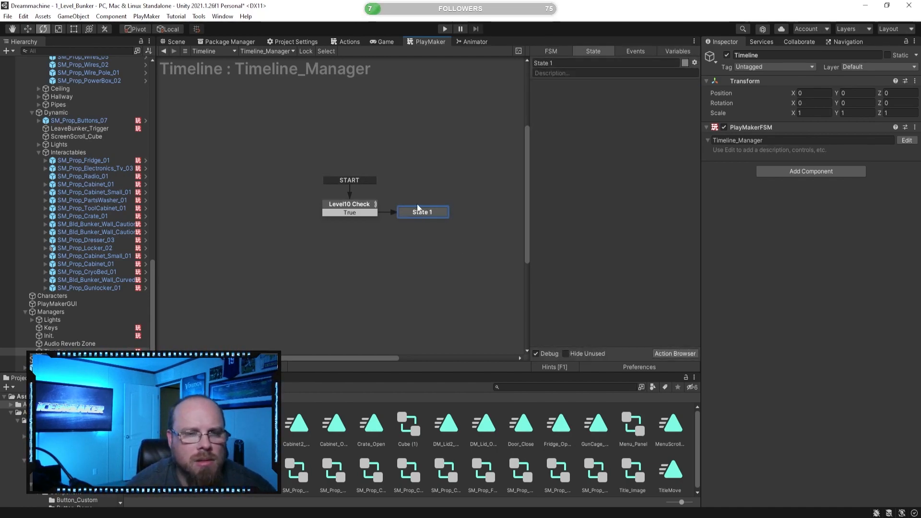
left_click(365, 208)
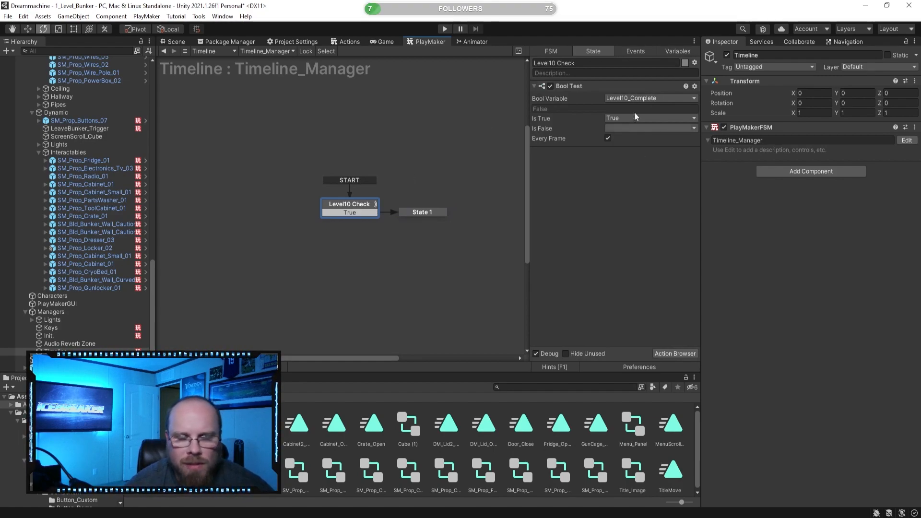
left_click(423, 212)
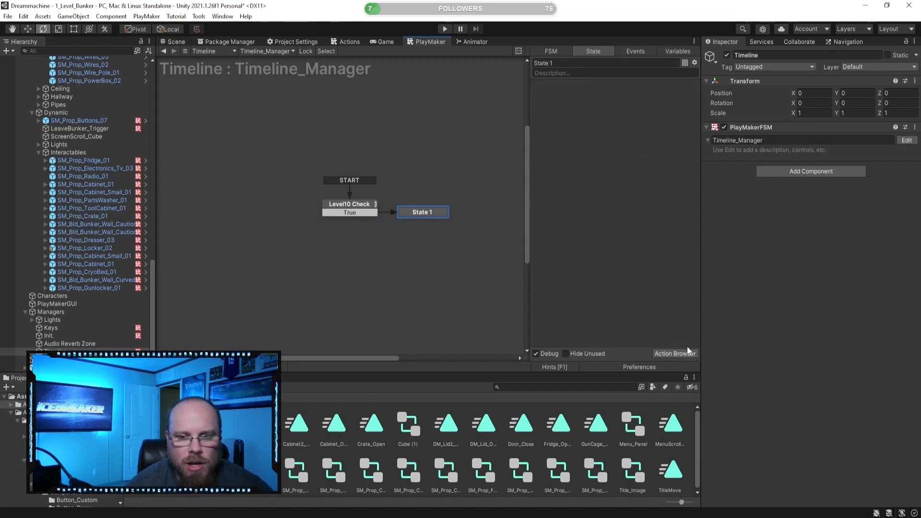
left_click(178, 42)
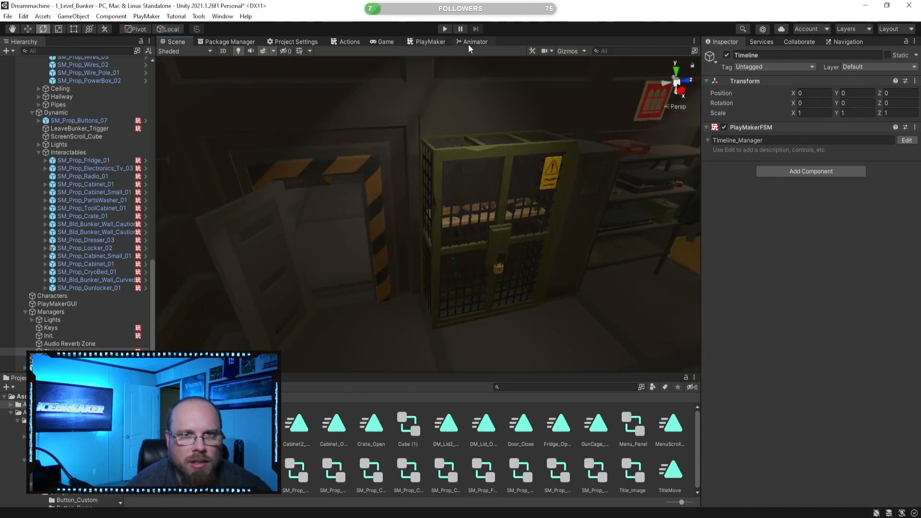
left_click(430, 42)
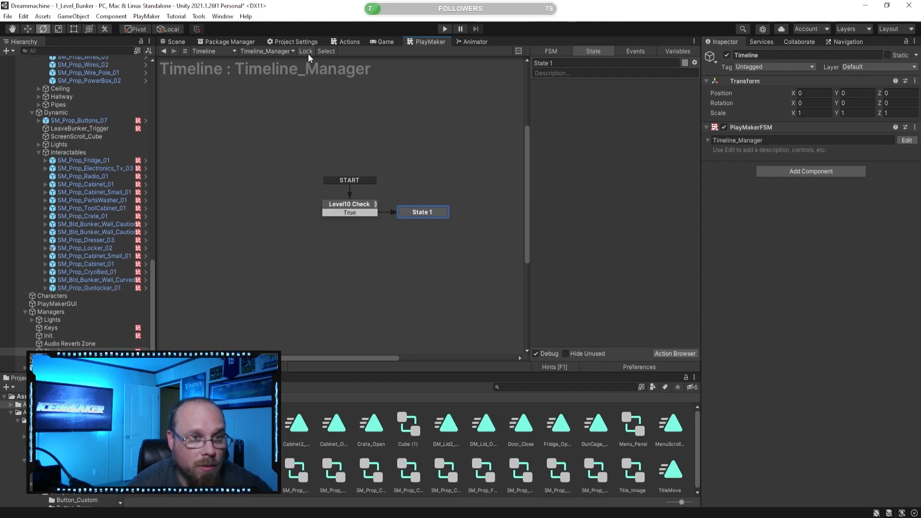
Add a Set Property action to State 1 that enables SM_Prop_Gunlocker_01's Box Collider, and switch that collider off on the object.
left_click(88, 288)
scroll(760, 307, "down", 5)
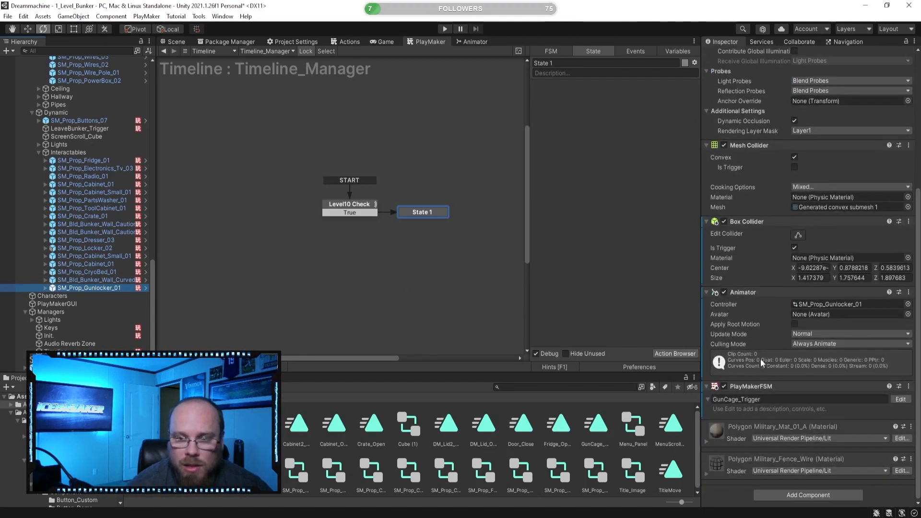
left_click_drag(767, 221, 612, 199)
left_click(643, 232)
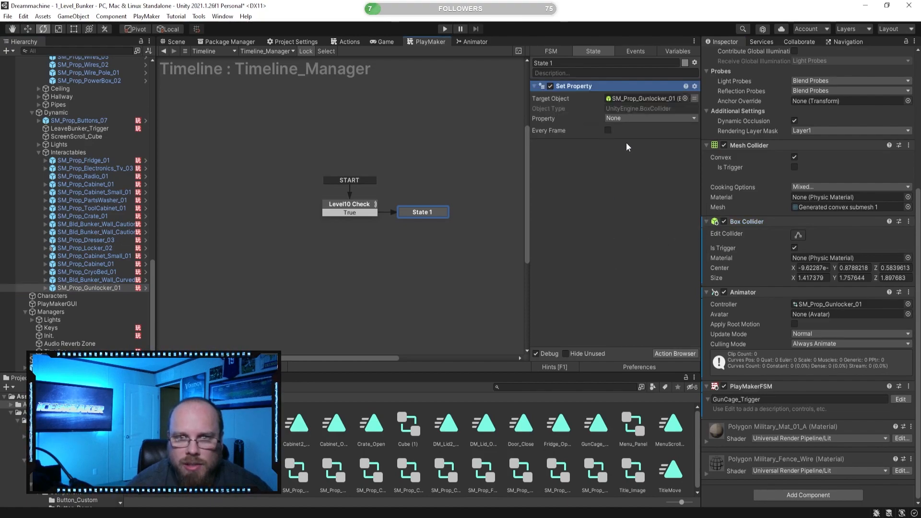
left_click(643, 121)
left_click(624, 173)
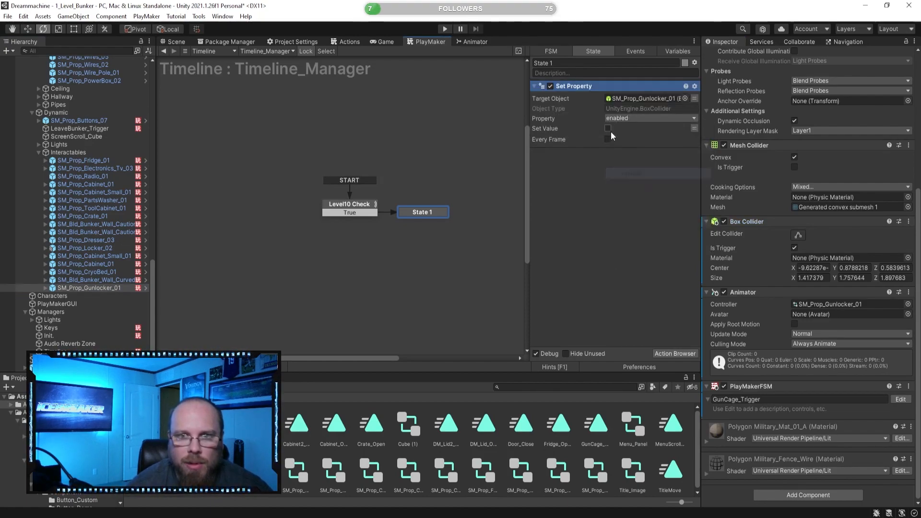
left_click(646, 192)
left_click(724, 222)
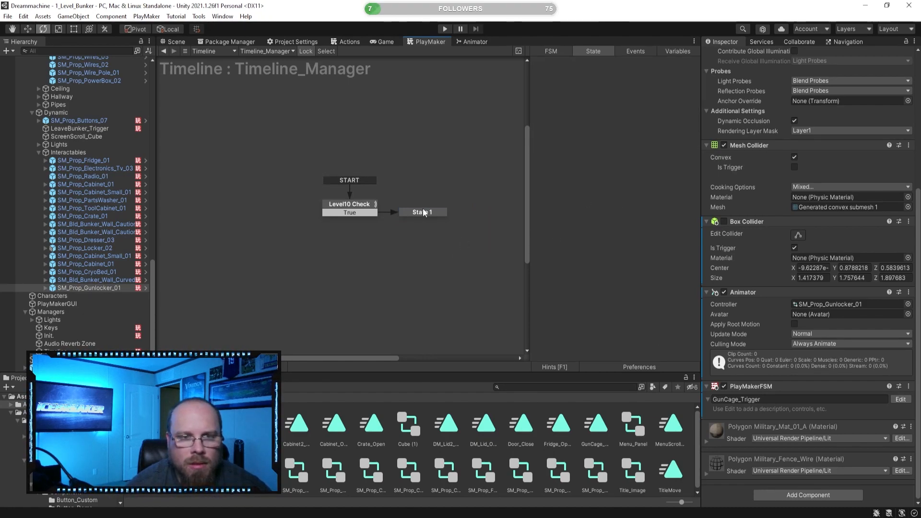
Rename State 1 in the Timeline_Manager FSM as Set Cage Trigger.
left_click(578, 63)
type("Set")
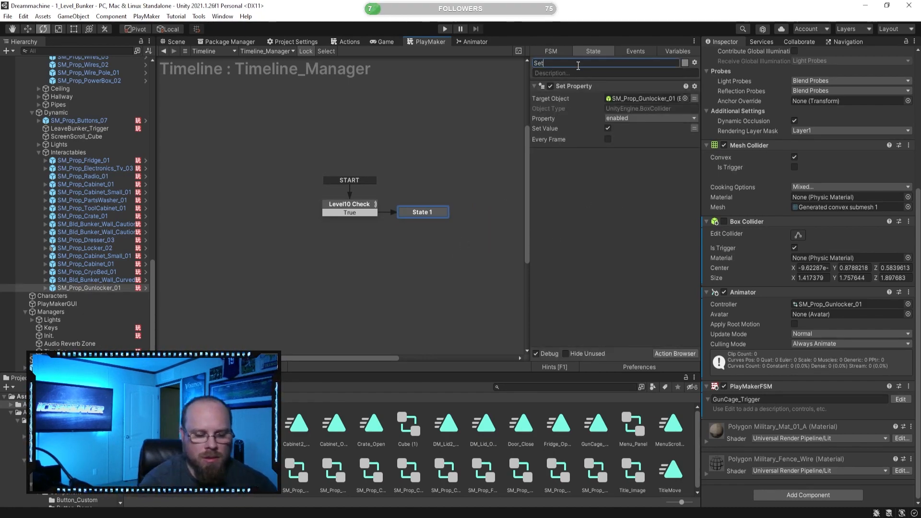
type(" Pr")
key("BackSpace")
key("BackSpace")
key("BackSpace")
key("BackSpace")
key("BackSpace")
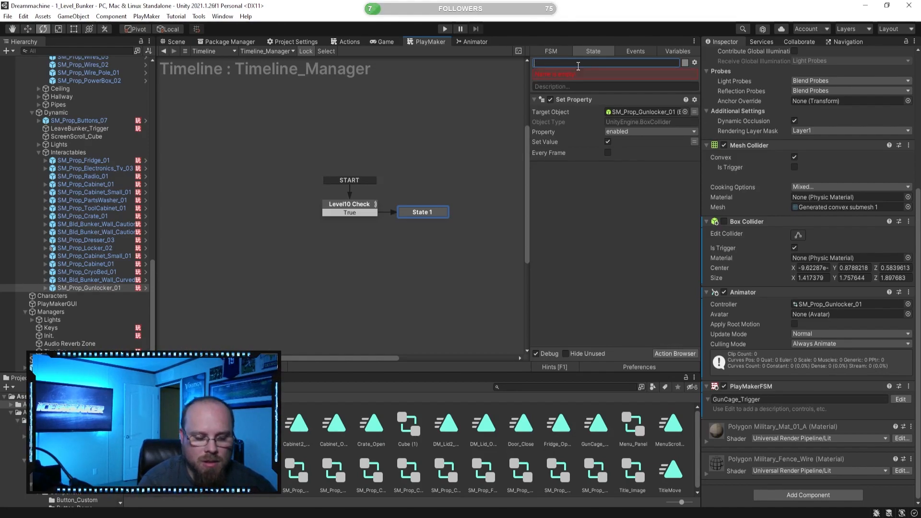
type("Set Cage")
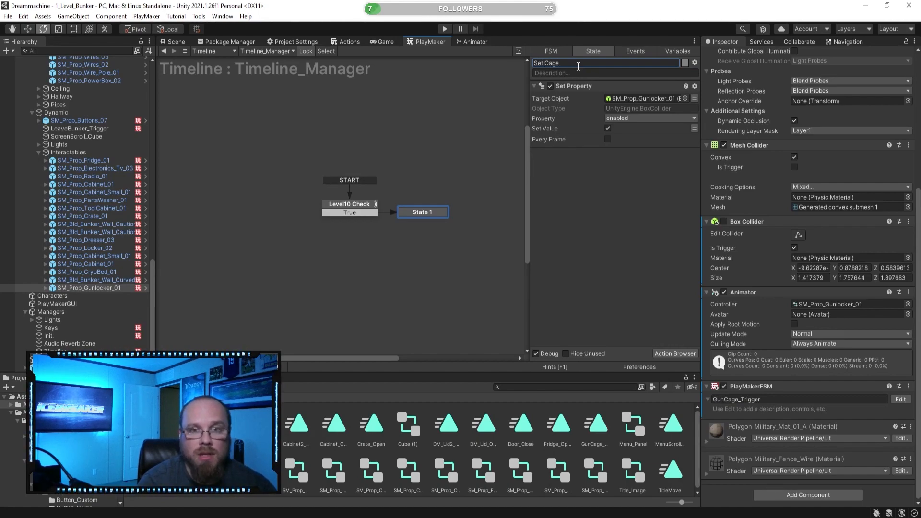
type(" Trigger")
key("Return")
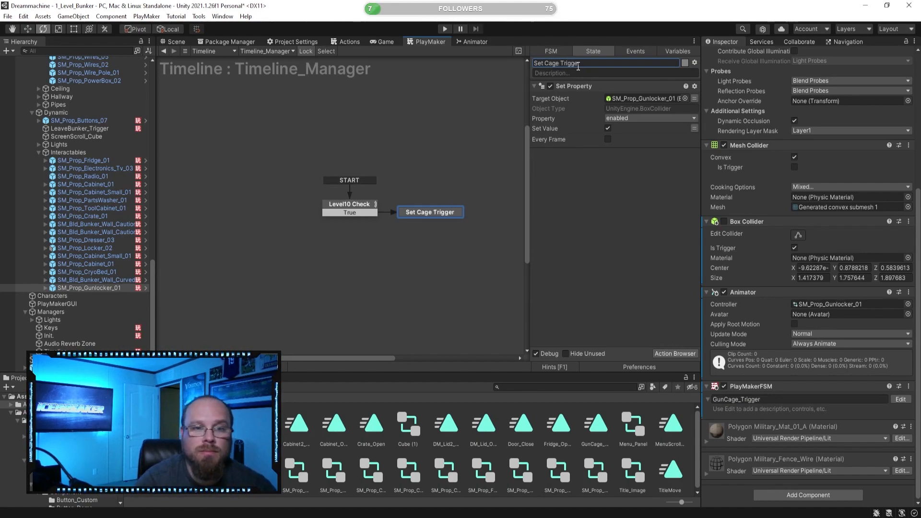
left_click(398, 298)
left_click(445, 213)
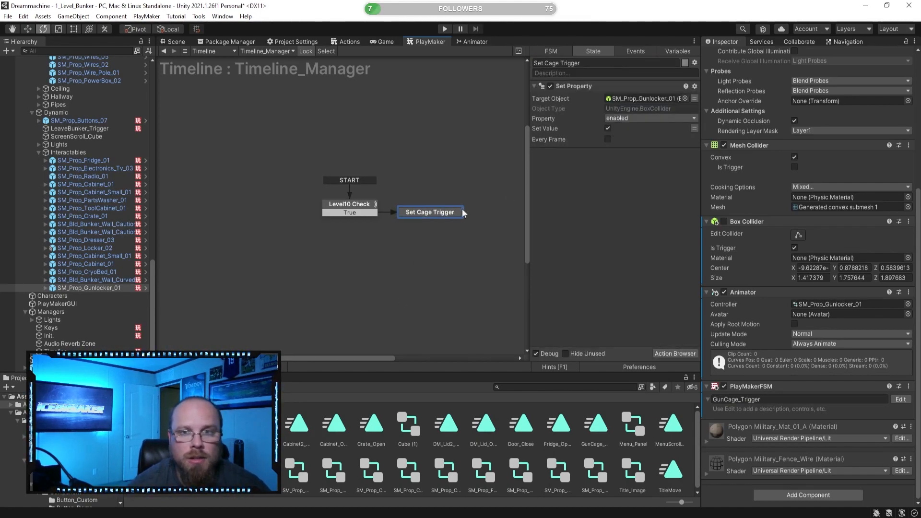
left_click(438, 260)
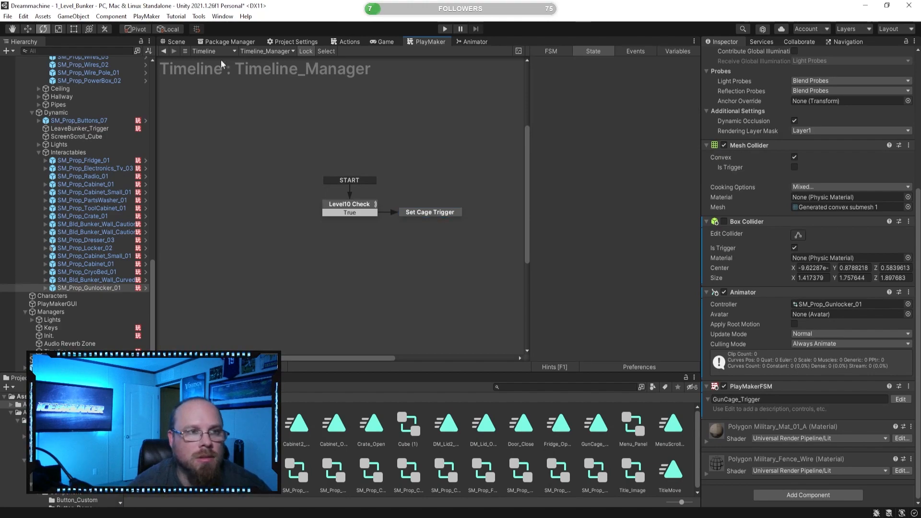
Add a FINISHED transition to Set Cage Trigger and link it to a new state placed below Level10 Check.
left_click(436, 212)
right_click(437, 215)
mouse_move(509, 218)
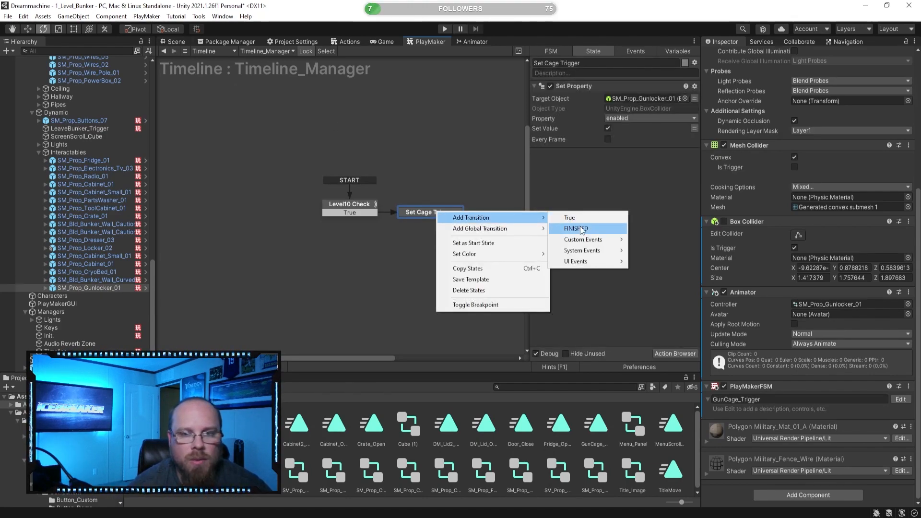
left_click(582, 229)
right_click(374, 243)
left_click(388, 248)
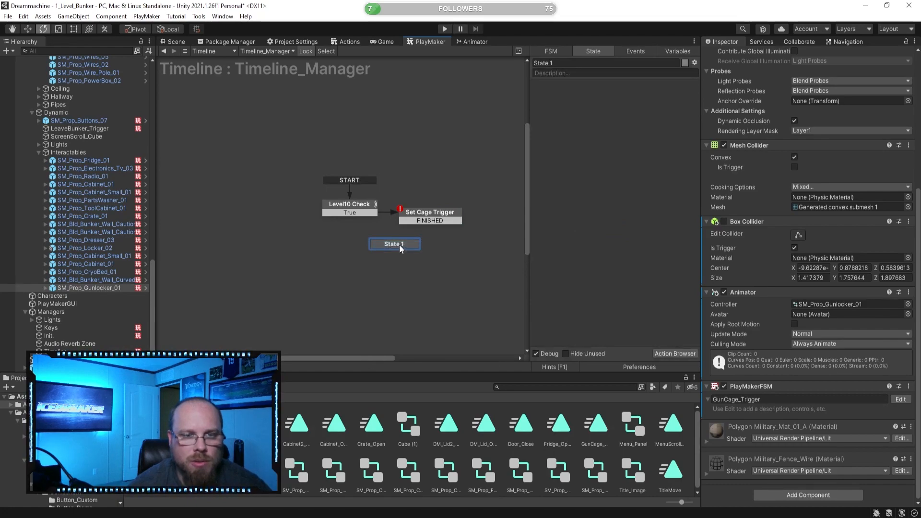
left_click_drag(395, 248, 360, 254)
left_click_drag(444, 219, 346, 239)
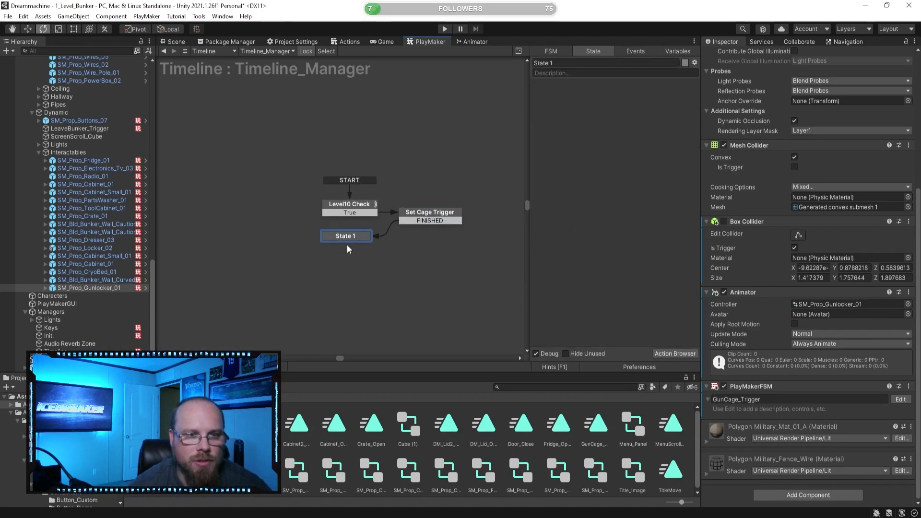
Rename the new state below Level10 Check as Retrieve Gear.
left_click(571, 64)
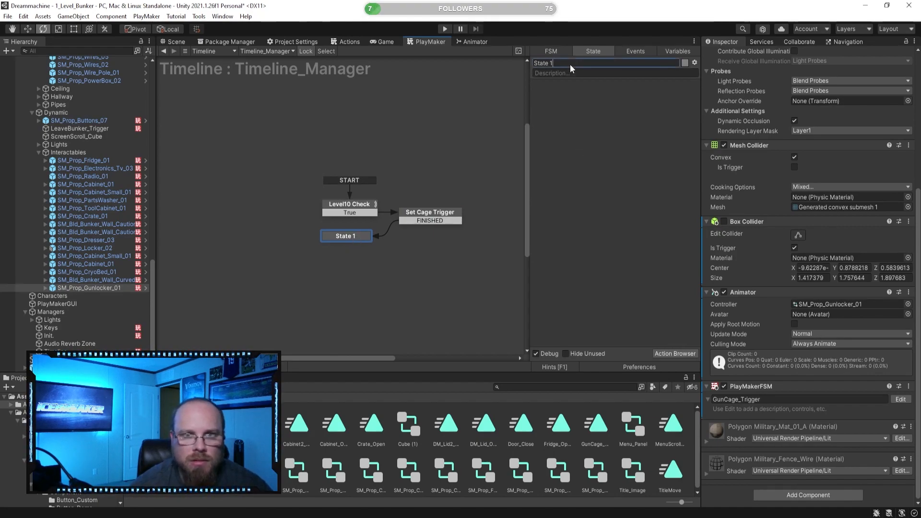
type("RE")
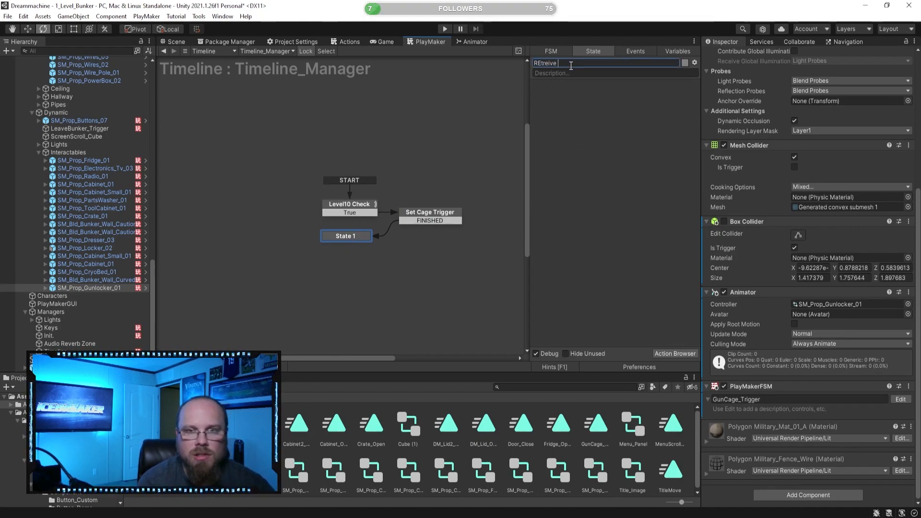
type("treiv")
key("BackSpace")
key("BackSpace")
key("BackSpace")
key("BackSpace")
key("BackSpace")
key("BackSpace")
type("e")
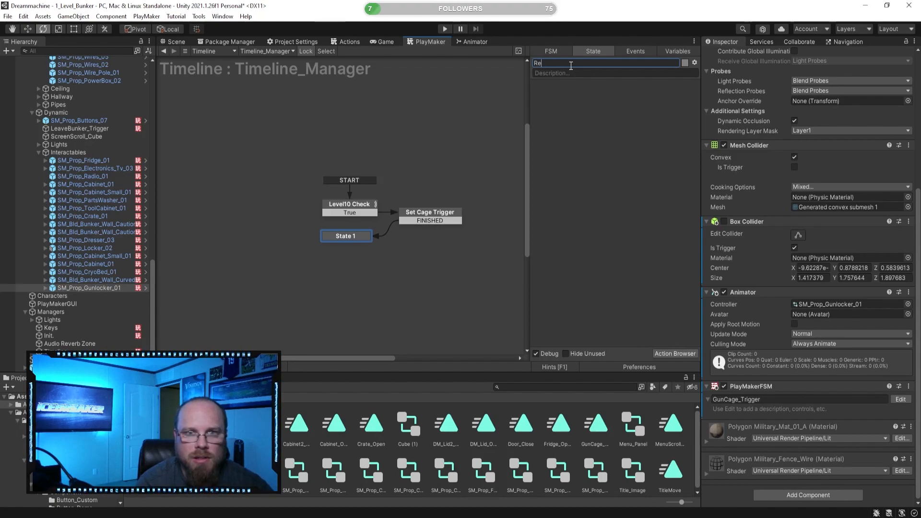
type("trieve Gea")
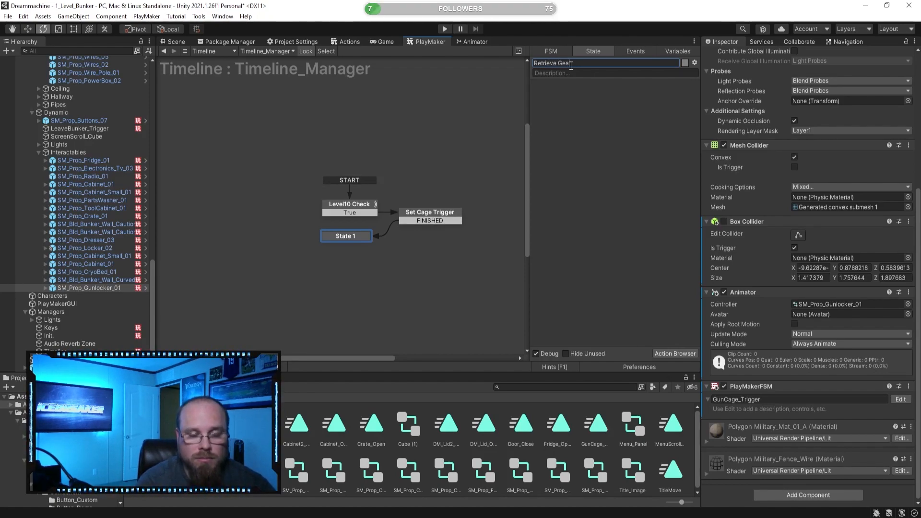
key("Return")
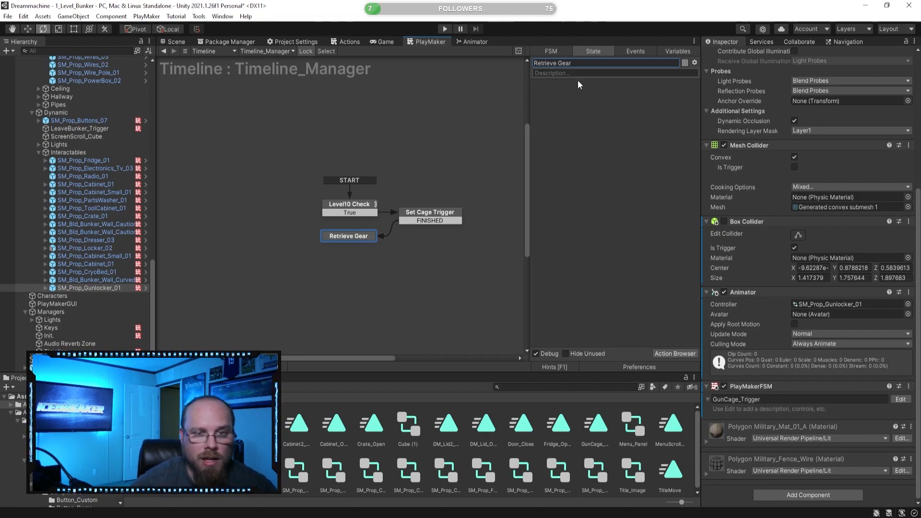
Review the Set Property settings of the Set Cage Trigger state.
left_click(335, 188)
left_click(437, 222)
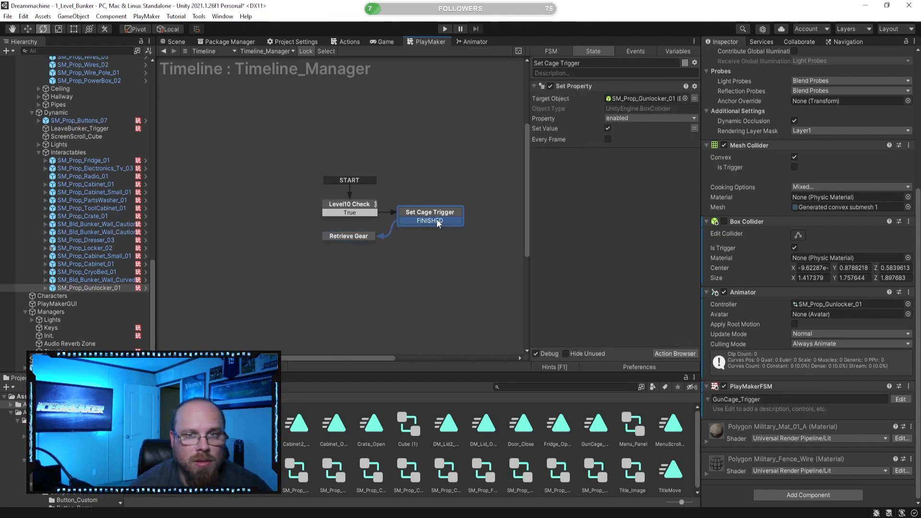
left_click(456, 277)
left_click(175, 42)
right_click_drag(365, 178, 355, 225)
left_click(426, 42)
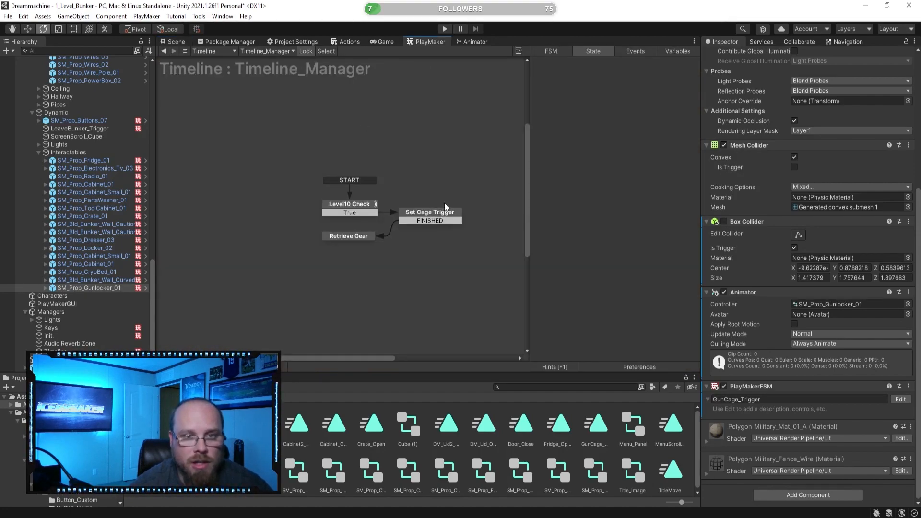
left_click(458, 211)
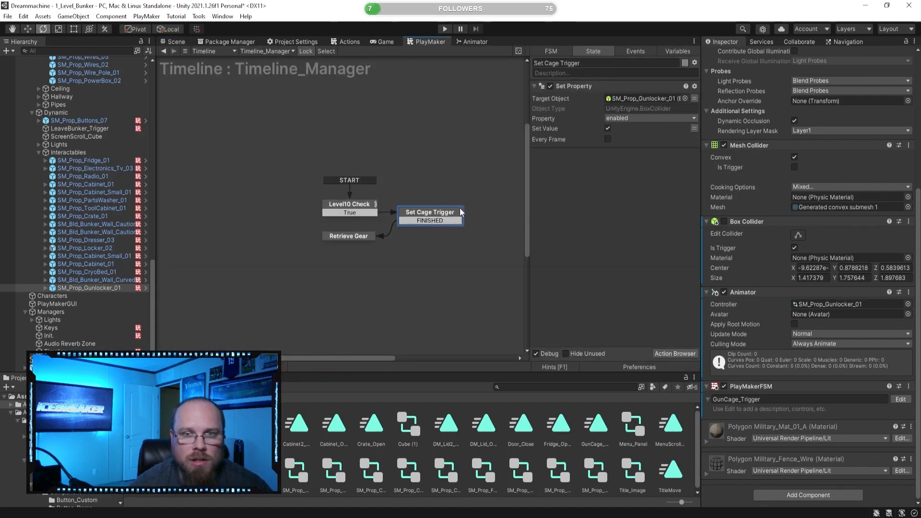
left_click(608, 128)
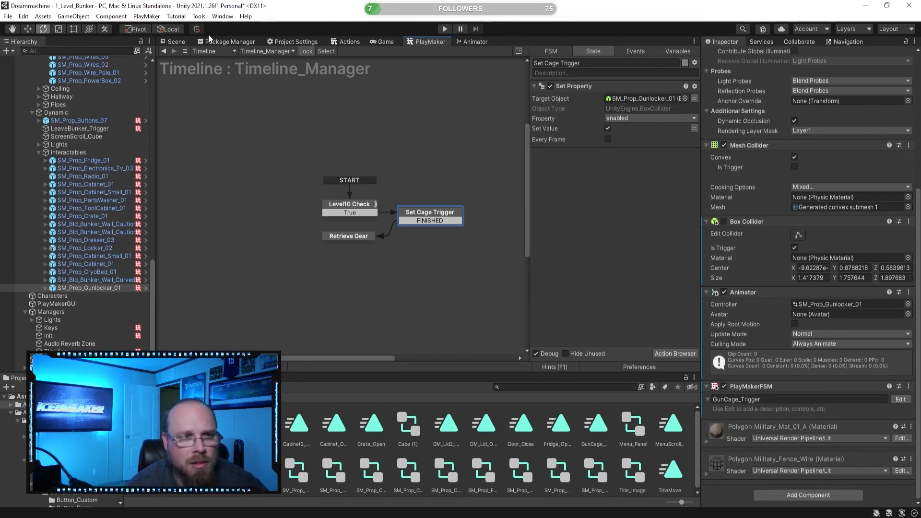
Examine the gun locker and its surroundings in the scene from several angles.
left_click(171, 41)
right_click_drag(324, 144, 399, 284)
key("f")
left_click_drag(227, 310, 331, 292, "alt")
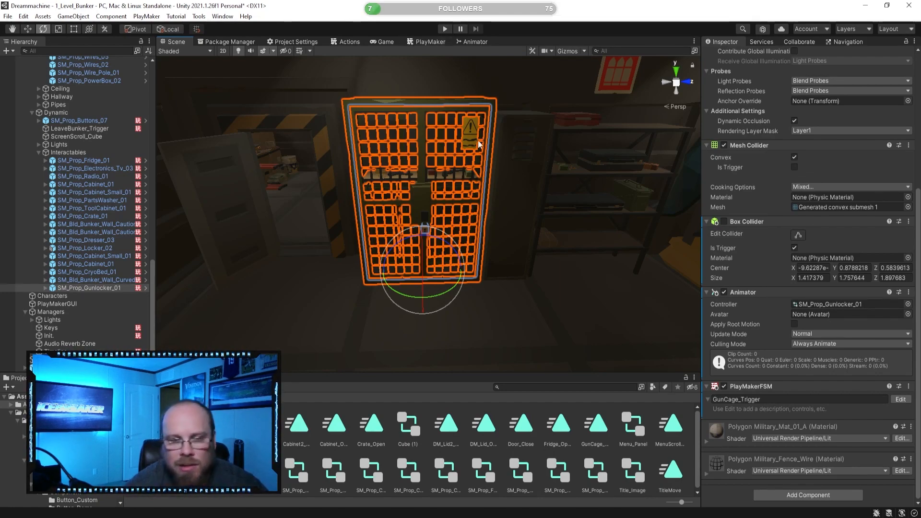
left_click_drag(461, 163, 439, 188, "alt")
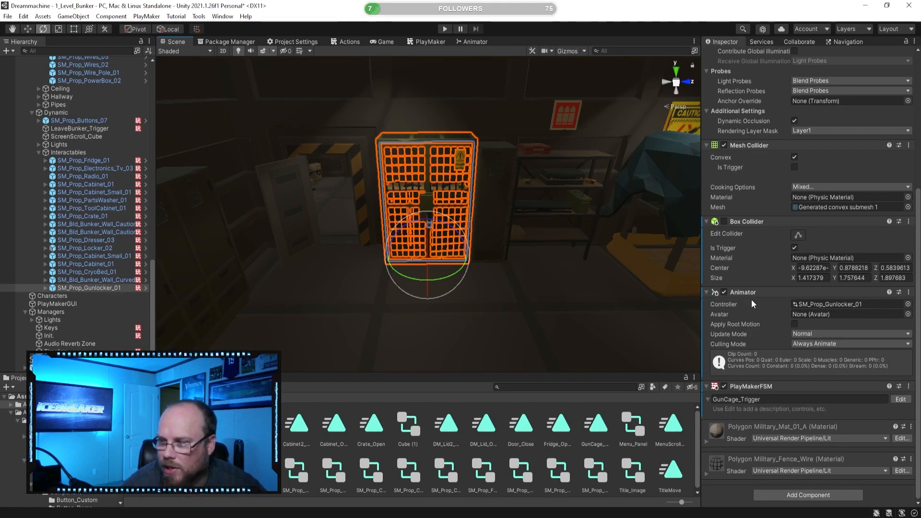
left_click(448, 327)
left_click_drag(447, 327, 445, 199, "alt")
right_click_drag(444, 199, 444, 198)
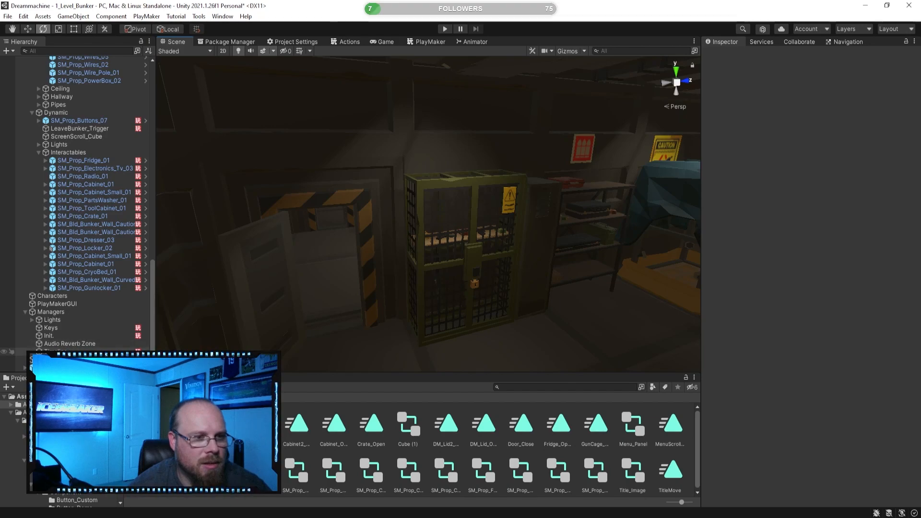
Add an Activate Game Object action to Set Cage Trigger with Specify Game Object and Activate off, and colour the state blue.
left_click(68, 351)
left_click(430, 43)
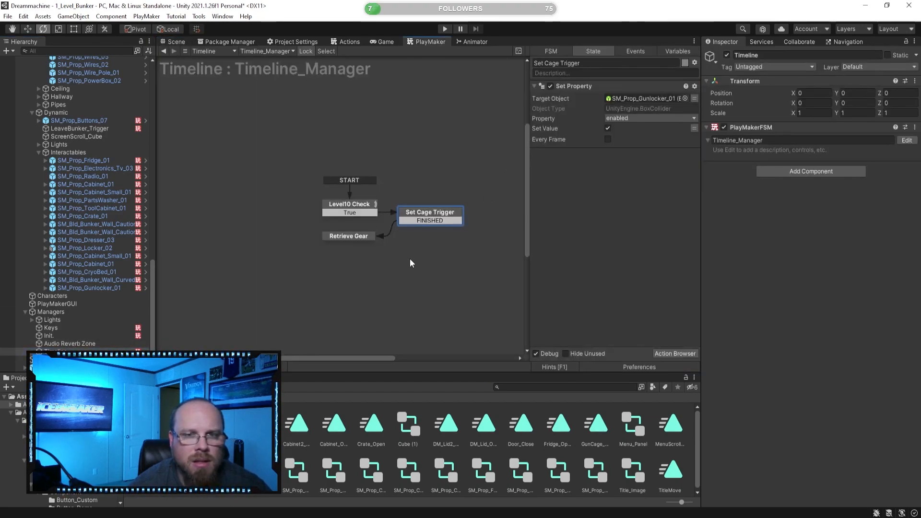
left_click(664, 354)
type("ac")
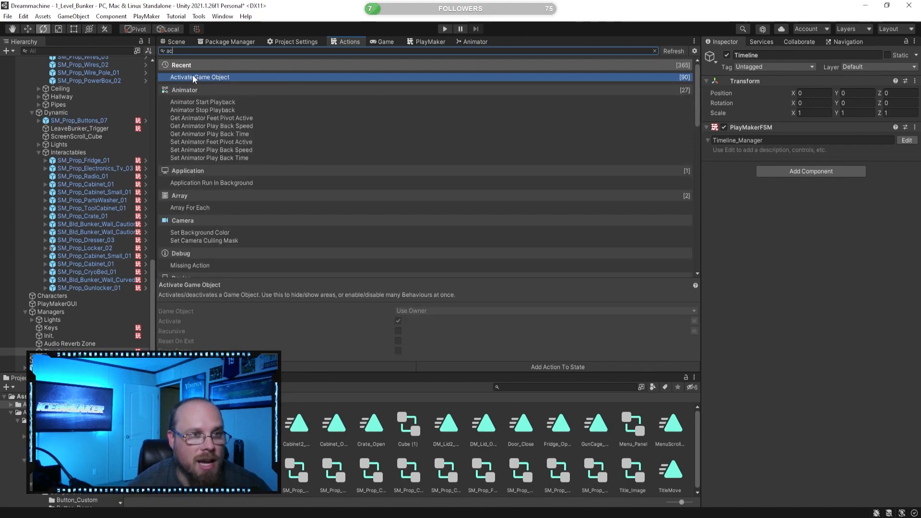
double_click(212, 78)
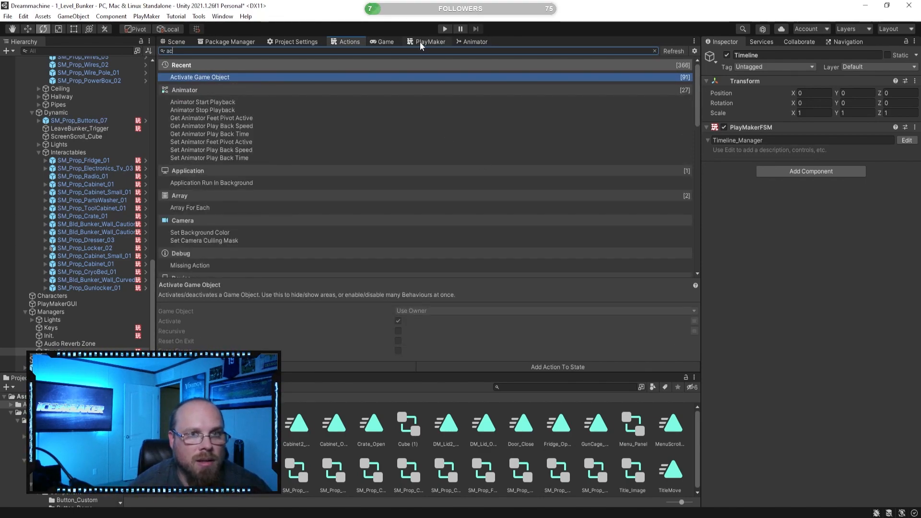
left_click(417, 41)
left_click(628, 165)
left_click(633, 186)
left_click(685, 63)
left_click(701, 78)
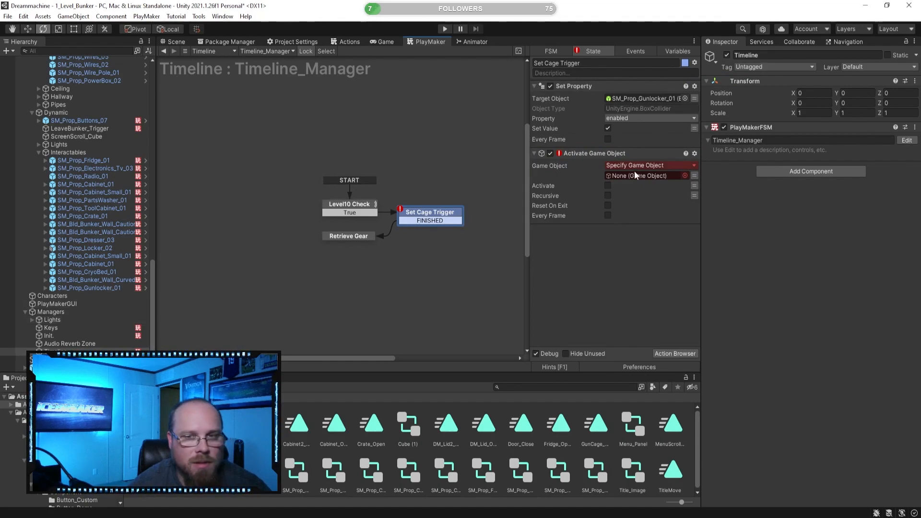
Move SM_Prop_Padlock_01 from the Supply group under SM_Prop_Gunlocker_01, and return to the Timeline_Manager FSM.
left_click(174, 42)
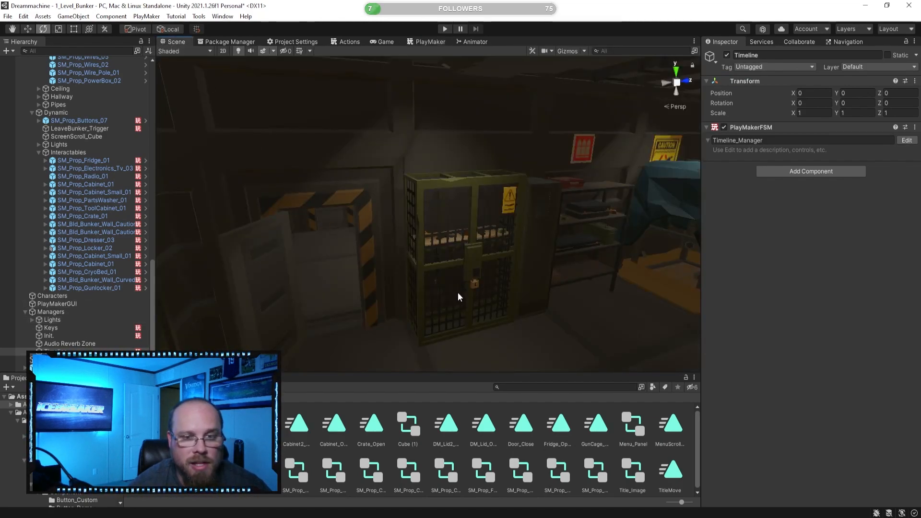
left_click(474, 283)
scroll(65, 235, "down", 3)
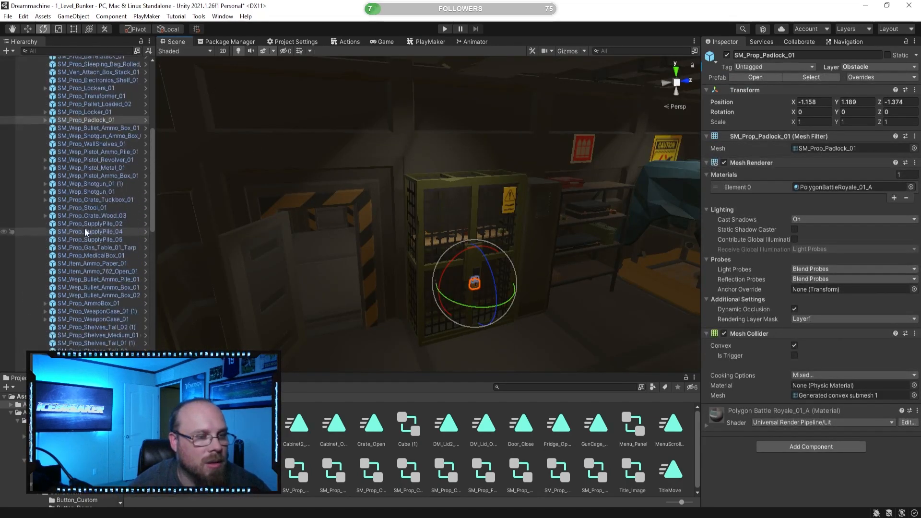
scroll(85, 230, "up", 2)
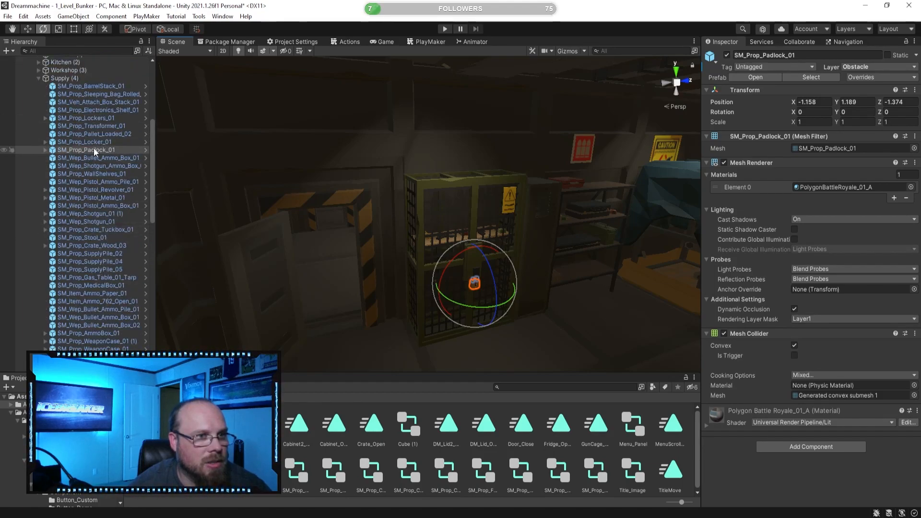
scroll(96, 225, "down", 9)
scroll(96, 201, "down", 15)
left_click_drag(96, 360, 97, 325)
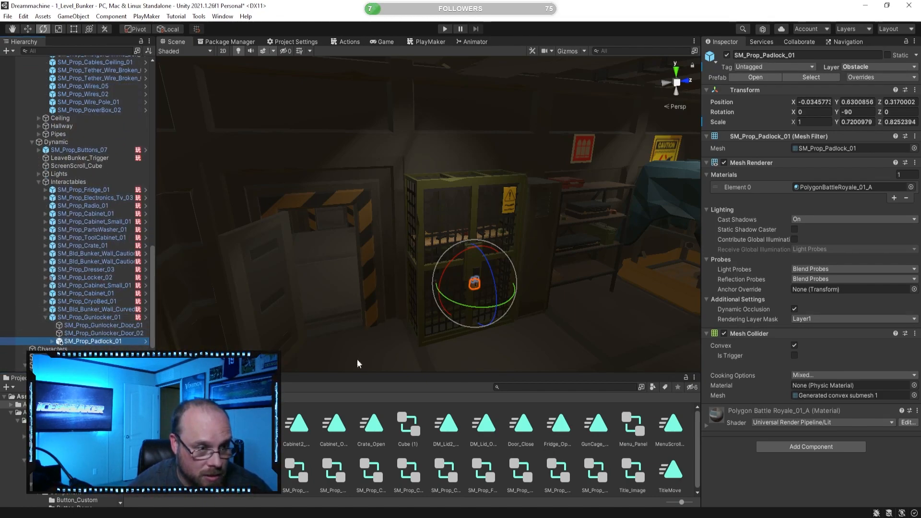
left_click(446, 470)
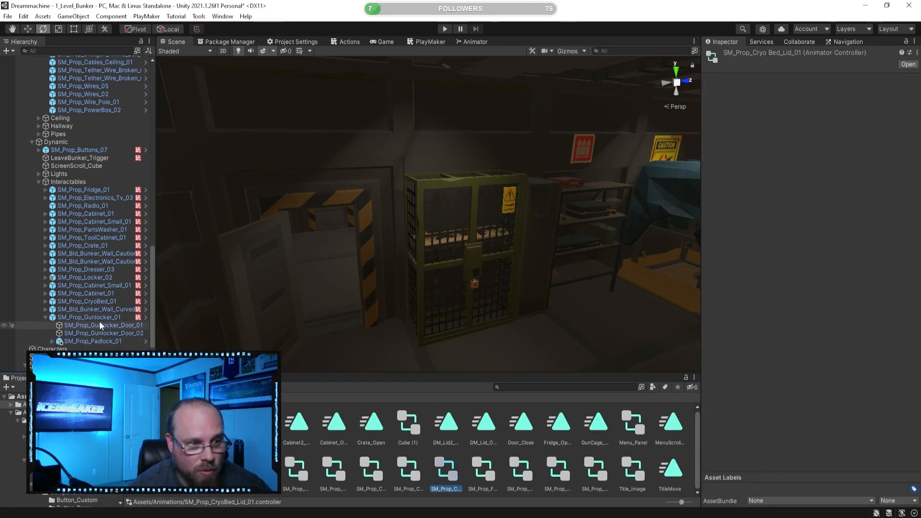
left_click(419, 42)
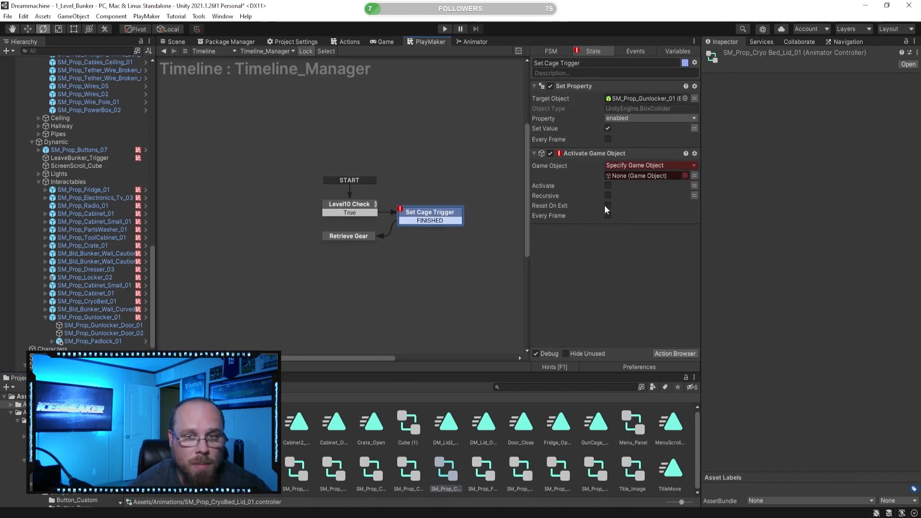
Assign SM_Prop_Padlock_01 as the game object of the Activate Game Object action in Set Cage Trigger.
left_click_drag(91, 341, 640, 177)
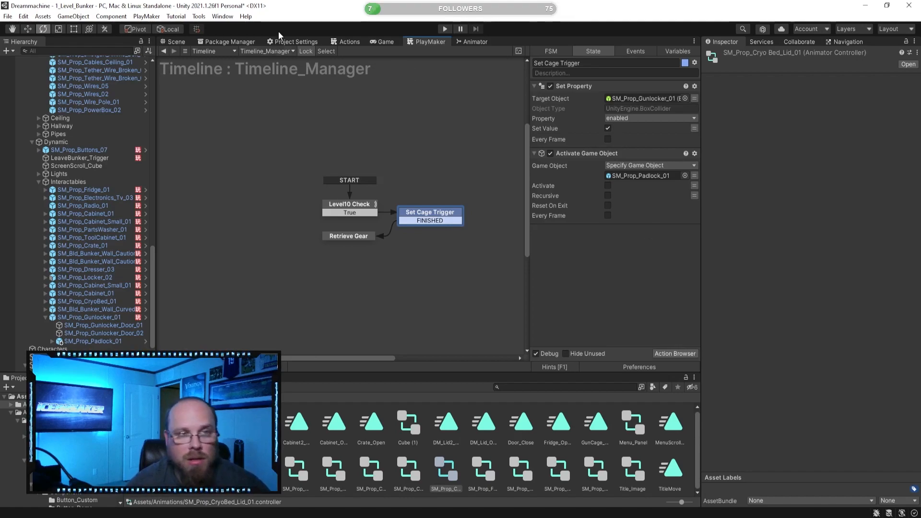
Inspect the SM_Prop_Gunlocker_01 animator graph and the settings of its GunCage_Open state.
left_click(174, 42)
left_click(468, 42)
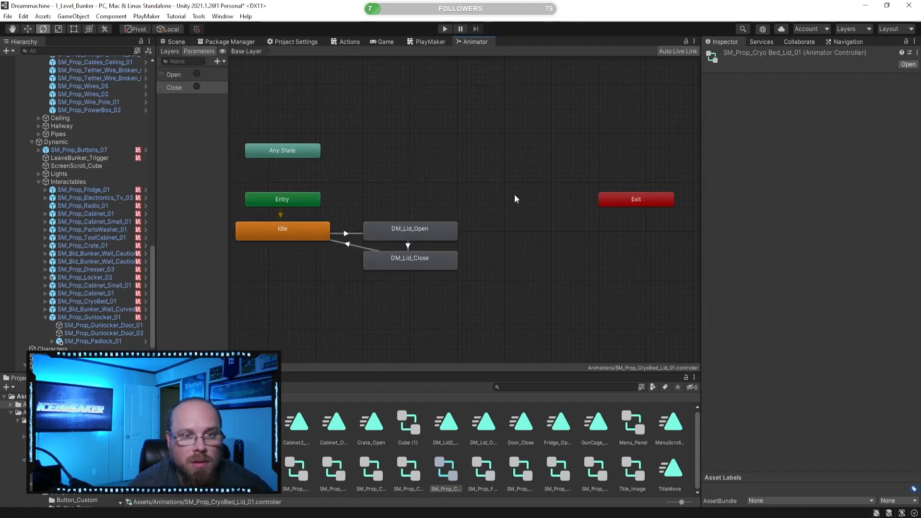
middle_click_drag(449, 189, 517, 192)
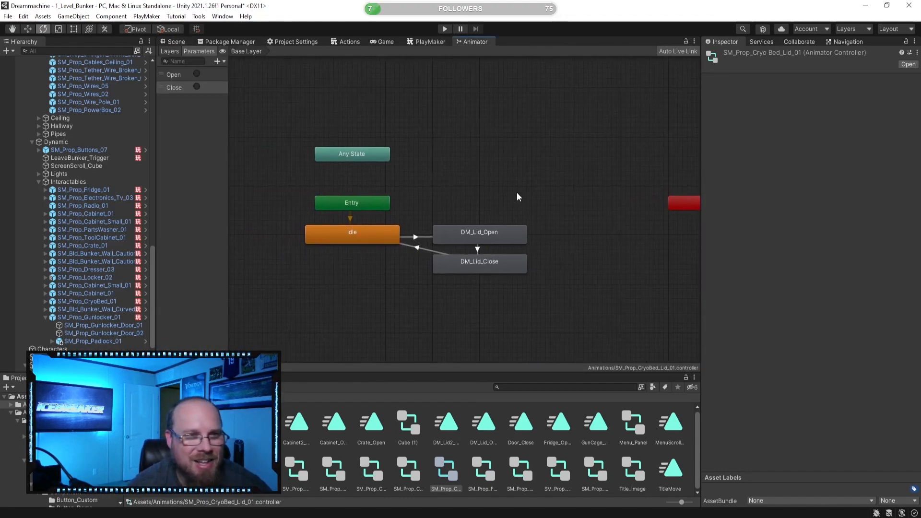
left_click(109, 319)
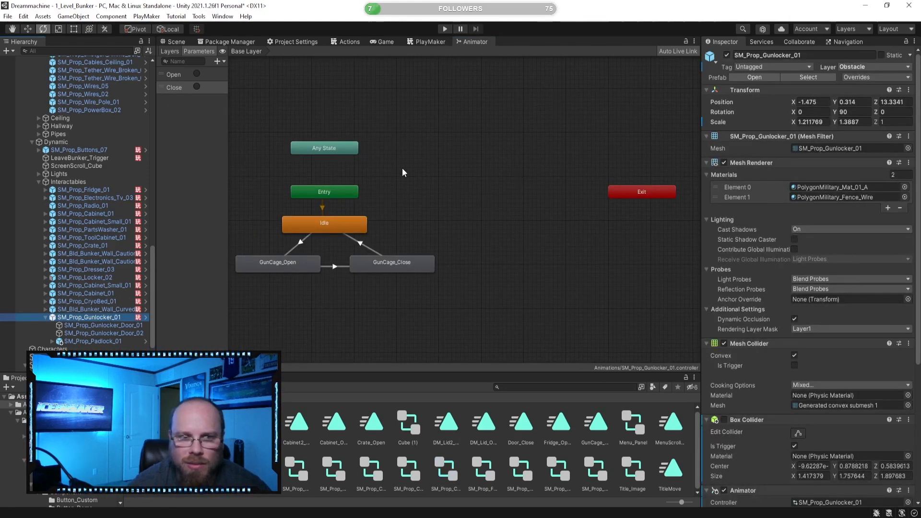
middle_click_drag(439, 144, 496, 159)
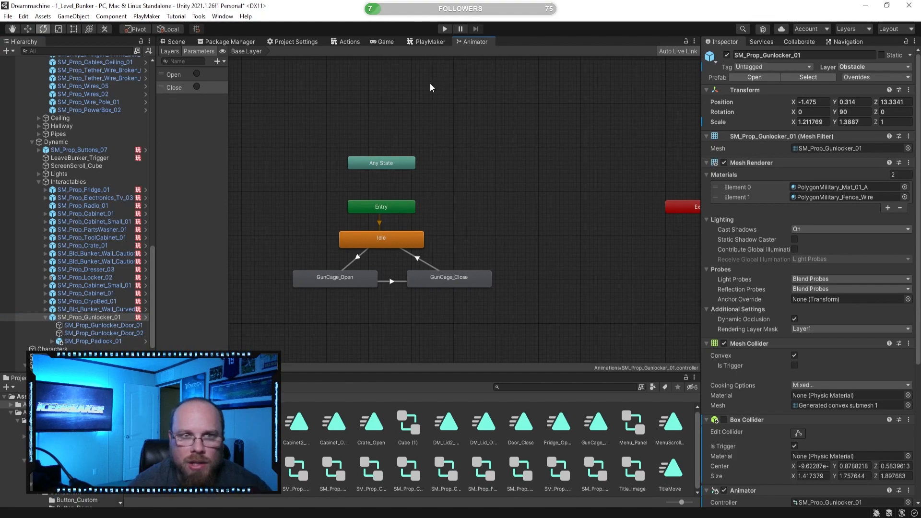
left_click(369, 284)
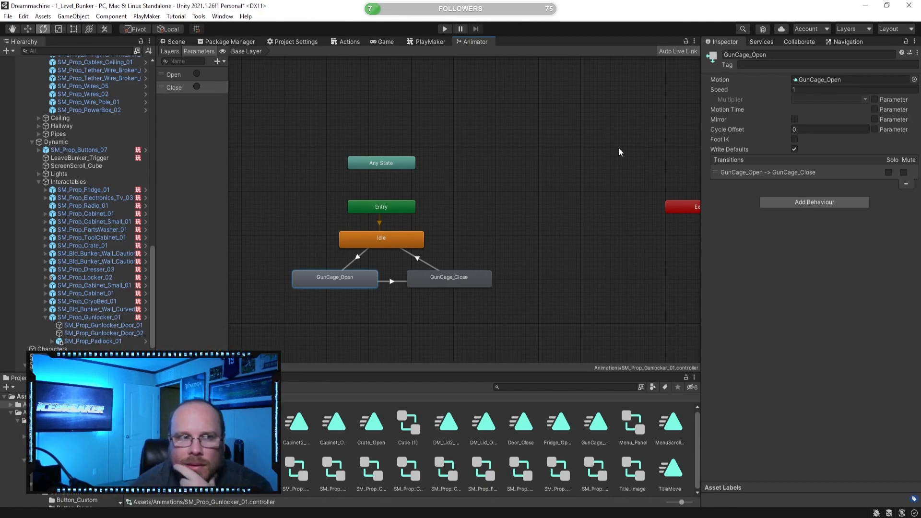
Try a new blend tree state in the gun locker's animator, moving its Blend value between 0 and 1.
right_click(452, 114)
mouse_move(518, 119)
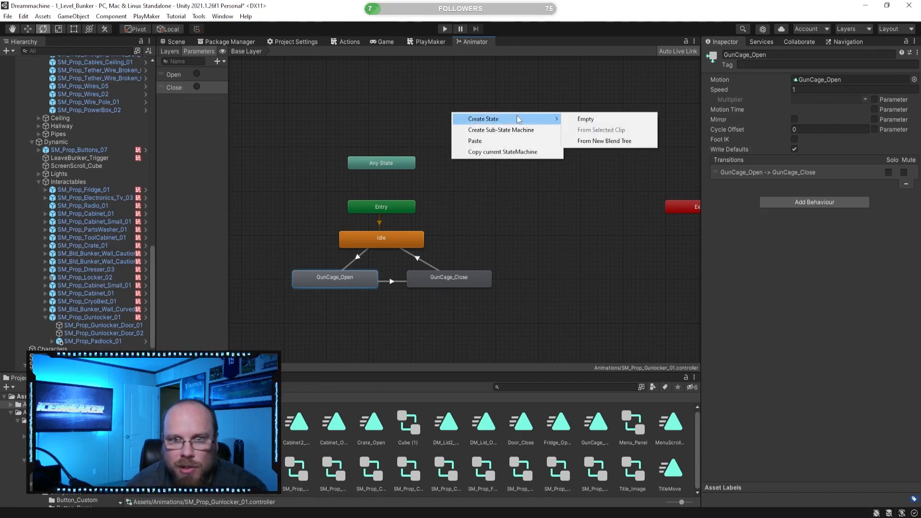
left_click(605, 140)
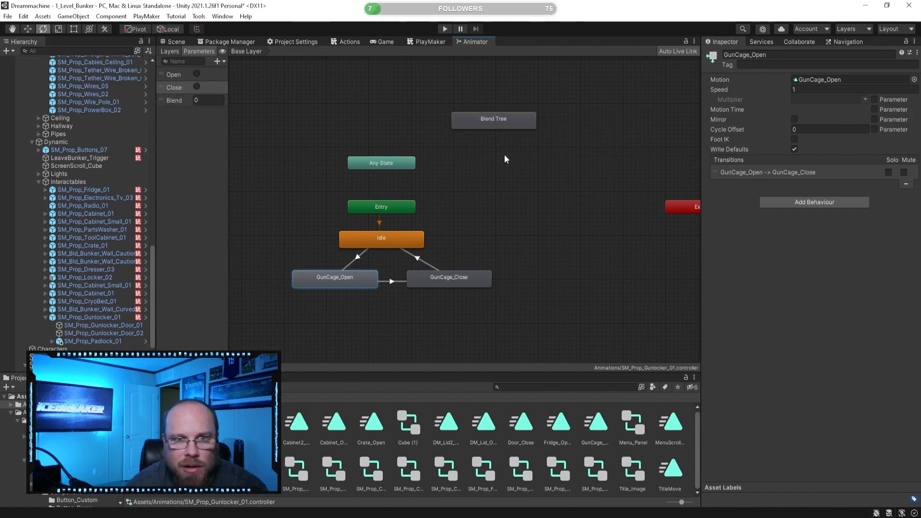
double_click(496, 117)
mouse_move(453, 212)
left_mouse_down()
mouse_move(482, 216)
mouse_move(438, 220)
mouse_move(486, 212)
mouse_move(436, 213)
mouse_move(465, 214)
left_mouse_up()
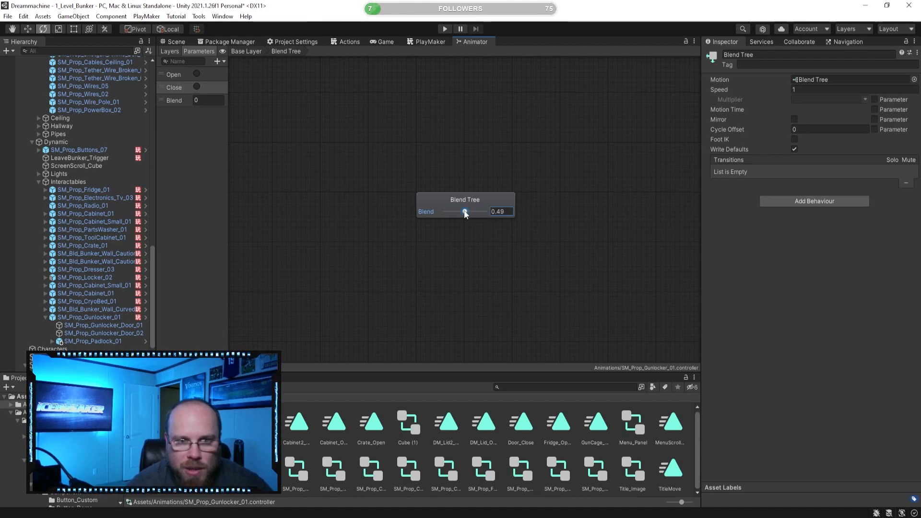
left_click(485, 200)
left_click_drag(465, 212, 427, 219)
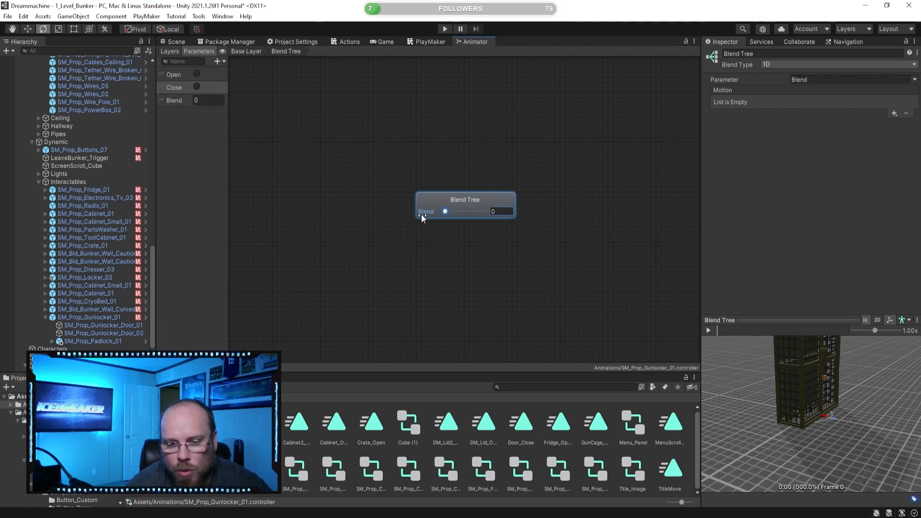
left_click_drag(446, 212, 484, 212)
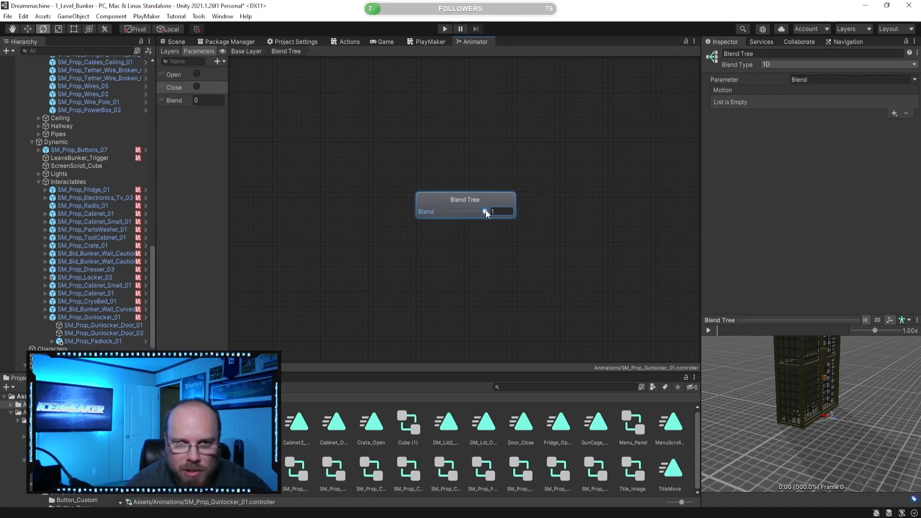
left_click_drag(485, 212, 510, 230)
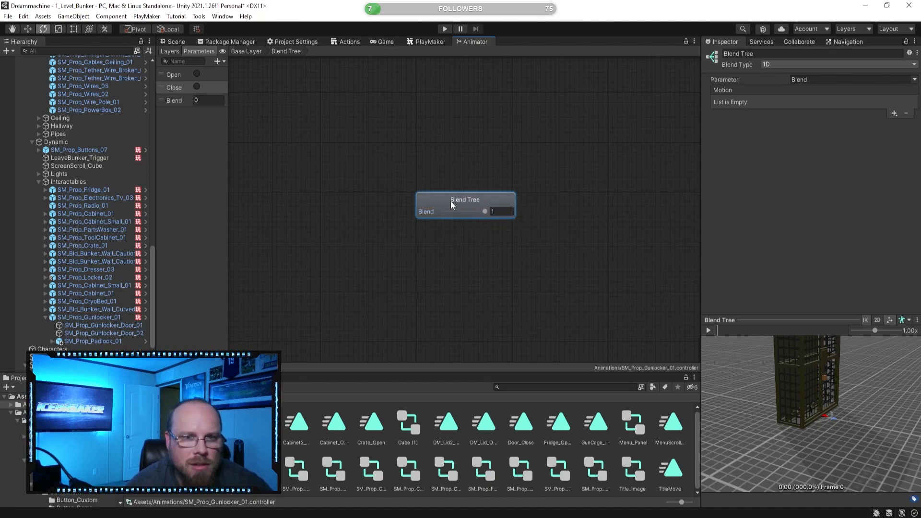
Delete the Blend Tree state and the Blend parameter from the gun locker's animator.
left_click(255, 53)
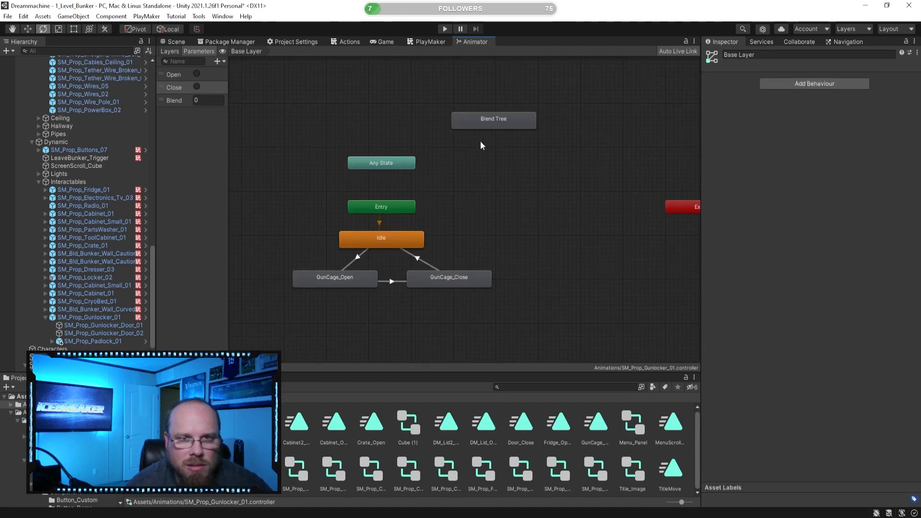
left_click(499, 126)
key("Delete")
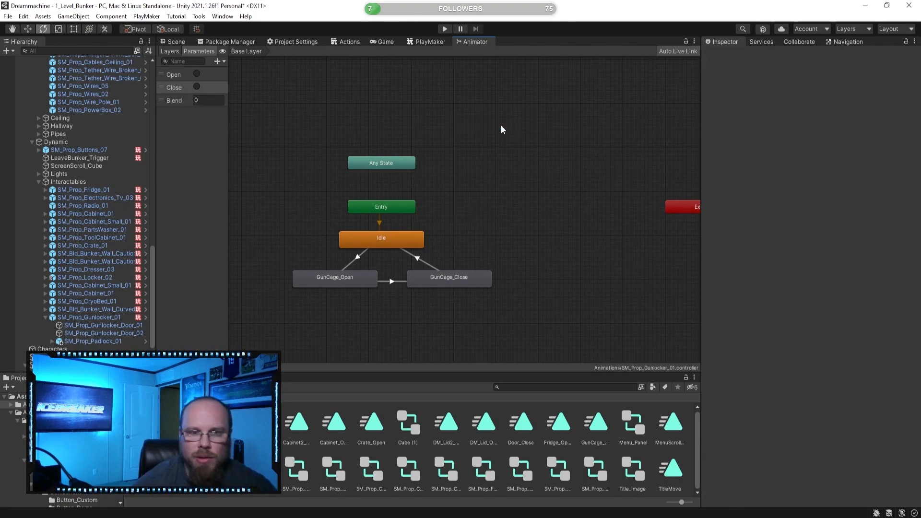
left_click(502, 129)
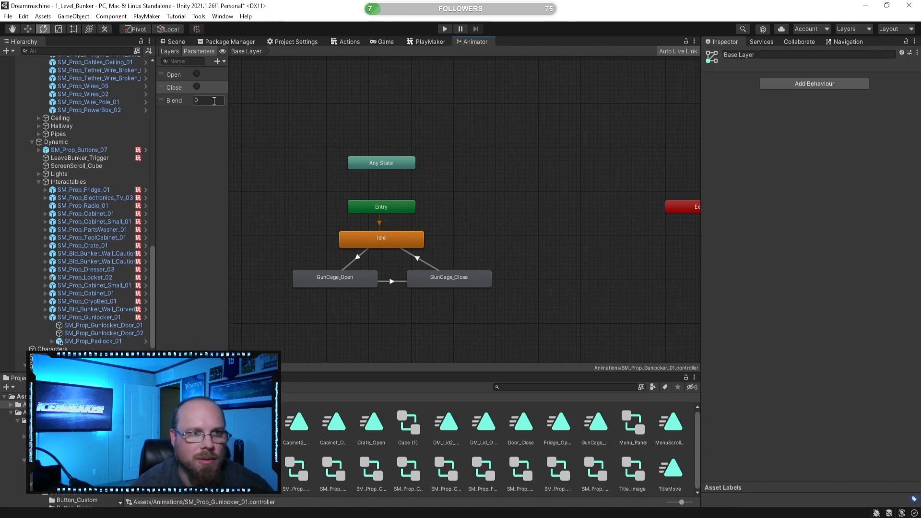
left_click(176, 101)
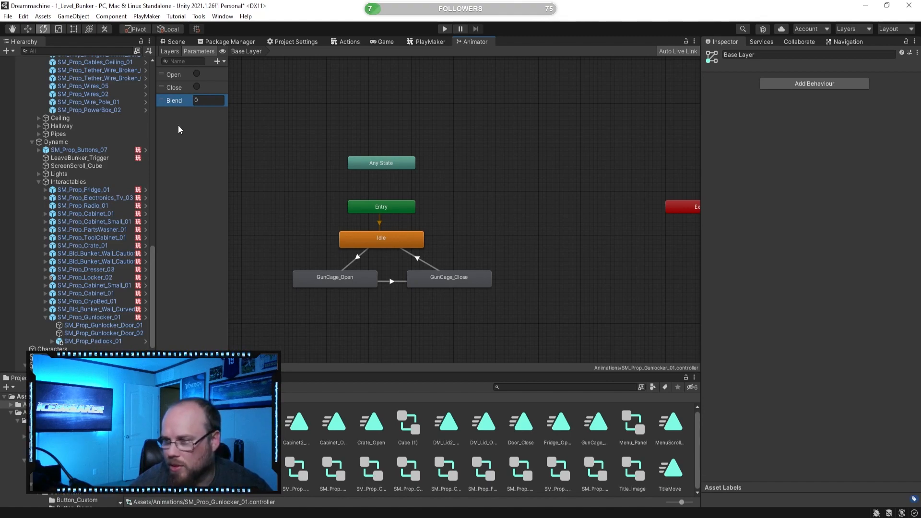
double_click(171, 102)
right_click(179, 102)
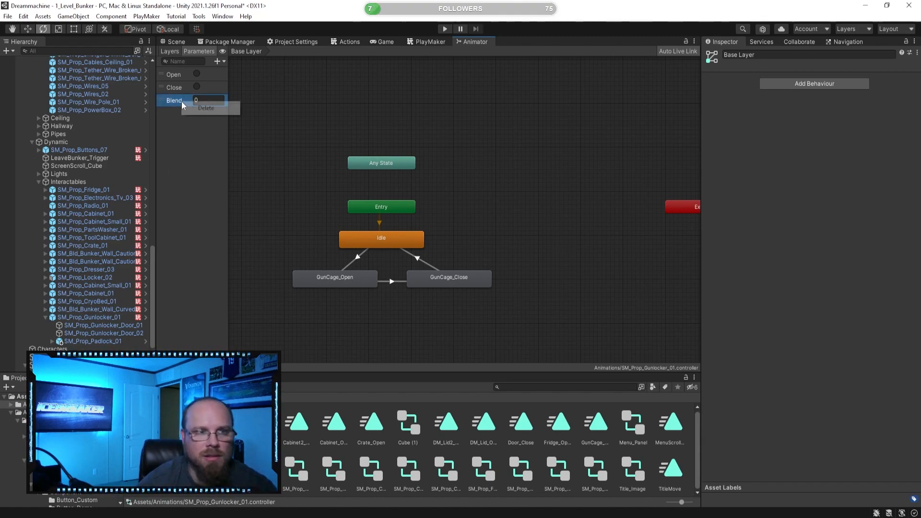
left_click(206, 108)
View the gun locker in the scene and reopen the Timeline_Manager FSM at its Retrieve Gear state.
left_click(176, 42)
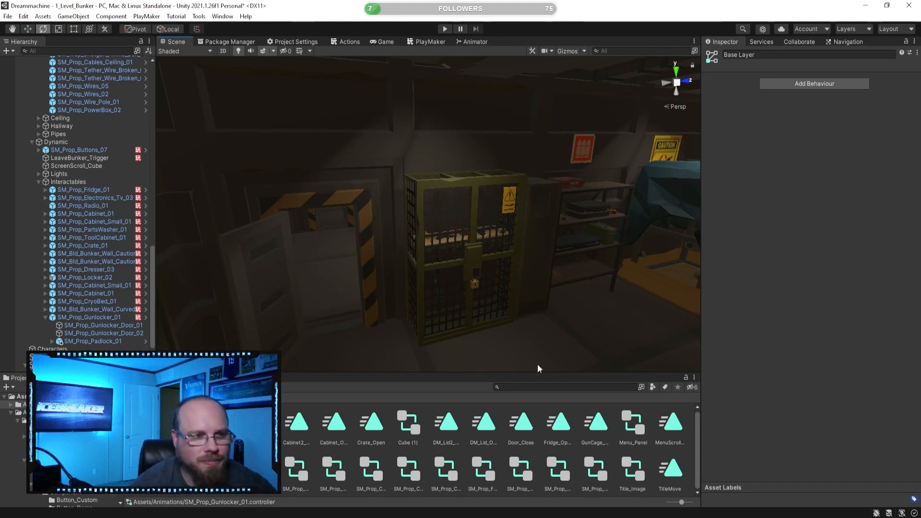
left_click_drag(188, 286, 419, 260, "alt")
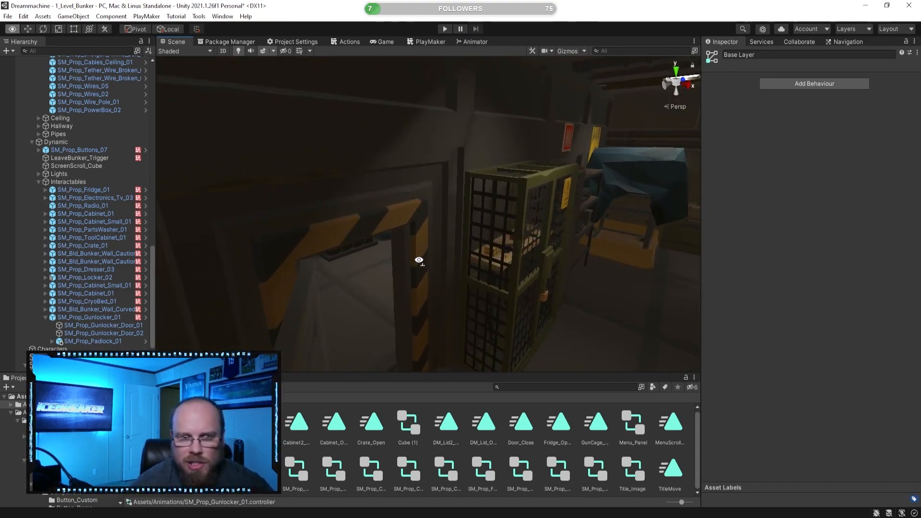
left_click_drag(354, 264, 216, 292, "alt")
scroll(89, 266, "down", 3)
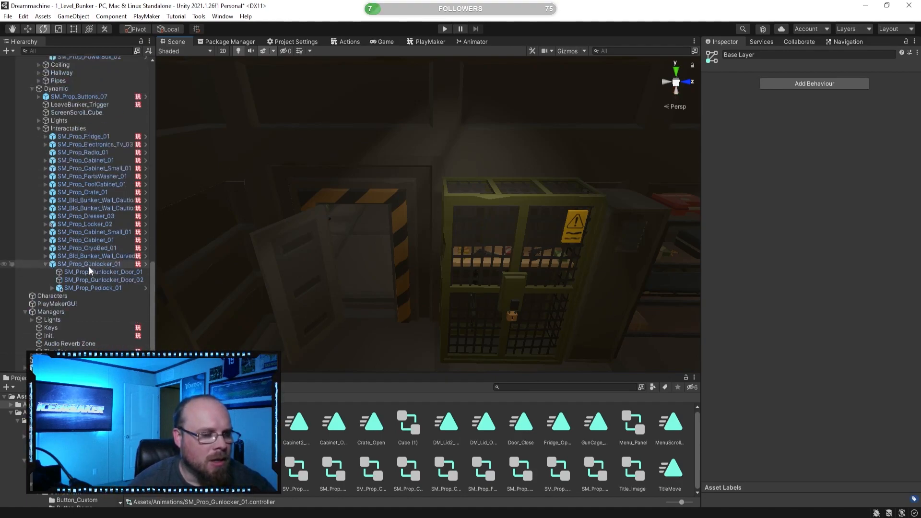
left_click(67, 351)
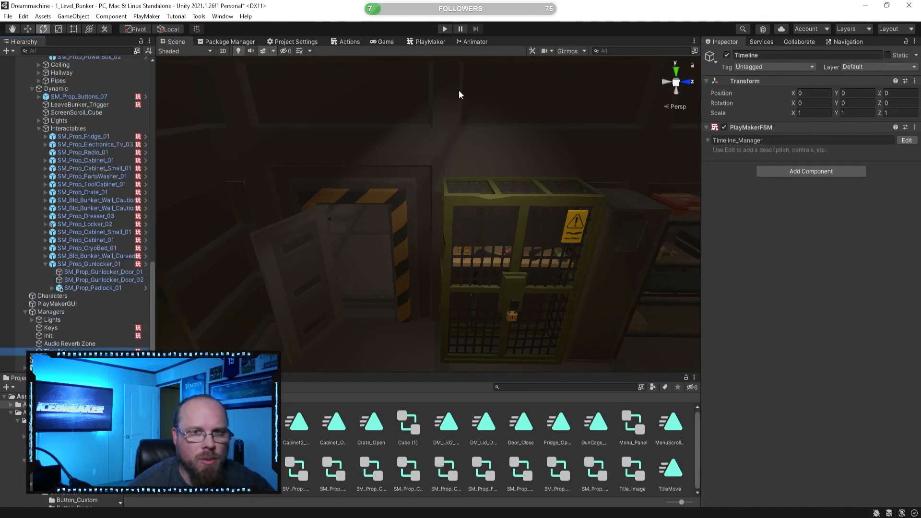
left_click(431, 42)
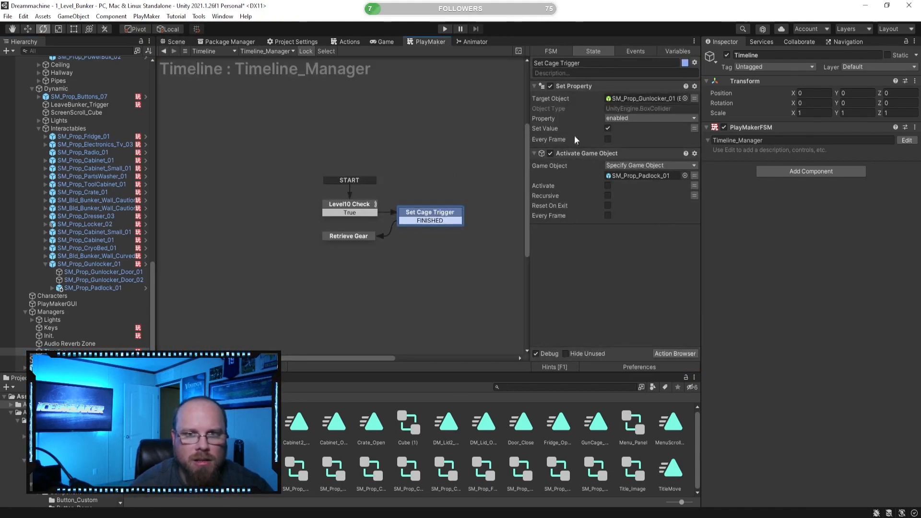
left_click(348, 236)
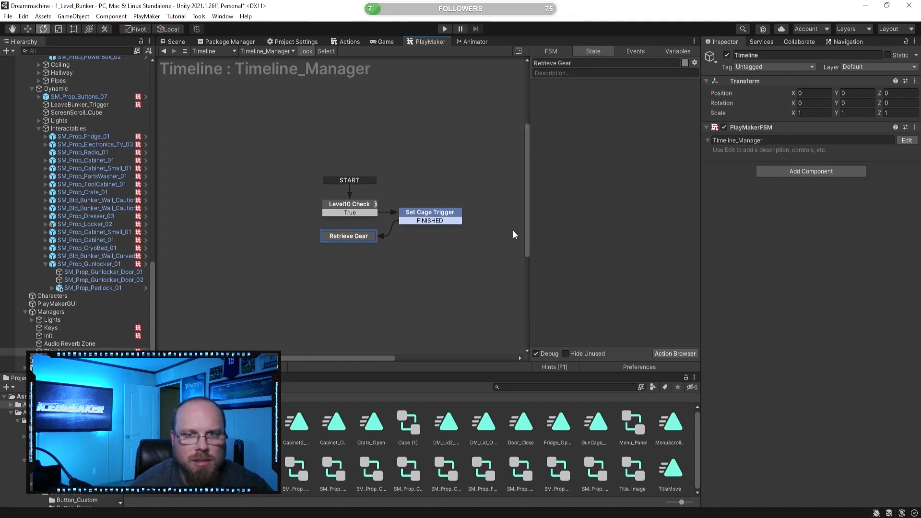
Examine the bunker exit door in the scene, including its child objects, Box Collider, Animator and Door_Trigger FSM.
left_click(177, 42)
right_click_drag(369, 189, 584, 129)
scroll(358, 170, "up", 5)
middle_click_drag(489, 205, 468, 212)
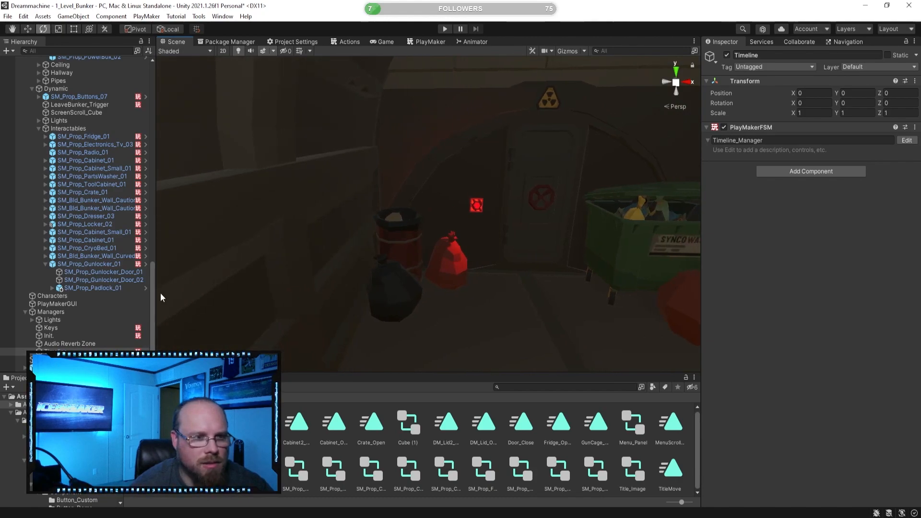
left_click(114, 264)
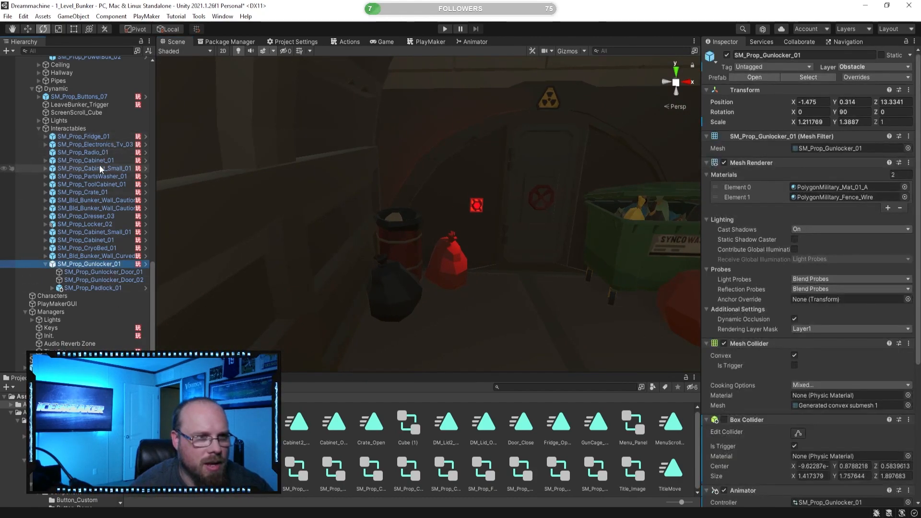
left_click(96, 257)
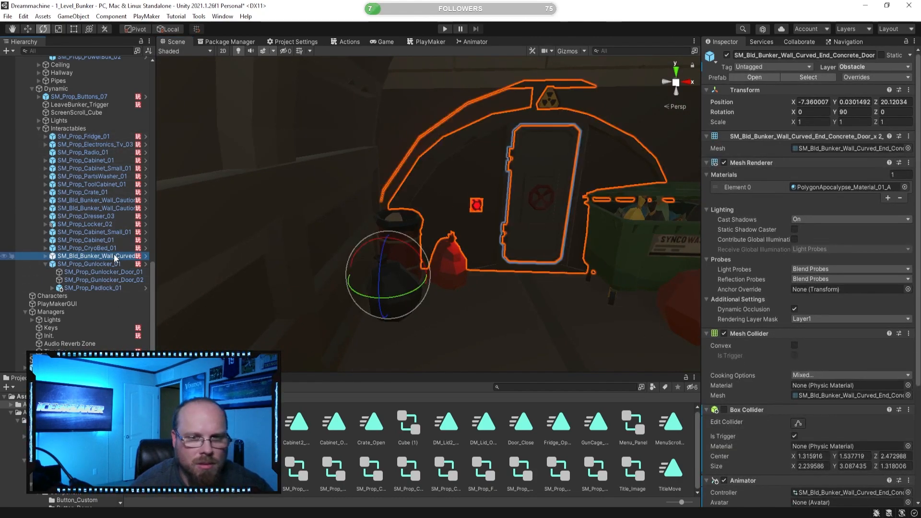
scroll(758, 355, "down", 5)
right_click_drag(481, 285, 493, 271)
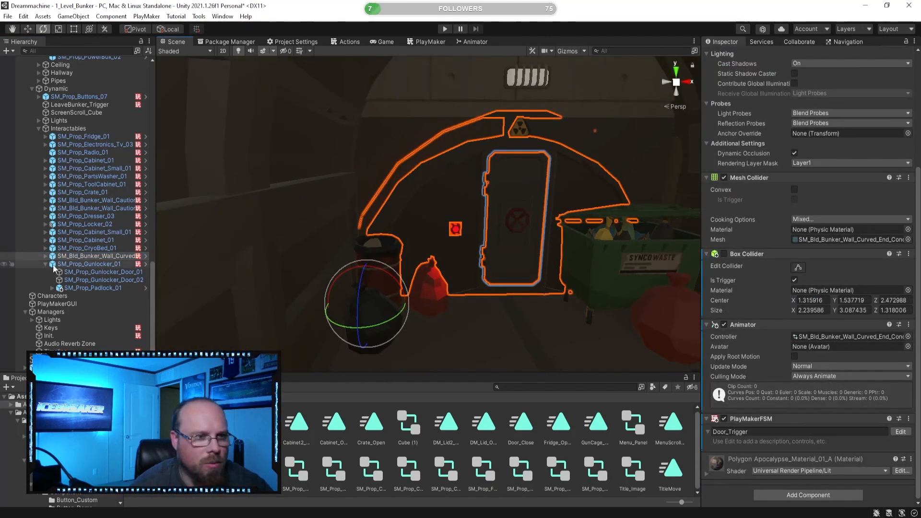
left_click(45, 256)
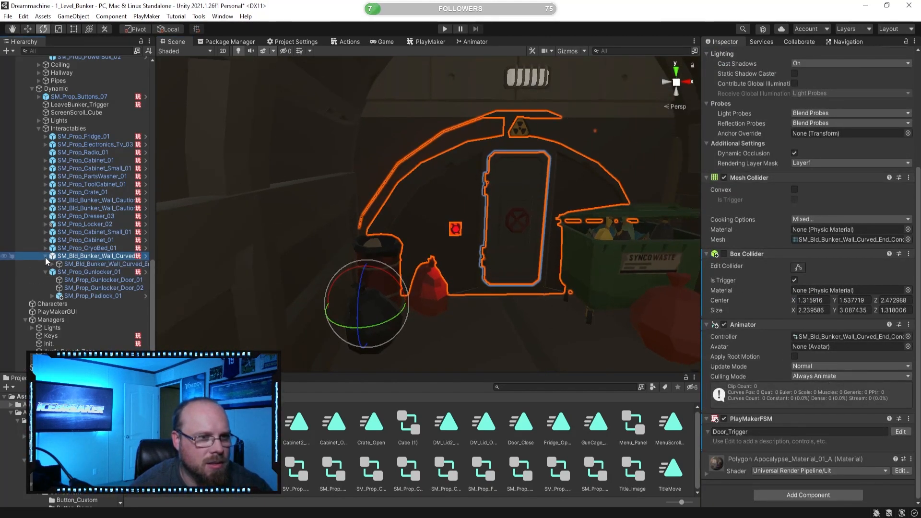
left_click(45, 256)
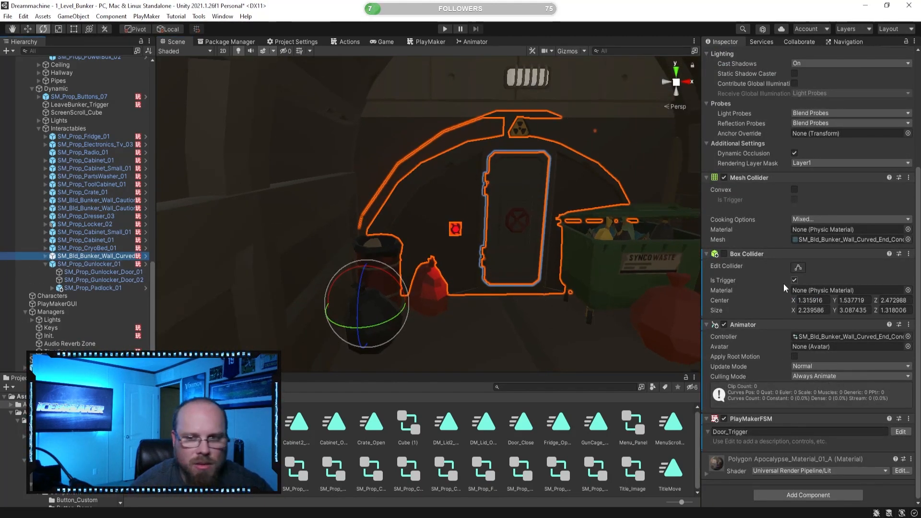
Disable the Box Collider on SM_Prop_Buttons_07 beside the exit door.
left_click(108, 138)
left_click(91, 97)
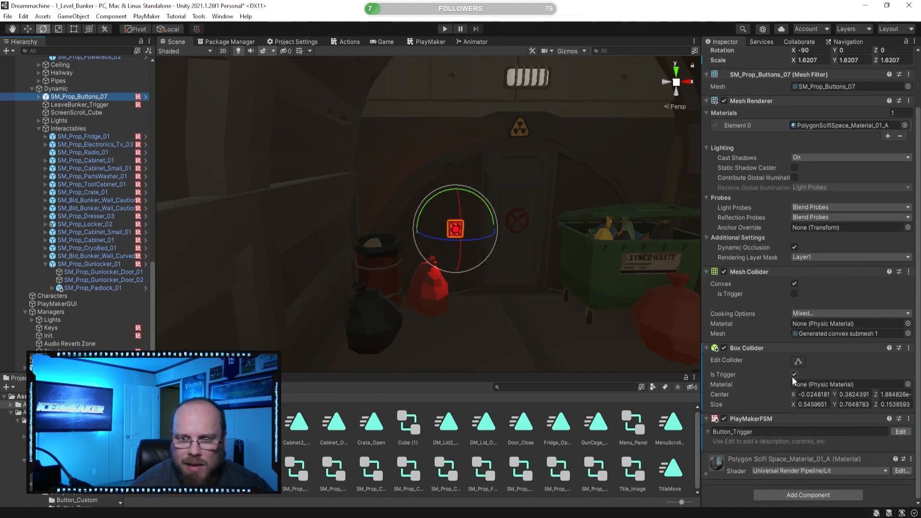
left_click(725, 348)
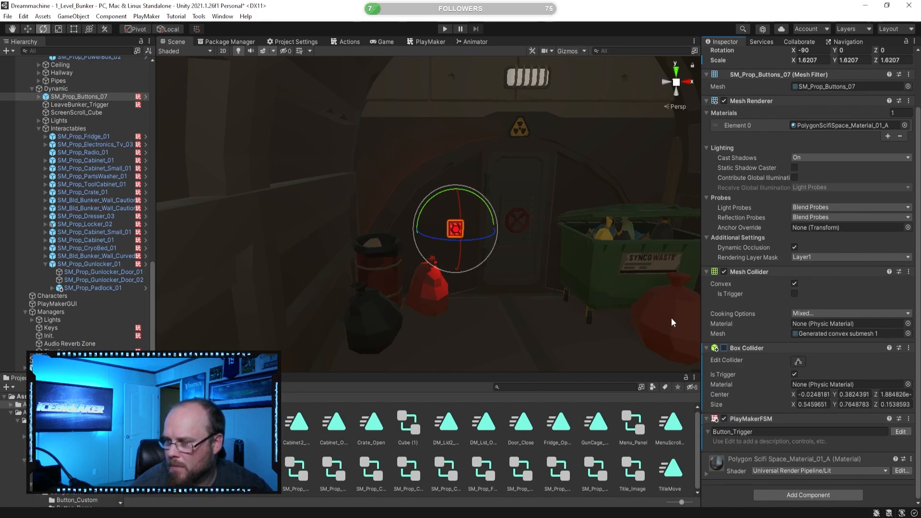
Return to SM_Prop_Gunlocker_01 and check the GunCage_Open state in its animator.
right_click_drag(664, 317, 288, 278)
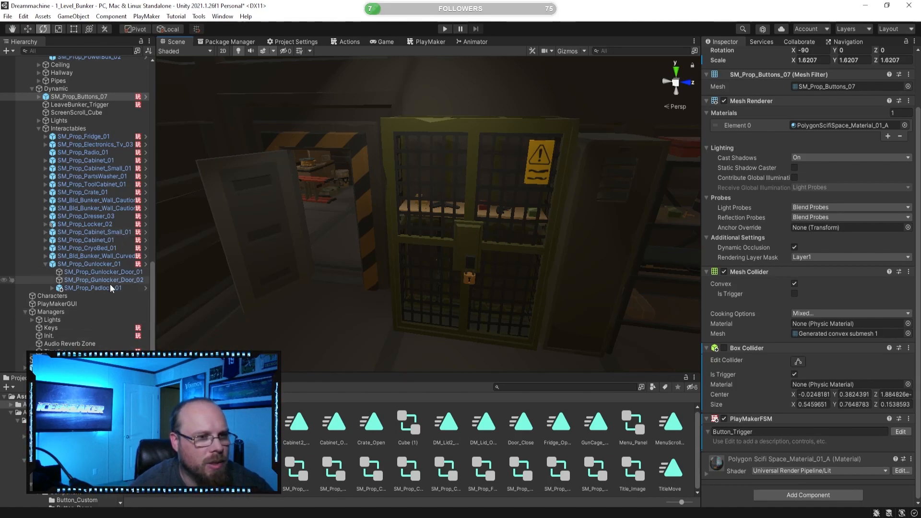
left_click(96, 264)
left_click(425, 41)
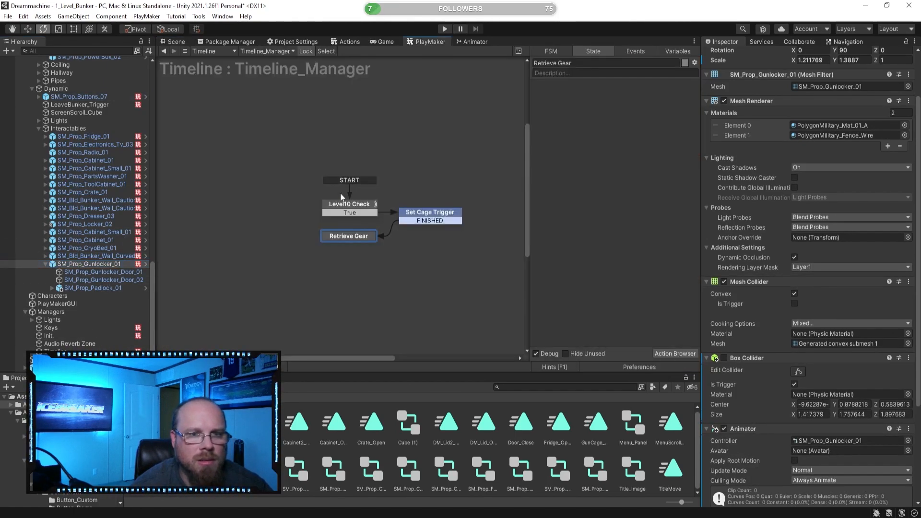
left_click(477, 41)
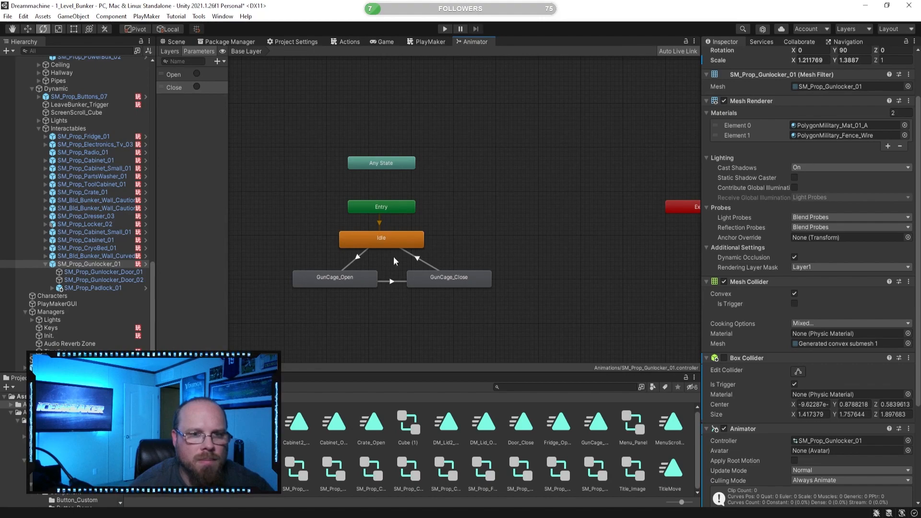
left_click(351, 283)
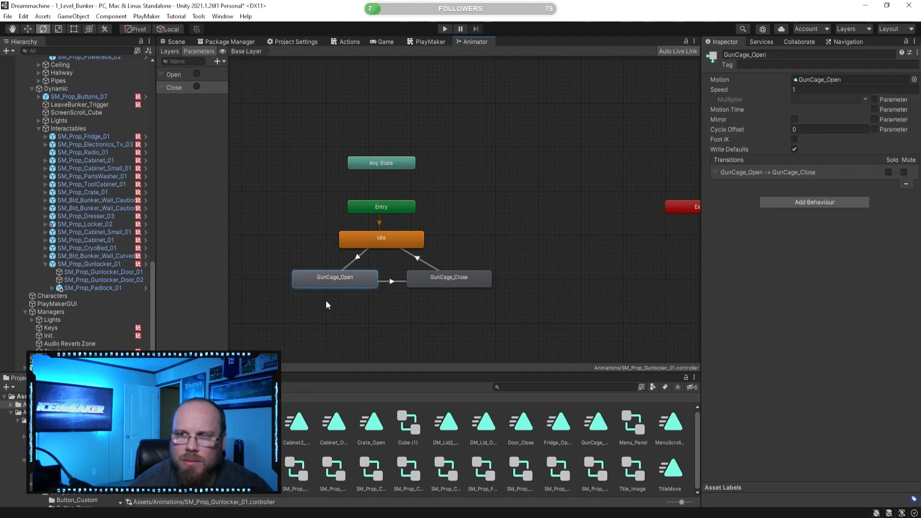
Examine the exit time, interruption source and condition settings of the transition from GunCage_Open to GunCage_Close.
left_click(385, 281)
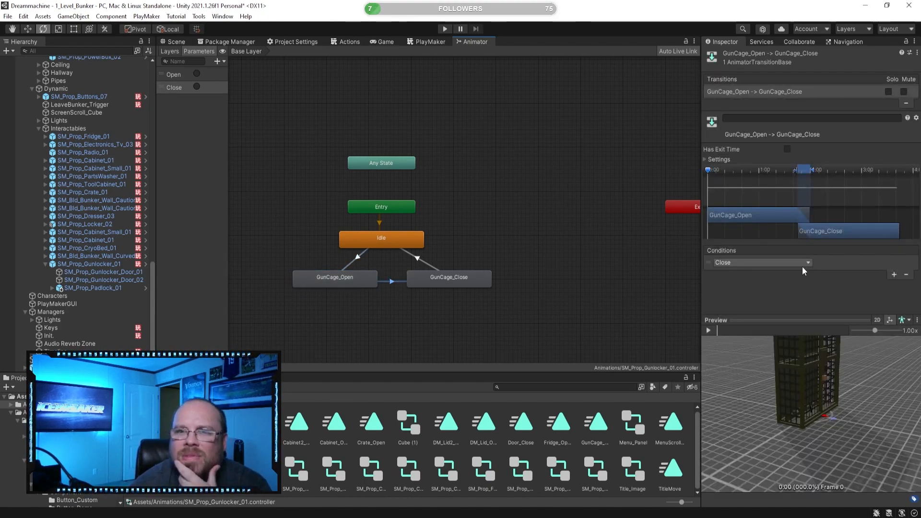
left_click(712, 160)
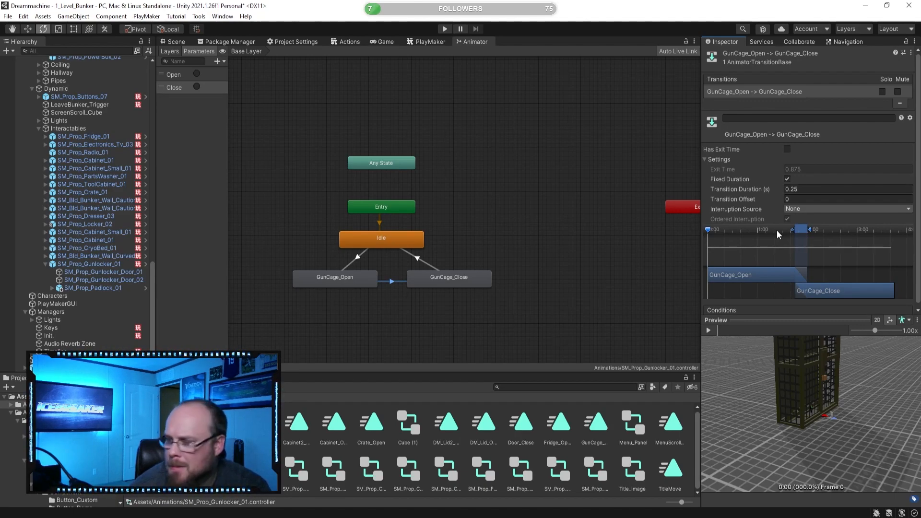
left_click(791, 210)
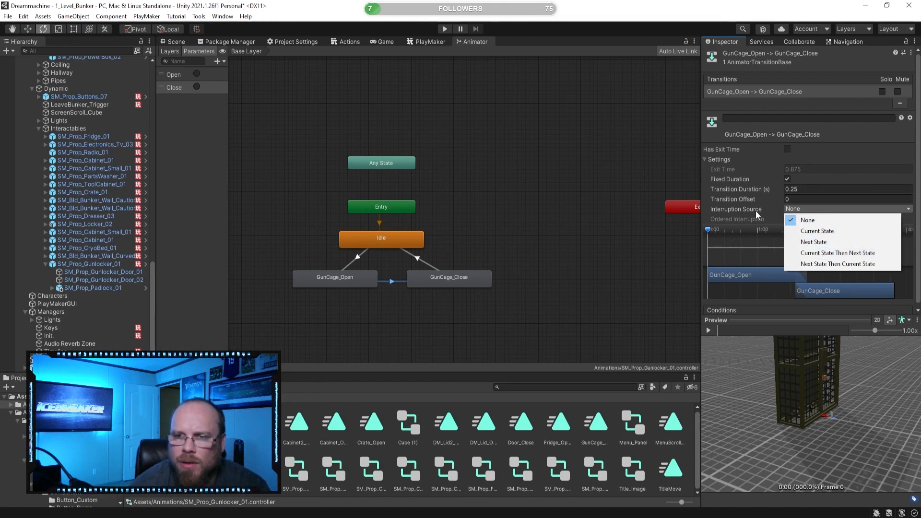
left_click(811, 222)
scroll(802, 211, "down", 2)
scroll(799, 207, "up", 2)
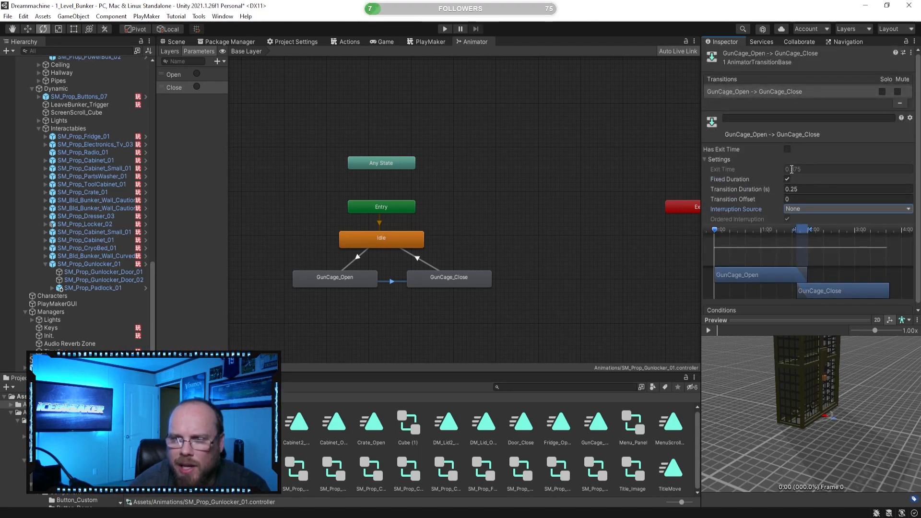
left_click(788, 149)
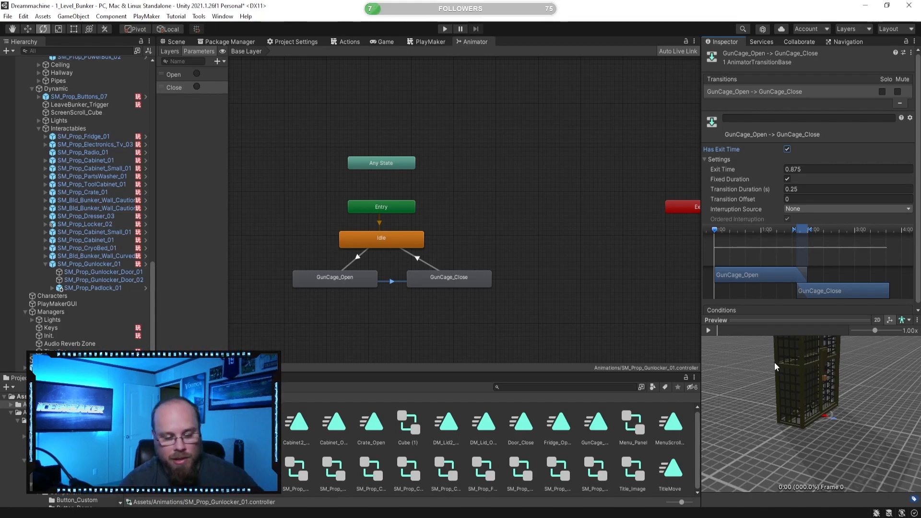
left_click(787, 149)
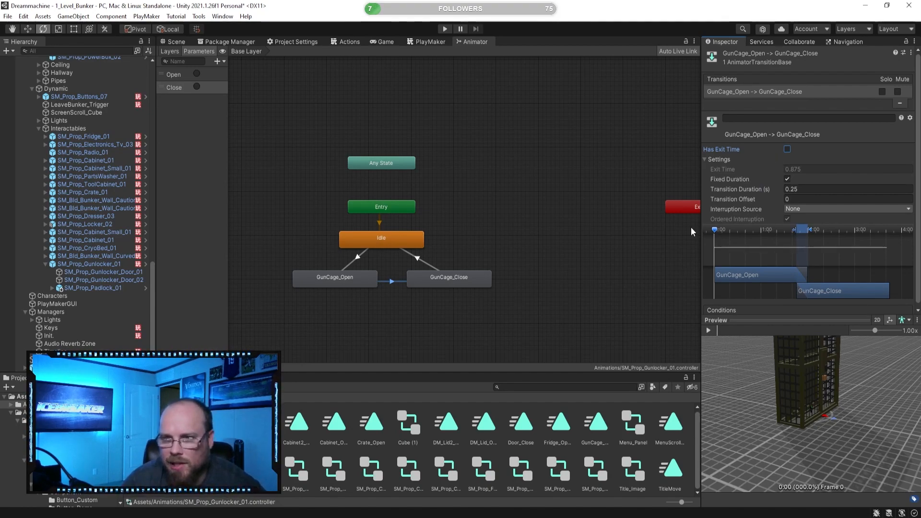
scroll(728, 212, "down", 2)
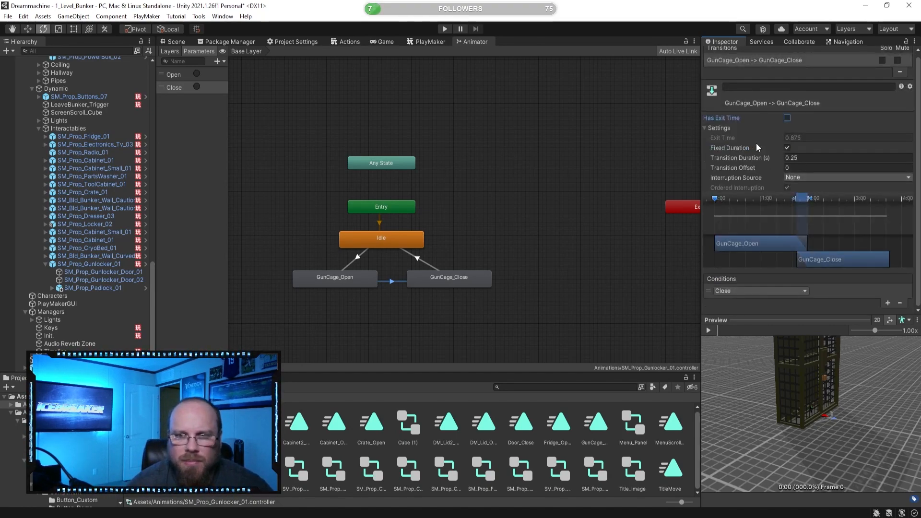
View the gun locker in the scene and check the Interruption Source options of its open-to-close transition.
left_click(175, 42)
right_click_drag(282, 212, 432, 207)
key("s")
key("s")
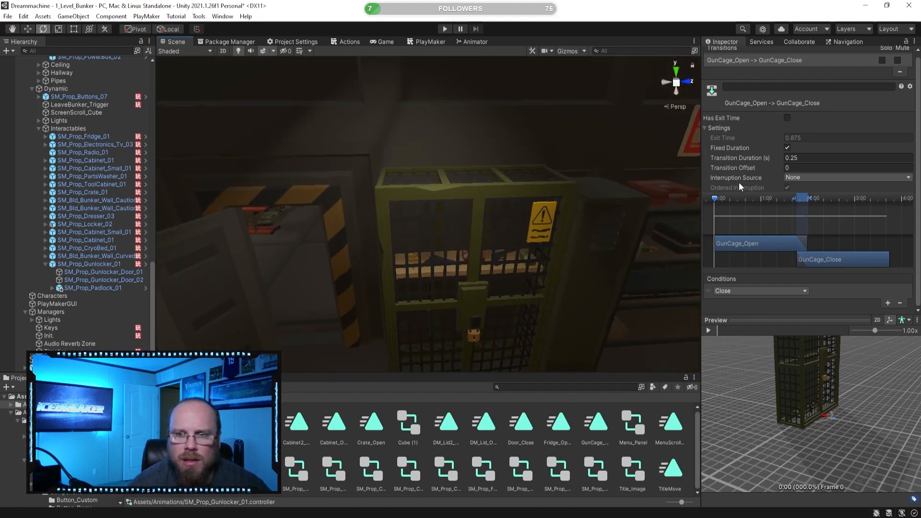
left_click(809, 177)
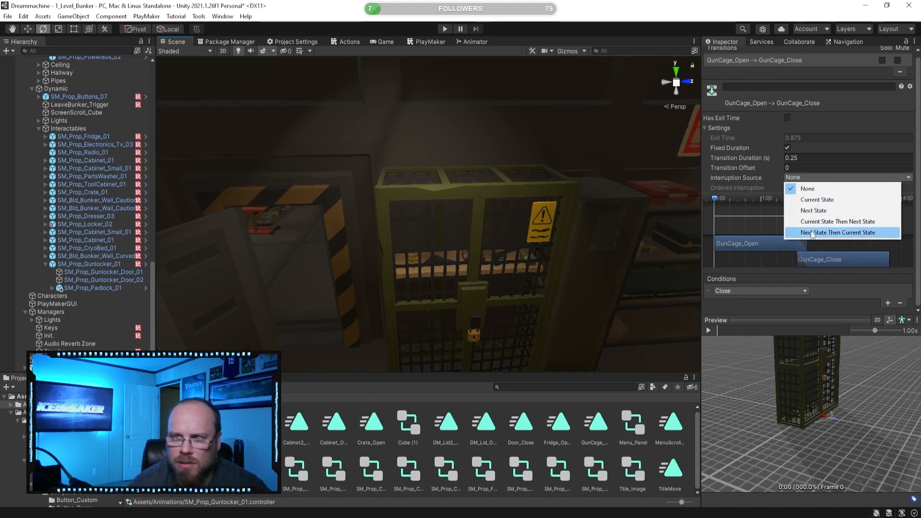
left_click(741, 178)
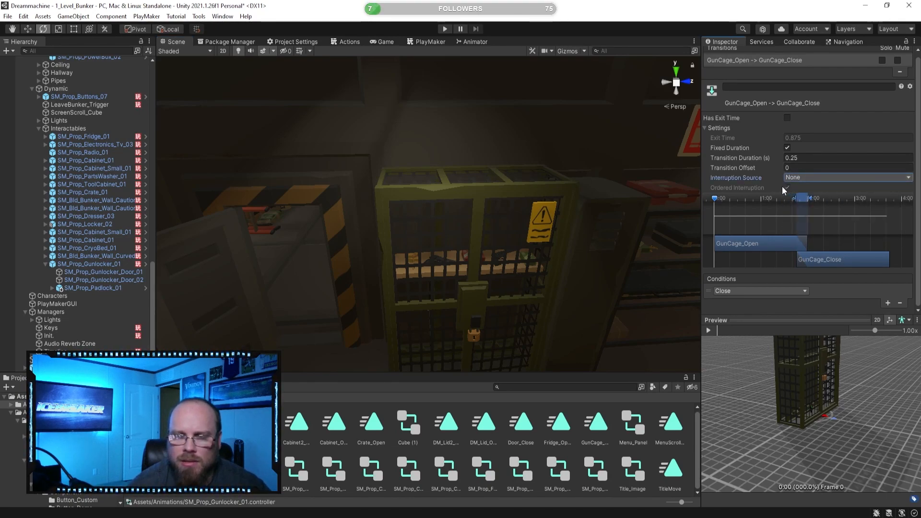
Look around the bunker scene from the gun locker to the hallway and back.
left_click(427, 45)
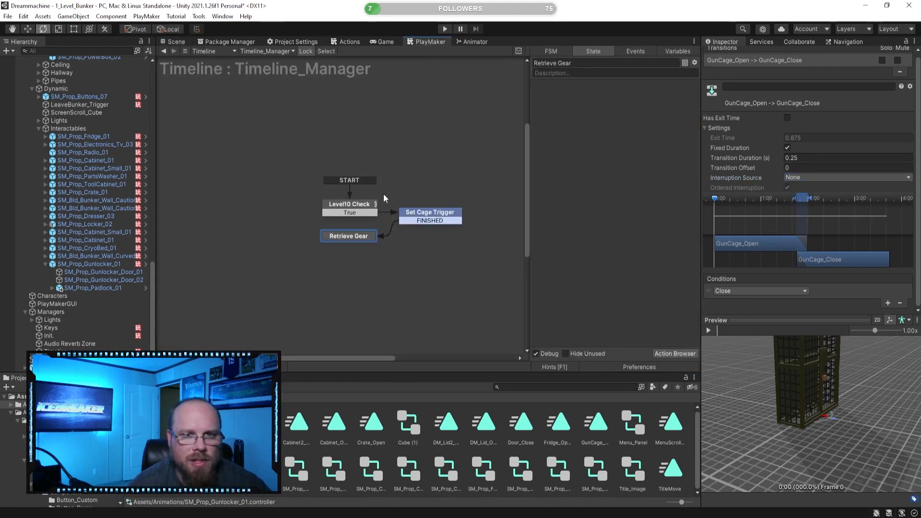
left_click(578, 450)
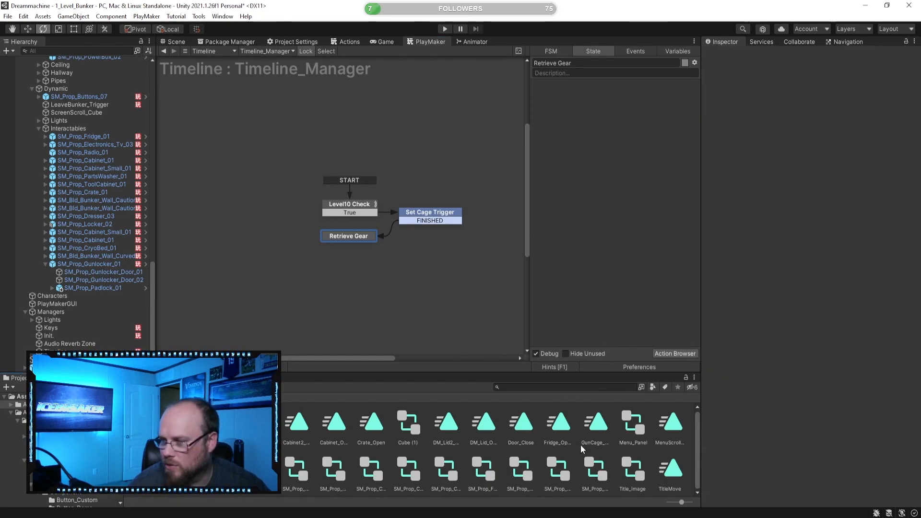
left_click(173, 41)
right_click_drag(196, 107, 458, 219)
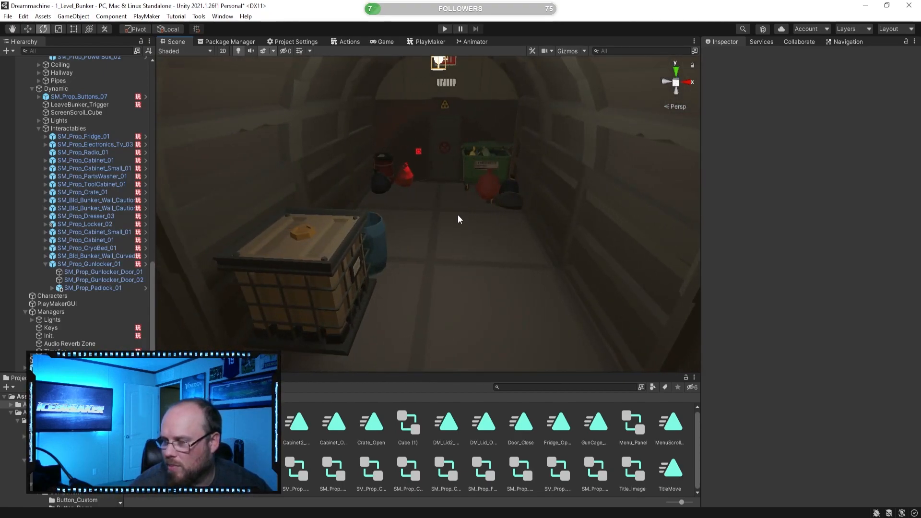
right_click_drag(458, 219, 372, 226)
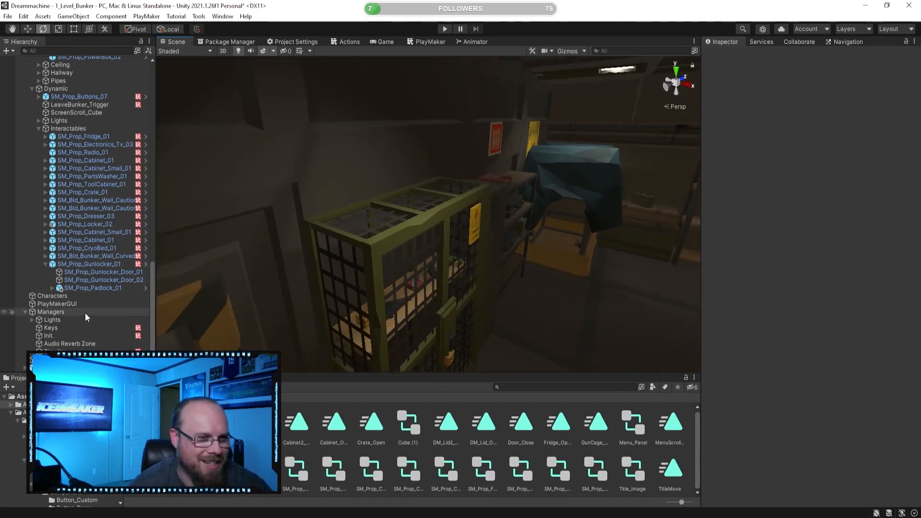
right_click_drag(315, 191, 350, 171)
key("w")
key("d")
right_click_drag(406, 175, 406, 175)
Add a new state to the Timeline_Manager FSM and place it below Set Cage Trigger.
left_click(433, 42)
left_click(388, 265)
left_click(374, 207)
left_click(429, 214)
left_click(435, 250)
right_click(431, 266)
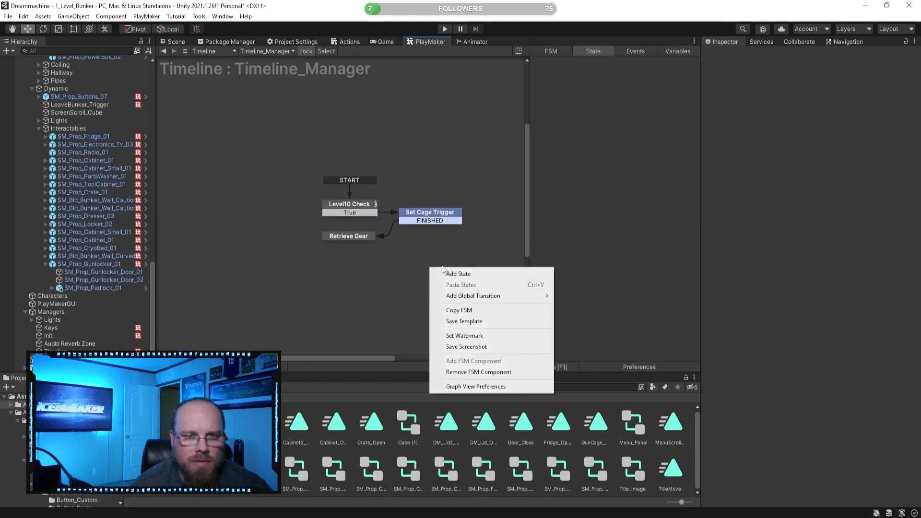
left_click(439, 272)
left_click_drag(453, 274, 425, 263)
Add a FINISHED transition to Retrieve Gear and link it to the new state.
left_click(368, 235)
right_click(369, 236)
mouse_move(391, 242)
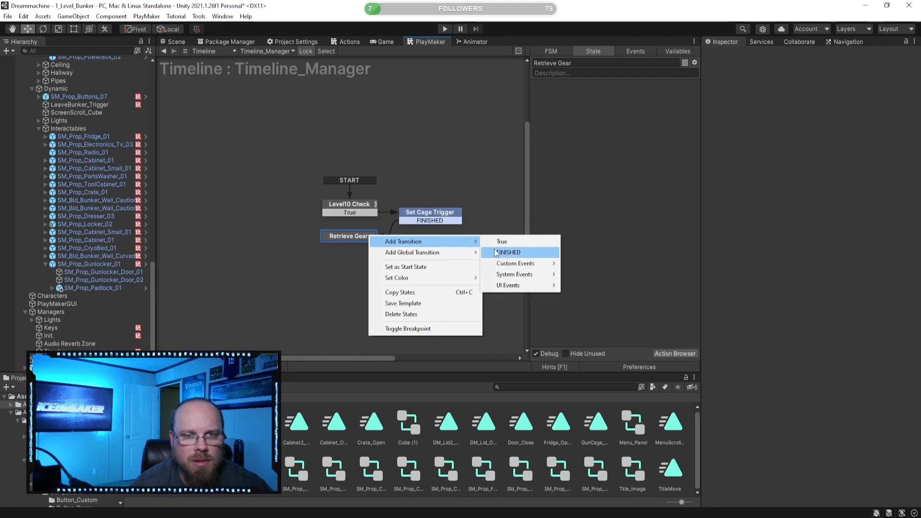
left_click(512, 254)
left_click_drag(348, 245, 420, 265)
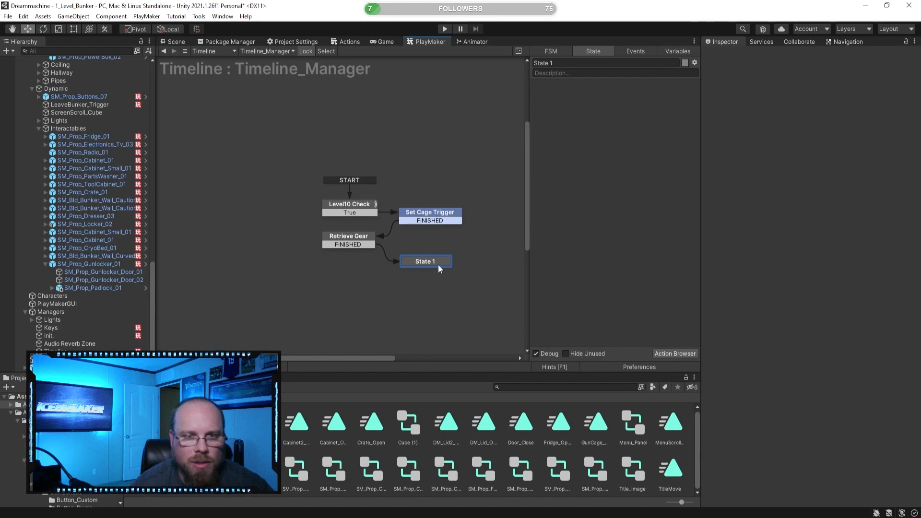
Add a Set Property action to State 1 that sets the enabled property of SM_Prop_Buttons_07's Box Collider to true.
left_click(445, 216)
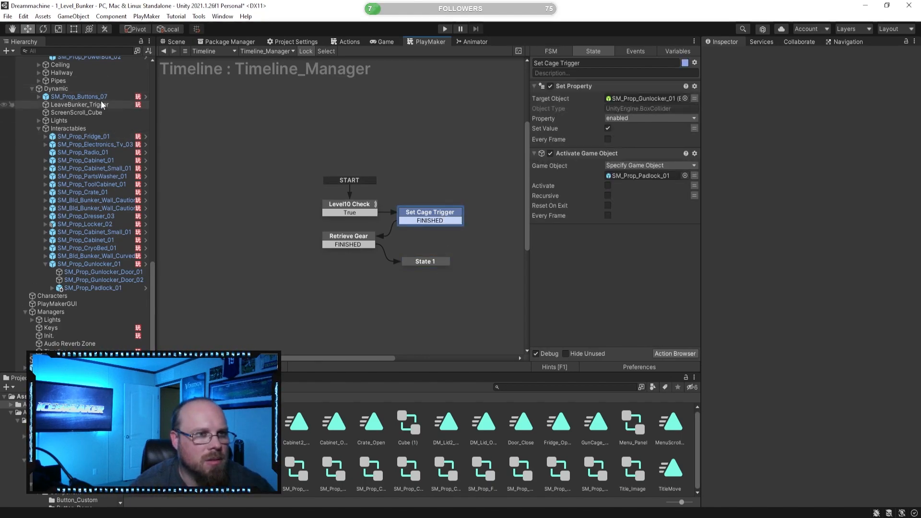
left_click(77, 96)
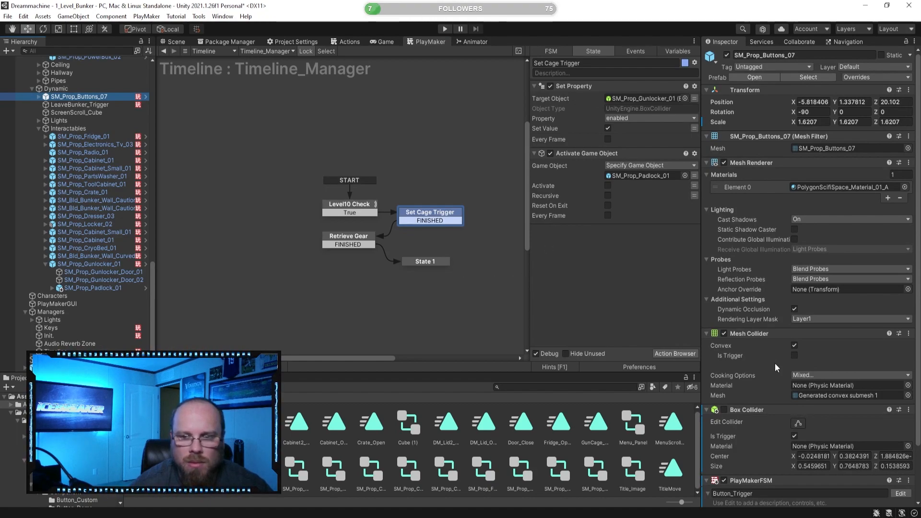
left_click(455, 272)
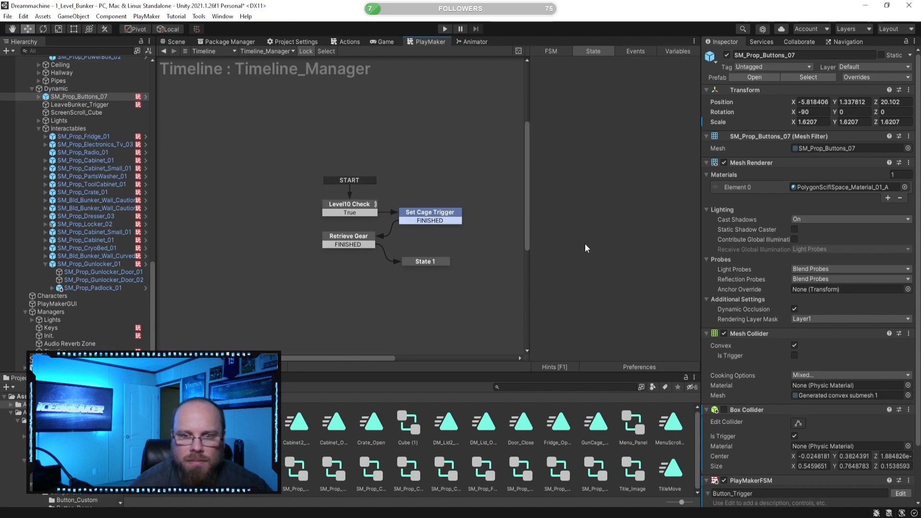
left_click(428, 262)
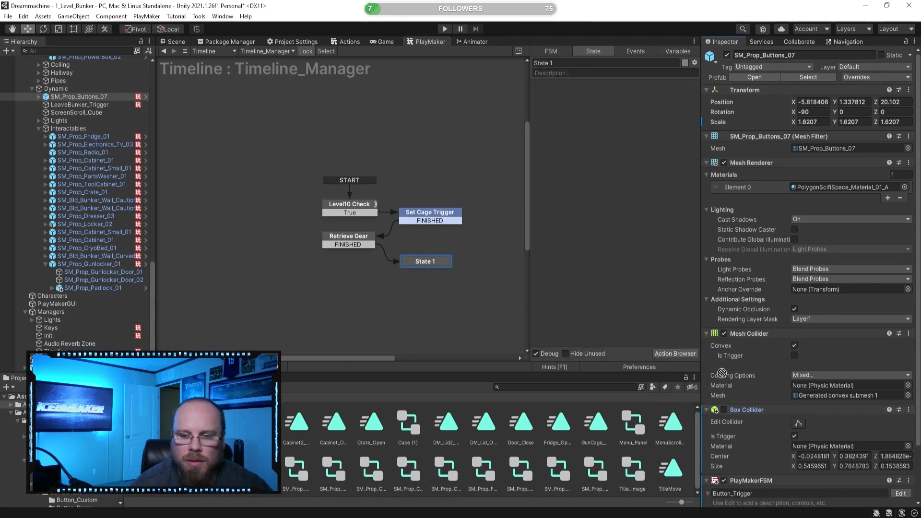
left_click_drag(811, 409, 602, 227)
left_click(634, 259)
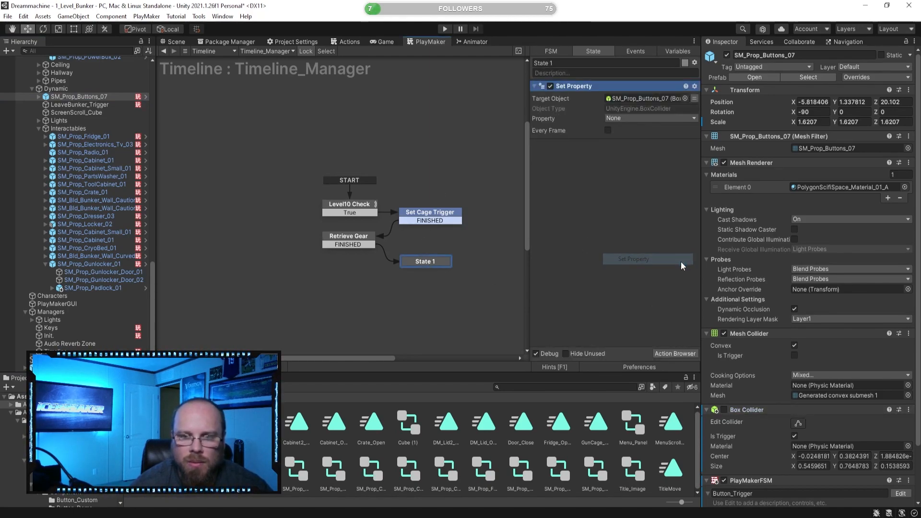
left_click(641, 119)
left_click(638, 173)
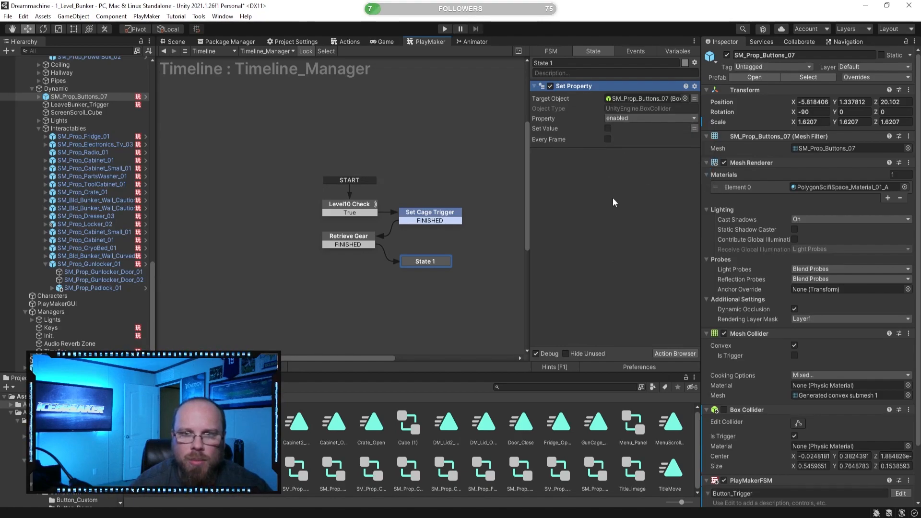
left_click(608, 128)
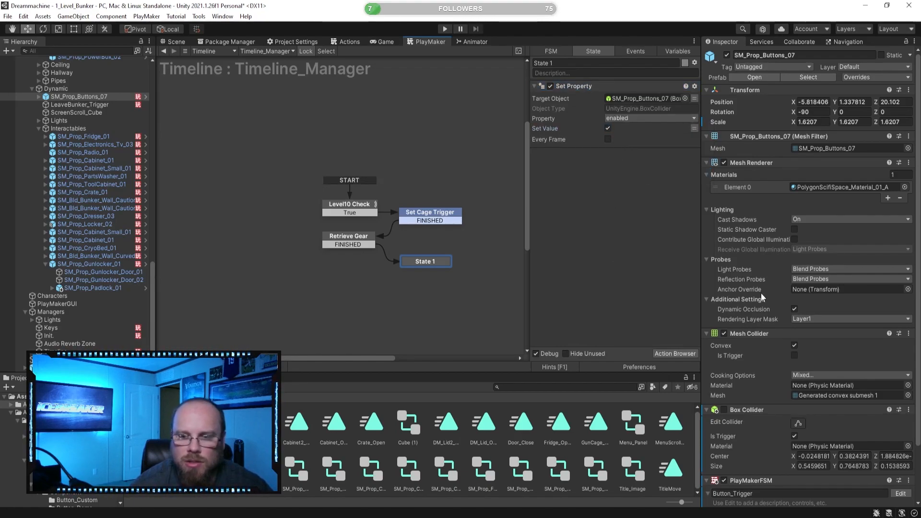
Colour State 1 blue and add an Activate Game Object action that activates the Point Light under SM_Prop_Buttons_07.
scroll(768, 348, "down", 3)
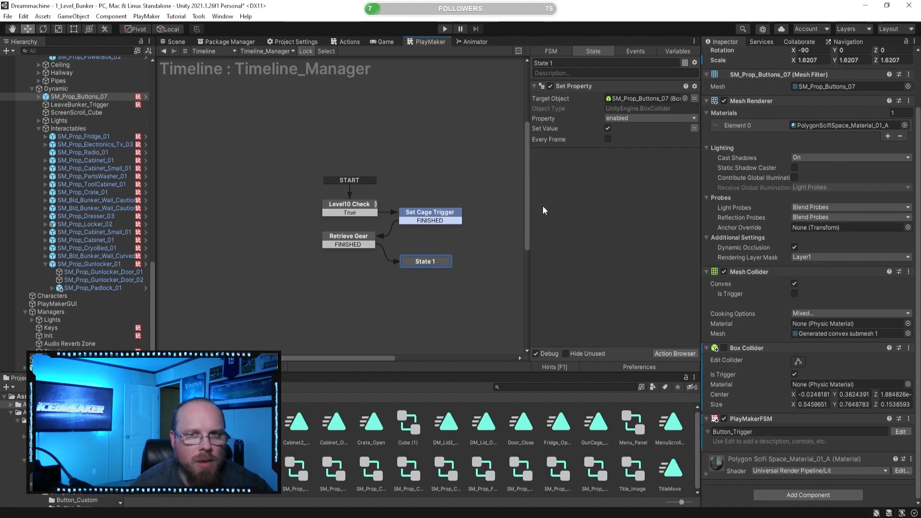
left_click(39, 96)
left_click(47, 105)
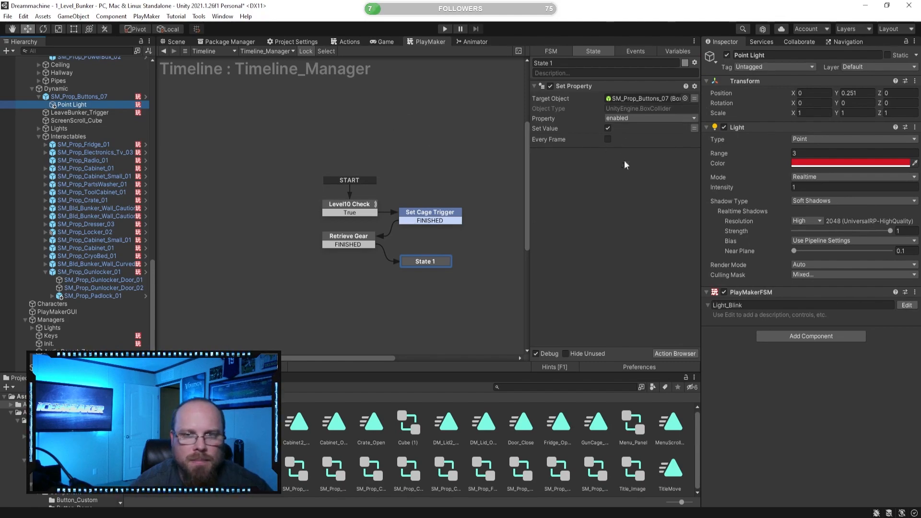
left_click(675, 354)
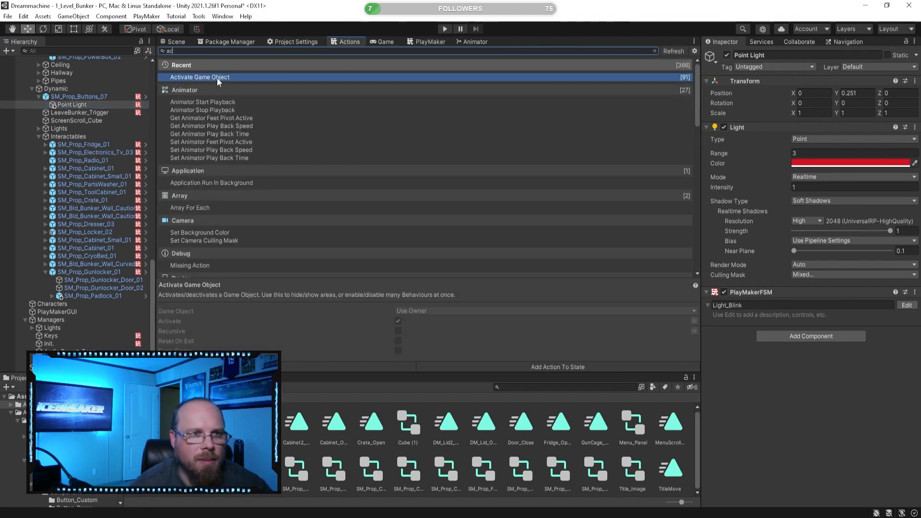
double_click(240, 77)
left_click(626, 165)
left_click(632, 188)
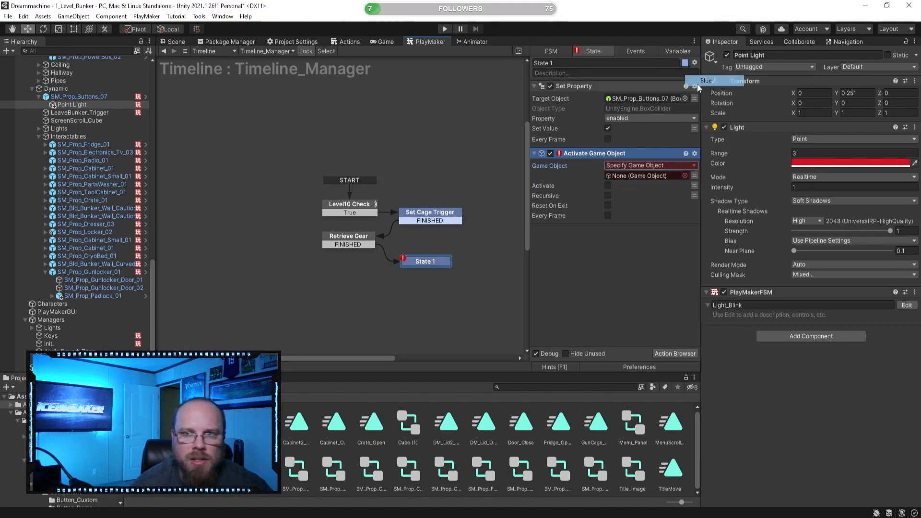
left_click_drag(77, 105, 626, 177)
left_click(608, 186)
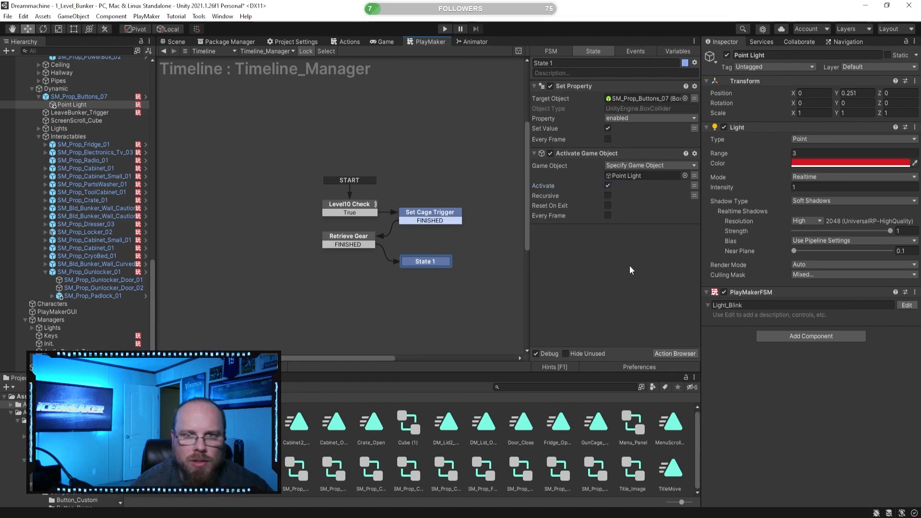
Rename State 1 to "Set Bunker trigger" and keep it selected in the FSM graph.
left_click(573, 63)
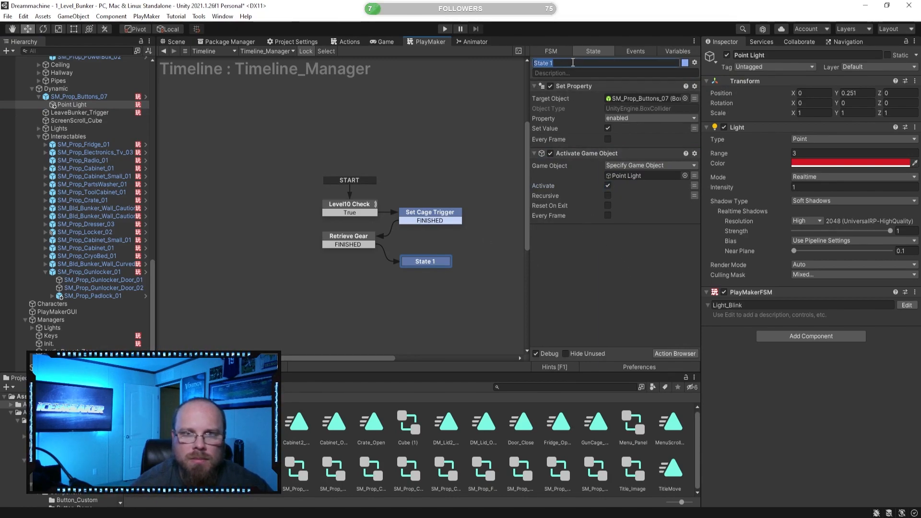
type("Set")
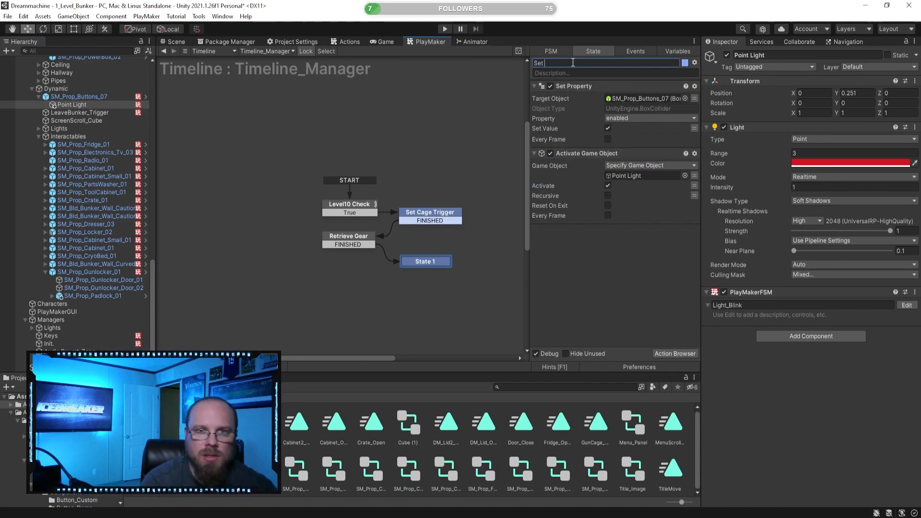
type(" B")
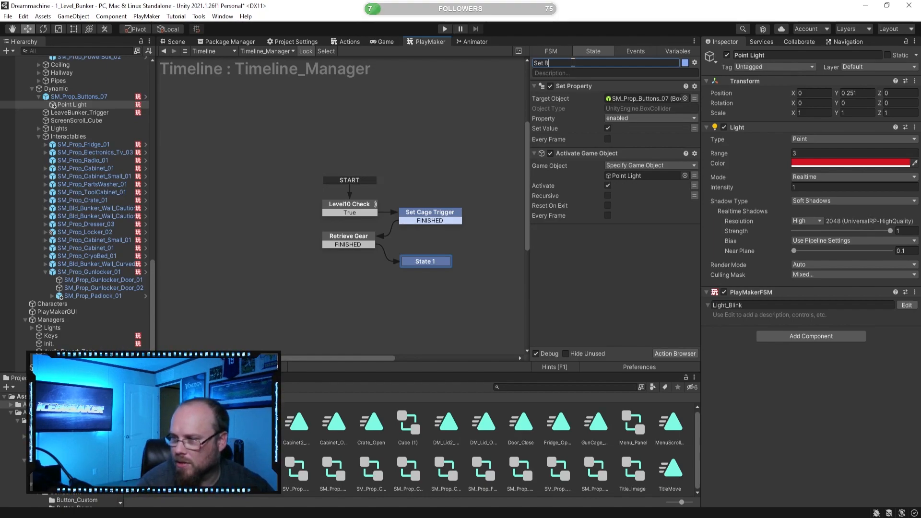
type("unker trigger")
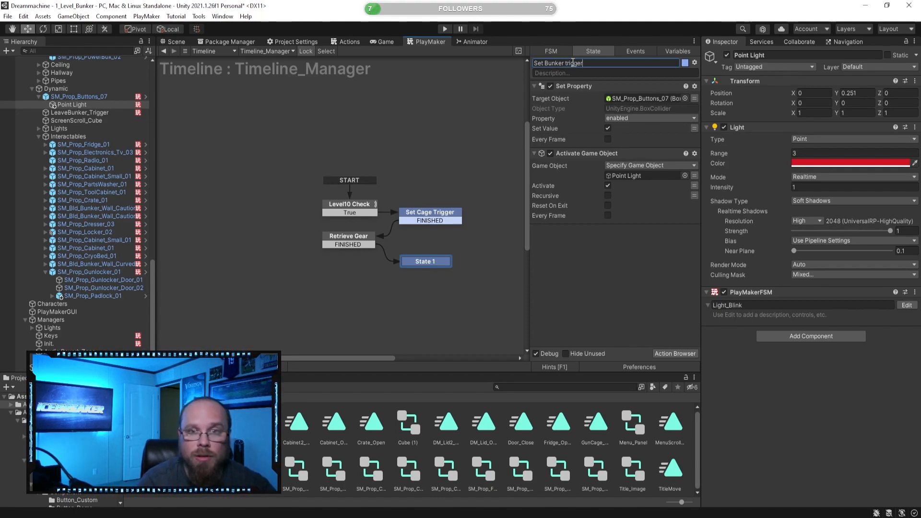
key("Return")
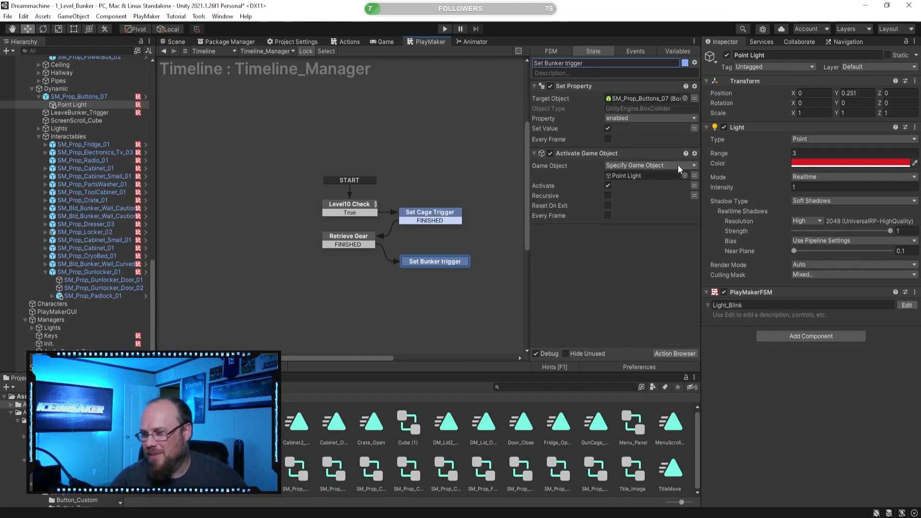
left_click(451, 292)
left_click(447, 265)
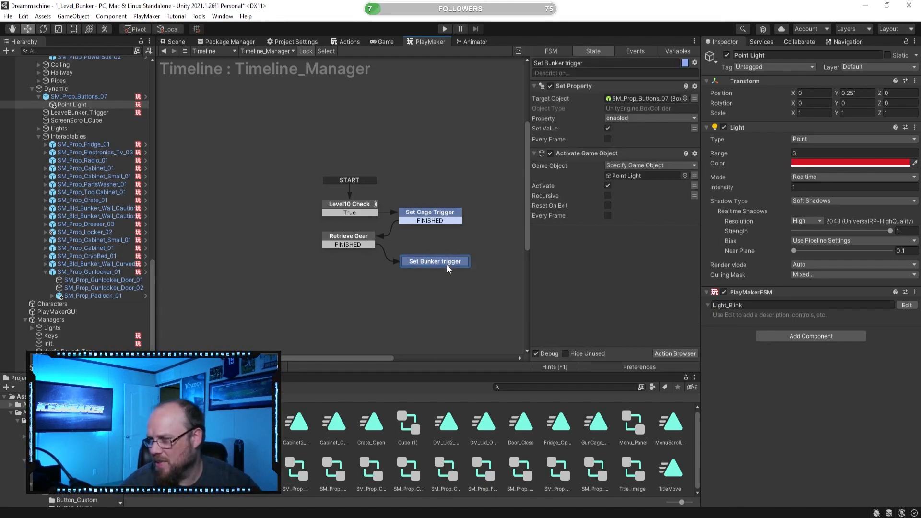
Correct the state name to "Set Bunker Trigger" and shift its node slightly to line up below Set Cage Trigger.
left_click(570, 63)
left_click(567, 63)
key("BackSpace")
type("T")
left_click(652, 249)
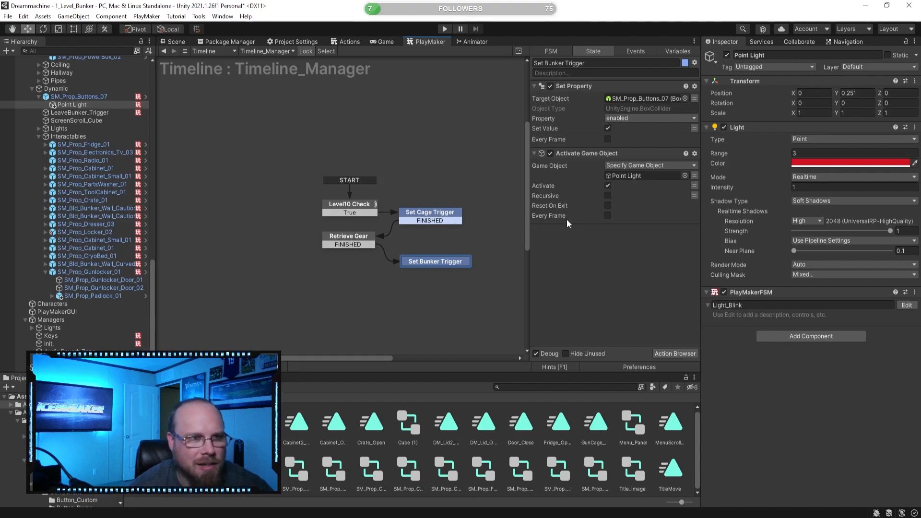
left_click(452, 280)
left_click(439, 262)
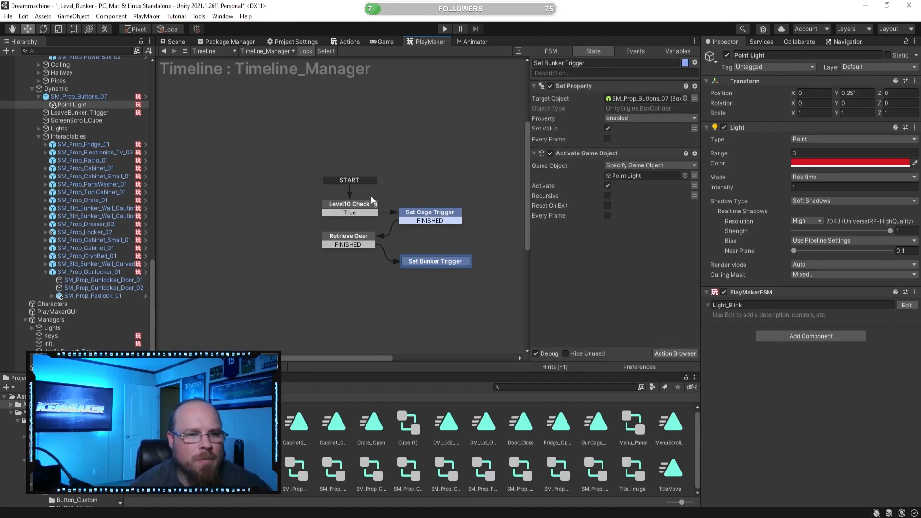
left_click_drag(424, 263, 430, 265)
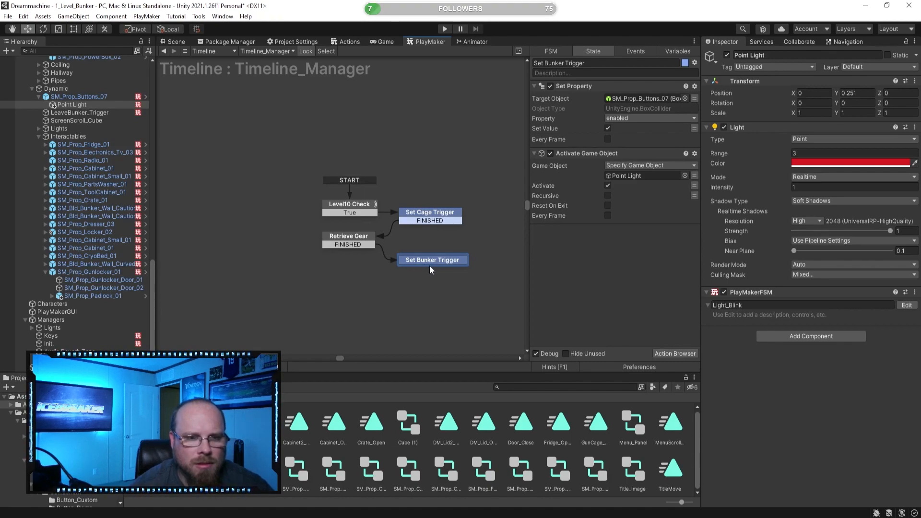
left_click(464, 303)
left_click(446, 262)
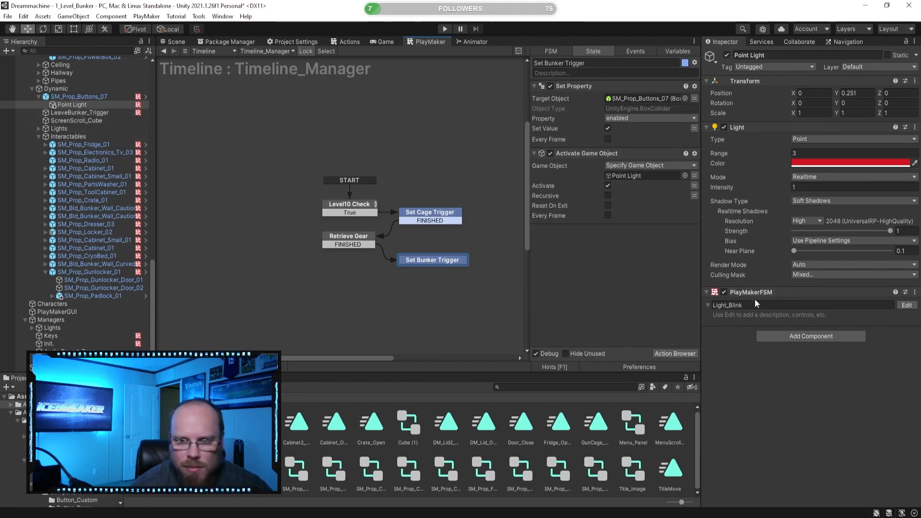
left_click(422, 308)
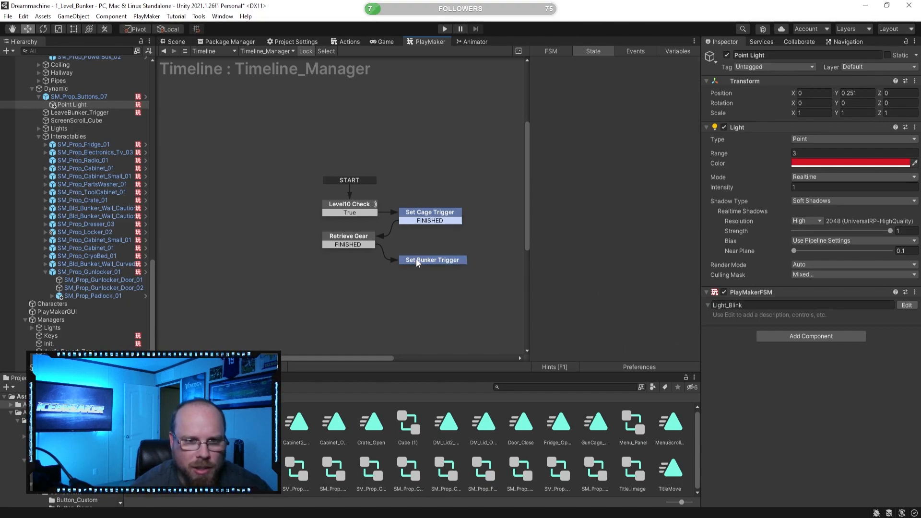
Create a Bool variable named "Gearup" in the Timeline_Manager FSM.
left_click(362, 237)
left_click(364, 207)
left_click(428, 212)
left_click(369, 233)
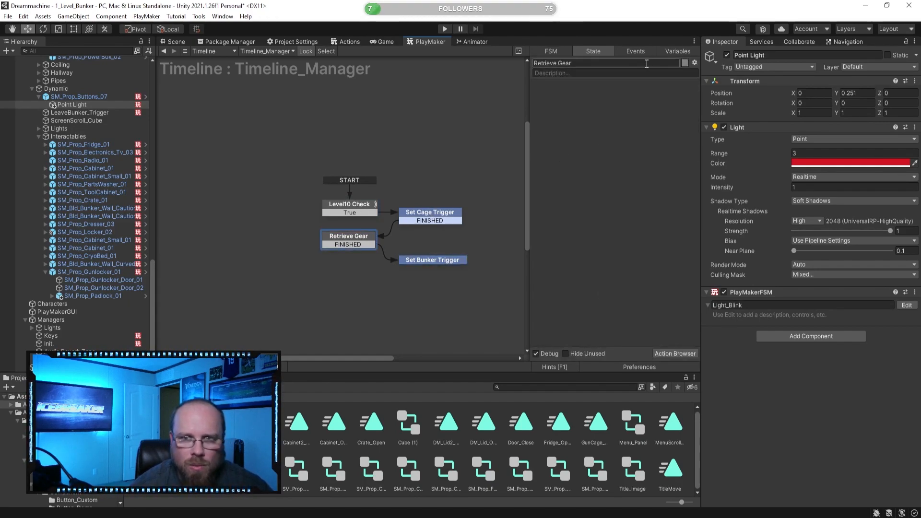
left_click(678, 51)
left_click(626, 163)
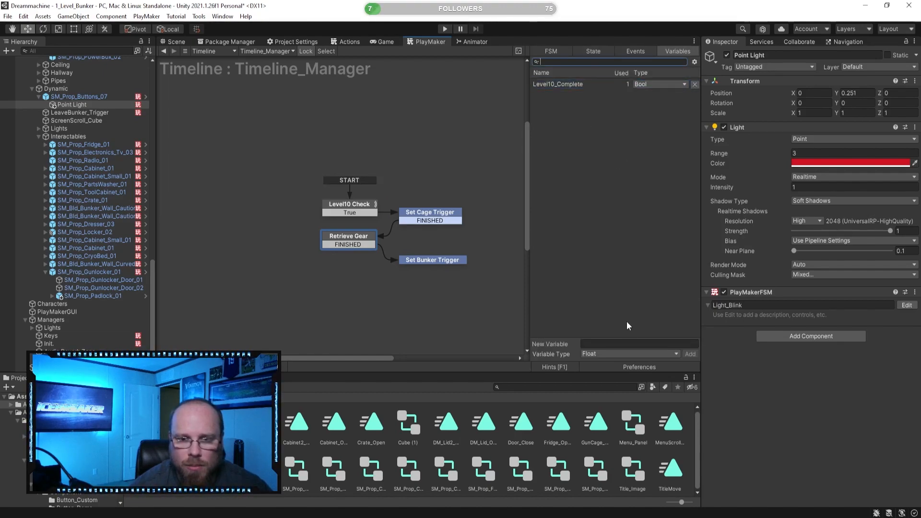
left_click(627, 354)
left_click(614, 198)
left_click(608, 344)
type("Gearup")
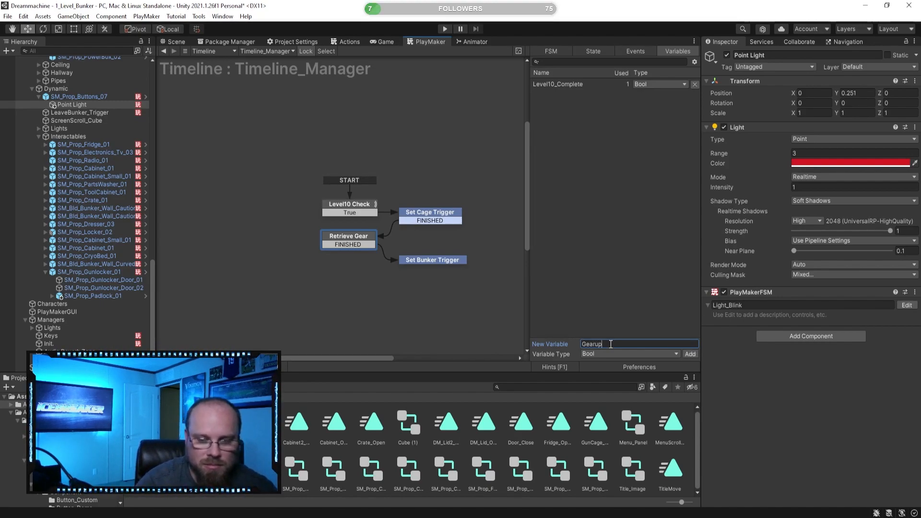
key("Return")
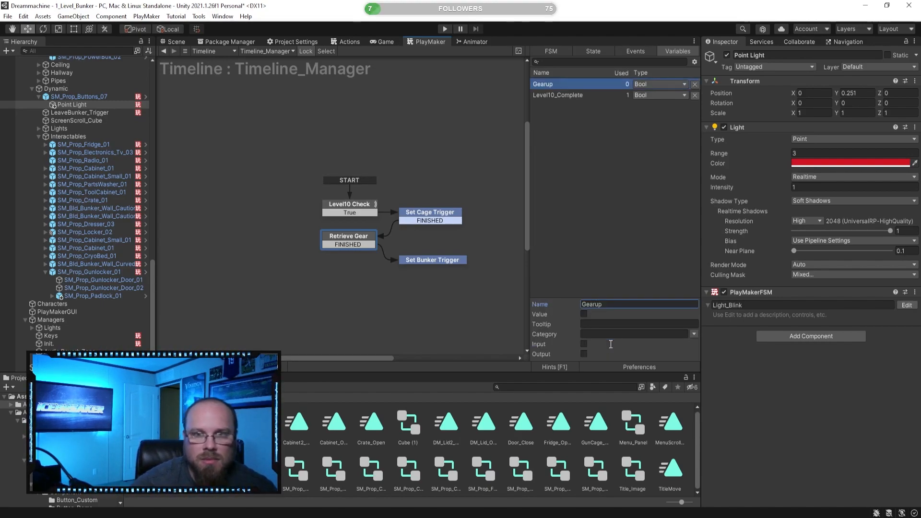
Copy the Bool Test action from the Level10 Check state into the Retrieve Gear state.
left_click(618, 174)
left_click(349, 206)
left_click(587, 86)
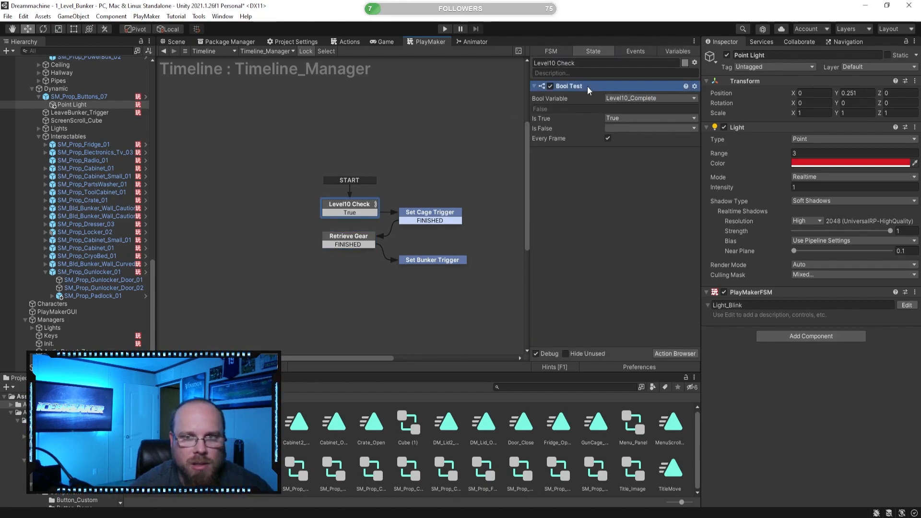
left_click(340, 236)
key("ctrl+v")
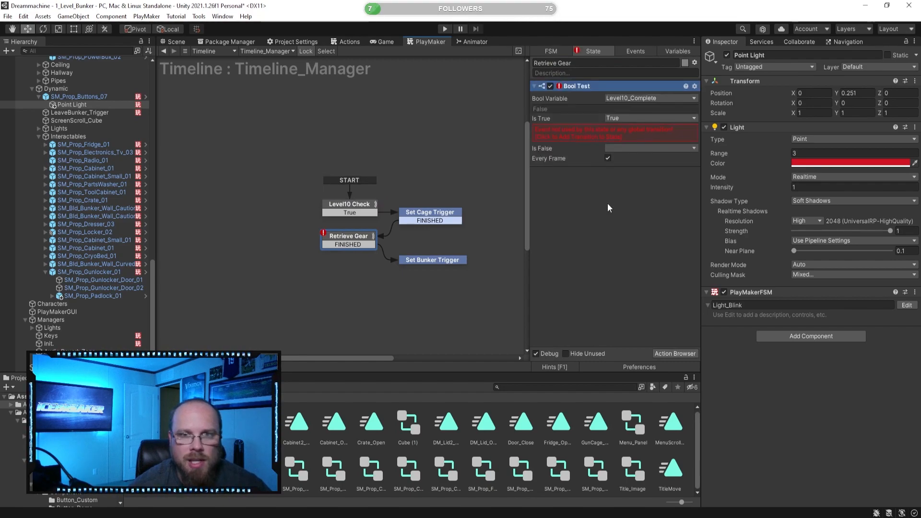
Replace Retrieve Gear's FINISHED transition with a True transition linked to Set Bunker Trigger.
left_click(596, 134)
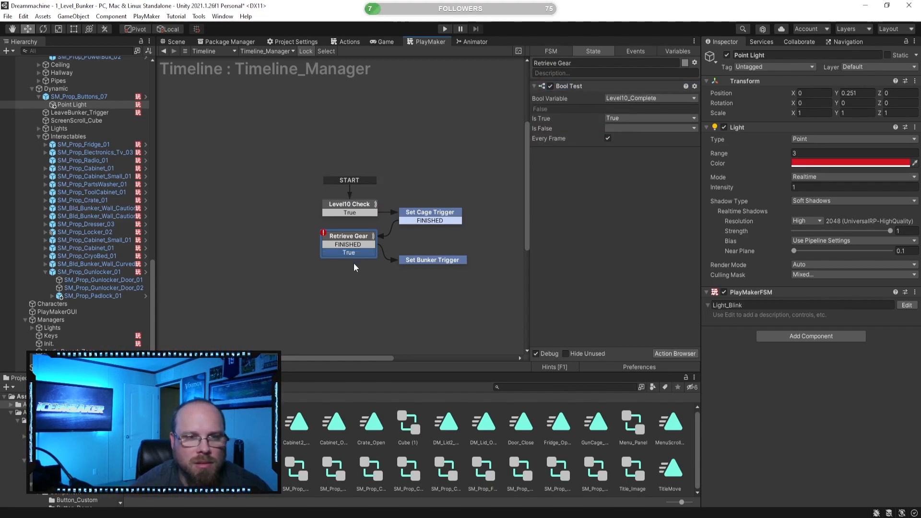
right_click(361, 244)
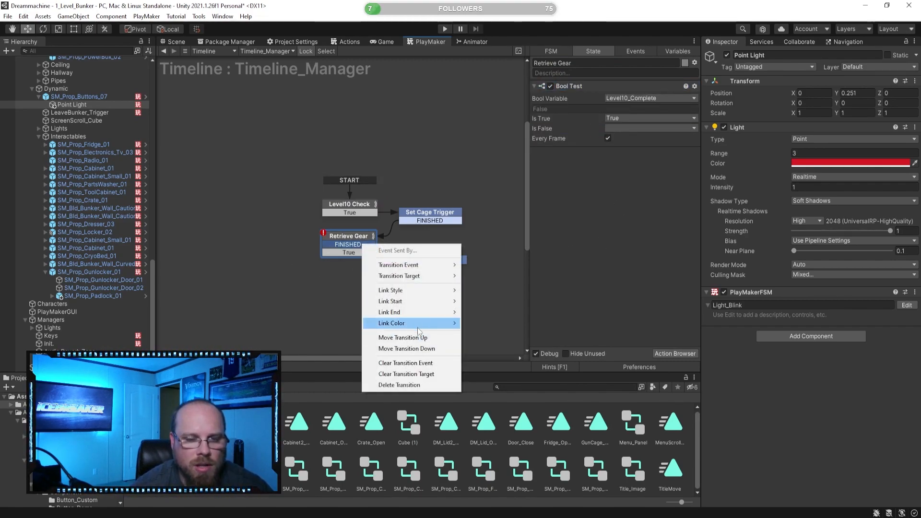
left_click(414, 385)
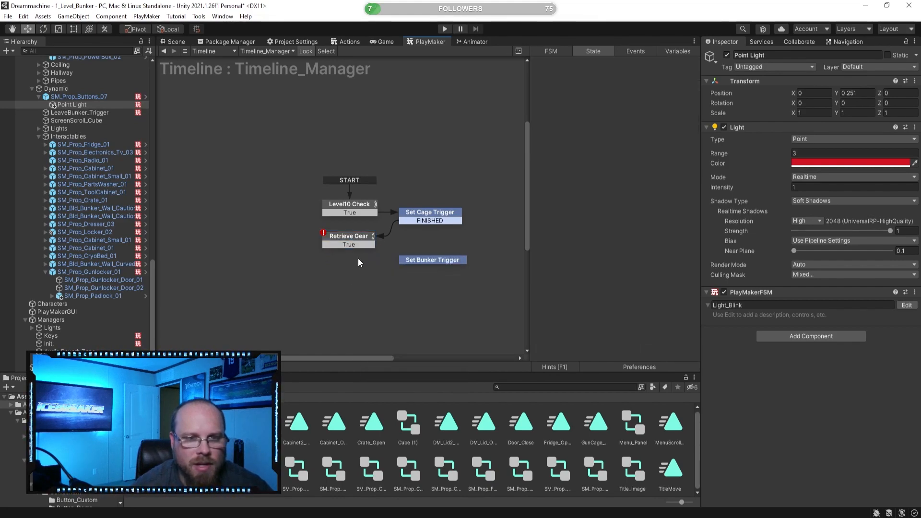
left_click_drag(367, 244, 435, 260)
left_click(365, 302)
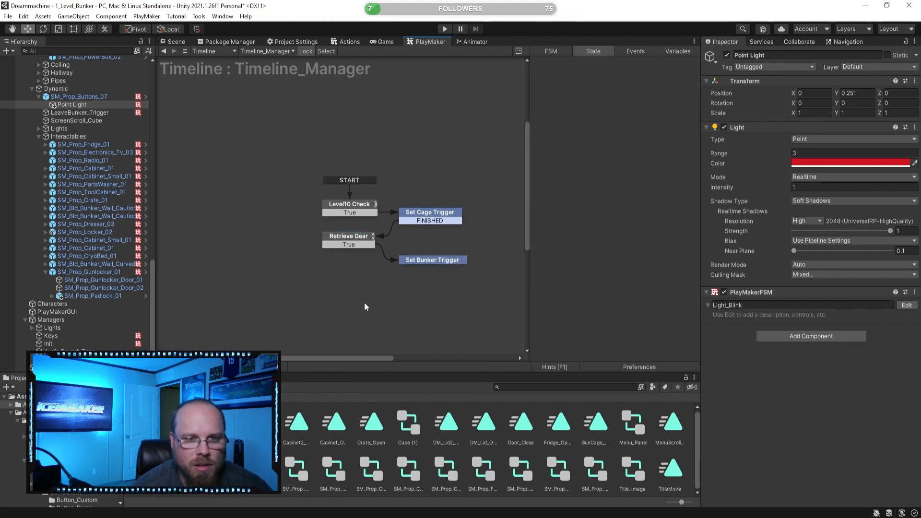
left_click(358, 240)
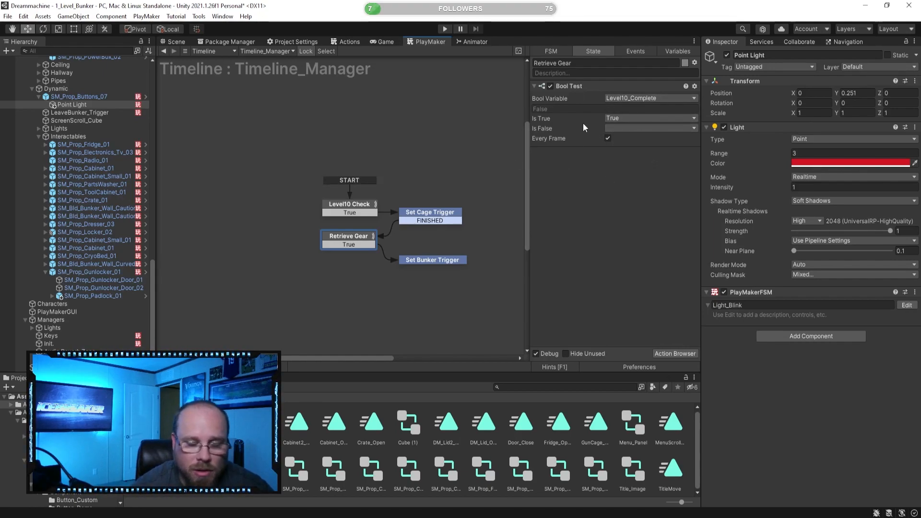
left_click(404, 318)
left_click(426, 260)
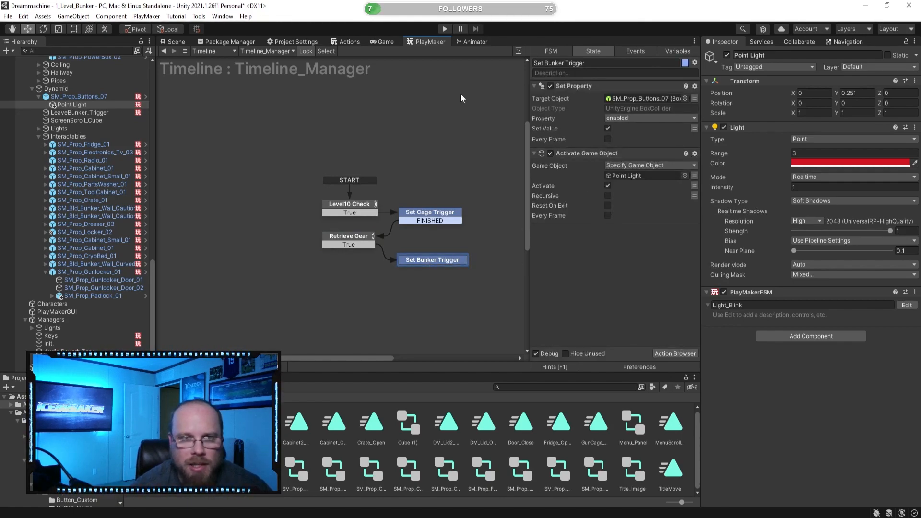
Select SM_Prop_Gunlocker_01 in the scene view and check its Box Collider settings.
left_click(175, 42)
right_click_drag(415, 176, 390, 200)
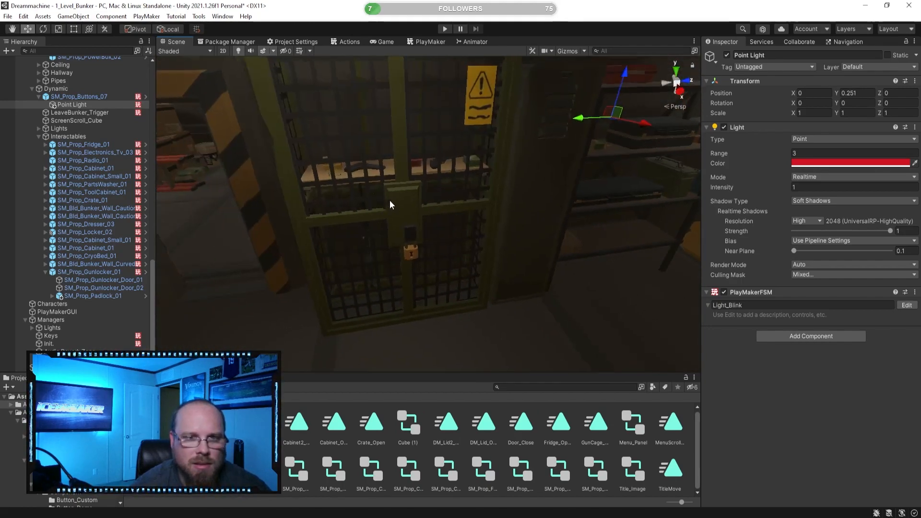
left_click(390, 200)
scroll(806, 345, "down", 3)
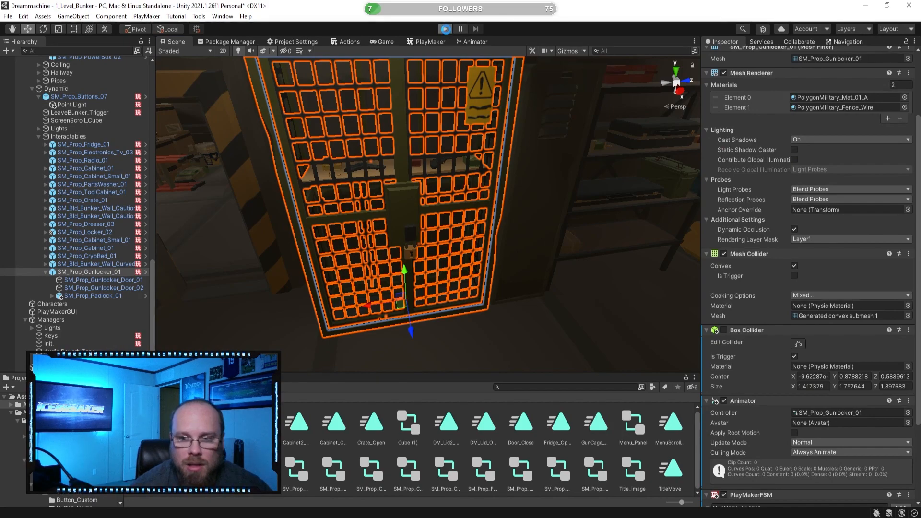
Playtest the level, running the character to the exit door's button and the gun locker to check their triggers and light, and stop the game.
left_click(446, 29)
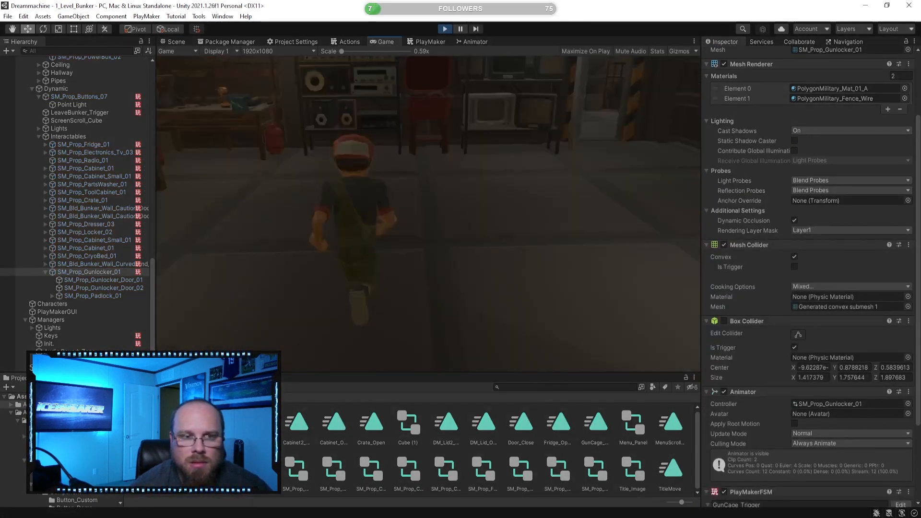
key("w")
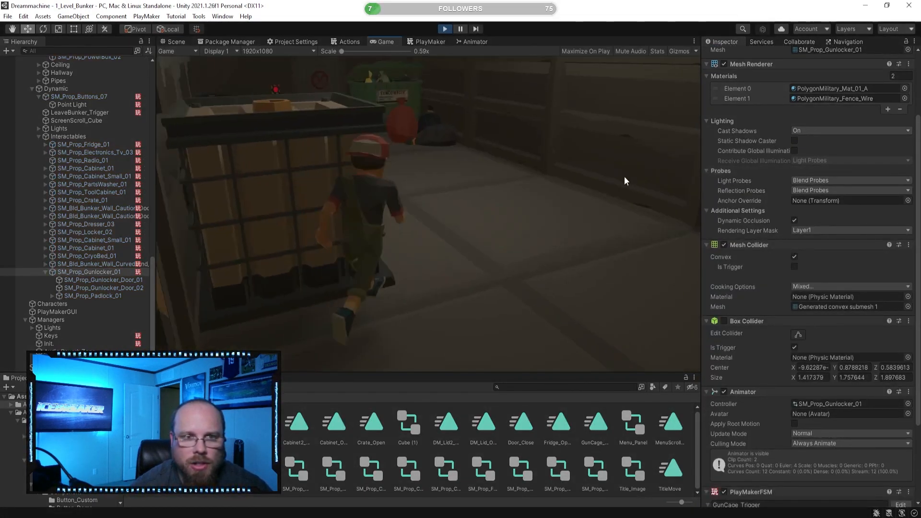
key("w")
key("d")
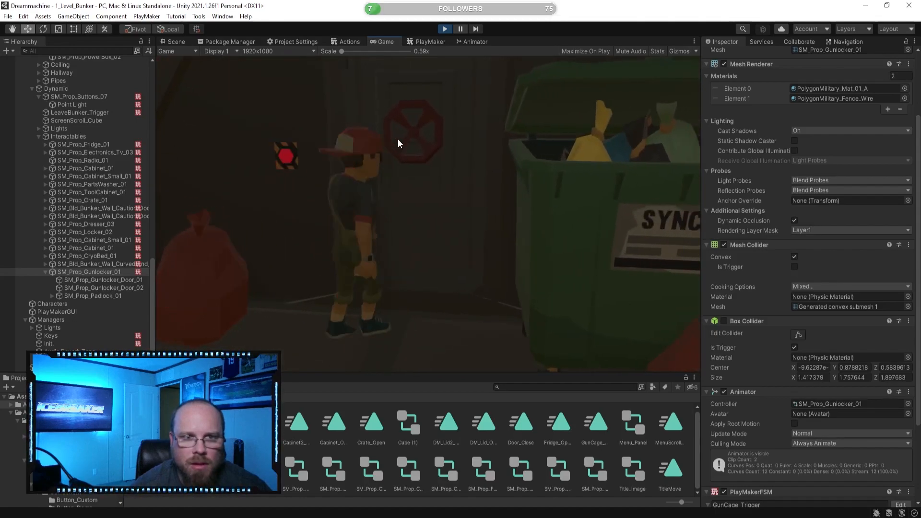
key("a")
key("s")
key("d")
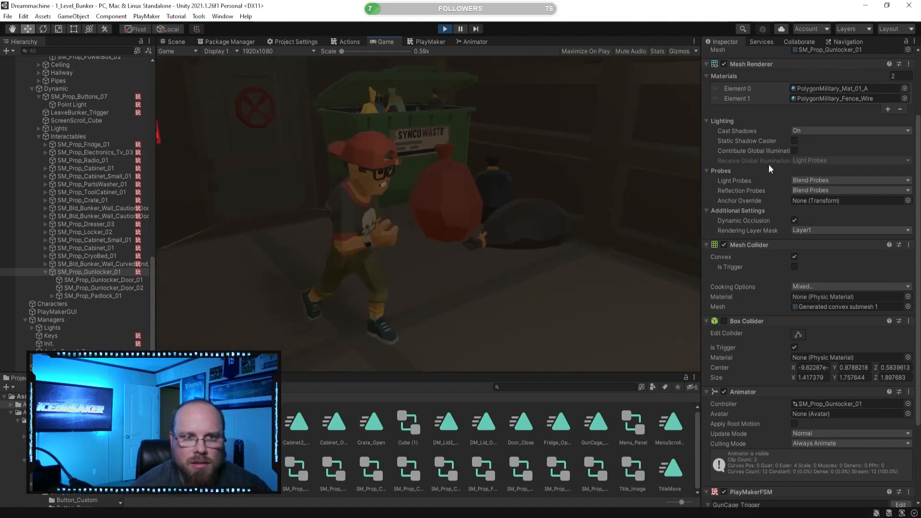
key("w")
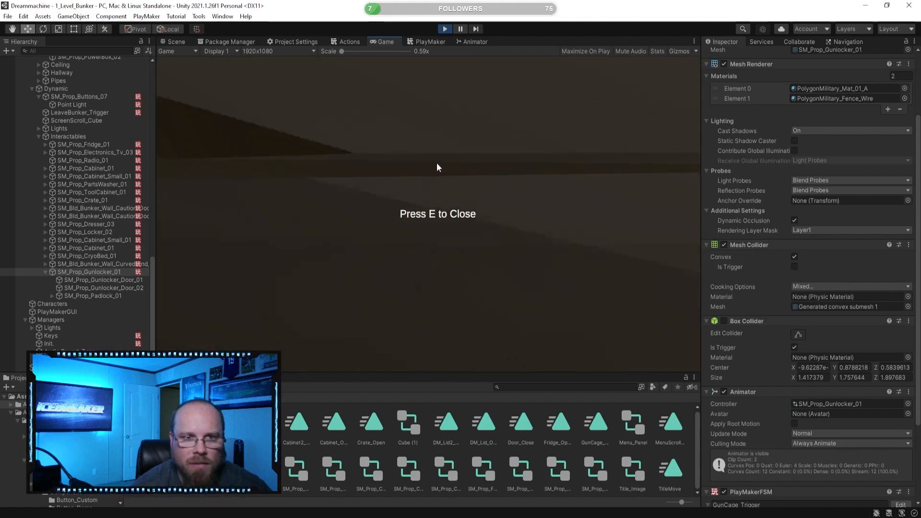
key("d")
key("w")
key("a")
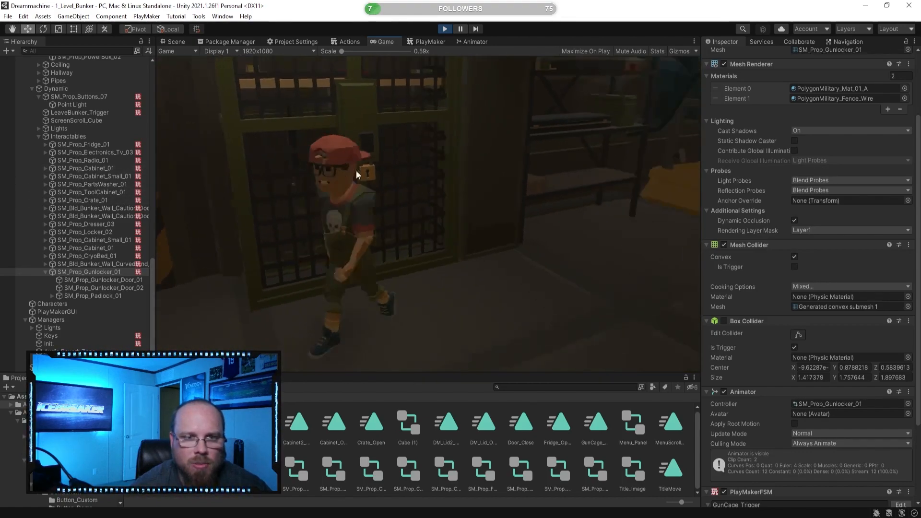
key("a")
key("w")
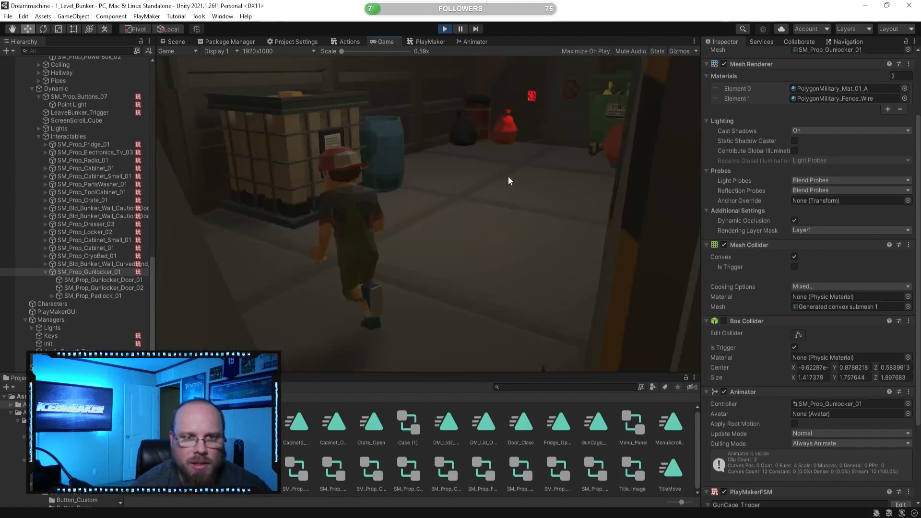
left_click(444, 29)
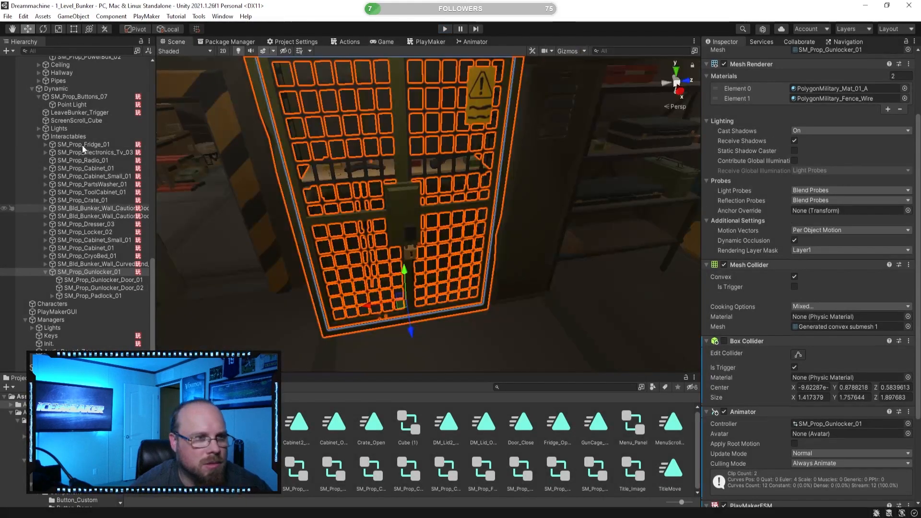
Deactivate the Point Light object under SM_Prop_Buttons_07.
scroll(99, 96, "down", 3)
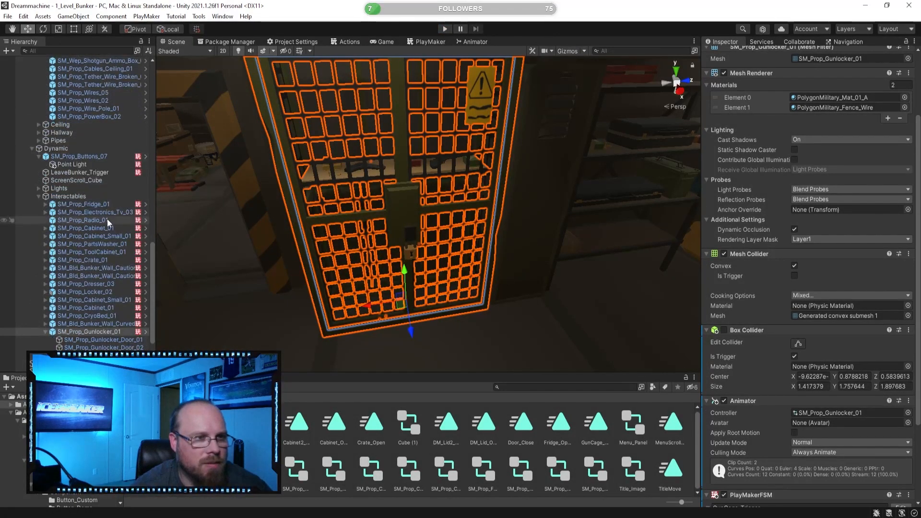
left_click(82, 165)
left_click(728, 54)
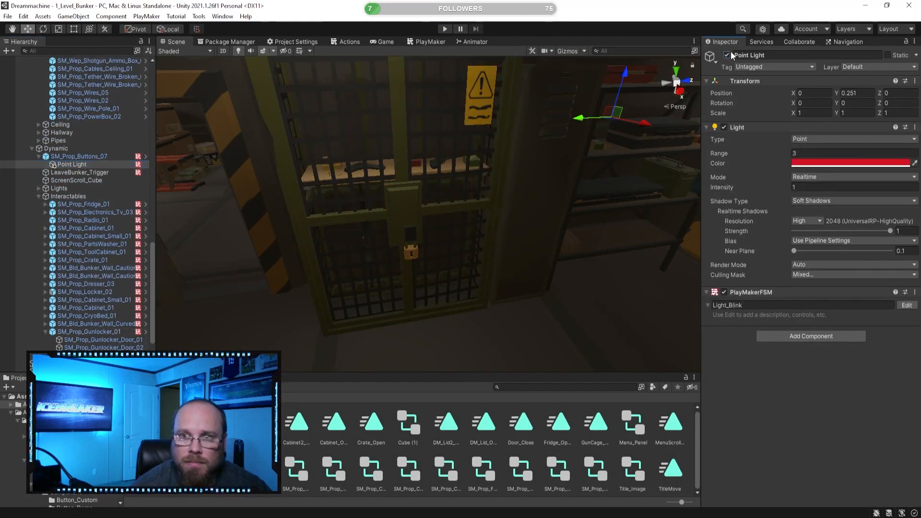
Start a playtest and run the character to the exit door's button and the gun locker to check that both are inactive.
left_click(444, 29)
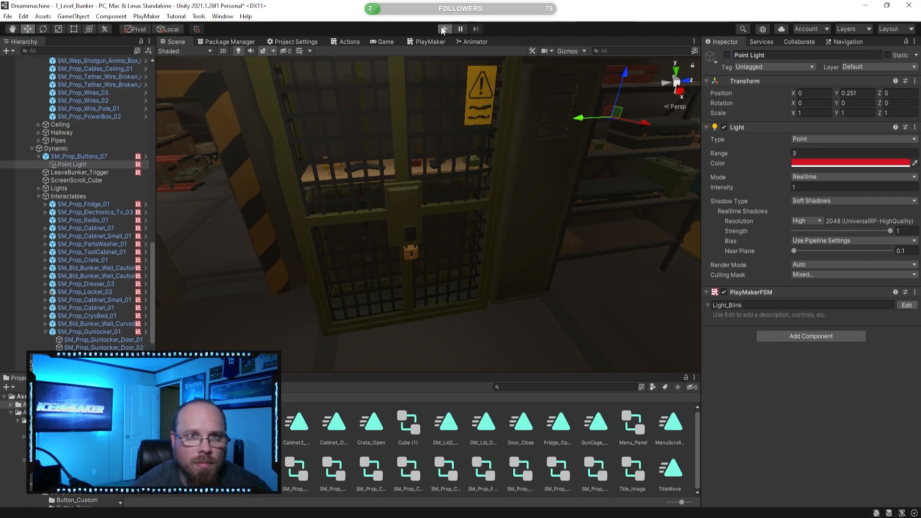
key("w")
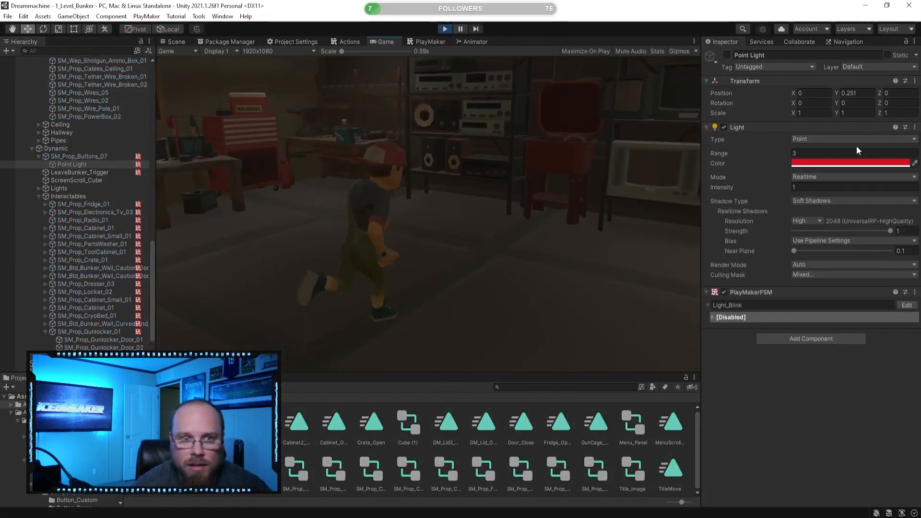
key("w")
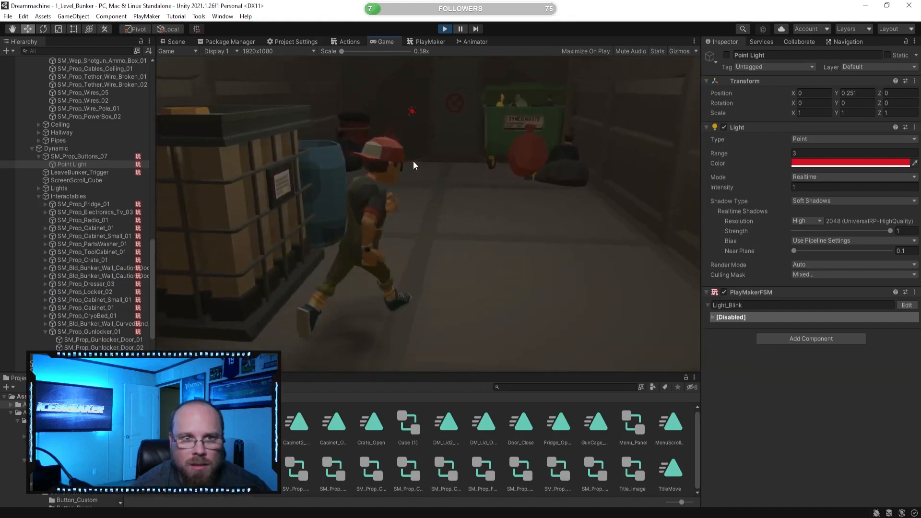
key("s")
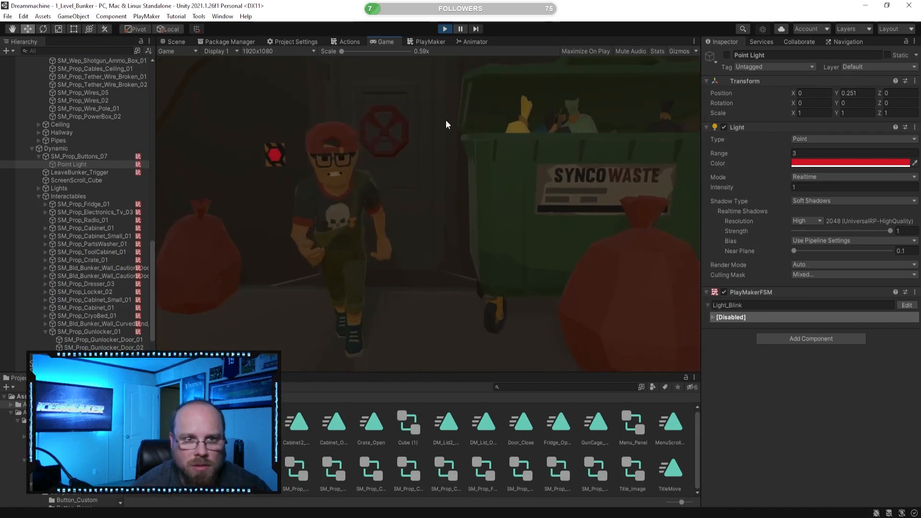
key("a")
key("d")
key("s")
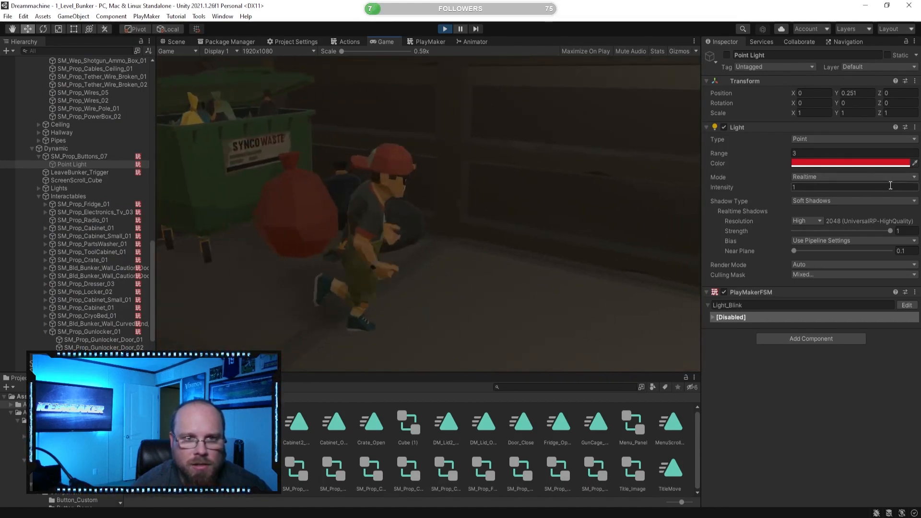
key("d")
key("s")
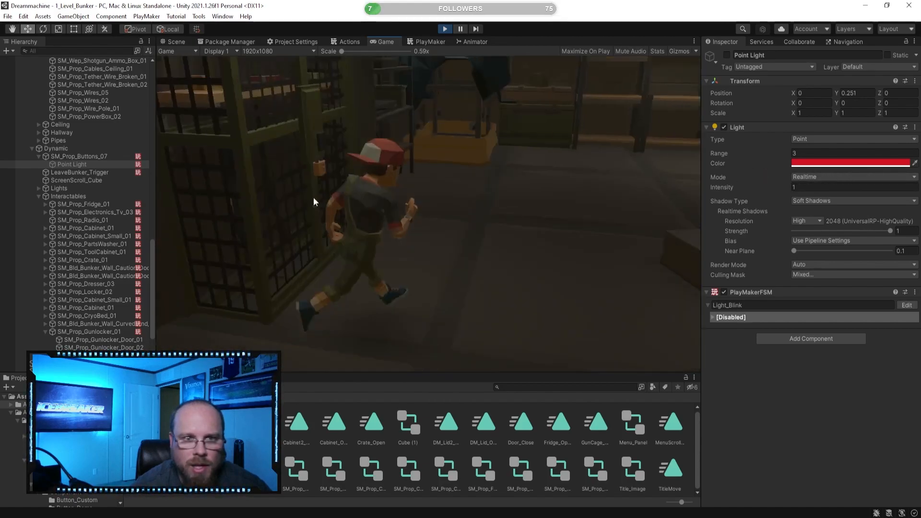
key("a")
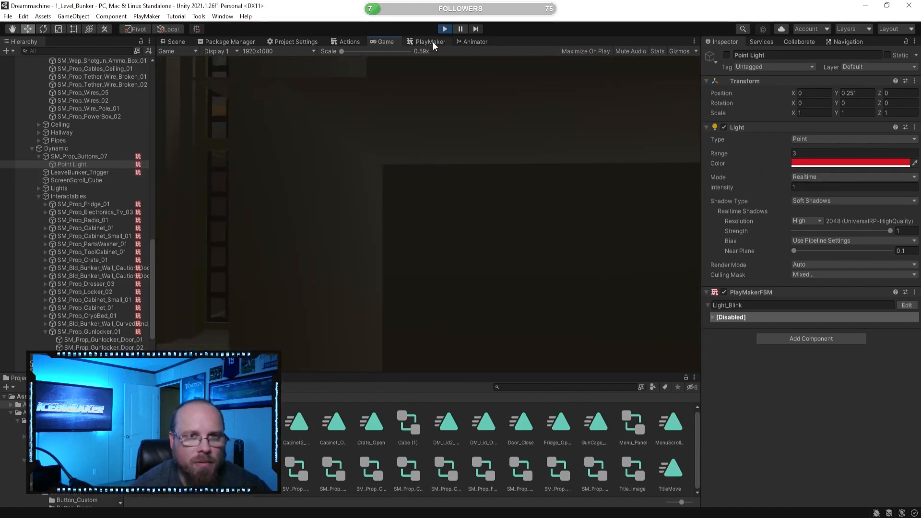
Set Timeline_Manager's Level10_Complete variable to true during play and check the gun locker's padlock in the scene view.
left_click(432, 42)
left_click(674, 51)
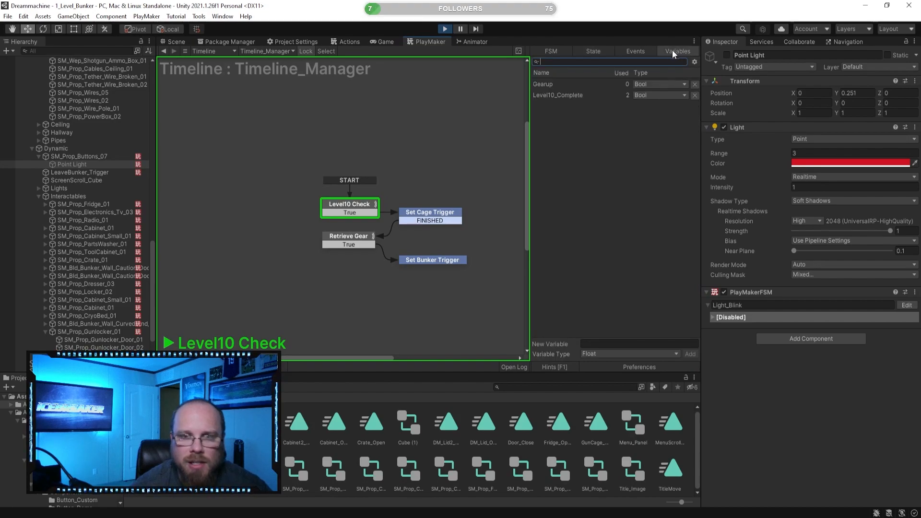
left_click(581, 84)
left_click(578, 96)
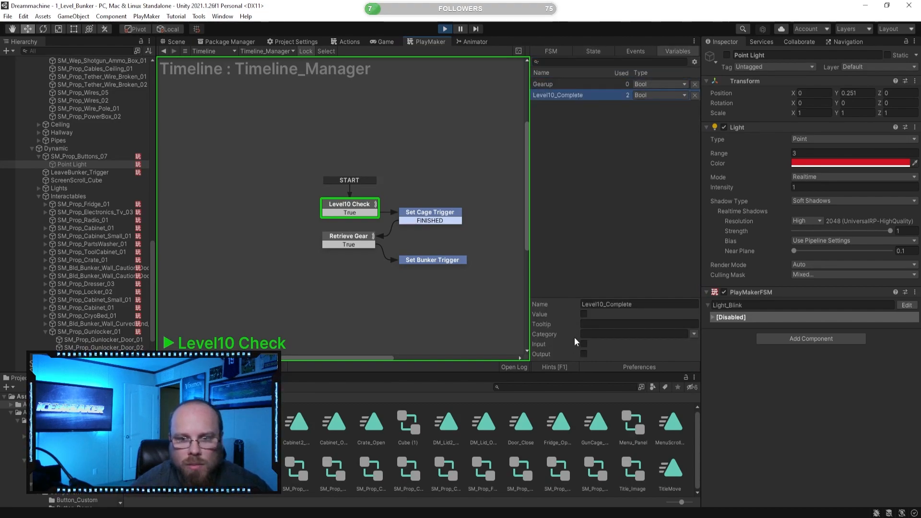
left_click(584, 314)
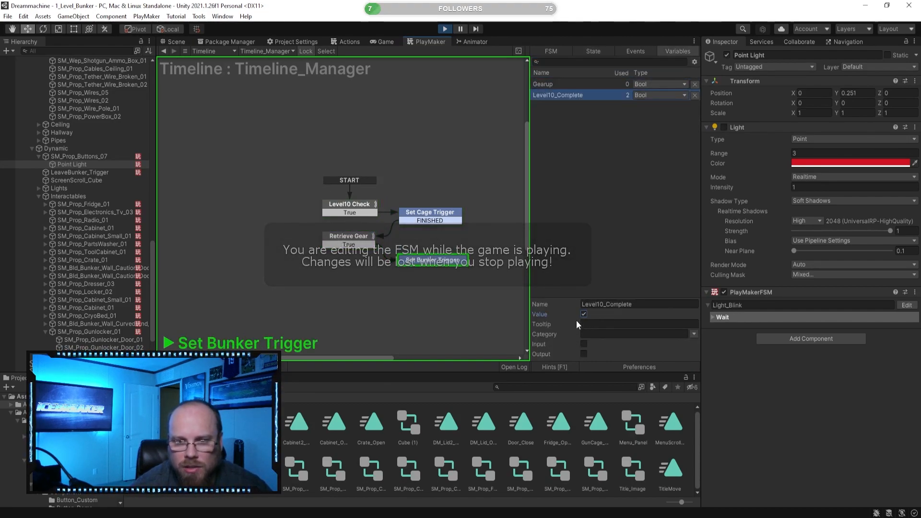
left_click(176, 42)
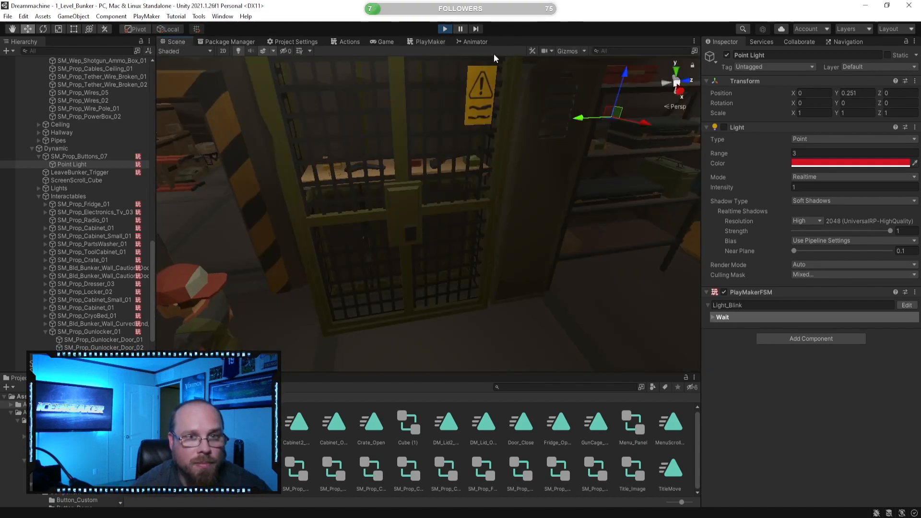
left_click(576, 216)
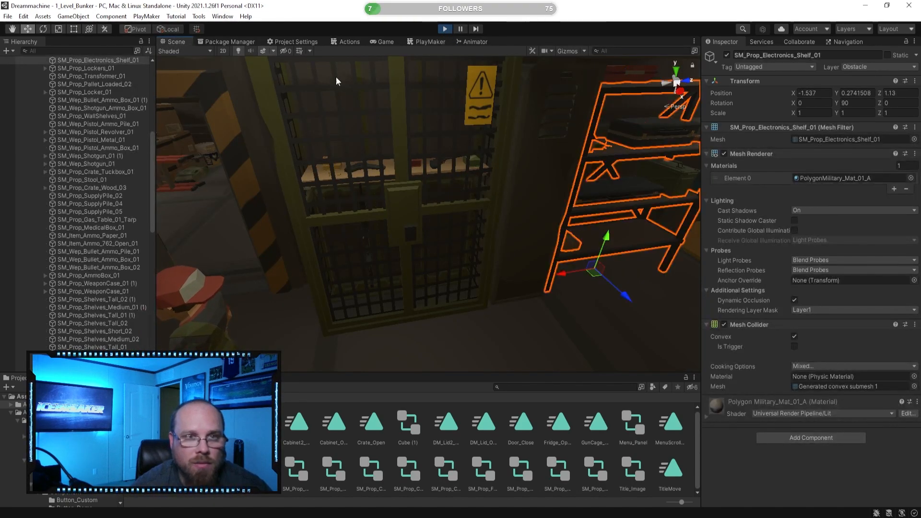
Return to the running game, walk the character up to the gun locker and open its doors.
left_click(383, 42)
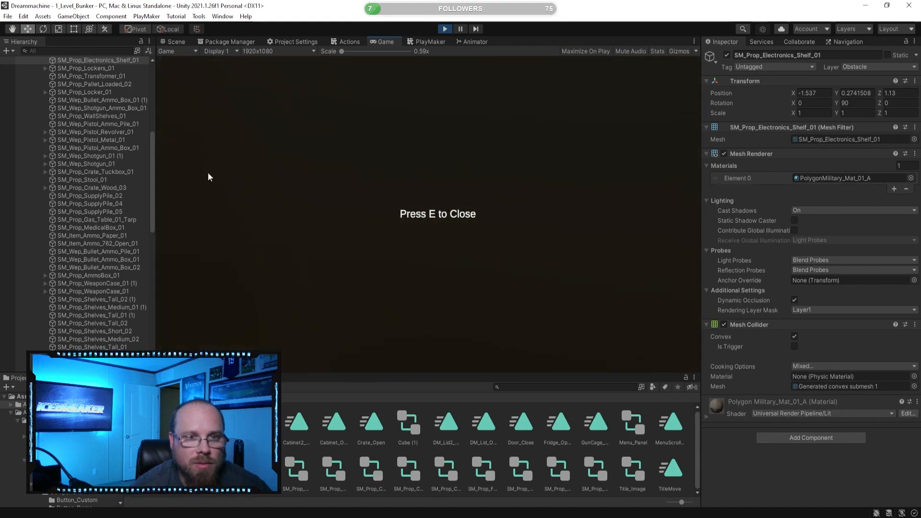
key("a")
key("s")
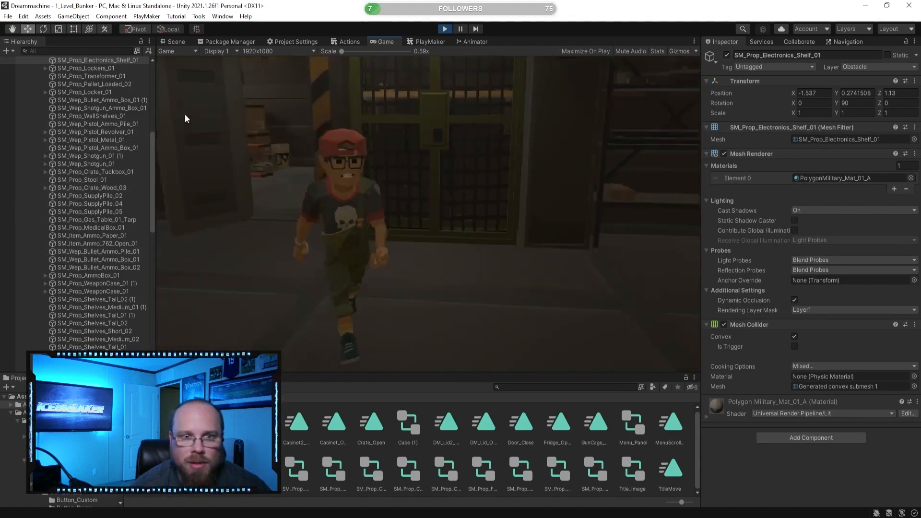
key("w")
key("e")
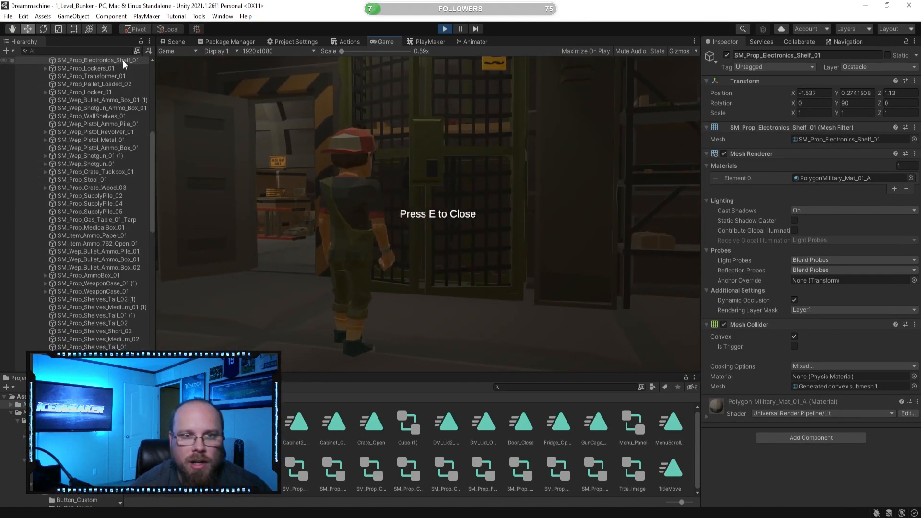
key("w")
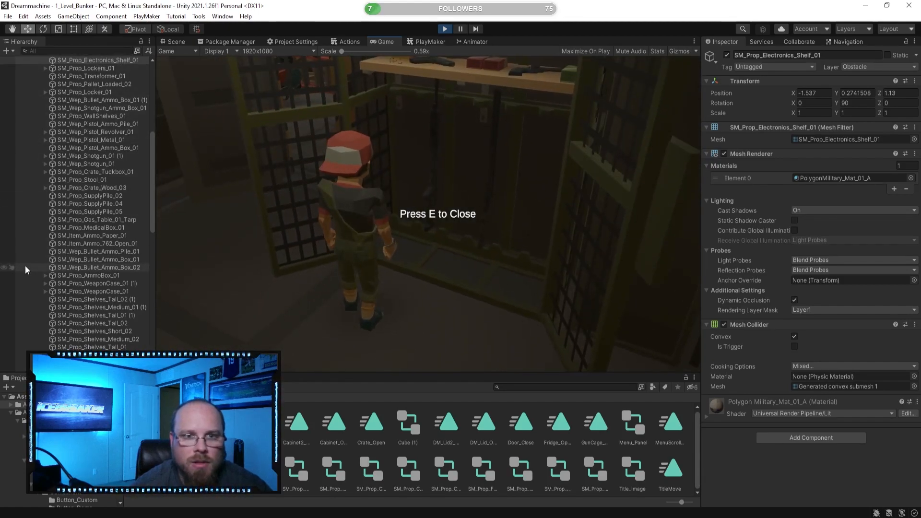
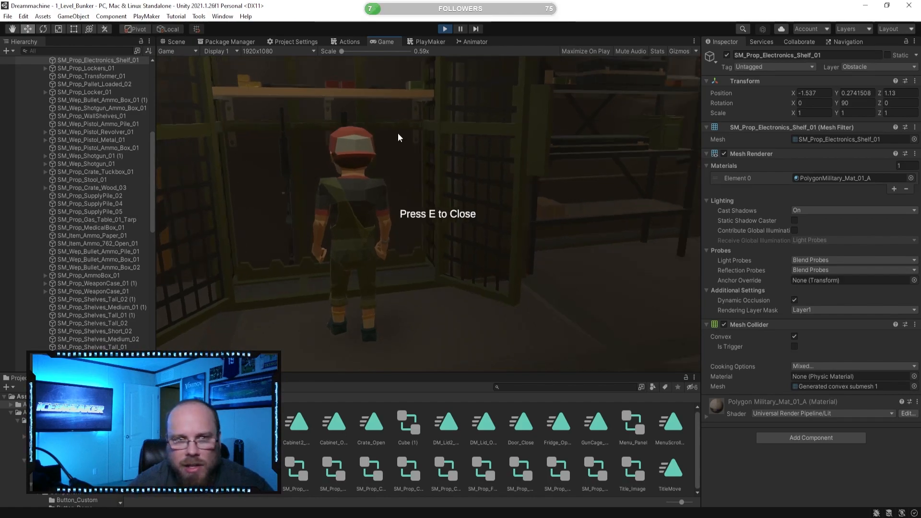
key("s")
Inspect the Retrieve Gear state's Bool Test and the Gearup variable in the running FSM, and stop the game.
left_click(441, 42)
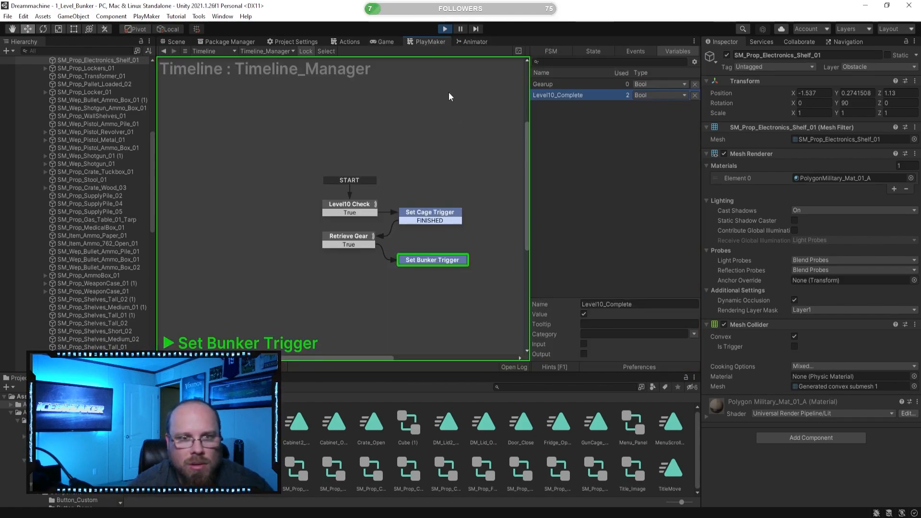
left_click(362, 244)
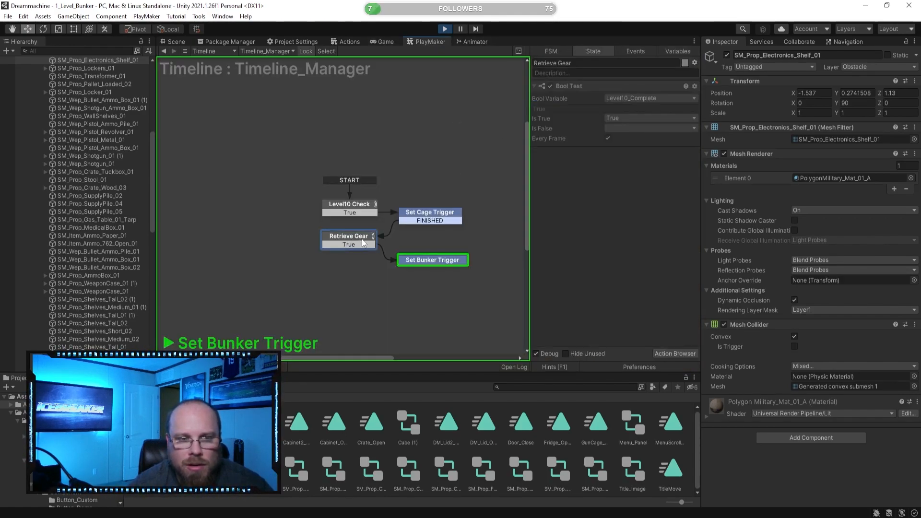
left_click(430, 252)
left_click(671, 53)
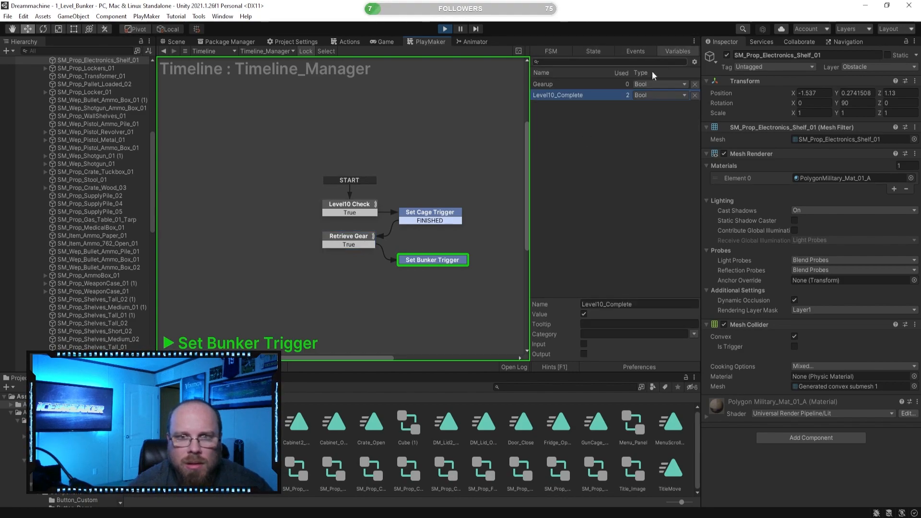
left_click(555, 85)
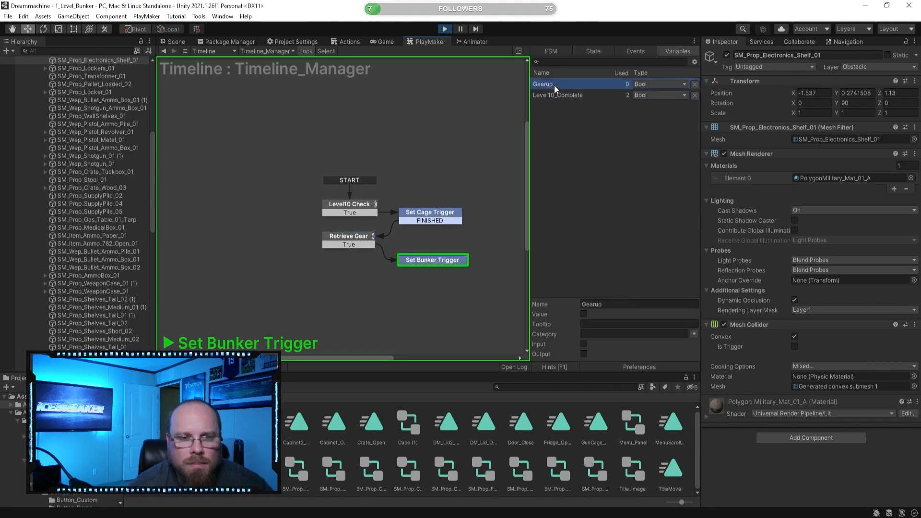
left_click(360, 243)
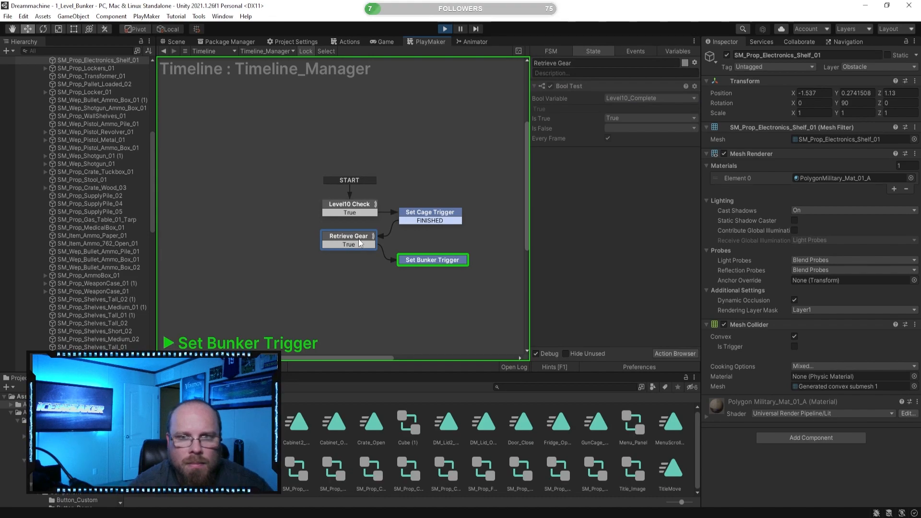
left_click(443, 30)
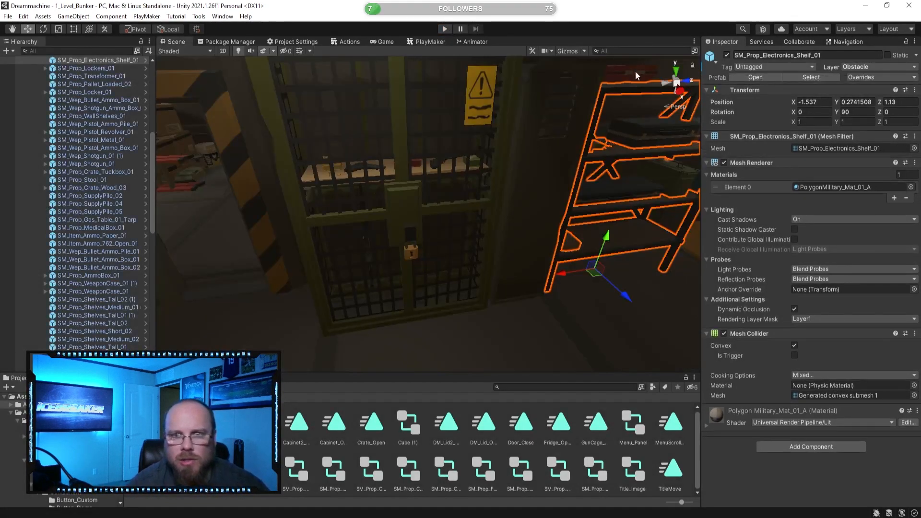
Set the Bool Variable of Retrieve Gear's Bool Test to Gearup.
left_click(439, 42)
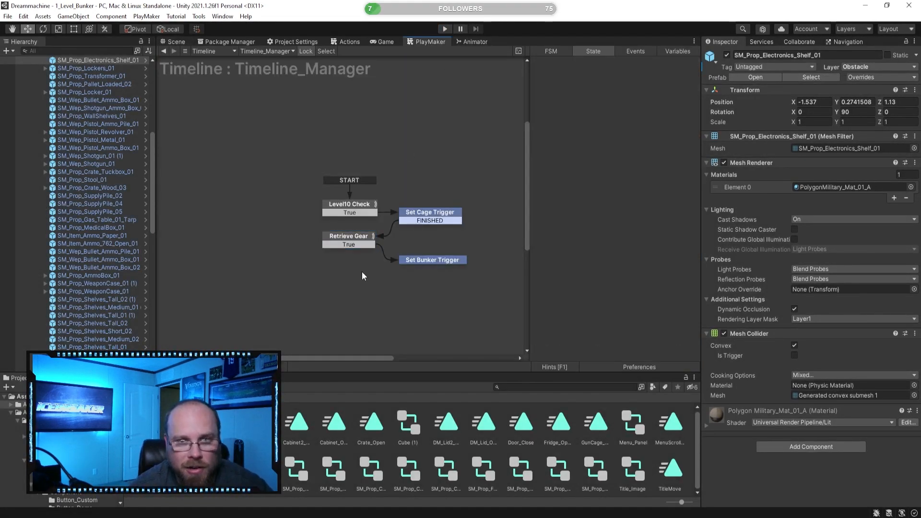
left_click(363, 235)
left_click(635, 99)
left_click(646, 121)
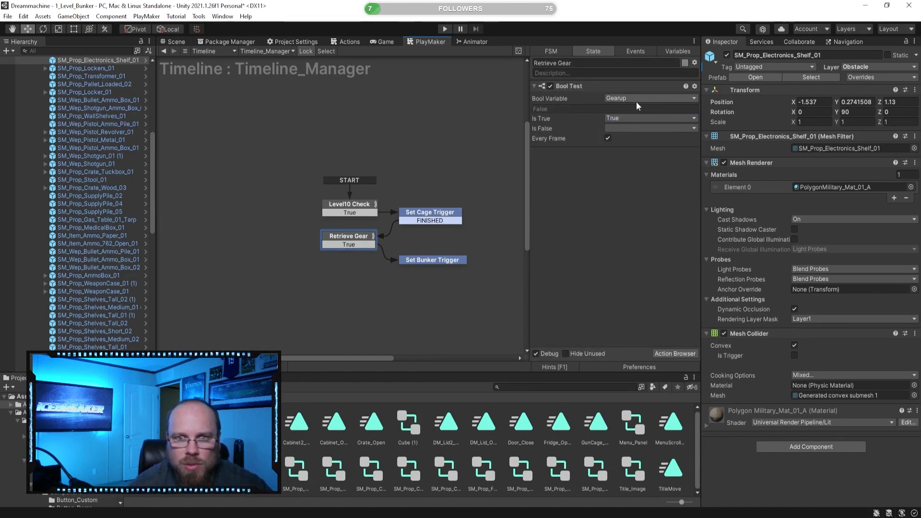
left_click(406, 289)
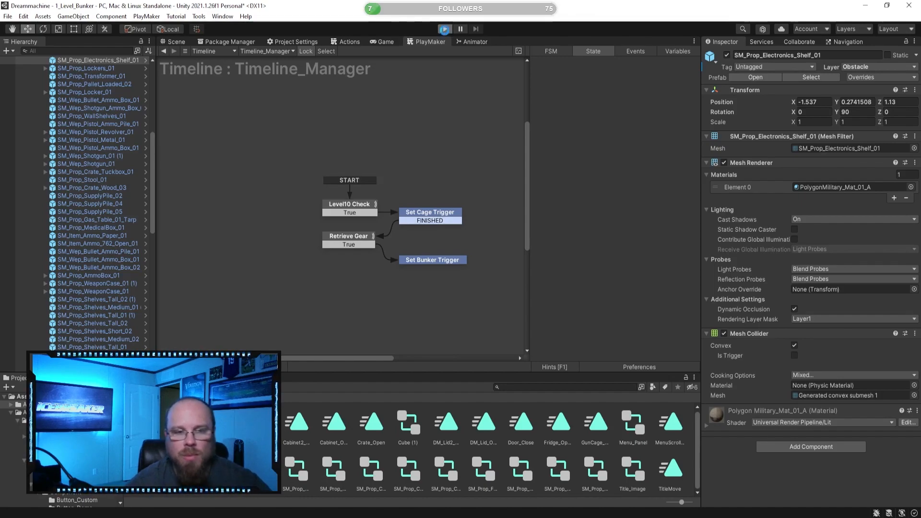
Playtest the level again, running the character through the hallway to check the exit door's button and the locked gun locker.
left_click(444, 30)
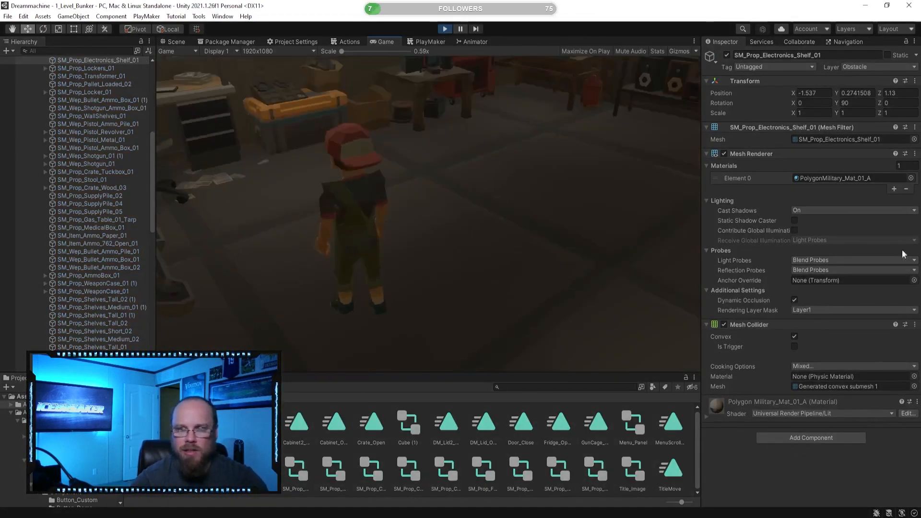
key("w")
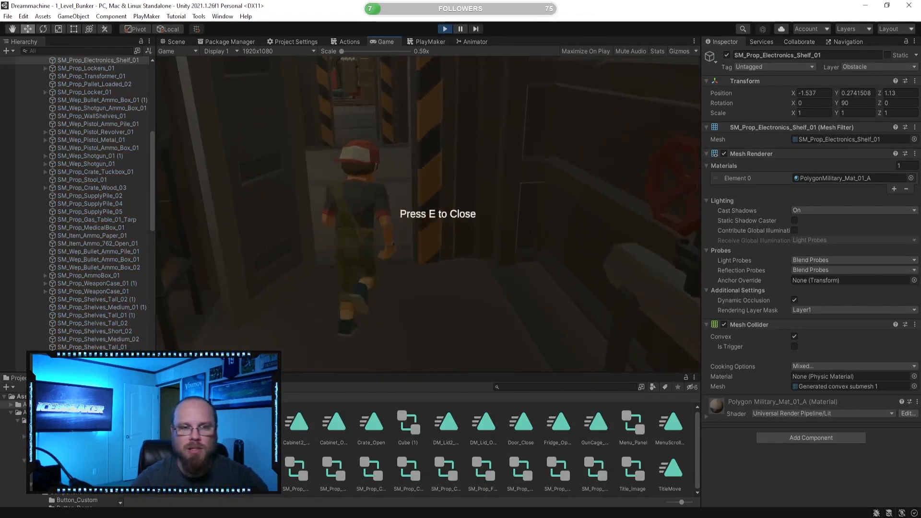
key("w")
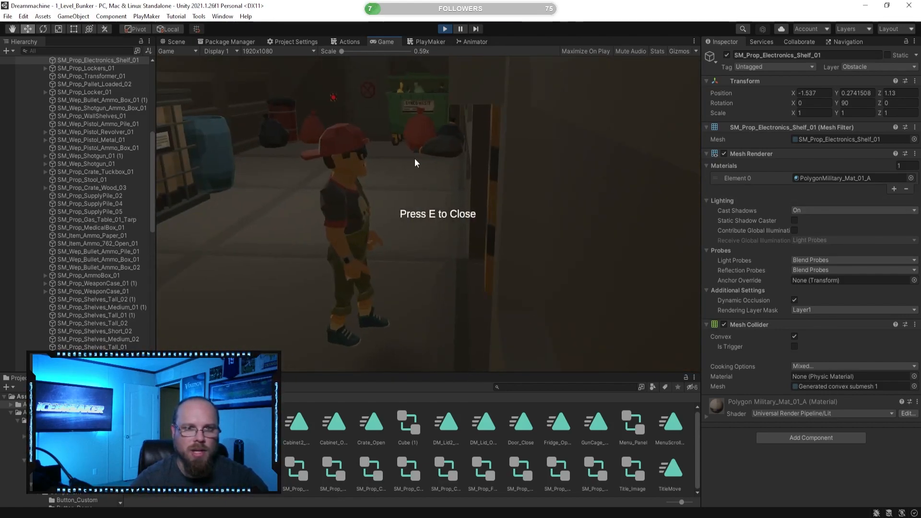
key("w")
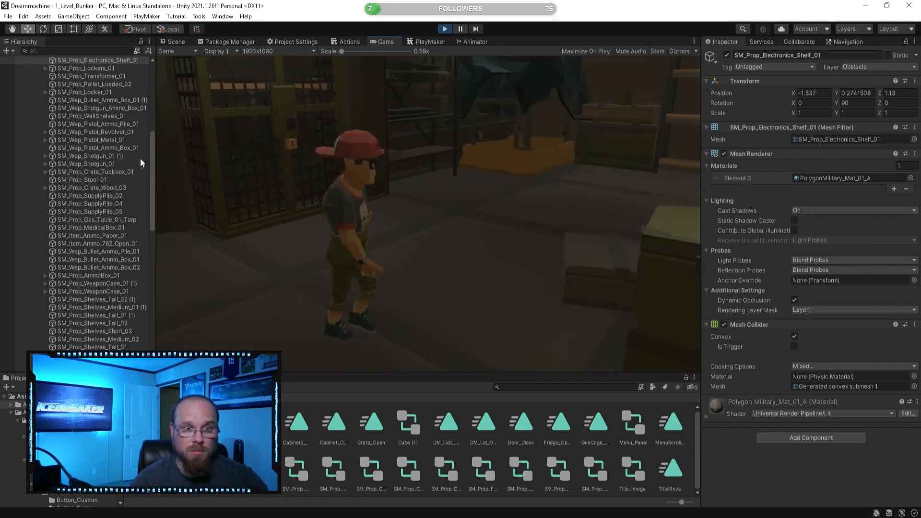
Tick the Level10_Complete value in the running Timeline_Manager FSM and look at the gun locker in the scene view.
left_click(434, 42)
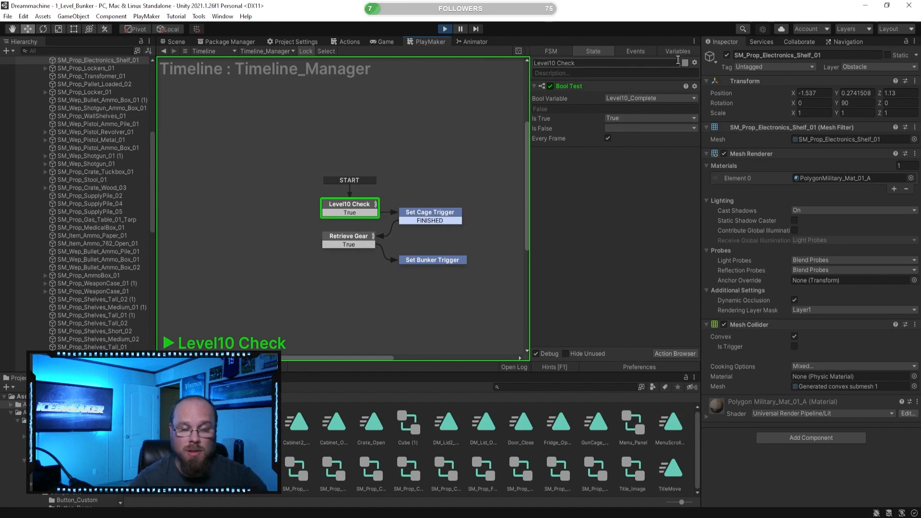
left_click(677, 51)
left_click(598, 94)
left_click(584, 314)
left_click(176, 41)
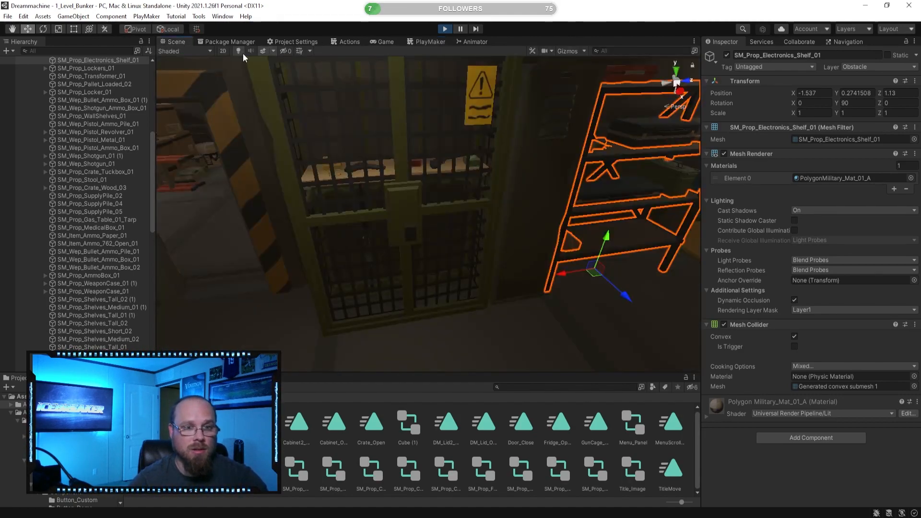
Go back to the game and have the character open the unlocked gun locker.
left_click(384, 42)
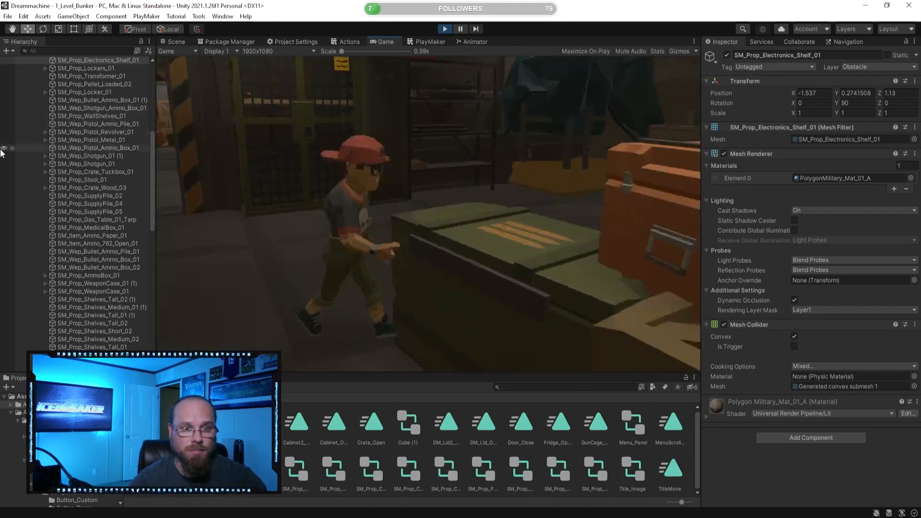
key("e")
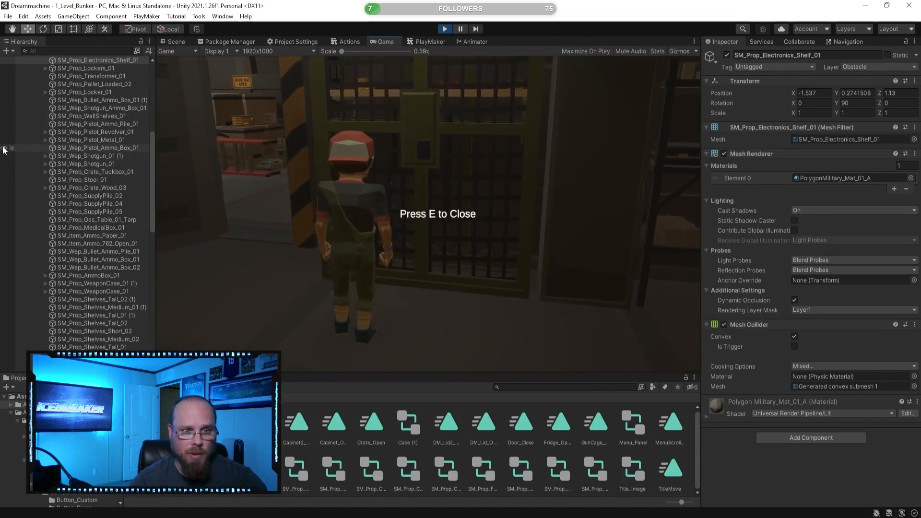
key("w")
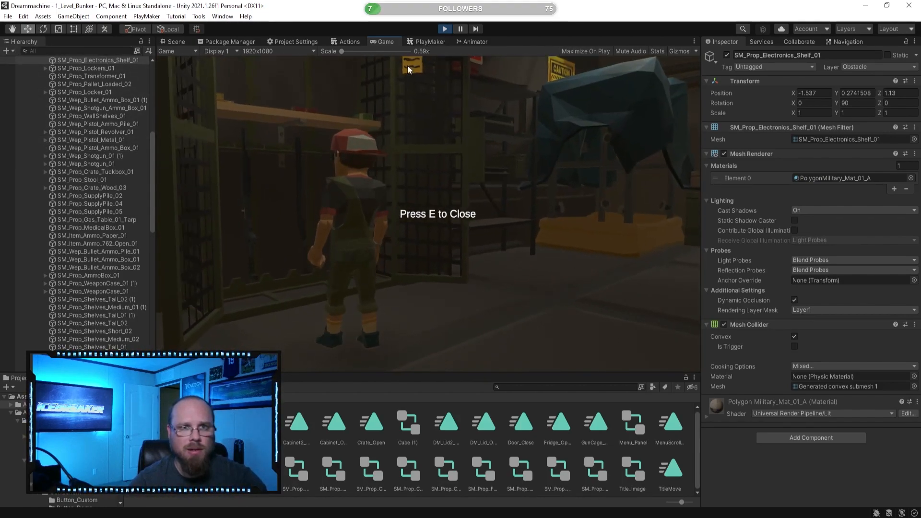
Walk the character around the opened gun locker and look at it from several sides.
key("d")
key("d")
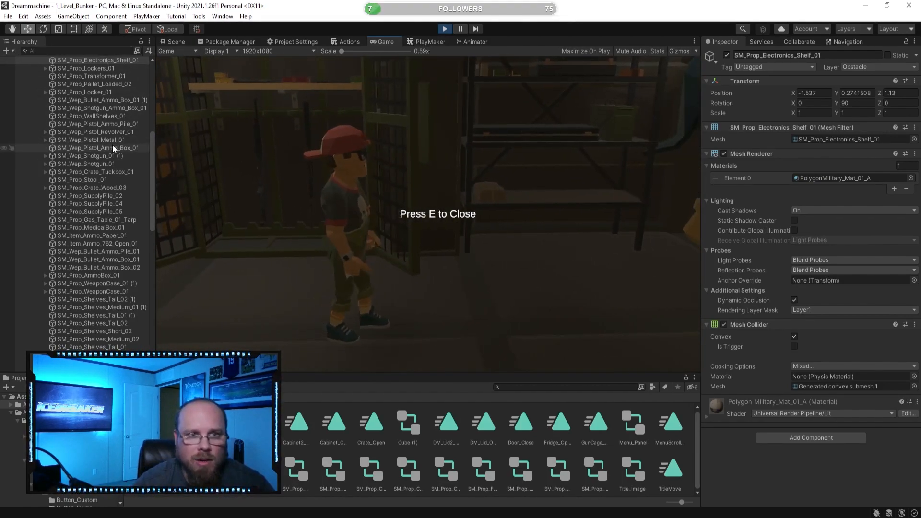
key("w")
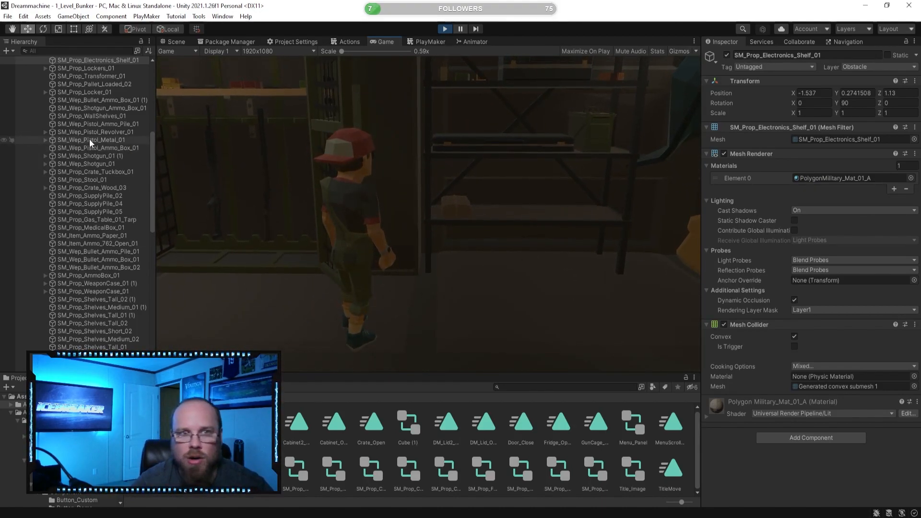
key("a")
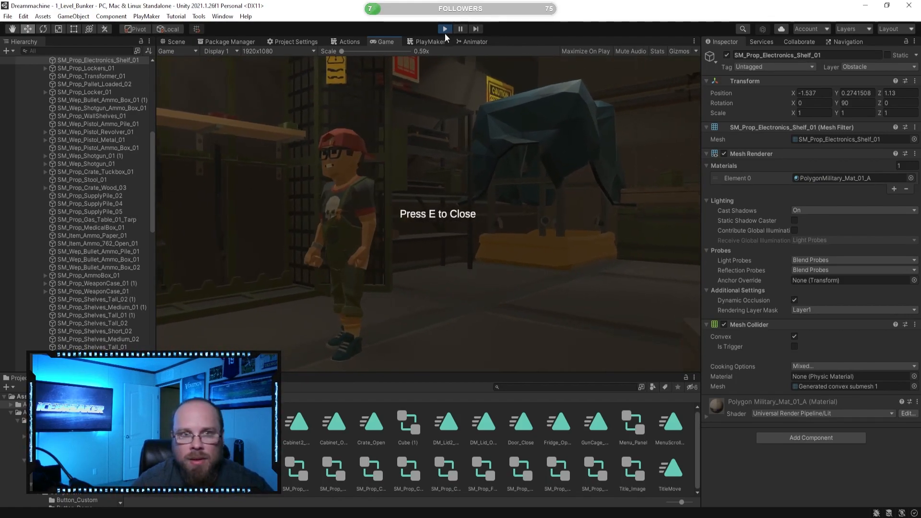
Tick the Gearup value in the running Timeline_Manager FSM and look at the gun locker in the scene view.
left_click(432, 42)
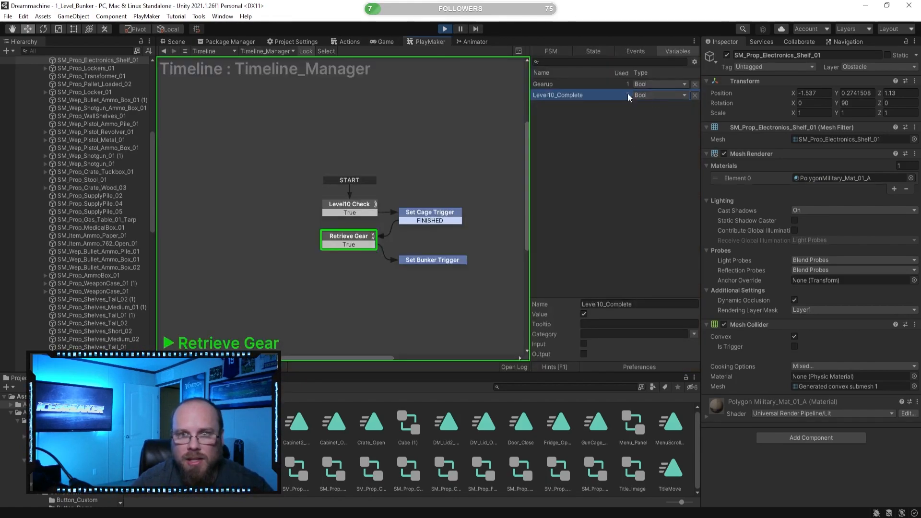
left_click(567, 84)
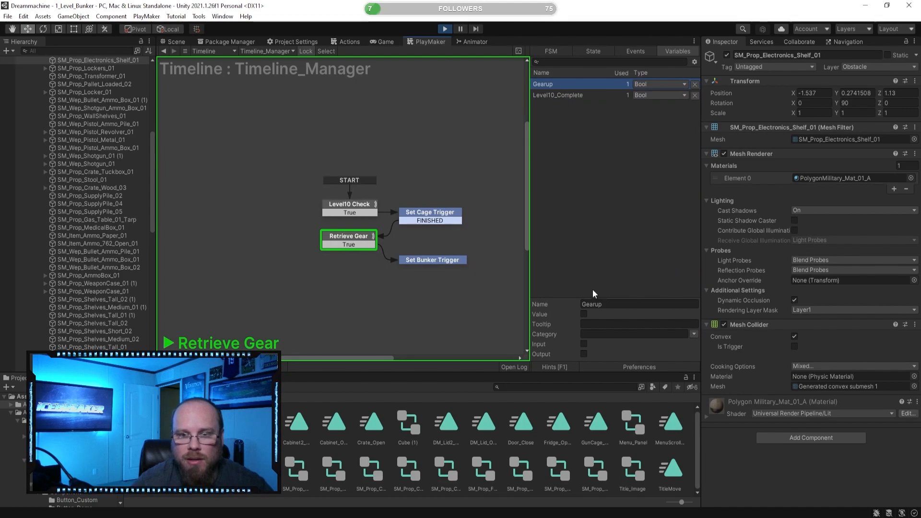
left_click(584, 315)
left_click(174, 43)
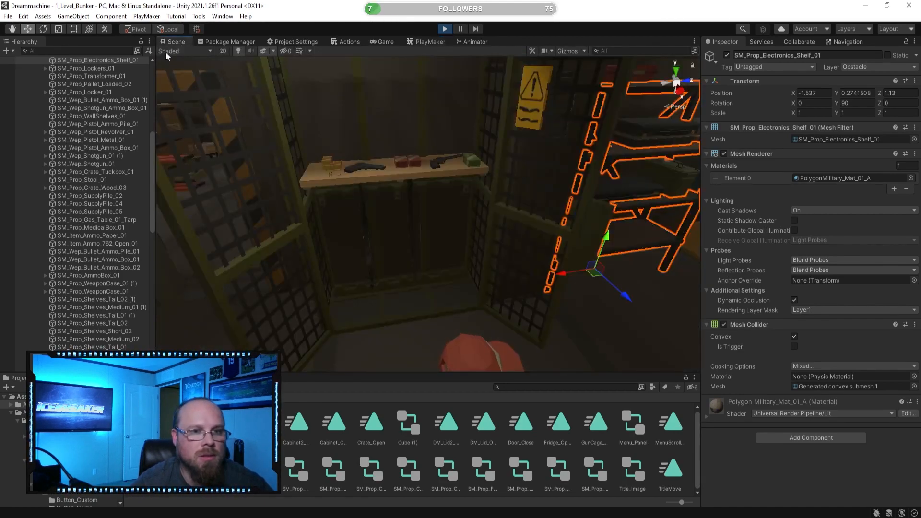
Return to the game and run the character to the exit door to test its button.
left_click(394, 43)
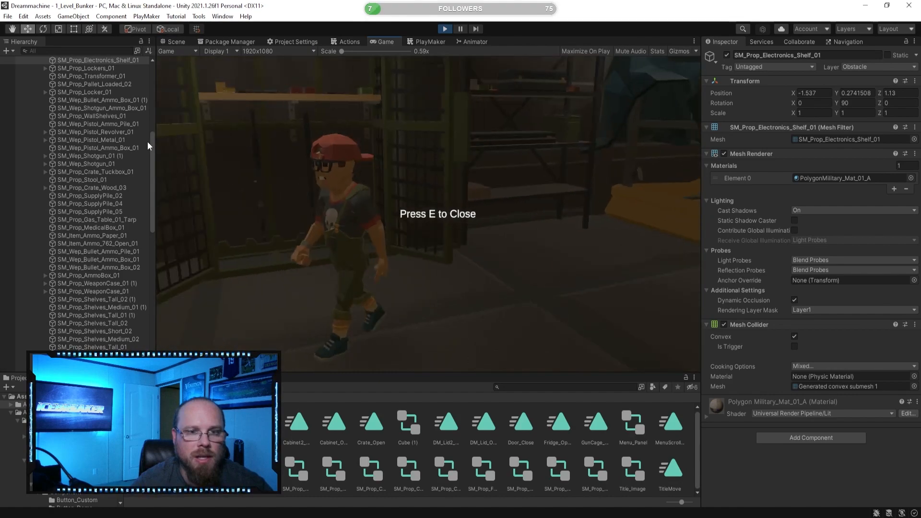
key("e")
key("w")
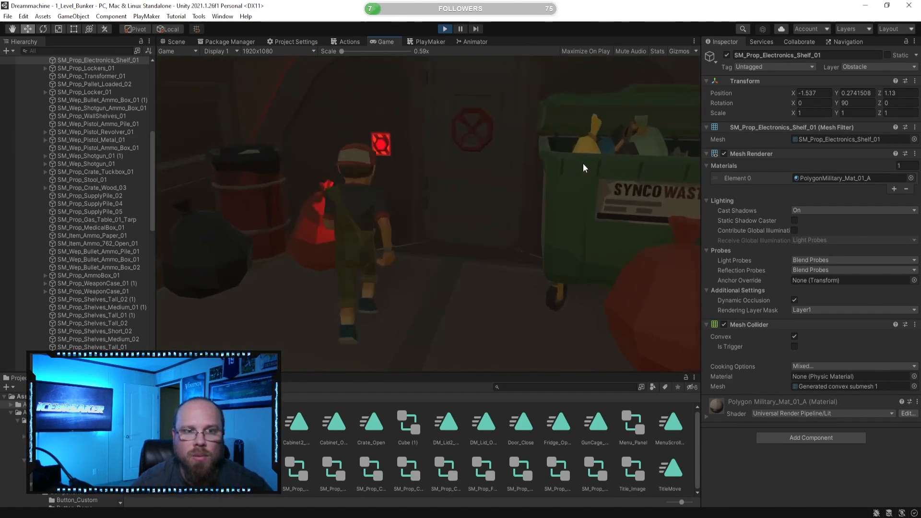
key("e")
key("s")
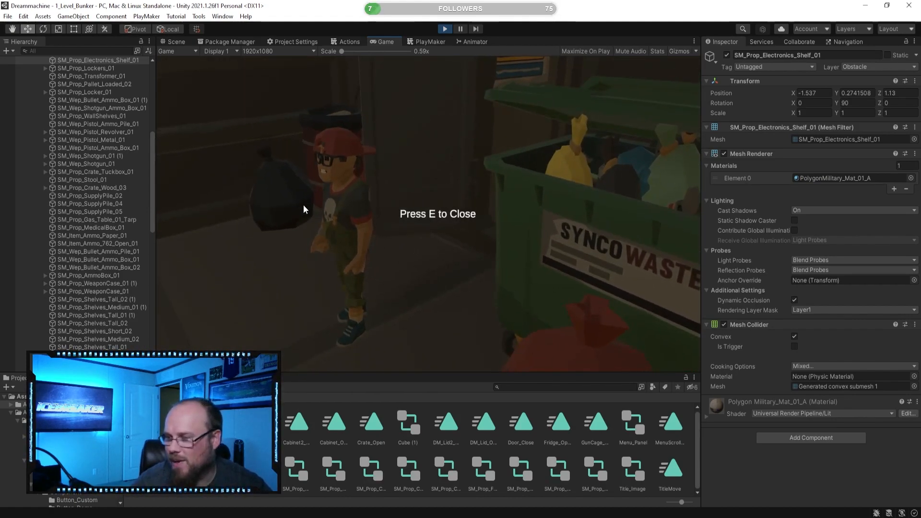
Run the character back through the bunker's rooms, past the gun locker and the hallway, and end the playtest.
key("w")
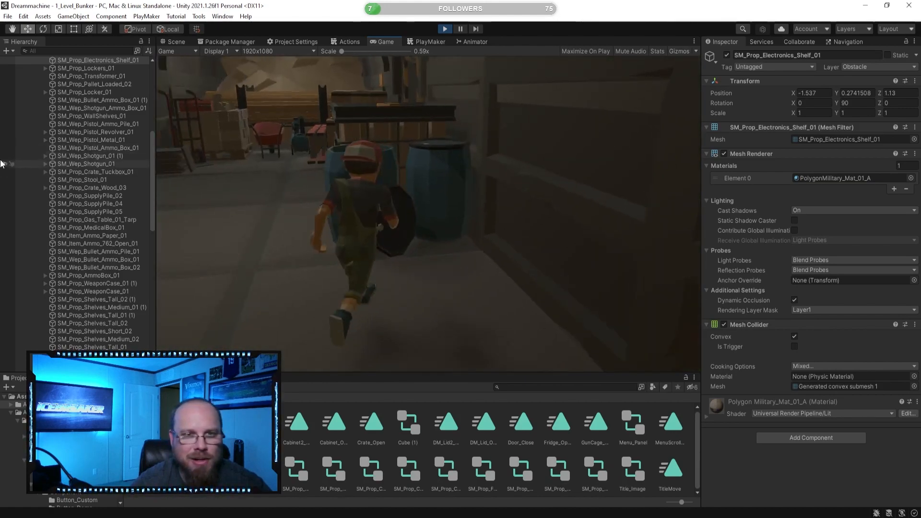
key("w")
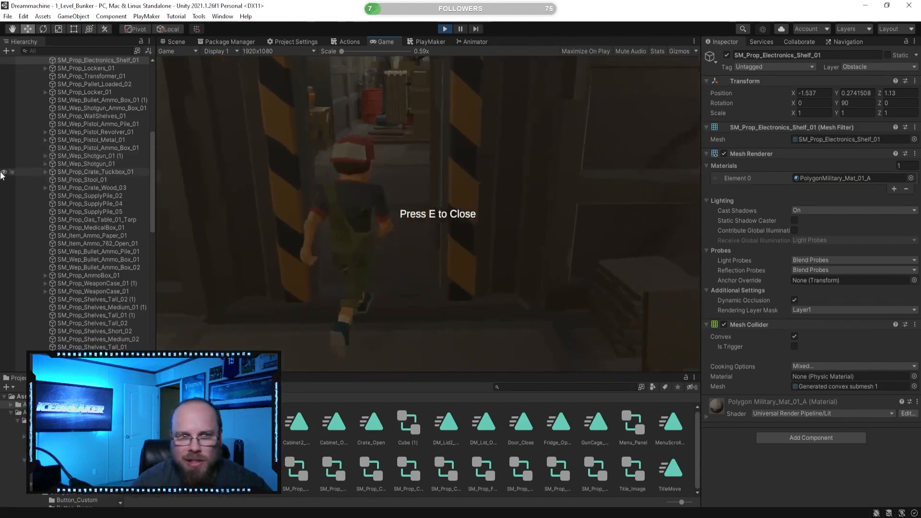
key("w")
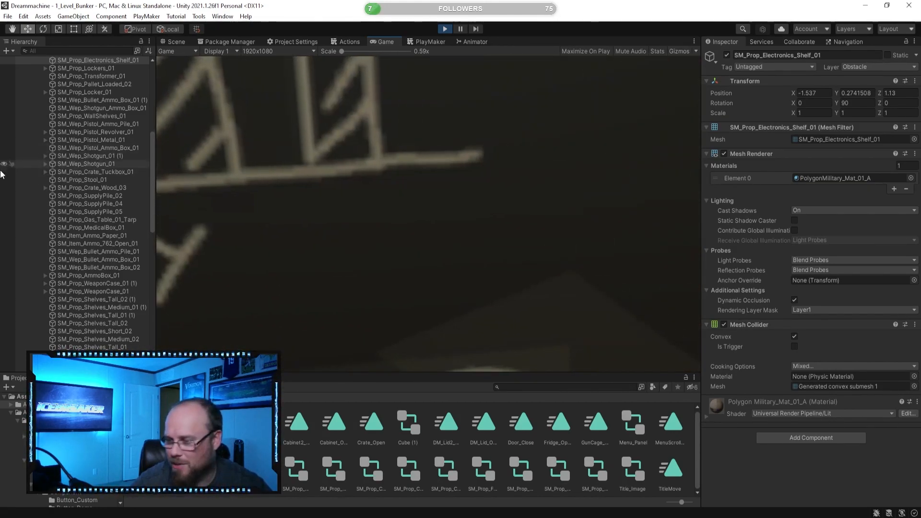
key("d")
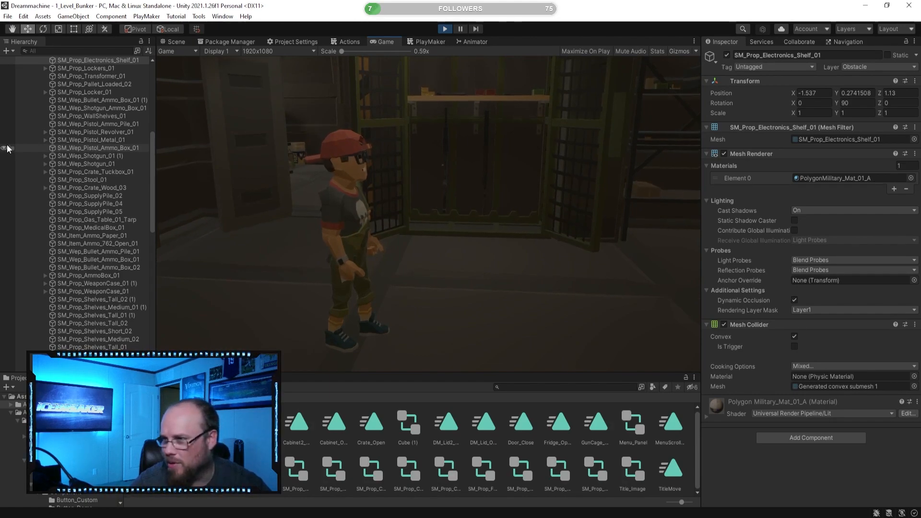
key("w")
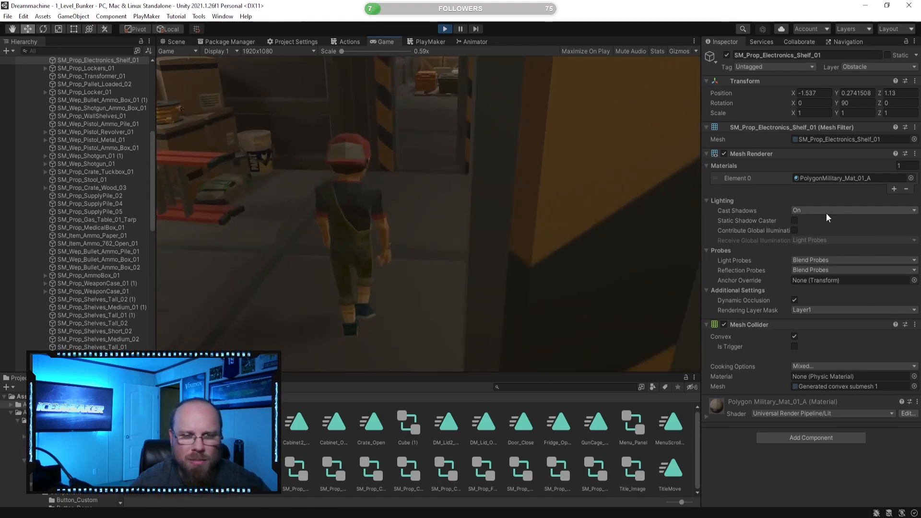
key("w")
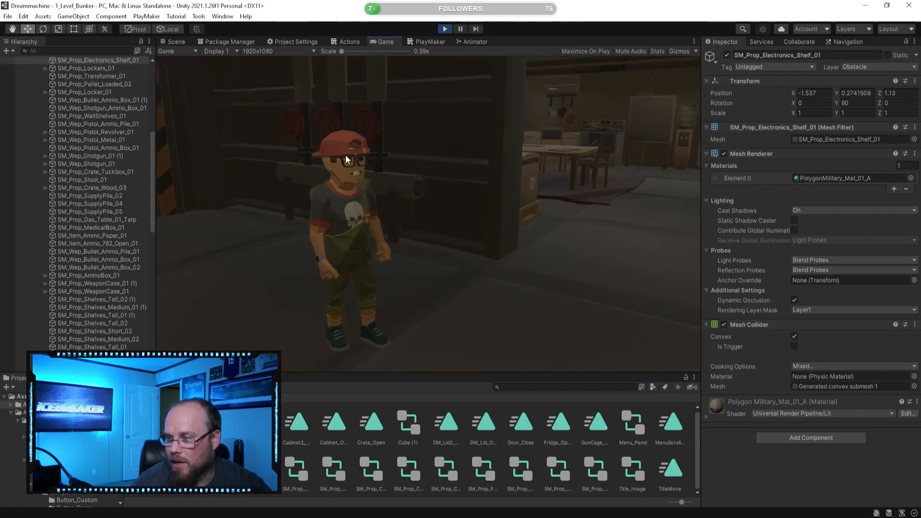
key("w")
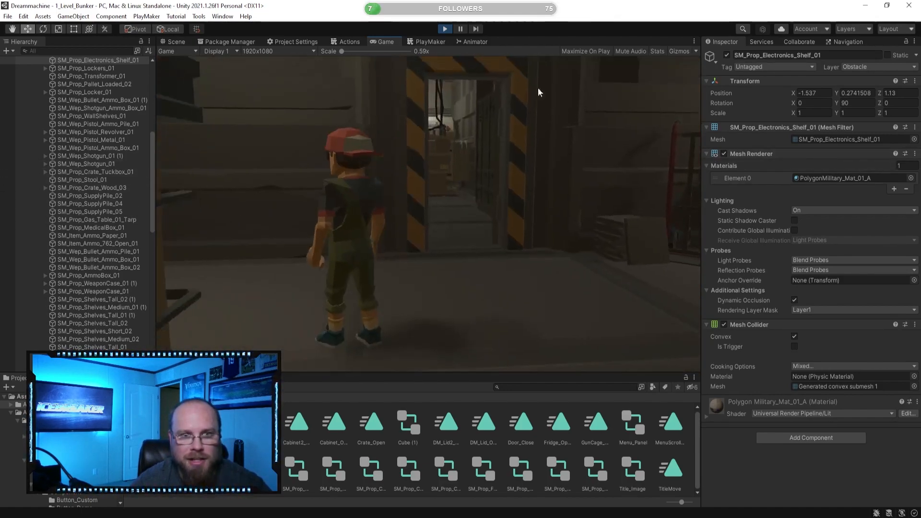
key("w")
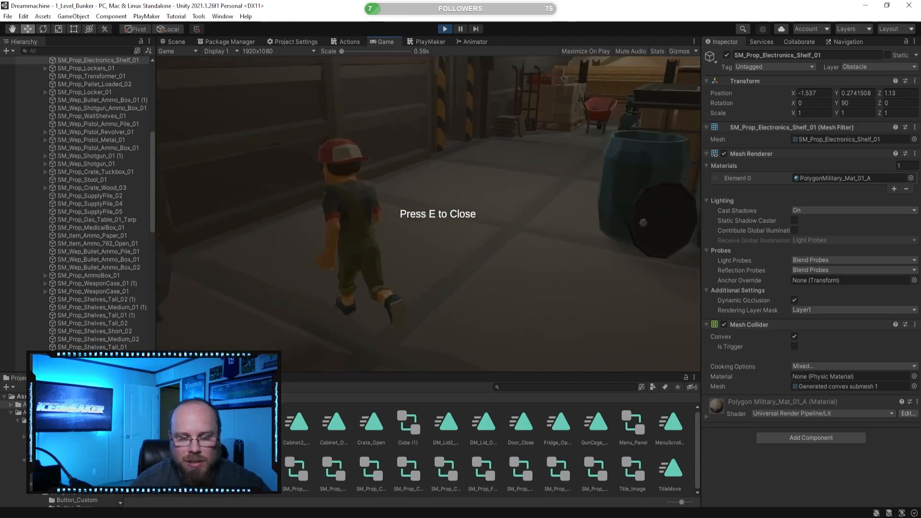
key("w")
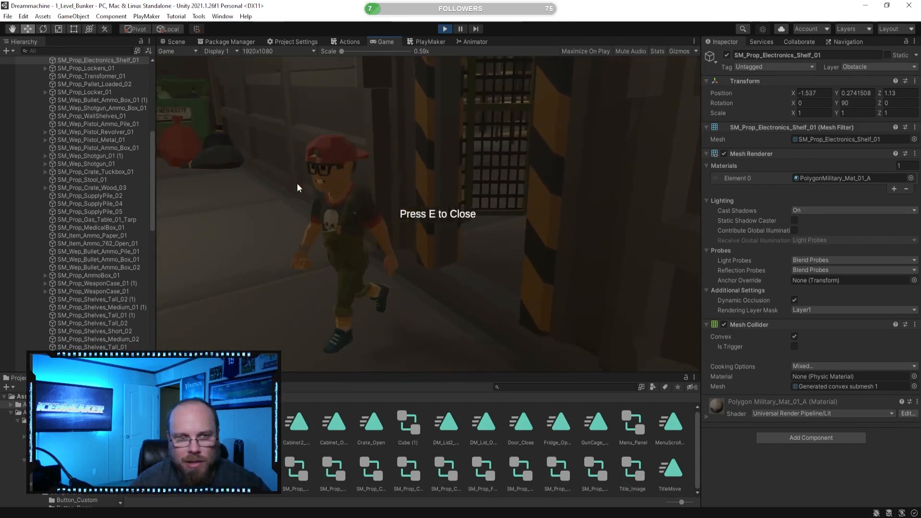
left_click(446, 29)
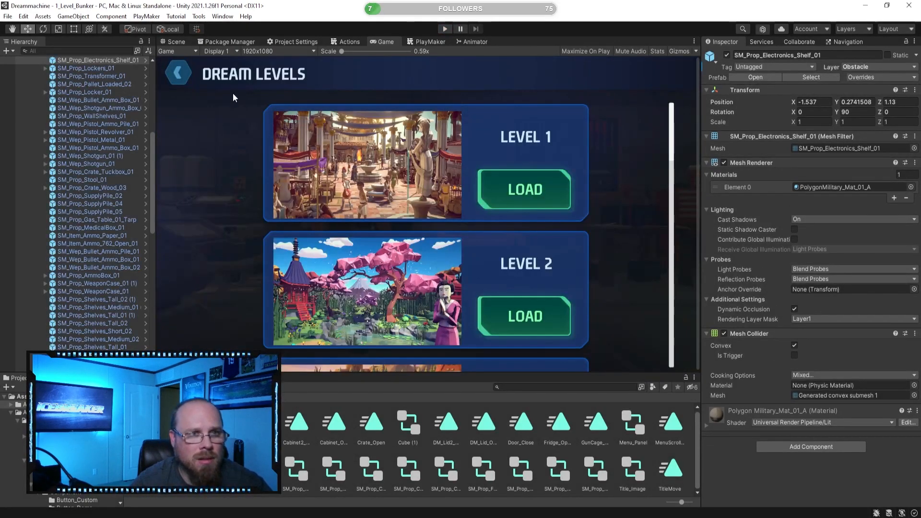
Show the closed gun locker in the scene view and open the project's root Assets folder.
left_click(168, 43)
key("s")
right_click_drag(416, 202, 398, 209)
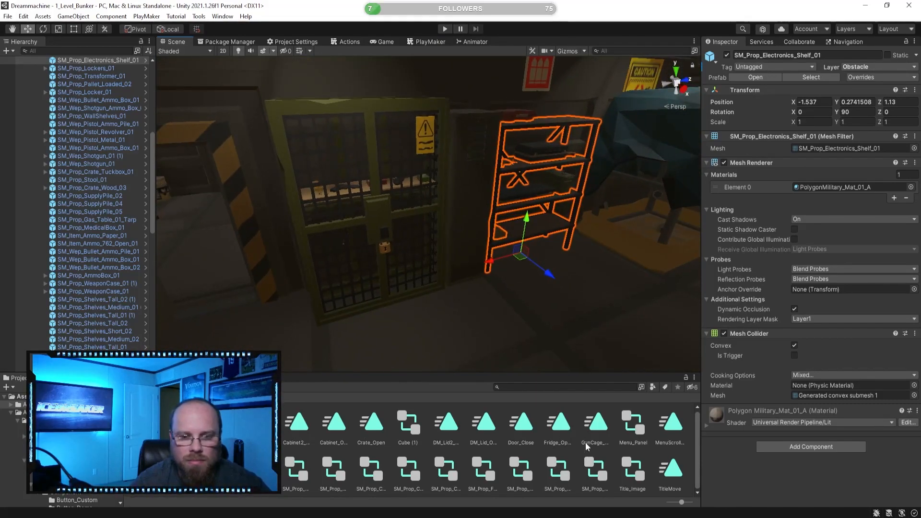
left_click(585, 449)
left_click(34, 397)
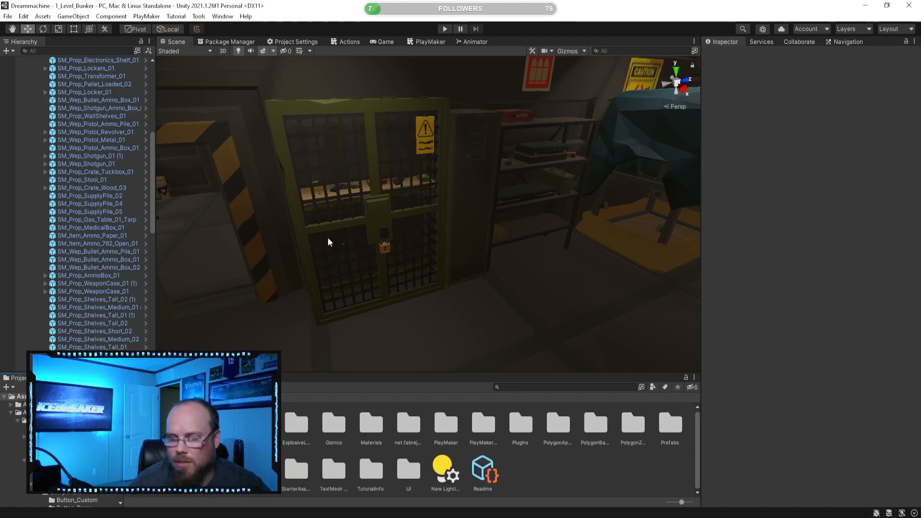
Collapse the Supply (4) group and the SM_Prop_Gunlocker_01 object in the hierarchy.
scroll(387, 247, "down", 5)
scroll(29, 276, "up", 10)
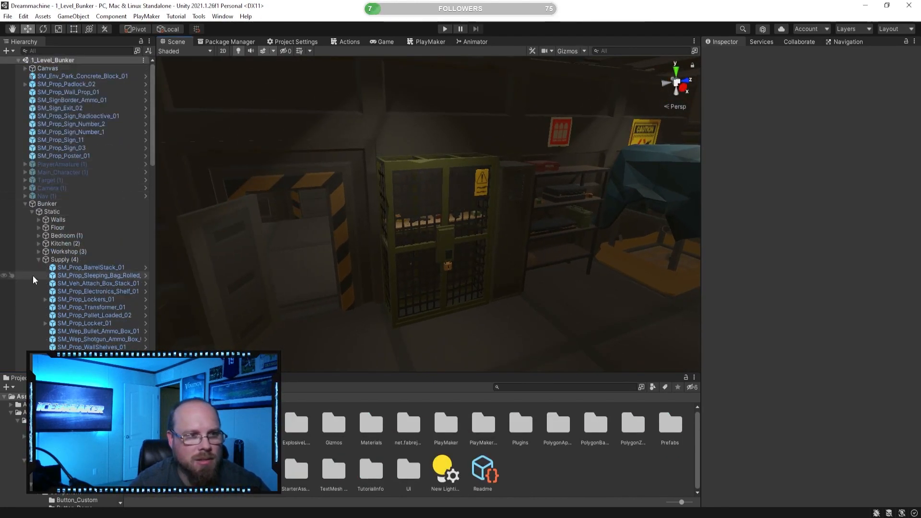
left_click(38, 260)
right_click_drag(387, 316, 365, 322)
key("d")
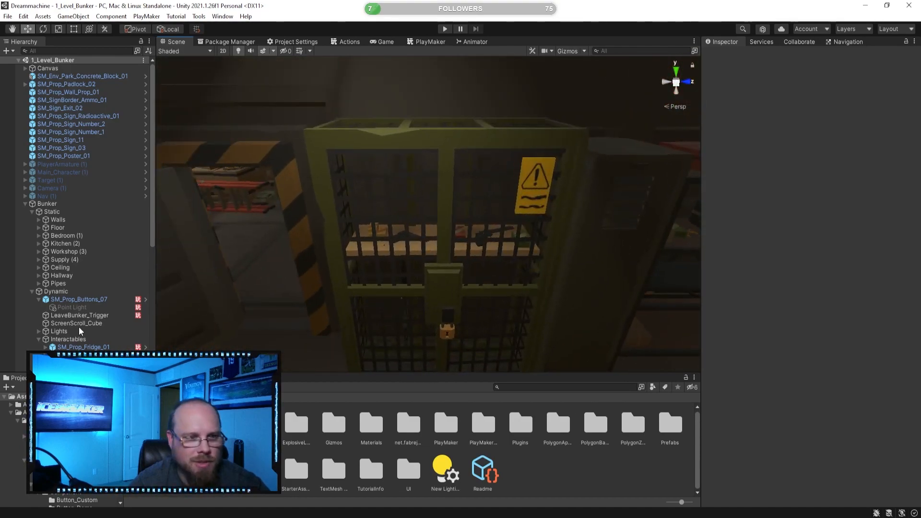
scroll(122, 330, "down", 6)
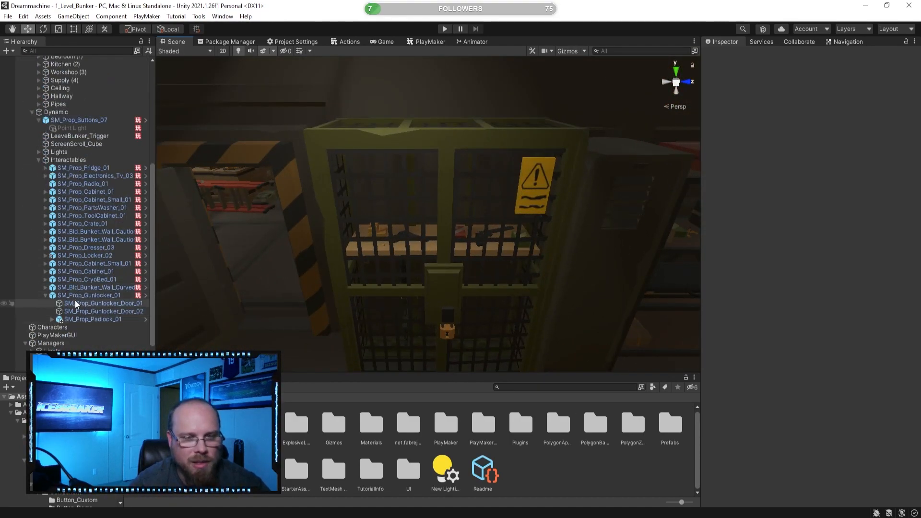
left_click(45, 295)
Select SM_Prop_Locker_01, the tall locker beside the gun locker, and start moving it within the hierarchy.
right_click_drag(232, 267, 494, 216)
left_click(494, 216)
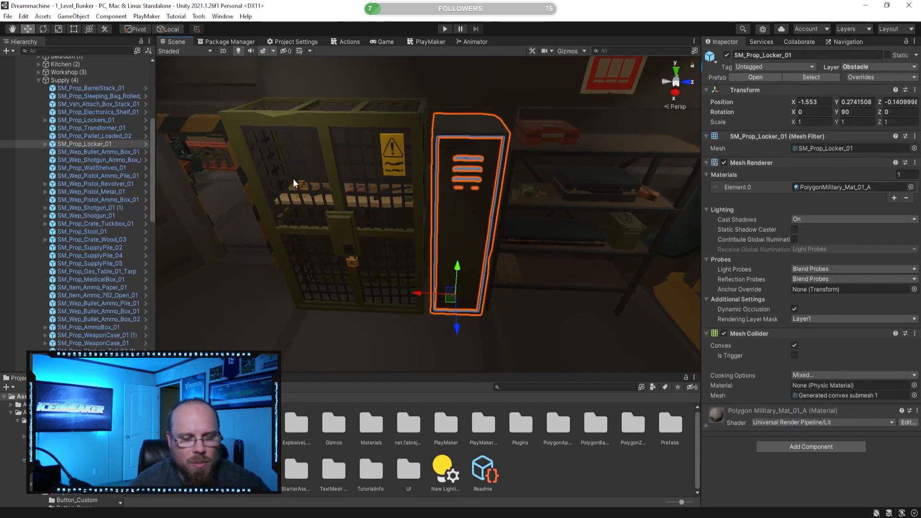
right_click_drag(450, 208, 442, 199)
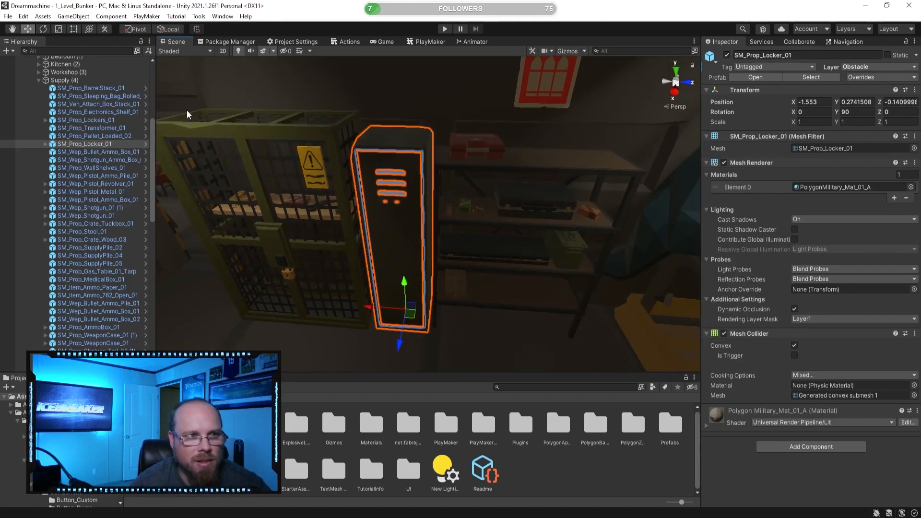
left_click(85, 144)
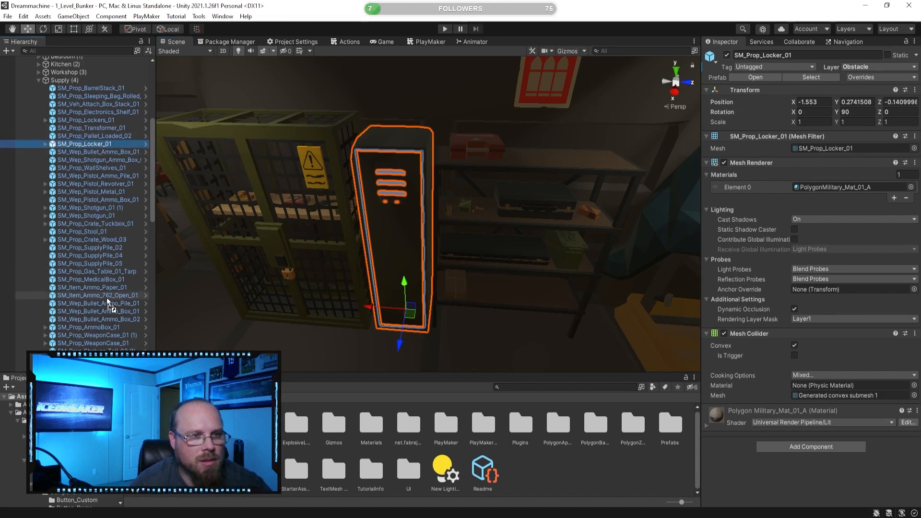
Move SM_Prop_Locker_01 into the Interactables group and give it a Box Collider that acts as a trigger.
mouse_move(85, 144)
left_mouse_down()
mouse_move(96, 358)
mouse_move(96, 283)
mouse_move(63, 166)
mouse_move(84, 151)
left_mouse_up()
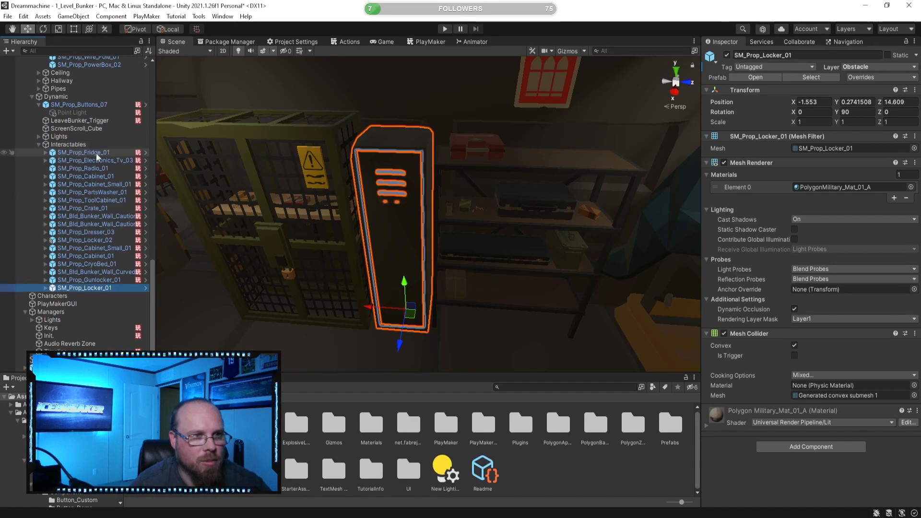
left_click(789, 446)
type("bo")
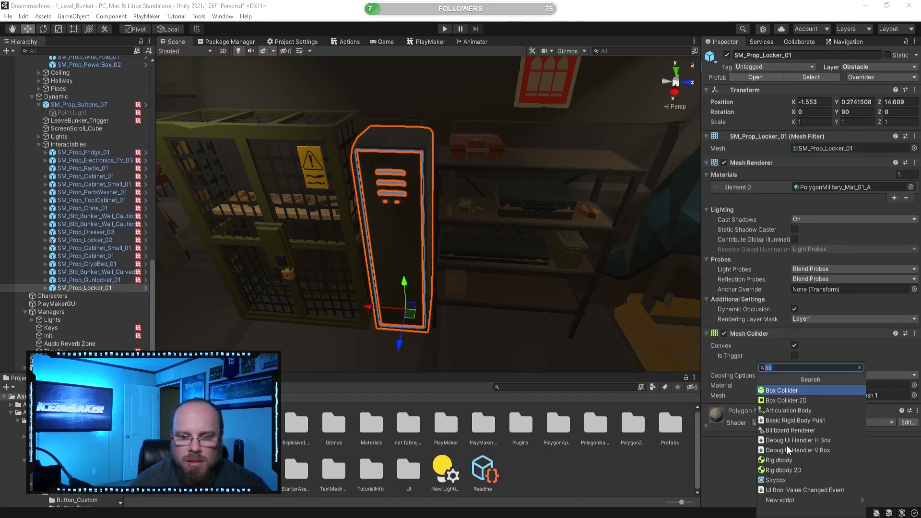
left_click(838, 390)
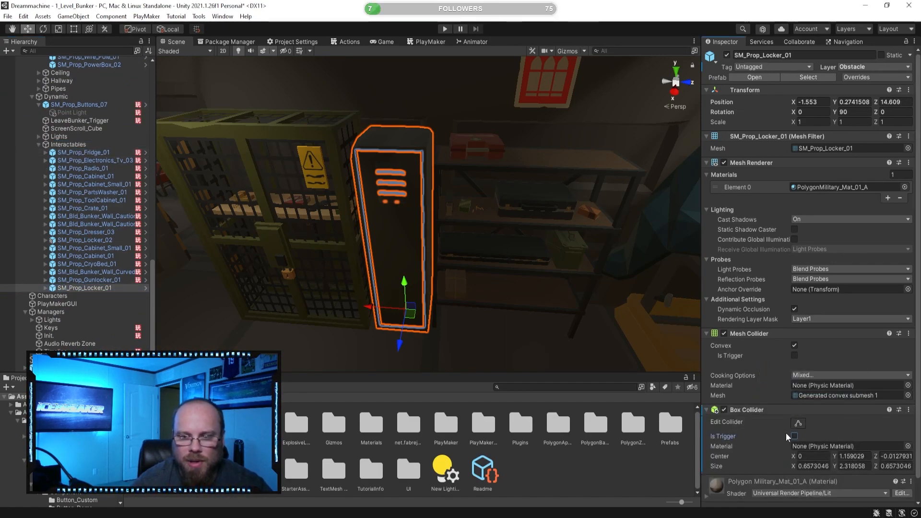
Rename the Retrieve Gear state of the Timeline_Manager FSM in PlayMaker as Retrieve Weapon.
left_click(431, 42)
left_click(349, 236)
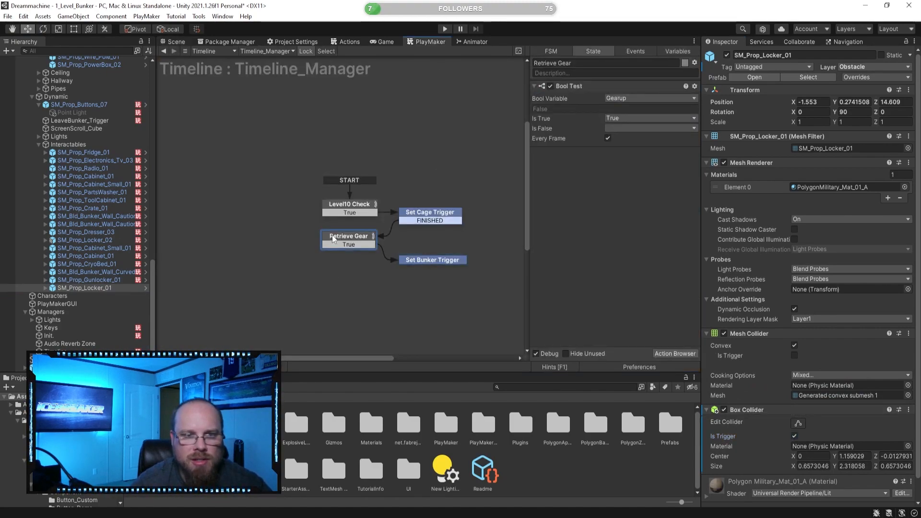
left_click(584, 63)
key("BackSpace")
key("BackSpace")
key("BackSpace")
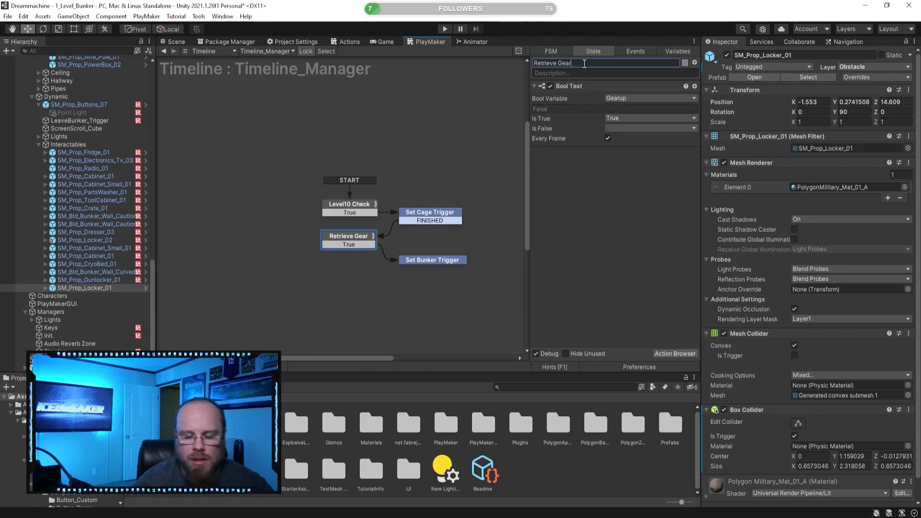
type("un")
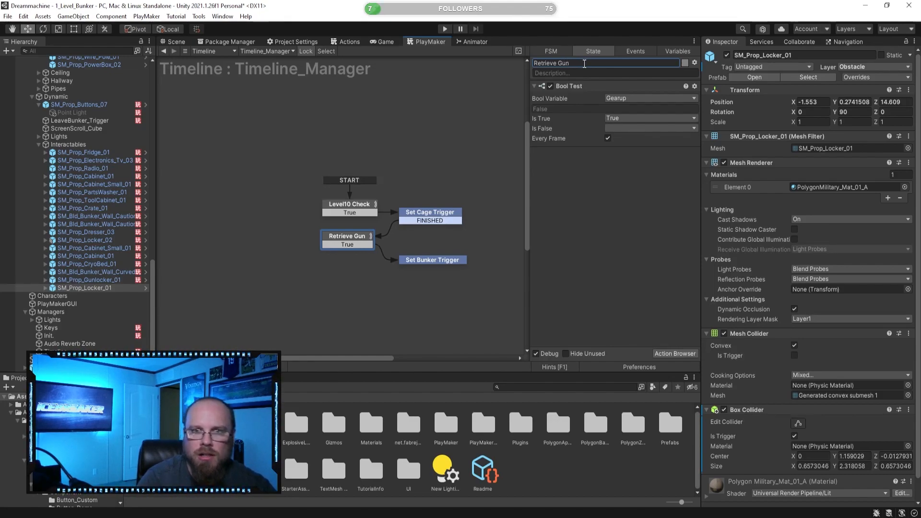
double_click(565, 63)
type("Weapon")
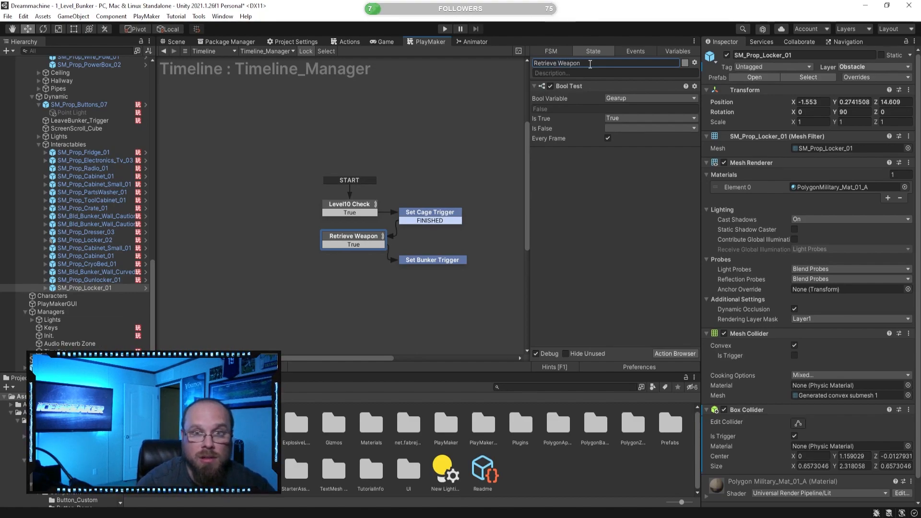
Rename the Gearup variable of the Timeline FSM as Weapon_Selected.
left_click(678, 51)
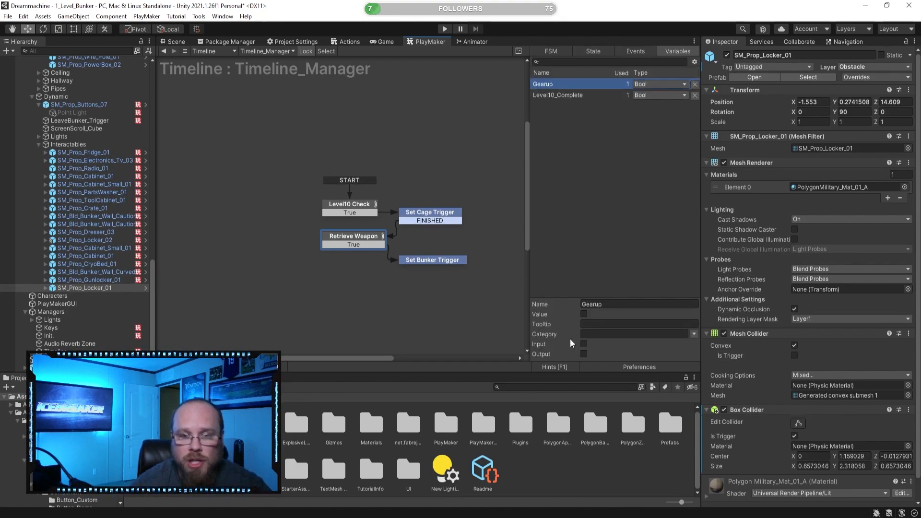
left_click(614, 306)
type("Weapon-Safe")
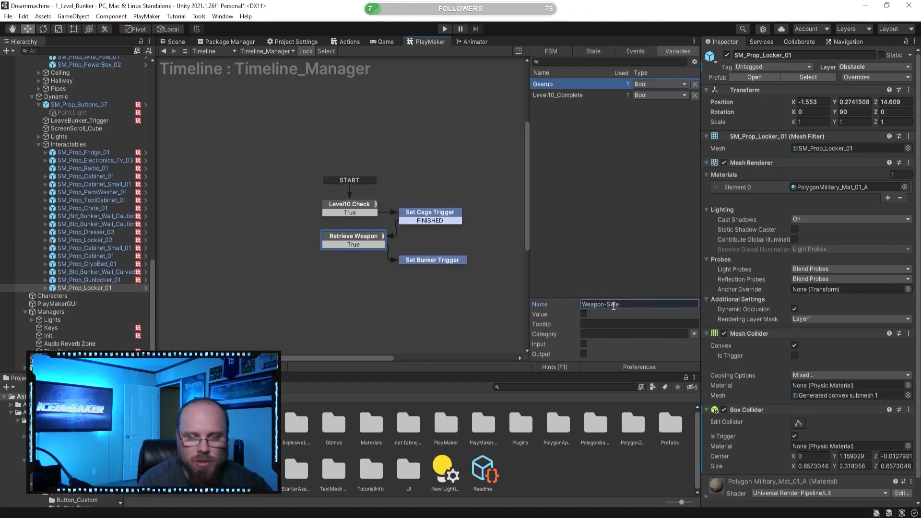
key("BackSpace")
type("_Selected")
key("Return")
left_click(603, 289)
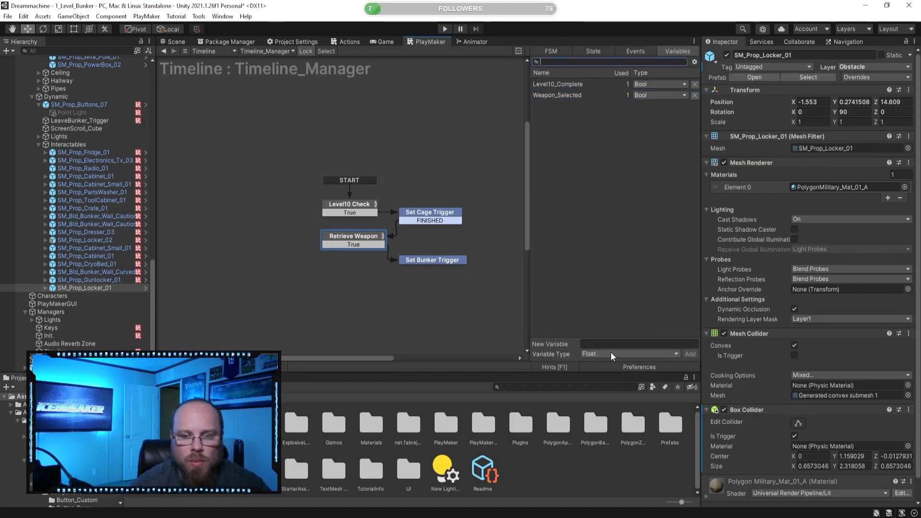
Add a new Bool variable named Armor_Selected to the Timeline FSM.
left_click(611, 355)
left_click(619, 198)
left_click(611, 345)
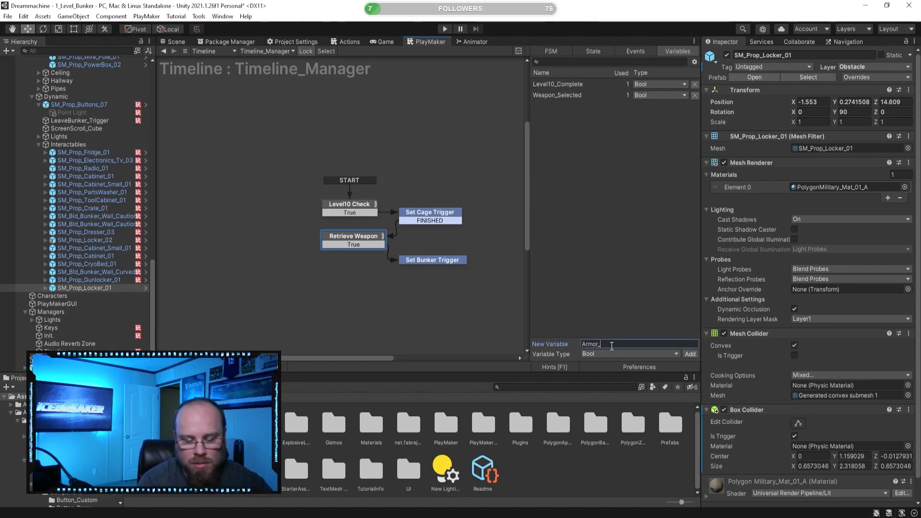
type("Armor_Selected")
key("Return")
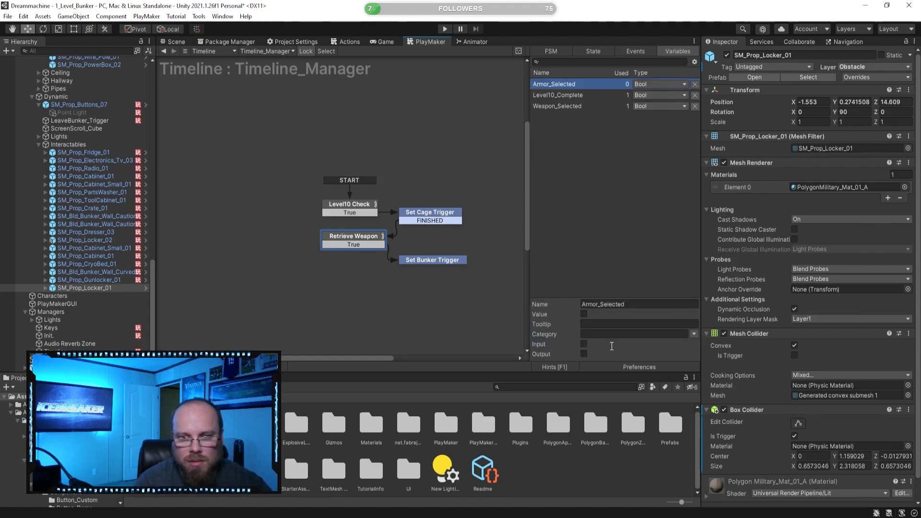
left_click(600, 187)
left_click(572, 87)
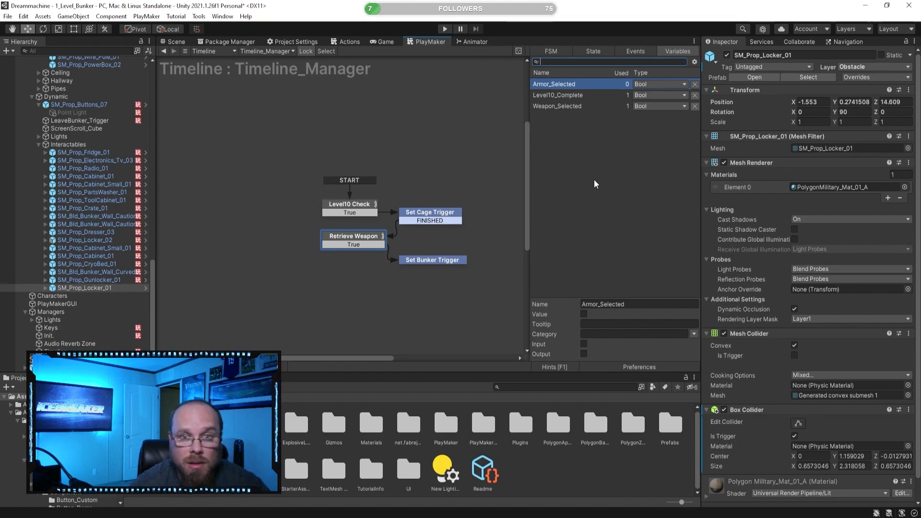
Set the Bool Test variable of the Retrieve Weapon state to Weapon_Selected.
left_click(367, 237)
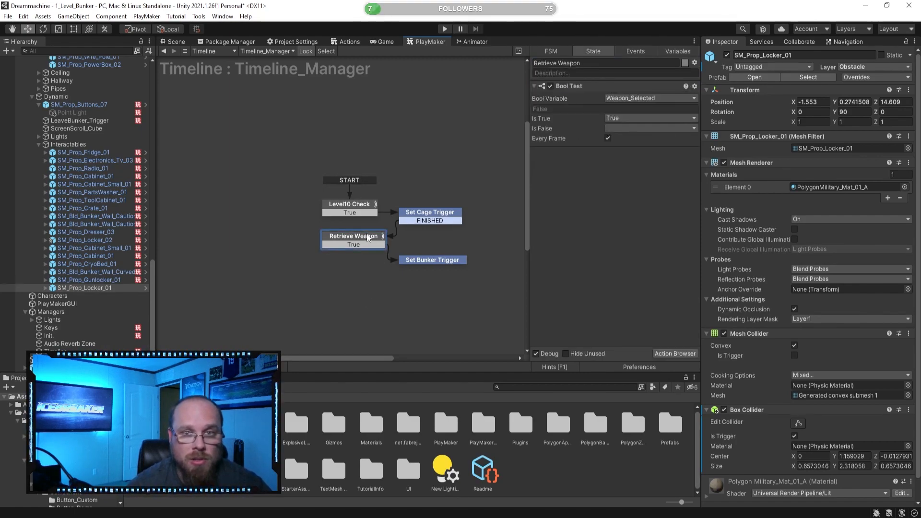
left_click(623, 99)
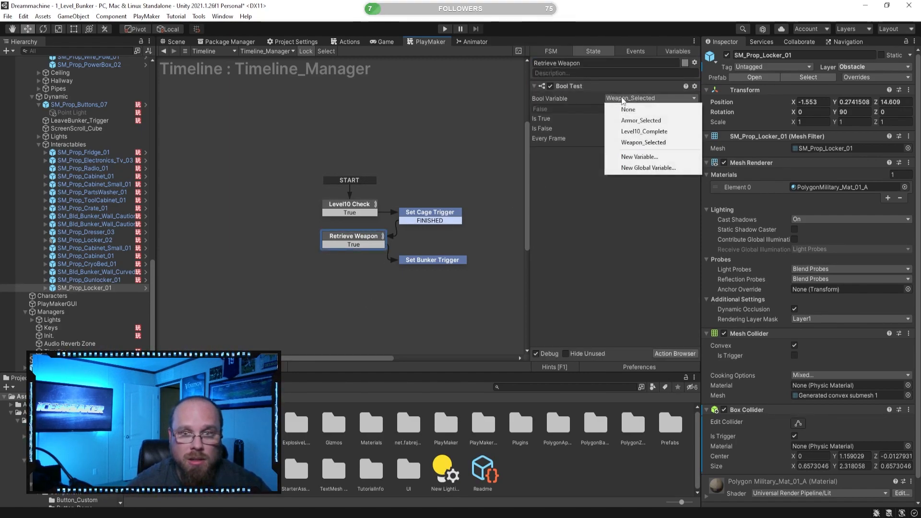
left_click(644, 143)
Add a new state beside Retrieve Weapon, link the True transition to it, and move Set Bunker Trigger below the chain.
left_click(425, 261)
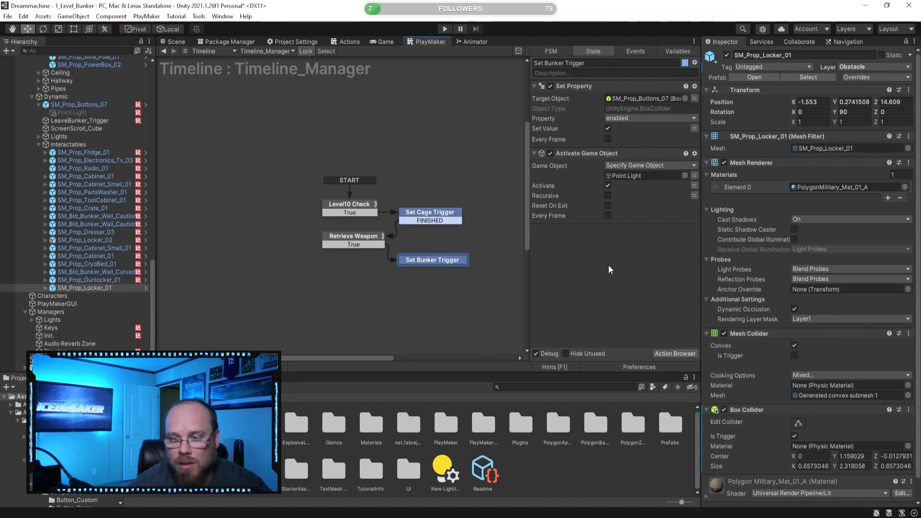
left_click_drag(420, 261, 438, 254)
right_click(357, 286)
left_click(379, 291)
left_click(471, 291)
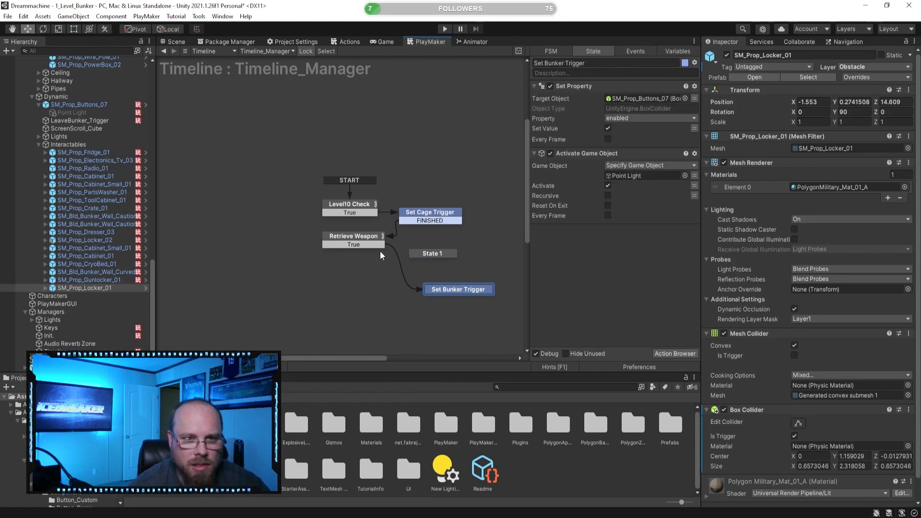
left_click_drag(374, 245, 423, 257)
left_click_drag(458, 291, 346, 300)
Duplicate the Retrieve Weapon state and place the copy between the original and Set Bunker Trigger.
left_click(368, 239)
key("ctrl+c")
key("ctrl+v")
left_click_drag(389, 216, 373, 275)
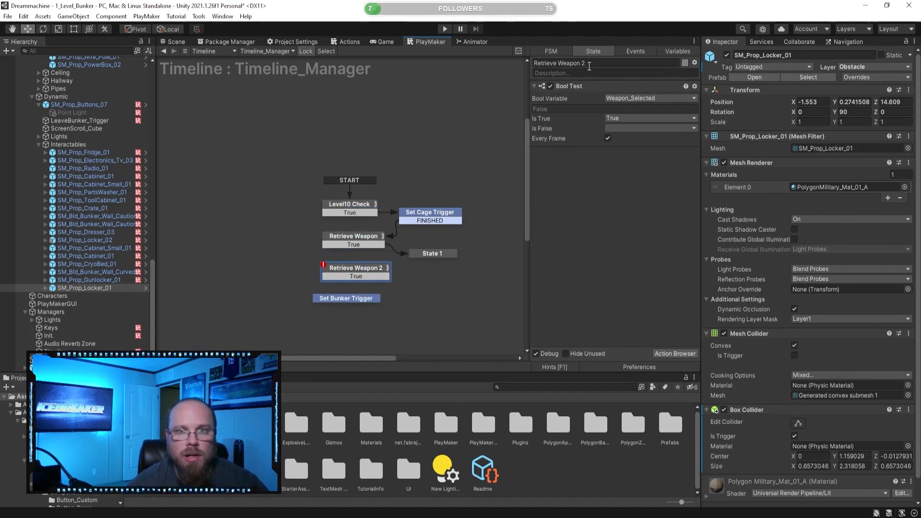
Rename the copied state as Retrieve Armor and set its Bool Test variable to Armor_Selected.
left_click(608, 64)
left_click(608, 64)
key("BackSpace")
key("BackSpace")
key("BackSpace")
key("BackSpace")
key("BackSpace")
type("Ar,pr")
key("BackSpace")
key("BackSpace")
key("BackSpace")
type("mor")
key("Return")
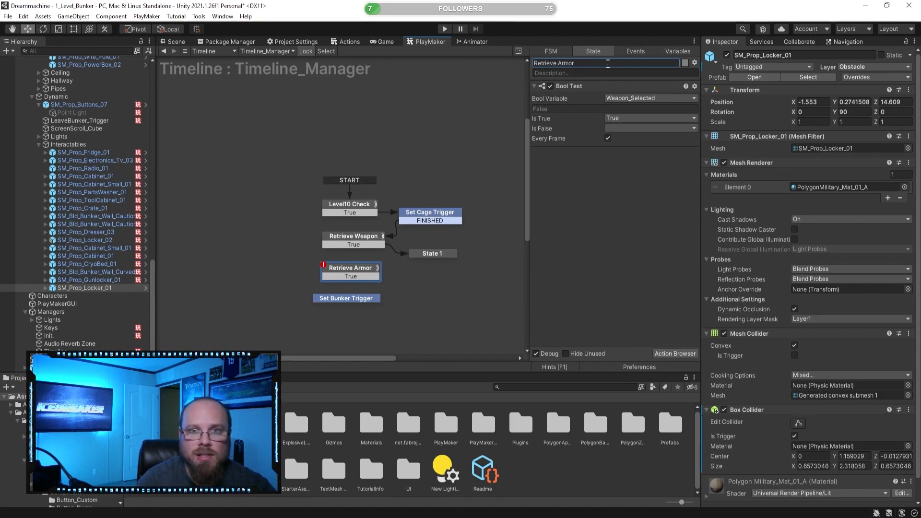
left_click(660, 99)
left_click(619, 118)
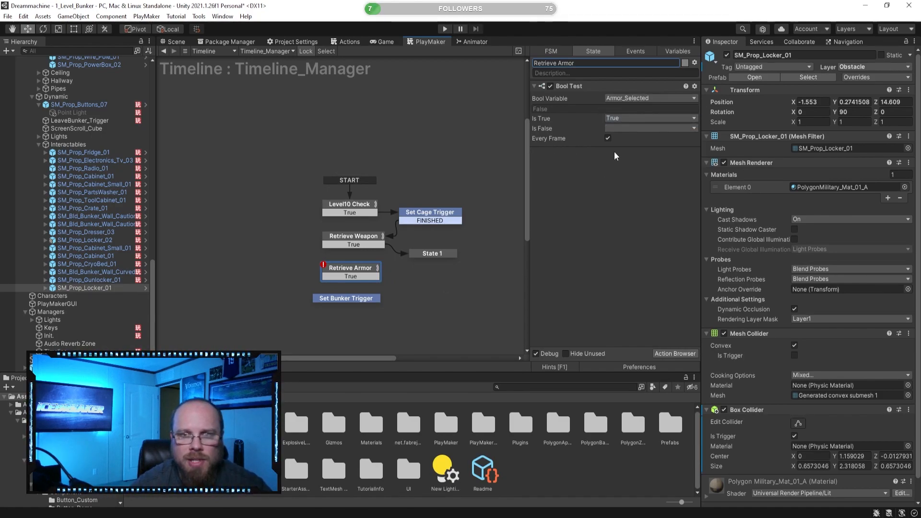
Add a FINISHED transition to State 1 and link it to the Retrieve Armor state.
left_click(441, 307)
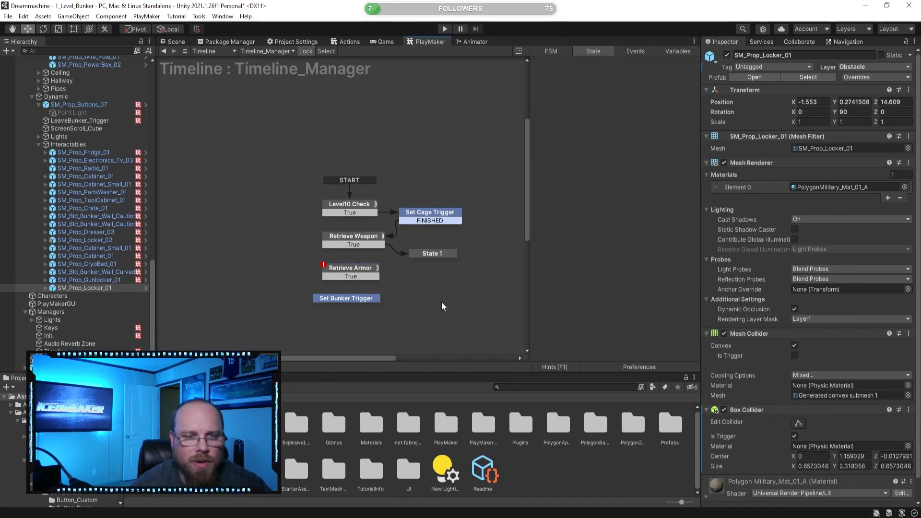
right_click(436, 255)
mouse_move(491, 263)
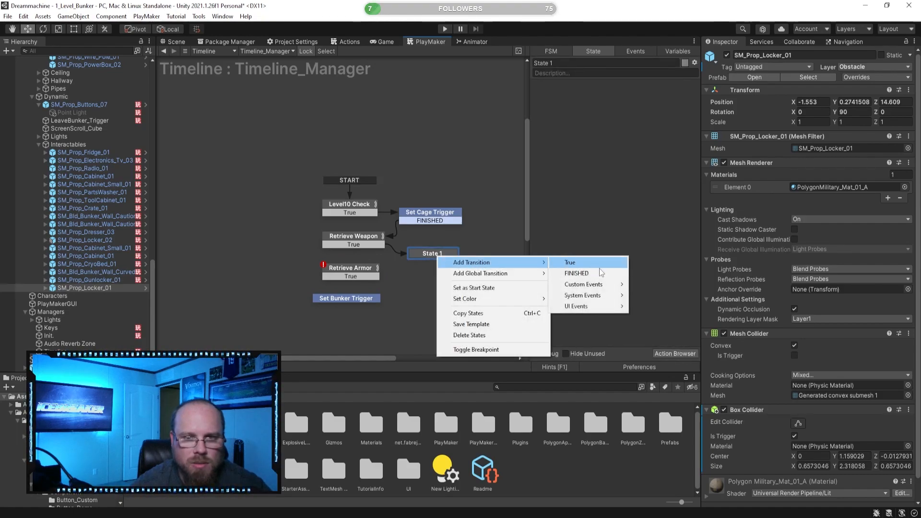
left_click(593, 273)
left_click(443, 291)
left_click_drag(429, 263, 364, 268)
left_click(441, 307)
left_click(431, 260)
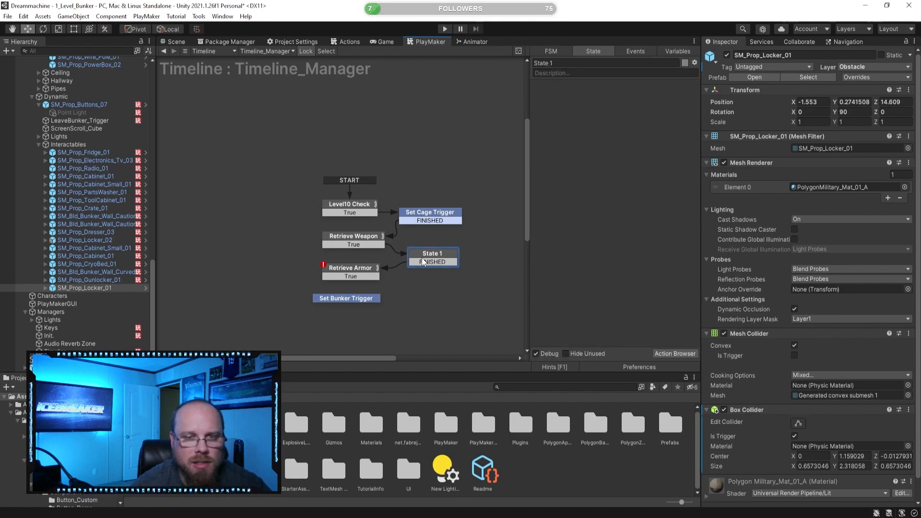
left_click(354, 269)
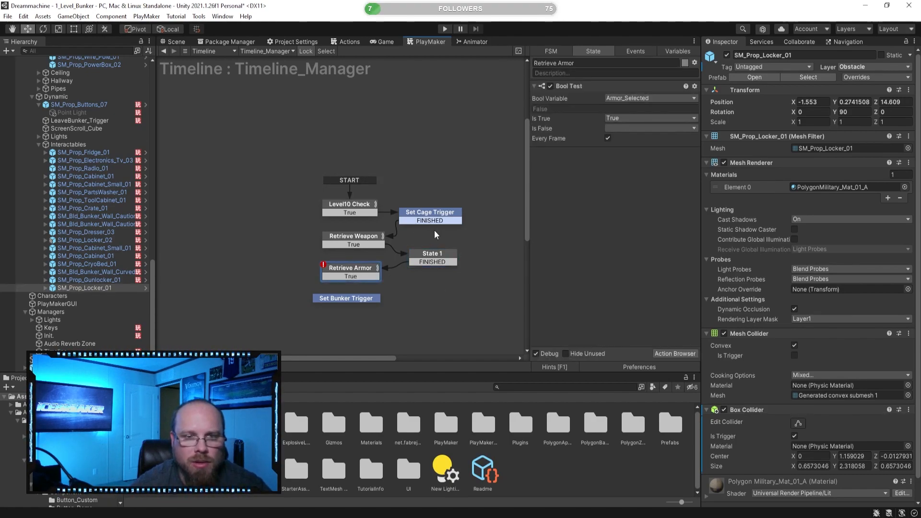
Extend the trigger Box Collider of SM_Prop_Locker_01 outward in front of the locker door to a Z size of about 2.31.
left_click(175, 42)
right_click_drag(328, 185, 386, 206)
left_click(561, 460)
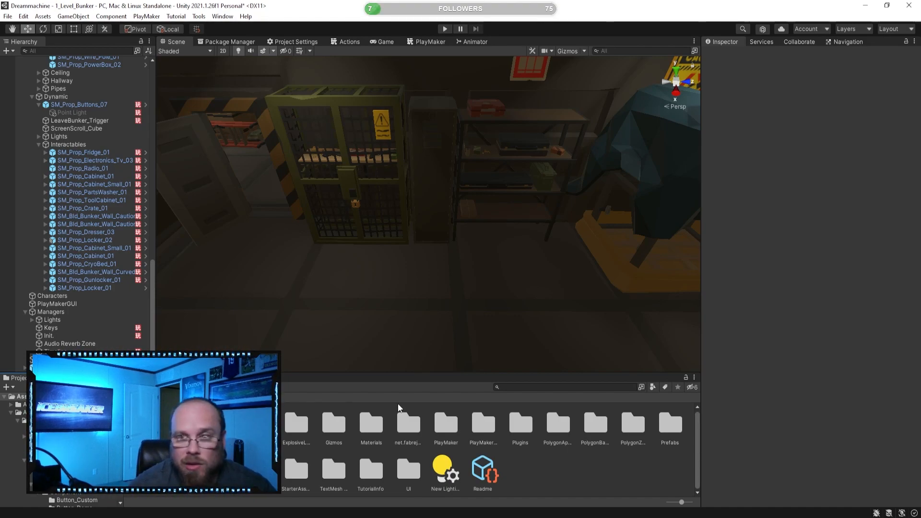
left_click(430, 193)
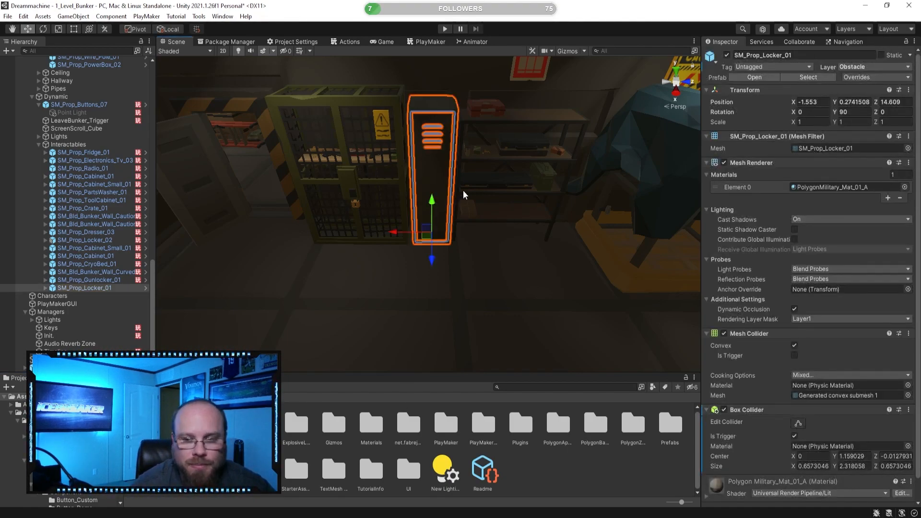
right_click_drag(424, 341, 523, 335)
key("a")
left_click(798, 425)
key("w")
right_click_drag(460, 274, 540, 272)
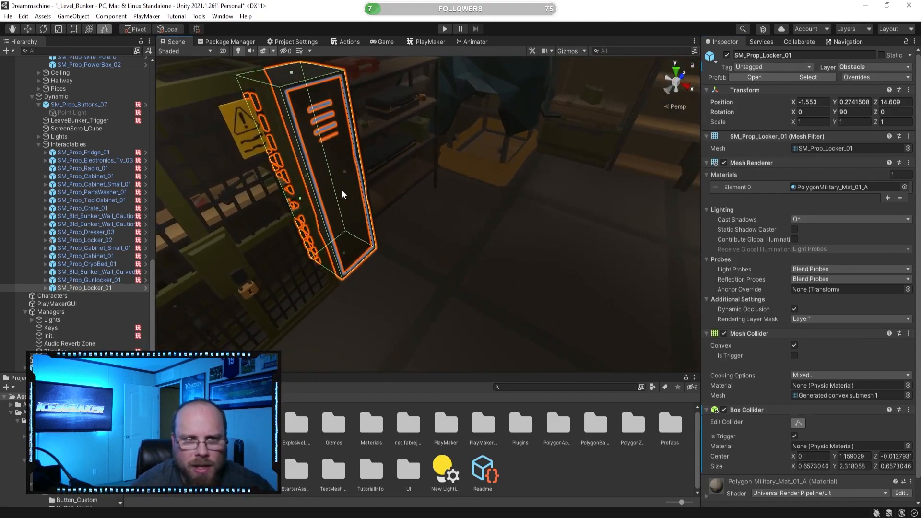
left_click_drag(343, 190, 473, 231)
right_click_drag(473, 231, 403, 277)
key("d")
left_click_drag(506, 218, 516, 226)
key("d")
right_click_drag(517, 225, 390, 175)
key("a")
key("d")
left_click(508, 468)
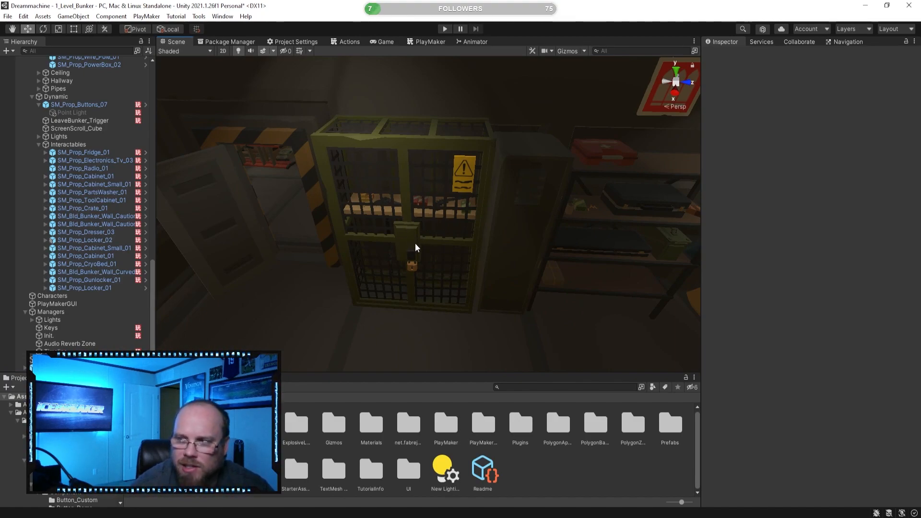
Try to swing SM_Prop_Locker_Door_01 open to a Y rotation of 120, and undo the rotation.
right_click_drag(409, 257, 418, 255)
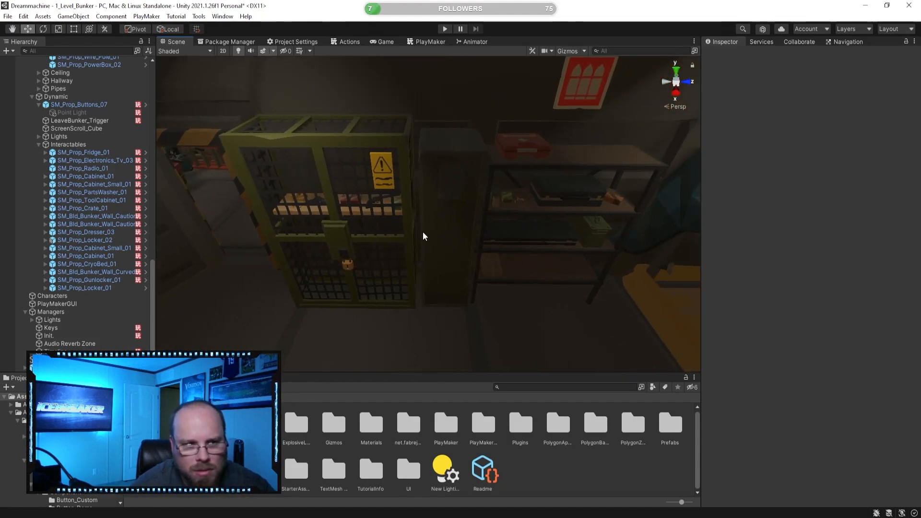
left_click(457, 220)
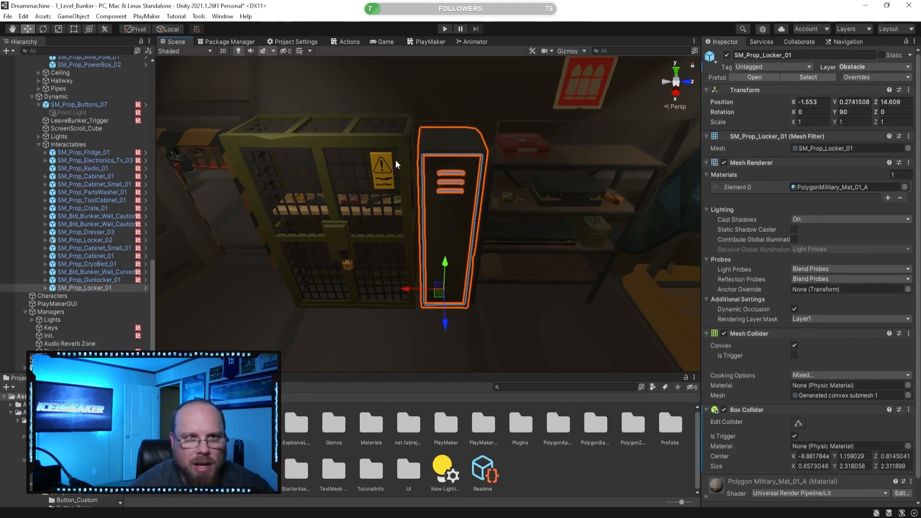
left_click(42, 289)
left_click(91, 296)
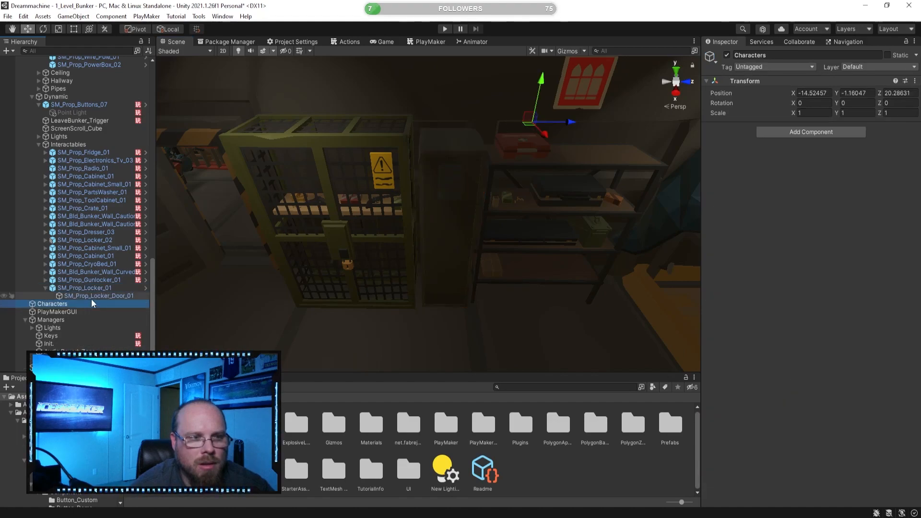
left_click(44, 30)
left_click_drag(436, 272, 399, 173)
left_click_drag(403, 231, 358, 270, "alt")
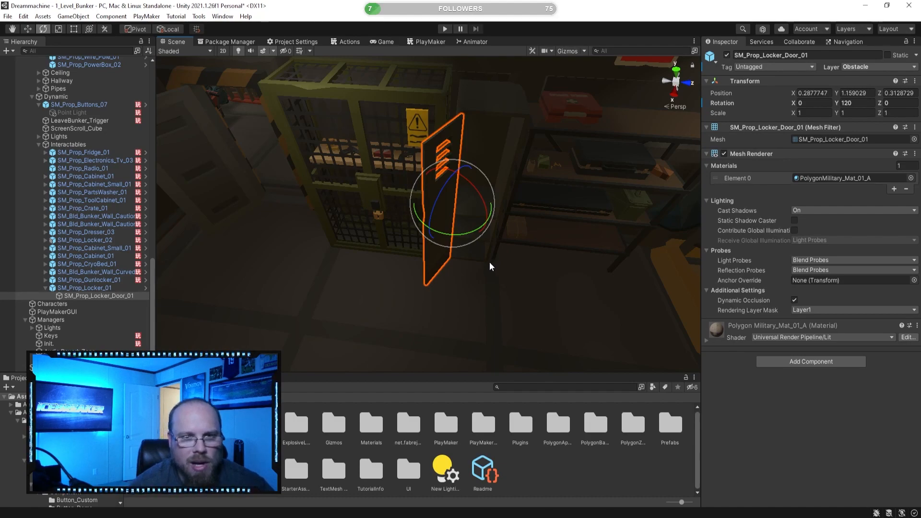
key("ctrl+z")
Create an animation clip for SM_Prop_Locker_01 and save it as Locker_Open in the Animations folder.
left_click(540, 480)
left_click(475, 161)
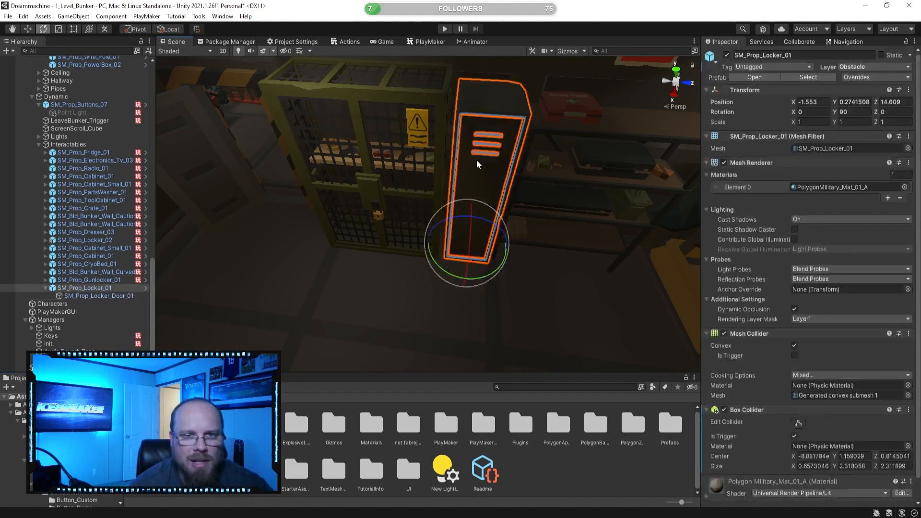
key("ctrl+6")
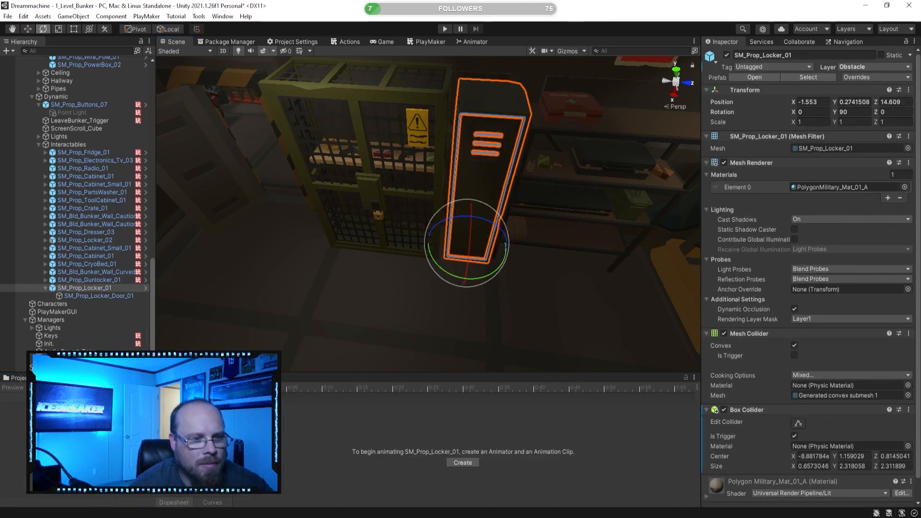
left_click(477, 462)
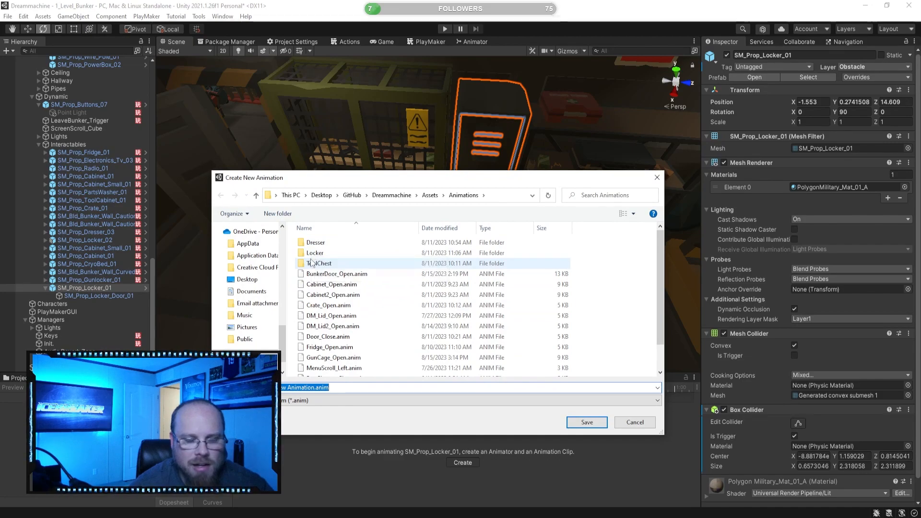
type("Locker")
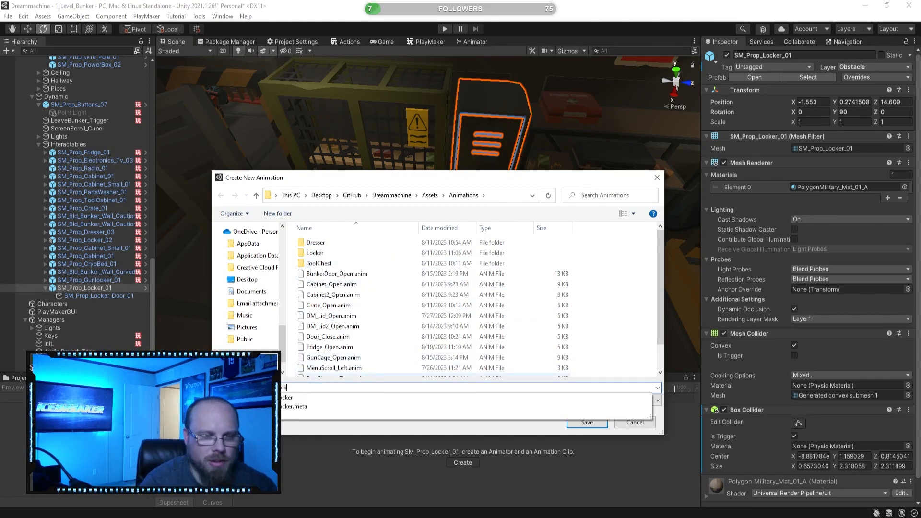
type("_Open")
key("Return")
Examine the lockers beside the barrels for comparison, and check SM_Prop_Locker_01 and its Animator settings.
right_click_drag(416, 323, 425, 239)
key("w")
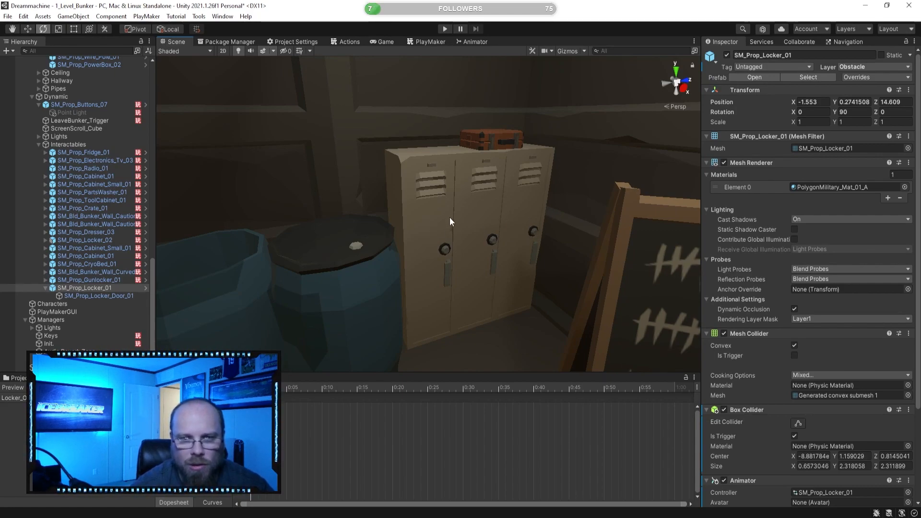
key("s")
mouse_move(452, 219)
right_mouse_down()
mouse_move(428, 240)
mouse_move(439, 220)
right_mouse_up()
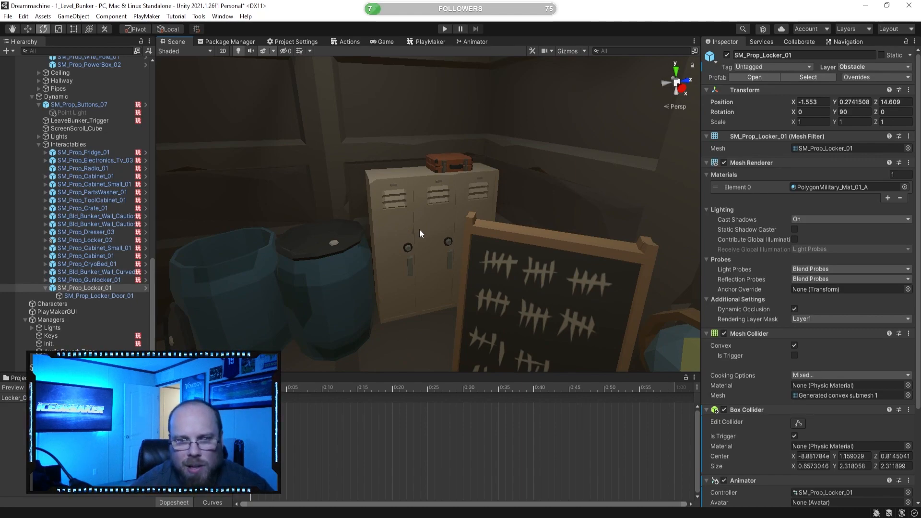
key("d")
right_click_drag(405, 239, 445, 183)
key("d")
key("w")
key("s")
scroll(841, 359, "down", 4)
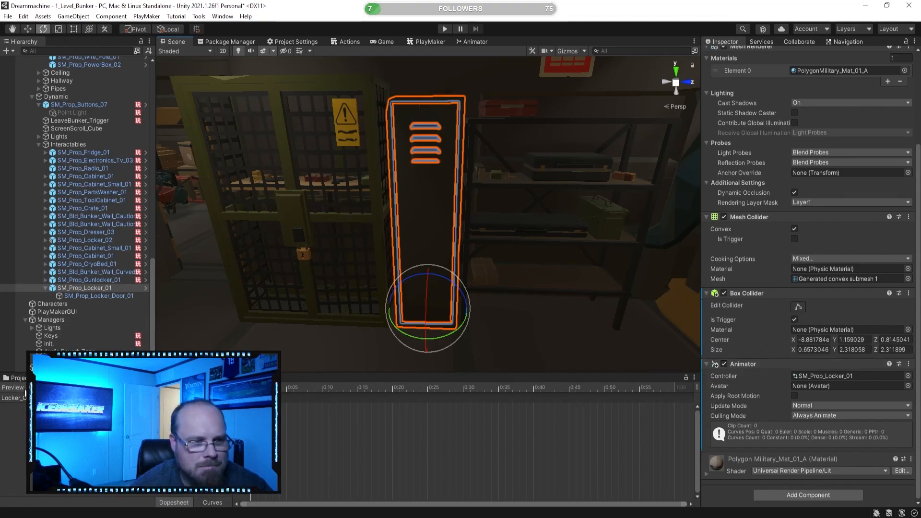
Start keyframe recording for the Locker_Open clip and place the playhead at 2:00.
left_click(33, 388)
key("s")
mouse_move(253, 274)
right_mouse_down()
mouse_move(259, 288)
mouse_move(239, 278)
right_mouse_up()
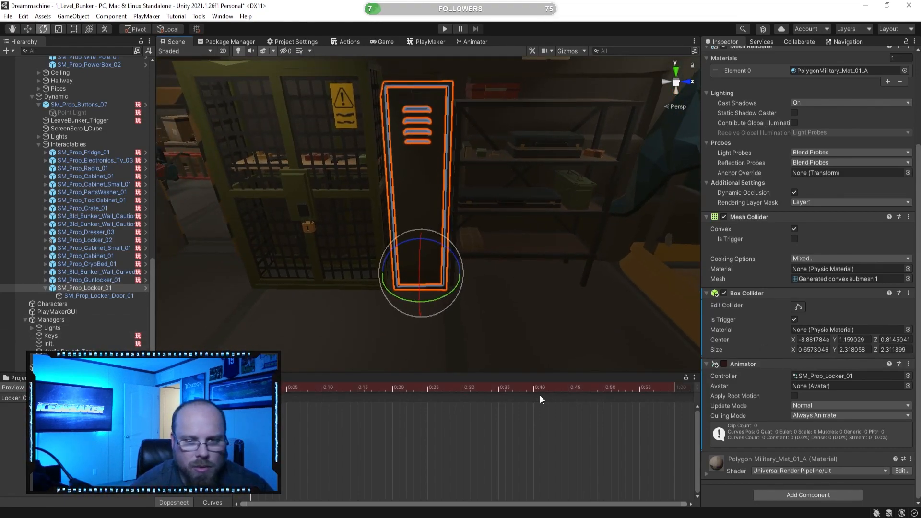
scroll(640, 389, "down", 2)
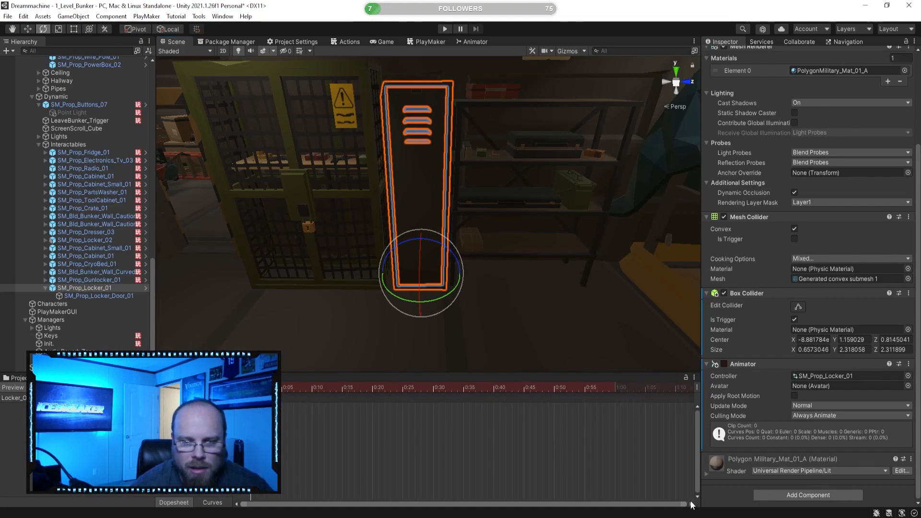
left_click_drag(690, 503, 657, 504)
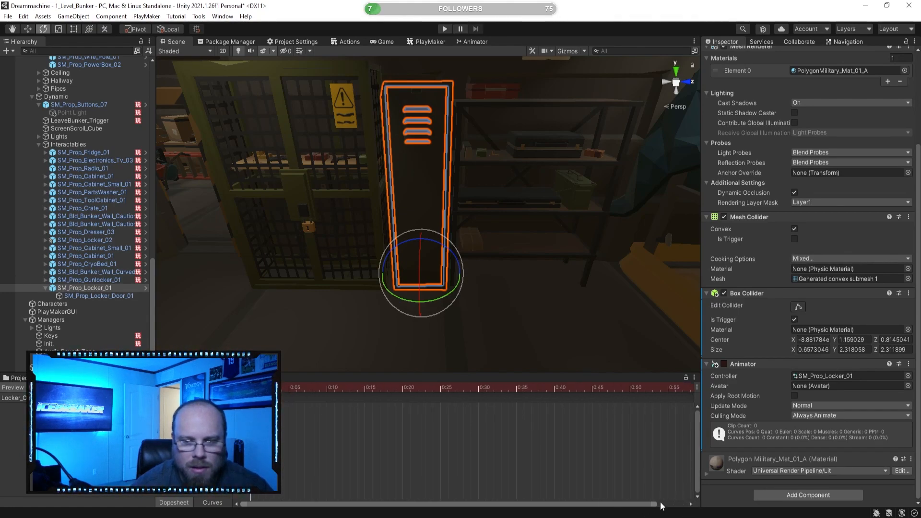
left_click_drag(653, 505, 682, 504)
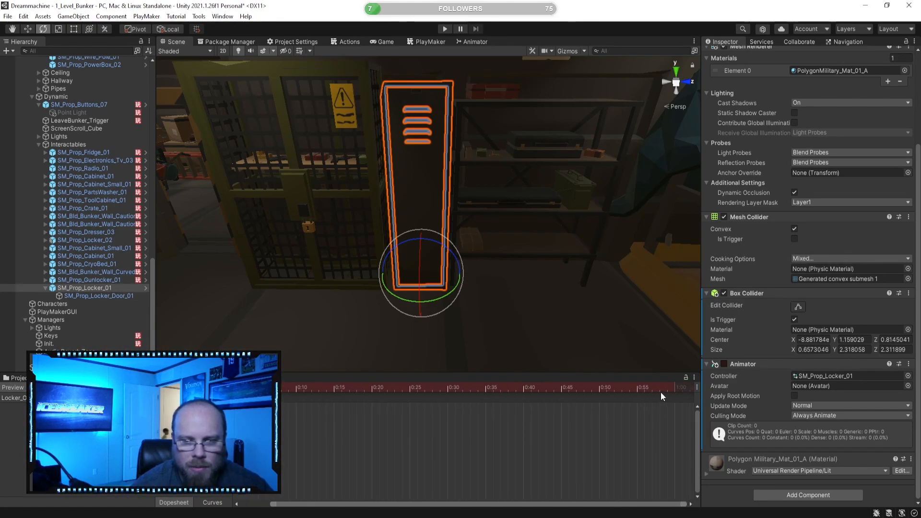
left_click(678, 390)
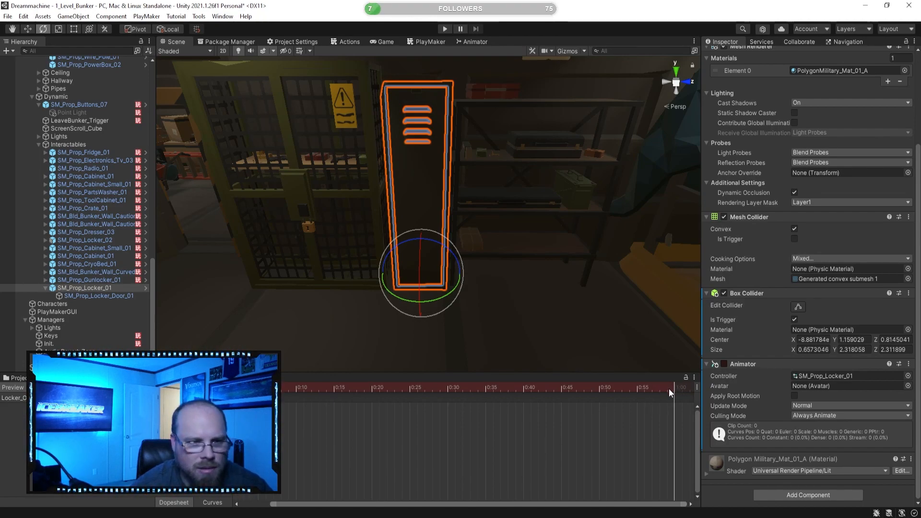
left_click(651, 388)
left_click(567, 389)
left_click_drag(562, 403, 546, 412)
scroll(405, 428, "down", 5)
scroll(422, 411, "down", 1)
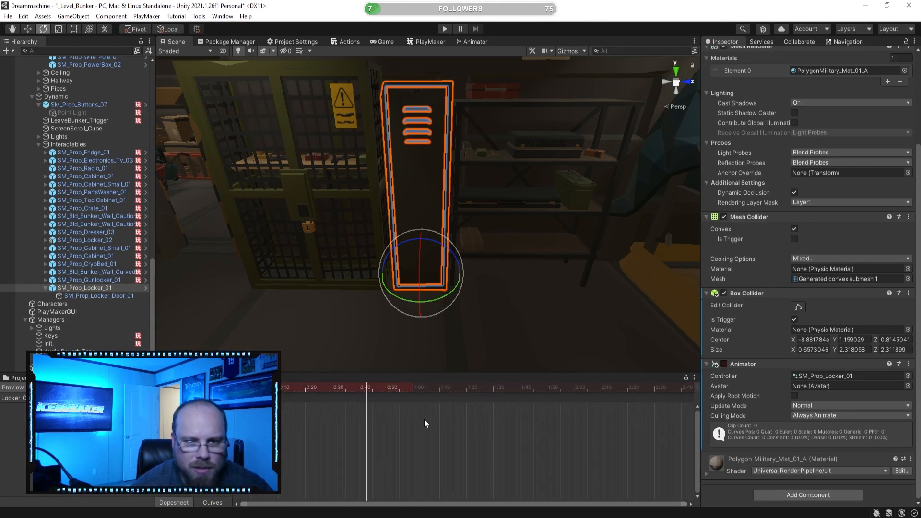
left_click(576, 390)
left_click(575, 389)
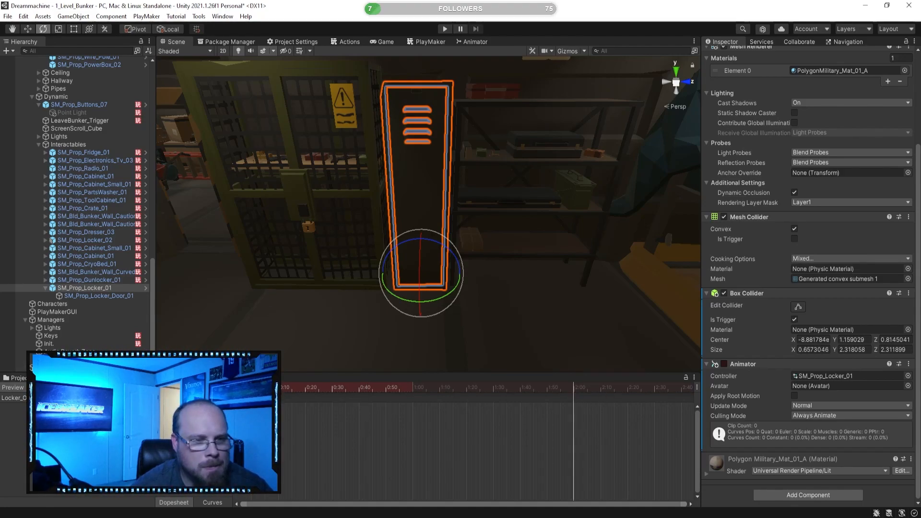
Swing SM_Prop_Locker_Door_01 open to a Y rotation of 120 at 2:00 and play the animation from the start.
left_click(115, 296)
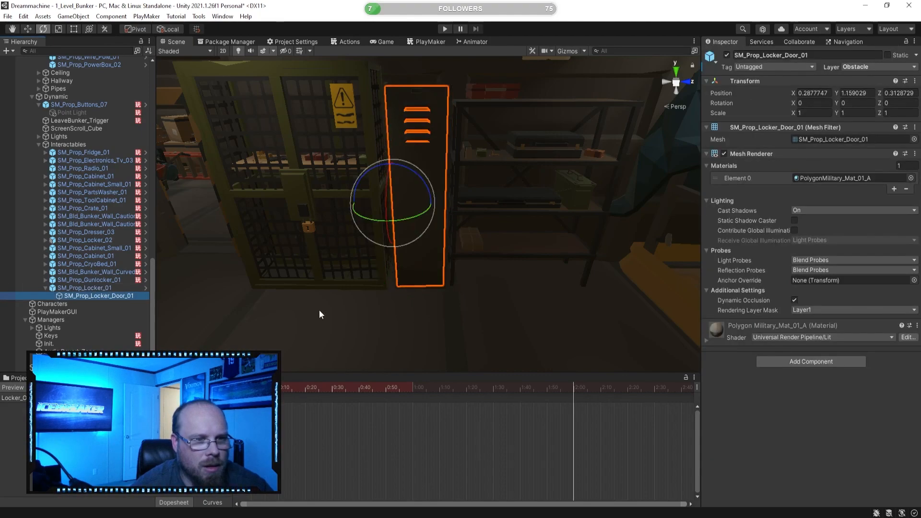
left_click_drag(411, 222, 279, 238)
right_click_drag(279, 238, 288, 326)
key("a")
key("e")
key("d")
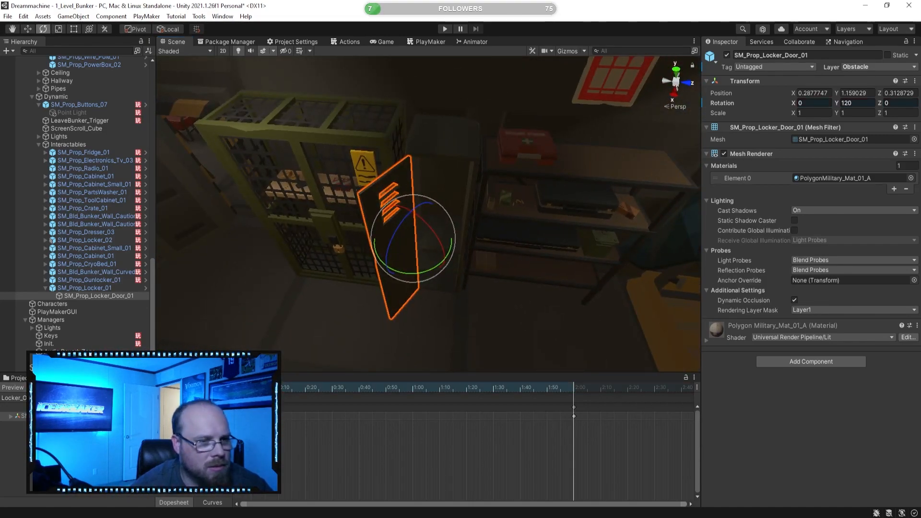
key("shift+comma")
key("space")
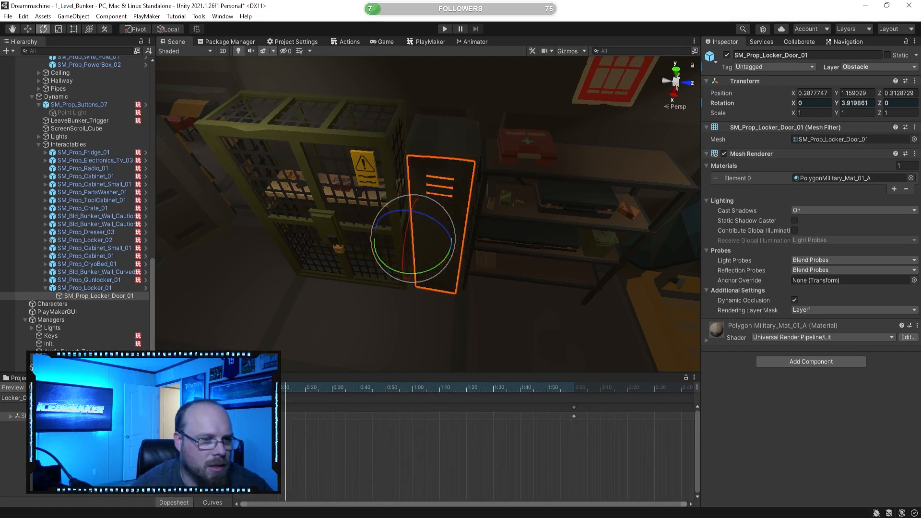
Turn off Loop Time on the Locker_Open animation clip in the Animations folder.
left_click(18, 380)
double_click(146, 424)
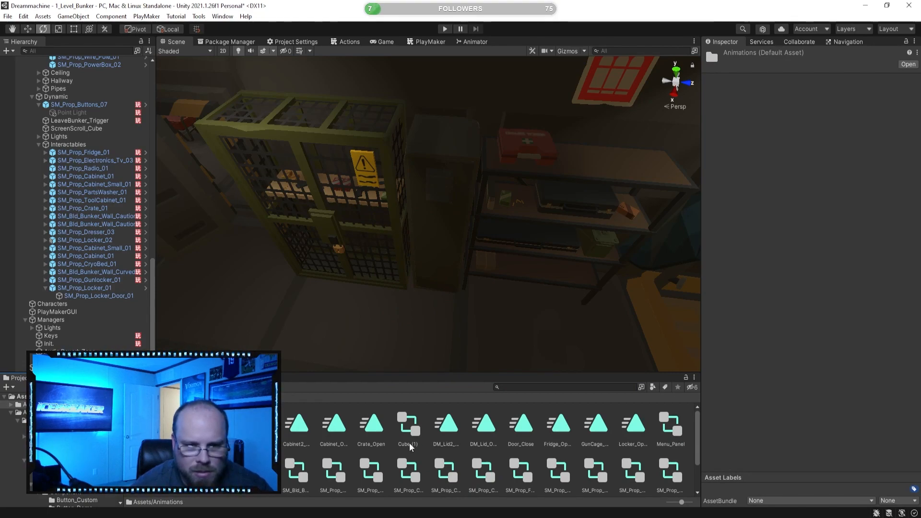
left_click(634, 425)
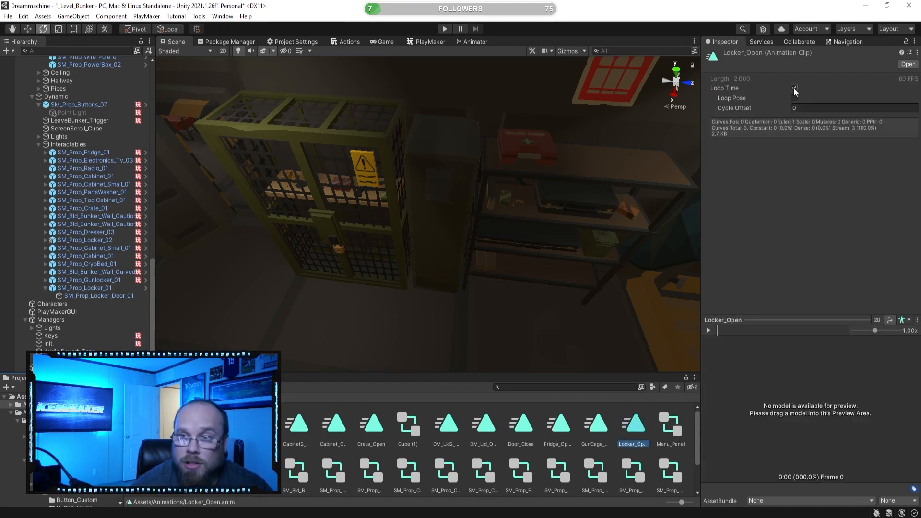
left_click(20, 396)
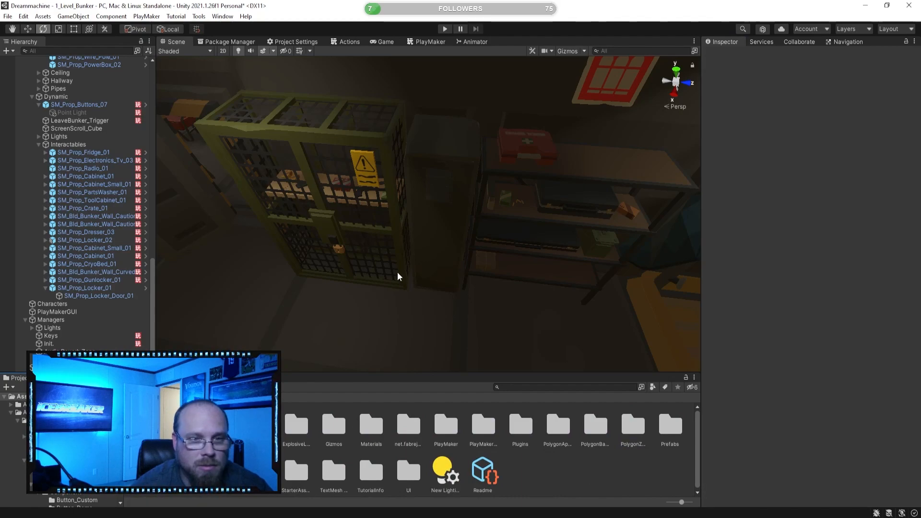
Find a suitable trigger FSM on the other interactables and copy the Cabinet_Trigger PlayMakerFSM component from SM_Prop_Cabinet_Small_01.
right_click_drag(397, 276, 279, 265)
left_click(102, 289)
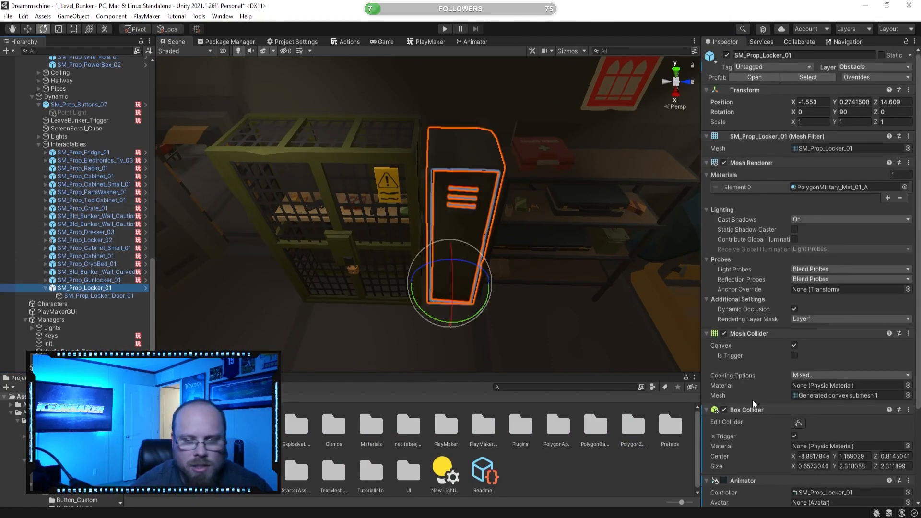
scroll(783, 423, "down", 5)
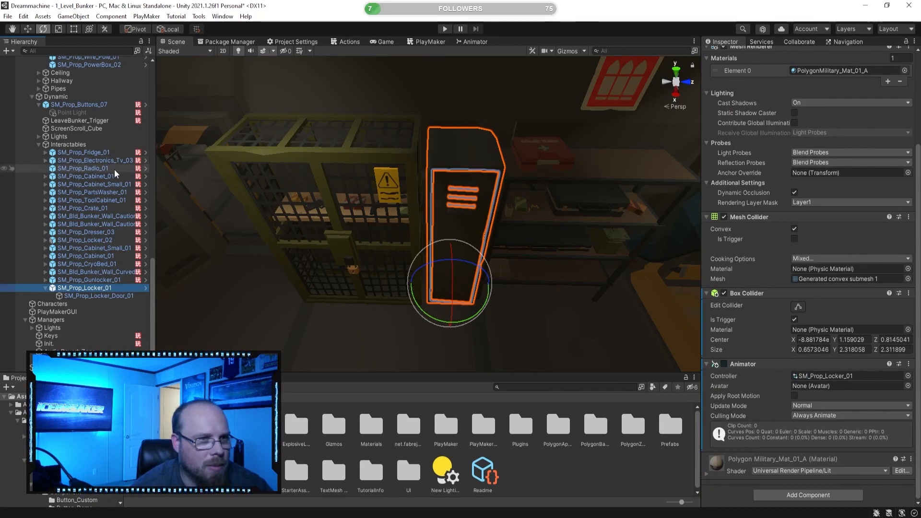
left_click(91, 177)
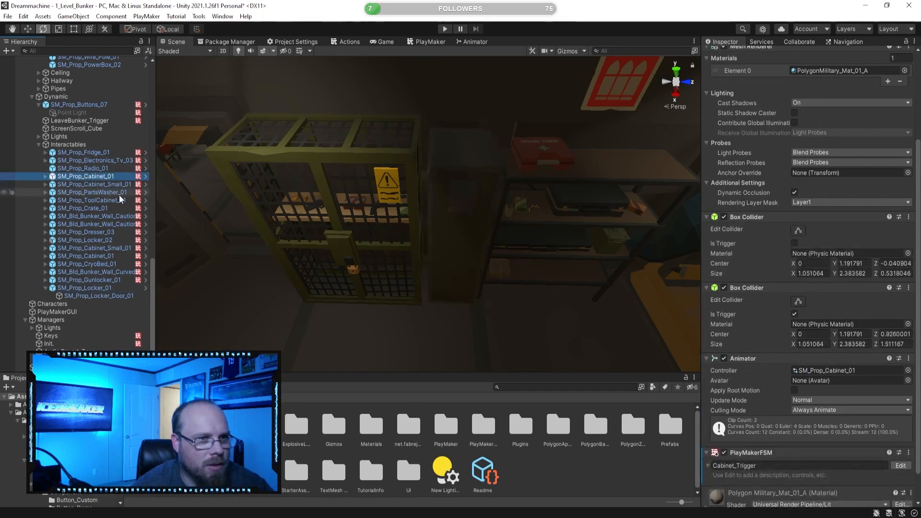
left_click(103, 201)
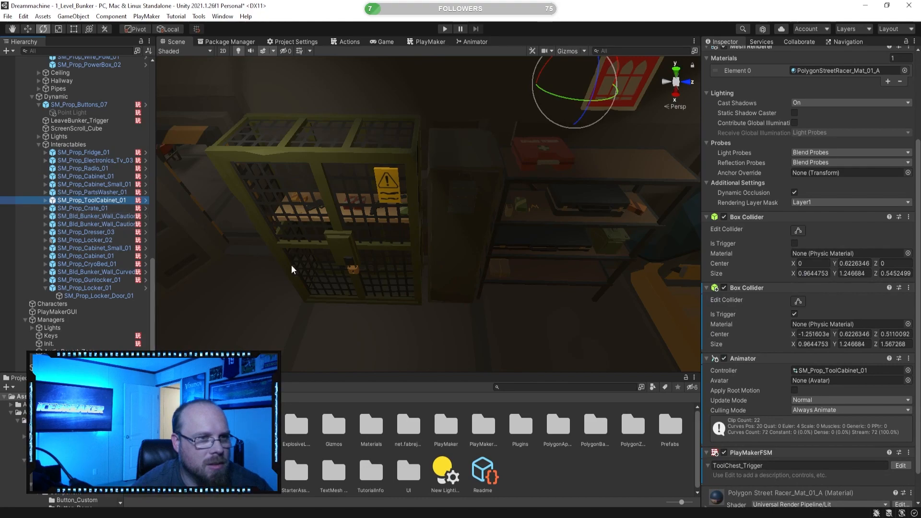
left_click(103, 208)
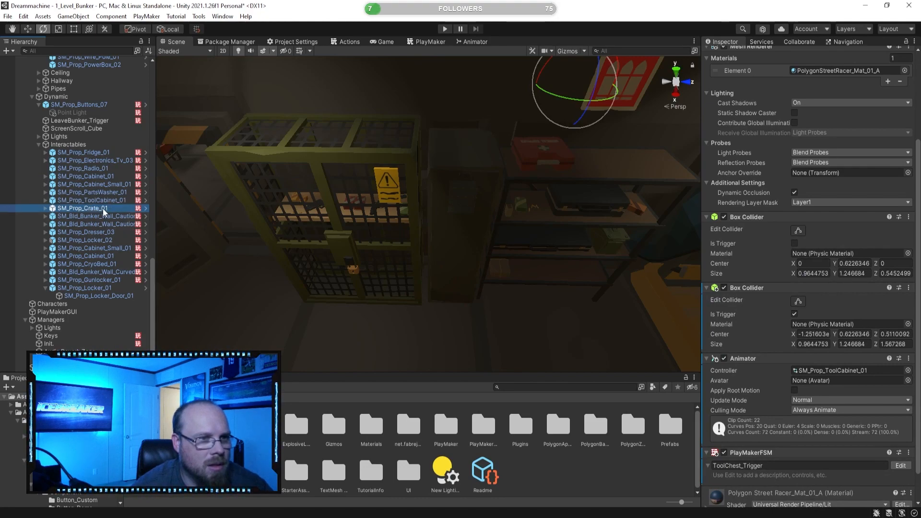
left_click(114, 249)
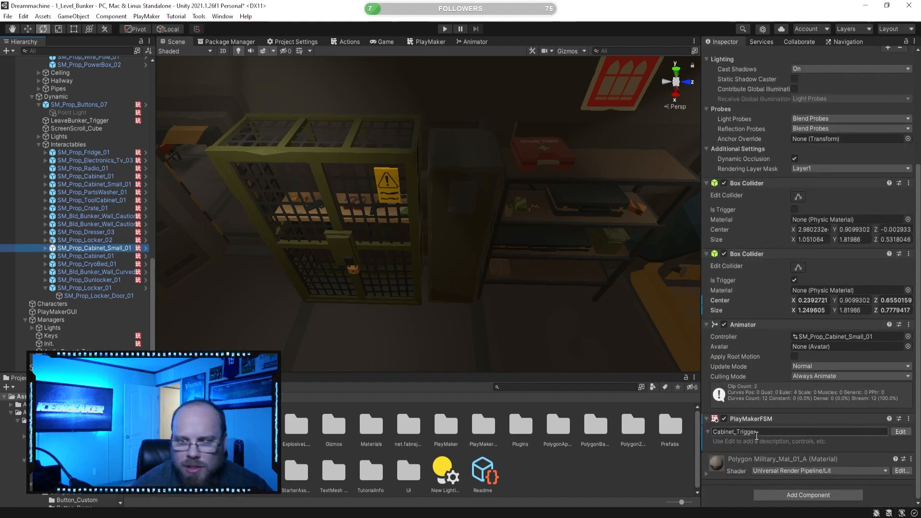
right_click(767, 419)
left_click(787, 334)
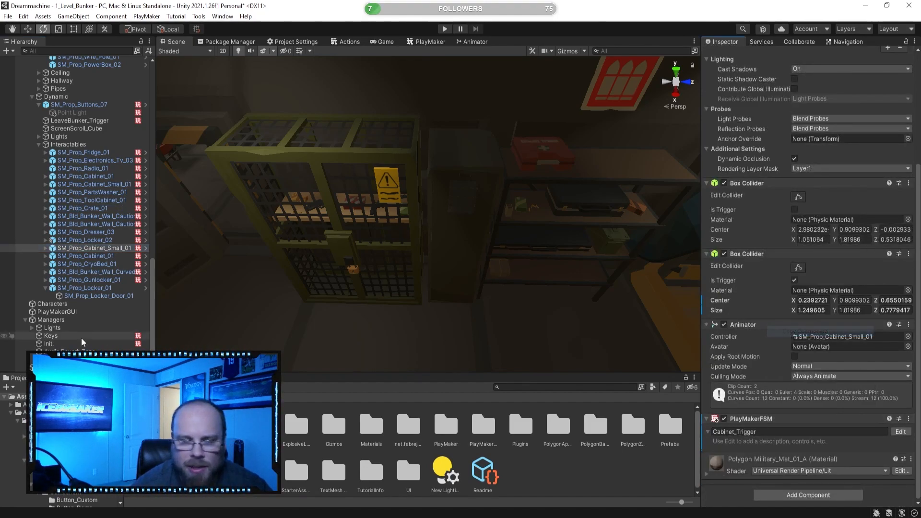
Paste the copied PlayMakerFSM onto SM_Prop_Locker_01 as a new component and rename it Locker_Trigger.
left_click(86, 288)
right_click(753, 364)
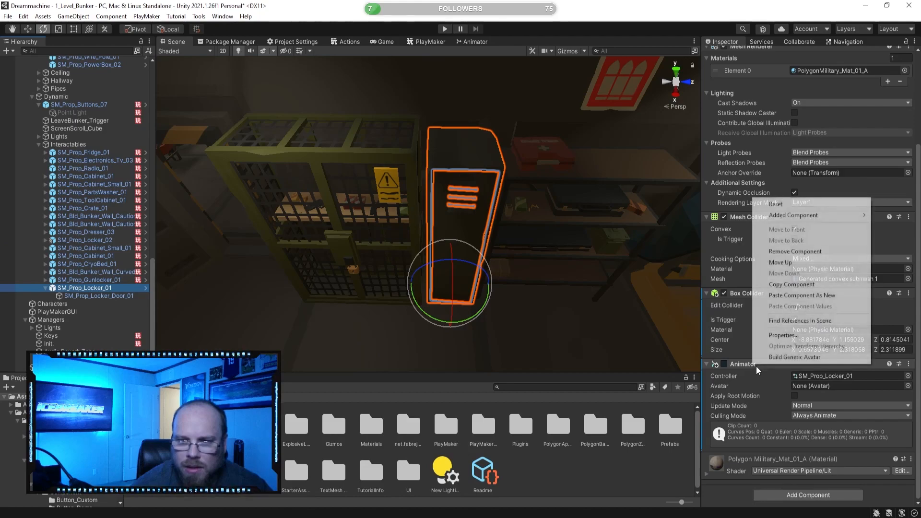
left_click(806, 295)
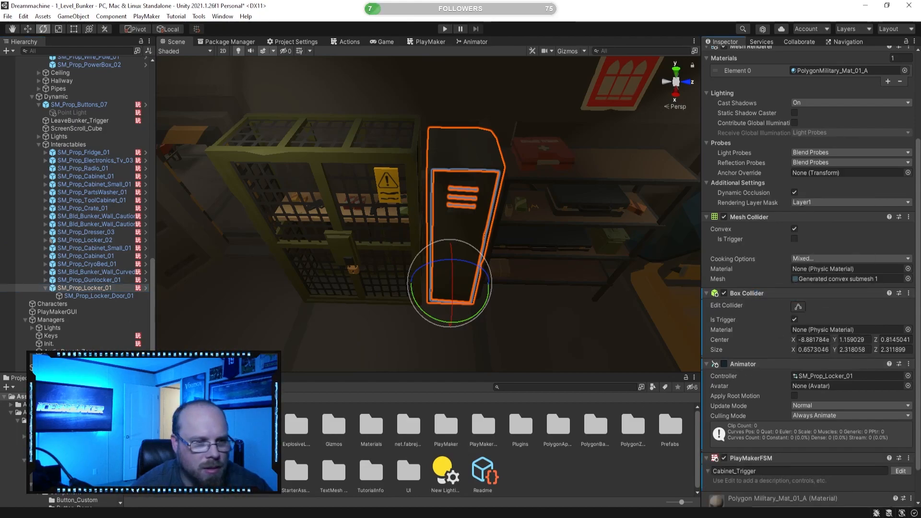
scroll(741, 408, "down", 2)
left_click(730, 433)
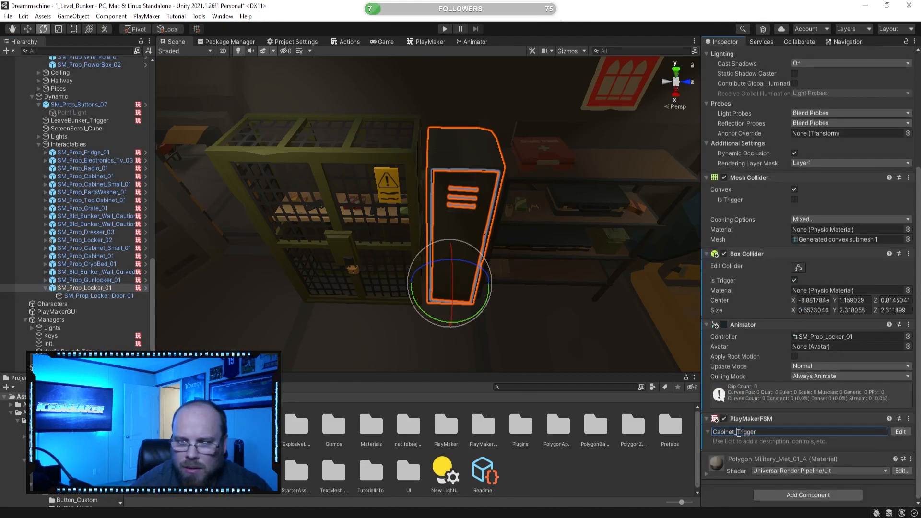
double_click(729, 432)
type("Locker")
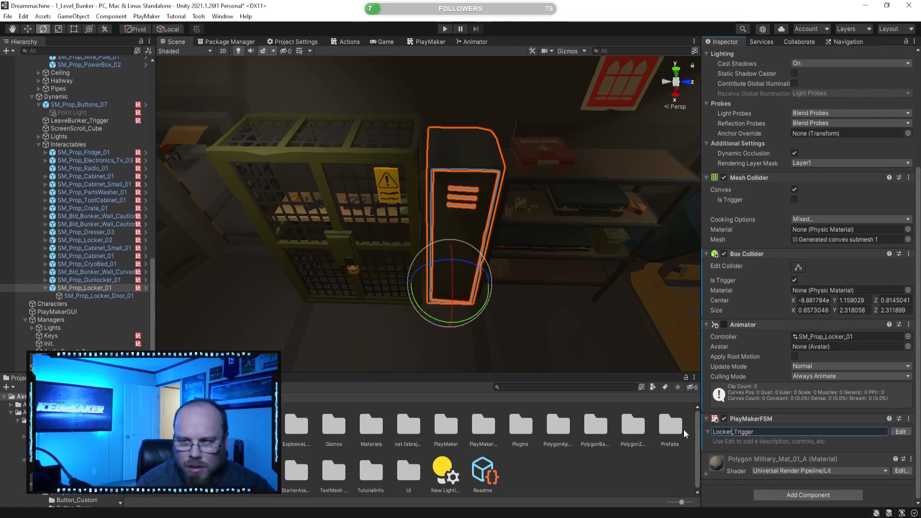
key("Return")
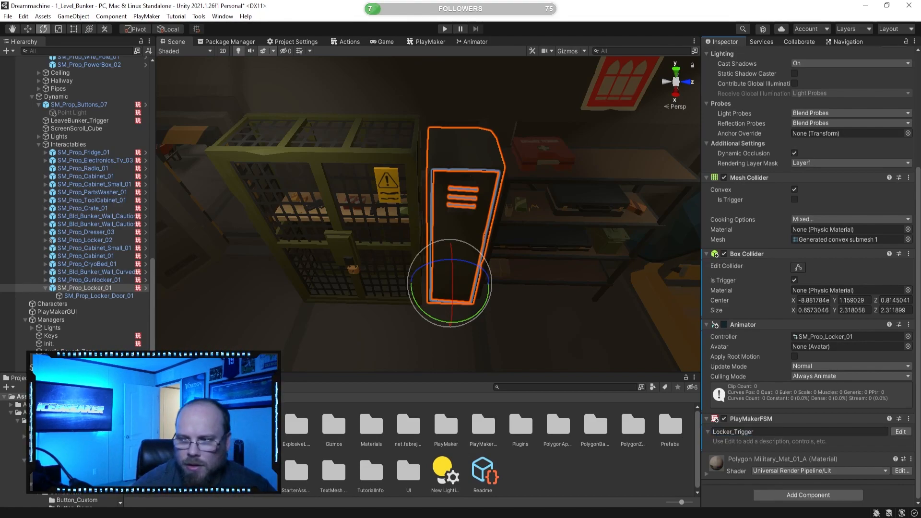
Open the Locker_Trigger FSM and review the actions of its DeActivate, Player in Zone, Open and IsOpen states.
left_click(900, 432)
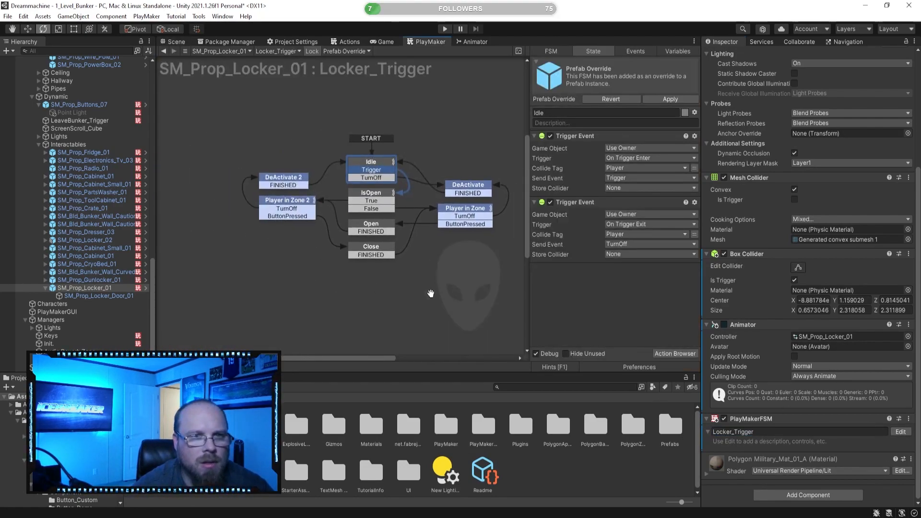
left_click(422, 208)
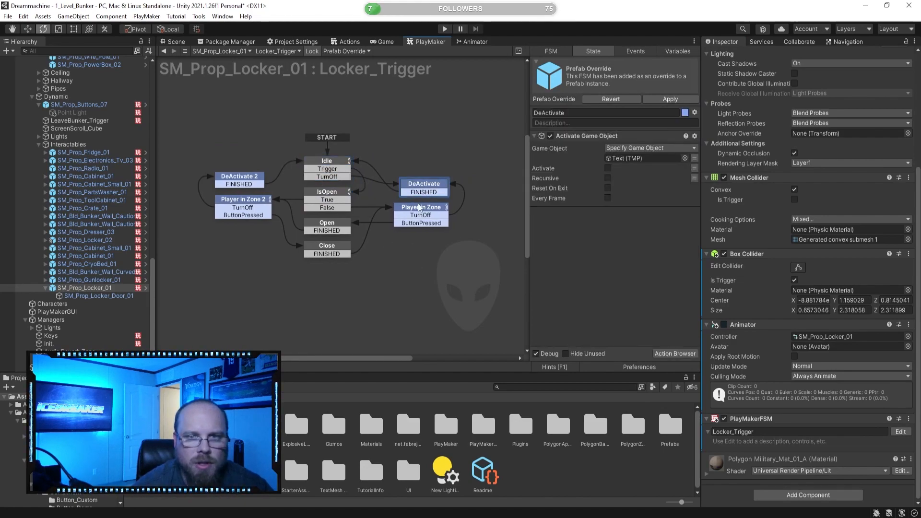
scroll(630, 267, "down", 2)
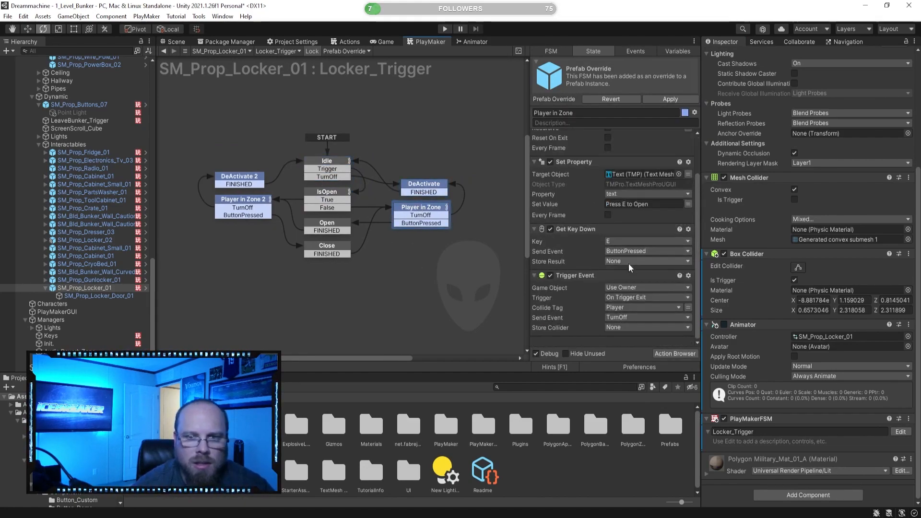
left_click(347, 228)
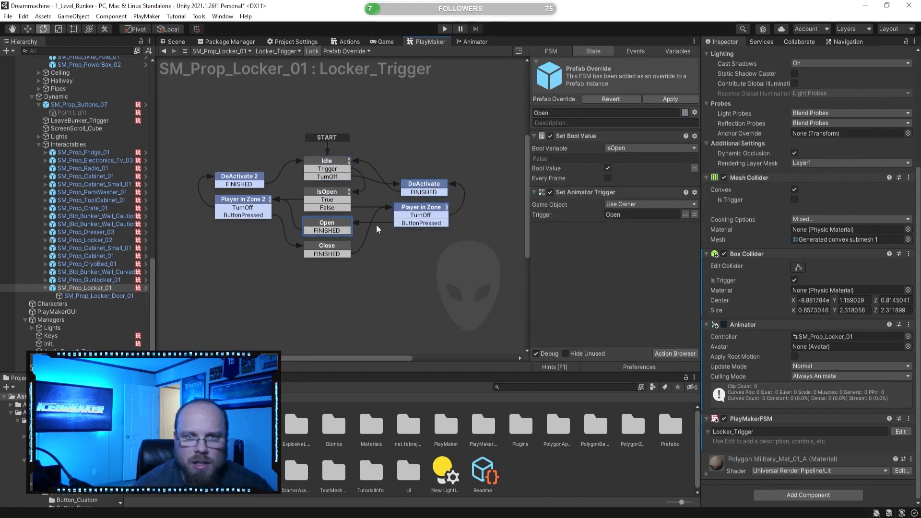
left_click(330, 199)
left_click(256, 200)
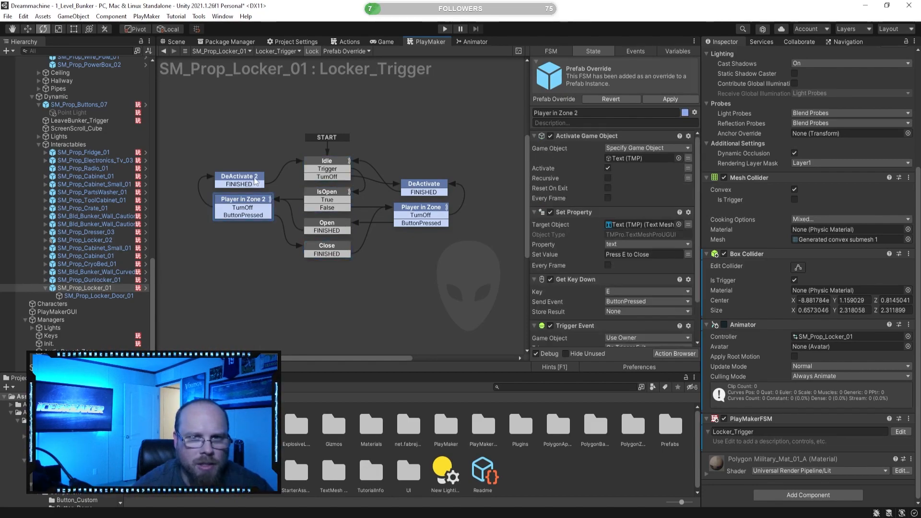
left_click(256, 178)
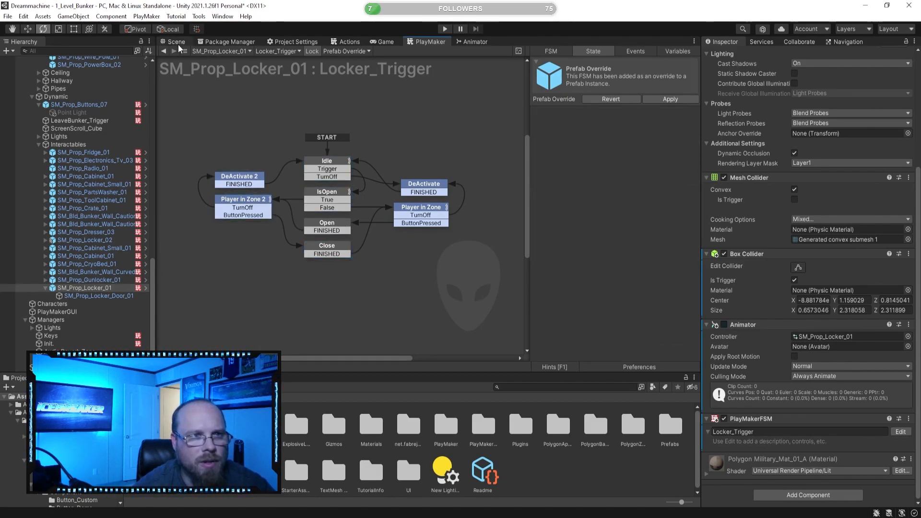
Examine SM_Prop_Locker_01 and its SM_Prop_Locker_Door_01 child in the scene.
left_click(176, 43)
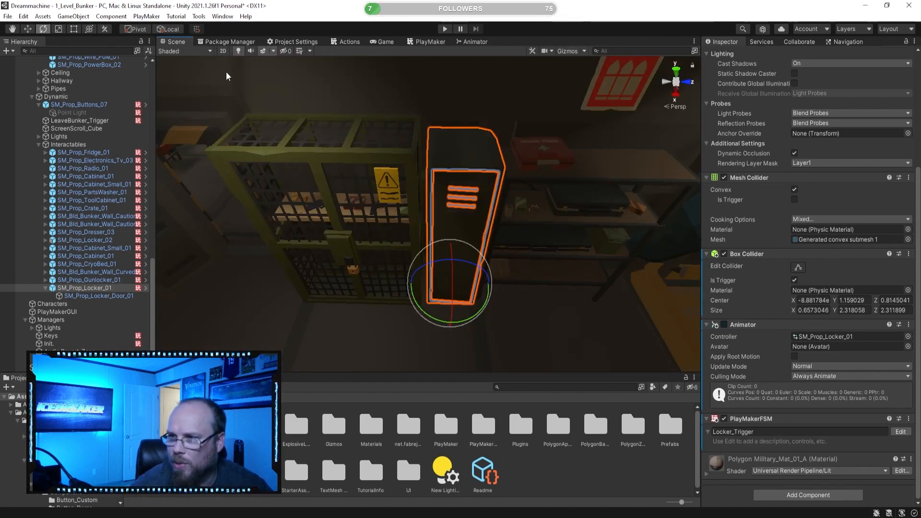
left_click(562, 476)
mouse_move(403, 262)
right_mouse_down()
mouse_move(378, 273)
mouse_move(385, 262)
right_mouse_up()
left_click(108, 288)
left_click(580, 478)
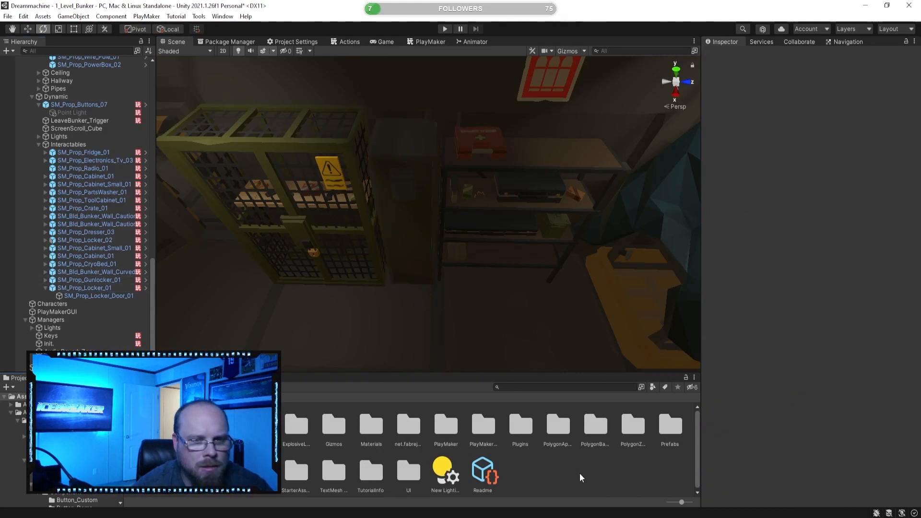
left_click(118, 296)
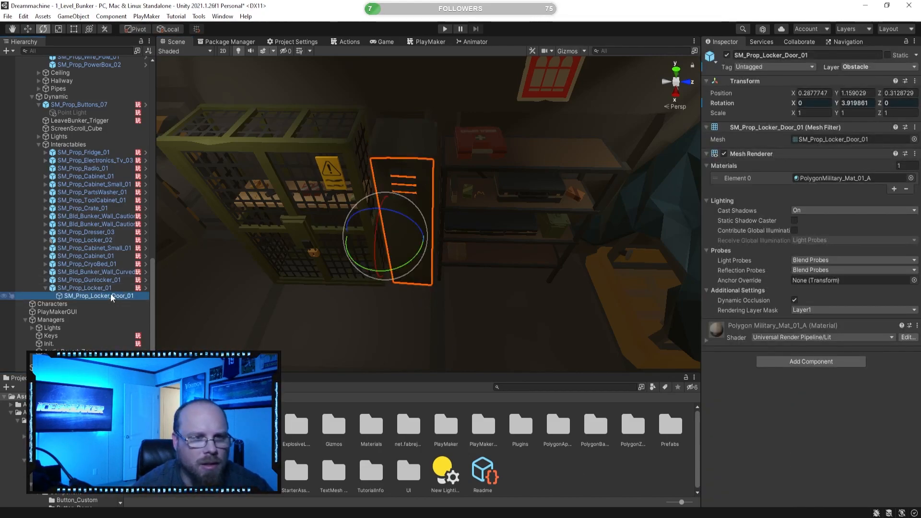
left_click(101, 288)
left_click_drag(389, 287, 386, 285, "alt")
right_click_drag(386, 284, 350, 283)
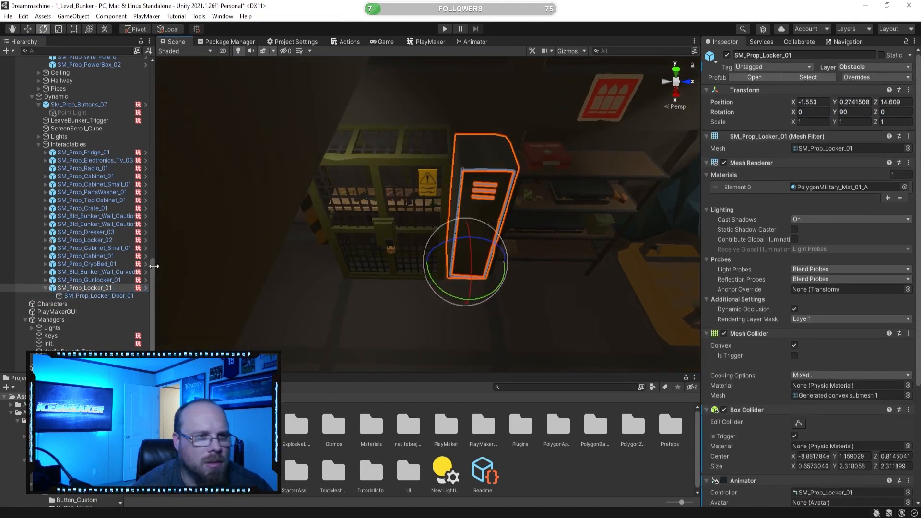
Open the Timeline object's Timeline_Manager FSM and rename State 1 as Set Locker TRigger.
left_click(57, 360)
left_click(429, 41)
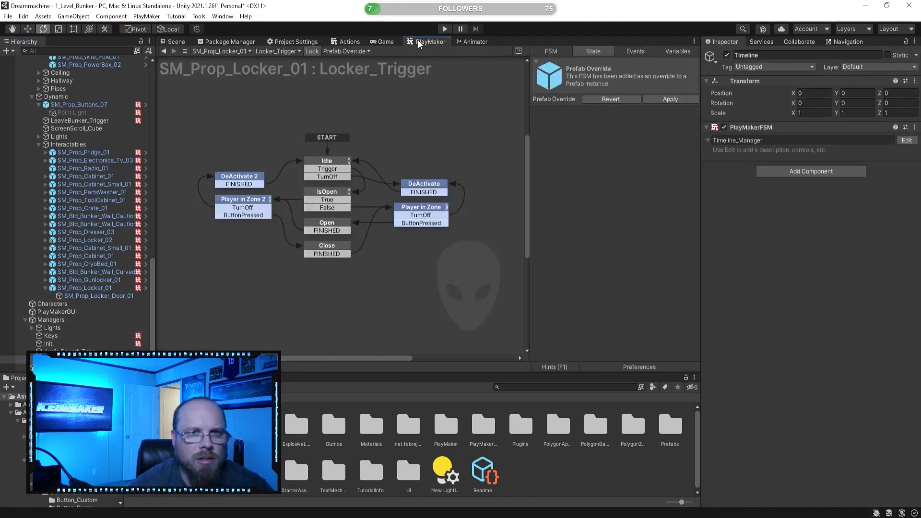
left_click(309, 52)
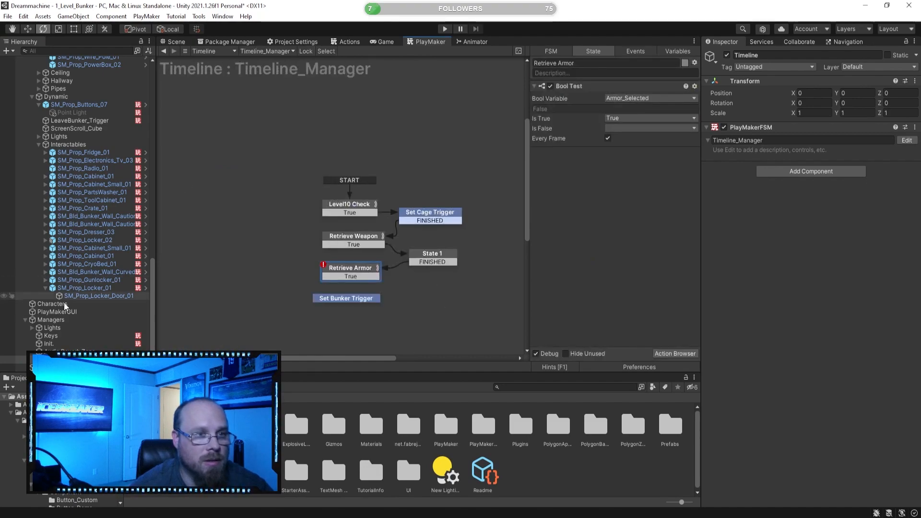
left_click(406, 219)
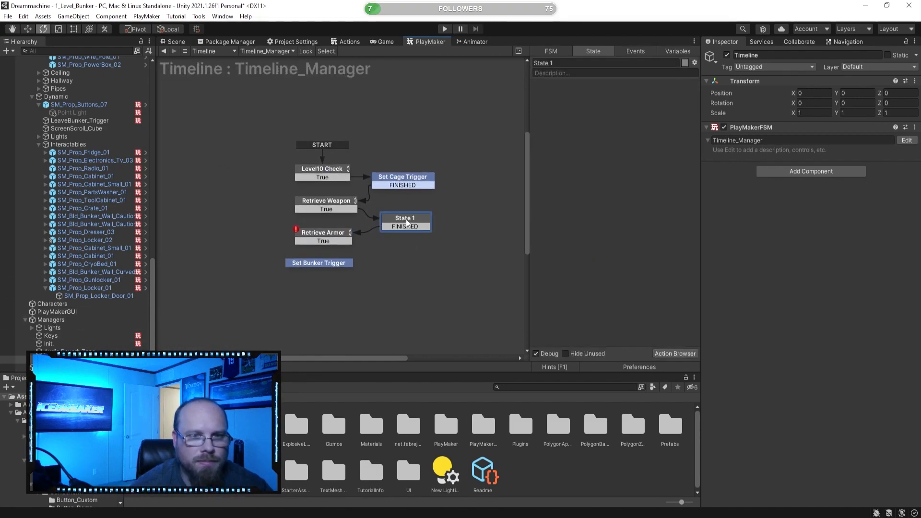
left_click(572, 64)
type("Set")
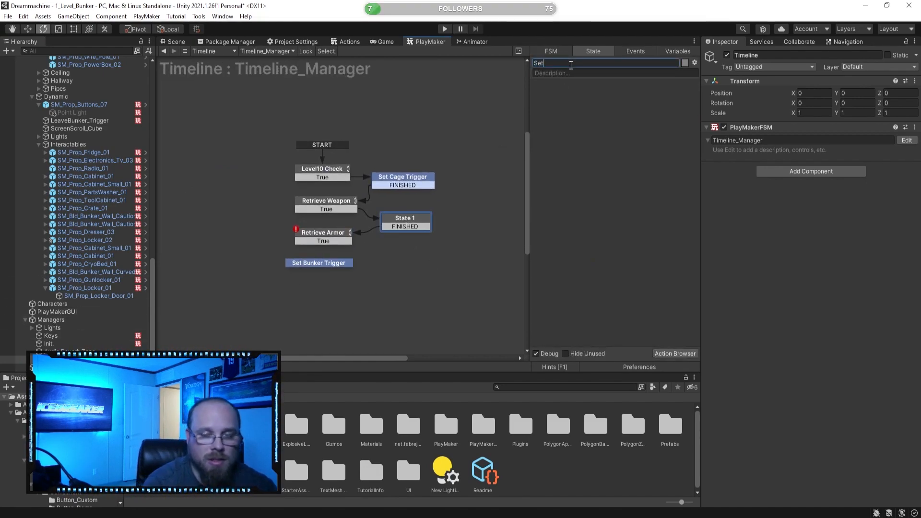
type(" Locker")
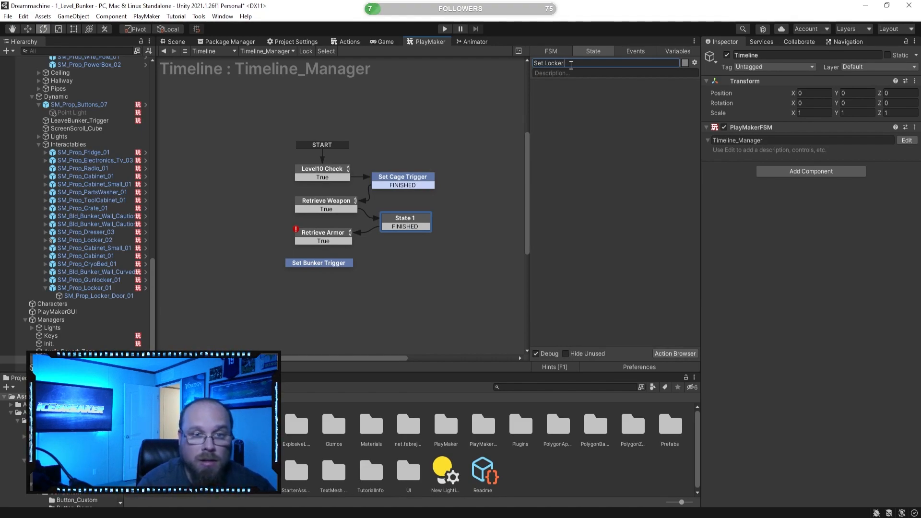
type(" Trigger")
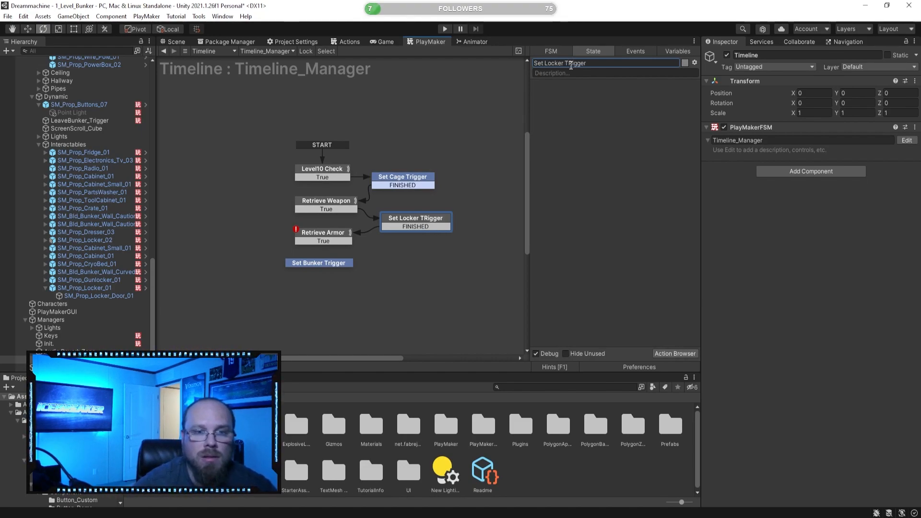
key("Return")
Correct the capitalization in the renamed state so it reads Set Locker Trigger.
left_click(574, 63)
key("BackSpace")
type("r")
left_click(420, 261)
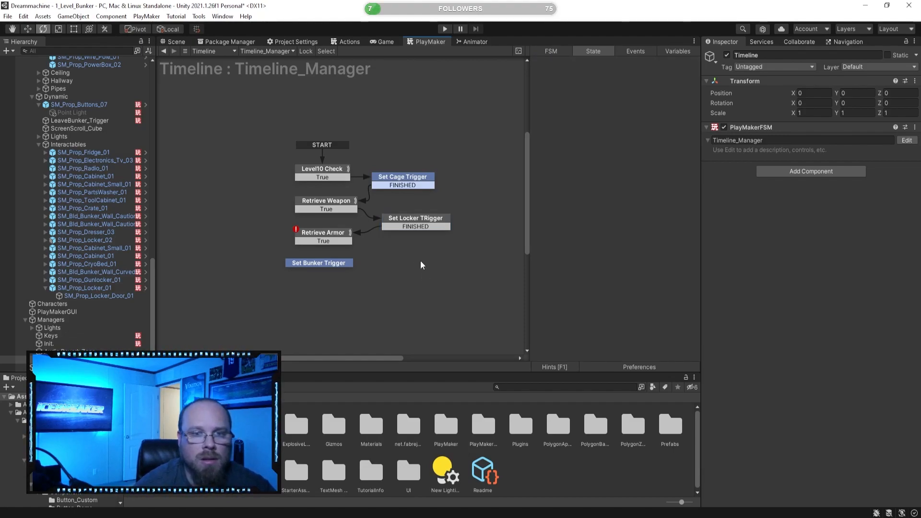
left_click(417, 218)
left_click(573, 63)
left_click(573, 63)
key("BackSpace")
type("r")
left_click(396, 245)
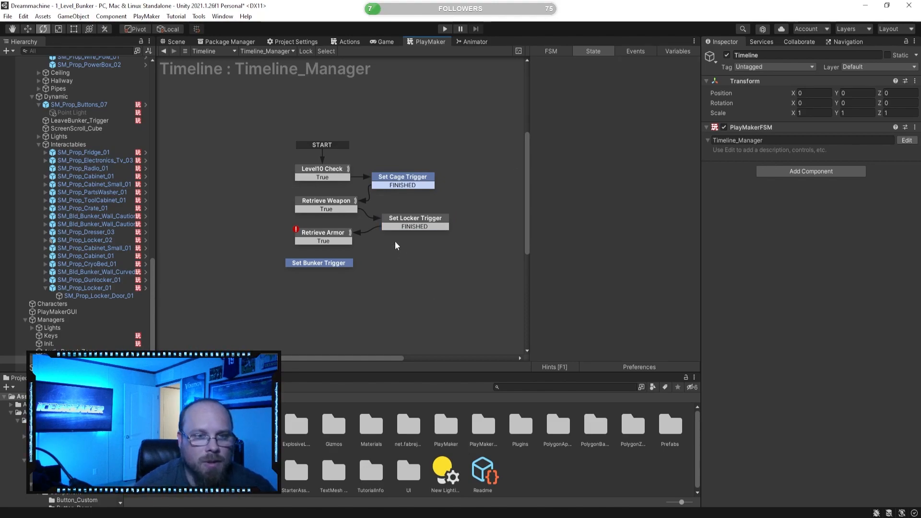
Add a Set Property action to Set Locker Trigger that sets SM_Prop_Locker_01's Box Collider enabled to true, and disable that collider on the locker.
left_click(409, 178)
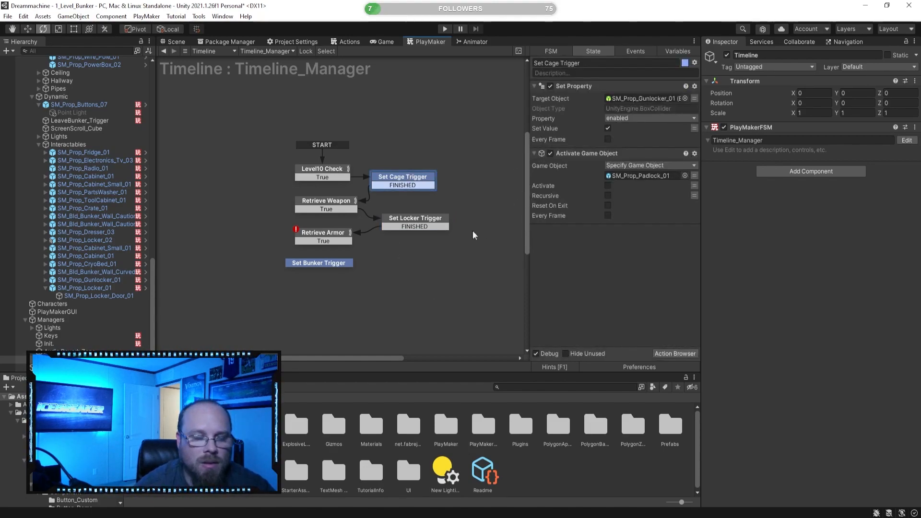
left_click(343, 231)
left_click(413, 217)
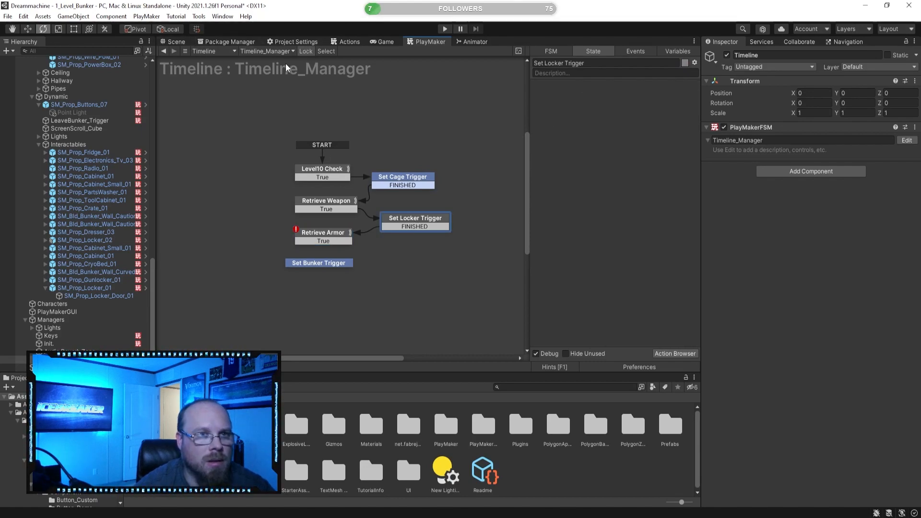
left_click(110, 288)
scroll(763, 375, "down", 5)
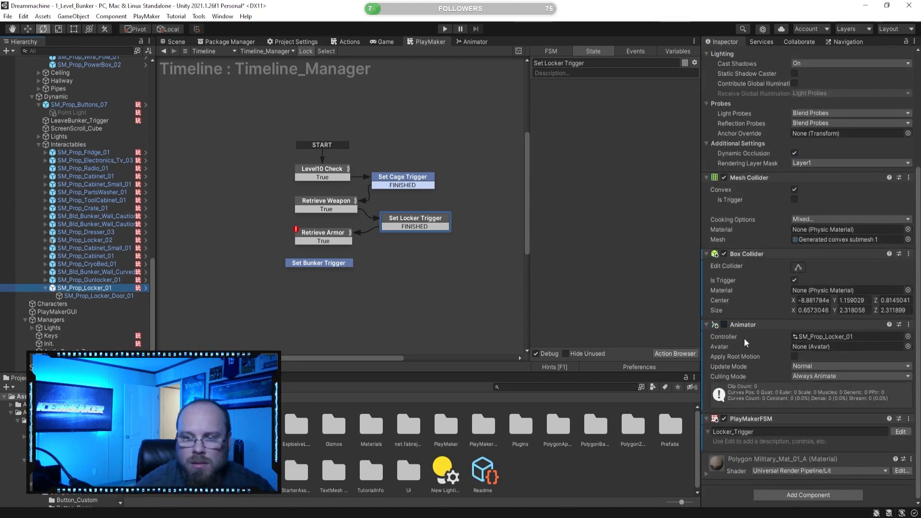
left_click_drag(762, 257, 622, 197)
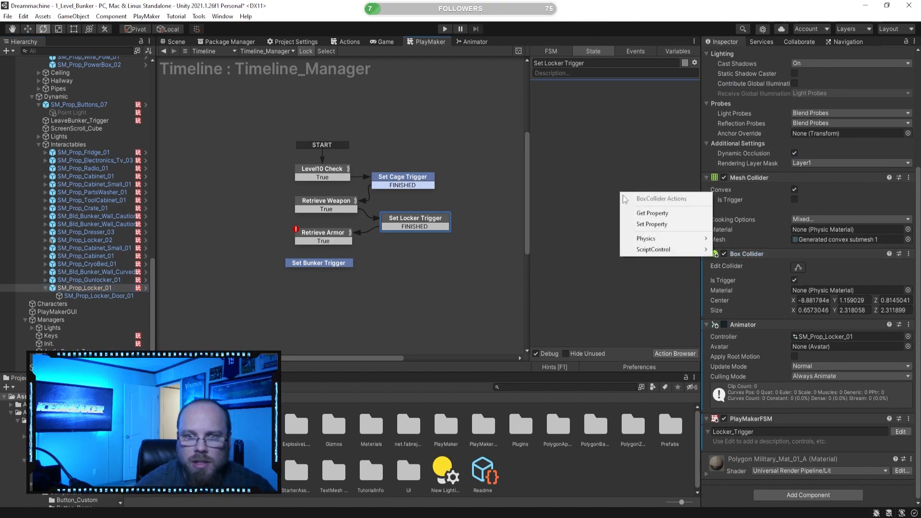
left_click(652, 225)
left_click(619, 119)
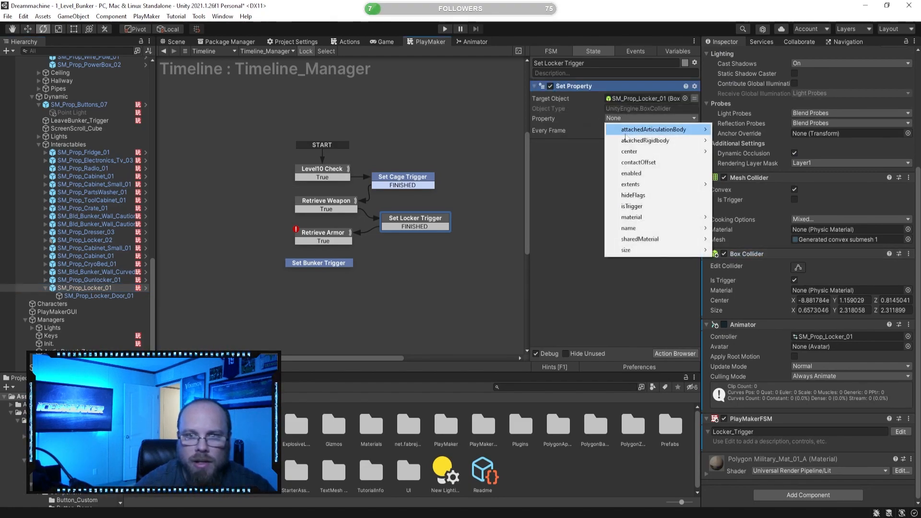
left_click(632, 173)
left_click(607, 129)
left_click(724, 255)
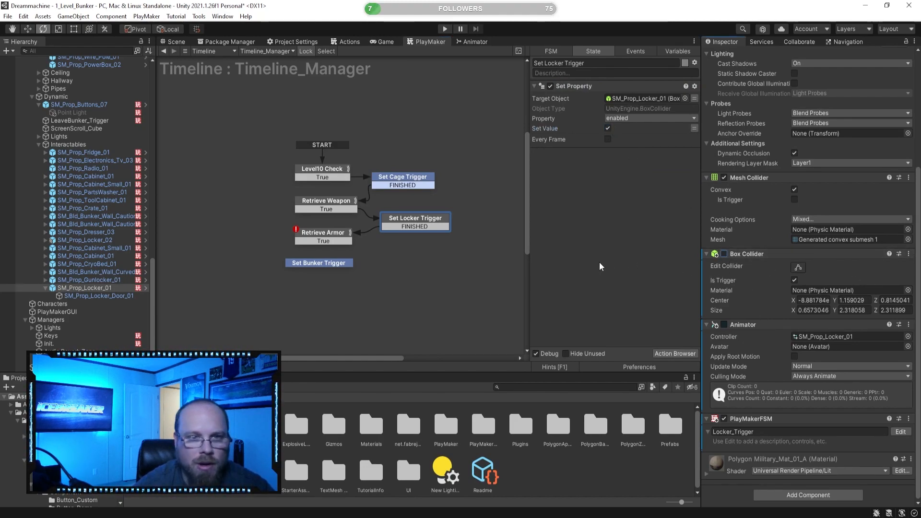
Compare the actions of the Set Cage Trigger and Set Locker Trigger states in the Timeline_Manager FSM.
left_click(404, 278)
left_click(329, 234)
left_click(421, 216)
left_click(413, 181)
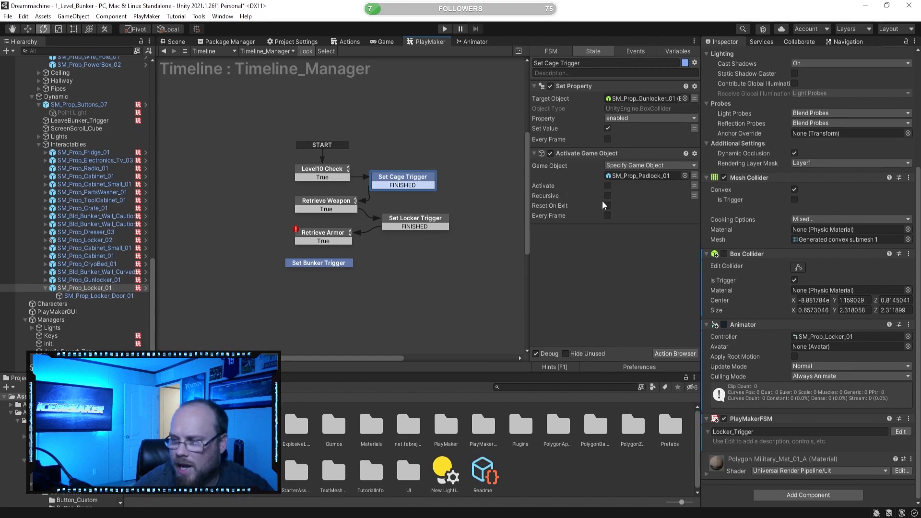
left_click(429, 223)
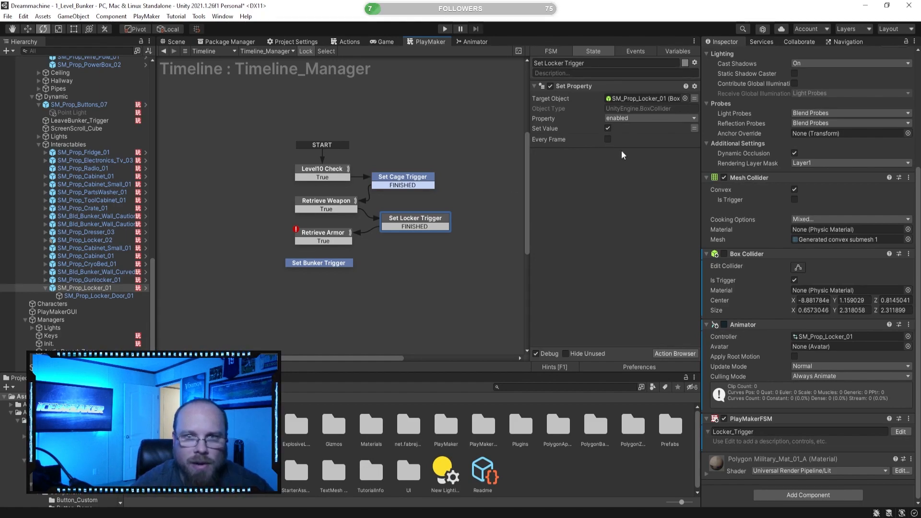
left_click(347, 209)
left_click(405, 218)
left_click(412, 177)
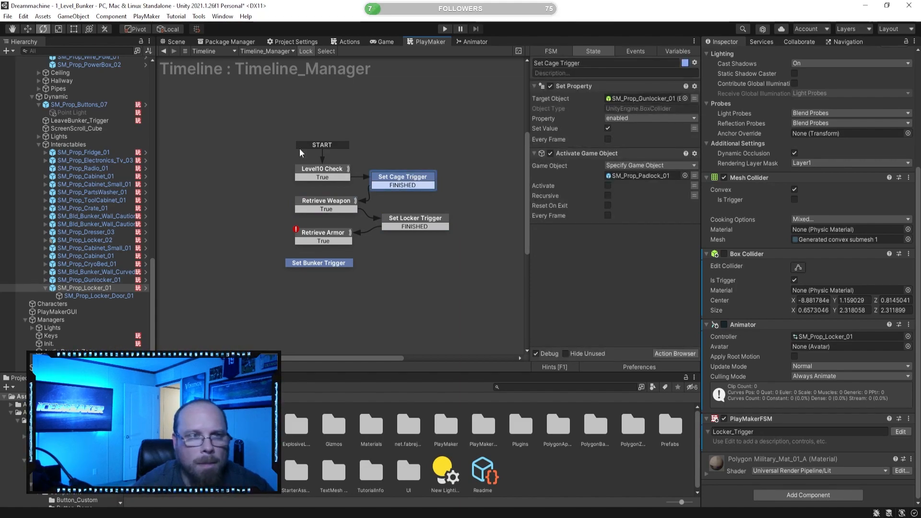
Tidy the Timeline_Manager graph by lining up Set Cage Trigger and Set Locker Trigger beside the Level10 Check and Retrieve Weapon states.
left_click(417, 216)
left_click_drag(416, 216, 427, 187)
left_click(419, 184)
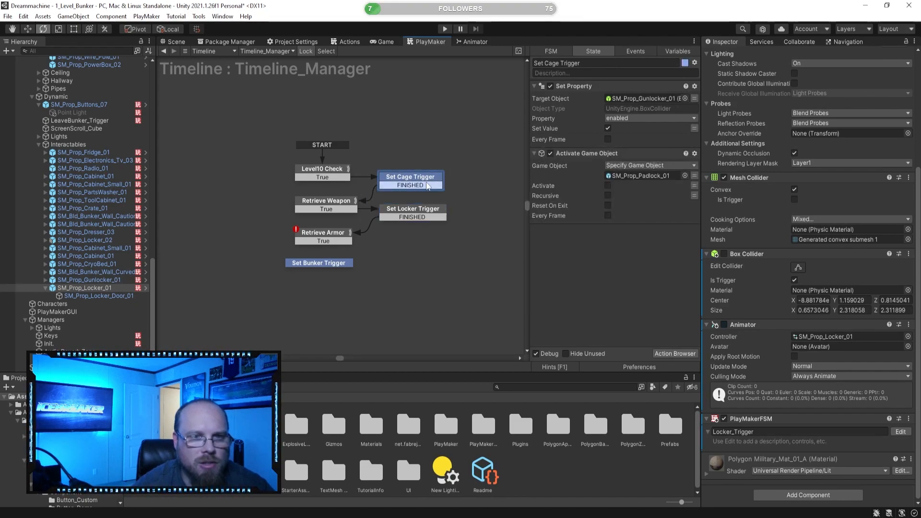
left_click(426, 200)
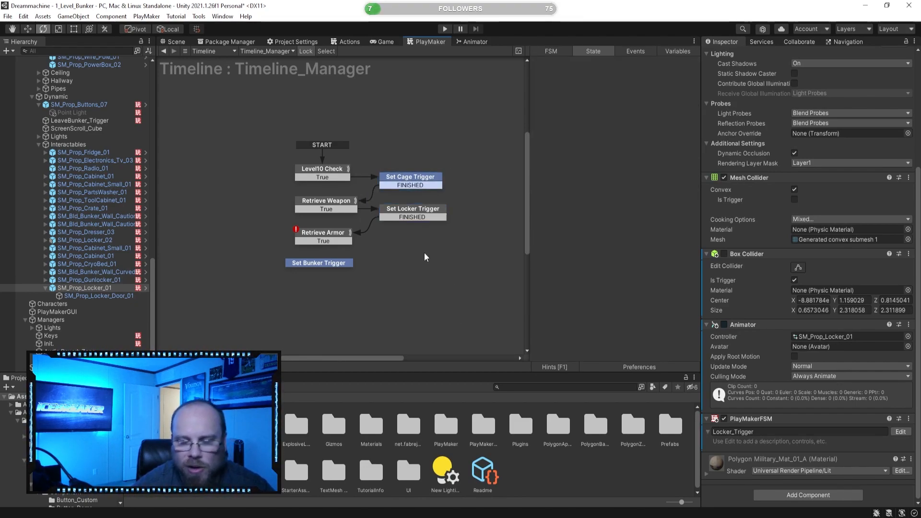
left_click(425, 209)
left_click(442, 286)
Review the Retrieve Armor and Set Locker Trigger states, and inspect the locker and weapon cage in the scene.
left_click(336, 234)
left_click(416, 208)
left_click(176, 42)
left_click_drag(301, 109, 427, 199, "alt")
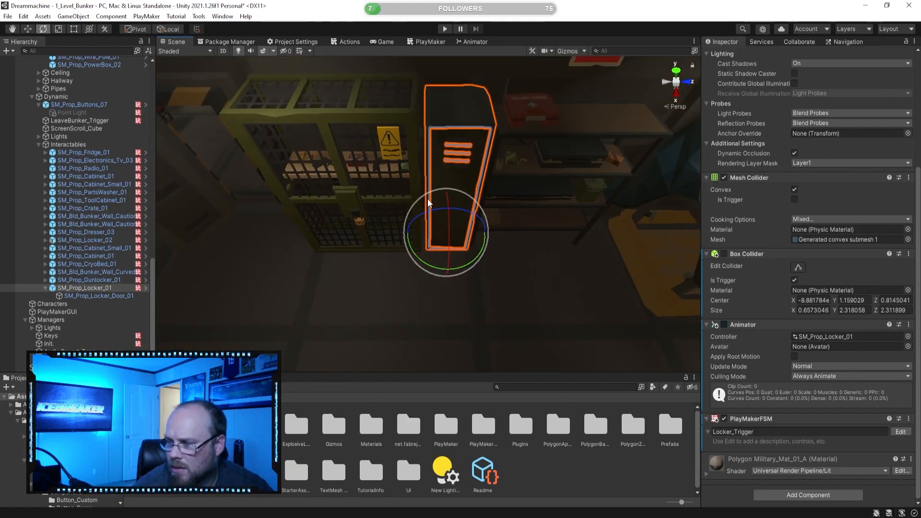
left_click_drag(467, 240, 471, 206, "alt")
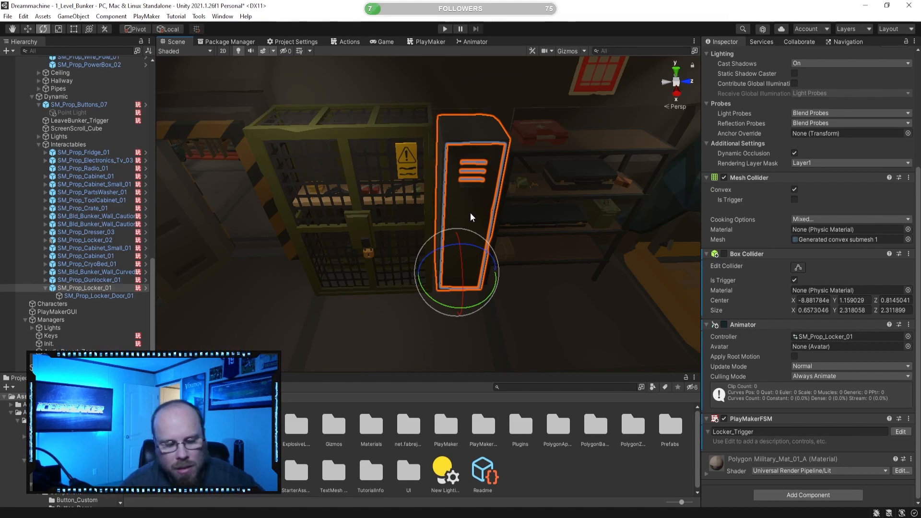
left_click(419, 42)
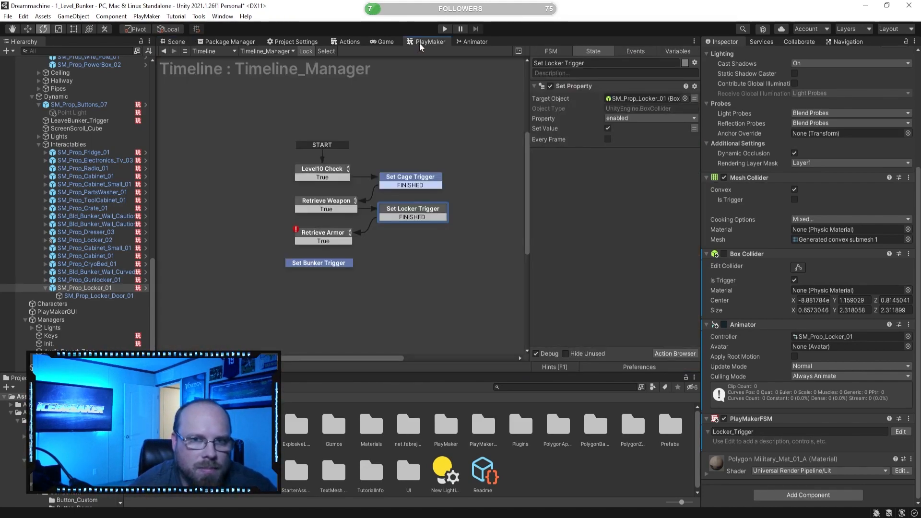
left_click(176, 43)
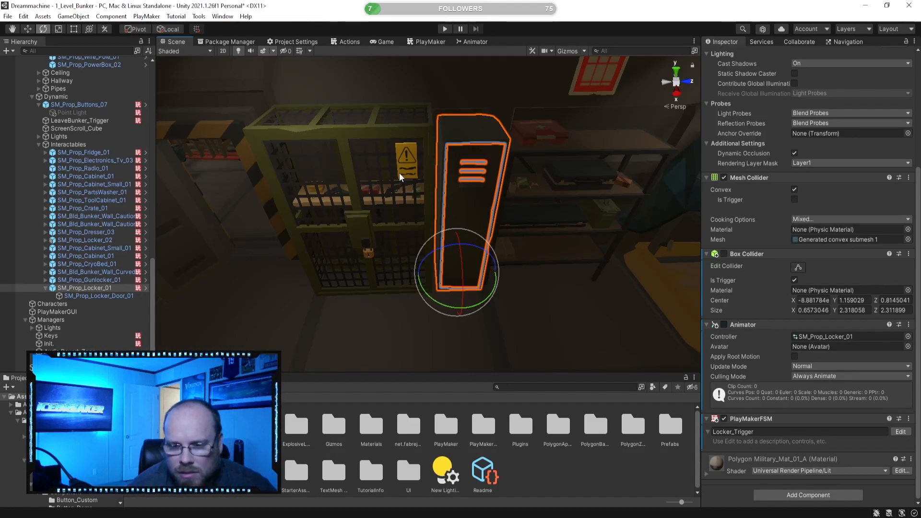
left_click_drag(506, 222, 453, 217, "alt")
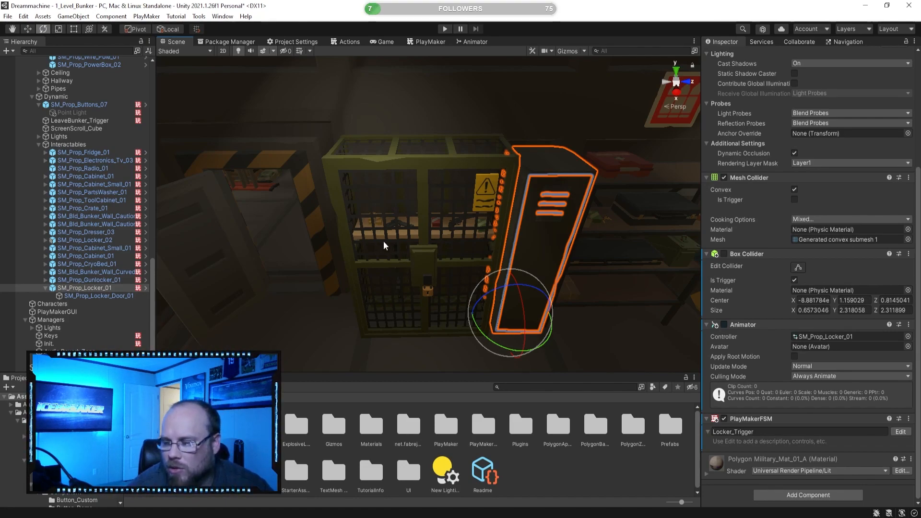
left_click_drag(390, 243, 382, 209, "alt")
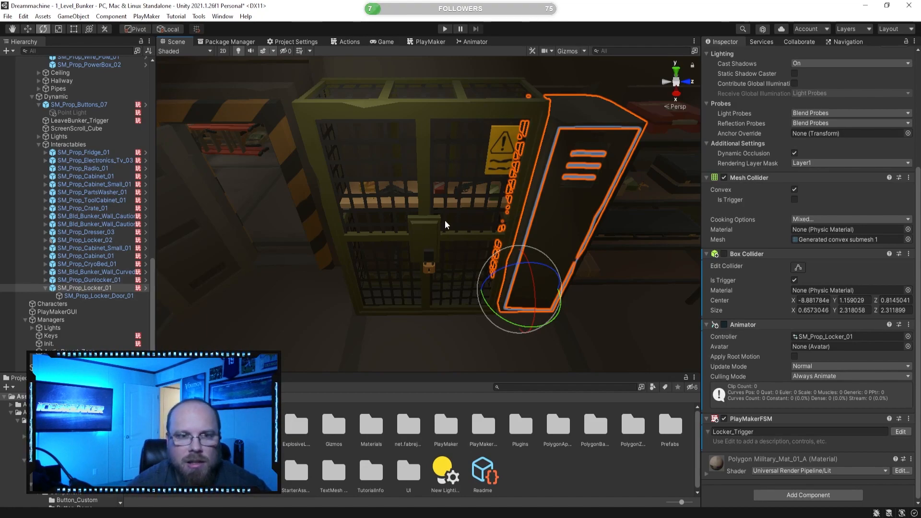
Examine the locker, the weapon cage and the surrounding shelving in the scene, including the SM_Prop_Locker_01 and SM_Prop_Locker_Door_01 objects.
key("f")
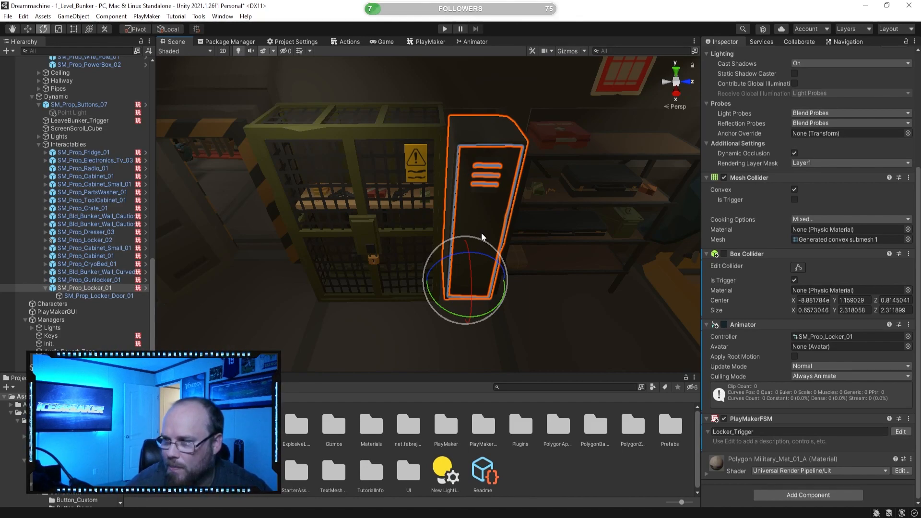
left_click(494, 275)
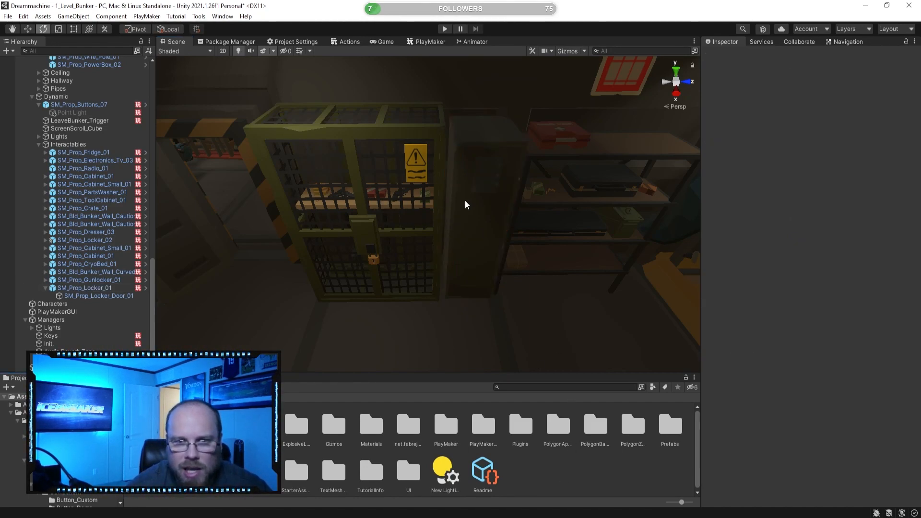
mouse_move(473, 206)
left_mouse_down("alt")
mouse_move(352, 214)
mouse_move(469, 208)
left_mouse_up("alt")
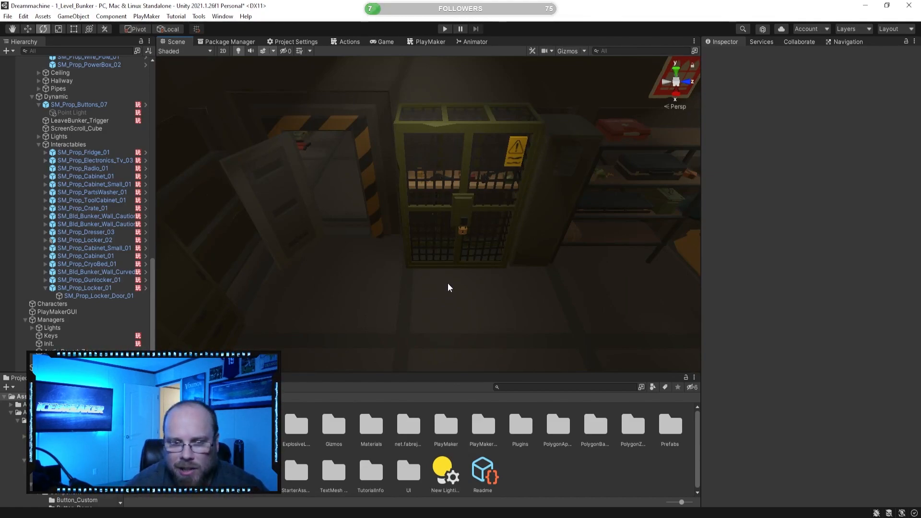
left_click_drag(439, 284, 489, 293, "alt")
mouse_move(314, 304)
left_mouse_down("alt")
mouse_move(411, 298)
mouse_move(323, 321)
left_mouse_up("alt")
right_click_drag(323, 320, 323, 311)
right_click_drag(608, 203, 499, 224)
right_click_drag(438, 232, 277, 252)
right_click_drag(356, 278, 416, 278)
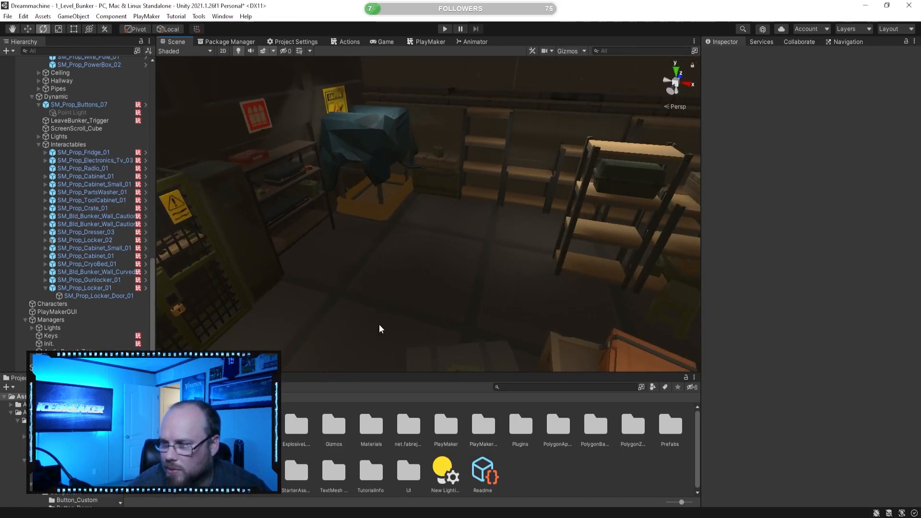
right_click_drag(388, 323, 240, 284)
left_click(111, 289)
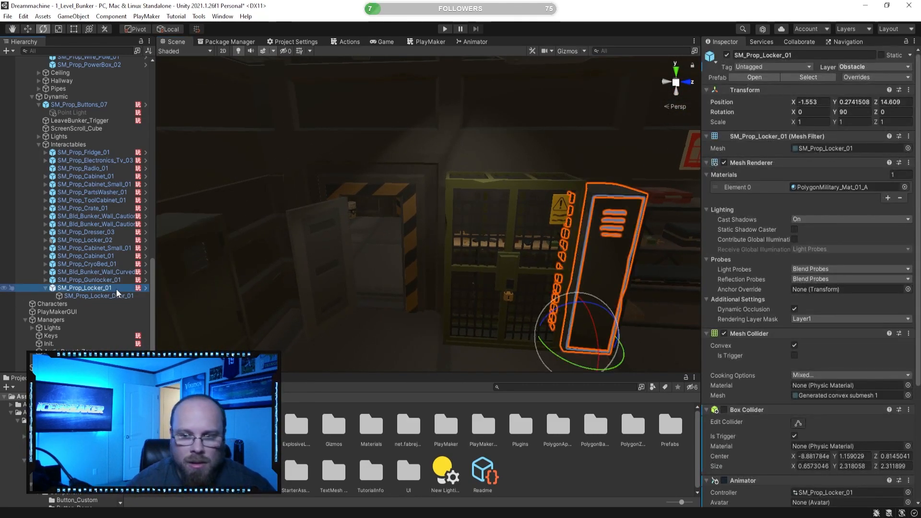
left_click(130, 297)
Review the actions of Set Locker Trigger, Set Cage Trigger, Retrieve Weapon and Retrieve Armor in the Timeline_Manager FSM.
left_click(429, 41)
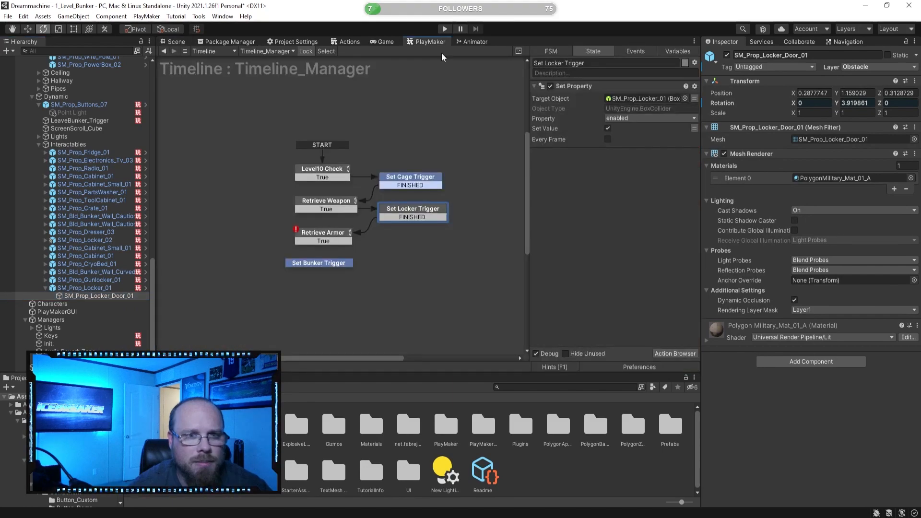
left_click(413, 210)
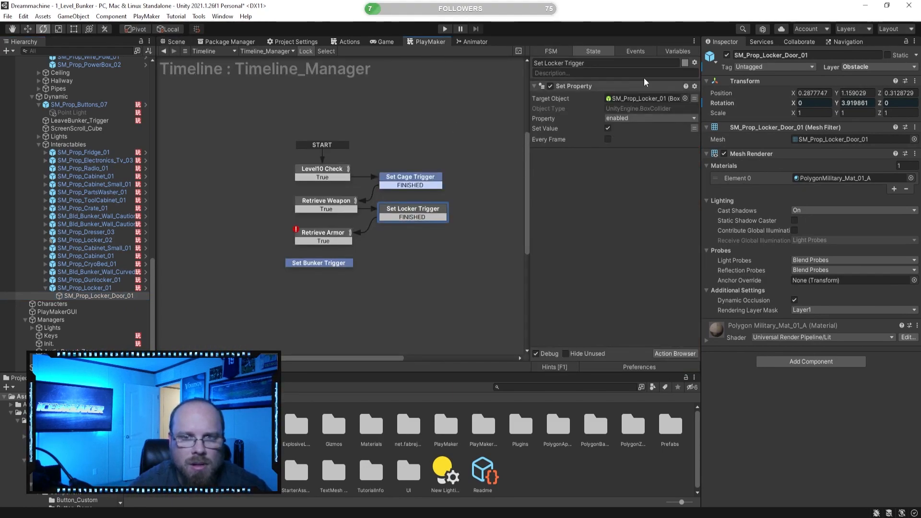
left_click(418, 179)
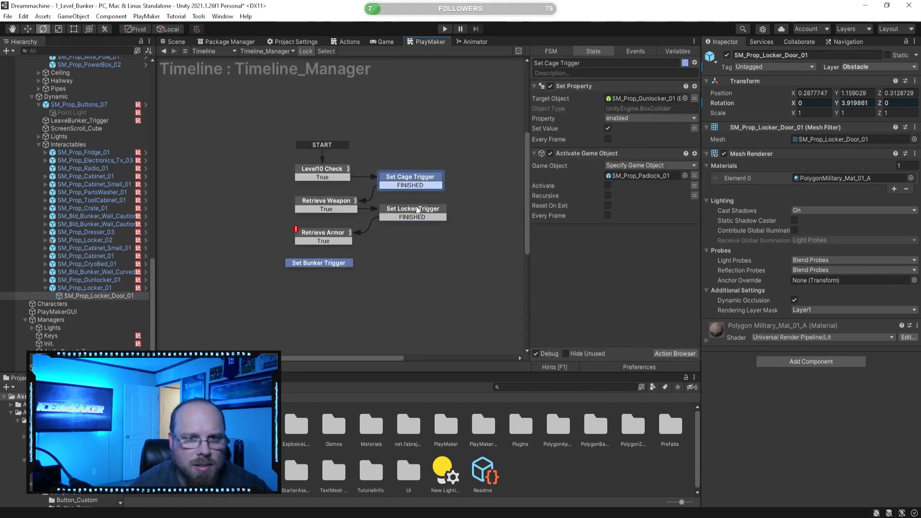
left_click(417, 208)
left_click(330, 237)
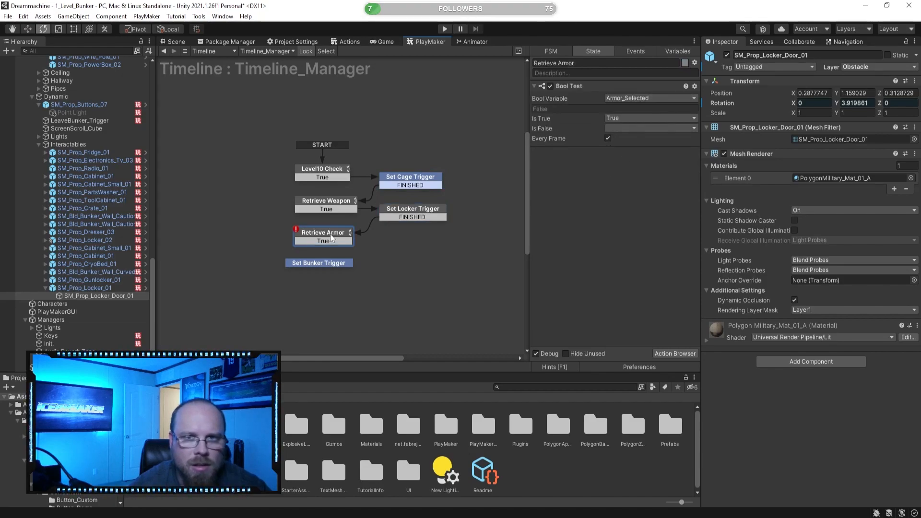
left_click(334, 202)
left_click(344, 234)
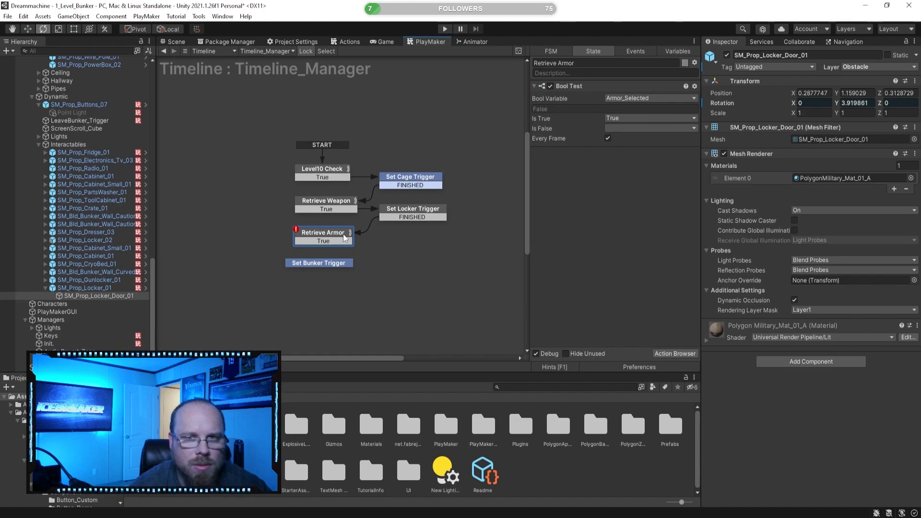
left_click(347, 203)
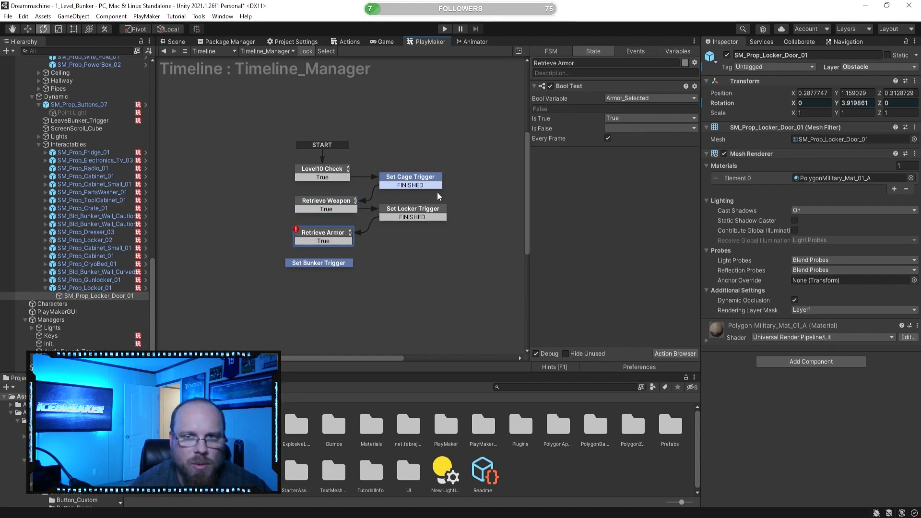
Place the Set Bunker Trigger state beside Retrieve Armor and link Retrieve Armor's True transition to it.
left_click(422, 252)
left_click_drag(328, 264, 415, 257)
left_click_drag(334, 240, 405, 254)
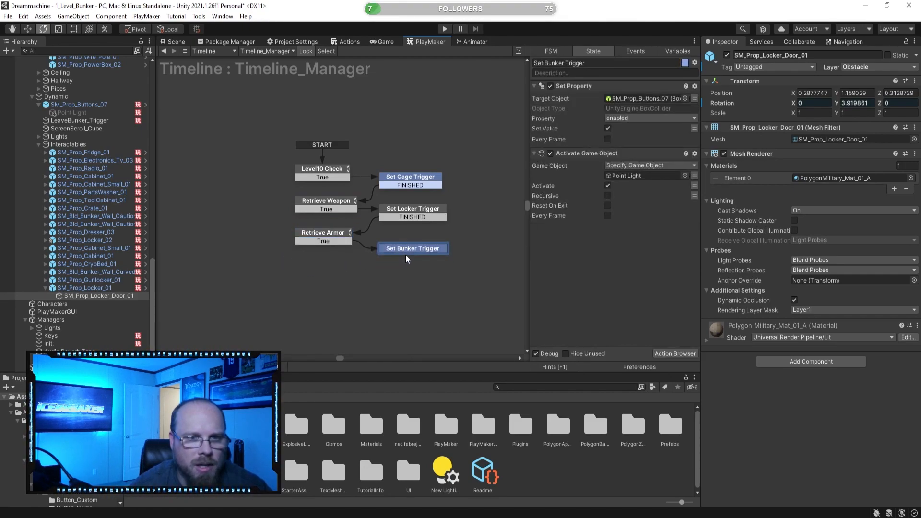
left_click(430, 297)
left_click(399, 209)
left_click(444, 283)
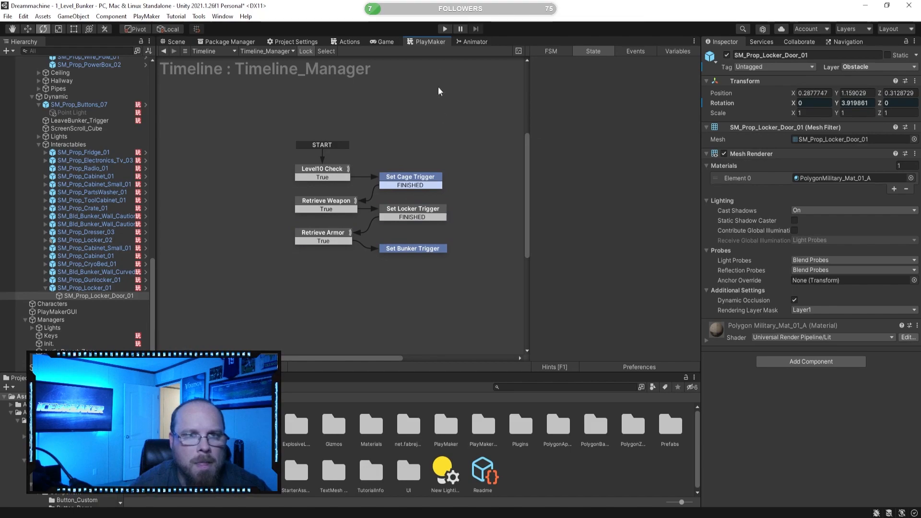
Play the level and walk the character up to the padlocked weapon cage to test it.
left_click(445, 29)
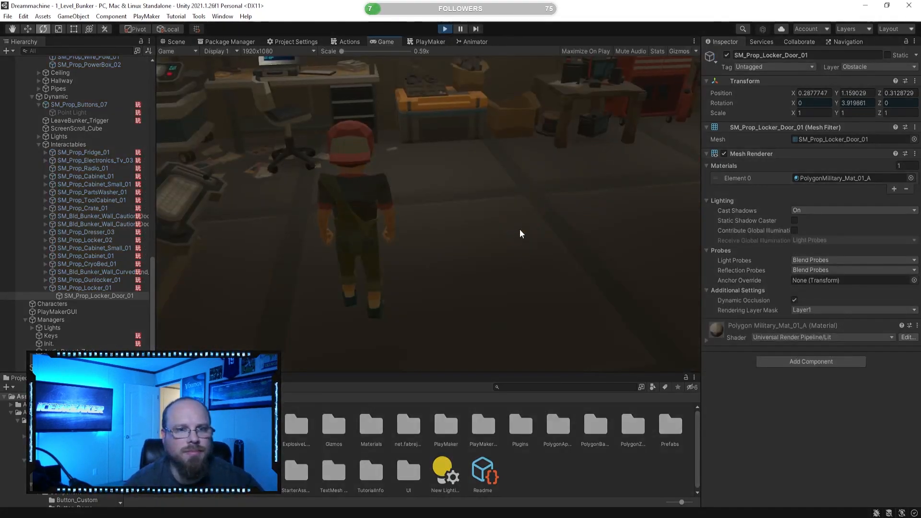
left_click(520, 230)
key("w")
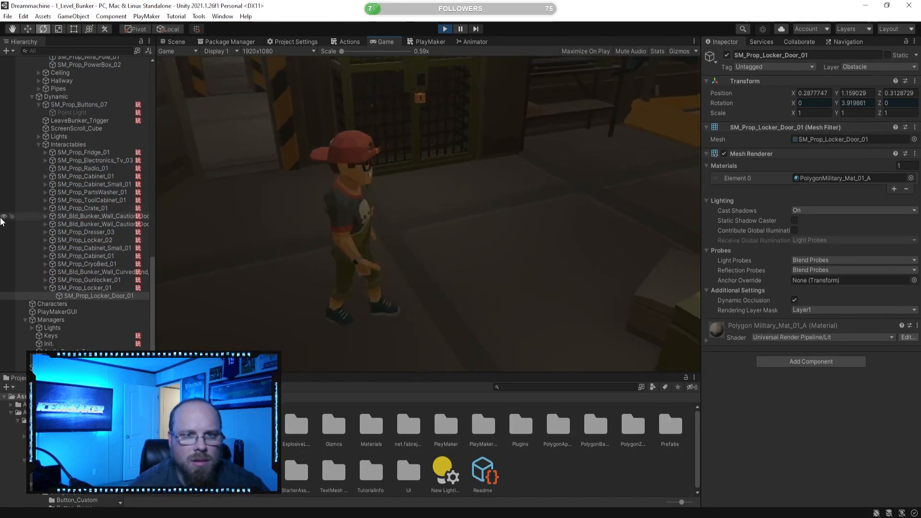
key("w")
key("s")
key("w")
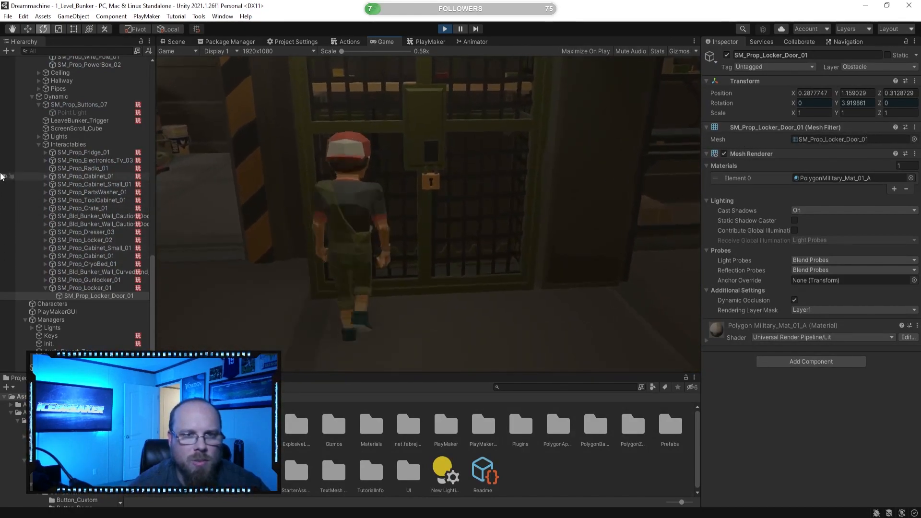
Set the Level10_Complete variable of the running Timeline_Manager FSM to true.
left_click(430, 42)
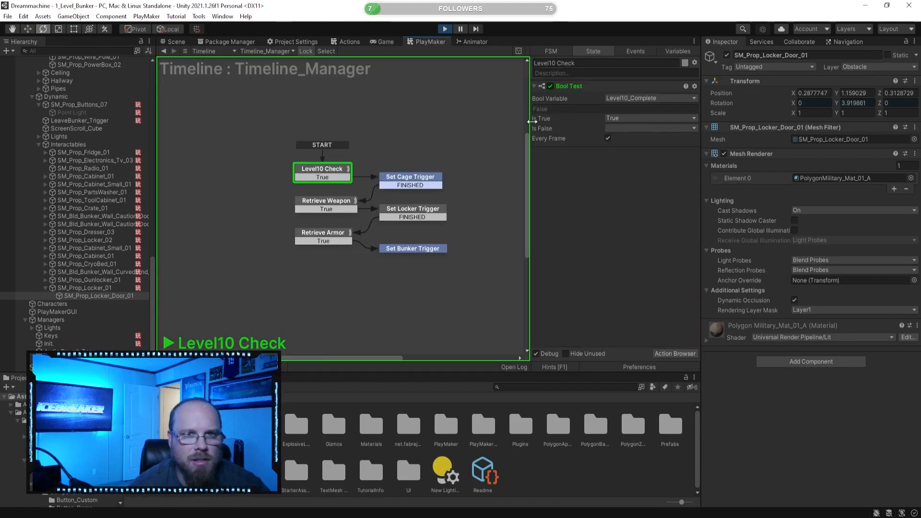
left_click(678, 51)
left_click(582, 95)
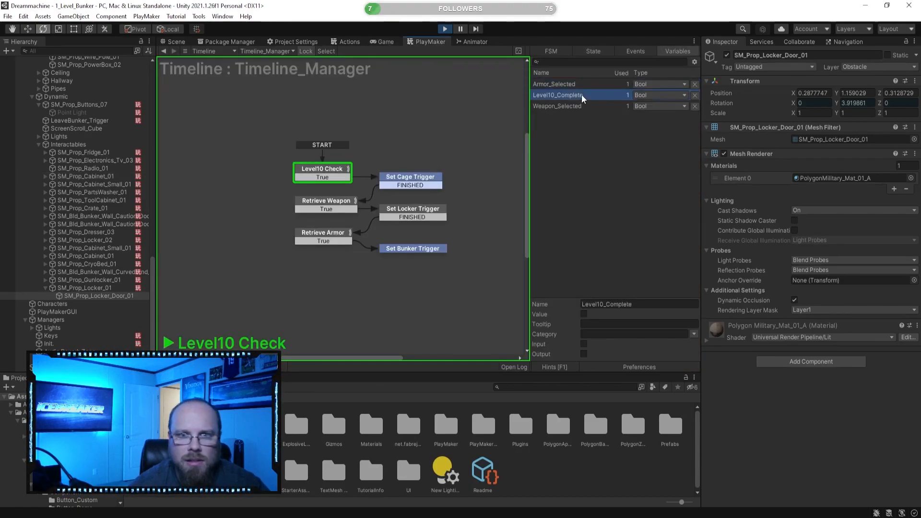
left_click(584, 314)
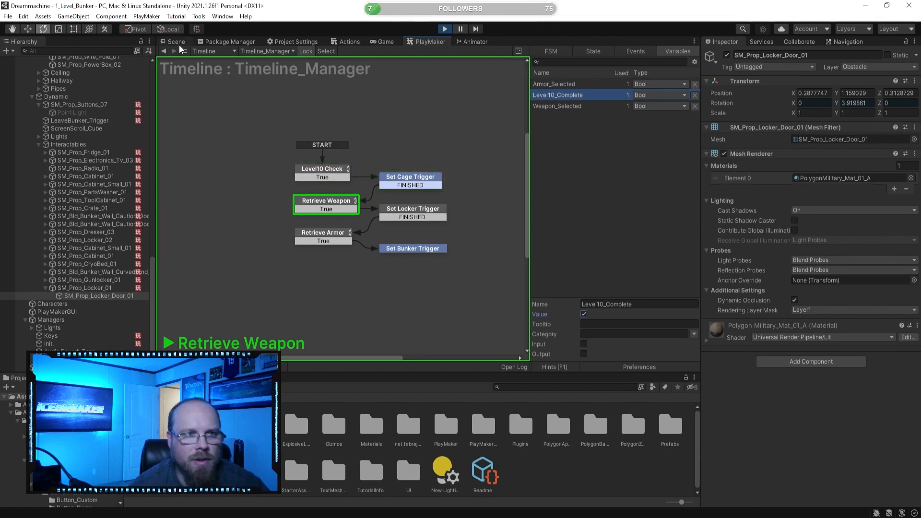
Test the weapon cage in the running game by opening and closing its doors and walking around it.
left_click(384, 42)
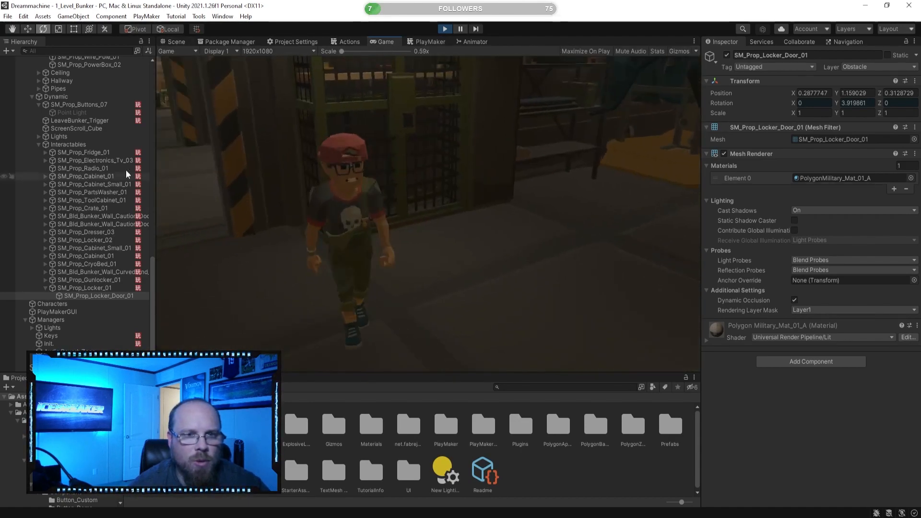
key("e")
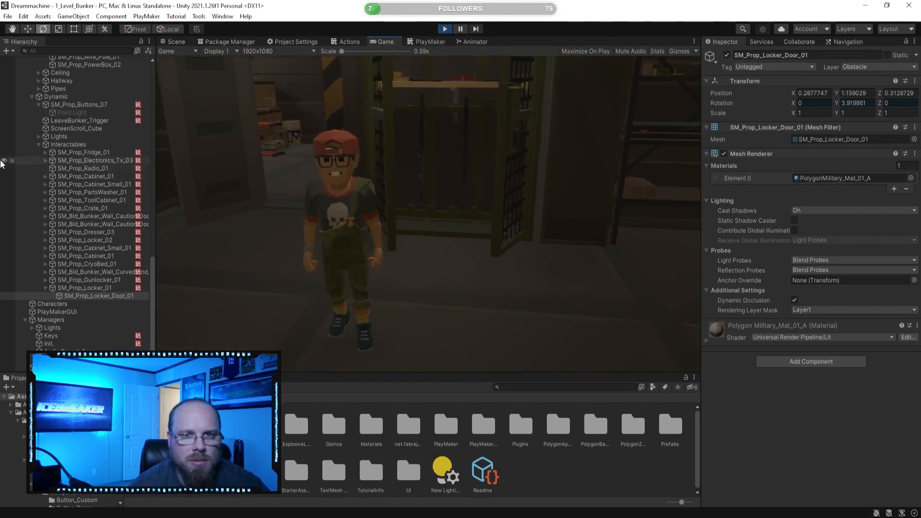
key("w")
key("e")
key("a")
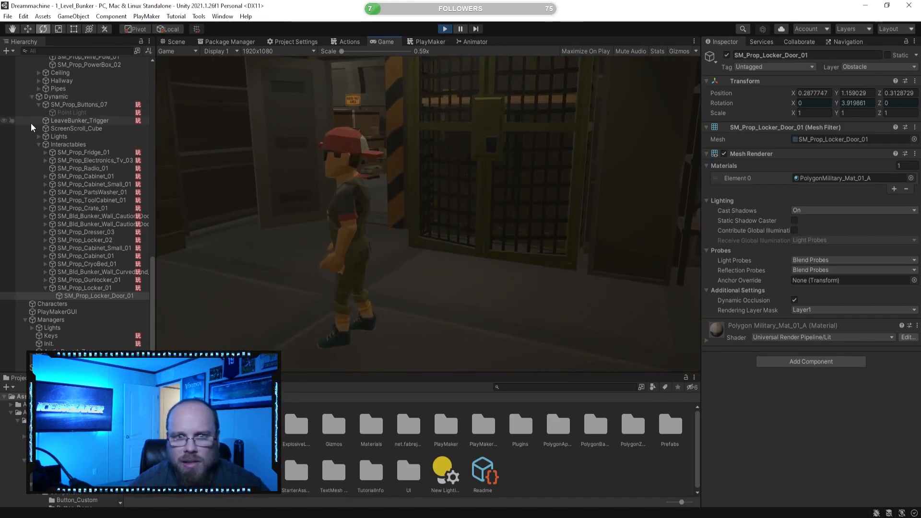
key("s")
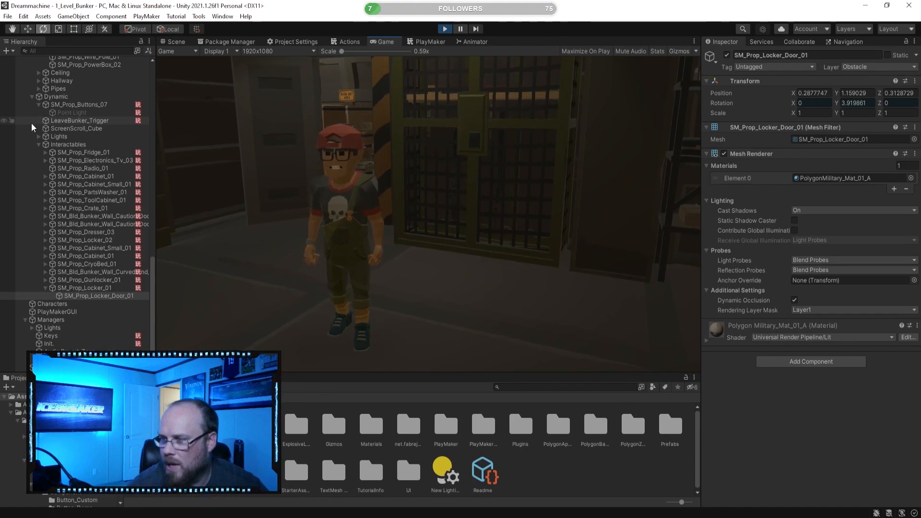
key("w")
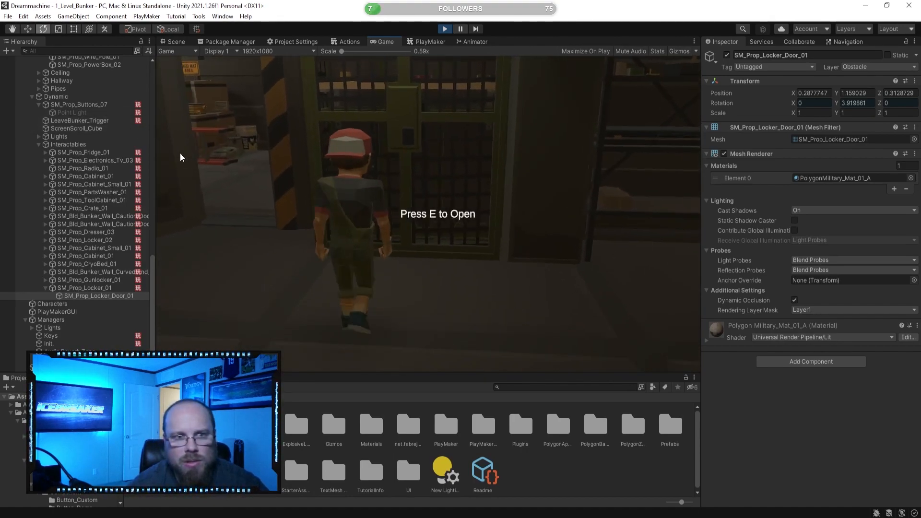
key("s")
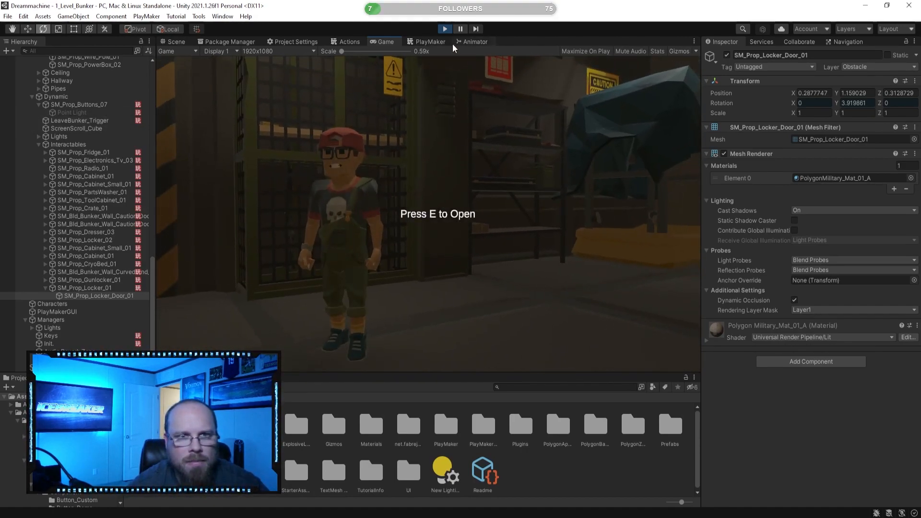
Set the Weapon_Selected variable of the running Timeline_Manager FSM to true.
left_click(434, 42)
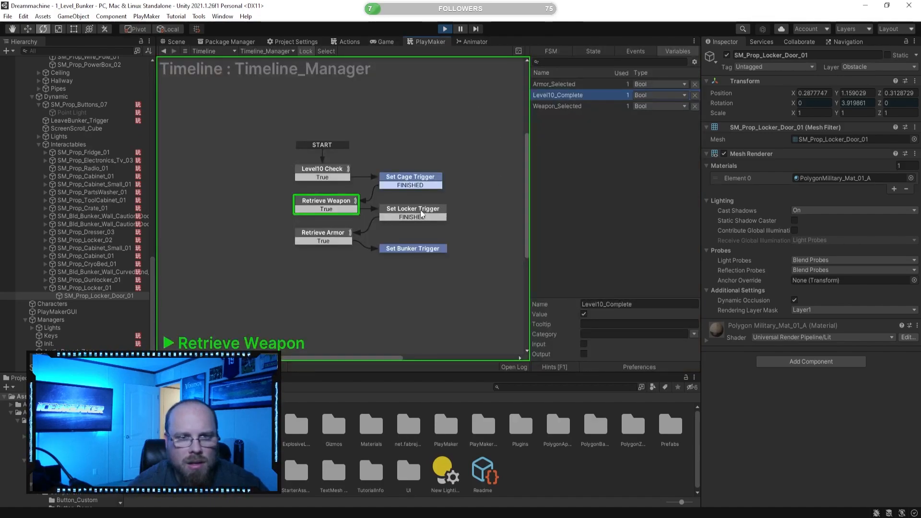
left_click(573, 84)
left_click(576, 106)
left_click(584, 314)
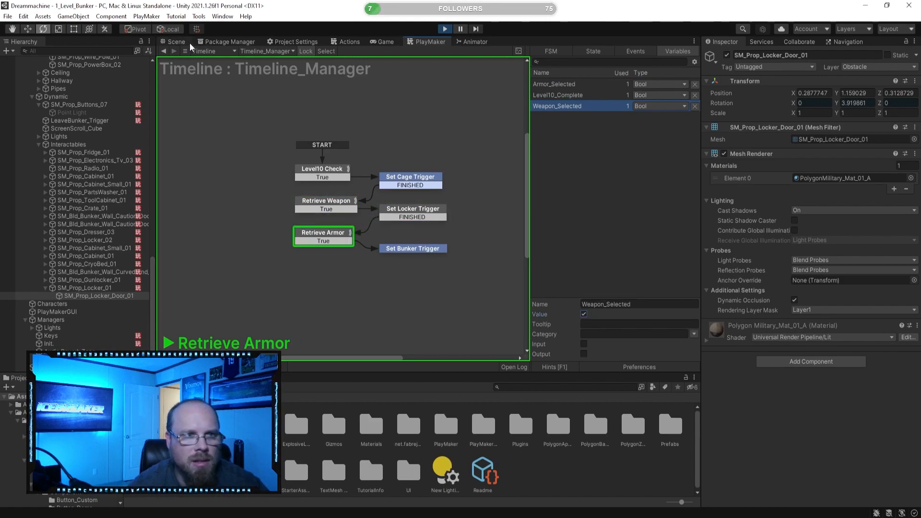
Walk the character to the locker beside the weapon cage in the running game to test its trigger.
left_click(384, 41)
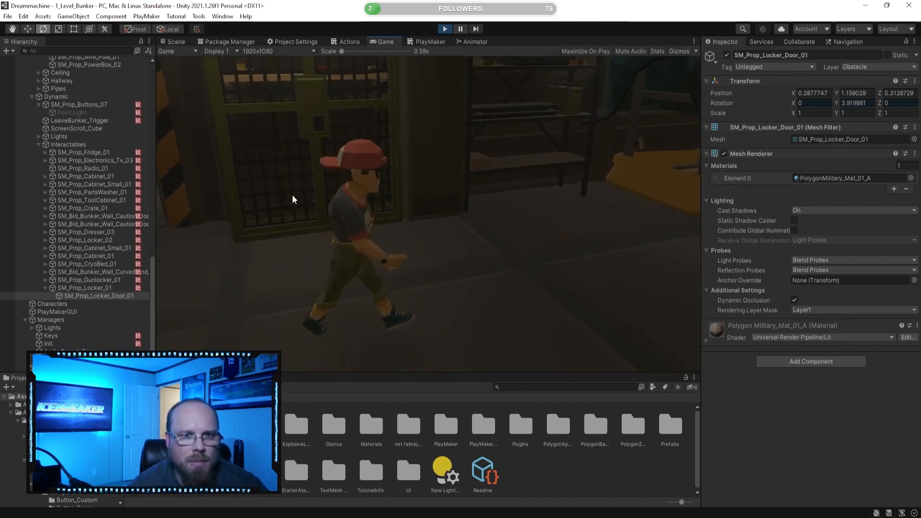
key("w")
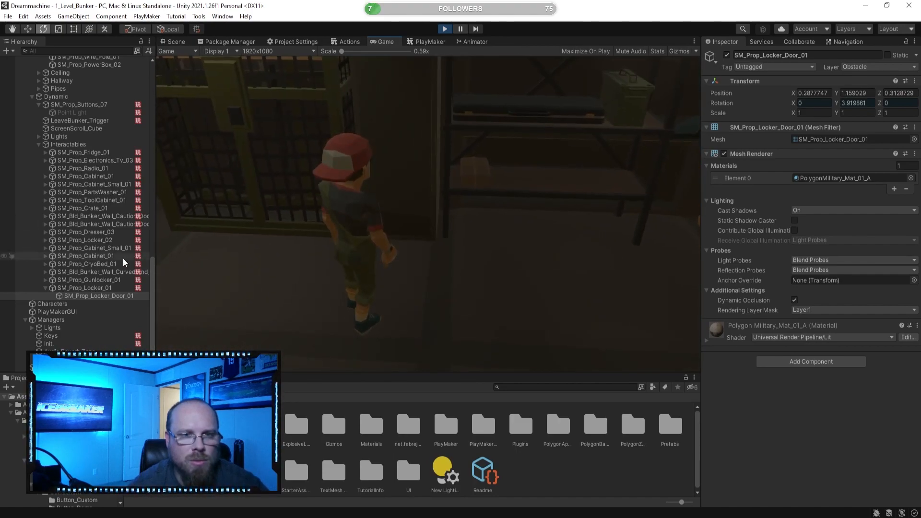
key("s")
key("d")
key("w")
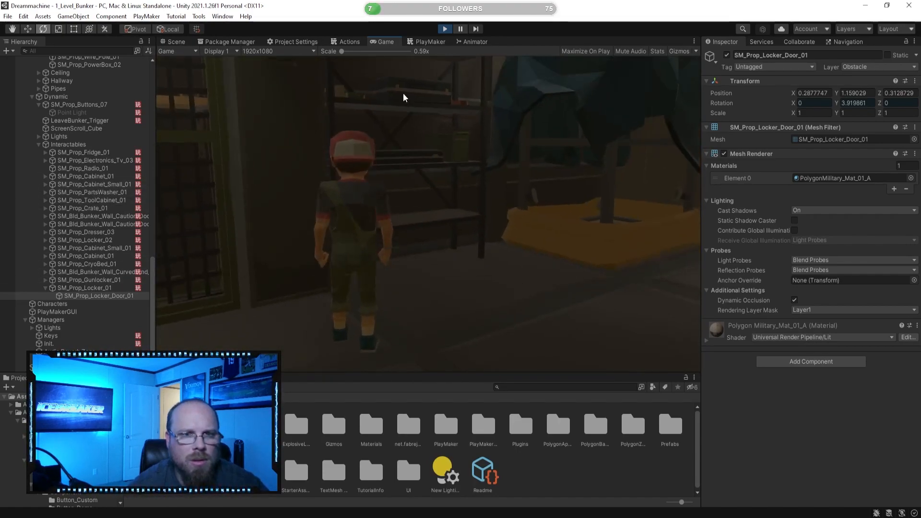
During play, check the Set Locker Trigger action and SM_Prop_Locker_01's Box Collider, Animator and Locker_Trigger FSM, and return to the game.
left_click(431, 41)
left_click(437, 214)
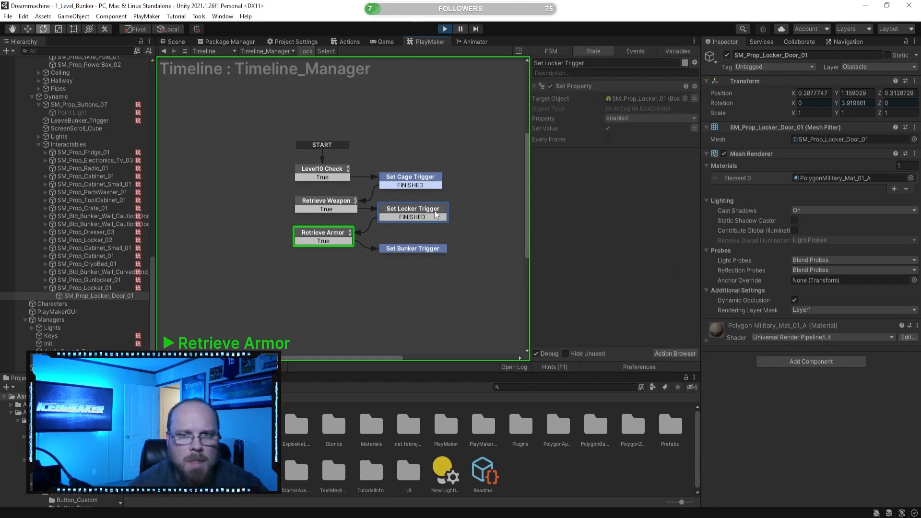
left_click(177, 42)
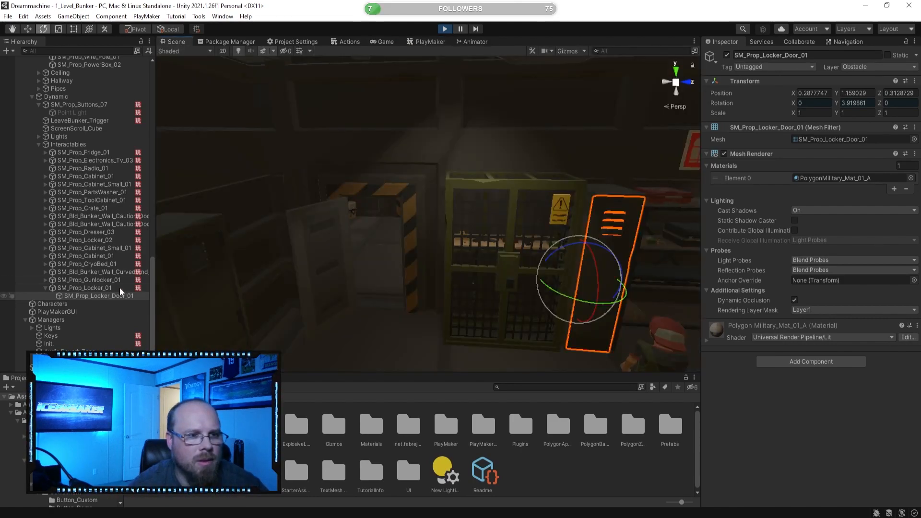
left_click(109, 288)
key("f")
scroll(816, 379, "down", 5)
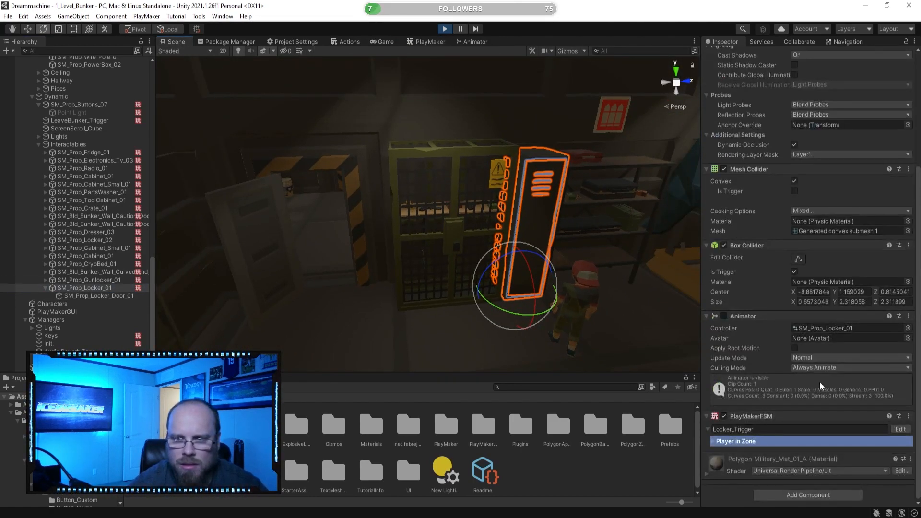
right_click_drag(469, 257, 458, 291)
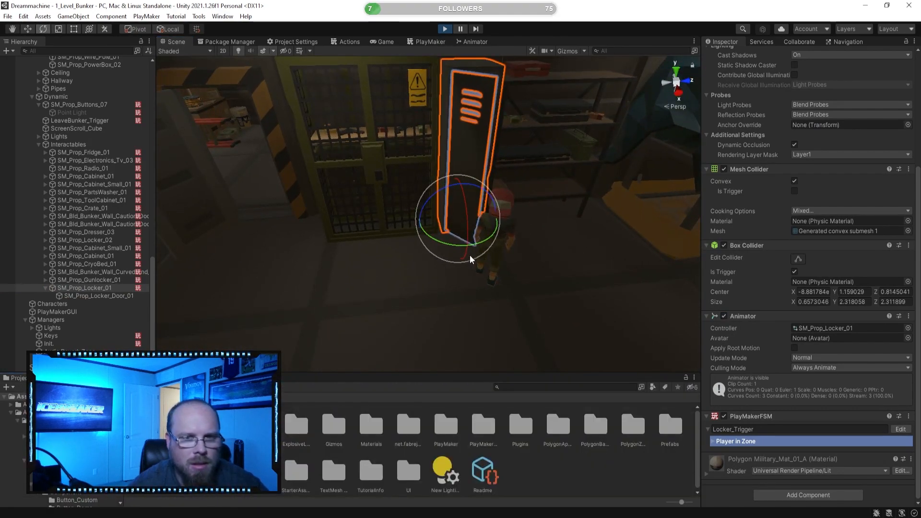
left_click(391, 41)
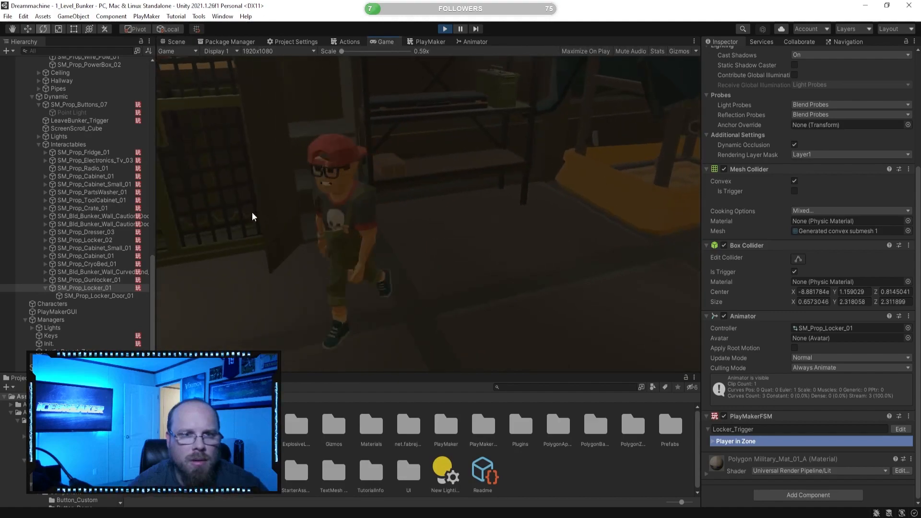
Test opening and closing the locker beside the weapon cage in the running game, and stop play mode.
key("w")
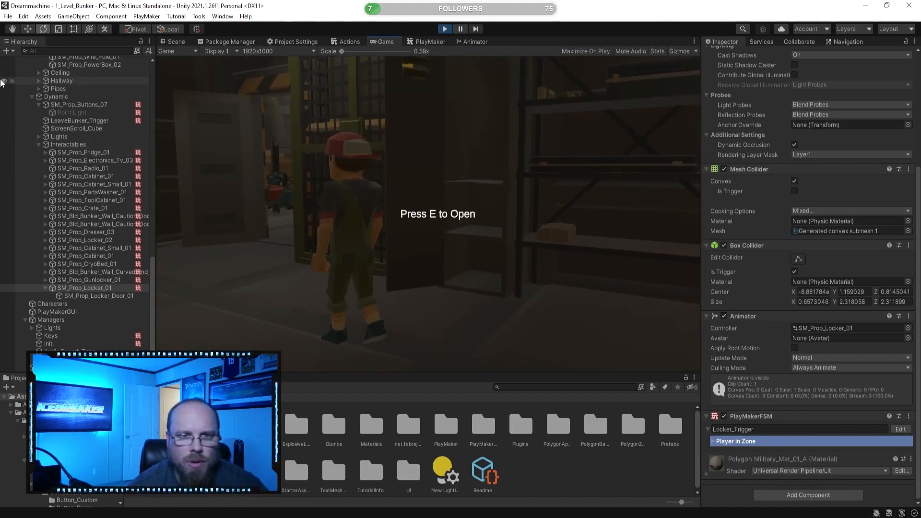
key("e")
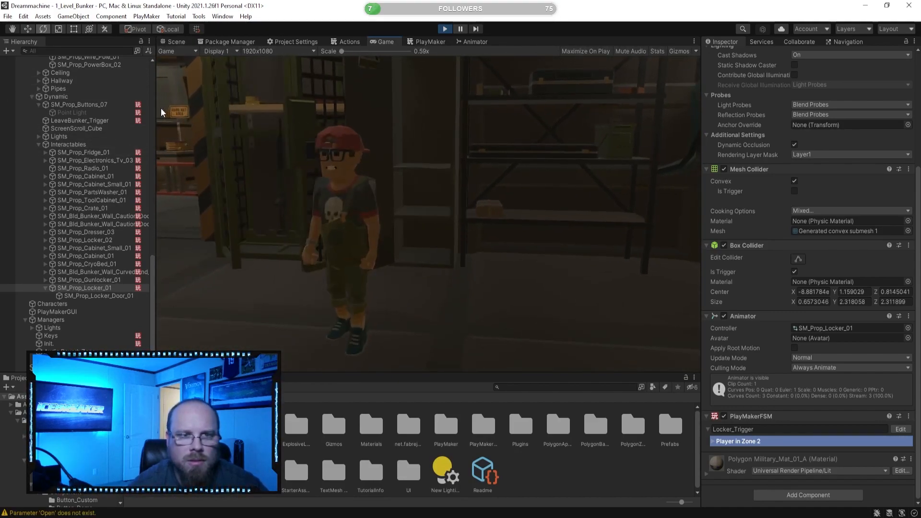
key("e")
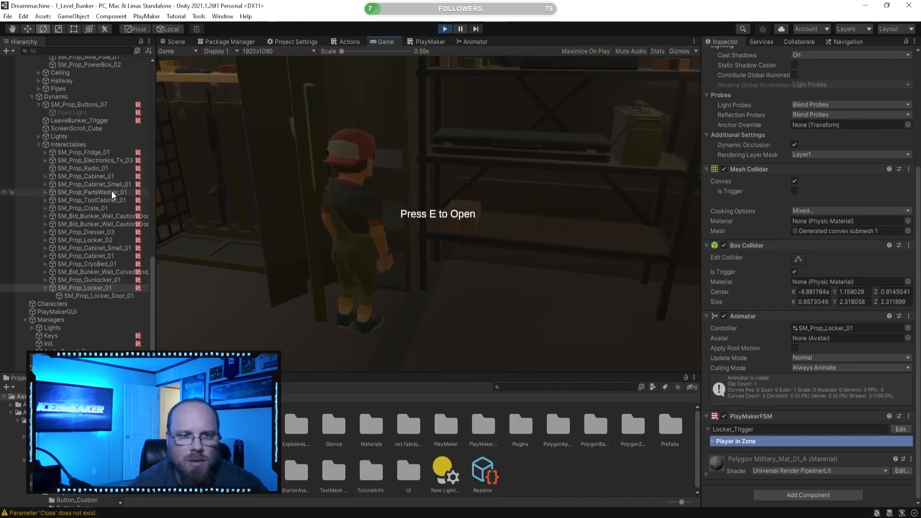
key("e")
key("e")
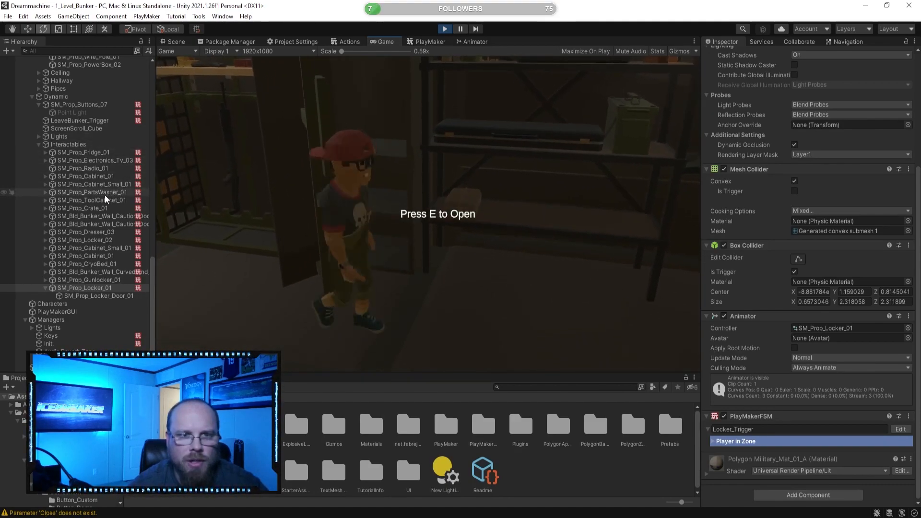
key("a")
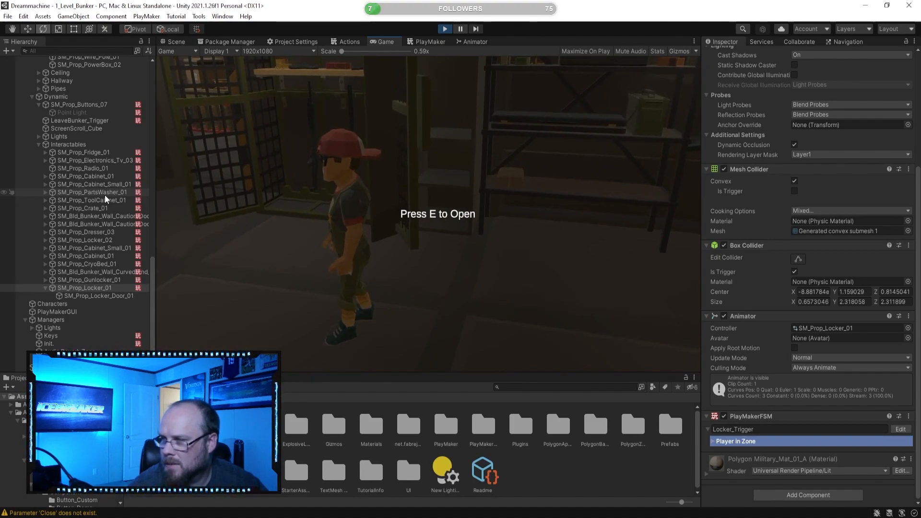
key("e")
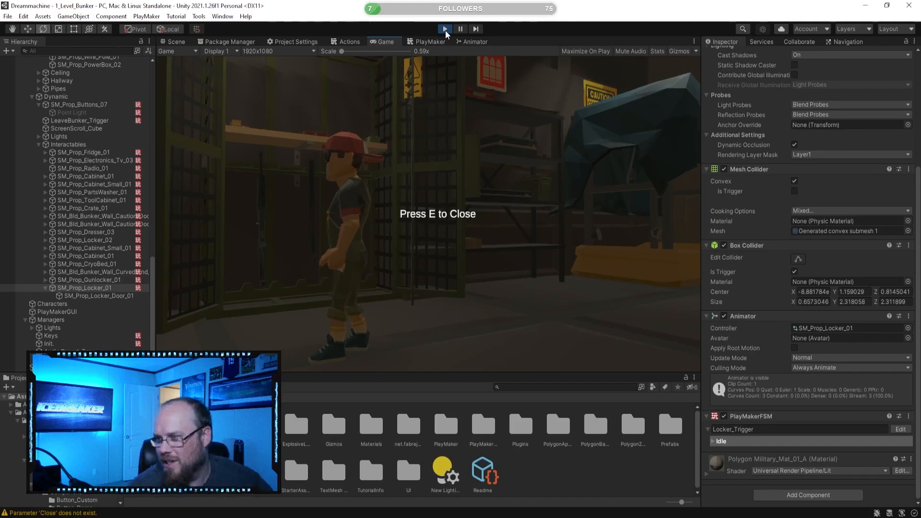
key("a")
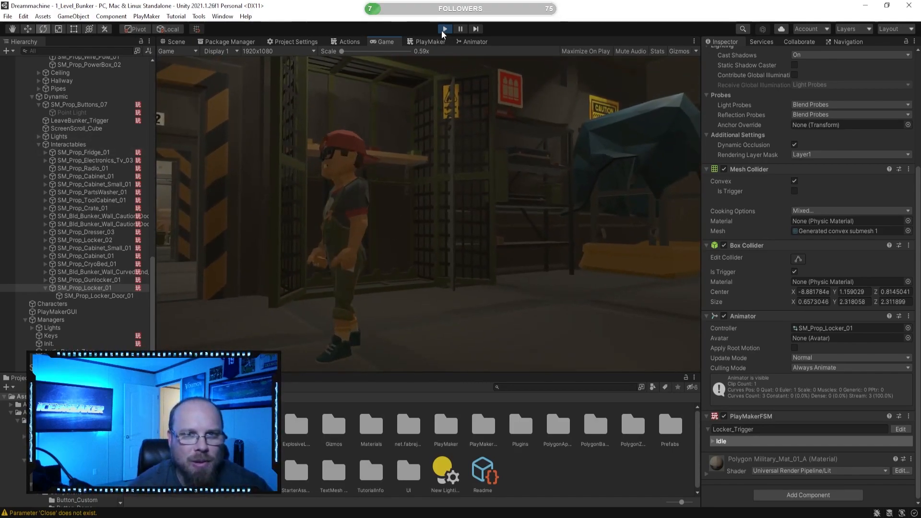
left_click(443, 29)
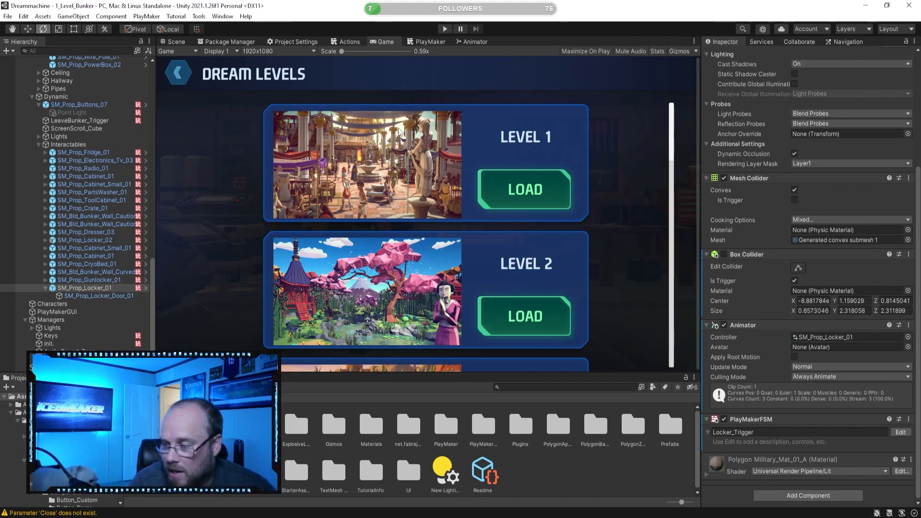
Inspect the weapon cage, the locker and the adjoining doorway in the Scene view.
left_click(186, 41)
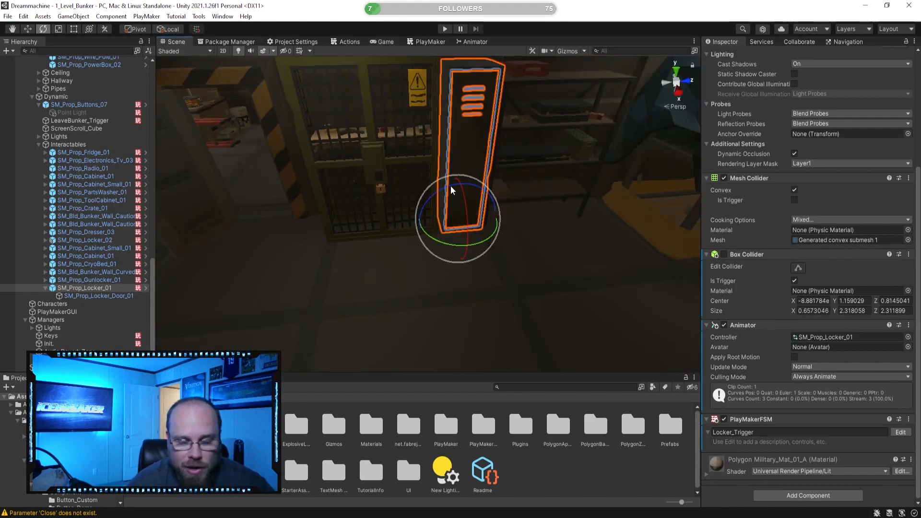
left_click(473, 272)
key("s")
right_click_drag(472, 269, 371, 313)
key("w")
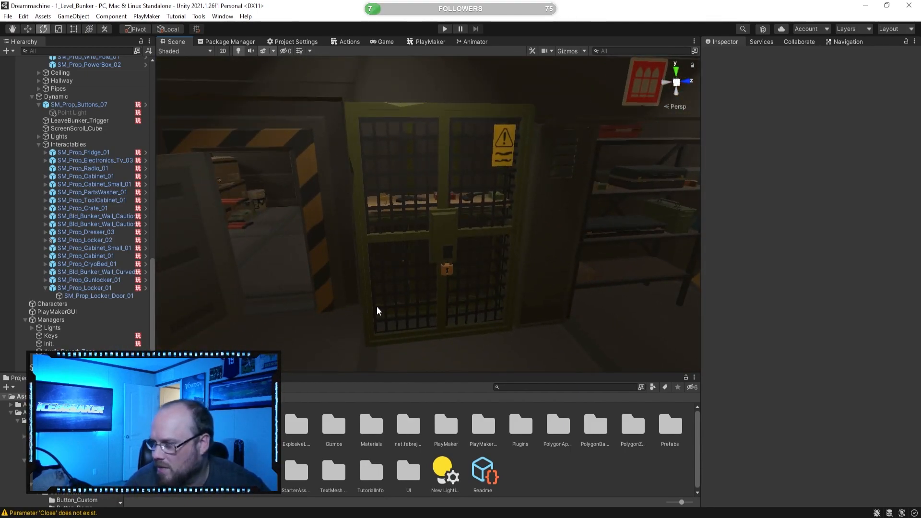
mouse_move(388, 304)
right_mouse_down()
mouse_move(378, 305)
mouse_move(389, 305)
right_mouse_up()
key("s")
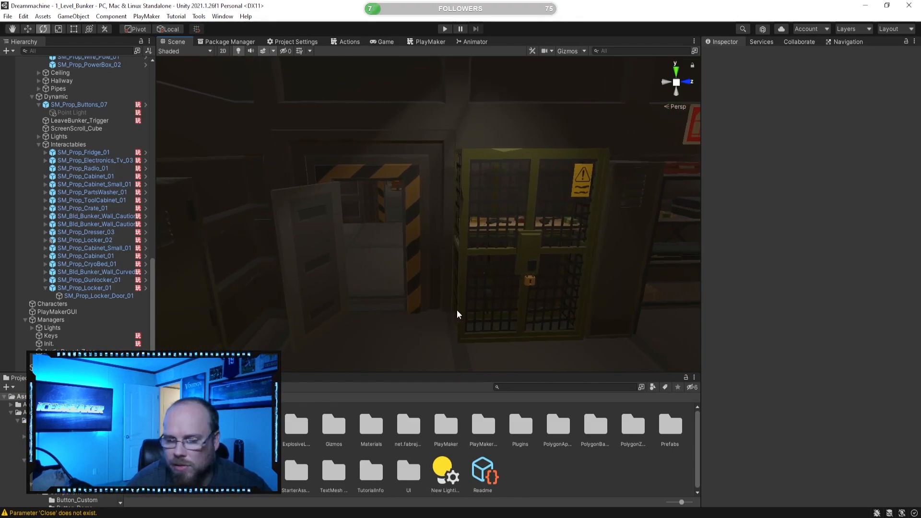
right_click_drag(456, 312, 437, 321)
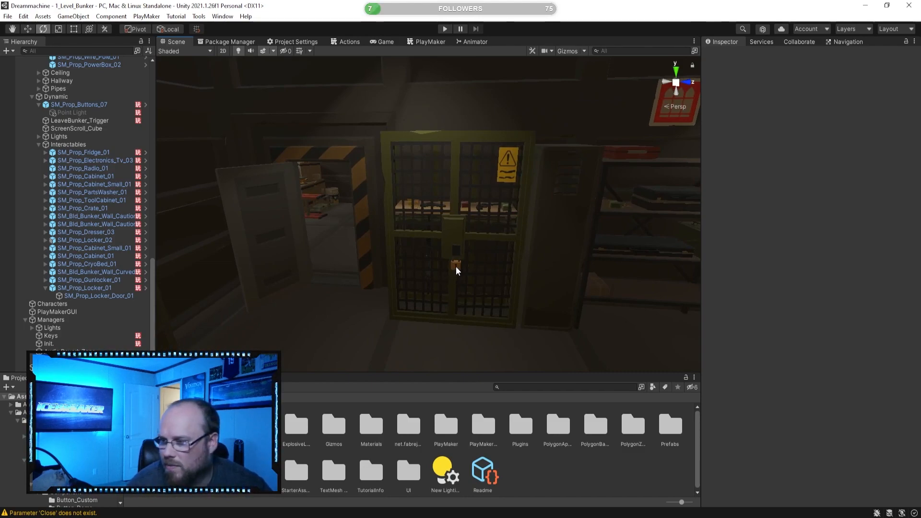
right_click_drag(456, 312, 503, 309)
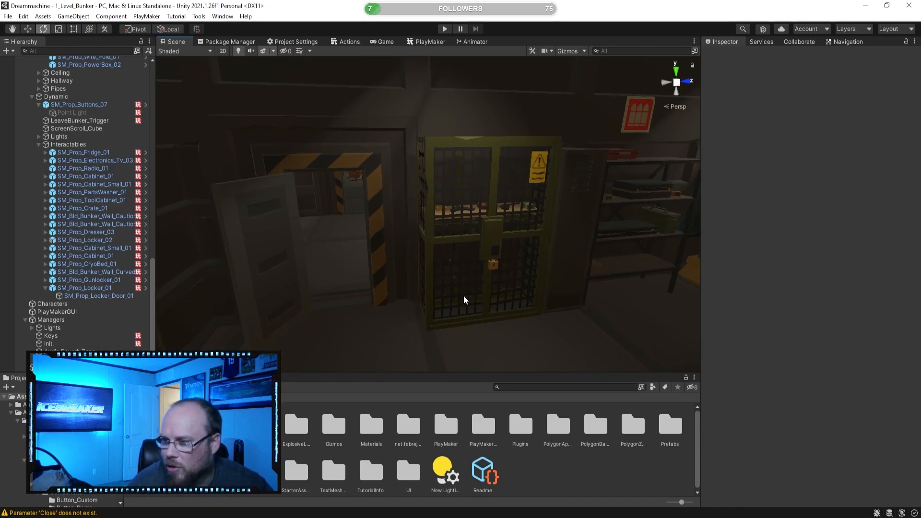
right_click_drag(464, 300, 418, 330)
right_click_drag(428, 309, 447, 269)
Open SM_Prop_Locker_01's animator controller and move the Locker_Open state below Entry.
left_click(117, 287)
left_click(477, 42)
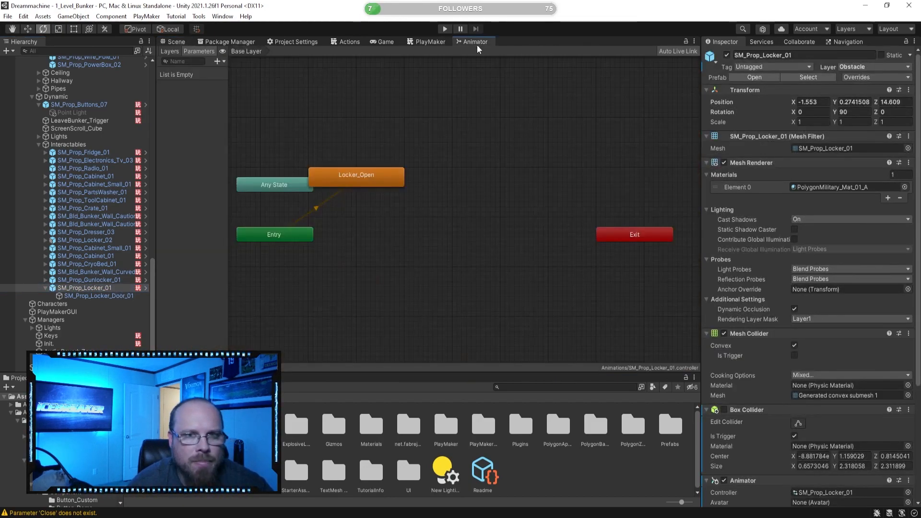
middle_click_drag(366, 219, 471, 225)
left_click(489, 218)
left_click_drag(490, 218, 490, 278)
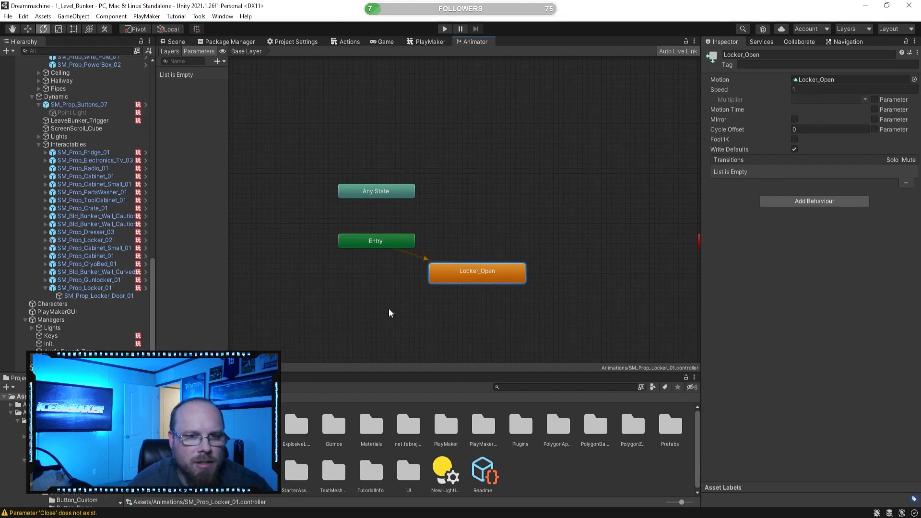
Add two trigger parameters named Open and Close to SM_Prop_Locker_01's animator controller.
left_click(119, 286)
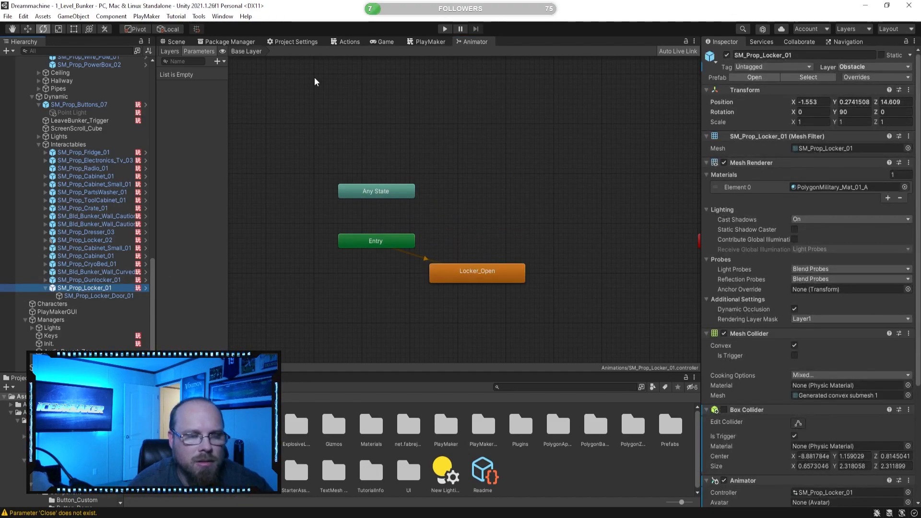
left_click(217, 60)
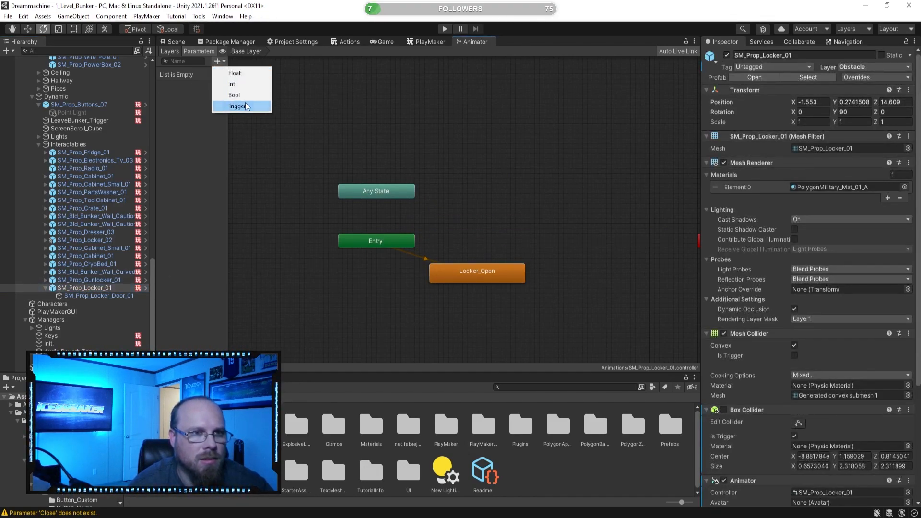
left_click(245, 102)
type("Open")
key("Return")
left_click(218, 60)
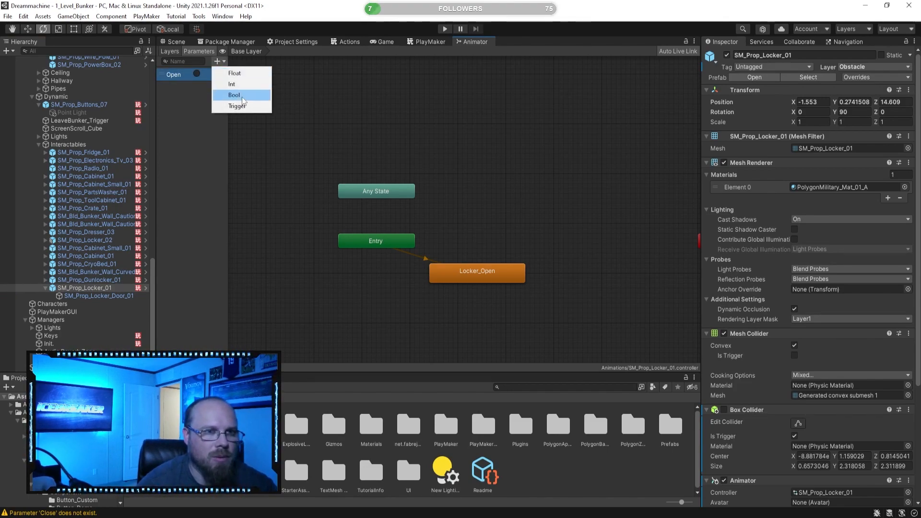
left_click(246, 106)
type("Close")
key("Return")
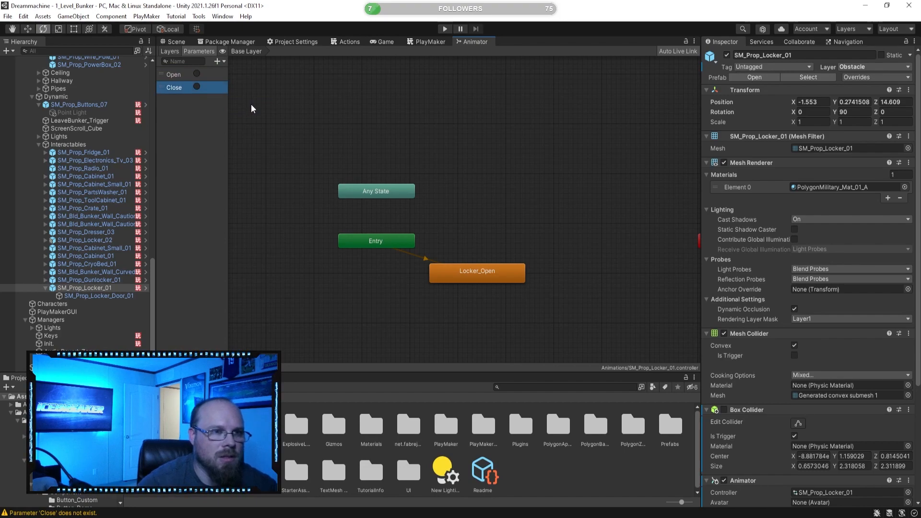
Create an empty state below Entry in the locker's animator graph and name it Idle.
left_click(319, 132)
right_click(458, 135)
mouse_move(538, 140)
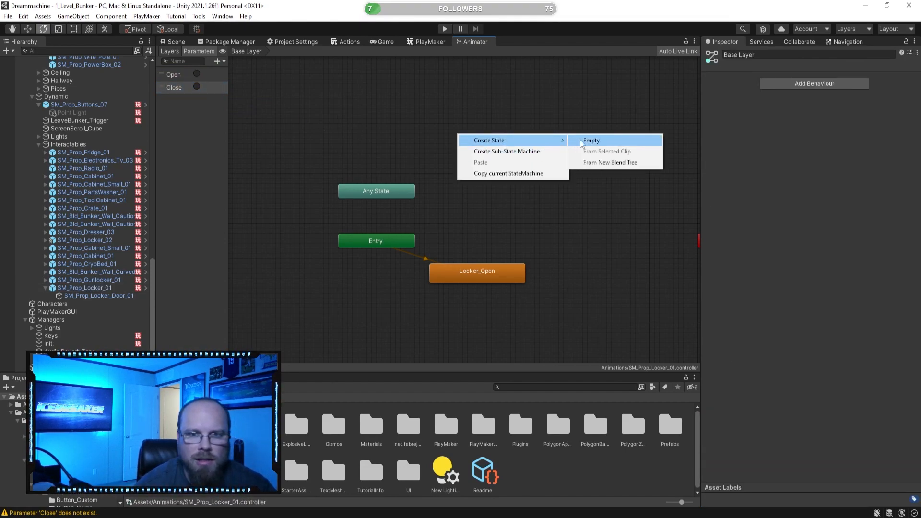
left_click(590, 140)
left_click_drag(500, 141, 356, 279)
left_click(770, 58)
type("Idle")
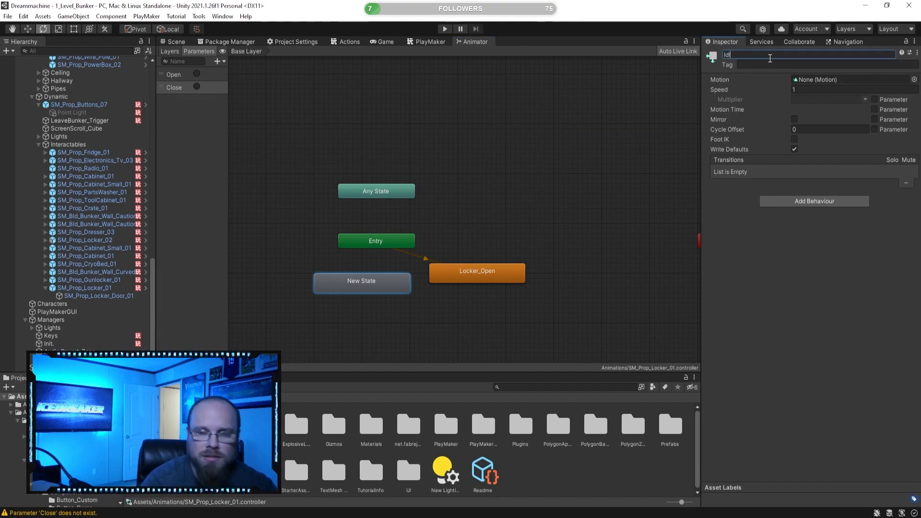
Make Idle the layer default state and add a transition from it to Locker_Open, placed below it.
right_click(346, 280)
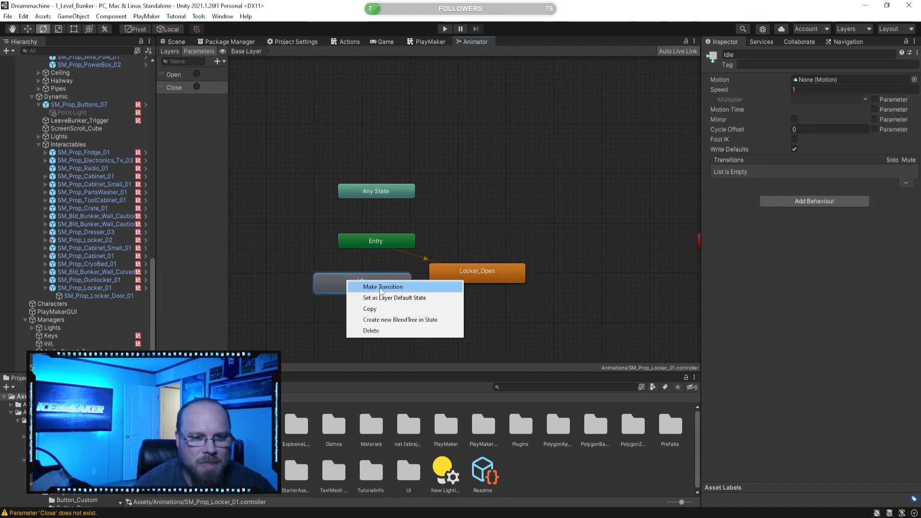
left_click(384, 300)
left_click_drag(374, 284, 390, 284)
left_click_drag(456, 278, 410, 333)
middle_click_drag(532, 268, 555, 225)
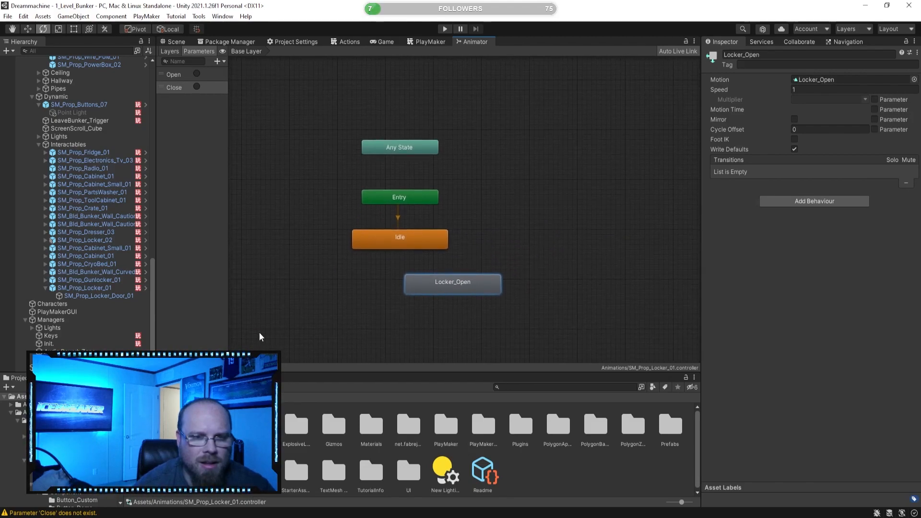
right_click(387, 239)
left_click(419, 247)
left_click(460, 283)
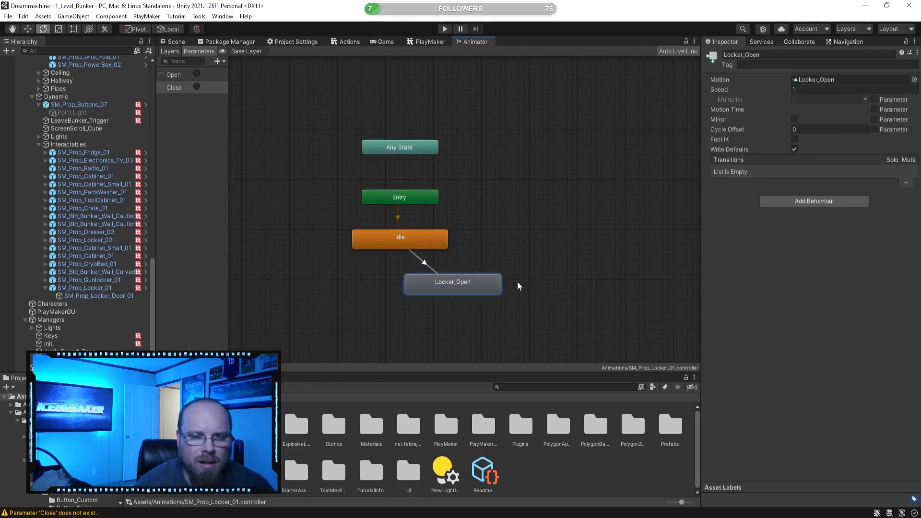
Duplicate the Locker_Open state, rename the copy Locker_Close and set its speed to -1.
key("ctrl+d")
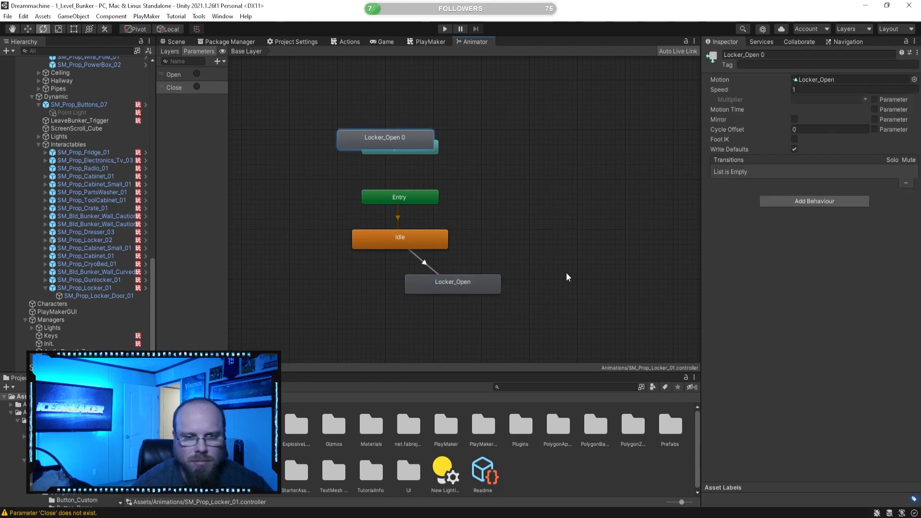
left_click_drag(411, 141, 588, 256)
left_click(796, 55)
left_click(796, 56)
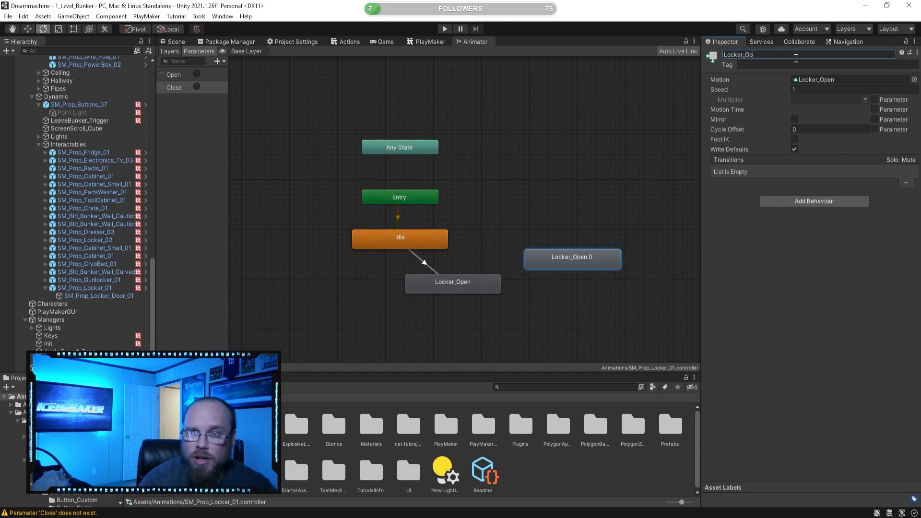
left_click(825, 90)
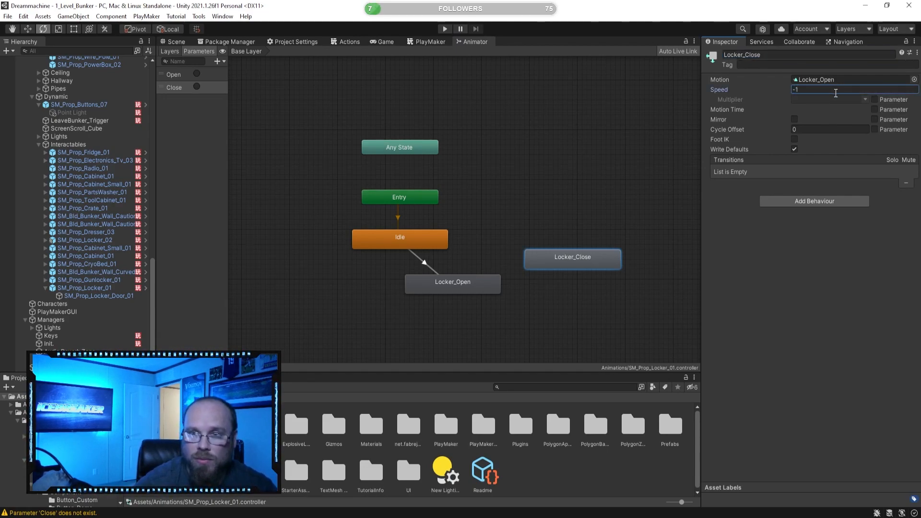
Add transitions from Locker_Open to Locker_Close and from Locker_Close back to Idle.
left_click(510, 245)
right_click(468, 289)
left_click(517, 291)
left_click(553, 265)
left_click_drag(553, 265, 570, 292)
right_click(570, 290)
left_click(588, 292)
left_click(436, 242)
Turn off Has Exit Time on the Locker_Open to Locker_Close transition and give it the Close condition.
left_click(515, 287)
left_click(787, 149)
left_click(706, 160)
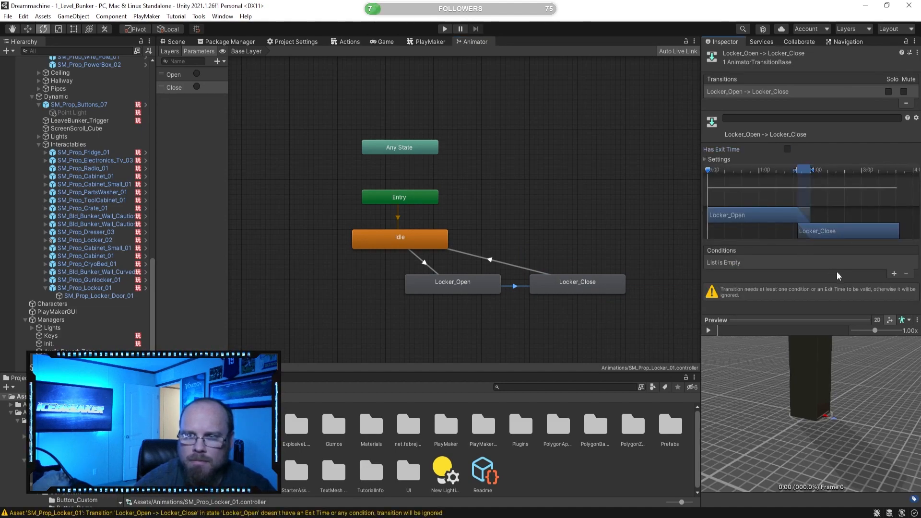
left_click(894, 274)
left_click(755, 263)
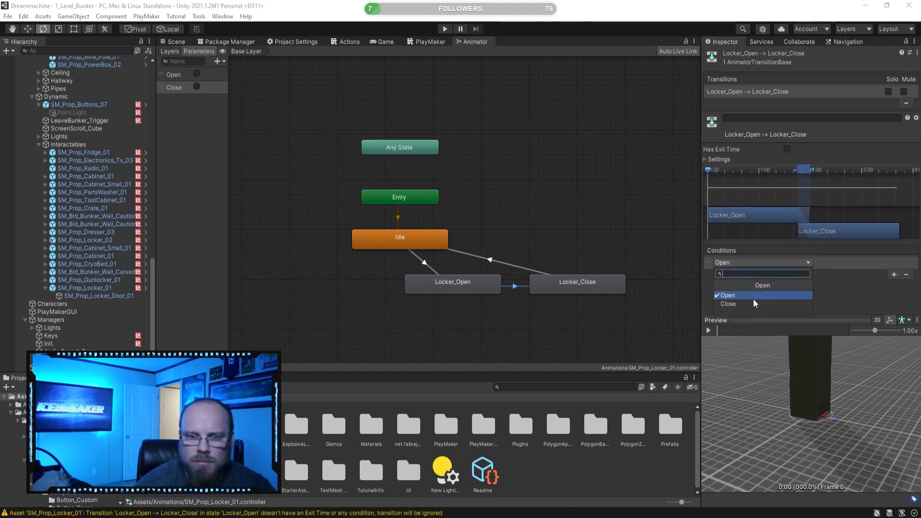
left_click(749, 303)
left_click(468, 267)
left_click(520, 287)
Turn off Has Exit Time on the Idle to Locker_Open transition and give it the Open condition.
left_click(446, 229)
left_click(425, 264)
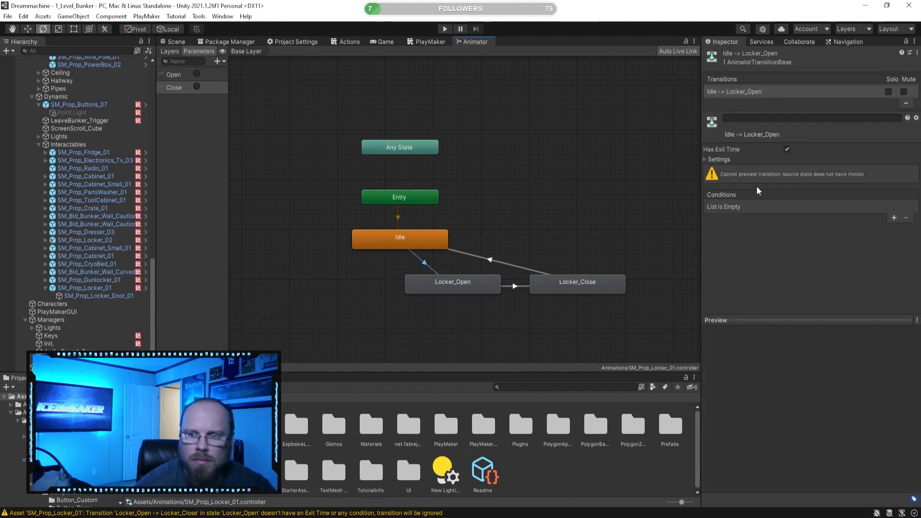
left_click(787, 149)
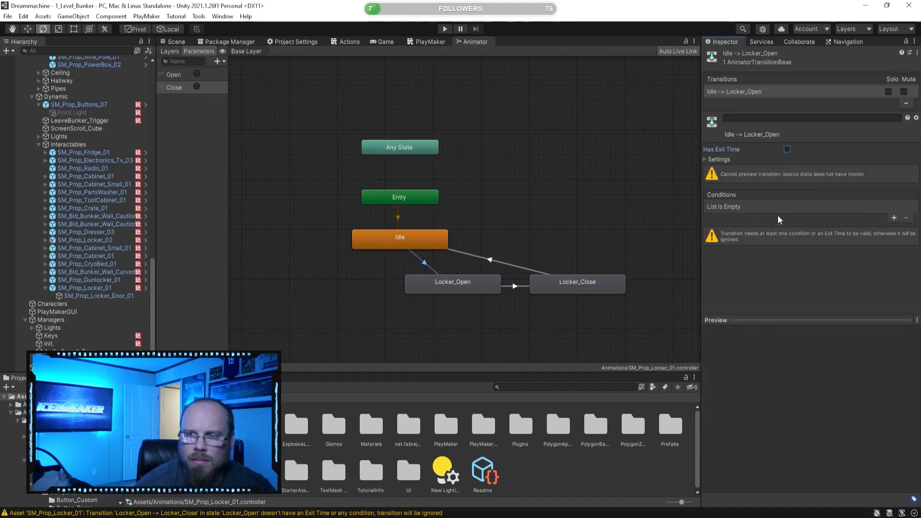
left_click(894, 218)
Rearrange the Locker_Open and Locker_Close states side by side beneath Idle.
left_click(523, 267)
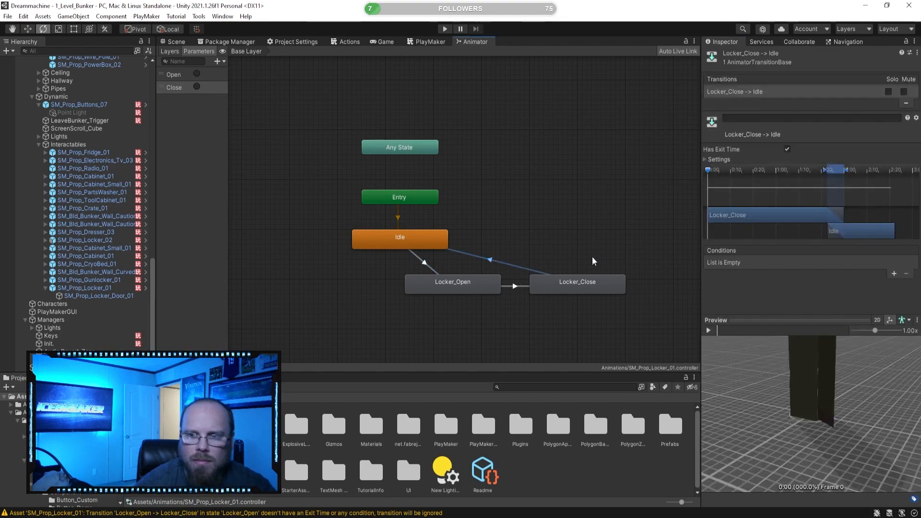
left_click_drag(459, 284, 331, 281)
left_click_drag(609, 277, 477, 278)
Play-test the level by walking the character through the bunker to the padlocked weapon cage in the supply room.
left_click(445, 29)
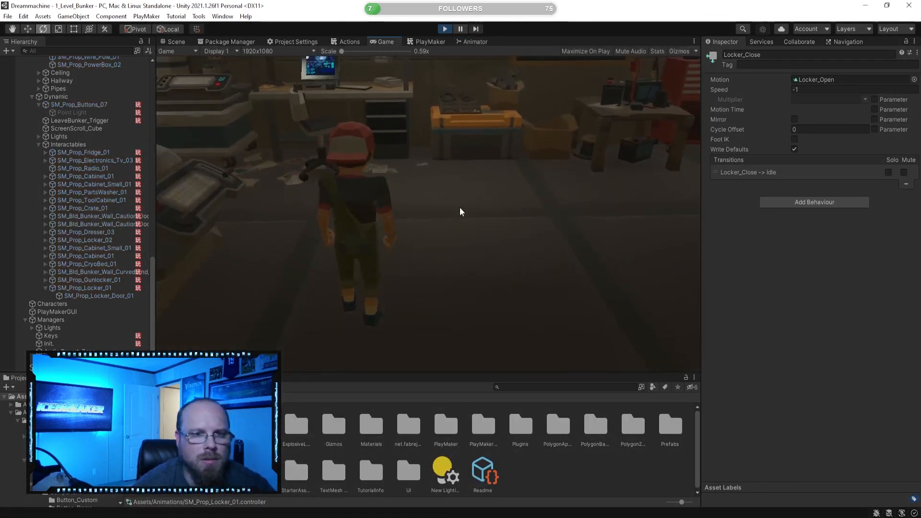
left_click(462, 211)
key("w")
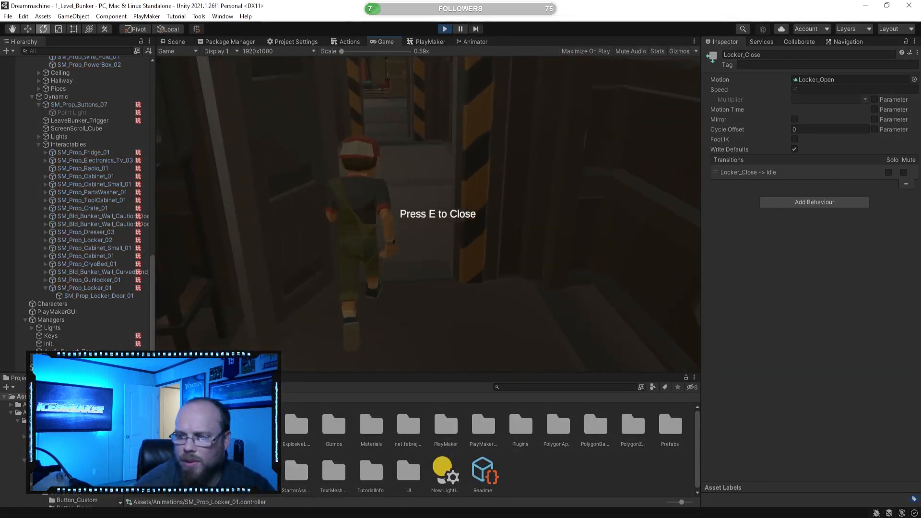
key("w")
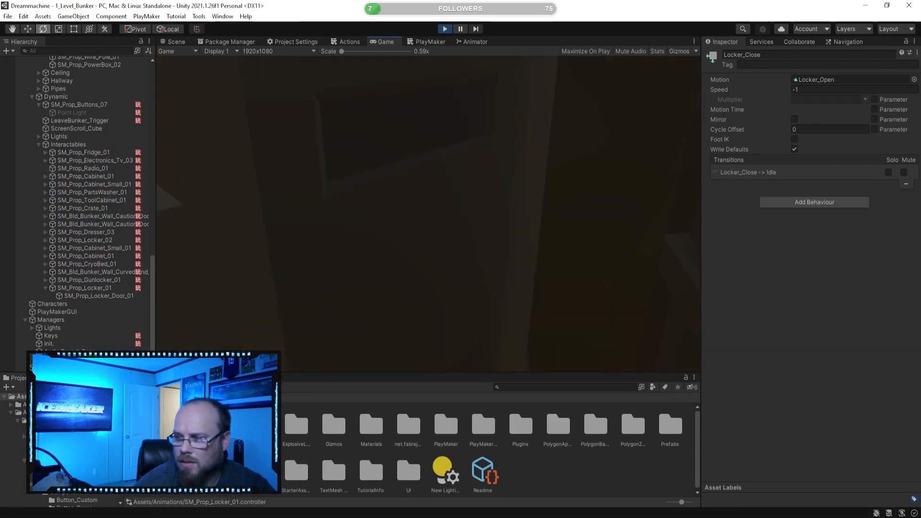
key("Escape")
key("w")
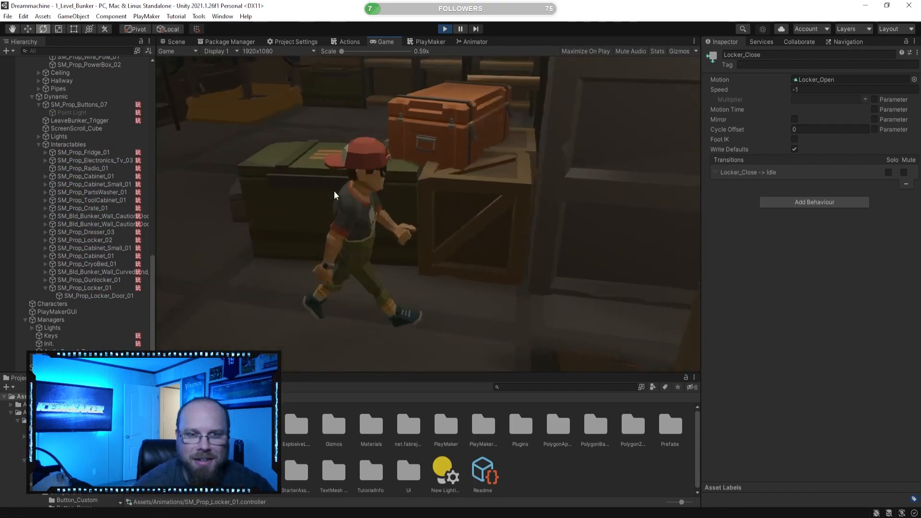
key("w")
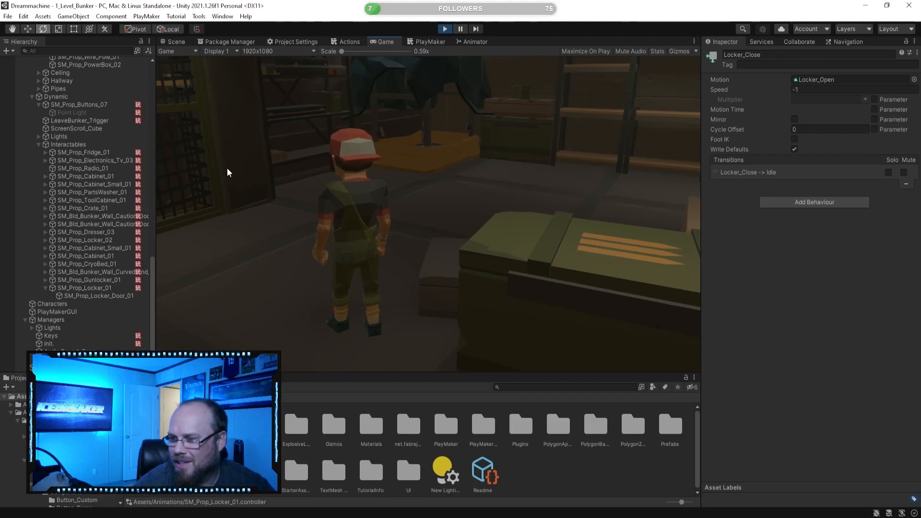
key("w")
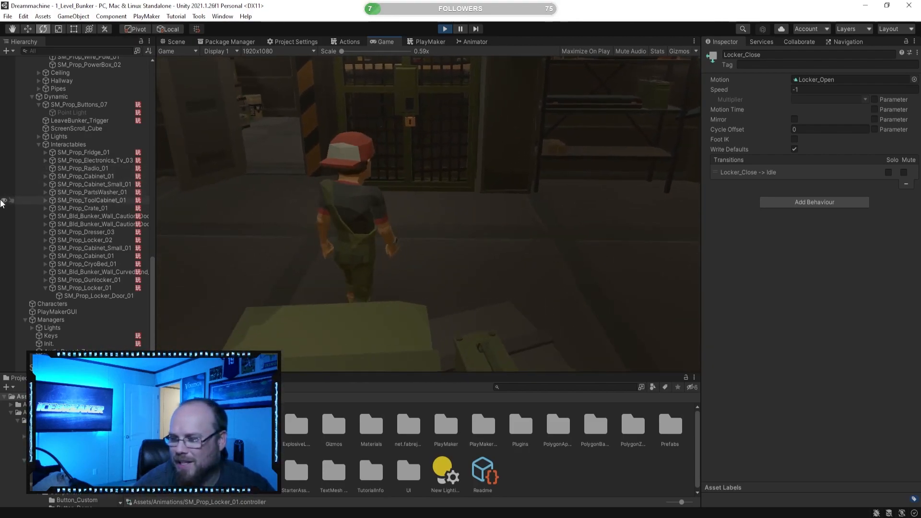
key("w")
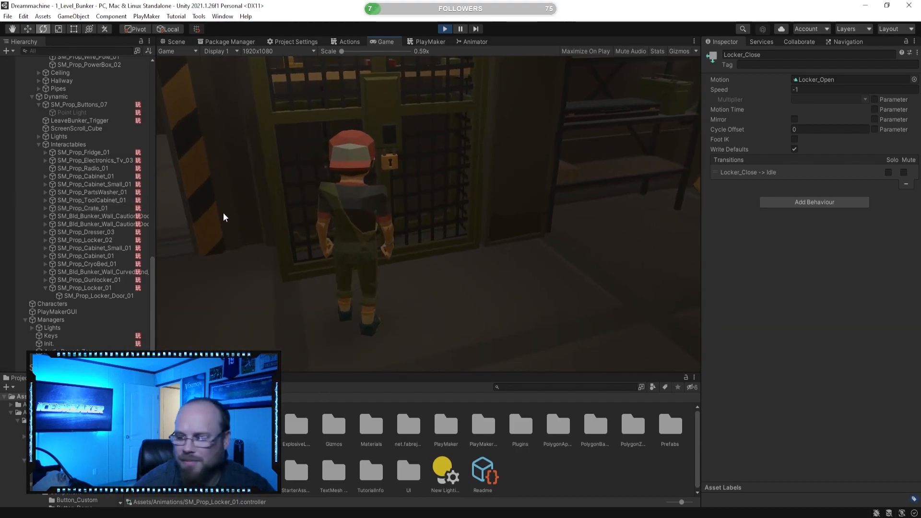
key("s")
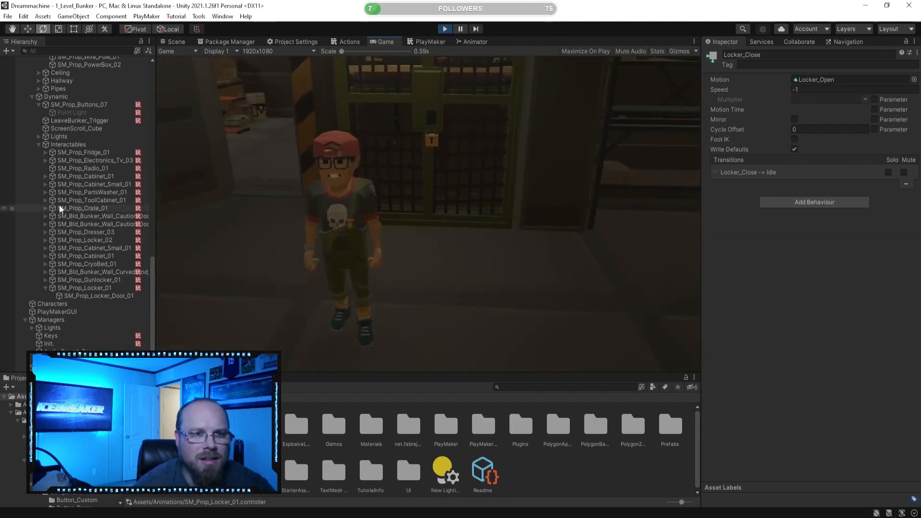
Set the Level10_Complete variable to true in the running Timeline_Manager FSM.
left_click(430, 42)
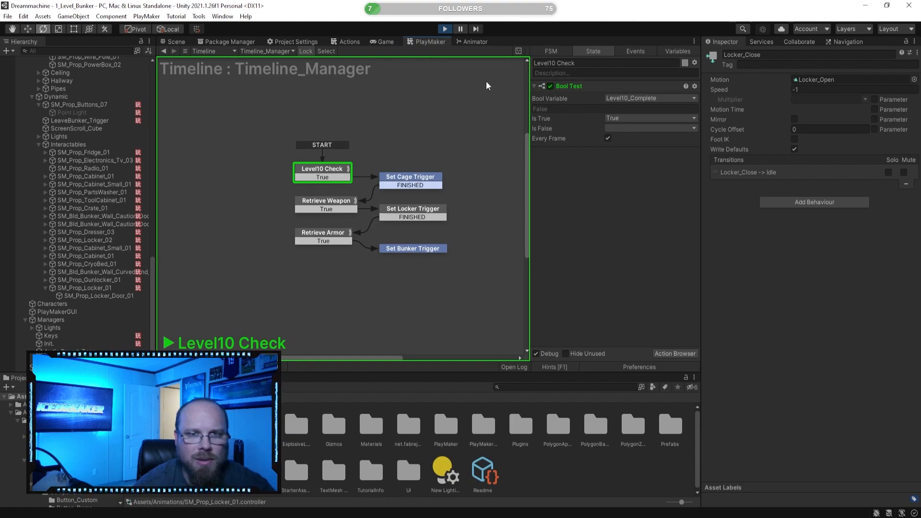
left_click(676, 52)
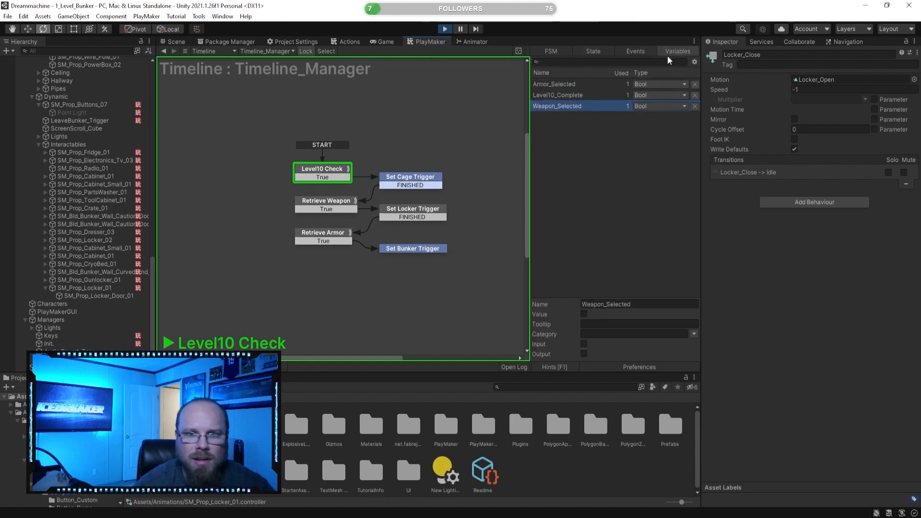
left_click(581, 95)
left_click(585, 314)
left_click(176, 42)
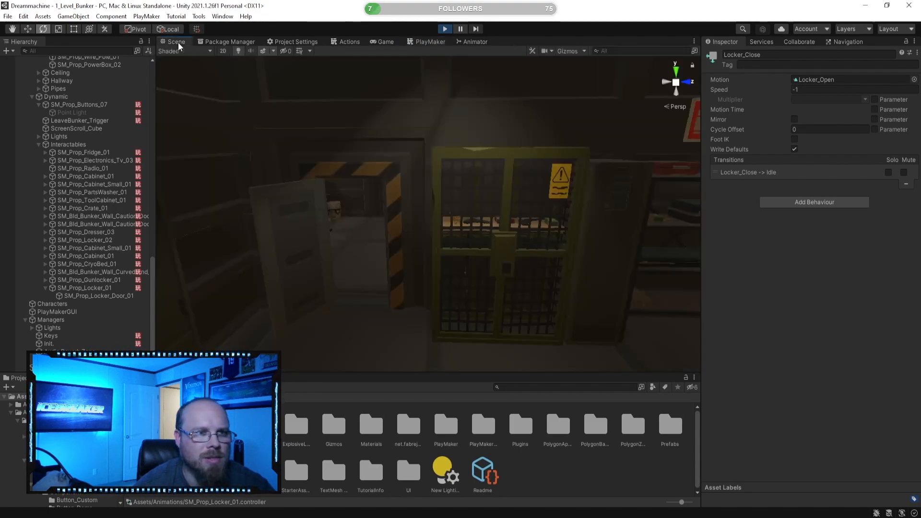
Test opening and closing the weapon cage with the character in the running game.
left_click(386, 42)
key("w")
key("e")
key("s")
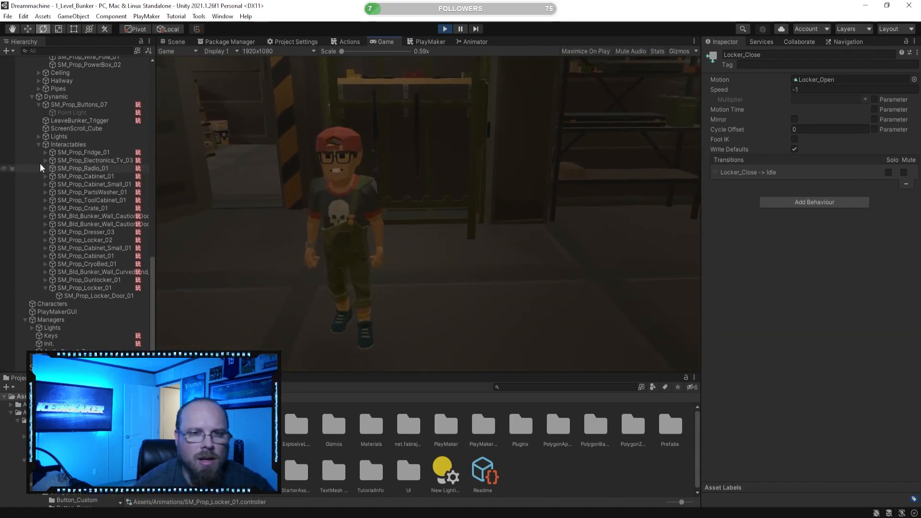
key("w")
key("e")
key("s")
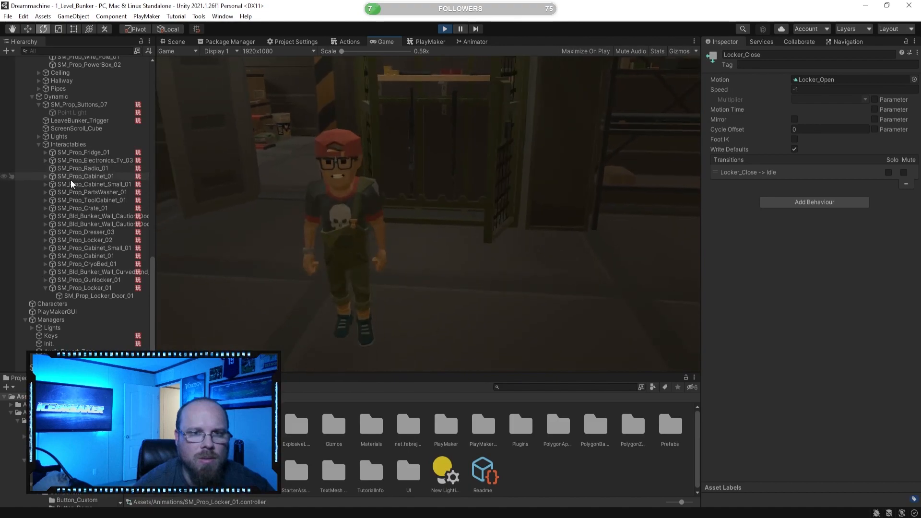
Set the Weapon_Selected variable to true in the running Timeline_Manager FSM.
left_click(427, 40)
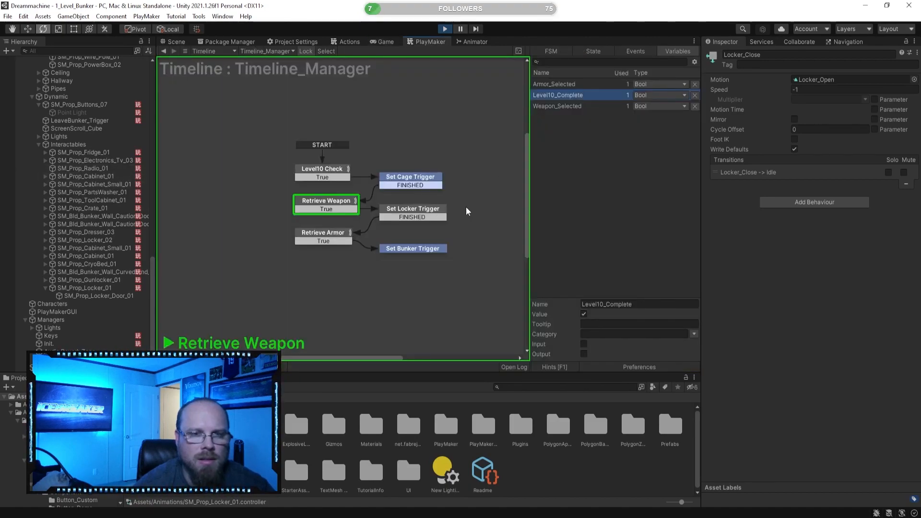
left_click(596, 85)
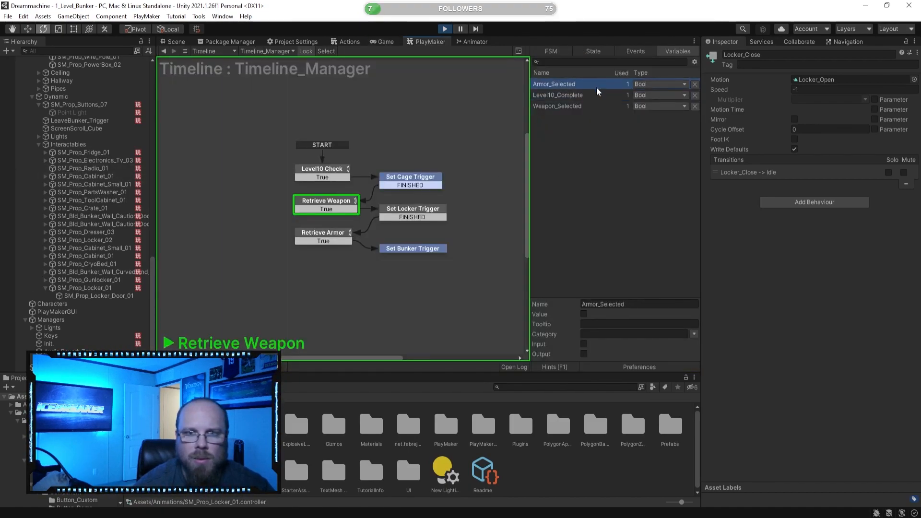
left_click(603, 107)
left_click(584, 315)
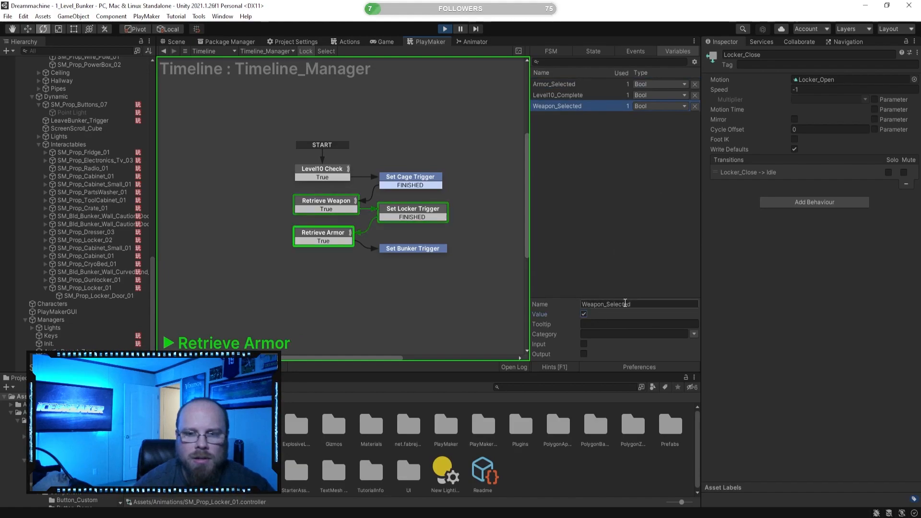
left_click(176, 42)
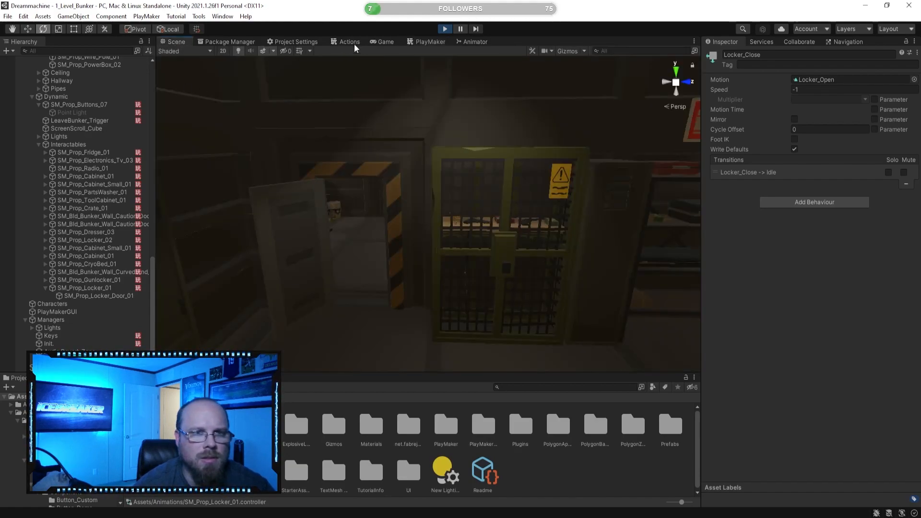
Test opening and closing the locker beside the weapon cage with the character in the running game.
left_click(382, 42)
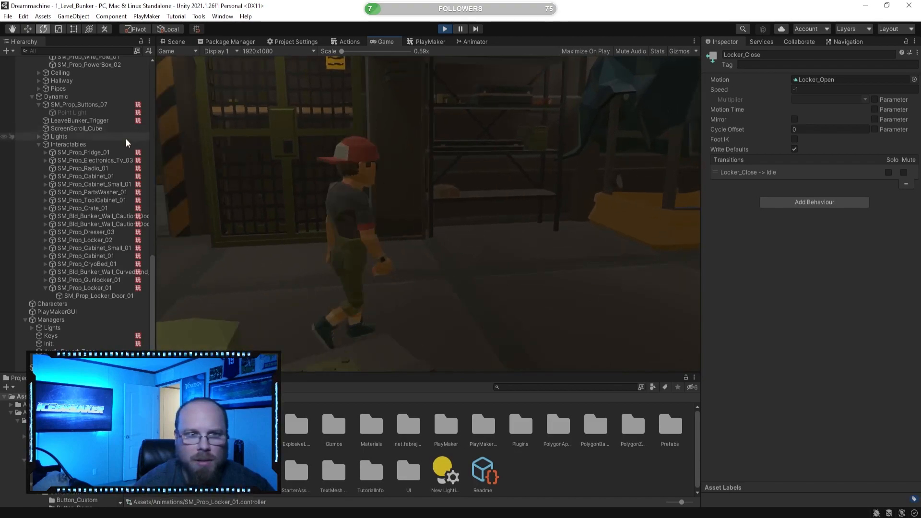
key("e")
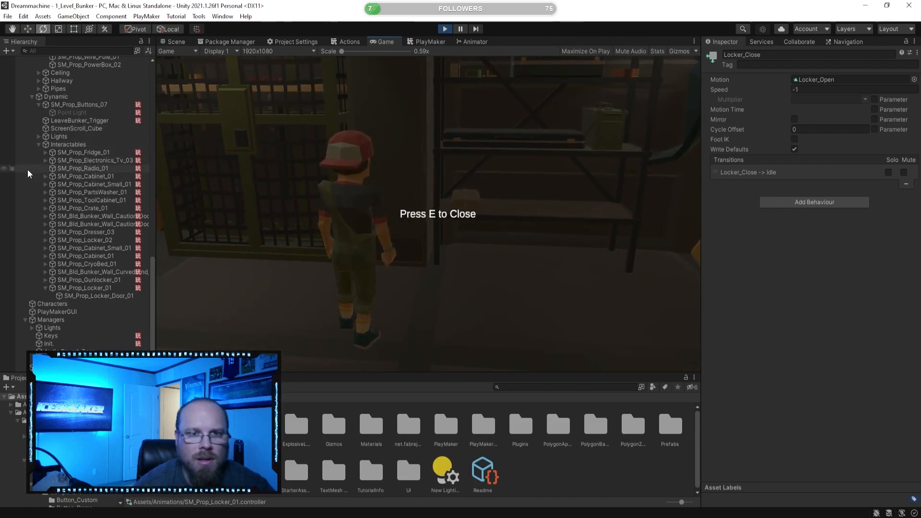
key("s")
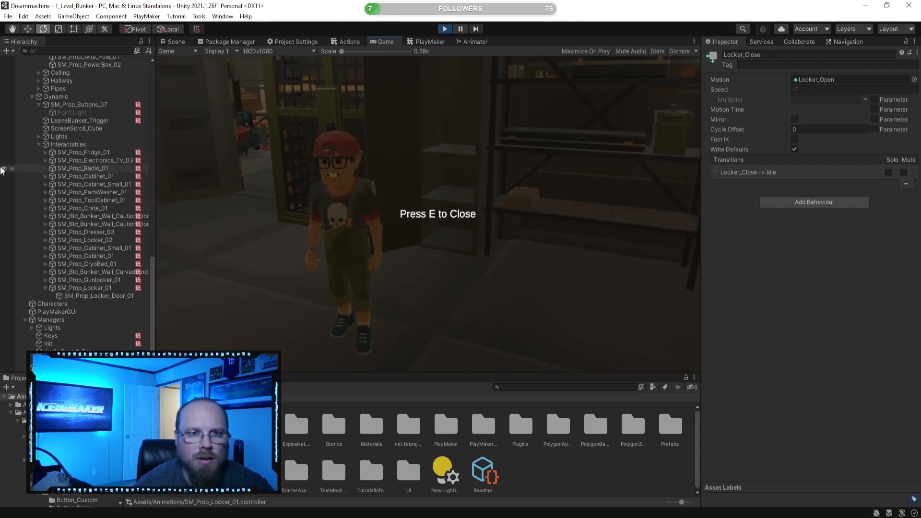
key("w")
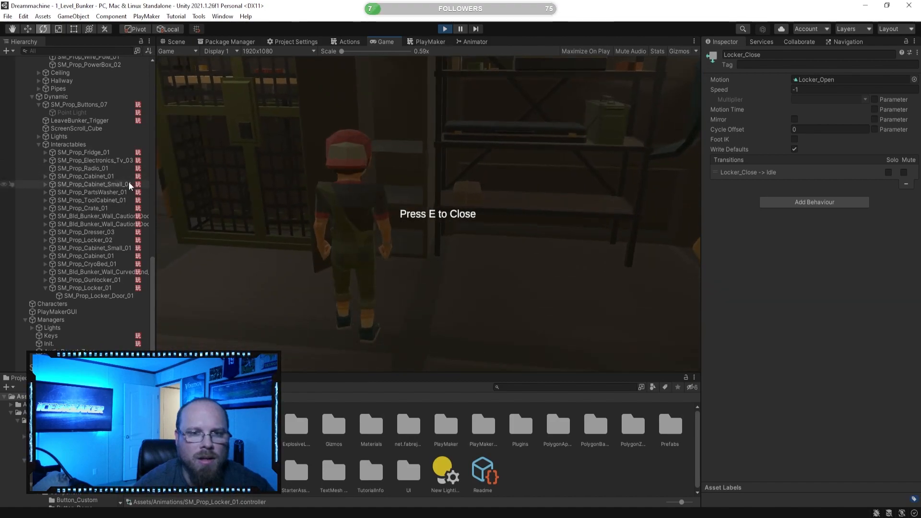
key("e")
Set the Armor_Selected variable to true in the running Timeline_Manager FSM.
left_click(432, 42)
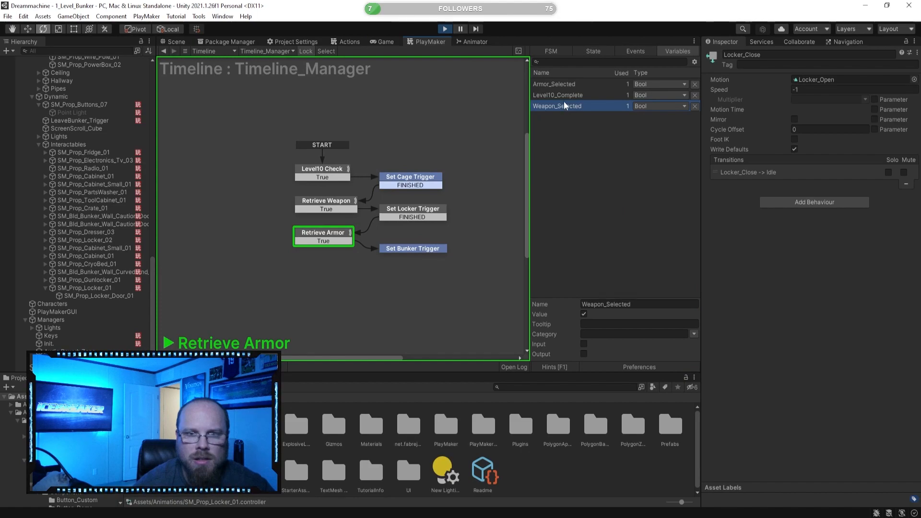
left_click(556, 85)
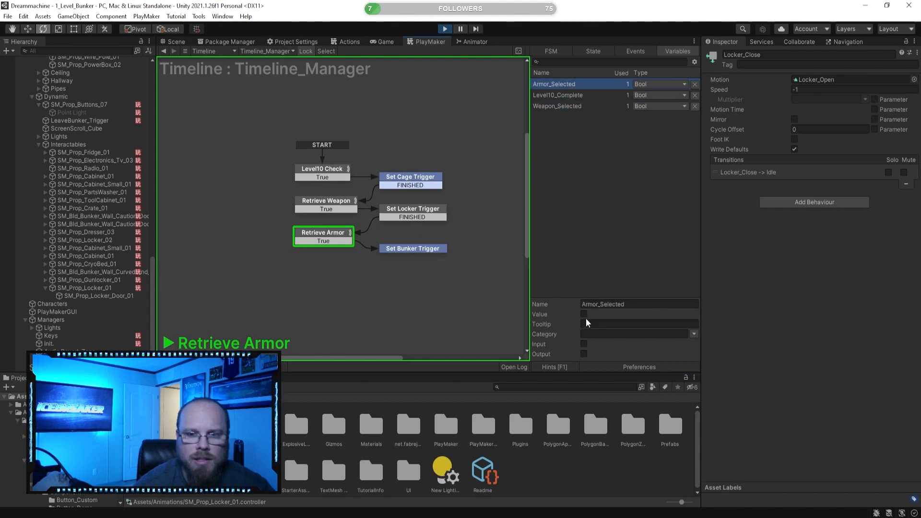
left_click(174, 43)
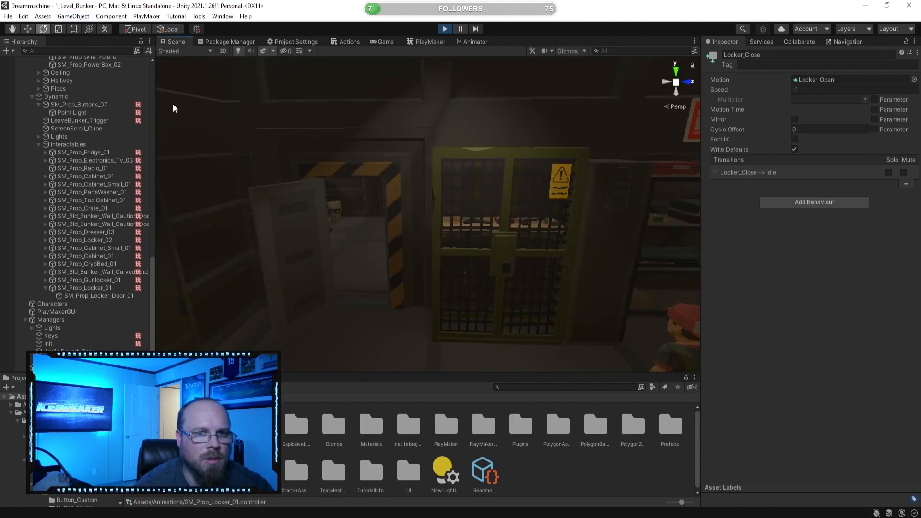
Walk the character to the bunker exit, push the door button to test leaving, and end the play-test.
left_click(385, 42)
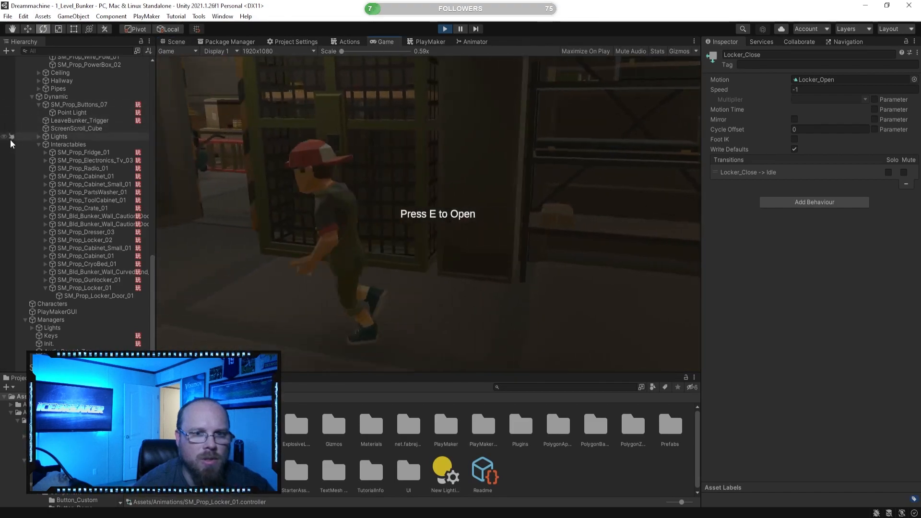
key("s")
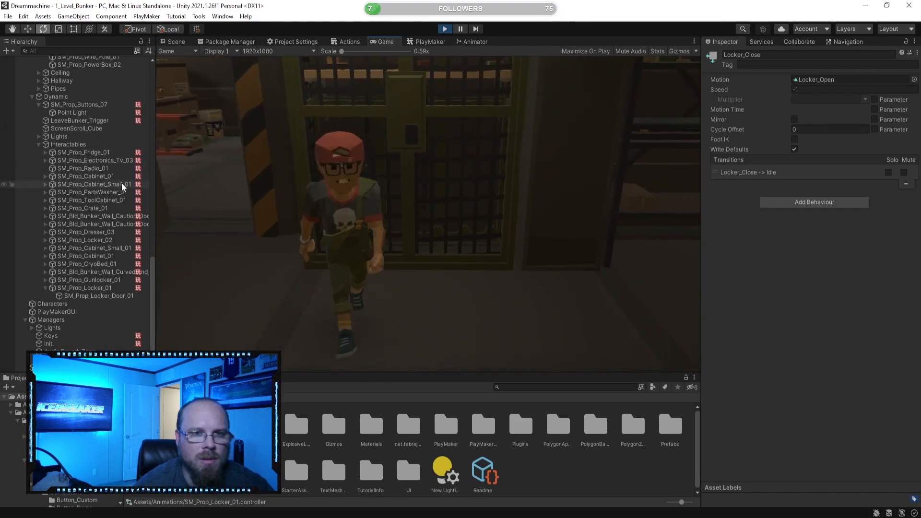
key("w")
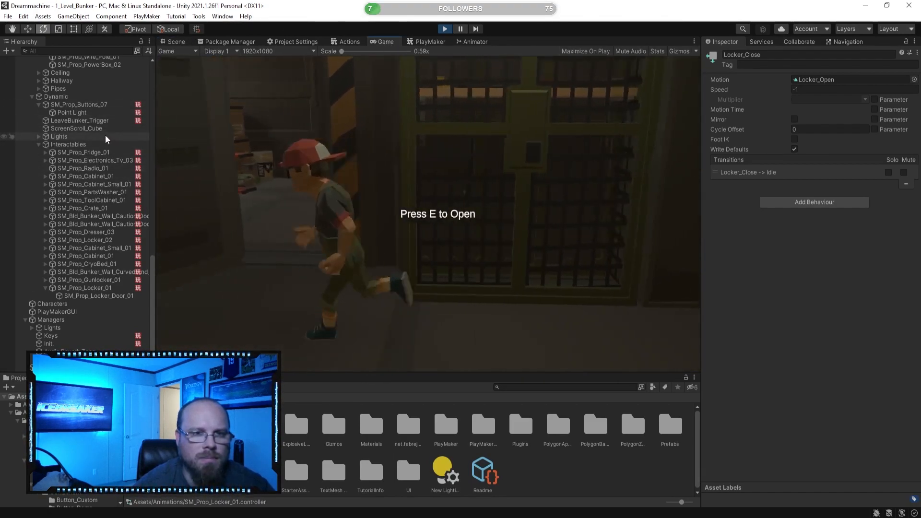
key("e")
key("e")
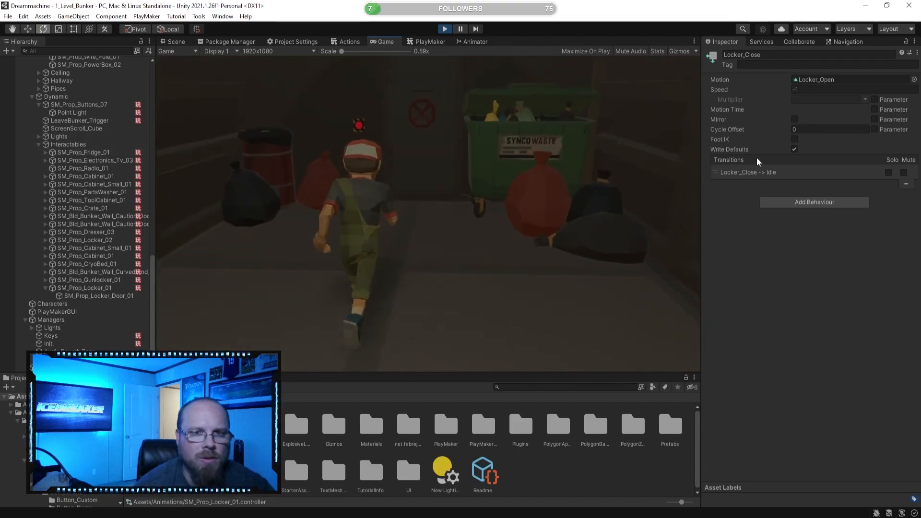
key("a")
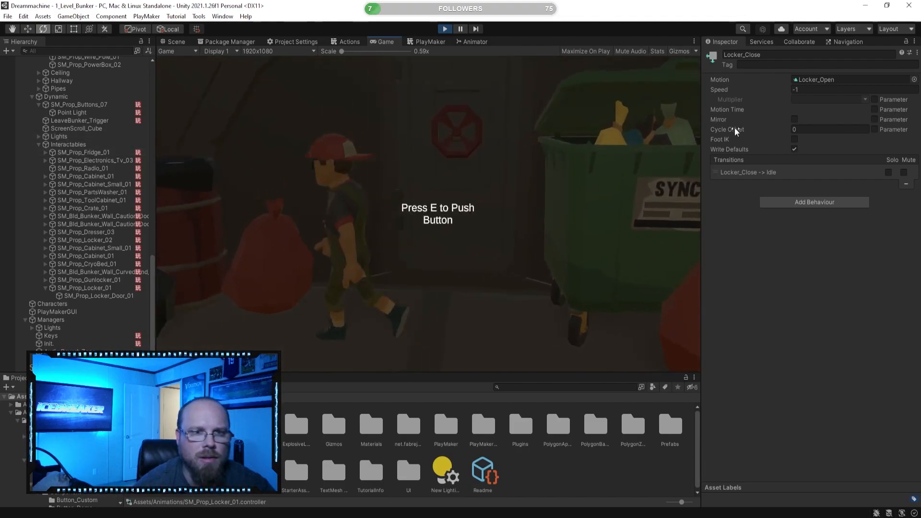
key("e")
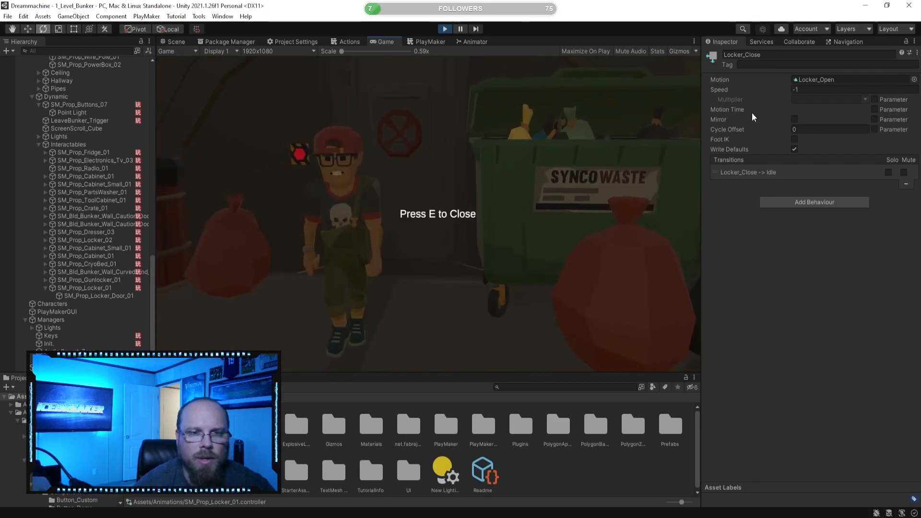
left_click(445, 28)
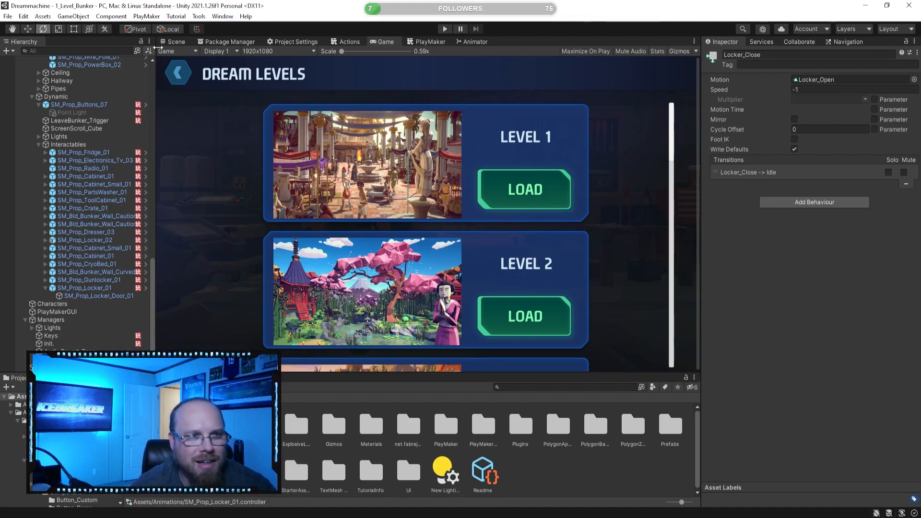
Examine the workshop and weapon cage in the Scene view, and check the Timeline manager object and the scene's object list.
left_click(177, 43)
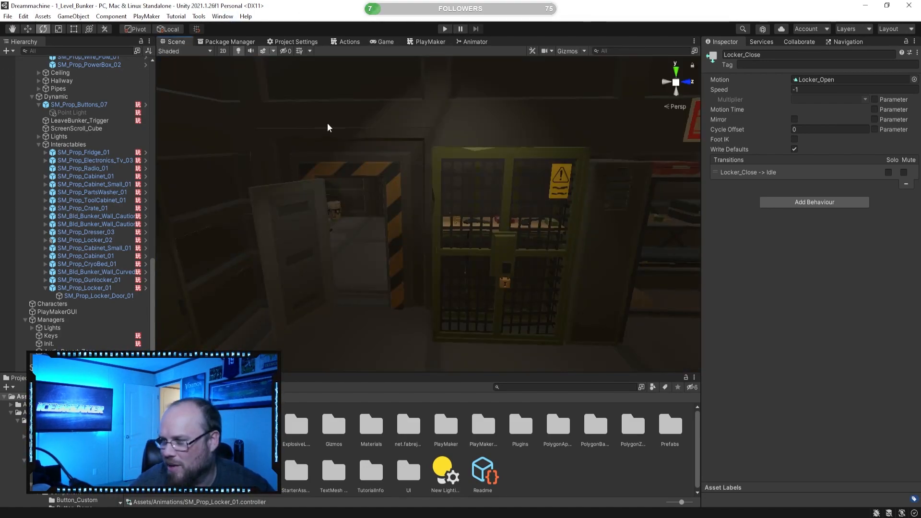
right_click_drag(313, 128, 431, 272)
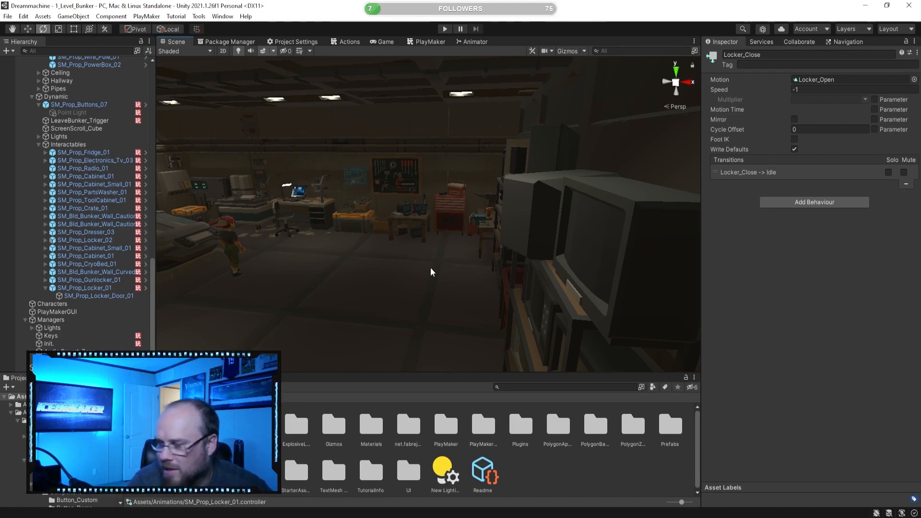
right_click_drag(431, 267, 384, 249)
left_click(46, 288)
left_click(53, 352)
right_click_drag(412, 191, 289, 224)
right_click_drag(249, 128, 251, 171)
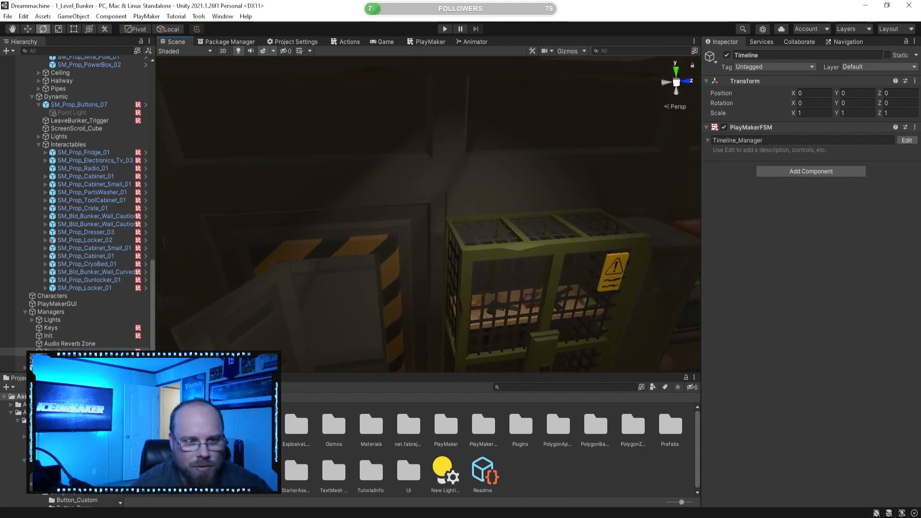
scroll(68, 186, "up", 20)
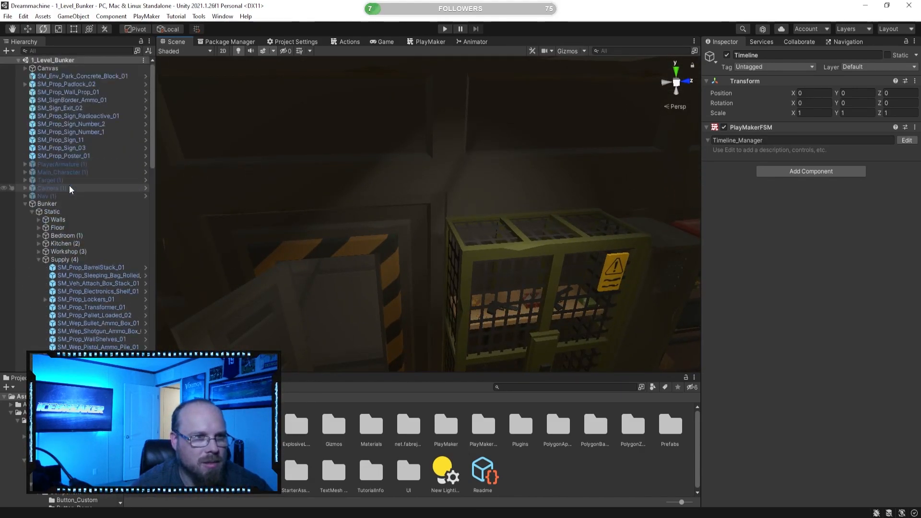
Expand the Canvas, switch the Scene view to 2D and frame the SaveGame_Panel to see the UI layout.
left_click(39, 259)
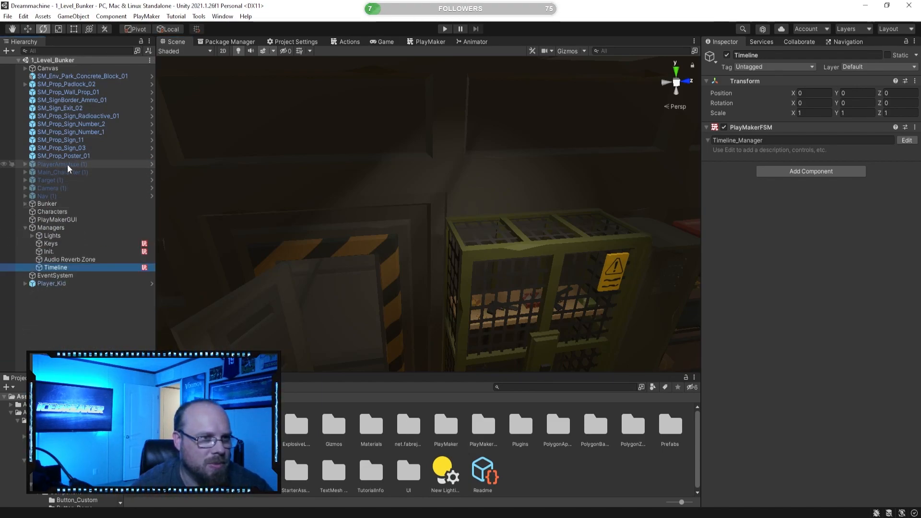
left_click(25, 68)
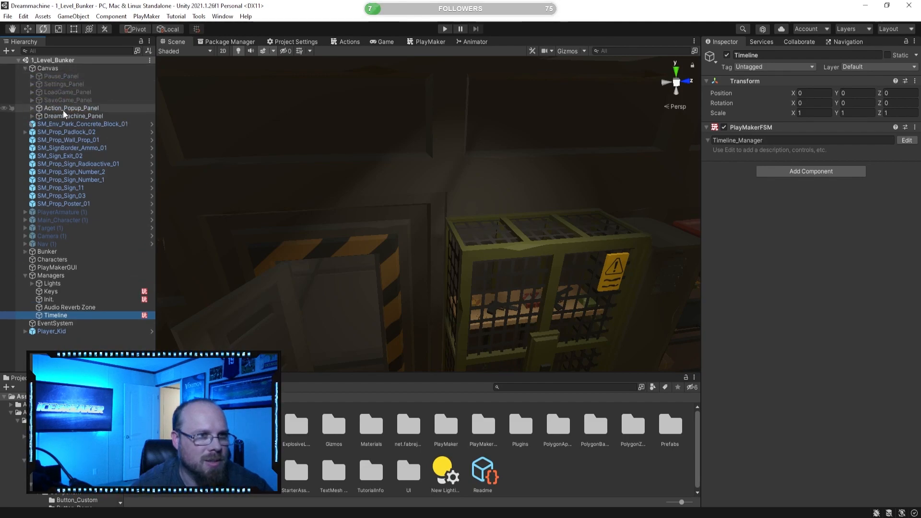
left_click(87, 101)
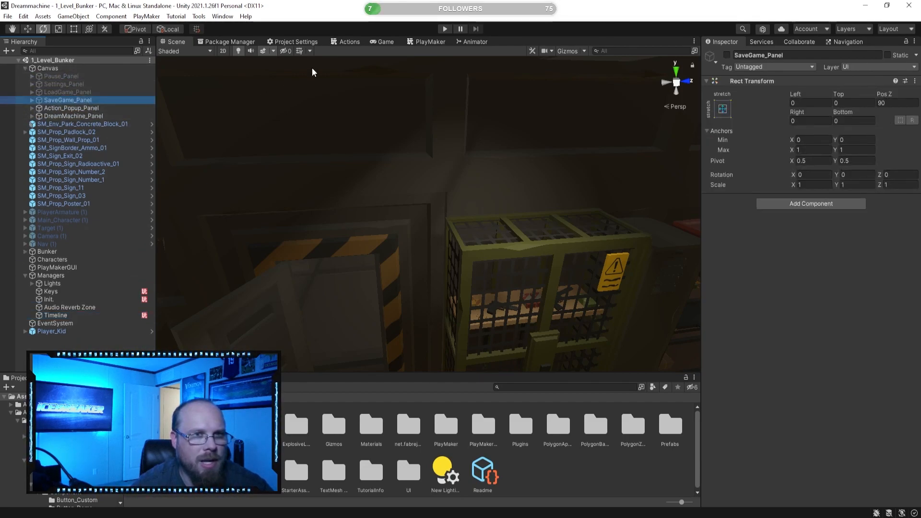
left_click(223, 50)
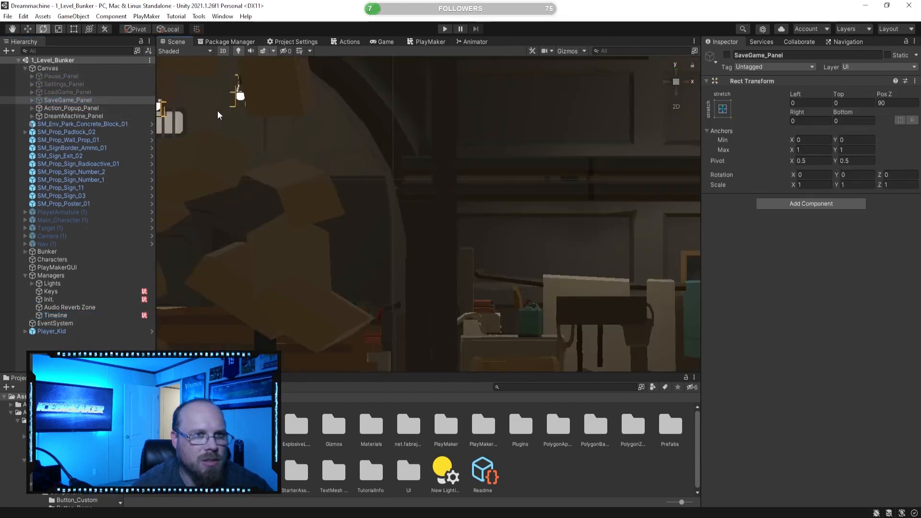
double_click(65, 102)
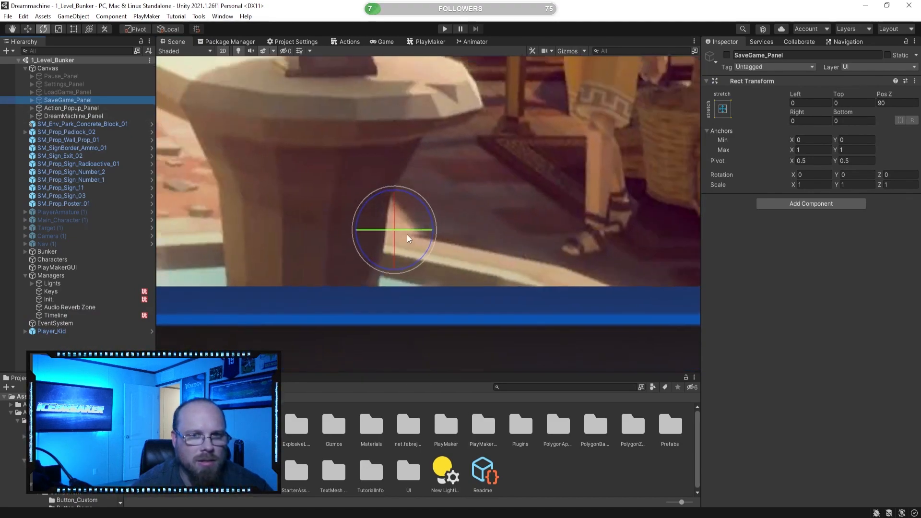
scroll(413, 229, "down", 10)
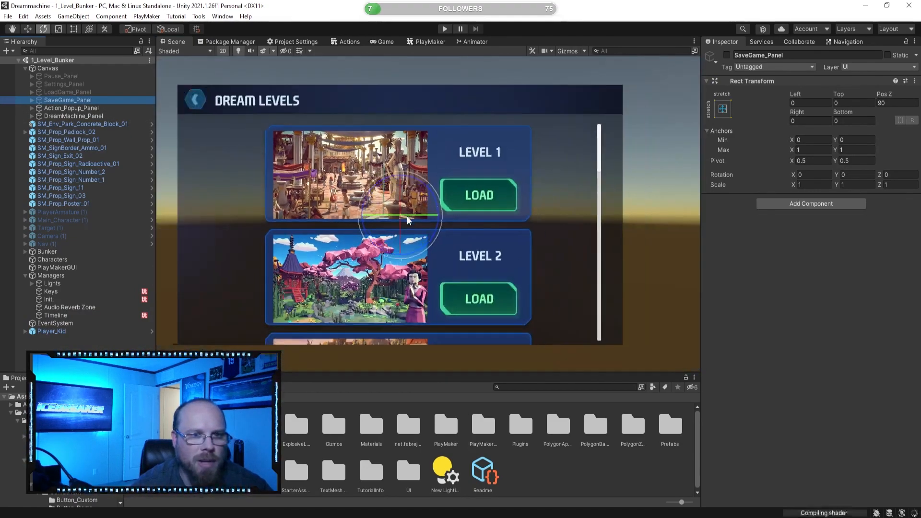
Check the Action_Popup_Panel and DreamMachine_Panel objects and their child elements under the Canvas.
left_click(86, 110)
left_click(96, 117)
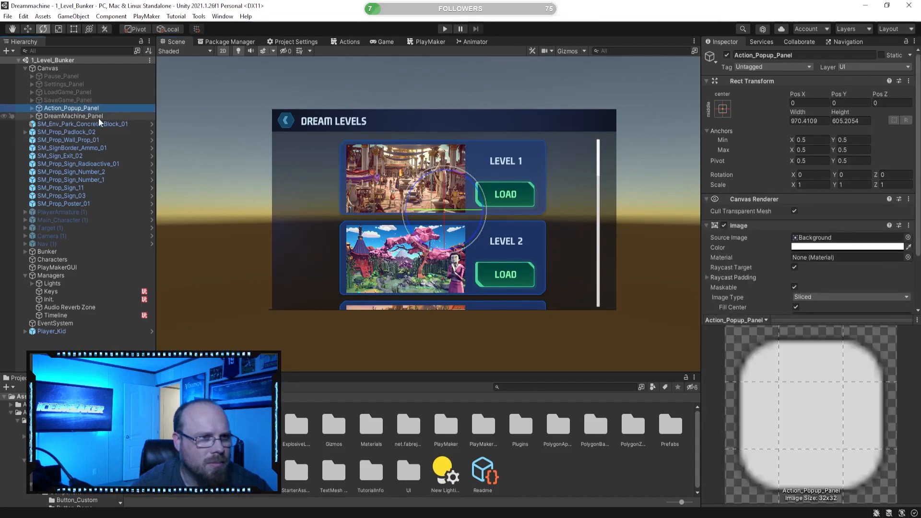
left_click(93, 110)
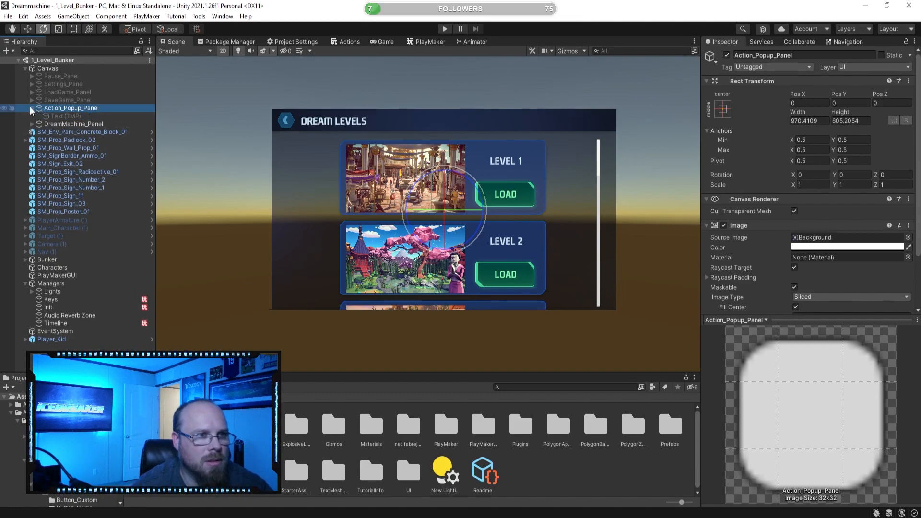
left_click(61, 117)
left_click(31, 116)
left_click(30, 115)
Duplicate the Pause_Panel under the Canvas.
left_click(67, 75)
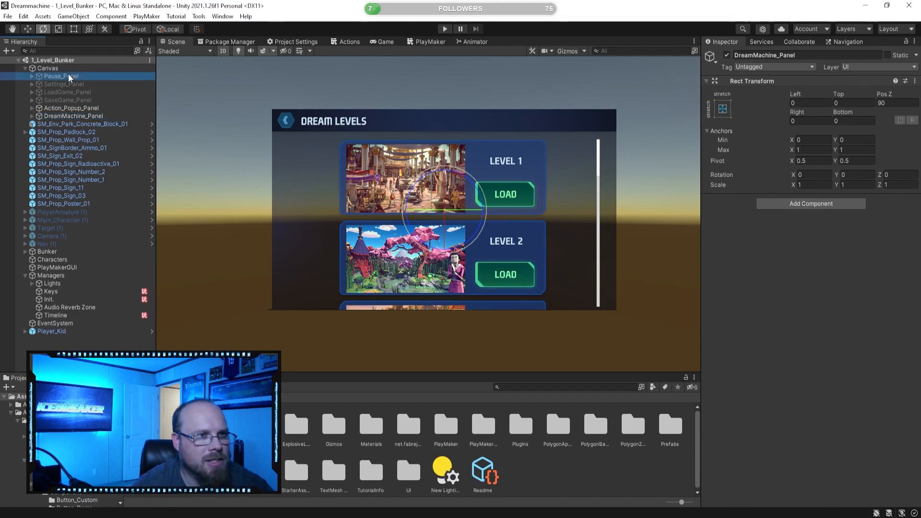
left_click(80, 84)
left_click(78, 76)
key("ctrl+d")
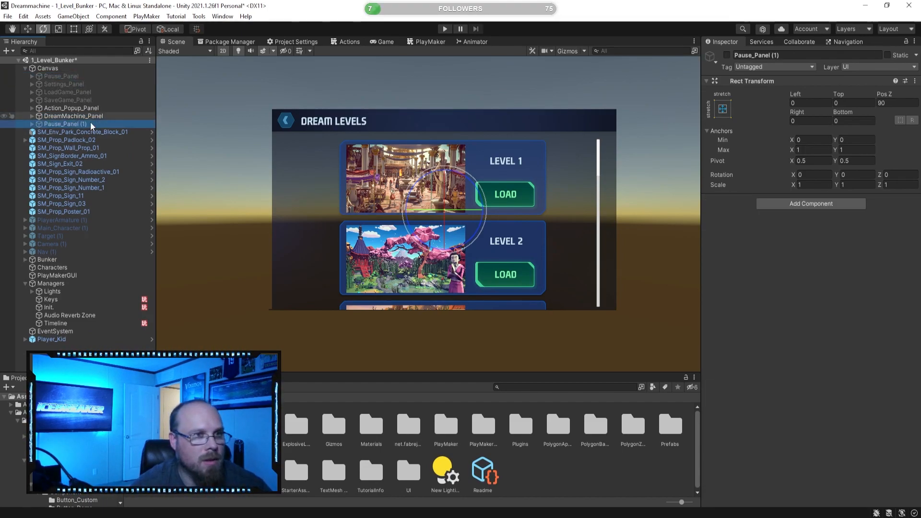
Rename the duplicated pause panel as WeaponSelection_Panel.
key("F2")
key("End")
key("BackSpace")
key("BackSpace")
key("BackSpace")
key("BackSpace")
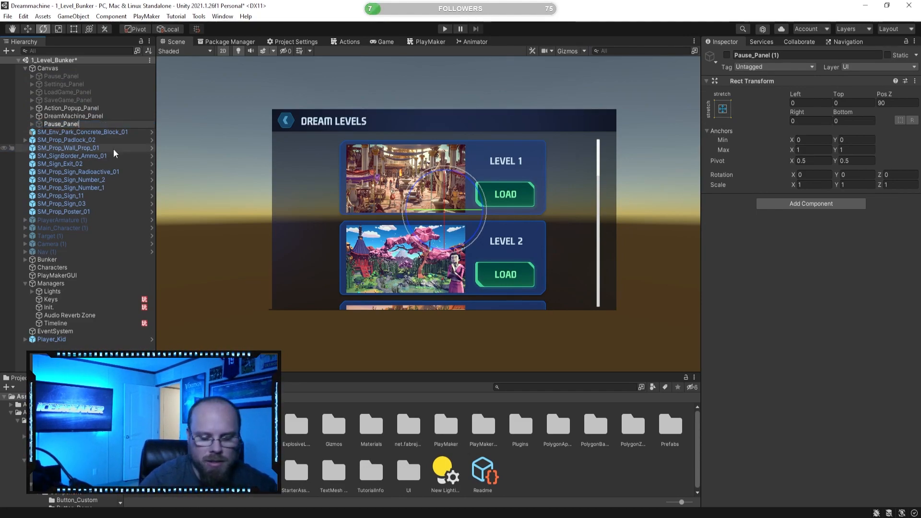
key("BackSpace")
key("BackSpace")
key("BackSpace")
key("BackSpace")
key("BackSpace")
type("Gear")
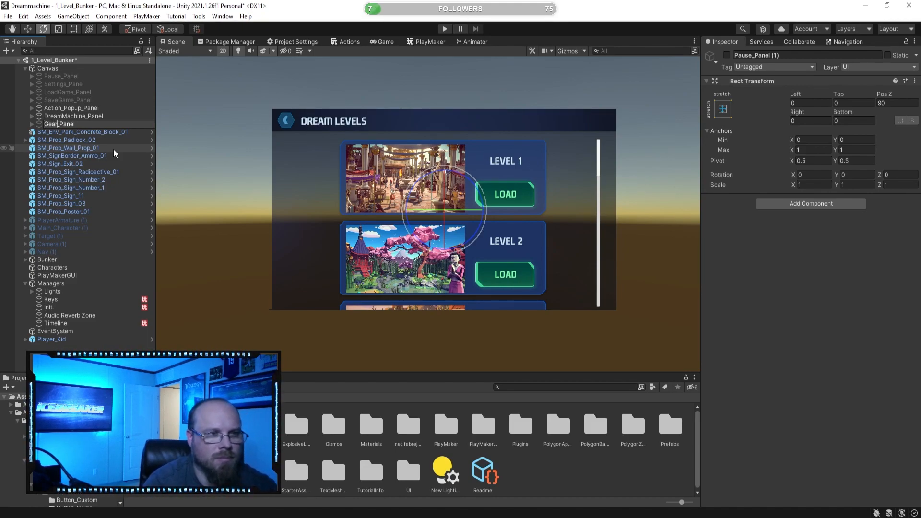
key("BackSpace")
key("BackSpace")
key("BackSpace")
key("BackSpace")
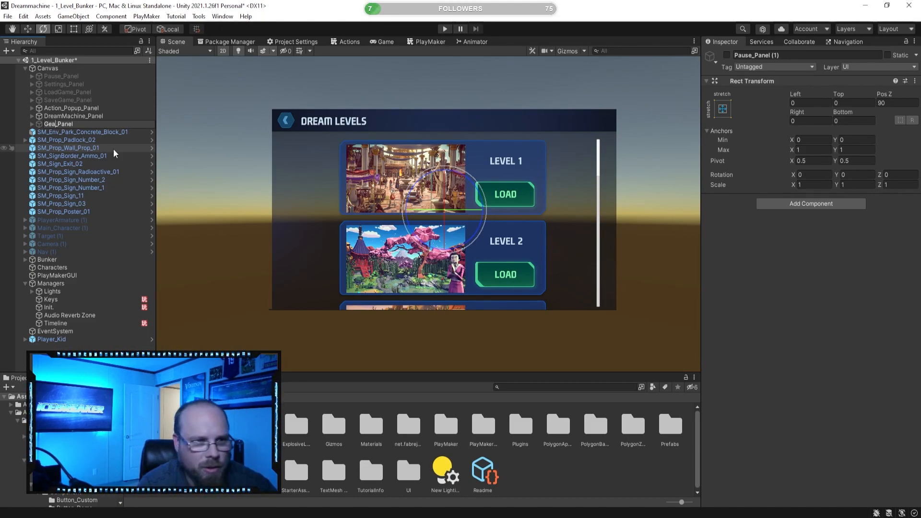
type("W")
type("eapon")
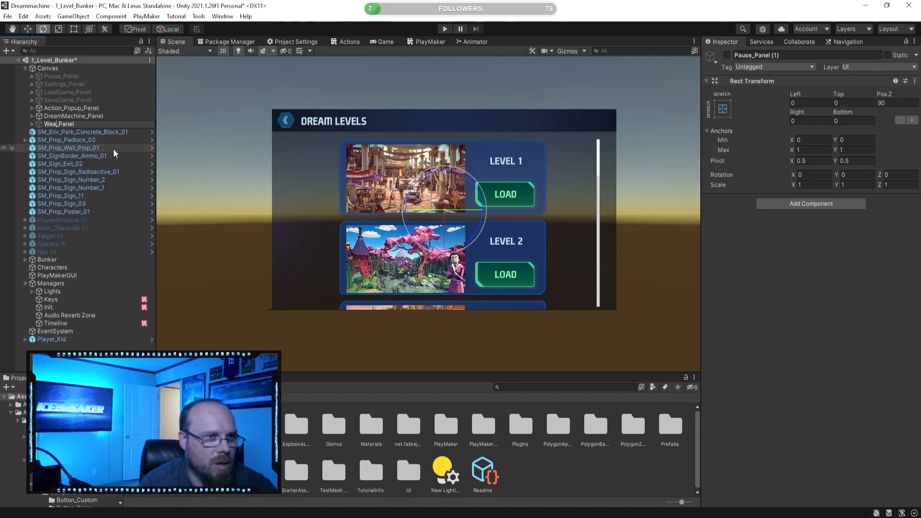
type("Selection")
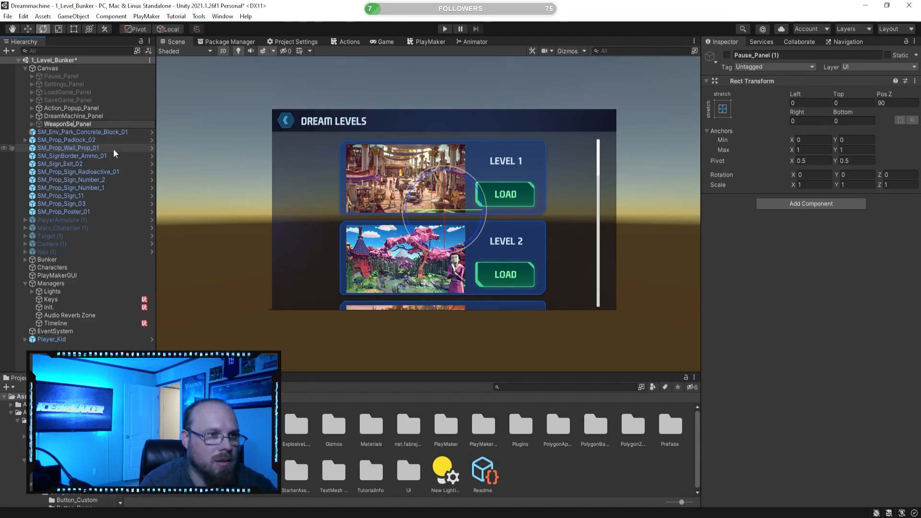
key("Return")
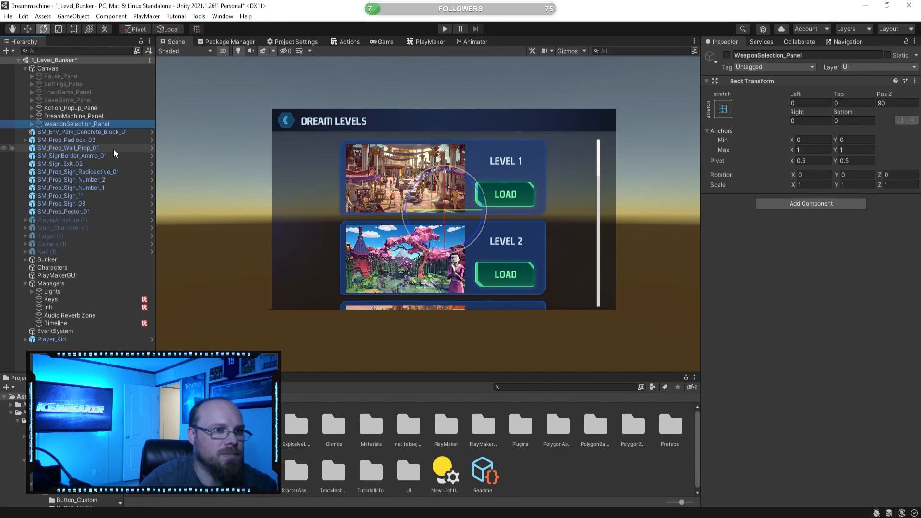
Activate the WeaponSelection_Panel and deactivate the DreamMachine_Panel so only the new panel shows in the Scene view.
key("Right")
left_click(727, 55)
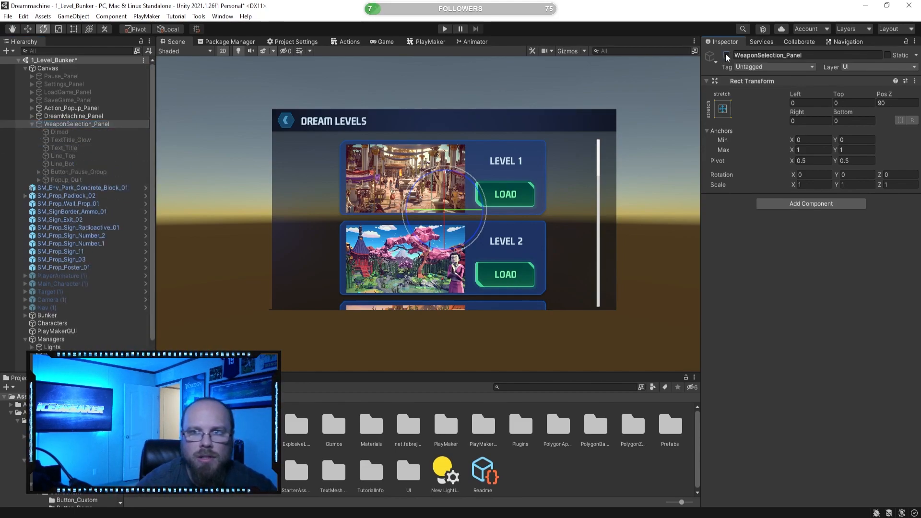
left_click(83, 118)
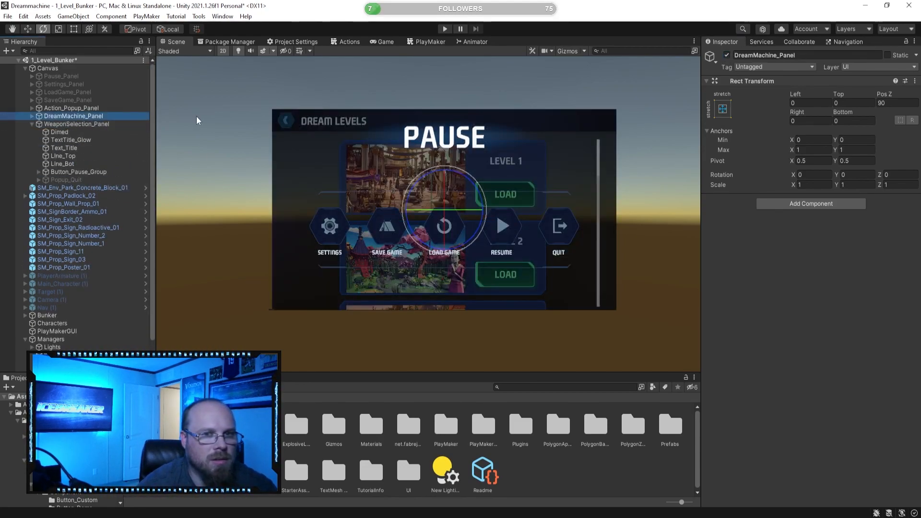
left_click(727, 55)
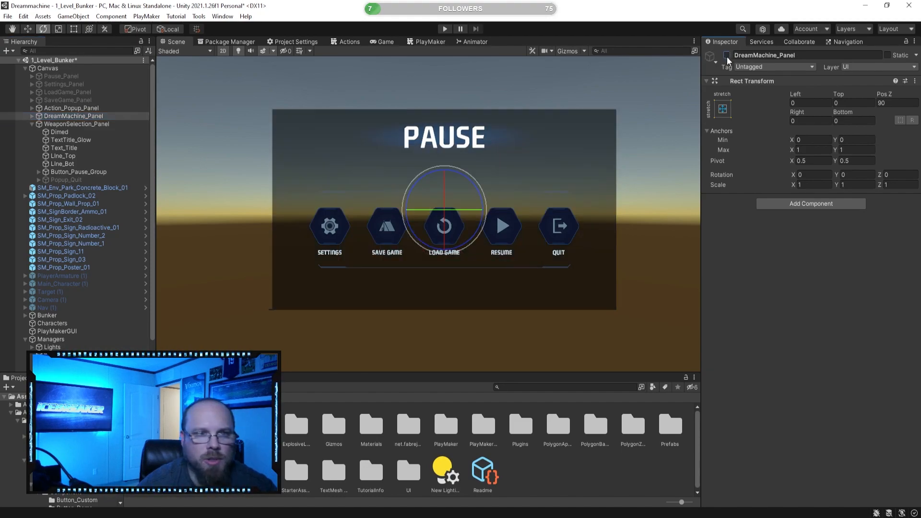
scroll(355, 193, "up", 2)
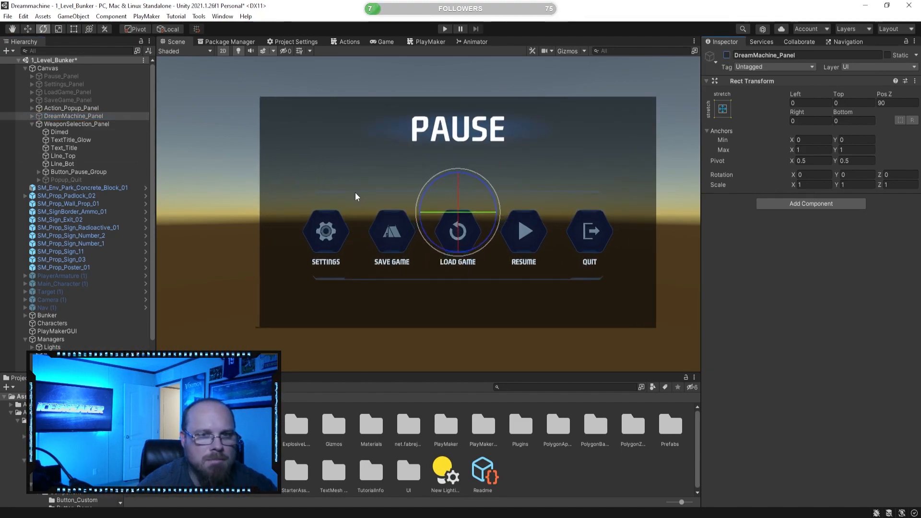
Examine the WeaponSelection_Panel's child elements, including Dimed, Button_Pause_Group and Popup_Quit, and compare them with the other panels' contents.
left_click(59, 131)
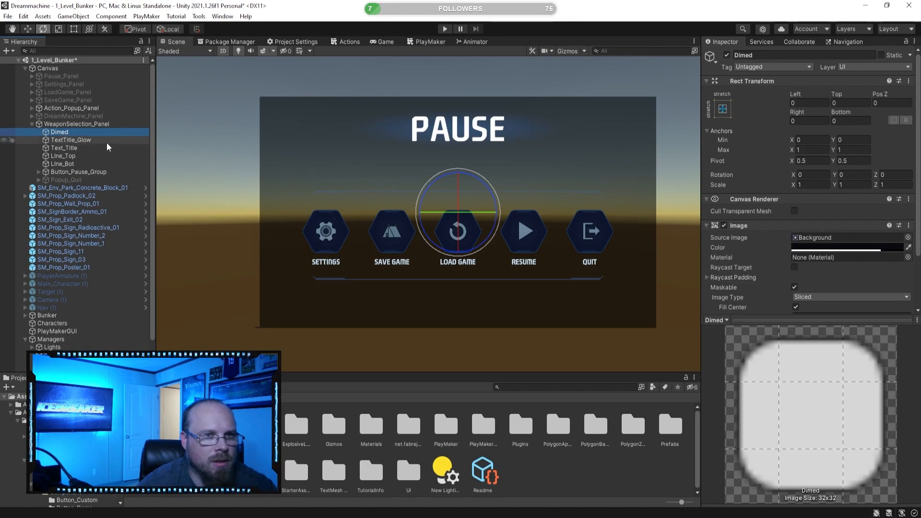
left_click(79, 124)
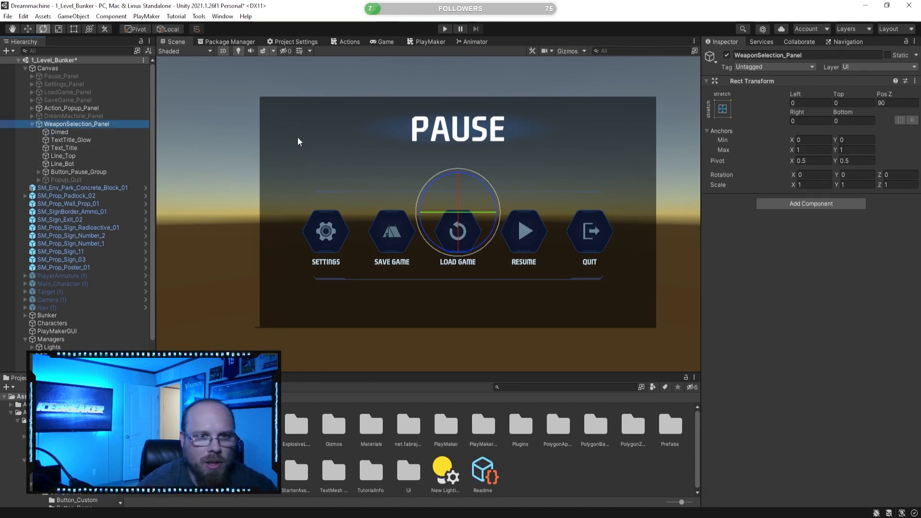
left_click(87, 132)
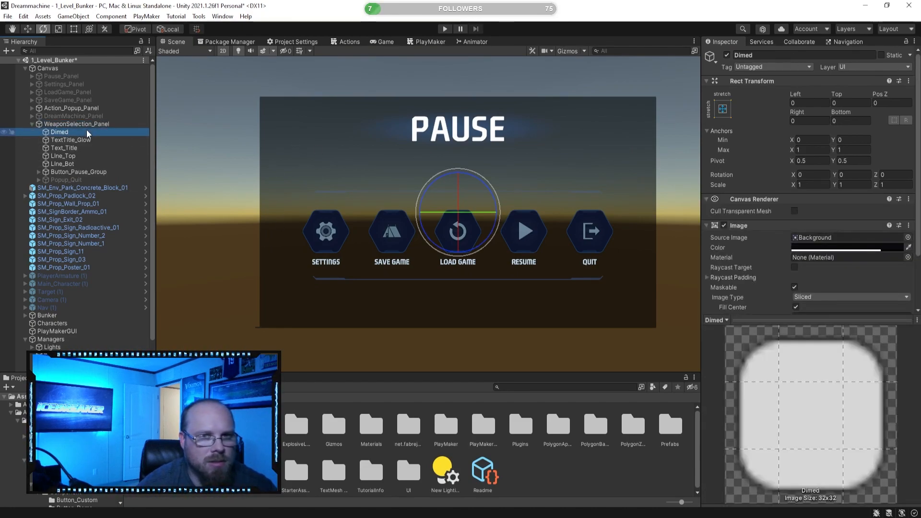
left_click(32, 108)
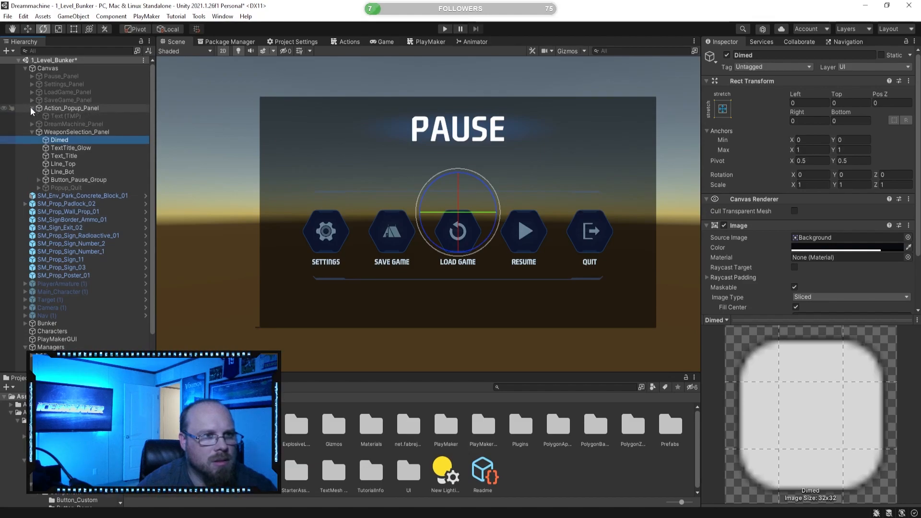
left_click(30, 108)
left_click(32, 116)
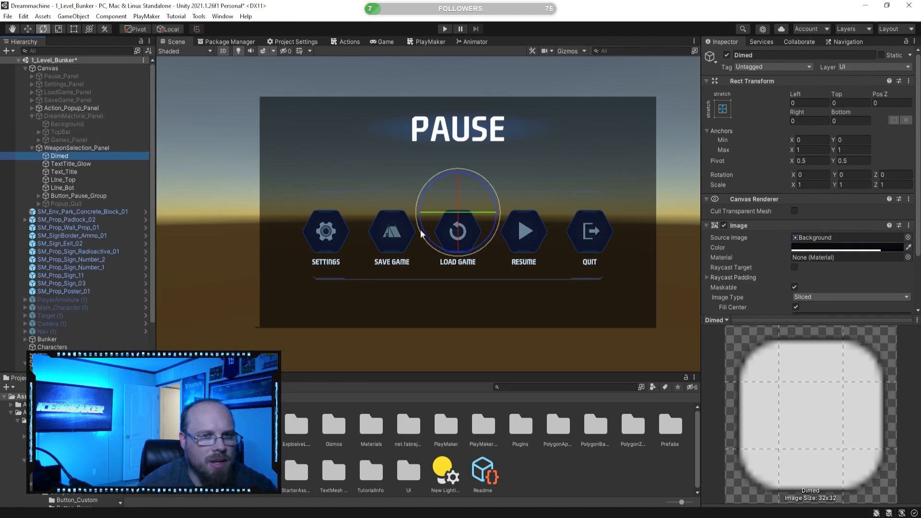
left_click(32, 117)
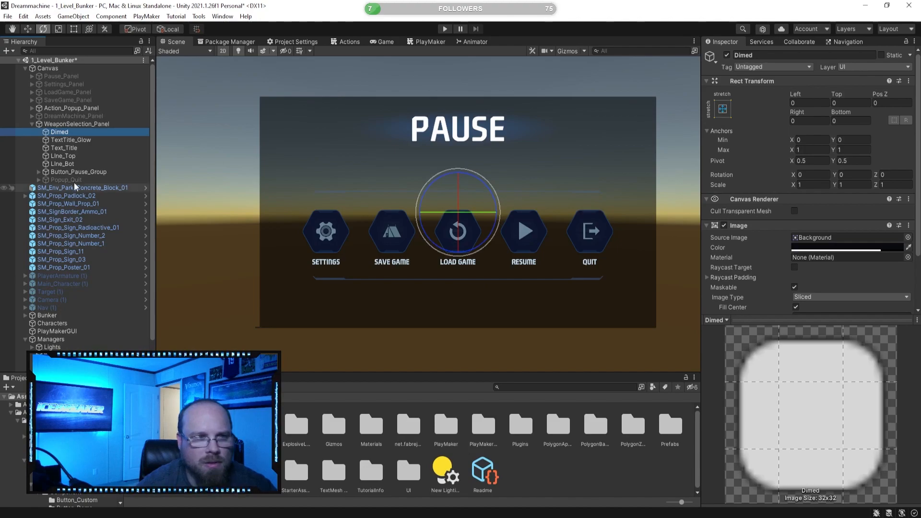
left_click(70, 140)
left_click(67, 172)
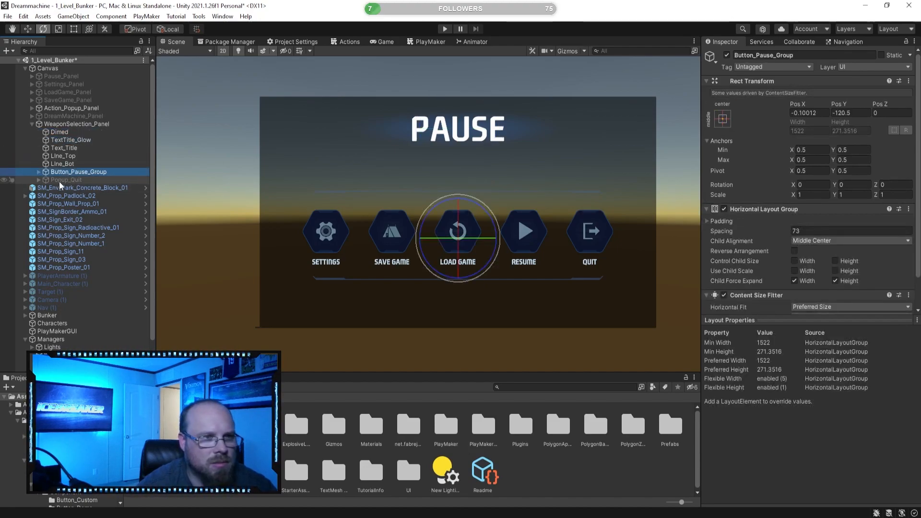
left_click(58, 180)
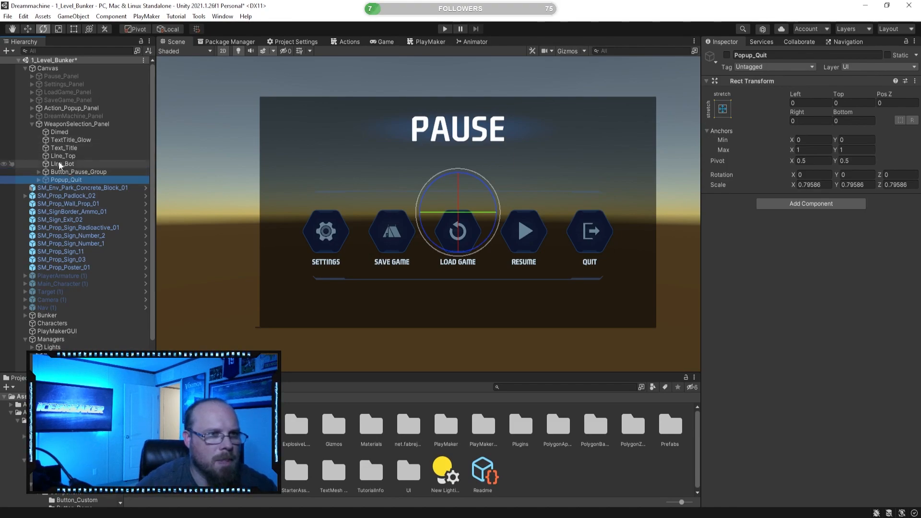
left_click(97, 123)
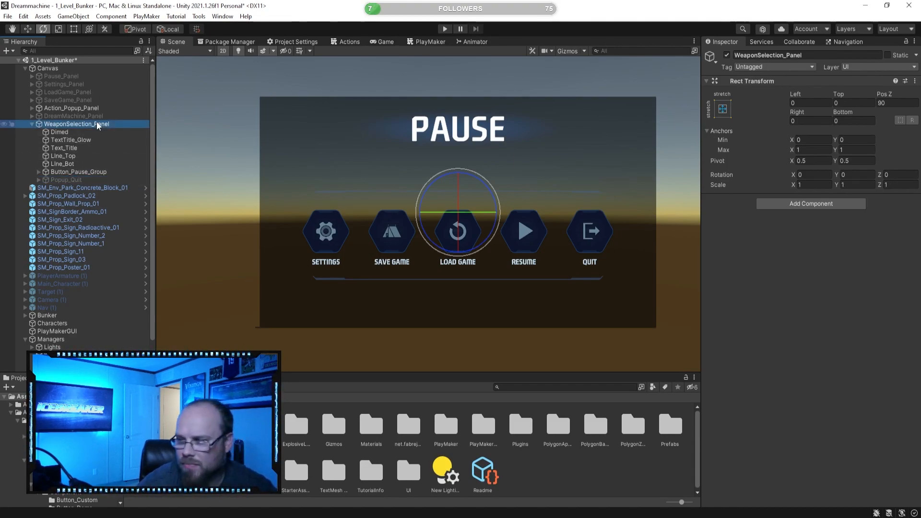
Duplicate the Settings_Panel under the Canvas after checking its child popups.
left_click(30, 92)
left_click(29, 92)
left_click(31, 85)
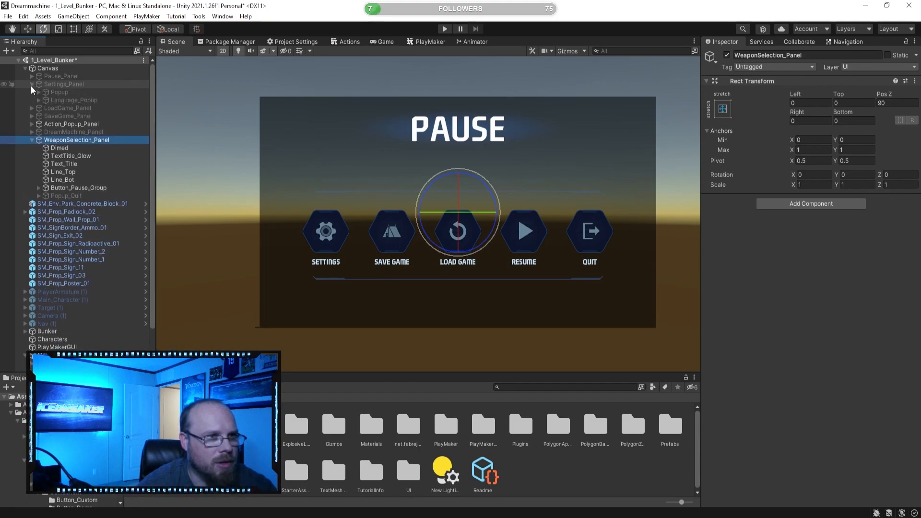
left_click(31, 85)
left_click(31, 85)
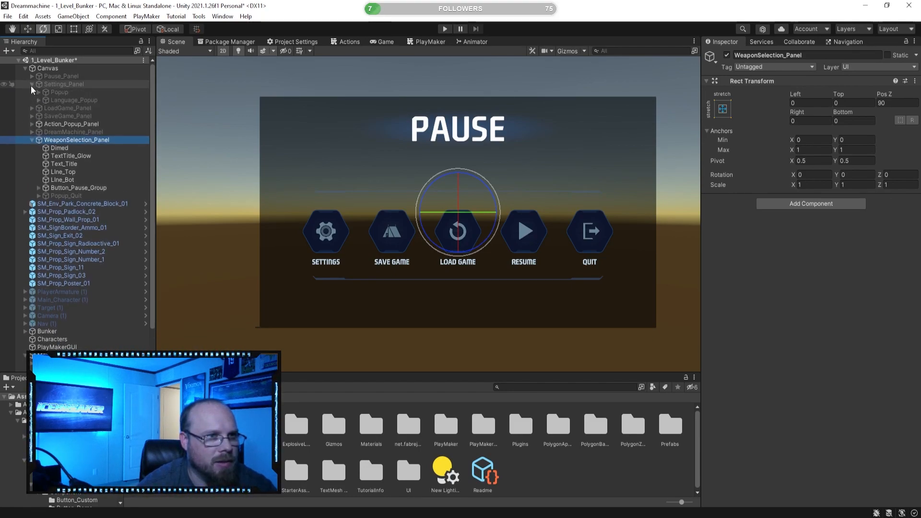
left_click(31, 85)
left_click(63, 83)
key("ctrl+d")
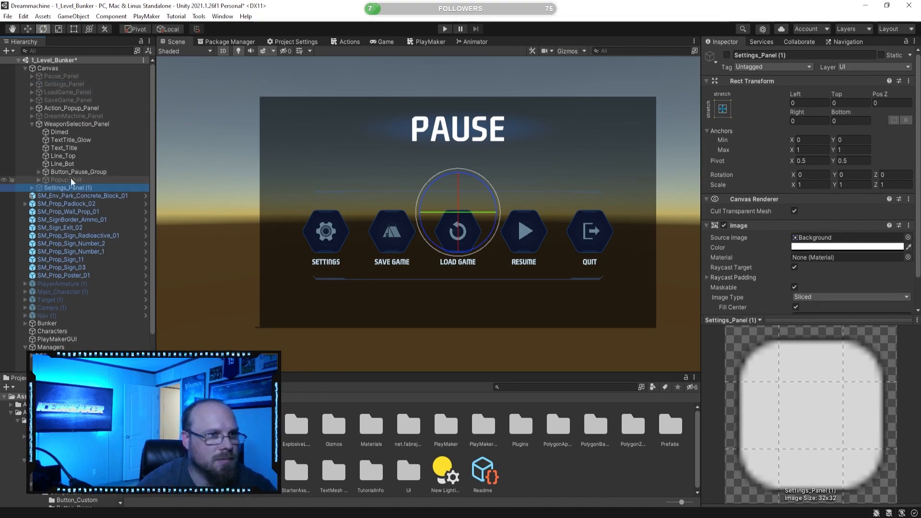
Delete the WeaponSelection_Panel and activate the duplicated settings panel in its place.
left_click(83, 123)
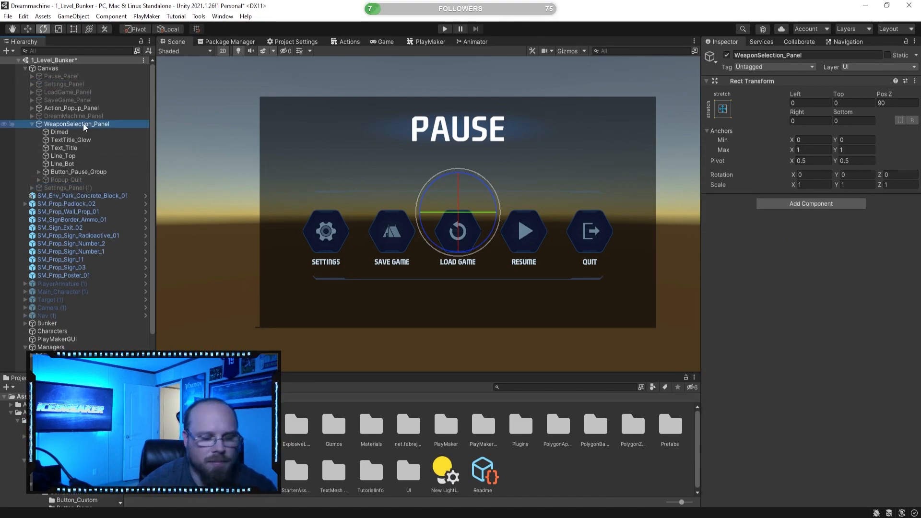
key("Delete")
left_click(84, 123)
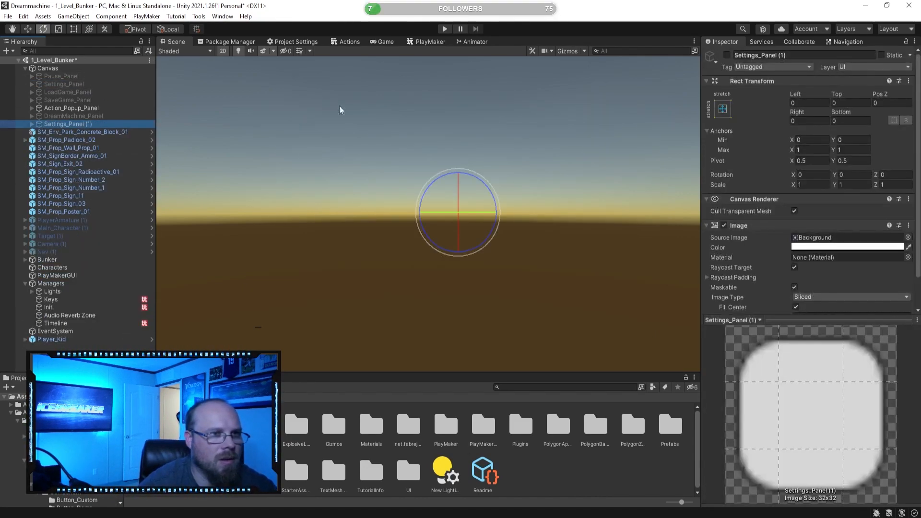
left_click(727, 55)
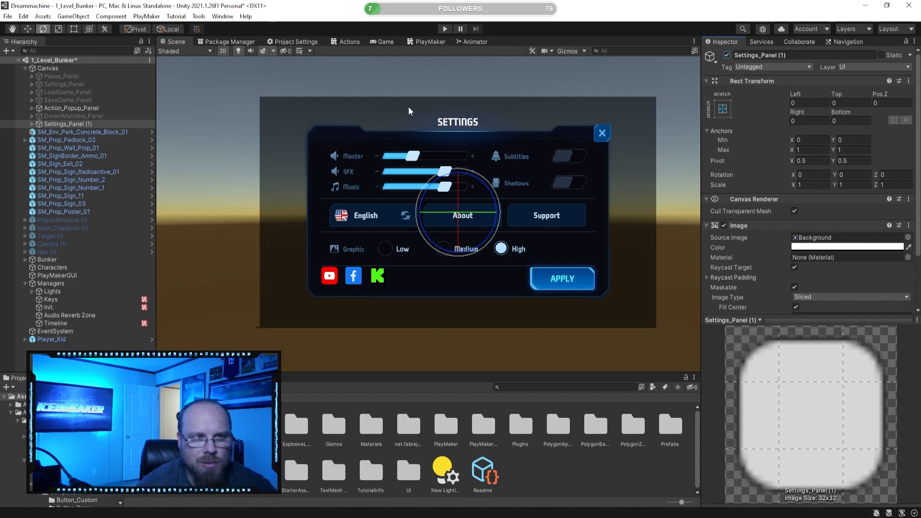
Rename the duplicated settings panel to Settings_Panel, removing its number suffix.
left_click(32, 124)
left_click(71, 124)
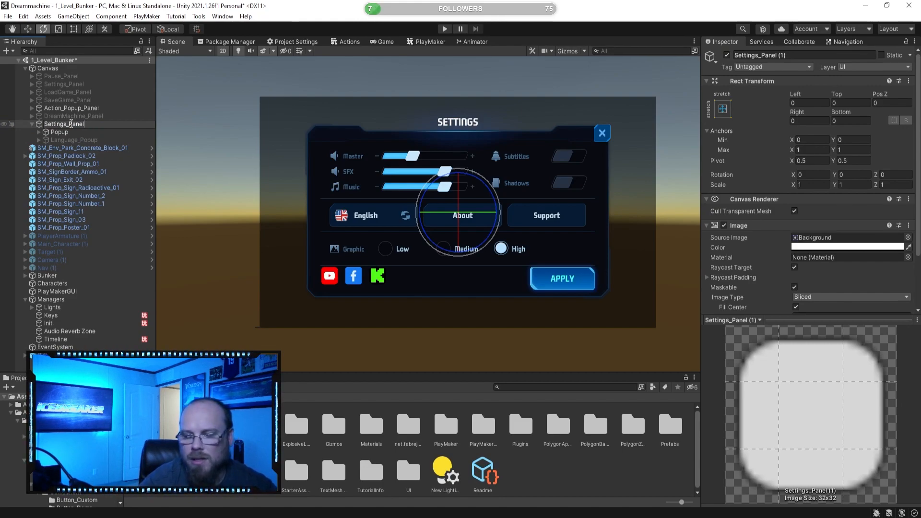
key("Return")
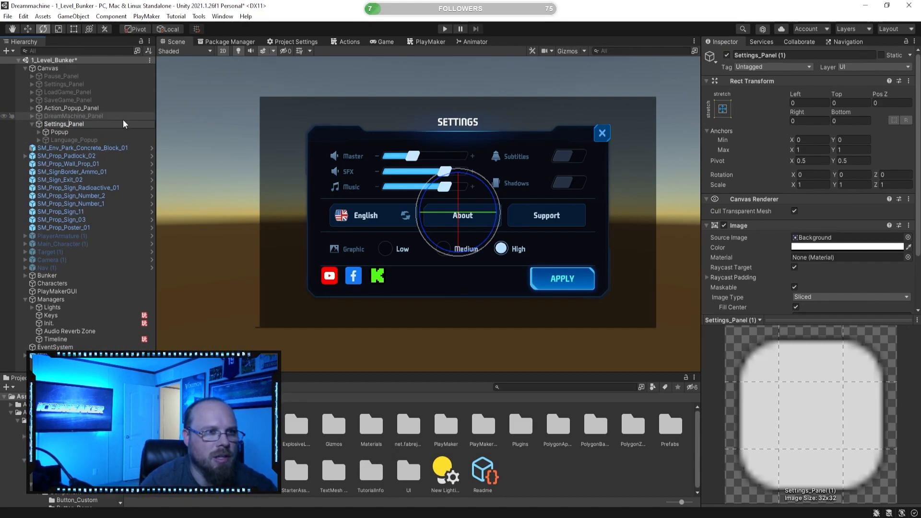
key("Return")
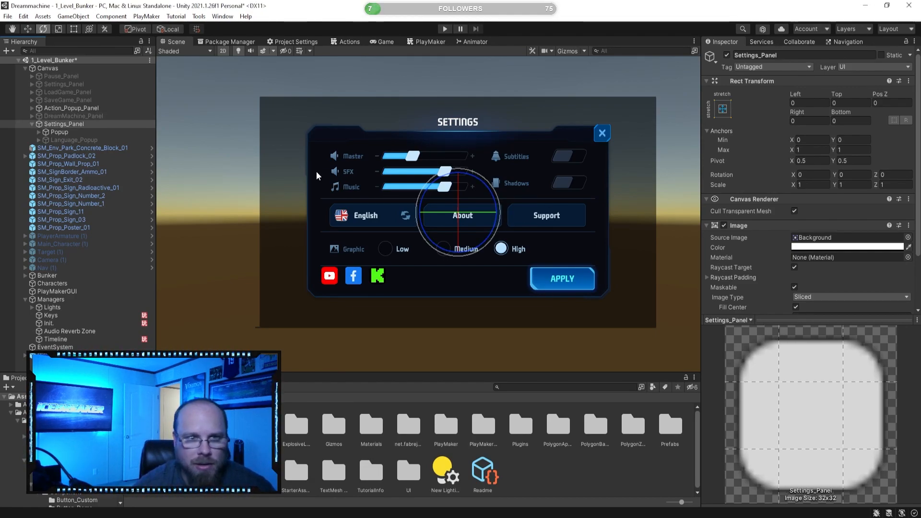
Delete the volume sliders and toggles from MasterVolume_Slider through Shadow_Toggle inside the duplicated panel's Popup.
left_click(38, 132)
left_click(67, 139)
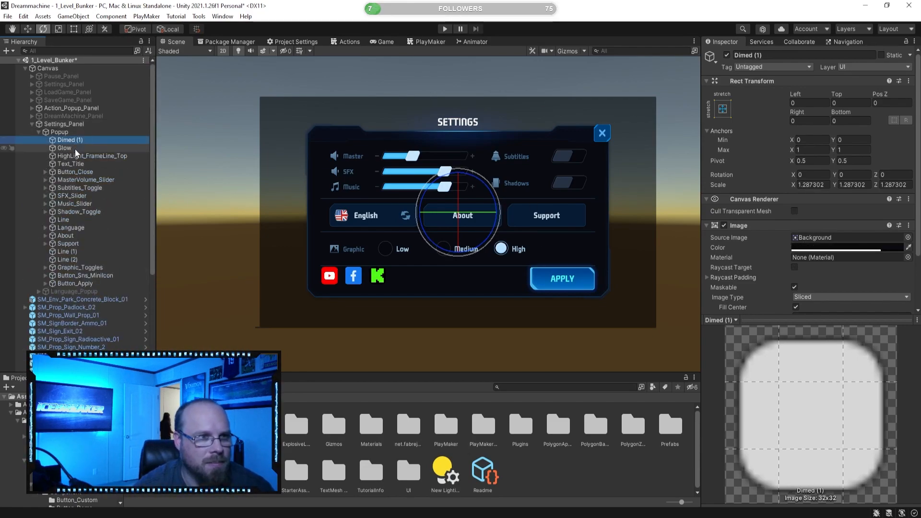
left_click(84, 156)
left_click(91, 167)
left_click(96, 171)
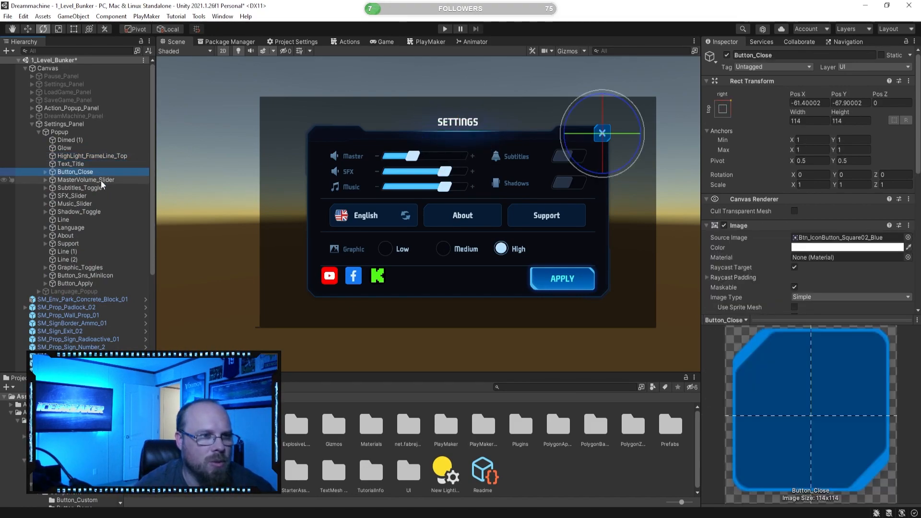
left_click(101, 180)
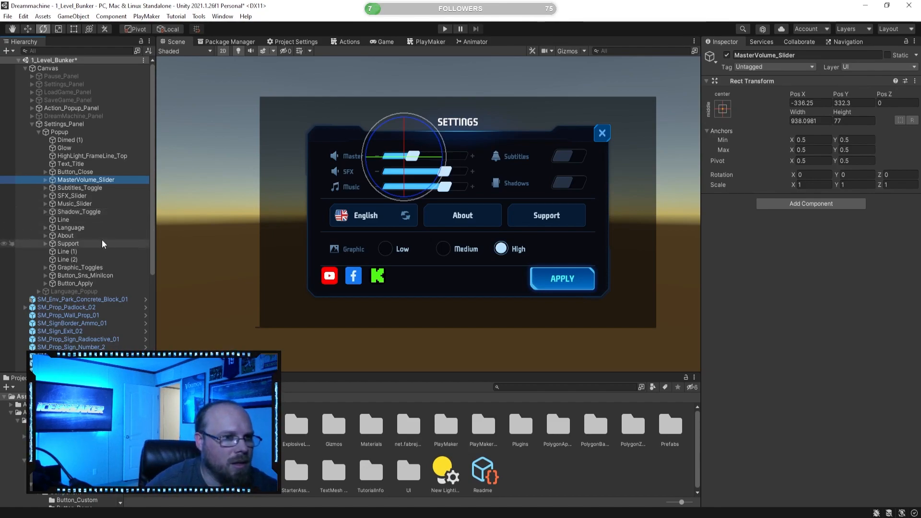
left_click(104, 211, "shift")
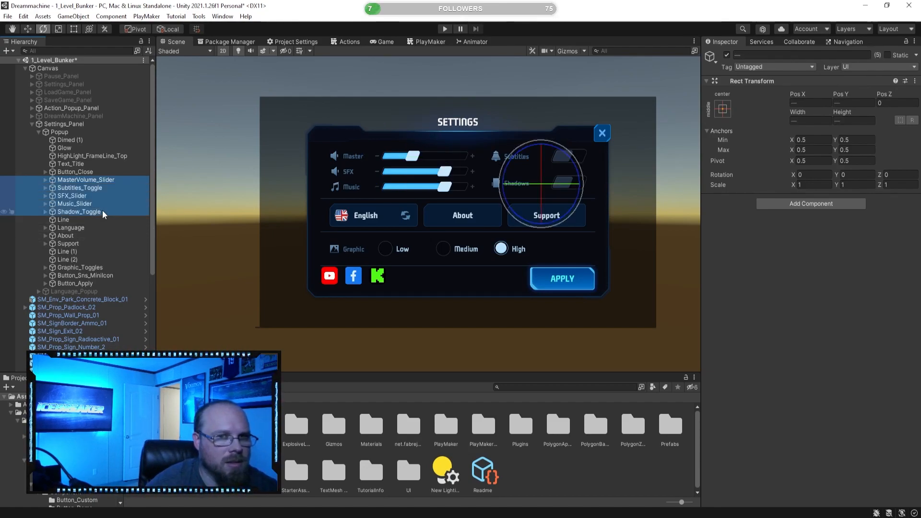
key("Delete")
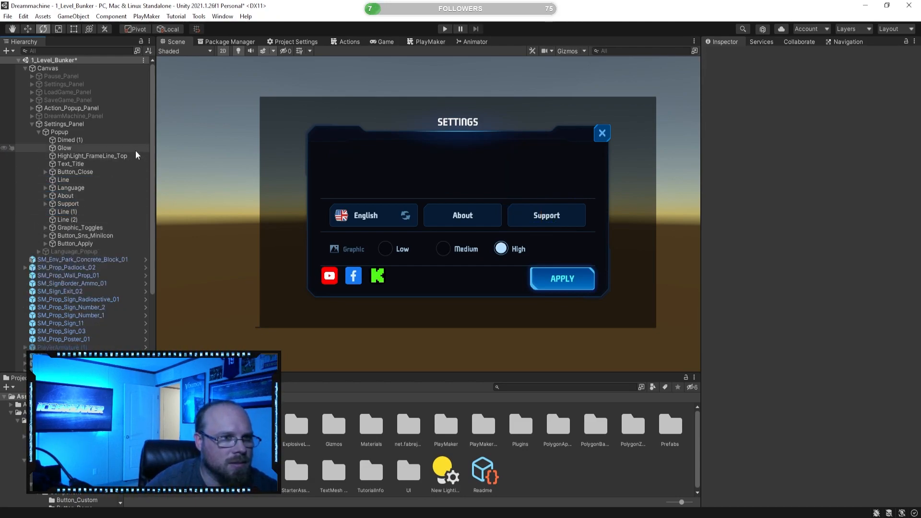
Rename the duplicated panel to Weapons_Panel.
left_click(71, 124)
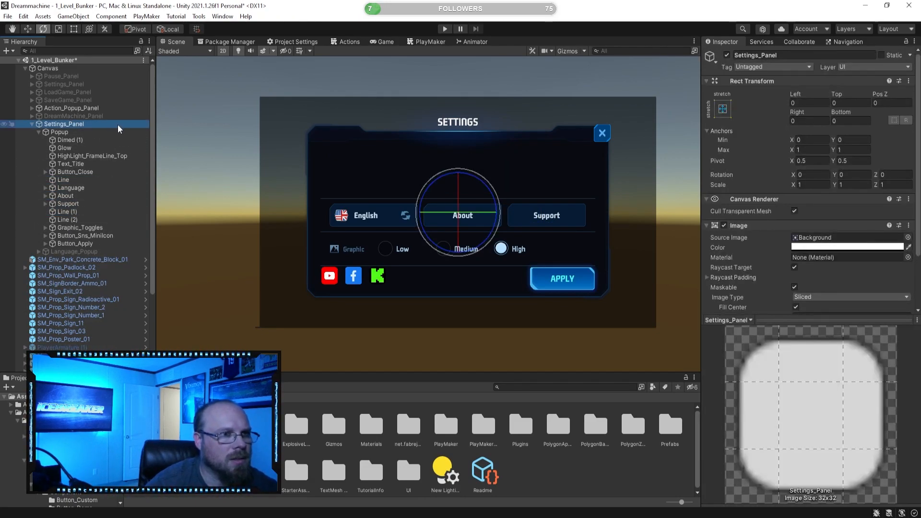
left_click(119, 125)
key("Left")
key("Delete")
key("Delete")
key("Delete")
key("Delete")
key("Delete")
key("Delete")
key("Delete")
key("Delete")
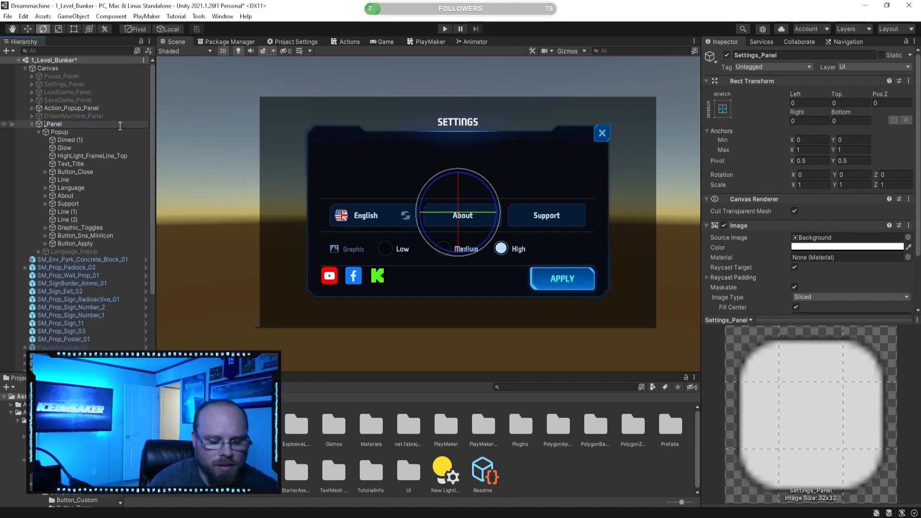
type("Weapons")
key("Return")
Delete the Language, About and Support elements from the Weapons_Panel's Popup.
left_click(63, 204)
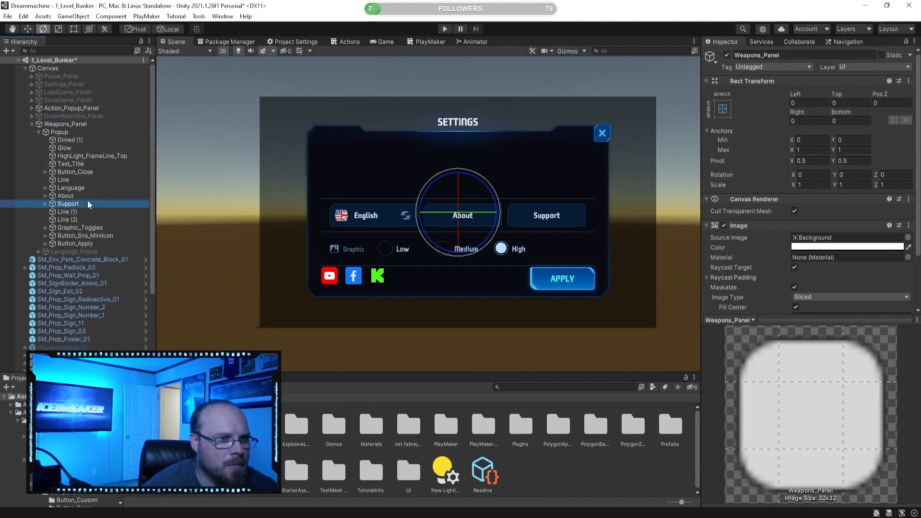
left_click(75, 189)
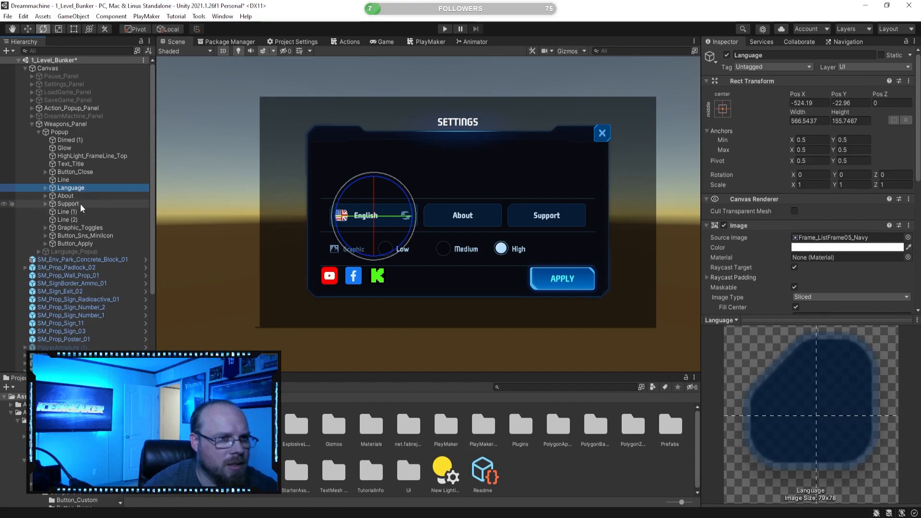
left_click(77, 205, "shift")
key("Delete")
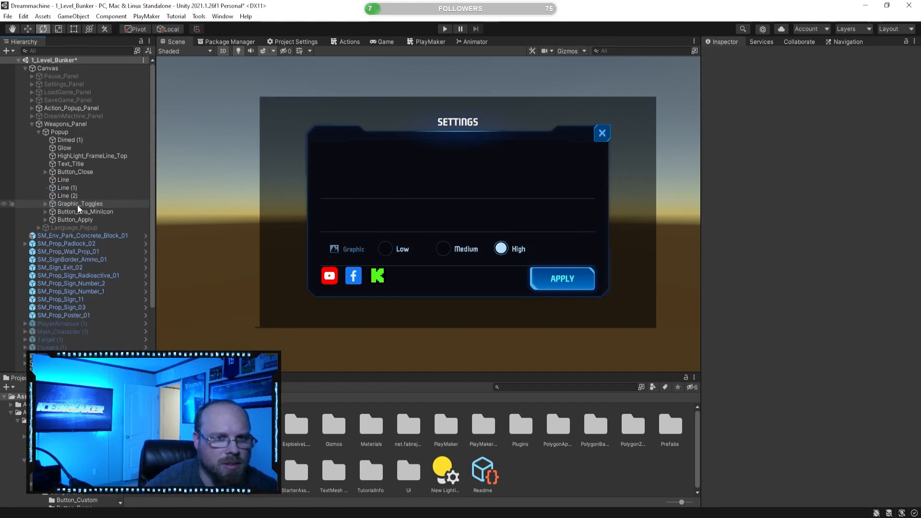
Delete Graphic_Toggles, Button_Sns_MiniIcon and Button_Apply from the Weapons_Panel's Popup.
left_click(80, 206)
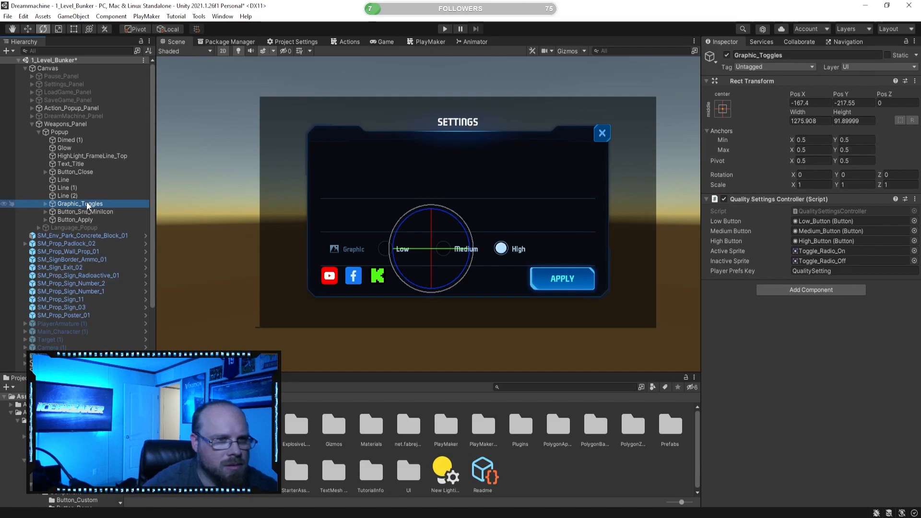
key("Delete")
left_click(89, 204)
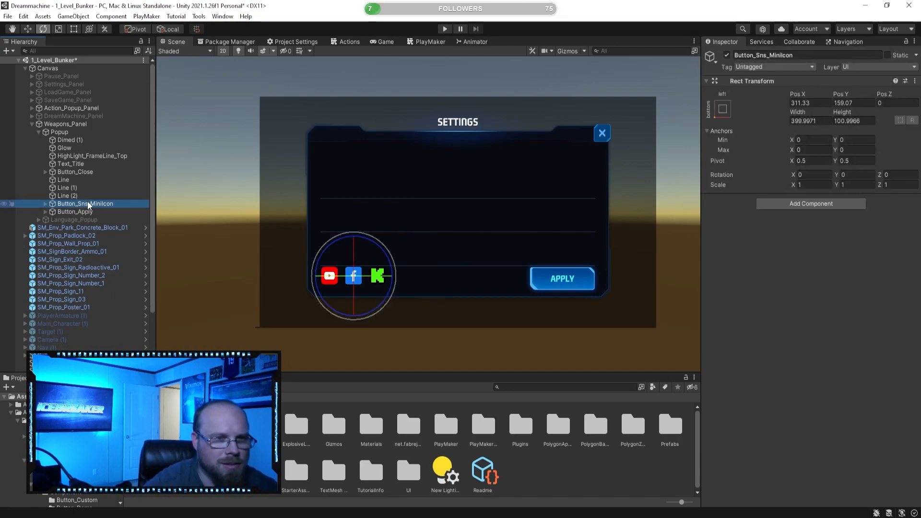
key("Delete")
left_click(87, 205)
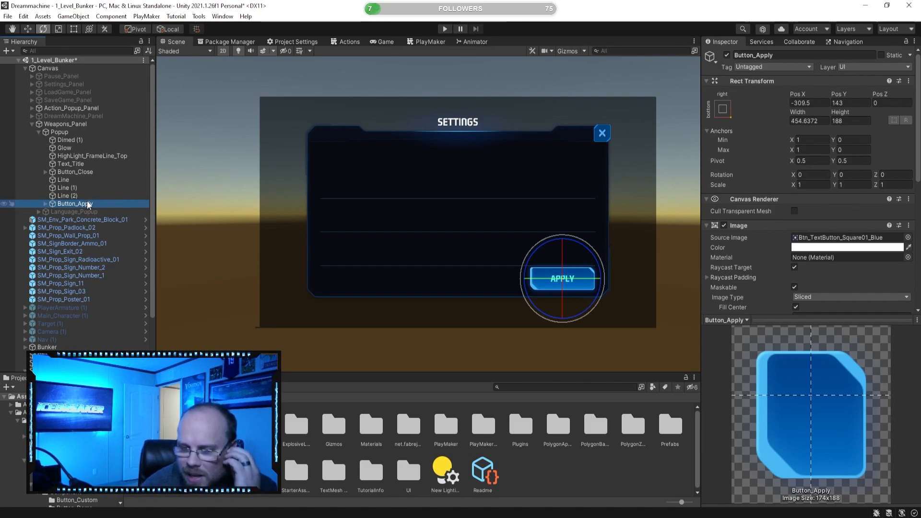
key("Delete")
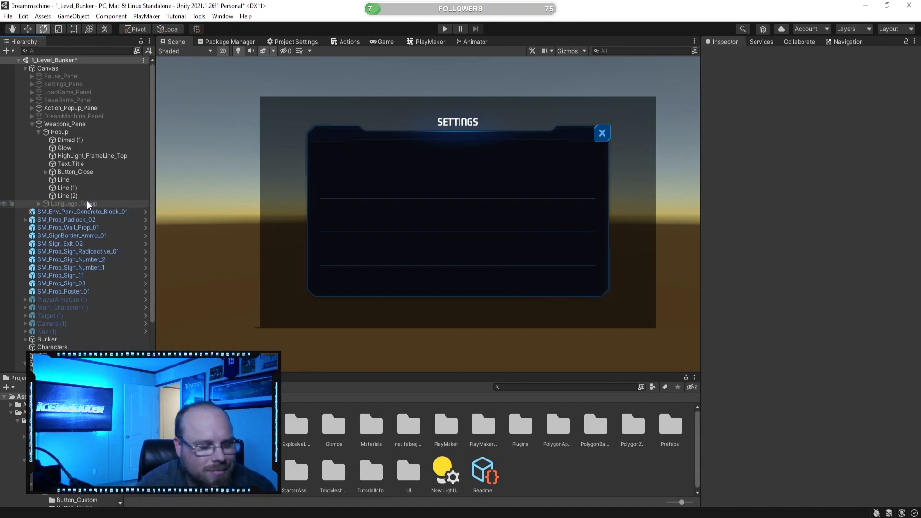
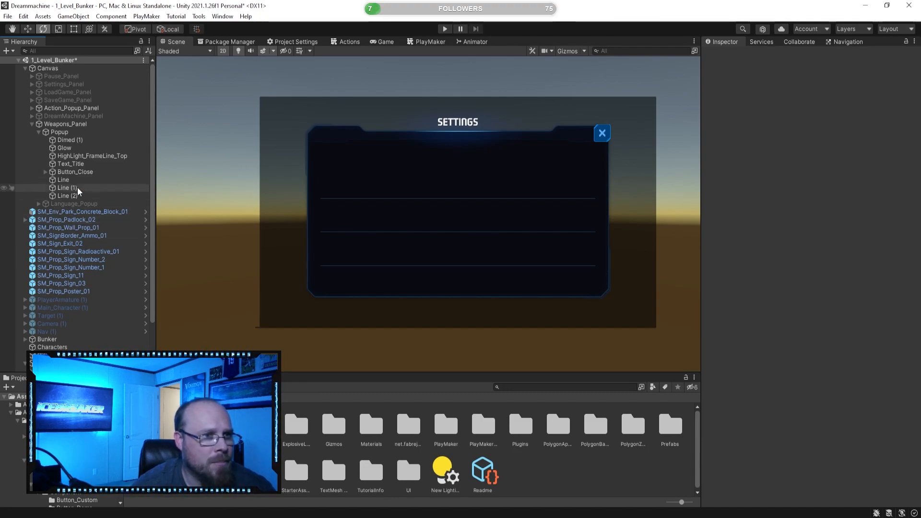
Set the Text_Title text of the Weapons_Panel's Popup to WEAPON LOADOUT.
left_click(64, 139)
left_click(77, 156)
left_click(72, 164)
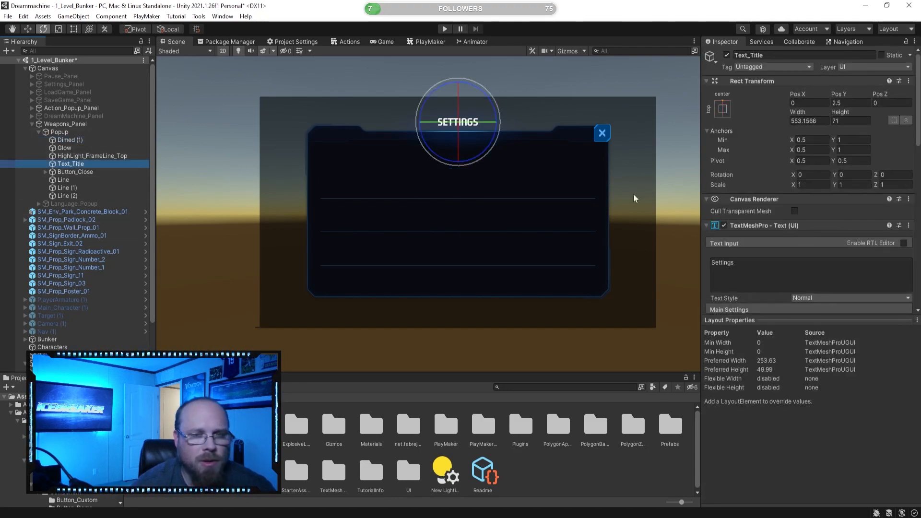
left_click(735, 274)
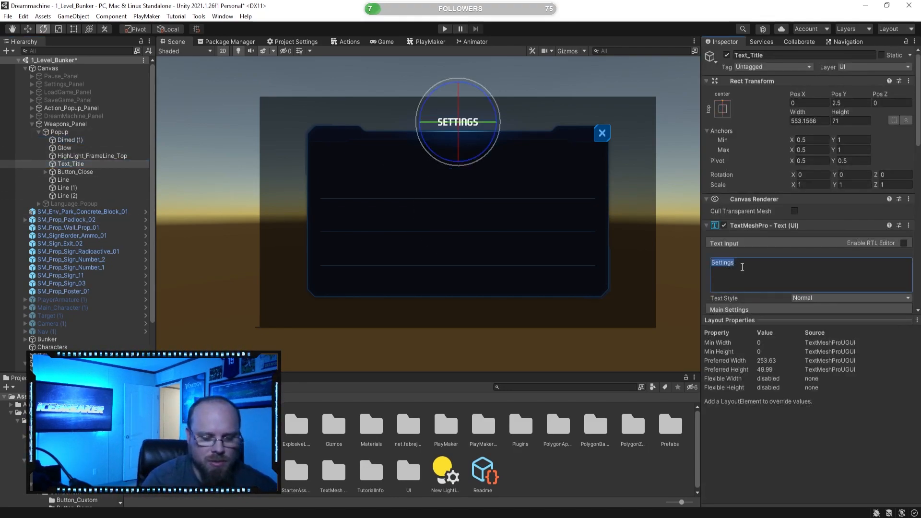
type("WEAPON LOADOUY")
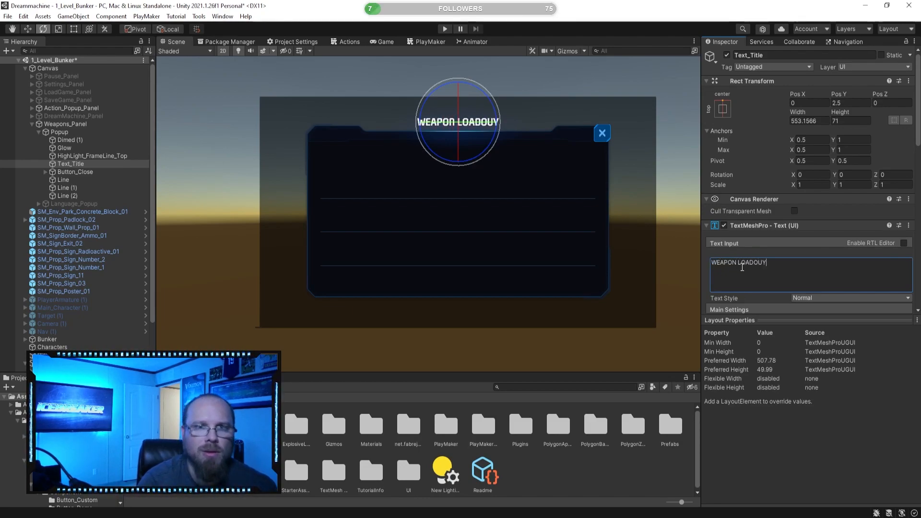
key("BackSpace")
type("T")
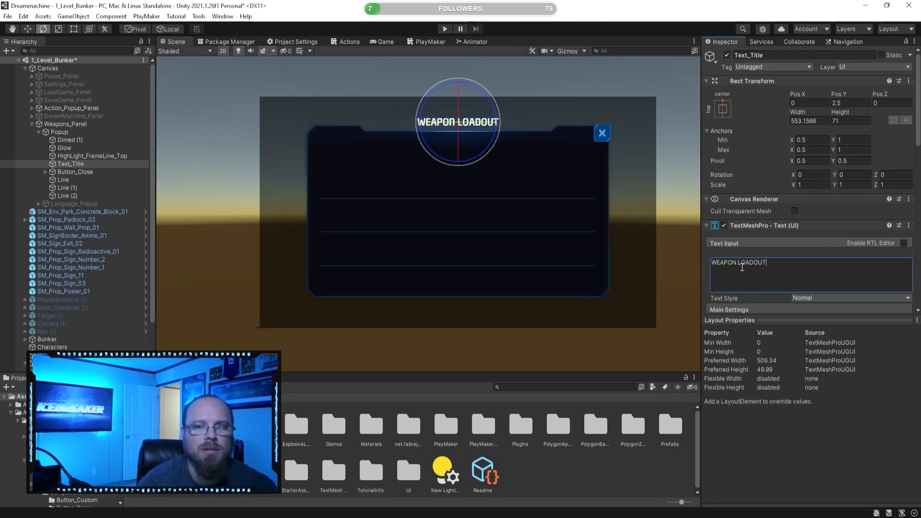
left_click(66, 180)
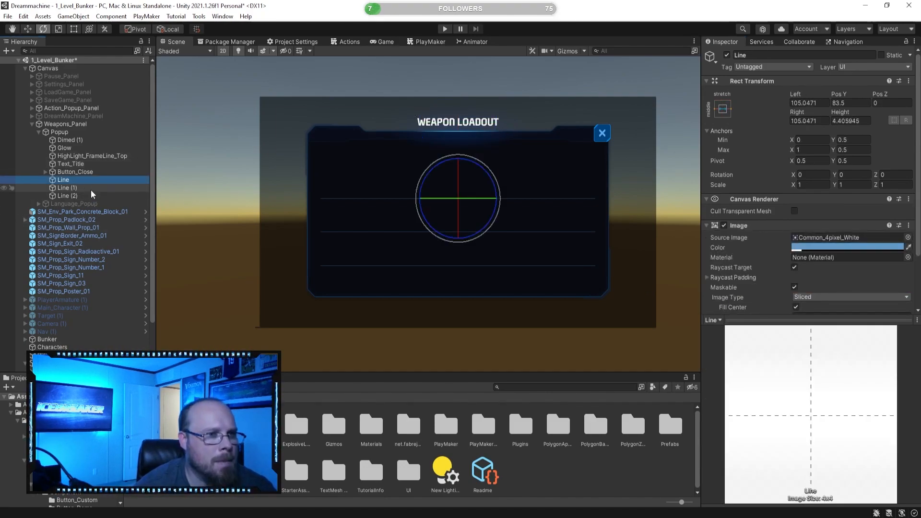
left_click(73, 172)
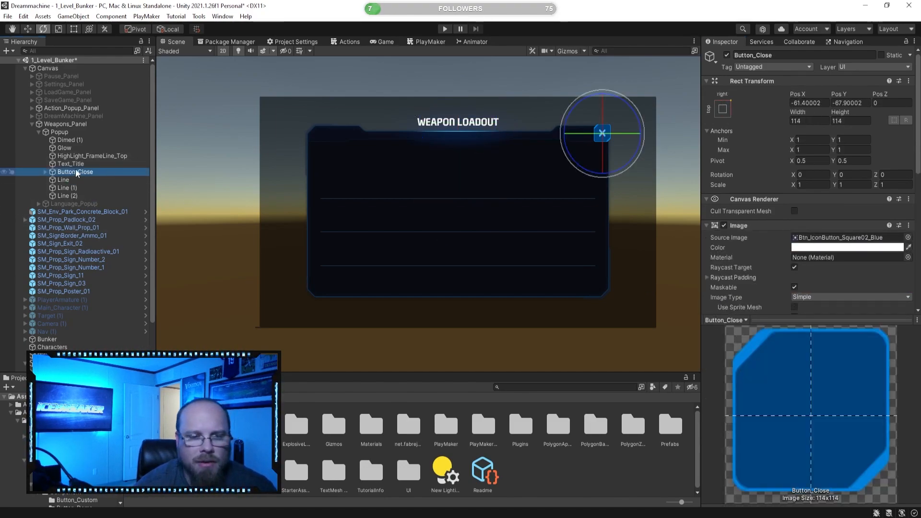
left_click(64, 180)
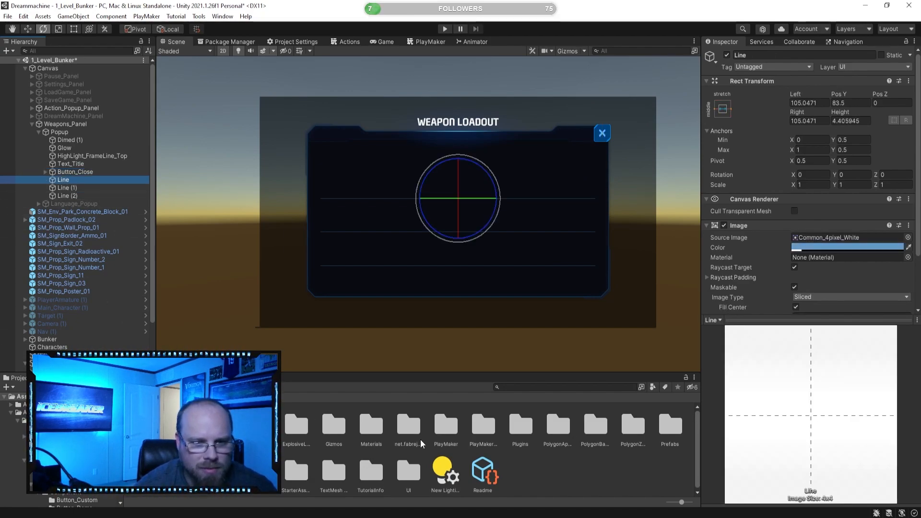
Look through the project's UI folder and the Preview images of the GUI PRO Kit - Sci-Fi asset for suitable layouts.
double_click(411, 473)
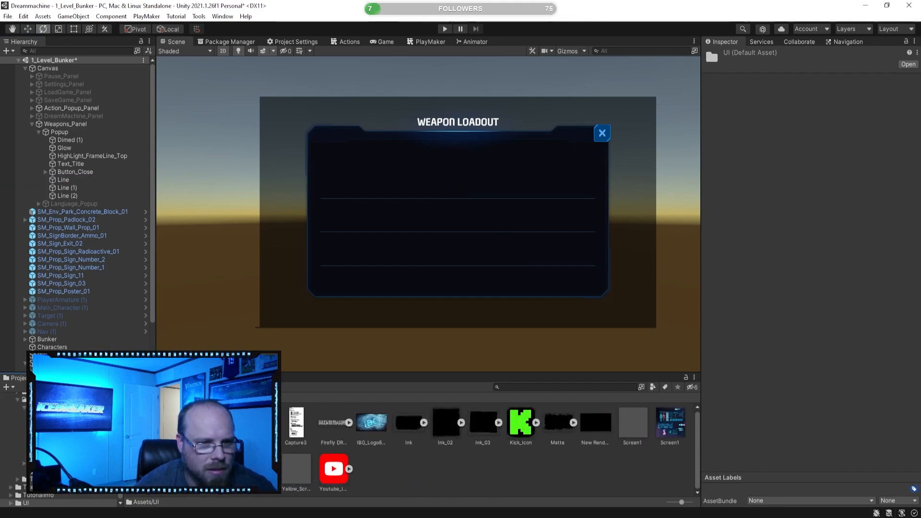
left_click(137, 397)
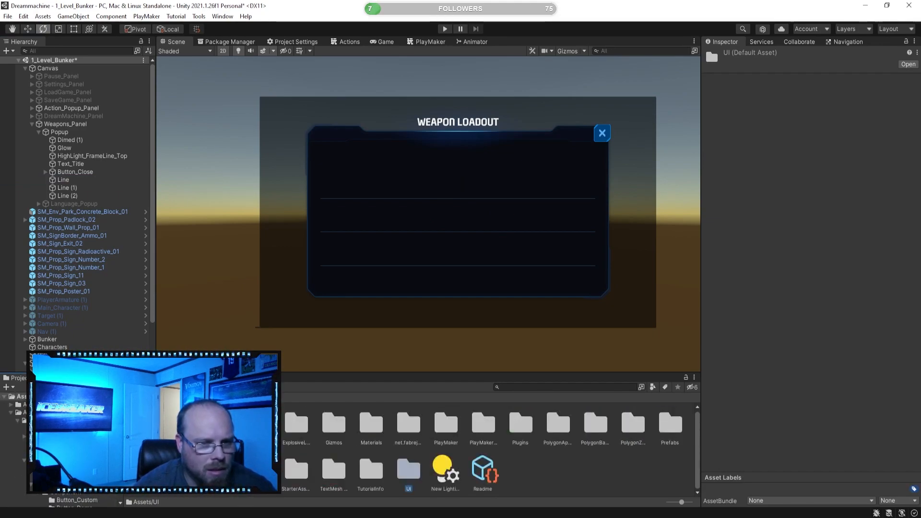
double_click(184, 424)
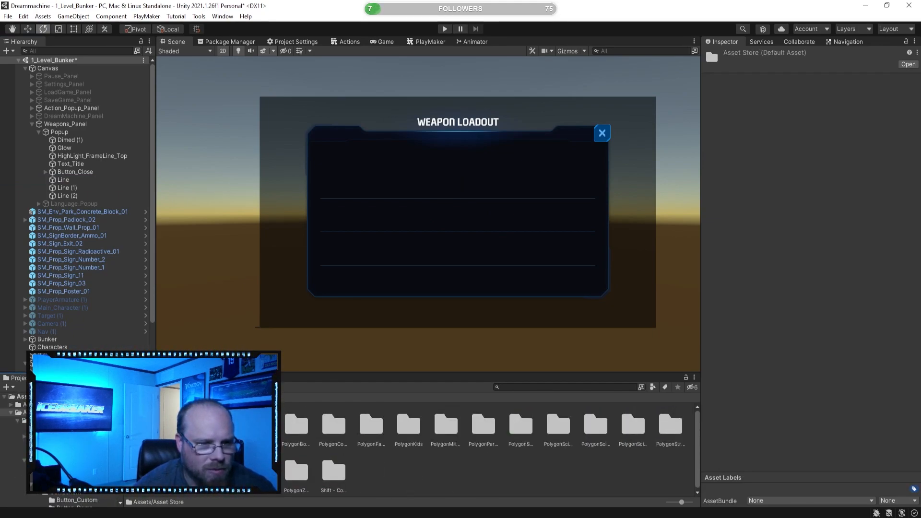
double_click(147, 425)
double_click(257, 424)
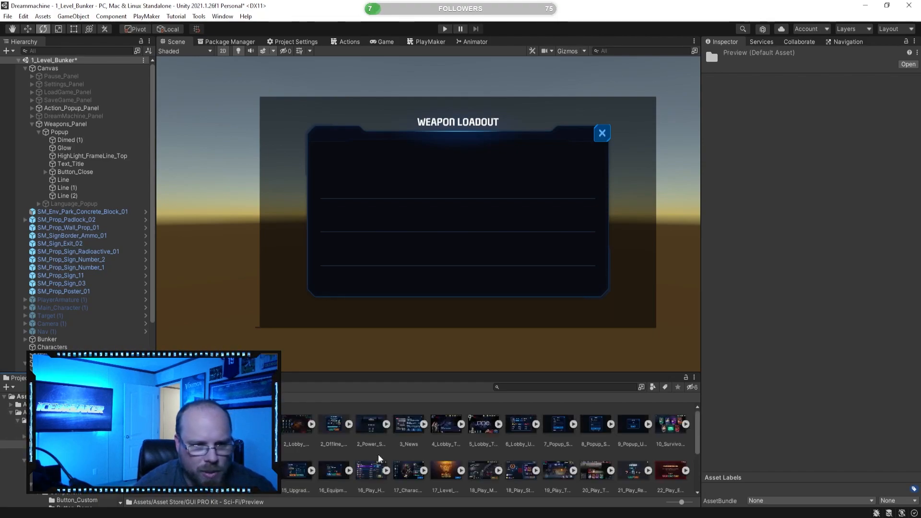
scroll(487, 451, "down", 4)
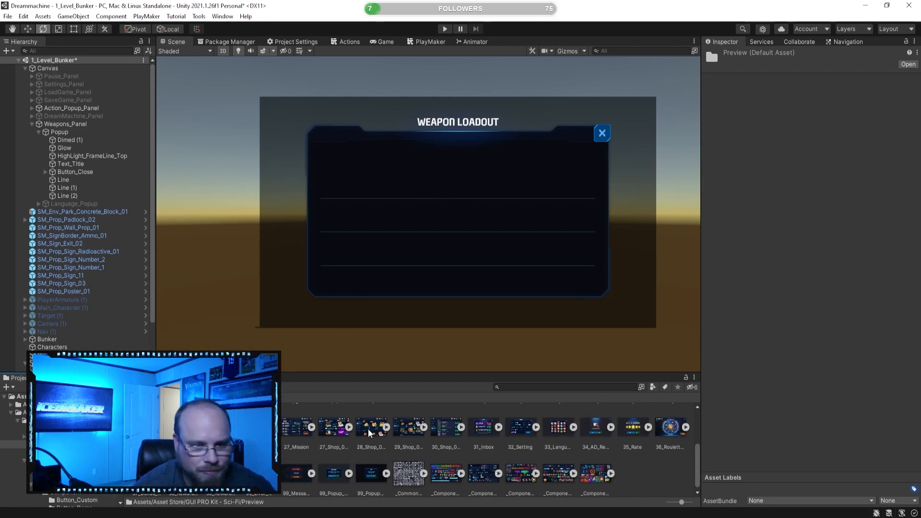
scroll(487, 451, "down", 1)
Look through the GUI PRO Kit - Sci-Fi's ResourcesData folder and its Sprite and Component subfolders for usable elements.
left_click(23, 421)
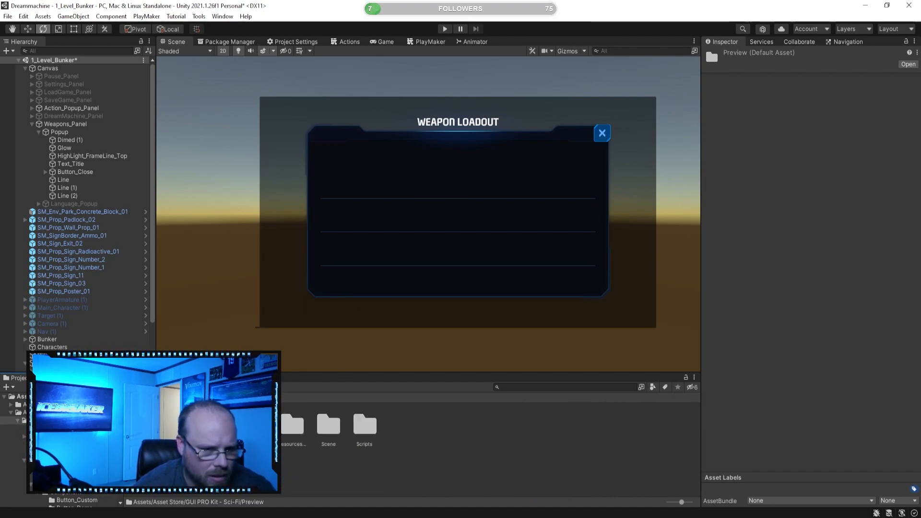
double_click(301, 431)
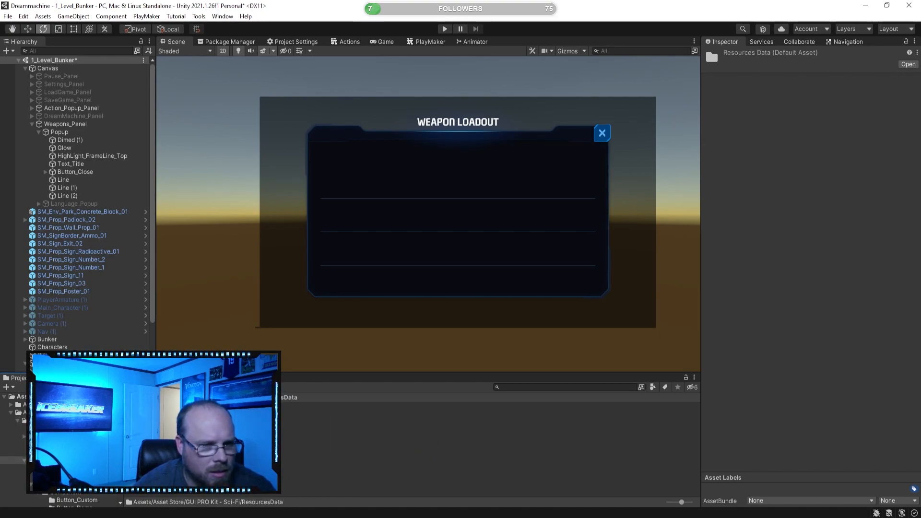
double_click(222, 428)
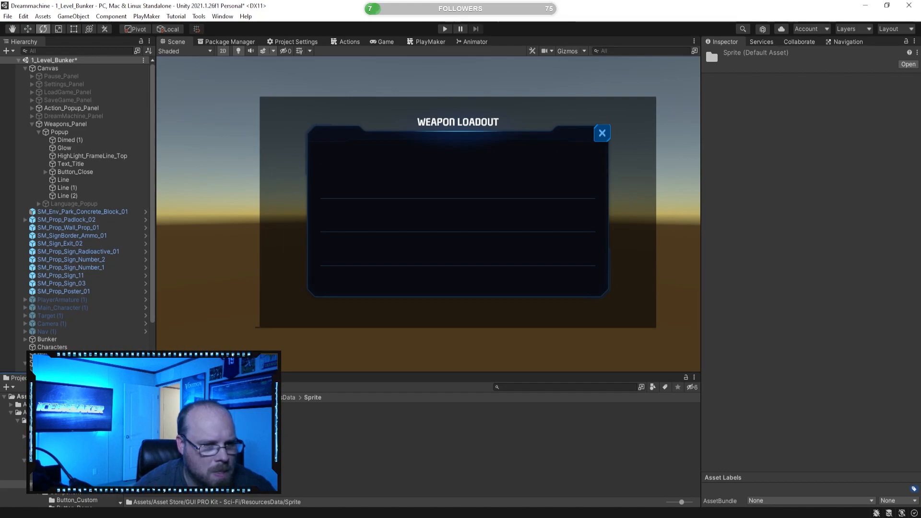
double_click(147, 427)
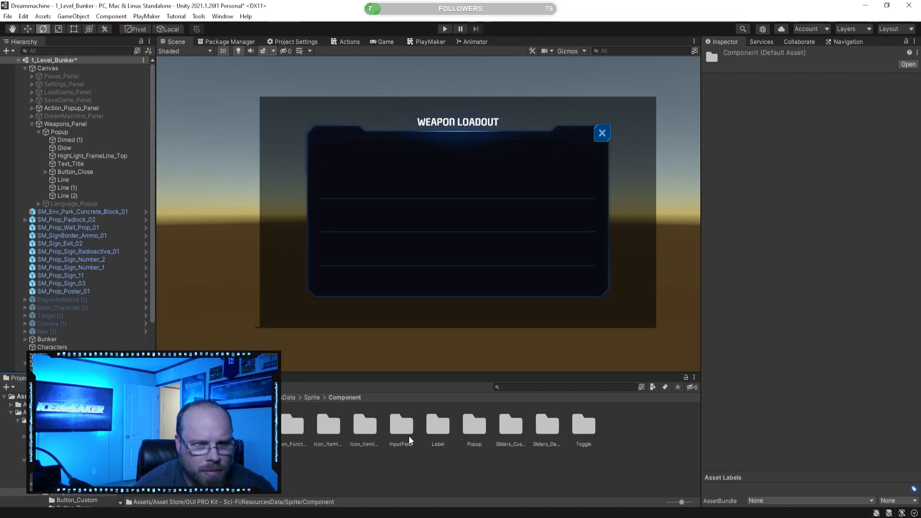
left_click(311, 397)
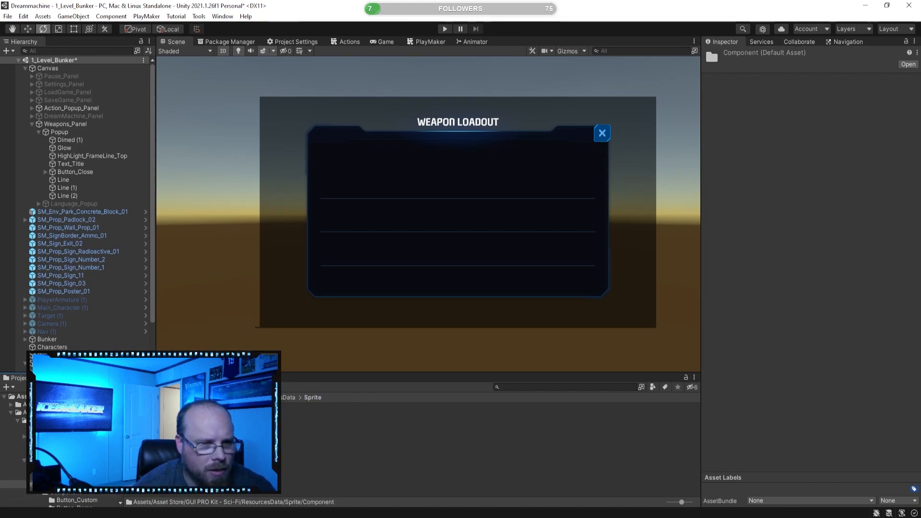
left_click(136, 398)
left_click(562, 477)
Search the project assets for gun and preview the Icon_Gun and Icon_MenuIcon03_Gun sprites.
left_click(528, 387)
type("gu")
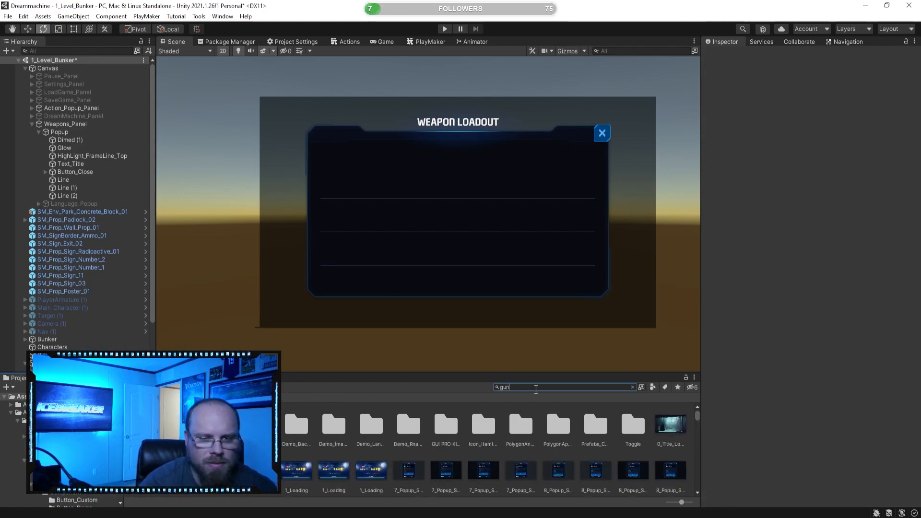
type("n")
left_click(527, 469)
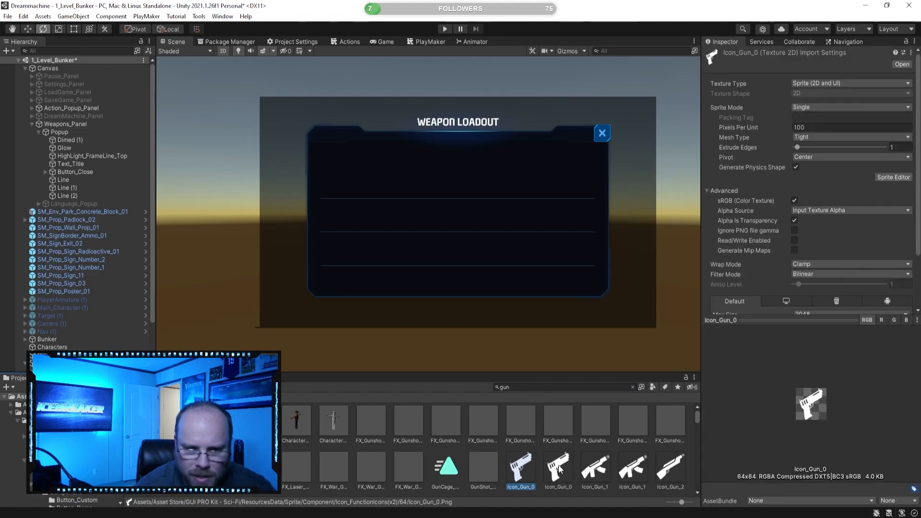
left_click(559, 469)
left_click(606, 464)
left_click(670, 468)
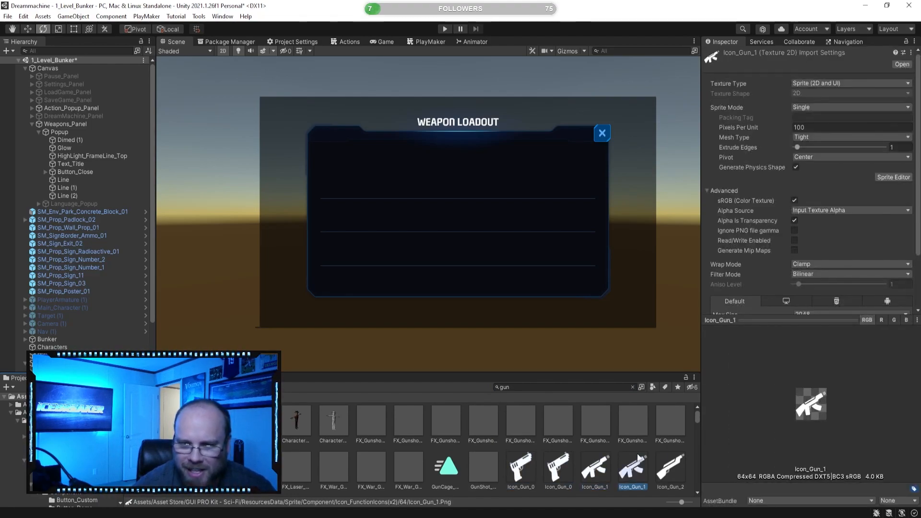
scroll(509, 445, "down", 2)
scroll(508, 444, "down", 2)
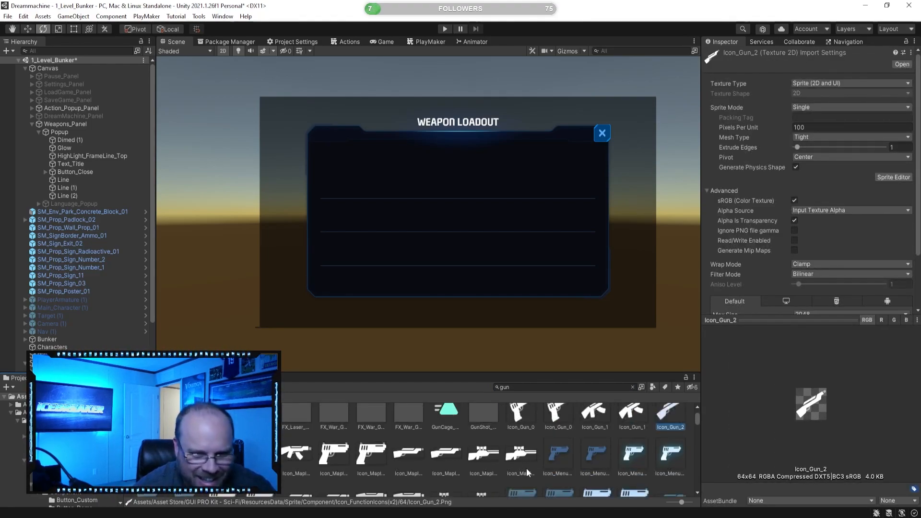
left_click(523, 458)
left_click(558, 453)
left_click(602, 451)
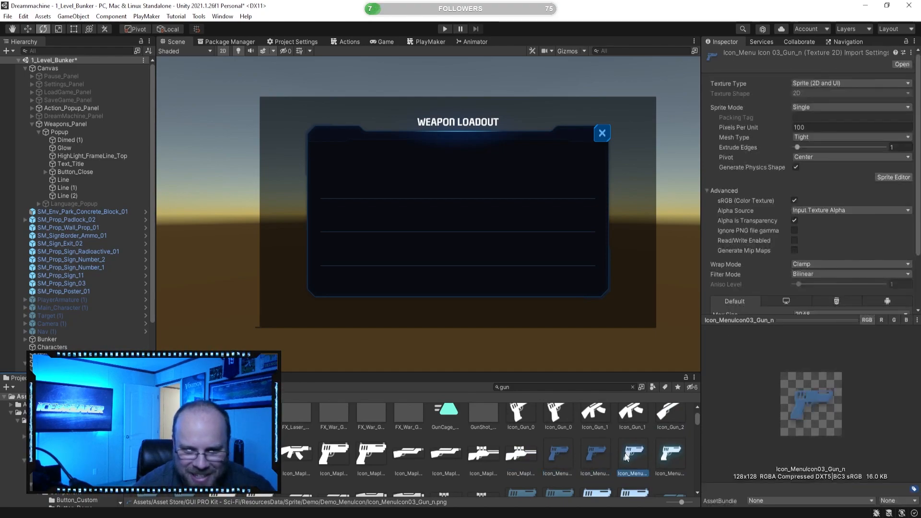
left_click(630, 452)
Preview the detailed Item_GunIcon weapon sprites among the gun search results.
scroll(589, 432, "down", 2)
scroll(534, 465, "down", 1)
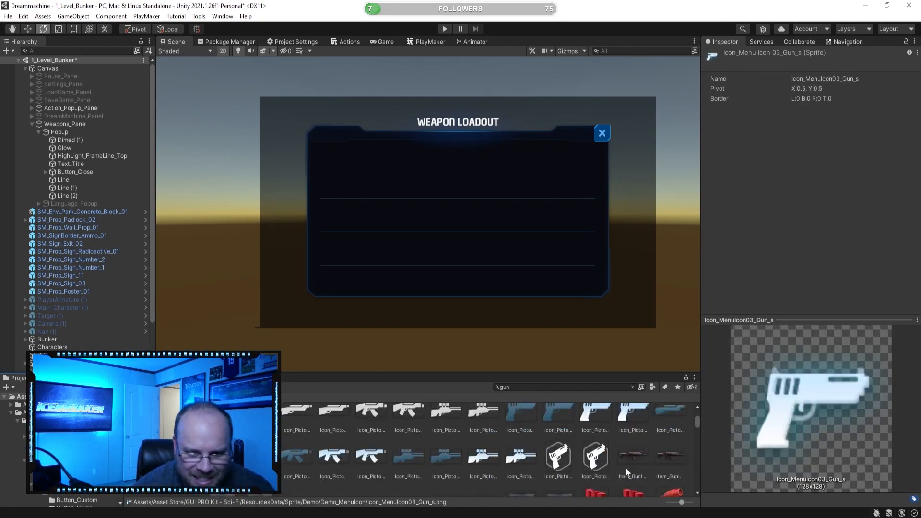
left_click(633, 456)
left_click(671, 456)
left_click(632, 456)
scroll(465, 465, "down", 1)
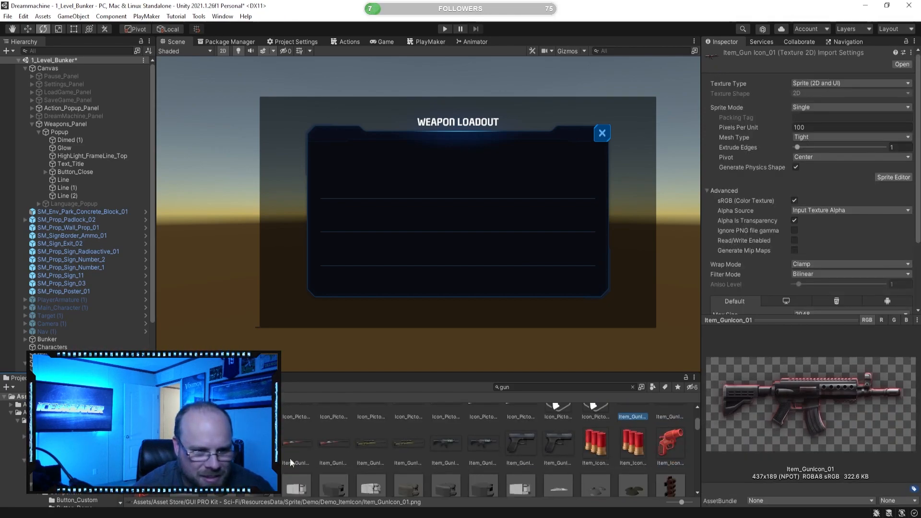
left_click(296, 447)
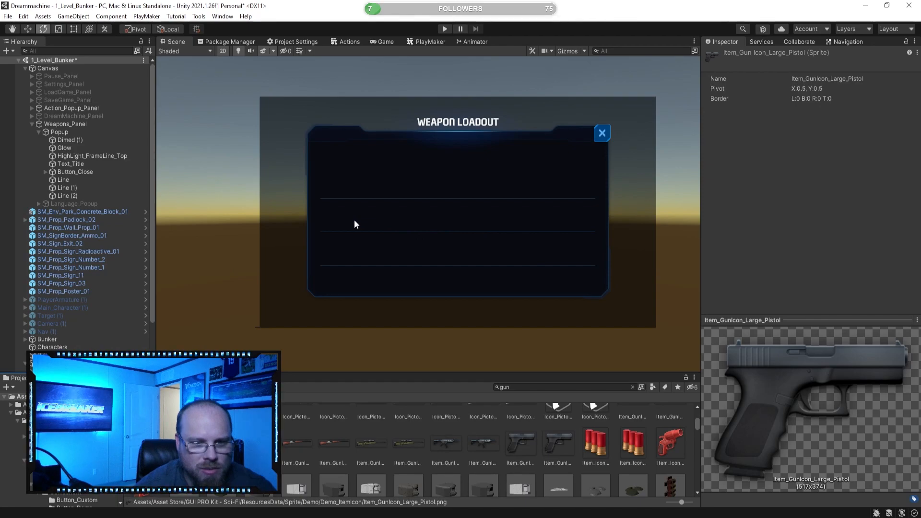
Deactivate Line in the Weapons_Panel's Popup and delete Line (1) and Line (2).
left_click(56, 173)
left_click(67, 181)
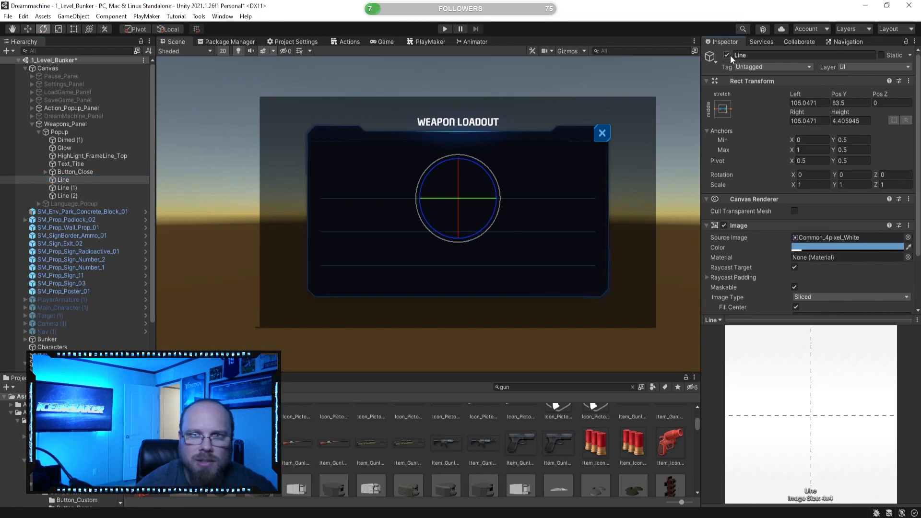
left_click(72, 188)
left_click(83, 196, "ctrl")
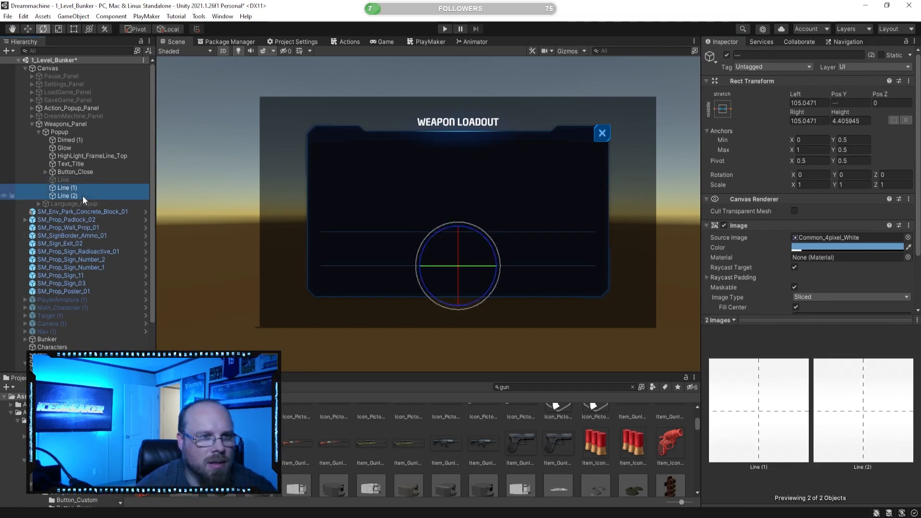
key("Delete")
left_click(100, 180)
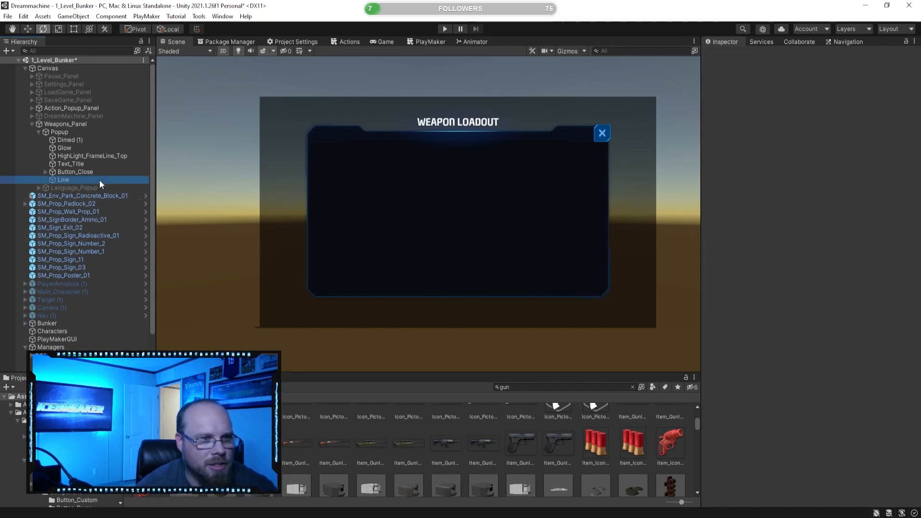
left_click(727, 54)
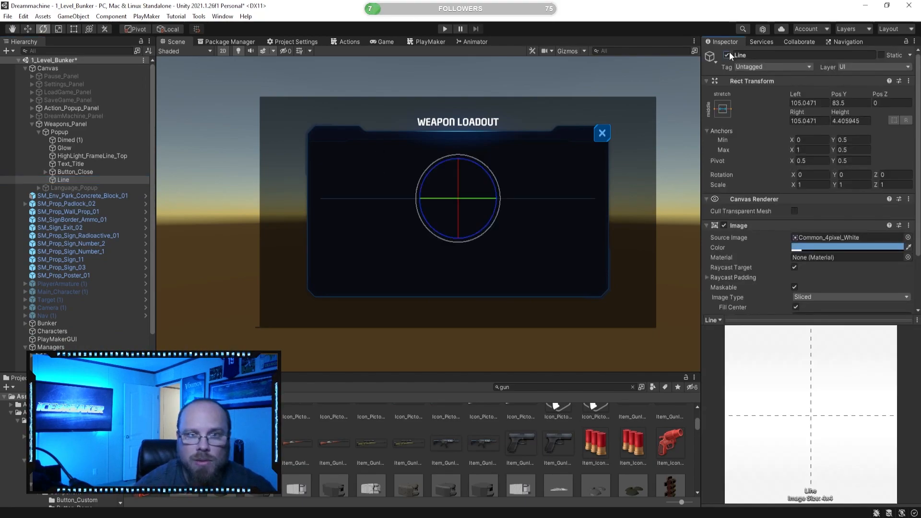
Delete Language_Popup from the Weapons_Panel's Popup.
left_click(75, 188)
left_click(84, 196)
left_click(94, 187)
key("Delete")
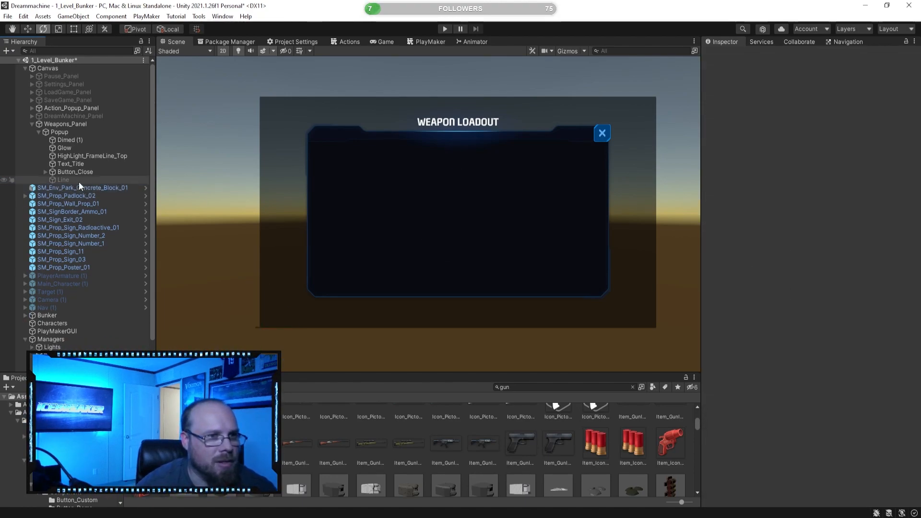
left_click(61, 131)
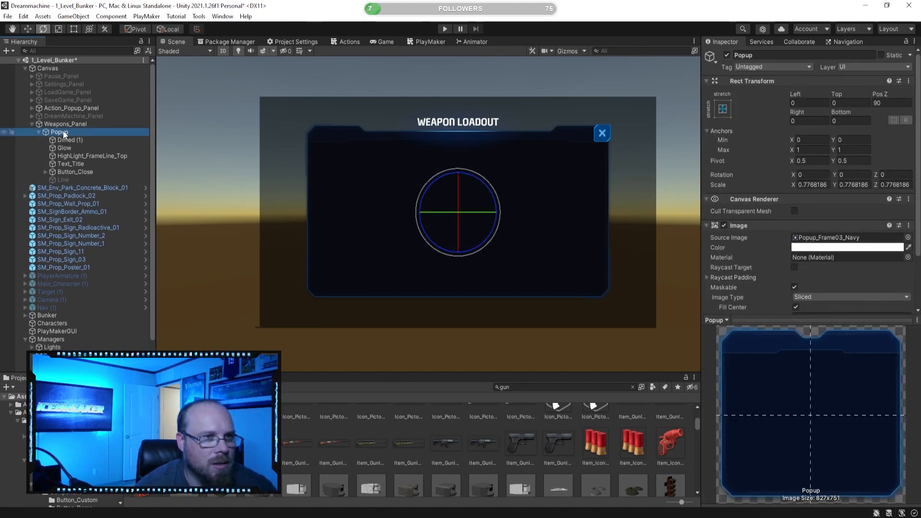
right_click(64, 133)
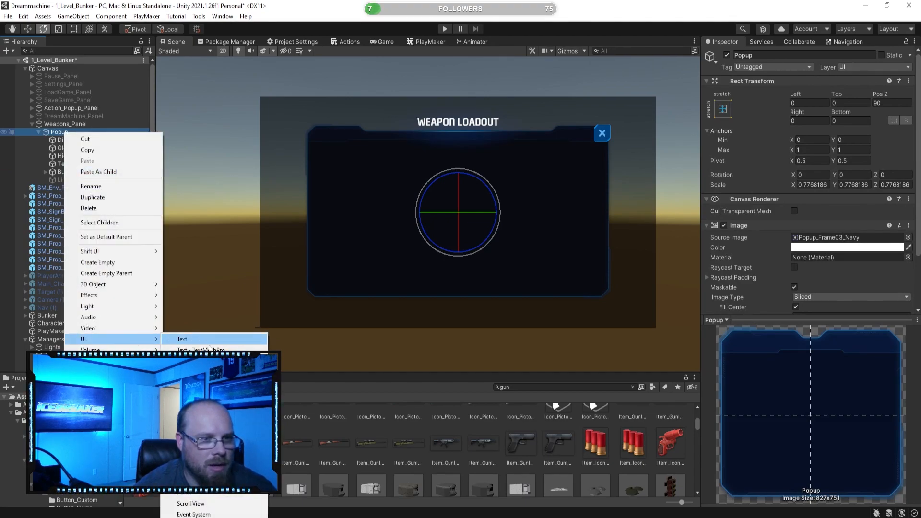
left_click(192, 349)
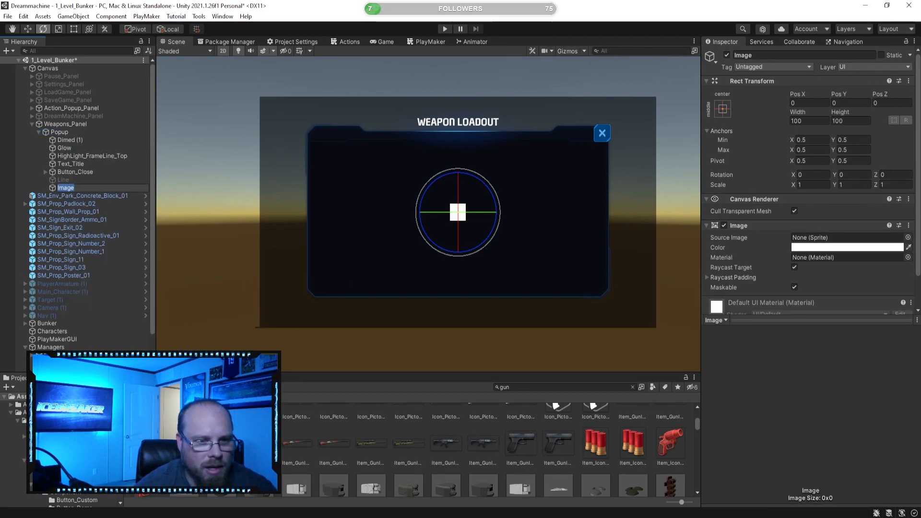
left_click_drag(558, 442, 854, 247)
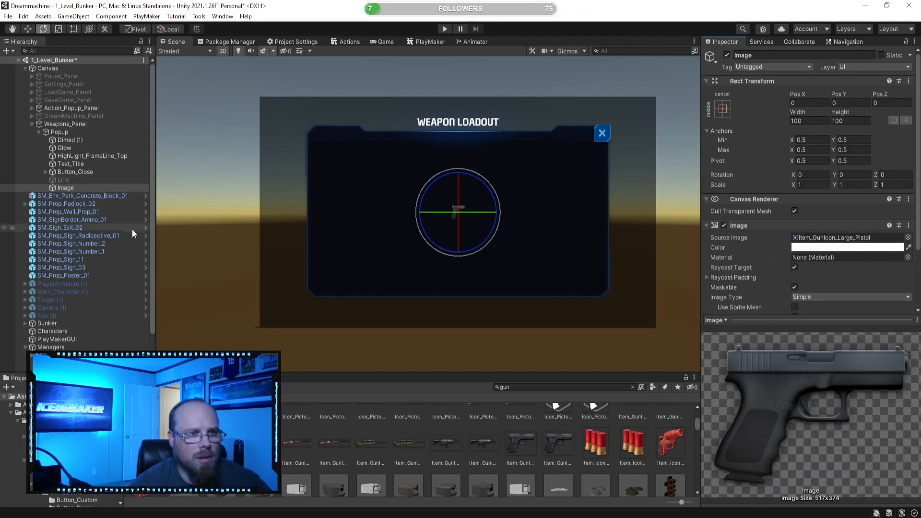
left_click(78, 202)
left_click(75, 187)
key("Delete")
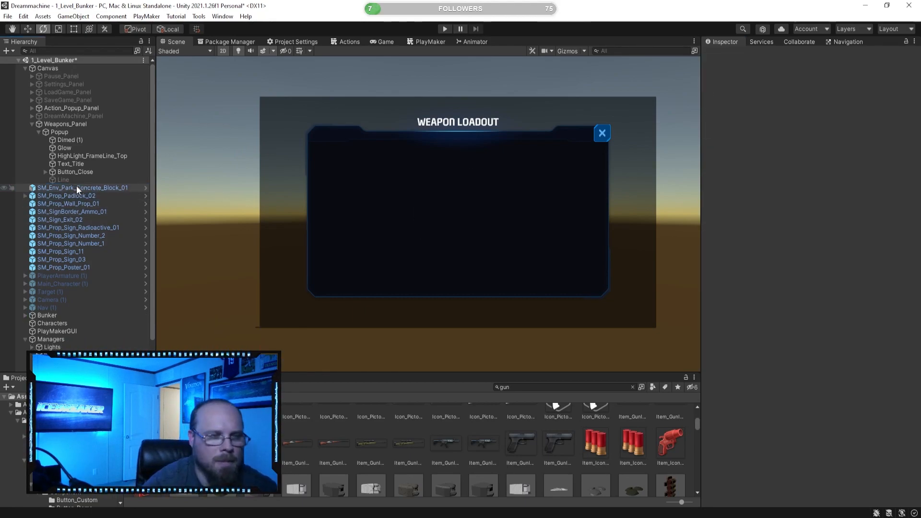
left_click(59, 133)
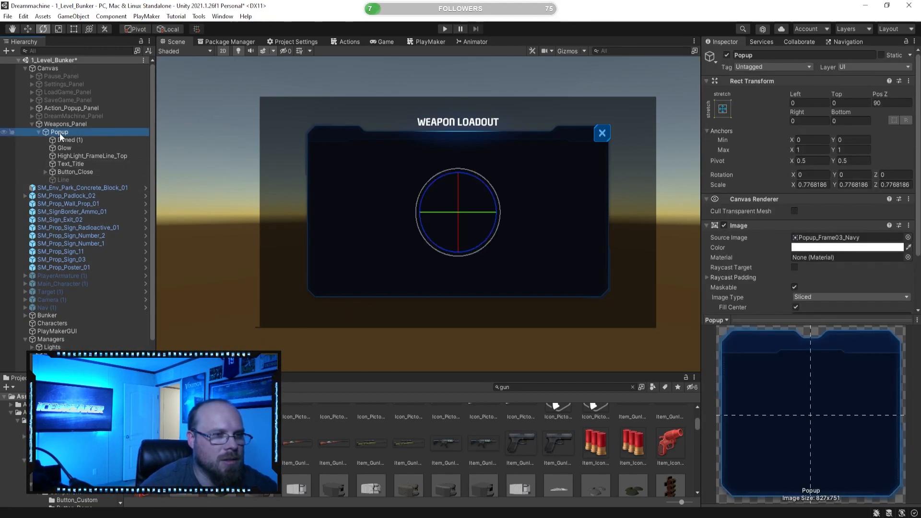
right_click(61, 133)
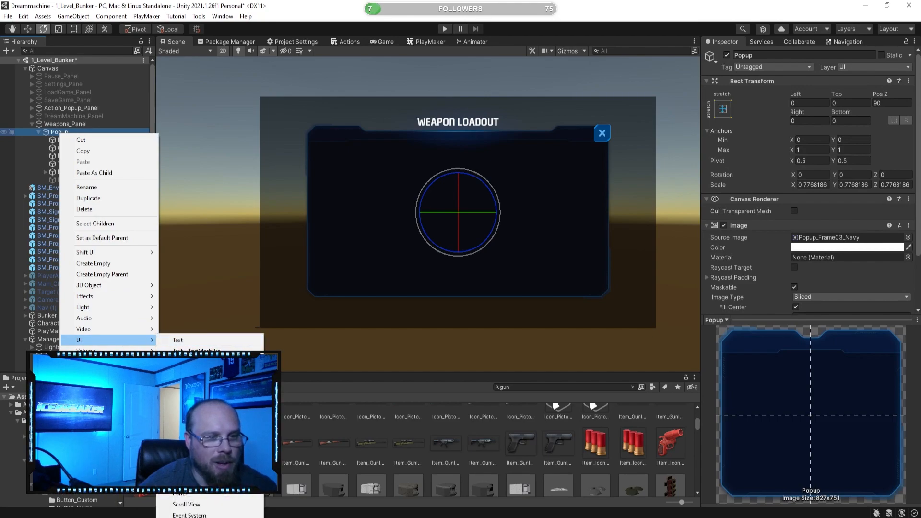
left_click(192, 384)
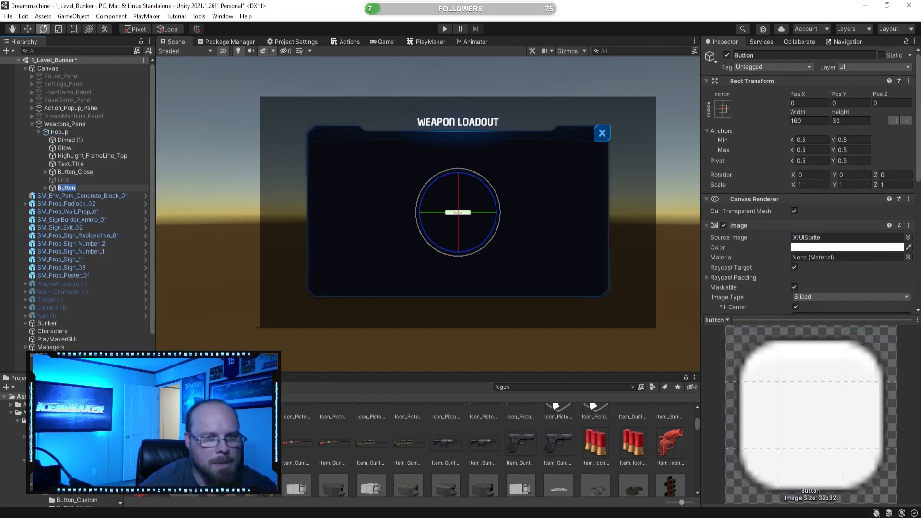
key("ctrl+z")
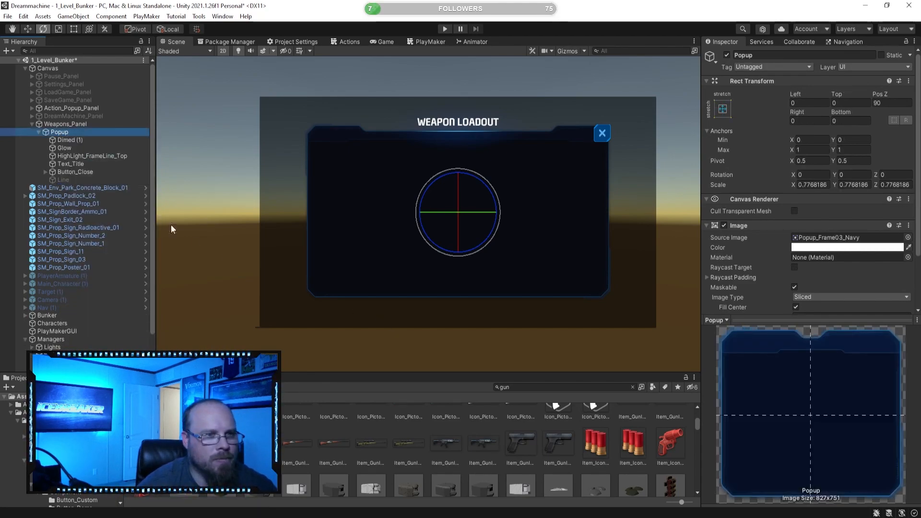
Add a TextMeshPro button to the Weapons_Panel's Popup and delete the button's text child.
right_click(62, 132)
mouse_move(130, 343)
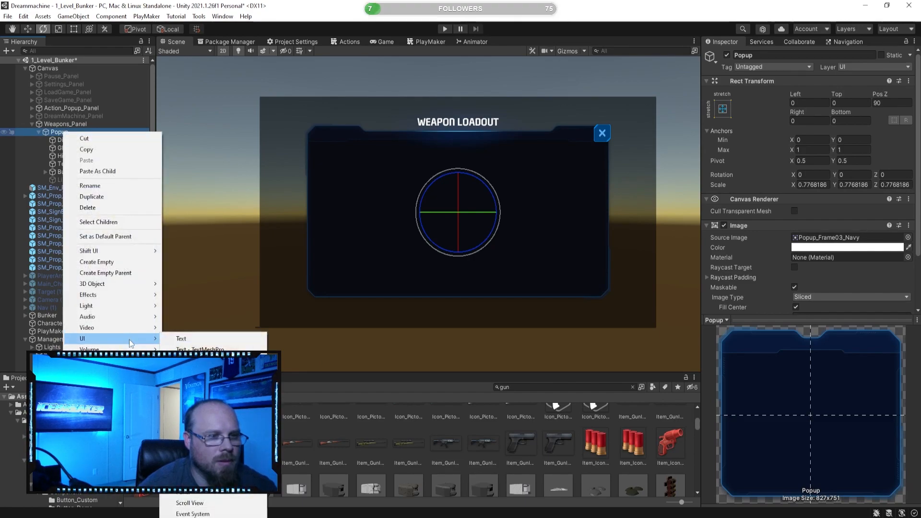
left_click(192, 383)
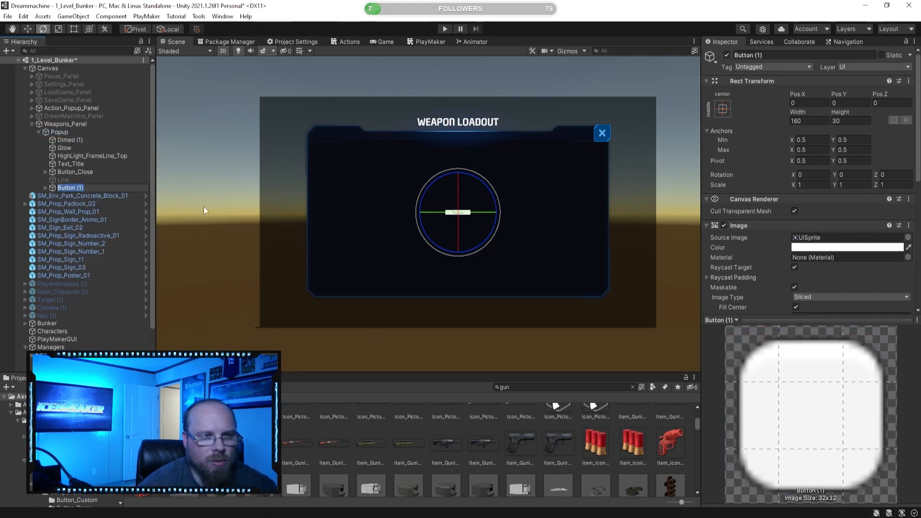
left_click(82, 197)
left_click(85, 188)
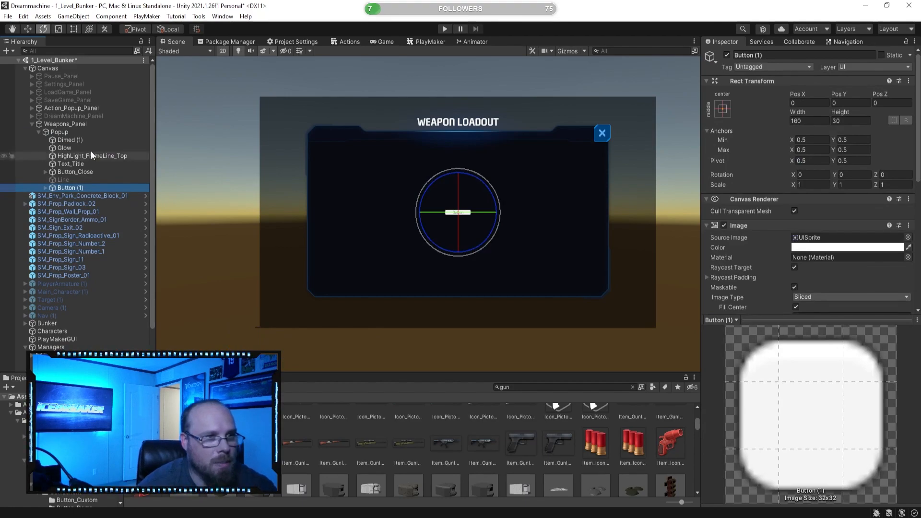
left_click(46, 188)
left_click(77, 195)
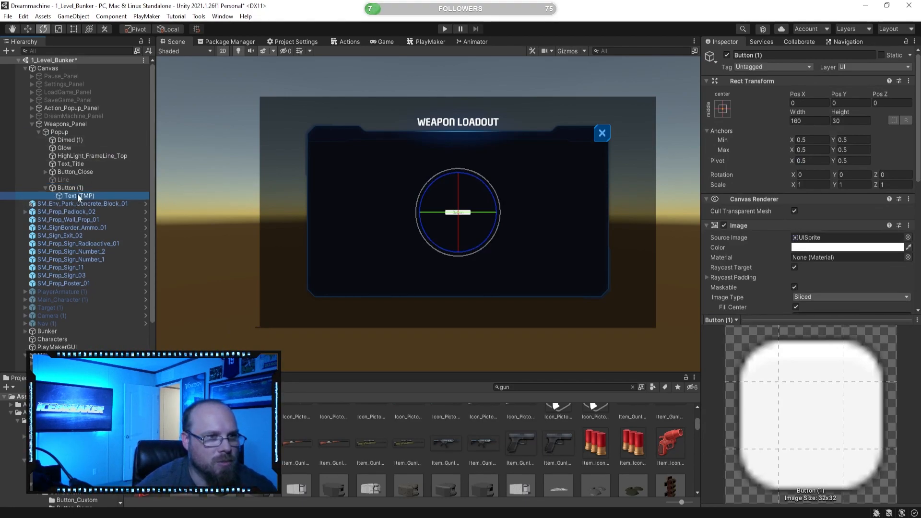
key("Delete")
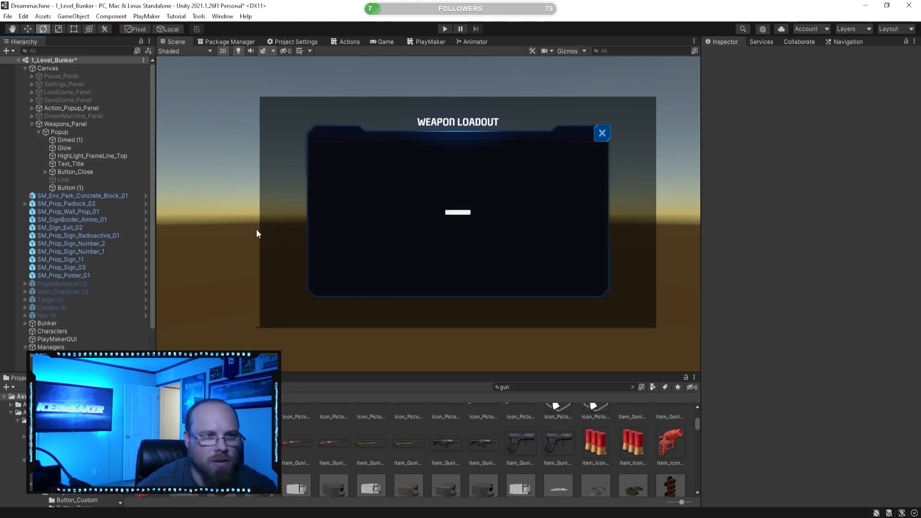
Assign the Item_GunIcon_Large_Pistol sprite as the new button's source image and review its Image and Button settings.
left_click(78, 188)
left_click_drag(221, 443, 826, 238)
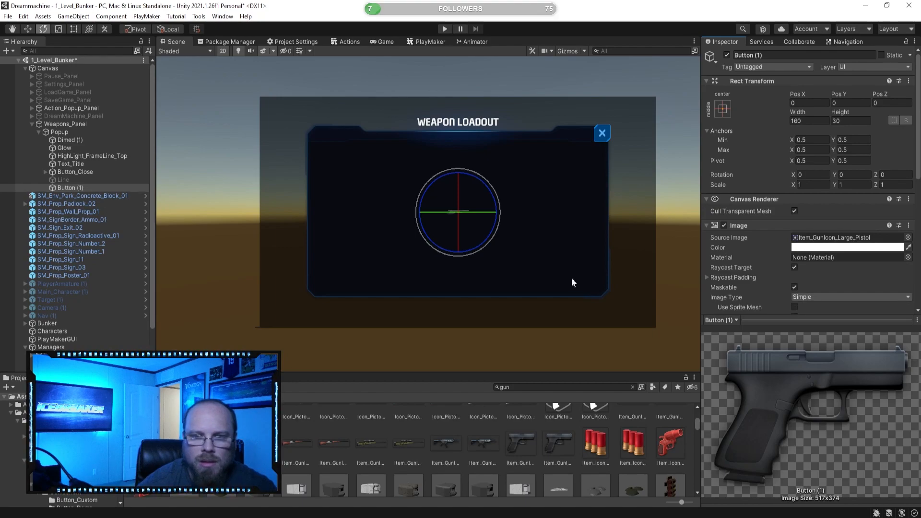
scroll(485, 222, "up", 2)
scroll(764, 301, "down", 5)
key("e")
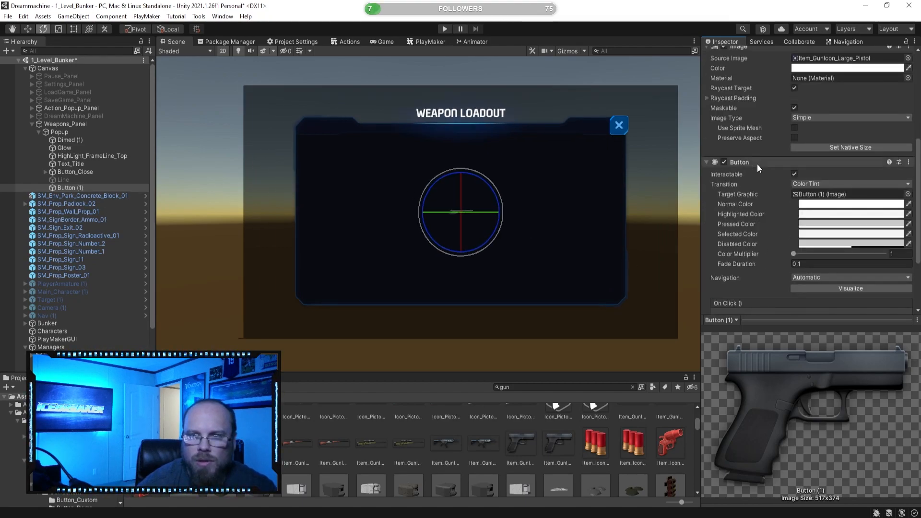
scroll(757, 166, "up", 4)
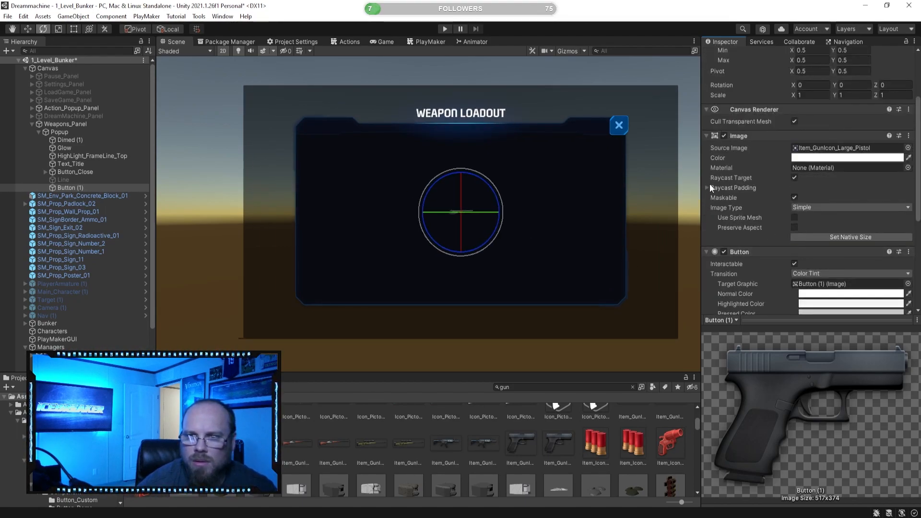
Enable Preserve Aspect on the pistol button's image and scale the button uniformly to about 7.09.
left_click(795, 228)
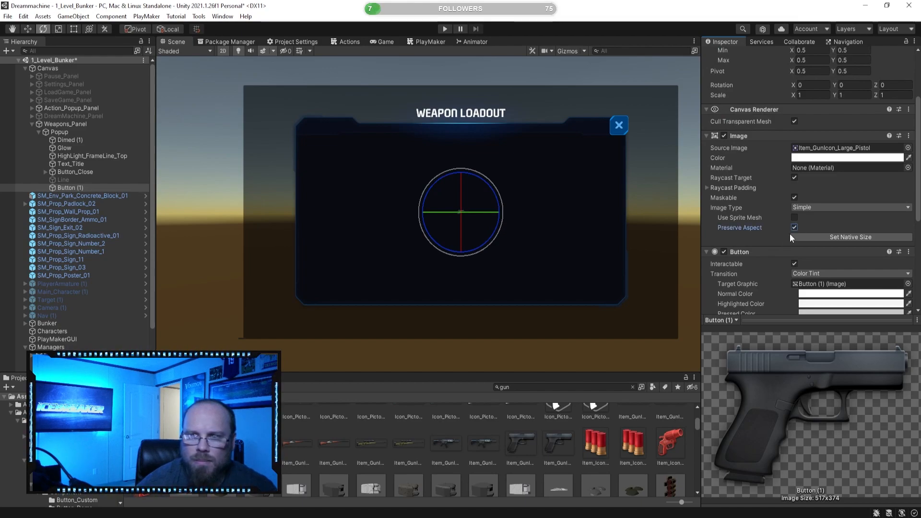
left_click(59, 29)
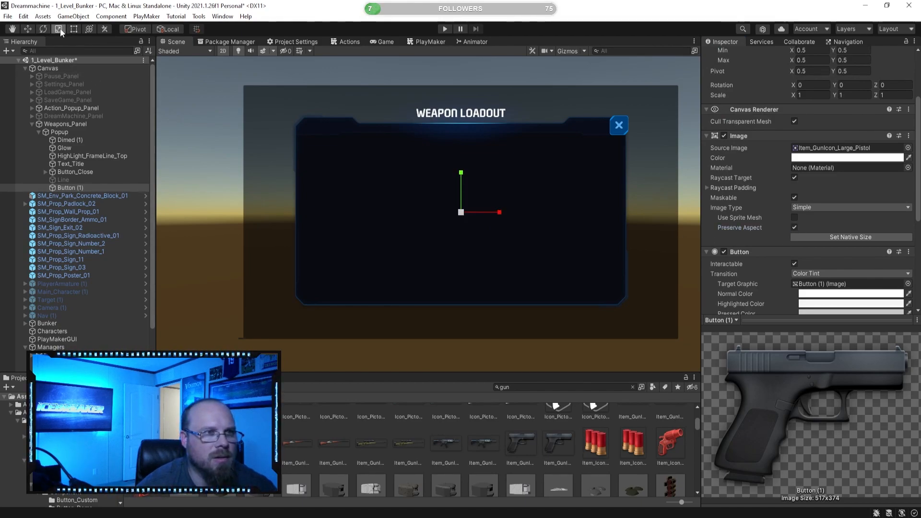
left_click_drag(463, 215, 749, 168)
left_click(76, 28)
scroll(480, 175, "down", 4)
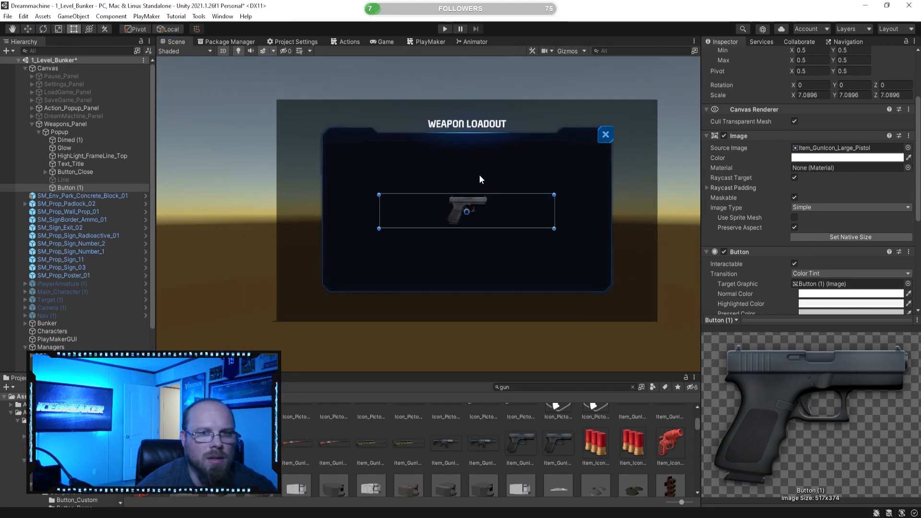
Narrow the pistol button's rectangle around the gun image to a width of about 41.
middle_click_drag(479, 175, 433, 222)
scroll(433, 223, "up", 5)
left_click_drag(305, 264, 463, 260)
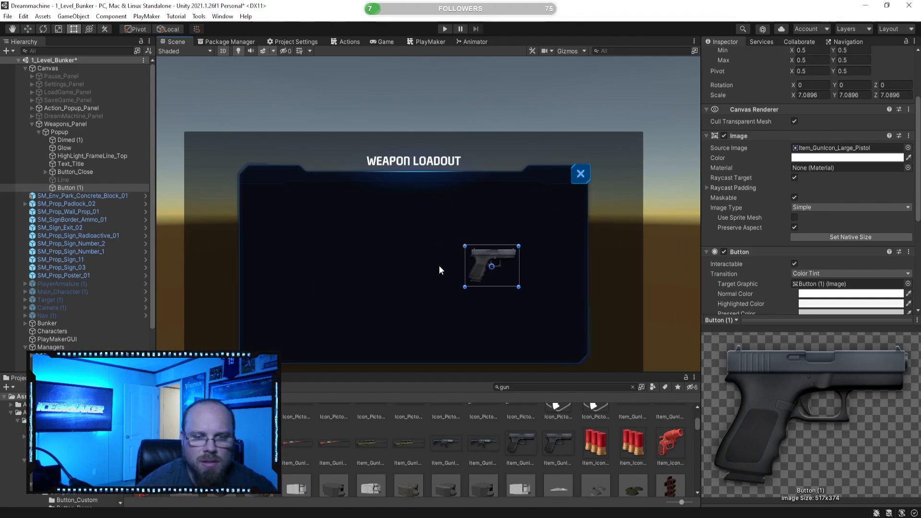
Move the pistol button into the lower-left corner of the Weapon Loadout popup.
middle_click_drag(439, 265, 482, 242)
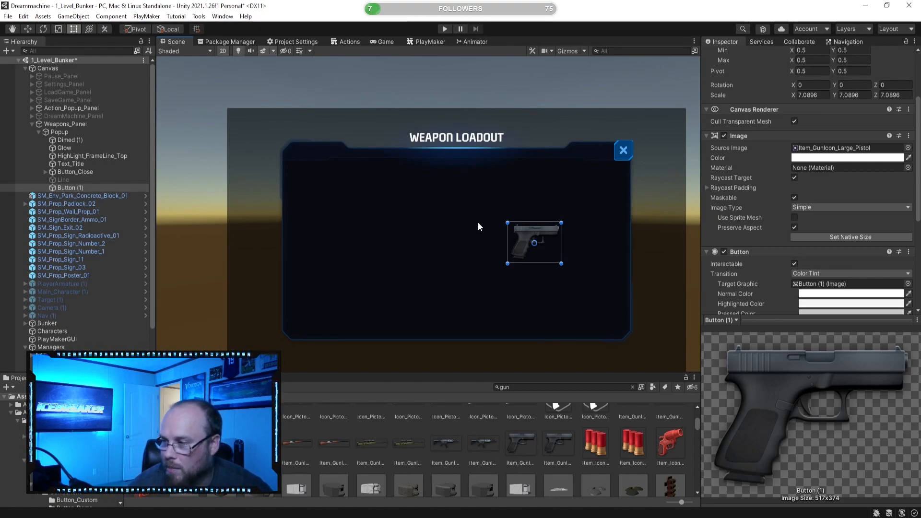
left_click(27, 29)
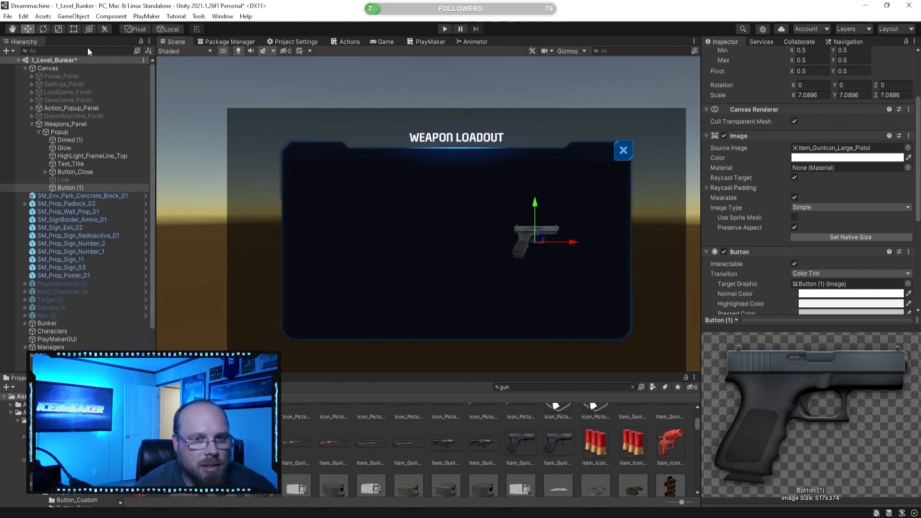
left_click_drag(537, 210, 544, 271)
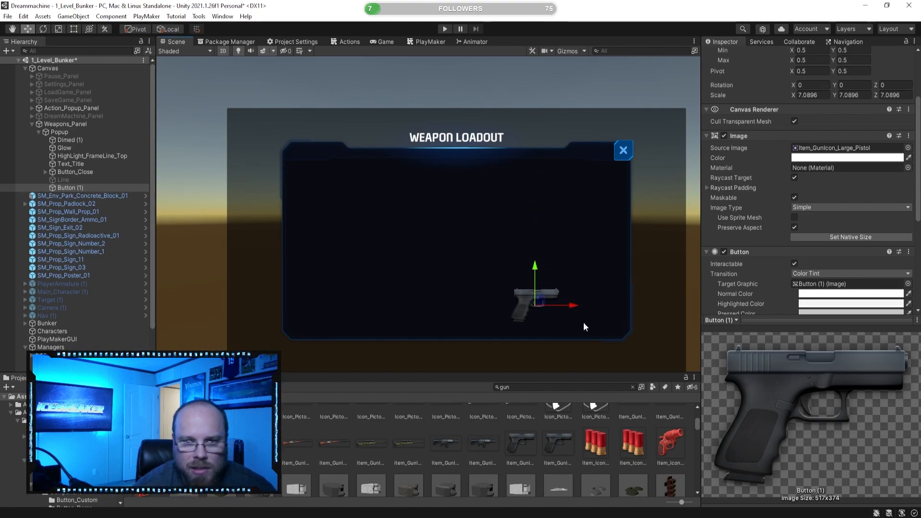
left_click_drag(574, 310, 388, 309)
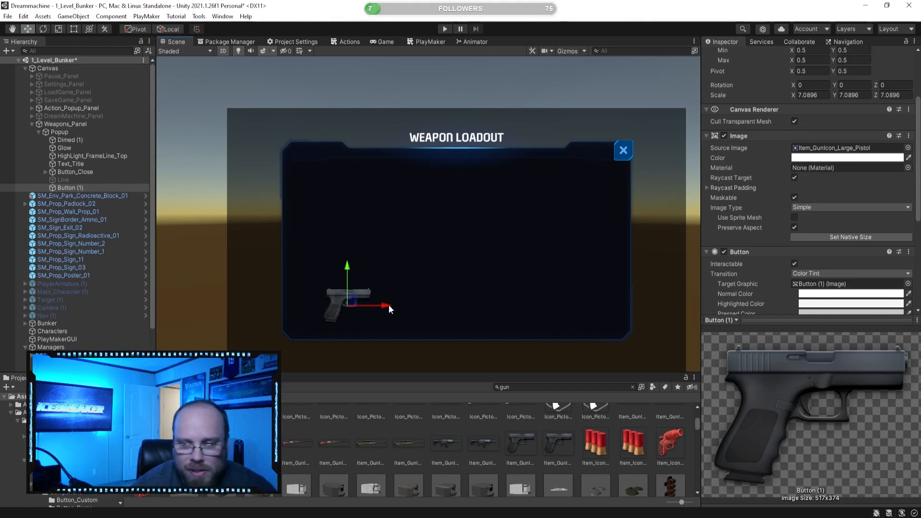
Scale the pistol button uniformly to about 10.69 and shift it to about X -629, Y -277.
left_click(61, 30)
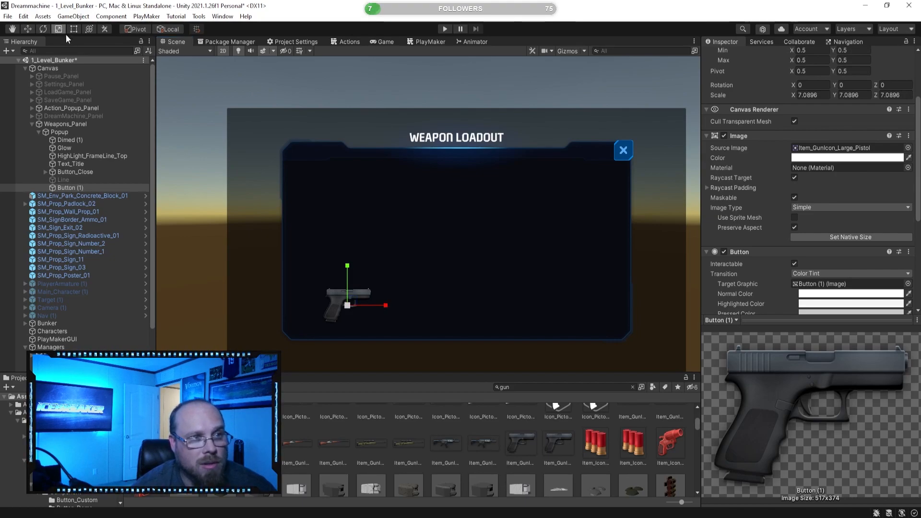
left_click_drag(346, 308, 367, 306)
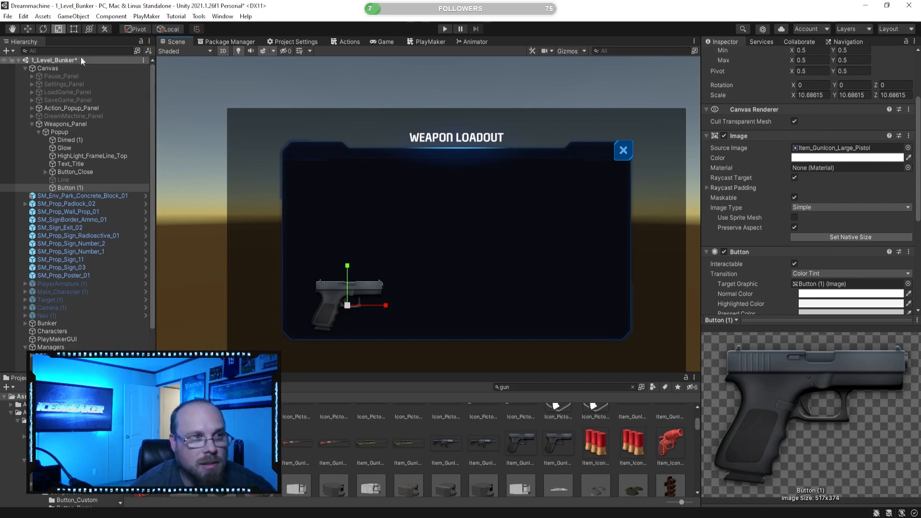
left_click(30, 30)
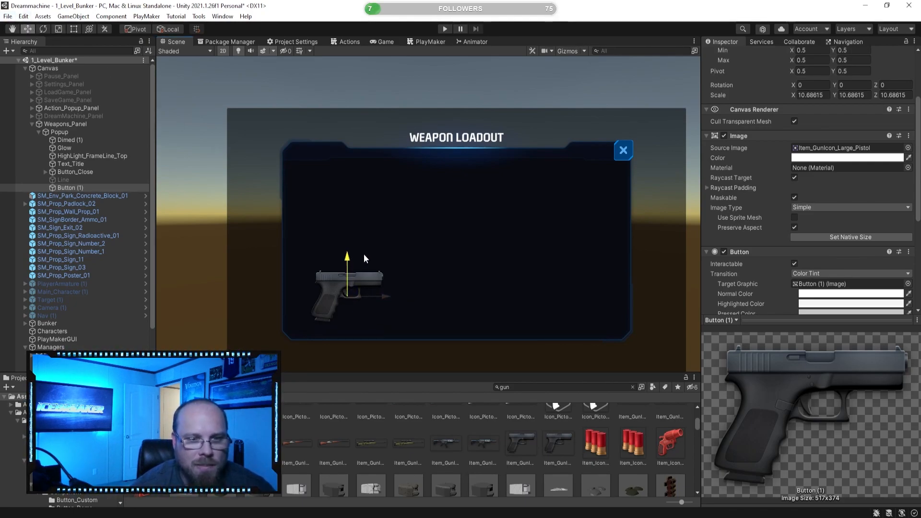
left_click_drag(390, 296, 379, 298)
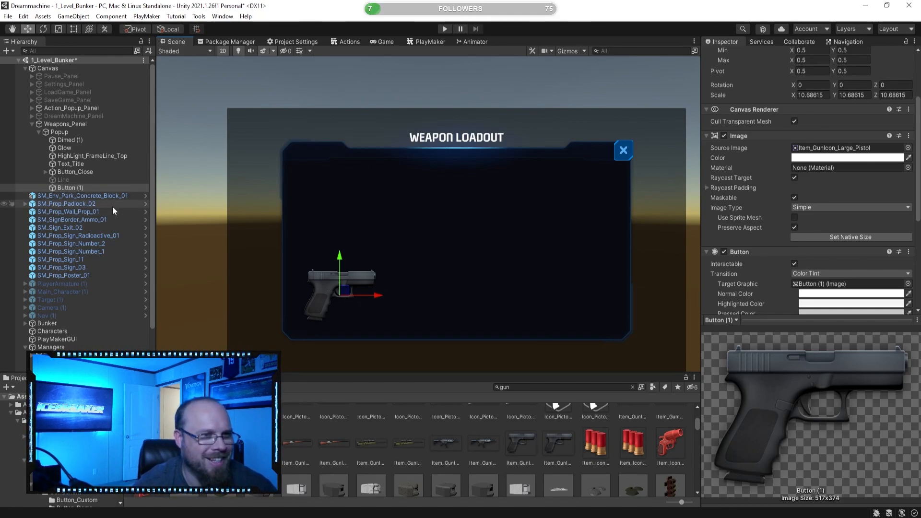
left_click(97, 195)
left_click(99, 188)
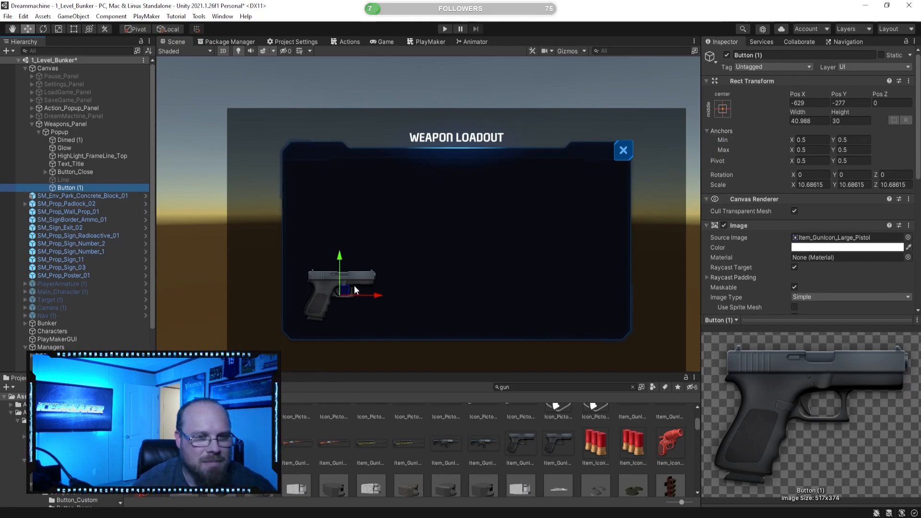
left_click(99, 202)
left_click(84, 190)
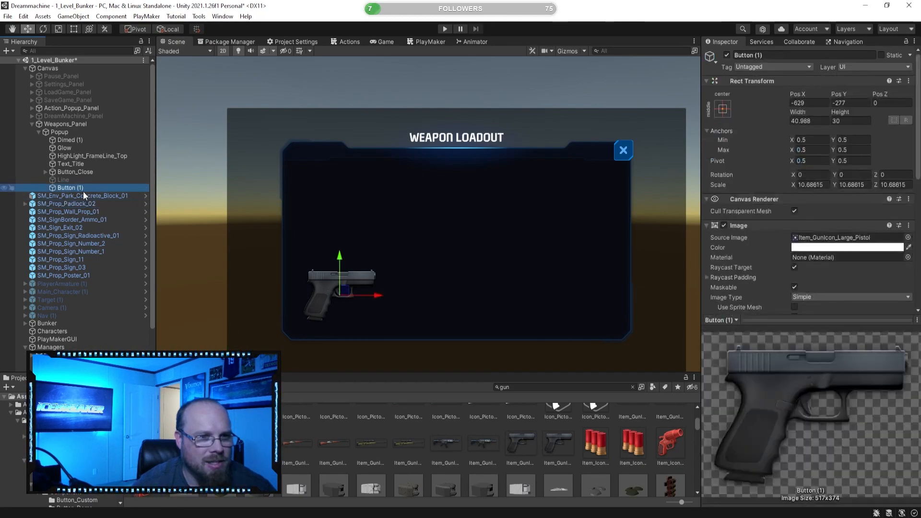
scroll(787, 275, "down", 5)
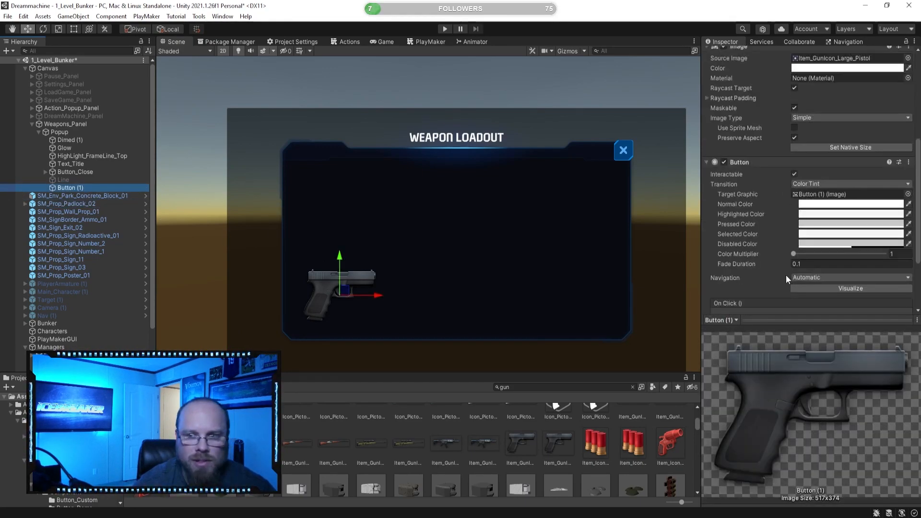
scroll(767, 269, "up", 3)
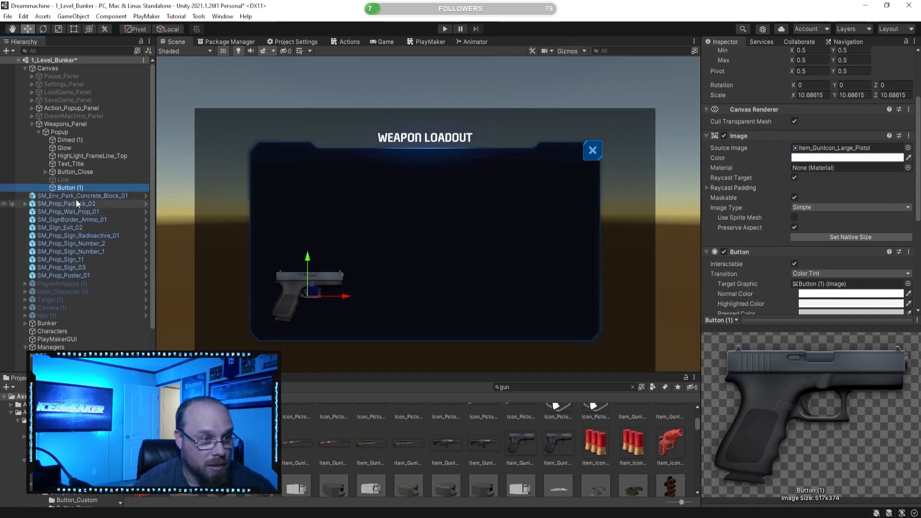
Duplicate the pistol button beside the original at about X -95 and assign Item_GunIcon_Large_Ar as the copy's source image.
left_click(76, 199)
left_click(79, 189)
key("ctrl+d")
left_click_drag(343, 300, 442, 297)
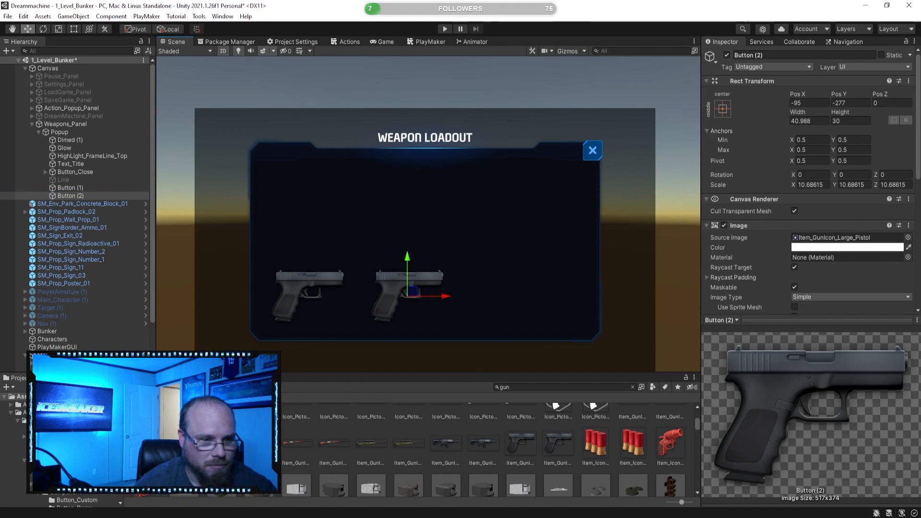
scroll(773, 119, "down", 5)
left_click_drag(772, 119, 816, 59)
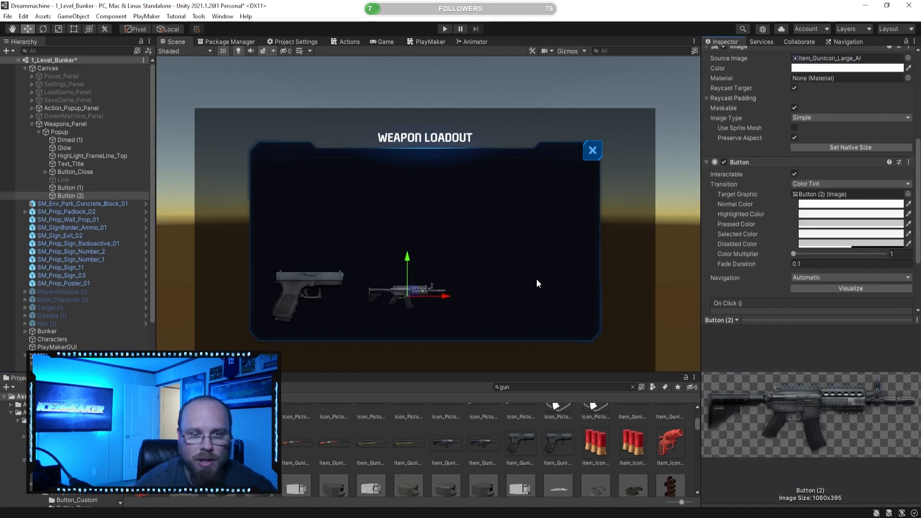
Move the rifle button above the pistol to about X -369, Y 97 and scale it uniformly to about 23.87.
left_click_drag(403, 260, 405, 191)
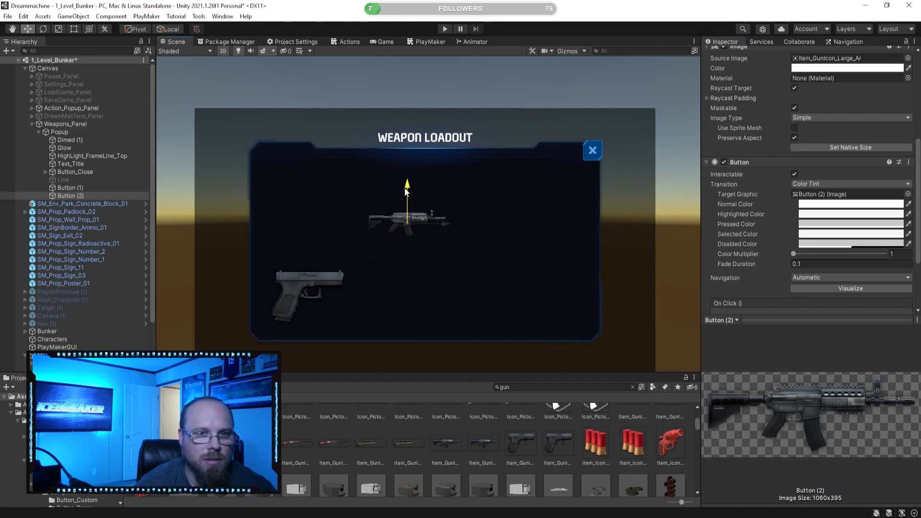
left_click_drag(448, 223, 393, 227)
left_click(58, 29)
key("w")
Duplicate the rifle button to its right at about X 456 and assign Item_GunIcon_Large_Shotgun as the copy's source image.
left_click(75, 197)
key("ctrl+d")
left_click_drag(389, 229, 543, 215)
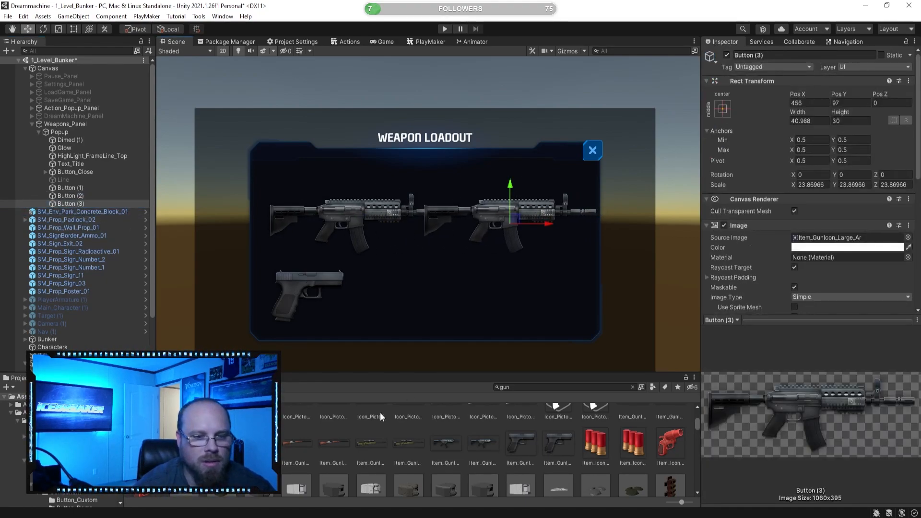
left_click_drag(314, 449, 826, 238)
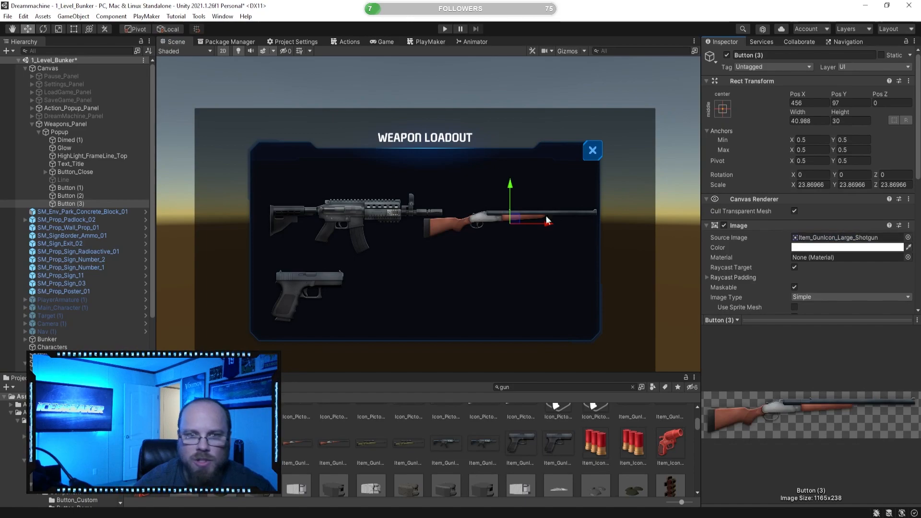
Scale the shotgun button uniformly to about 19.95 and move it to about X 497 at its original height.
left_click_drag(511, 183, 488, 186)
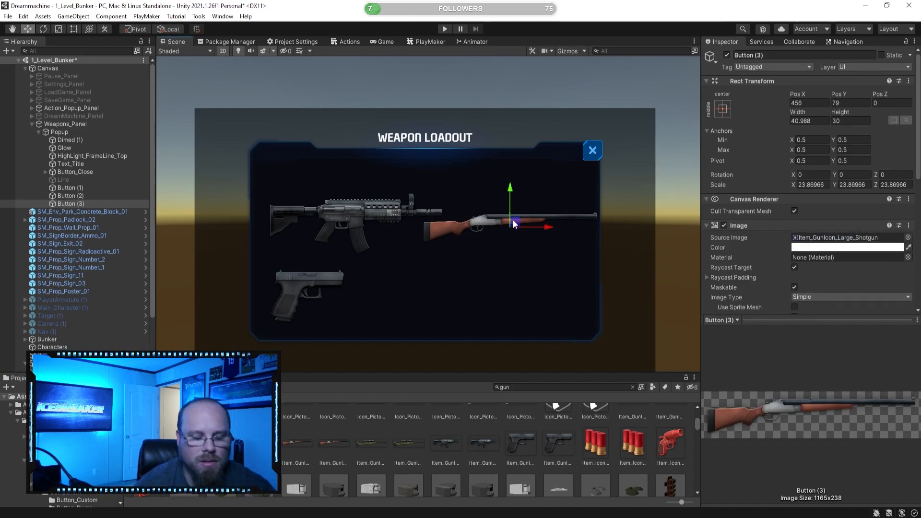
key("ctrl+z")
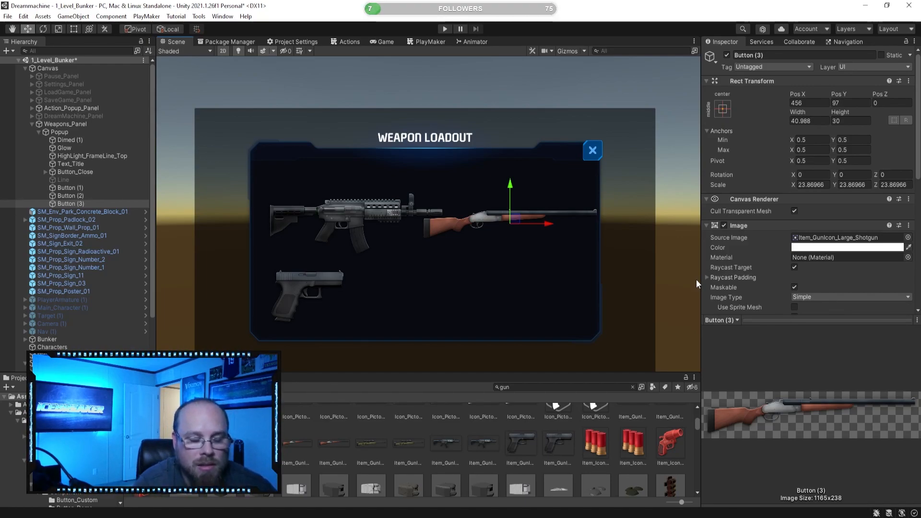
key("r")
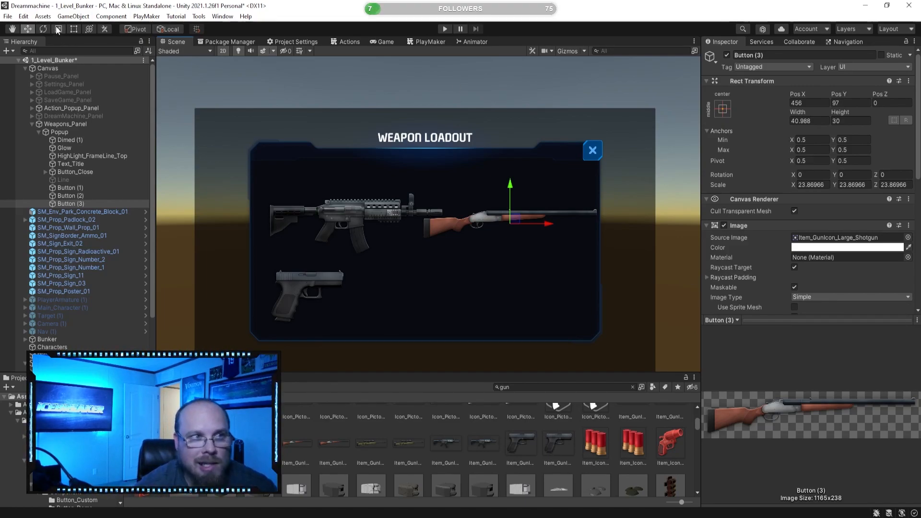
left_click_drag(511, 224, 554, 227)
key("w")
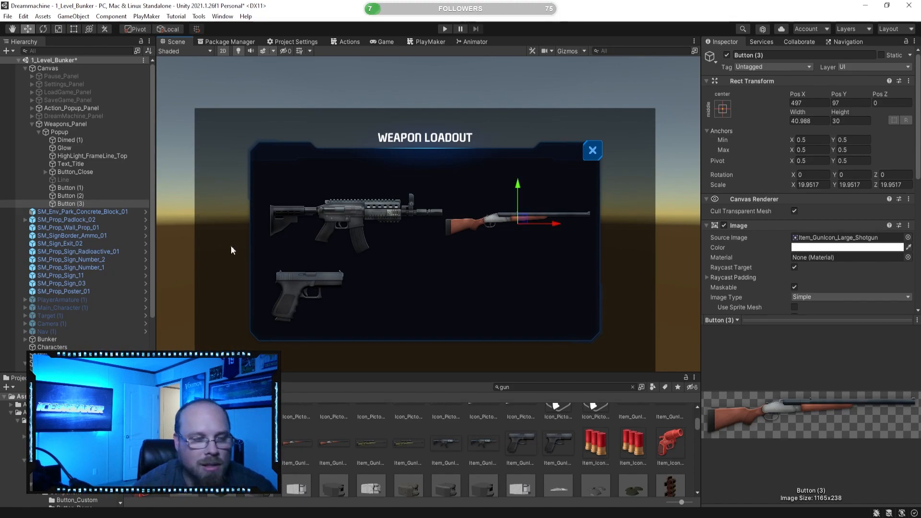
Scale the rifle button uniformly to about 19.1 and move it to about X -441, Y 74.
left_click(89, 196)
left_click(58, 29)
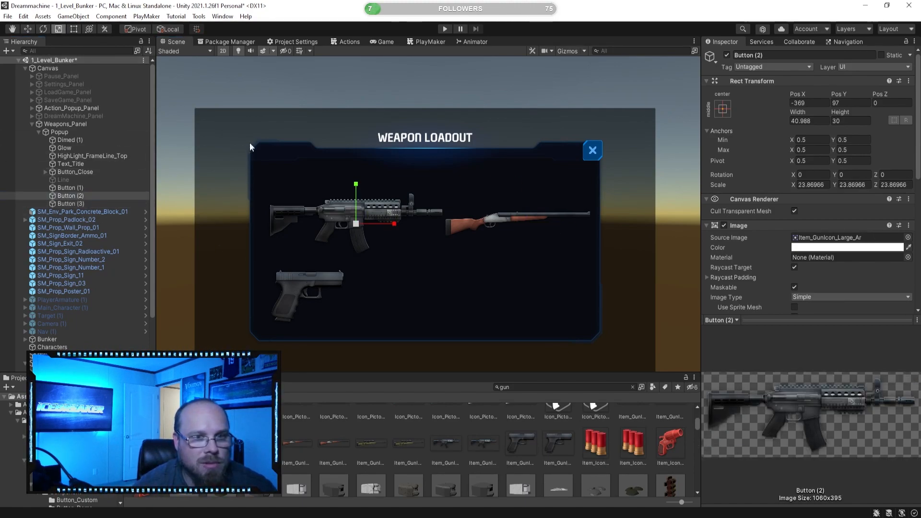
left_click_drag(359, 222, 351, 227)
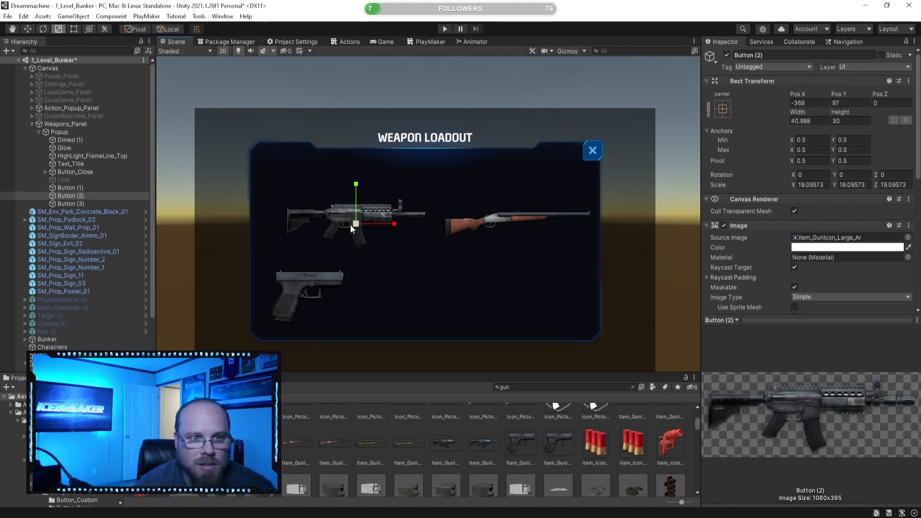
left_click(28, 29)
left_click_drag(356, 189, 355, 193)
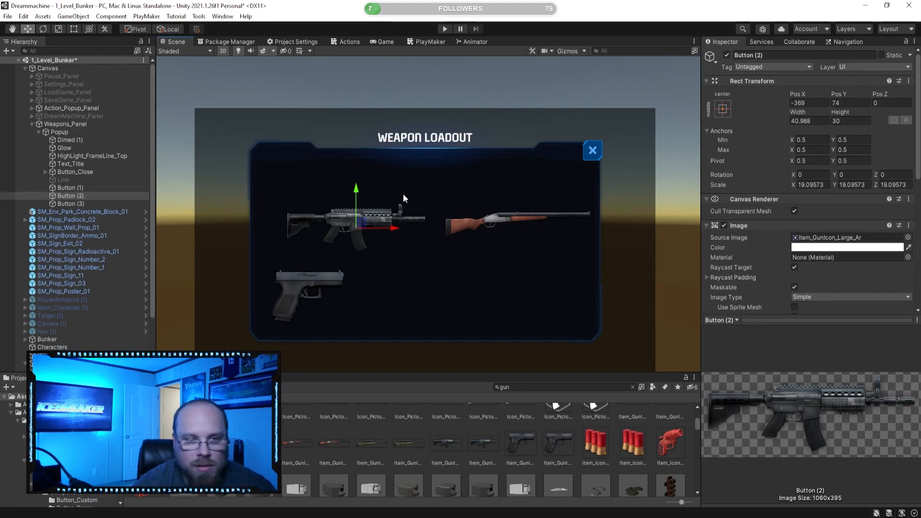
left_click_drag(392, 227, 379, 231)
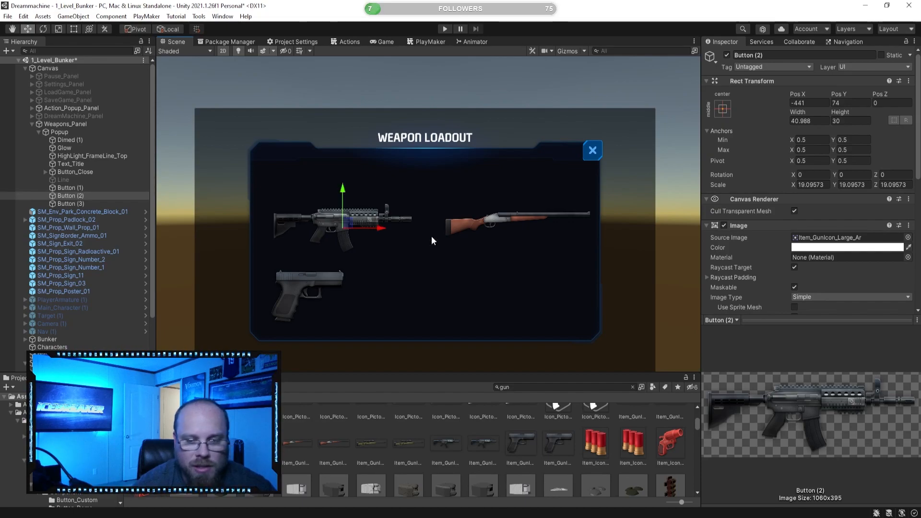
Shift the shotgun button horizontally toward the rifle to about X 443.
left_click(511, 223)
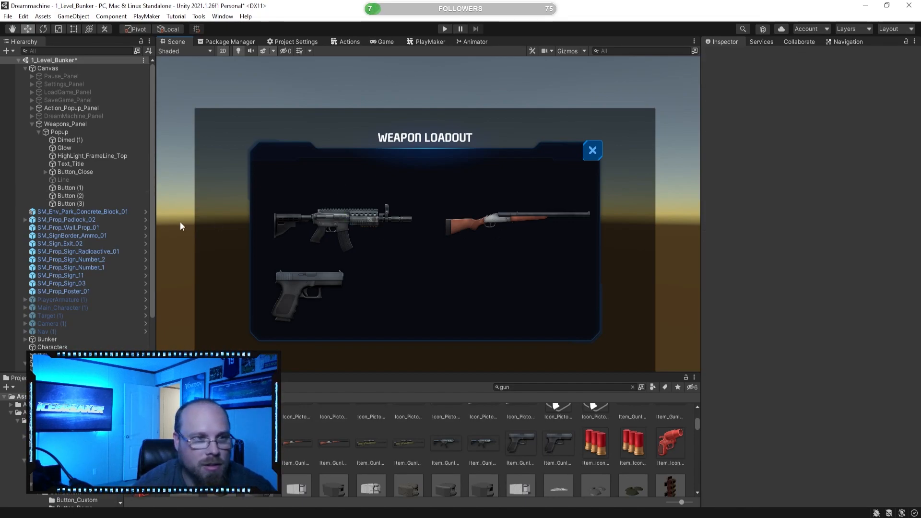
left_click(97, 203)
left_click_drag(549, 224, 545, 225)
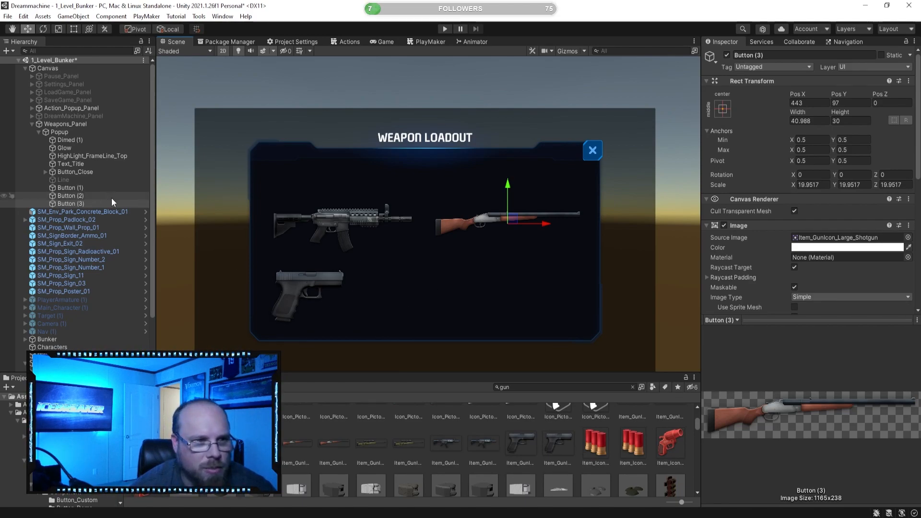
left_click(93, 203)
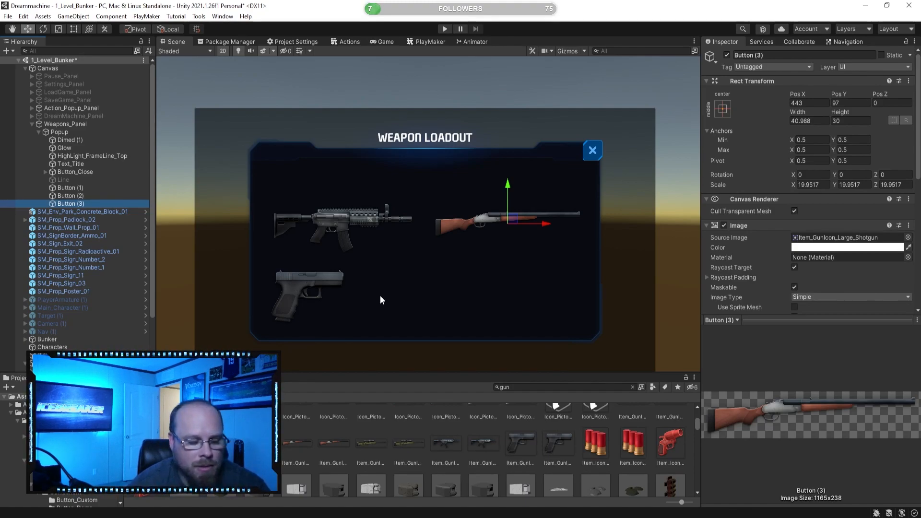
Duplicate the pistol button and place the copy to its right at about X -168.
left_click(90, 213)
left_click(90, 204)
left_click(96, 194)
left_click(98, 188)
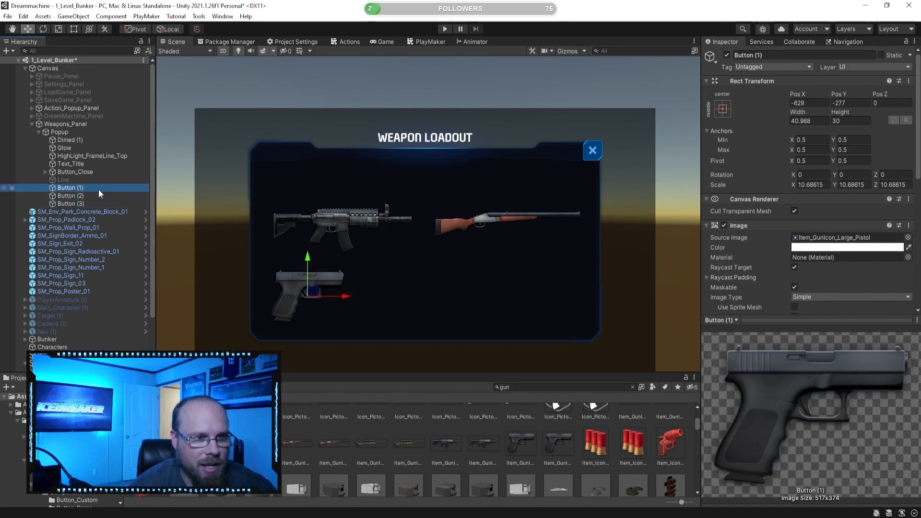
key("ctrl+d")
left_click_drag(343, 296, 432, 305)
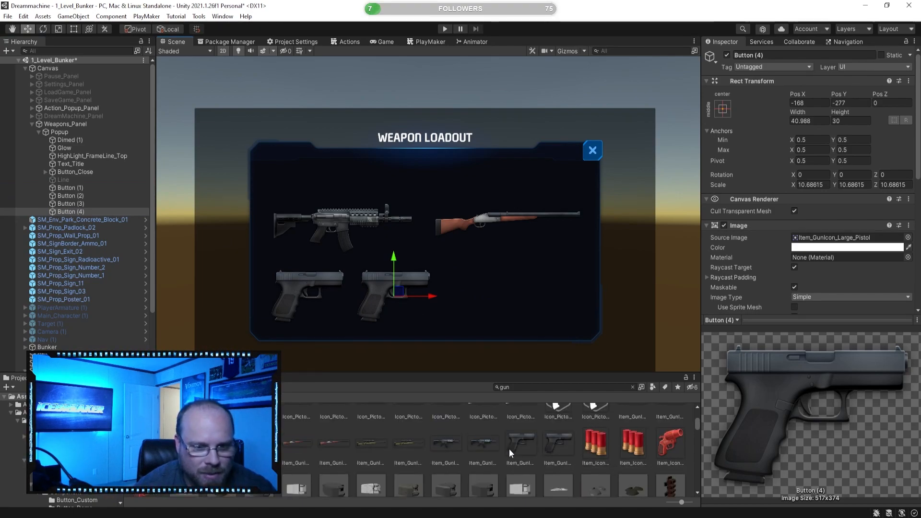
Search the project assets for "gun t:prefab", examine the SM_Wep_SubMGun_Lite_01 prefab, and clear the search.
scroll(508, 448, "up", 2)
scroll(548, 448, "down", 10)
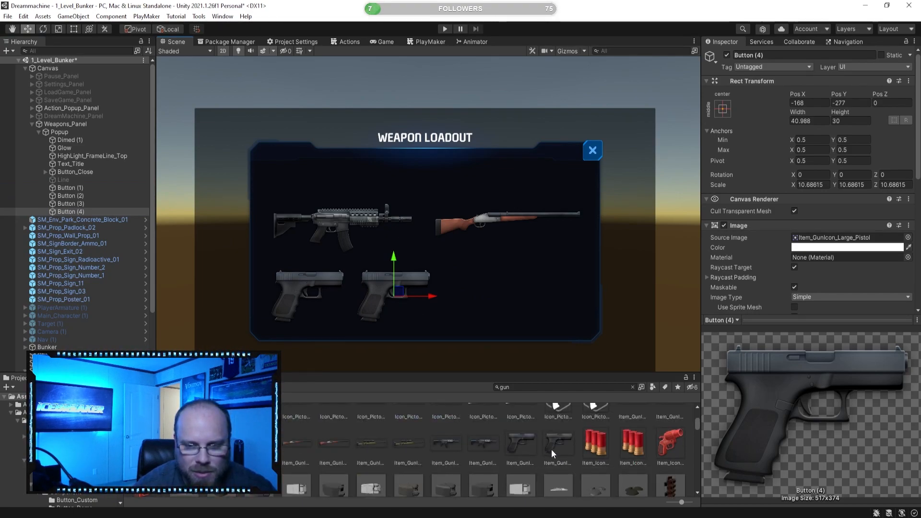
scroll(521, 450, "up", 6)
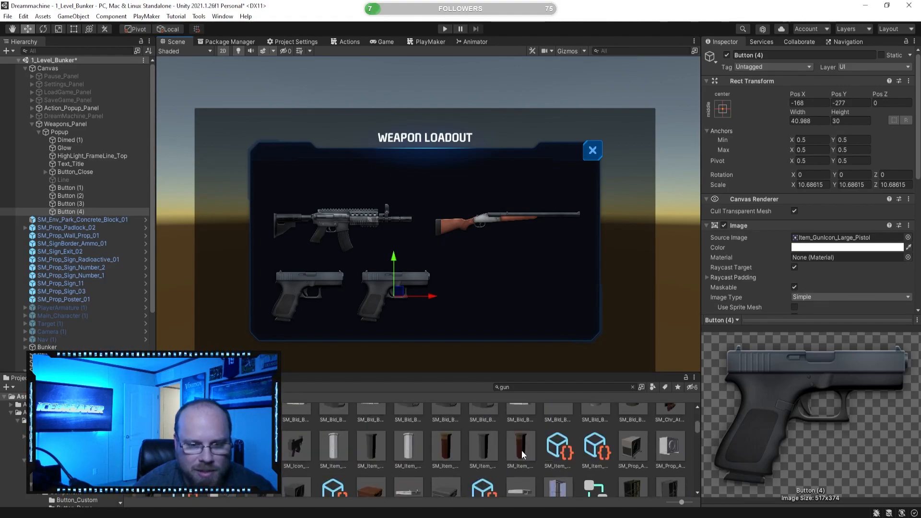
left_click(543, 387)
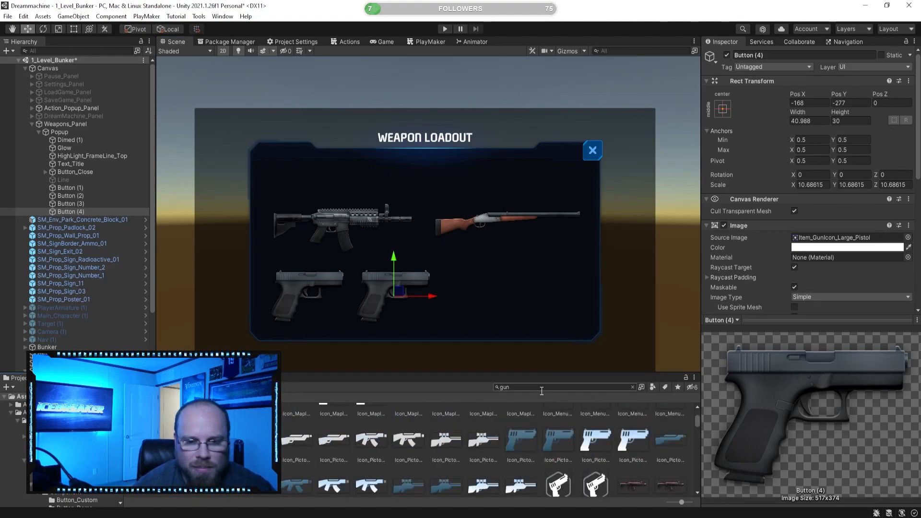
left_click(544, 387)
type("t:prefab")
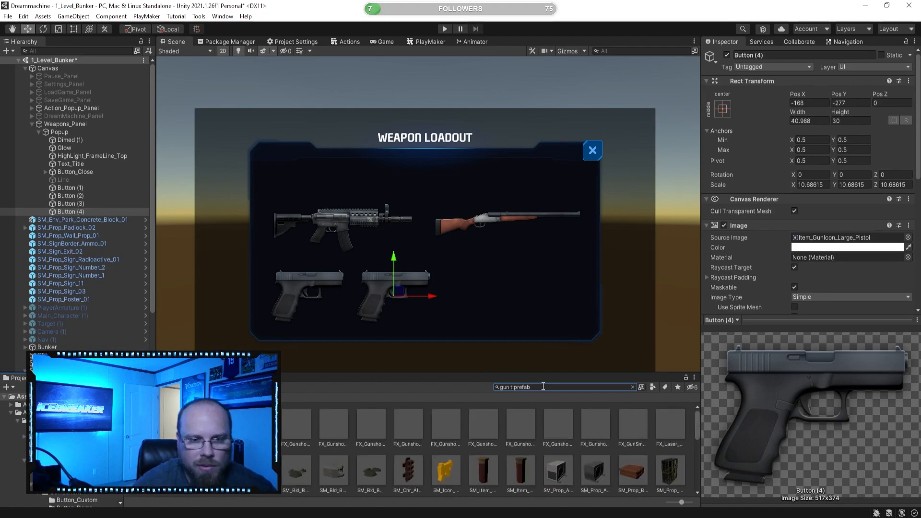
scroll(460, 440, "down", 5)
scroll(458, 446, "down", 5)
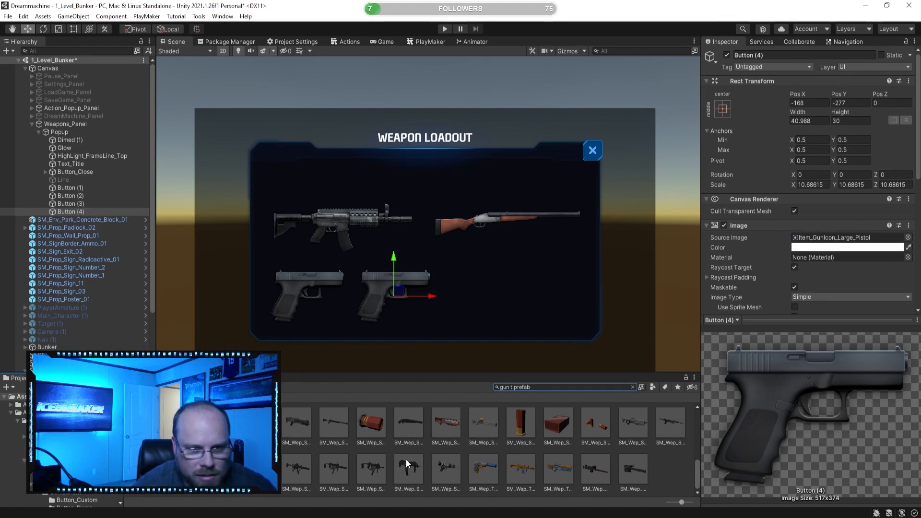
left_click(406, 466)
left_click(550, 388)
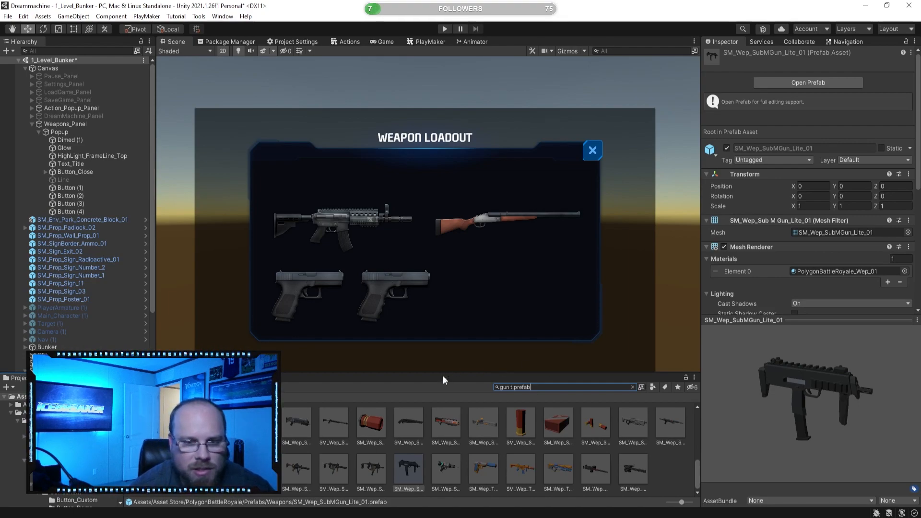
left_click(632, 387)
left_click(513, 475)
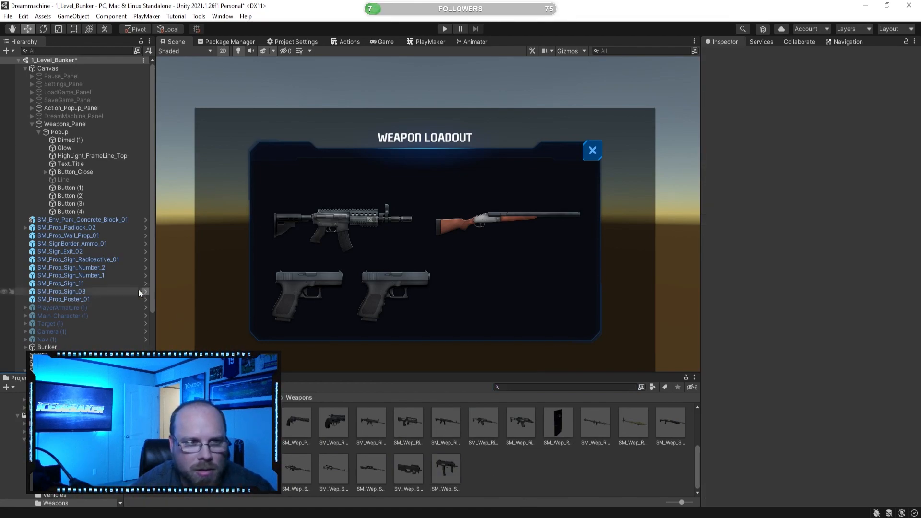
Move the duplicated pistol button, Button (4), horizontally away from the first pistol to about X -45.
left_click(101, 220)
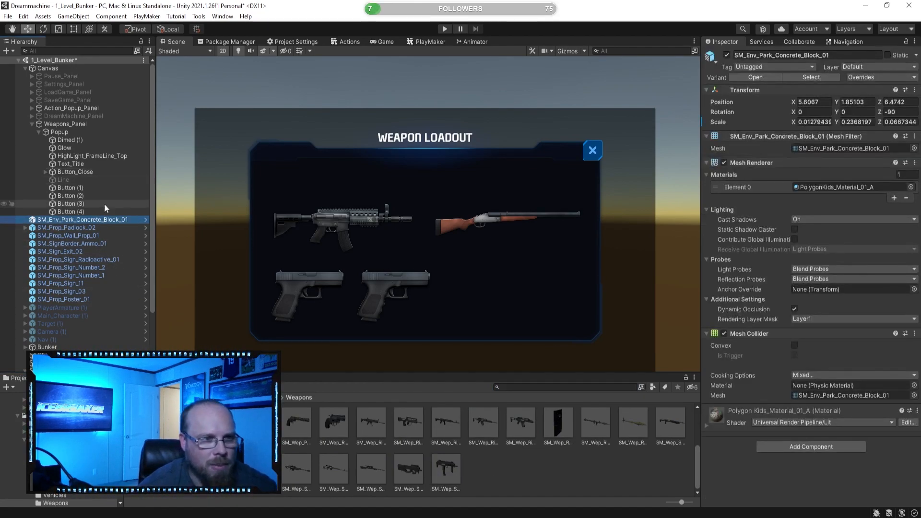
left_click(94, 213)
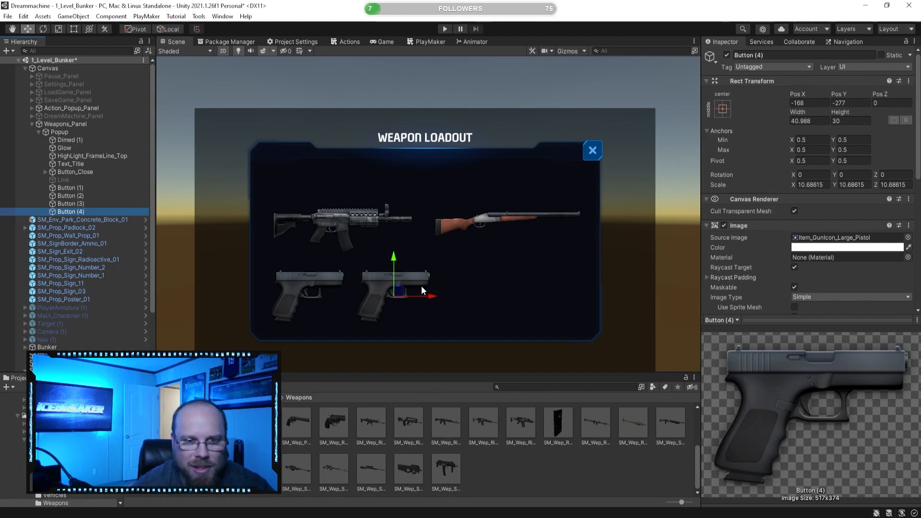
left_click_drag(434, 294, 444, 293)
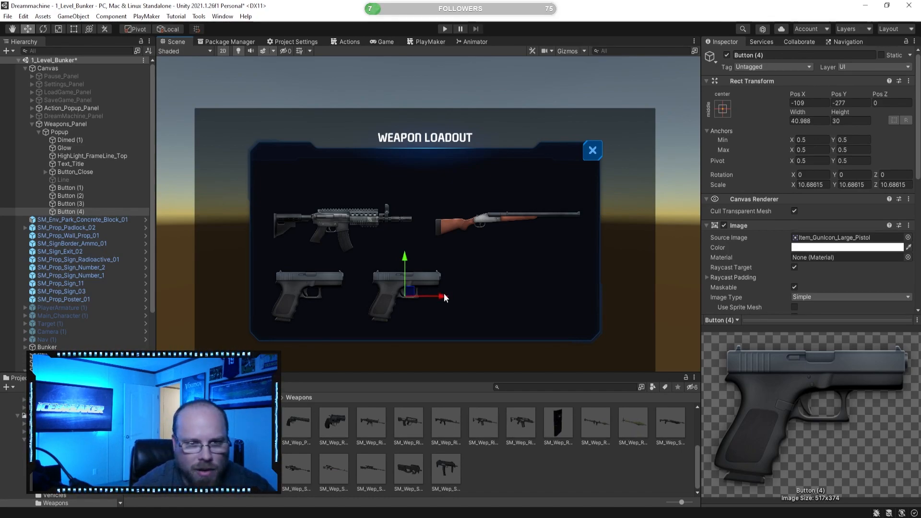
left_click_drag(443, 298, 455, 298)
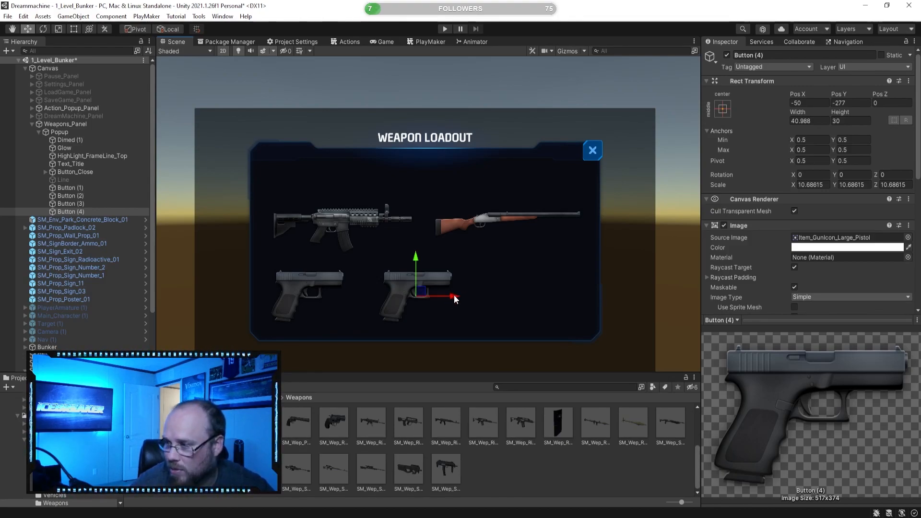
left_click_drag(455, 299, 455, 299)
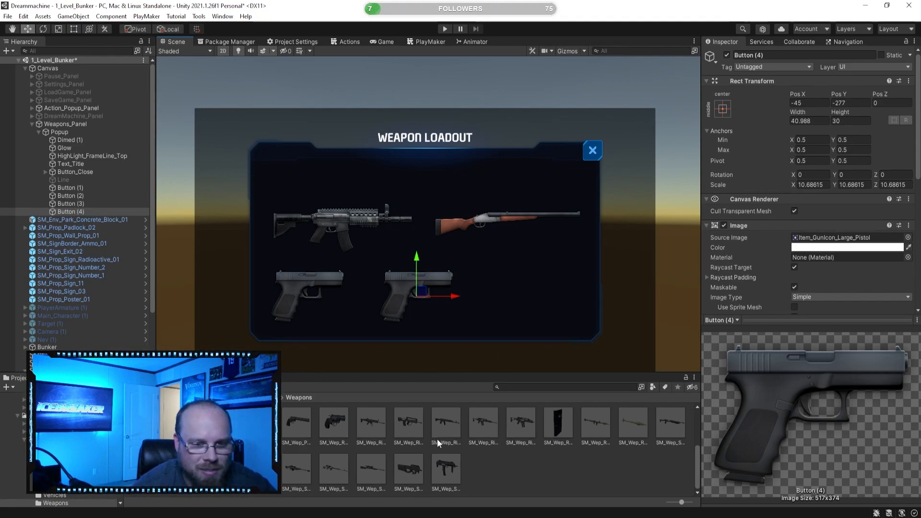
Search the project assets for "gun" and preview the Item_GunIcon_Large_Sniper sprite.
left_click(578, 387)
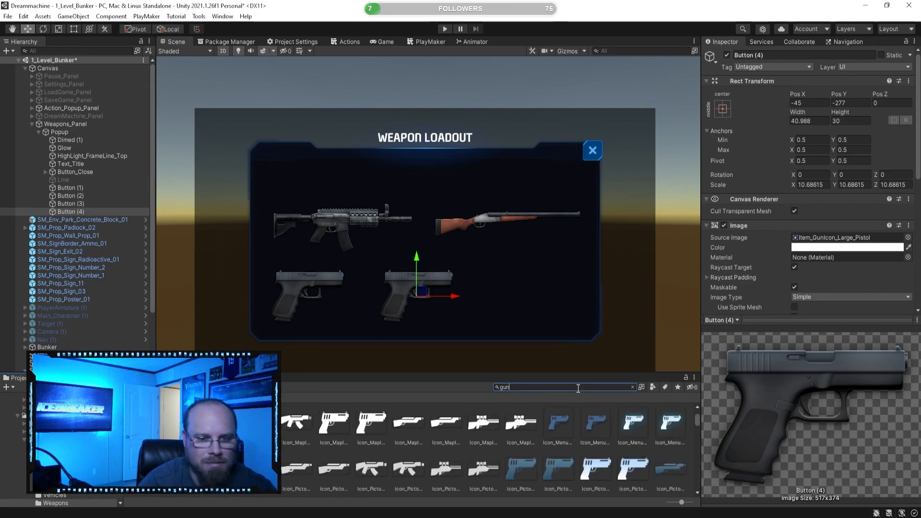
scroll(545, 418, "down", 3)
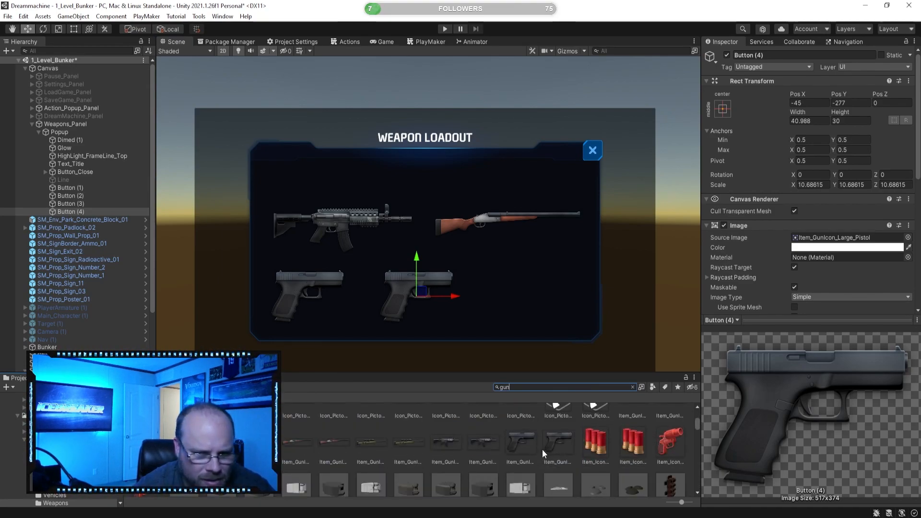
scroll(494, 444, "down", 2)
scroll(488, 442, "up", 1)
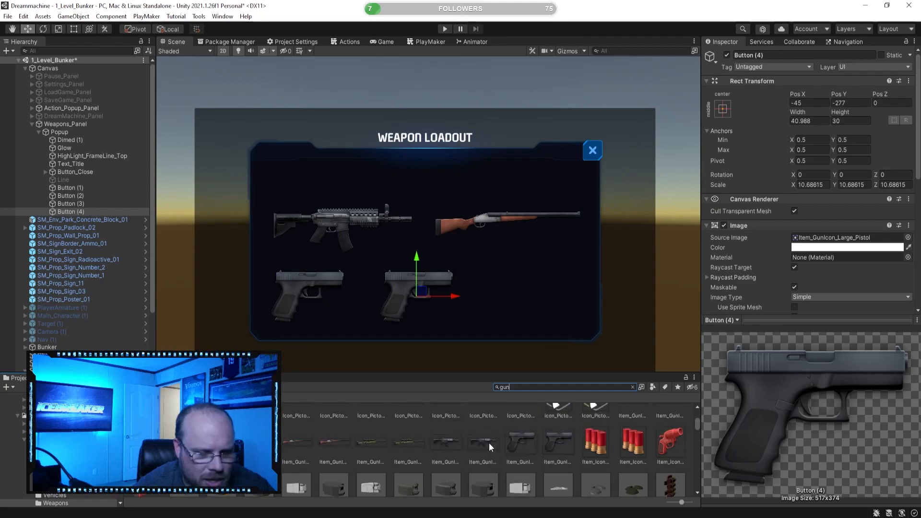
left_click(408, 442)
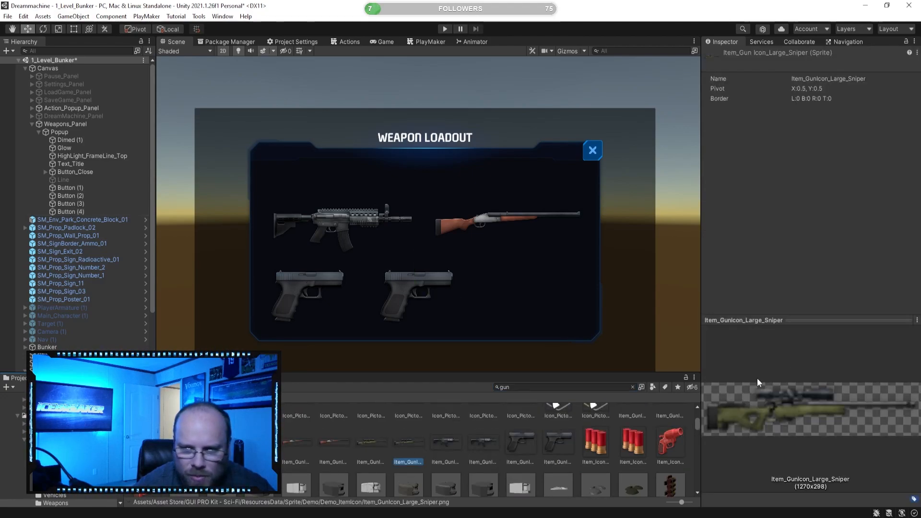
Compare the GUI kit's small pistol, small and large AR, and large sniper sprites among the gun assets.
scroll(435, 460, "up", 3)
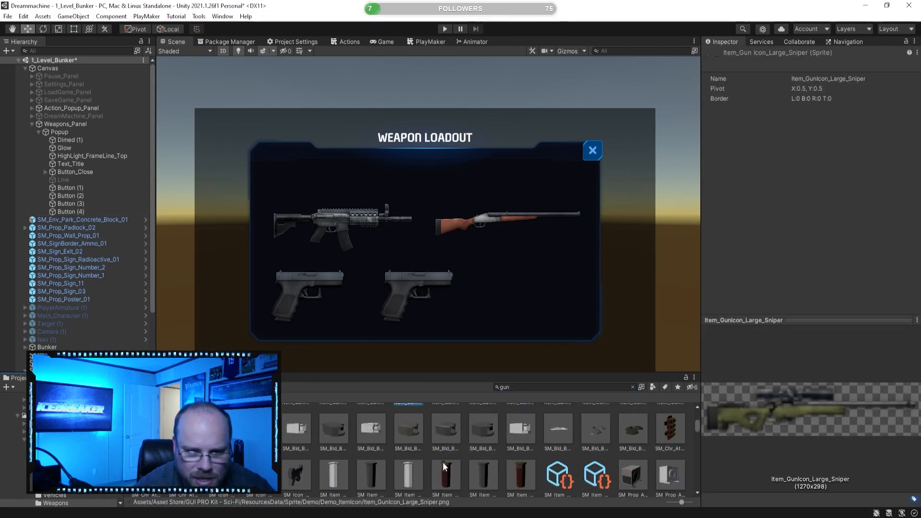
scroll(538, 456, "up", 2)
scroll(422, 445, "down", 3)
scroll(489, 465, "down", 2)
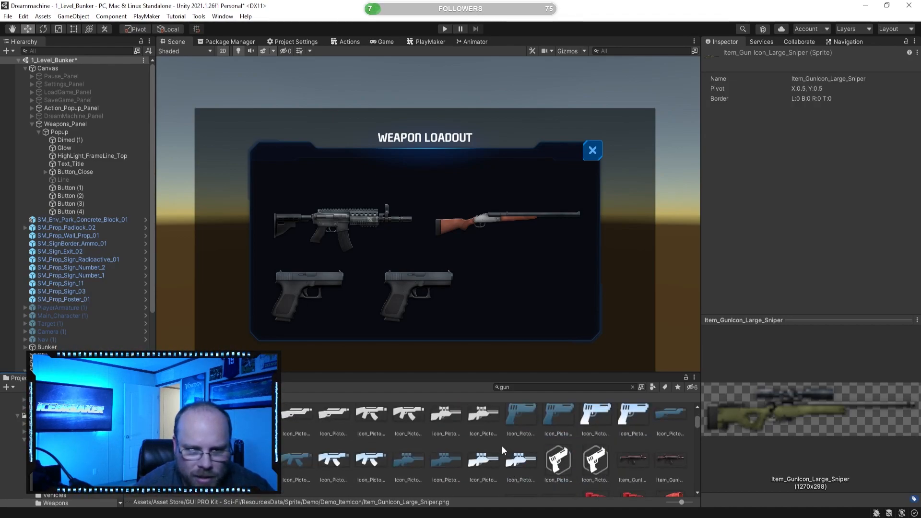
scroll(484, 451, "down", 1)
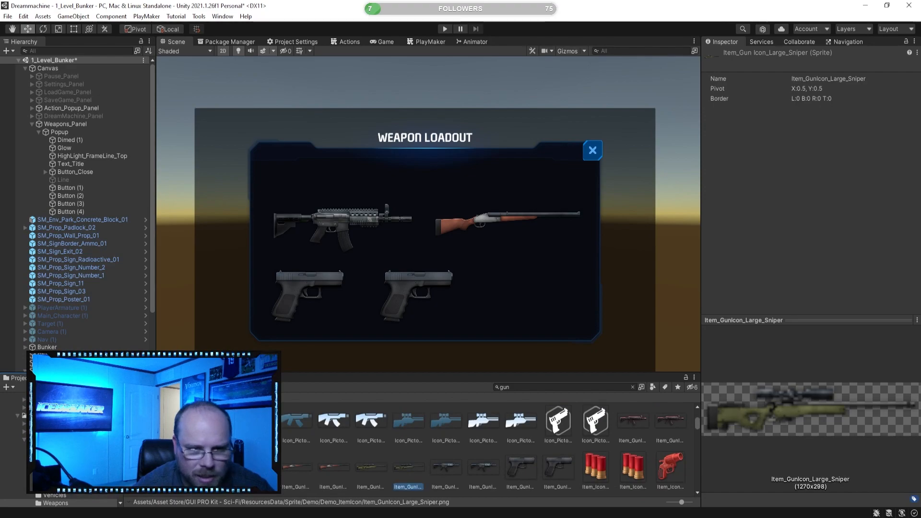
left_click(556, 469)
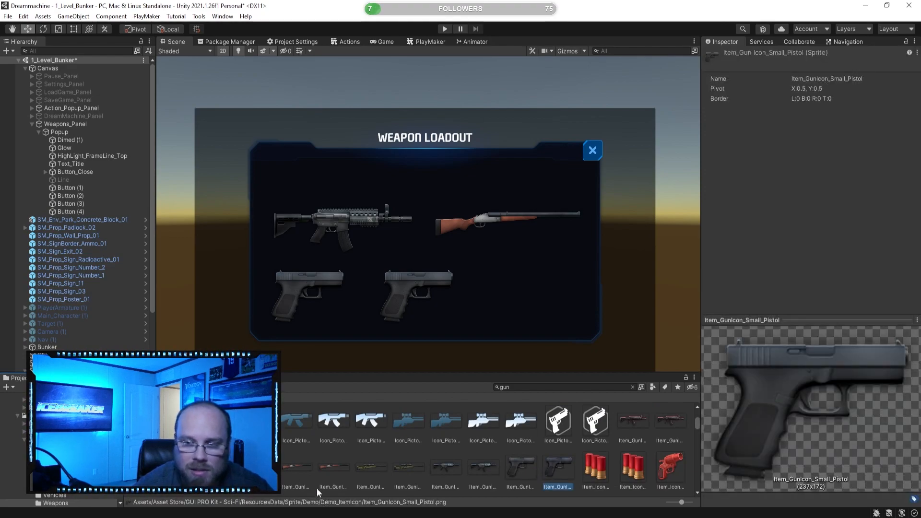
left_click(523, 465)
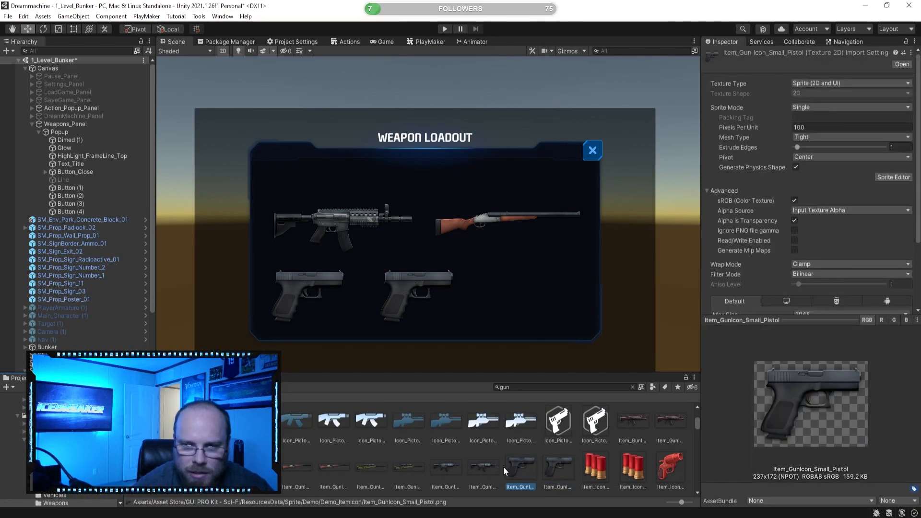
left_click(490, 470)
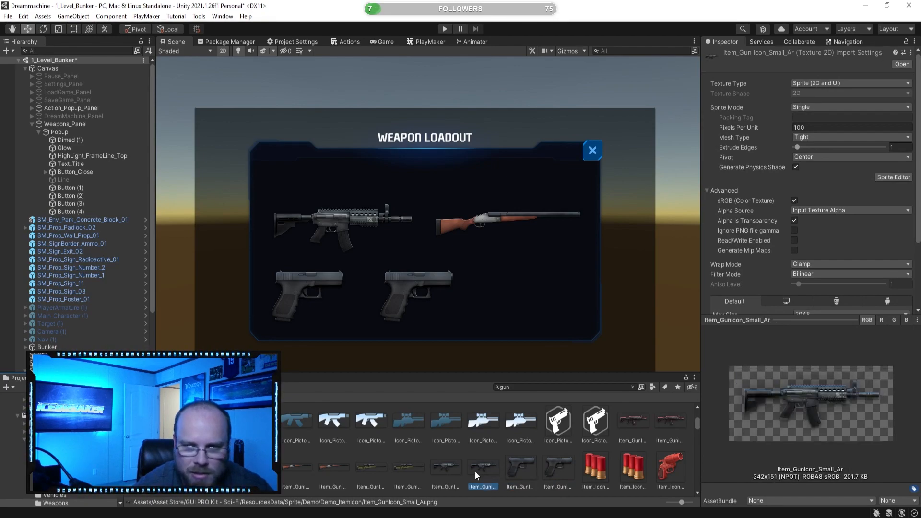
left_click(183, 468)
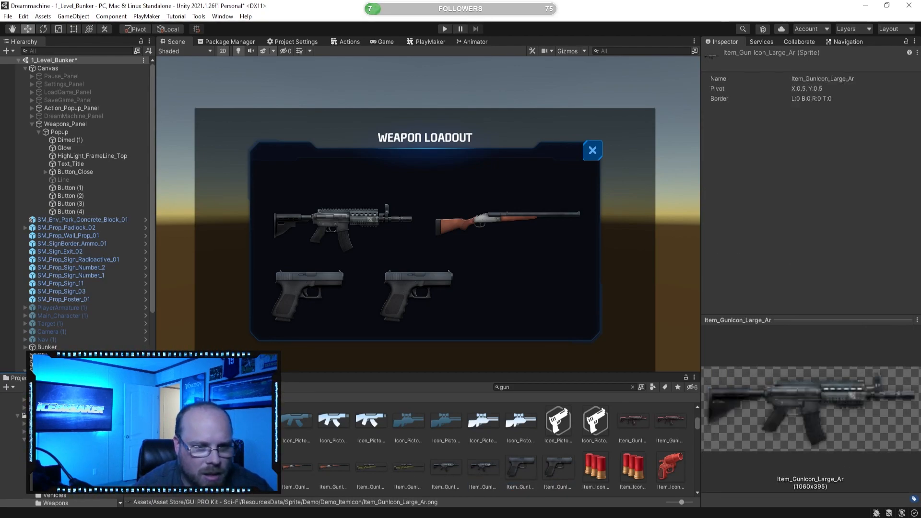
left_click(370, 468)
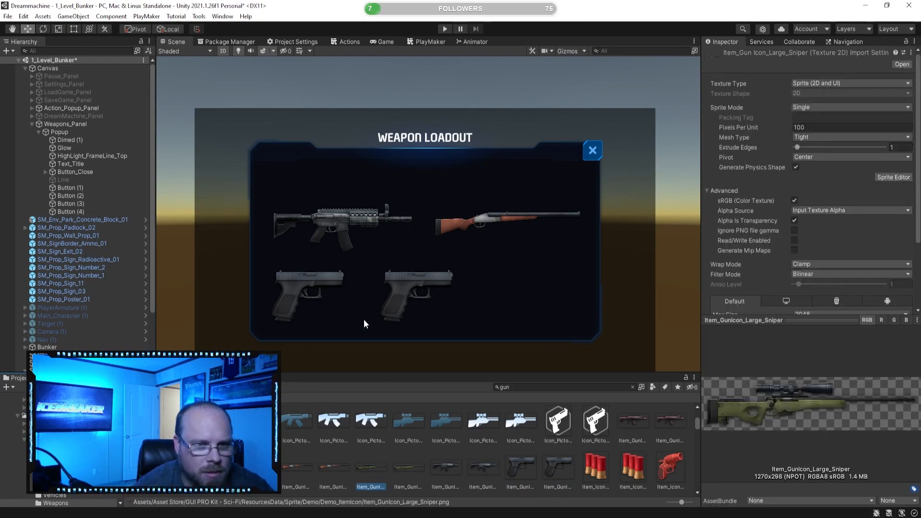
Assign the Item_GunIcon_Large_Sniper sprite as the source image of Button (4).
left_click(72, 213)
left_click_drag(404, 469, 835, 239)
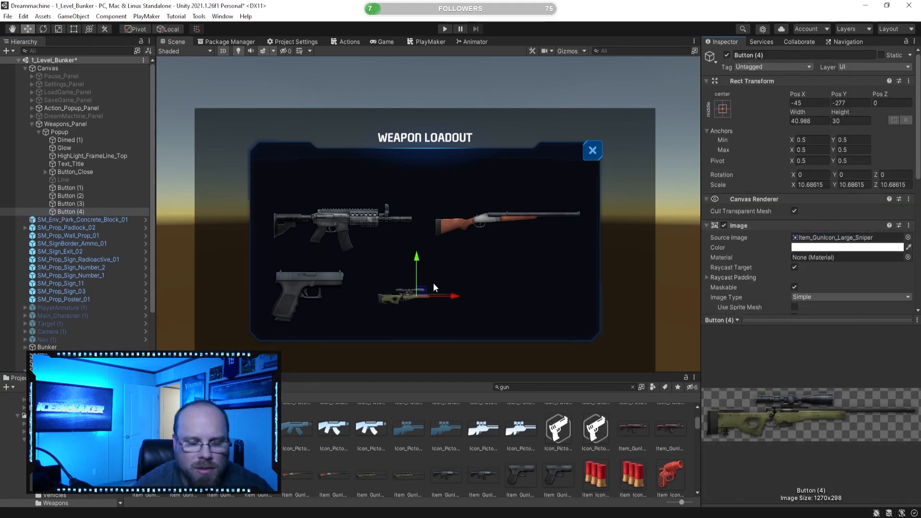
scroll(795, 300, "down", 3)
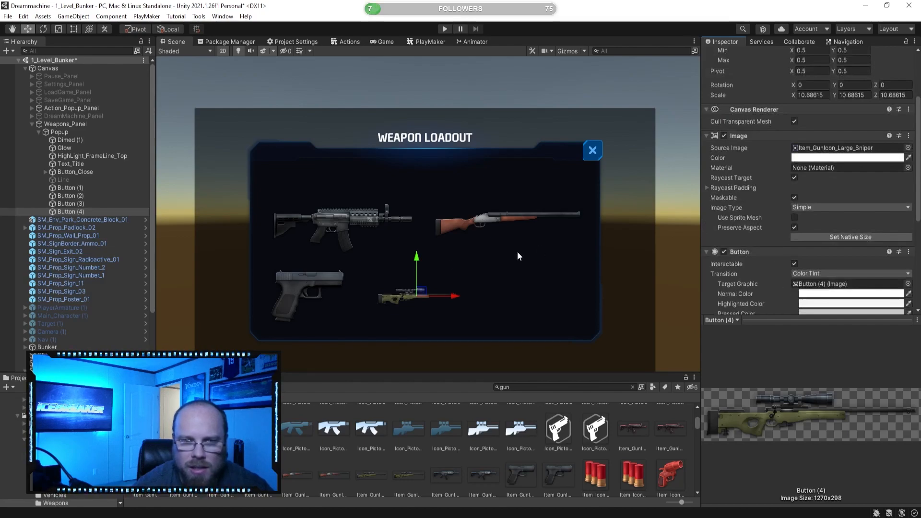
Scale the sniper button uniformly to about 22.93 and move it horizontally to sit beneath the shotgun.
left_click(59, 29)
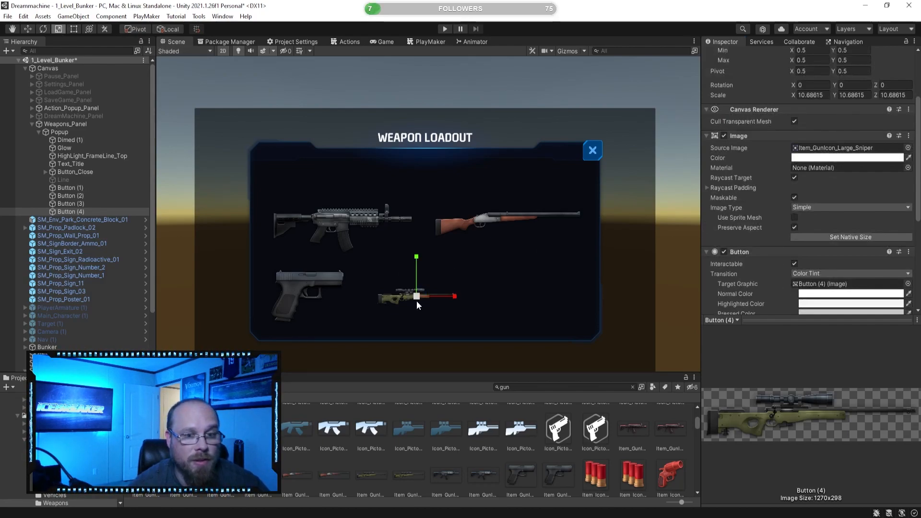
left_click_drag(417, 297, 537, 301)
key("w")
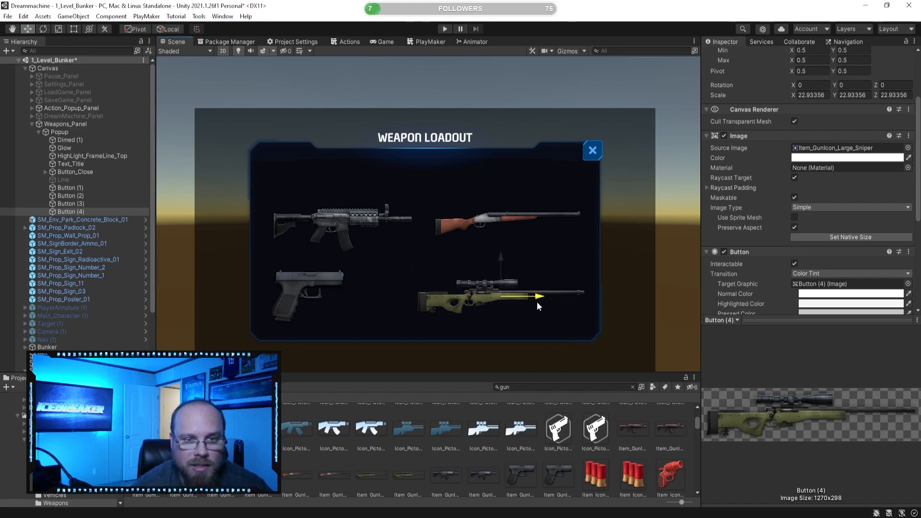
left_click(462, 464)
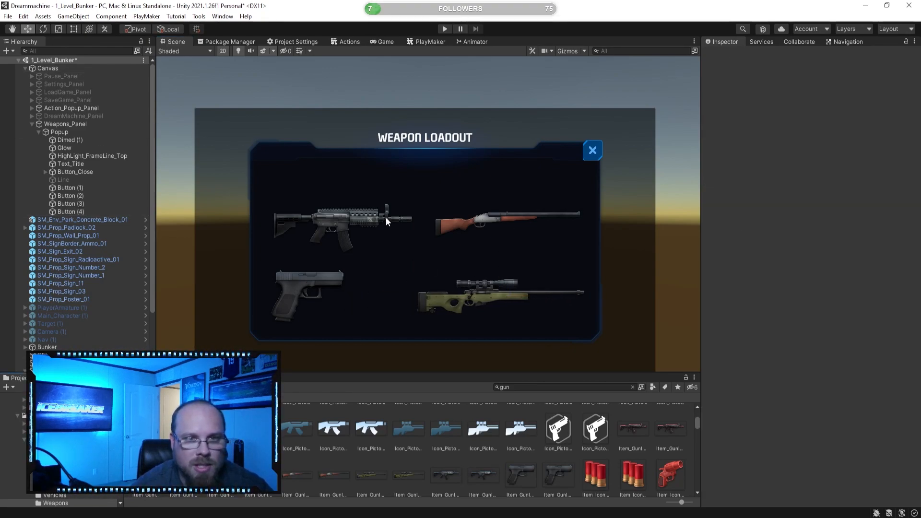
Examine the image and button settings of Button (4) and Button (1) in the Weapons_Panel popup.
scroll(400, 232, "down", 1)
scroll(402, 240, "up", 1)
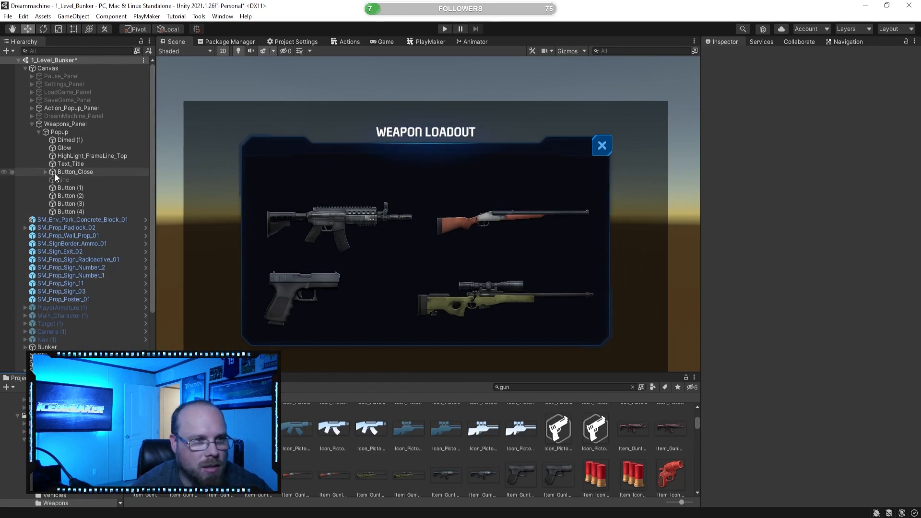
left_click(73, 213)
scroll(778, 281, "down", 5)
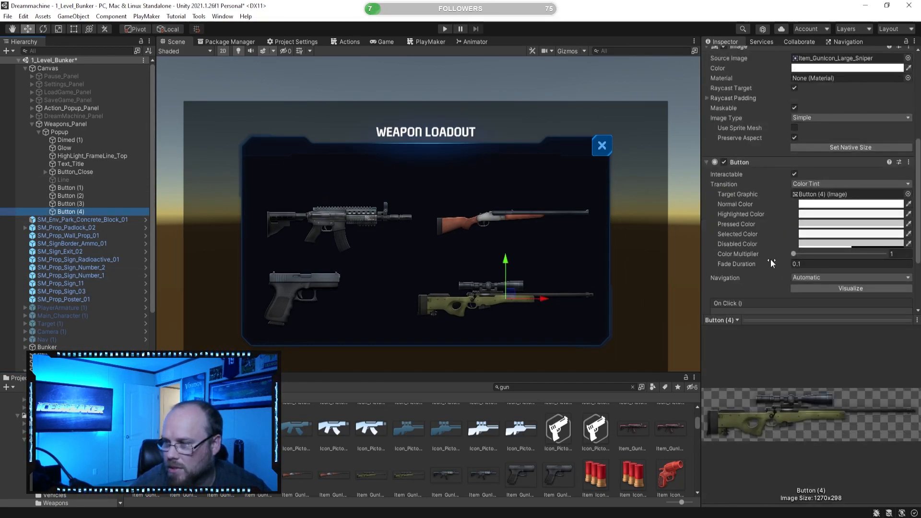
scroll(349, 274, "down", 2)
scroll(355, 212, "down", 1)
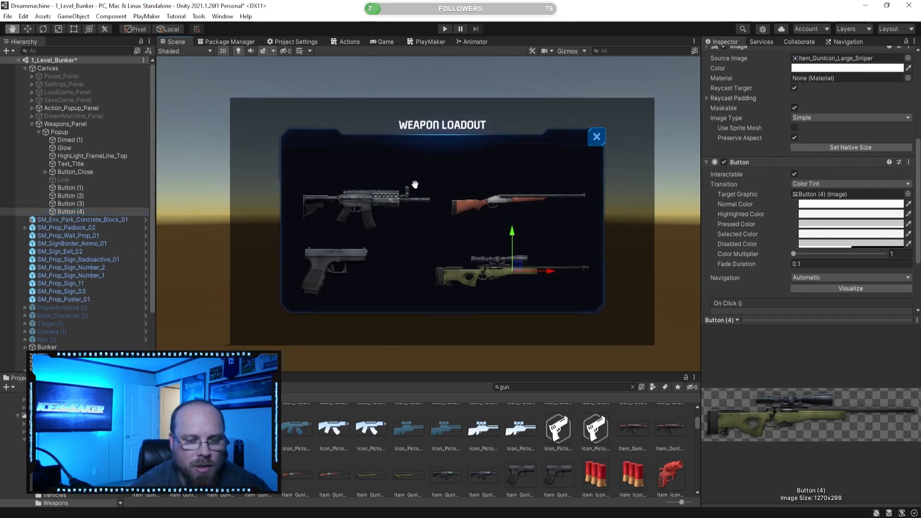
left_click(71, 188)
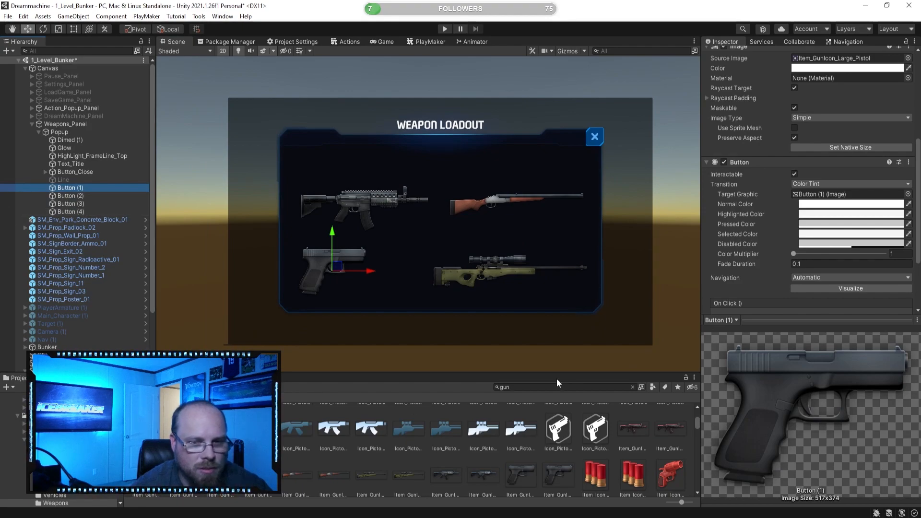
Search the project assets for "highlight" and locate the Common_Frame_HighLight_Line_White sprite in its folder.
left_click(542, 390)
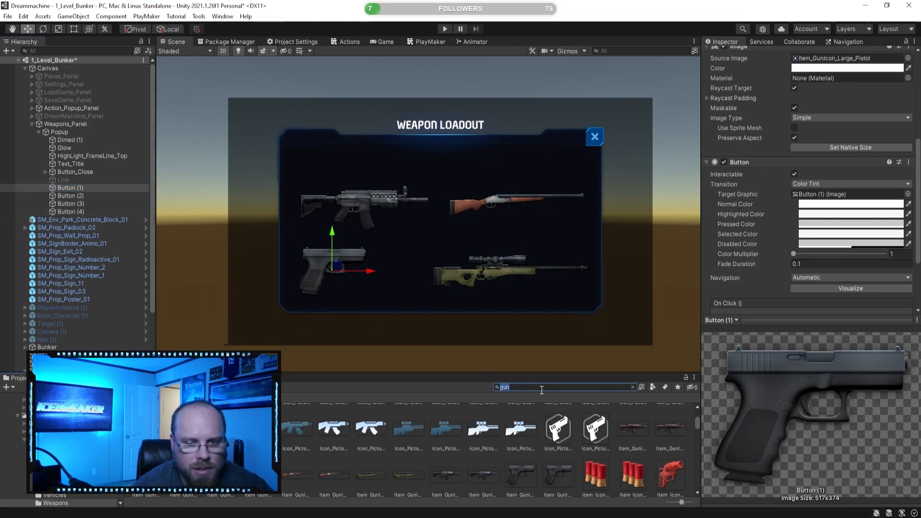
type("highlight")
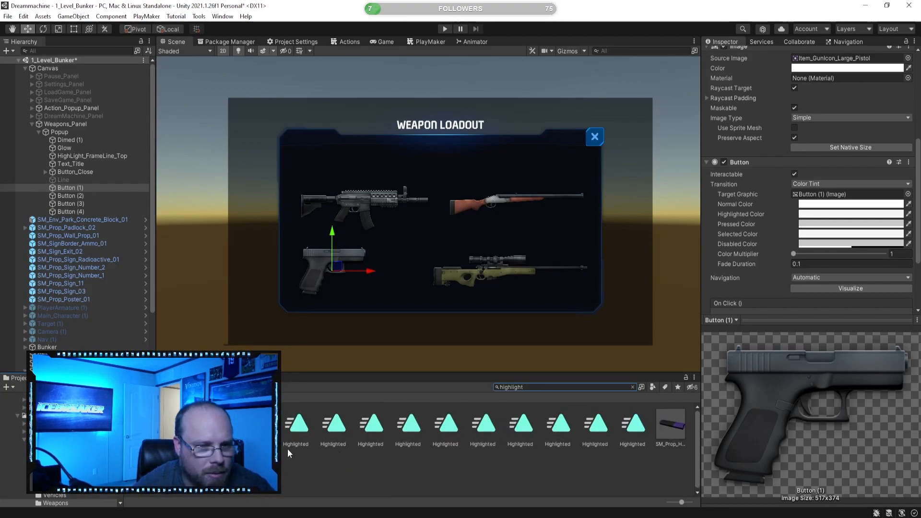
left_click(258, 425)
left_click(258, 468)
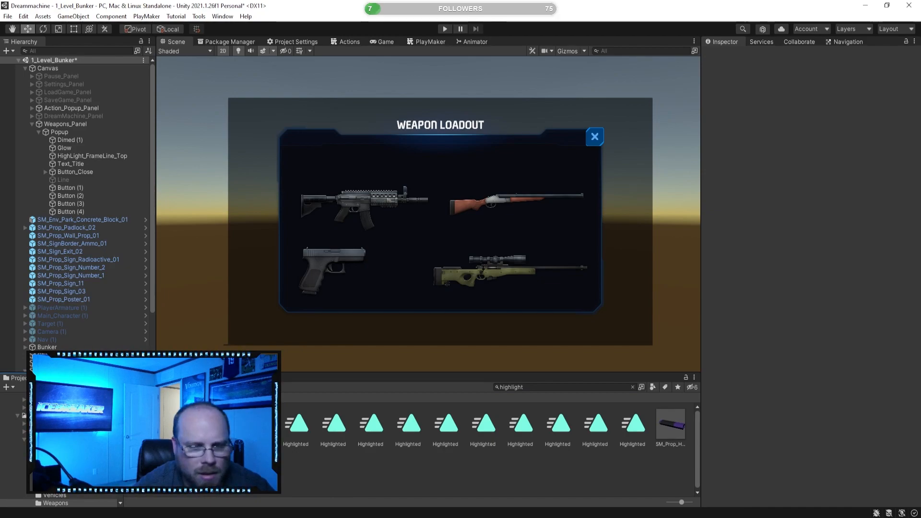
left_click(258, 425)
left_click(632, 388)
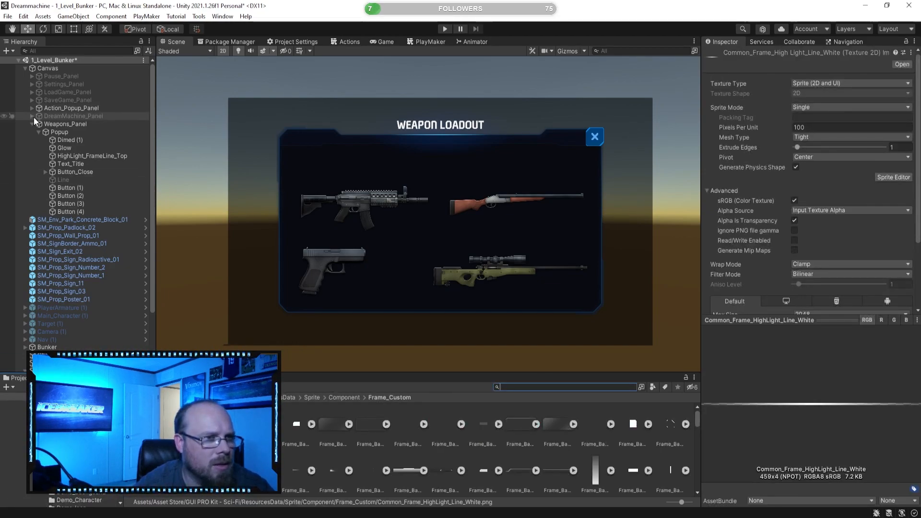
Inspect the FocusFrame of the first Icon_Flag in the Settings_Panel's Language_Popup and locate its source image in the project assets.
left_click(31, 84)
left_click(38, 99)
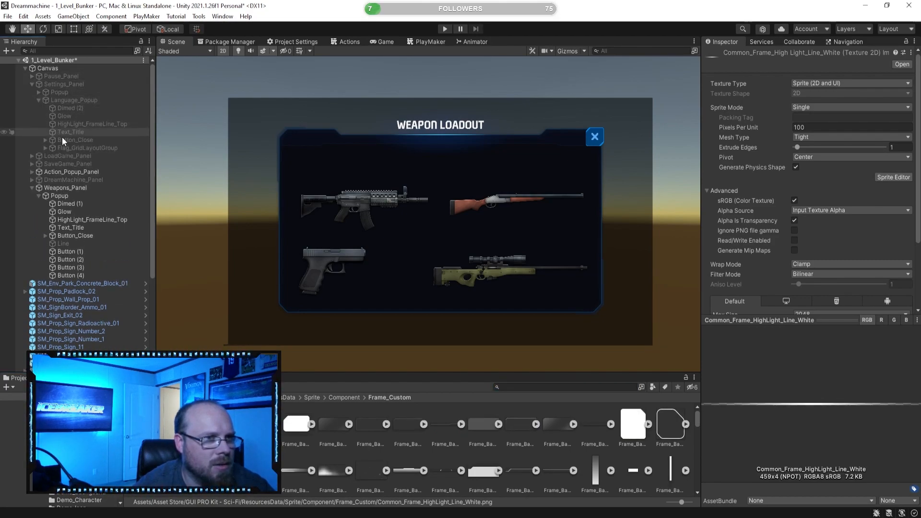
left_click(83, 124)
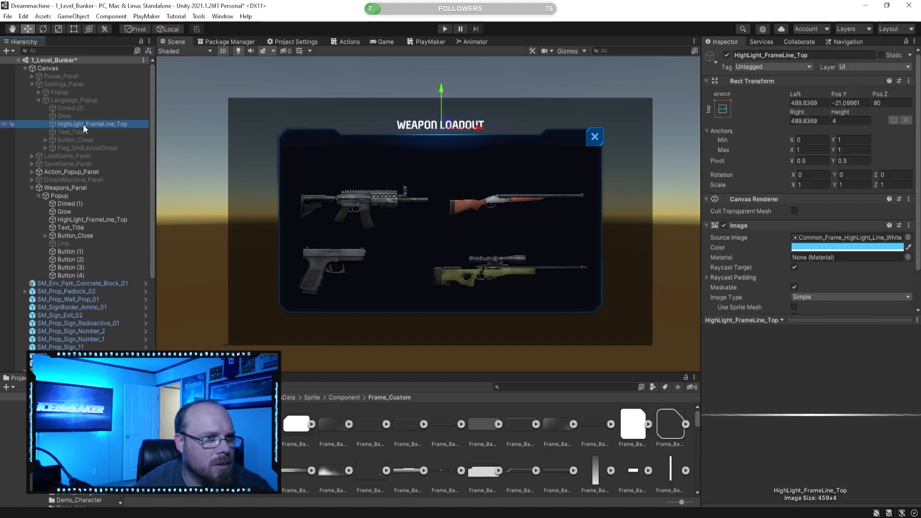
left_click(46, 147)
left_click(53, 156)
left_click(96, 163)
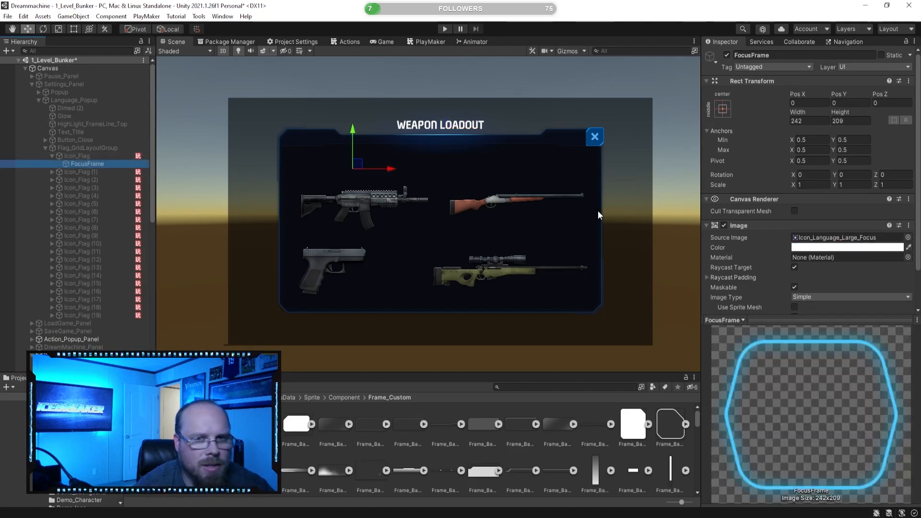
left_click(794, 238)
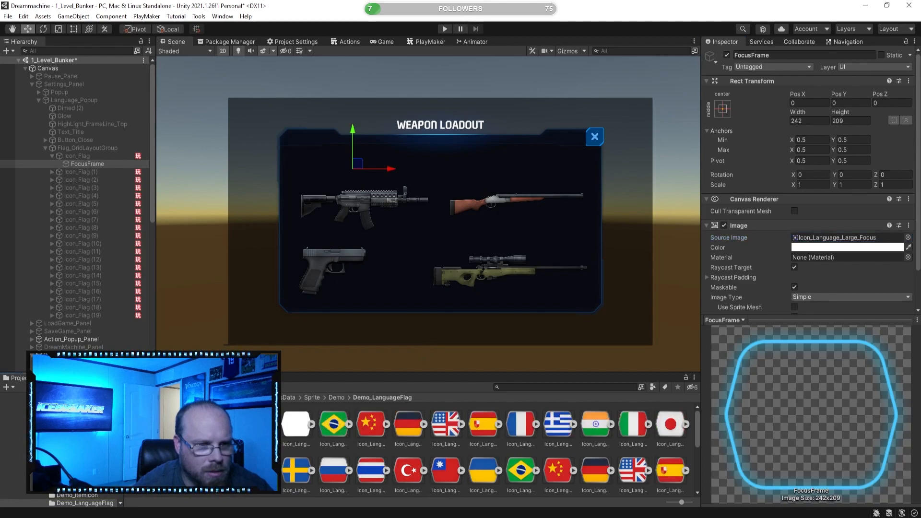
scroll(479, 432, "down", 5)
scroll(435, 431, "up", 5)
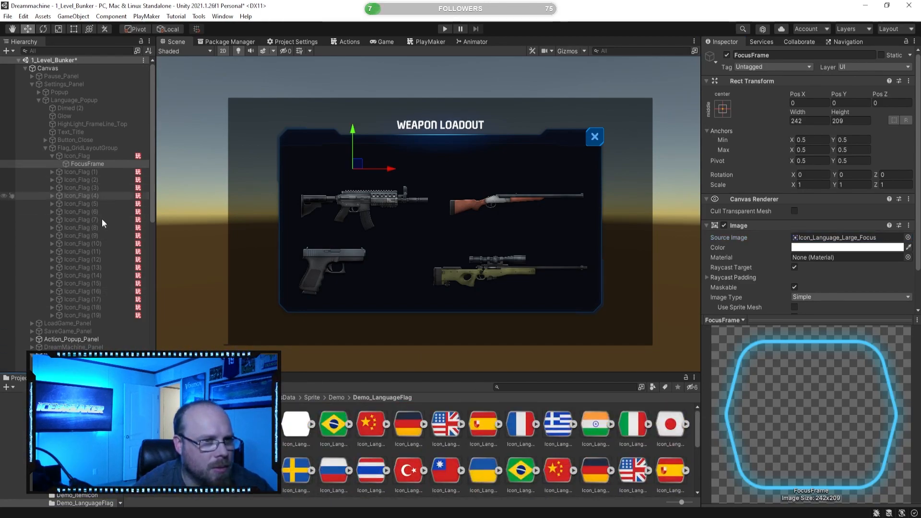
Add a UI Image as a child of Button (1) with Icon_Language_Large_Focus as its source image.
left_click(45, 149)
left_click(70, 253)
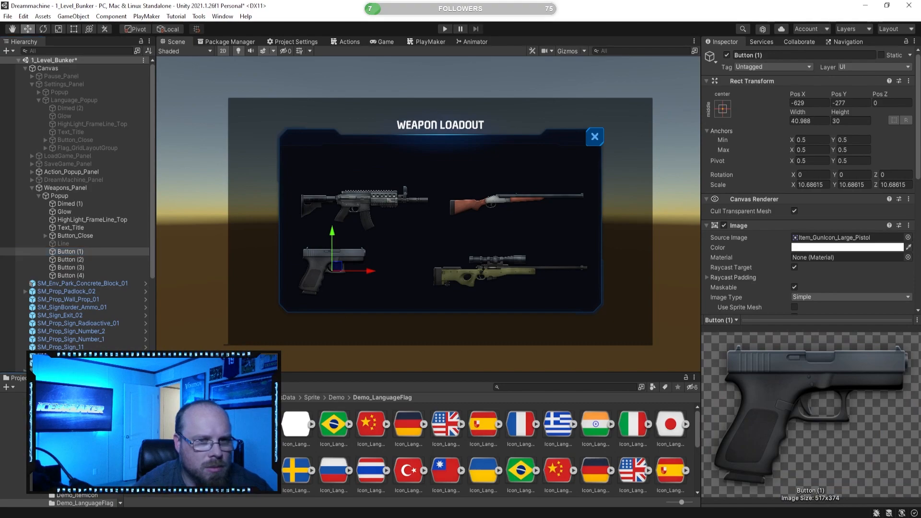
left_click(80, 253)
right_click(80, 254)
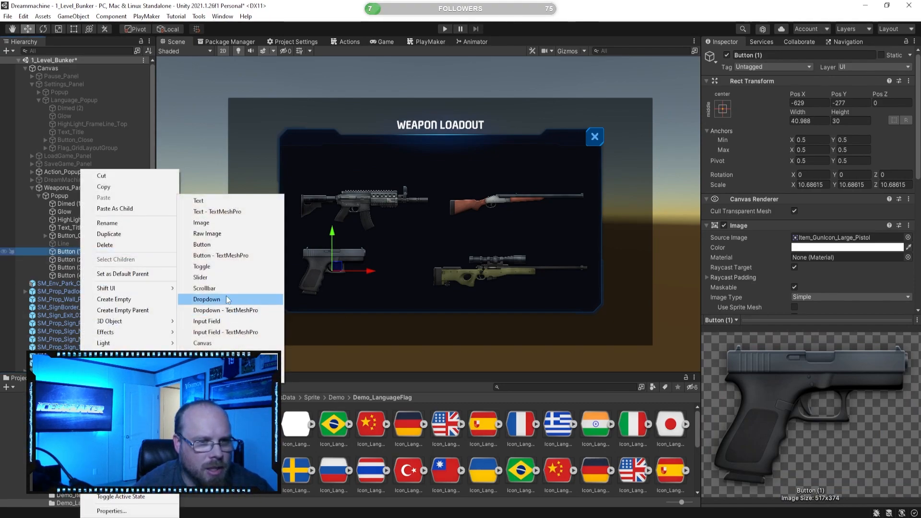
left_click(226, 224)
left_click_drag(259, 424, 811, 238)
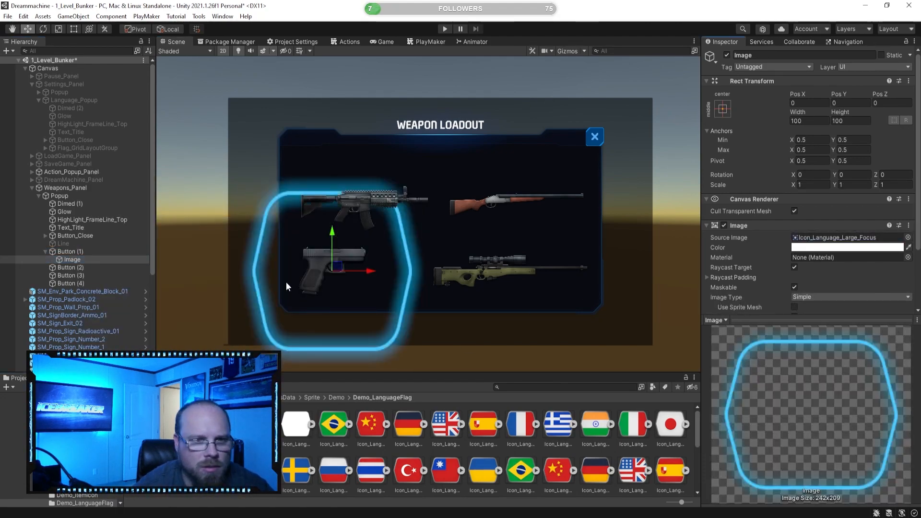
Scale the focus frame to about 0.43 and resize it to about 133 by 90 so it surrounds the pistol.
key("r")
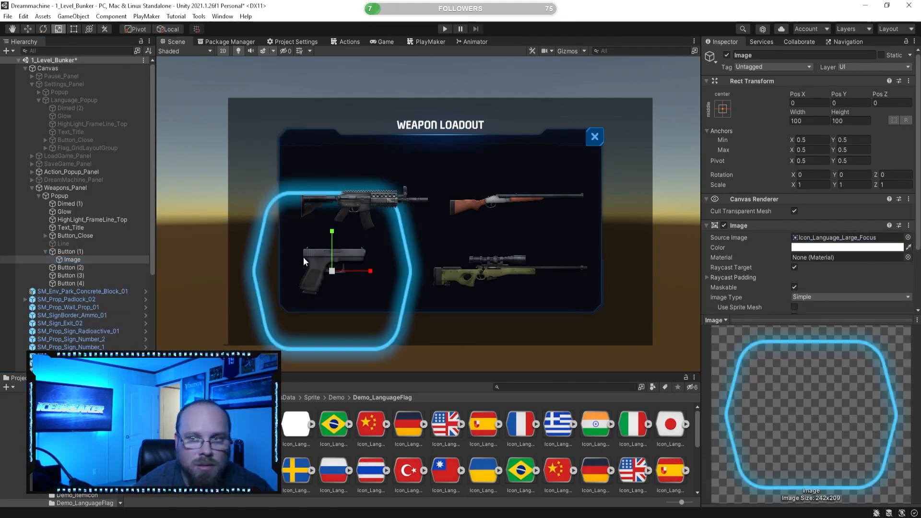
left_click_drag(335, 273, 315, 286)
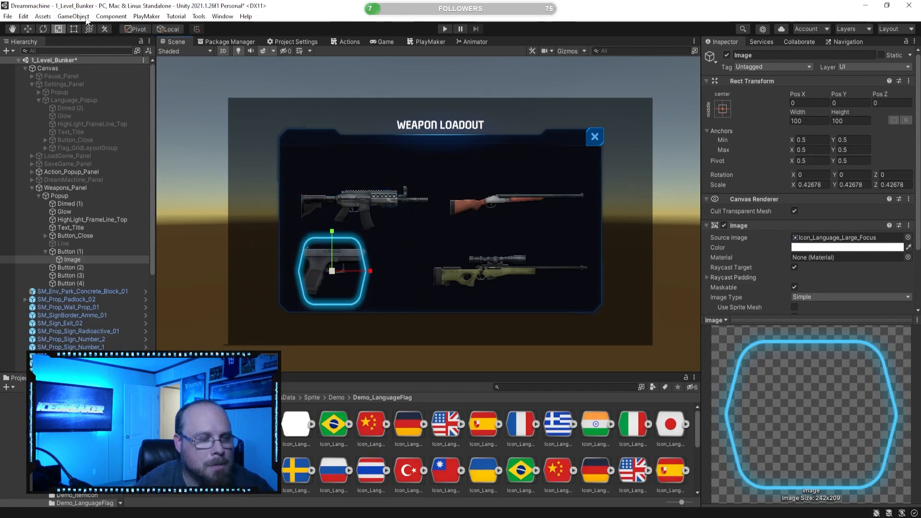
left_click(74, 30)
left_click_drag(371, 272, 385, 272)
left_click_drag(293, 277, 284, 277)
left_click_drag(345, 231, 359, 237)
left_click_drag(331, 312, 331, 309)
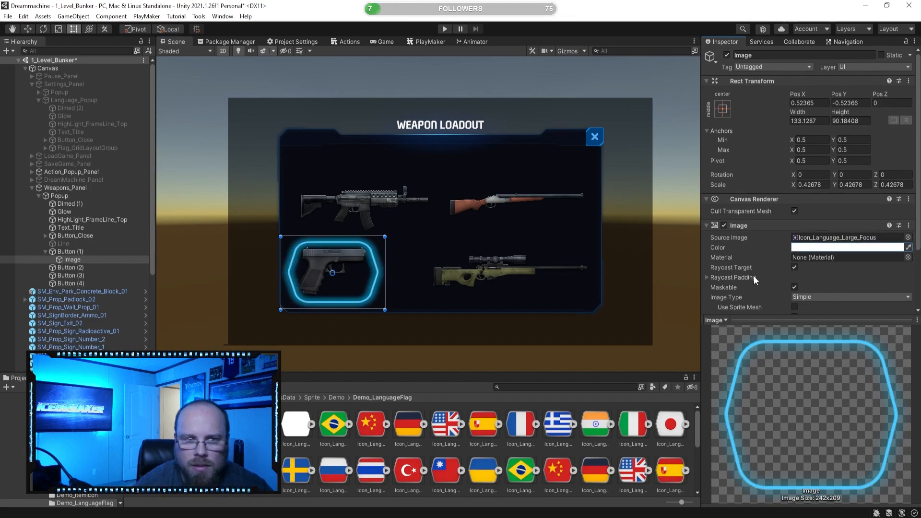
Set the alpha of the pistol's focus frame color to 42.
left_click(847, 247)
left_click_drag(888, 442, 830, 452)
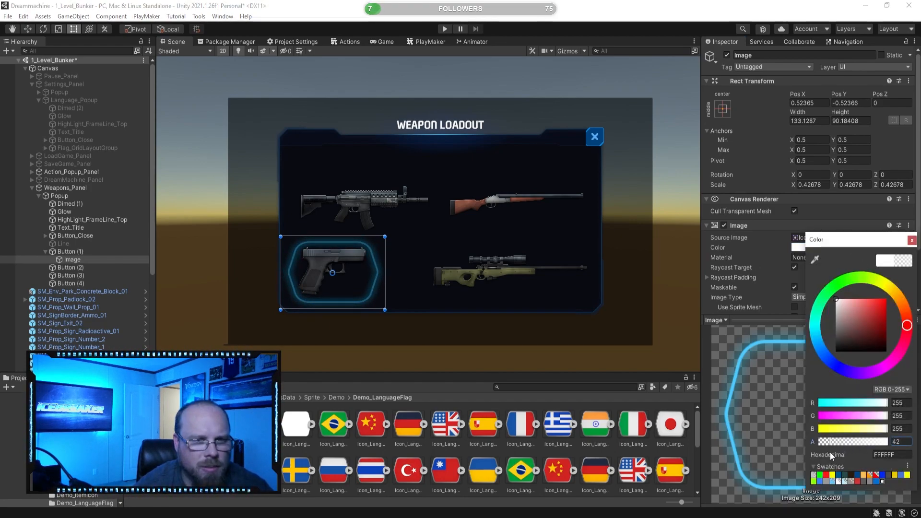
left_click(648, 450)
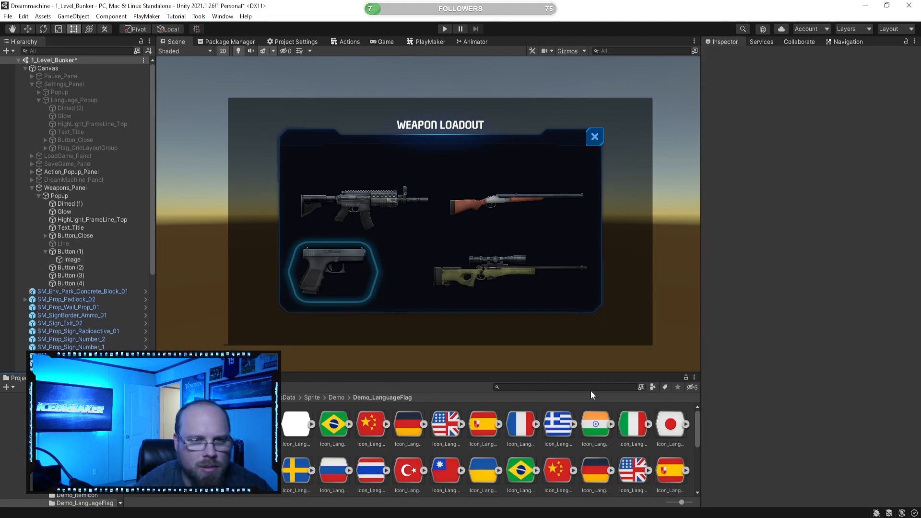
Rename the Image under Button (1) as Selected_Image.
left_click(79, 260)
left_click(81, 261)
type("Sel")
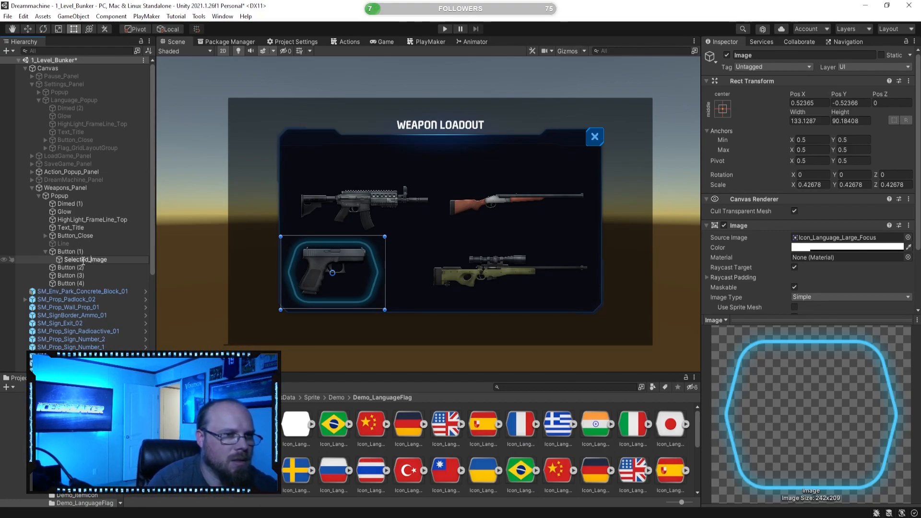
type("ected_")
key("Return")
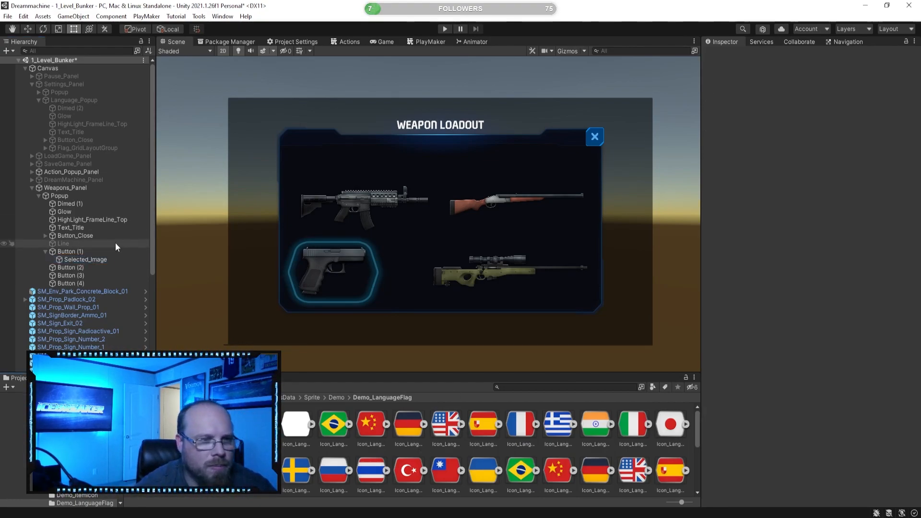
Add an On Click event to Button (1) that calls GameObject.SetActive on Selected_Image.
left_click(70, 252)
scroll(754, 283, "down", 4)
scroll(768, 240, "down", 1)
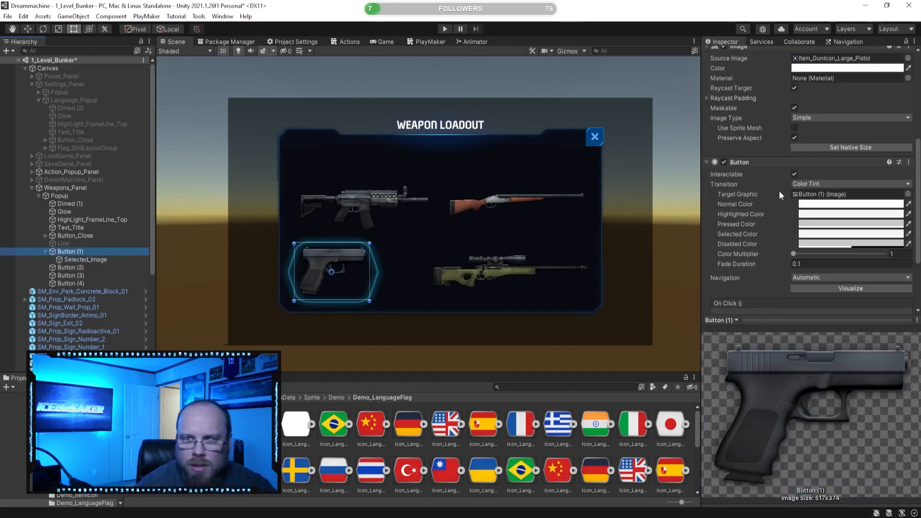
scroll(816, 274, "down", 4)
left_click(887, 249)
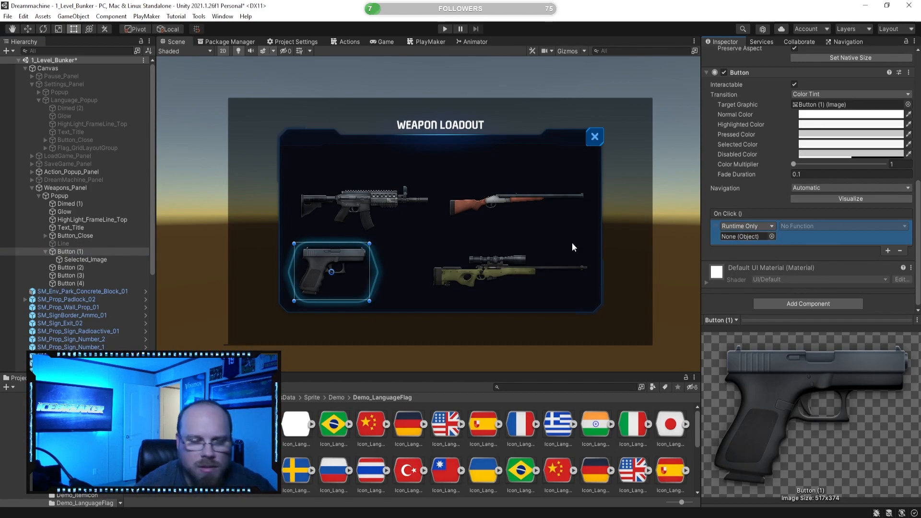
left_click_drag(70, 251, 746, 237)
left_click(804, 226)
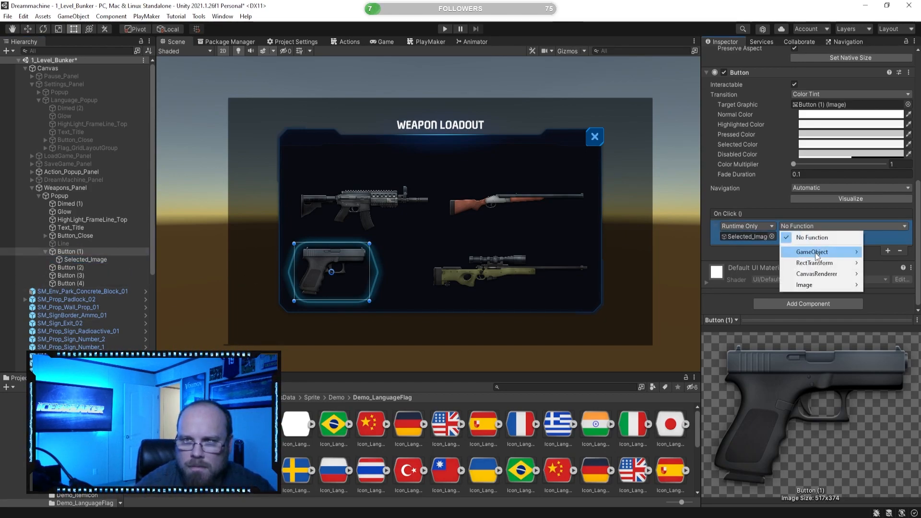
mouse_move(815, 252)
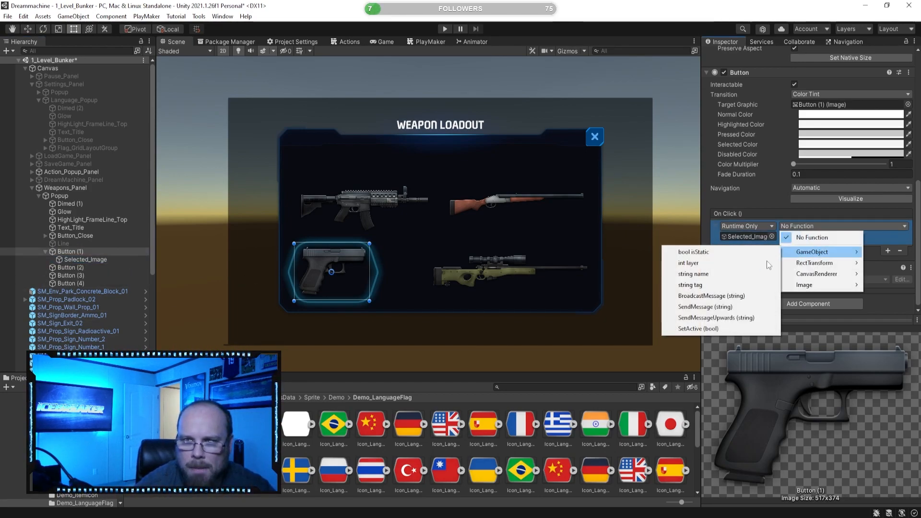
left_click(701, 328)
left_click(812, 226)
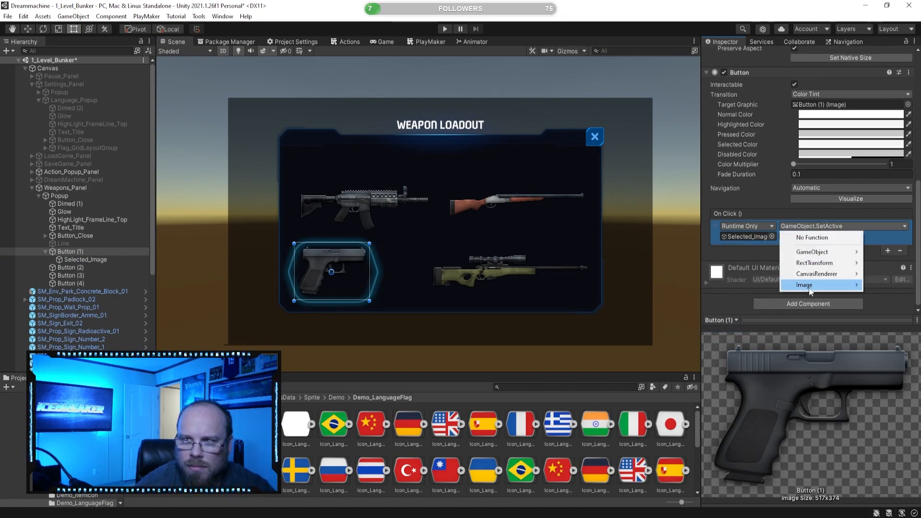
mouse_move(810, 286)
mouse_move(824, 254)
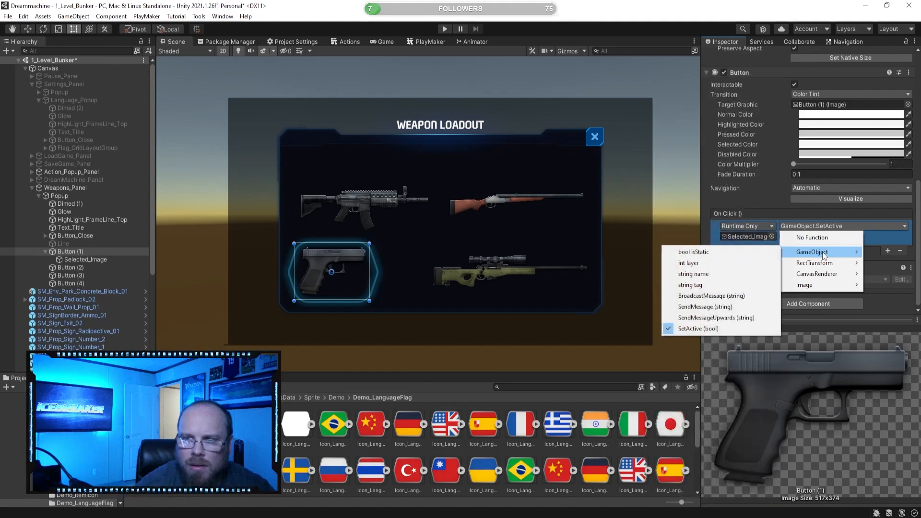
left_click(883, 306)
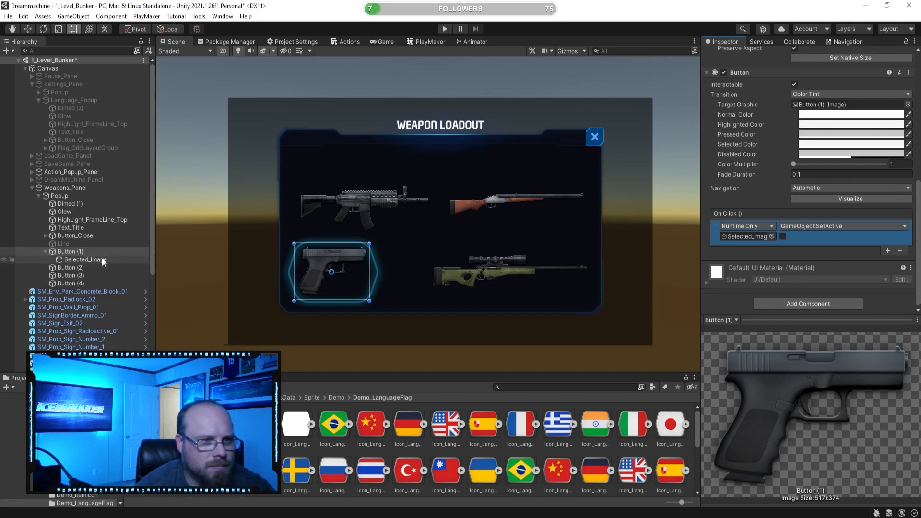
Duplicate Selected_Image three times and parent one copy each to Button (2), Button (3) and Button (4).
left_click(87, 259)
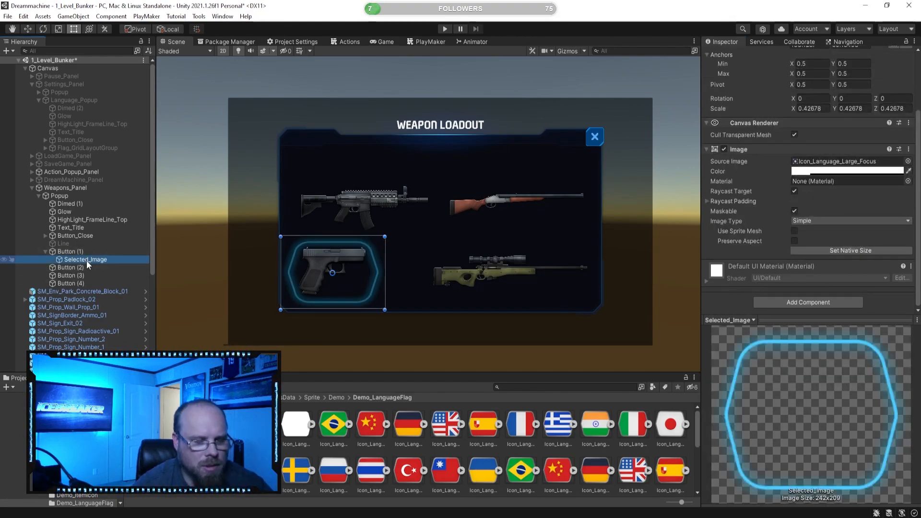
key("ctrl+d")
key("ctrl+d")
key("ctrl+d")
left_click_drag(97, 265, 82, 308)
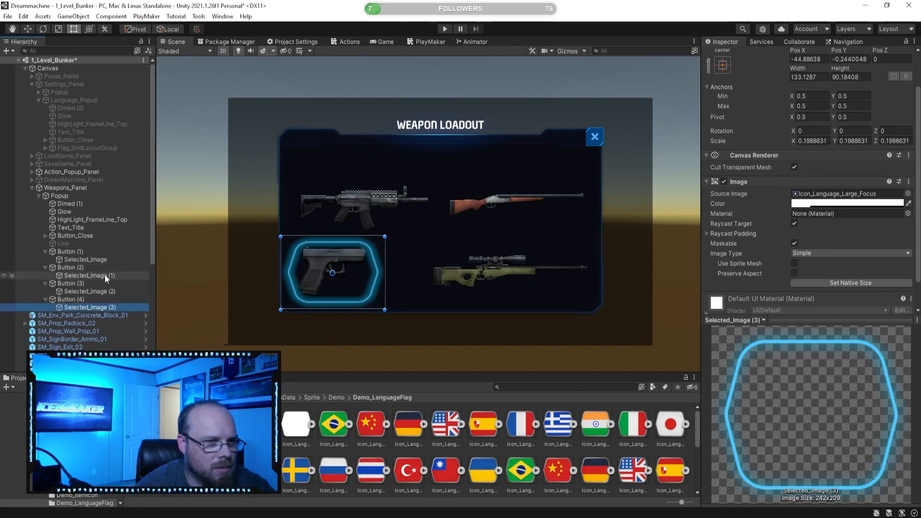
Try resetting the Rect Transform of Selected_Image (1) under Button (2), and undo the reset.
left_click(96, 275)
scroll(721, 147, "up", 2)
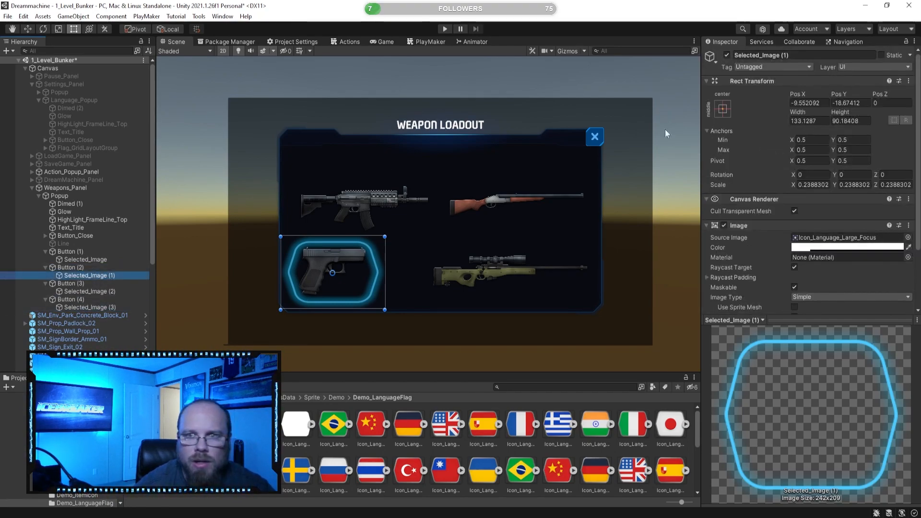
right_click(761, 82)
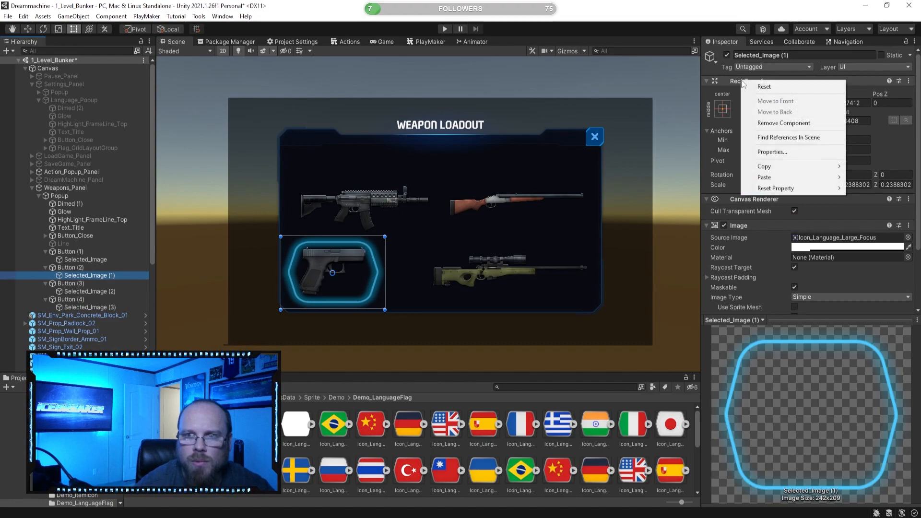
left_click(787, 86)
key("ctrl+z")
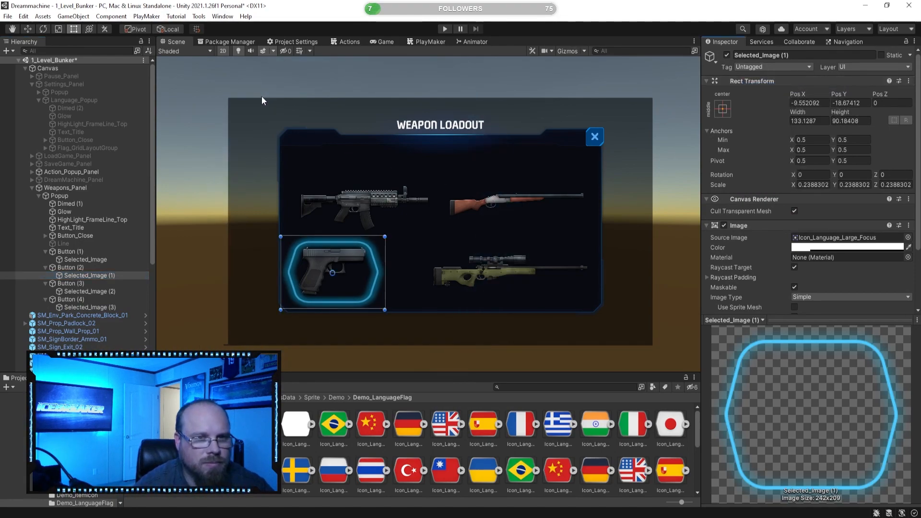
Move Selected_Image (1) under Button (2) straight up to the assault rifle, to a Pos Y of about 1.
left_click(28, 29)
middle_click_drag(293, 201, 293, 202)
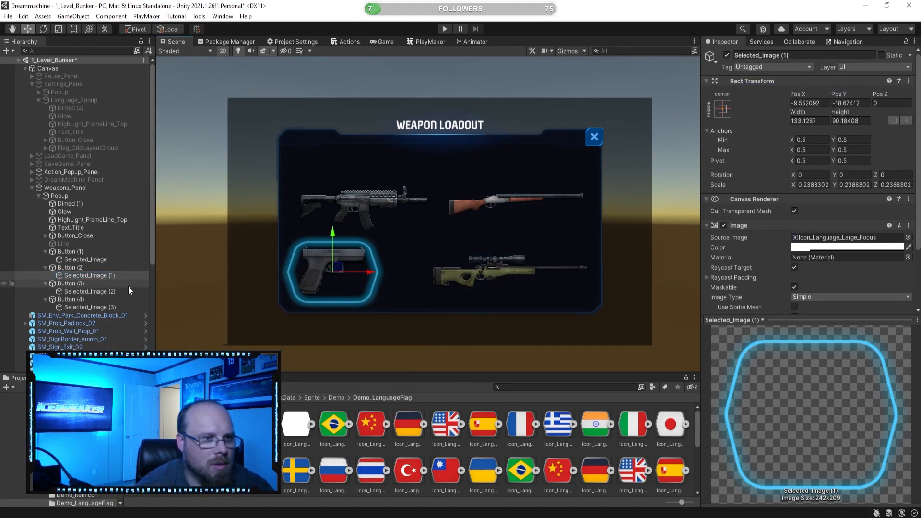
left_click(77, 268)
left_click(80, 276)
left_click_drag(336, 233, 332, 165)
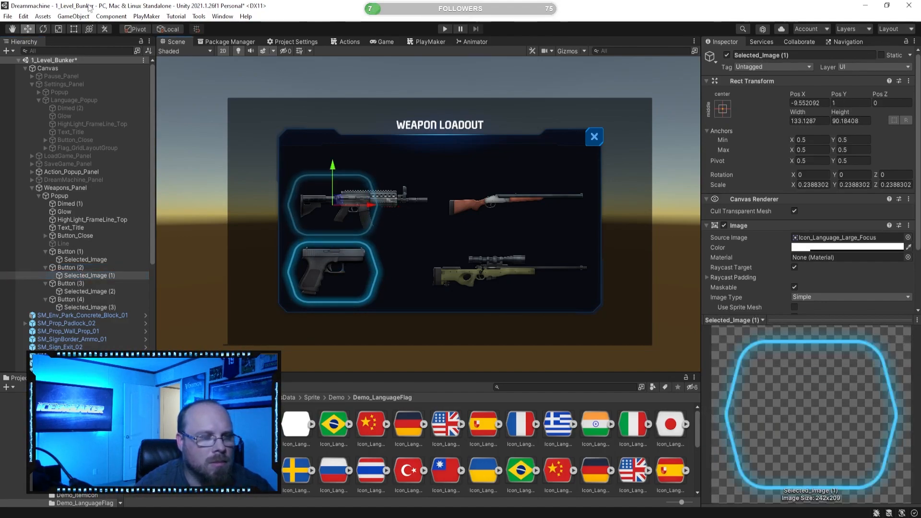
Resize Selected_Image (1) to about 207 by 75 so the frame surrounds the whole assault rifle.
left_click(73, 29)
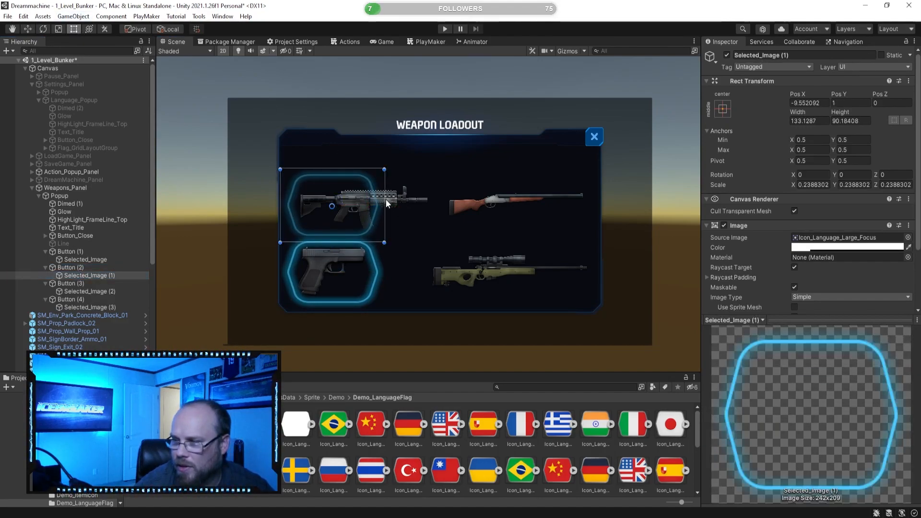
left_click_drag(383, 201, 444, 204)
left_click_drag(370, 171, 373, 177)
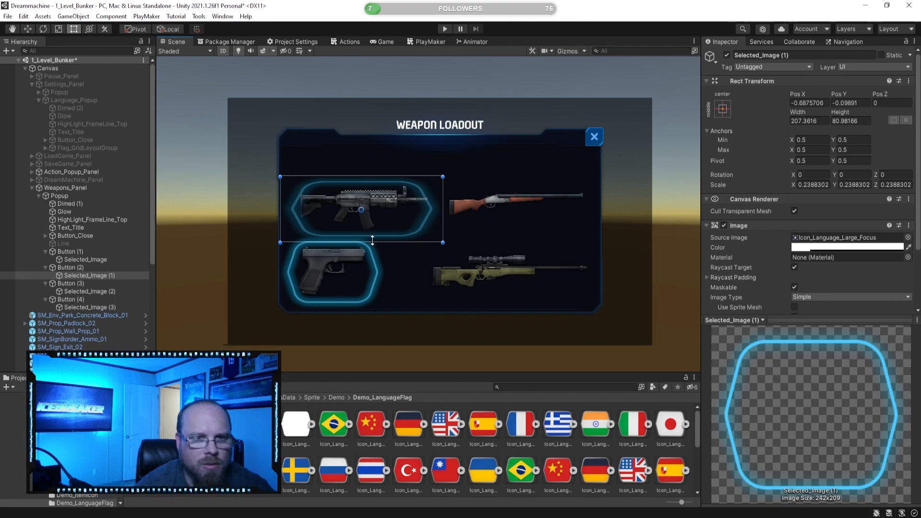
left_click_drag(382, 243, 382, 237)
left_click(471, 451)
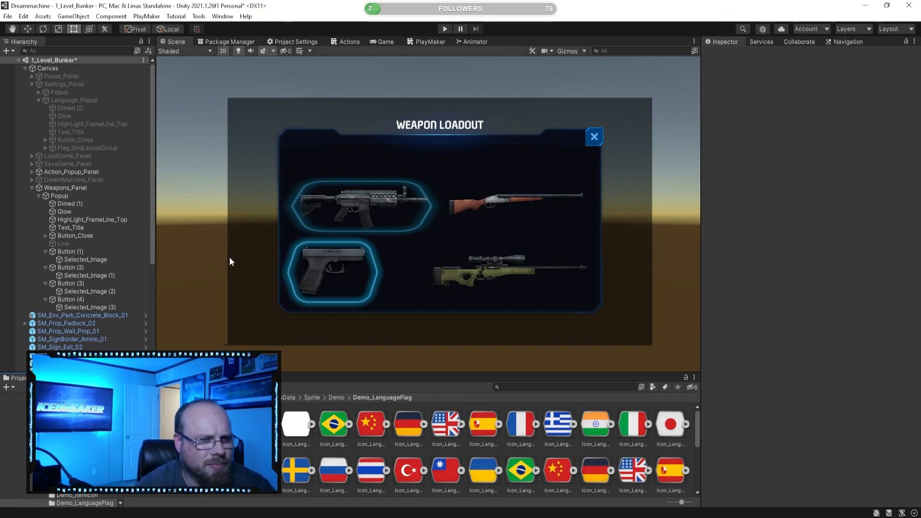
Move Selected_Image (2) under Button (3) from the pistol to the shotgun.
left_click(95, 276)
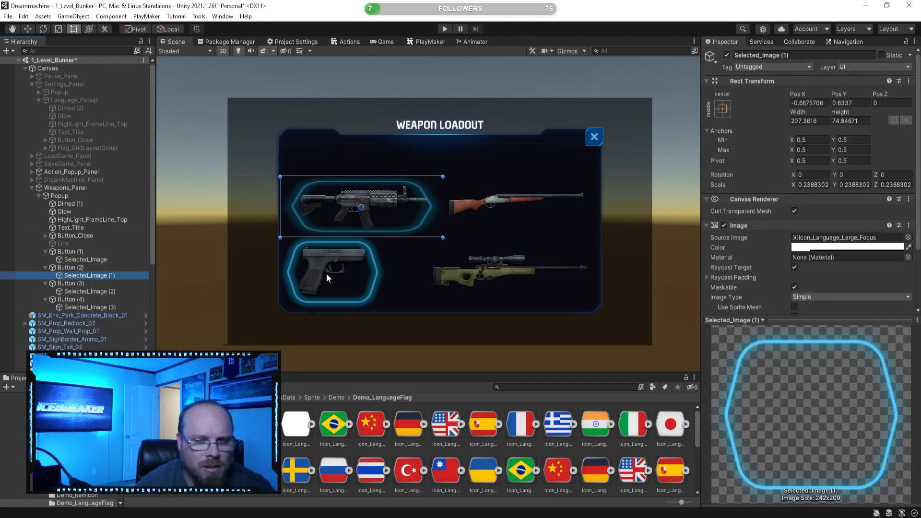
left_click(60, 291)
left_click(89, 275)
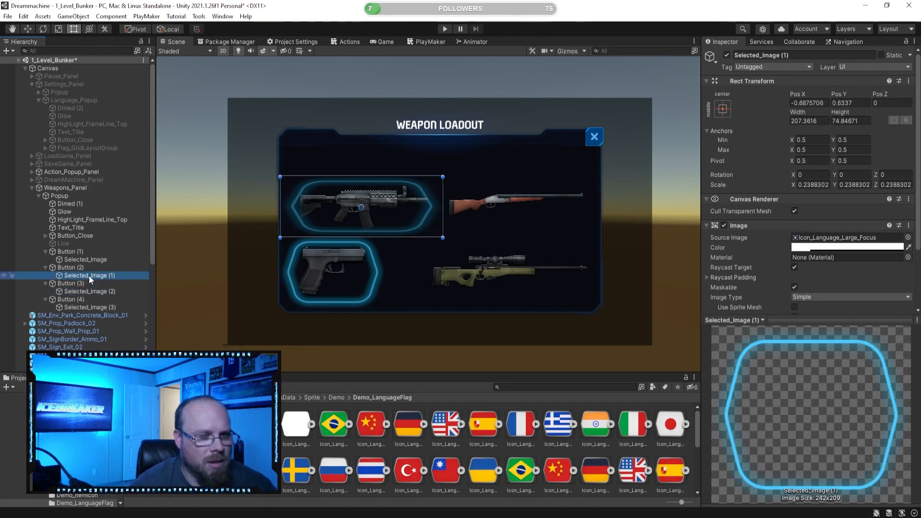
left_click(99, 291)
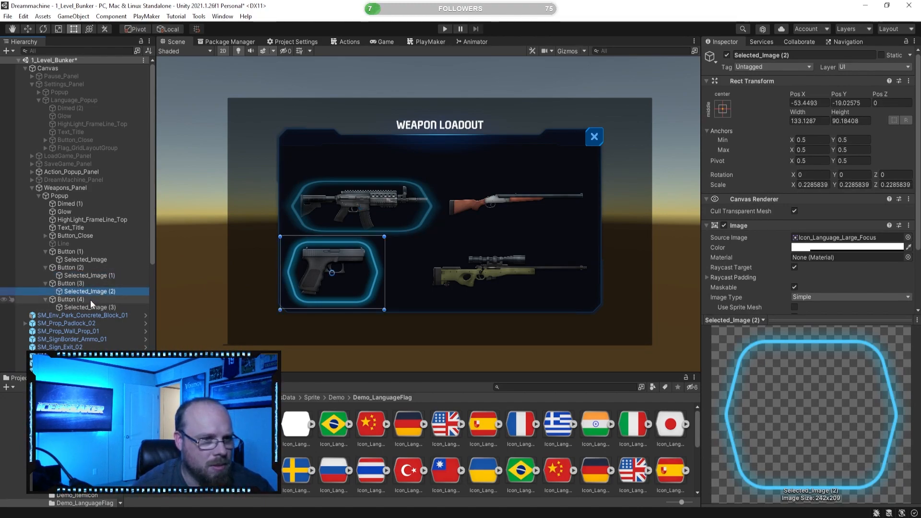
left_click(77, 283)
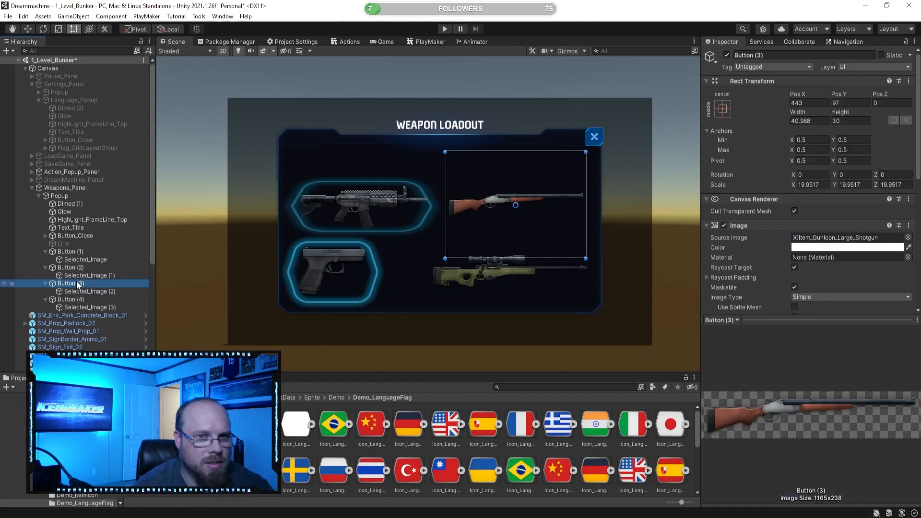
left_click(90, 291)
key("w")
left_click_drag(378, 269, 517, 265)
left_click_drag(471, 238, 477, 171)
Resize Selected_Image (2) to about 218 by 60 so it frames the shotgun.
left_click_drag(509, 211, 605, 202)
left_click(74, 28)
left_click_drag(517, 244, 518, 230)
left_click_drag(515, 172, 510, 181)
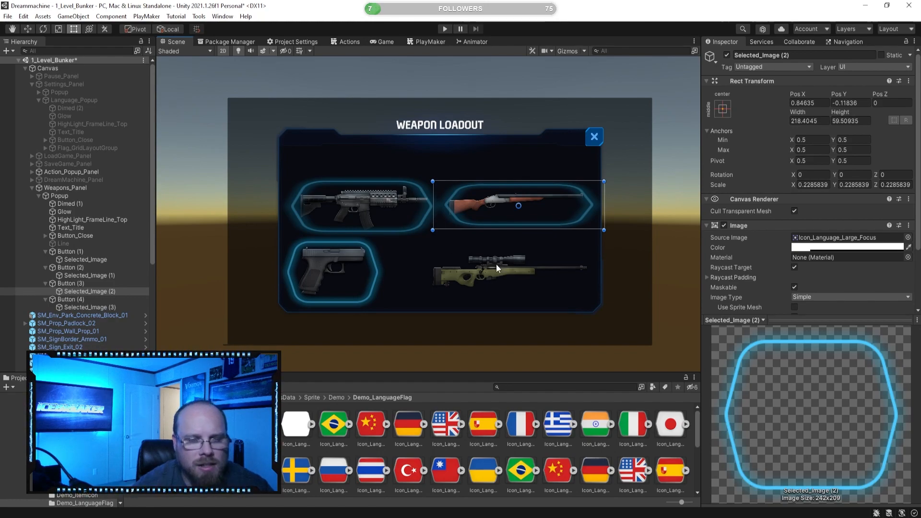
left_click(268, 301)
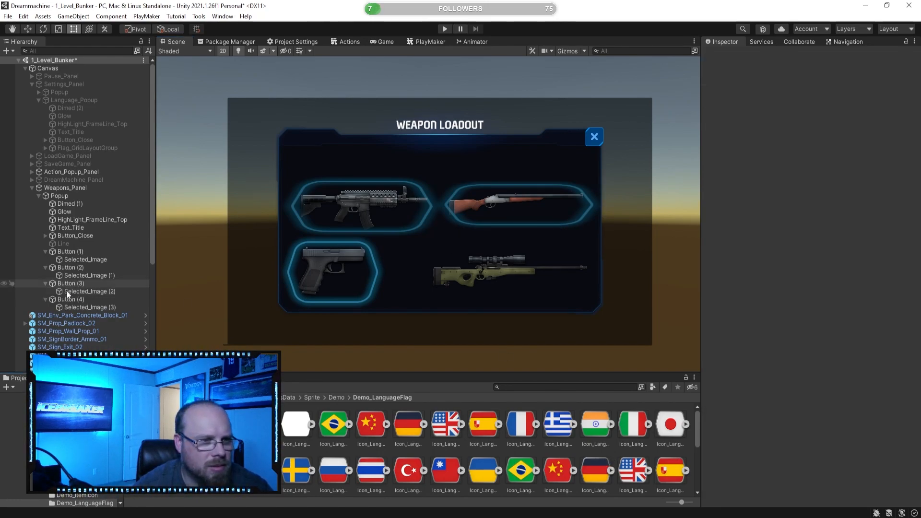
Move Selected_Image (3) under Button (4) onto the sniper rifle and widen it to about 248.
left_click(95, 291)
left_click(91, 306)
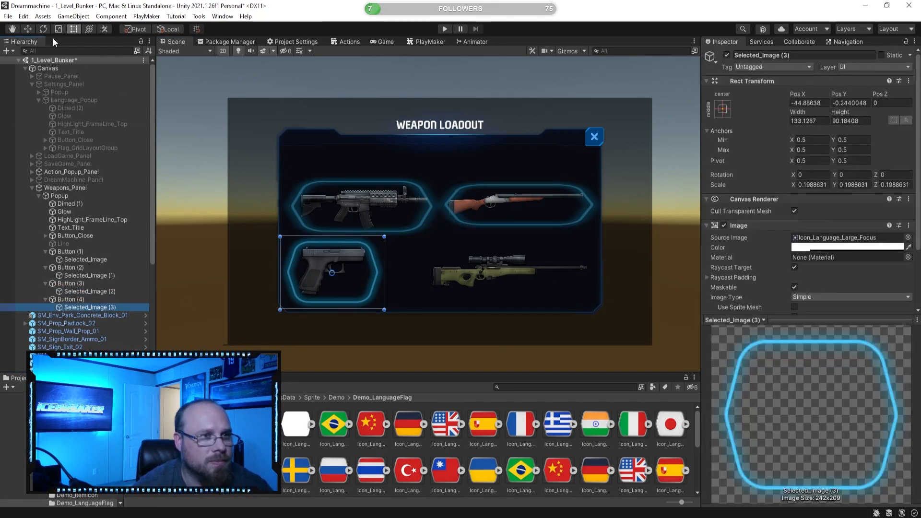
left_click(28, 29)
left_click_drag(377, 273, 504, 275)
left_click(74, 29)
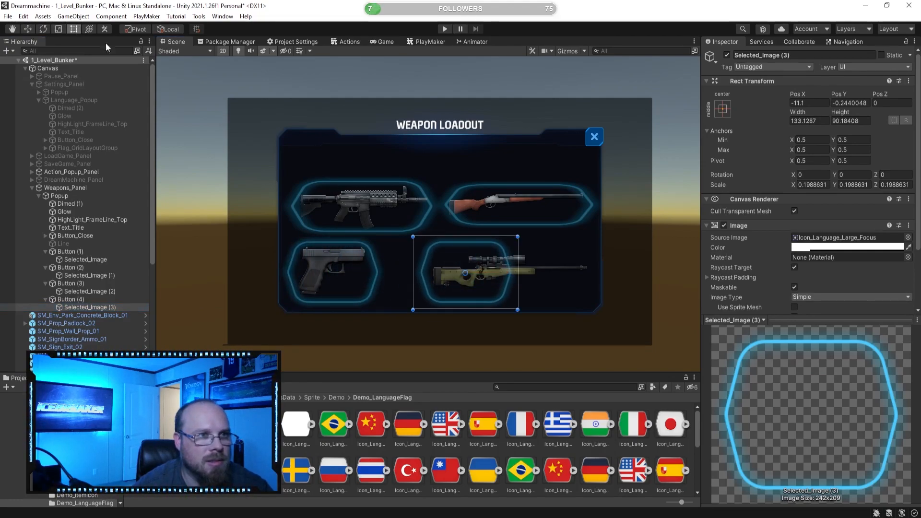
left_click_drag(518, 264, 608, 277)
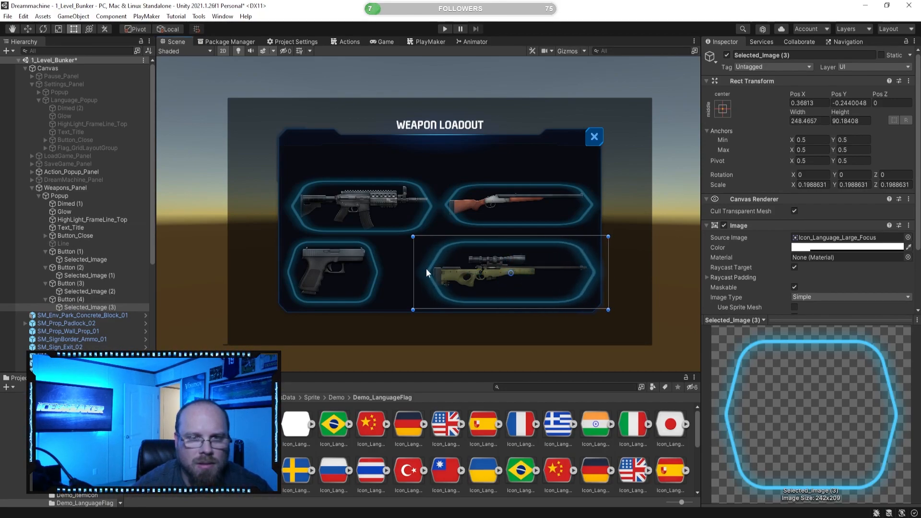
Delete Selected_Image (2) from Button (3) and duplicate Selected_Image (3) as its replacement.
left_click(91, 291)
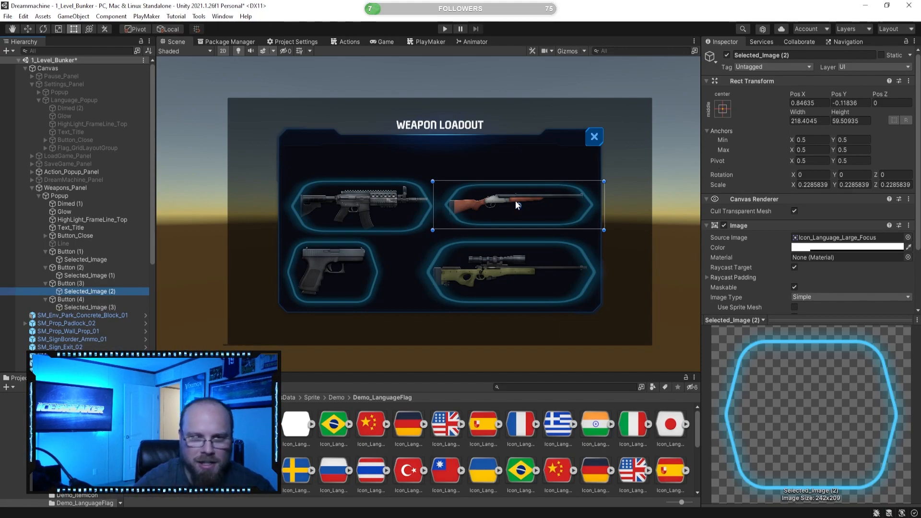
key("Delete")
left_click(101, 300)
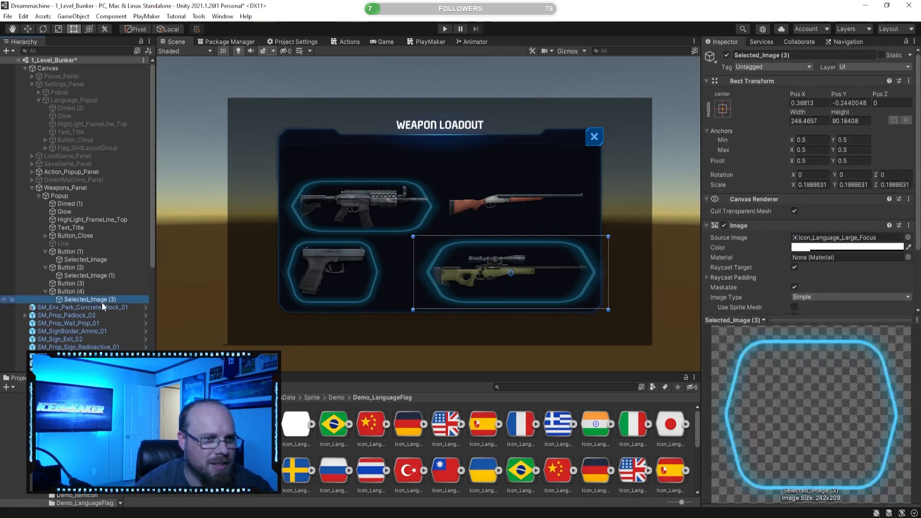
key("ctrl+d")
Parent the duplicated frame to Button (3) and move it up over the shotgun, to a Pos Y of about -0.5.
left_click(28, 28)
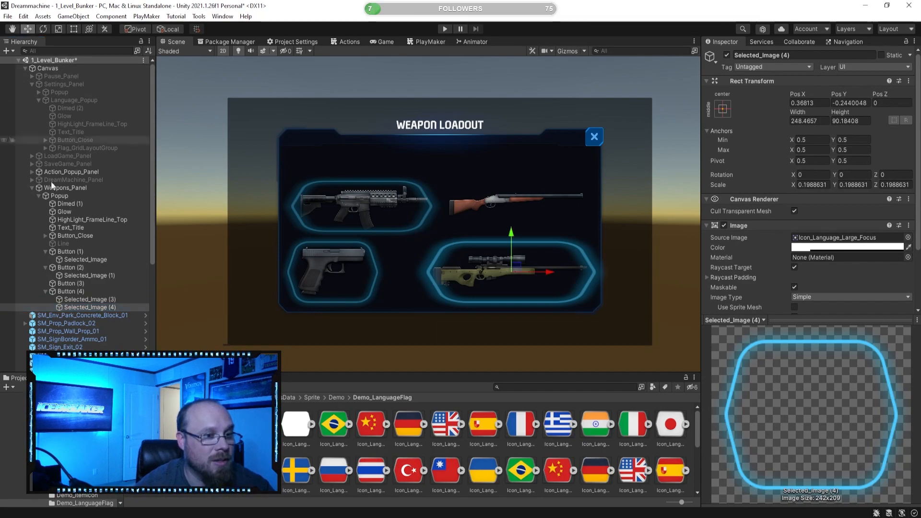
left_click_drag(99, 306, 85, 283)
left_click_drag(511, 229, 523, 166)
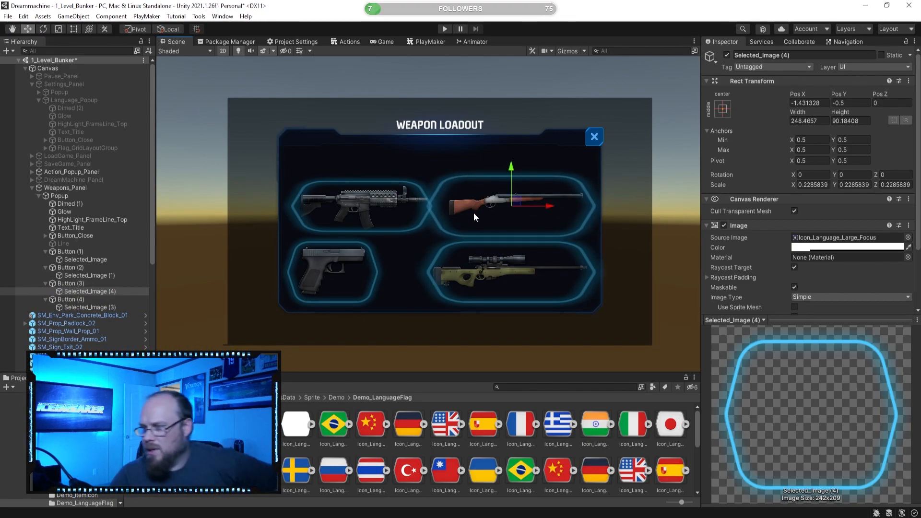
left_click(90, 308)
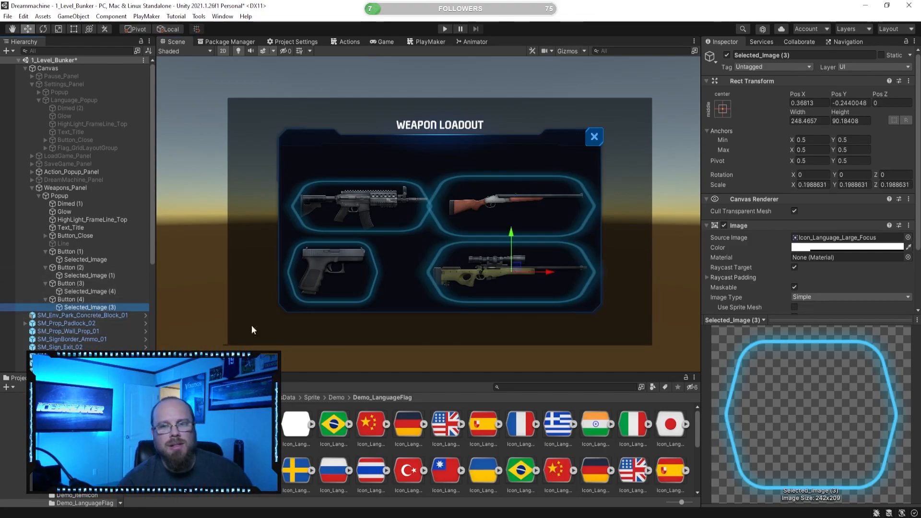
scroll(804, 232, "down", 3)
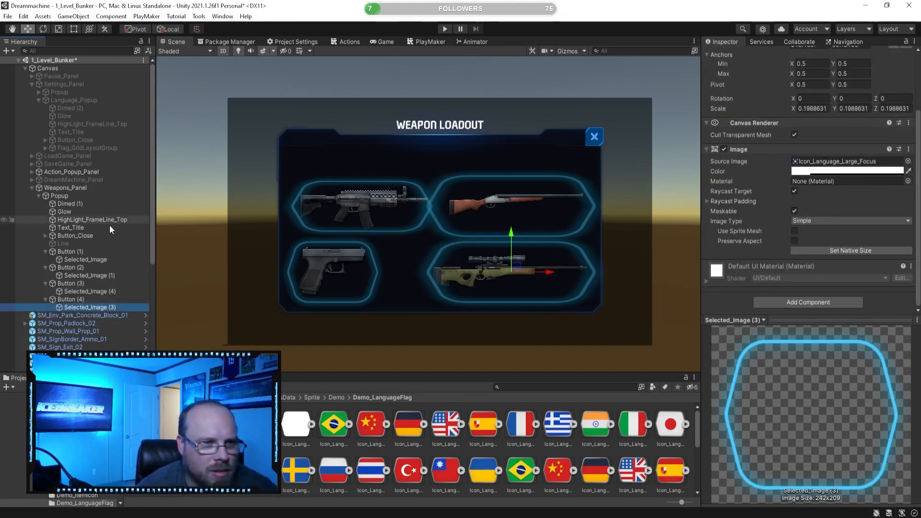
left_click(102, 260)
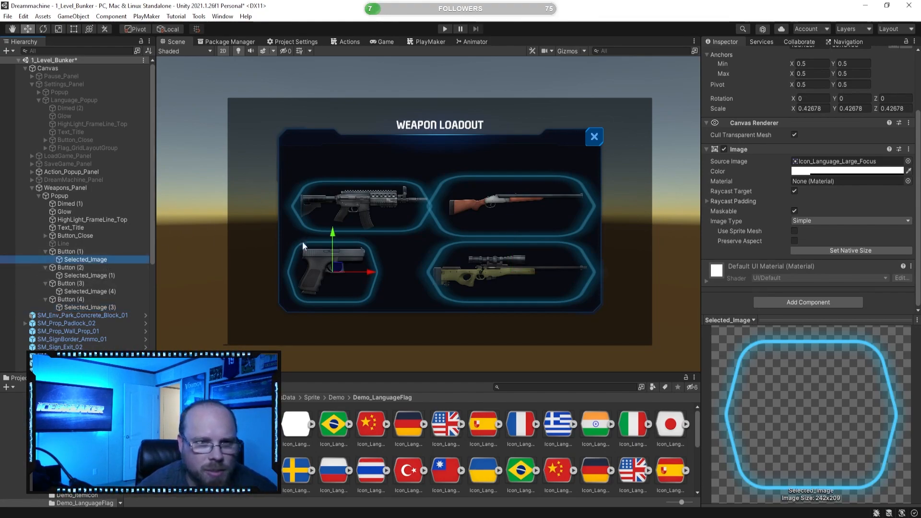
left_click(105, 275)
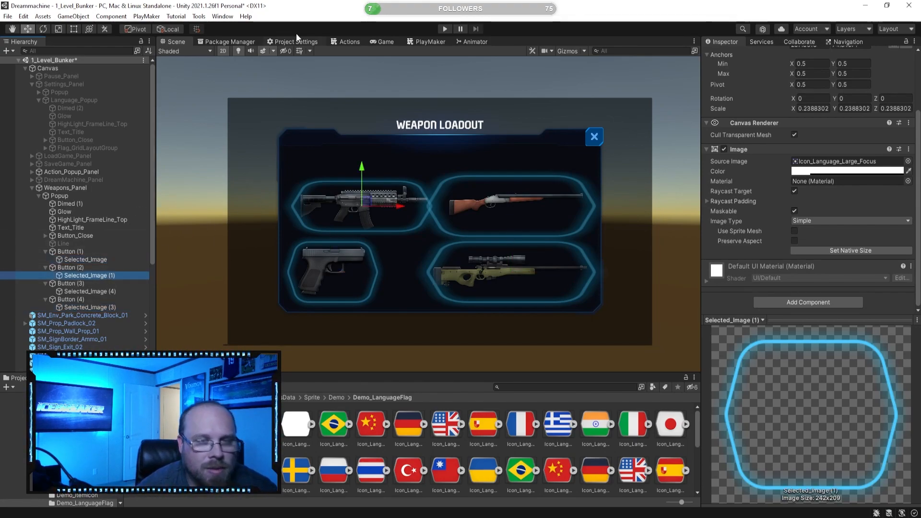
left_click(425, 42)
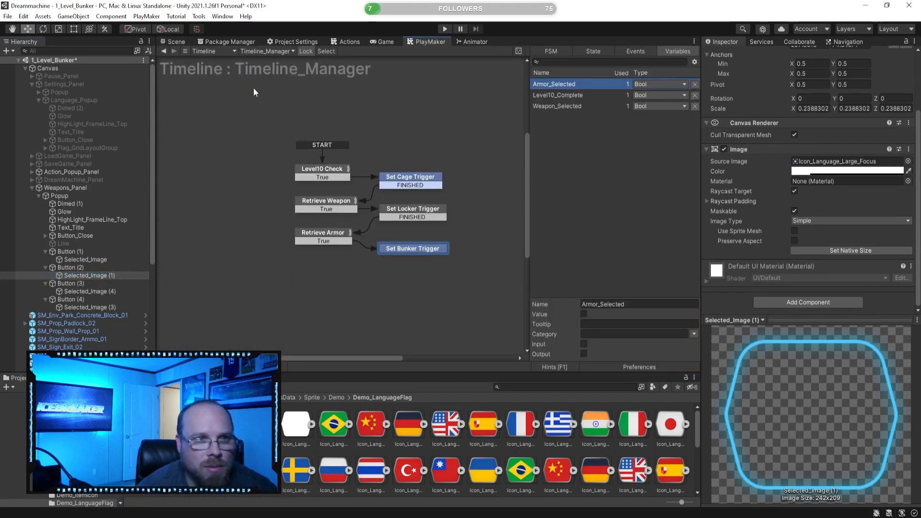
left_click(177, 42)
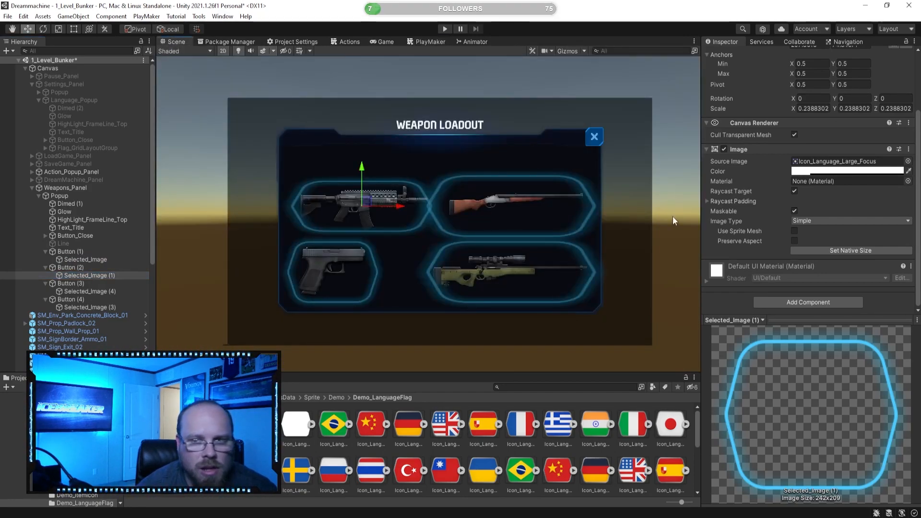
left_click(91, 260)
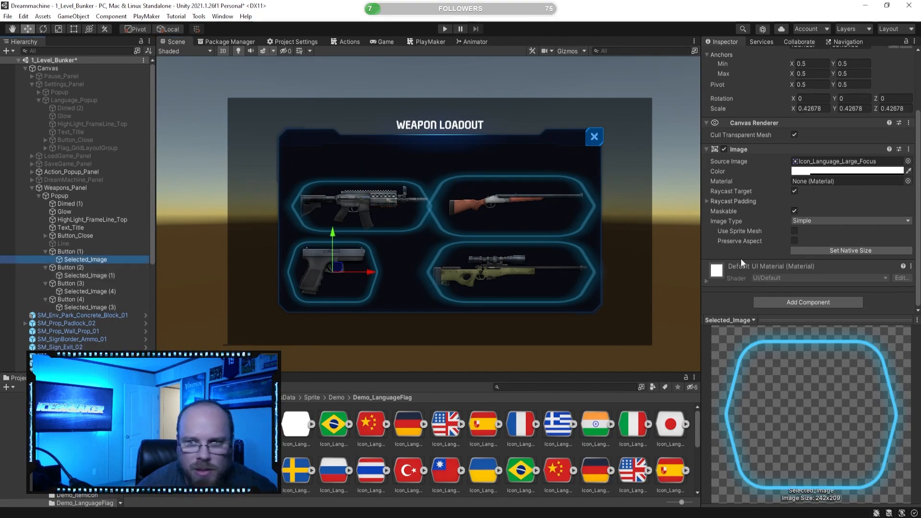
Add three more entries to the On Click list of Button (1).
left_click(67, 252)
scroll(791, 207, "down", 5)
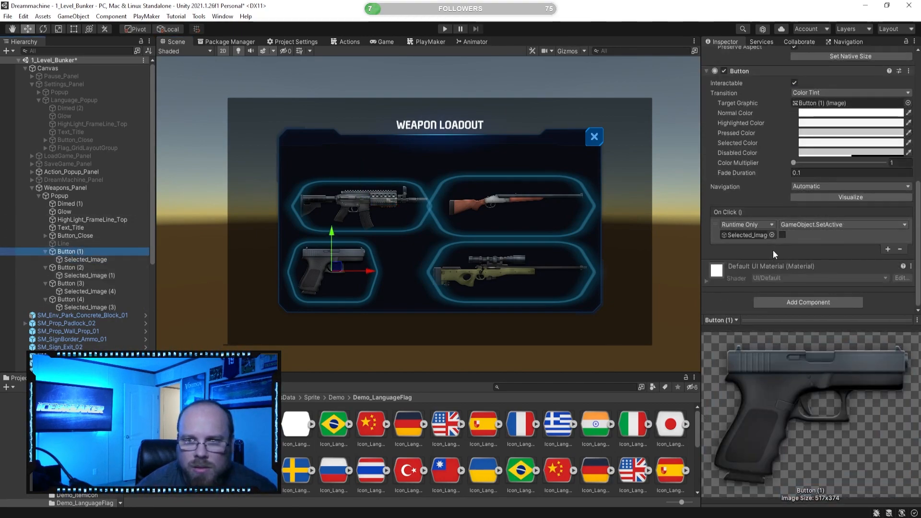
left_click(887, 249)
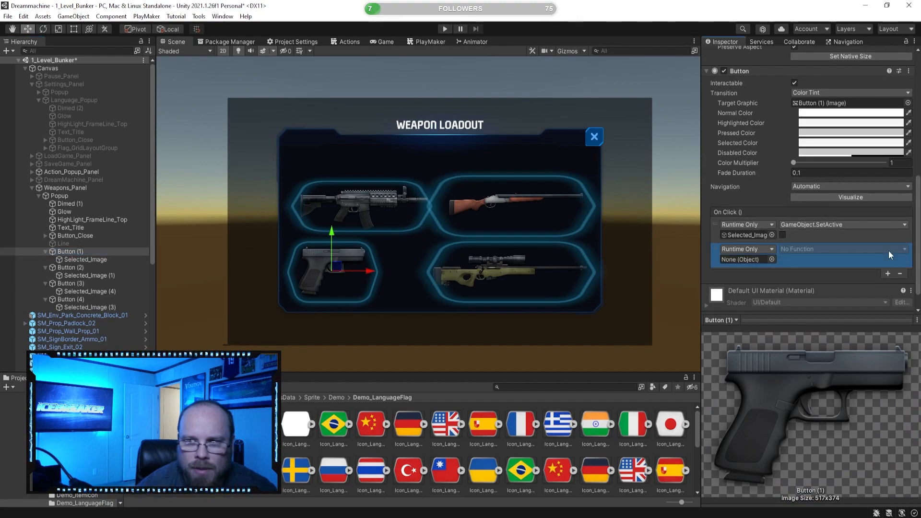
left_click(889, 273)
left_click(889, 298)
scroll(851, 261, "down", 3)
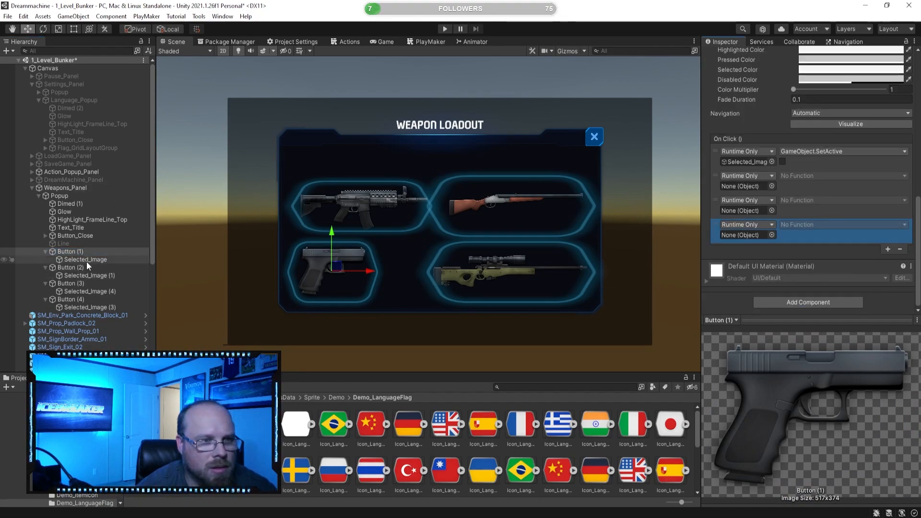
Assign Selected_Image (1), Selected_Image (4) and Selected_Image (3) as the targets of Button (1)'s three empty On Click entries.
left_click_drag(83, 275, 750, 183)
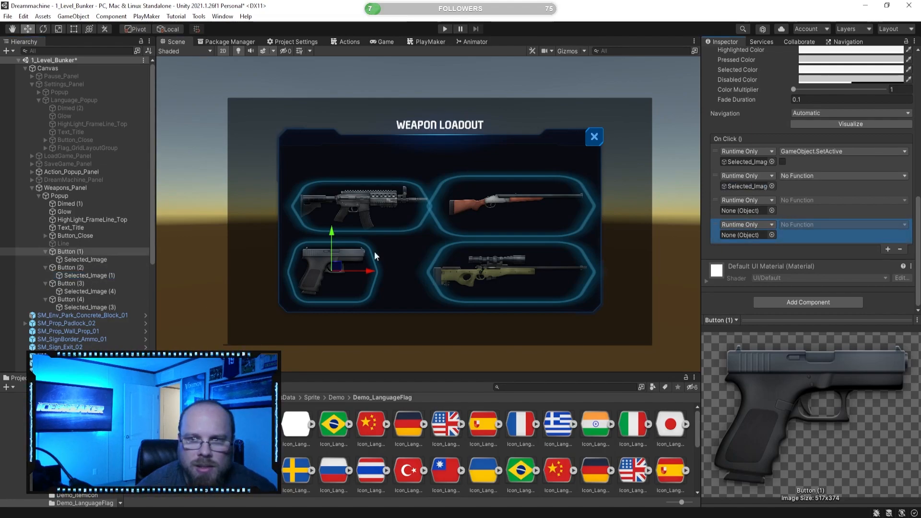
left_click_drag(80, 293, 757, 209)
left_click_drag(91, 307, 756, 232)
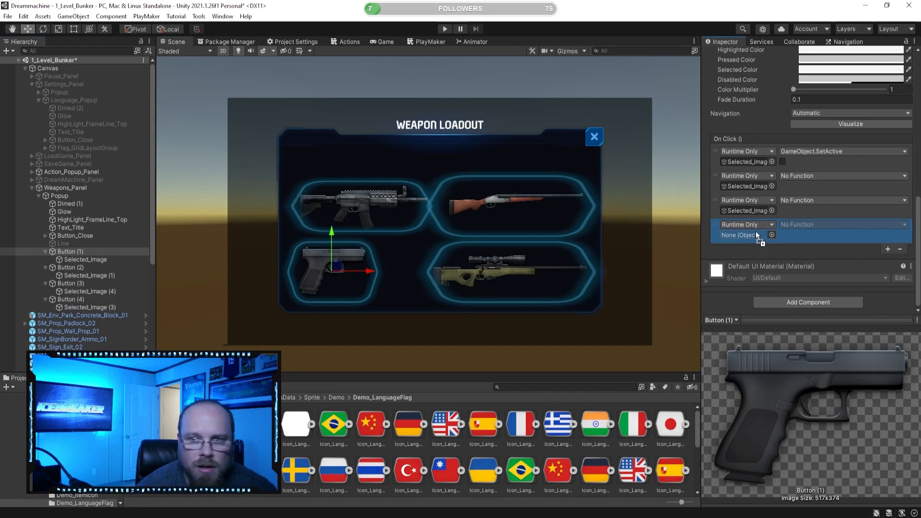
Set the function of Button (1)'s three new On Click entries to GameObject.SetActive, leaving their checkboxes off.
left_click(829, 176)
mouse_move(816, 202)
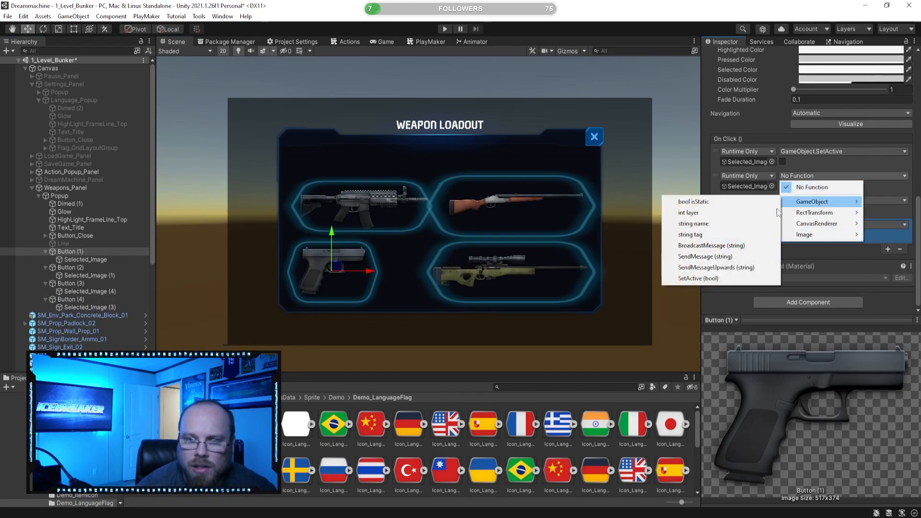
left_click(763, 276)
left_click(812, 205)
mouse_move(816, 226)
left_click(720, 303)
left_click(812, 221)
mouse_move(820, 250)
left_click(698, 327)
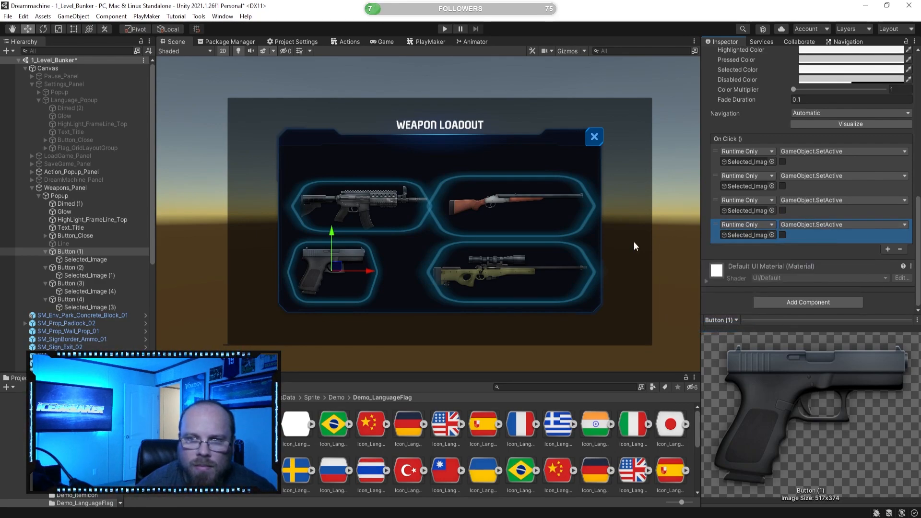
Try to copy Button (1)'s On Click list to Button (2), Button (3) and Button (4) all at once.
right_click(737, 140)
left_click(757, 147)
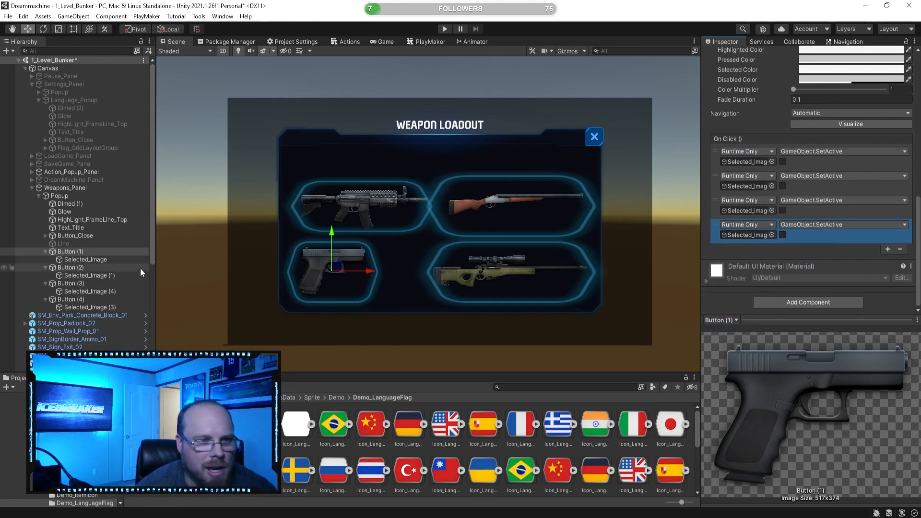
left_click(82, 267)
left_click(85, 284, "ctrl")
left_click(94, 298, "ctrl")
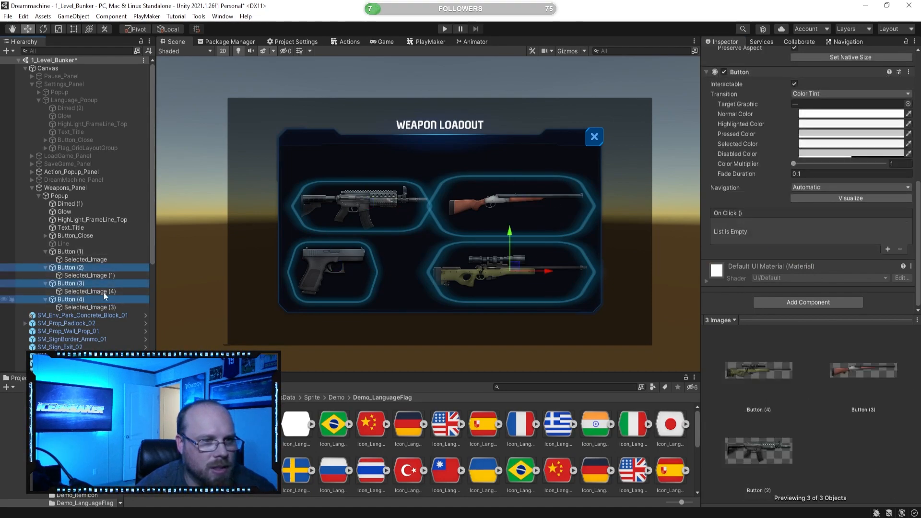
right_click(744, 212)
left_click(769, 230)
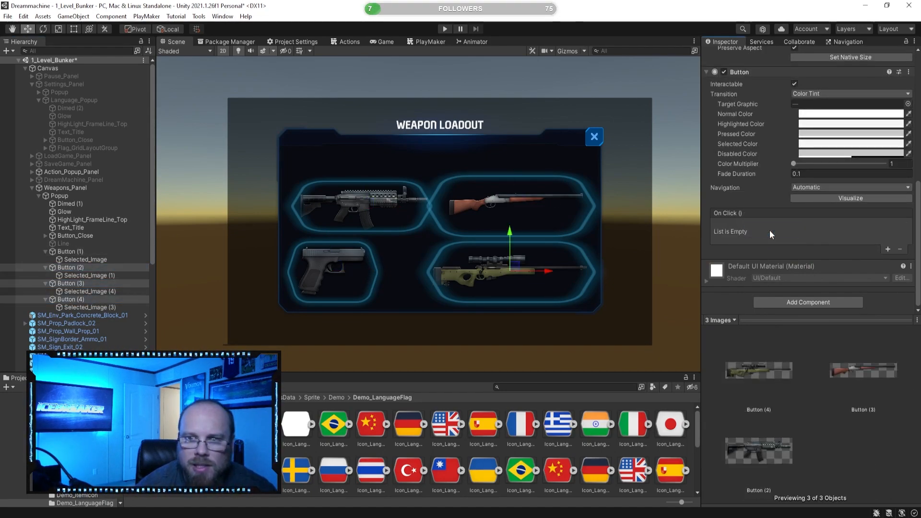
Enable the SetActive checkbox for the Selected_Image entry in Button (1)'s On Click list.
left_click(80, 268)
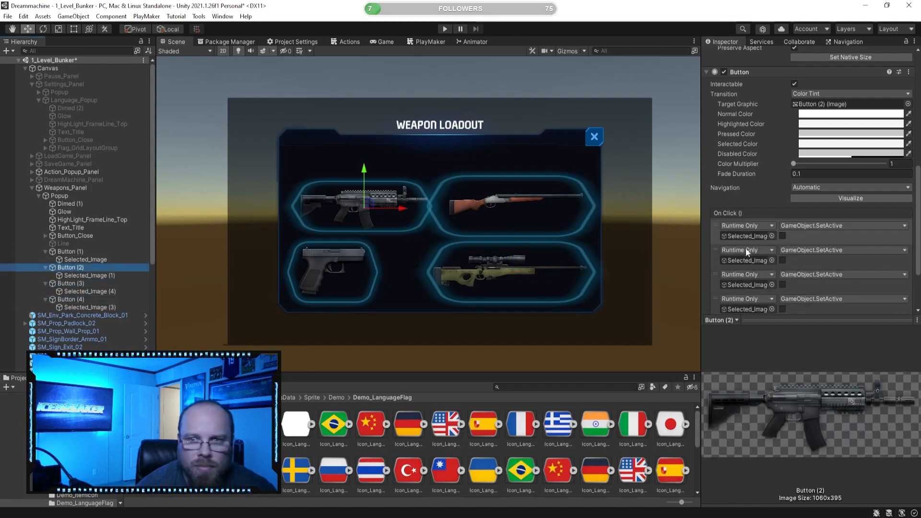
left_click(81, 284)
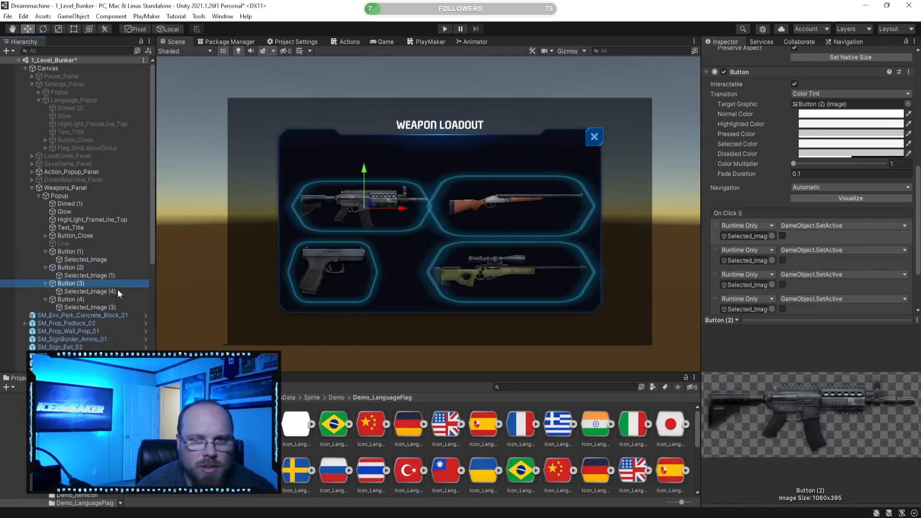
left_click(66, 299)
left_click(78, 252)
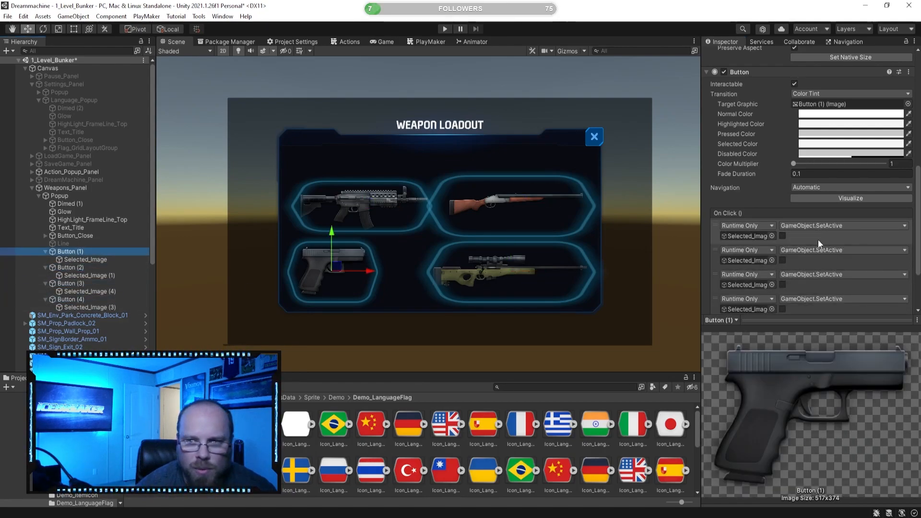
left_click(756, 235)
left_click(783, 236)
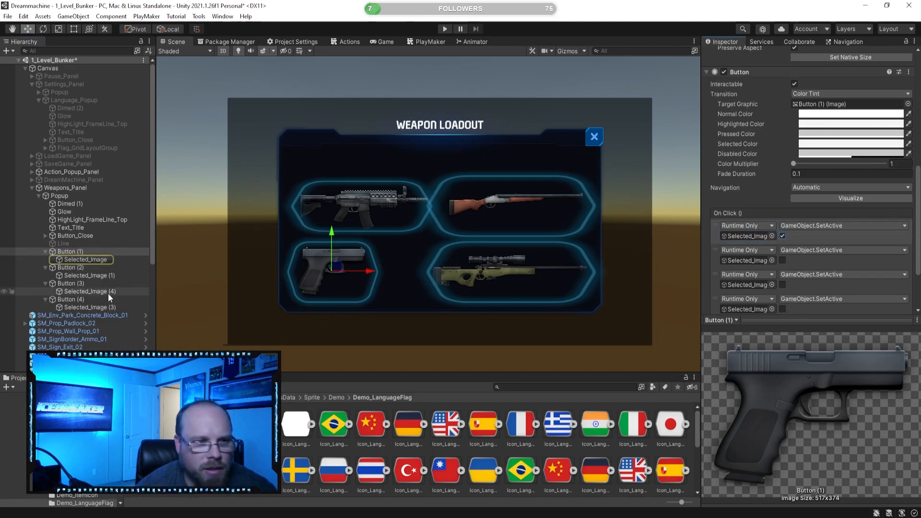
Enable the SetActive checkbox for the Selected_Image (1) entry in Button (2)'s On Click list.
left_click(73, 269)
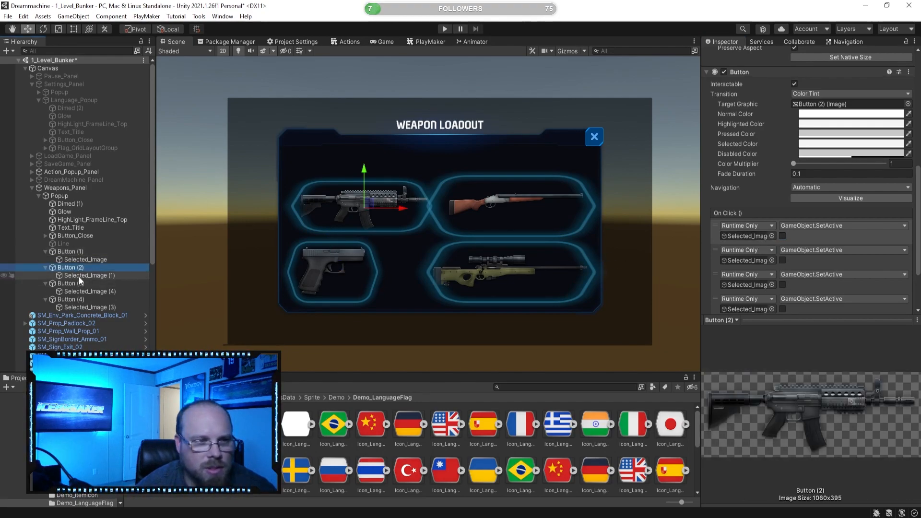
left_click(754, 237)
left_click(752, 260)
left_click(783, 260)
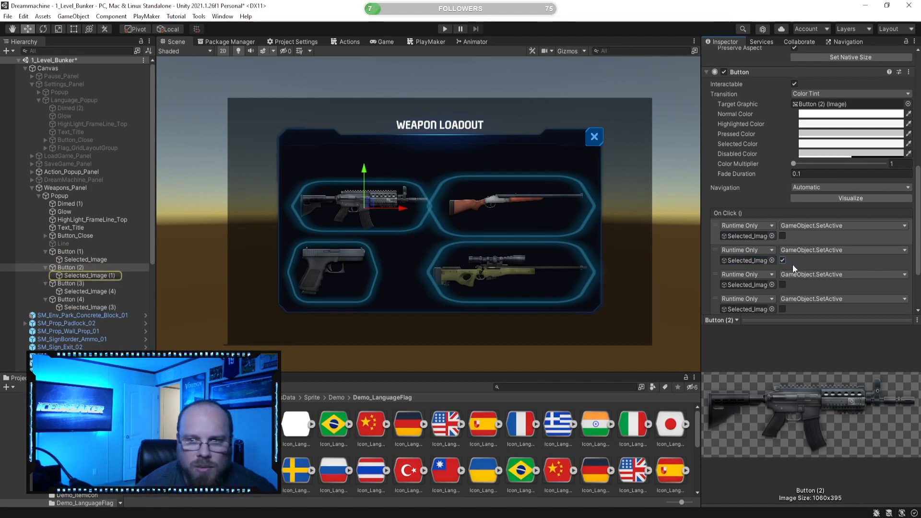
Enable the SetActive checkbox for the Selected_Image (4) entry in Button (3)'s On Click list.
left_click(84, 283)
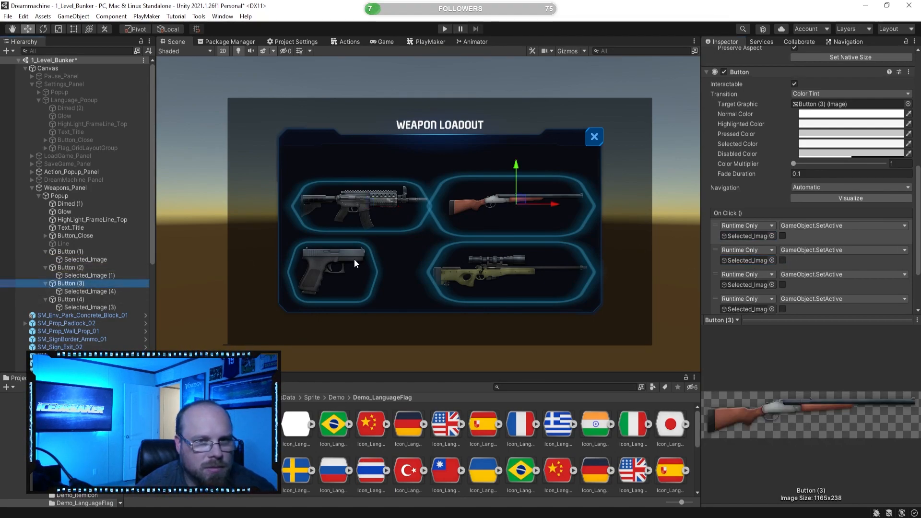
left_click(755, 284)
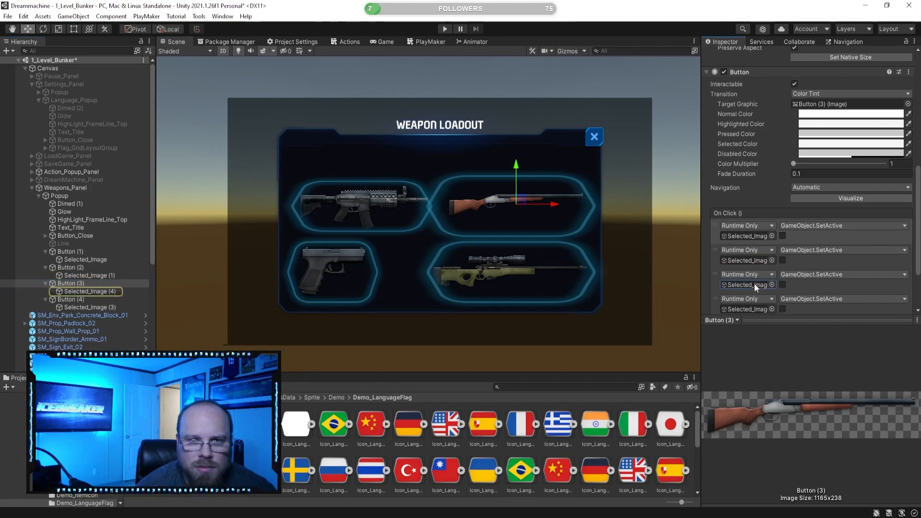
left_click(783, 285)
Enable the SetActive checkbox for the Selected_Image (3) entry in Button (4)'s On Click list.
left_click(79, 300)
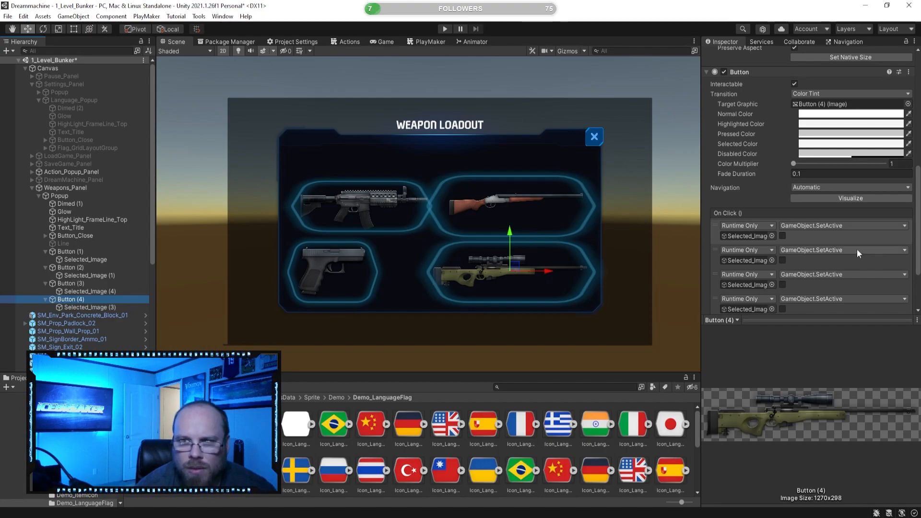
scroll(767, 238, "down", 3)
scroll(762, 240, "up", 6)
scroll(762, 240, "up", 3)
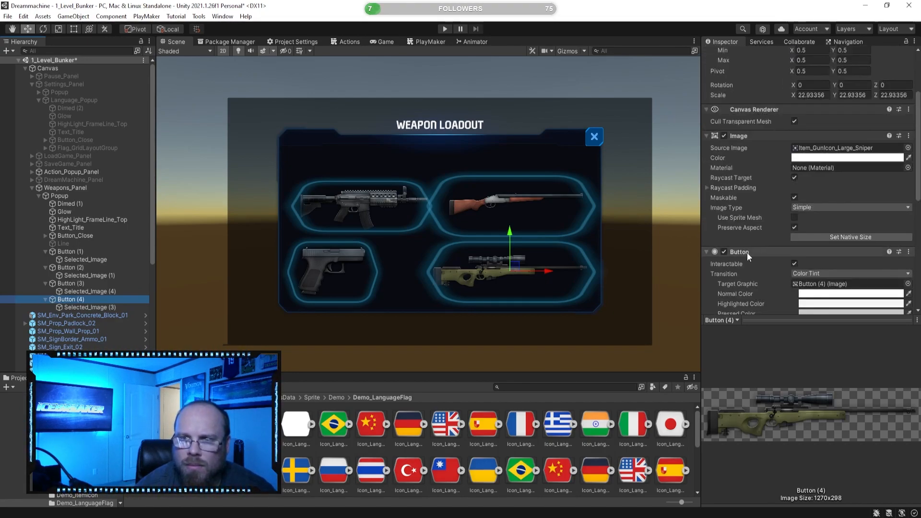
scroll(747, 250, "down", 3)
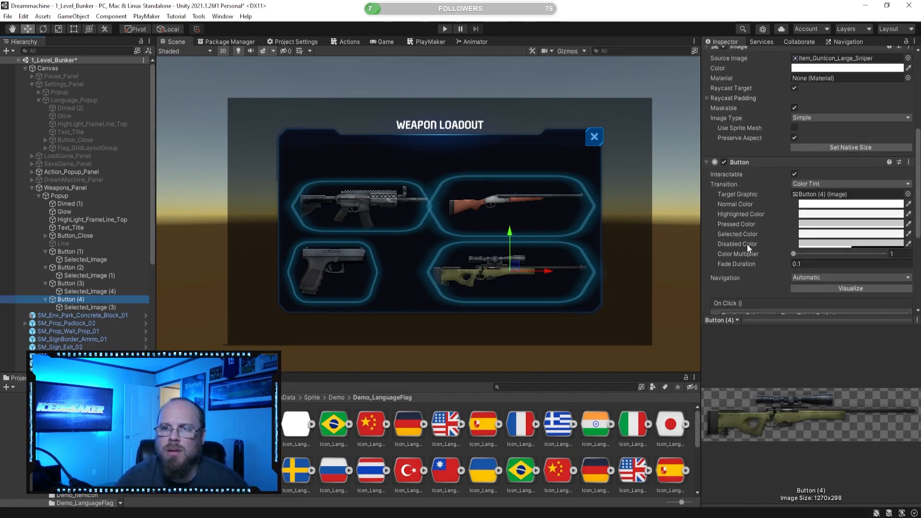
scroll(752, 235, "down", 3)
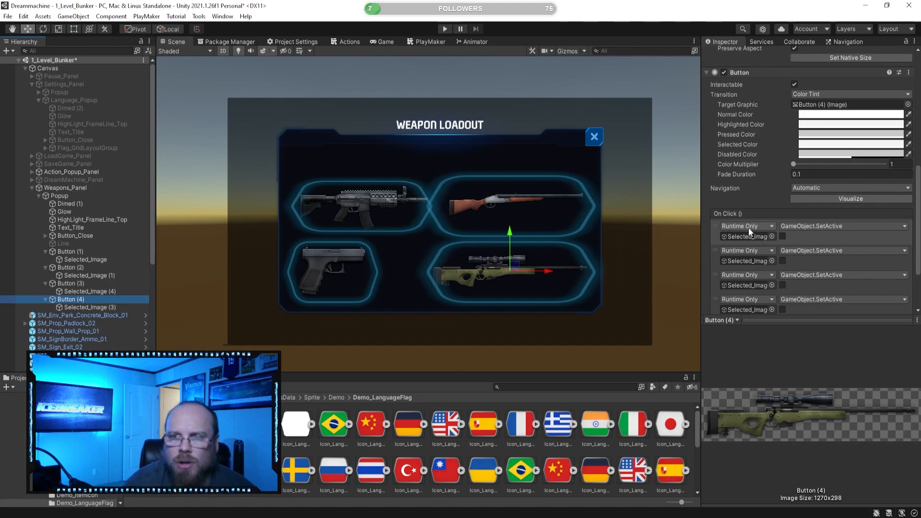
scroll(749, 227, "down", 3)
scroll(756, 222, "up", 6)
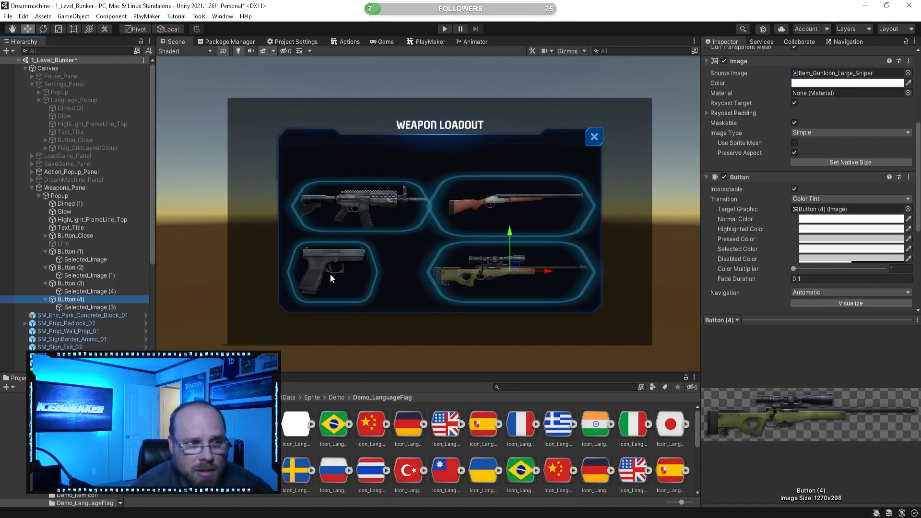
scroll(780, 274, "down", 5)
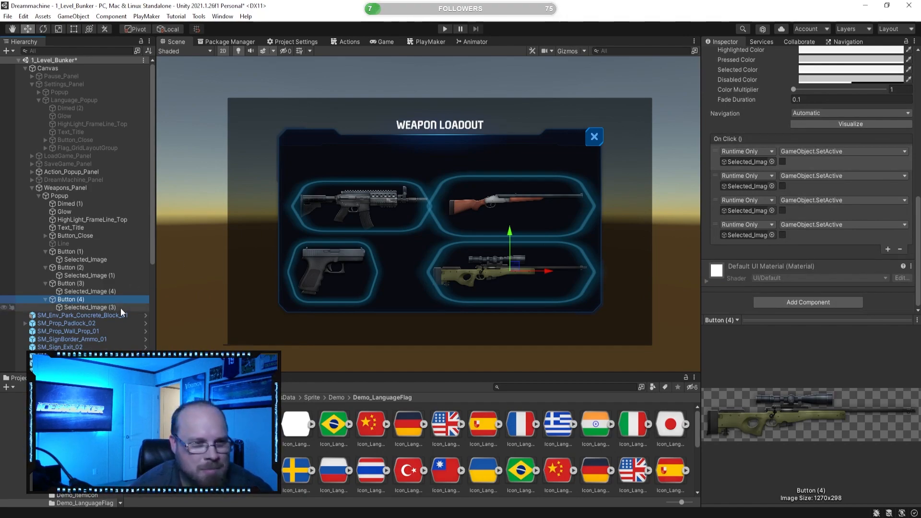
left_click(757, 235)
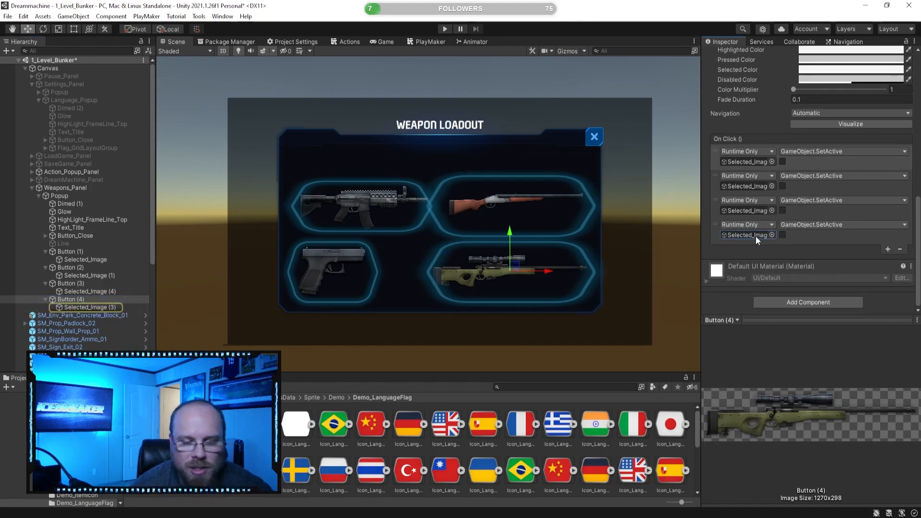
left_click(785, 235)
left_click(783, 235)
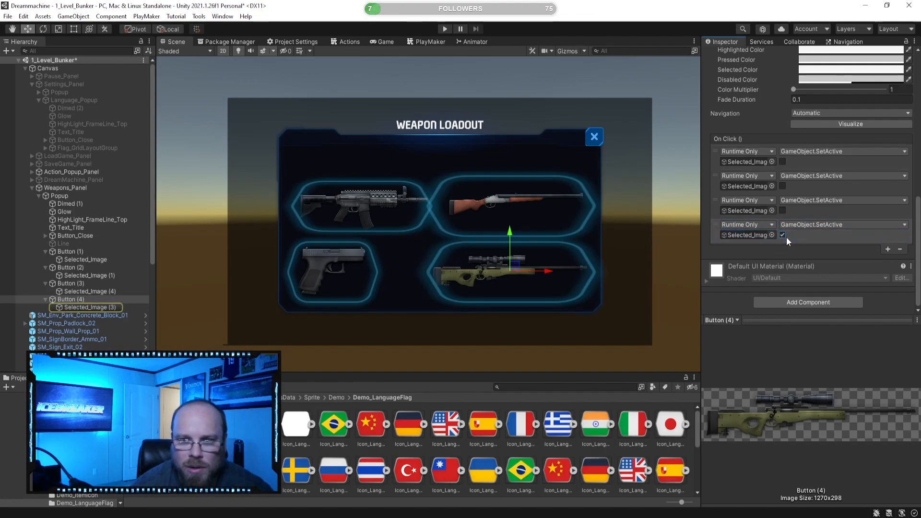
Deactivate the four frame objects Selected_Image, Selected_Image (1), Selected_Image (4) and Selected_Image (3) together.
left_click(87, 259)
left_click(100, 275, "ctrl")
left_click(104, 291, "ctrl")
left_click(108, 307, "ctrl")
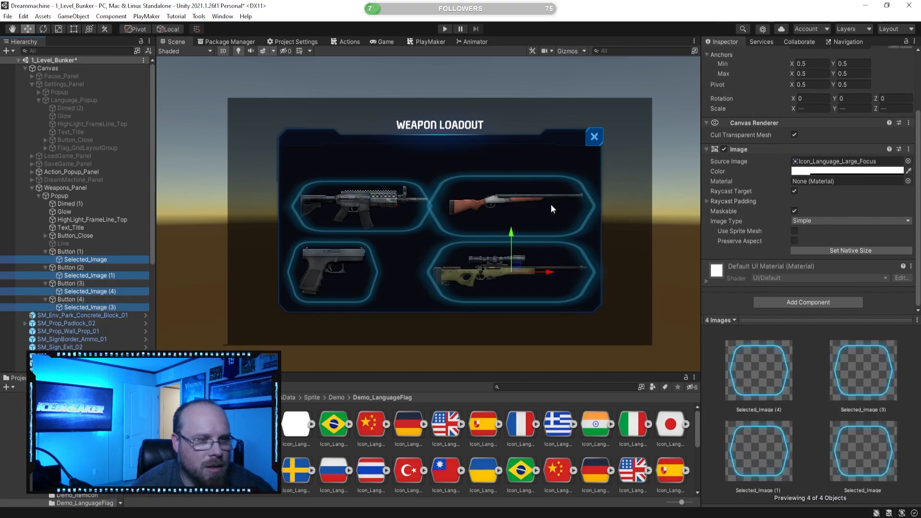
scroll(757, 133, "up", 3)
left_click(728, 54)
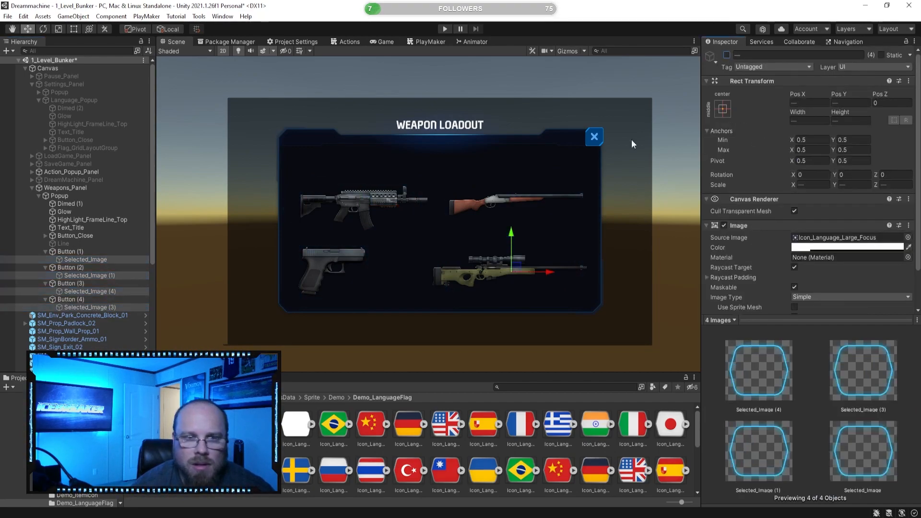
Deactivate the whole Weapons_Panel object.
left_click(104, 291)
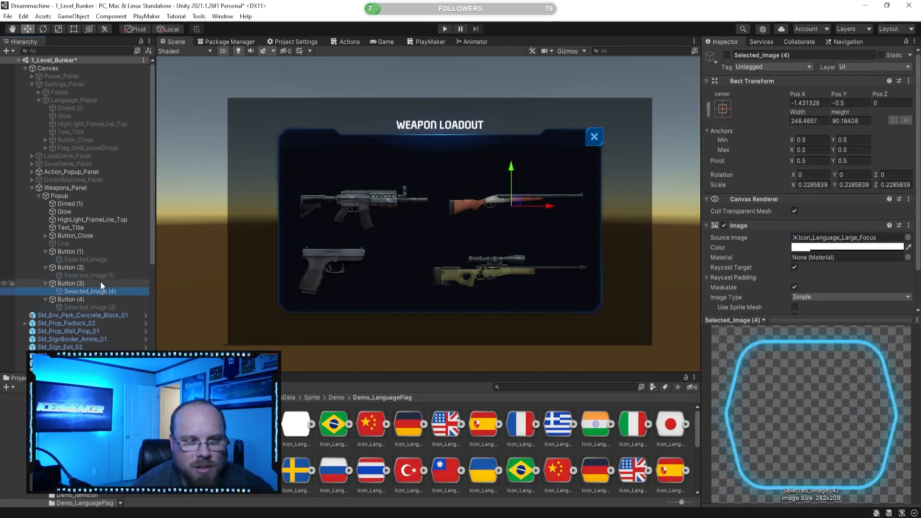
left_click(86, 253)
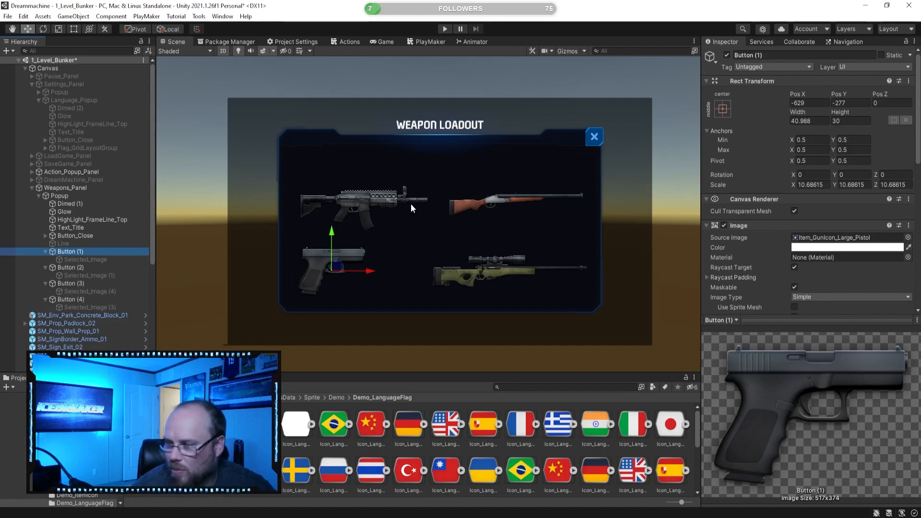
left_click(67, 187)
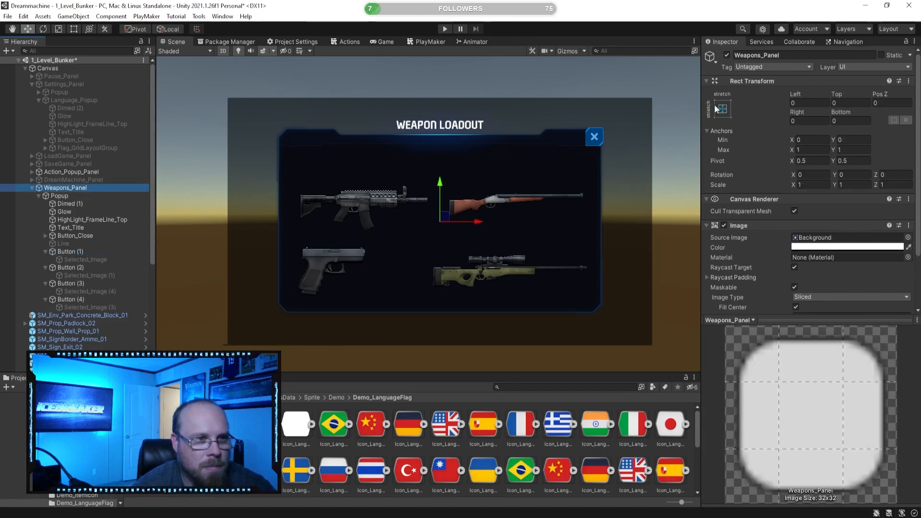
left_click(728, 55)
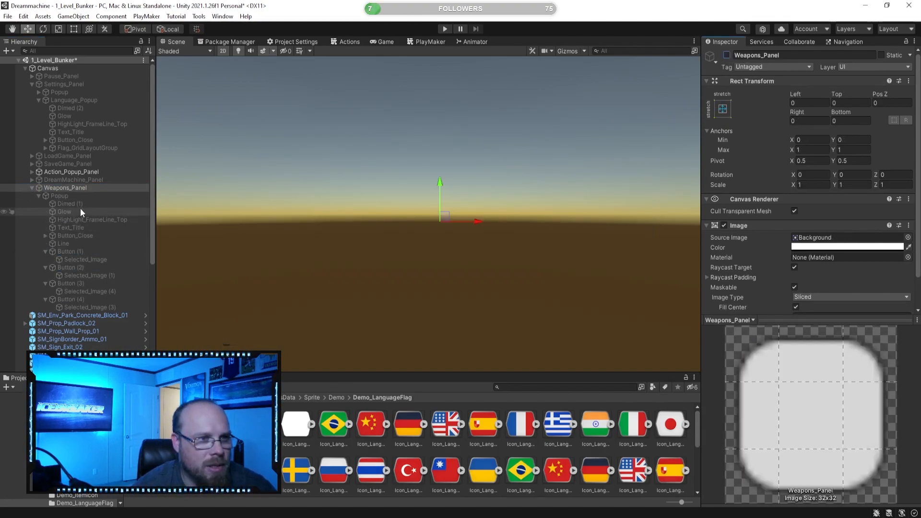
Review the Button component of Button (4), including its four On Click SetActive entries.
scroll(91, 319, "down", 7)
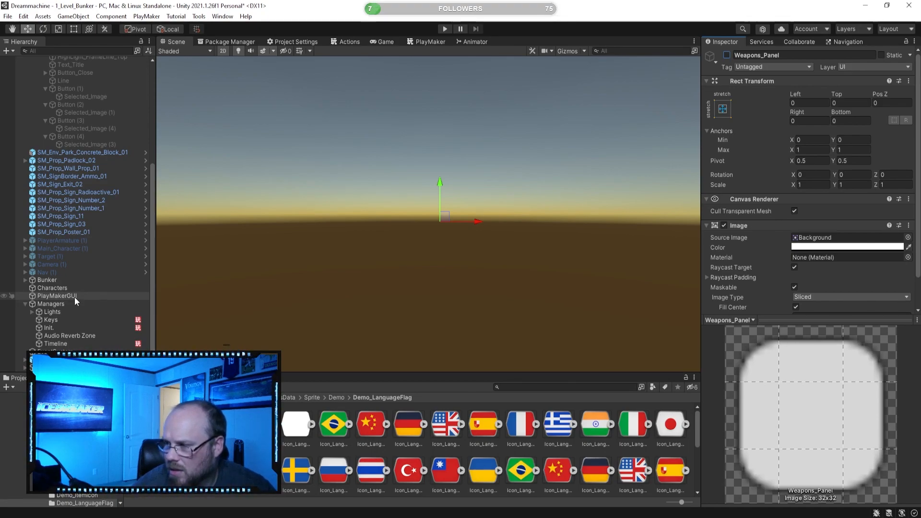
left_click(98, 139)
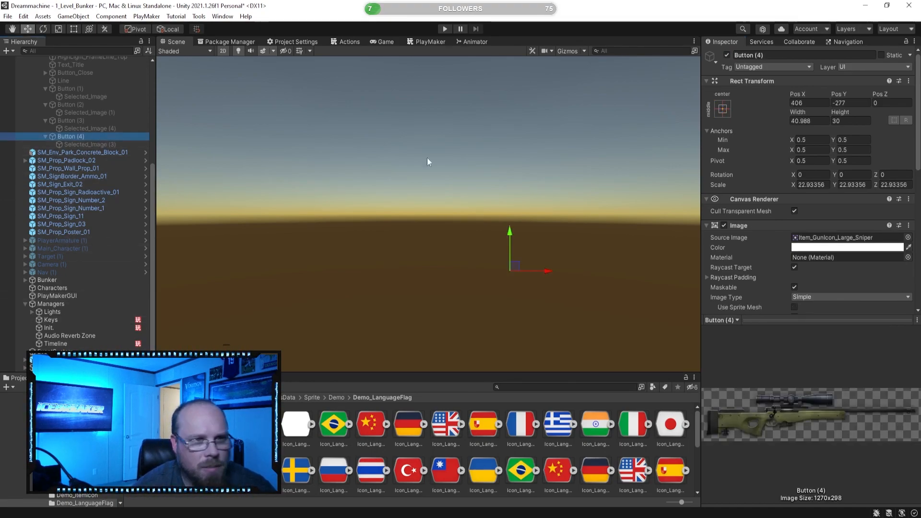
scroll(795, 273, "down", 5)
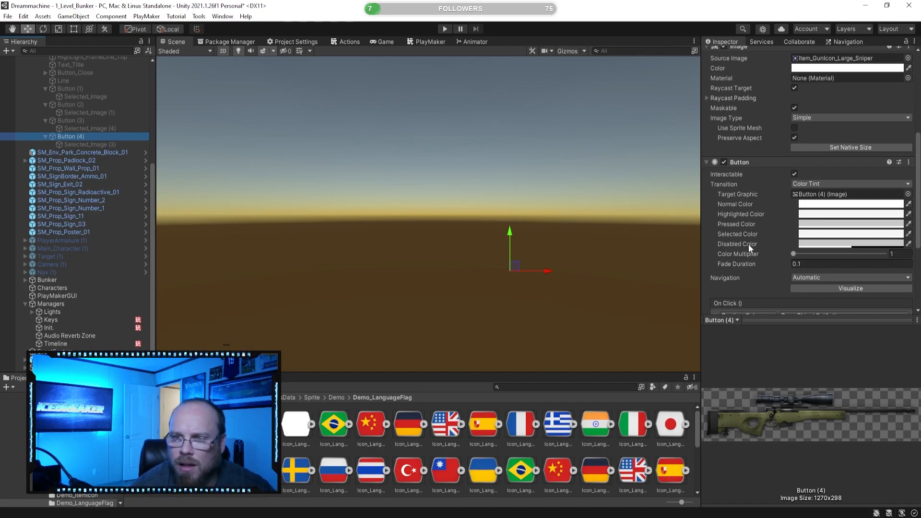
scroll(772, 233, "down", 5)
scroll(767, 235, "up", 3)
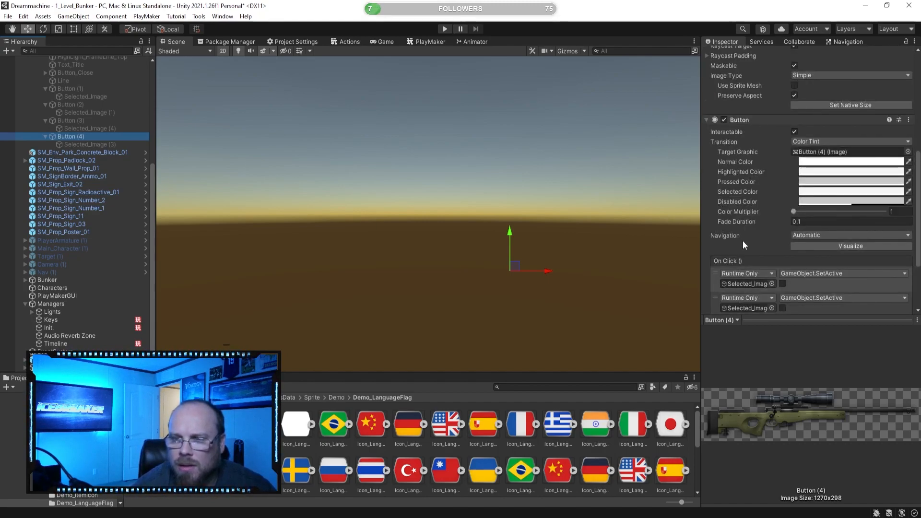
scroll(737, 190, "down", 3)
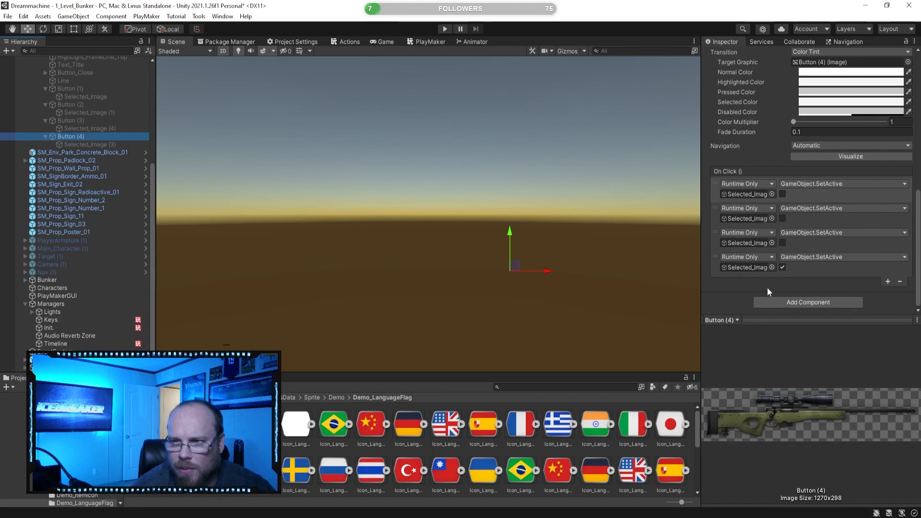
scroll(764, 157, "up", 3)
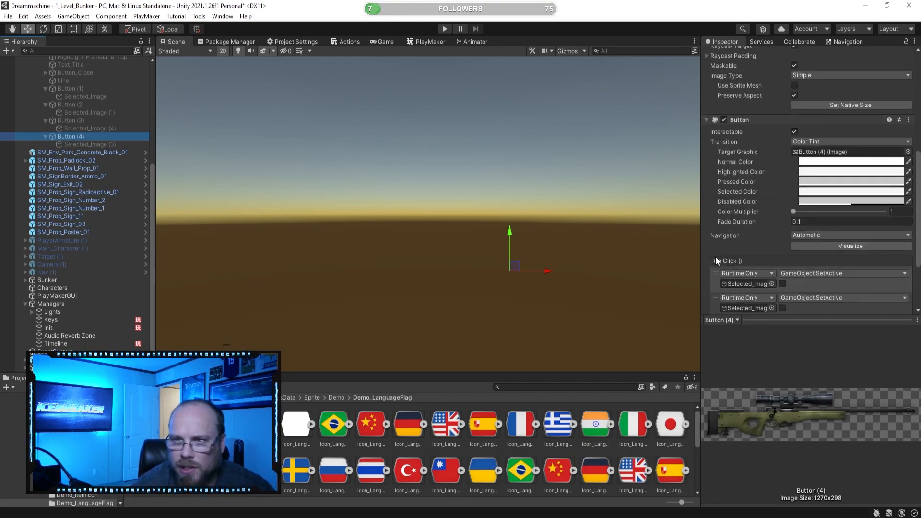
scroll(718, 226, "down", 3)
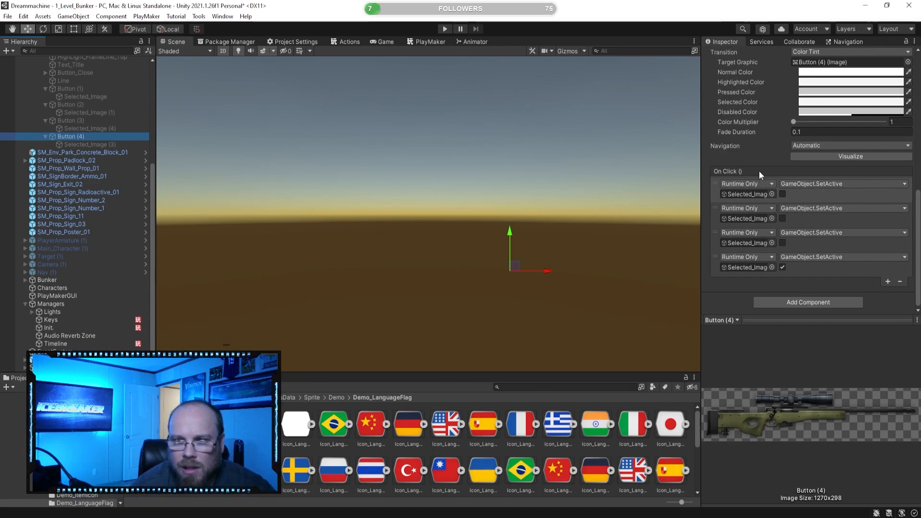
scroll(769, 163, "up", 3)
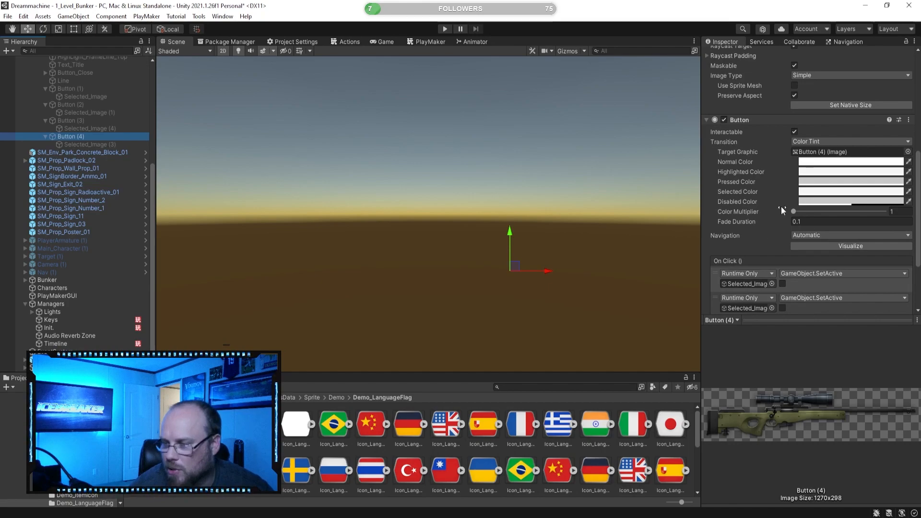
scroll(781, 214, "down", 3)
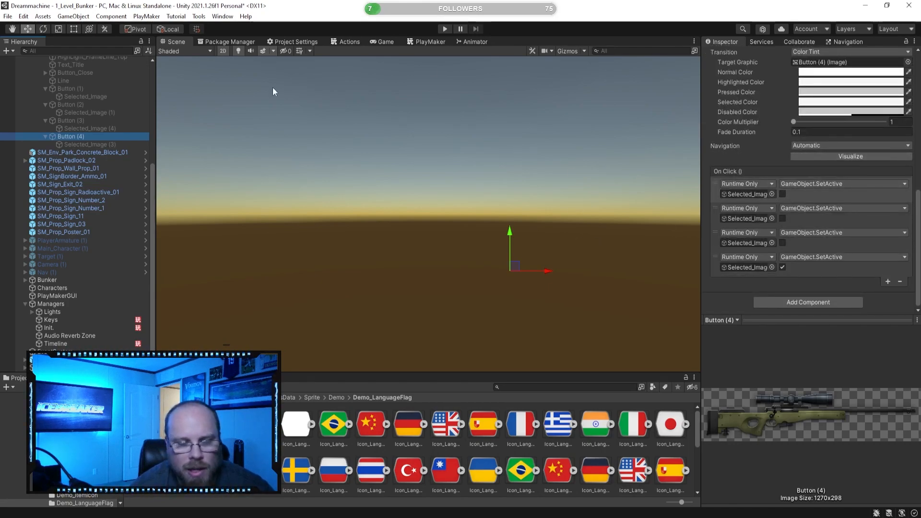
Inspect the available Transition options of Button (4) without choosing another one, and look over its Button settings again.
scroll(794, 164, "up", 6)
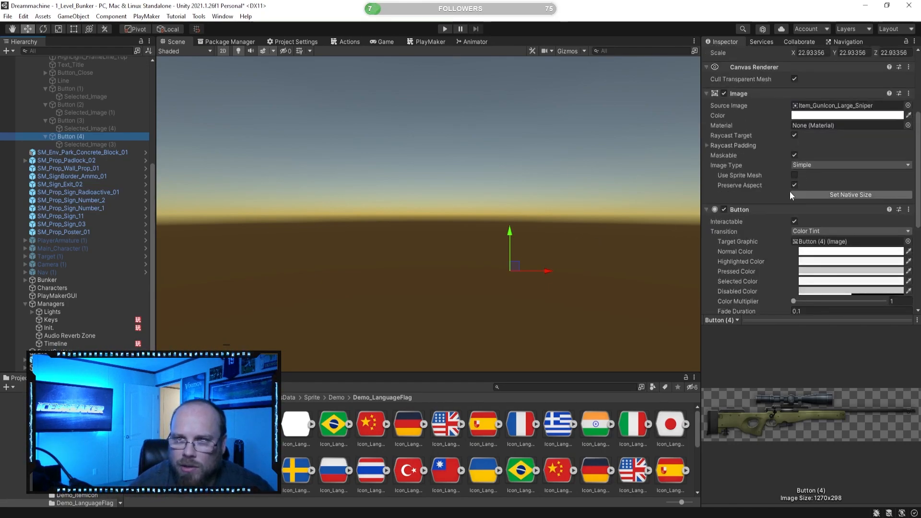
scroll(768, 182, "down", 3)
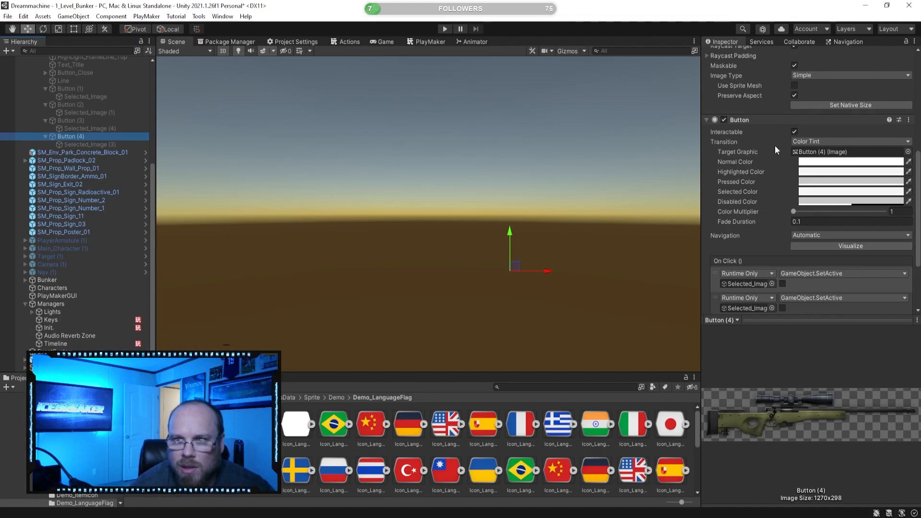
left_click(809, 141)
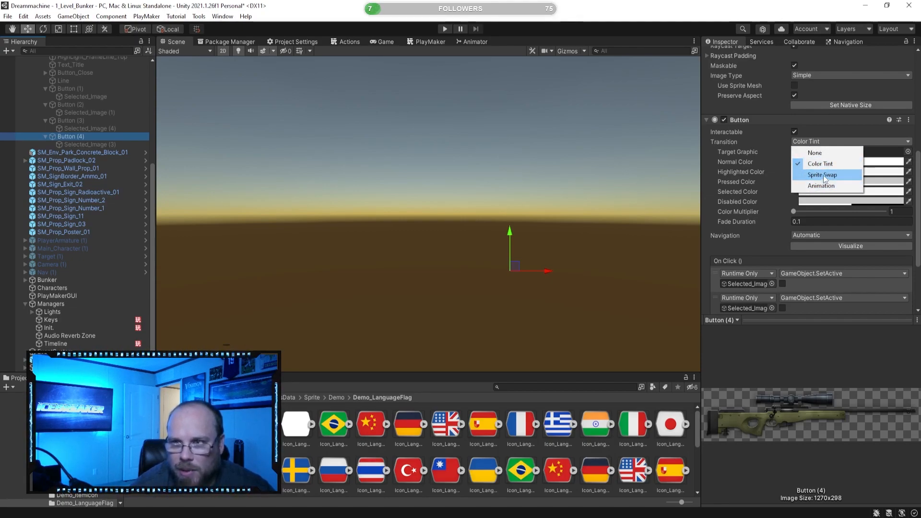
left_click(835, 120)
left_click(832, 119)
left_click(757, 287)
scroll(768, 240, "down", 5)
scroll(774, 202, "up", 3)
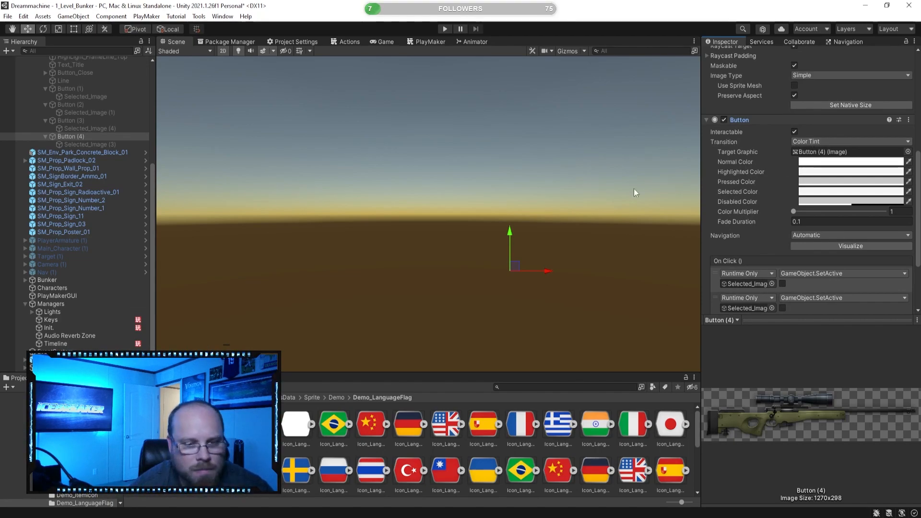
scroll(103, 178, "up", 6)
scroll(113, 192, "down", 1)
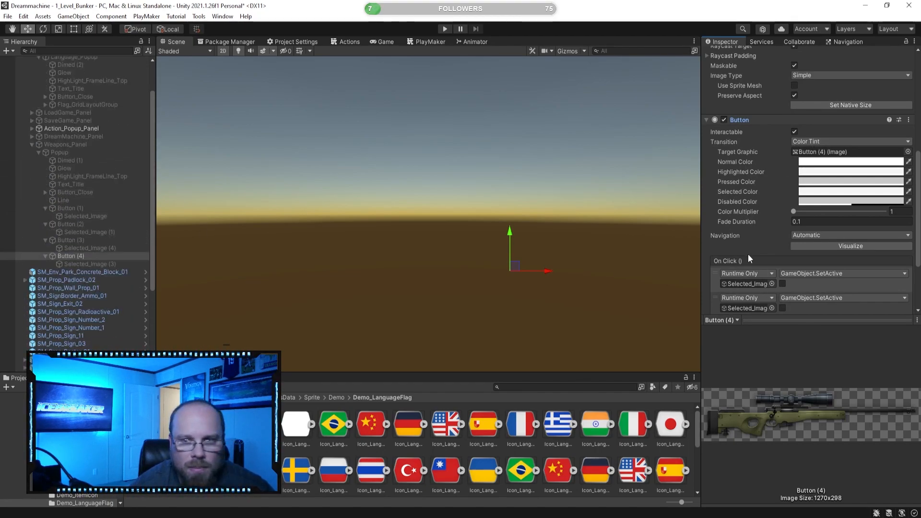
scroll(754, 250, "down", 3)
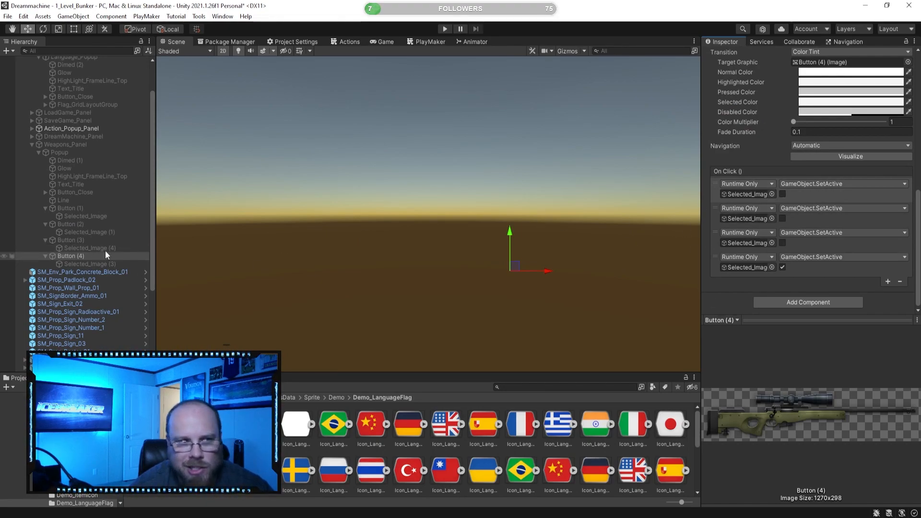
left_click(431, 42)
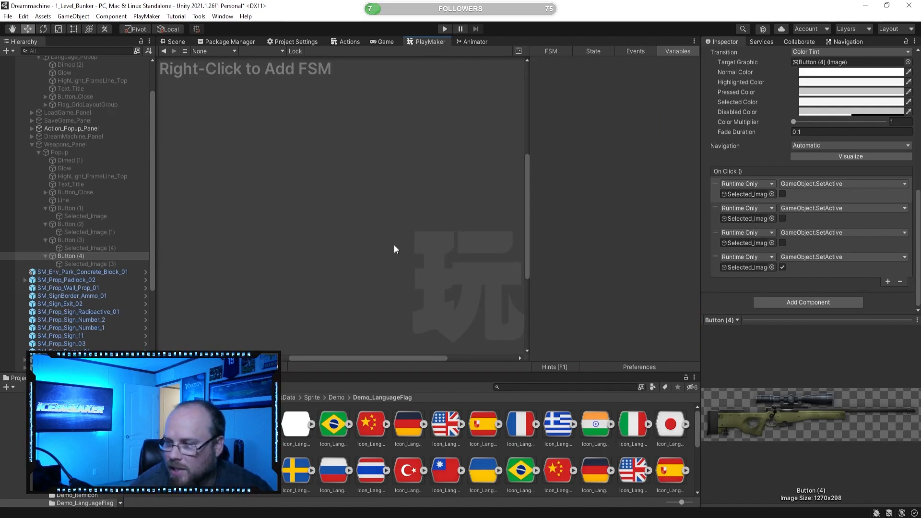
left_click(178, 41)
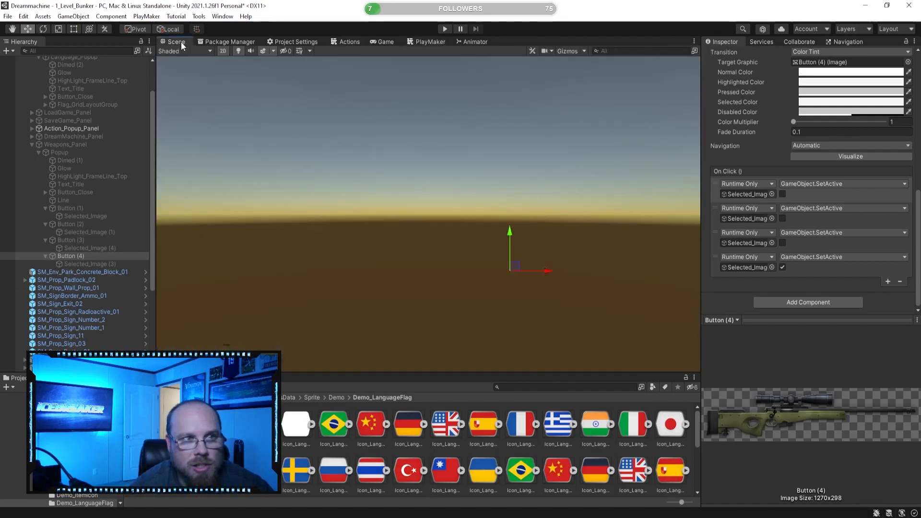
scroll(101, 279, "down", 5)
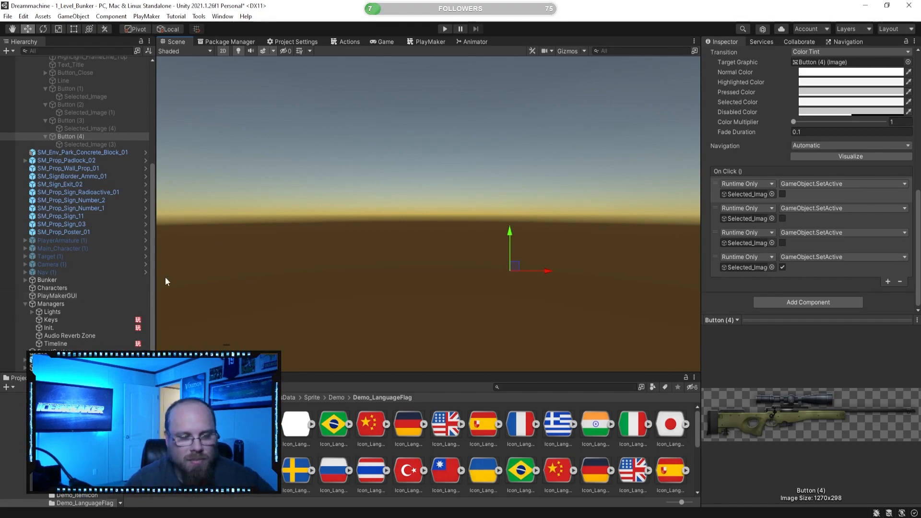
left_click(137, 397)
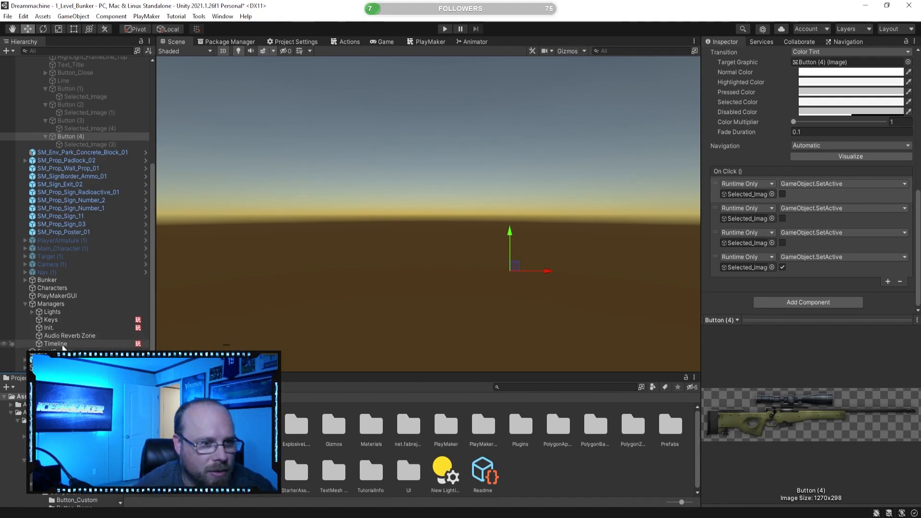
Find SM_Prop_Gunlocker_01 among the Bunker interactables and open the Open state of its GunCage_Trigger FSM.
left_click(25, 280)
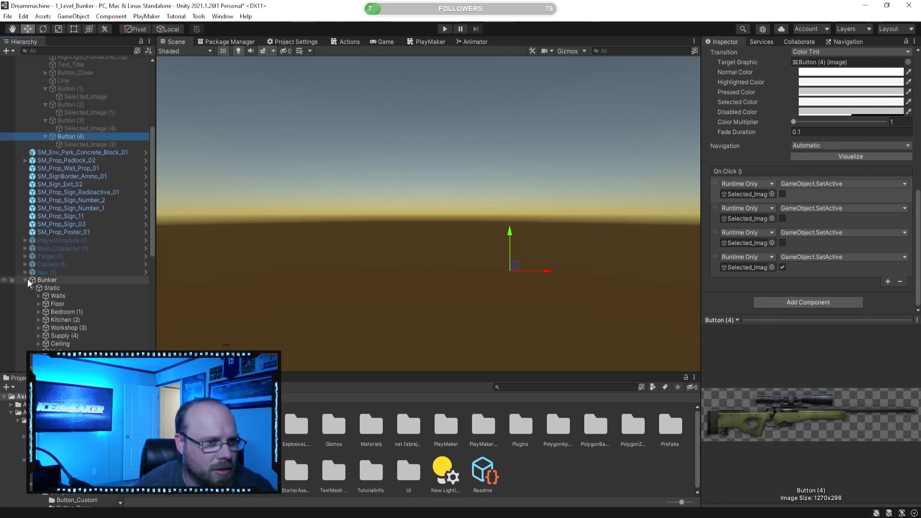
scroll(64, 303, "down", 3)
scroll(94, 289, "down", 3)
scroll(94, 289, "down", 2)
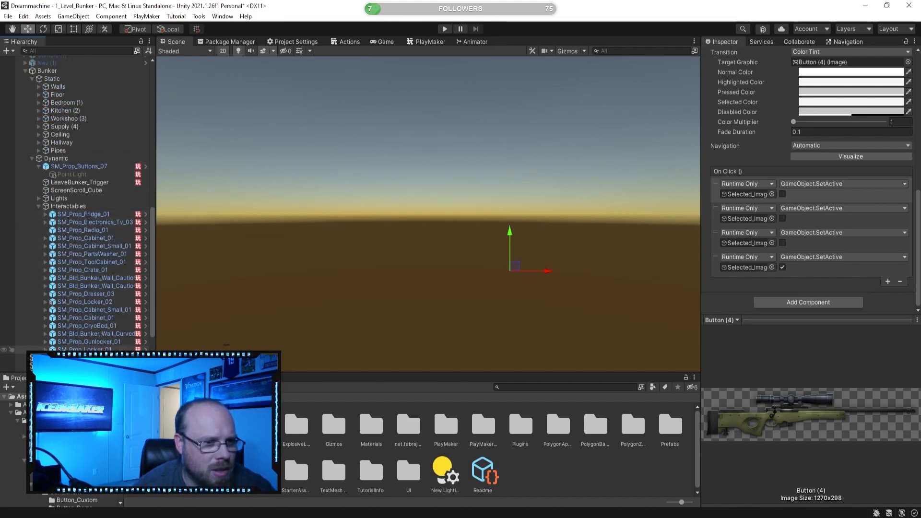
left_click(102, 350)
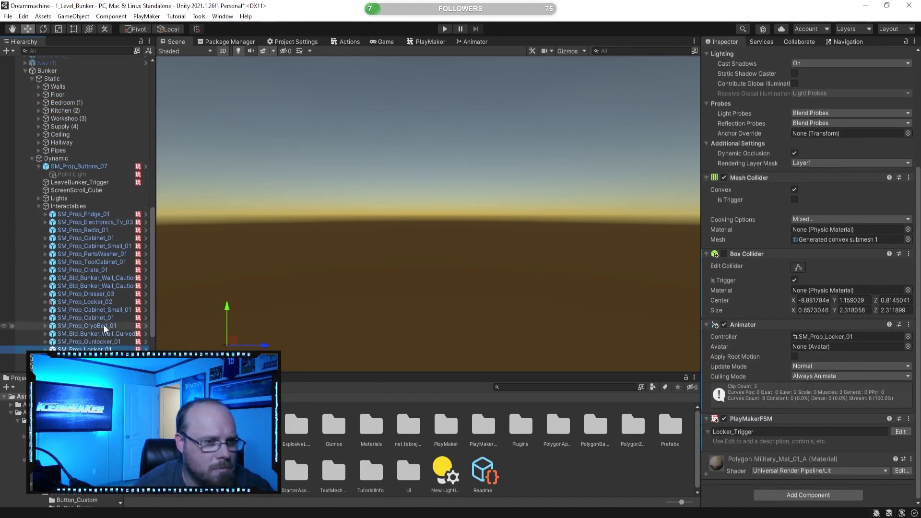
left_click(101, 342)
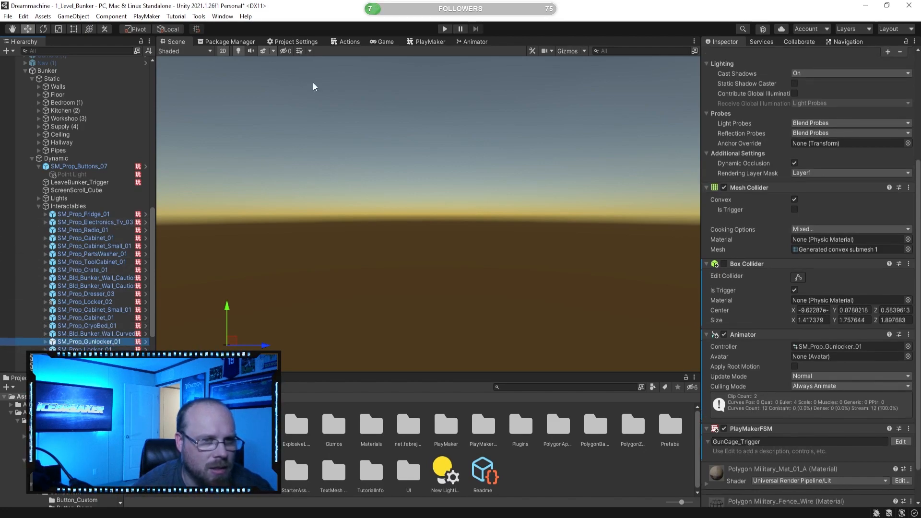
left_click(431, 40)
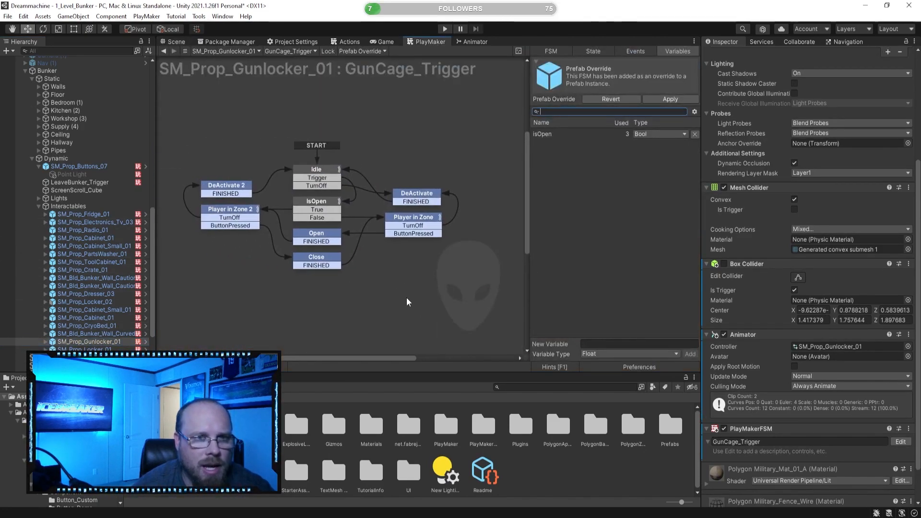
left_click(336, 241)
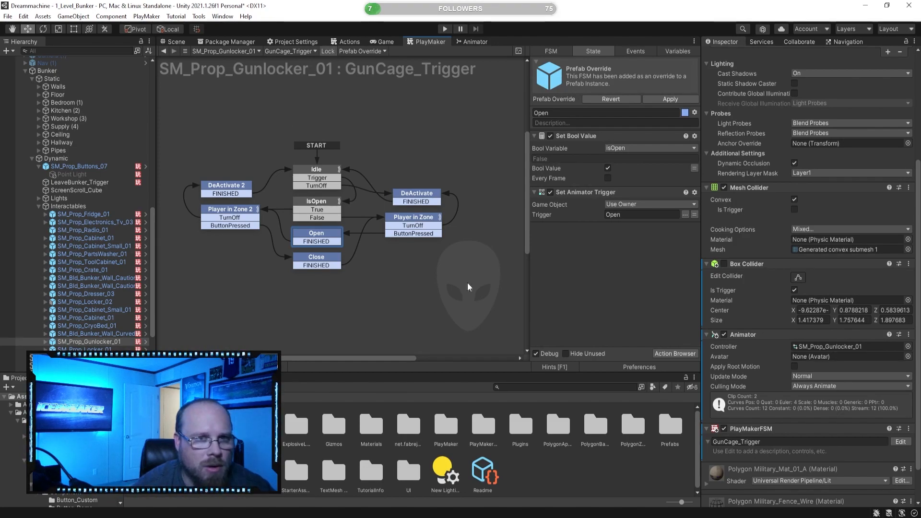
Add an Activate Game Object action to the Open state, with Weapons_Panel as the specified game object.
scroll(105, 239, "up", 6)
scroll(105, 240, "up", 5)
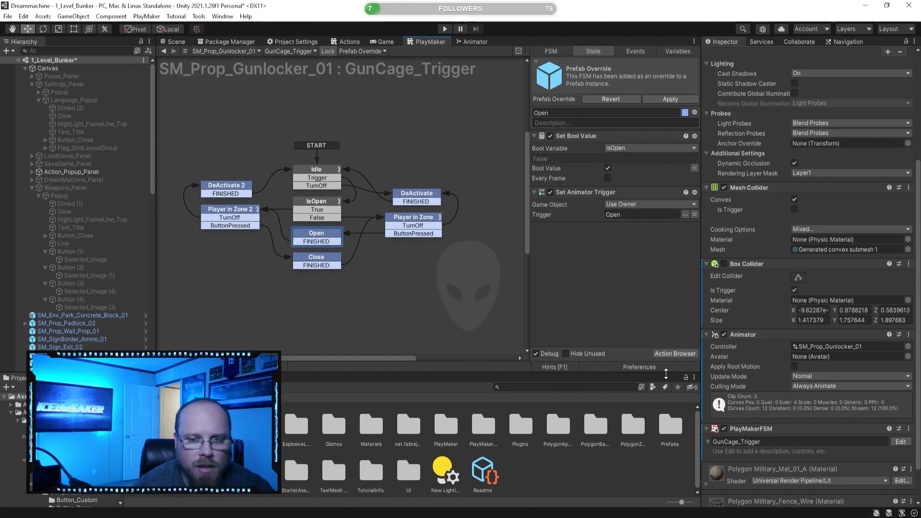
left_click(676, 354)
type("ac")
double_click(226, 77)
left_click(430, 42)
left_click(648, 239)
left_click(634, 259)
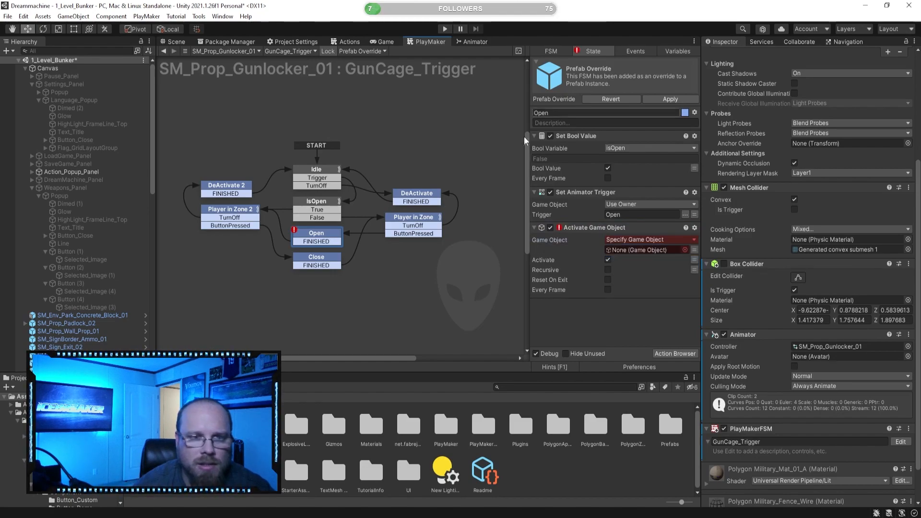
left_click_drag(63, 190, 648, 250)
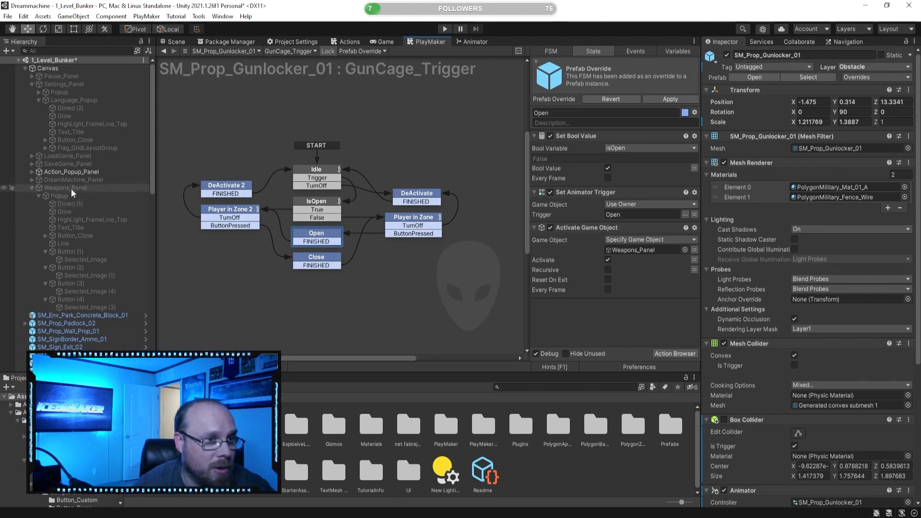
Duplicate the Weapons_Panel Activate Game Object action within the Open state.
scroll(82, 211, "down", 3)
scroll(84, 212, "down", 4)
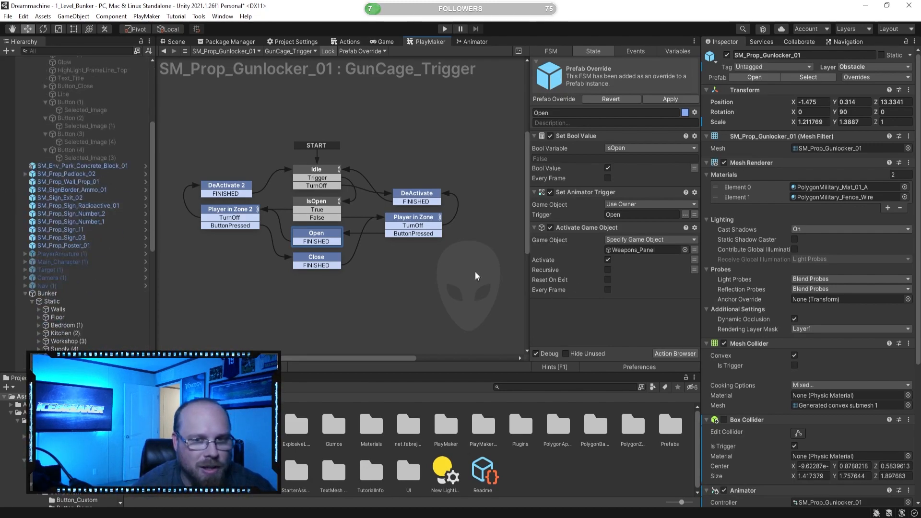
left_click(601, 228)
key("ctrl+c")
key("ctrl+v")
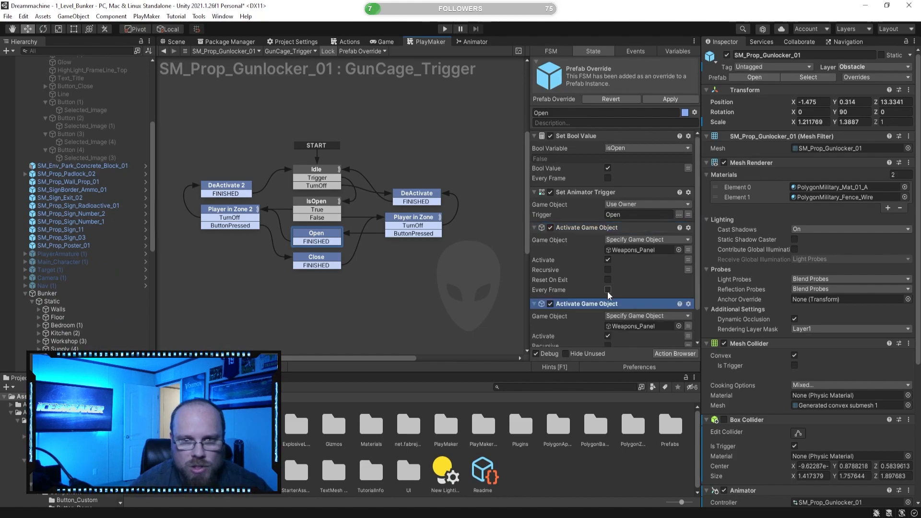
Assign SM_Chr_Kid_Overalls_01 from Player_Kid to the duplicated Activate Game Object action and turn off its Activate option.
scroll(71, 277, "down", 6)
scroll(71, 276, "down", 2)
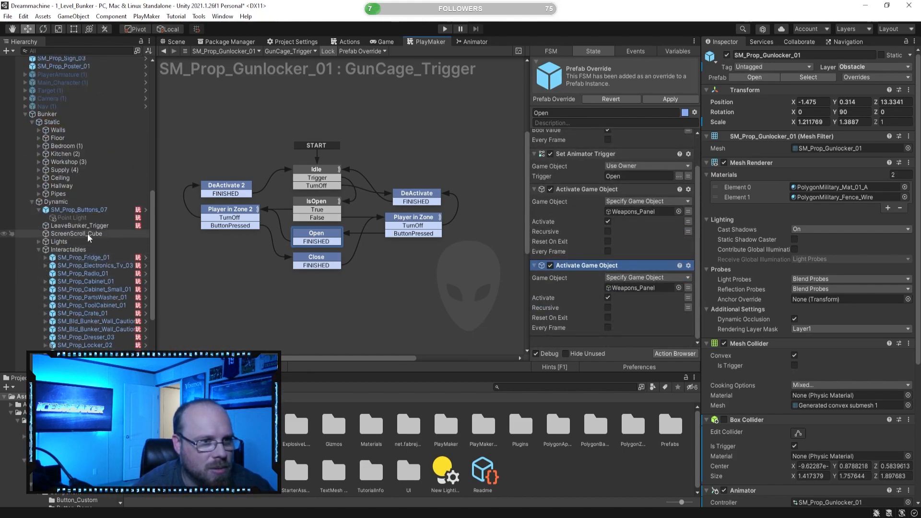
scroll(88, 239, "up", 6)
scroll(88, 238, "up", 7)
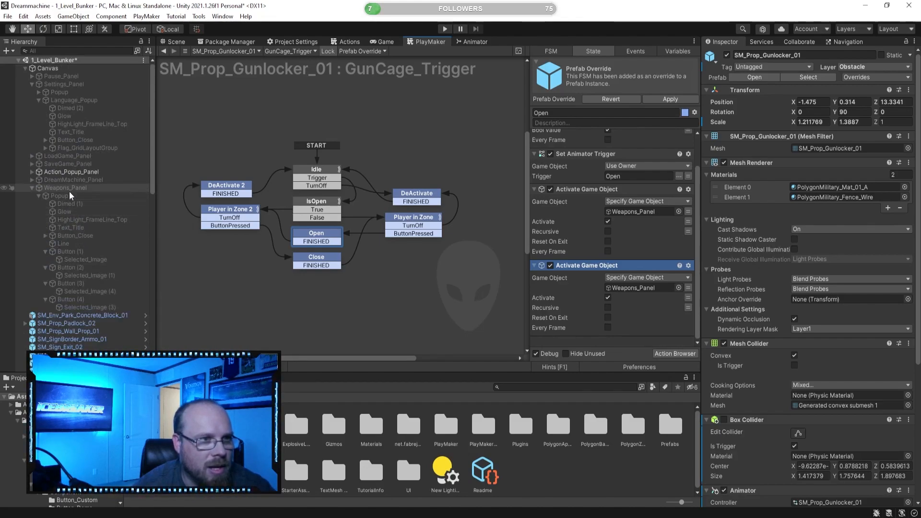
scroll(67, 199, "down", 6)
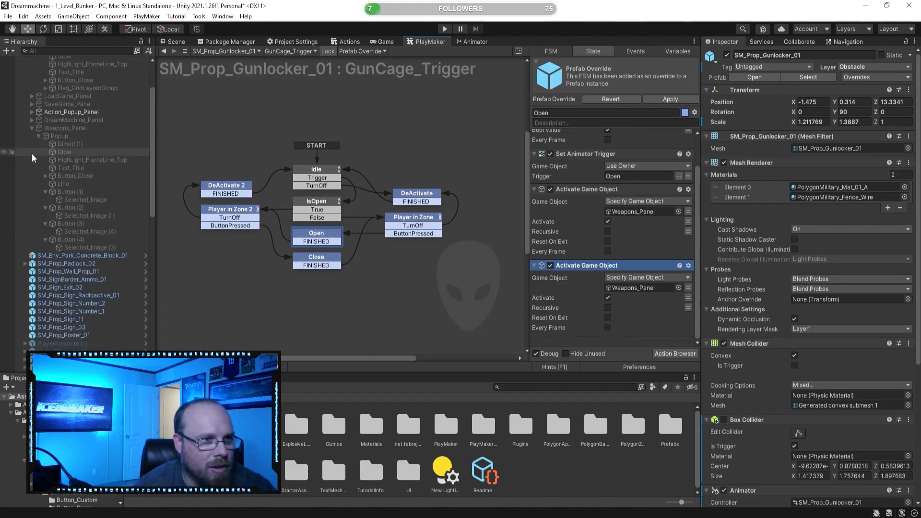
scroll(72, 274, "down", 12)
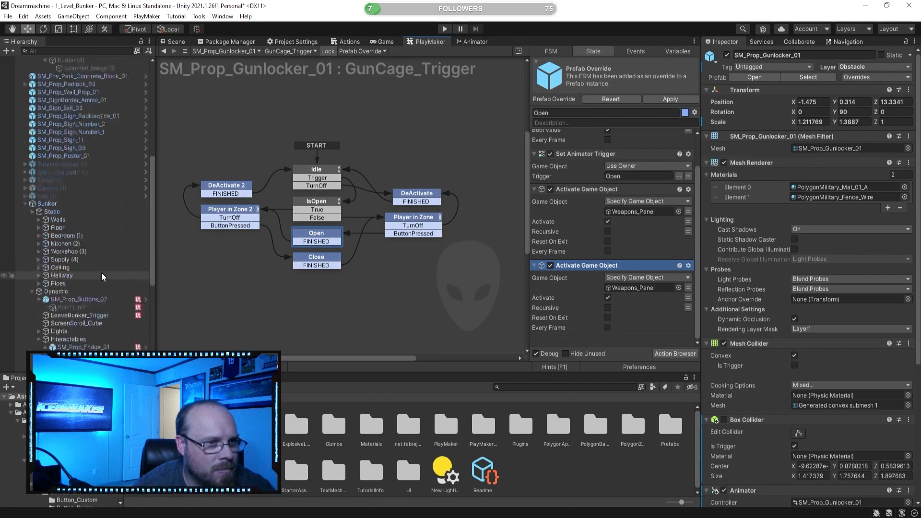
left_click(87, 271)
scroll(86, 271, "down", 1)
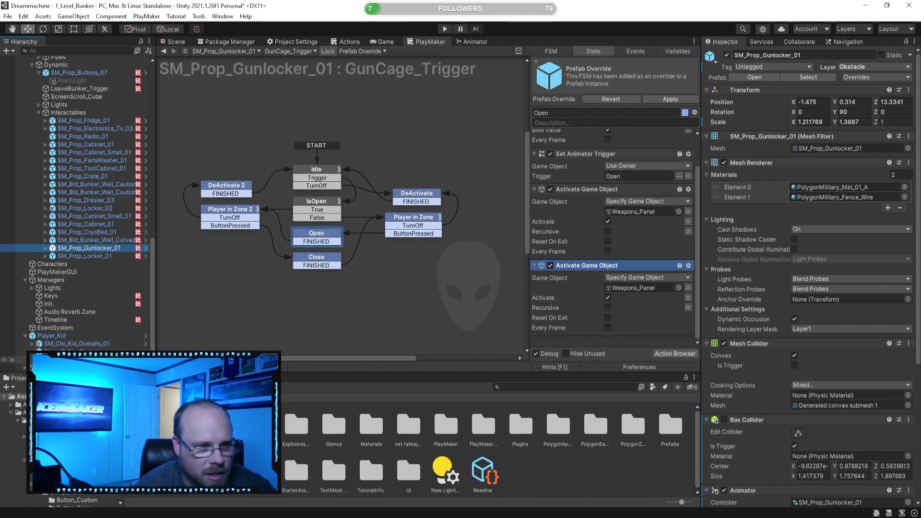
left_click_drag(83, 345, 633, 290)
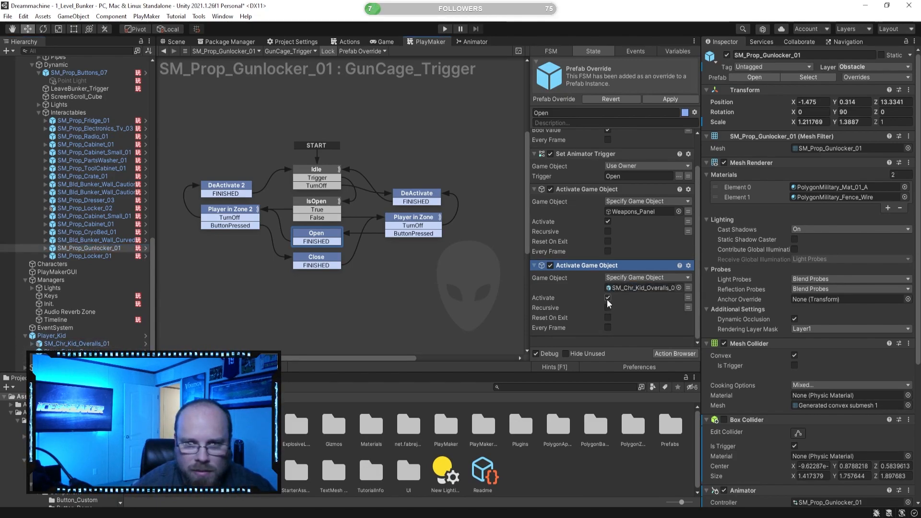
left_click(605, 343)
left_click(593, 268)
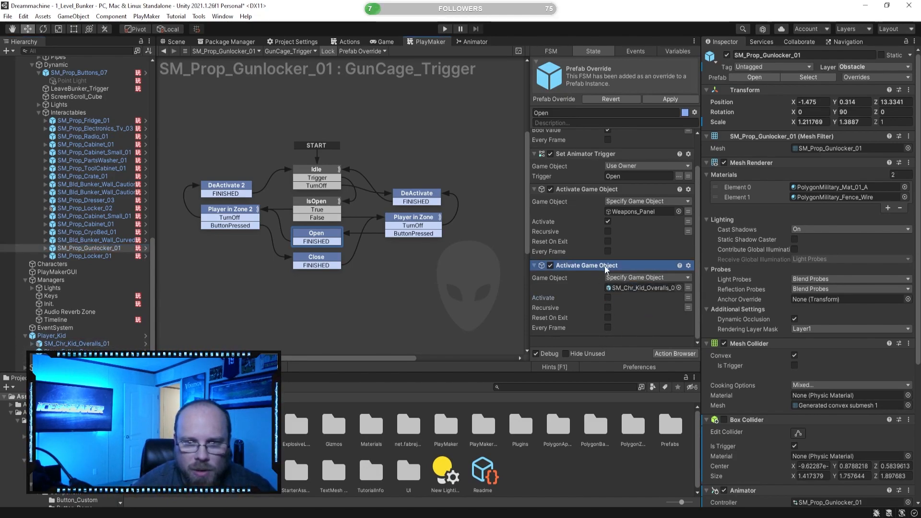
left_click(628, 347)
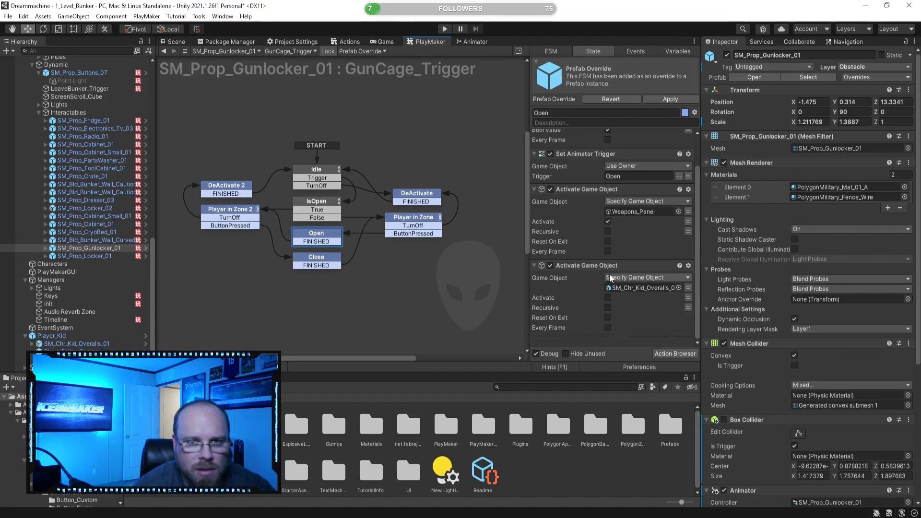
Add a new PlayMaker FSM to the Button_Close object of Weapons_Panel.
scroll(113, 254, "up", 10)
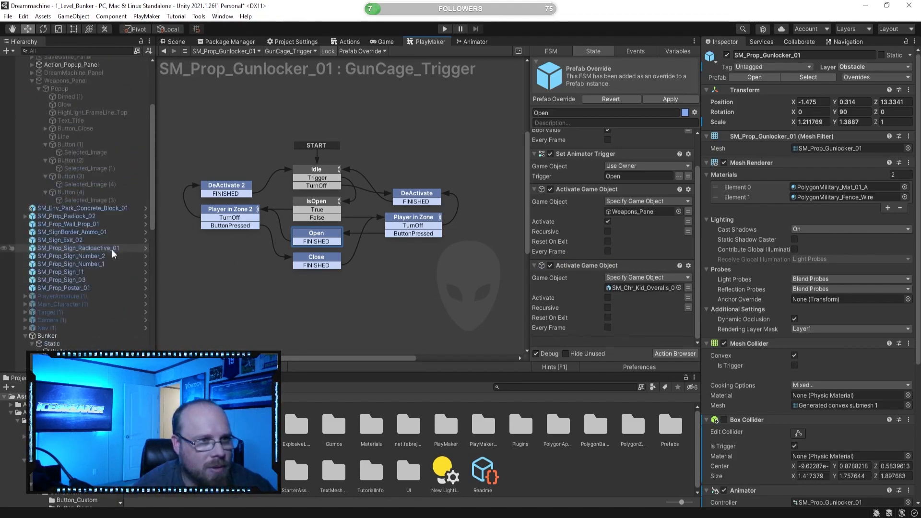
scroll(114, 254, "up", 5)
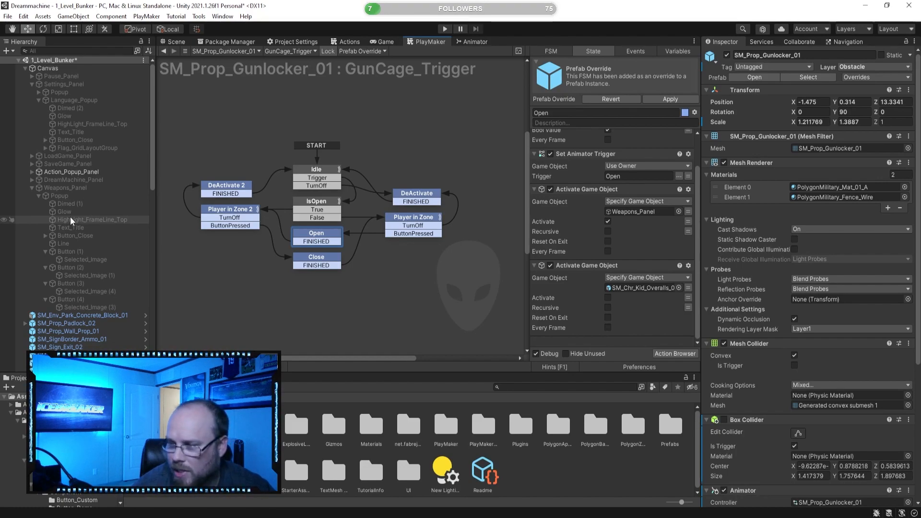
left_click(75, 235)
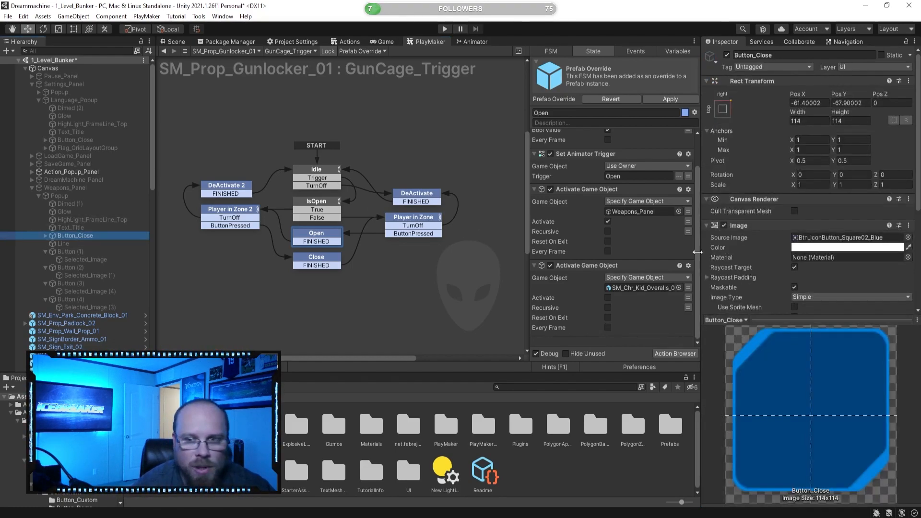
left_click(329, 51)
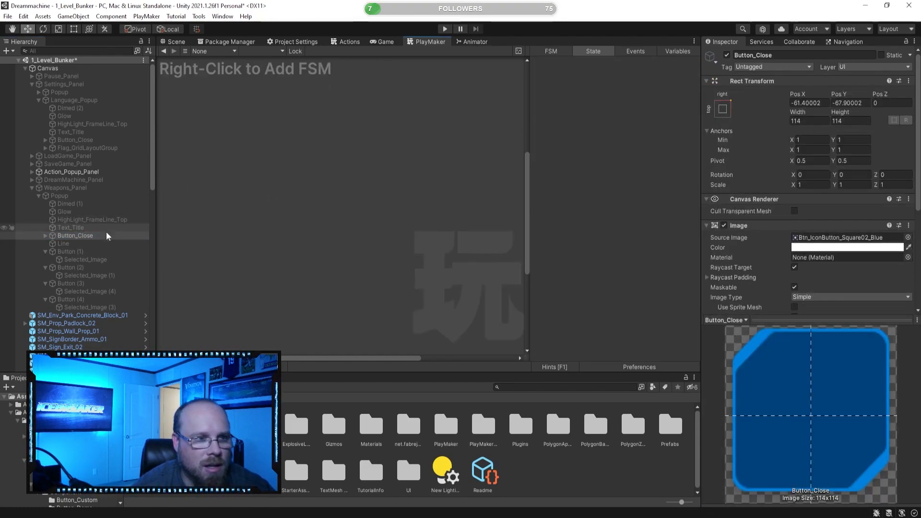
left_click(45, 236)
left_click(45, 236)
right_click(402, 203)
left_click(431, 210)
middle_click_drag(300, 183, 372, 223)
left_click(373, 224)
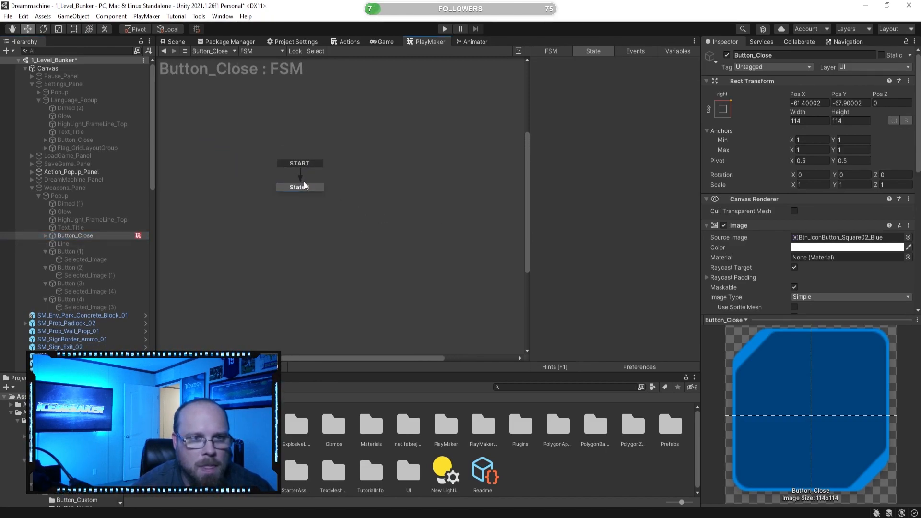
Rename the FSM on Button_Close as Exit_Button.
scroll(706, 231, "down", 10)
left_click(757, 271)
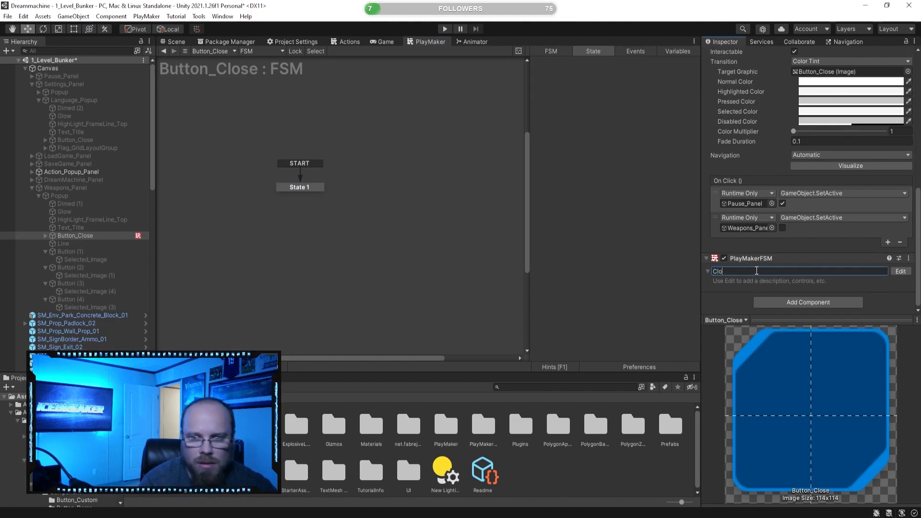
type("Exit_Buit")
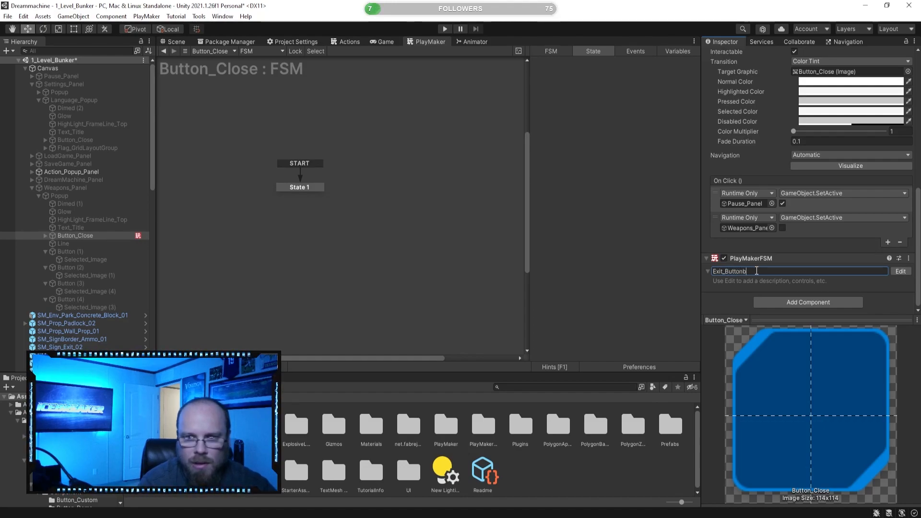
key("Return")
Give the Exit_Button FSM the alien head watermark and select its State 1.
right_click(433, 192)
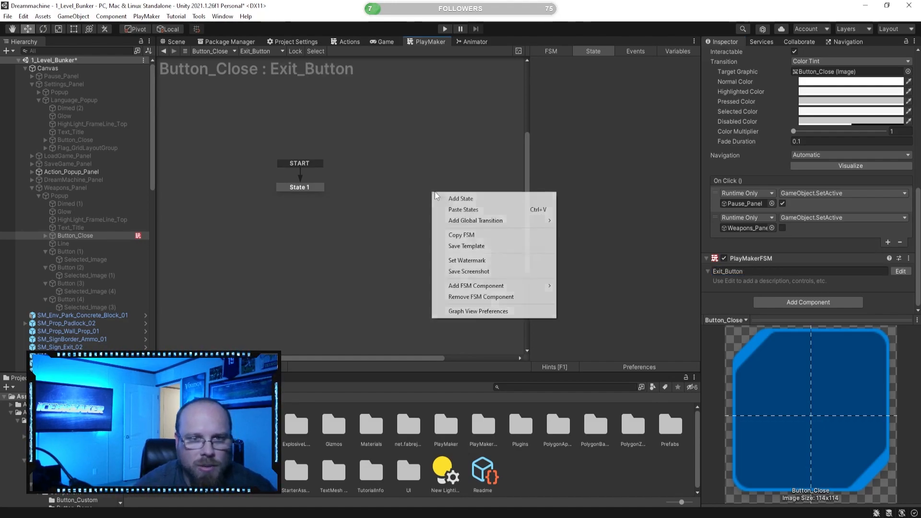
left_click(467, 260)
left_click(557, 91)
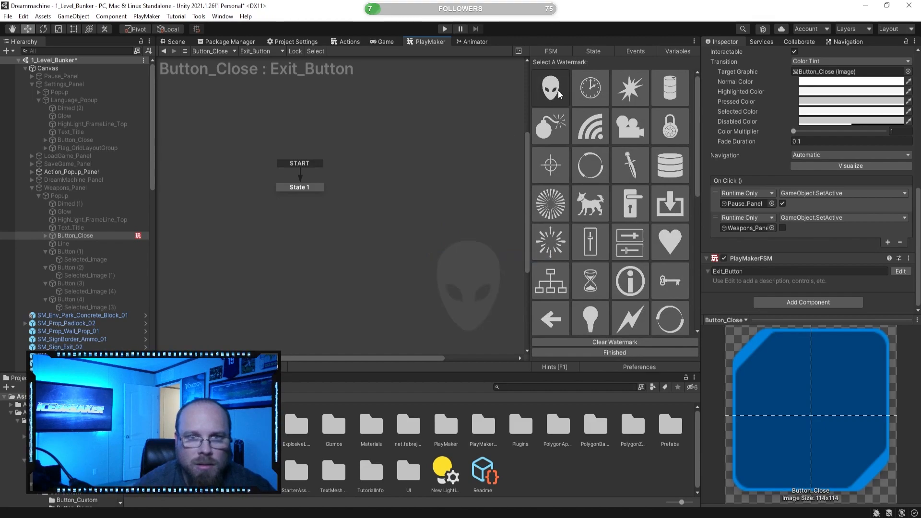
left_click(311, 187)
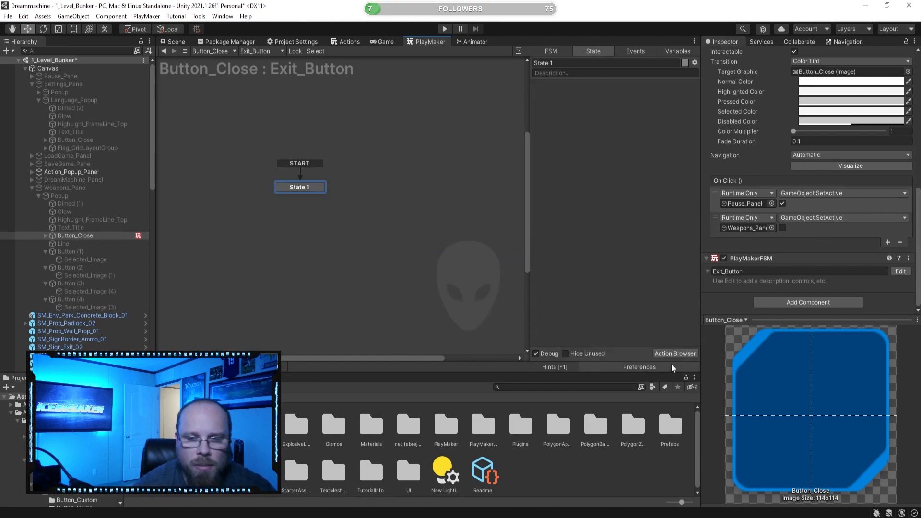
Add a UI Button On Click Event action to State 1 of the Exit_Button FSM.
left_click(681, 350)
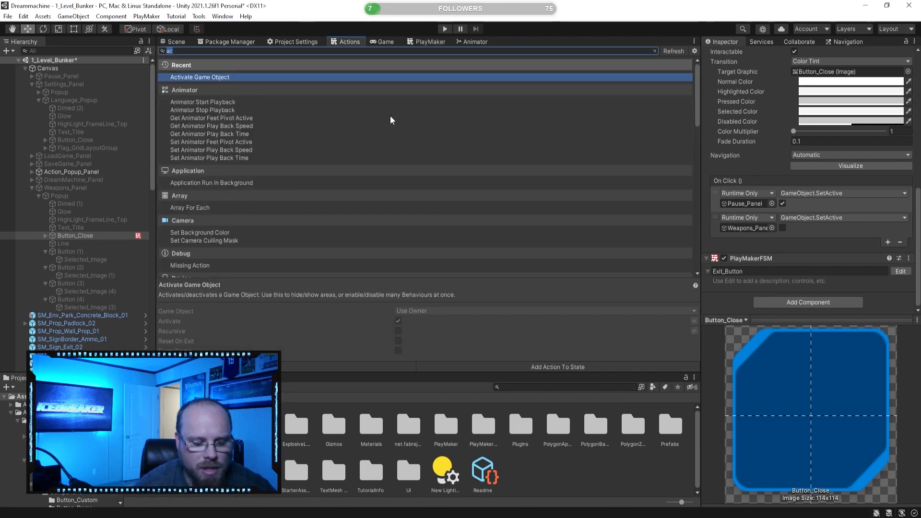
type("butt")
key("Return")
left_click(441, 45)
left_click(597, 138)
Rename the FSM's start state as Idle.
left_click(601, 63)
key("BackSpace")
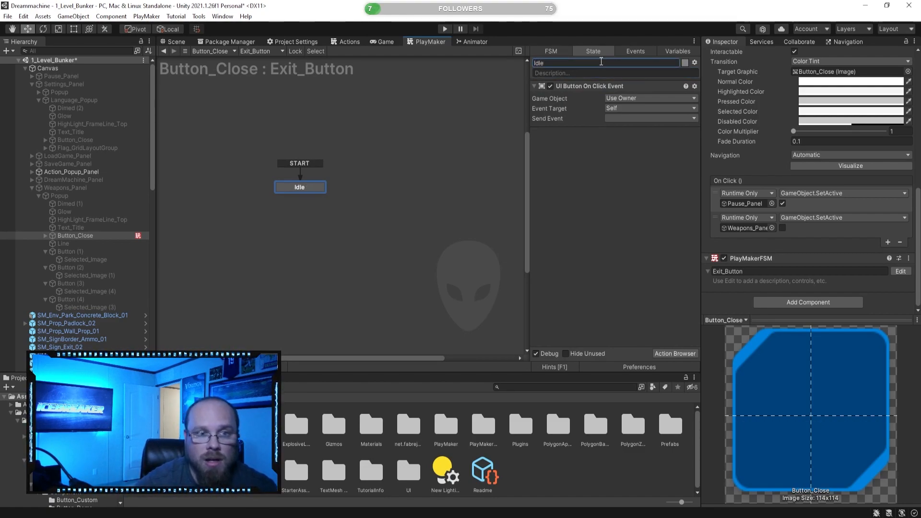
left_click(452, 237)
left_click(303, 190)
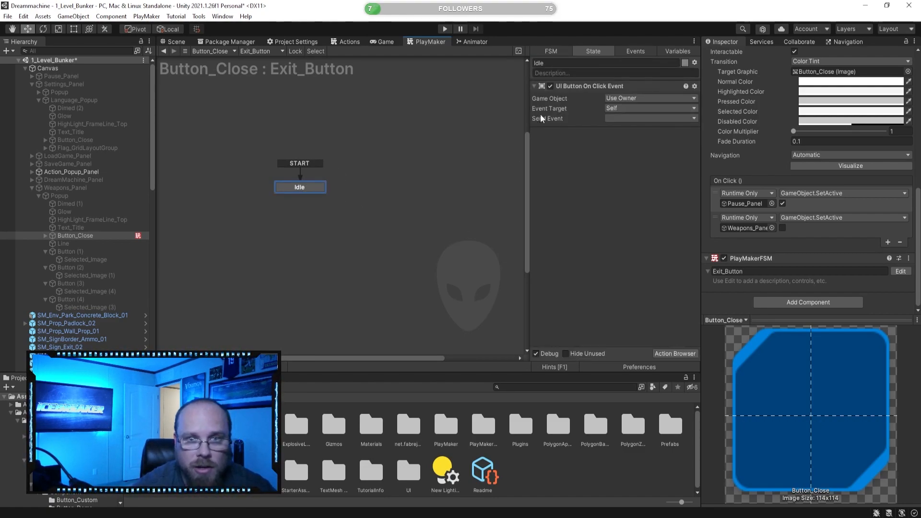
Create a Pressed event as the click action's Send Event and add its transition to the Idle state.
left_click(605, 119)
left_click(654, 177)
type("Pressed")
key("Return")
left_click(614, 136)
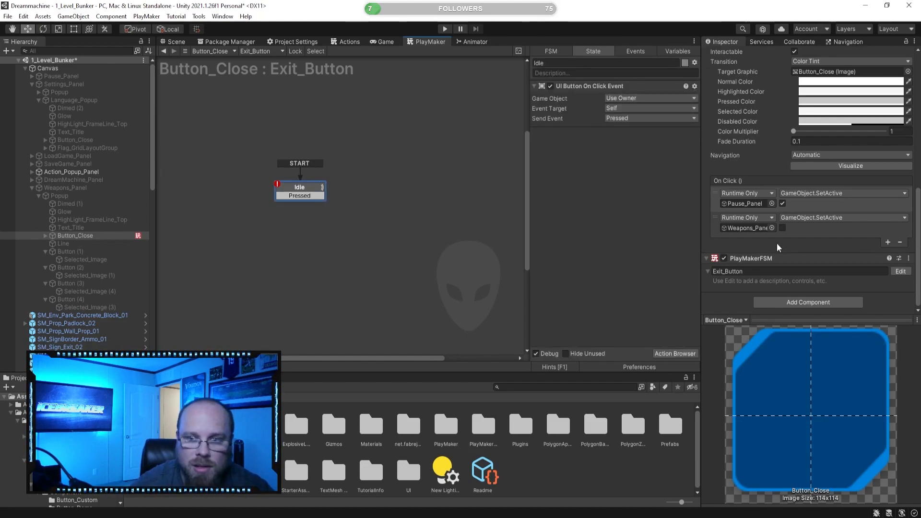
Add a second state below Idle and connect the Pressed transition to it.
right_click(337, 232)
left_click(350, 235)
left_click_drag(321, 197, 299, 215)
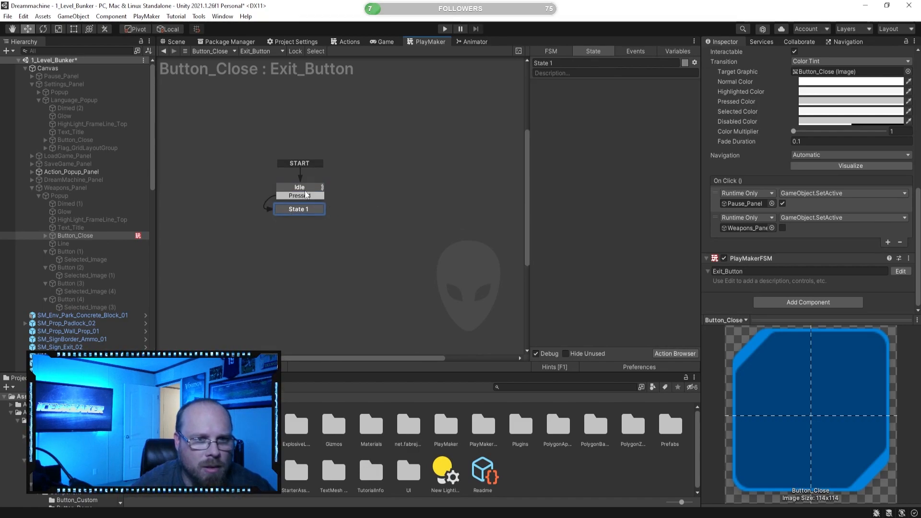
left_click(302, 188)
left_click(310, 211)
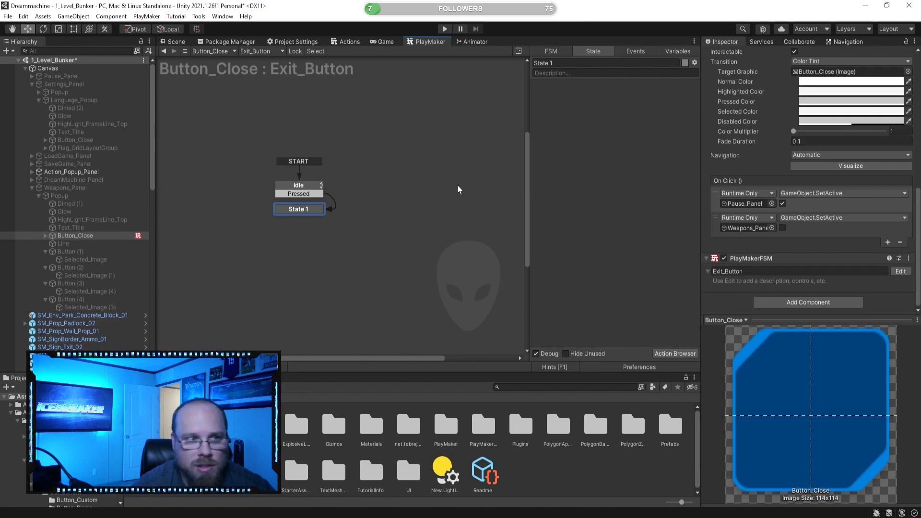
Add an Activate Game Object action to State 1 that targets Weapons_Panel with Activate turned off.
left_click(669, 353)
type("ac")
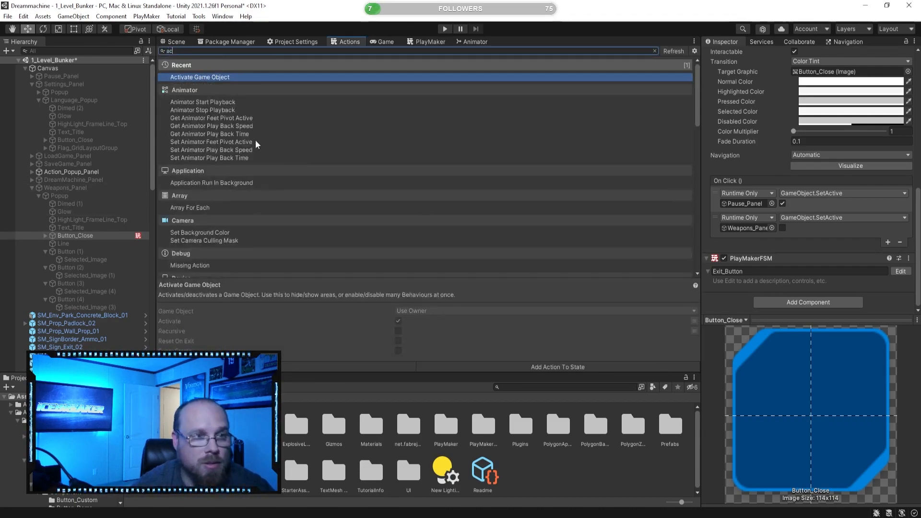
double_click(200, 78)
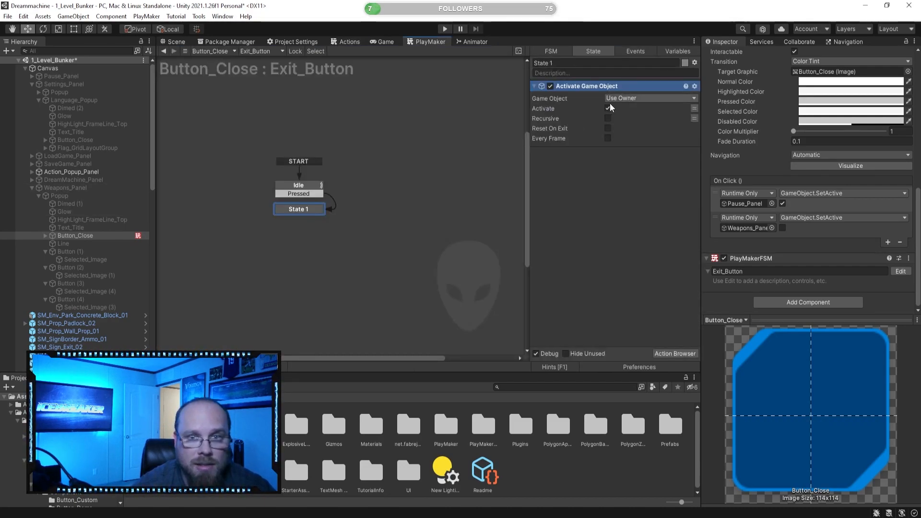
left_click(637, 99)
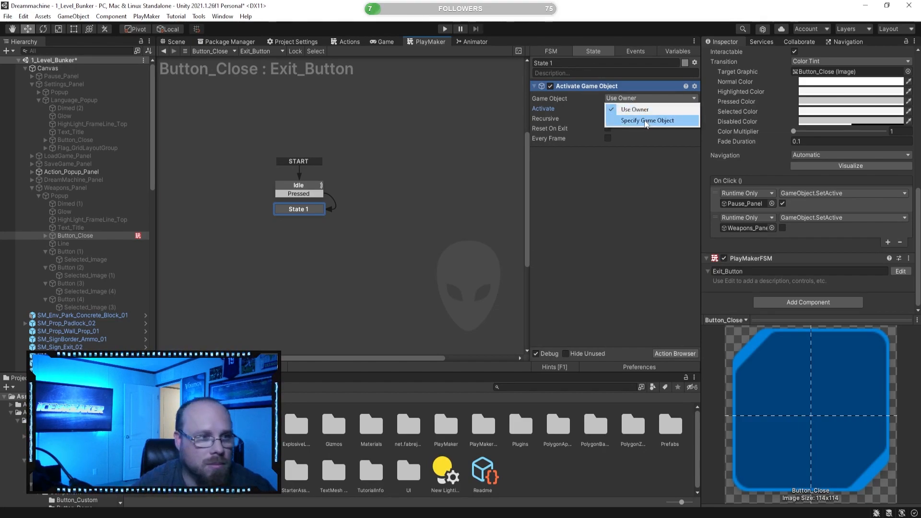
left_click(645, 121)
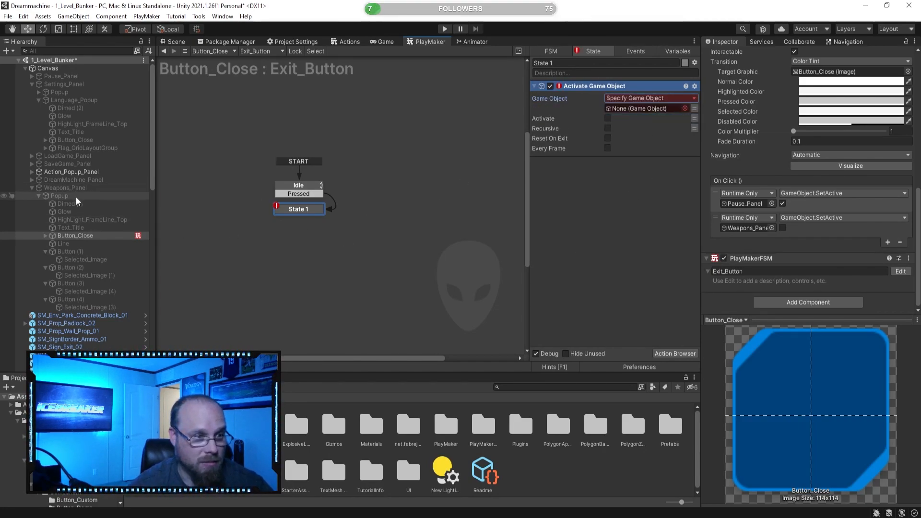
left_click_drag(76, 189, 620, 113)
Colour State 1 blue.
left_click(619, 73)
left_click(685, 63)
left_click(720, 78)
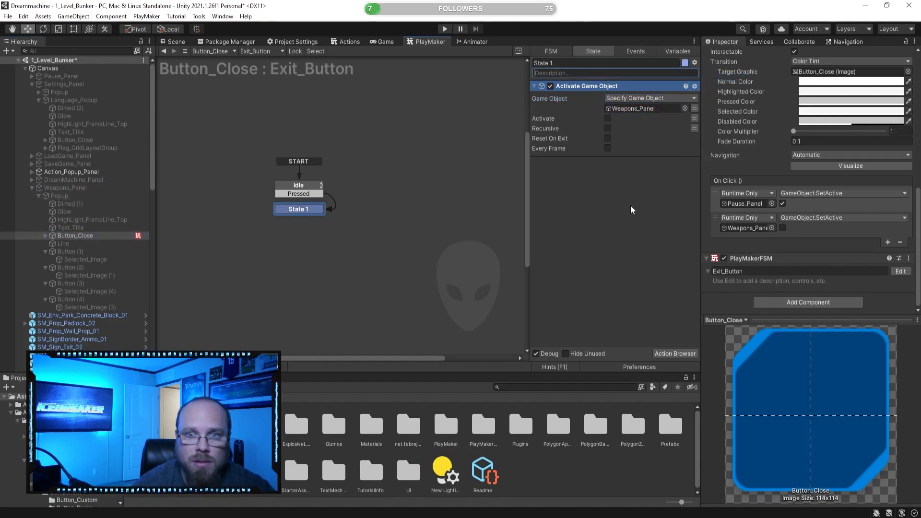
Rename State 1 as Weapon Close.
left_click(570, 63)
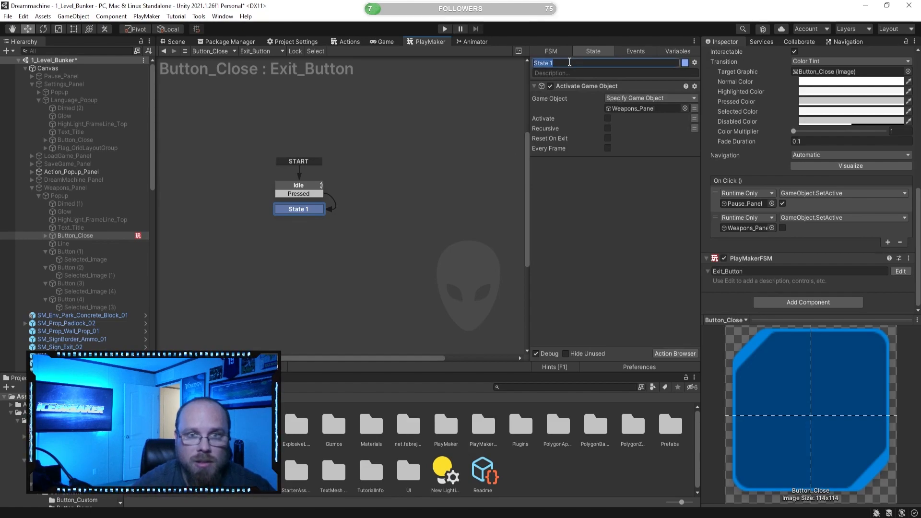
type("De")
key("BackSpace")
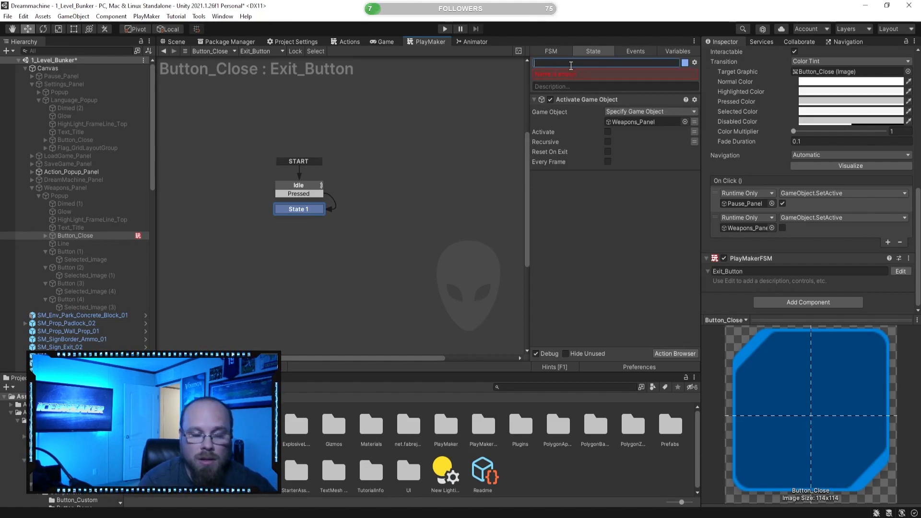
type("Turn")
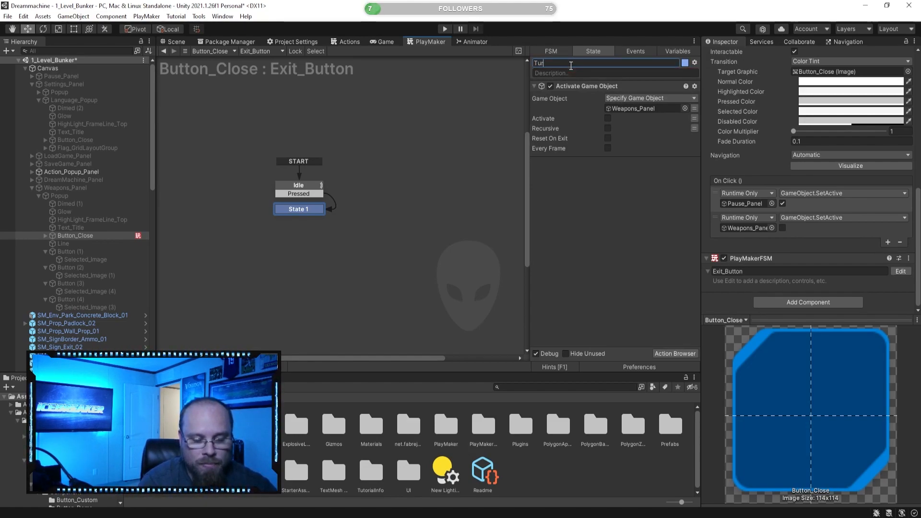
key("BackSpace")
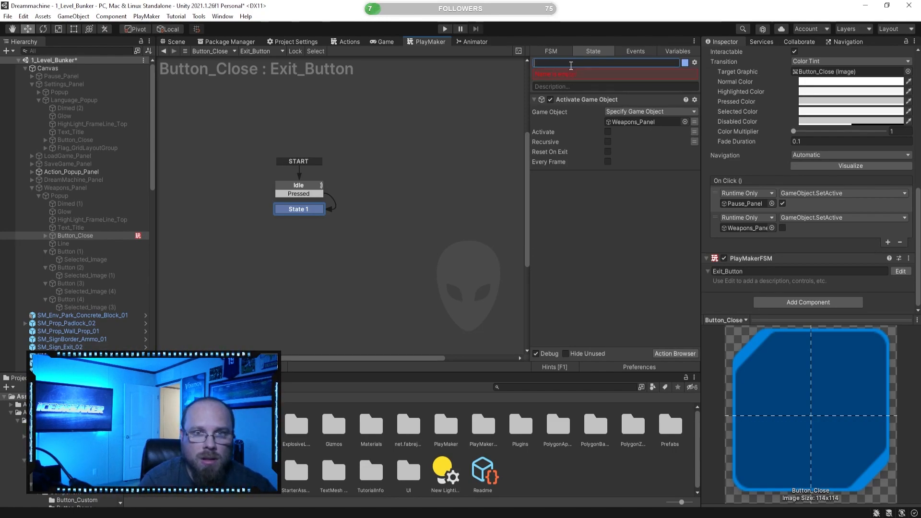
type("W")
key("BackSpace")
type("Weapon")
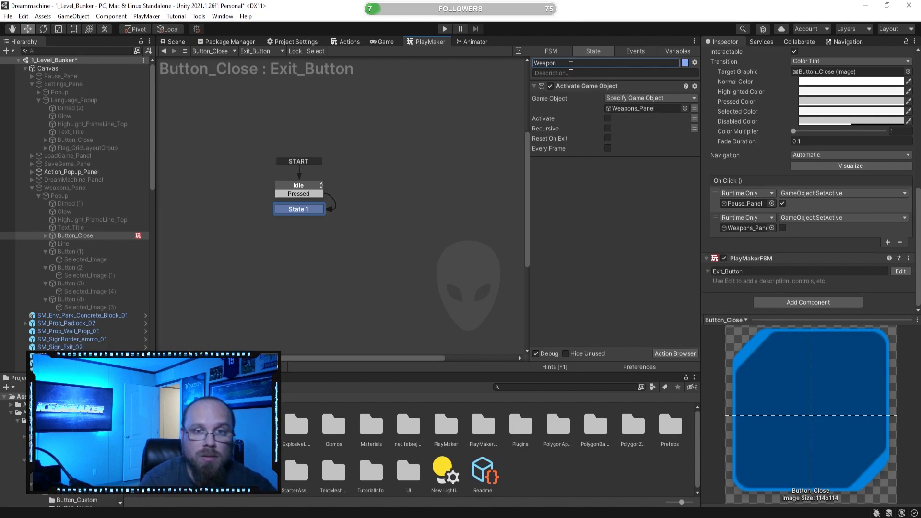
type(" CLos")
key("BackSpace")
key("BackSpace")
key("BackSpace")
type("lose")
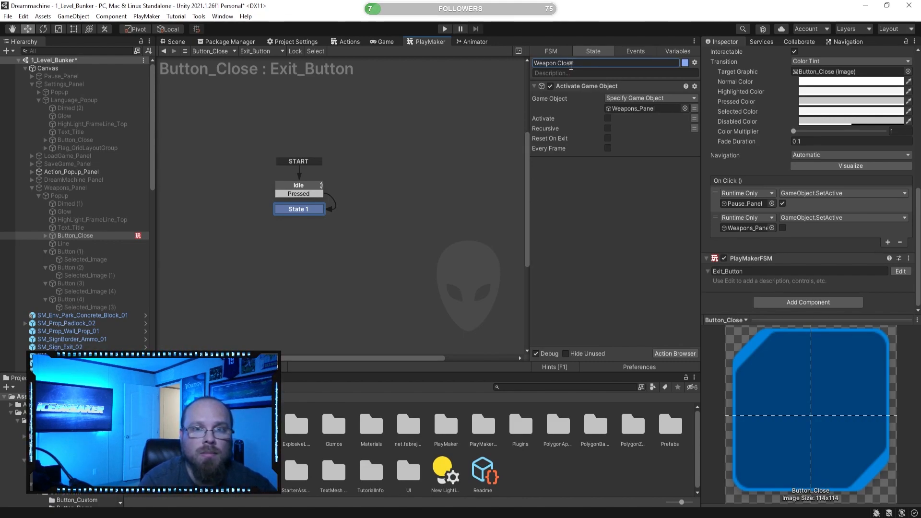
key("Return")
left_click(645, 260)
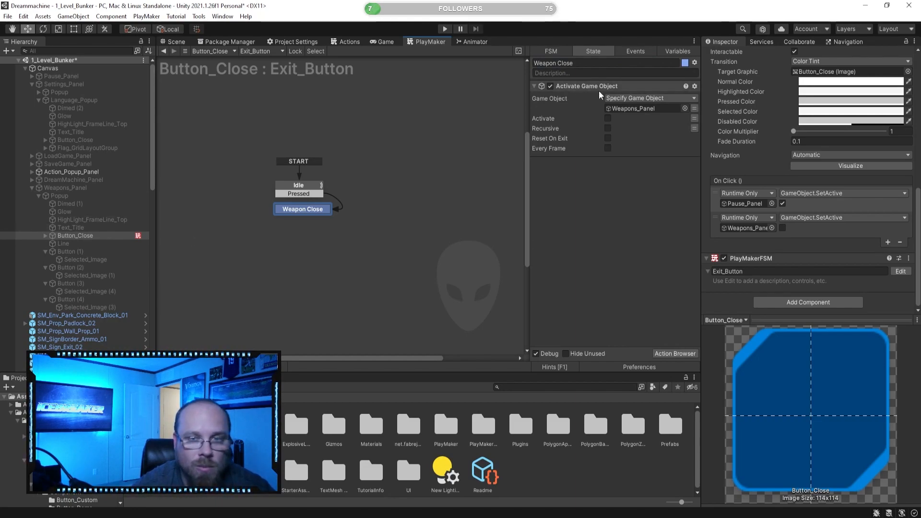
Duplicate the Activate Game Object action, assign SM_Chr_Kid_Overalls_01 from Player_Kid to one copy and turn on its Activate option.
scroll(80, 298, "down", 15)
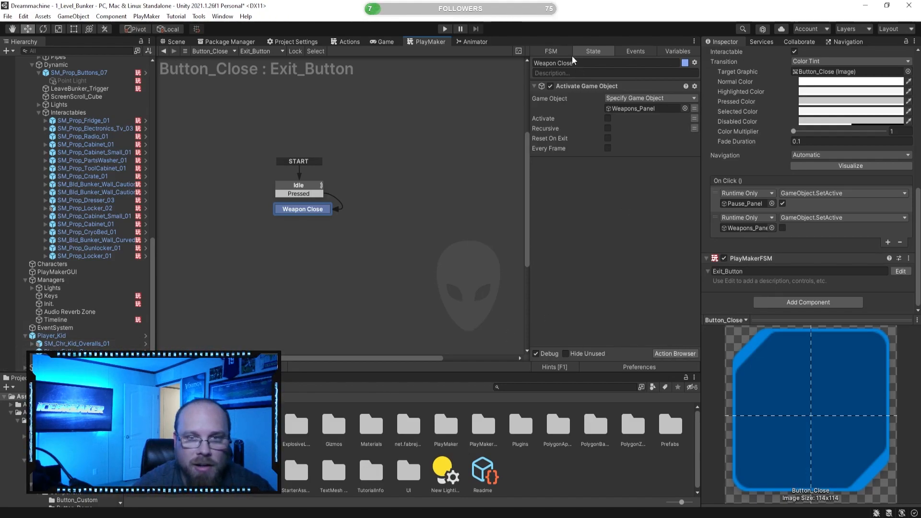
left_click(589, 89)
key("ctrl+d")
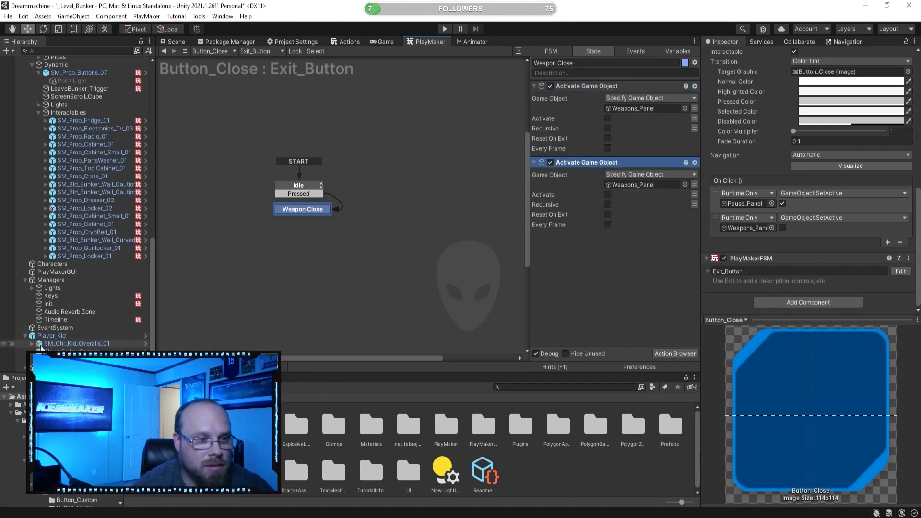
left_click_drag(74, 341, 620, 83)
left_click(608, 194)
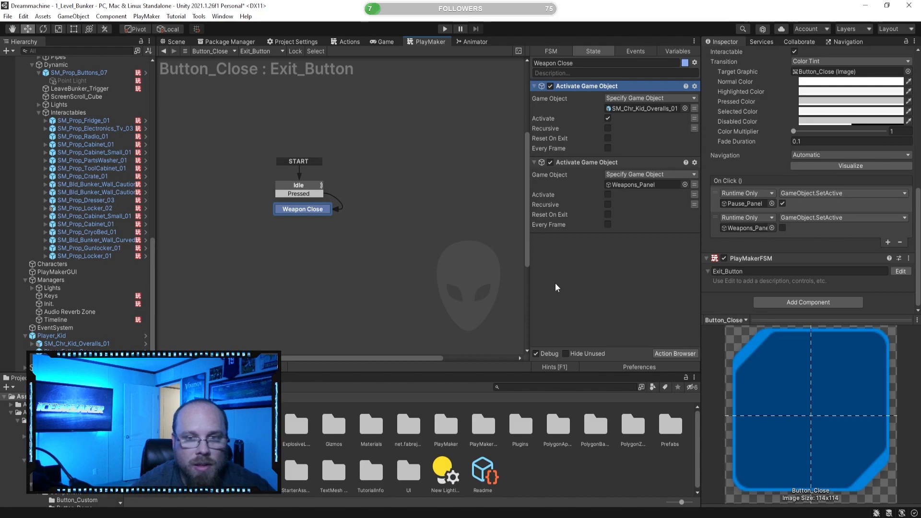
Add a Set Fsm Bool action to the Weapon Close state.
left_click(677, 354)
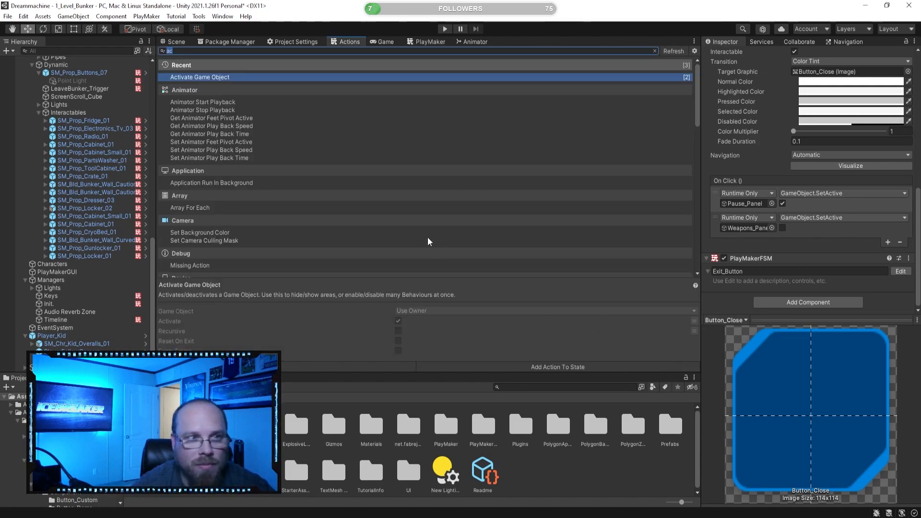
type("bool")
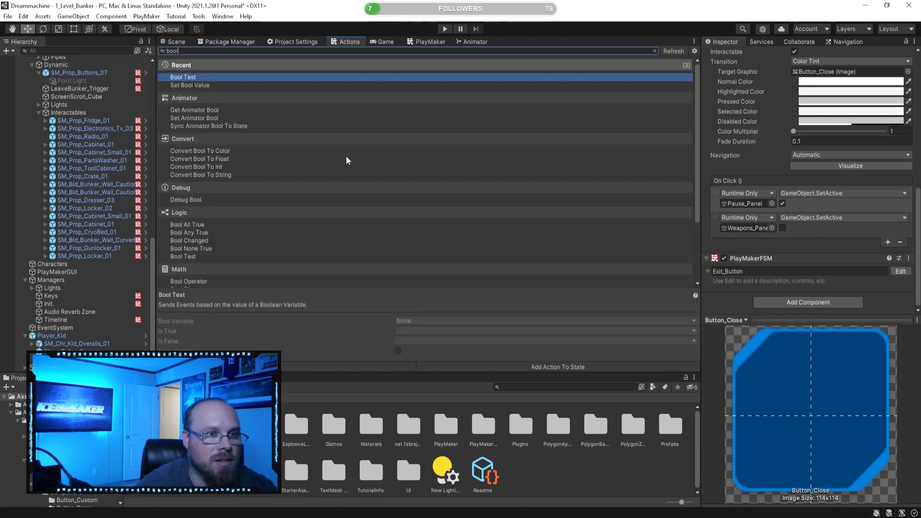
key("BackSpace")
key("BackSpace")
key("BackSpace")
key("BackSpace")
type("set boo")
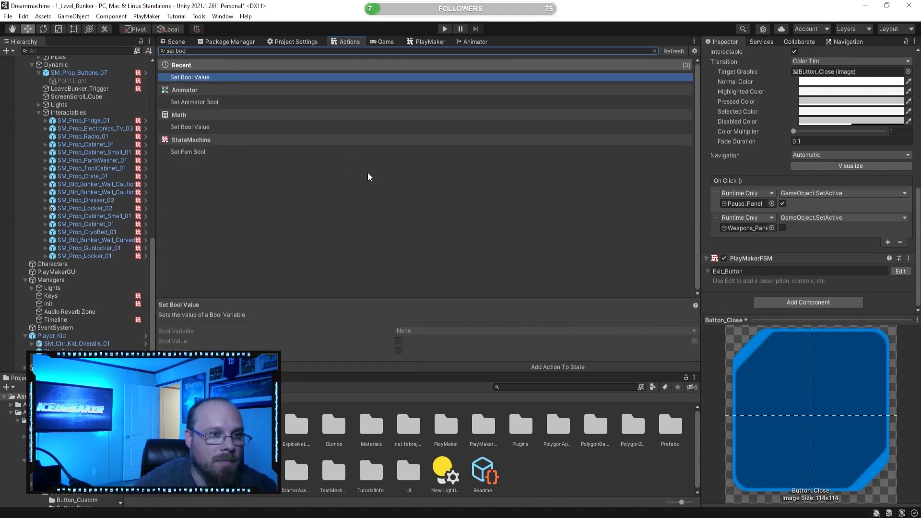
double_click(194, 151)
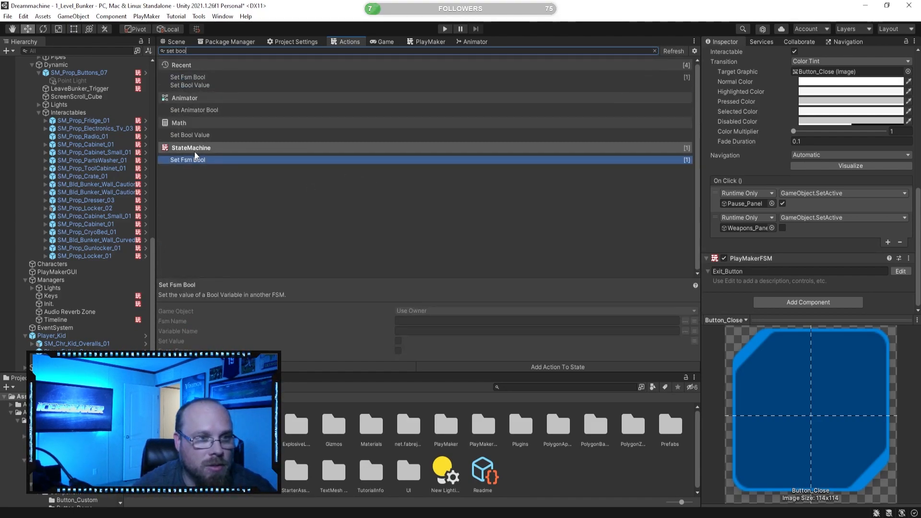
left_click(420, 42)
Point Set Fsm Bool at the Timeline object's Timeline_Manager FSM and set its Weapon_Selected variable to true.
left_click(630, 99)
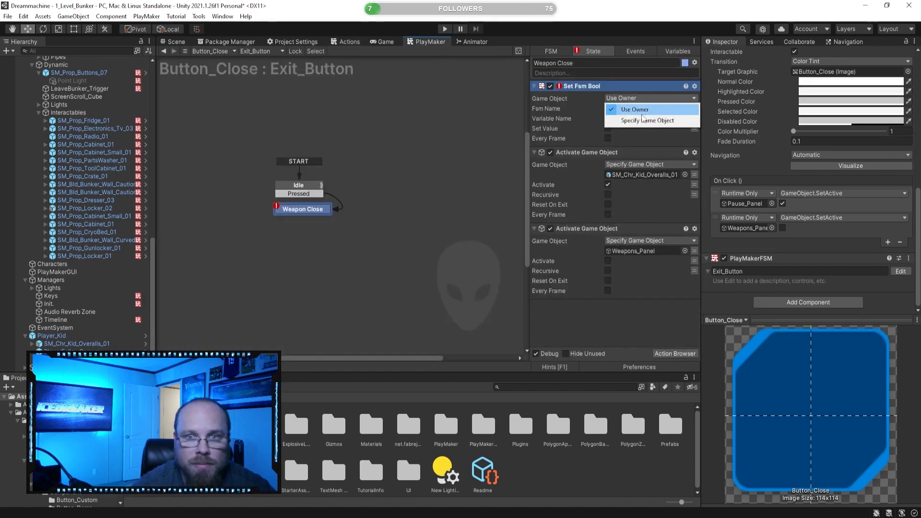
left_click(633, 119)
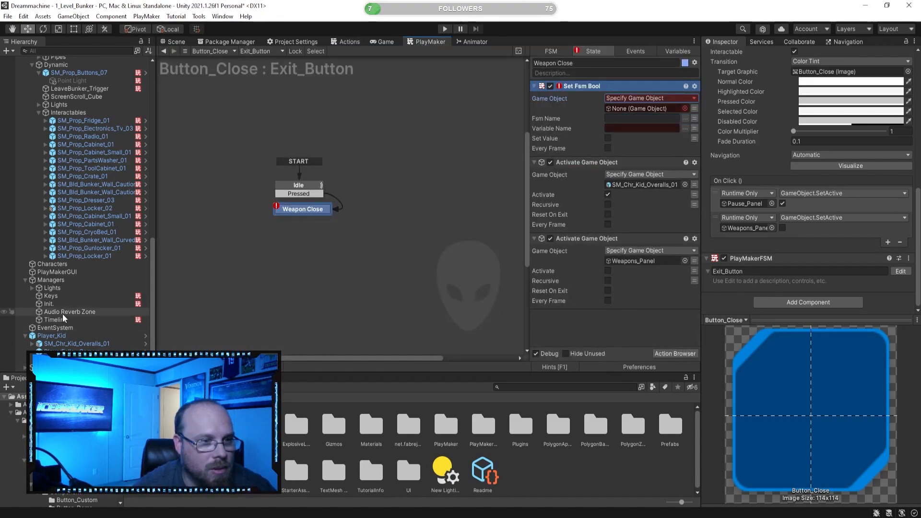
left_click_drag(58, 320, 636, 108)
left_click(685, 118)
left_click(727, 123)
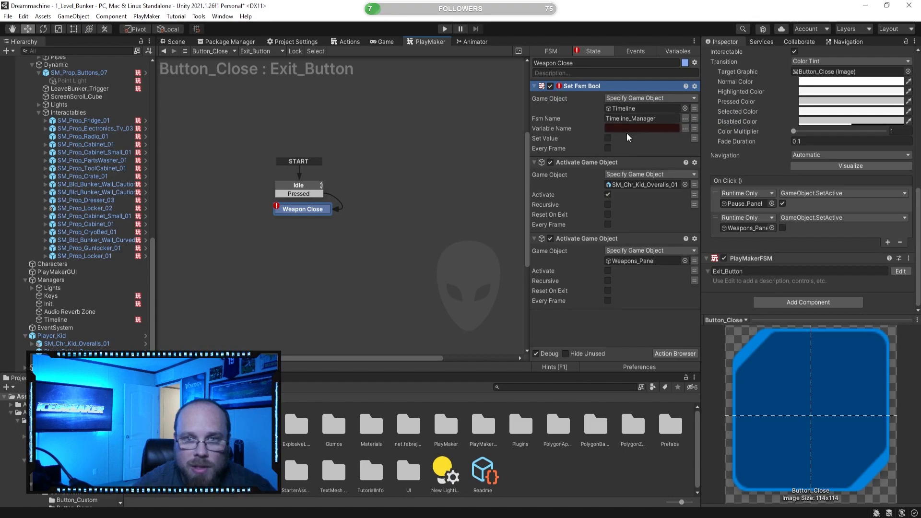
left_click(685, 128)
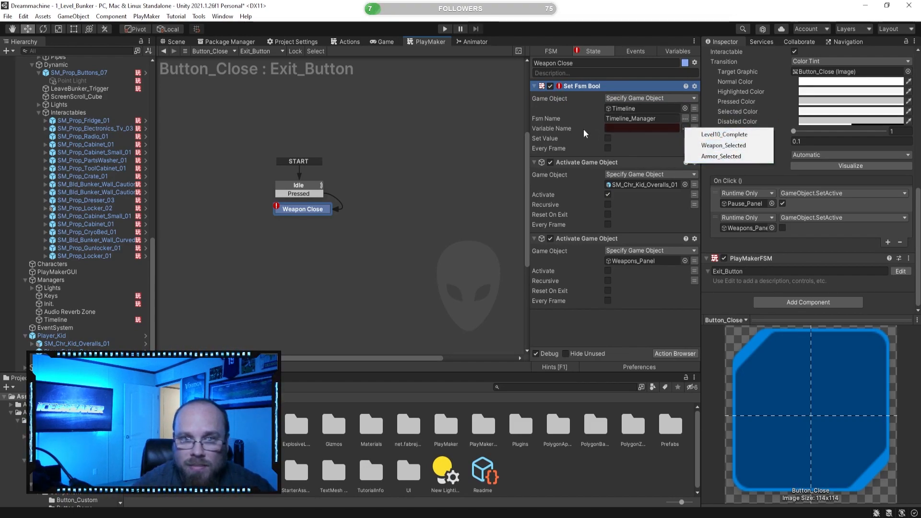
left_click(715, 146)
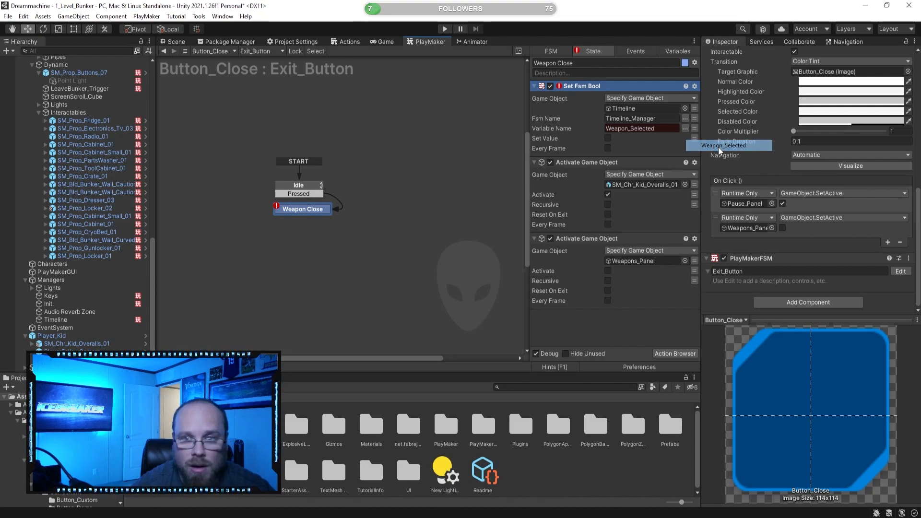
left_click(607, 138)
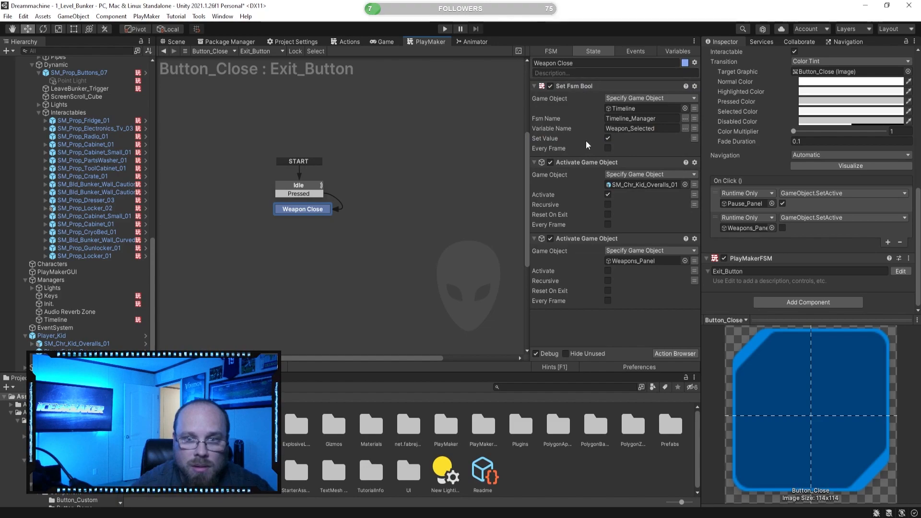
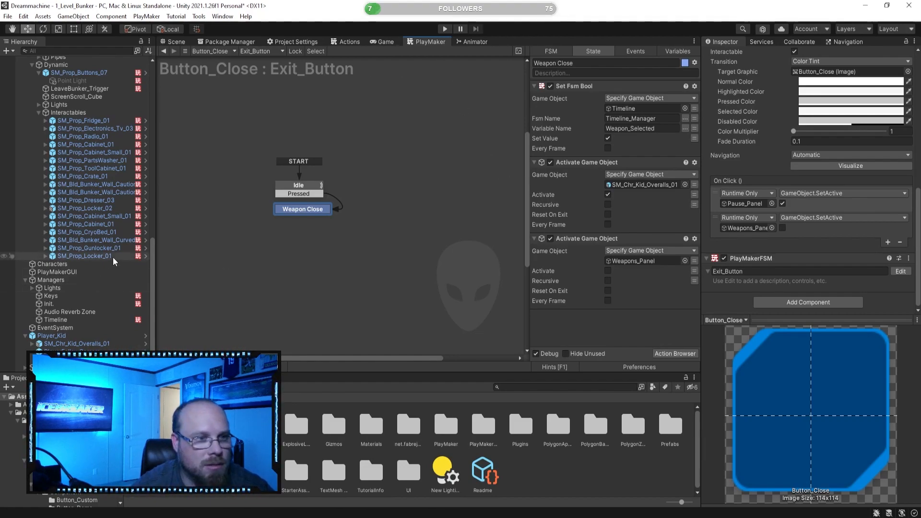
Keep the Exit_Button FSM locked in view and add a Set Animator Trigger action to Weapon Close, targeting a specified game object.
left_click(295, 50)
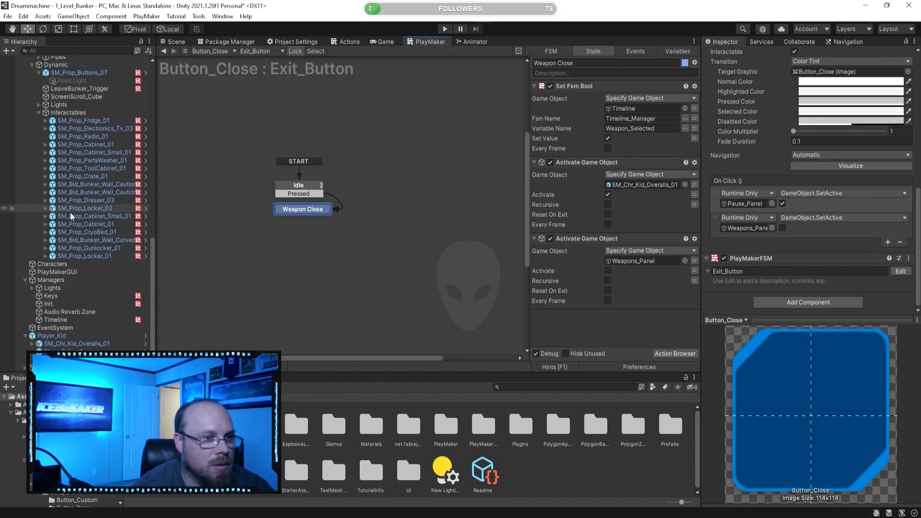
left_click(110, 248)
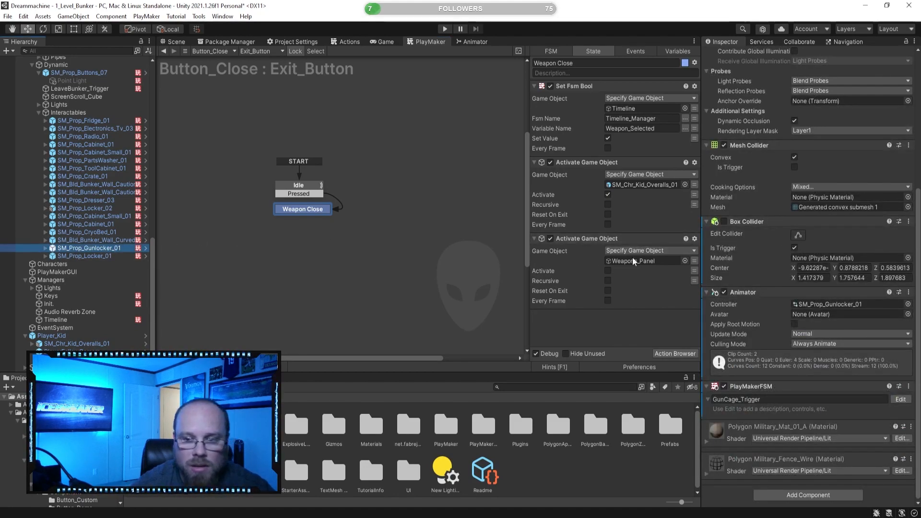
left_click(672, 354)
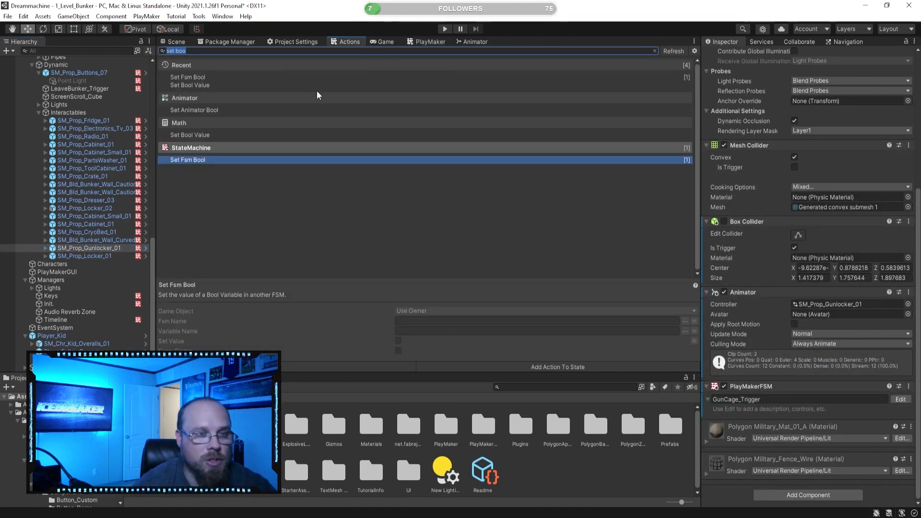
type("set an")
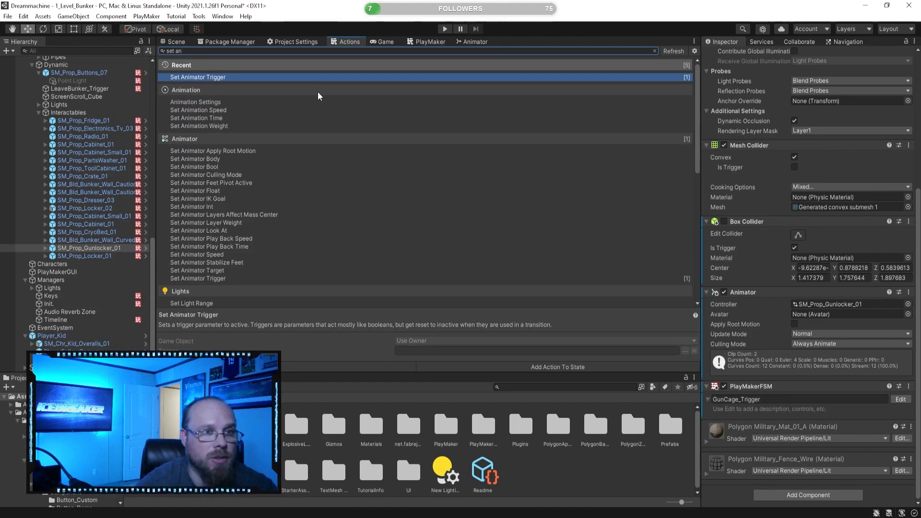
left_click(428, 41)
left_click(647, 299)
left_click(638, 310)
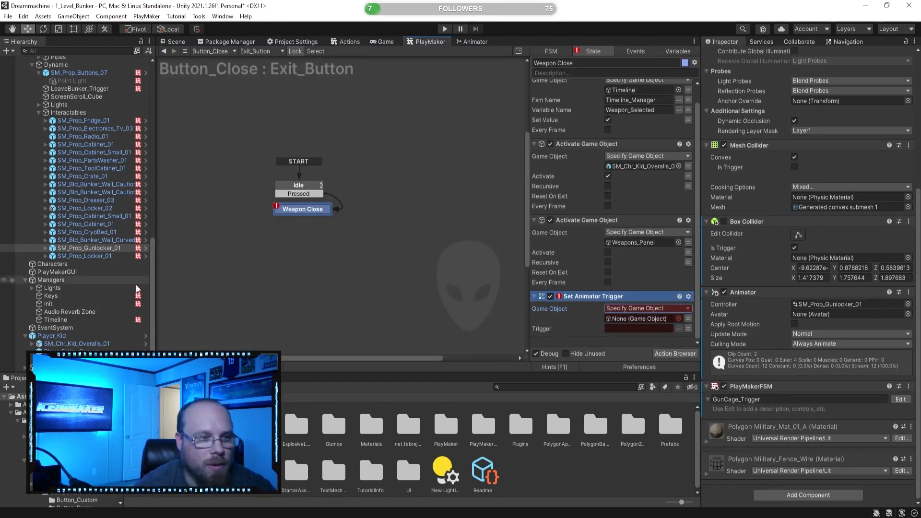
Assign SM_Prop_Gunlocker_01 to the Set Animator Trigger action and set its trigger to Close.
left_click_drag(97, 249, 656, 320)
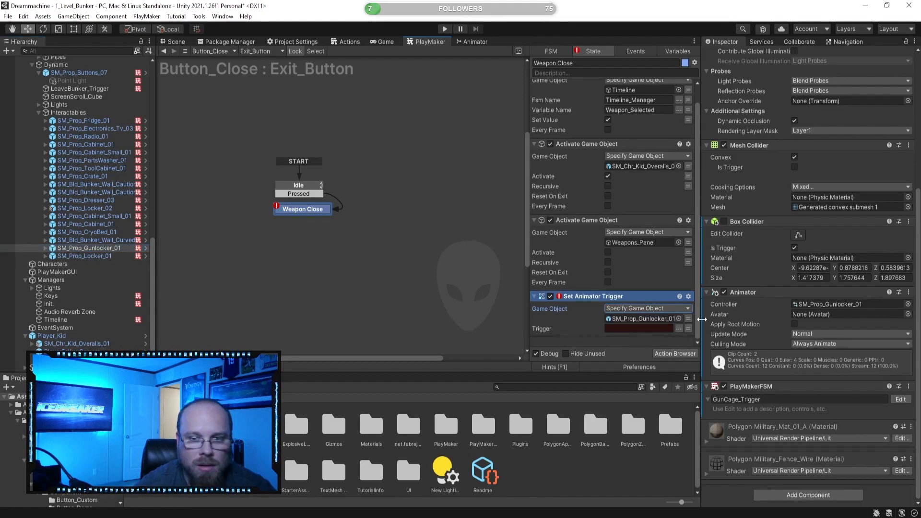
left_click(679, 328)
left_click(699, 344)
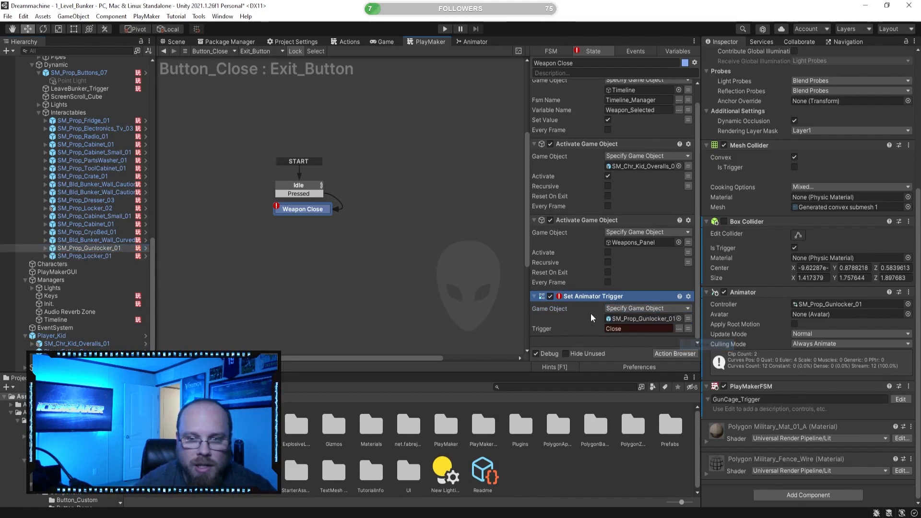
left_click(604, 340)
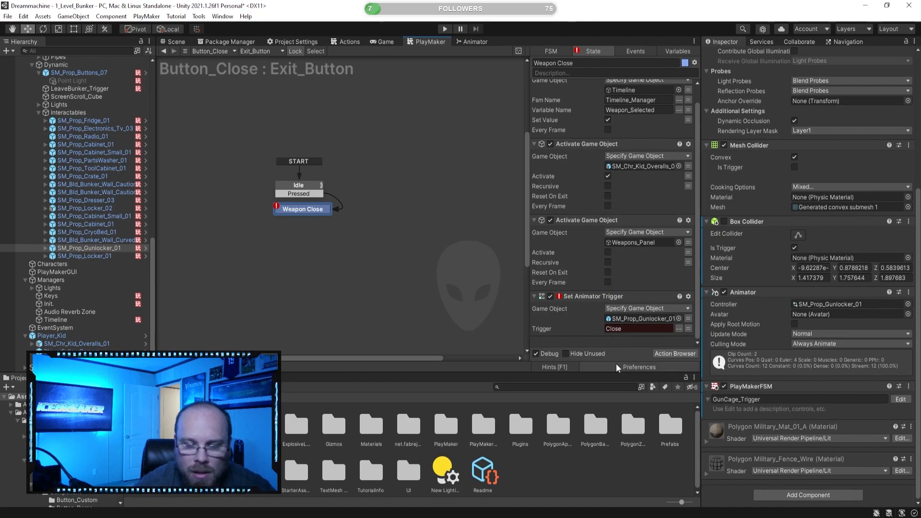
Examine the Weapon Close state and its Set Animator Trigger action for the cause of the flagged error.
left_click(353, 222)
left_click(318, 209)
scroll(590, 300, "down", 2)
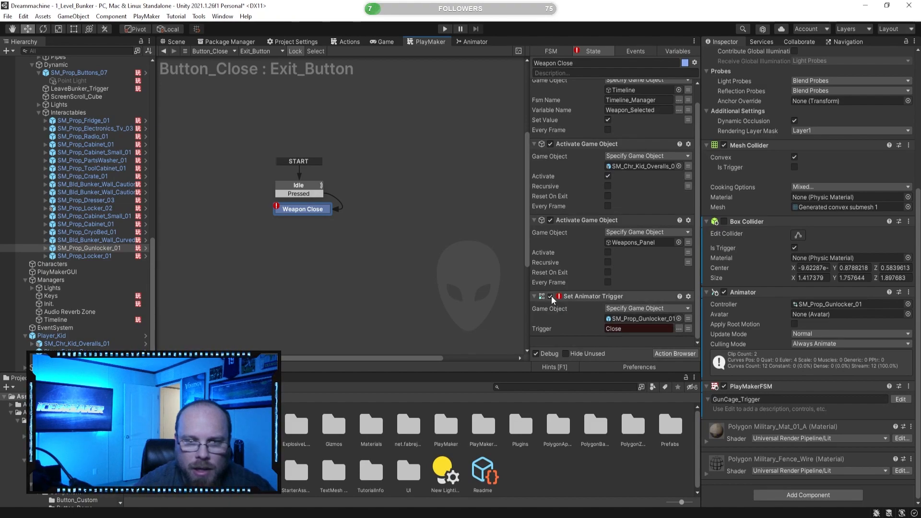
left_click(582, 295)
left_click(318, 204)
left_click(308, 192)
left_click(308, 205)
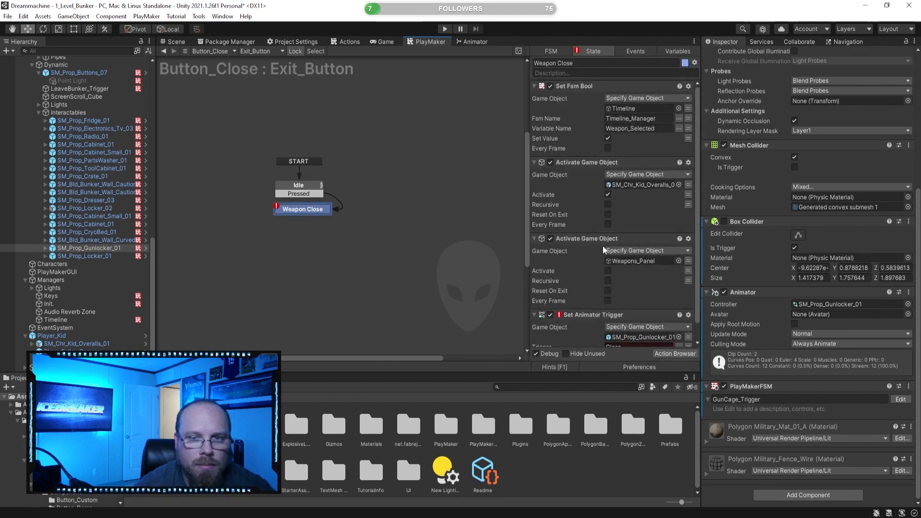
scroll(566, 249, "down", 1)
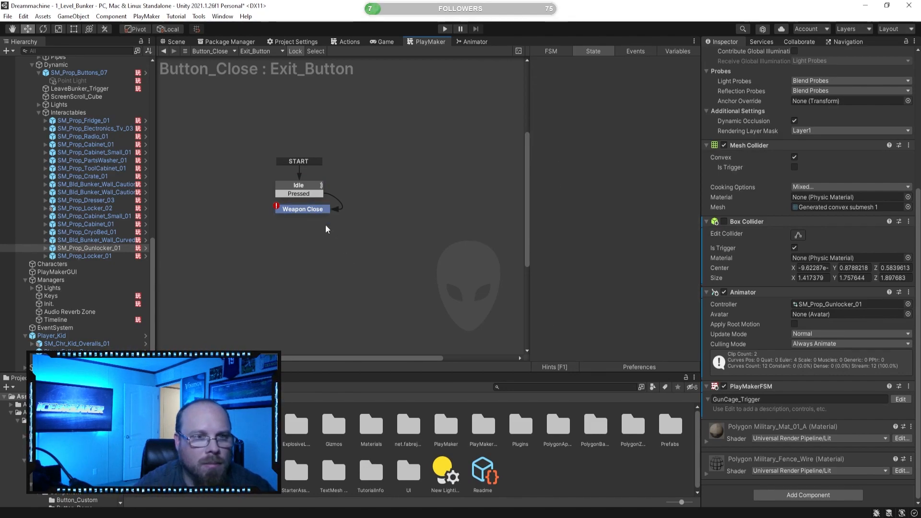
Add a FINISHED transition to the Weapon Close state and link it back to Idle.
right_click(313, 211)
mouse_move(337, 219)
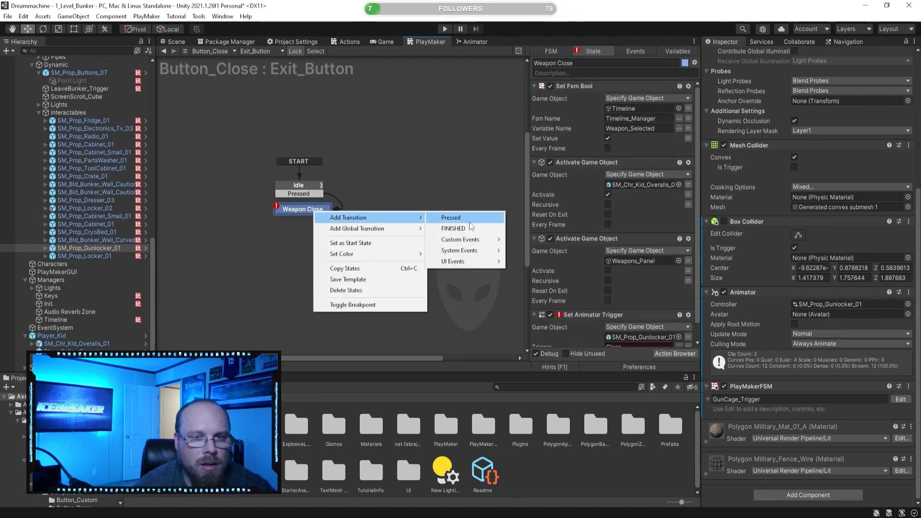
left_click(449, 217)
left_click_drag(313, 218, 304, 183)
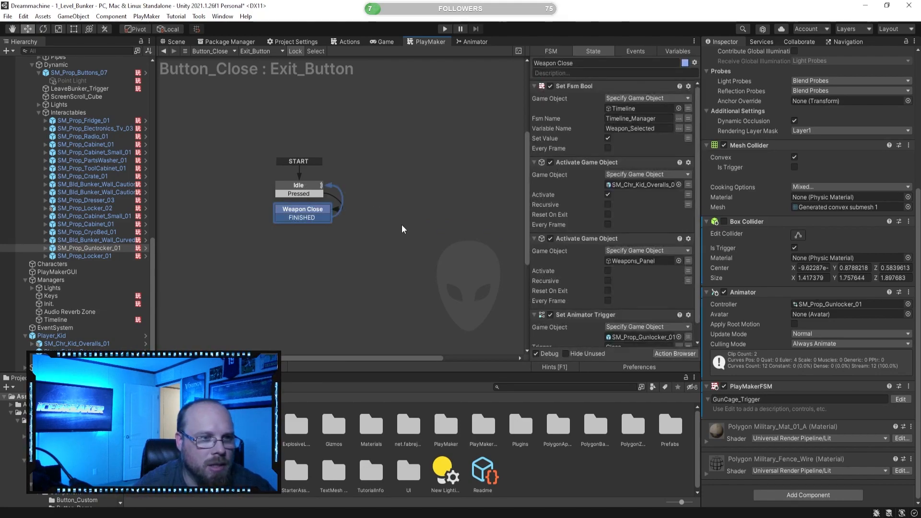
left_click(389, 226)
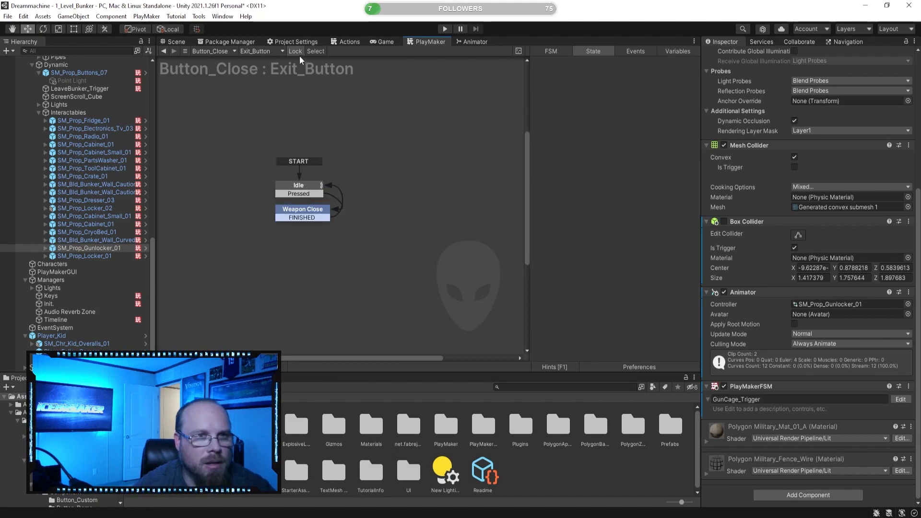
Review all the actions in the Weapon Close state, from Set Fsm Bool down to Set Animator Trigger.
left_click(308, 214)
scroll(598, 257, "down", 1)
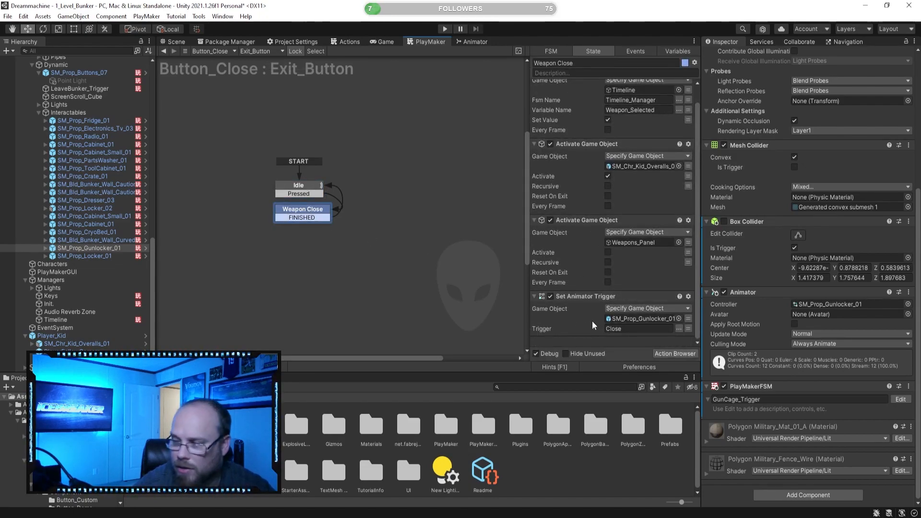
left_click(399, 300)
left_click(310, 208)
scroll(601, 252, "down", 1)
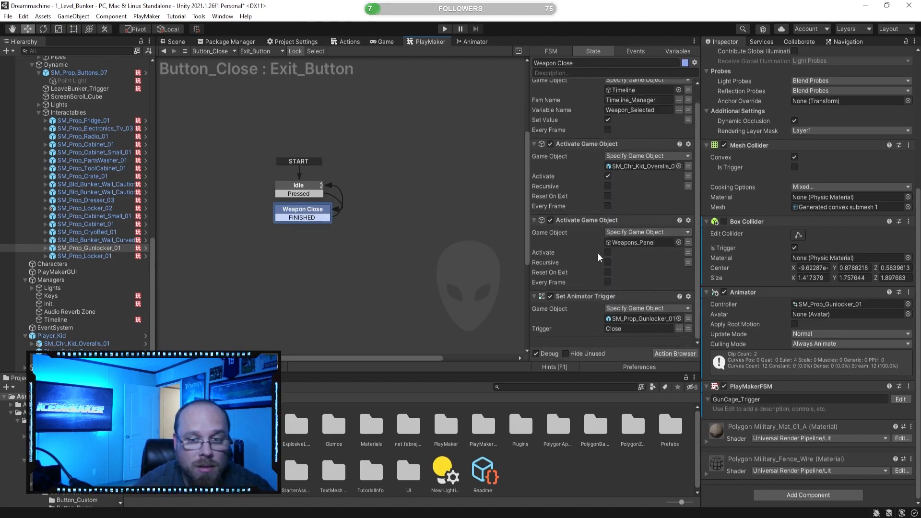
left_click(382, 250)
left_click(308, 201)
left_click(307, 209)
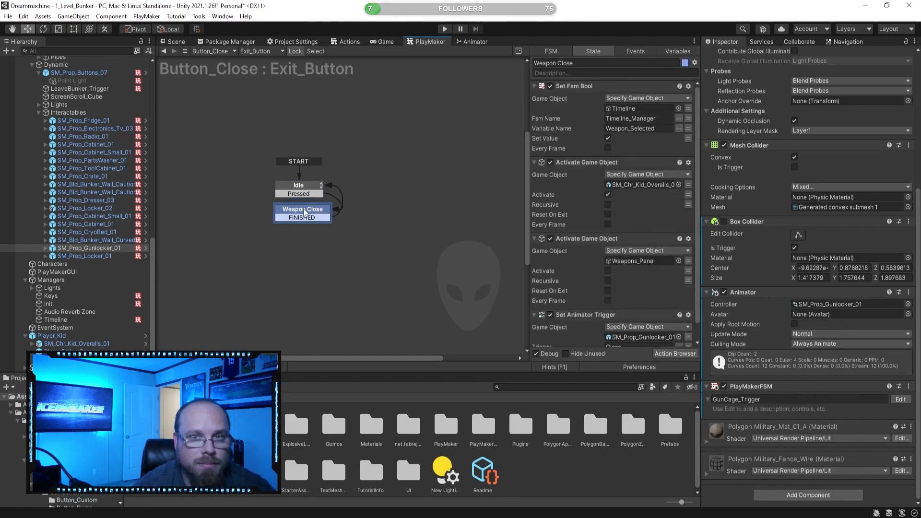
scroll(612, 243, "down", 1)
left_click(354, 255)
left_click(306, 211)
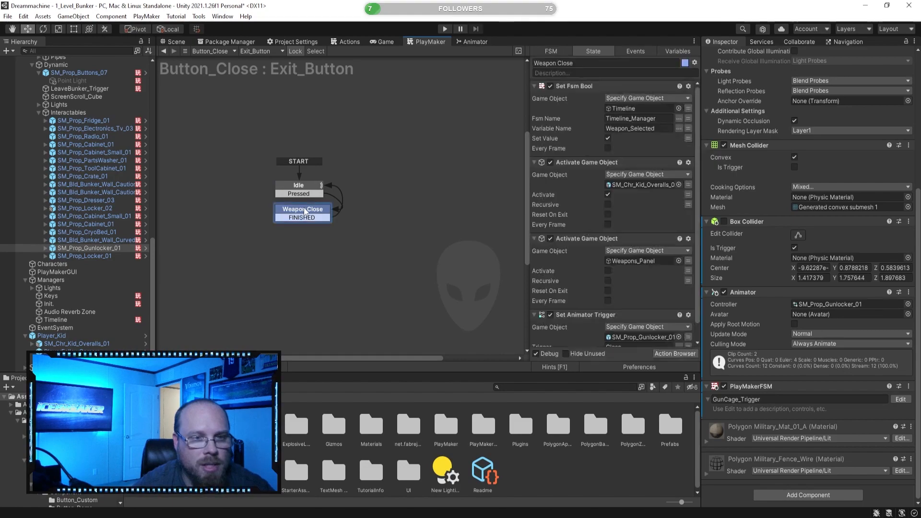
scroll(575, 232, "down", 1)
left_click(386, 267)
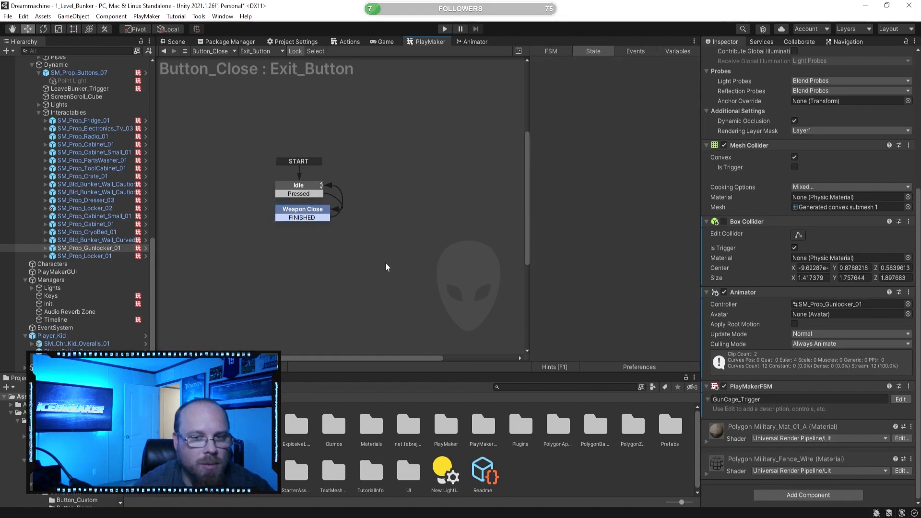
Run the game, walk the player to the gun locker and try to interact with it.
left_click(174, 43)
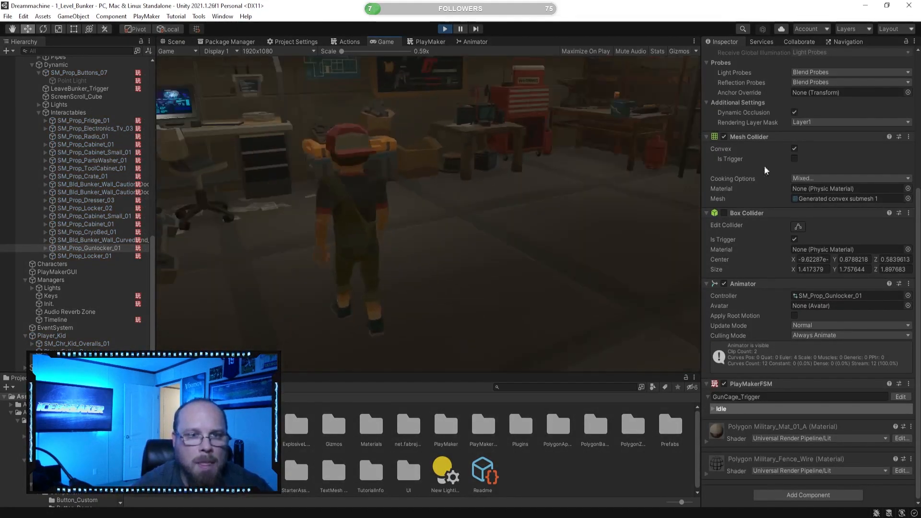
key("w")
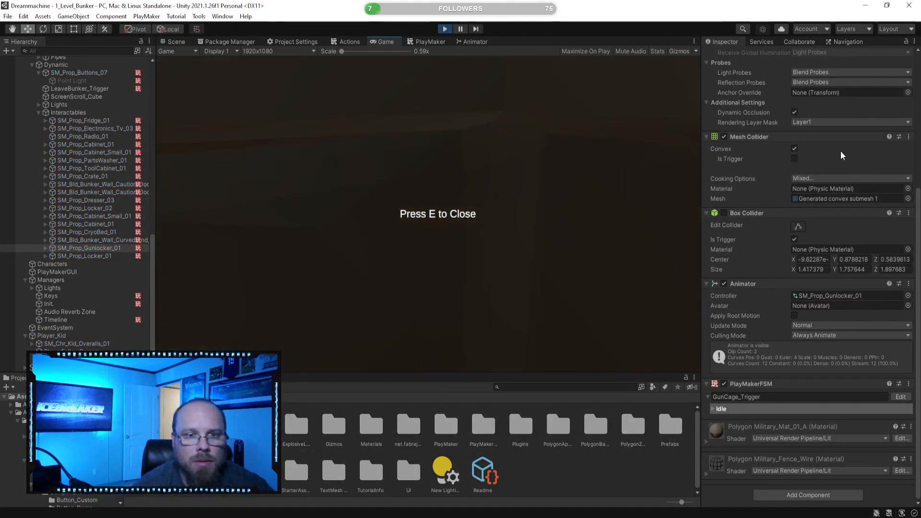
key("w")
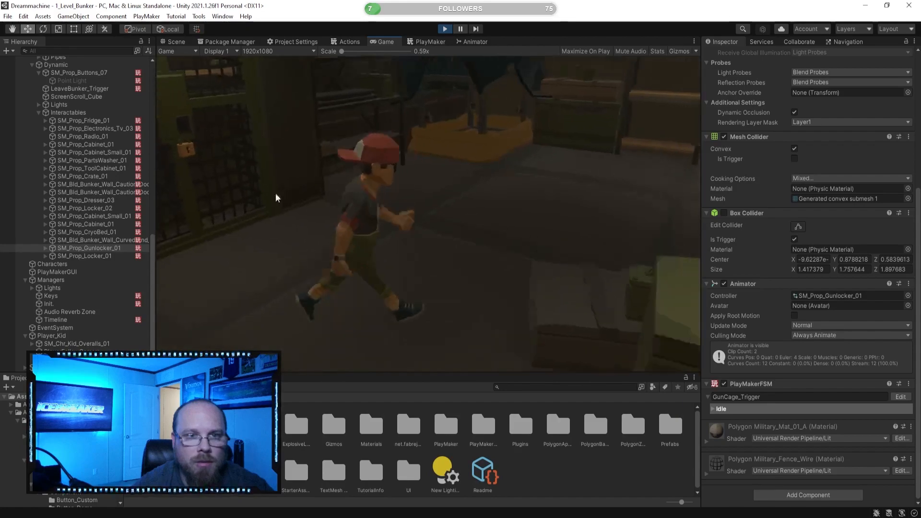
key("w")
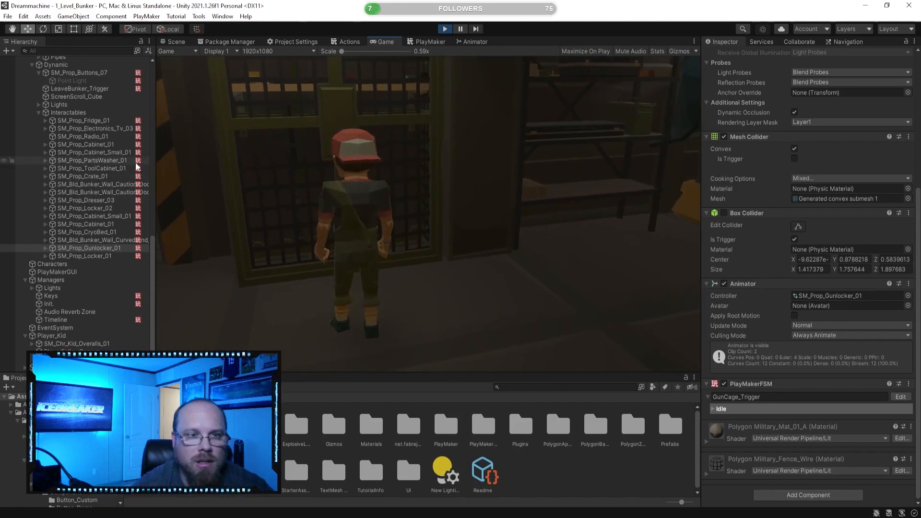
key("e")
Turn on the Level10_Complete variable in the Timeline object's Timeline_Manager FSM while the game is running.
left_click(432, 42)
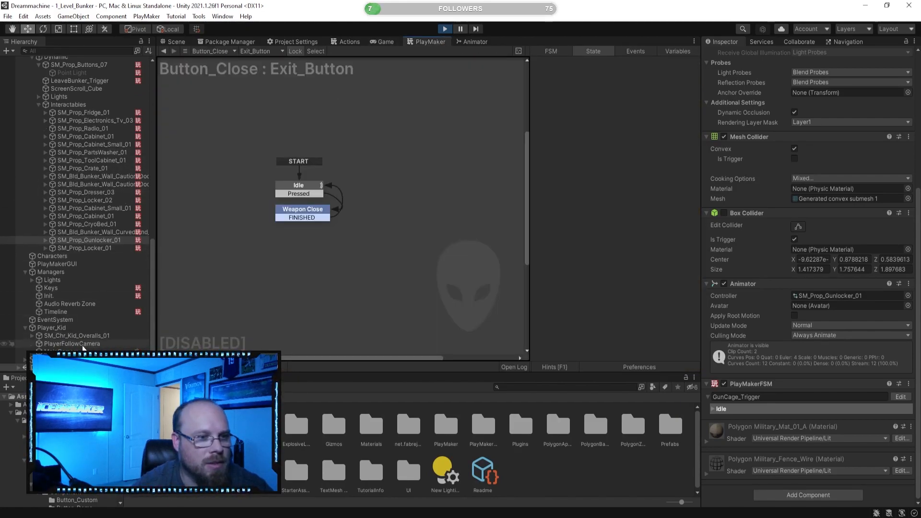
left_click(68, 312)
left_click(634, 52)
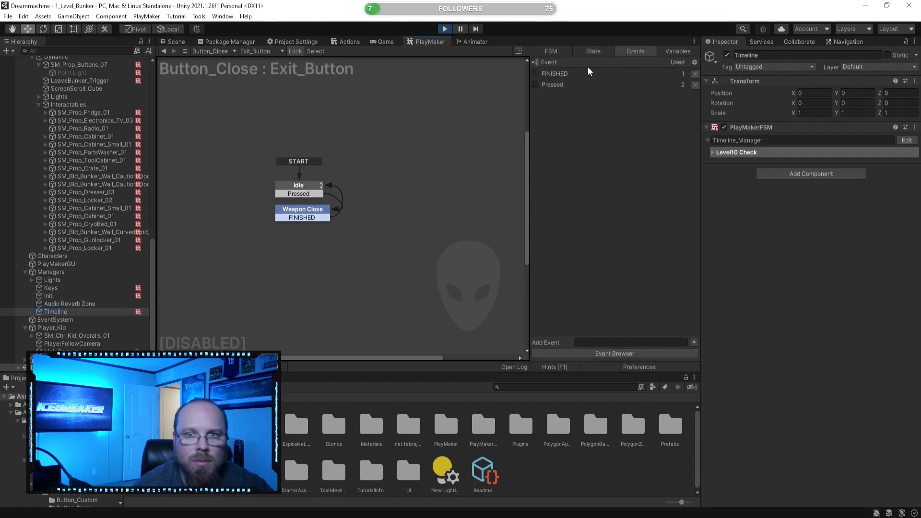
left_click(301, 51)
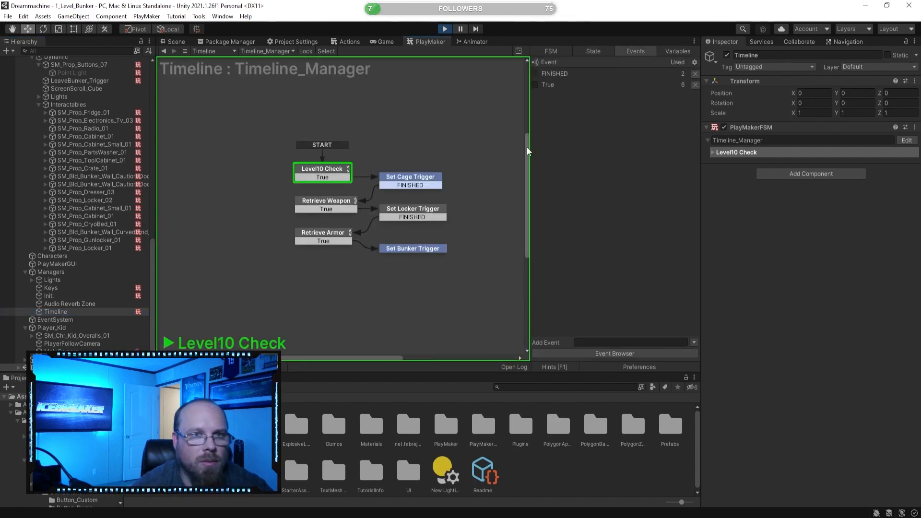
left_click(678, 50)
left_click(563, 96)
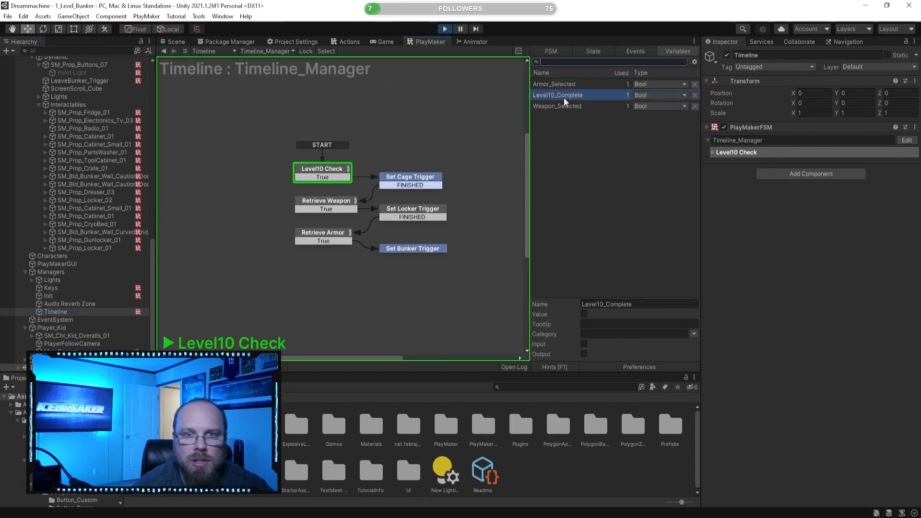
left_click(584, 314)
Return to the running game, face the player towards the gun locker and open it to test the Weapon Loadout panel.
left_click(177, 42)
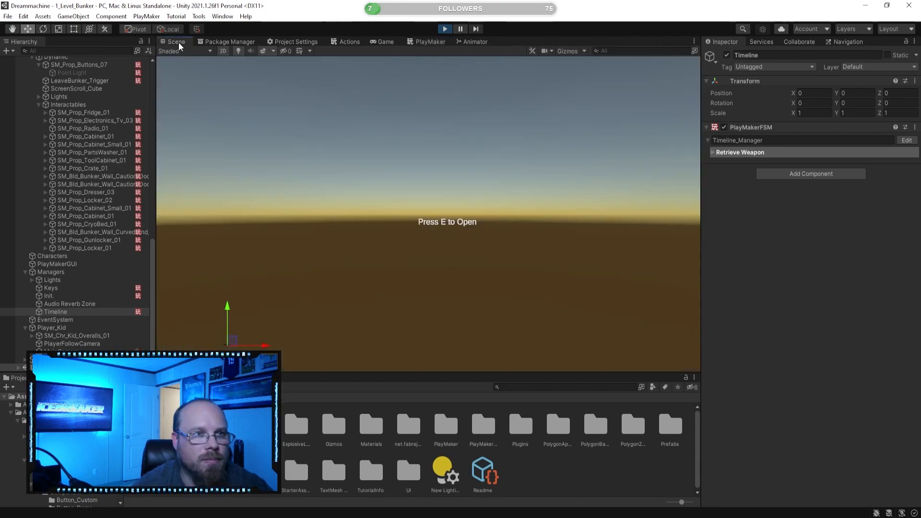
left_click(375, 43)
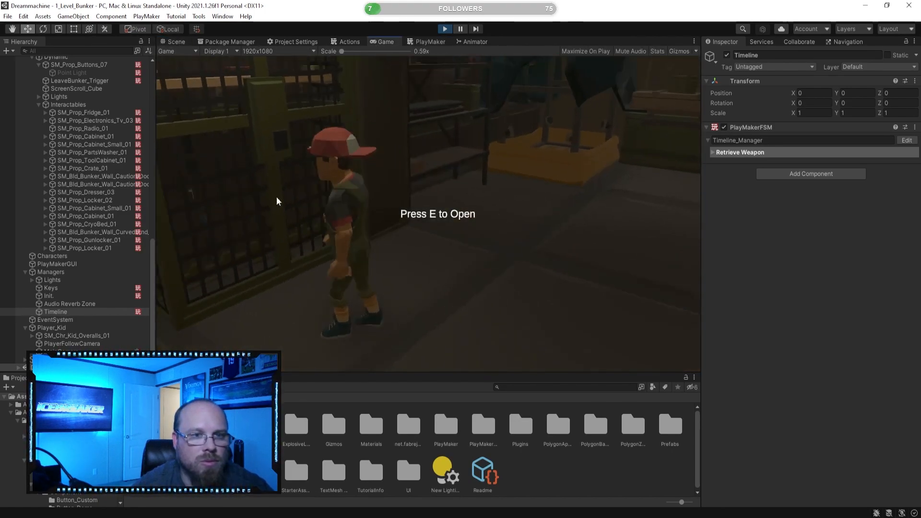
key("s")
key("d")
key("w")
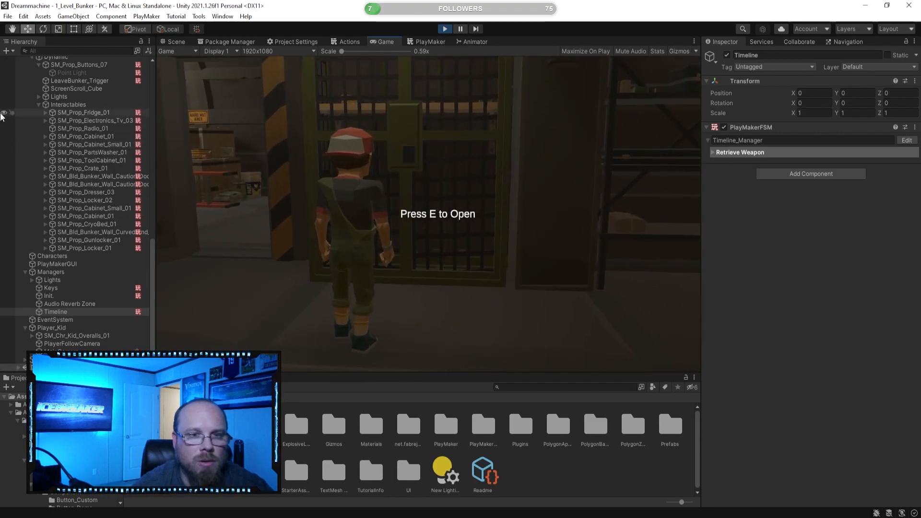
key("e")
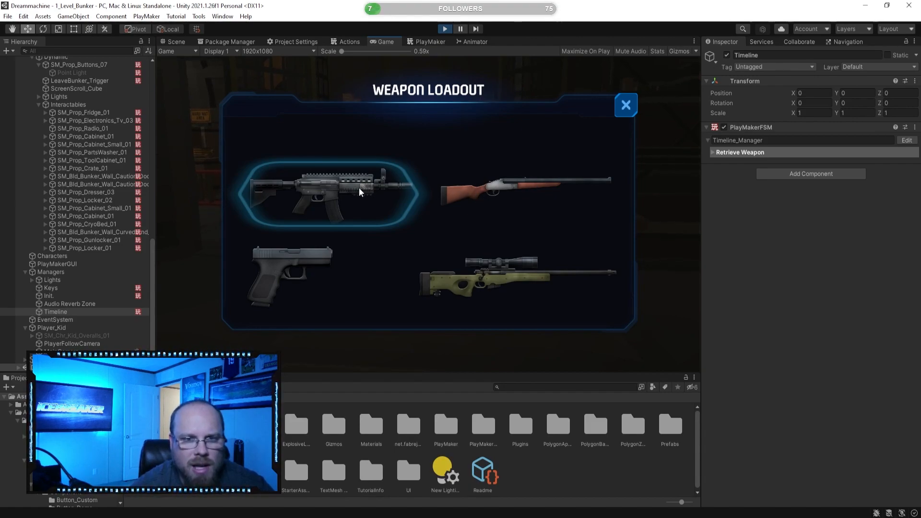
Test selecting the shotgun and assault rifle in the Weapon Loadout panel, close the panel and stop the game.
left_click(508, 188)
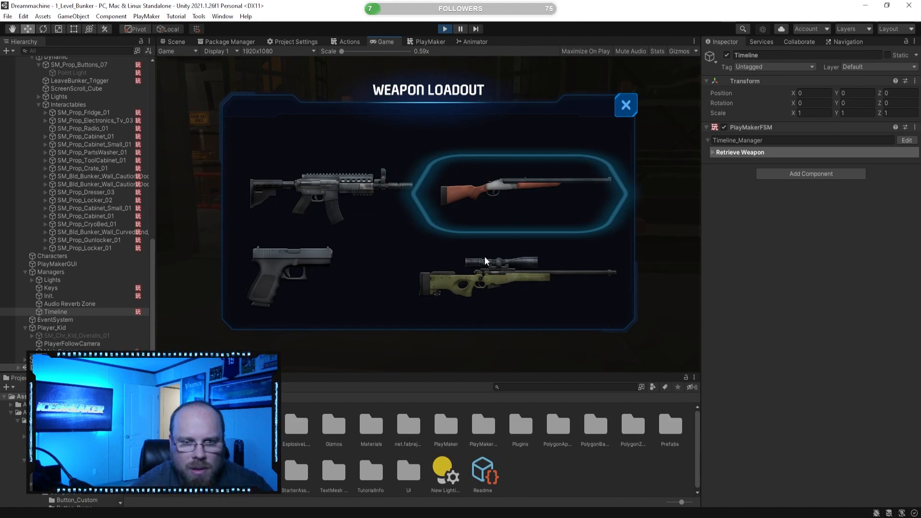
left_click(334, 186)
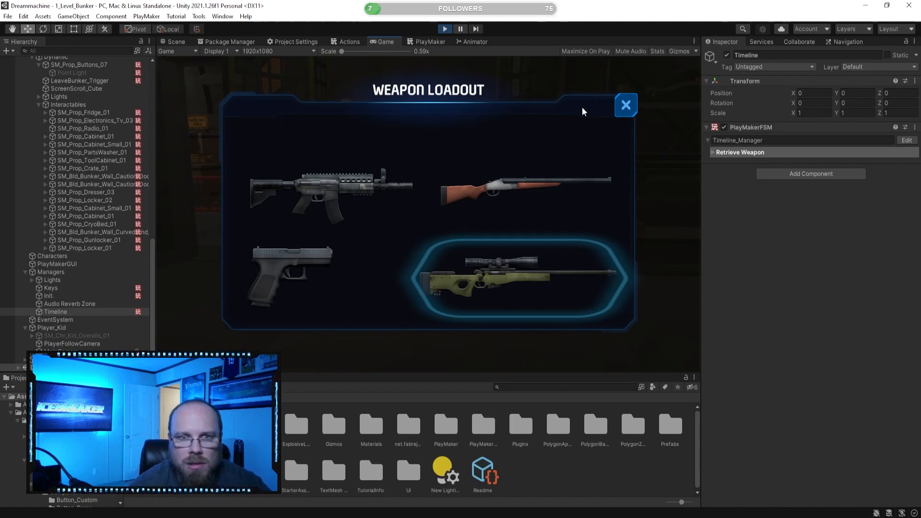
left_click(626, 103)
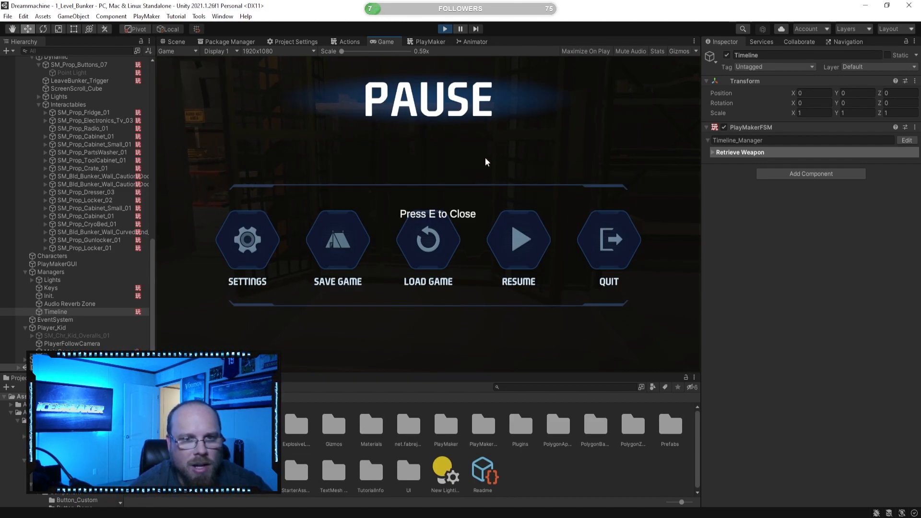
left_click(445, 29)
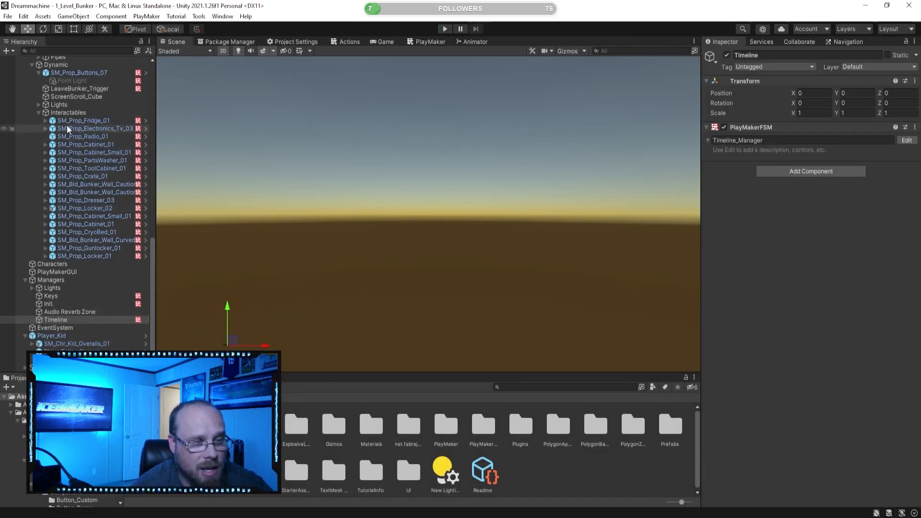
Remove both On Click events, for Pause_Panel and Weapons_Panel, from the Weapons_Panel's Button_Close and save the scene.
scroll(63, 128, "up", 15)
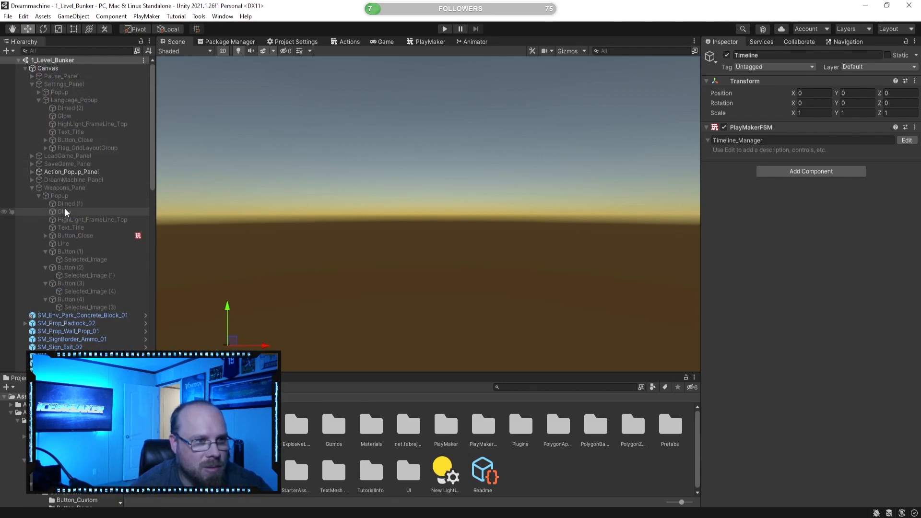
left_click(76, 188)
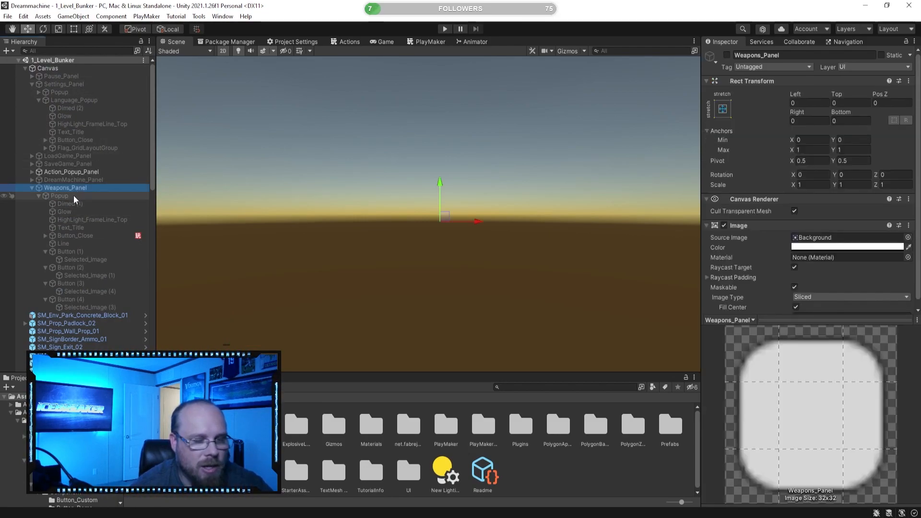
left_click(90, 235)
scroll(775, 219, "down", 3)
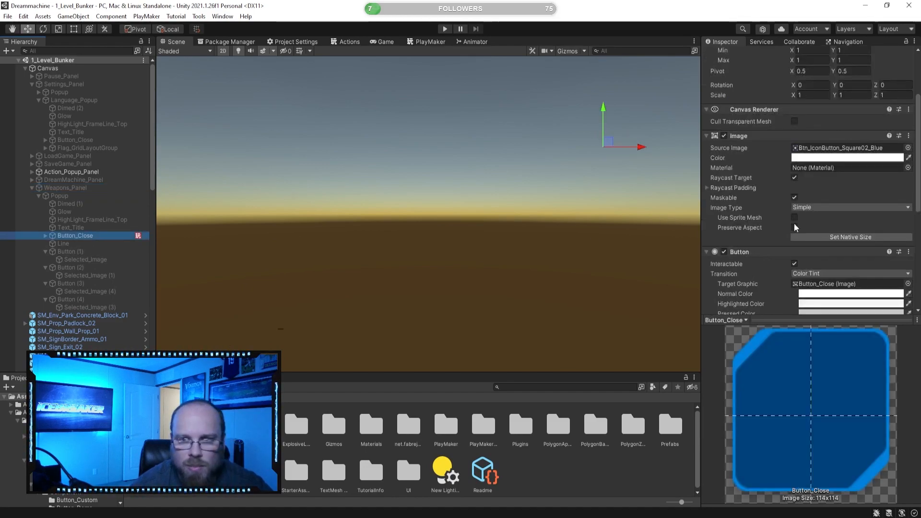
scroll(775, 220, "down", 5)
left_click(769, 184)
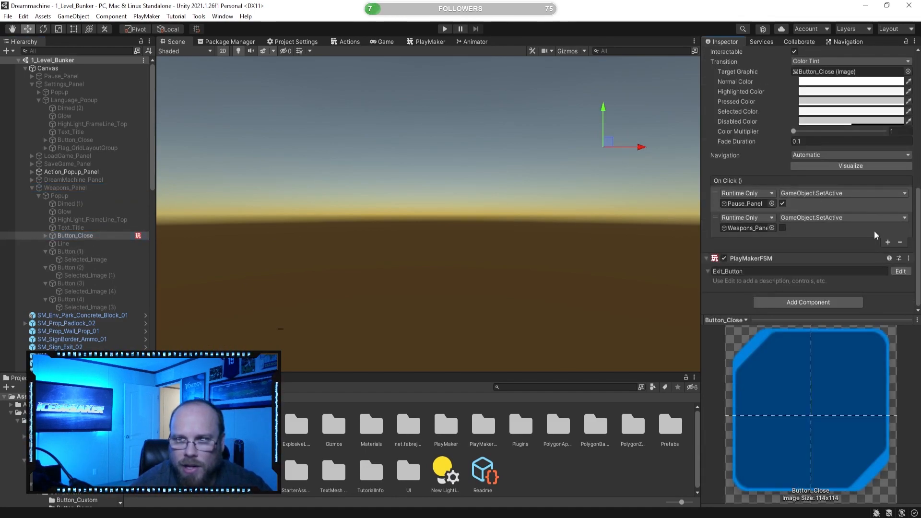
left_click(901, 242)
left_click(901, 242)
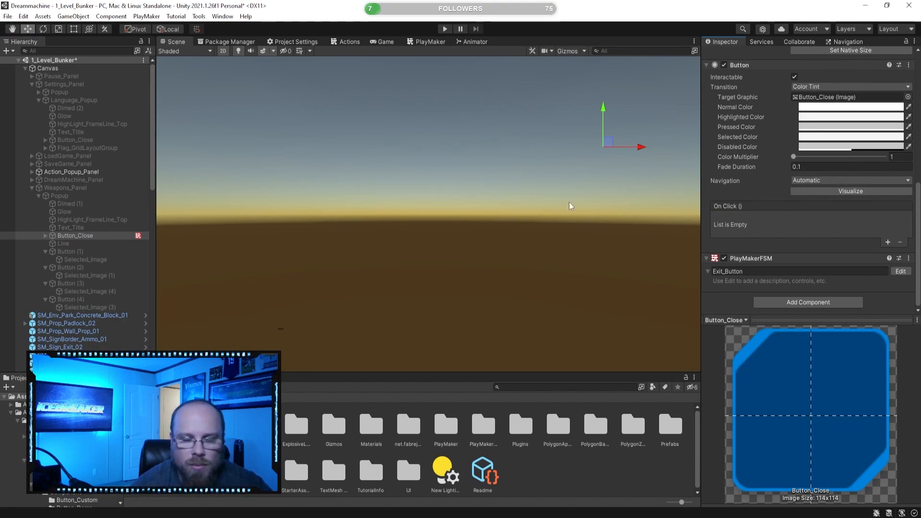
key("ctrl+s")
Run the game and walk the player up to the gun locker.
key("ctrl+p")
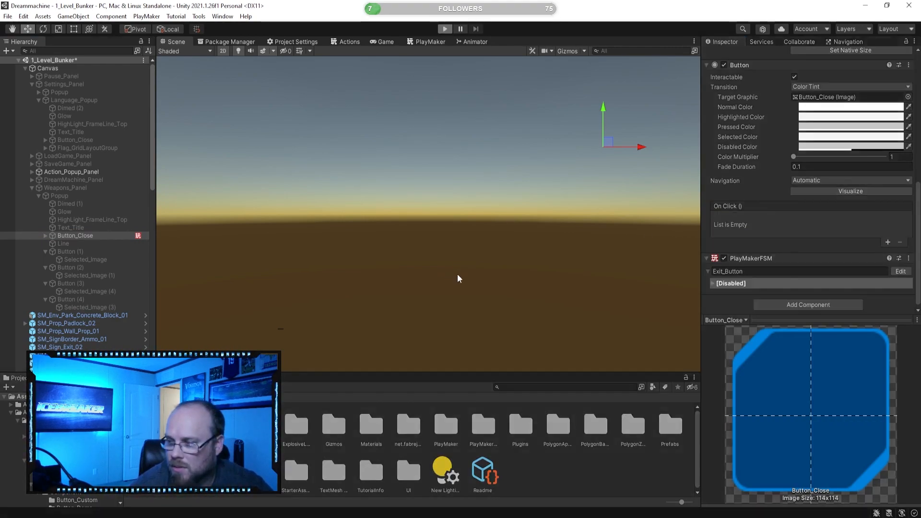
key("w")
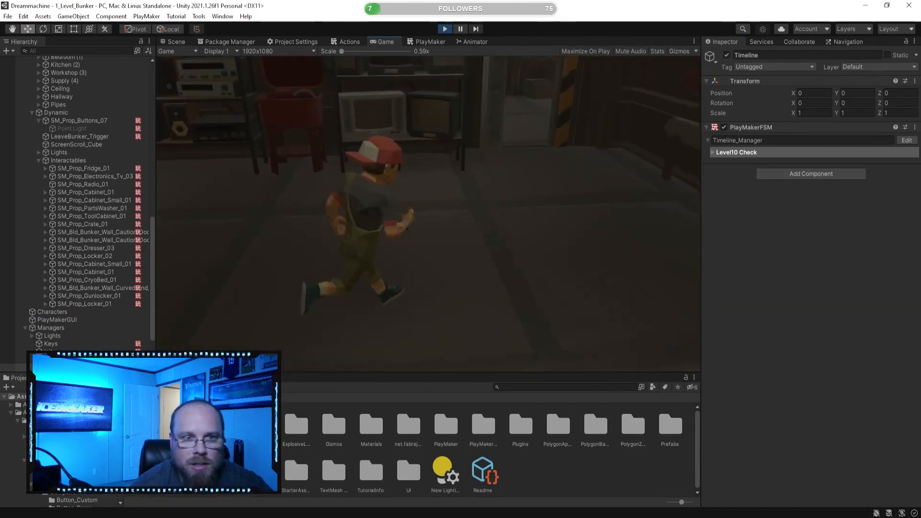
key("w")
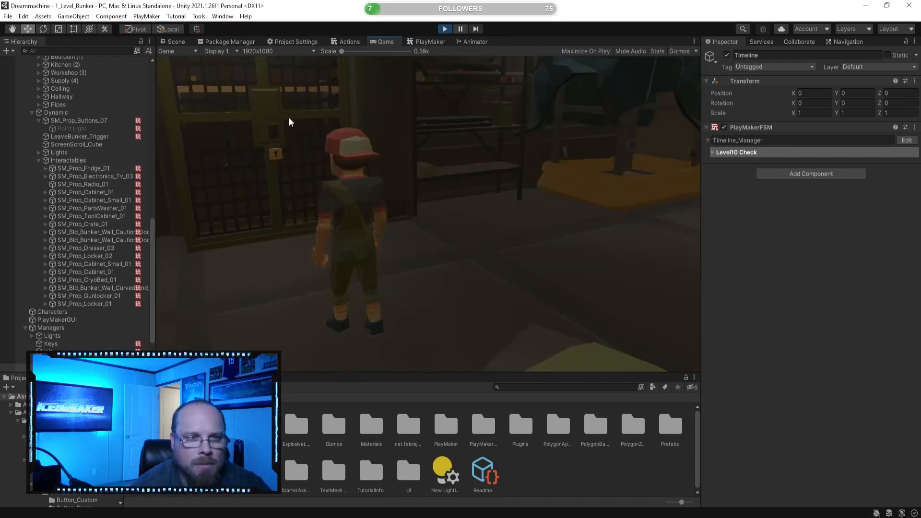
Turn on the Level10_Complete variable in the running Timeline_Manager FSM, then return to the game and open the gun locker.
left_click(428, 42)
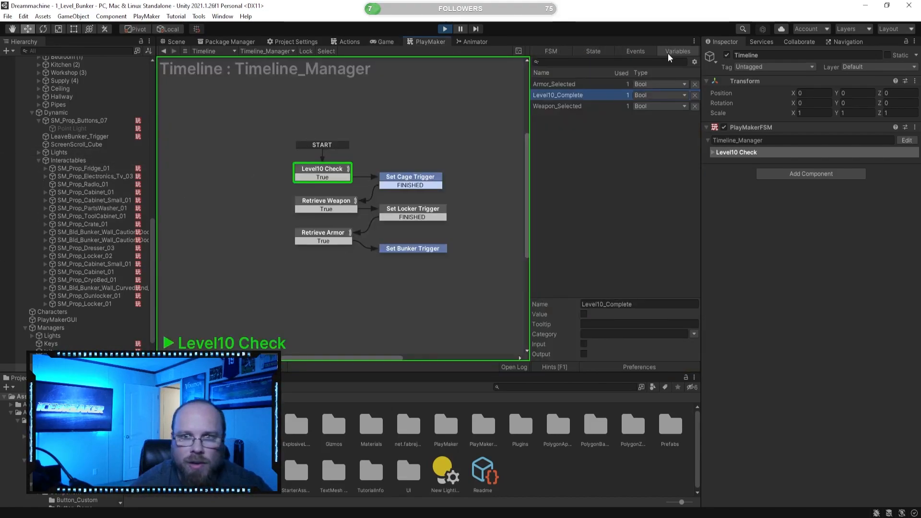
left_click(584, 314)
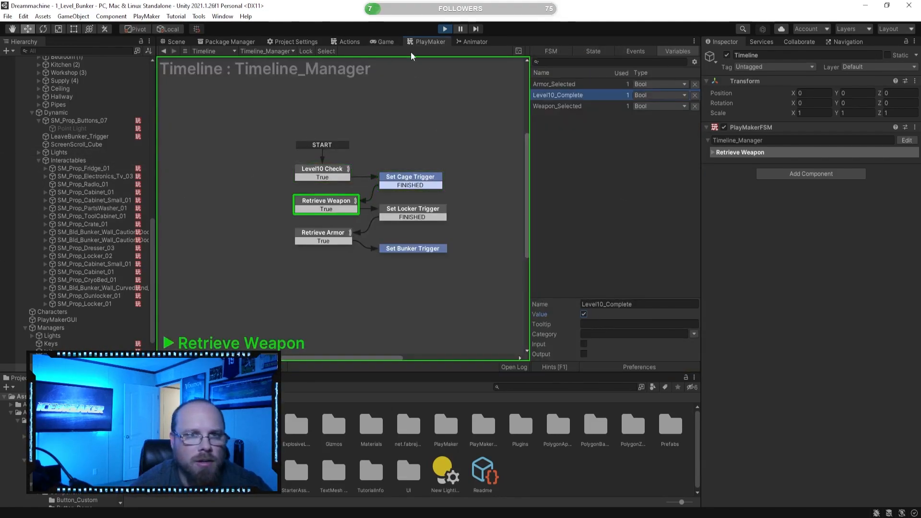
left_click(382, 42)
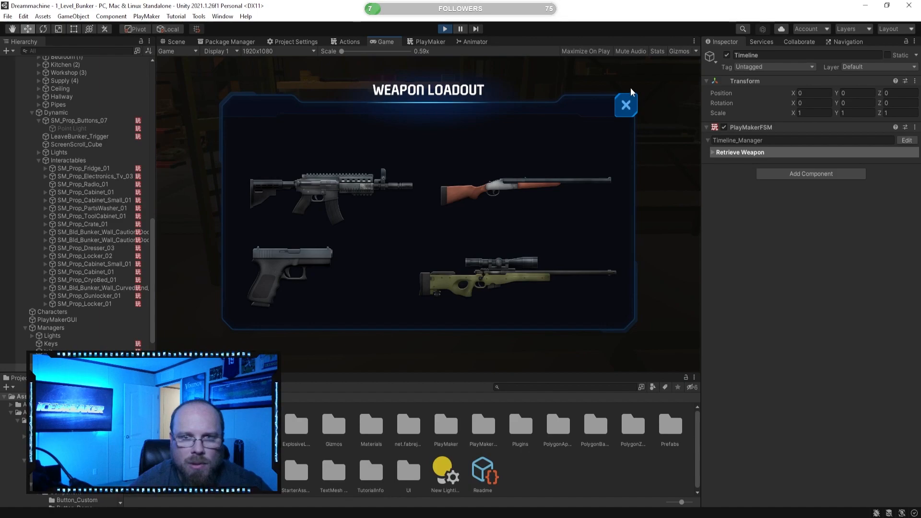
Test closing the Weapon Loadout panel, move the player around the gun locker to check its interaction prompt, and stop the game.
left_click(627, 105)
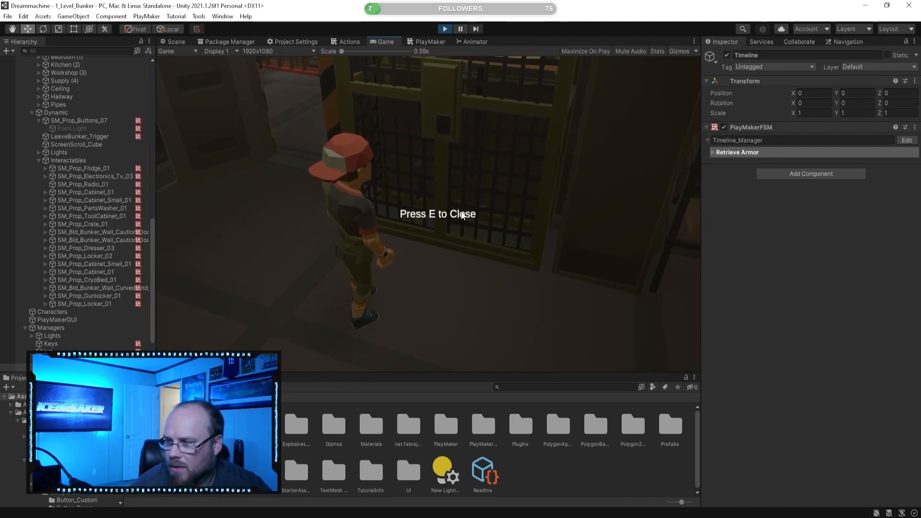
key("s")
key("w")
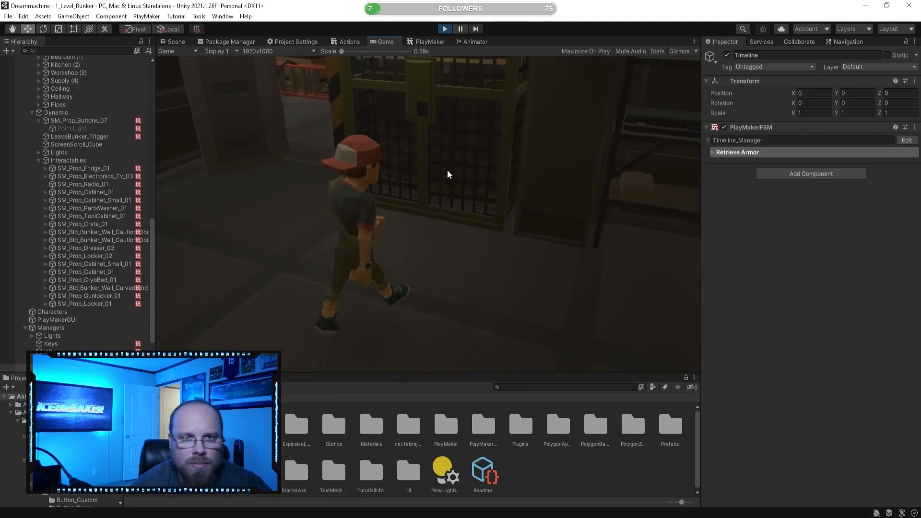
key("w")
key("a")
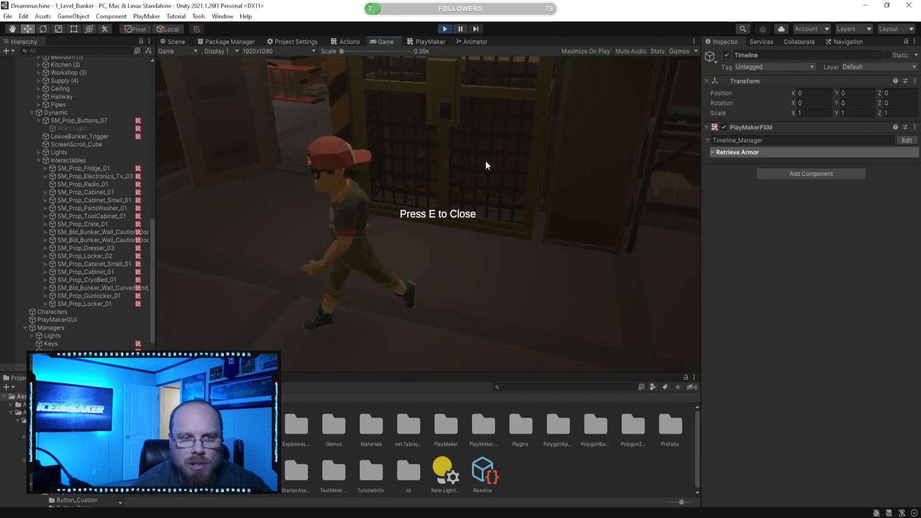
key("s")
key("w")
key("s")
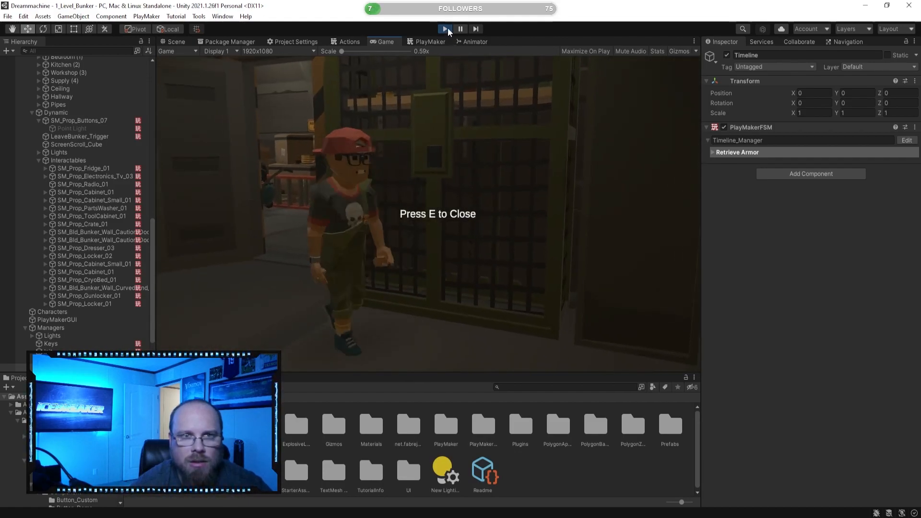
left_click(446, 28)
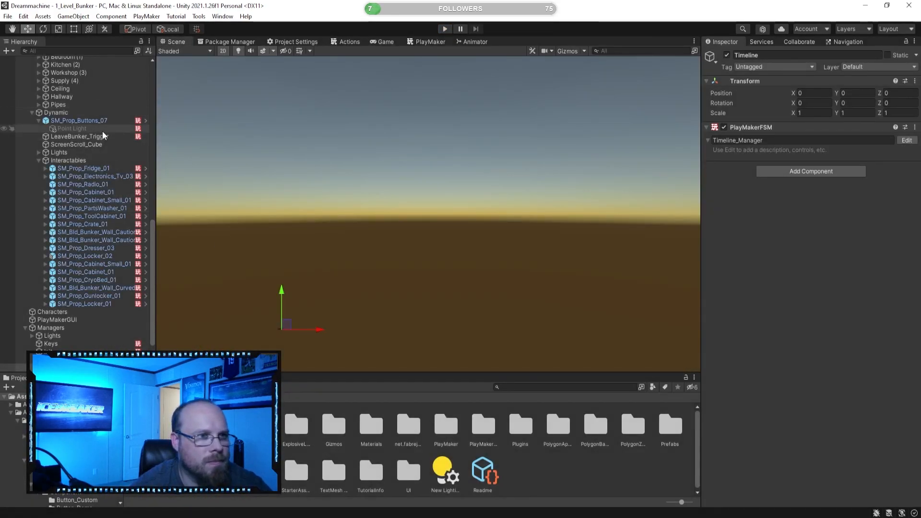
Examine the Locker_Trigger FSM of SM_Prop_Locker_01 and the GunCage_Trigger FSM of SM_Prop_Gunlocker_01.
scroll(102, 132, "up", 14)
scroll(104, 133, "down", 12)
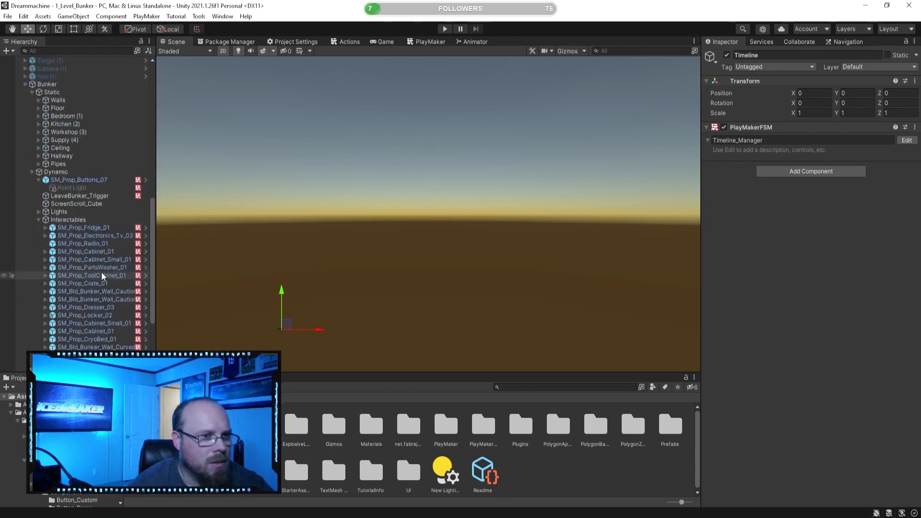
scroll(101, 274, "down", 4)
left_click(114, 275)
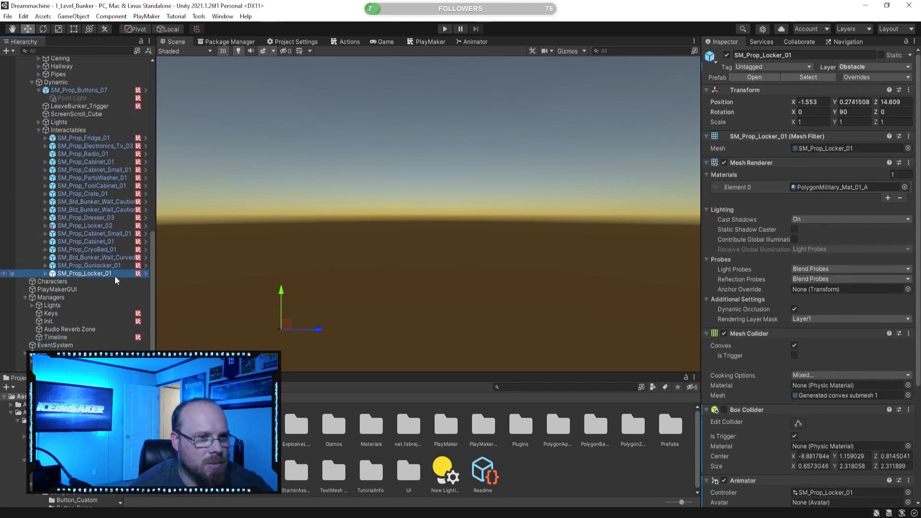
left_click(431, 42)
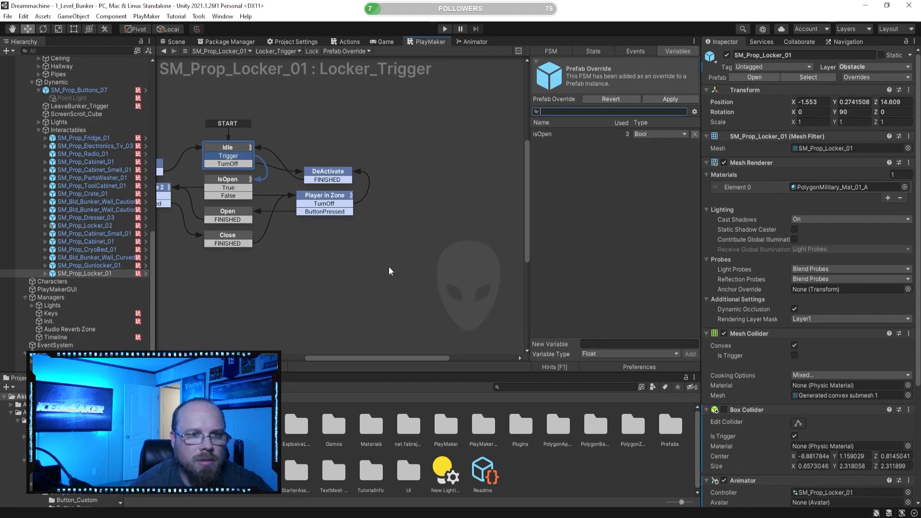
left_click(91, 265)
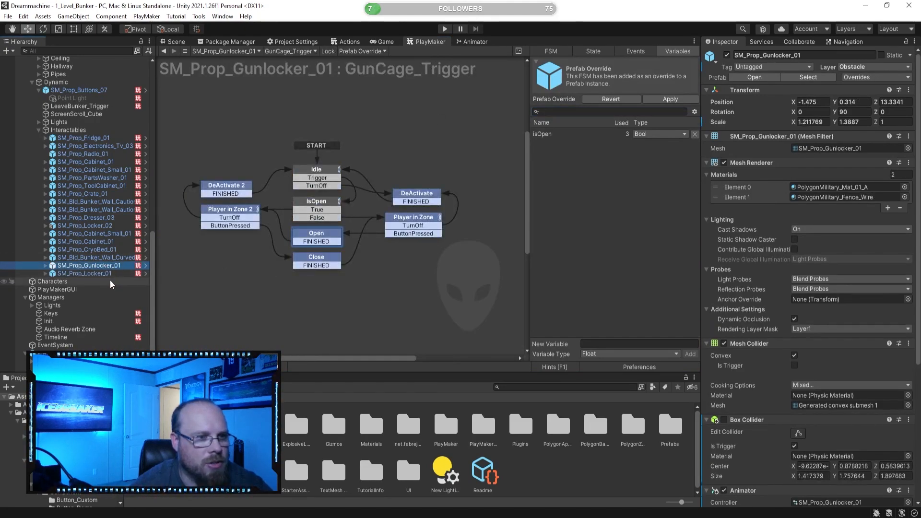
middle_click_drag(294, 267, 374, 263)
left_click(407, 291)
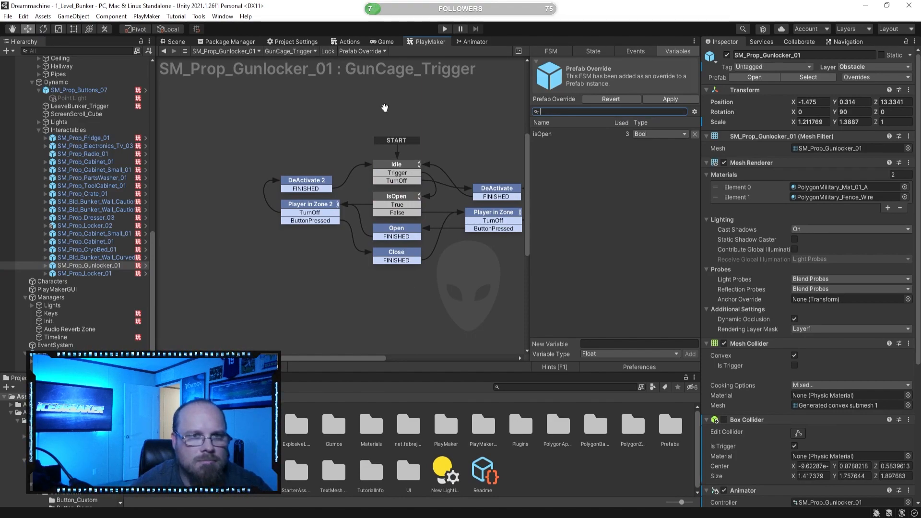
middle_click_drag(426, 119, 381, 118)
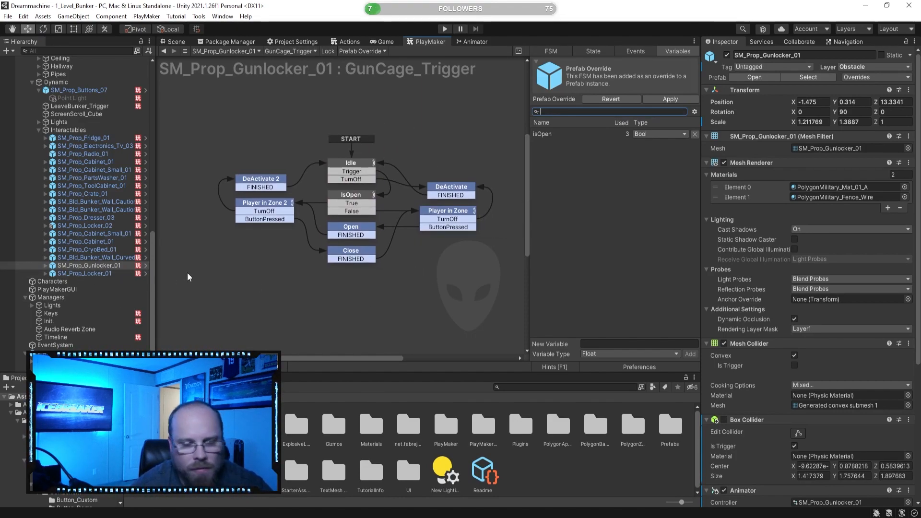
scroll(774, 356, "down", 5)
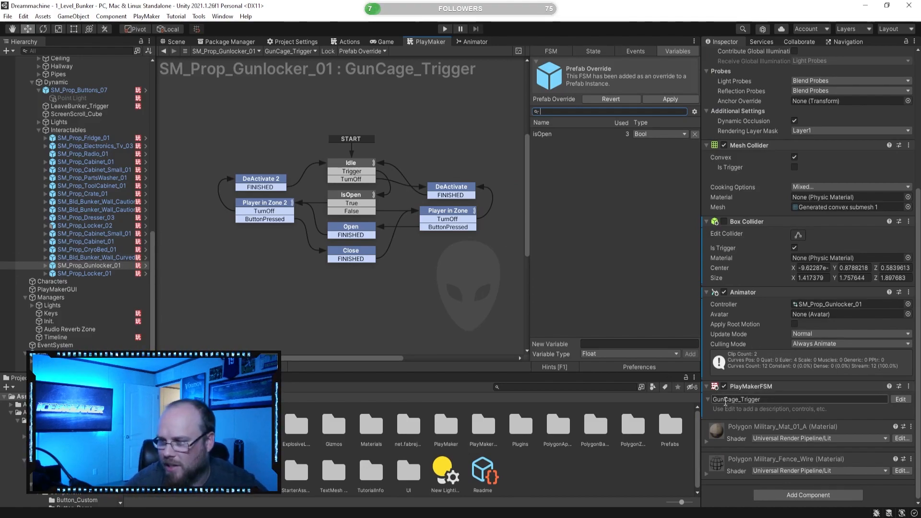
Review the actions of the GunCage_Trigger FSM's Open state and add a Wait action with a time of 1 to it.
left_click(352, 231)
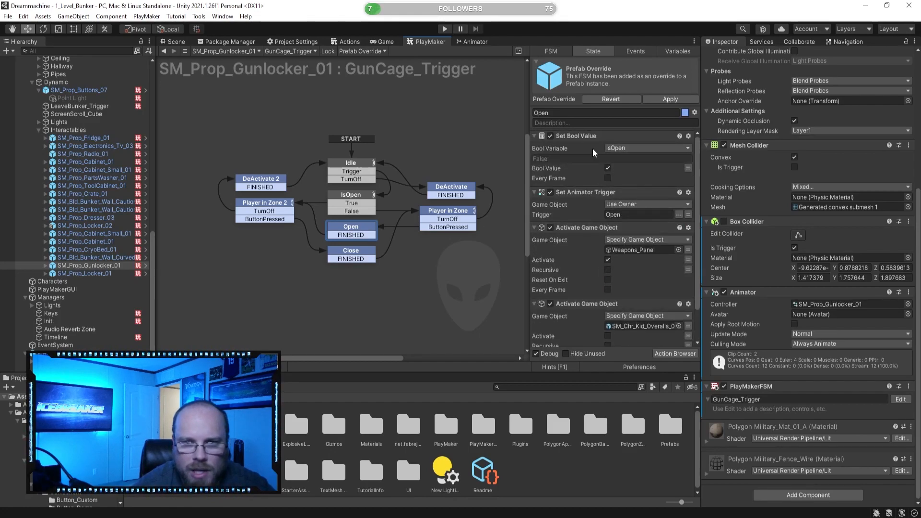
scroll(610, 260, "down", 2)
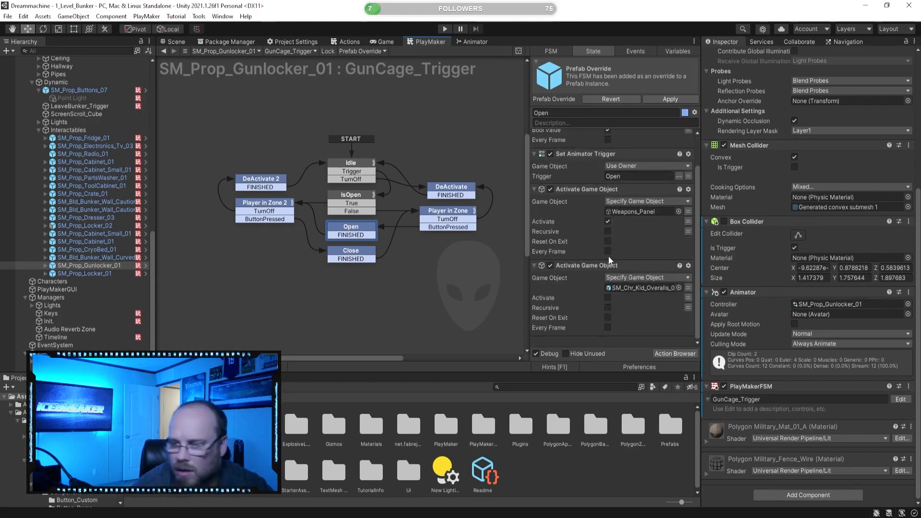
scroll(551, 256, "up", 2)
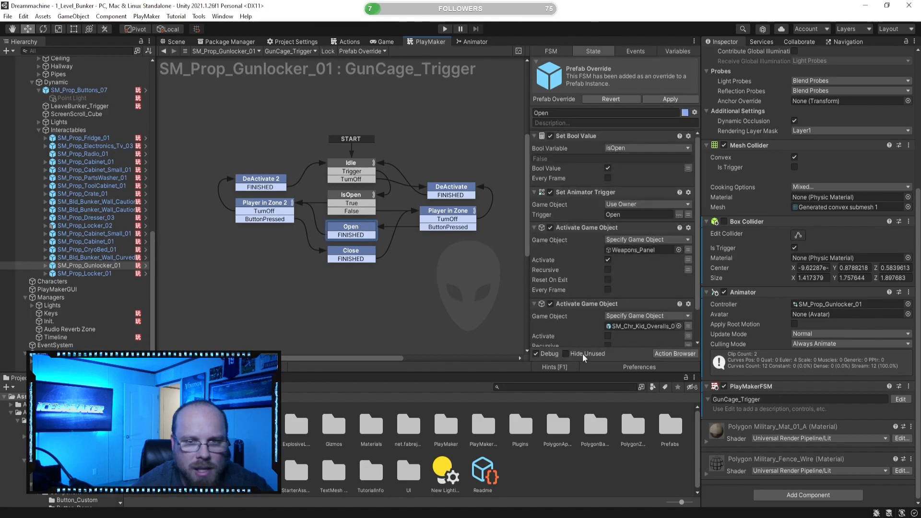
left_click(676, 354)
type("wait")
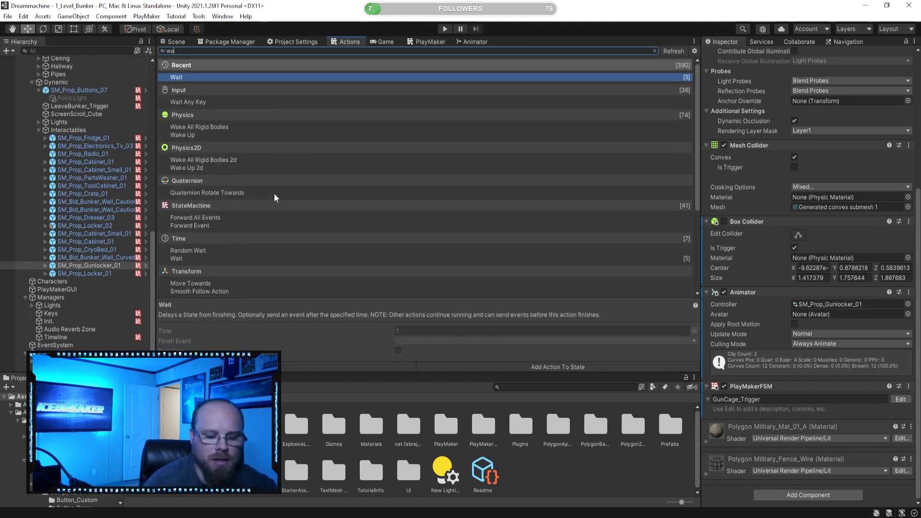
double_click(205, 77)
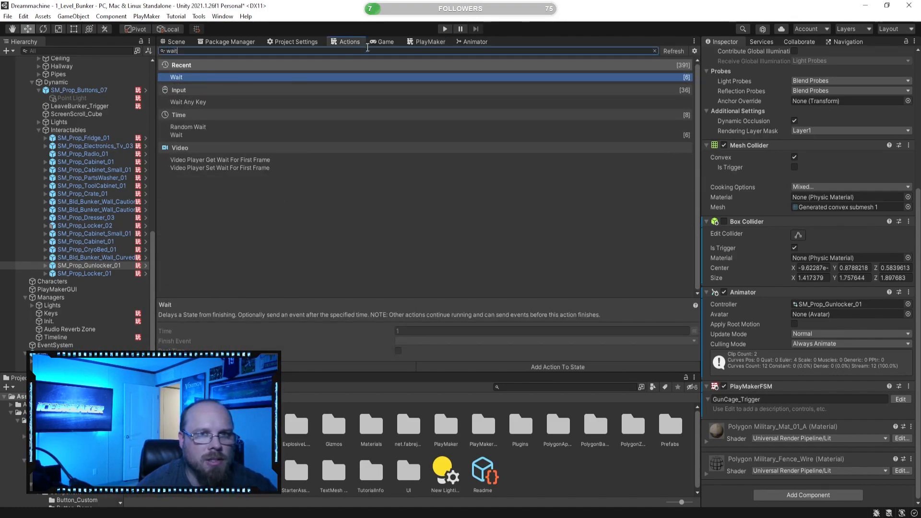
left_click(422, 43)
left_click(613, 306)
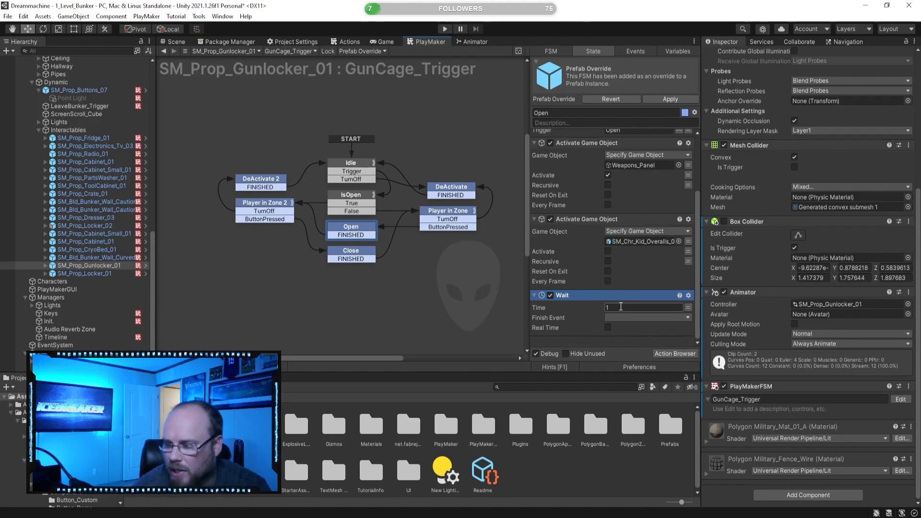
left_click(642, 322)
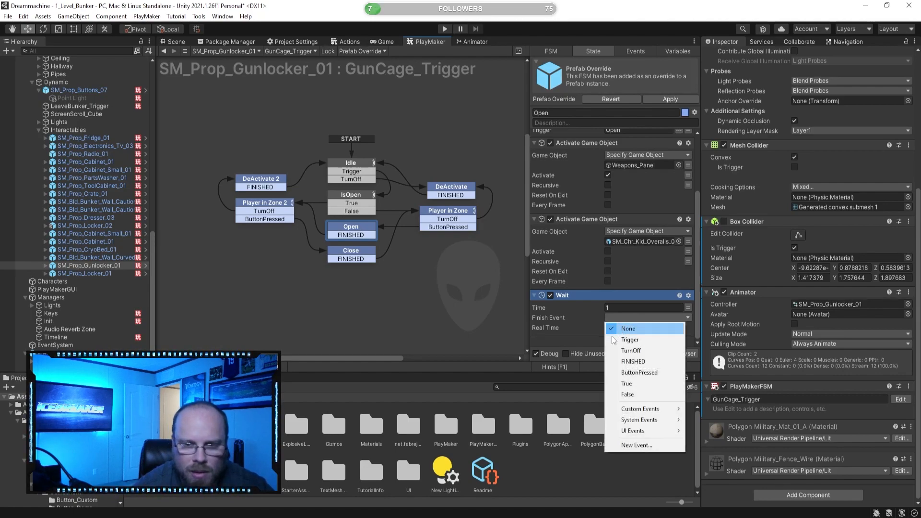
left_click(578, 344)
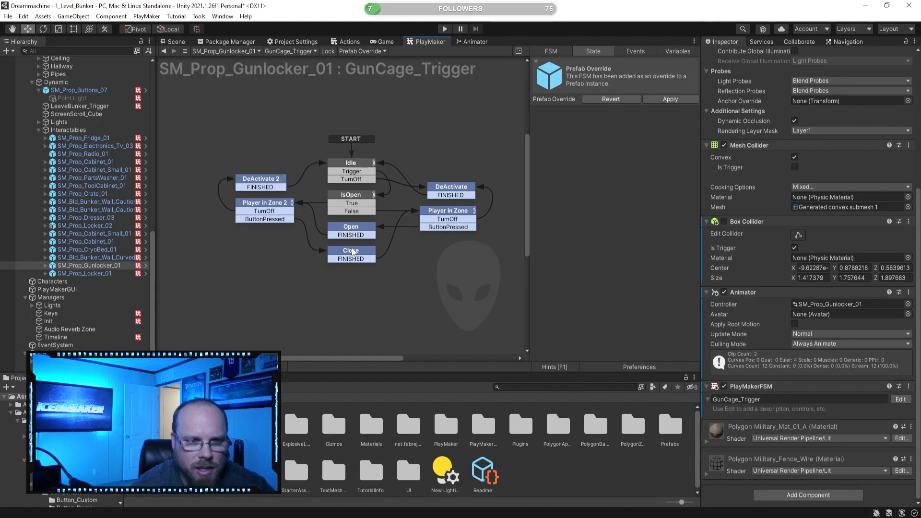
Move the Close state lower in the GunCage_Trigger graph and add a new state named Wait below Player in Zone.
left_click_drag(351, 251, 351, 283)
left_click(366, 230)
left_click(437, 282)
right_click(422, 281)
left_click(440, 286)
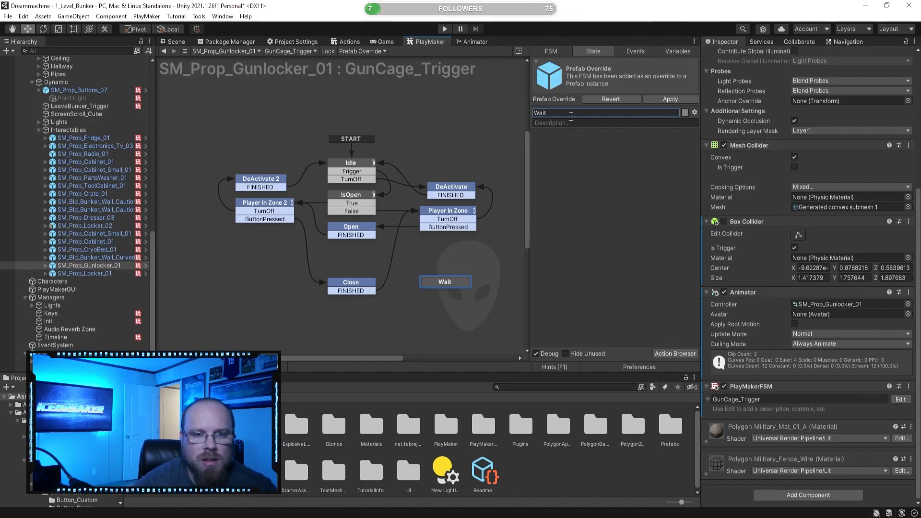
left_click(464, 308)
left_click_drag(458, 283, 467, 261)
Copy the Wait action from the Open state into the new Wait state and set its Finish Event to FINISHED.
left_click(364, 229)
left_click(575, 320)
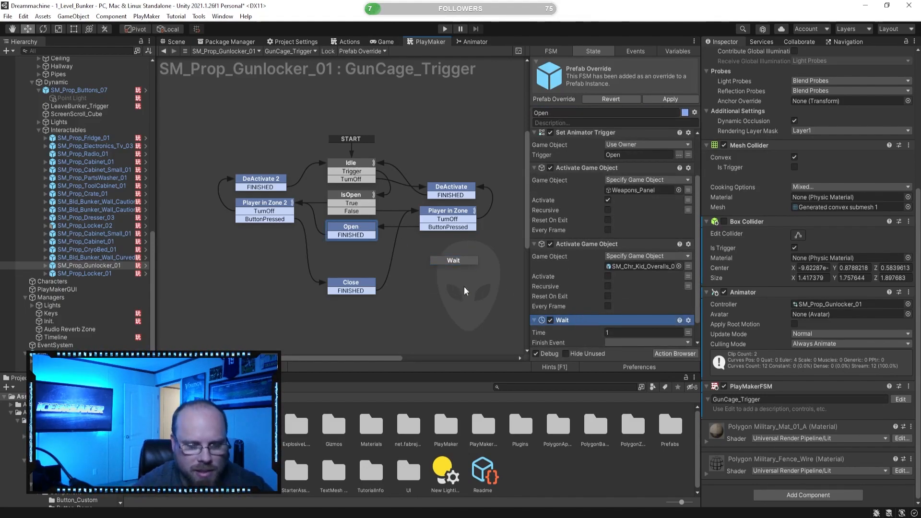
left_click(455, 262)
key("ctrl+v")
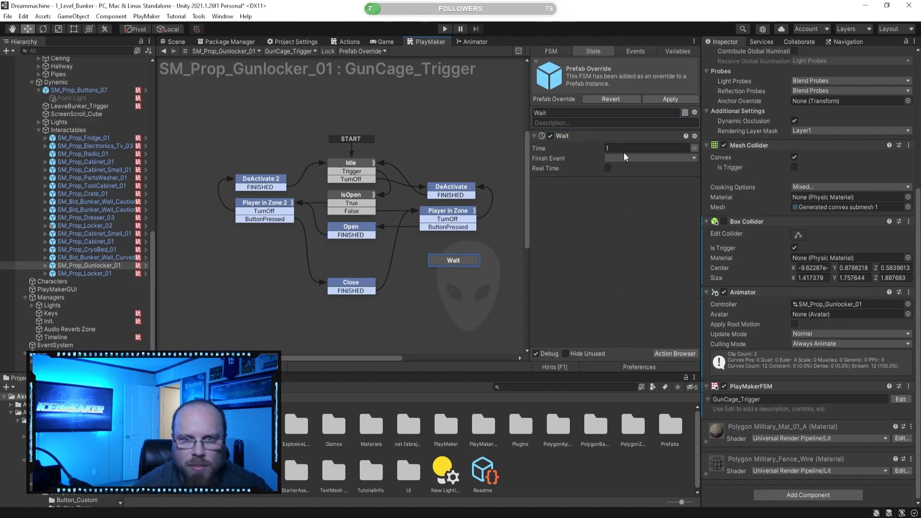
left_click(648, 159)
left_click(624, 202)
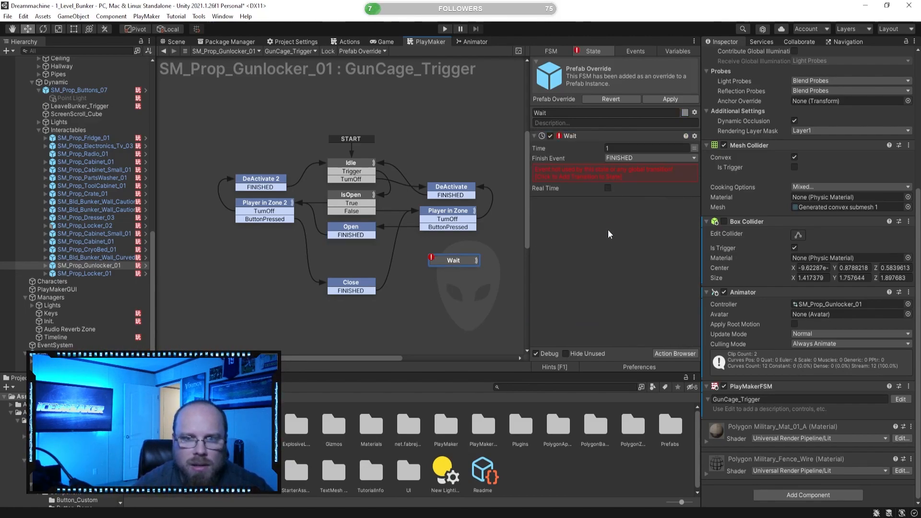
Add the missing FINISHED transition to the Wait state of the GunCage_Trigger FSM.
left_click(597, 180)
left_click(433, 305)
left_click(358, 230)
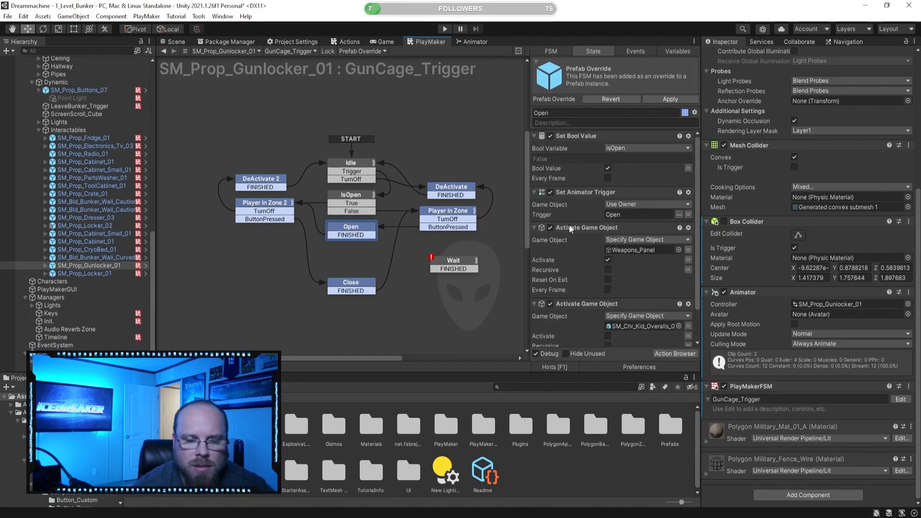
left_click(445, 263)
left_click_drag(440, 229, 458, 261)
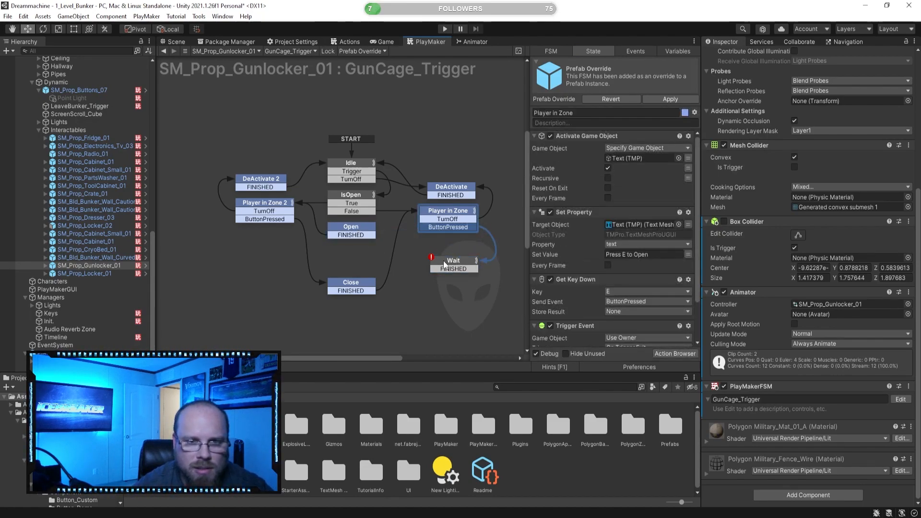
left_click(444, 262)
left_click(447, 240)
left_click_drag(450, 229, 359, 232)
Connect the Open state's FINISHED transition to the Wait state and move Wait closer beneath Player in Zone.
left_click(374, 251)
left_click(366, 228)
left_click_drag(455, 265, 441, 256)
left_click_drag(370, 236, 436, 259)
left_click(437, 264)
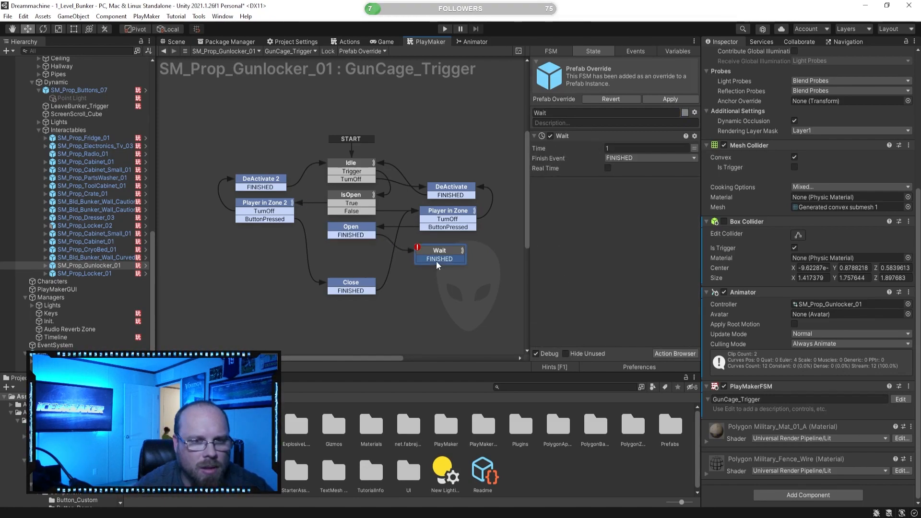
Add a new state below Wait and give it a FINISHED transition.
left_click(435, 277)
right_click(435, 277)
left_click(449, 279)
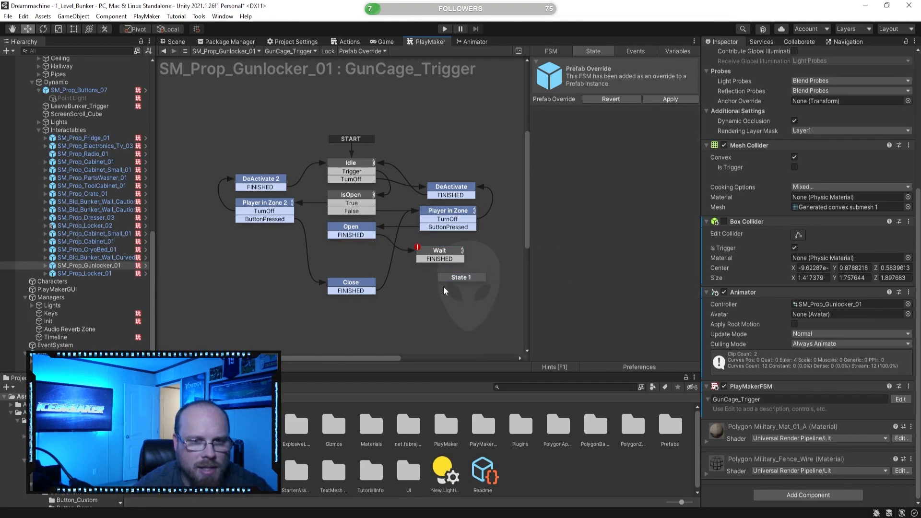
right_click(459, 282)
mouse_move(489, 283)
left_click(593, 298)
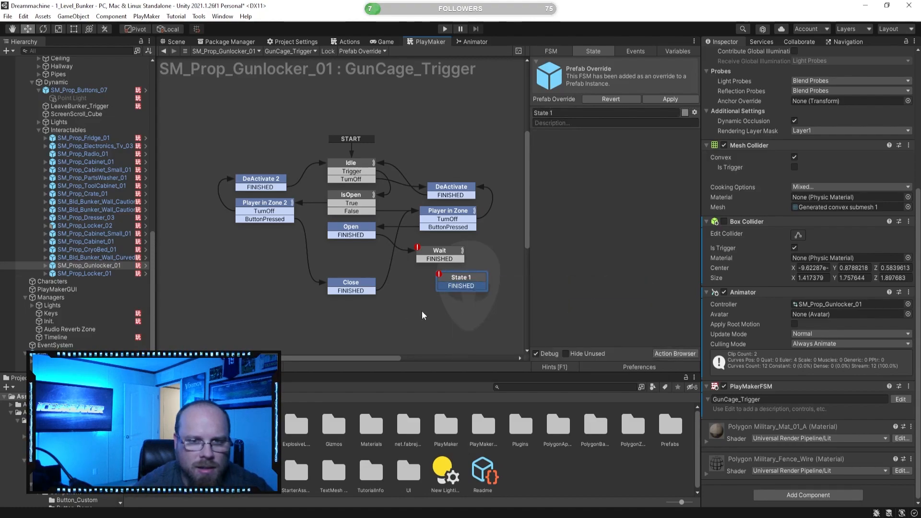
Place the new state between Open and Close, linking Wait's FINISHED to it and its own FINISHED to Player in Zone 2.
left_click_drag(459, 288, 366, 254)
left_click(438, 270)
left_click_drag(438, 256, 442, 247)
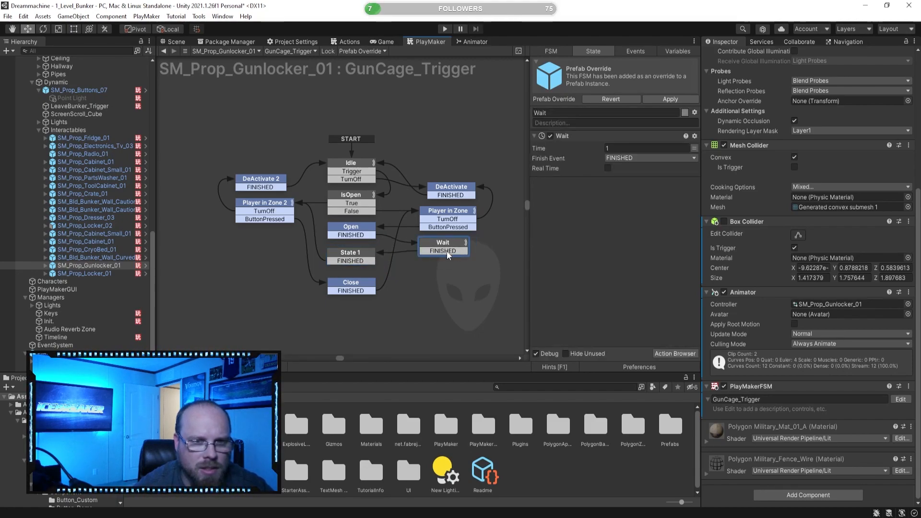
Move the two Activate Game Object actions, for Weapons_Panel and SM_Chr_Kid_Overalls_01, from the Open state into State 1.
left_click(359, 230)
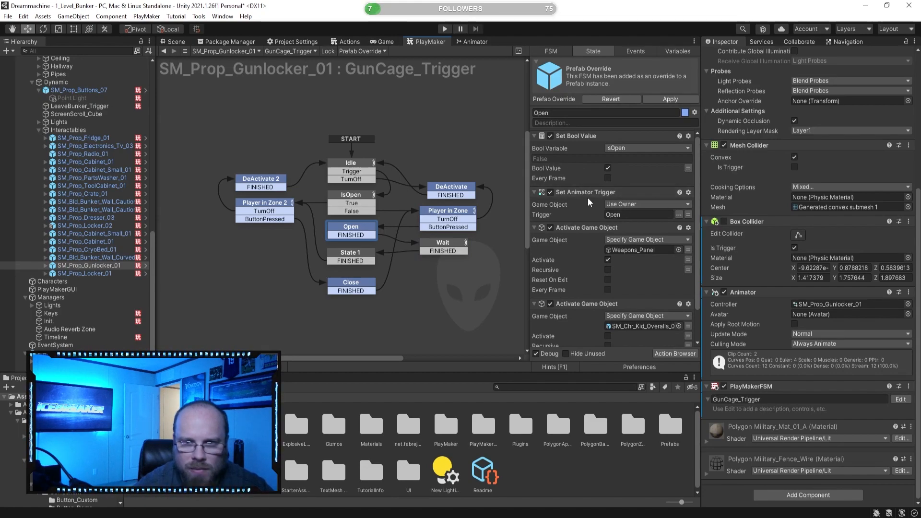
scroll(582, 176, "down", 1)
left_click(602, 198)
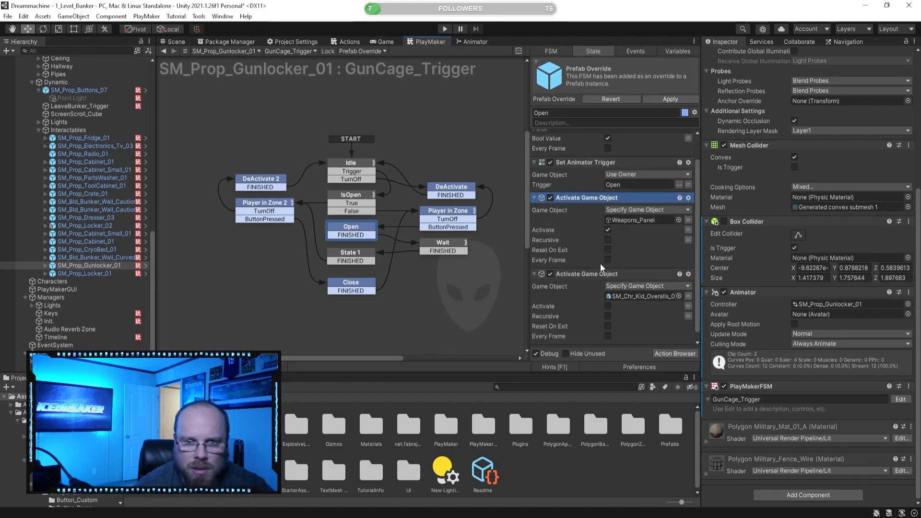
scroll(613, 181, "up", 1)
scroll(620, 195, "down", 1)
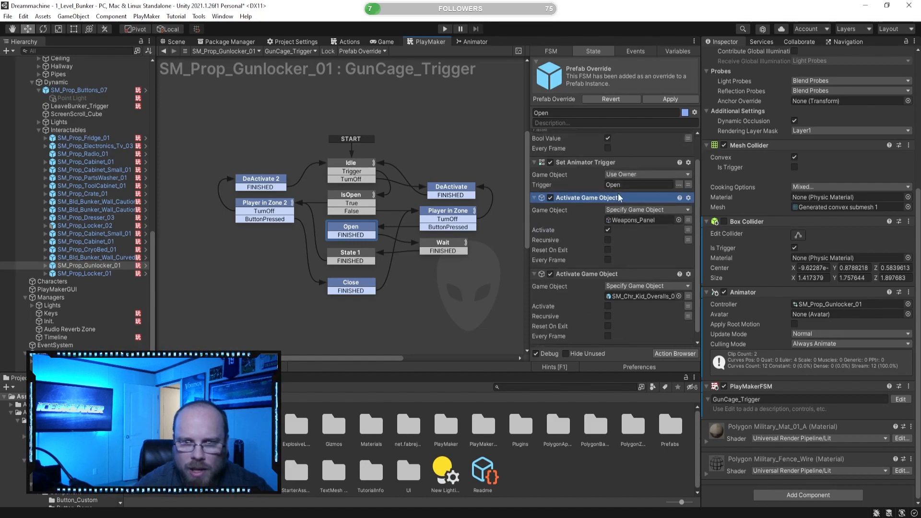
scroll(614, 252, "down", 1)
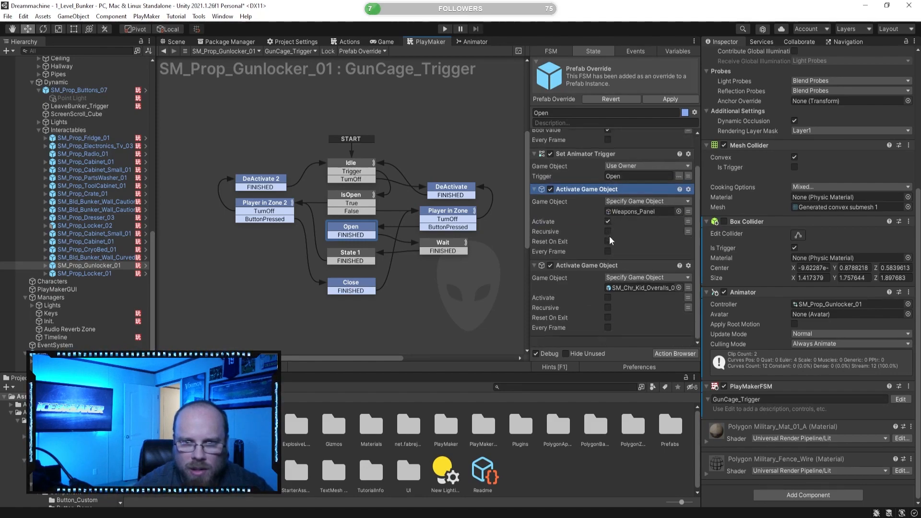
left_click(594, 265)
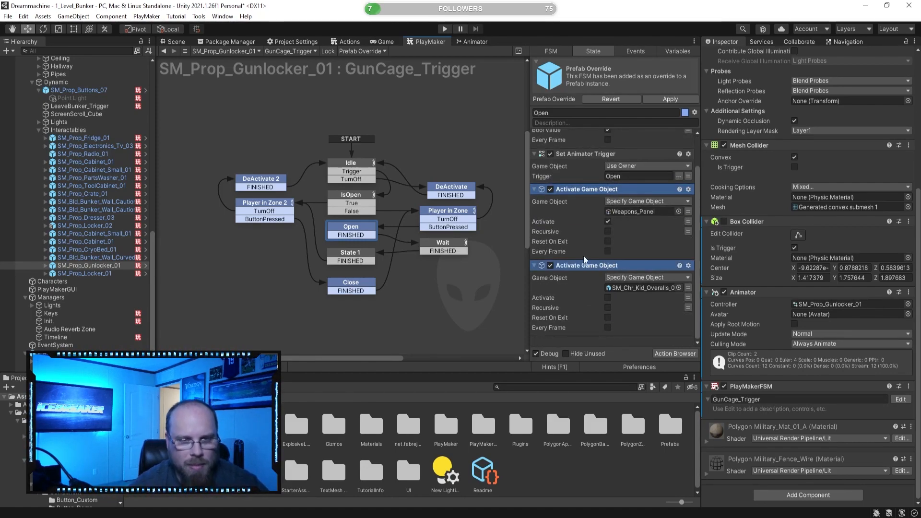
left_click(367, 256)
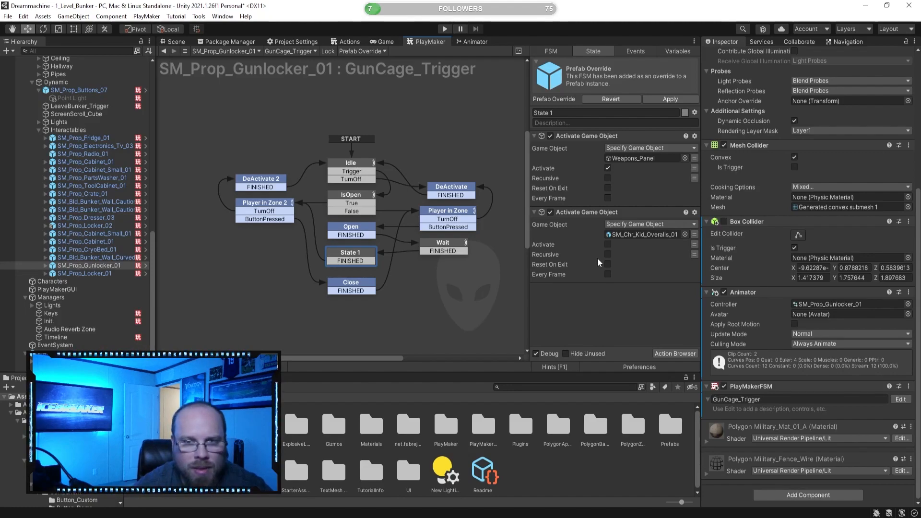
left_click(445, 249)
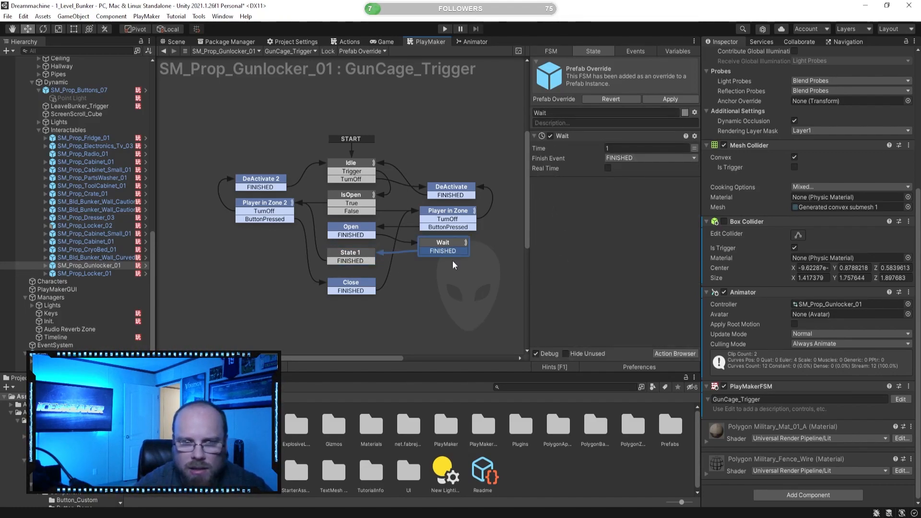
left_click(453, 288)
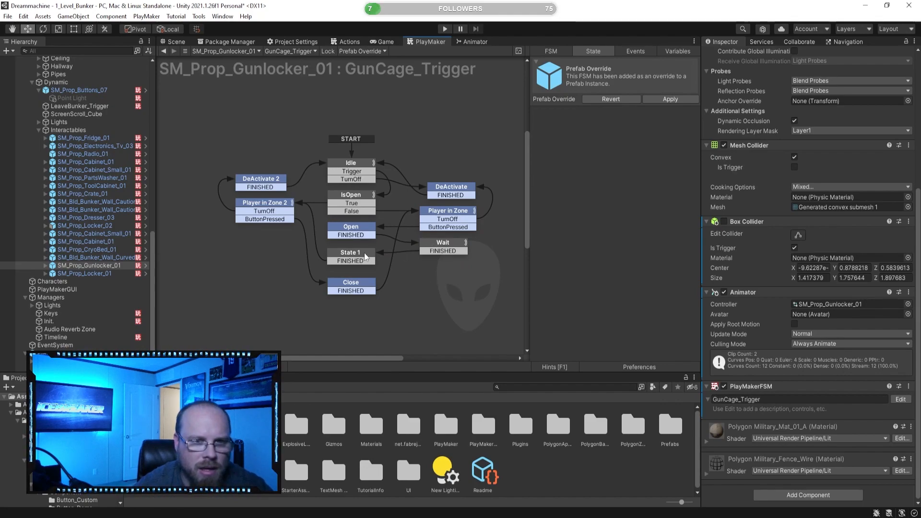
left_click(366, 257)
left_click(353, 231)
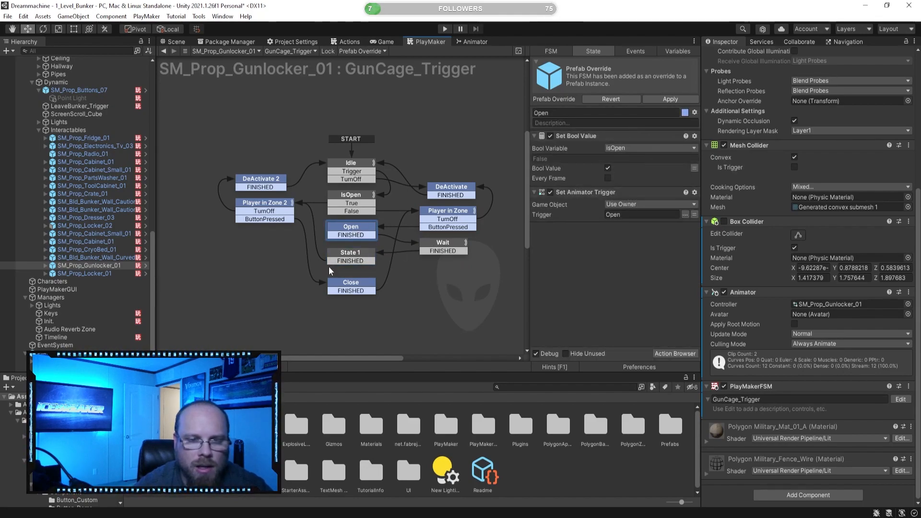
Rename State 1 as Weapons Panel and adjust its position between the Open and Close states.
left_click(348, 258)
left_click(595, 113)
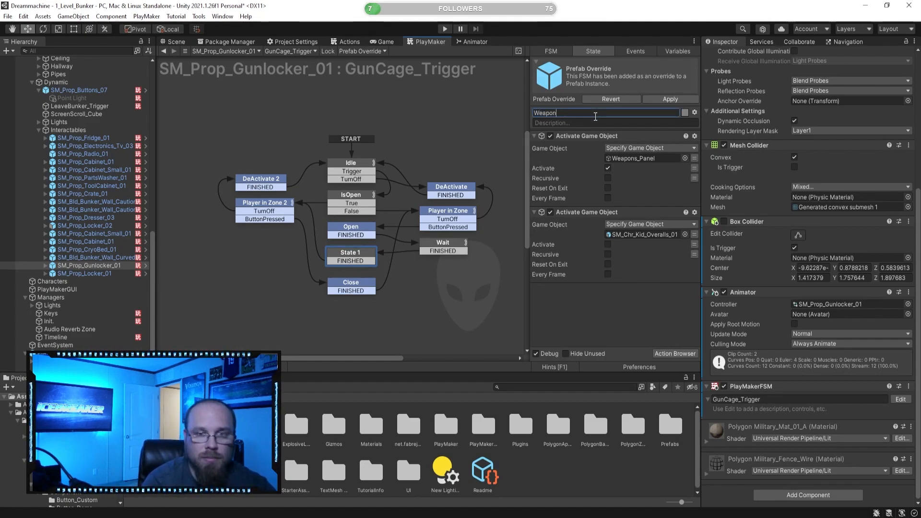
type("Weapons Panel")
key("Return")
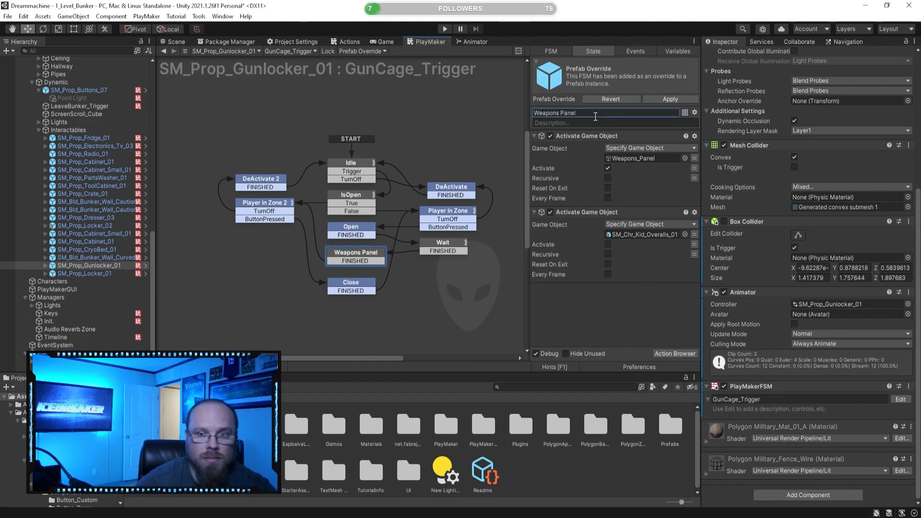
left_click(370, 267)
left_click(353, 258)
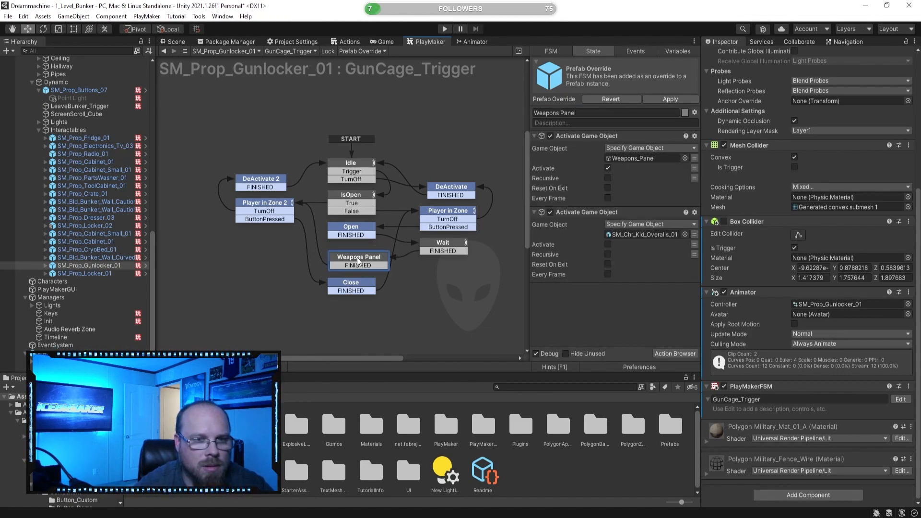
left_click(440, 244)
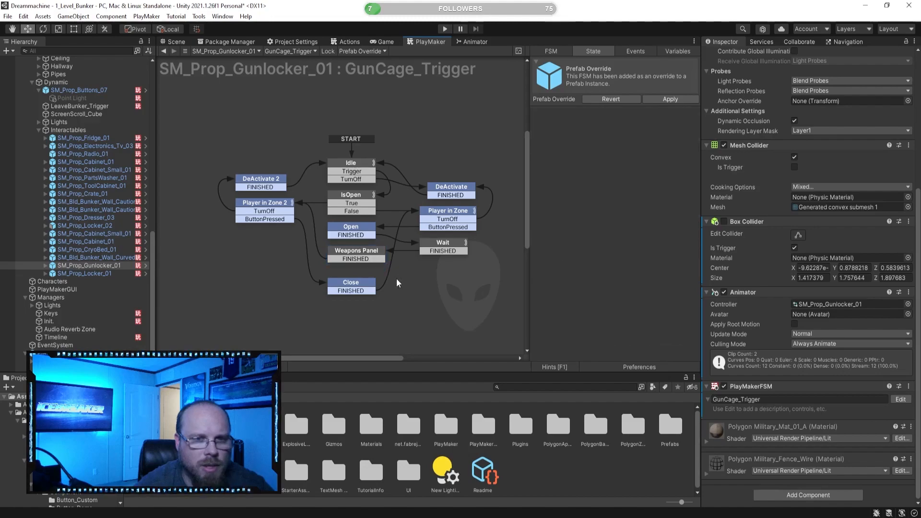
left_click(435, 270)
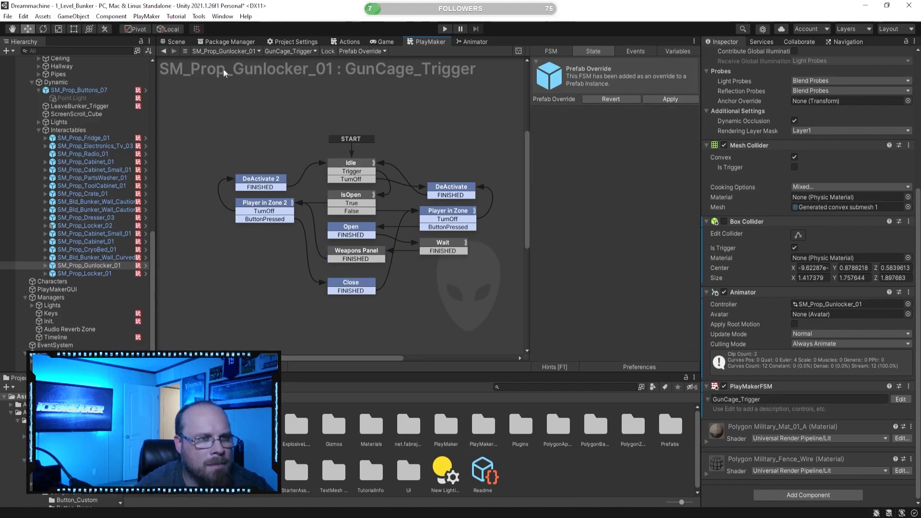
Start play mode in the Game view and walk the character through the bunker to the gun locker.
left_click(187, 44)
left_click(382, 42)
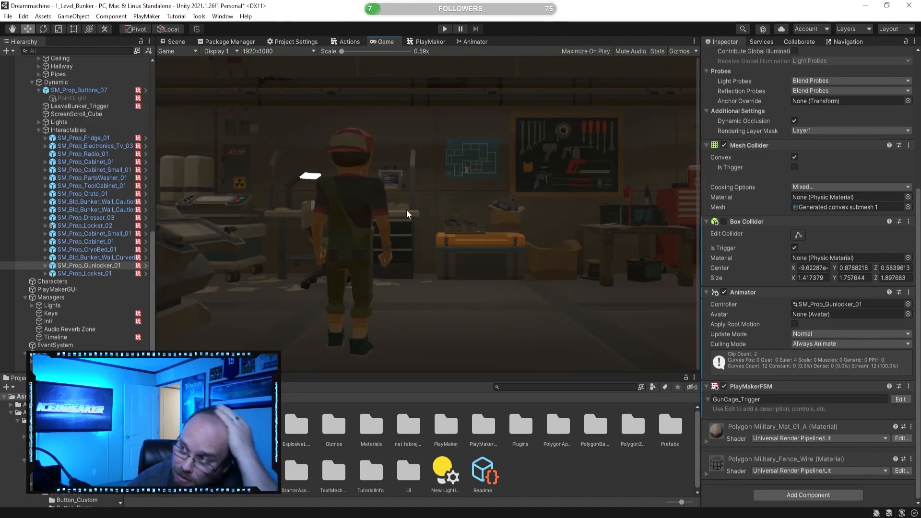
left_click(445, 29)
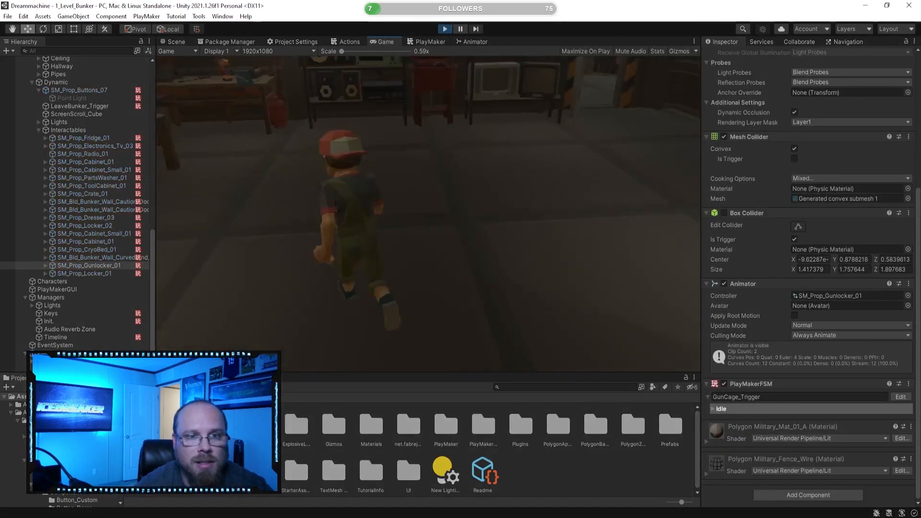
key("w")
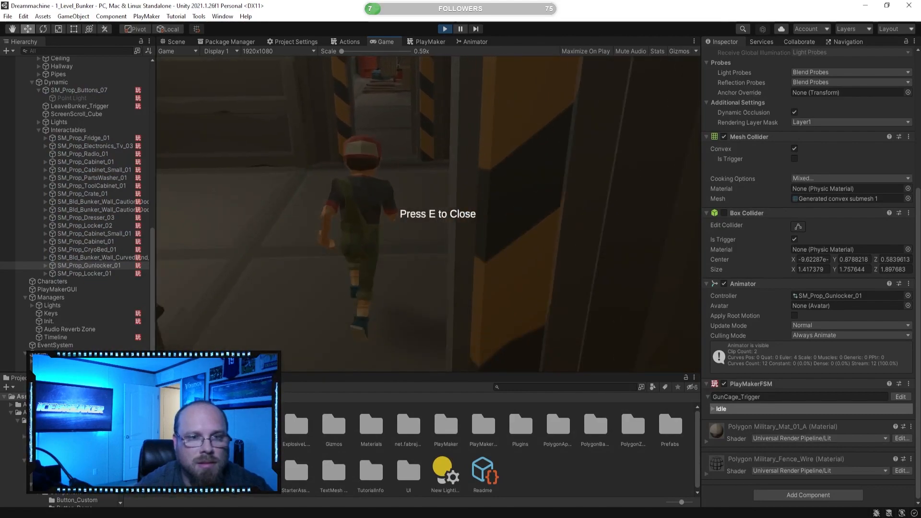
key("w")
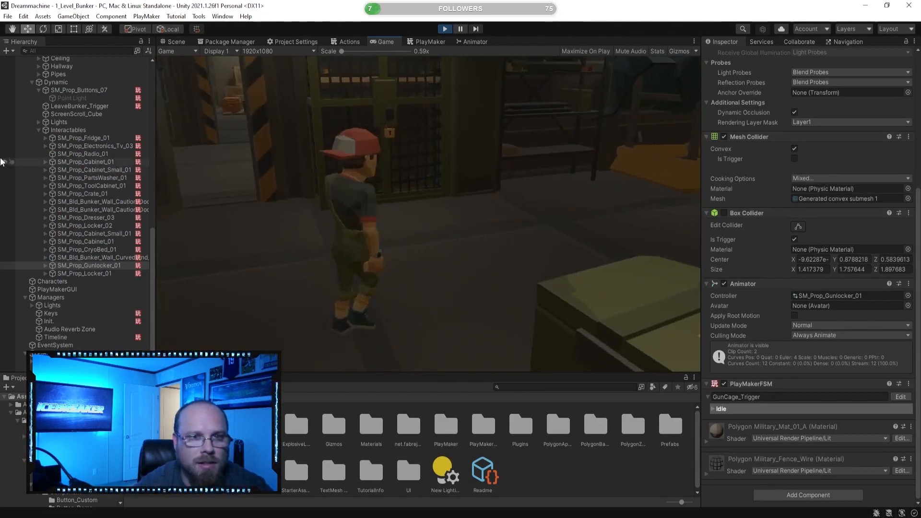
key("w")
Set the Level10_Complete variable of the Timeline object's Timeline_Manager FSM to true while the game runs.
left_click(429, 42)
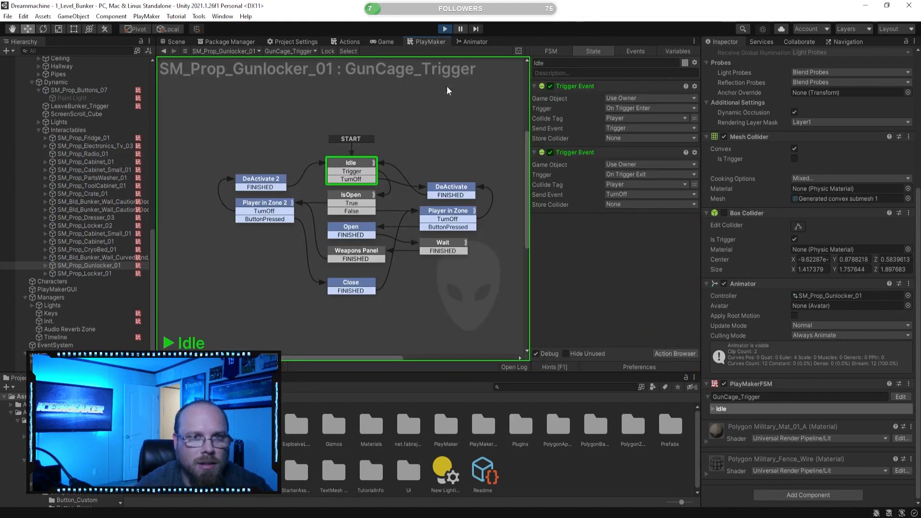
left_click(678, 51)
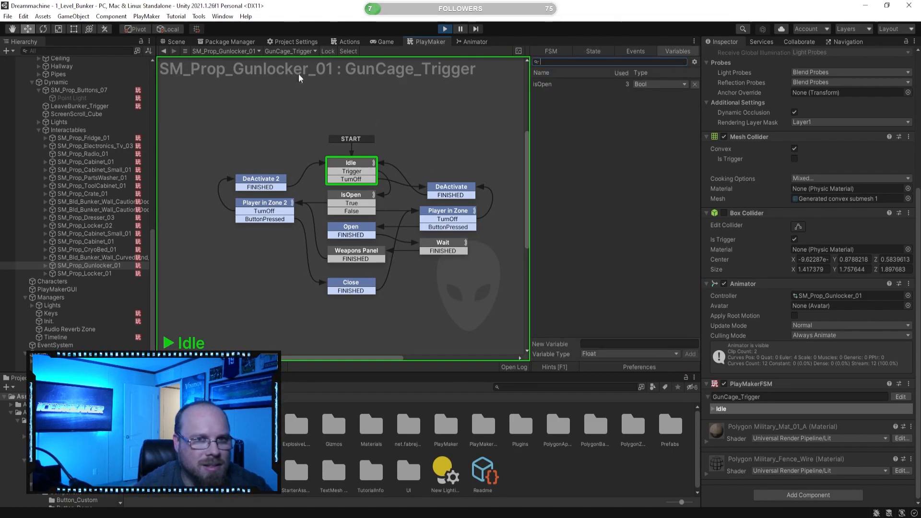
scroll(72, 297, "down", 2)
left_click(55, 312)
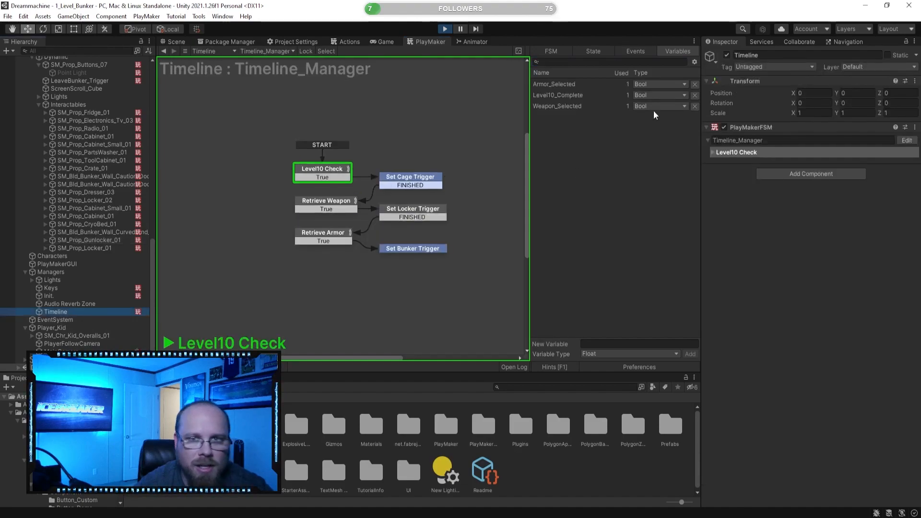
left_click(573, 95)
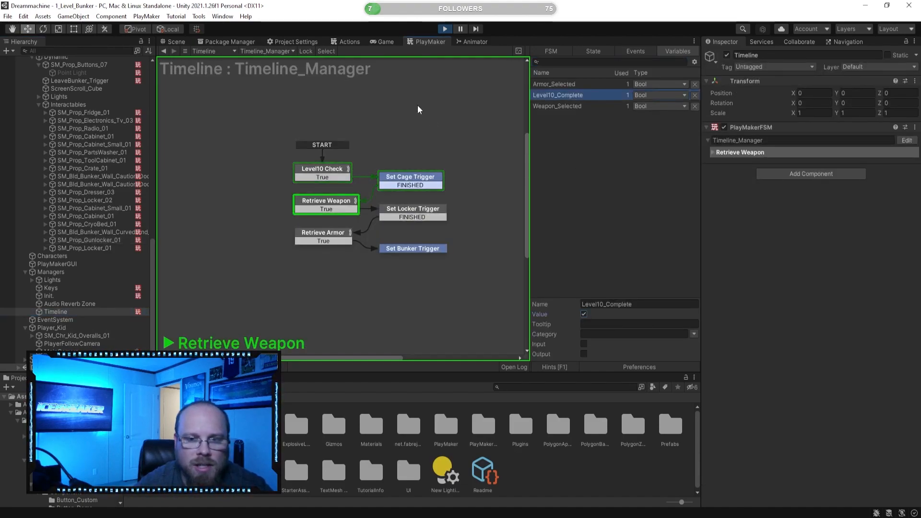
Open the gun locker in the running game to test the delayed Weapon Loadout panel, and stop play mode.
left_click(381, 42)
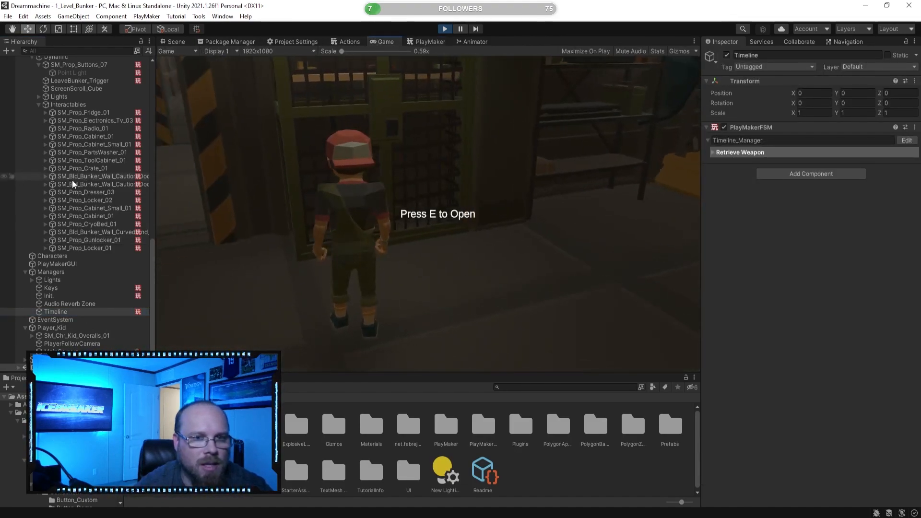
key("e")
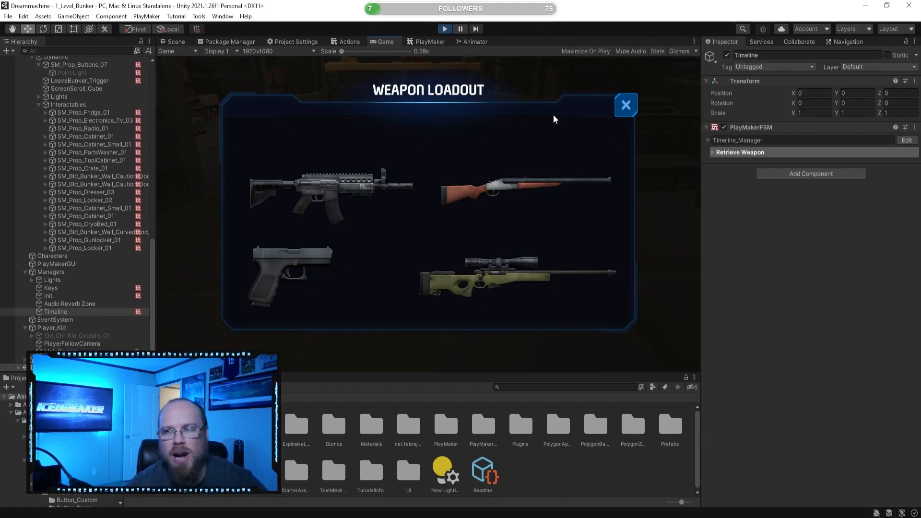
left_click(446, 29)
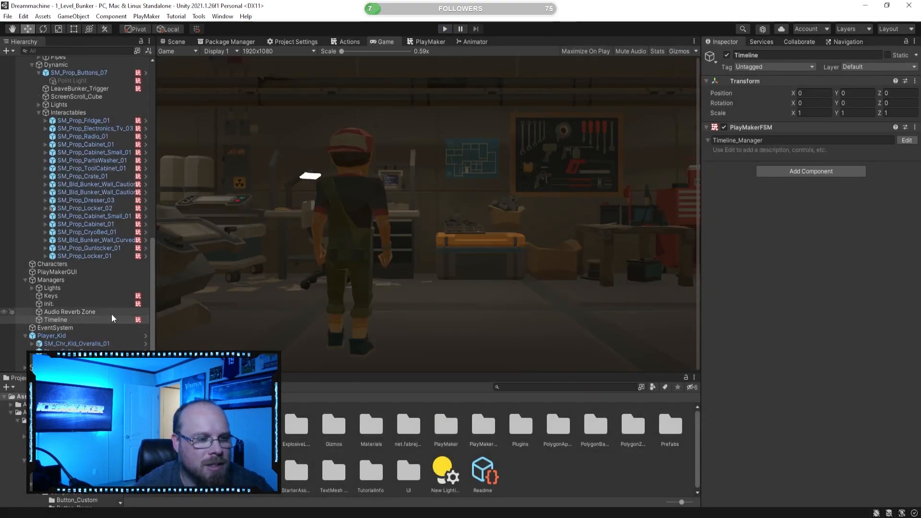
Open the Locker_Trigger FSM of SM_Prop_Locker_01 from the Interactables group in PlayMaker.
scroll(99, 158, "up", 10)
scroll(110, 194, "up", 10)
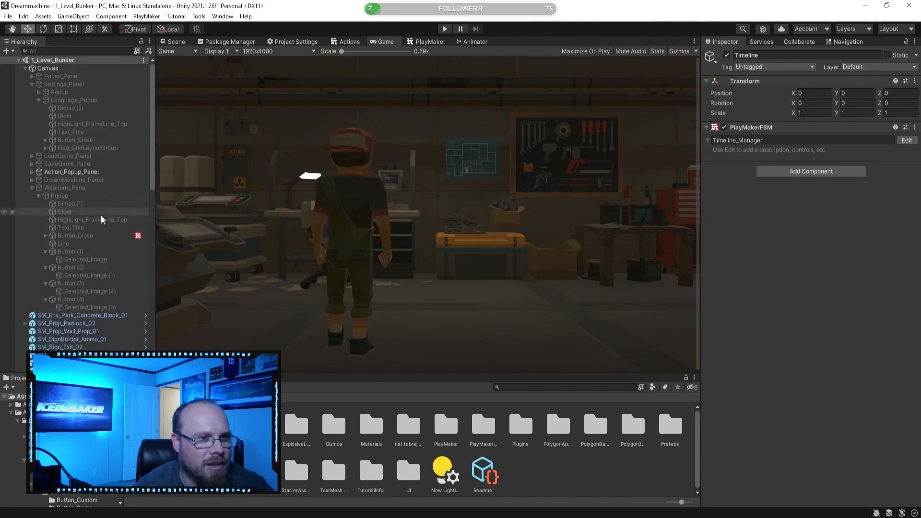
scroll(106, 234, "down", 10)
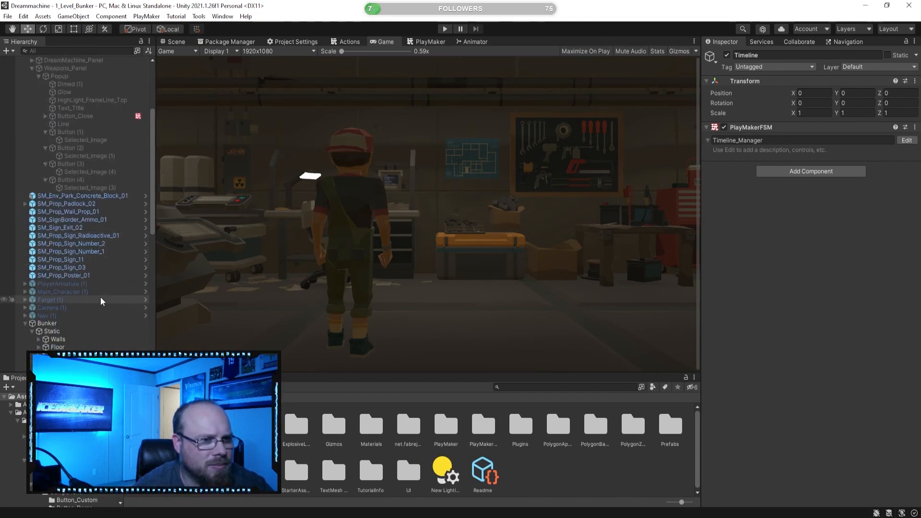
scroll(106, 297, "down", 4)
left_click(104, 274)
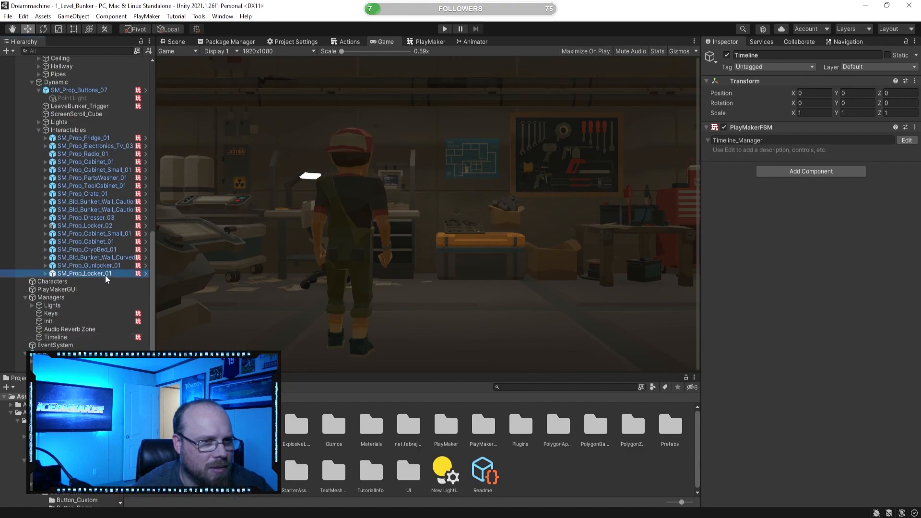
left_click(429, 42)
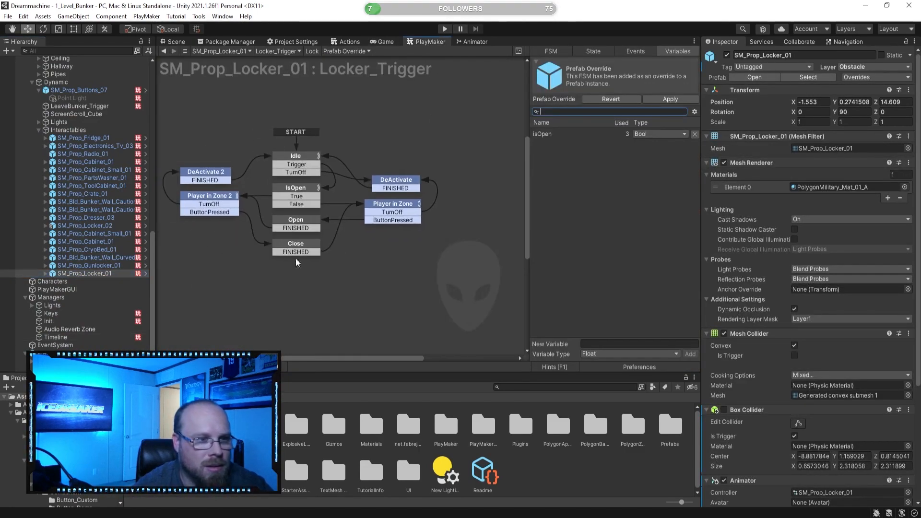
Review the Wait and Weapons Panel states in the GunCage_Trigger FSM of SM_Prop_Gunlocker_01.
left_click(91, 265)
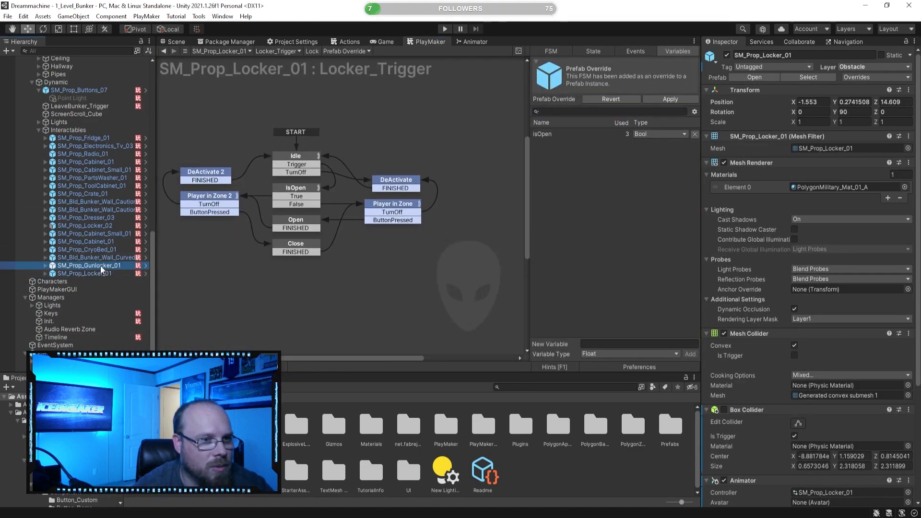
left_click(435, 252)
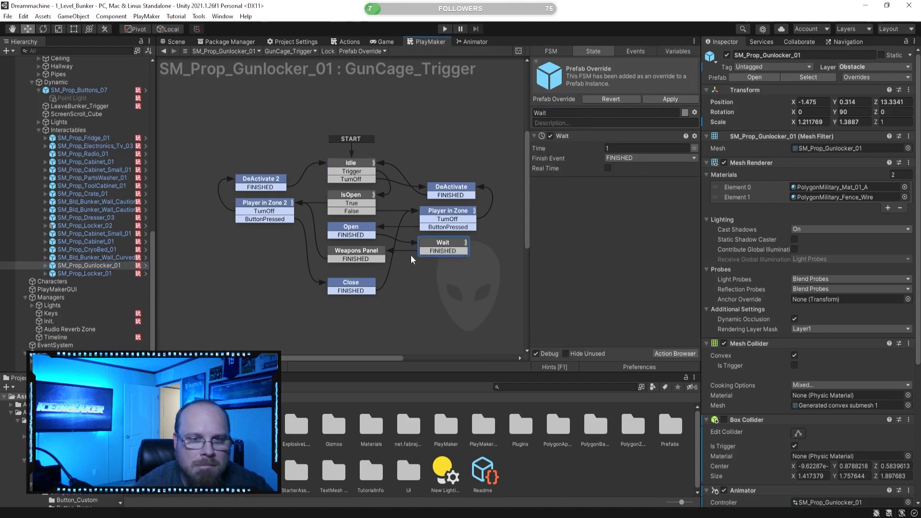
left_click(361, 231)
left_click(366, 250)
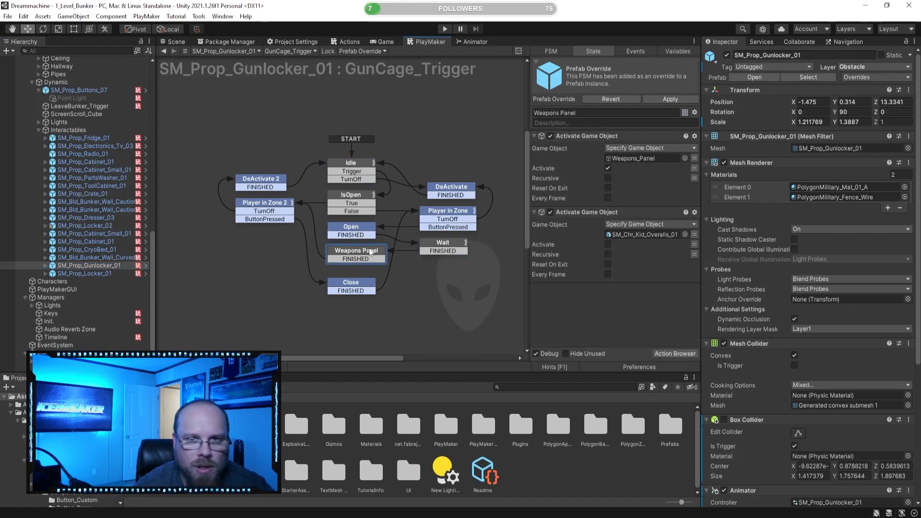
left_click(588, 217)
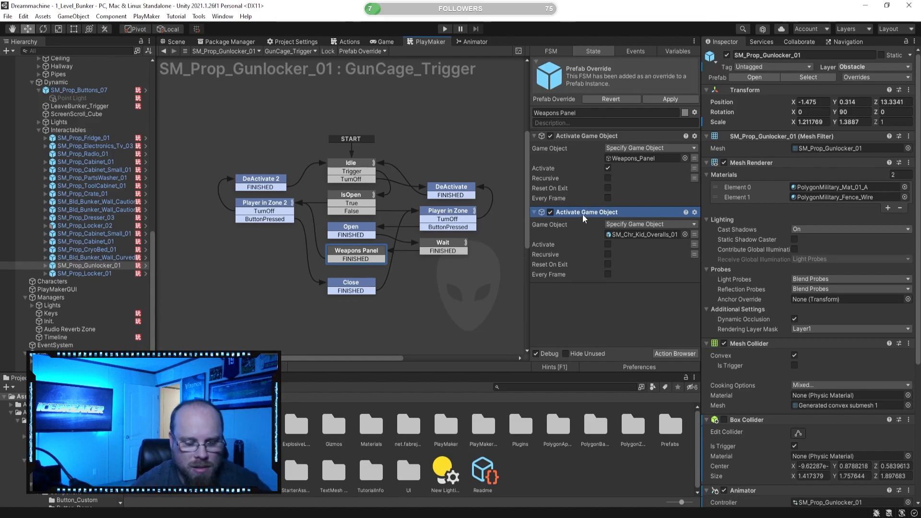
left_click(623, 320)
left_click(597, 214)
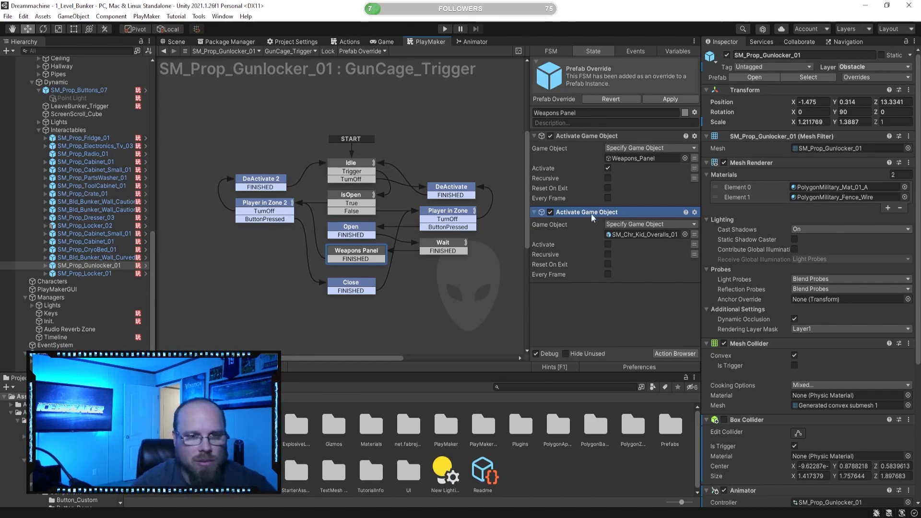
Select the gun locker FSM's Open state and examine the components of SM_Chr_Kid_Overalls_01 under Player_Kid.
left_click(367, 230)
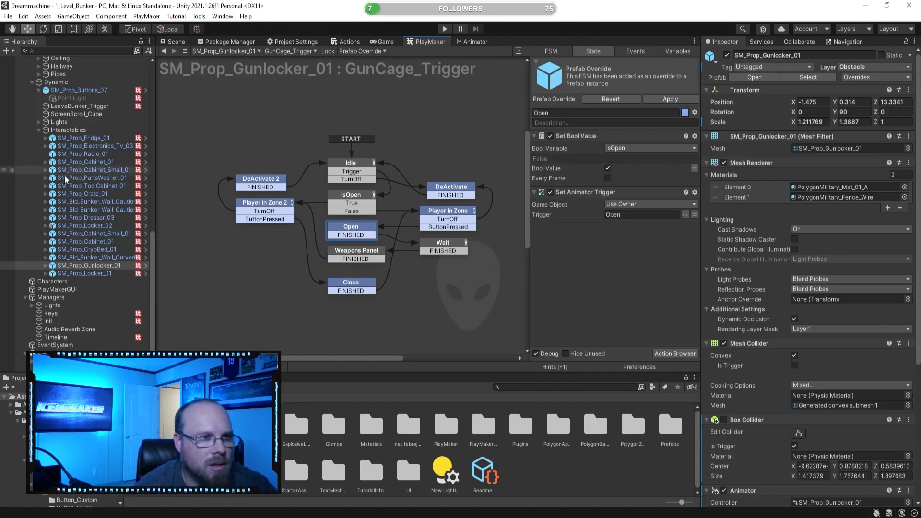
scroll(77, 192, "down", 1)
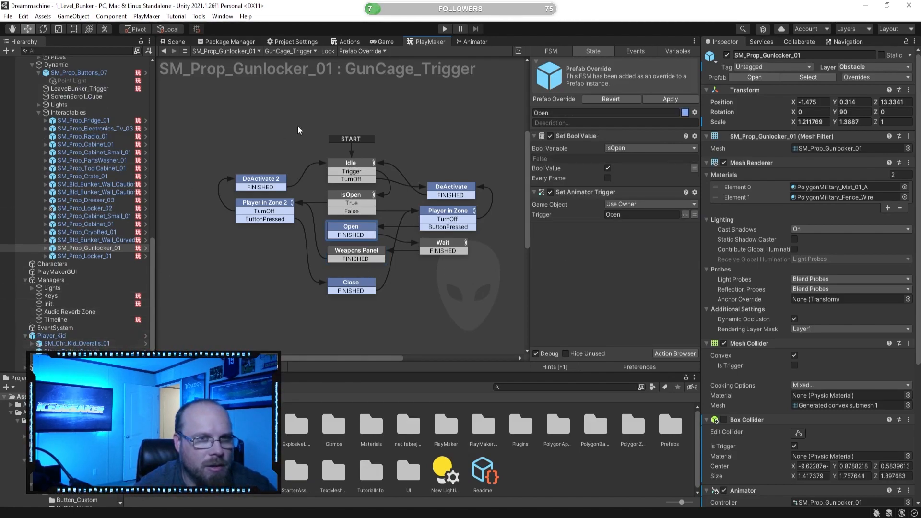
left_click(77, 336)
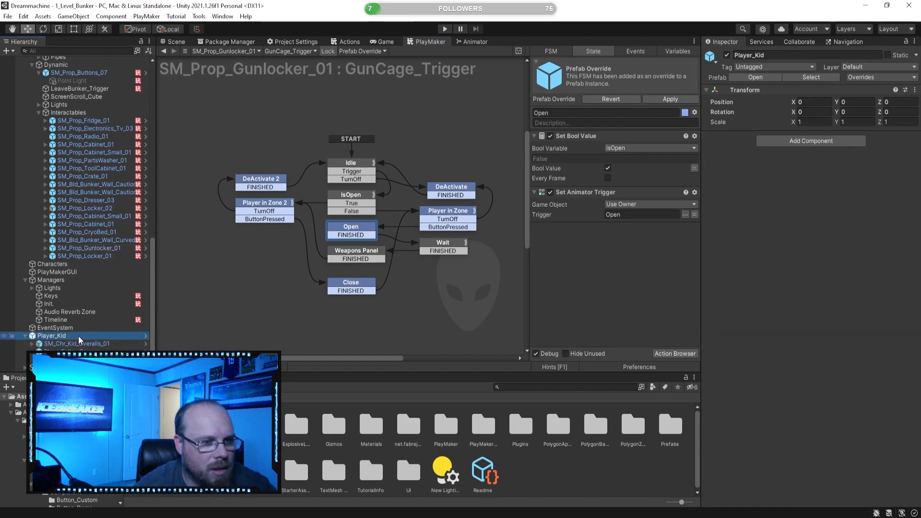
left_click(96, 344)
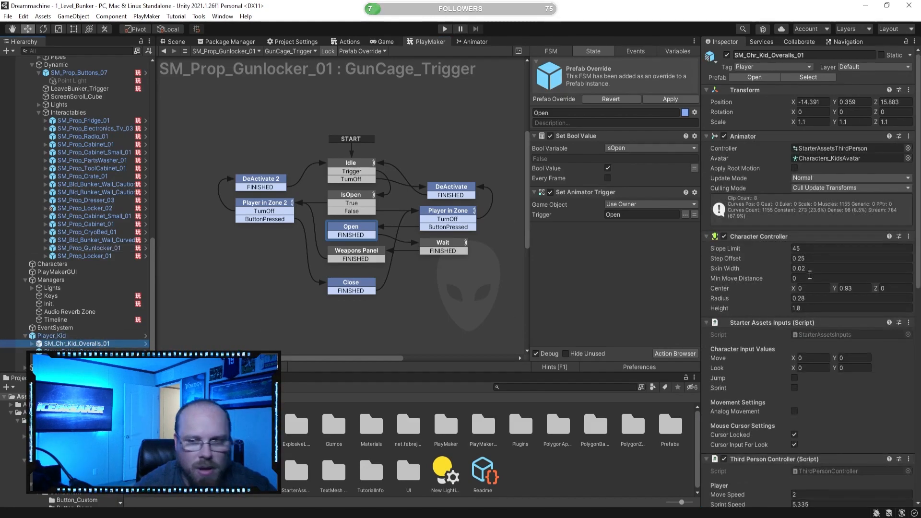
scroll(773, 268, "down", 10)
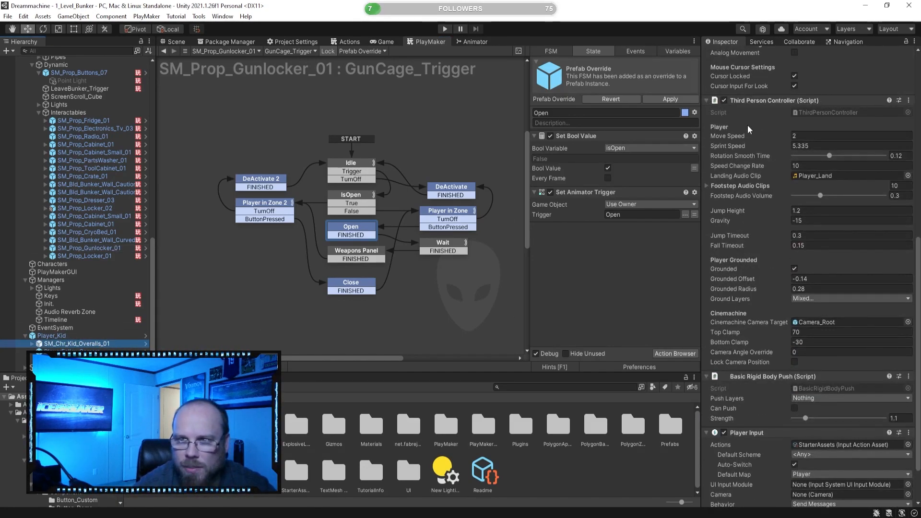
scroll(777, 187, "up", 8)
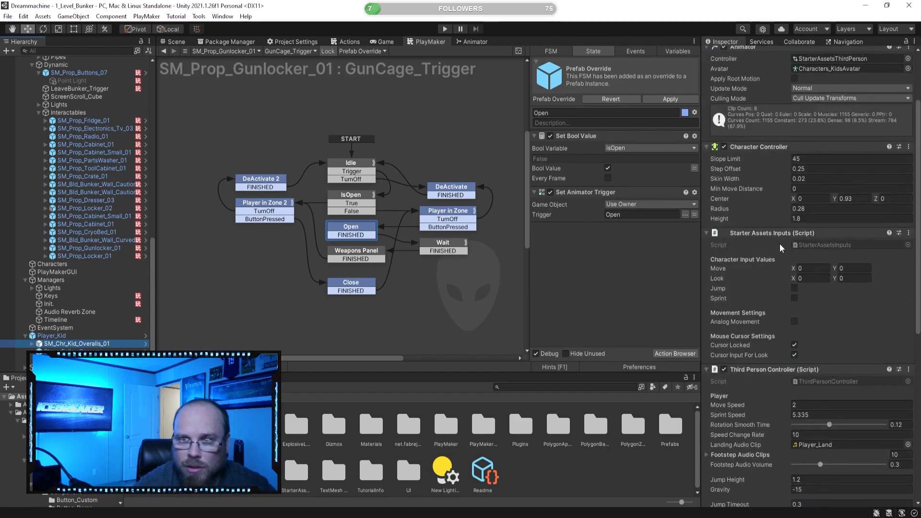
scroll(781, 248, "down", 6)
scroll(768, 240, "up", 8)
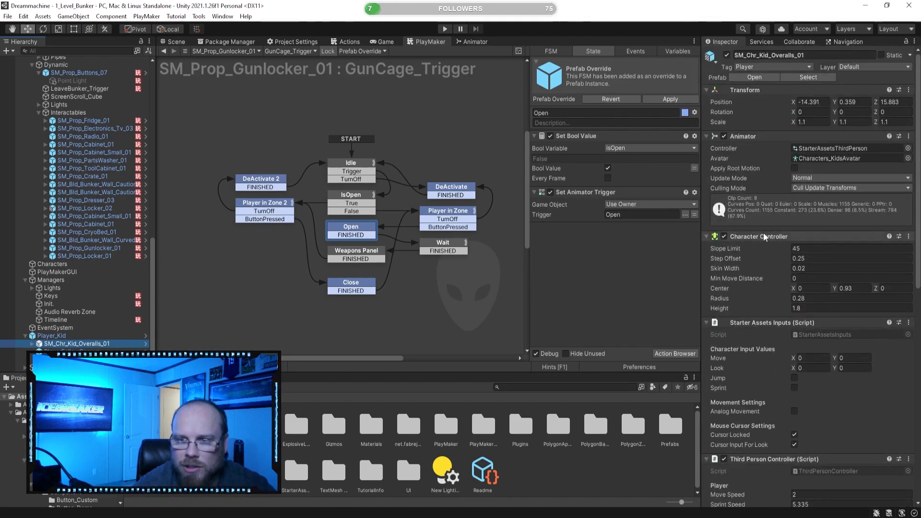
scroll(765, 236, "down", 10)
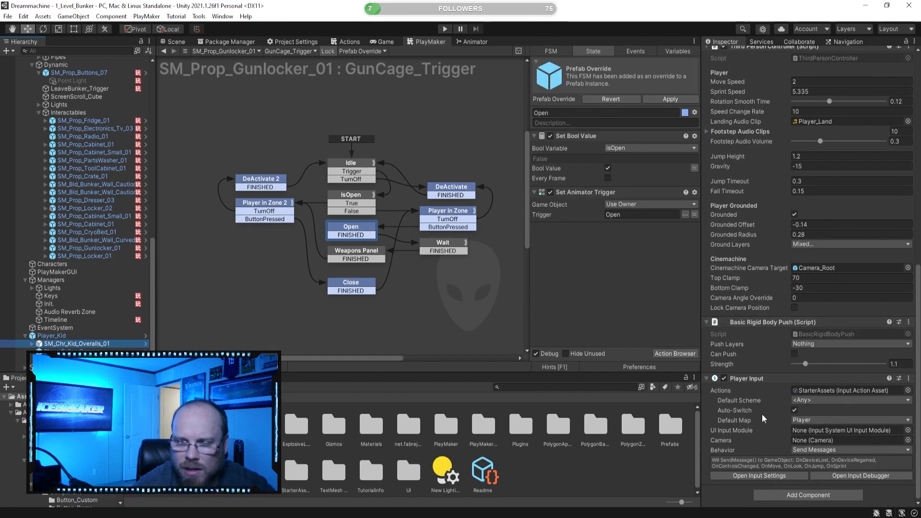
scroll(765, 311, "up", 9)
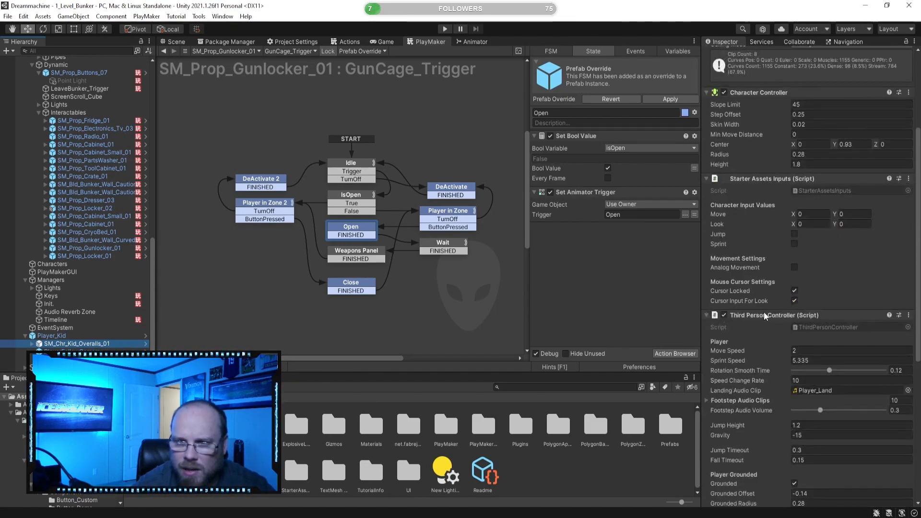
left_click(768, 316)
left_click(768, 316)
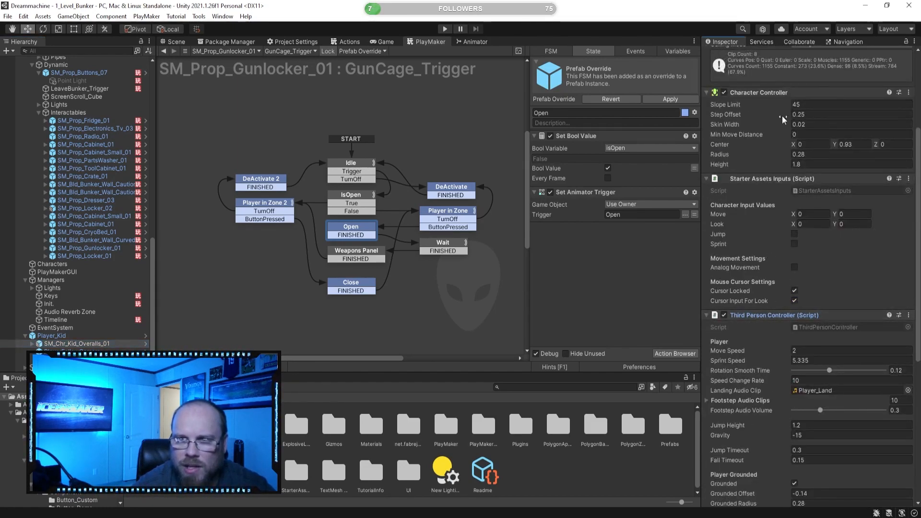
Add a Set Property action to the Open state that sets the player's Character Controller enabled property to false.
left_click_drag(760, 94, 599, 255)
left_click(641, 289)
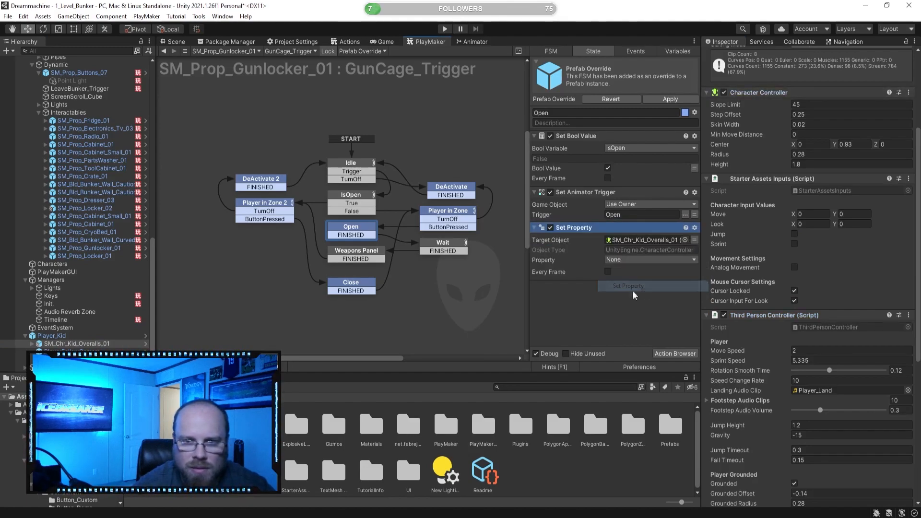
left_click(624, 260)
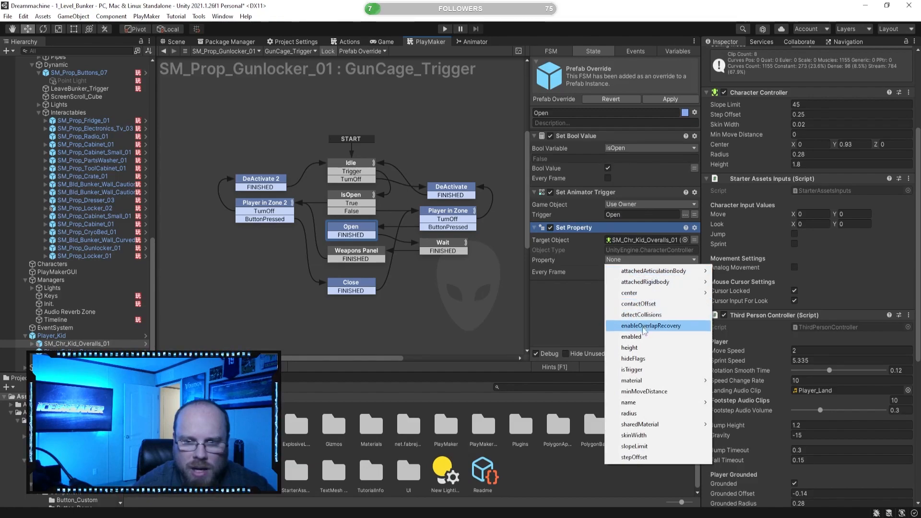
left_click(632, 336)
left_click(609, 270)
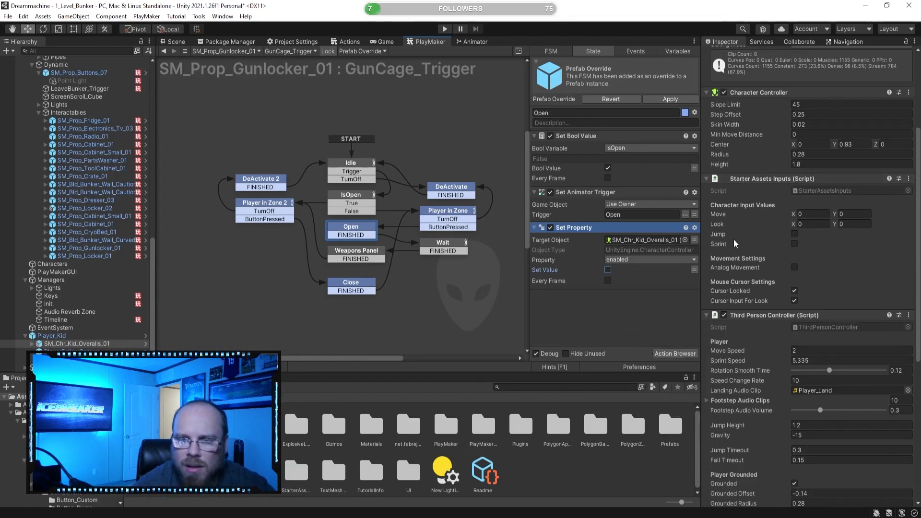
Add a second Set Property action to the Open state that sets the player's Third Person Controller enabled property to false.
left_click_drag(768, 315, 595, 317)
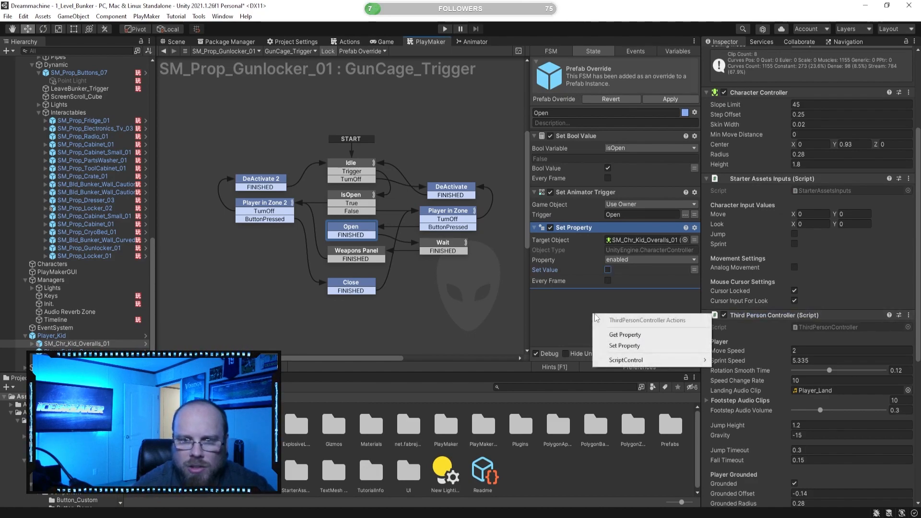
left_click(628, 347)
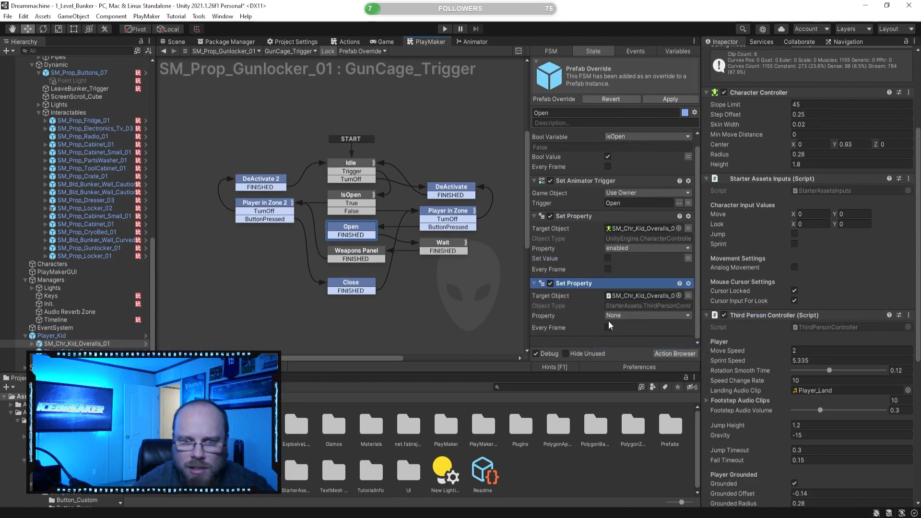
left_click(612, 316)
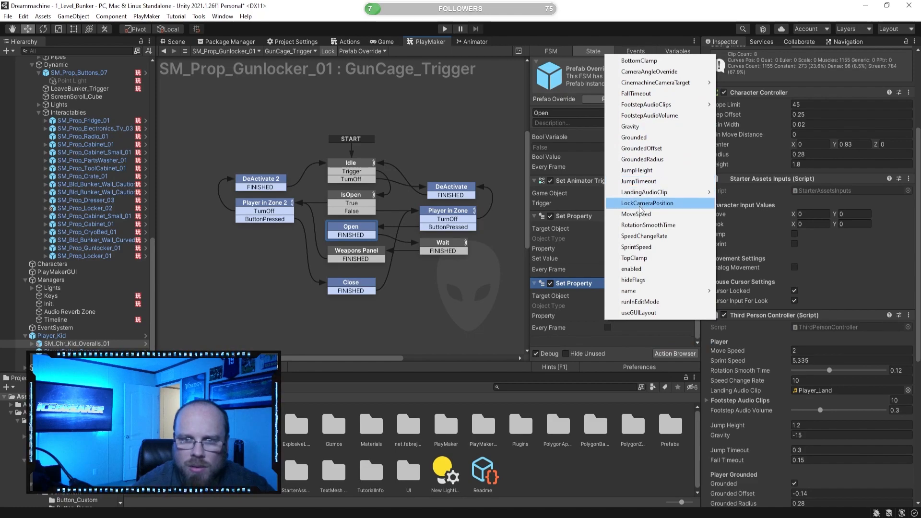
left_click(631, 268)
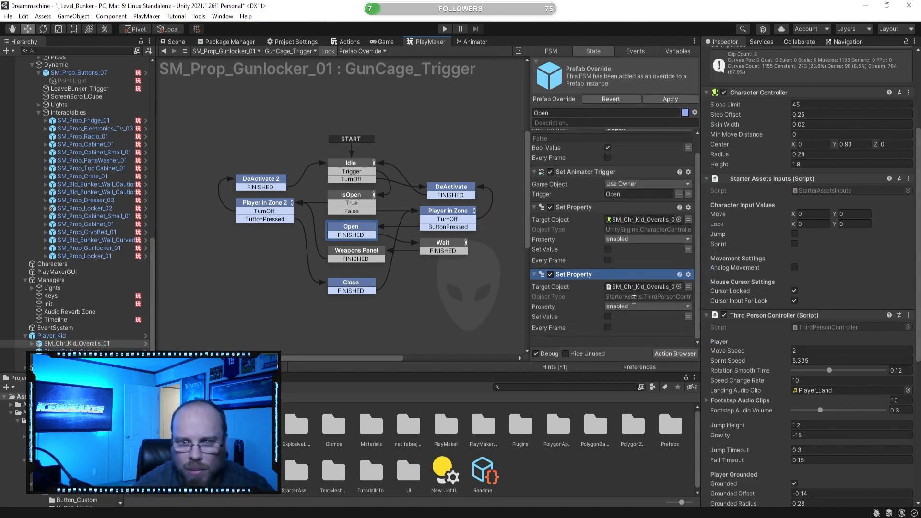
left_click(613, 341)
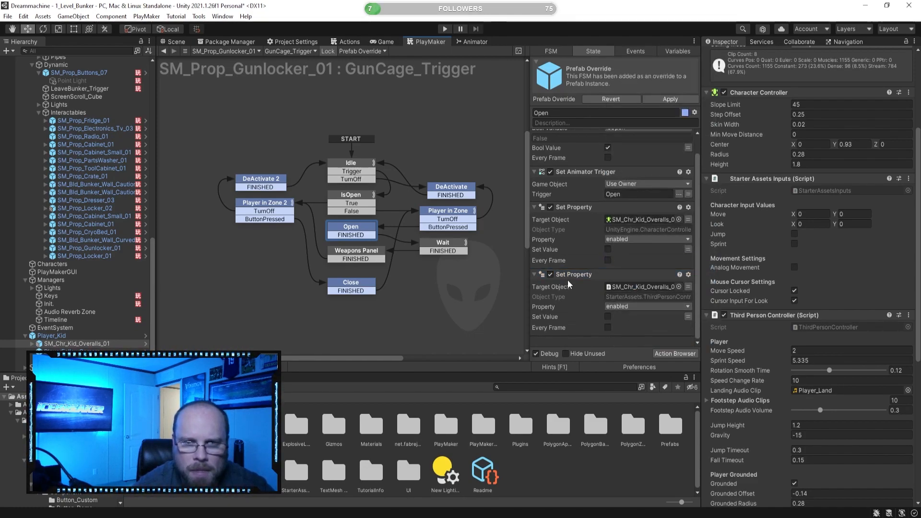
scroll(618, 240, "up", 1)
scroll(621, 242, "down", 1)
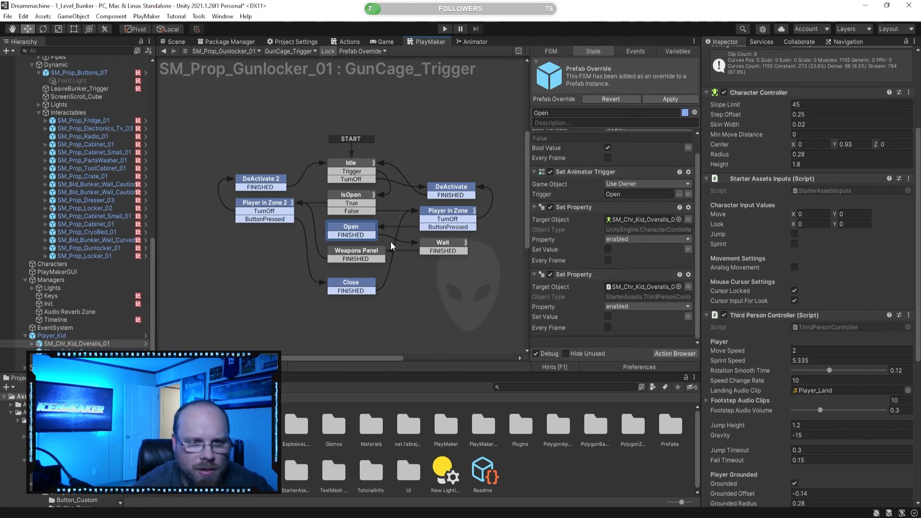
Copy both Set Property actions from the Open state into the Weapon Close state of the Weapons_Panel Button_Close FSM.
left_click(437, 244)
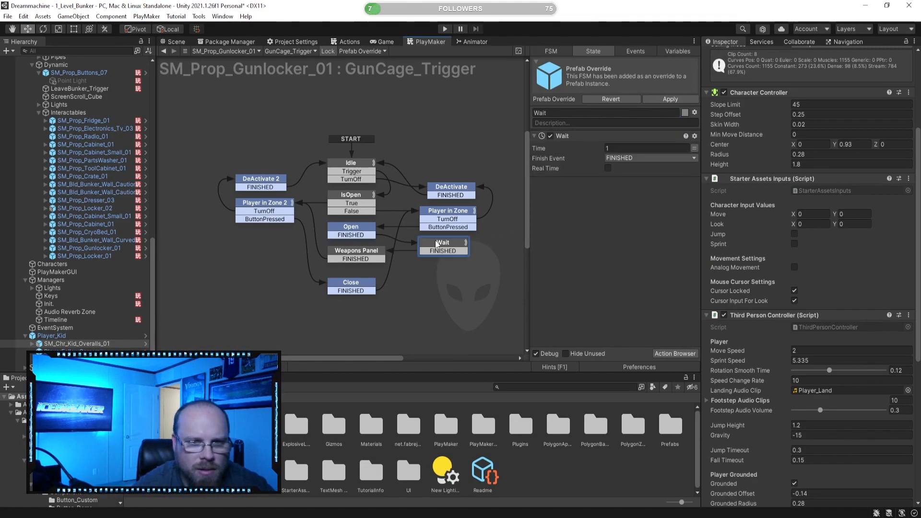
left_click(364, 253)
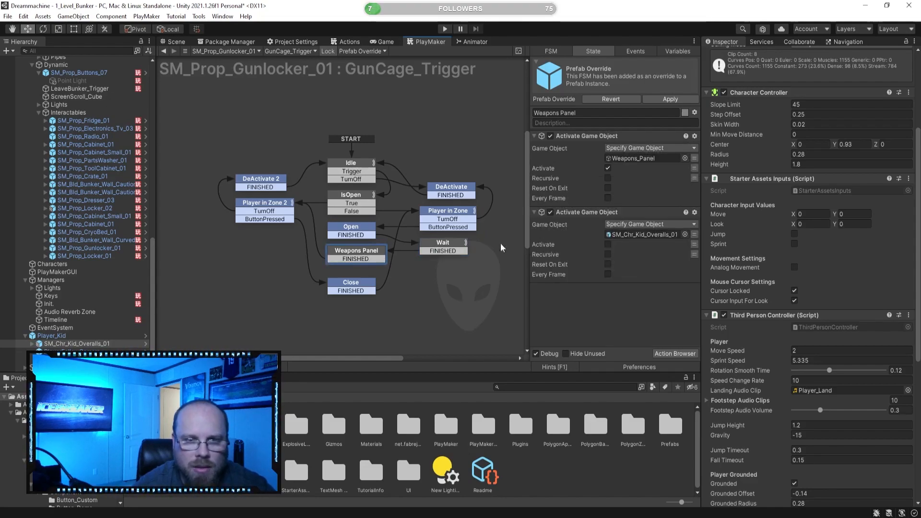
left_click(363, 232)
left_click(610, 230)
left_click(603, 295, "ctrl")
scroll(617, 295, "down", 1)
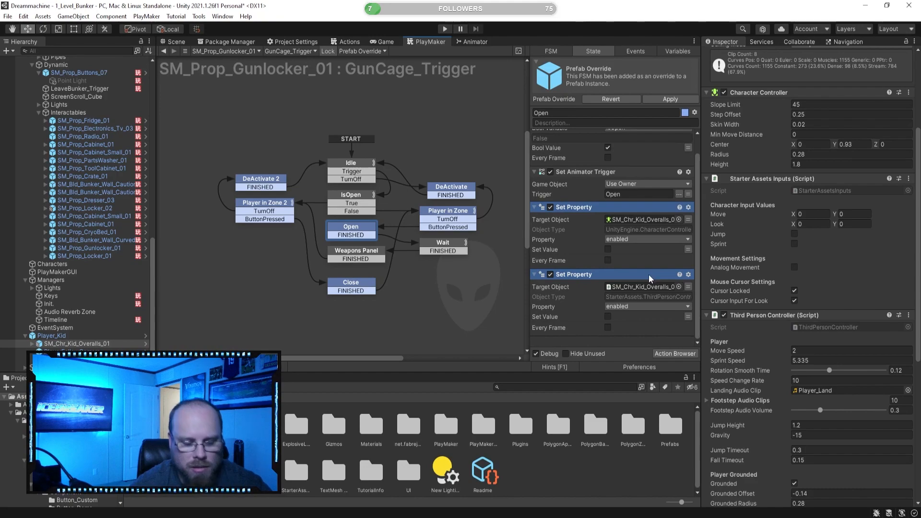
scroll(84, 228, "up", 15)
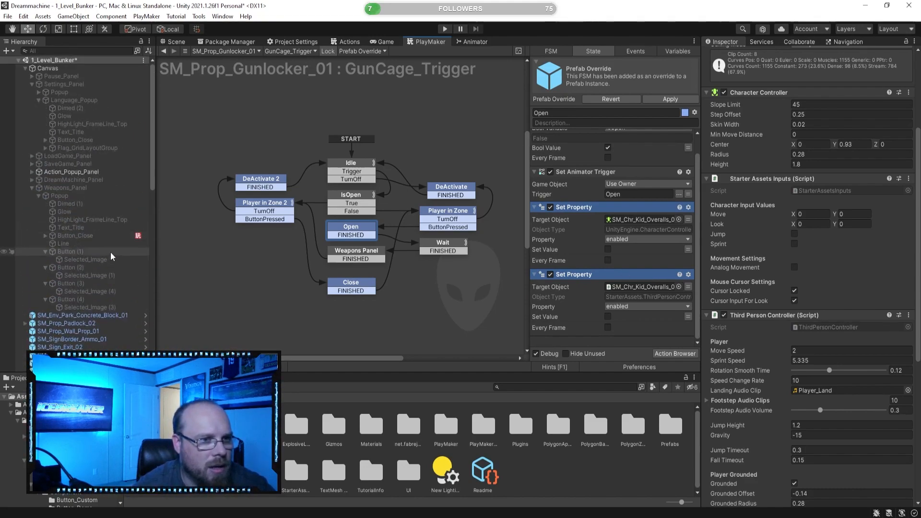
left_click(77, 236)
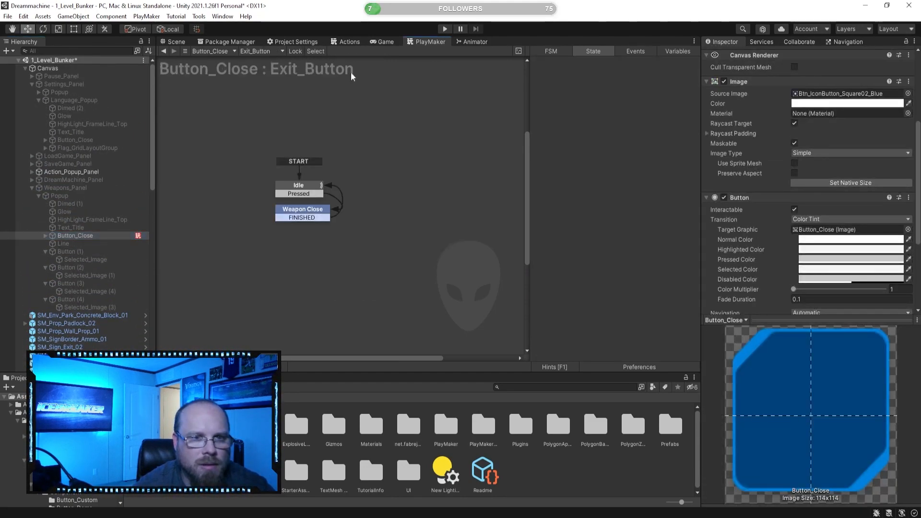
left_click(311, 211)
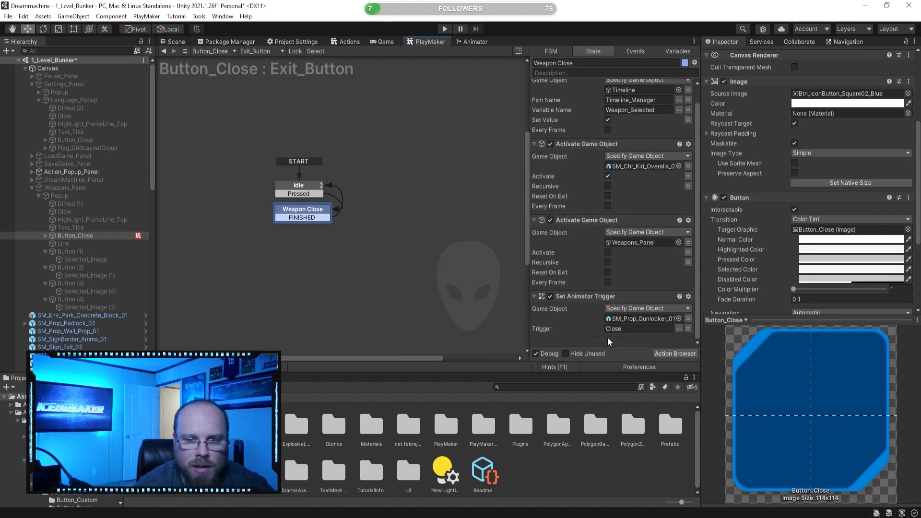
key("ctrl+v")
left_click(634, 318)
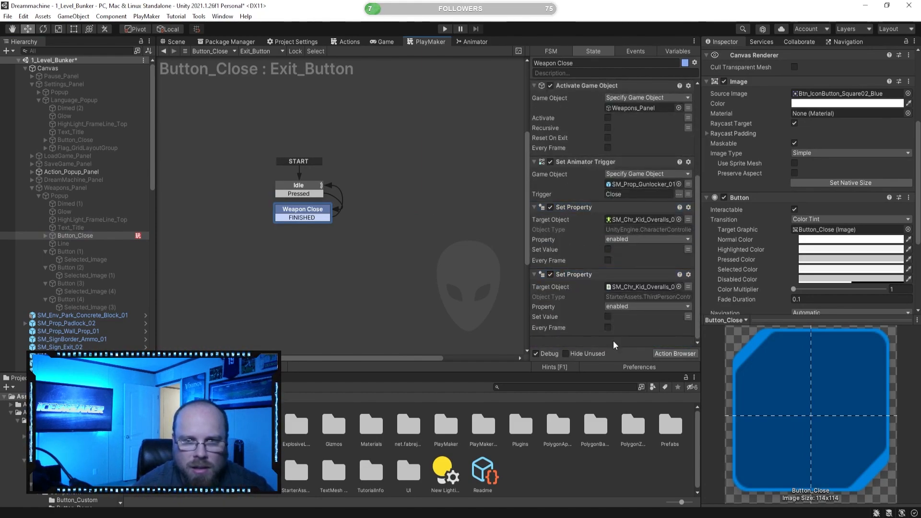
Duplicate the Weapon_Selected Set Fsm Bool action in the Weapon Close state of the Exit_Button FSM.
scroll(79, 315, "down", 5)
scroll(79, 315, "down", 6)
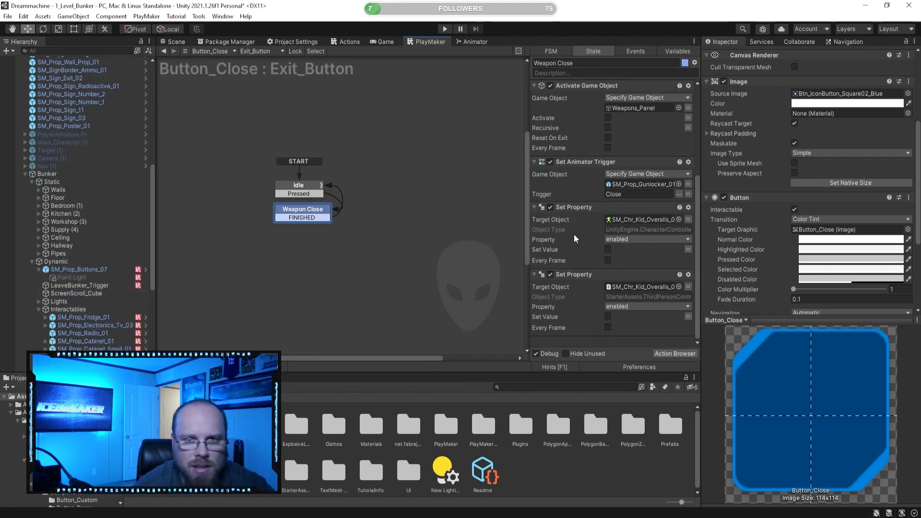
scroll(606, 276, "up", 3)
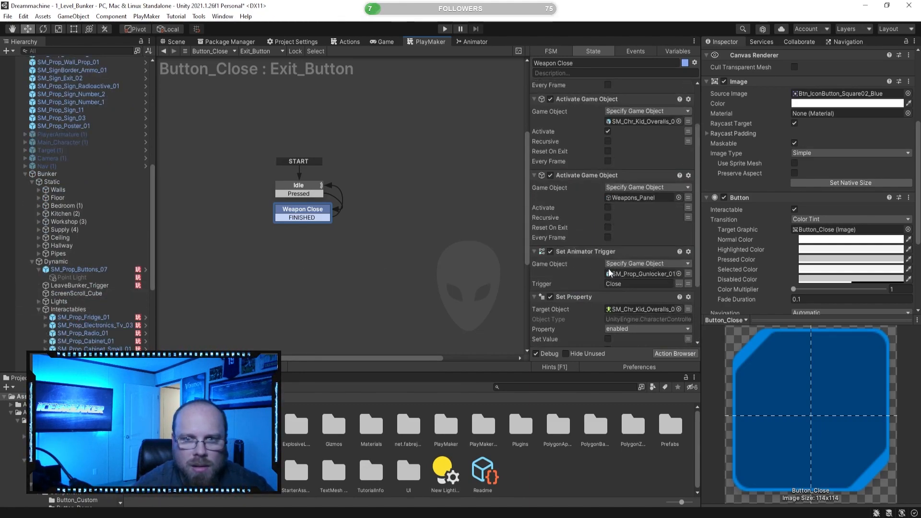
scroll(579, 205, "up", 1)
left_click(578, 97)
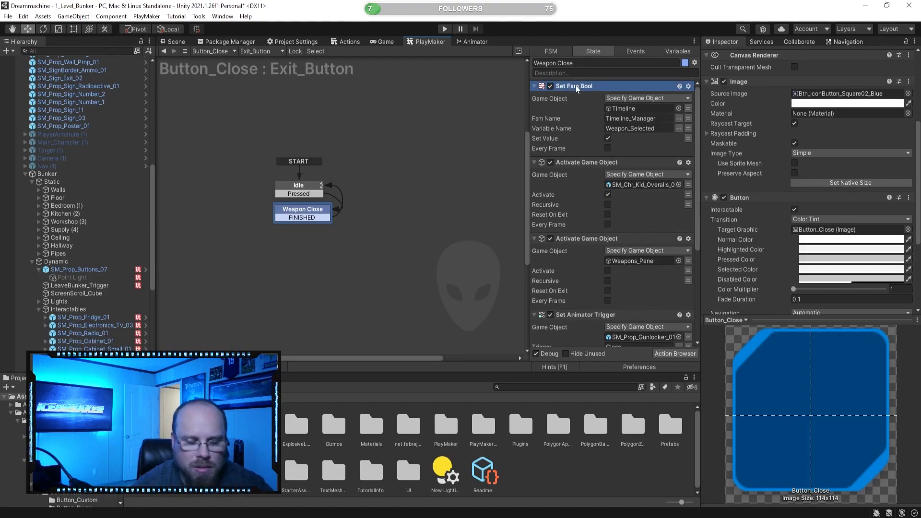
key("ctrl+c")
key("ctrl+v")
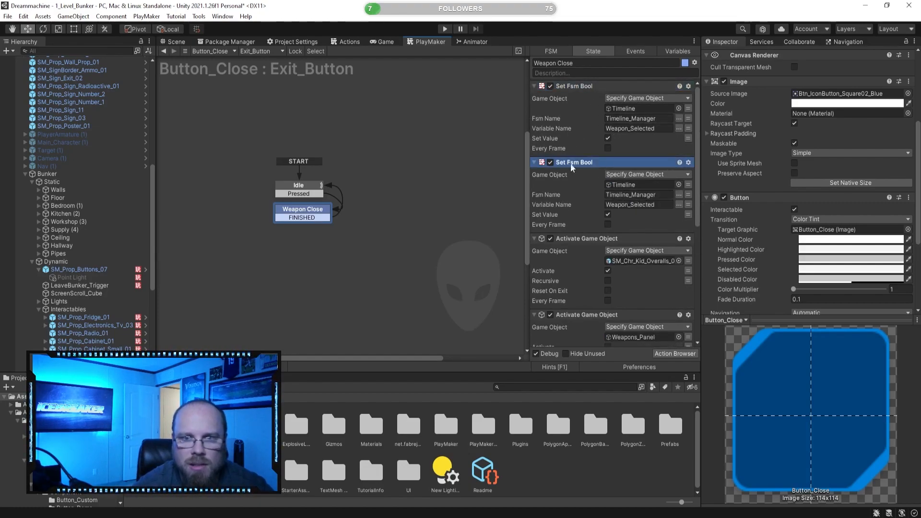
Point the duplicated Set Fsm Bool action at SM_Prop_Gunlocker_01's GunCage_Trigger FSM and set its isOpen variable to false.
scroll(102, 290, "down", 6)
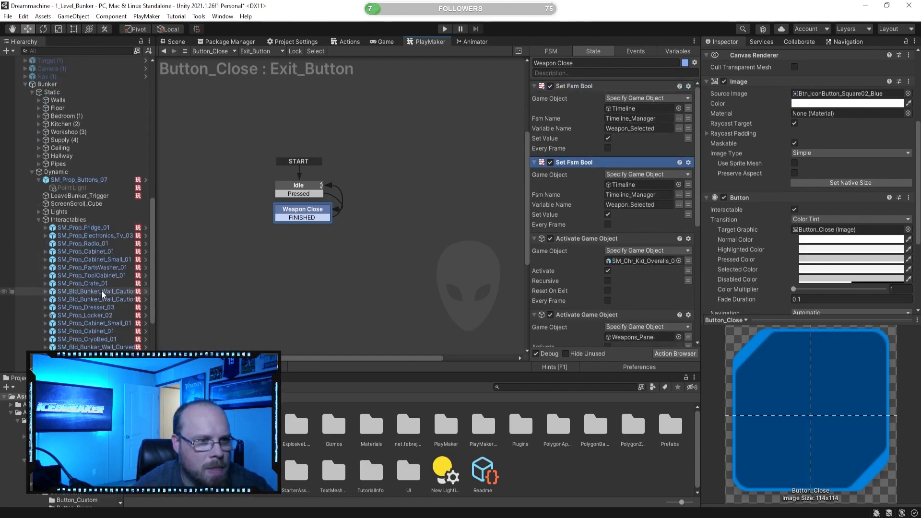
left_click_drag(93, 295, 620, 185)
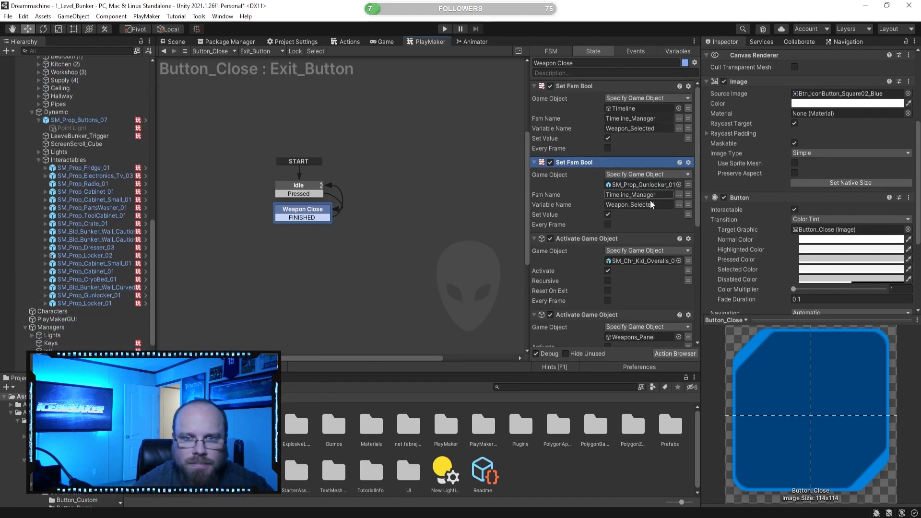
left_click(678, 199)
left_click(686, 202)
left_click(678, 205)
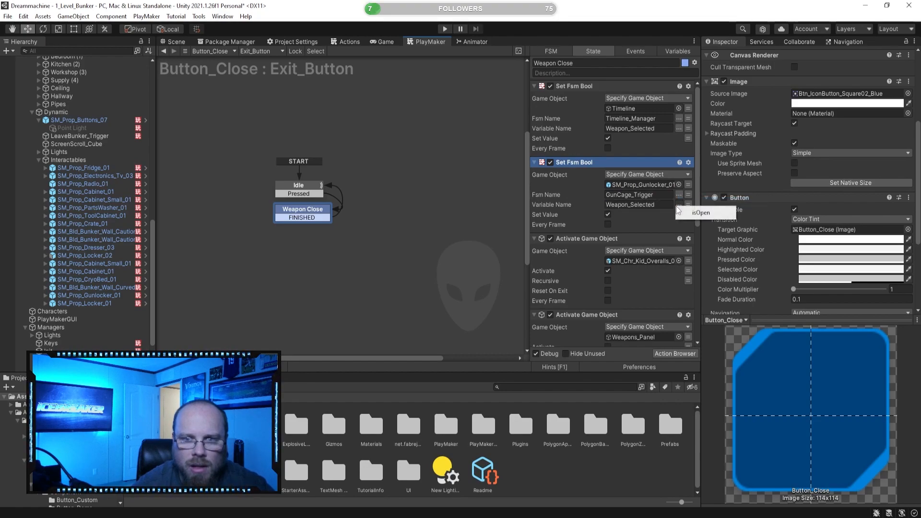
left_click(699, 214)
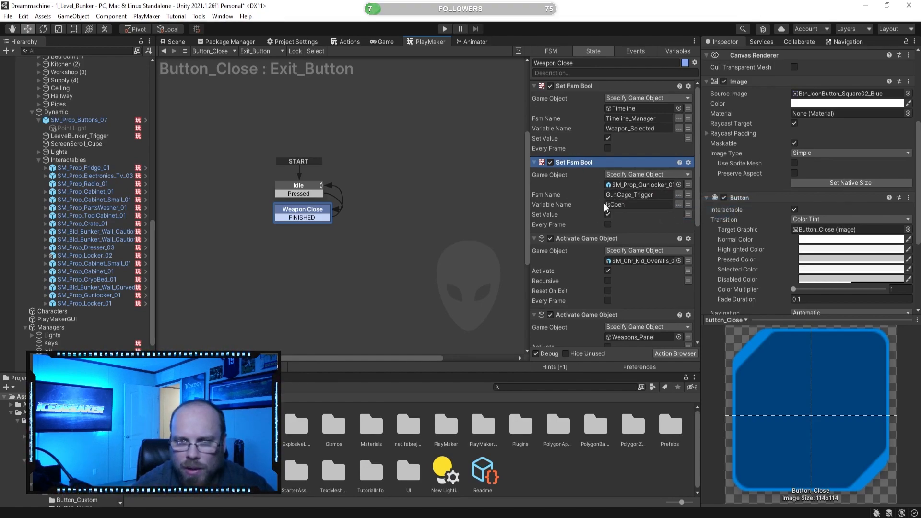
left_click(608, 214)
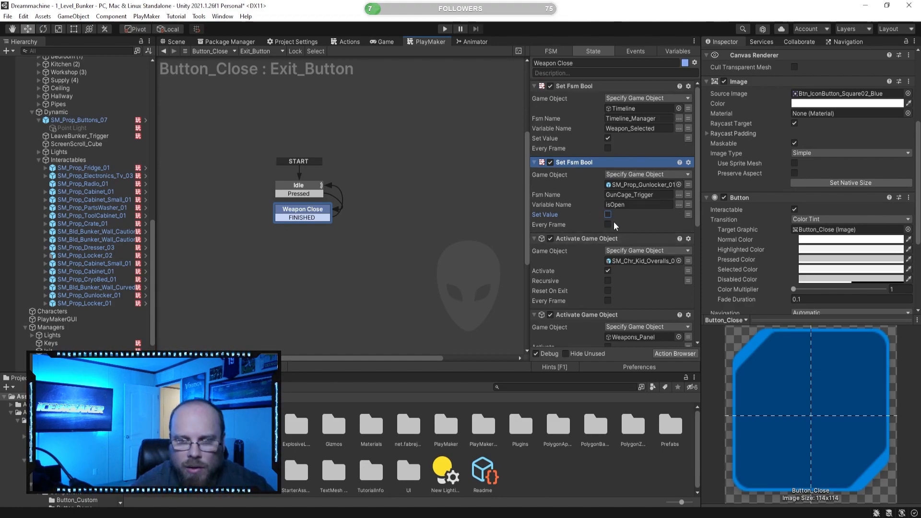
Run the game, walk the character to the gun cage, and set the Timeline_Manager variable Level10_Complete to true.
left_click(188, 42)
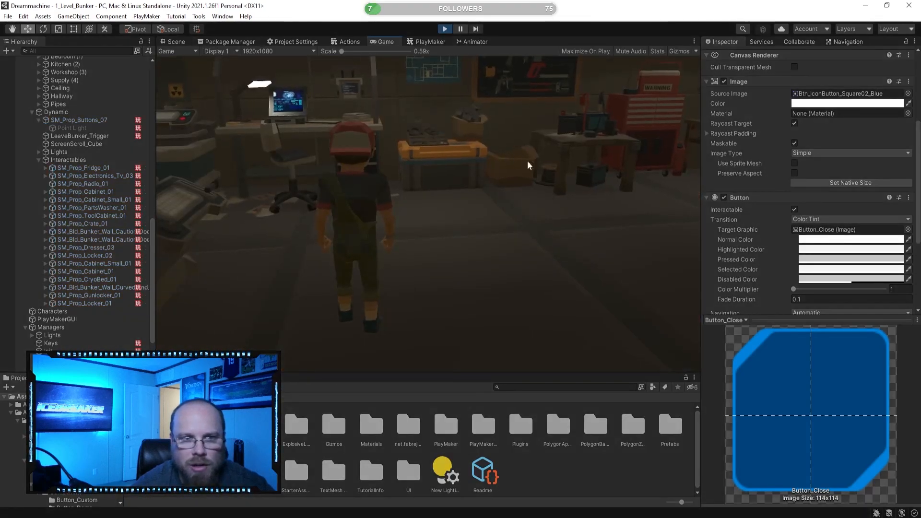
left_click(528, 160)
key("w")
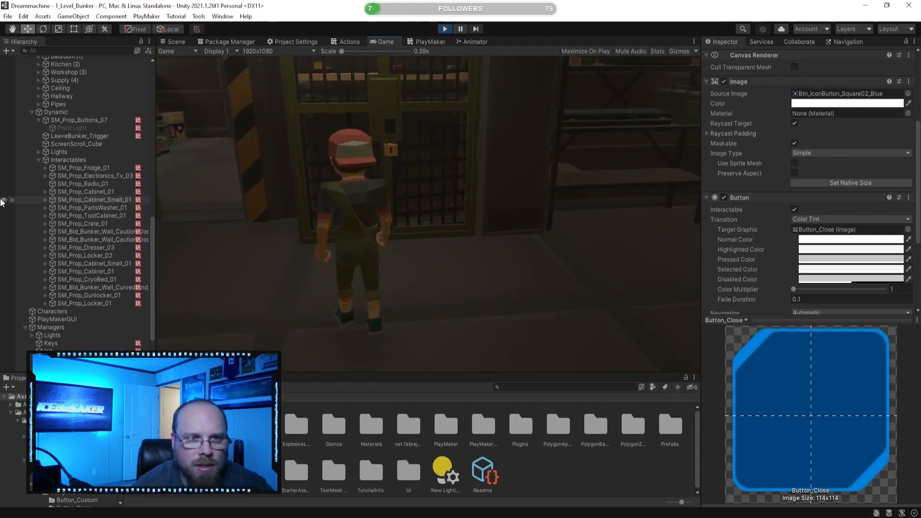
left_click(431, 42)
scroll(59, 281, "down", 2)
scroll(58, 281, "down", 2)
left_click(92, 311)
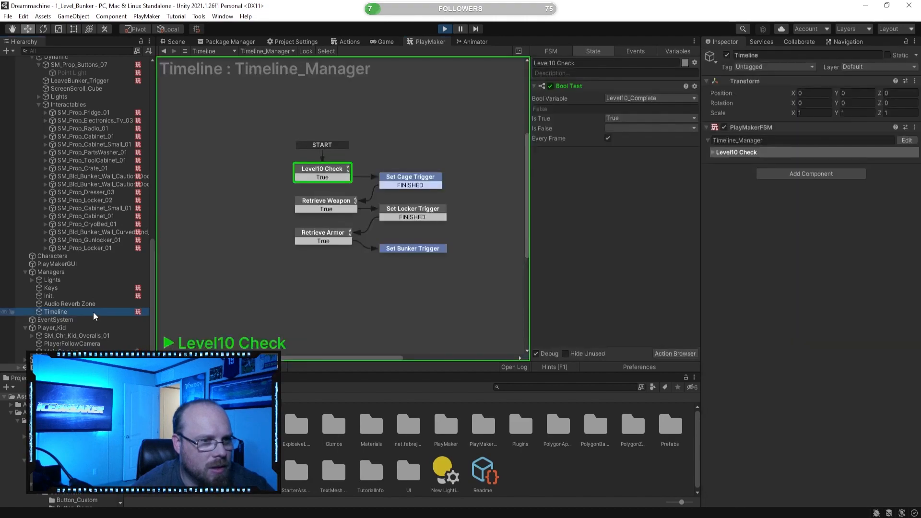
left_click(674, 52)
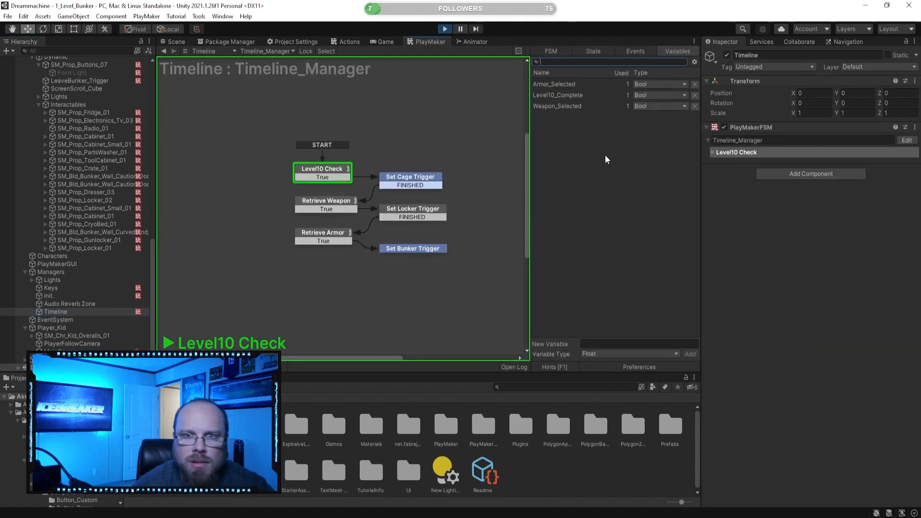
left_click(570, 95)
left_click(584, 314)
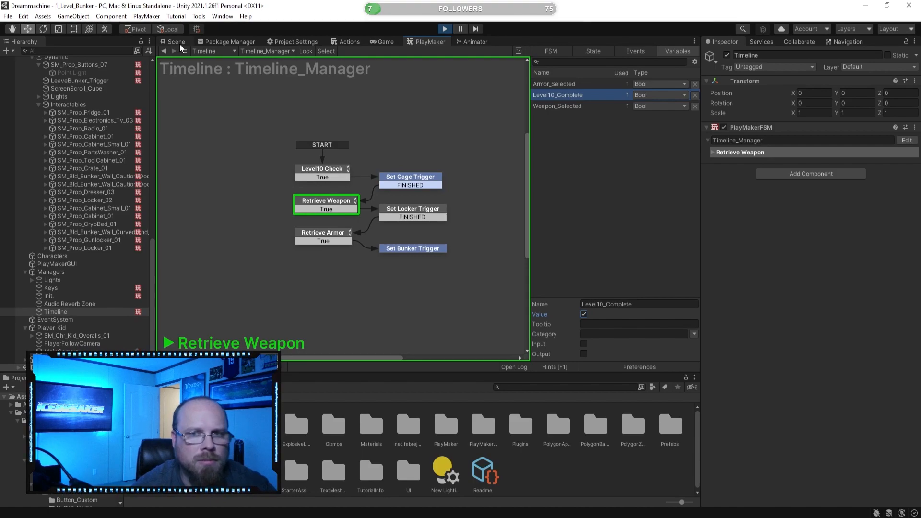
Test opening the gun locker and closing the Weapon Loadout panel in the running game, and stop play mode.
left_click(389, 41)
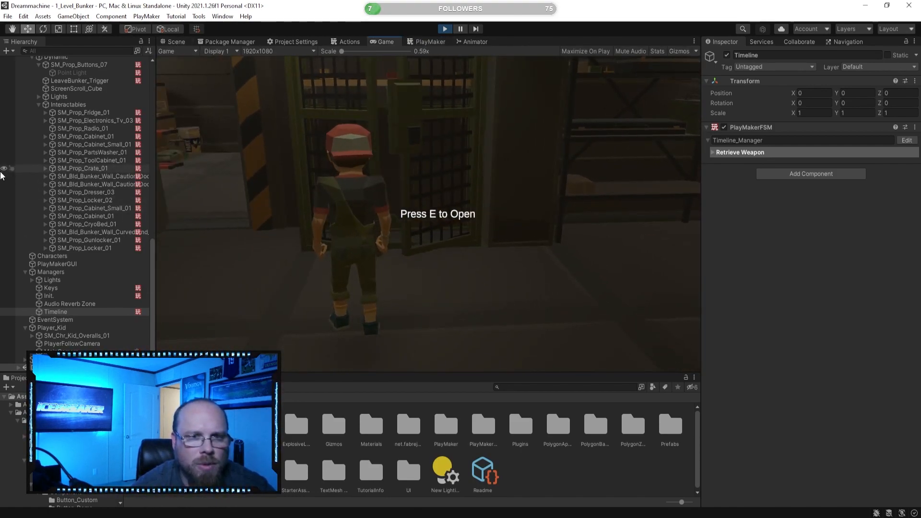
key("e")
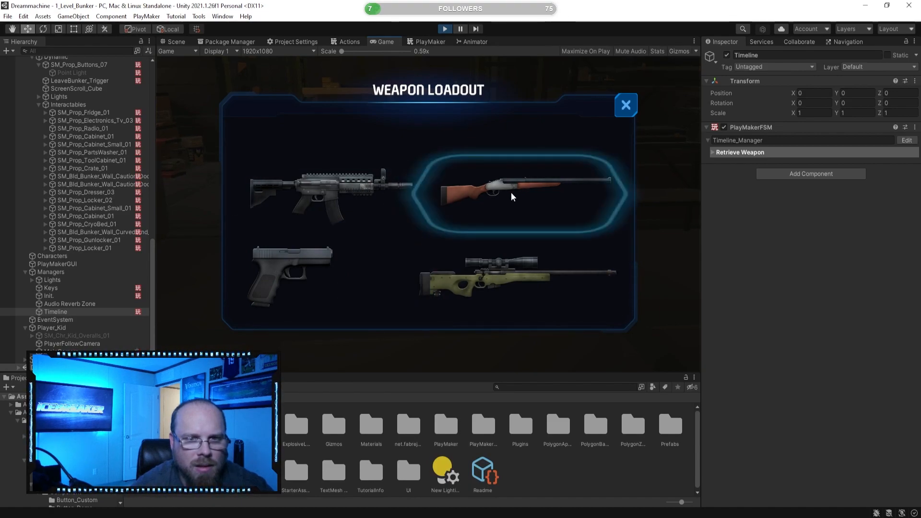
left_click(626, 106)
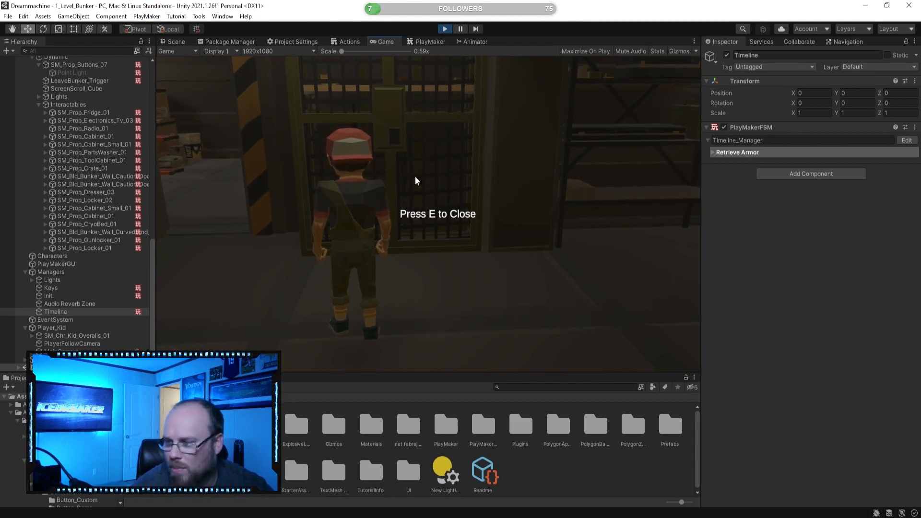
left_click(445, 29)
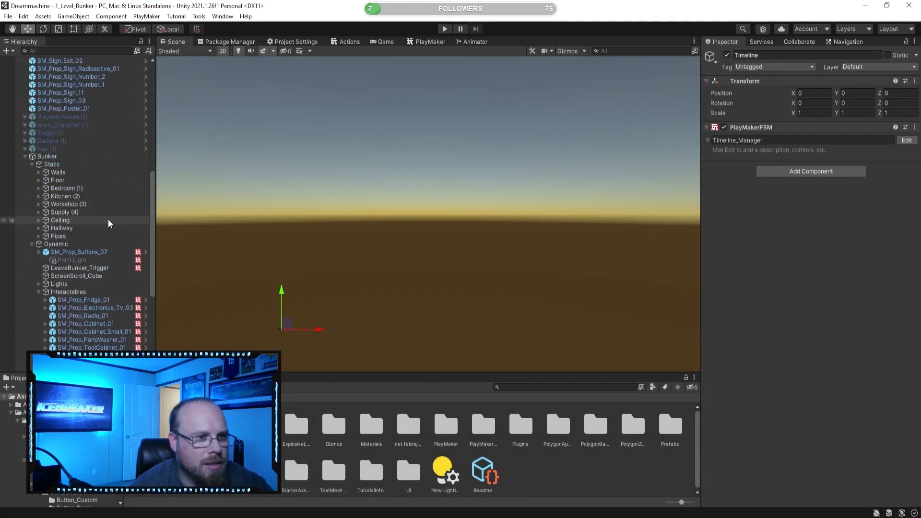
Set the enabled value to true in both Set Property actions of Button_Close's Weapon Close state.
scroll(109, 219, "up", 10)
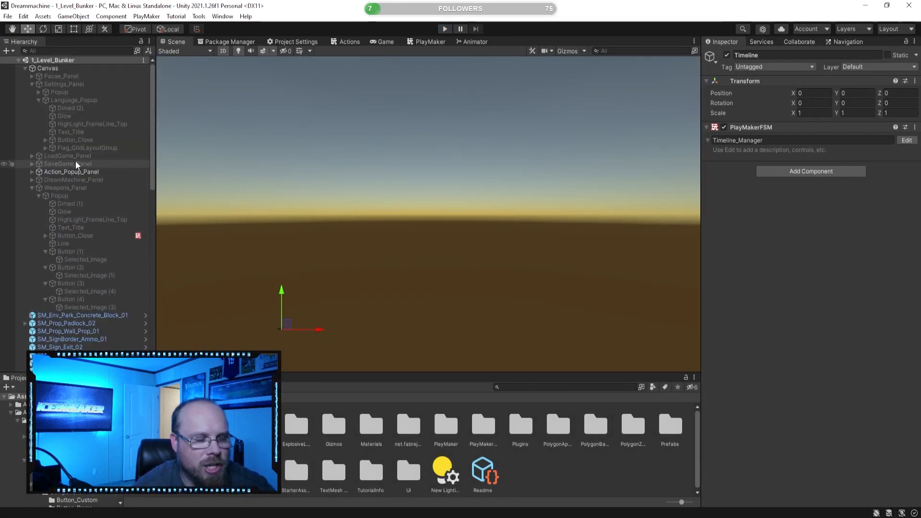
left_click(96, 235)
left_click(423, 42)
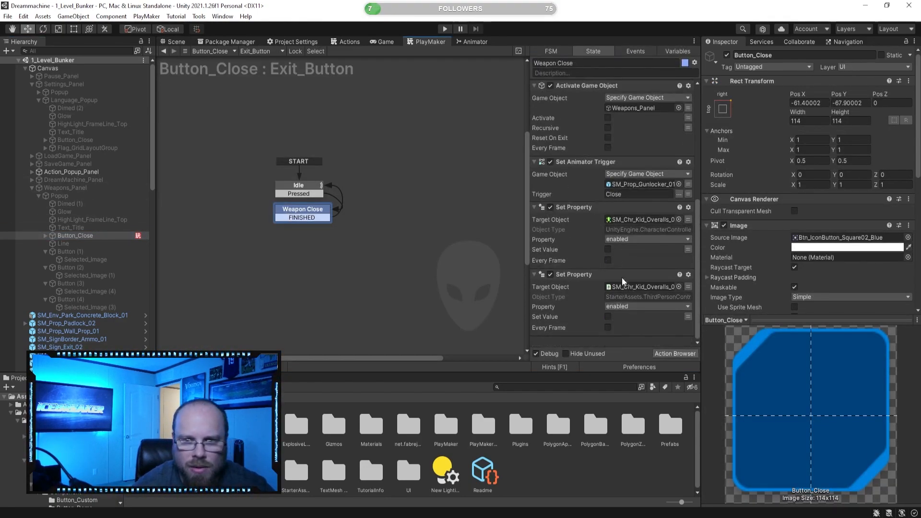
left_click(608, 317)
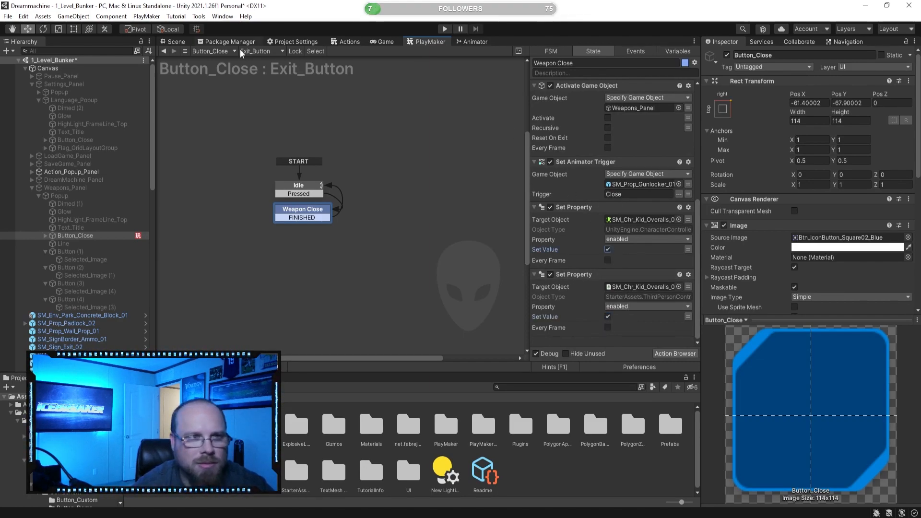
Playtest again up to the gun cage, enabling Level10_Complete on the Timeline object's FSM while the game runs.
left_click(446, 29)
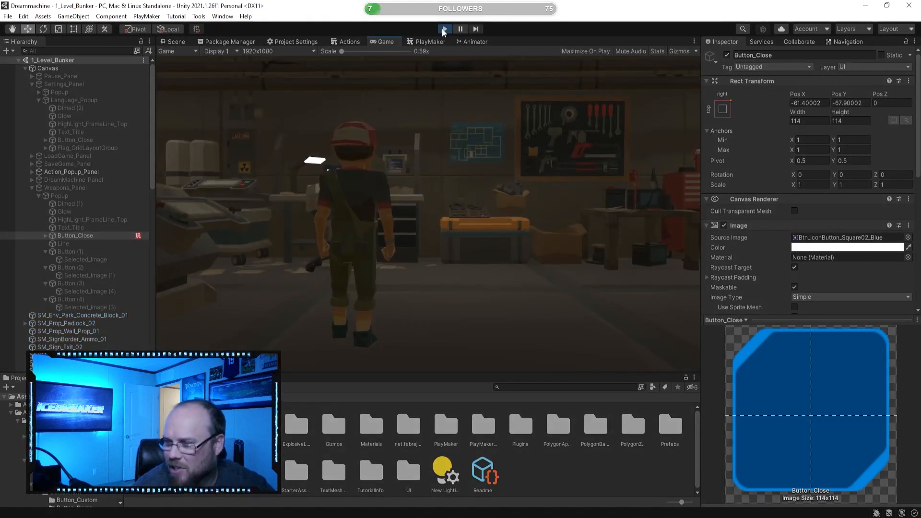
key("w")
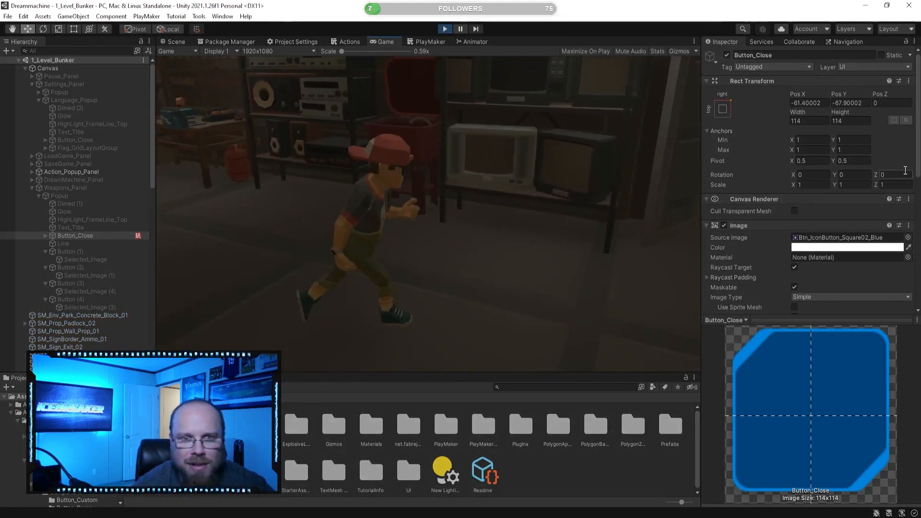
key("w")
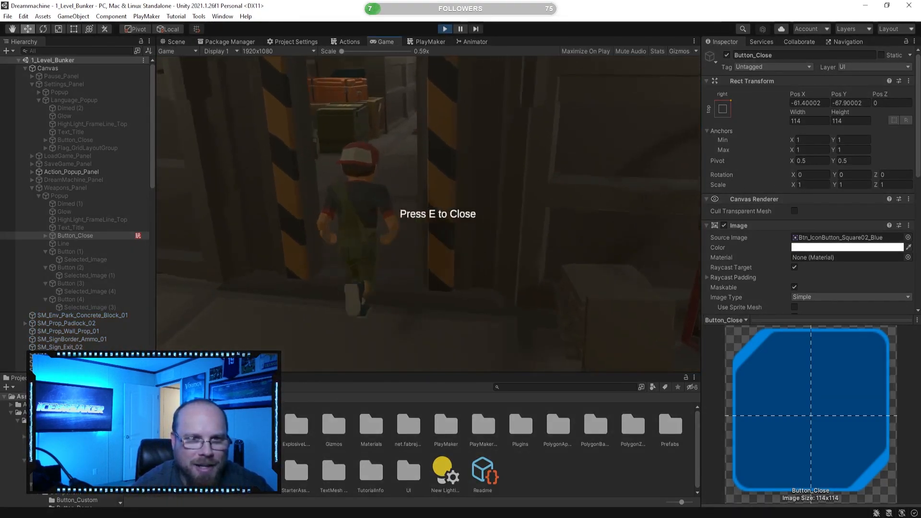
key("w")
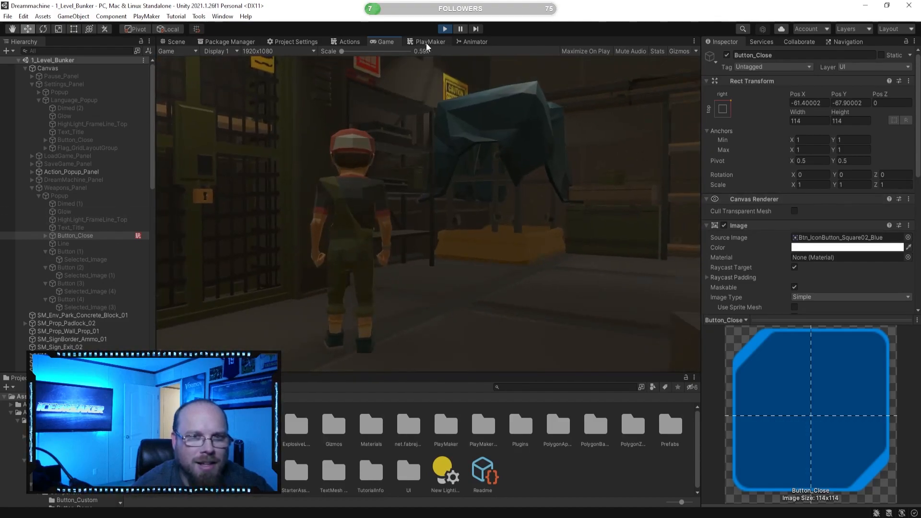
left_click(425, 42)
scroll(102, 327, "down", 10)
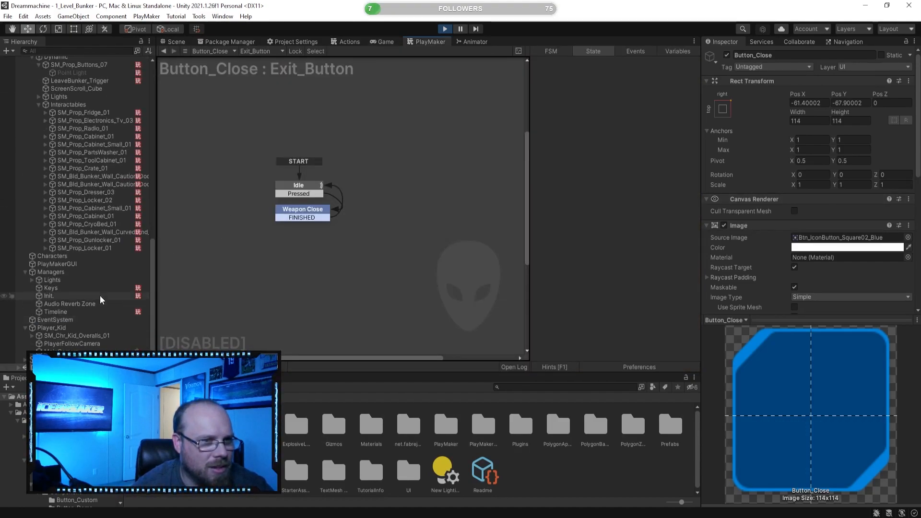
left_click(74, 313)
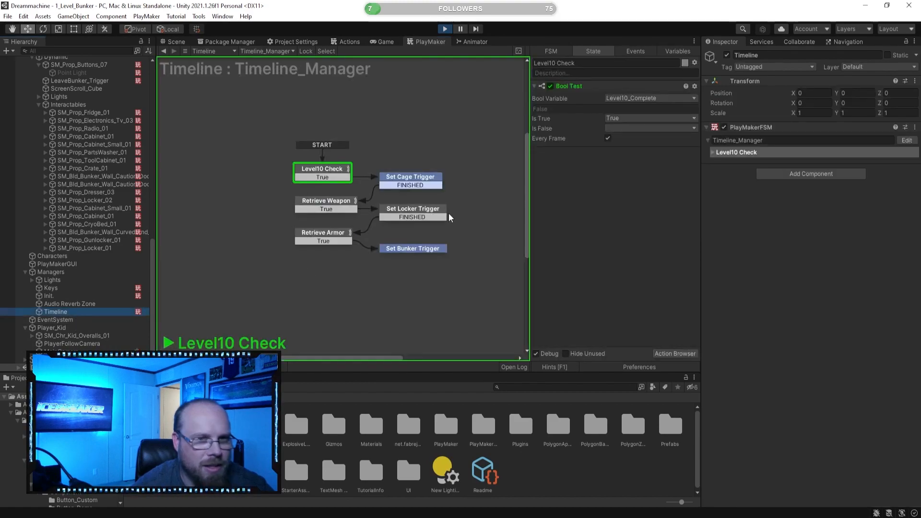
left_click(672, 51)
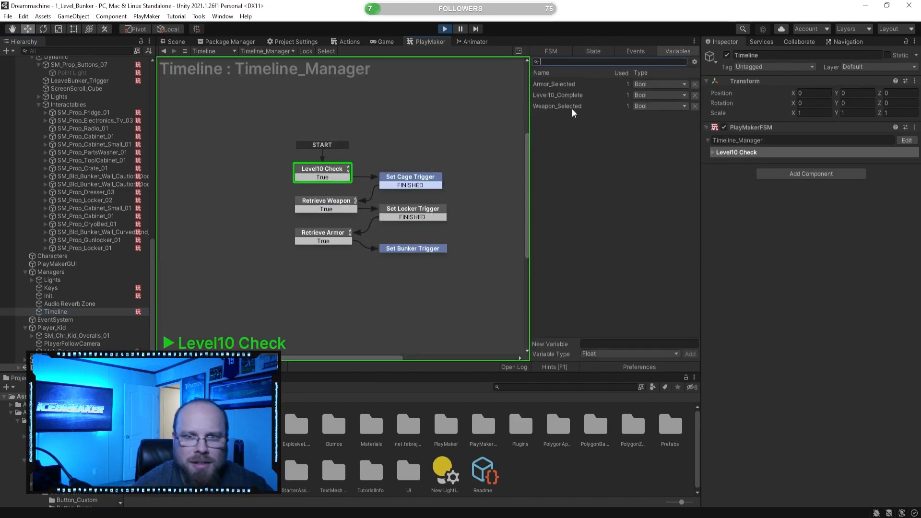
left_click(584, 315)
left_click(384, 42)
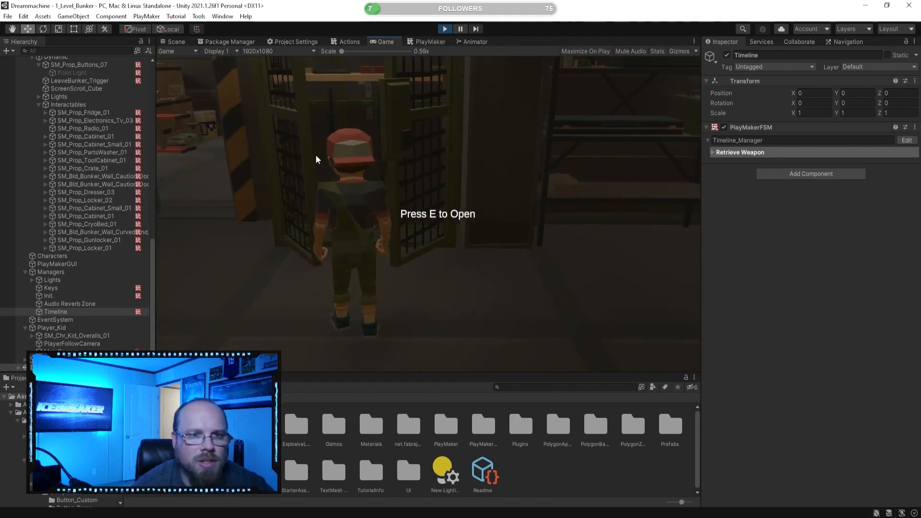
Open the gun locker, close the Weapon Loadout panel, test player movement and the locker interaction, and stop play mode.
key("e")
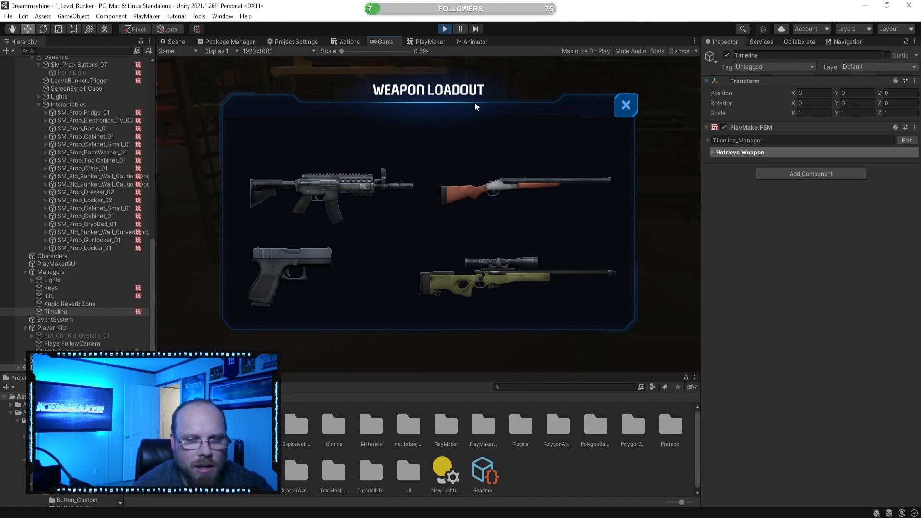
left_click(626, 105)
key("s")
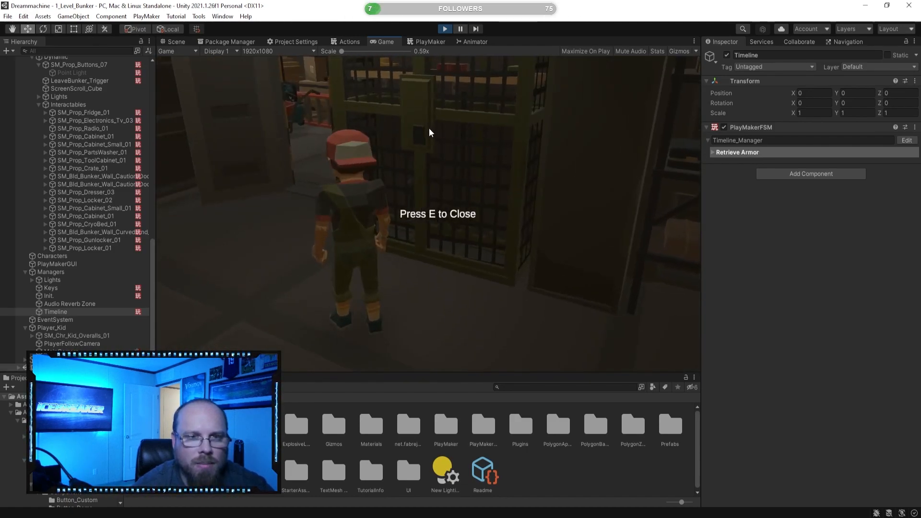
key("e")
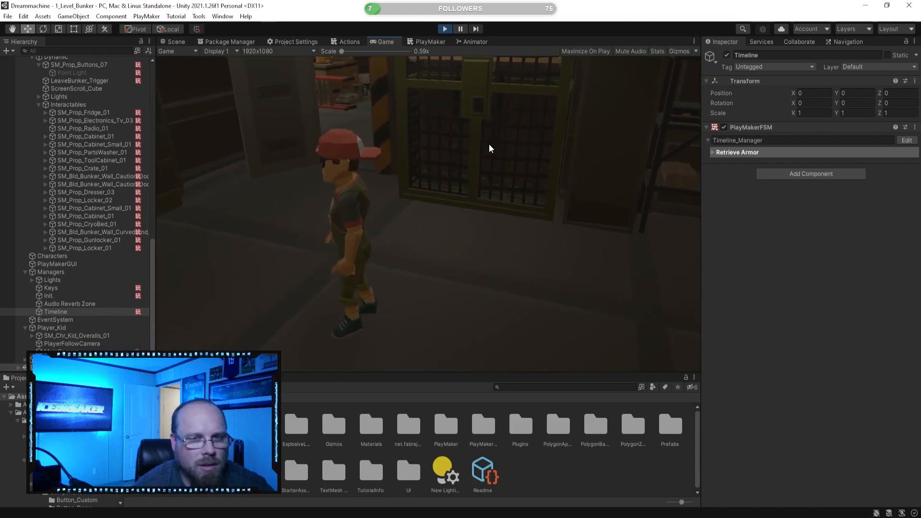
key("w")
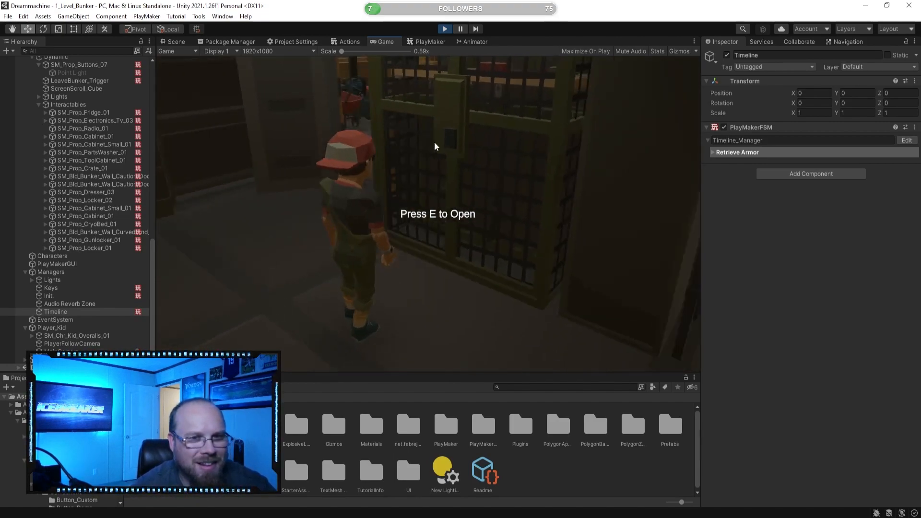
key("s")
key("w")
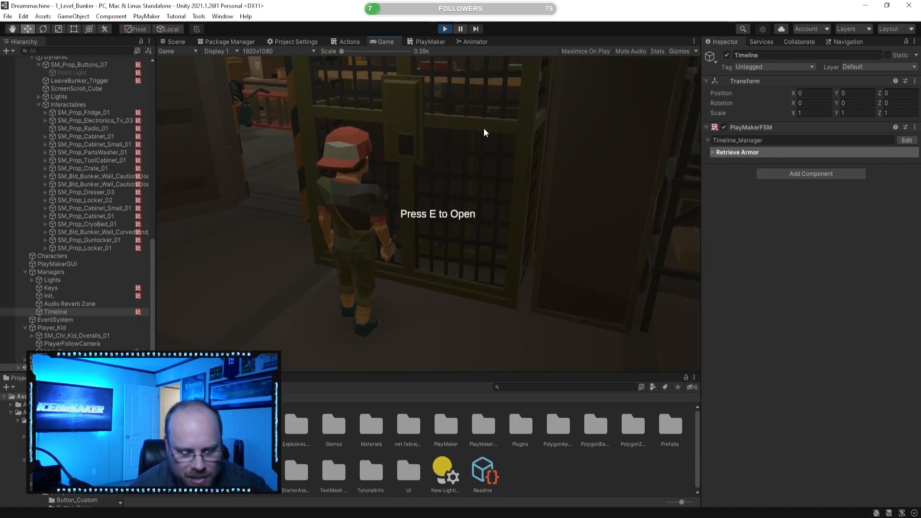
key("s")
key("w")
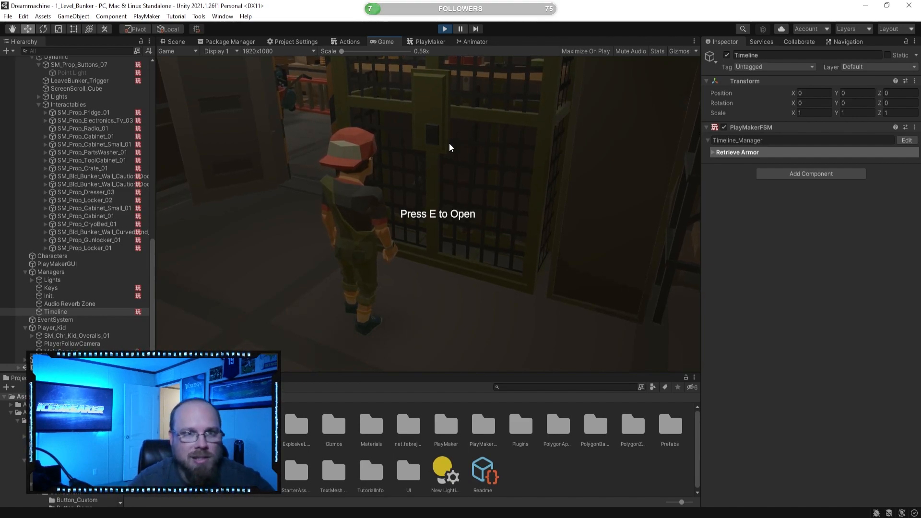
left_click(446, 29)
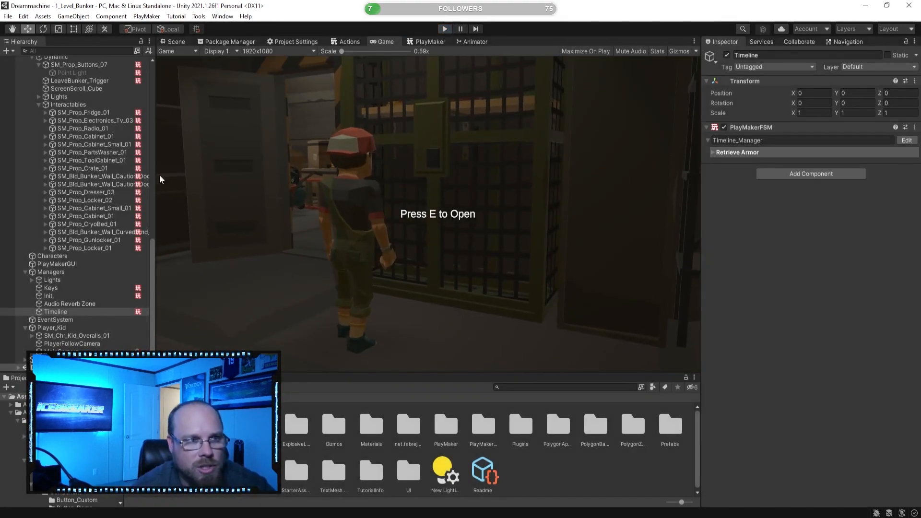
Start another playtest, walk the player to the gun cage, and enable Level10_Complete in the Timeline_Manager FSM while the game runs.
scroll(102, 169, "up", 10)
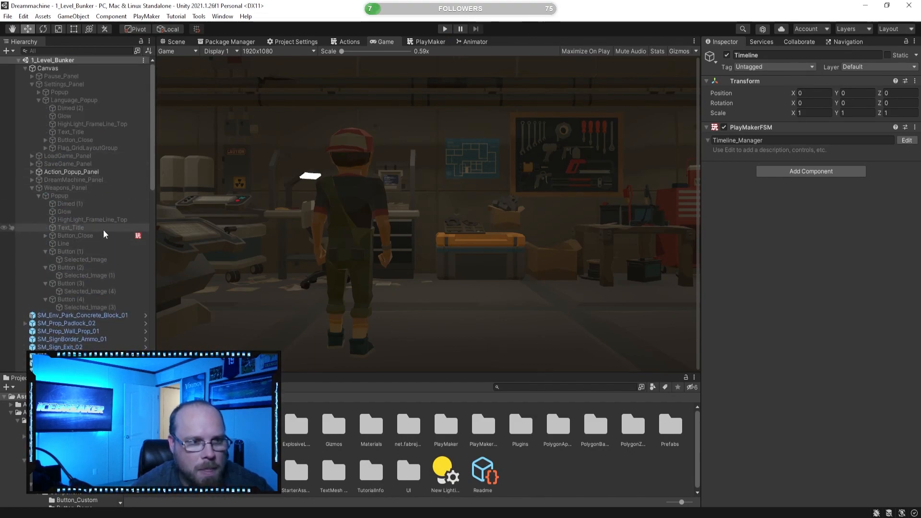
left_click(444, 29)
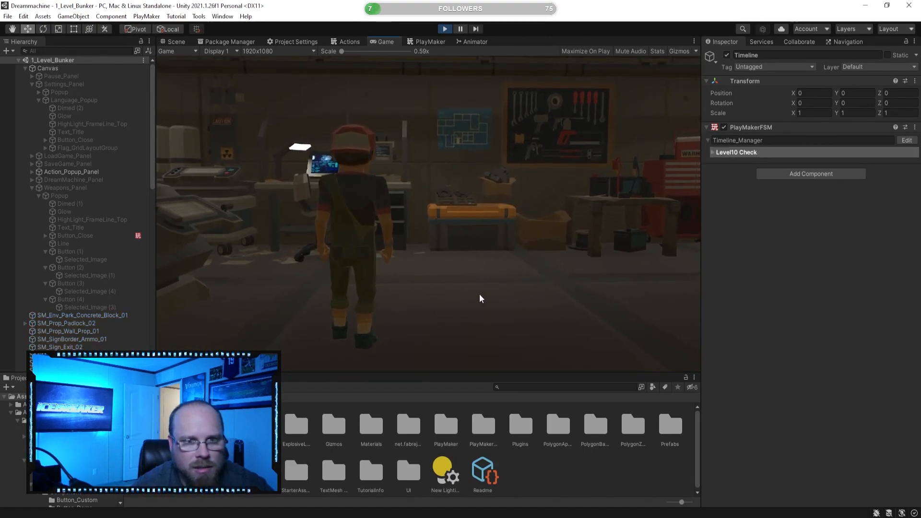
key("d")
key("w")
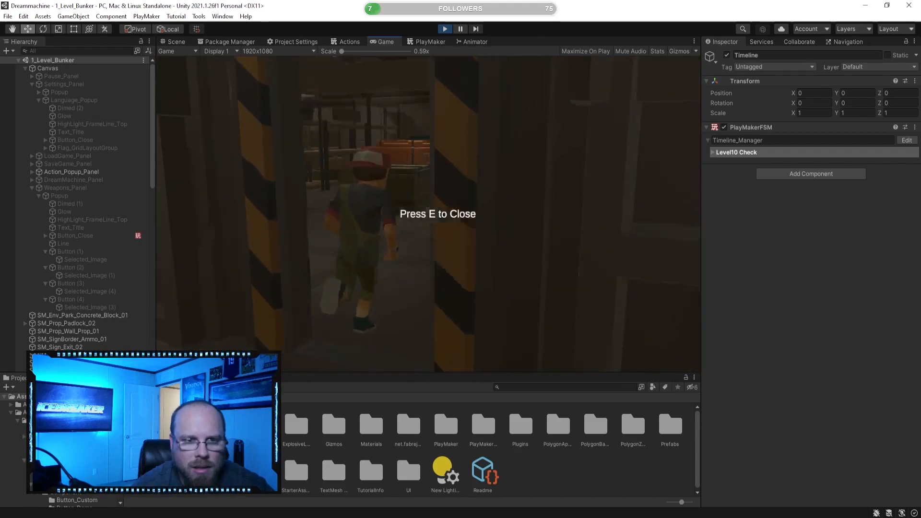
key("w")
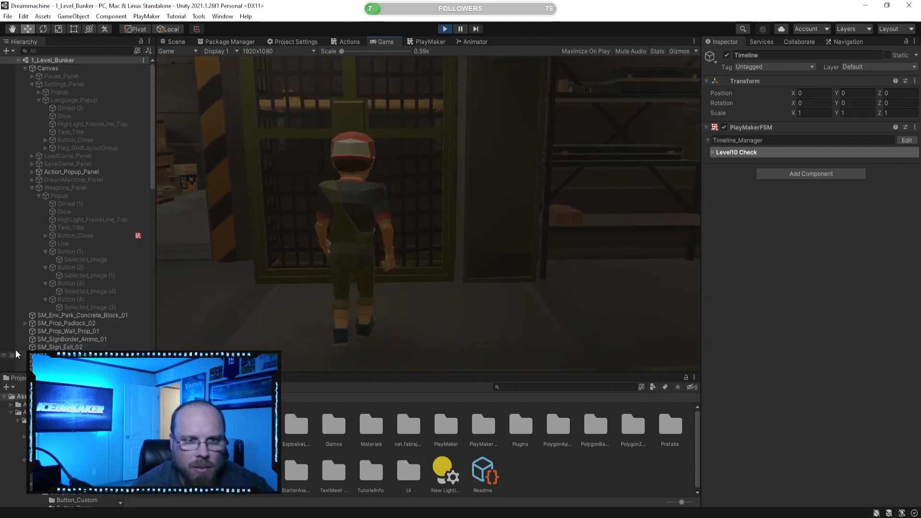
left_click(429, 42)
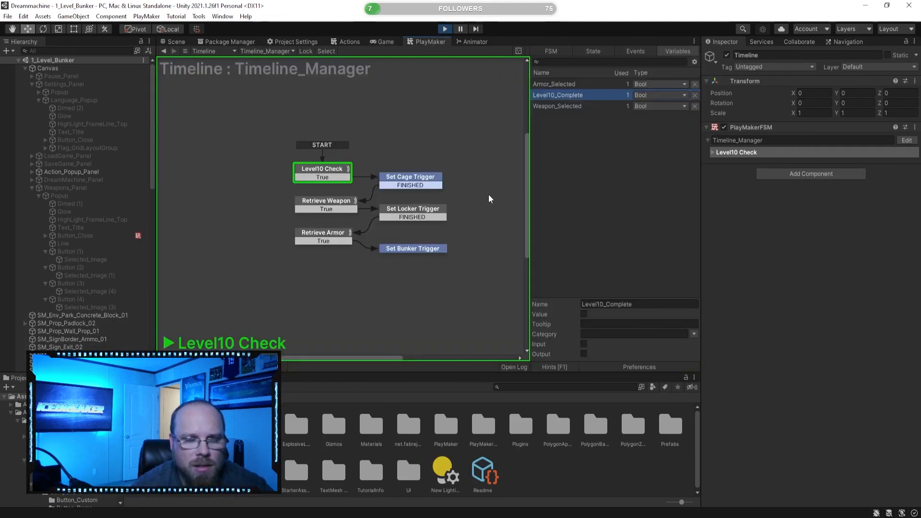
left_click(584, 314)
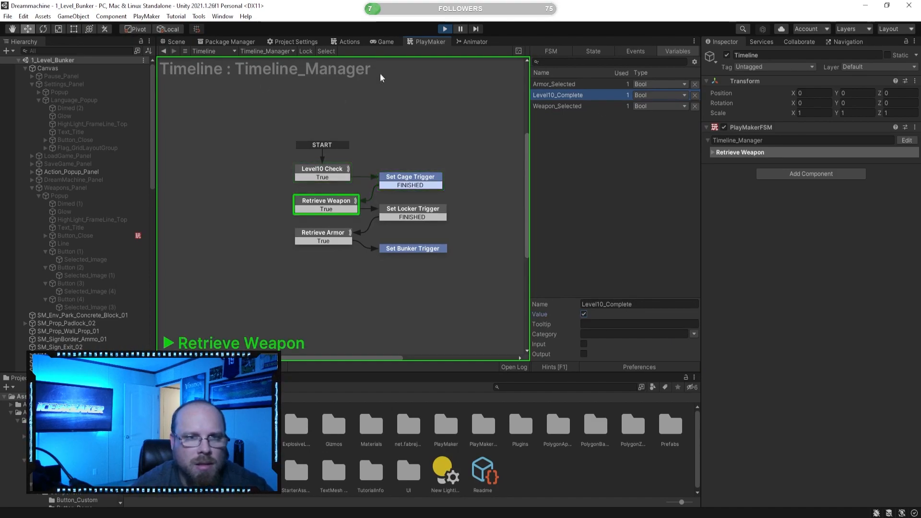
Return to the running game, open the gun locker, and close the Weapon Loadout panel without choosing a weapon.
left_click(384, 41)
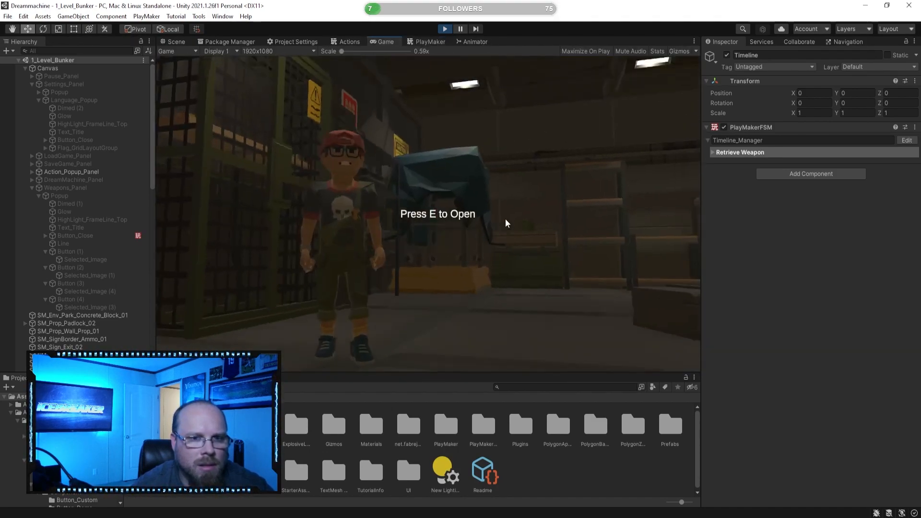
key("w")
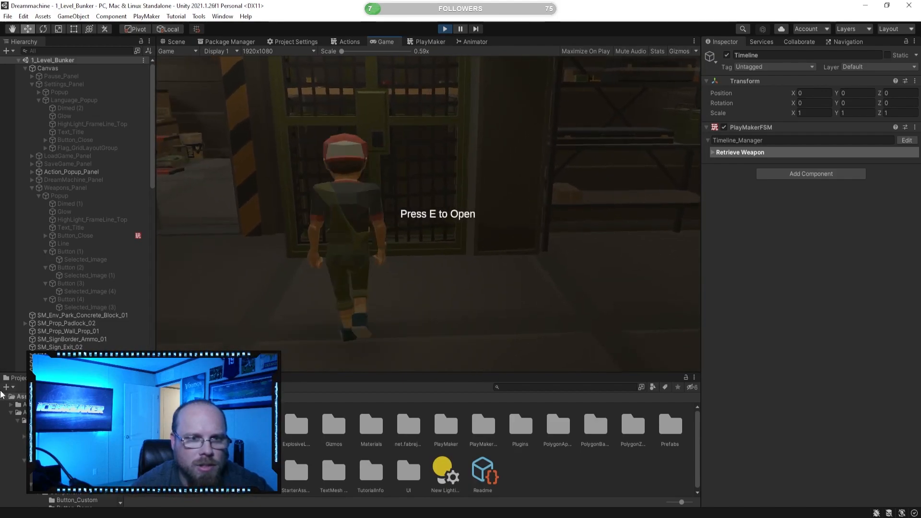
key("e")
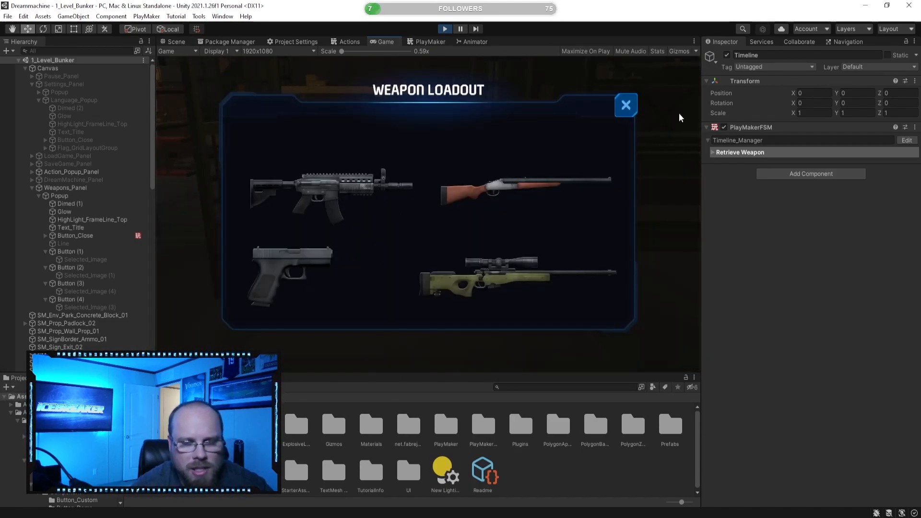
left_click(626, 105)
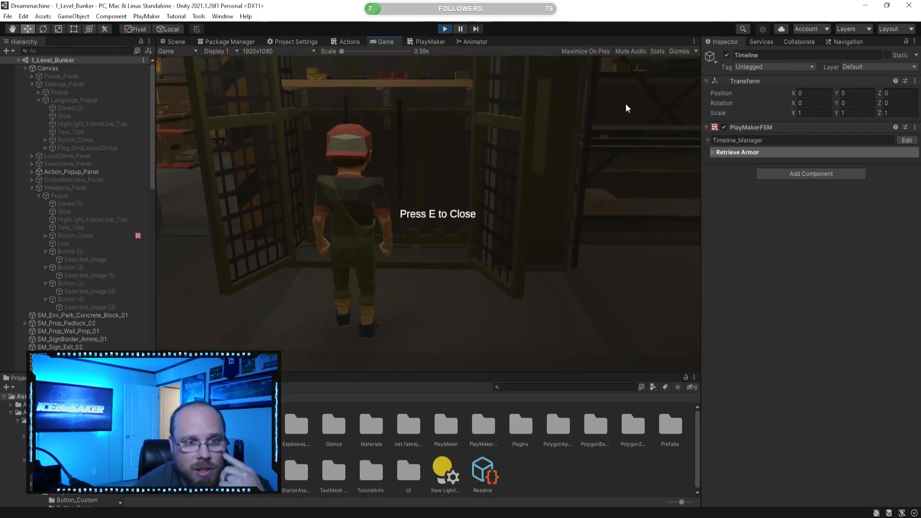
Test player movement around the gun cage and open the locker beside it.
key("s")
key("a")
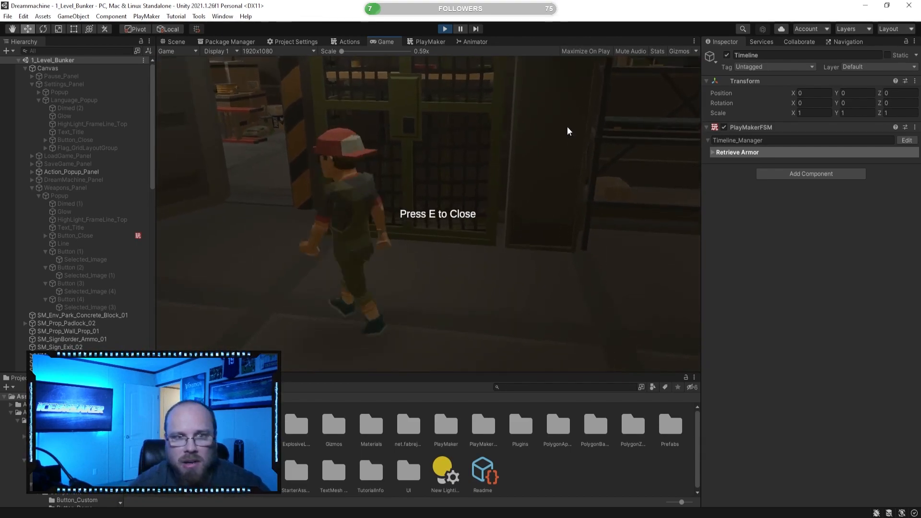
key("d")
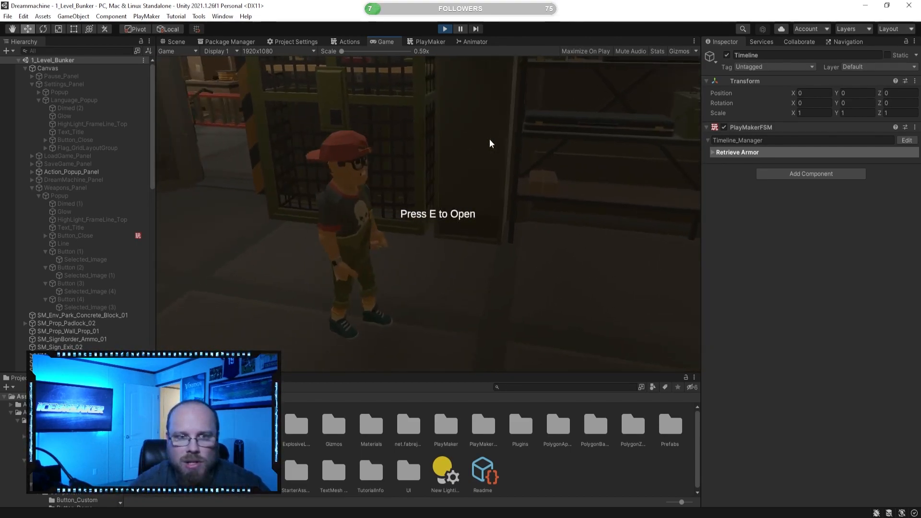
key("w")
key("s")
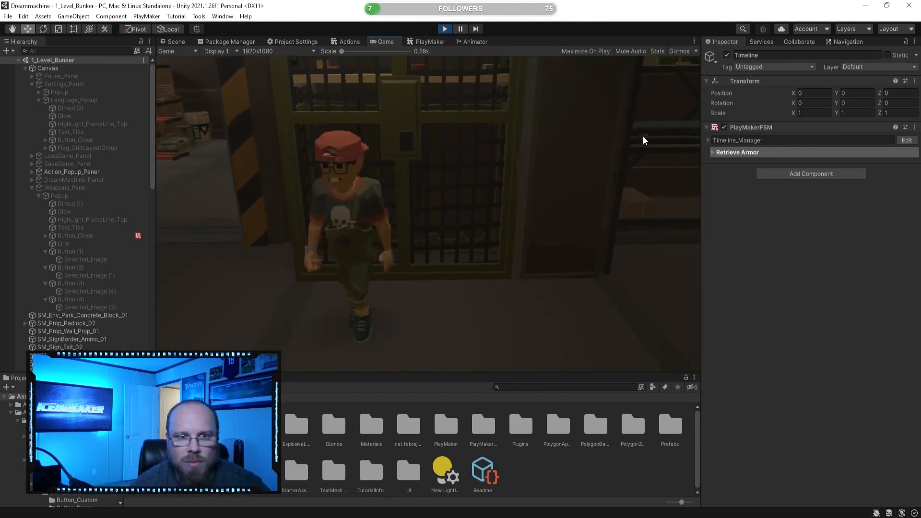
key("w")
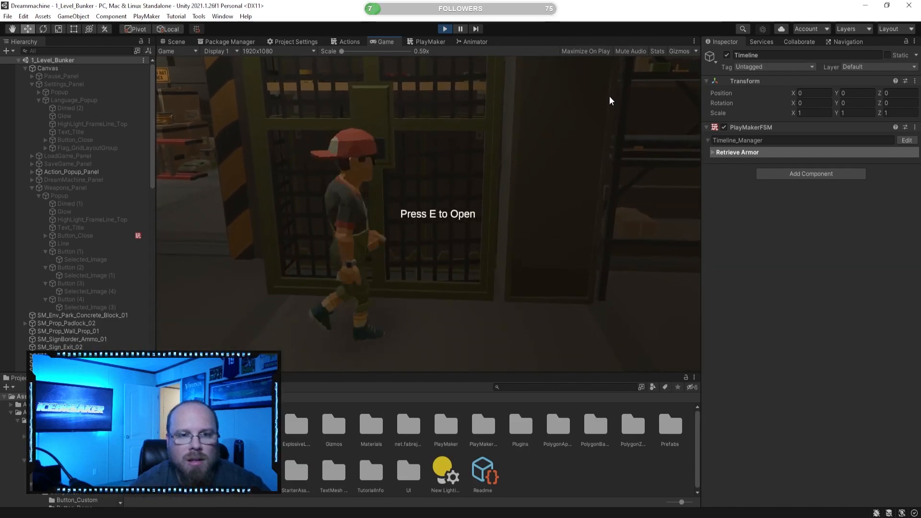
key("s")
key("w")
key("a")
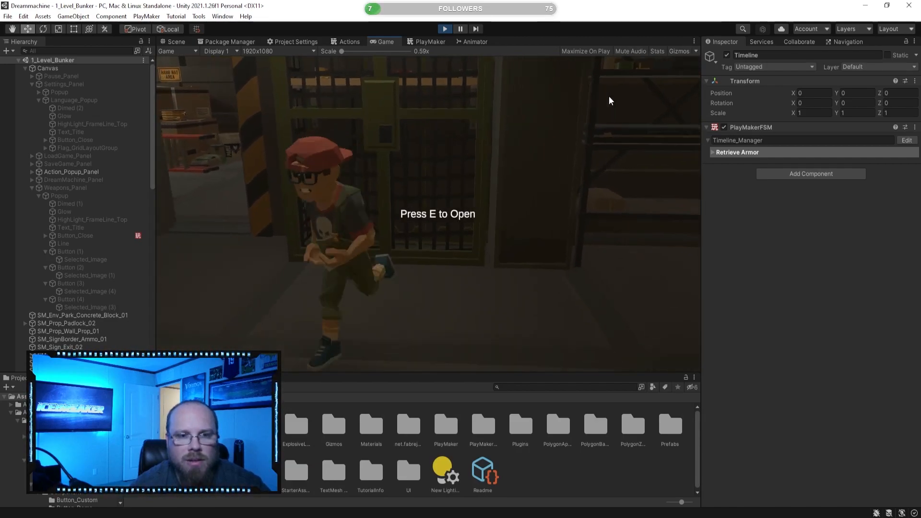
key("d")
key("w")
key("e")
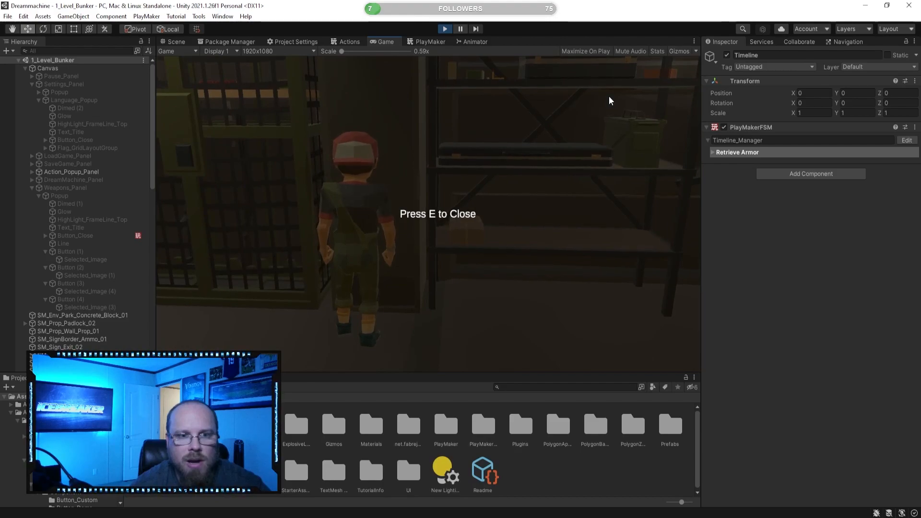
Walk the player away from the opened locker and back through the striped doorway to the car in the workshop.
key("s")
key("w")
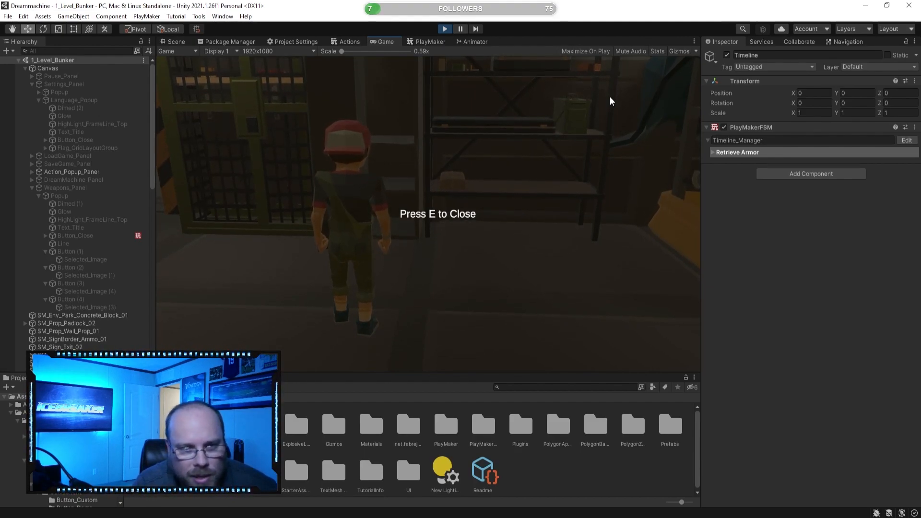
key("w")
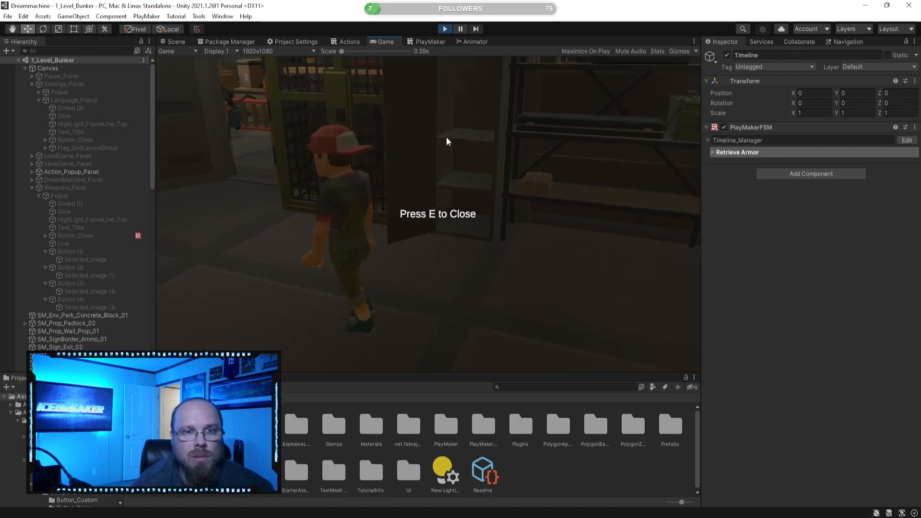
key("w")
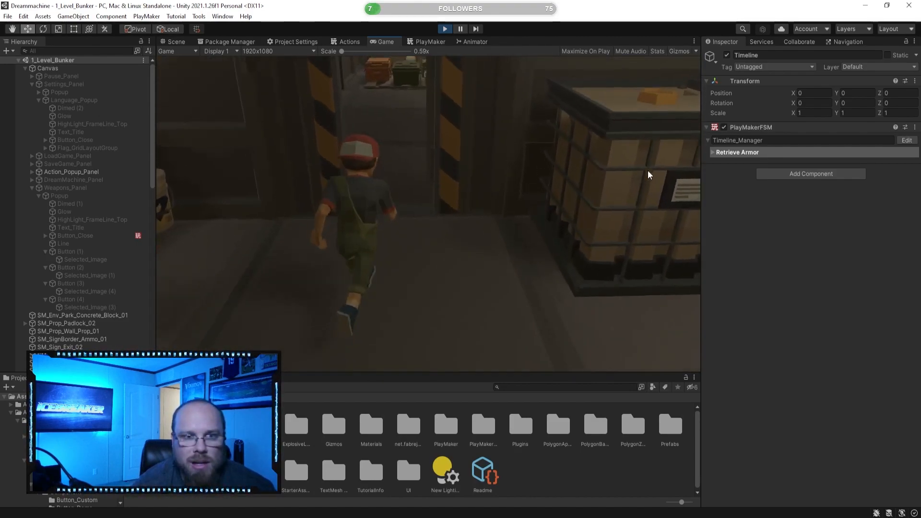
key("w")
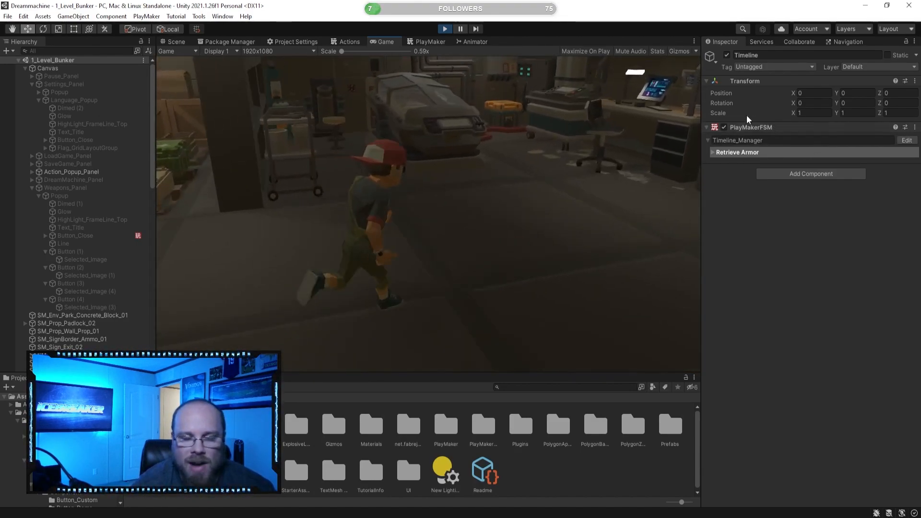
key("w")
key("d")
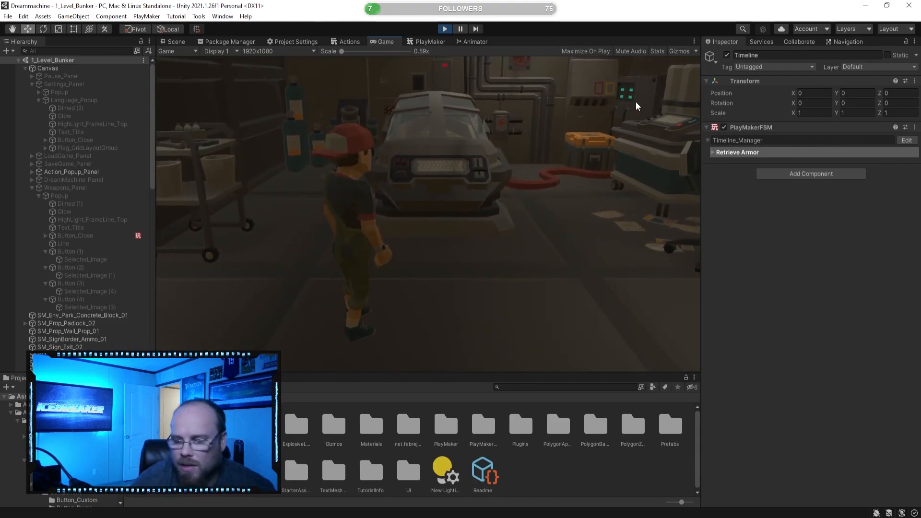